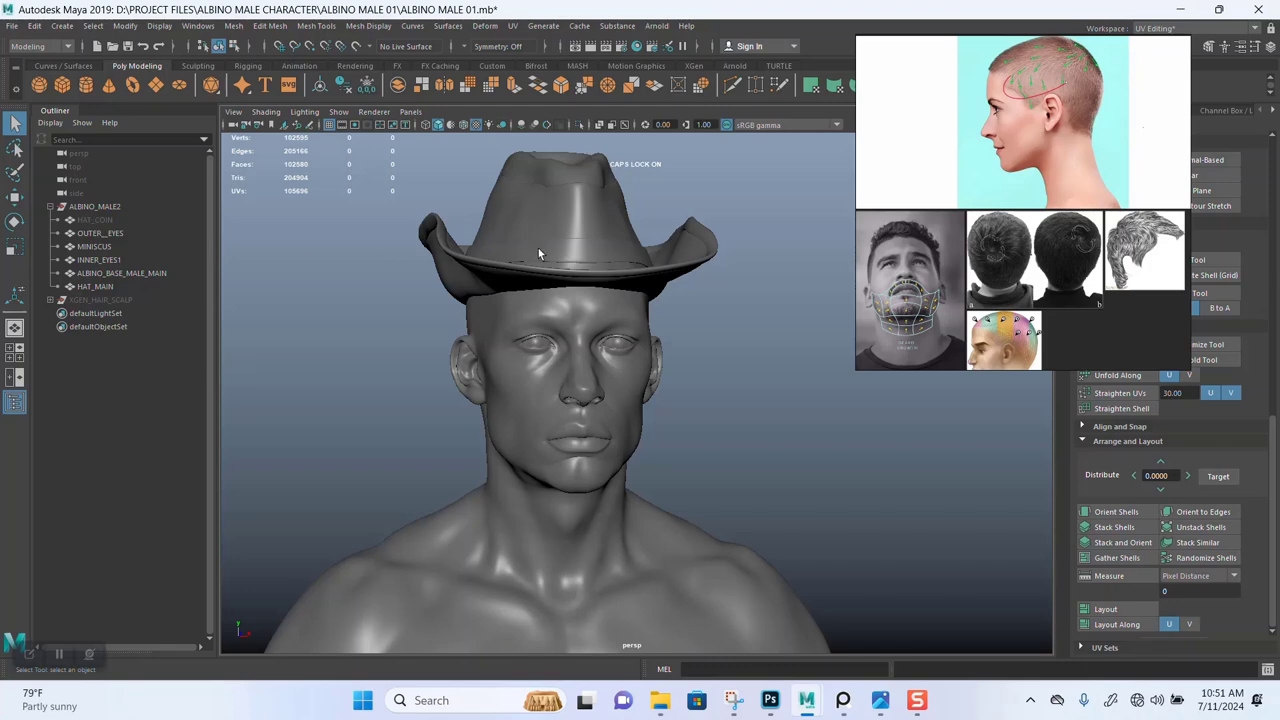
# Unhide the HAT_COIN object on the cowboy hat's band.
pyautogui.keyDown('alt'); pyautogui.moveTo(538, 249); pyautogui.dragTo(517, 354, button='right'); pyautogui.keyUp('alt')
pyautogui.keyDown('alt'); pyautogui.moveTo(440, 288); pyautogui.dragTo(492, 283); pyautogui.keyUp('alt')
pyautogui.keyDown('alt'); pyautogui.moveTo(478, 234); pyautogui.dragTo(489, 271, button='middle'); pyautogui.keyUp('alt')
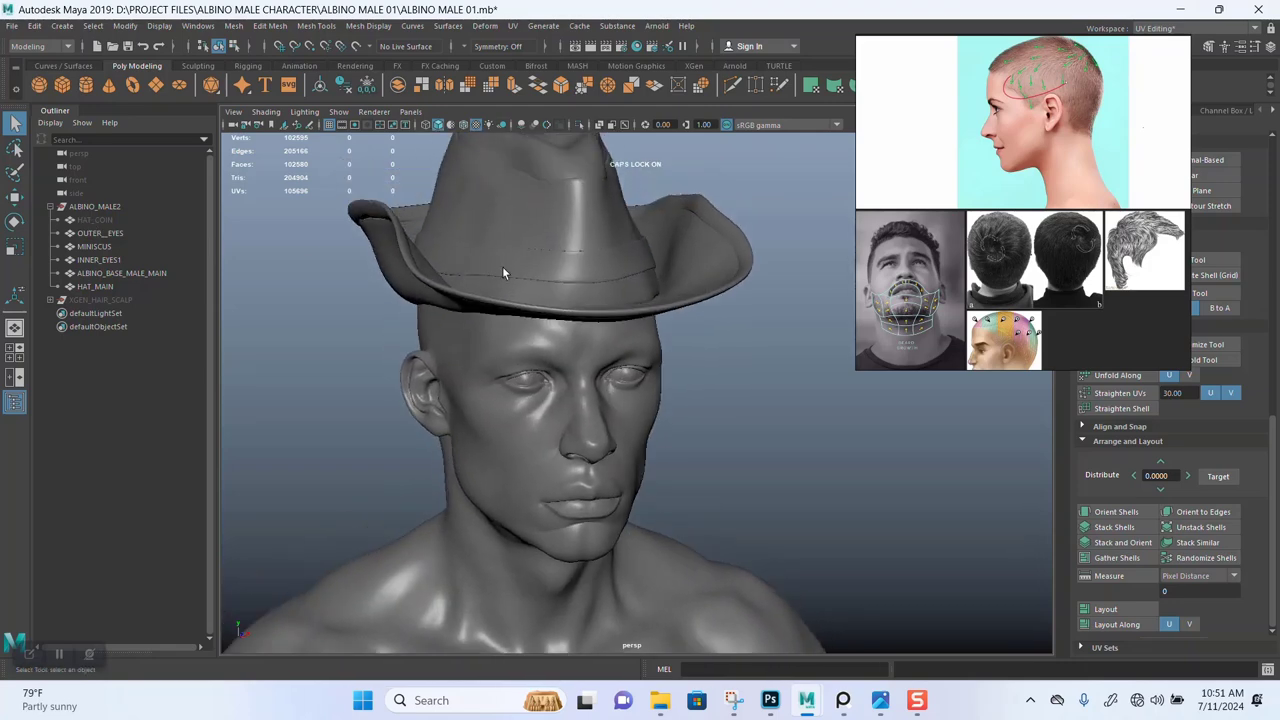
pyautogui.keyDown('alt'); pyautogui.moveTo(502, 266); pyautogui.dragTo(328, 282); pyautogui.keyUp('alt')
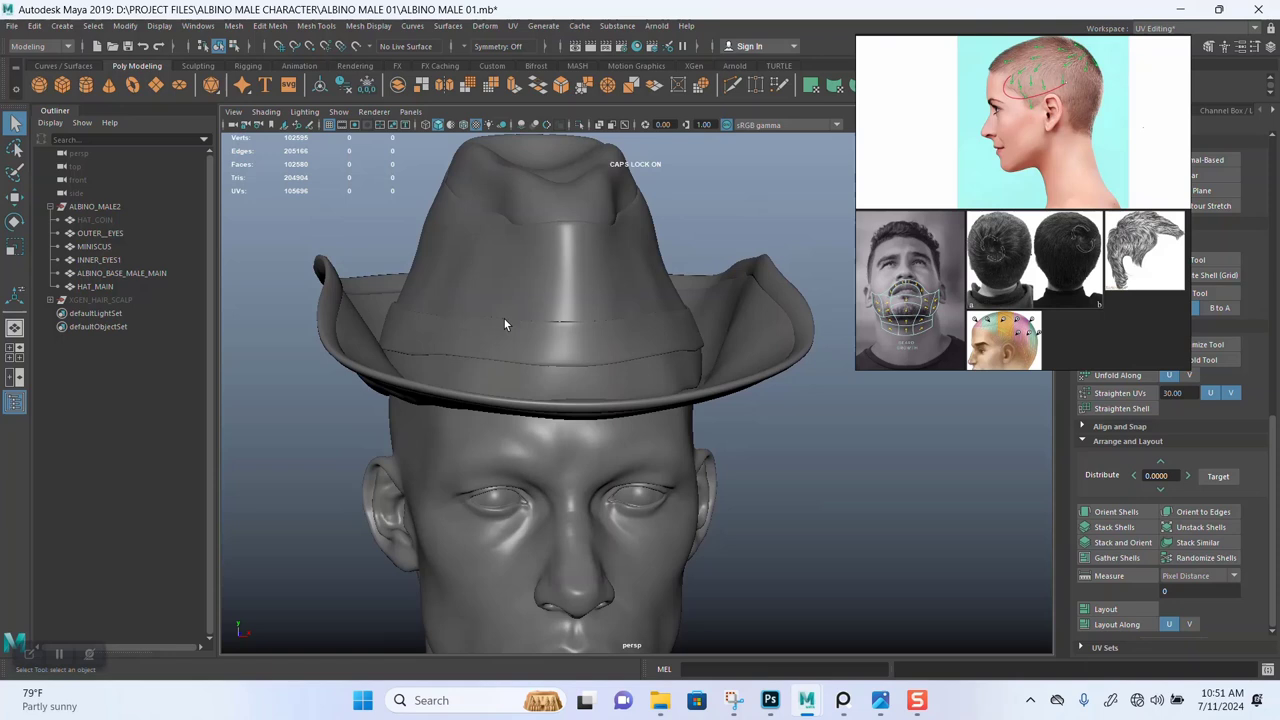
pyautogui.click(101, 222)
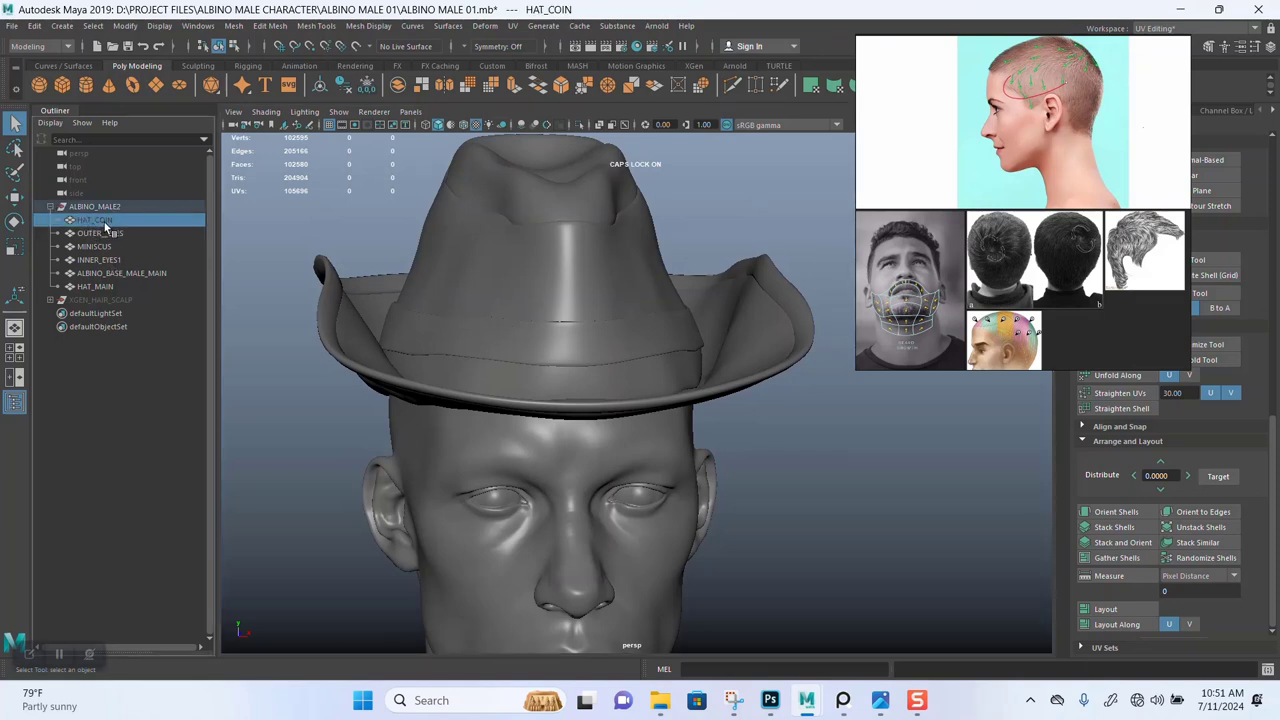
pyautogui.hotkey('shift', 'h')
pyautogui.click(245, 226)
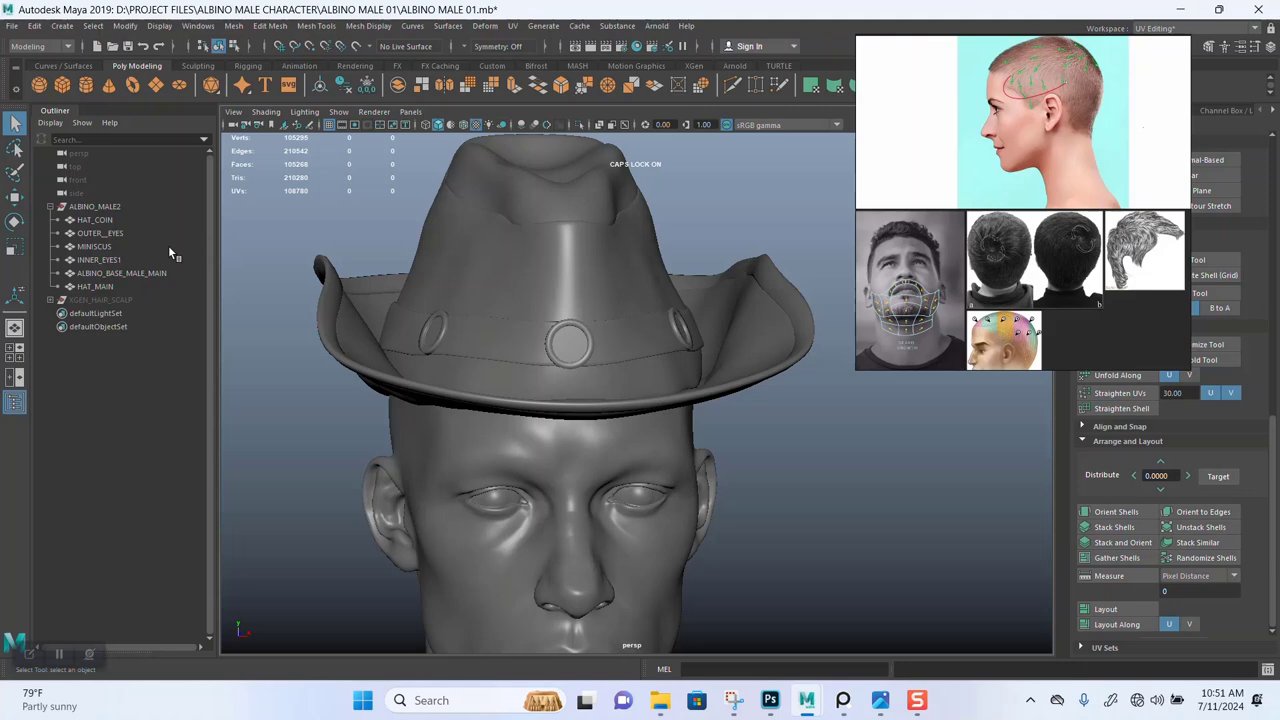
# Hide the ALBINO_MALE2 group together with all its parts, from HAT_COIN through HAT_MAIN.
pyautogui.press('4')
pyautogui.click(106, 208)
pyautogui.keyDown('shift'); pyautogui.click(100, 286); pyautogui.keyUp('shift')
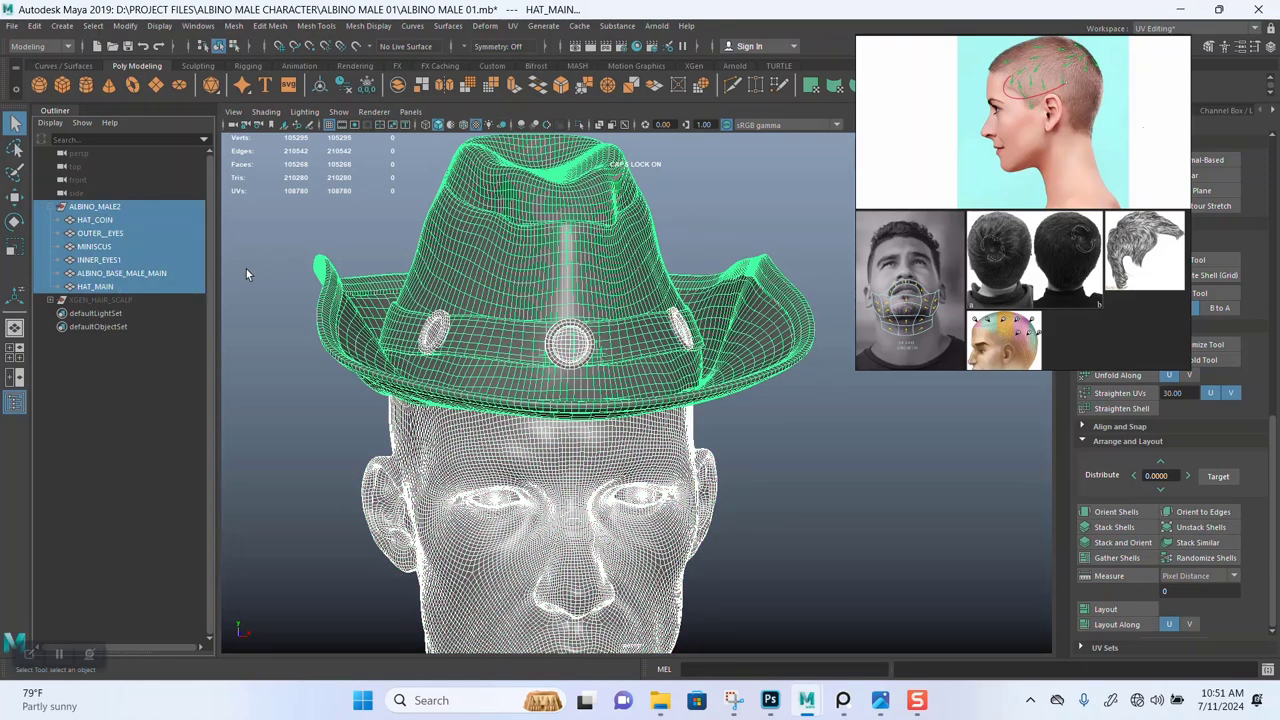
pyautogui.hotkey('ctrl', 'h')
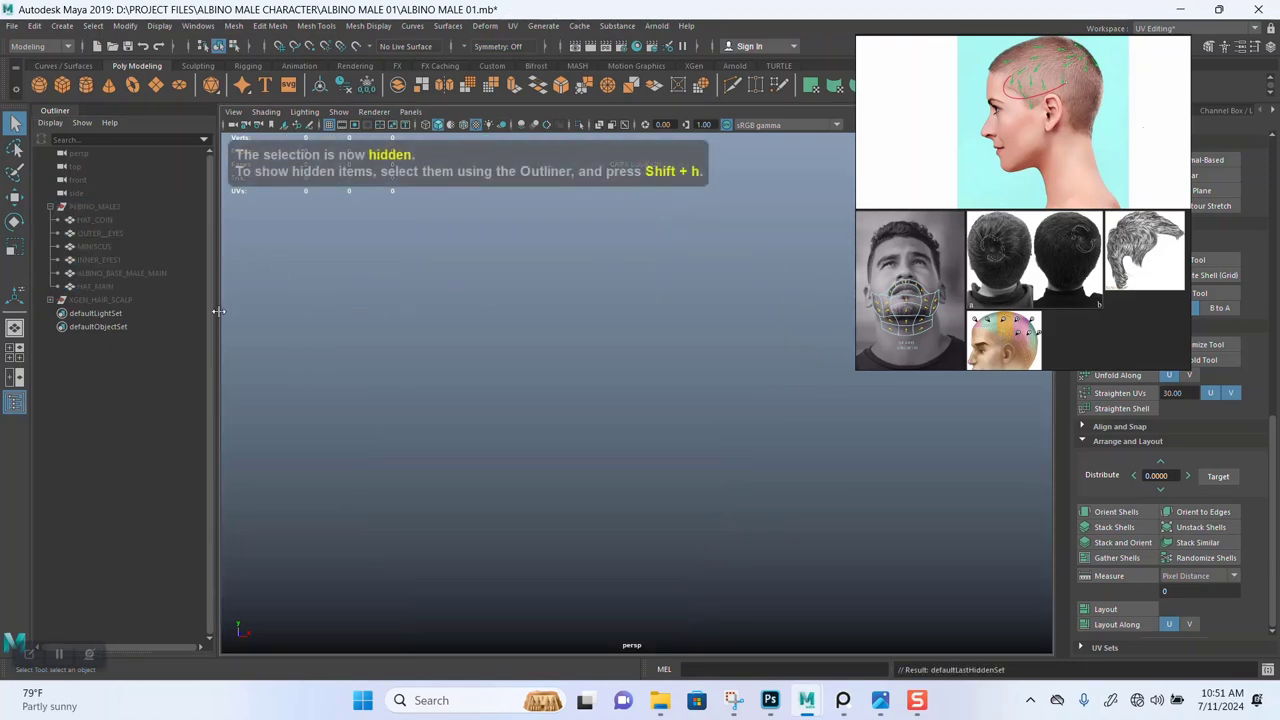
# Unhide the XGEN_HAIR_SCALP group and display it in smooth shading.
pyautogui.click(100, 300)
pyautogui.hotkey('shift', 'h')
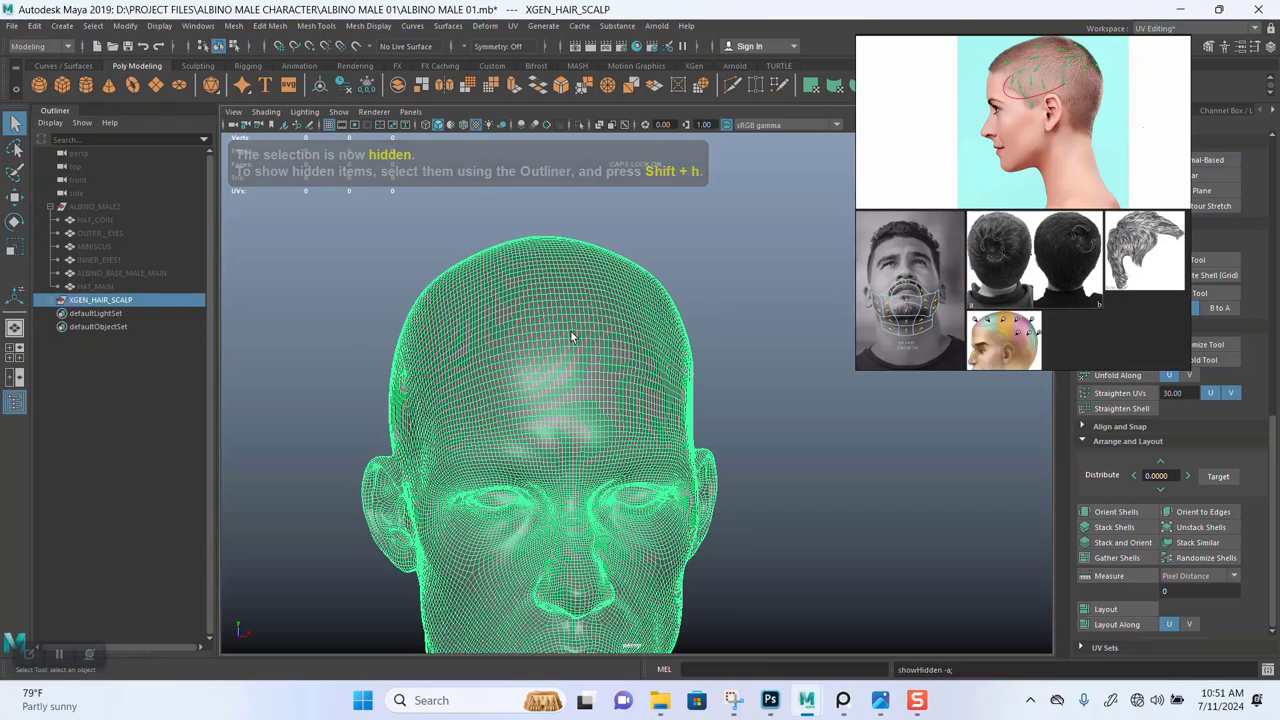
pyautogui.press('5')
pyautogui.click(743, 346)
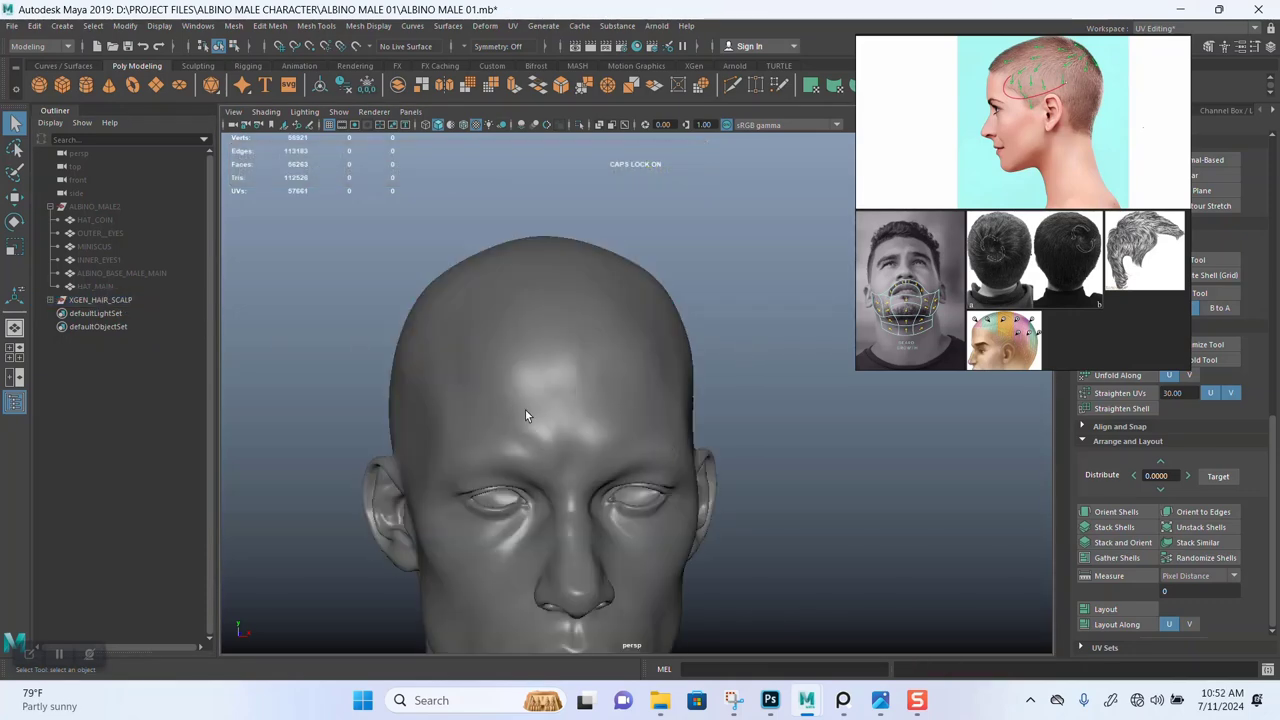
pyautogui.keyDown('alt'); pyautogui.moveTo(583, 441); pyautogui.dragTo(584, 414); pyautogui.keyUp('alt')
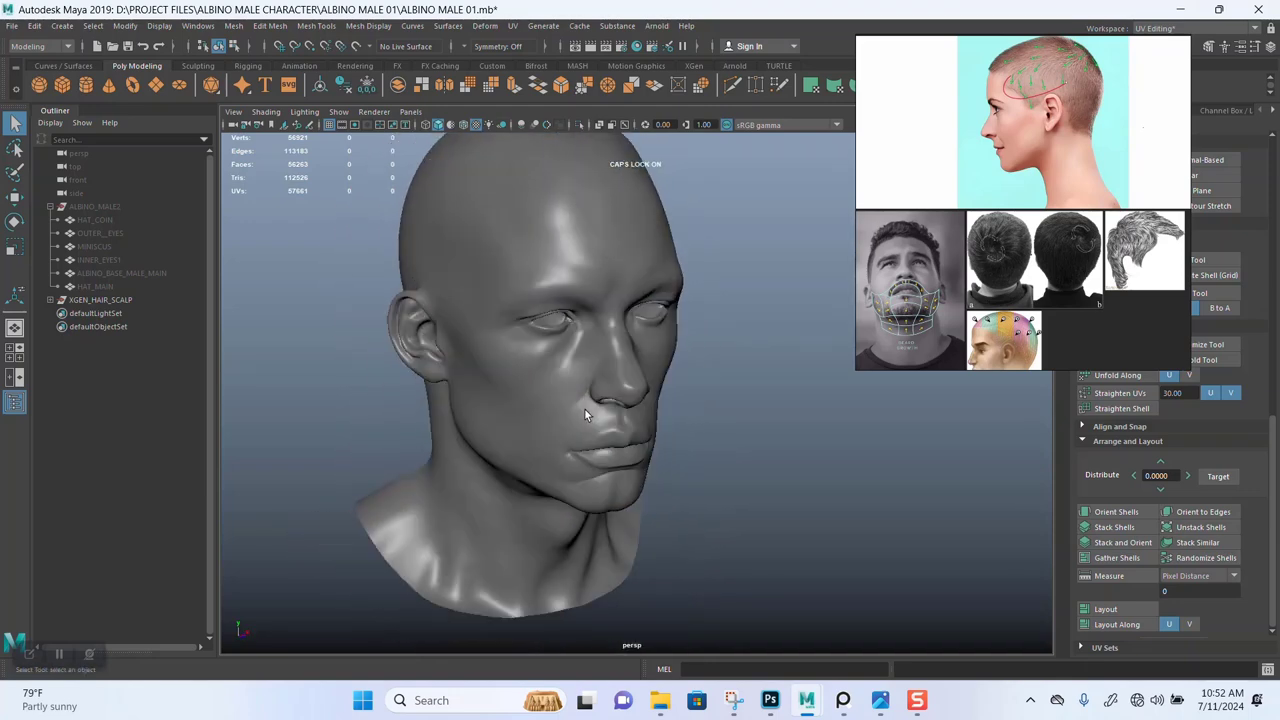
# Expand the XGEN_HAIR_SCALP group in the scene hierarchy and try to hide EYE_HAIR_SCALP.
pyautogui.click(50, 300)
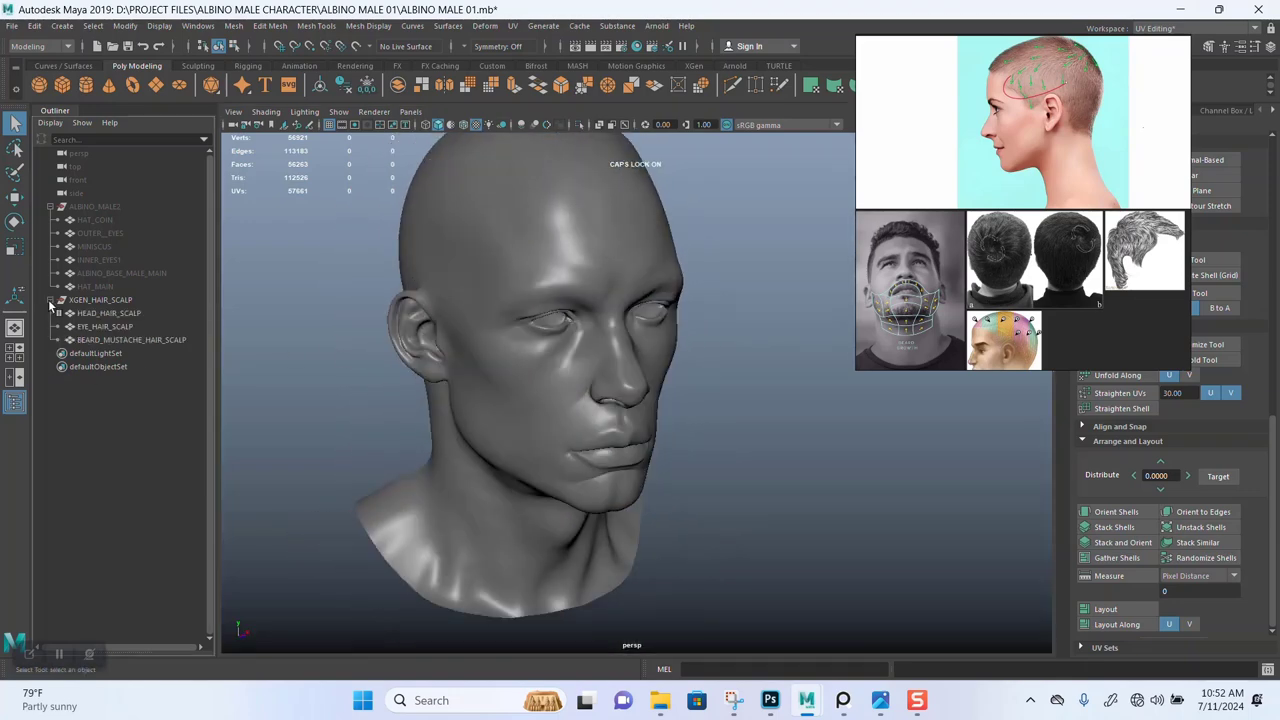
pyautogui.click(113, 328)
pyautogui.hotkey('ctrl', 'h')
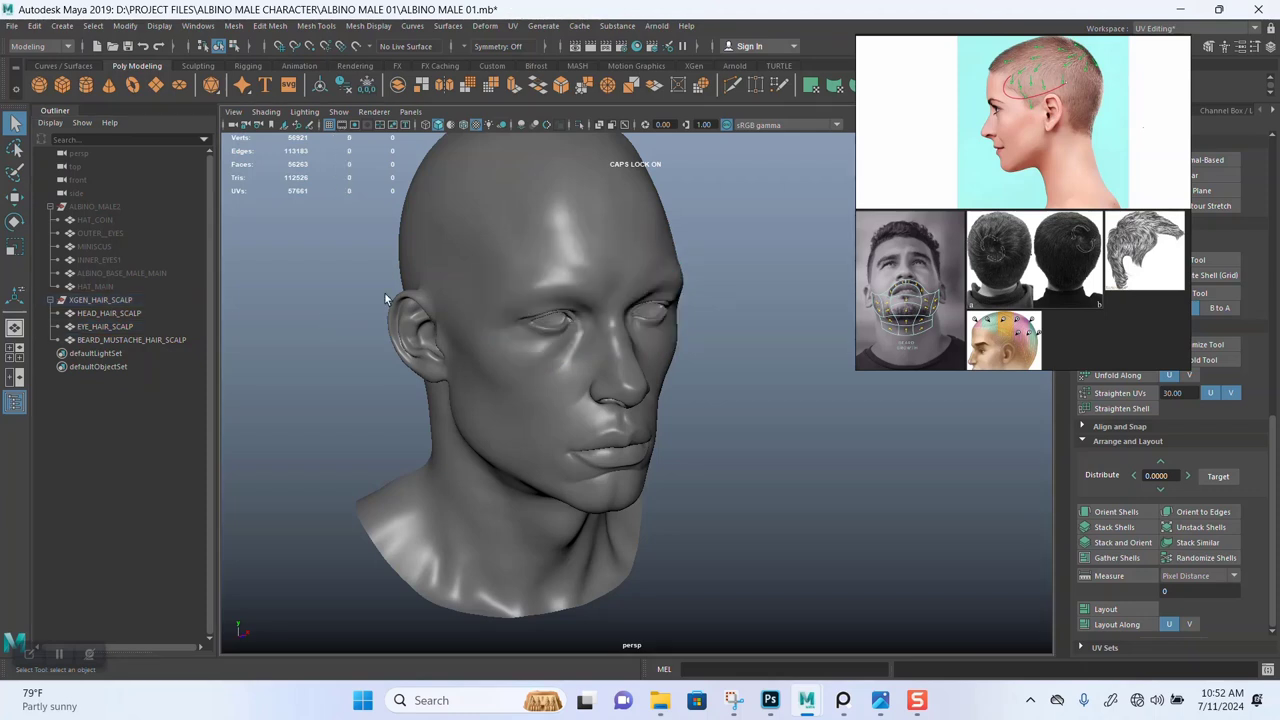
# Switch to the PureRef board with the albino portraits and place it over the viewport, beside the hair reference board.
pyautogui.scroll(-5, 1067, 268)
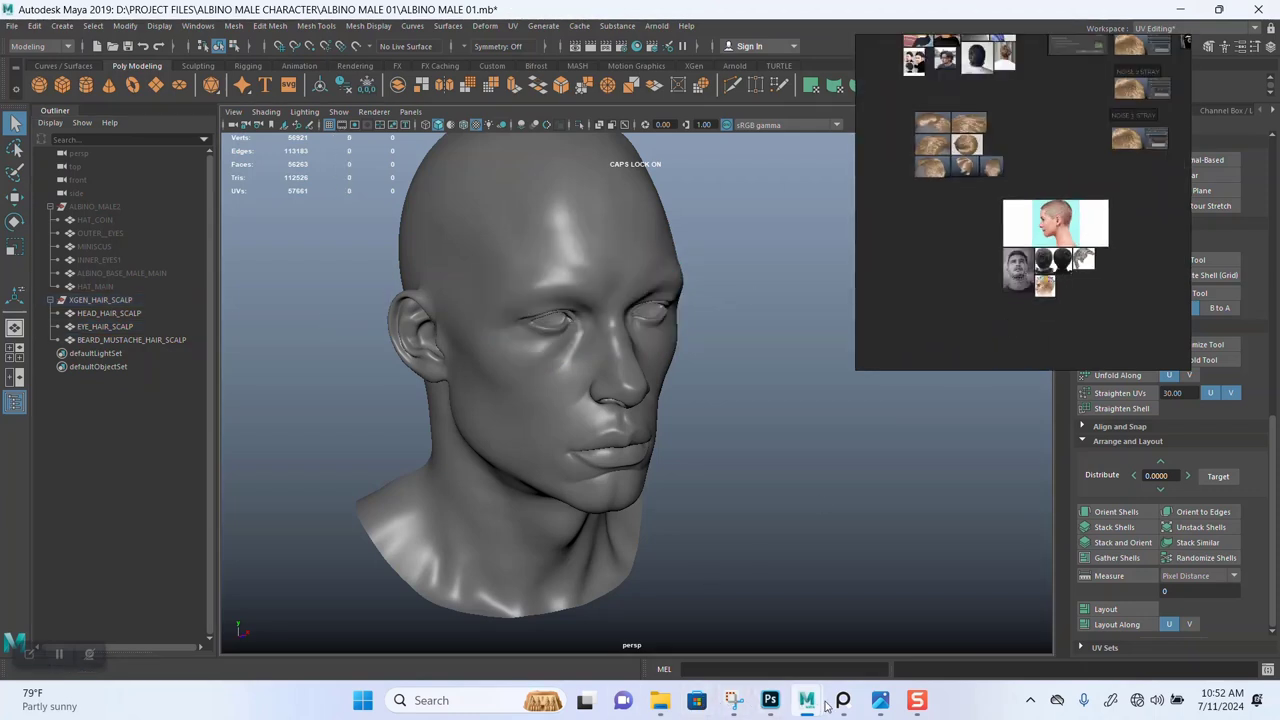
pyautogui.moveTo(835, 705)
pyautogui.click(807, 598)
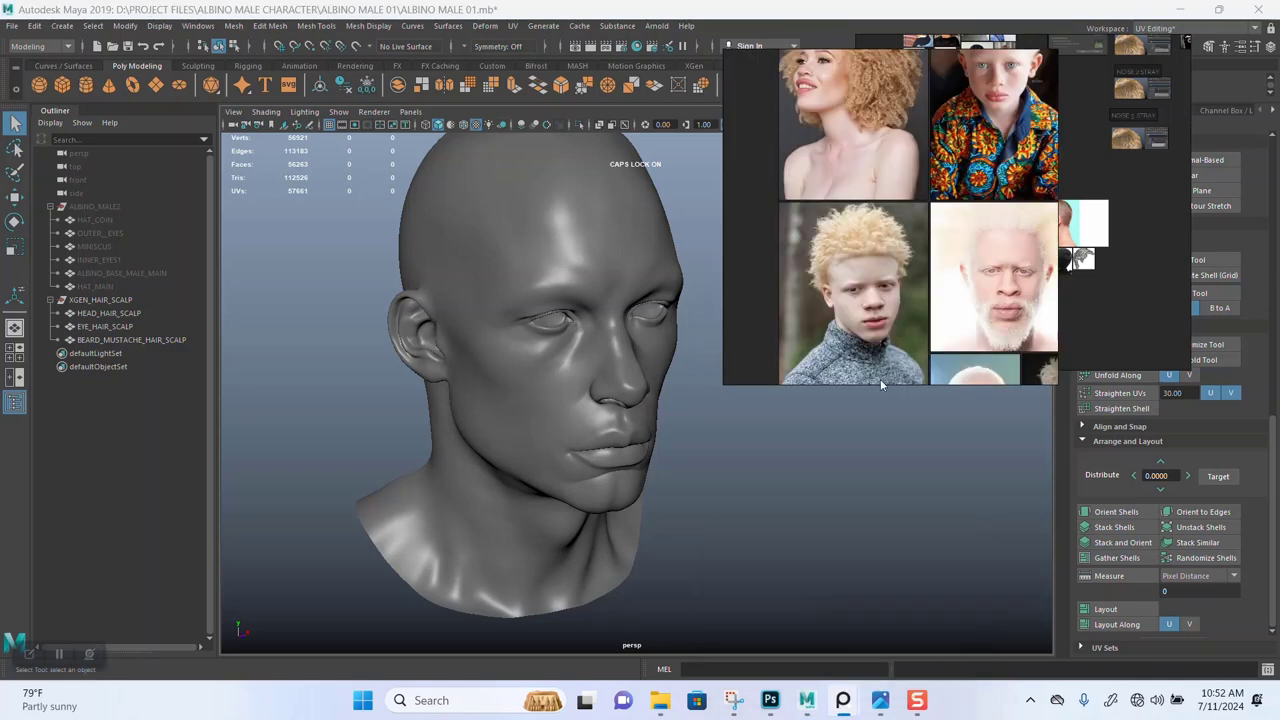
pyautogui.moveTo(895, 286); pyautogui.dragTo(551, 347, button='right')
pyautogui.moveTo(550, 347); pyautogui.dragTo(437, 377)
pyautogui.scroll(-5, 440, 305)
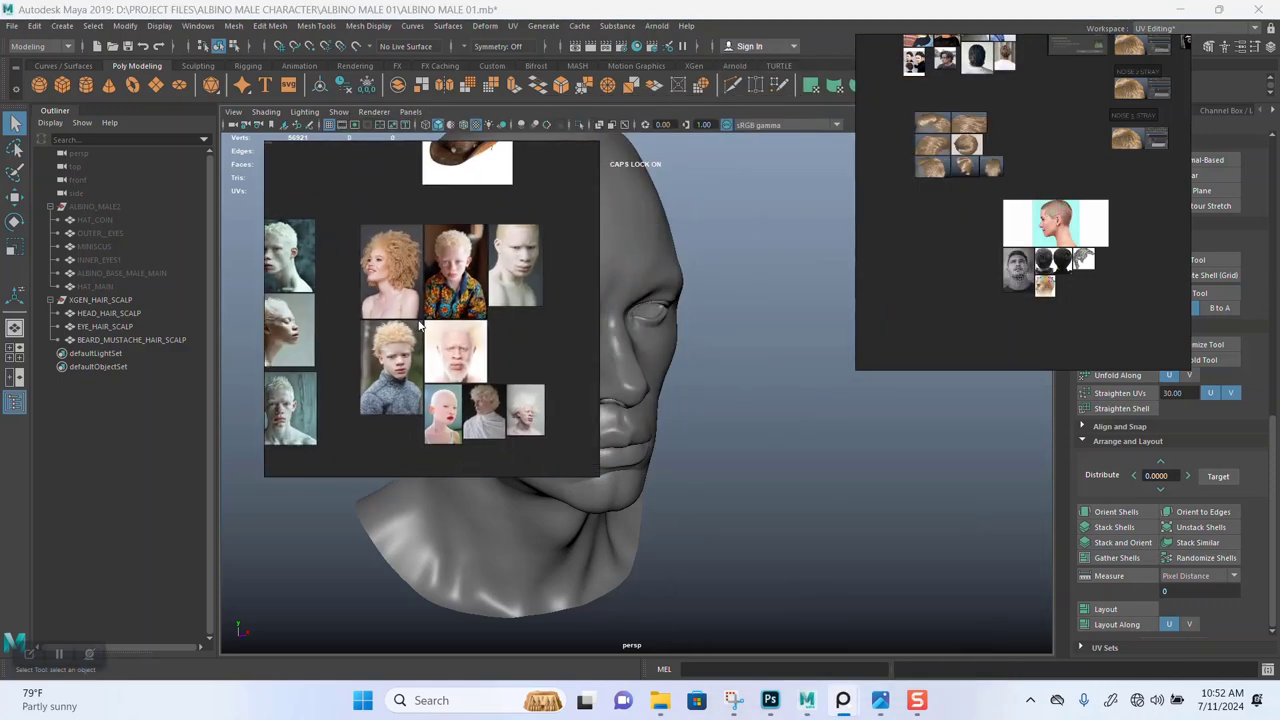
pyautogui.scroll(6, 470, 360)
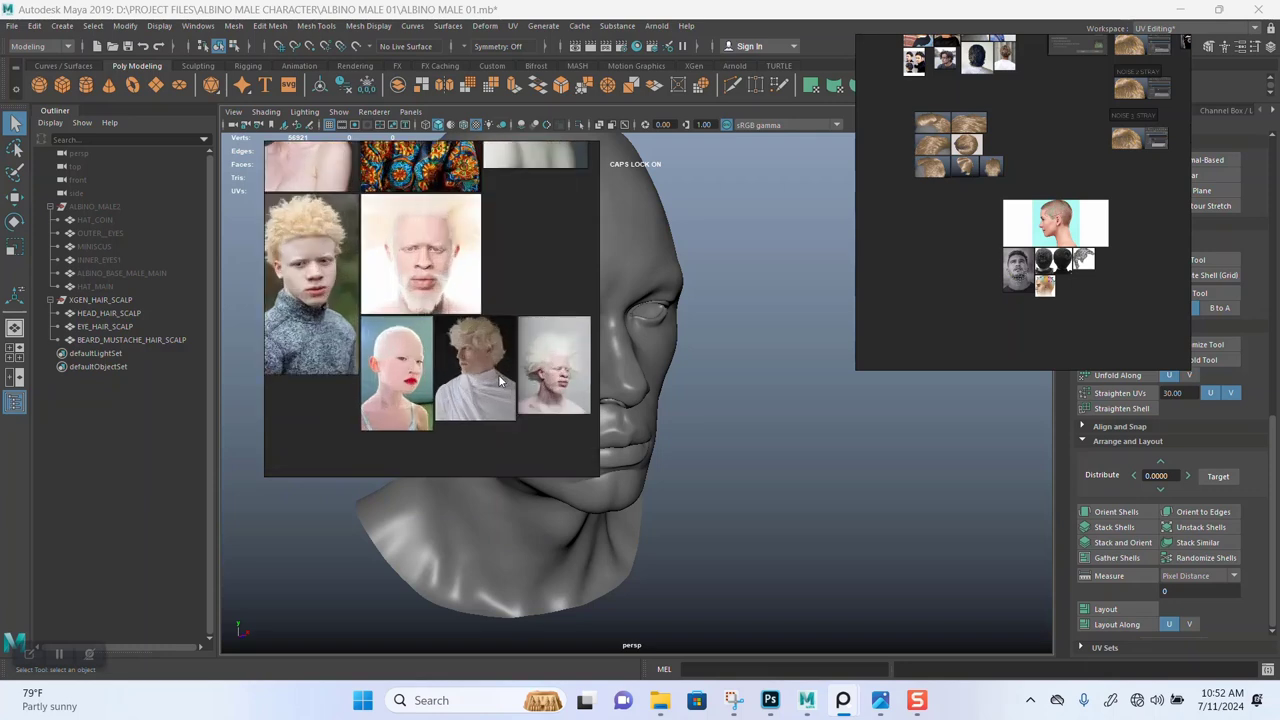
# Examine the white-bearded man and the wild-haired profile portrait as references for beard and hair.
pyautogui.click(406, 285)
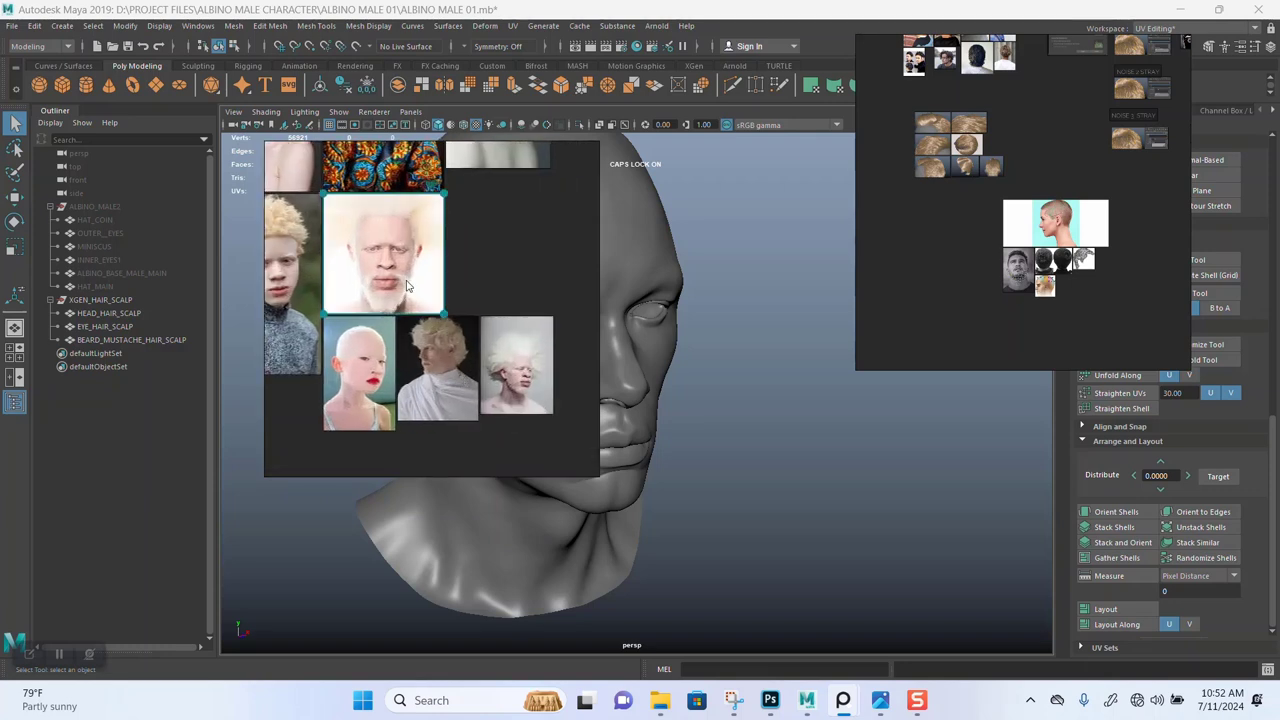
pyautogui.keyDown('shift'); pyautogui.click(527, 378); pyautogui.keyUp('shift')
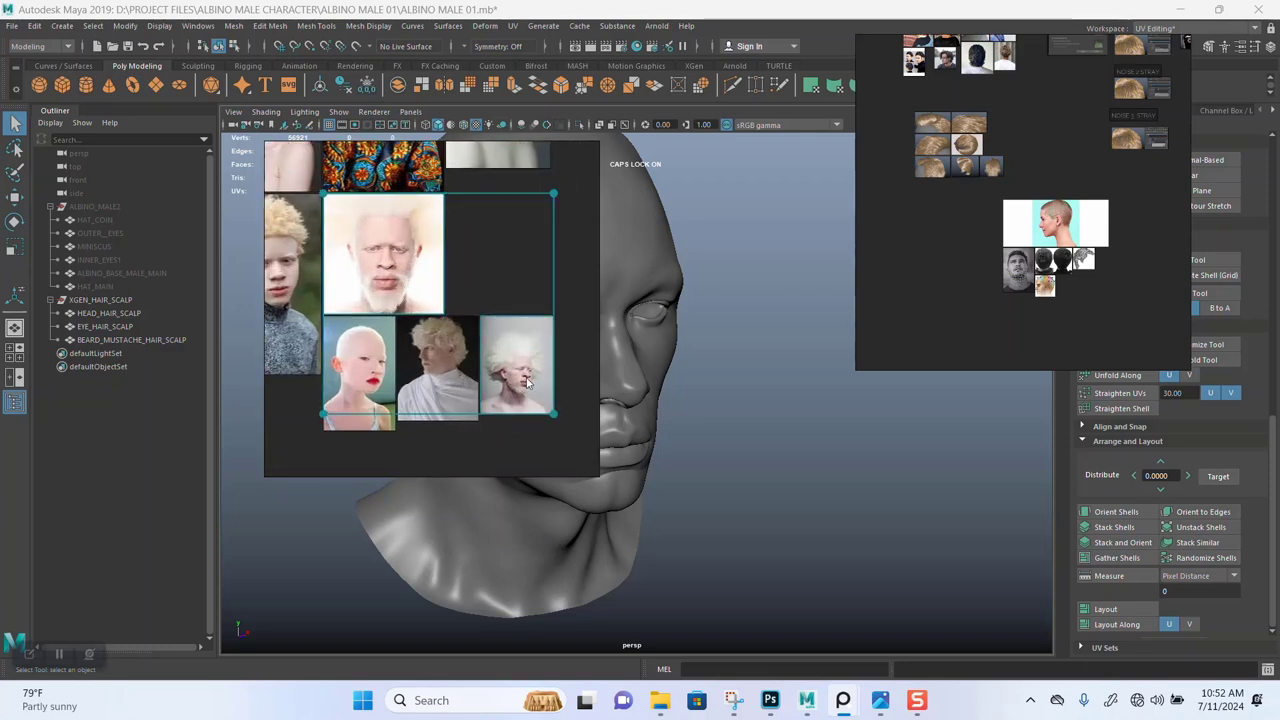
pyautogui.click(510, 338)
pyautogui.click(432, 300)
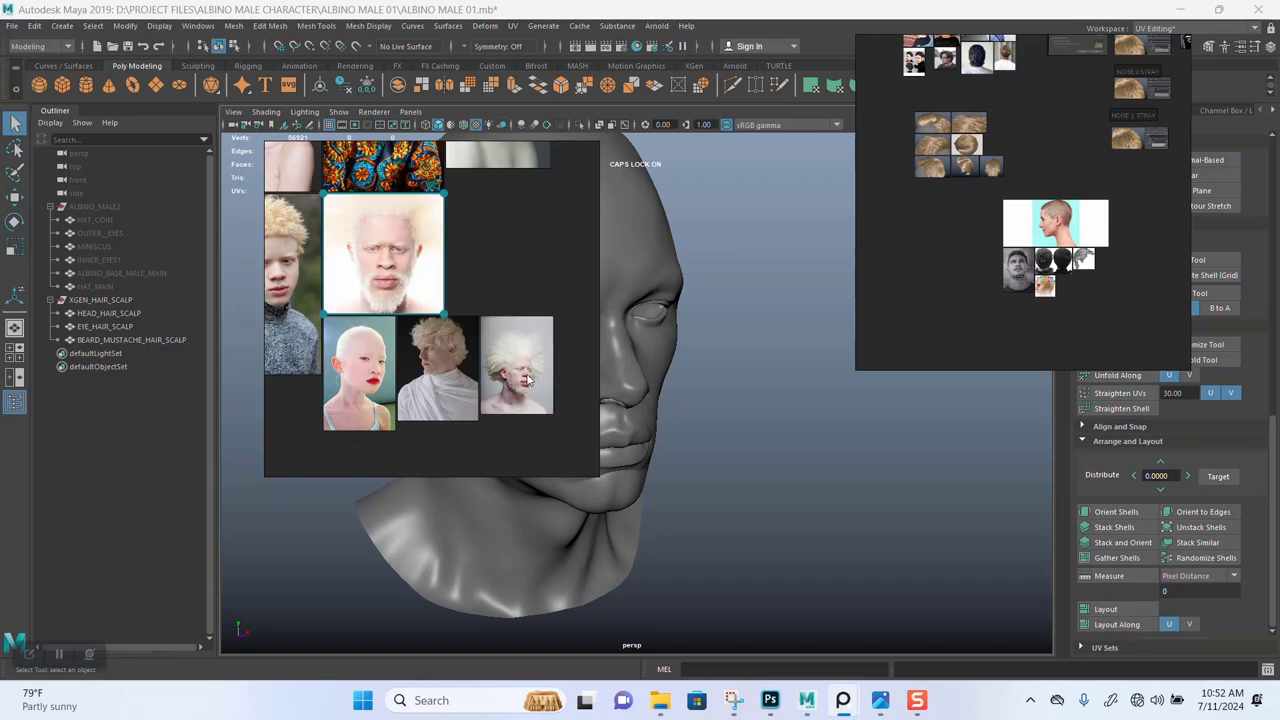
pyautogui.scroll(-2, 527, 376)
pyautogui.click(526, 370)
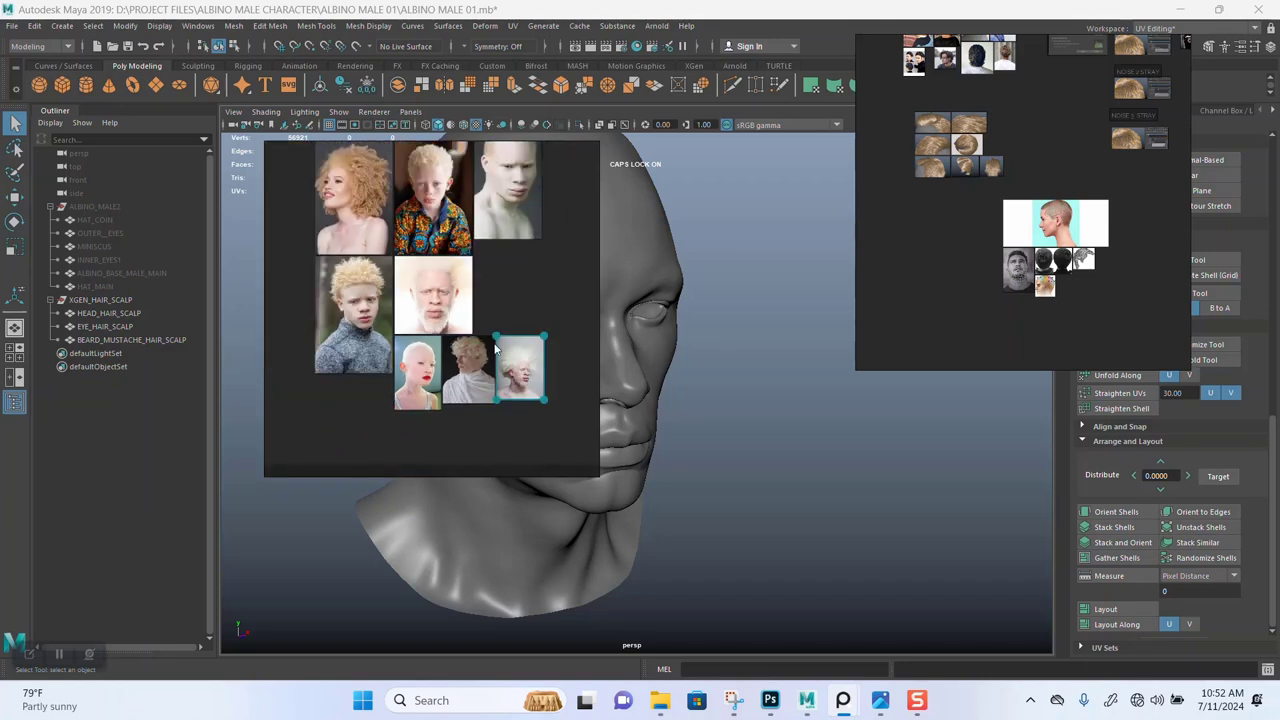
pyautogui.keyDown('shift'); pyautogui.click(452, 313); pyautogui.keyUp('shift')
pyautogui.scroll(-4, 505, 365)
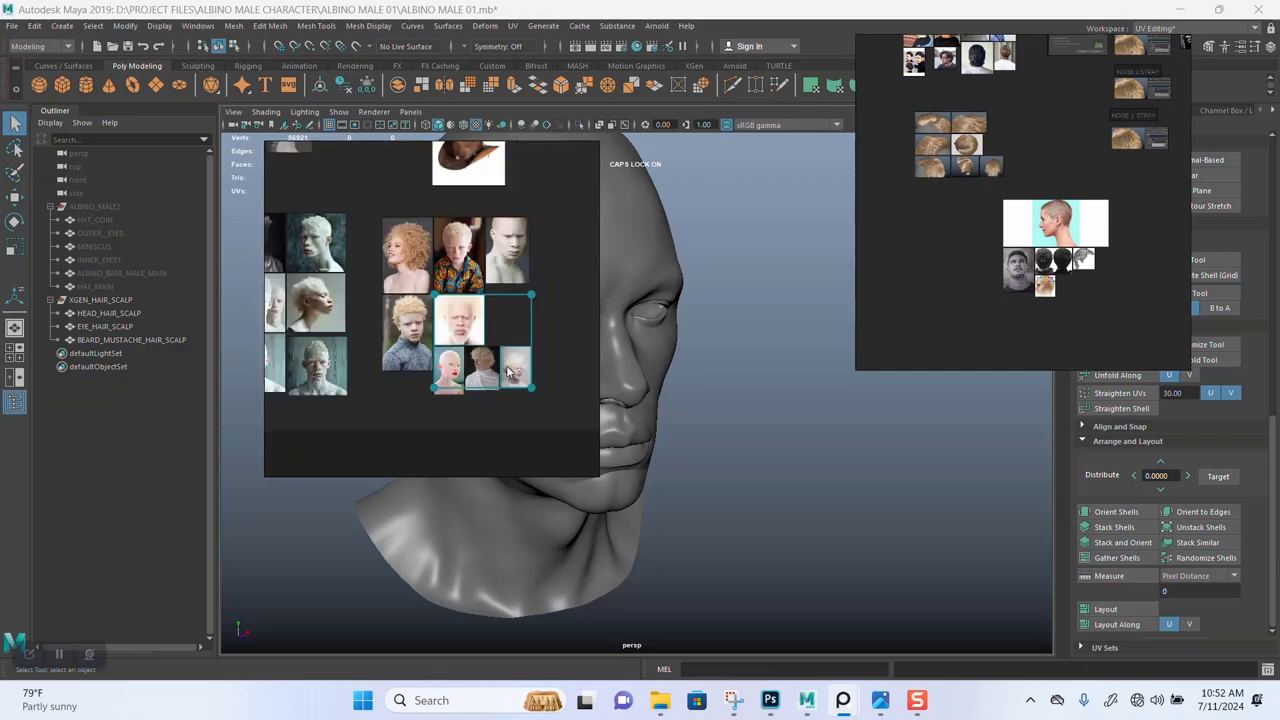
# Examine the group of short-haired albino portraits, looking closely at the hairline and spiky hair of the blue-eyed one.
pyautogui.scroll(4, 390, 362)
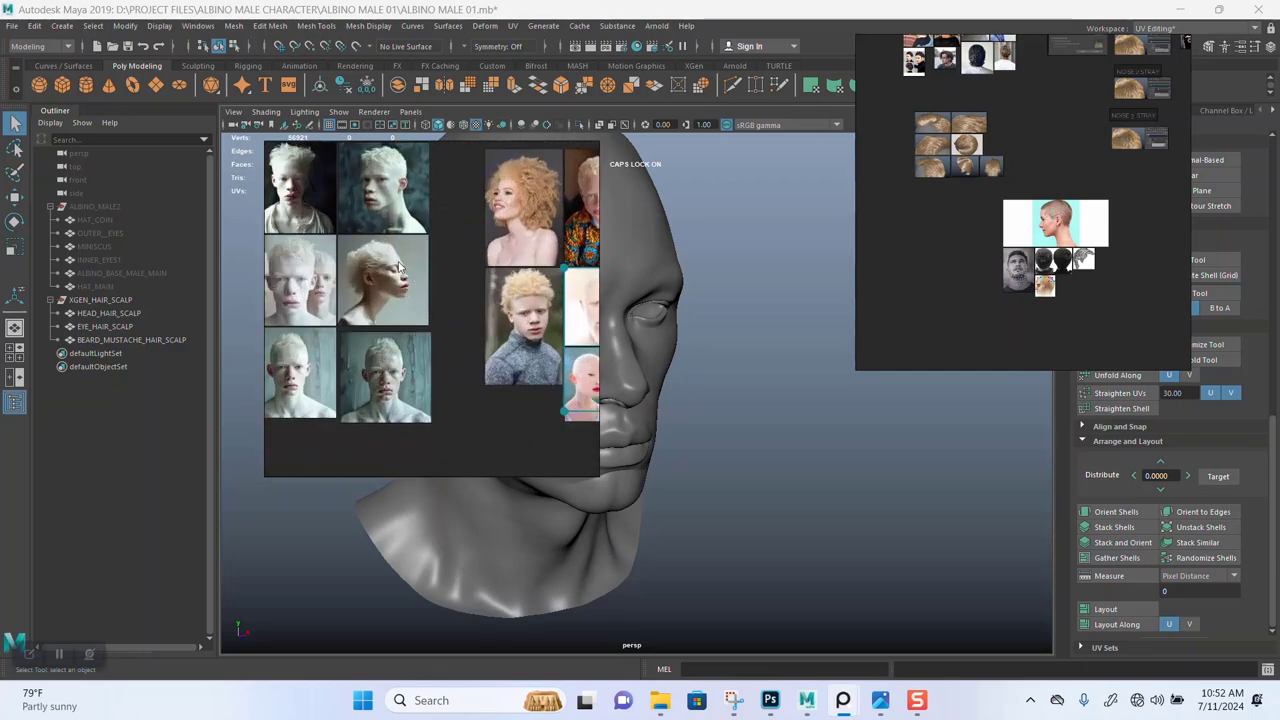
pyautogui.moveTo(399, 254); pyautogui.dragTo(467, 298, button='middle')
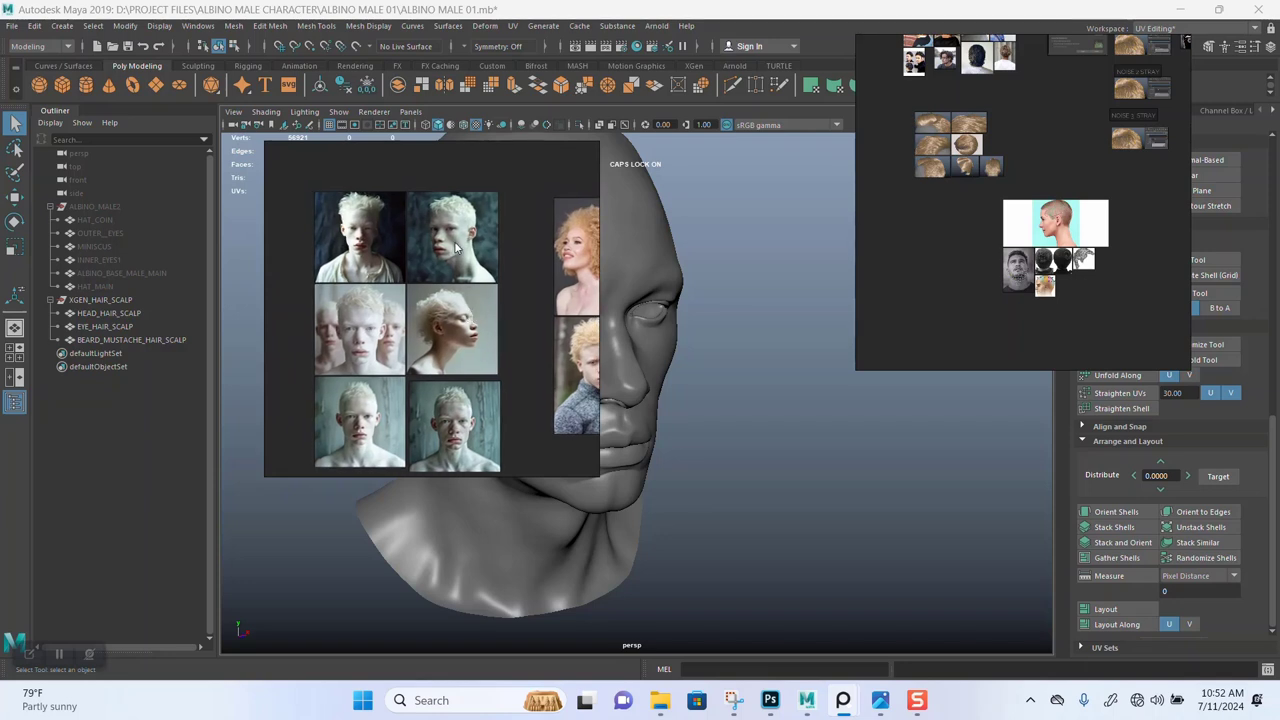
pyautogui.click(455, 248)
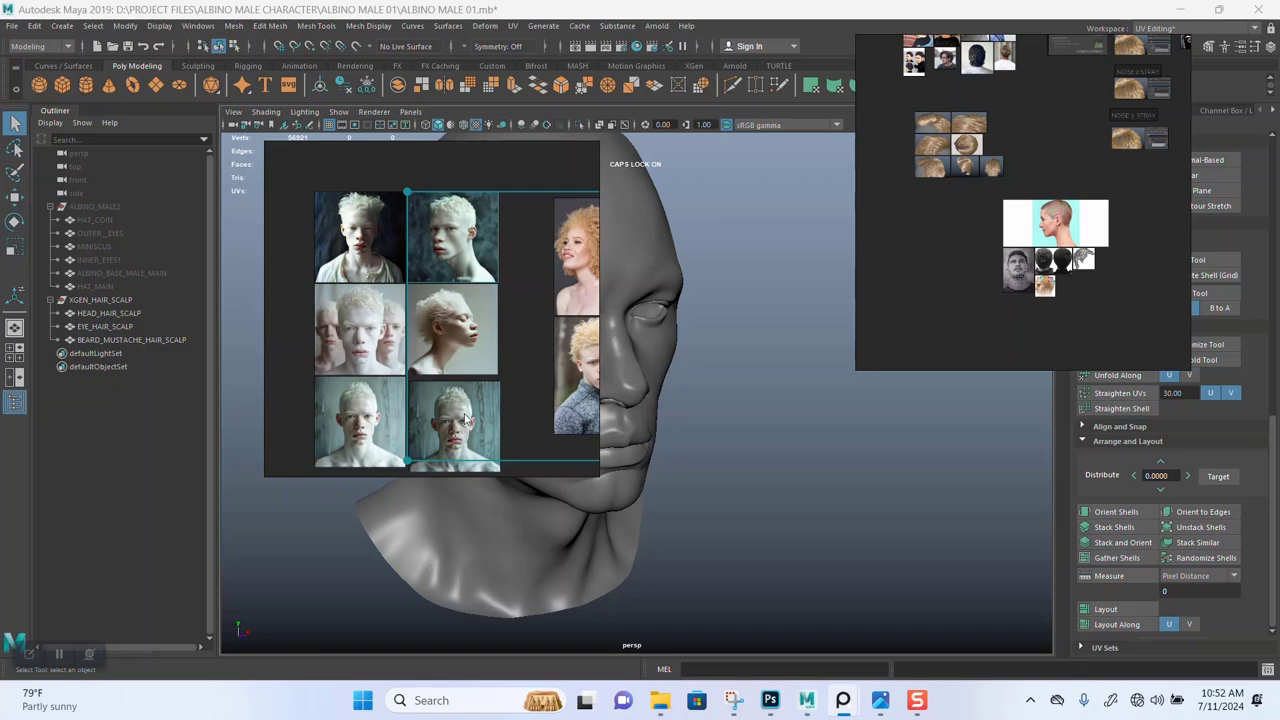
pyautogui.scroll(5, 464, 420)
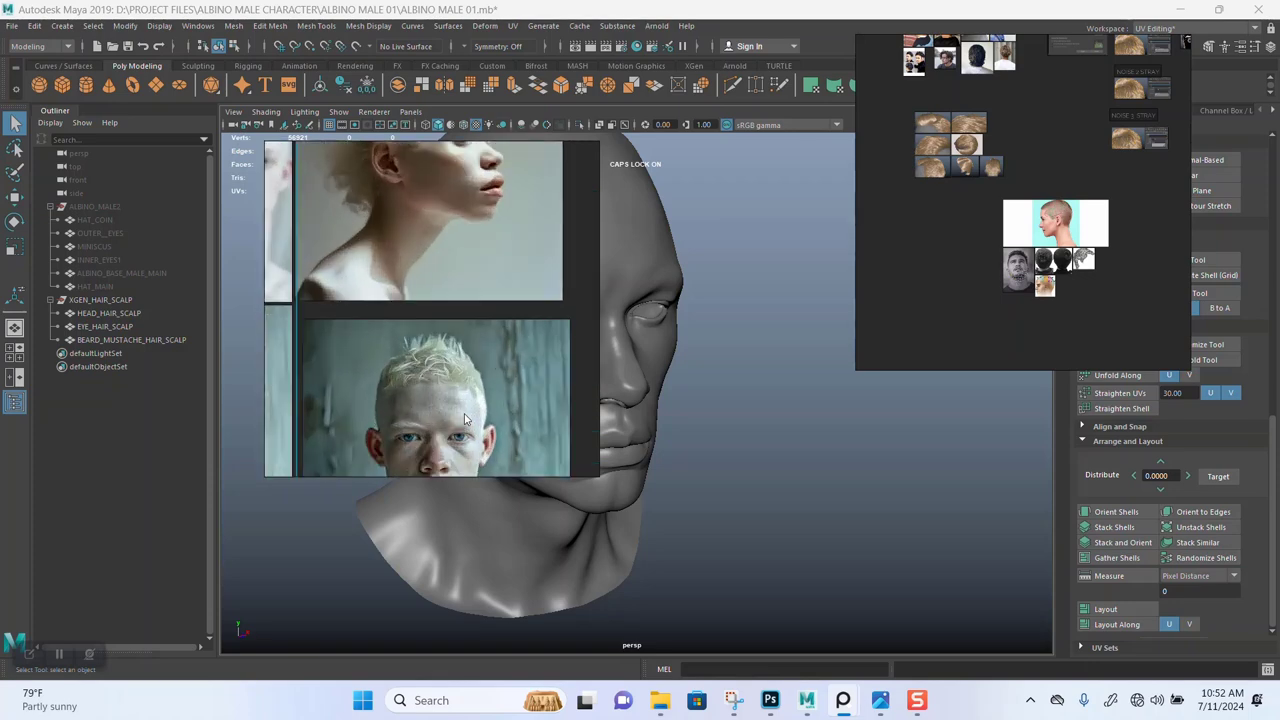
pyautogui.scroll(-3, 464, 420)
pyautogui.scroll(5, 464, 420)
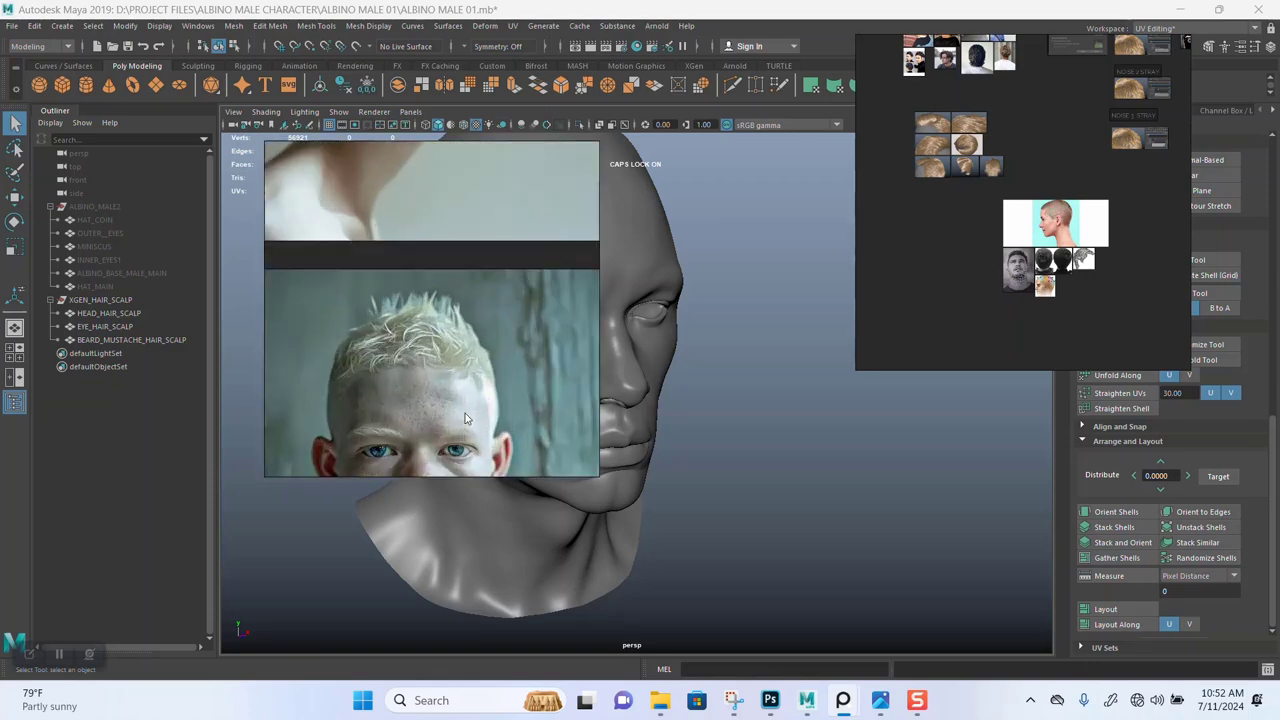
pyautogui.scroll(1, 465, 413)
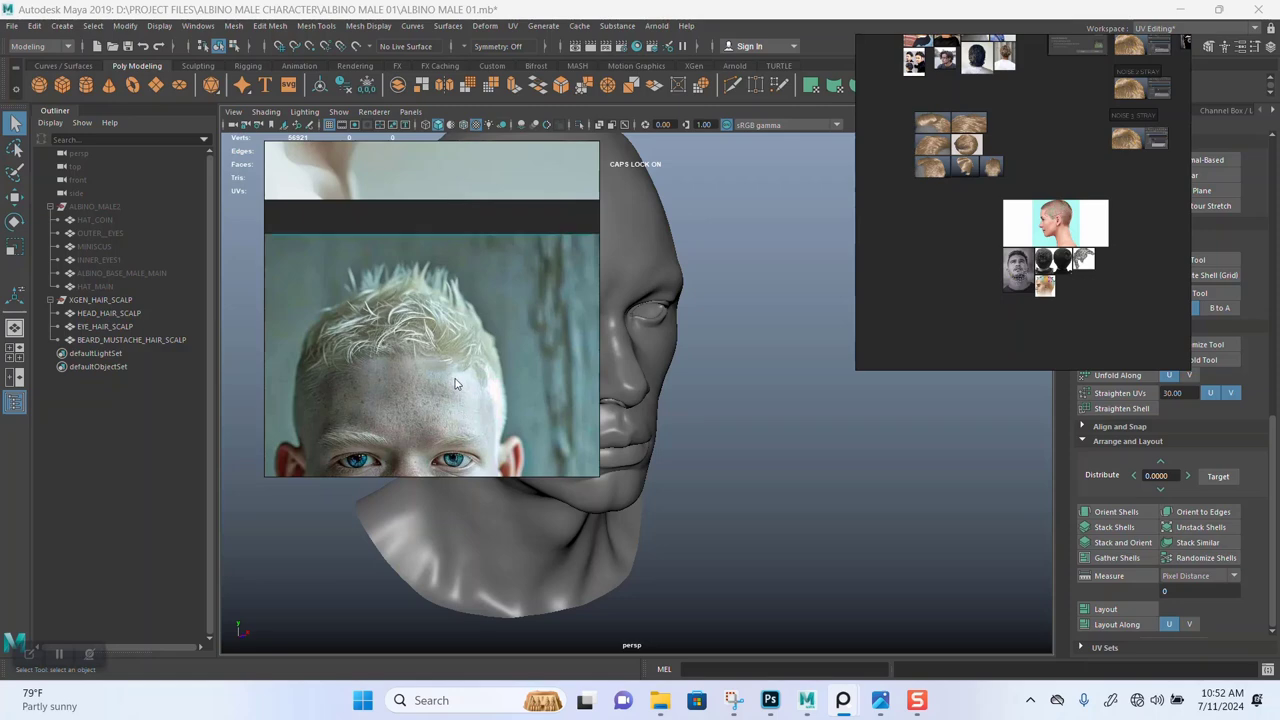
pyautogui.scroll(-5, 455, 384)
pyautogui.moveTo(337, 382); pyautogui.dragTo(370, 364, button='middle')
pyautogui.scroll(2, 405, 355)
pyautogui.scroll(1, 405, 355)
pyautogui.scroll(-4, 405, 355)
# Examine the curly-haired portraits, especially the man in the white wrap, and undo a trial move of the selected images.
pyautogui.moveTo(491, 347); pyautogui.dragTo(428, 342, button='middle')
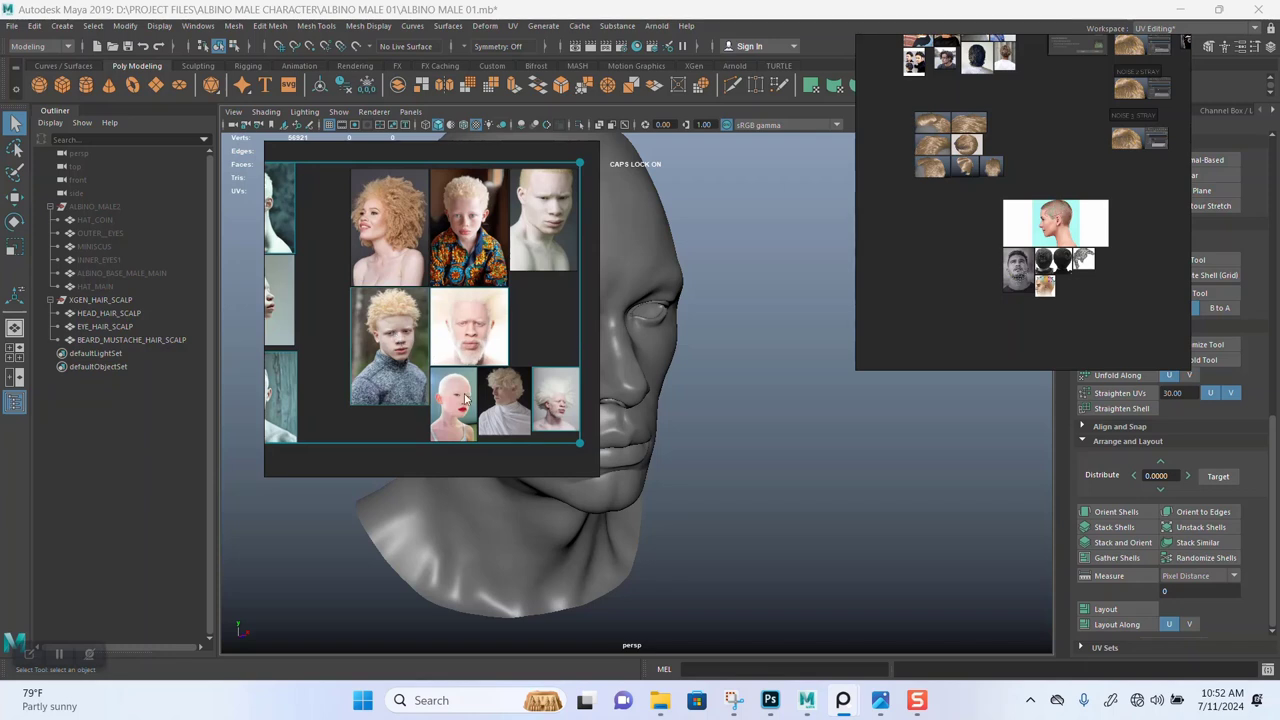
pyautogui.scroll(-1, 470, 400)
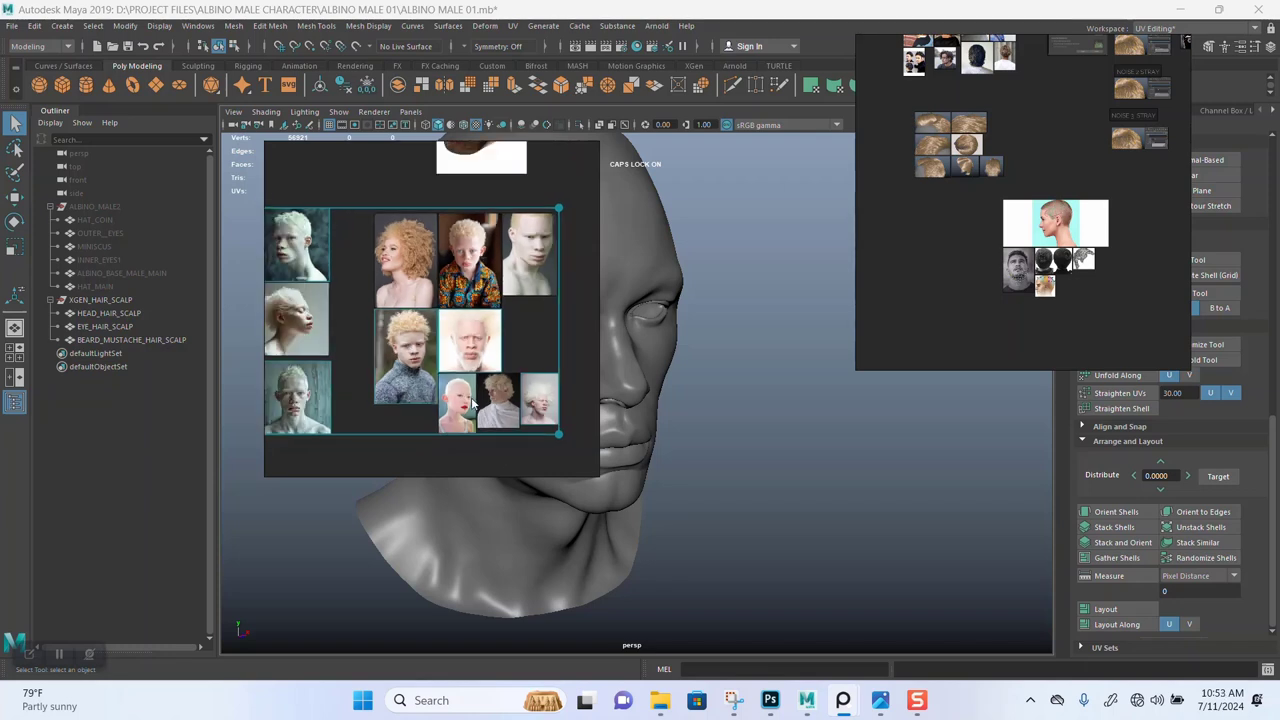
pyautogui.scroll(5, 470, 401)
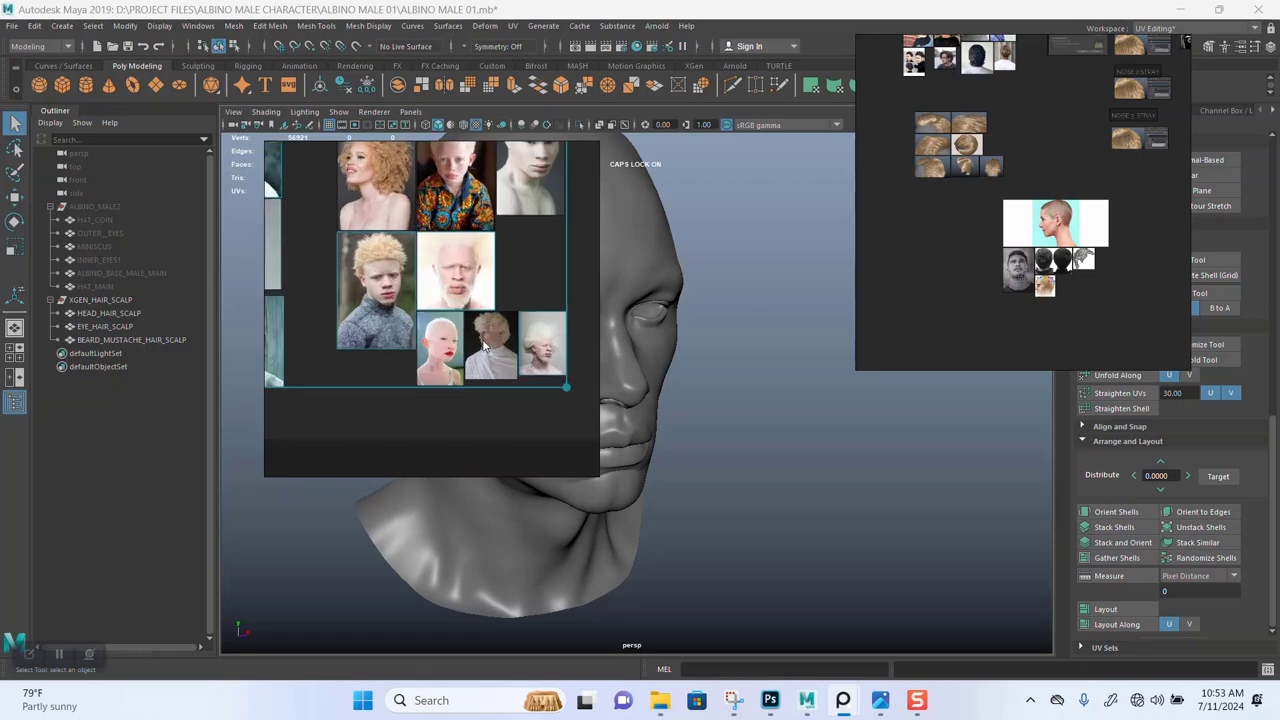
pyautogui.scroll(4, 485, 352)
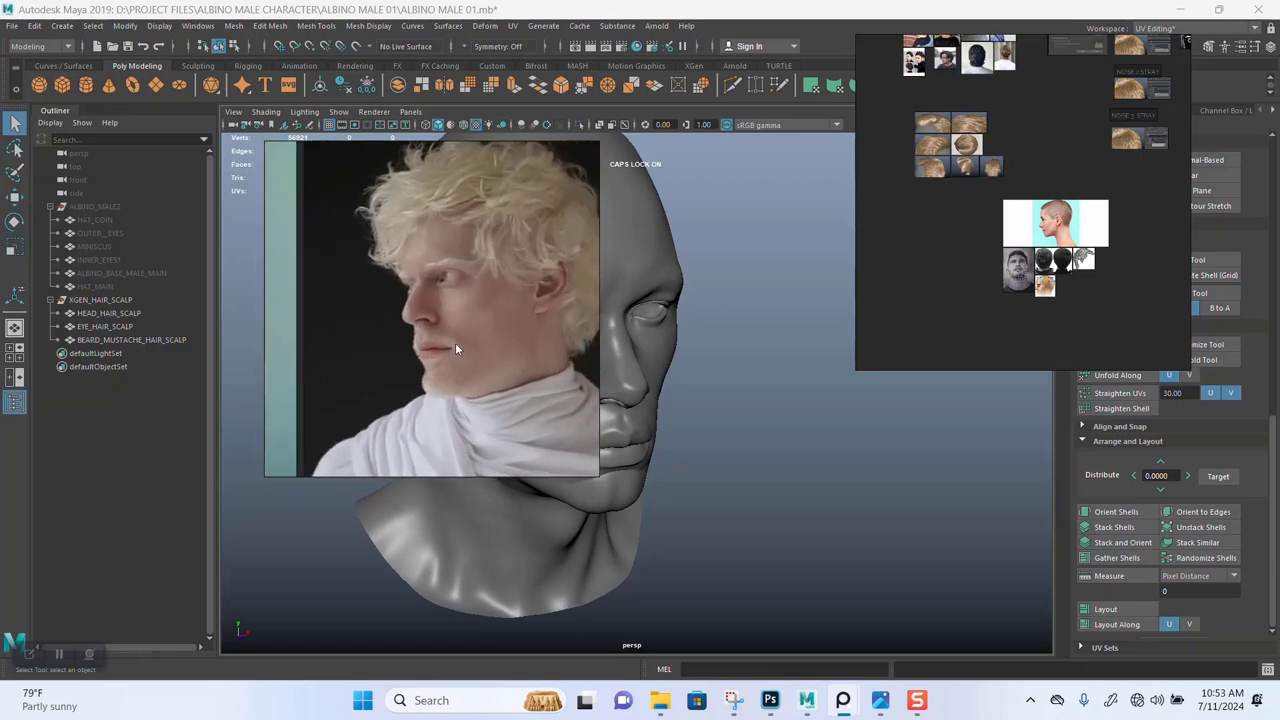
pyautogui.scroll(-6, 482, 364)
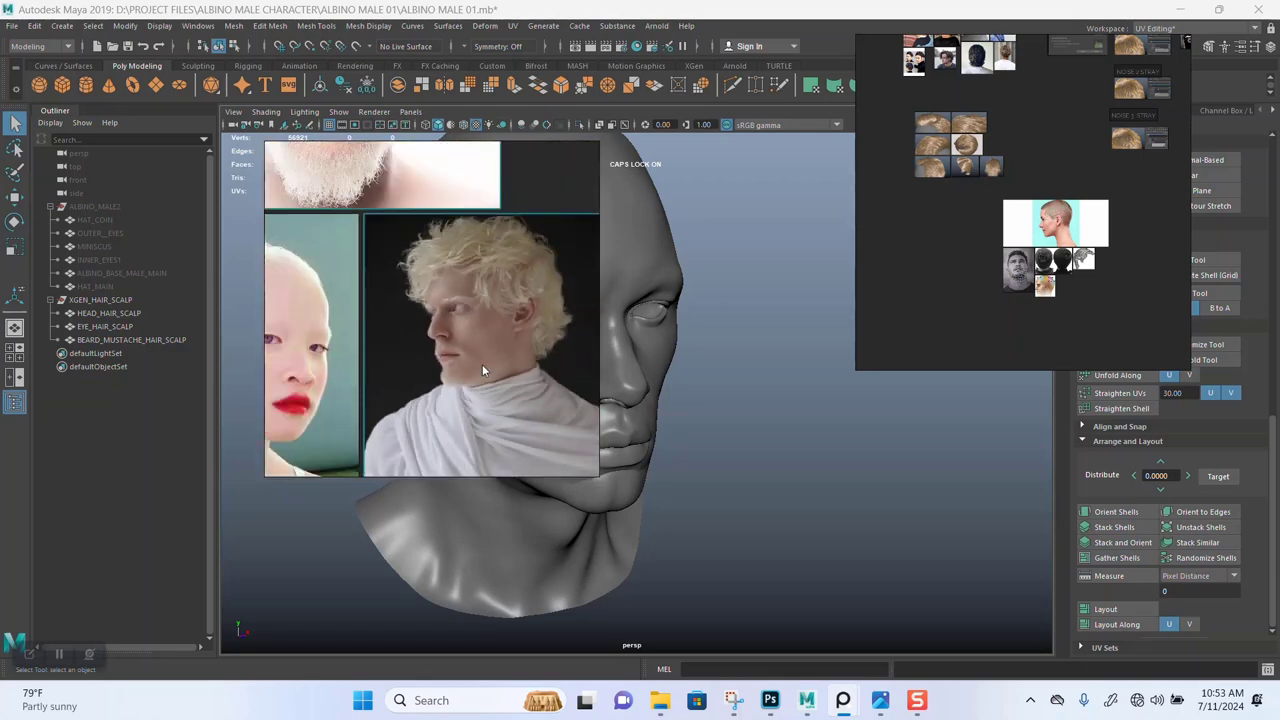
pyautogui.scroll(-4, 482, 364)
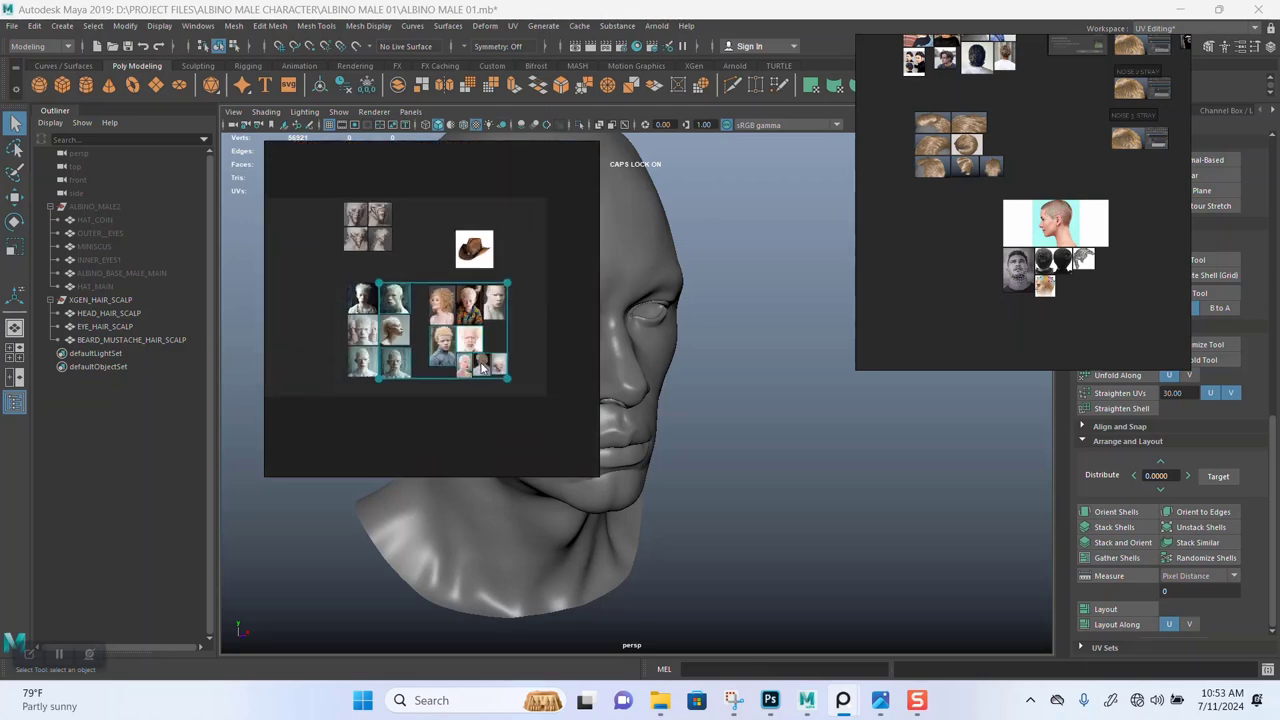
pyautogui.scroll(8, 453, 333)
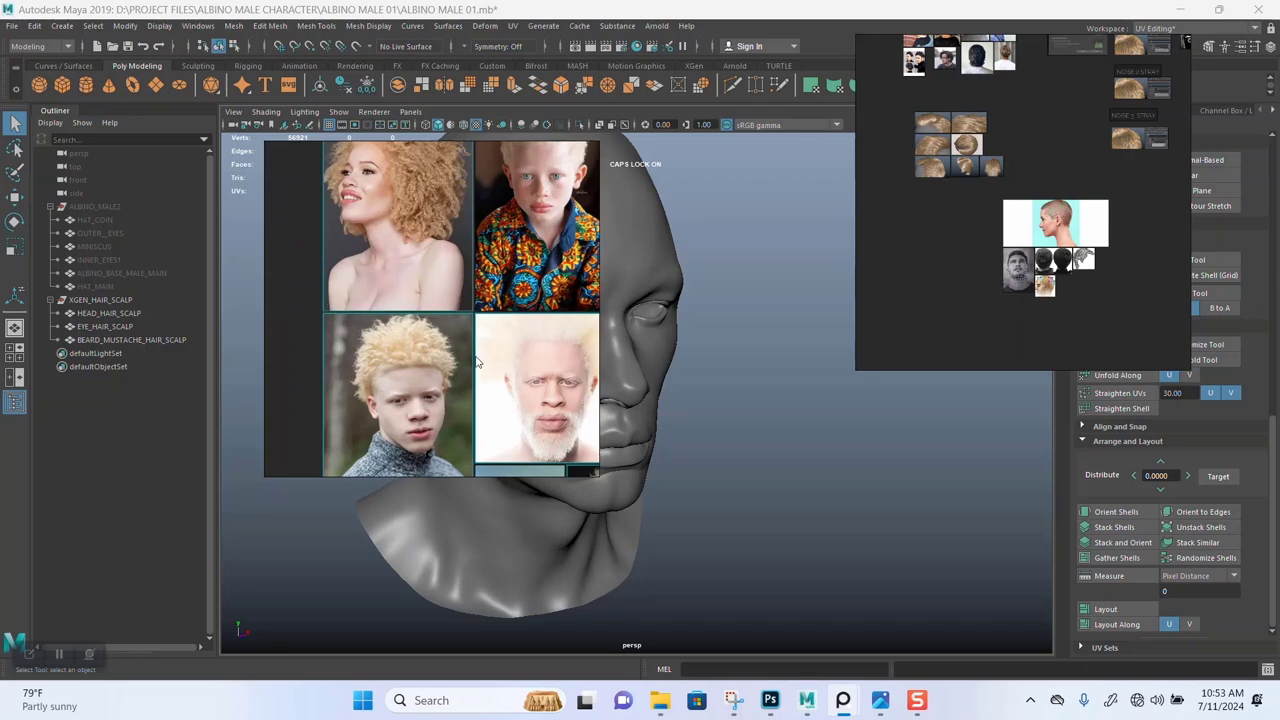
pyautogui.scroll(-10, 457, 349)
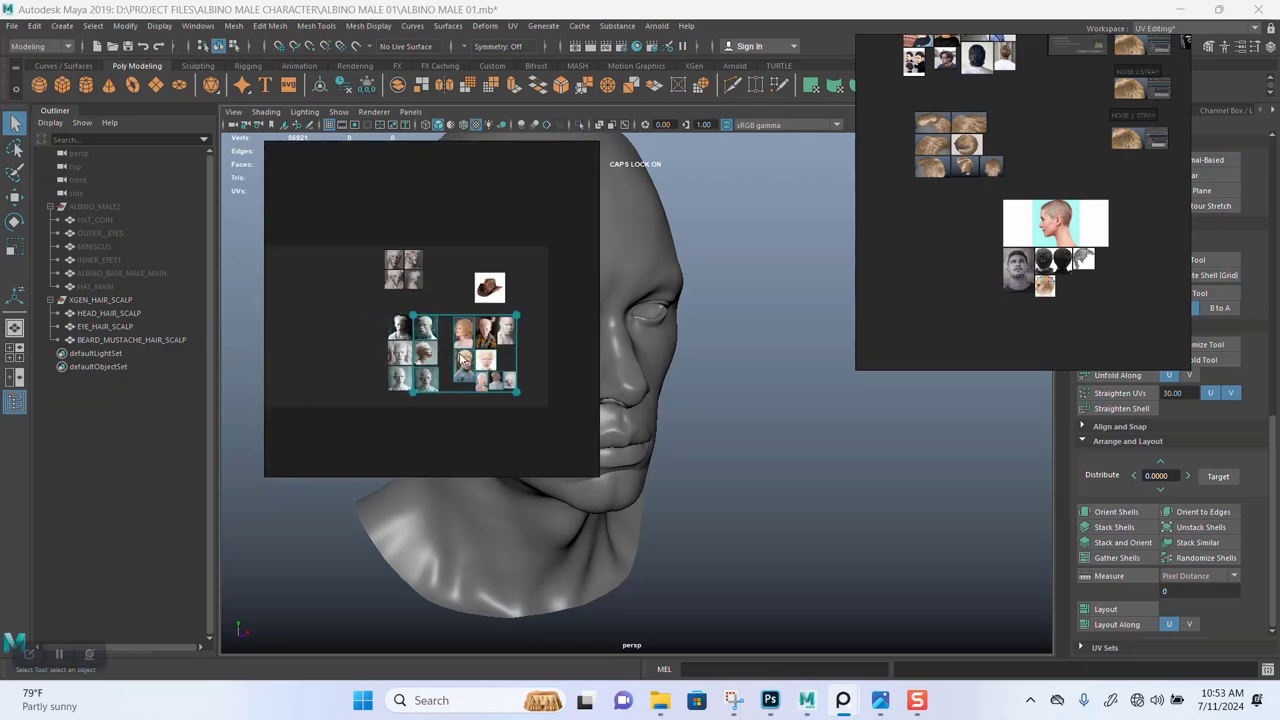
pyautogui.moveTo(460, 355); pyautogui.dragTo(467, 246)
pyautogui.hotkey('ctrl', 'z')
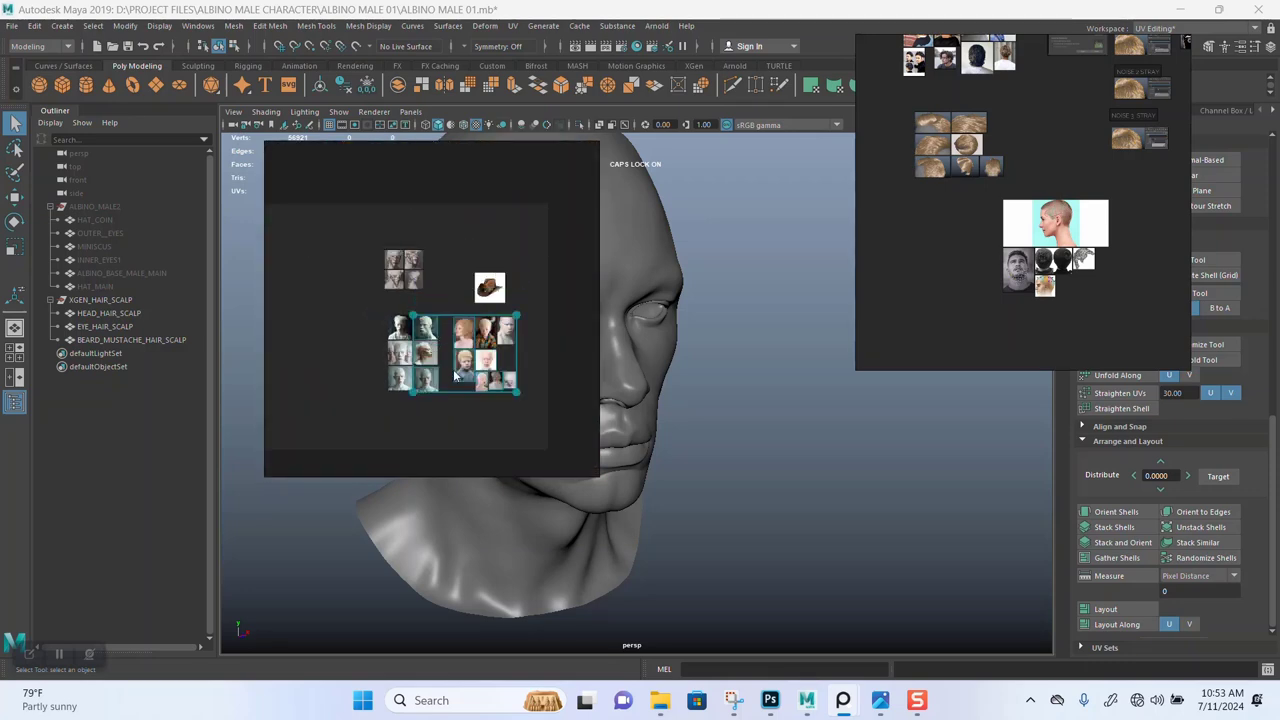
# Paste the copied albino portraits into the hair reference board and place them beside the haircut images.
pyautogui.click(967, 268)
pyautogui.scroll(-5, 971, 268)
pyautogui.moveTo(934, 289); pyautogui.dragTo(987, 292, button='middle')
pyautogui.hotkey('ctrl', 'v')
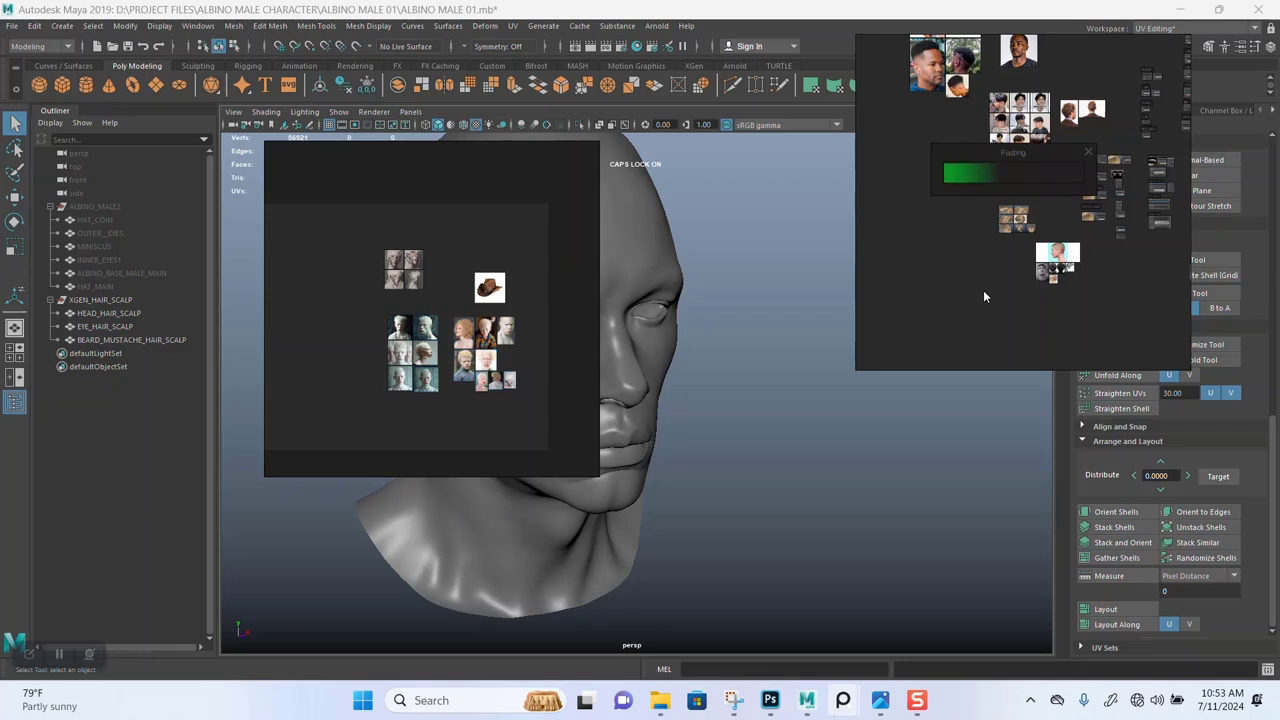
pyautogui.moveTo(990, 303); pyautogui.dragTo(937, 151)
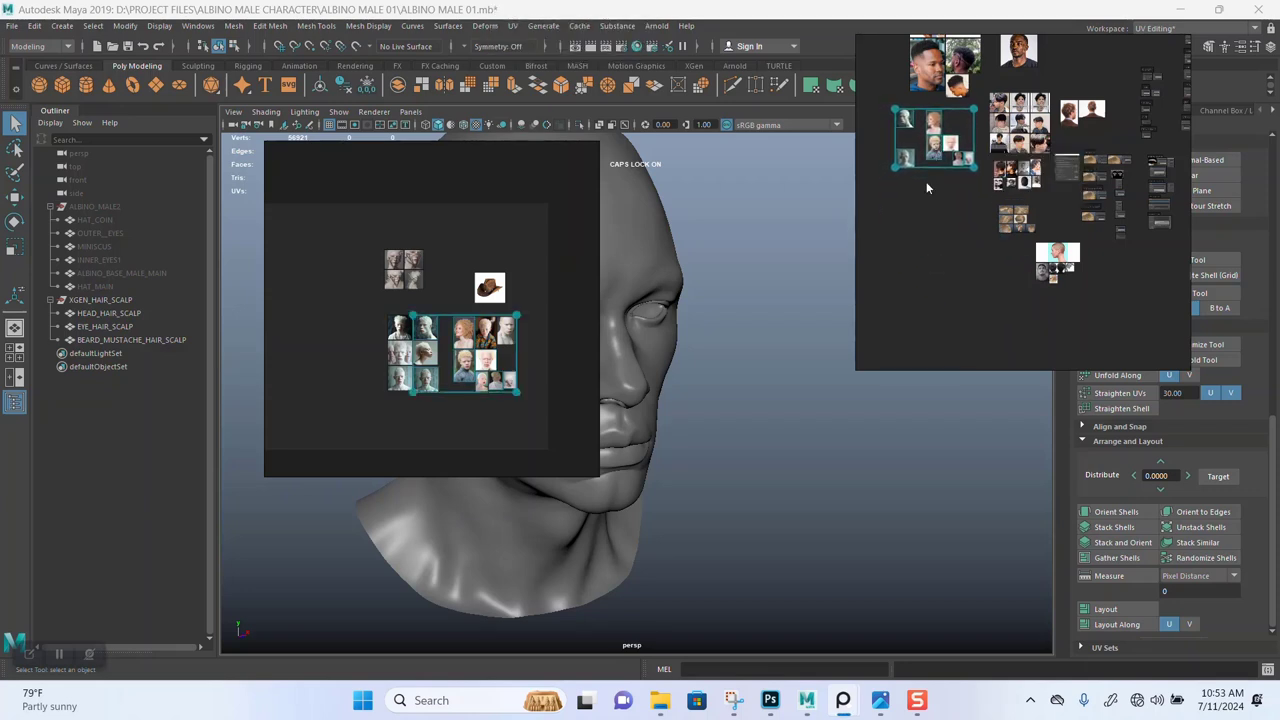
# Examine the masked portraits with spiked white hair on the albino board, looking closely at the hairline around the ear in the profile shot.
pyautogui.click(523, 263)
pyautogui.rightClick(522, 263)
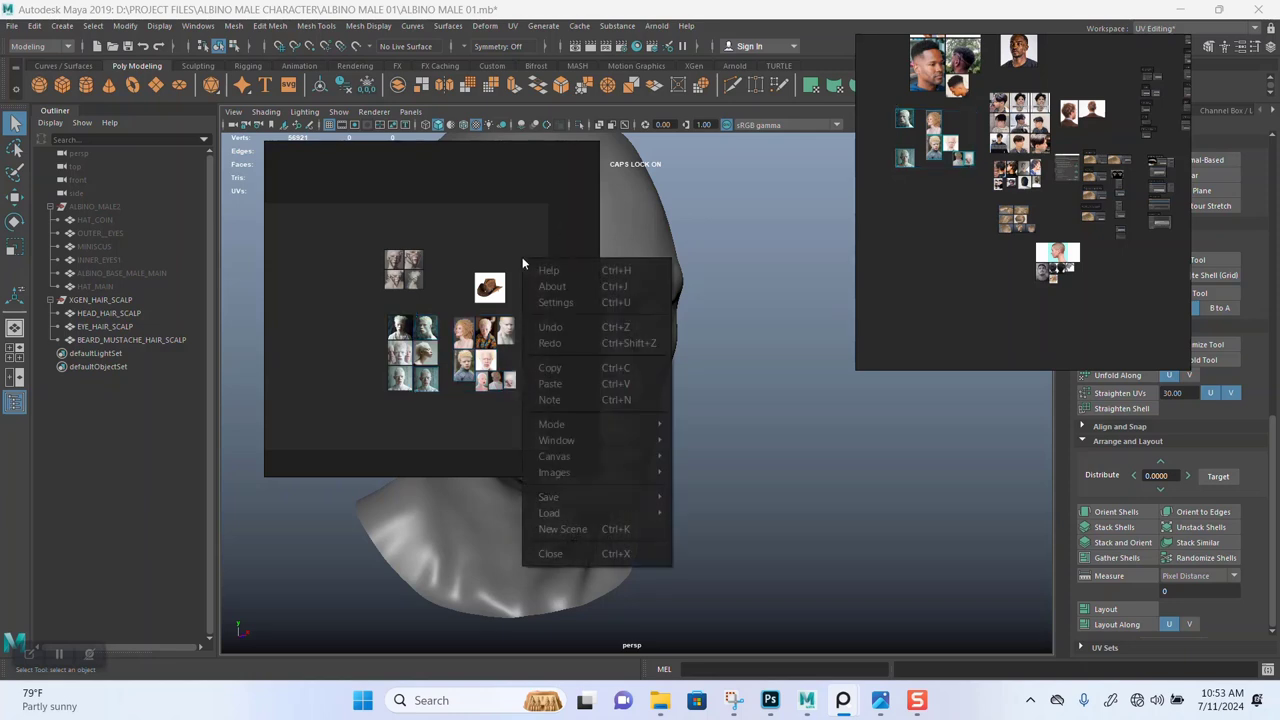
pyautogui.click(432, 260)
pyautogui.scroll(8, 420, 290)
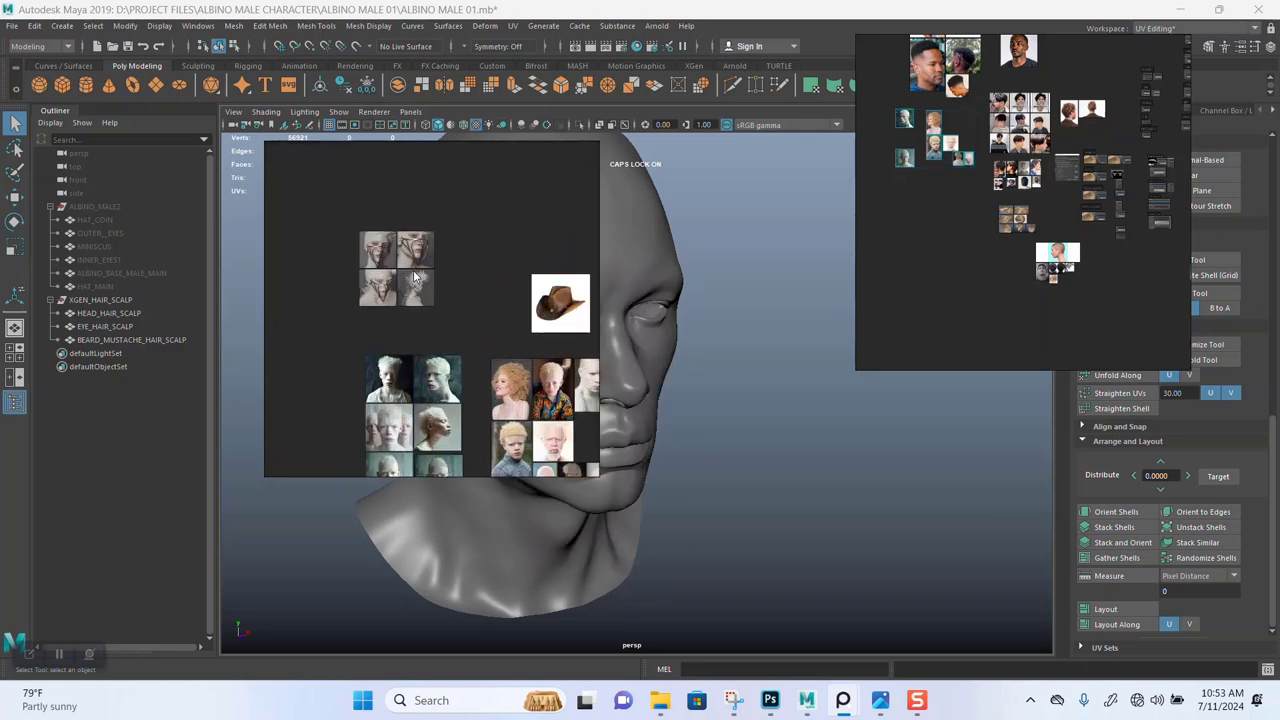
pyautogui.scroll(6, 420, 313)
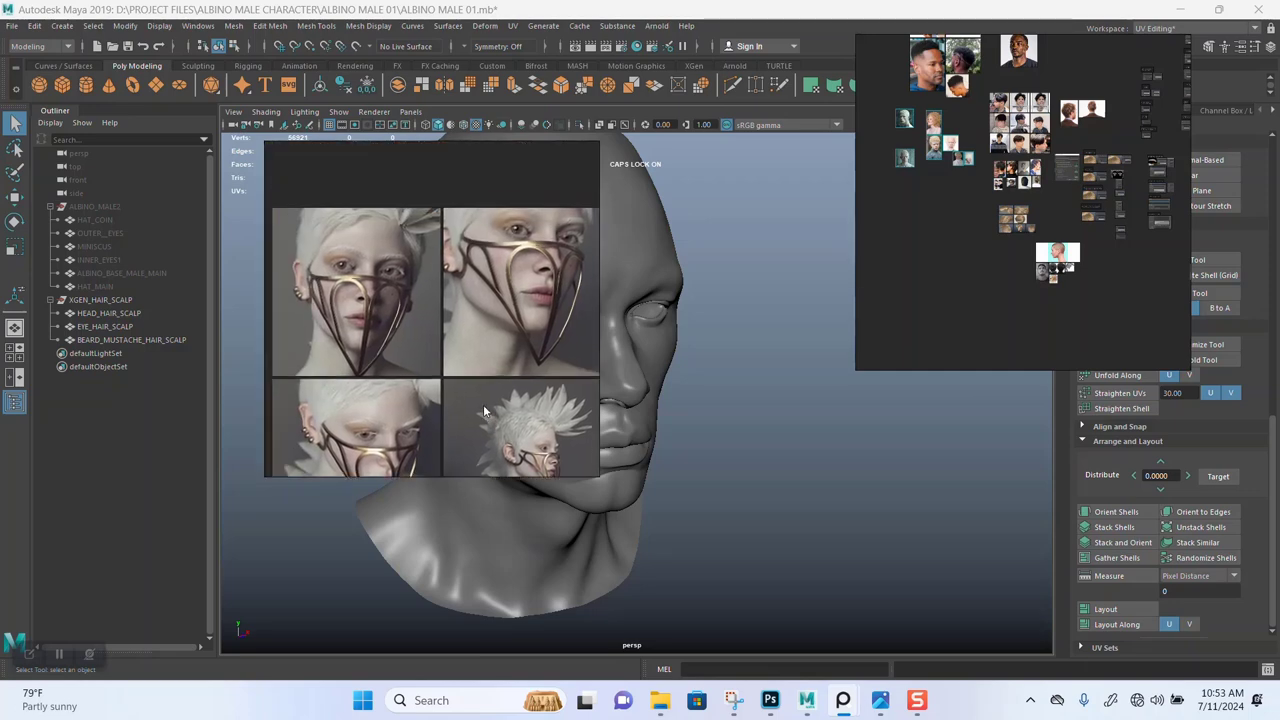
pyautogui.scroll(6, 484, 411)
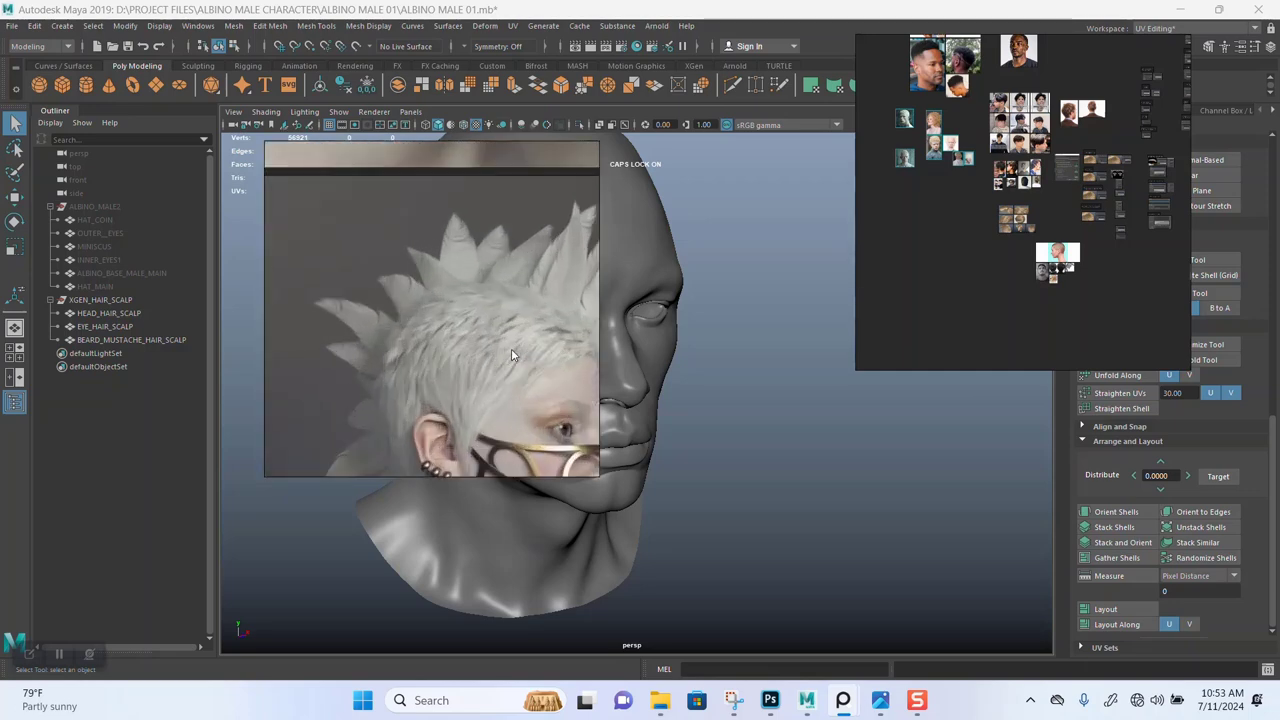
pyautogui.moveTo(499, 363); pyautogui.dragTo(461, 301, button='middle')
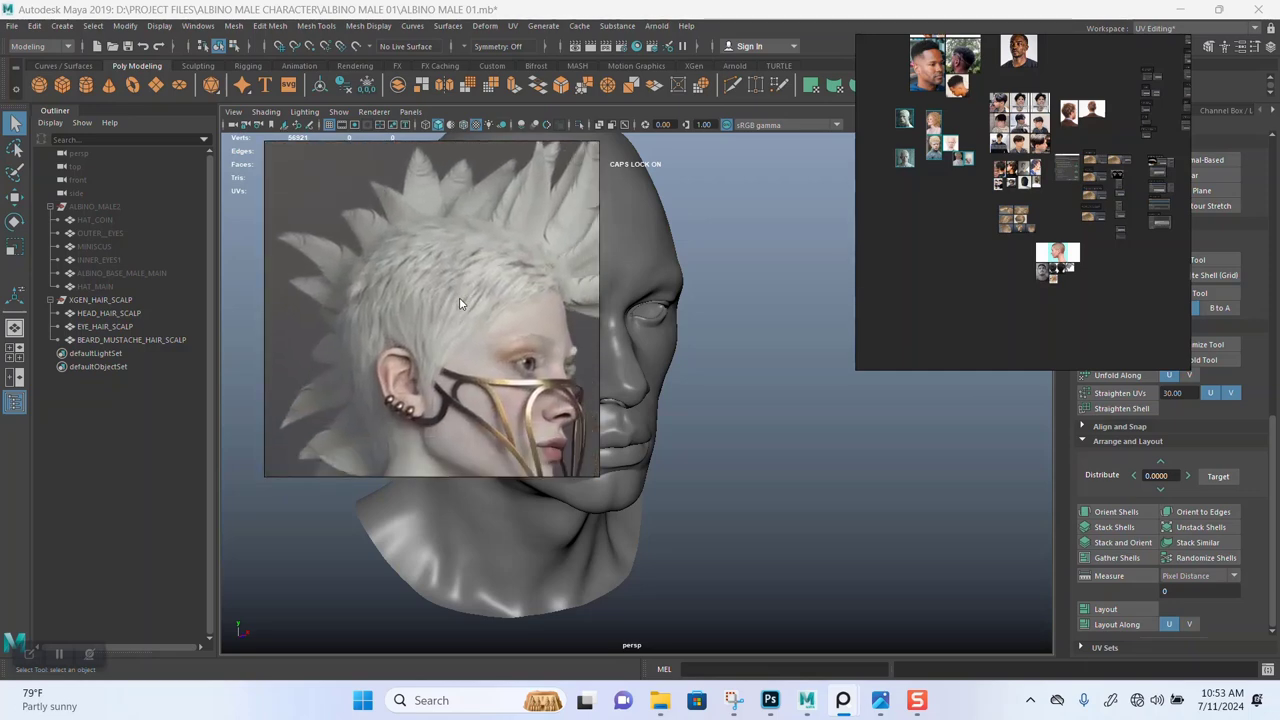
pyautogui.scroll(5, 459, 297)
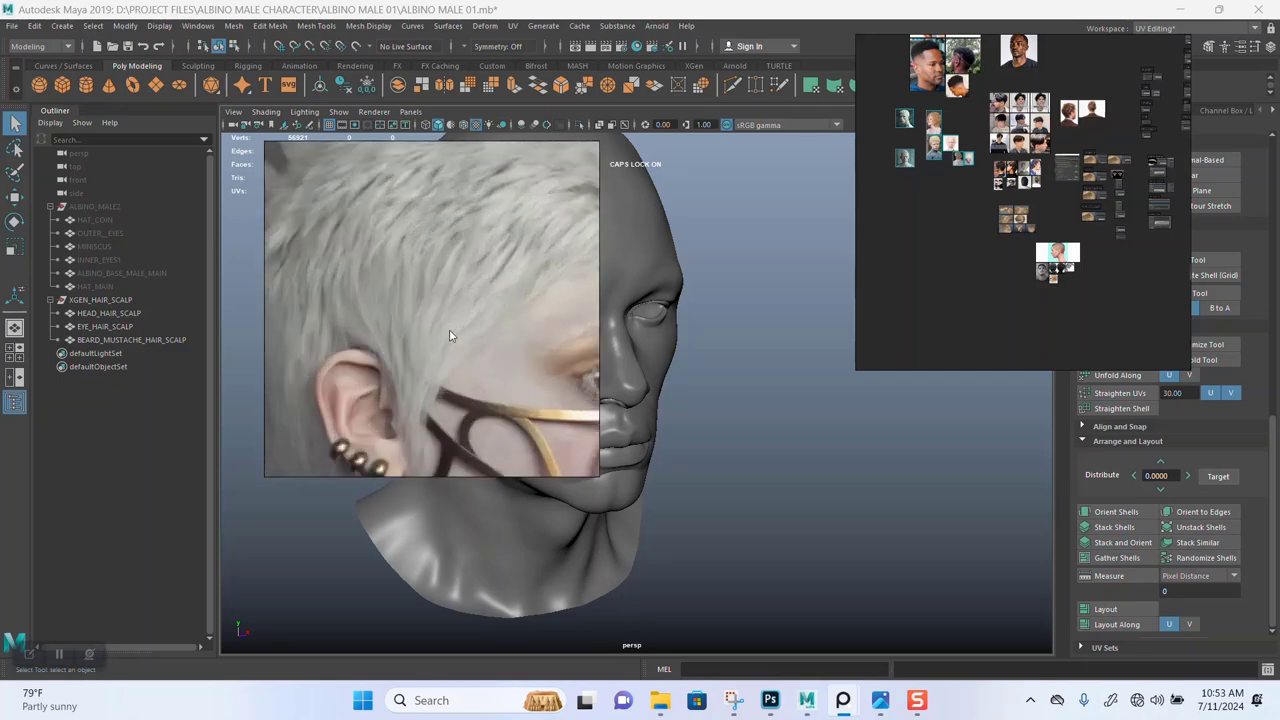
pyautogui.scroll(-5, 449, 331)
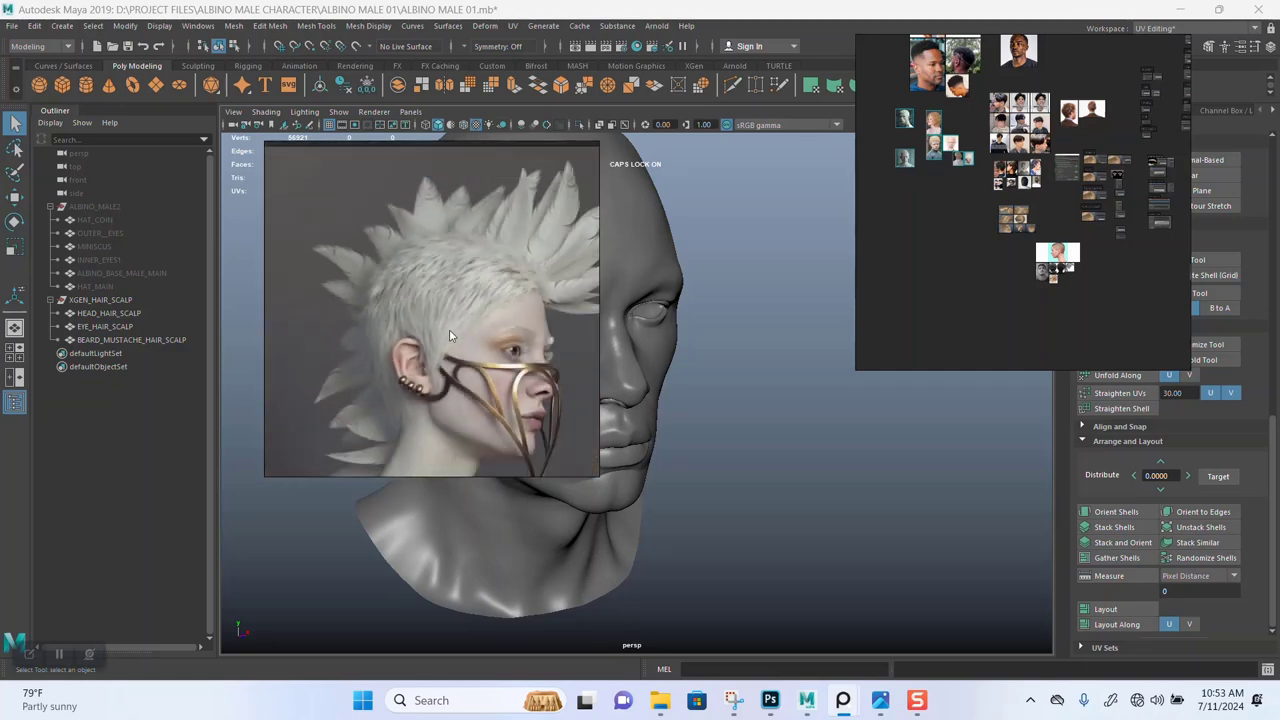
# Copy the spiked-hair profile portrait from the albino board into the hair reference board and place it below the other pasted portraits.
pyautogui.scroll(-4, 449, 329)
pyautogui.moveTo(449, 329); pyautogui.dragTo(462, 372, button='middle')
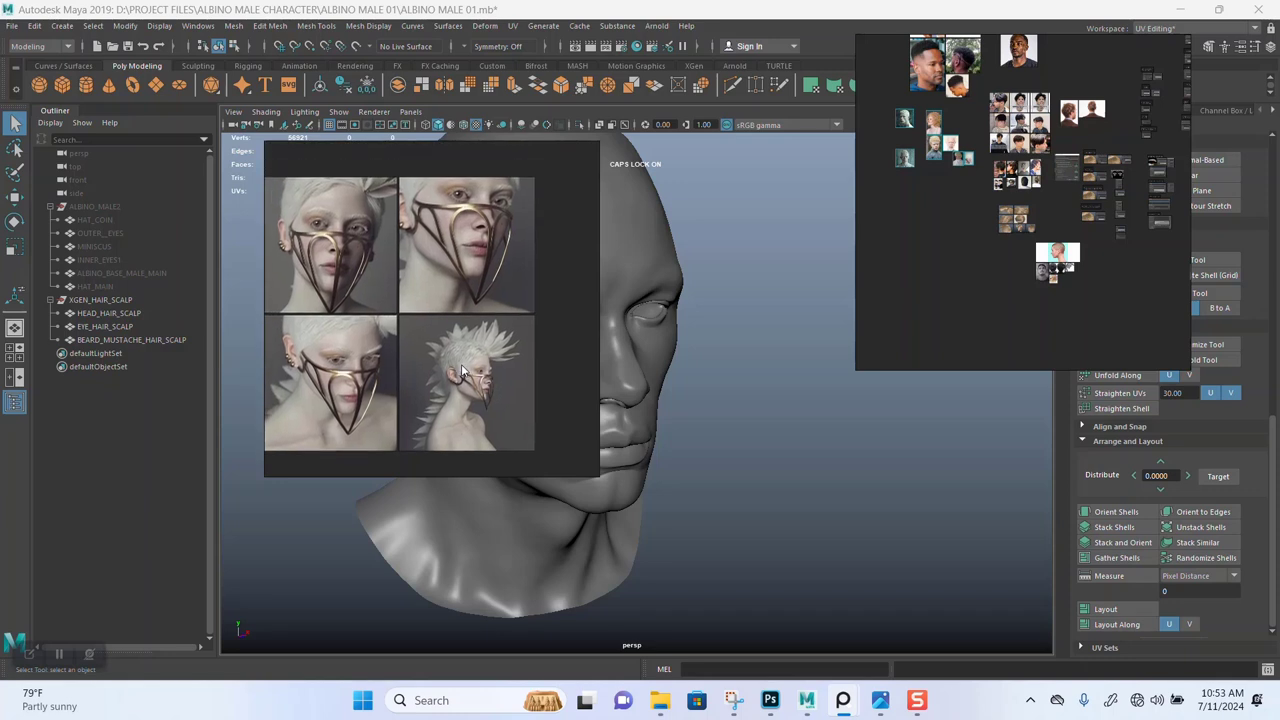
pyautogui.click(462, 372)
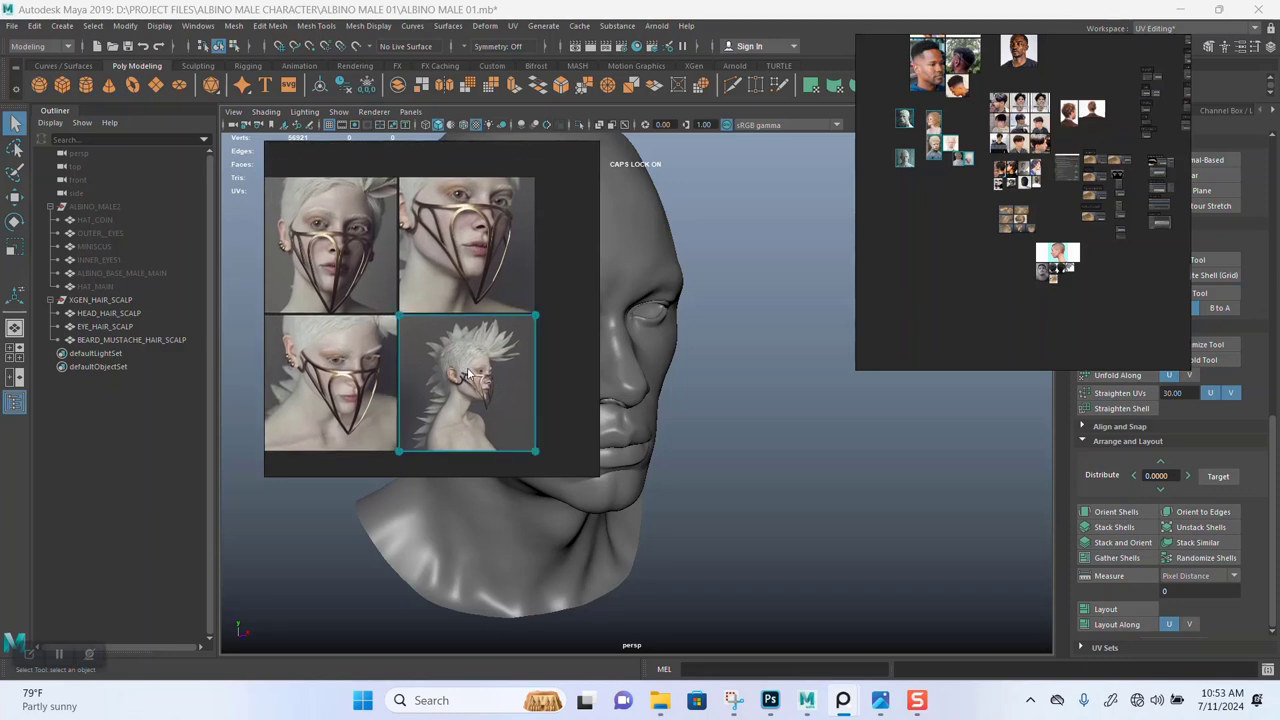
pyautogui.moveTo(467, 372)
pyautogui.mouseDown()
pyautogui.moveTo(950, 256)
pyautogui.moveTo(471, 376)
pyautogui.mouseUp()
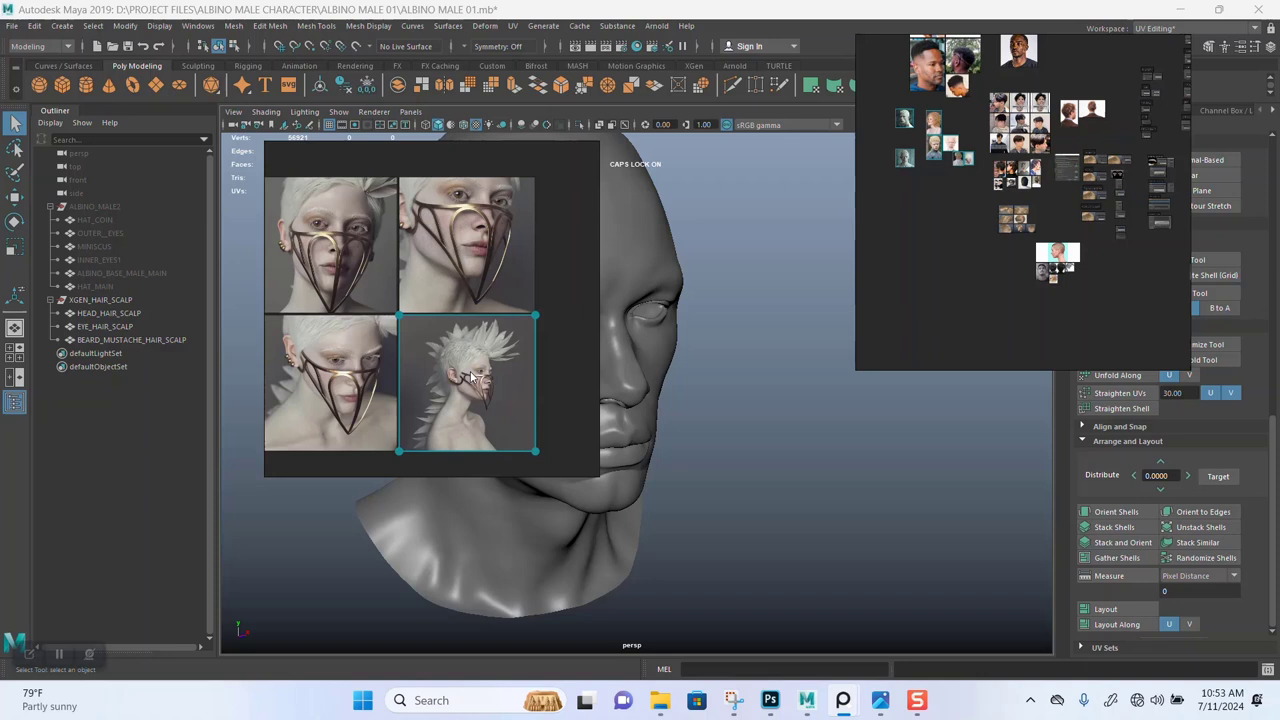
pyautogui.click(969, 329)
pyautogui.hotkey('ctrl', 'v')
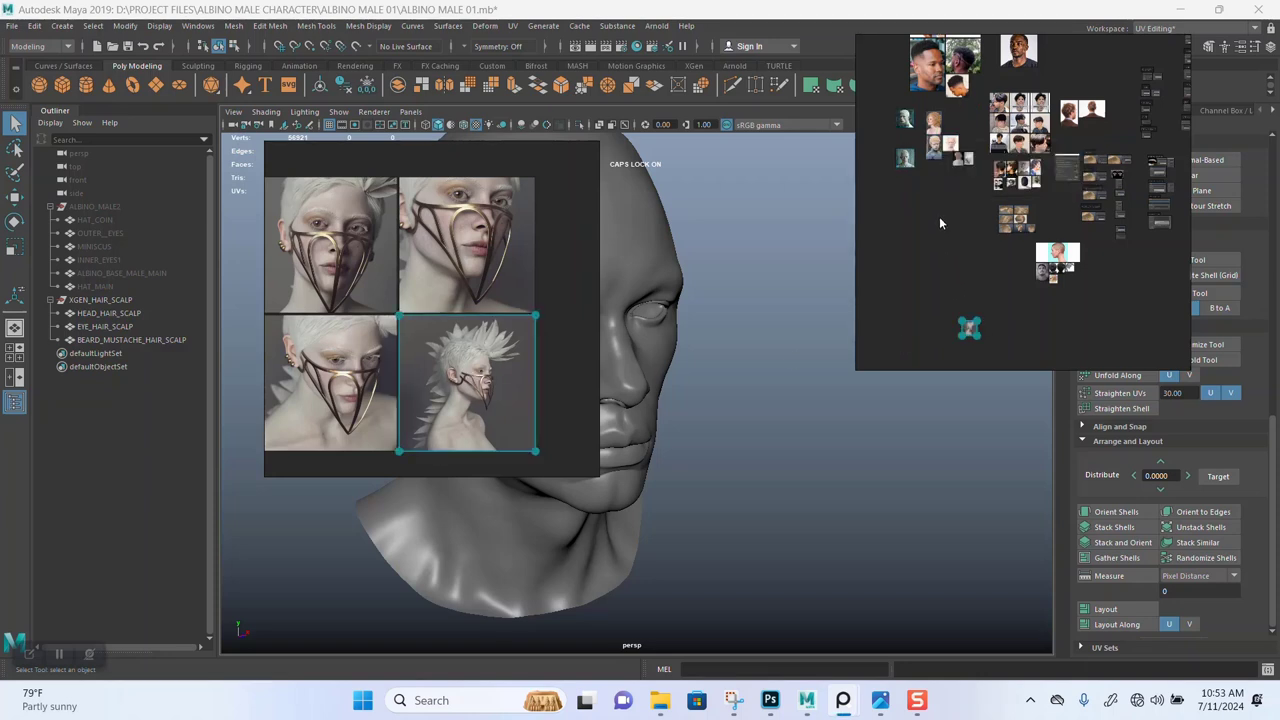
pyautogui.moveTo(968, 333); pyautogui.dragTo(931, 180)
# Arrange all the pasted albino portraits into a compact group and move the group next to the haircut images.
pyautogui.moveTo(886, 108); pyautogui.dragTo(967, 196)
pyautogui.rightClick(951, 157)
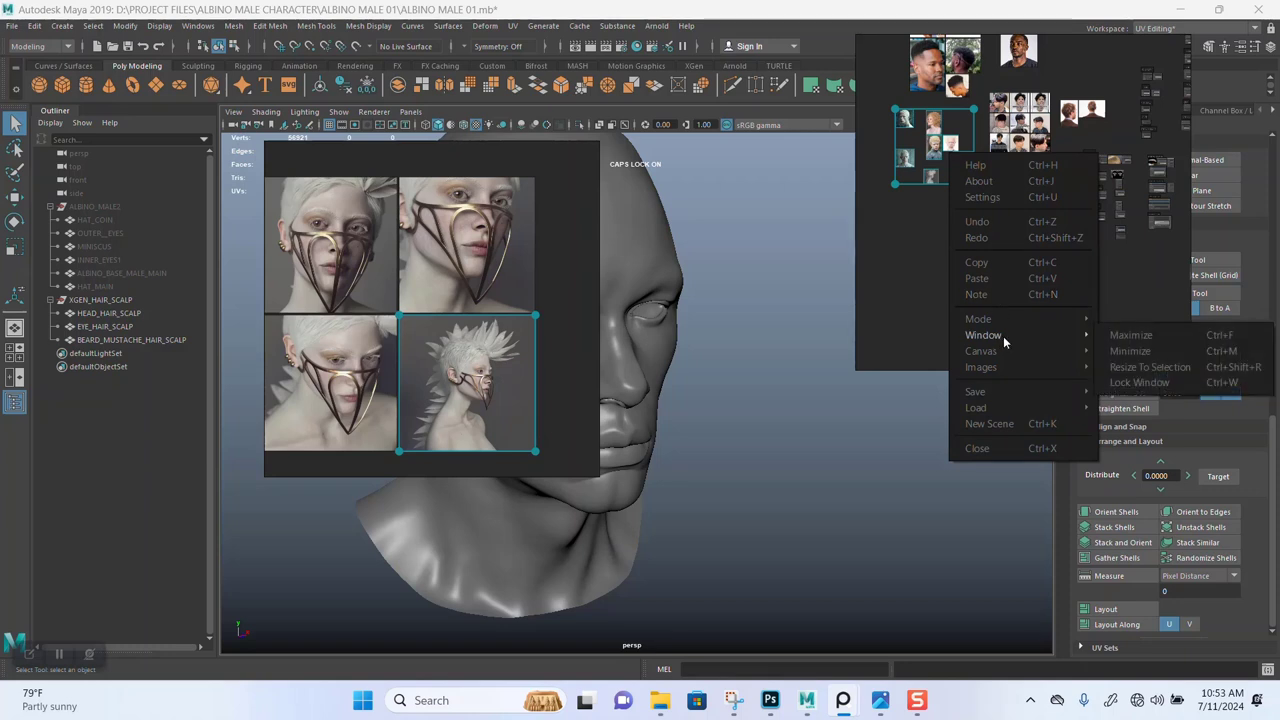
pyautogui.moveTo(1036, 372)
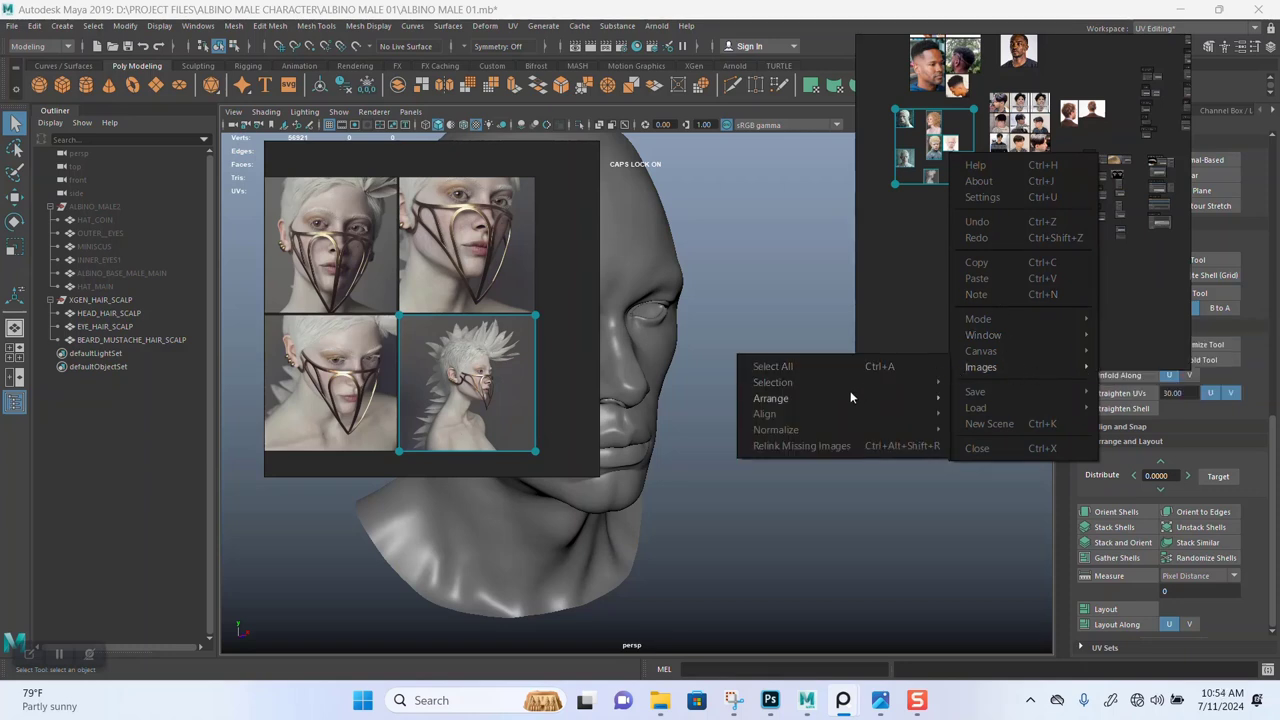
pyautogui.moveTo(840, 397)
pyautogui.click(985, 398)
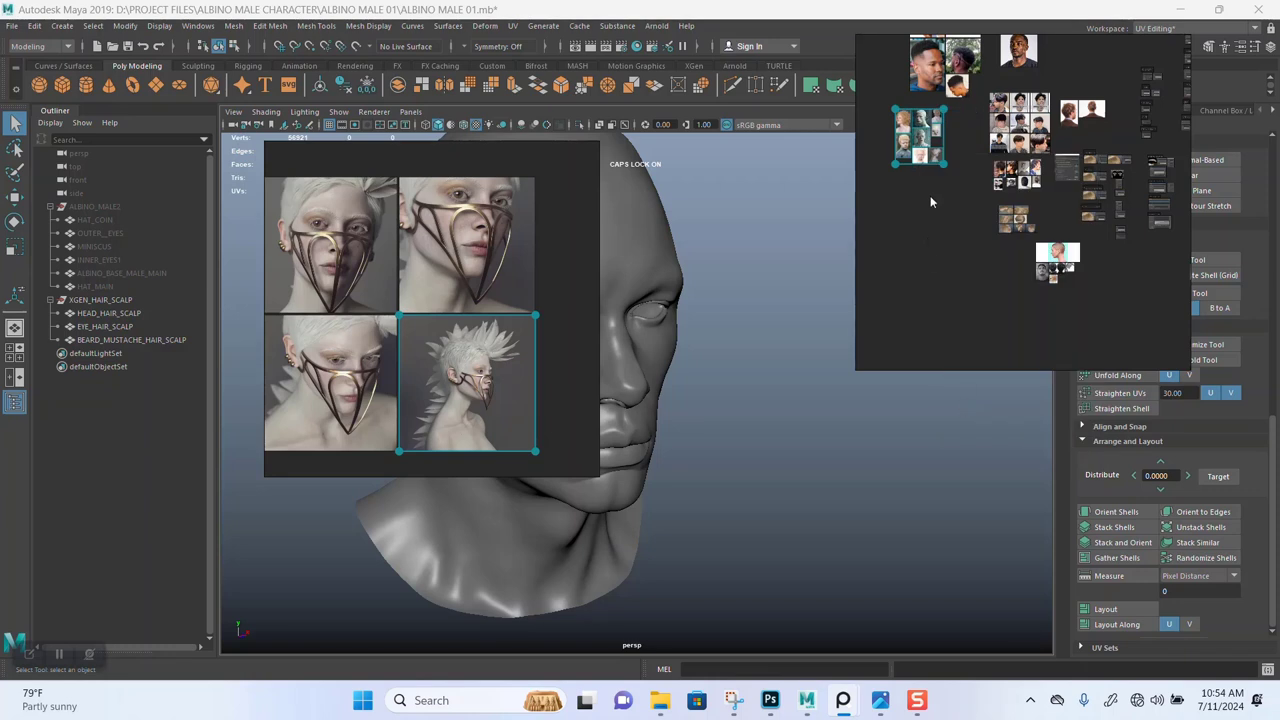
pyautogui.moveTo(941, 163)
pyautogui.mouseDown()
pyautogui.moveTo(956, 181)
pyautogui.moveTo(939, 150)
pyautogui.mouseUp()
# Turn off Always On Top for the albino portrait board and return to the head model in Maya.
pyautogui.click(565, 214)
pyautogui.rightClick(566, 214)
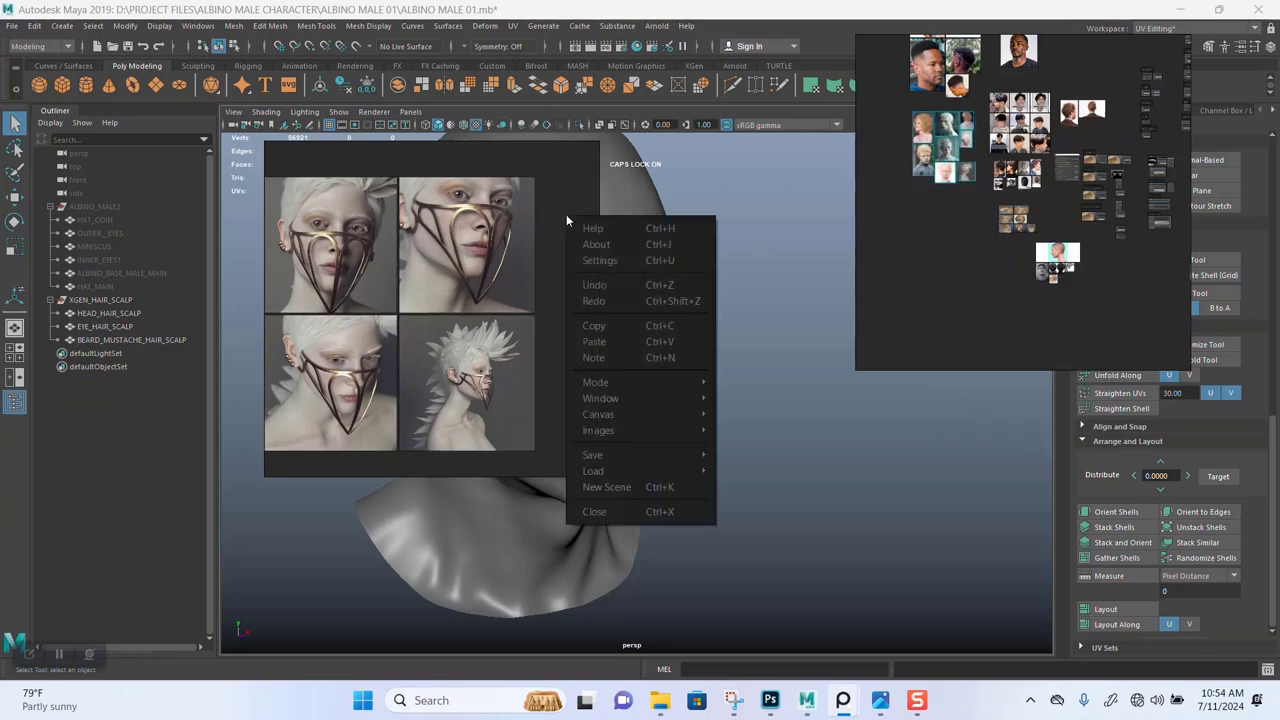
pyautogui.moveTo(628, 383)
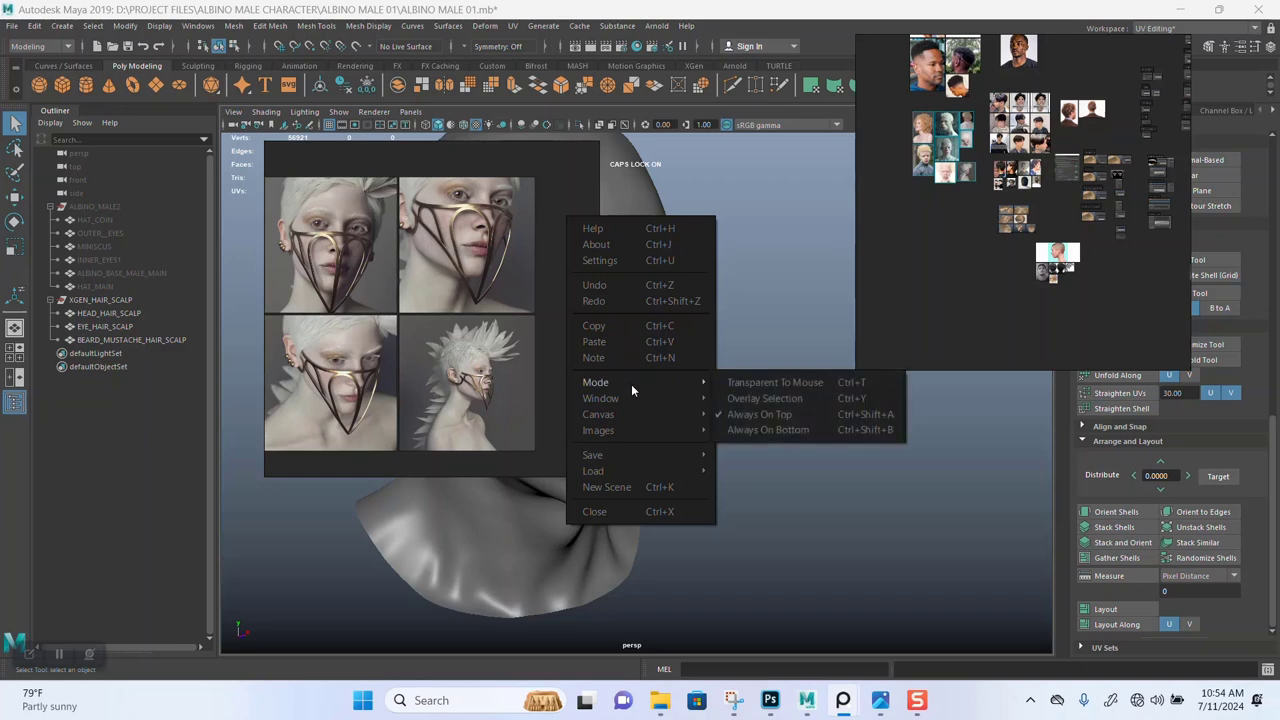
pyautogui.click(755, 419)
pyautogui.moveTo(740, 415)
pyautogui.keyDown('alt'); pyautogui.mouseDown()
pyautogui.moveTo(729, 389)
pyautogui.moveTo(737, 418)
pyautogui.mouseUp(); pyautogui.keyUp('alt')
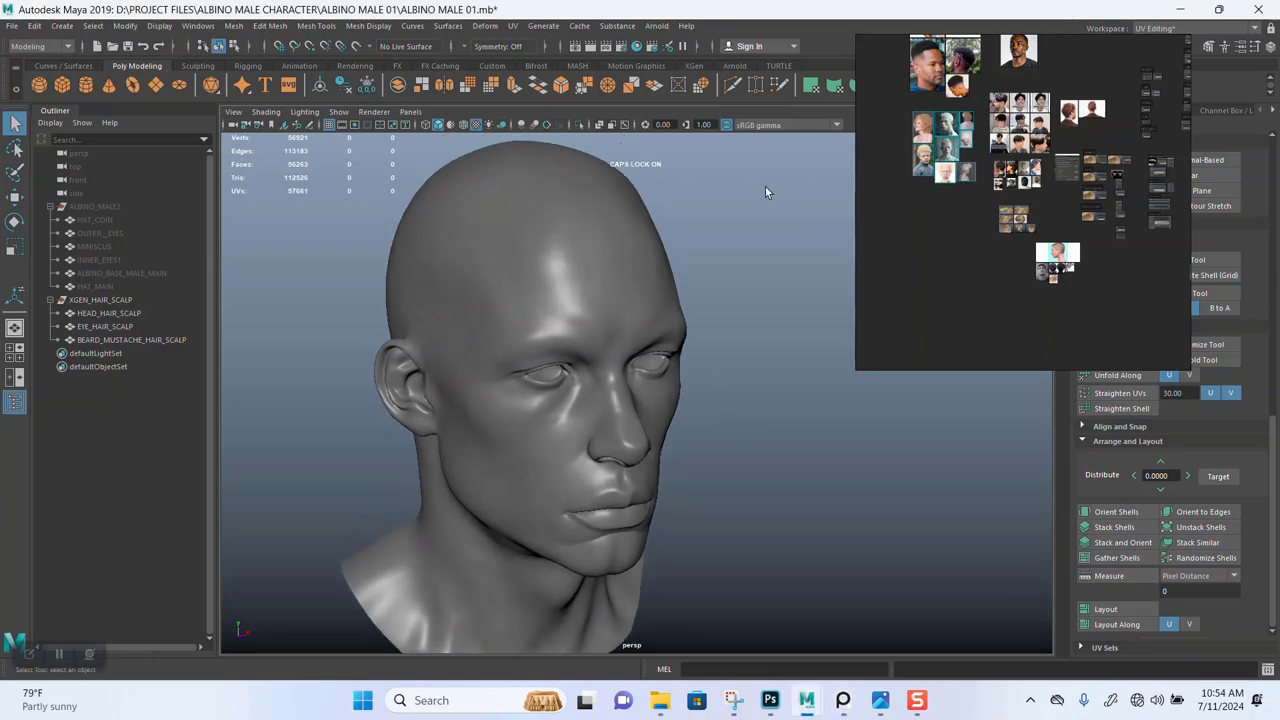
# Move the hair reference board closer to the head model, with the pasted albino portraits in view.
pyautogui.click(914, 173)
pyautogui.scroll(4, 928, 251)
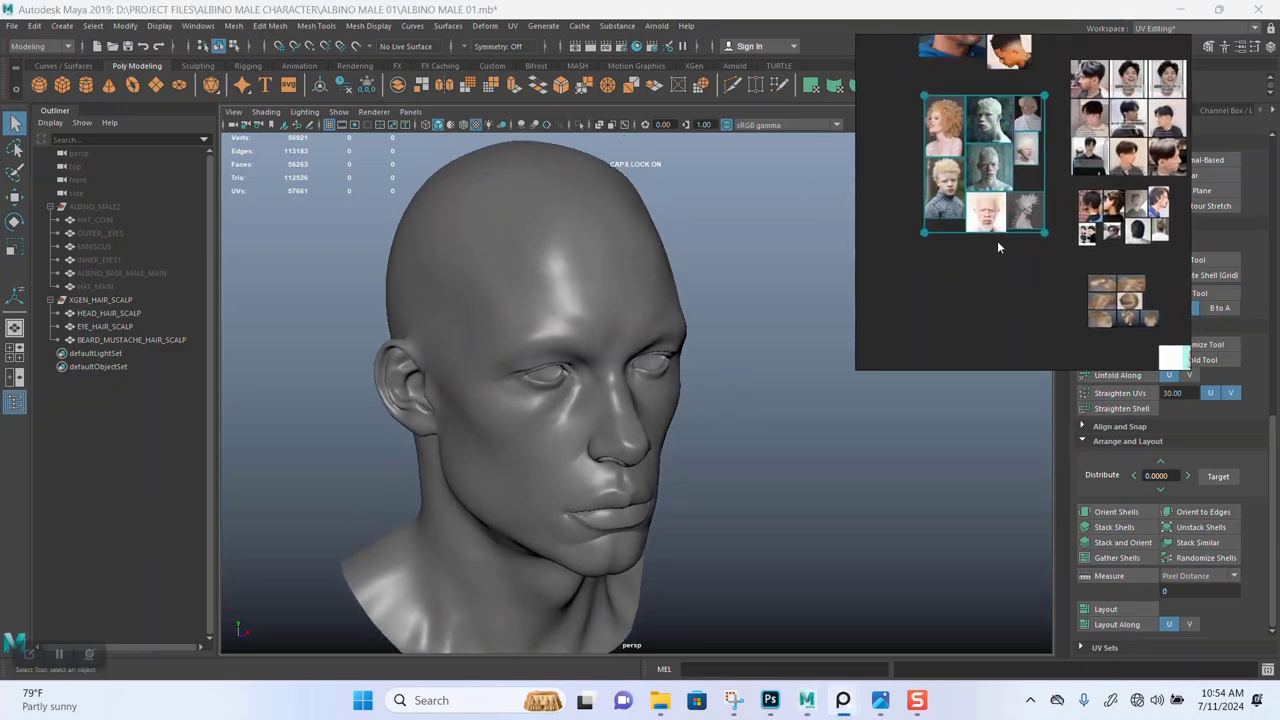
pyautogui.moveTo(997, 242); pyautogui.dragTo(909, 398)
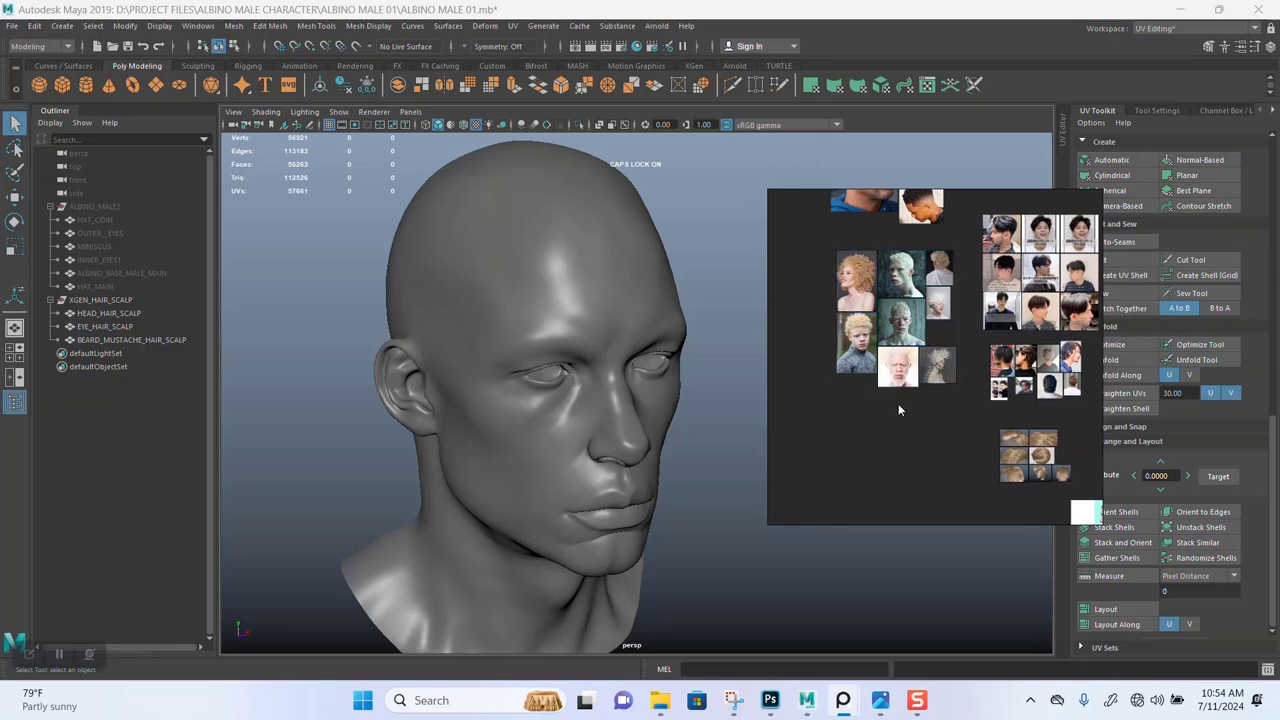
# Examine the short-haired albino portrait with the dark teal backdrop, looking closely at the fringe and hairline.
pyautogui.scroll(1, 898, 405)
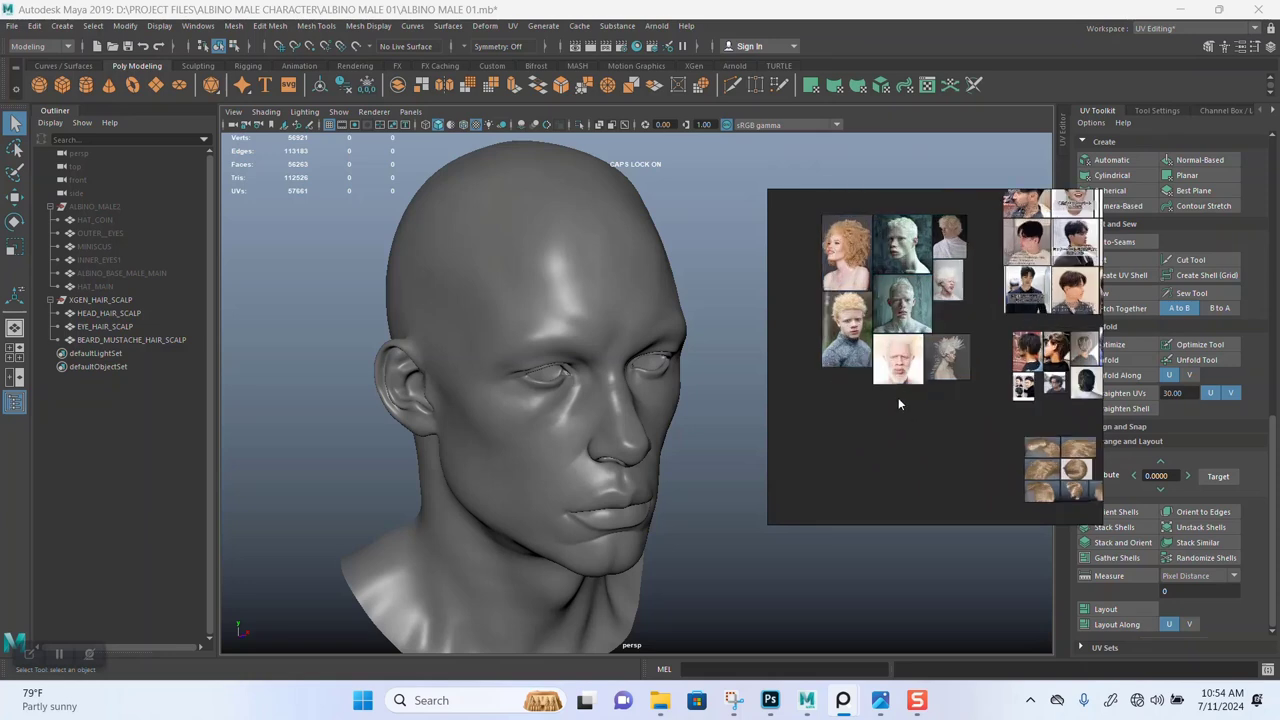
pyautogui.scroll(4, 898, 404)
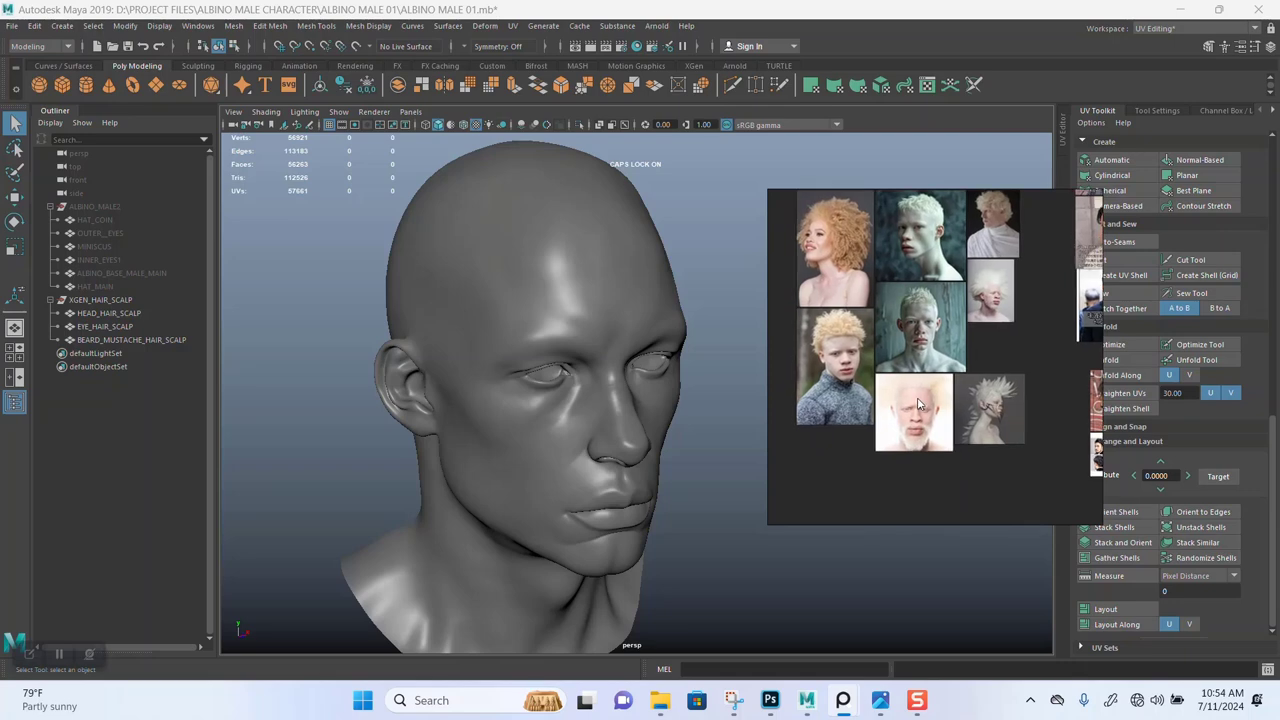
pyautogui.scroll(4, 916, 392)
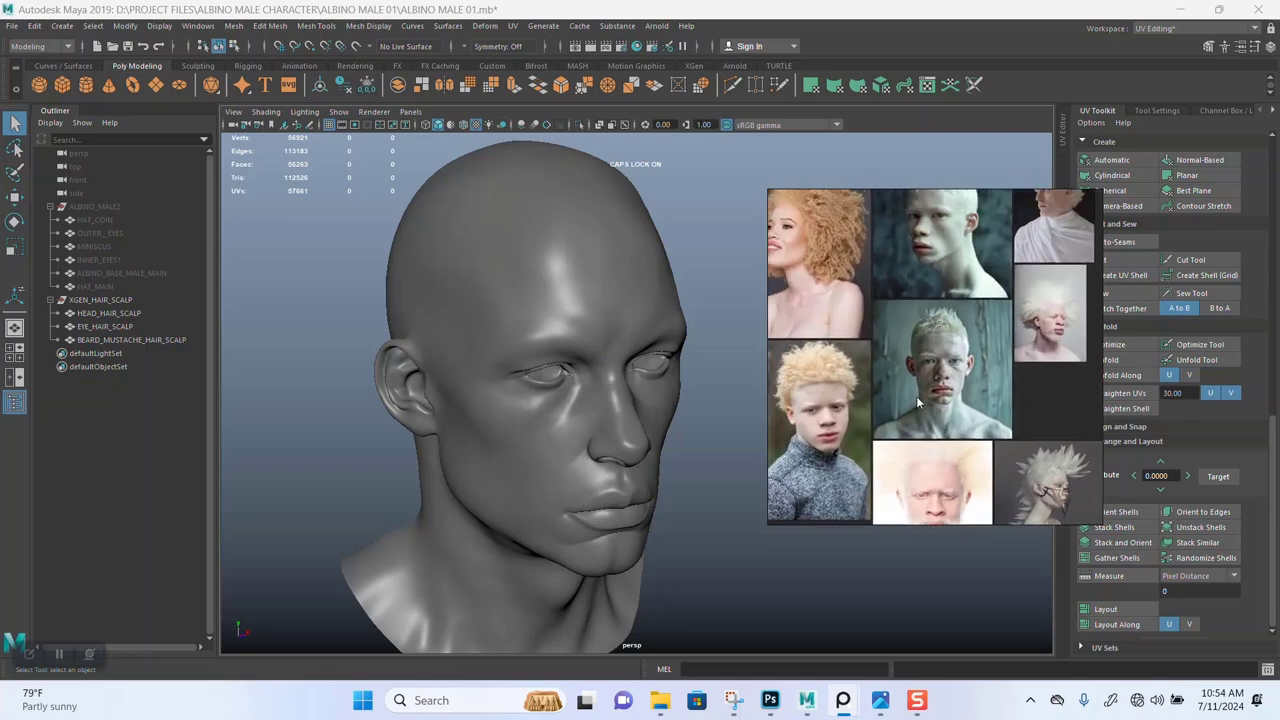
pyautogui.scroll(4, 913, 385)
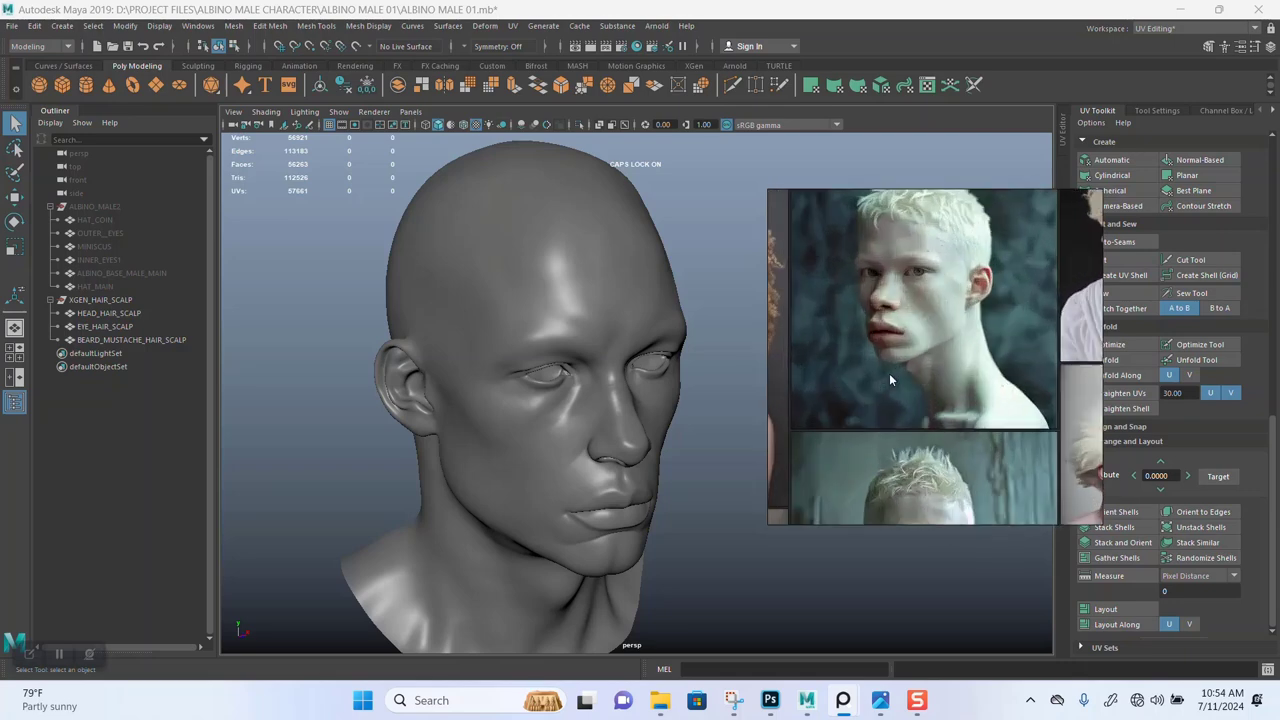
pyautogui.scroll(4, 906, 376)
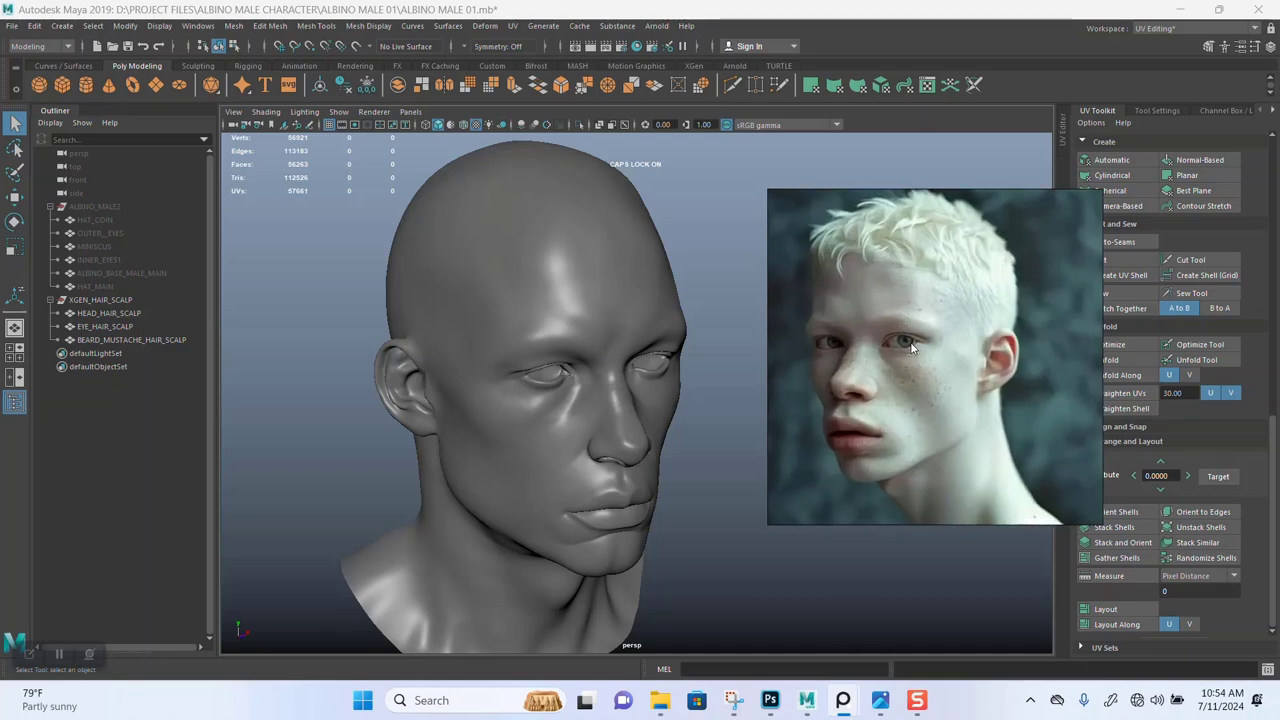
pyautogui.scroll(6, 910, 320)
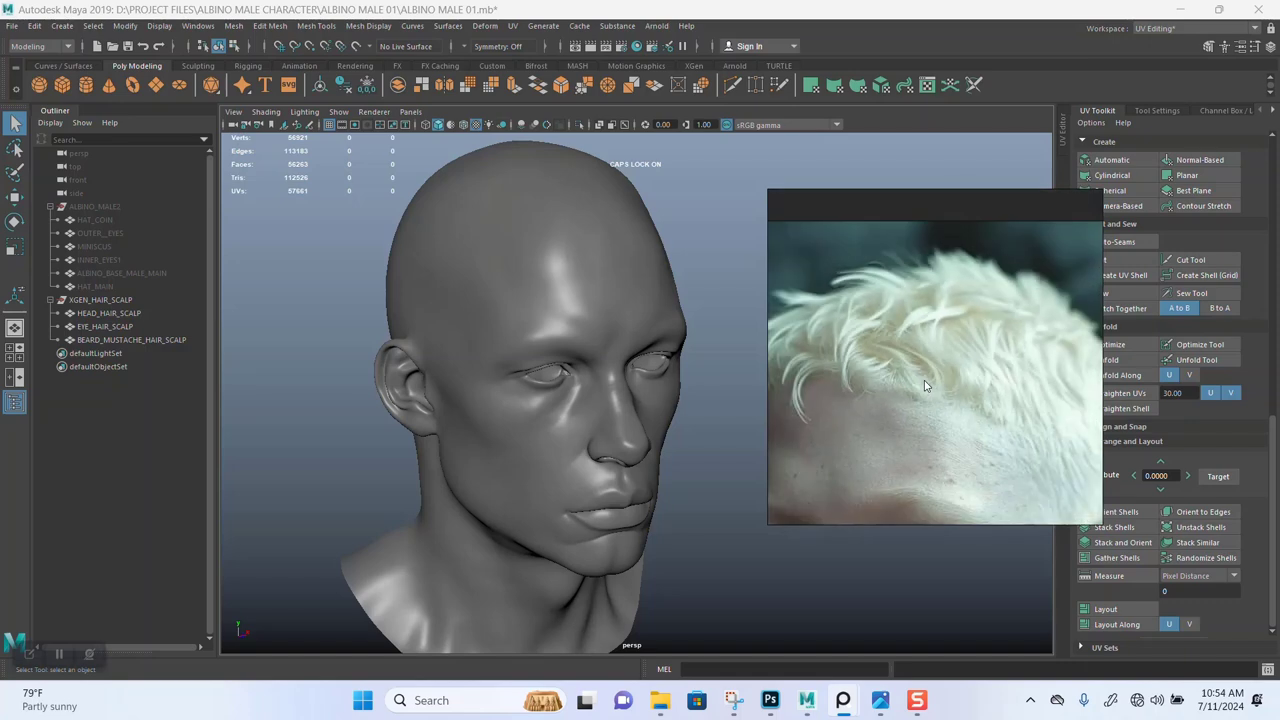
pyautogui.scroll(-3, 930, 357)
pyautogui.scroll(-8, 930, 357)
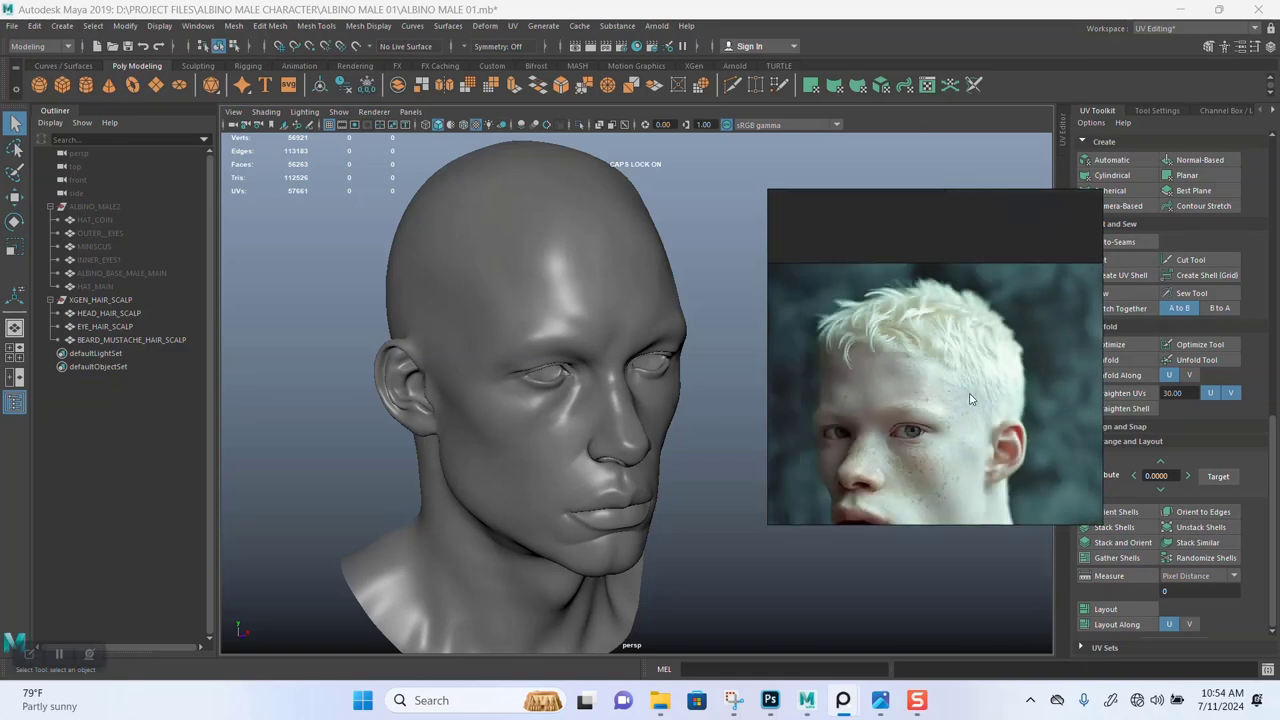
# Examine the blue-eyed albino portrait, looking closely at the spiky hair, front hairline and eyebrows.
pyautogui.scroll(-2, 945, 342)
pyautogui.moveTo(947, 510); pyautogui.dragTo(944, 358, button='middle')
pyautogui.scroll(2, 917, 330)
pyautogui.scroll(6, 916, 336)
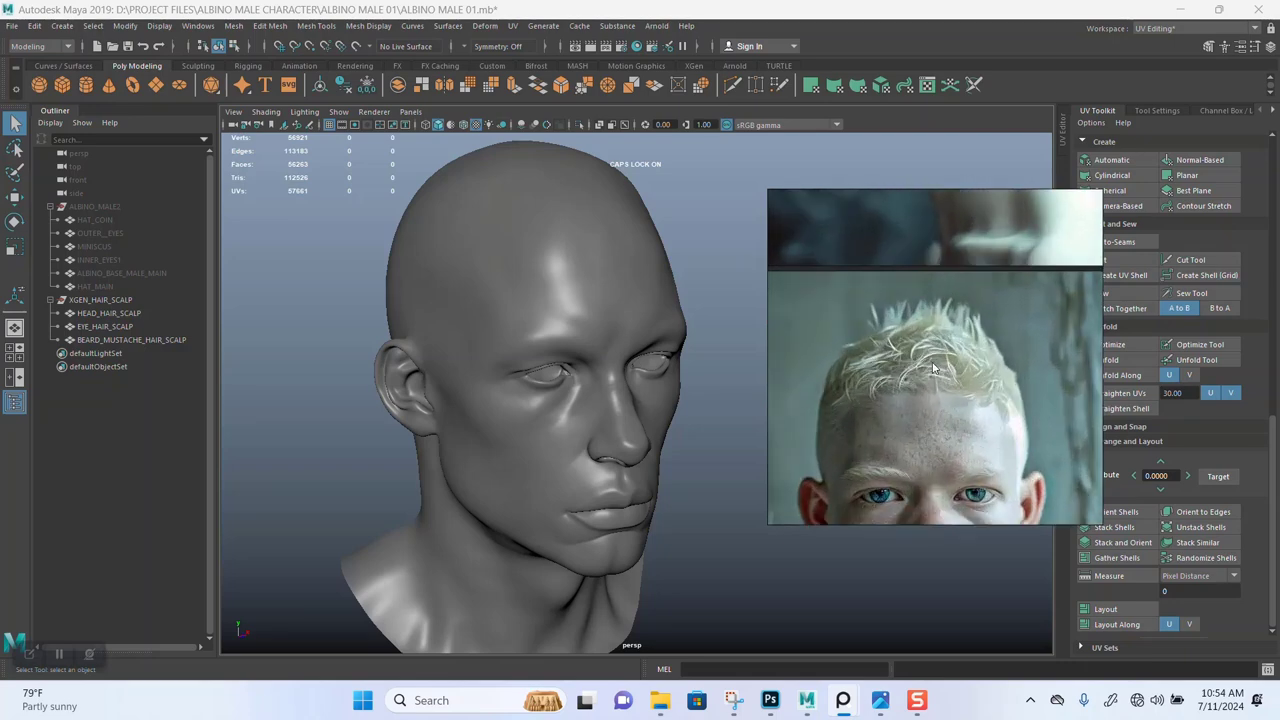
pyautogui.scroll(-4, 933, 368)
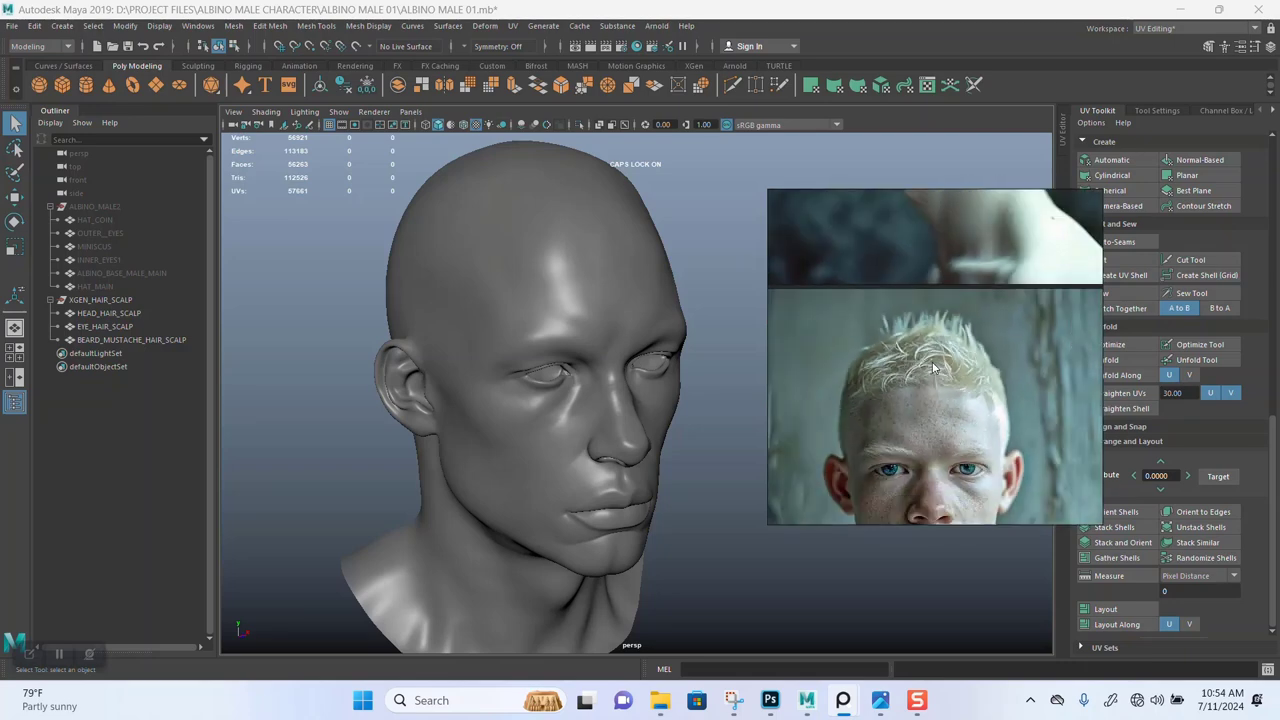
pyautogui.moveTo(933, 368)
pyautogui.mouseDown(button='middle')
pyautogui.moveTo(945, 487)
pyautogui.moveTo(946, 385)
pyautogui.mouseUp(button='middle')
pyautogui.scroll(3, 946, 410)
pyautogui.scroll(1, 946, 413)
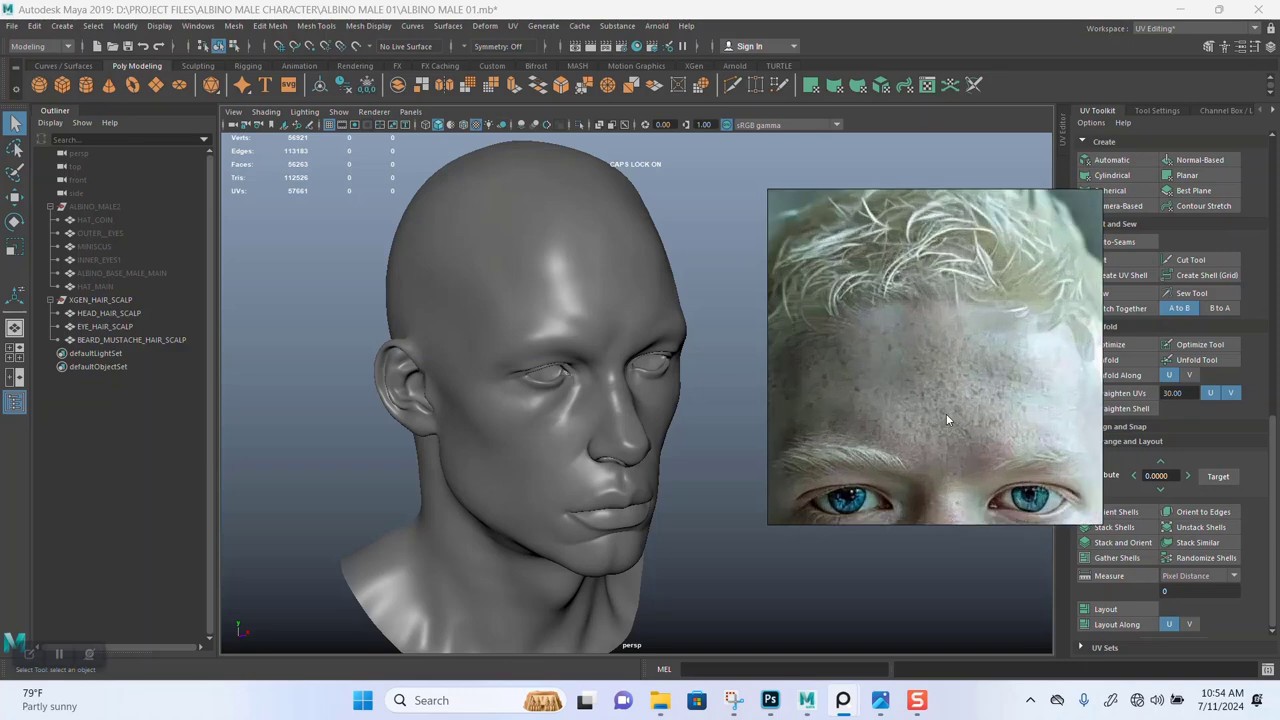
pyautogui.scroll(-4, 928, 318)
pyautogui.scroll(-5, 928, 318)
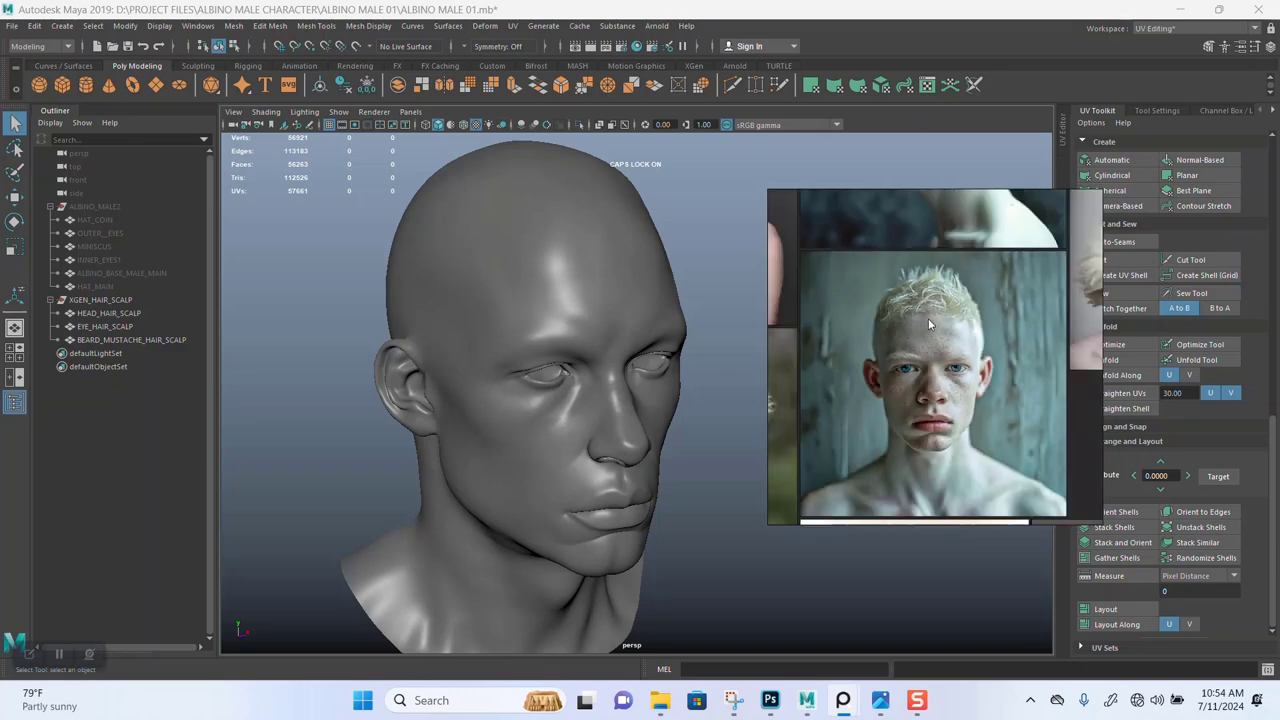
# Compare the remaining albino portraits, including the bearded man, the curly-haired man in the white wrap and the curly-haired woman.
pyautogui.moveTo(955, 316); pyautogui.dragTo(950, 250, button='middle')
pyautogui.moveTo(895, 341); pyautogui.dragTo(865, 341, button='middle')
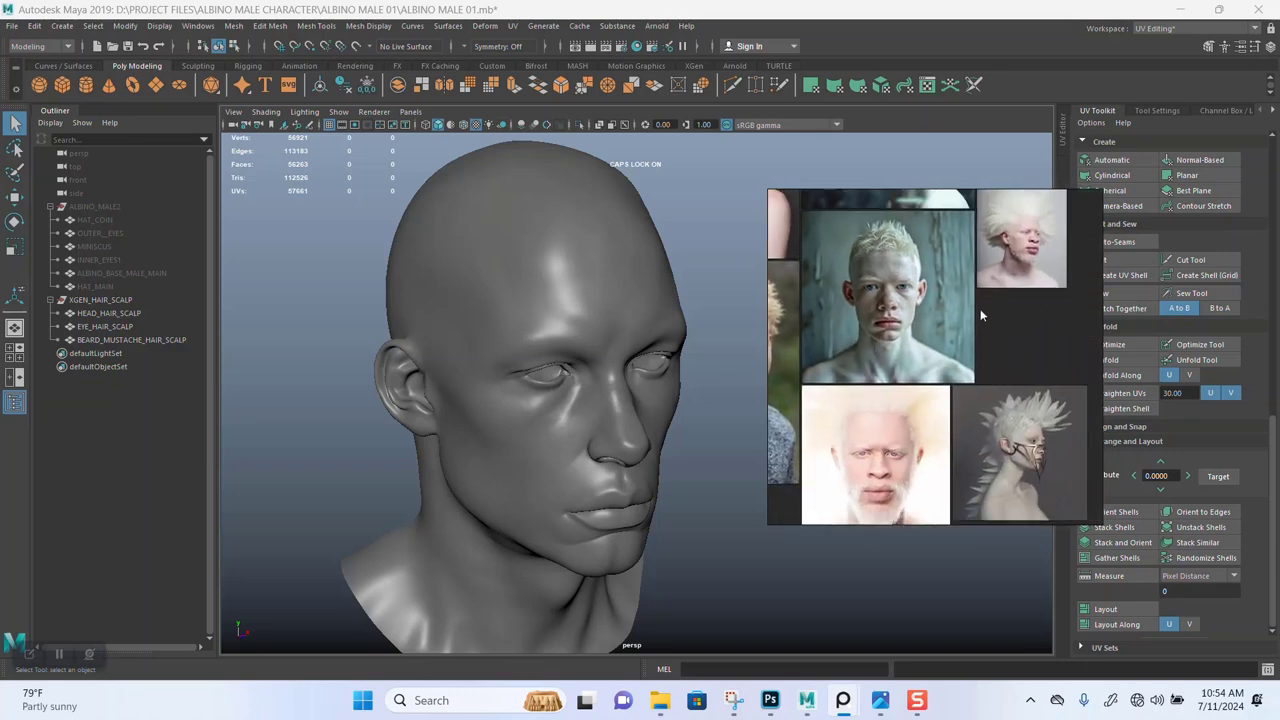
pyautogui.moveTo(983, 314); pyautogui.dragTo(962, 374, button='middle')
pyautogui.moveTo(999, 252); pyautogui.dragTo(988, 420, button='middle')
pyautogui.scroll(1, 983, 296)
pyautogui.scroll(3, 985, 298)
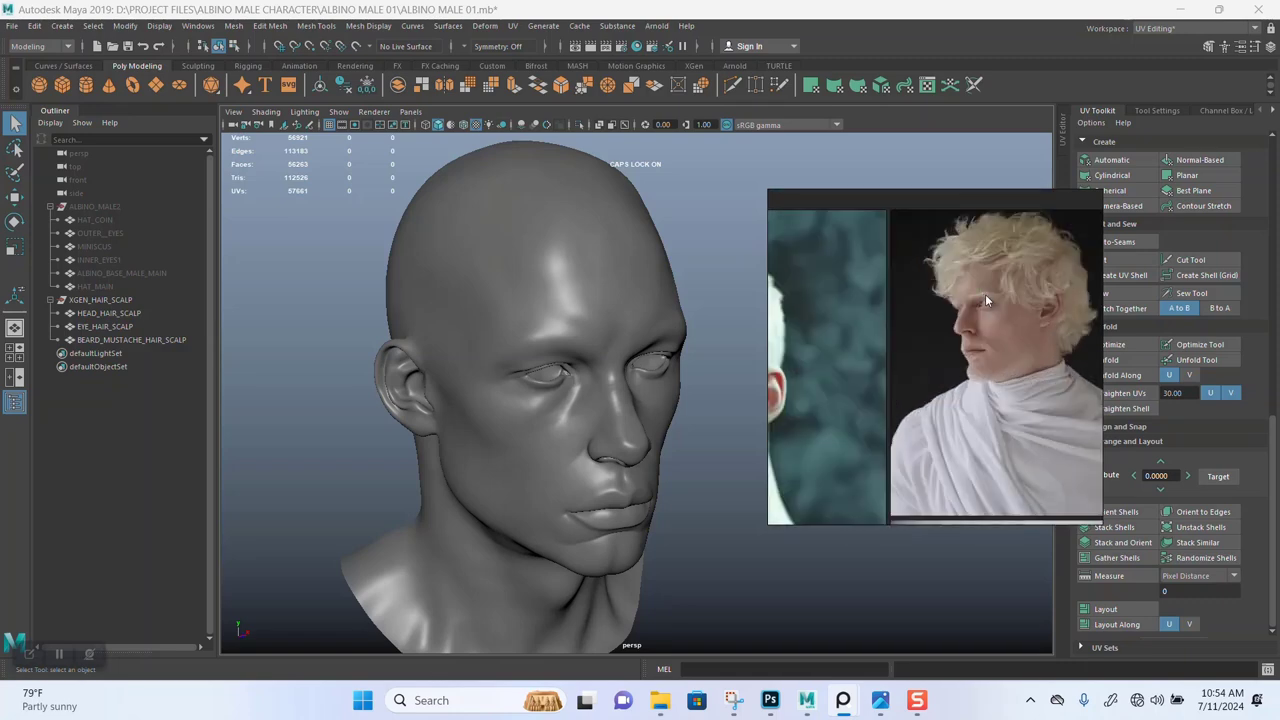
pyautogui.moveTo(985, 298); pyautogui.dragTo(1006, 324, button='middle')
pyautogui.scroll(-1, 974, 356)
pyautogui.moveTo(923, 331); pyautogui.dragTo(1003, 331, button='middle')
pyautogui.moveTo(860, 334); pyautogui.dragTo(951, 340, button='middle')
pyautogui.scroll(-6, 950, 343)
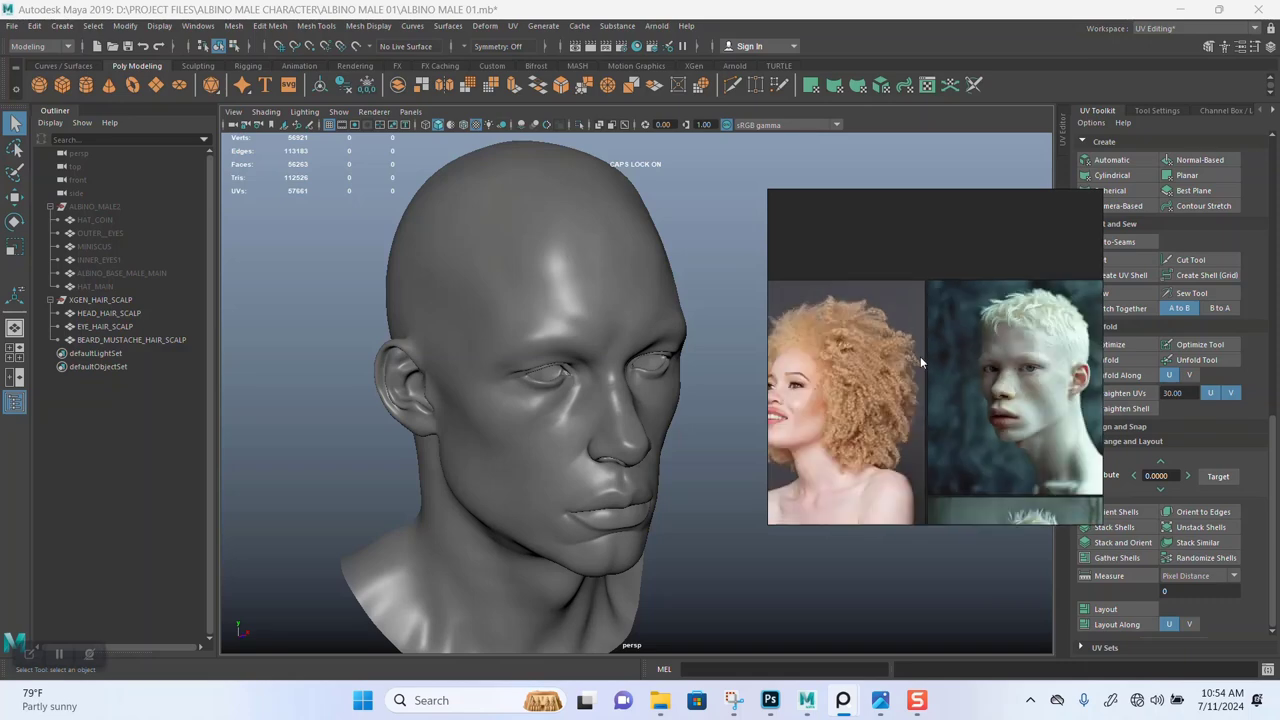
# Shift the hair reference board slightly lower beside the head model, with the blue-eyed and curly-haired albino portraits in view.
pyautogui.scroll(2, 932, 388)
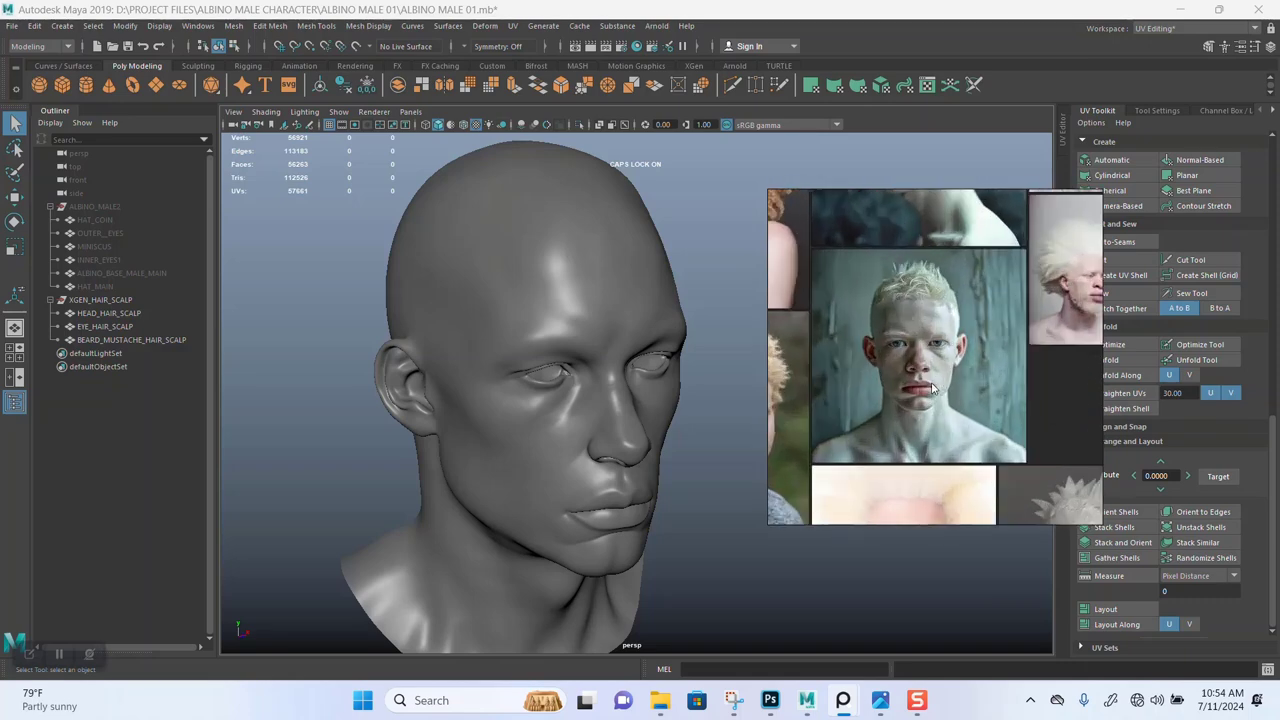
pyautogui.moveTo(932, 388); pyautogui.dragTo(985, 333, button='middle')
pyautogui.moveTo(945, 331); pyautogui.dragTo(891, 393, button='right')
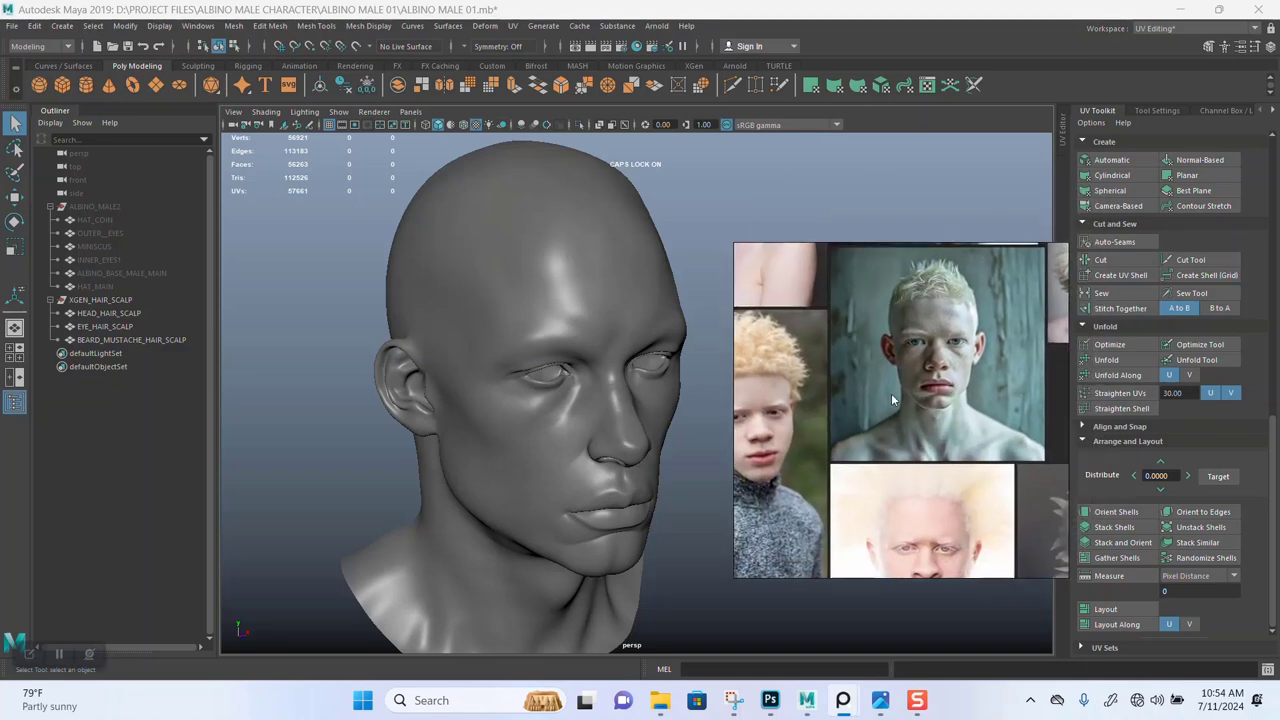
pyautogui.moveTo(891, 393); pyautogui.dragTo(949, 378, button='middle')
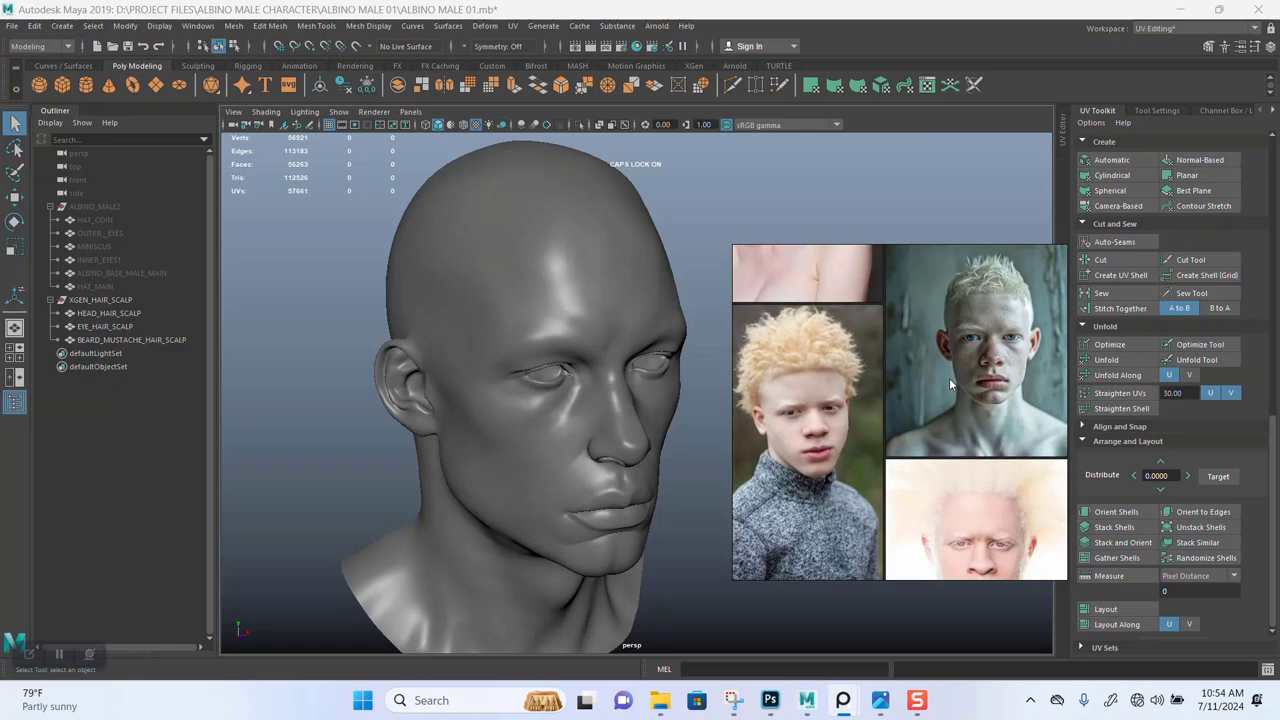
# Examine the blue-eyed portrait's short spiky hair, from the front hairline up to the crown.
pyautogui.scroll(4, 949, 378)
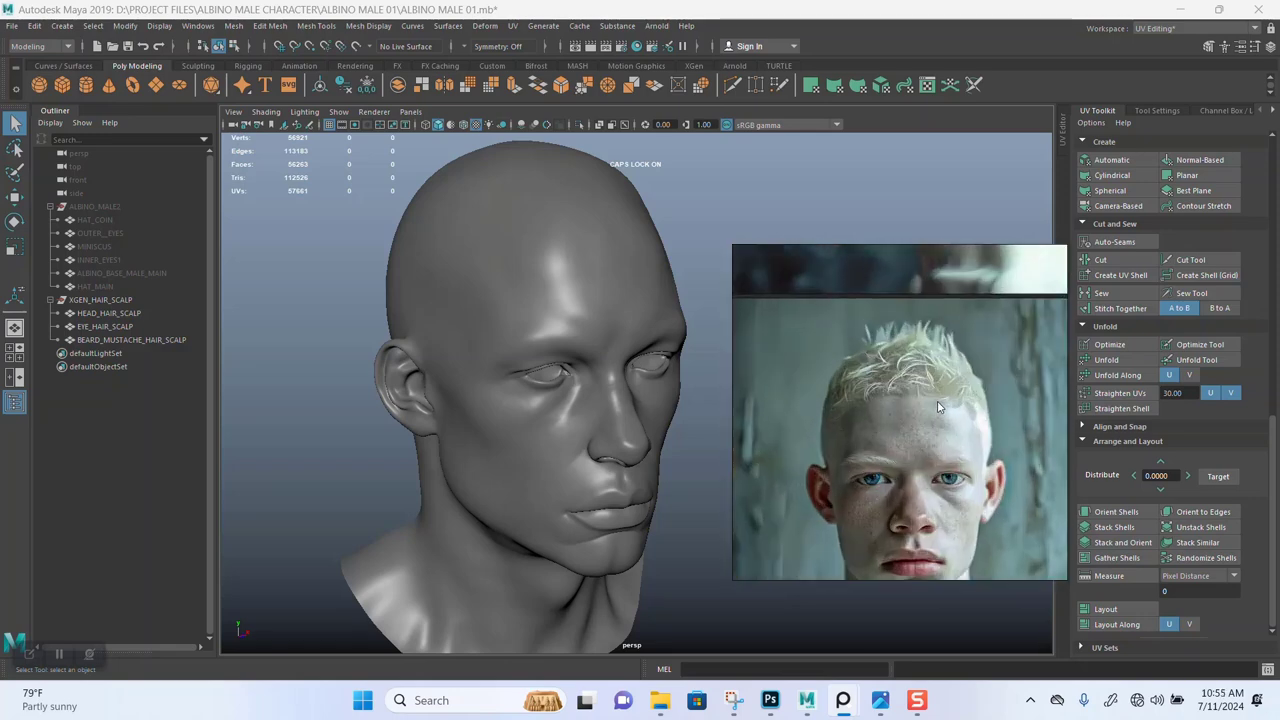
pyautogui.scroll(2, 938, 406)
pyautogui.scroll(-6, 922, 384)
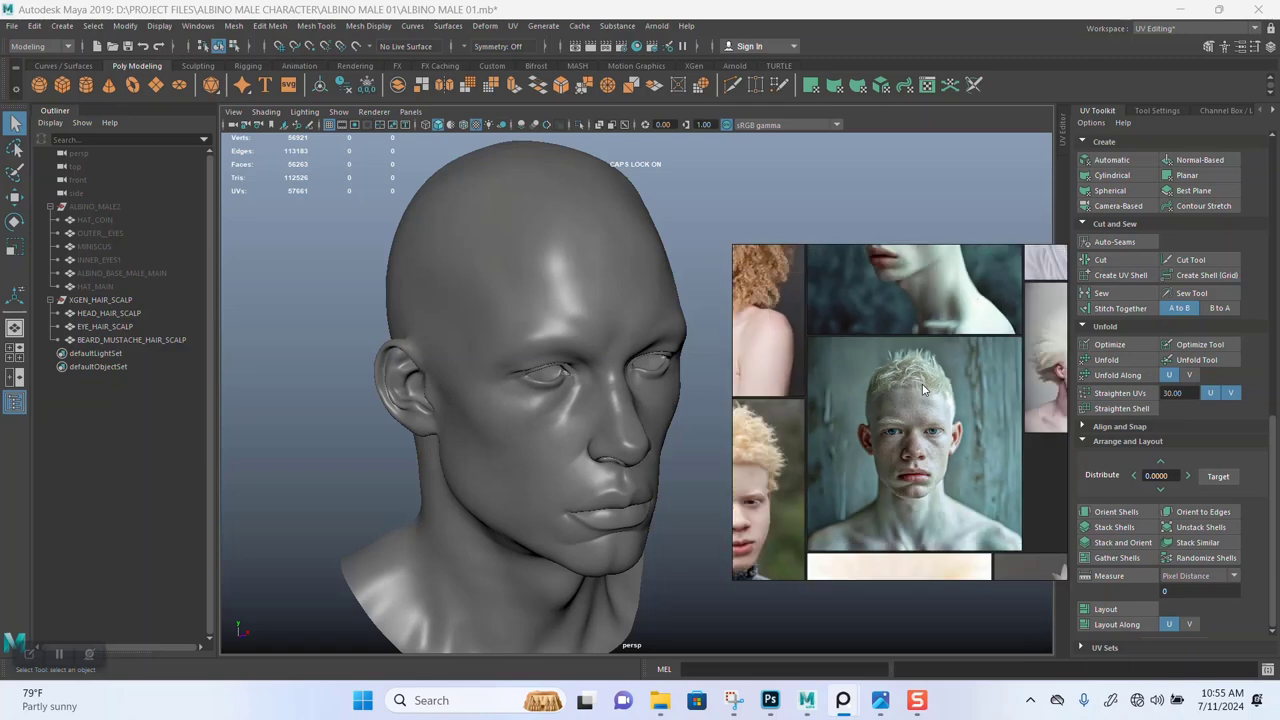
pyautogui.scroll(5, 900, 460)
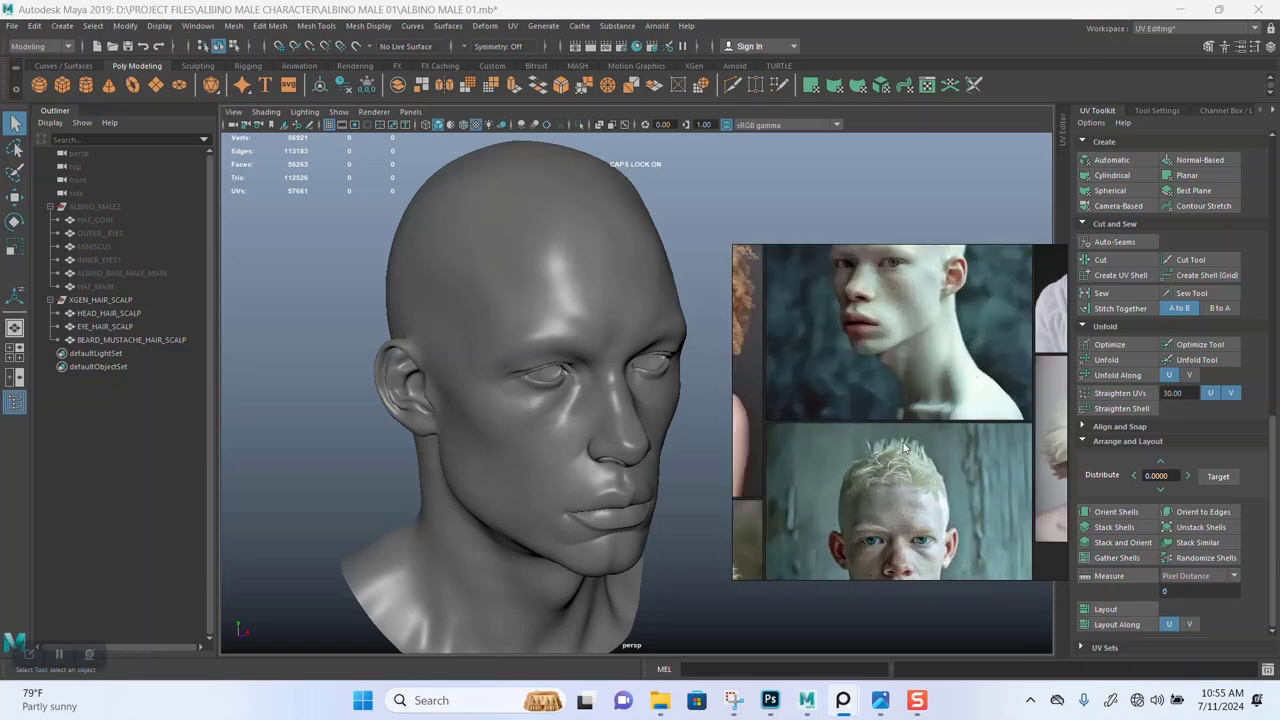
pyautogui.scroll(-2, 895, 425)
pyautogui.scroll(-3, 901, 415)
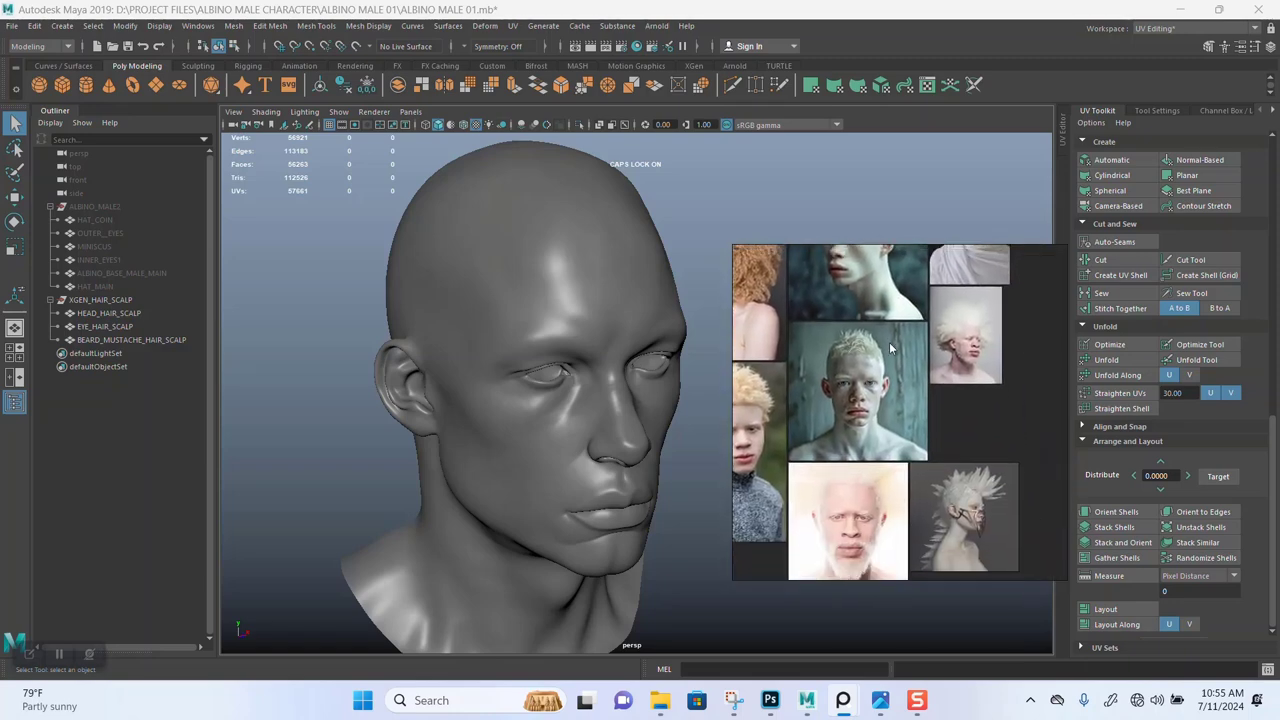
# Examine the portrait of the bearded man with voluminous white hair, looking closely at hair volume, hairline and beard.
pyautogui.scroll(1, 915, 366)
pyautogui.scroll(5, 937, 333)
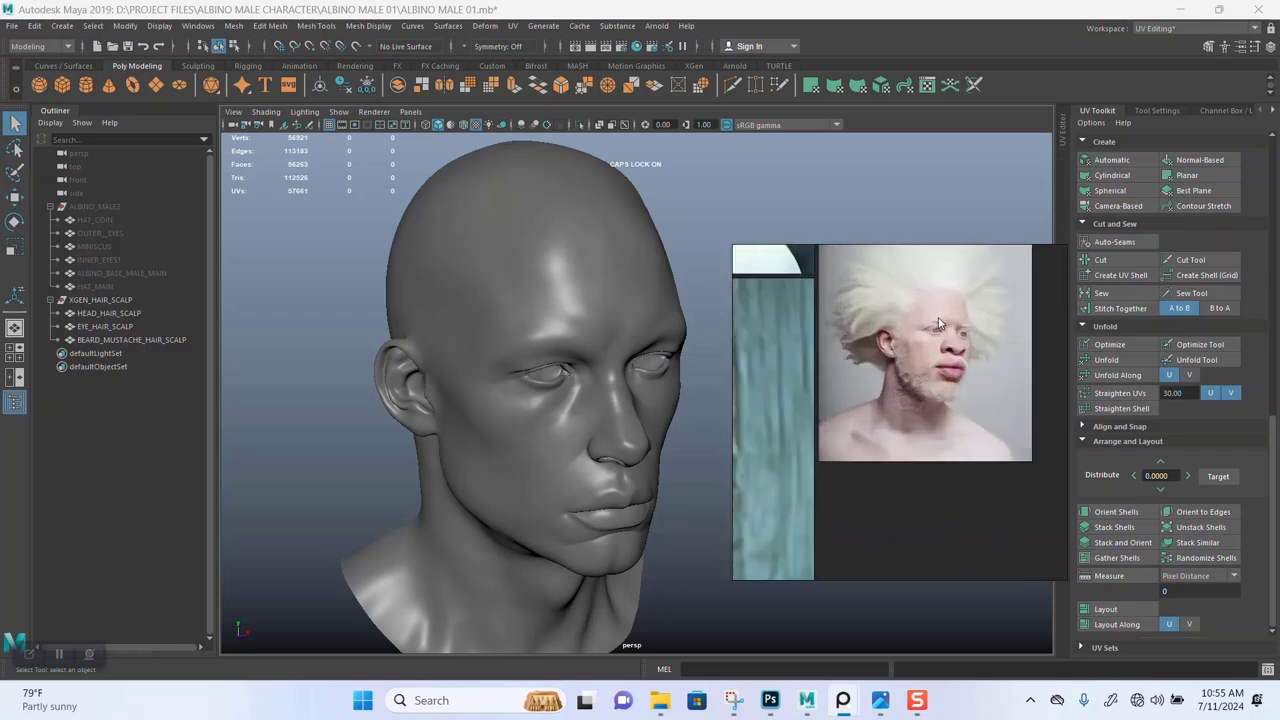
pyautogui.scroll(1, 892, 383)
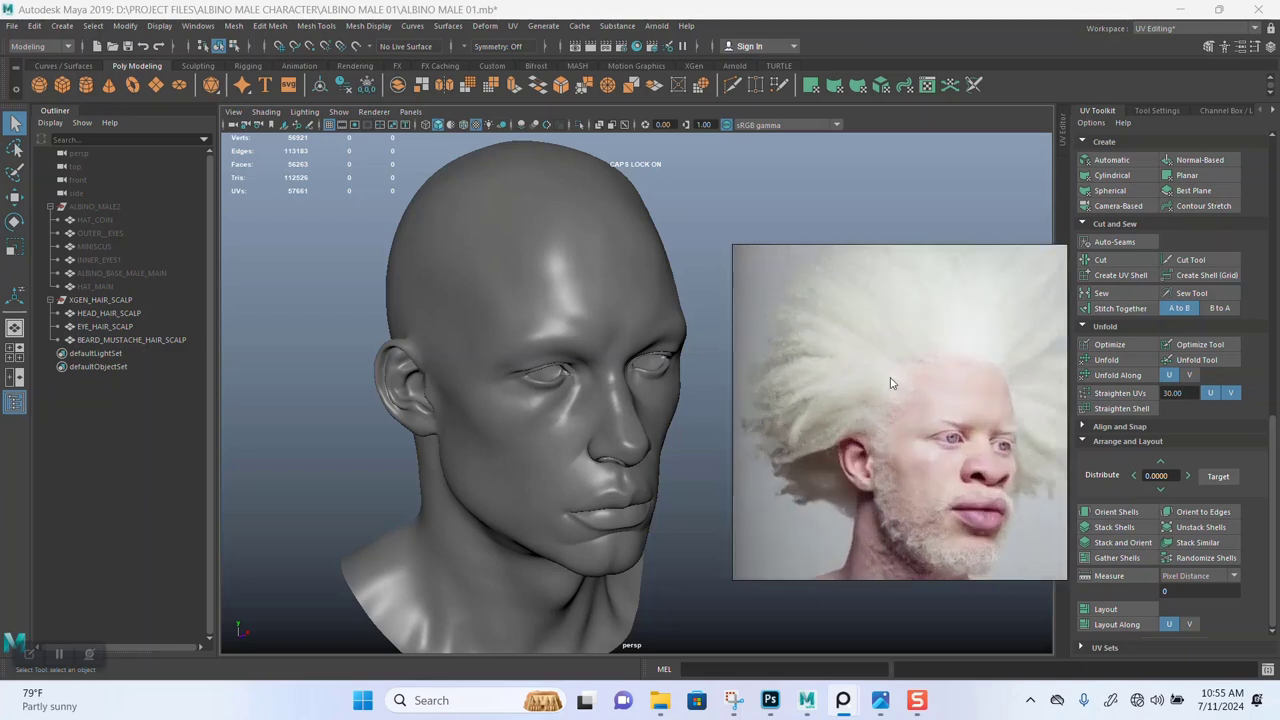
pyautogui.scroll(1, 890, 378)
pyautogui.scroll(-2, 891, 379)
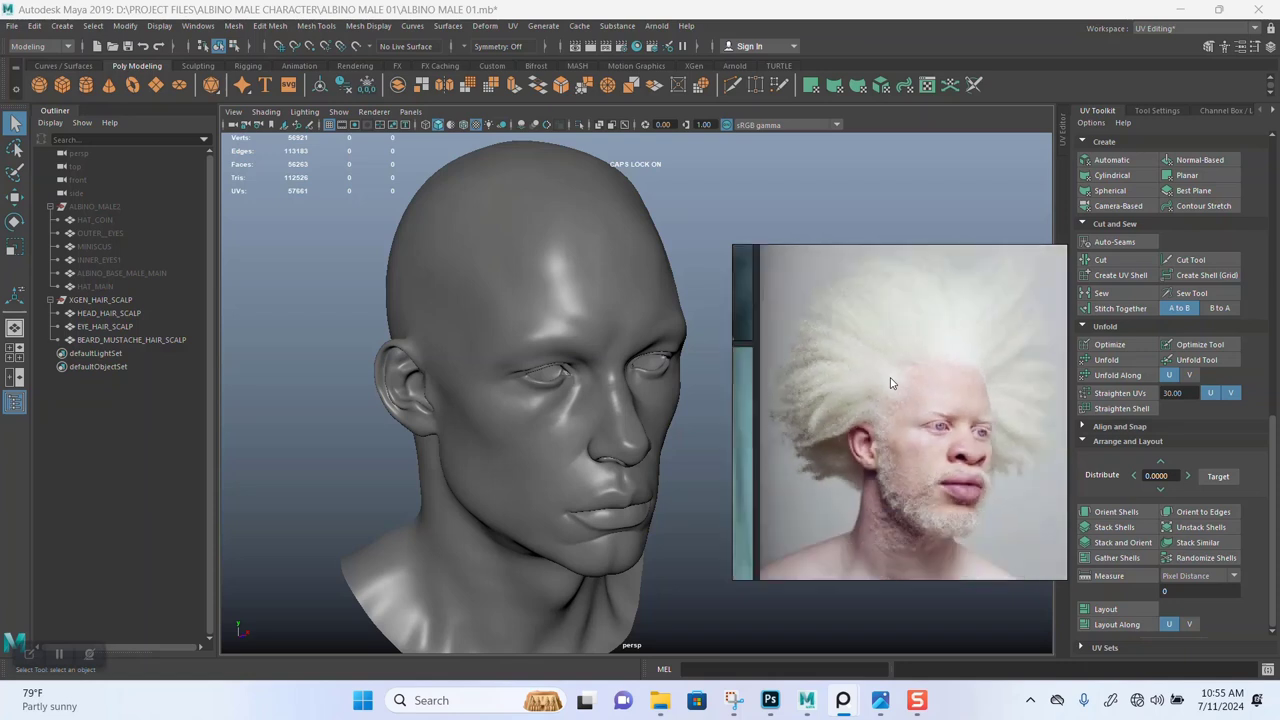
pyautogui.moveTo(895, 367)
pyautogui.mouseDown(button='middle')
pyautogui.moveTo(875, 380)
pyautogui.moveTo(871, 368)
pyautogui.mouseUp(button='middle')
pyautogui.scroll(2, 871, 368)
pyautogui.scroll(-1, 871, 368)
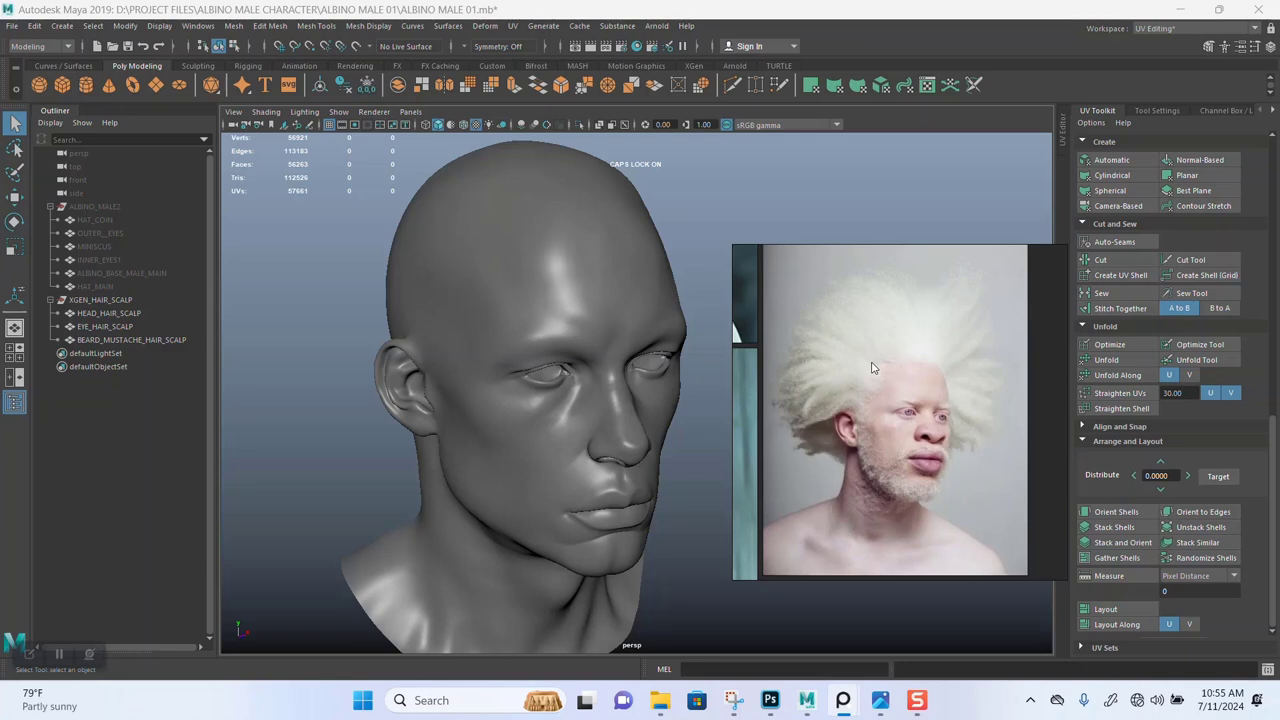
pyautogui.scroll(2, 880, 358)
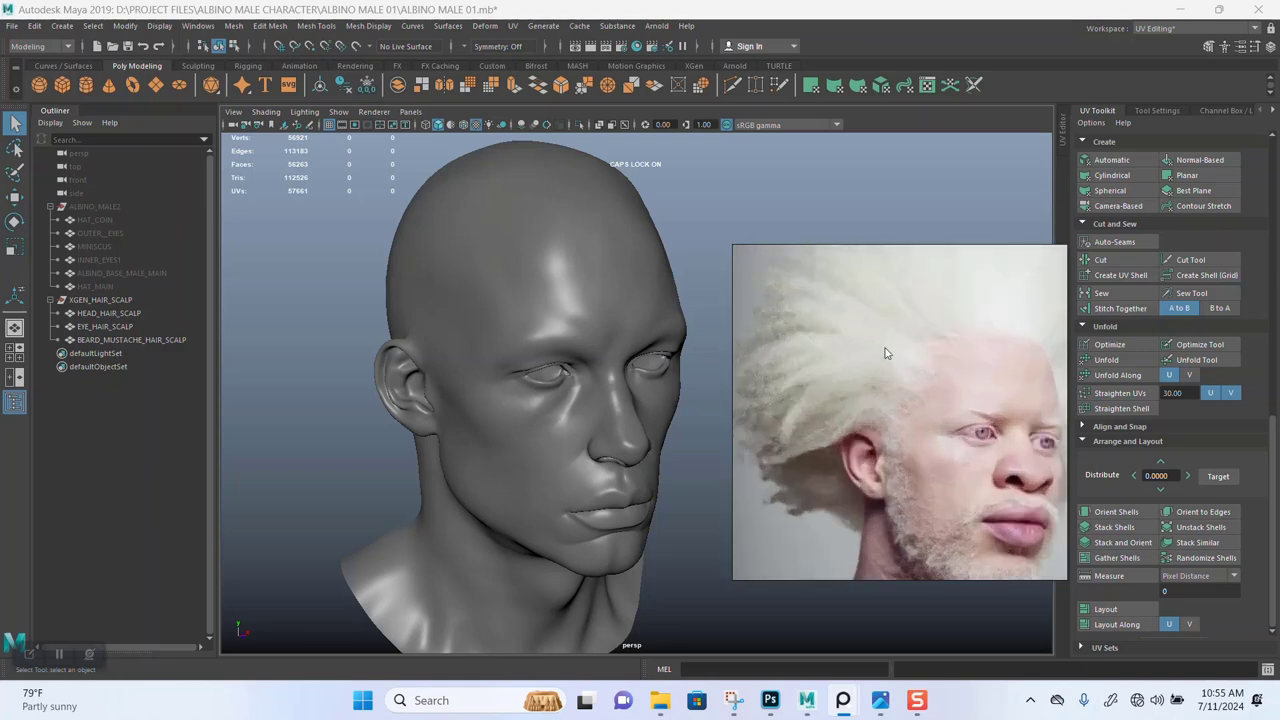
pyautogui.scroll(-4, 884, 352)
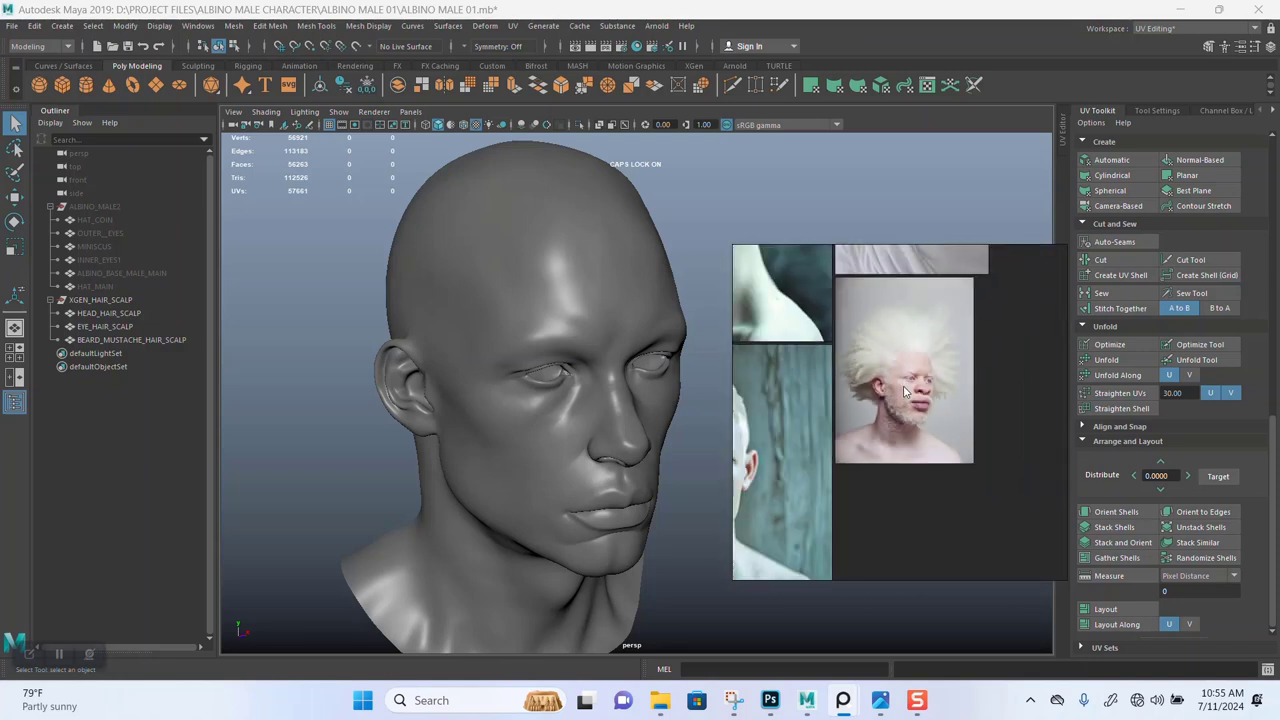
pyautogui.scroll(-1, 904, 391)
# Return to the blue-eyed portrait and examine the individual strands along its front hairline at close range.
pyautogui.moveTo(904, 391); pyautogui.dragTo(936, 330, button='middle')
pyautogui.scroll(-1, 869, 382)
pyautogui.moveTo(869, 382); pyautogui.dragTo(992, 309, button='middle')
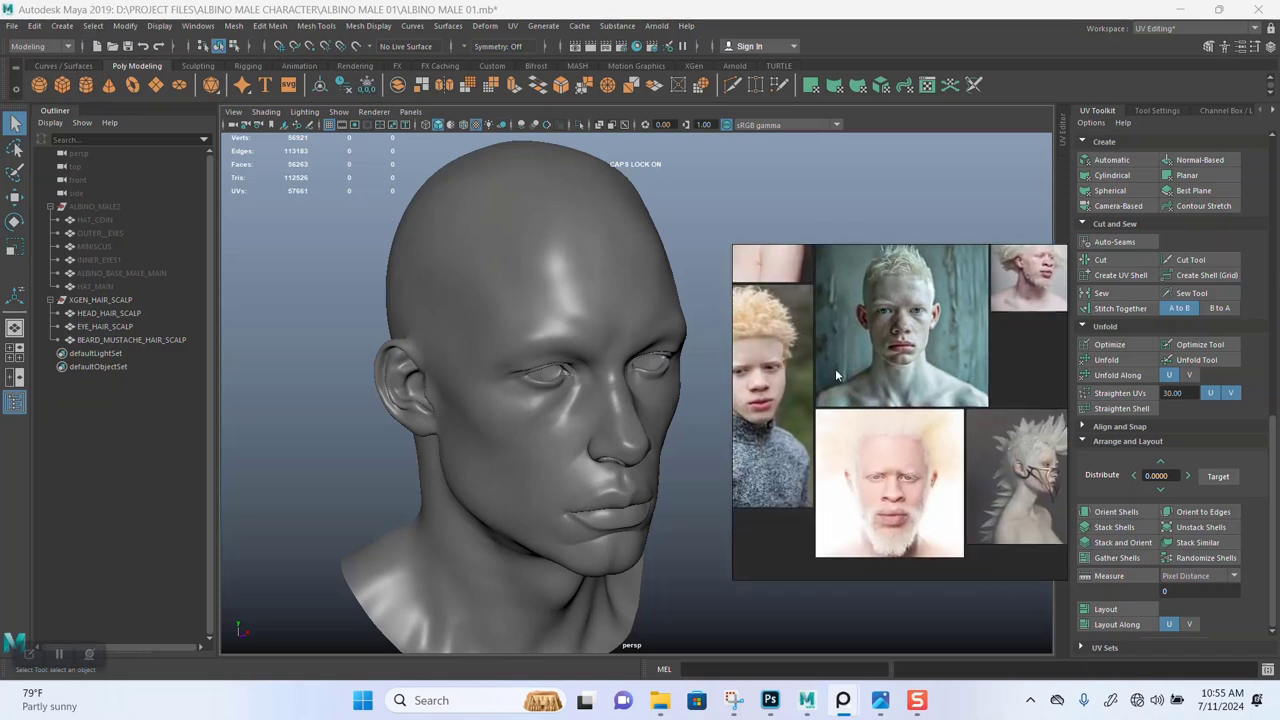
pyautogui.moveTo(836, 370); pyautogui.dragTo(878, 388, button='middle')
pyautogui.moveTo(898, 331); pyautogui.dragTo(905, 437, button='middle')
pyautogui.scroll(10, 892, 394)
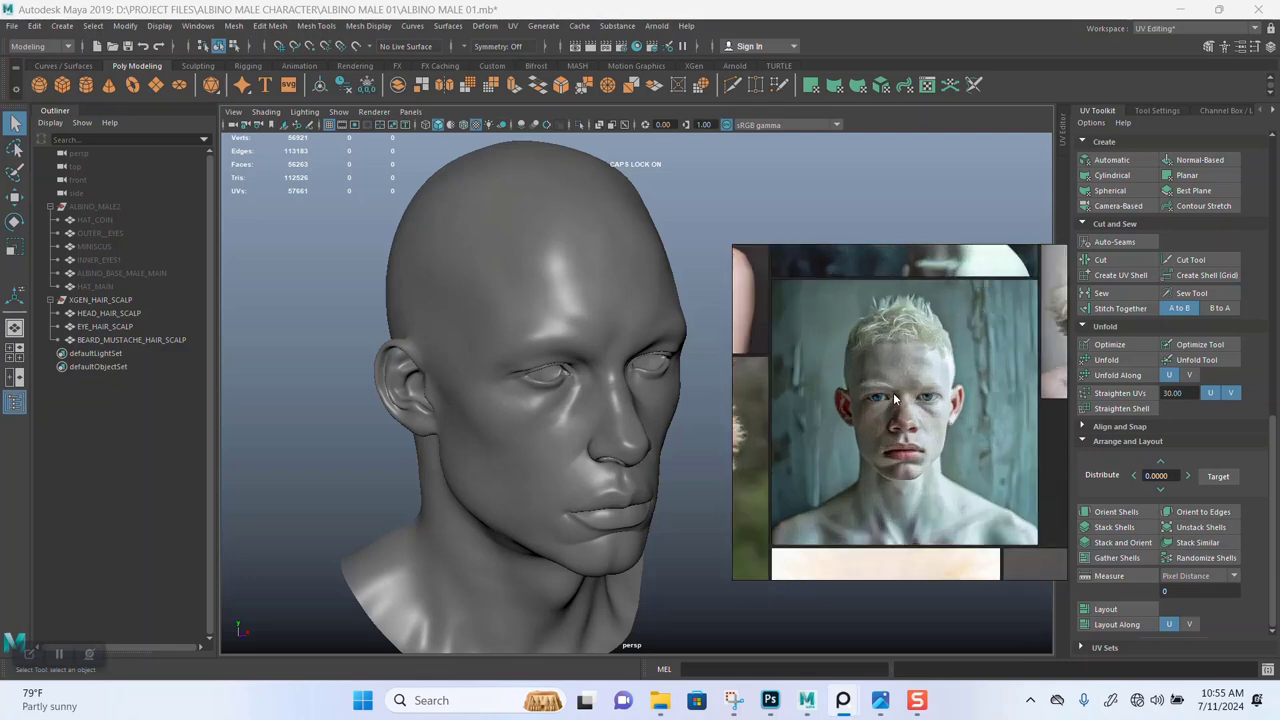
pyautogui.moveTo(899, 374); pyautogui.dragTo(900, 440, button='middle')
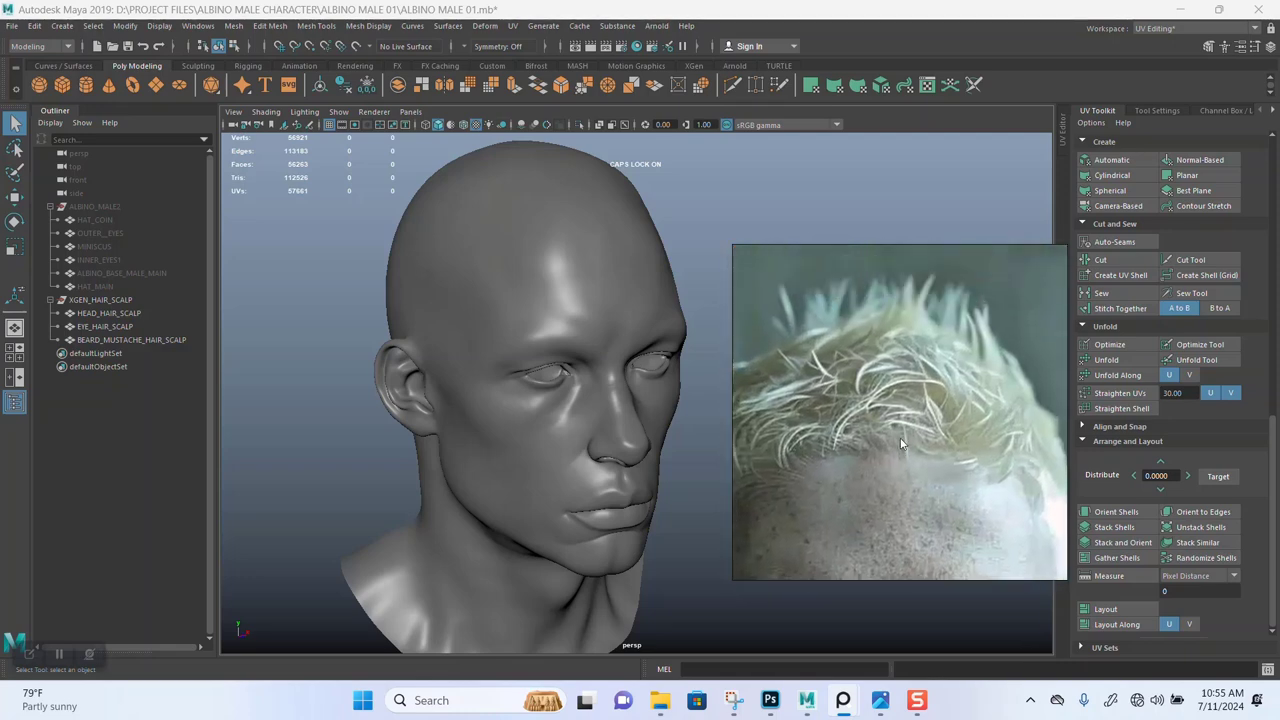
pyautogui.scroll(-5, 901, 441)
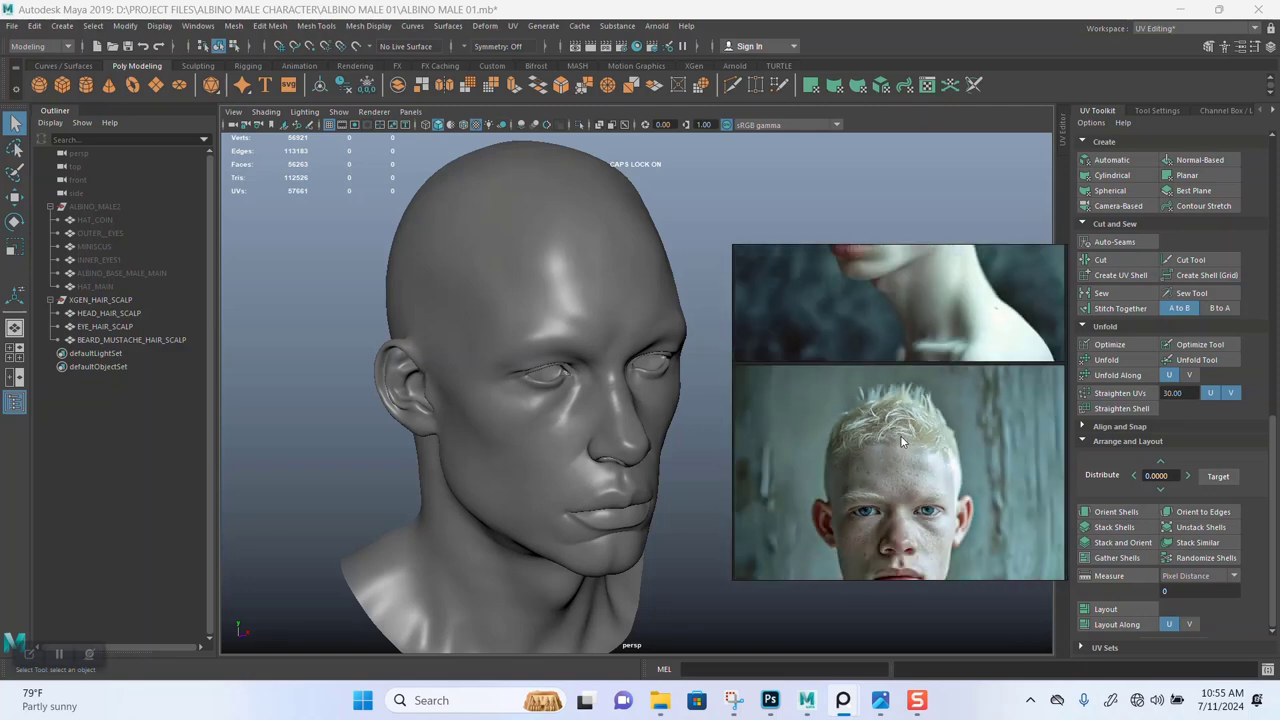
# Examine the fringe strands and short side hair in the portrait with the dark teal backdrop.
pyautogui.moveTo(900, 446); pyautogui.dragTo(881, 478, button='middle')
pyautogui.moveTo(880, 264); pyautogui.dragTo(866, 450, button='middle')
pyautogui.scroll(5, 875, 362)
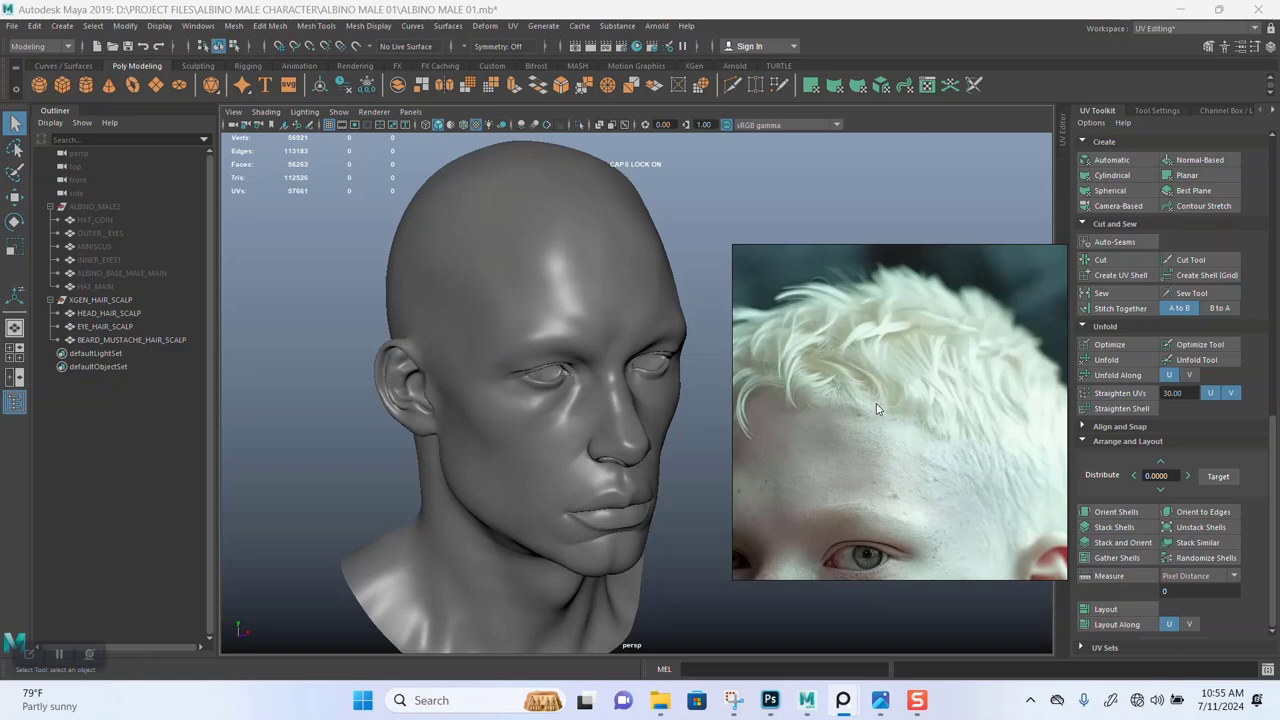
pyautogui.scroll(-5, 877, 405)
pyautogui.moveTo(877, 403)
pyautogui.mouseDown(button='middle')
pyautogui.moveTo(896, 372)
pyautogui.moveTo(889, 391)
pyautogui.mouseUp(button='middle')
pyautogui.scroll(3, 896, 367)
pyautogui.scroll(-3, 889, 391)
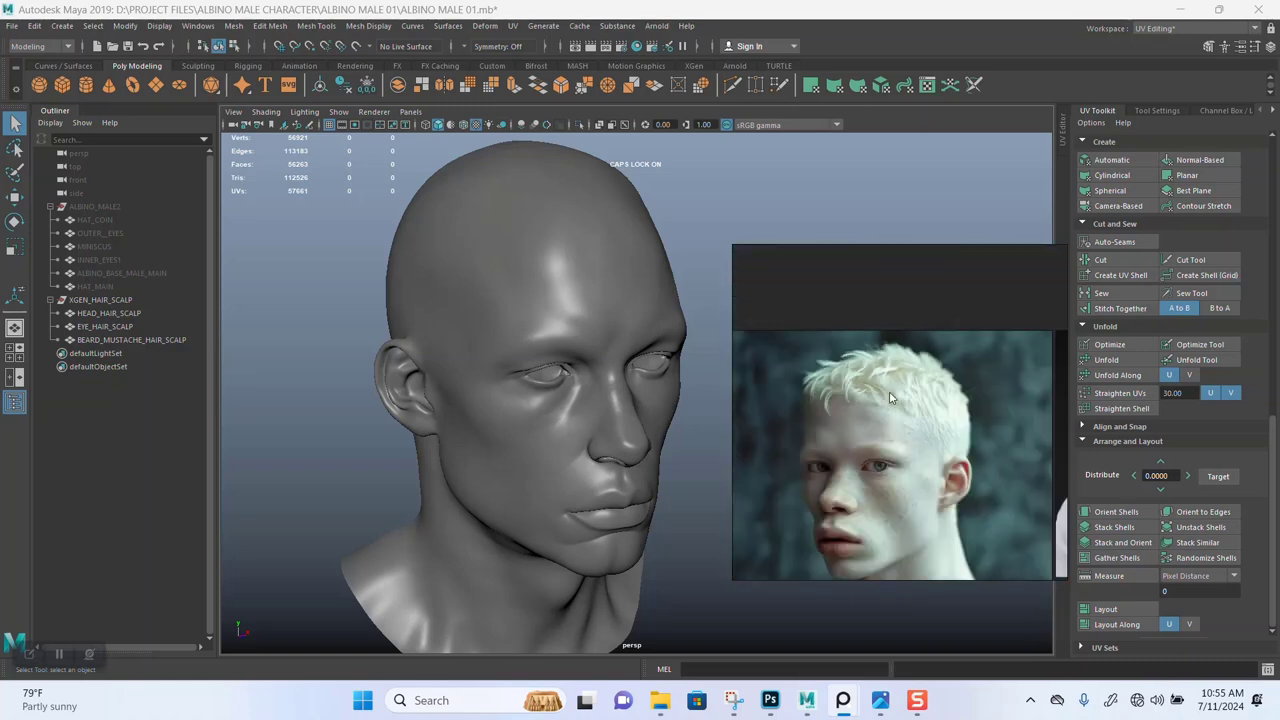
# Find the hair-growth direction references on the board and examine the pencil sketch of a short haircut.
pyautogui.scroll(-8, 889, 391)
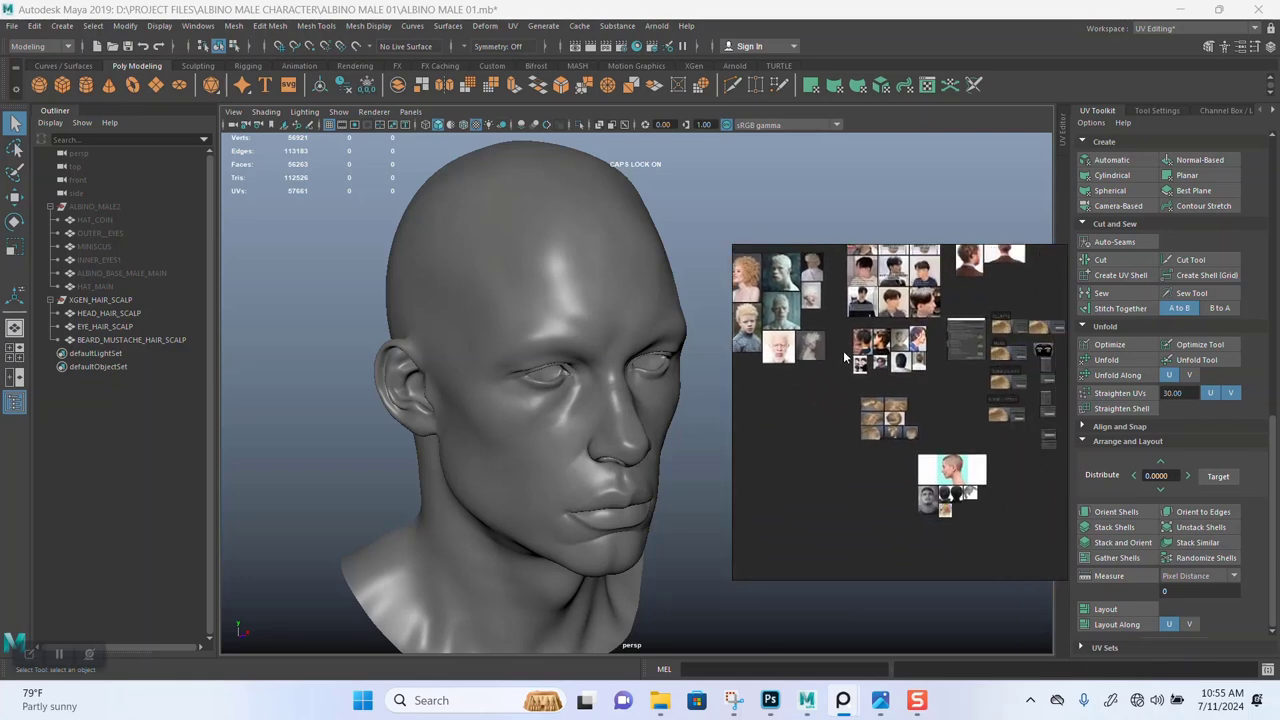
pyautogui.scroll(2, 909, 437)
pyautogui.scroll(6, 909, 437)
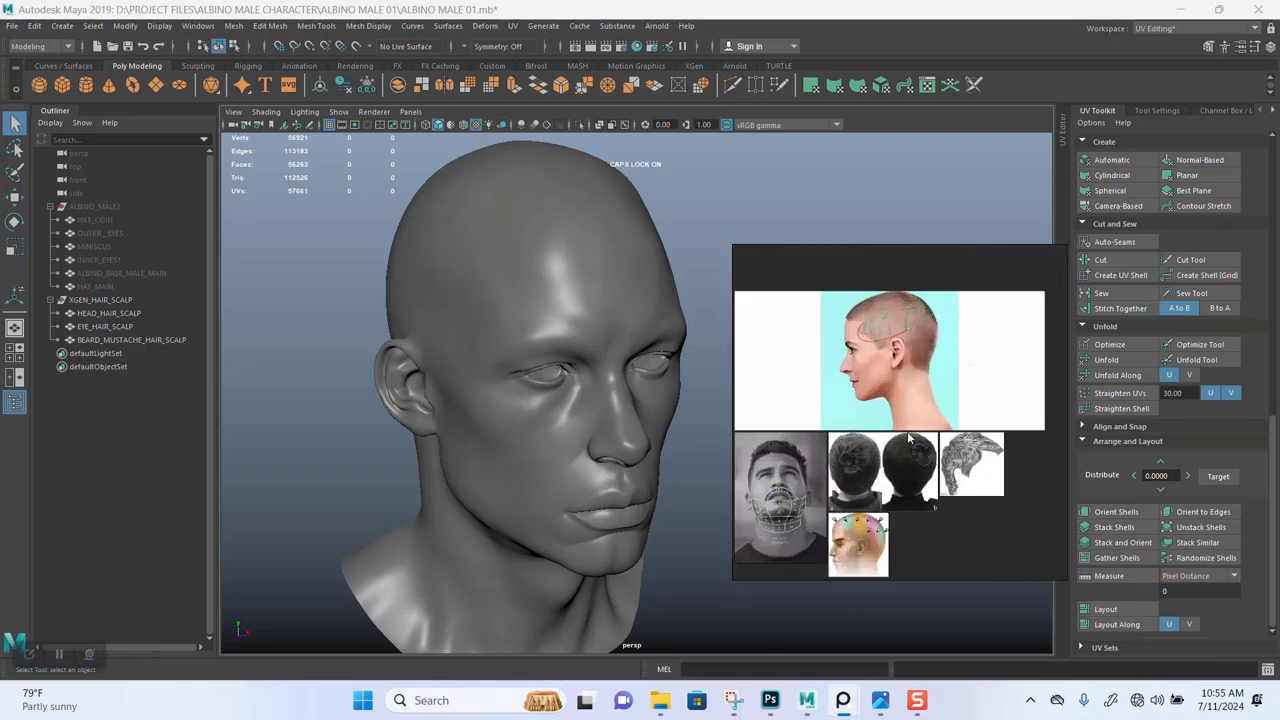
pyautogui.scroll(6, 967, 401)
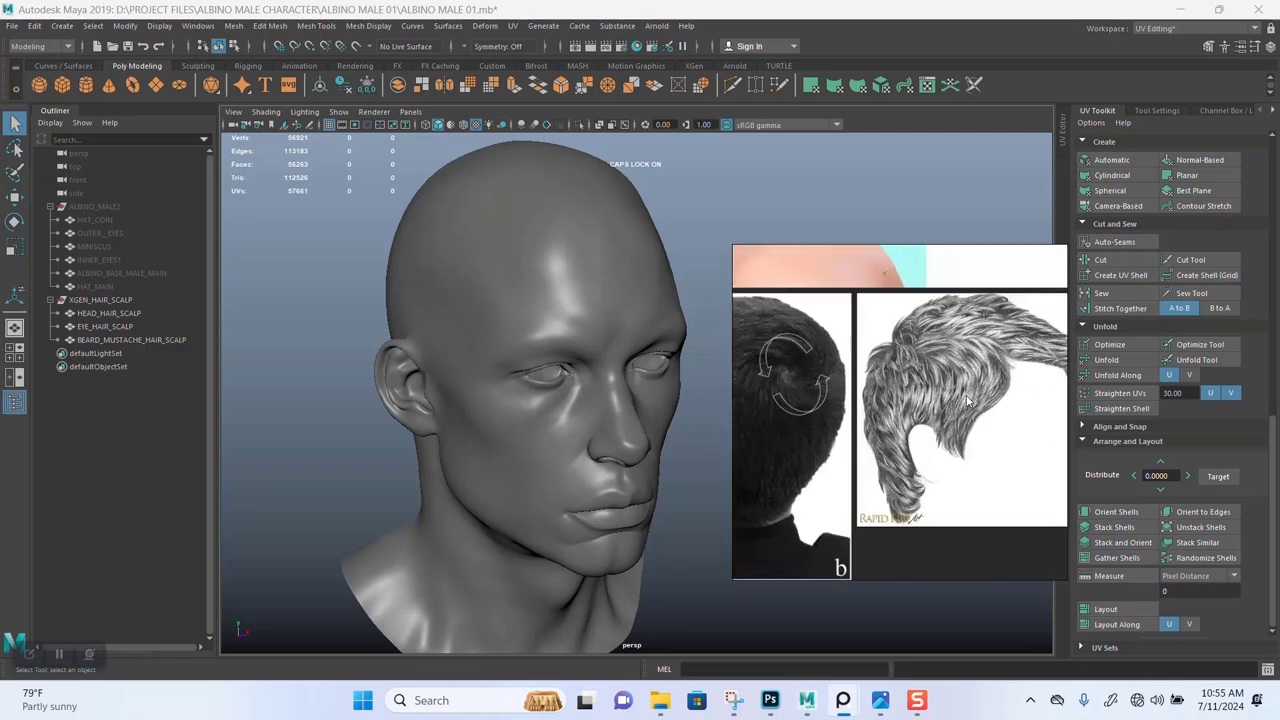
pyautogui.scroll(6, 967, 401)
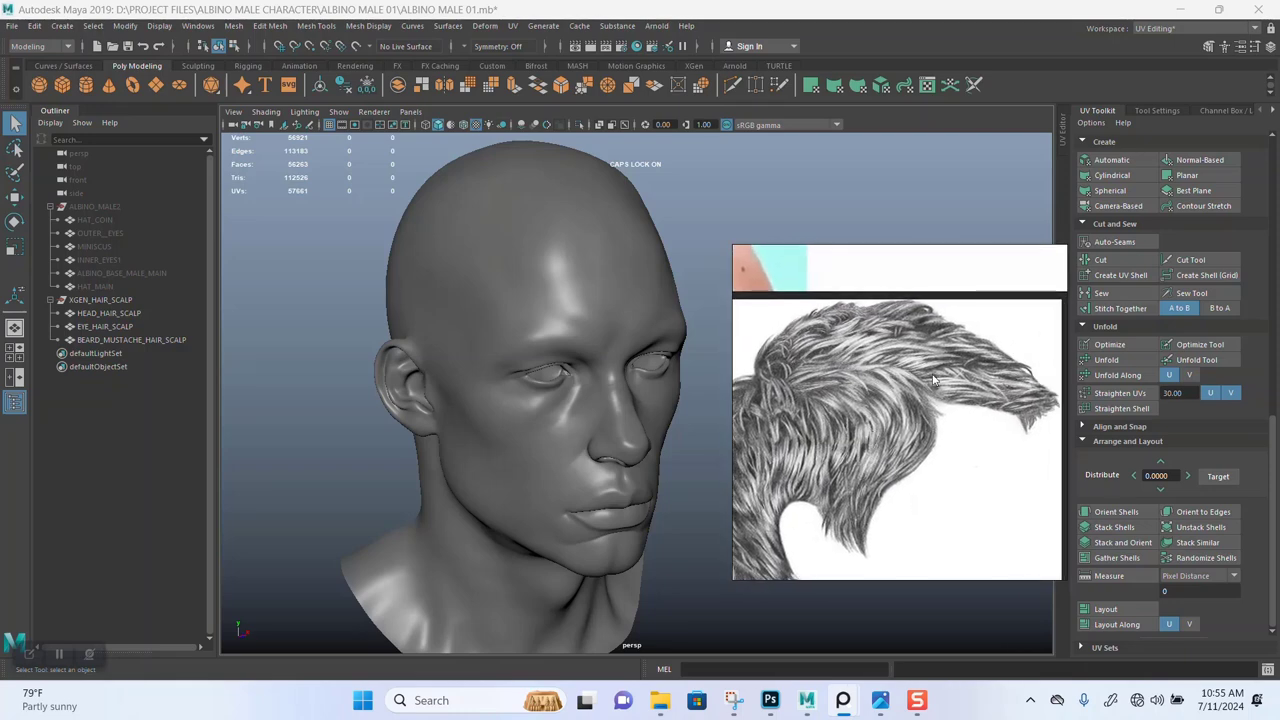
pyautogui.scroll(-2, 938, 380)
pyautogui.scroll(-2, 948, 378)
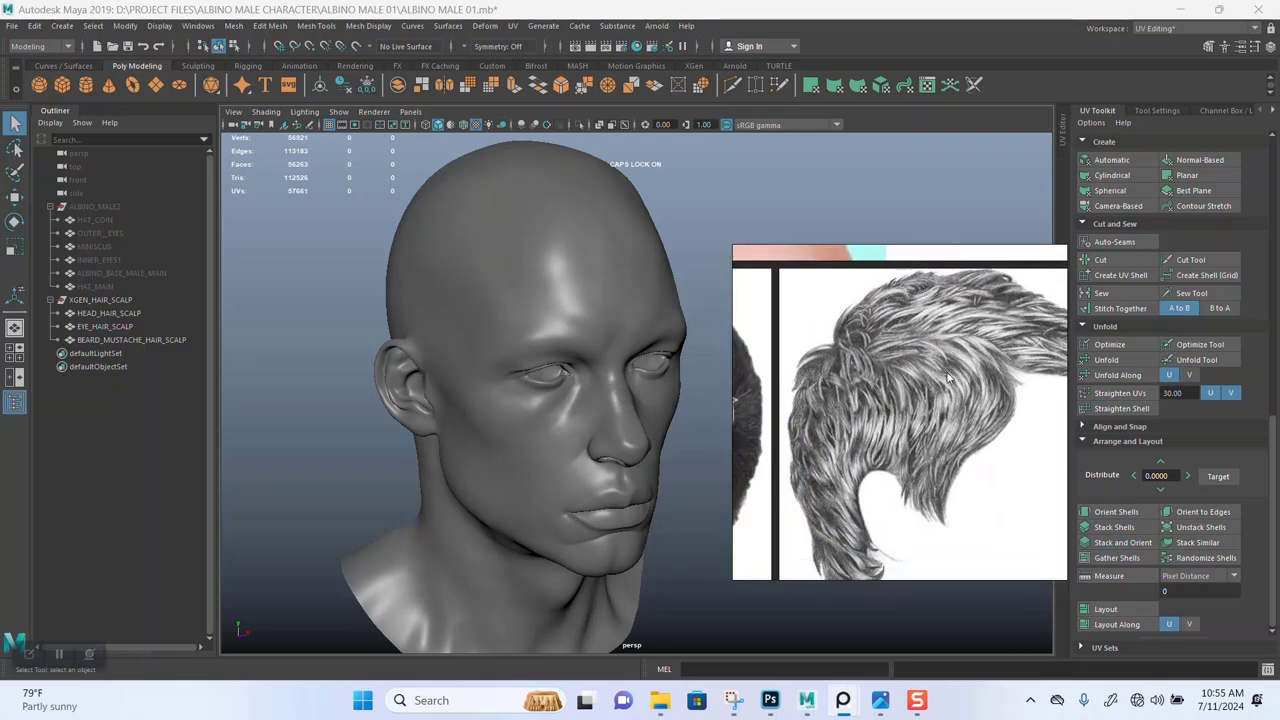
pyautogui.scroll(-4, 937, 382)
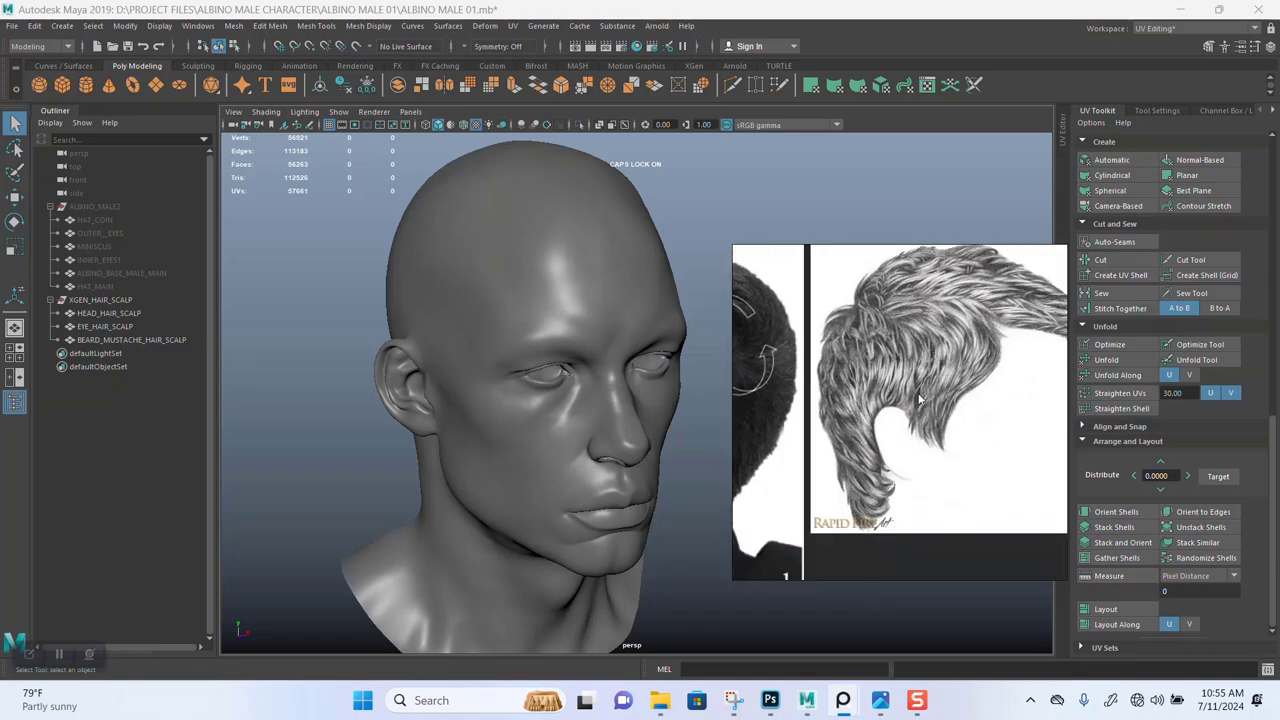
pyautogui.scroll(1, 920, 398)
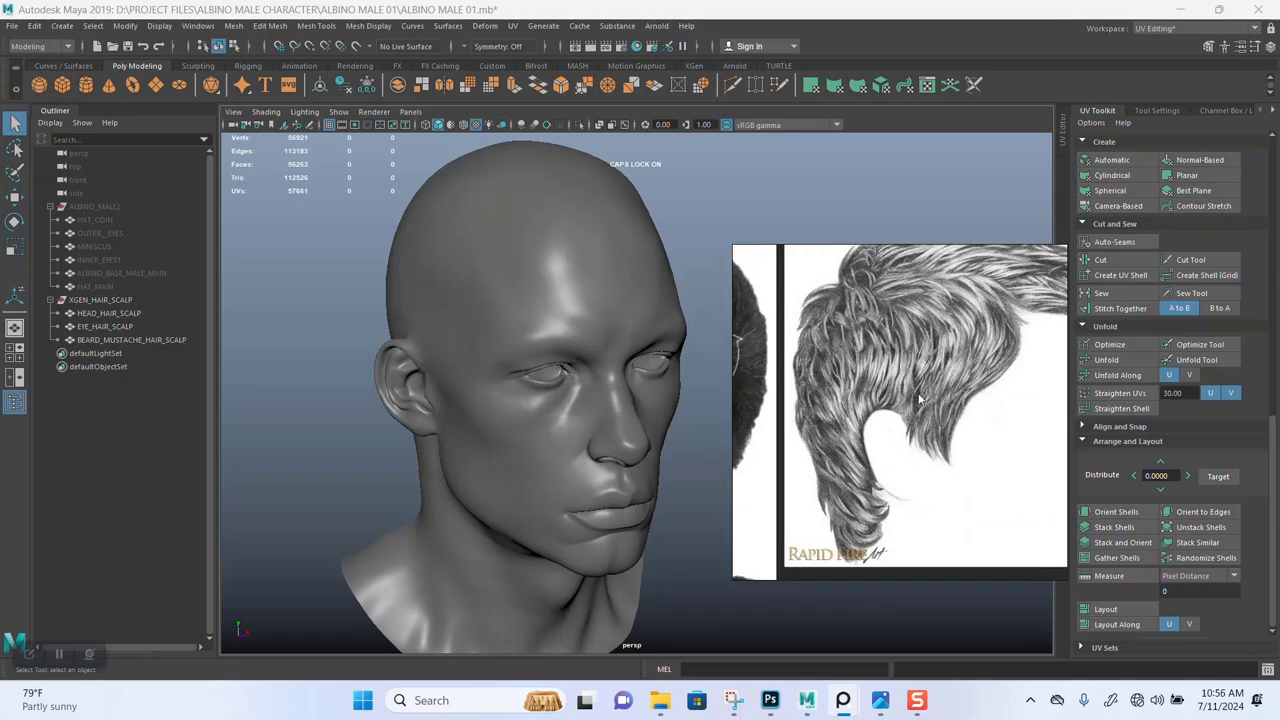
pyautogui.scroll(-6, 920, 398)
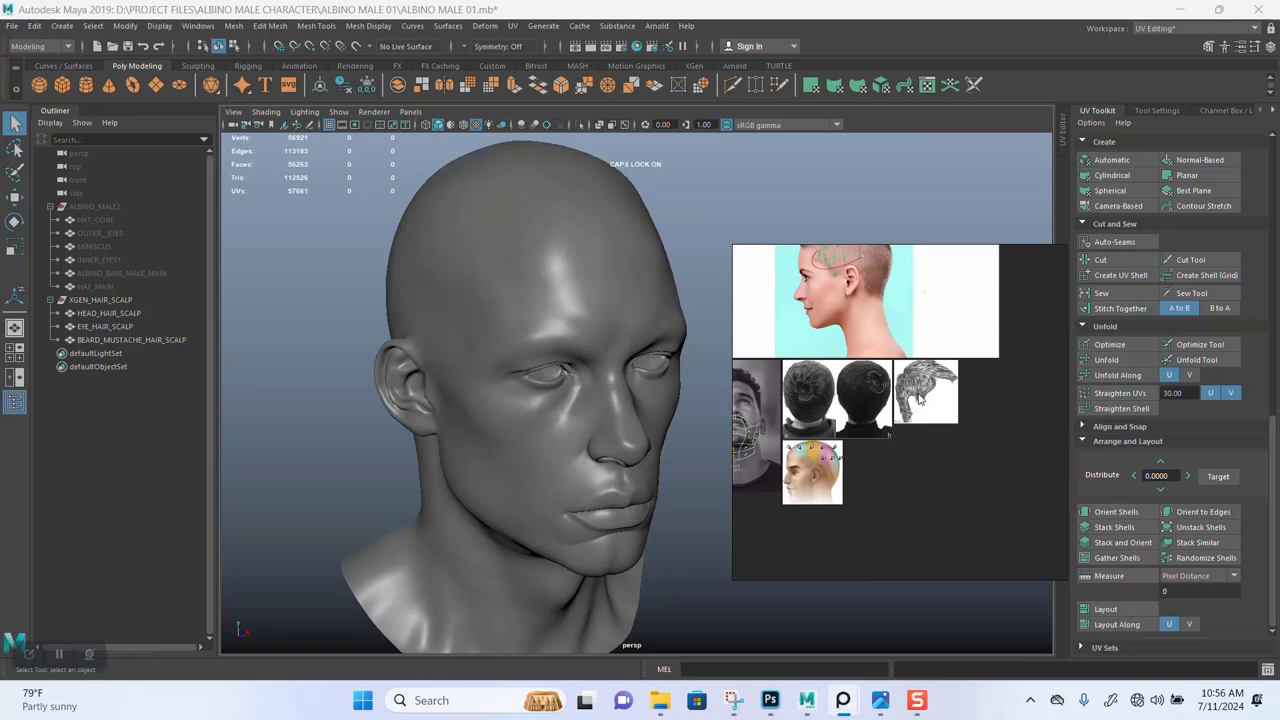
# Study the strand flow in the pencil haircut sketch, from the crown whorl down to the ear.
pyautogui.moveTo(919, 395); pyautogui.dragTo(923, 433, button='middle')
pyautogui.scroll(8, 928, 430)
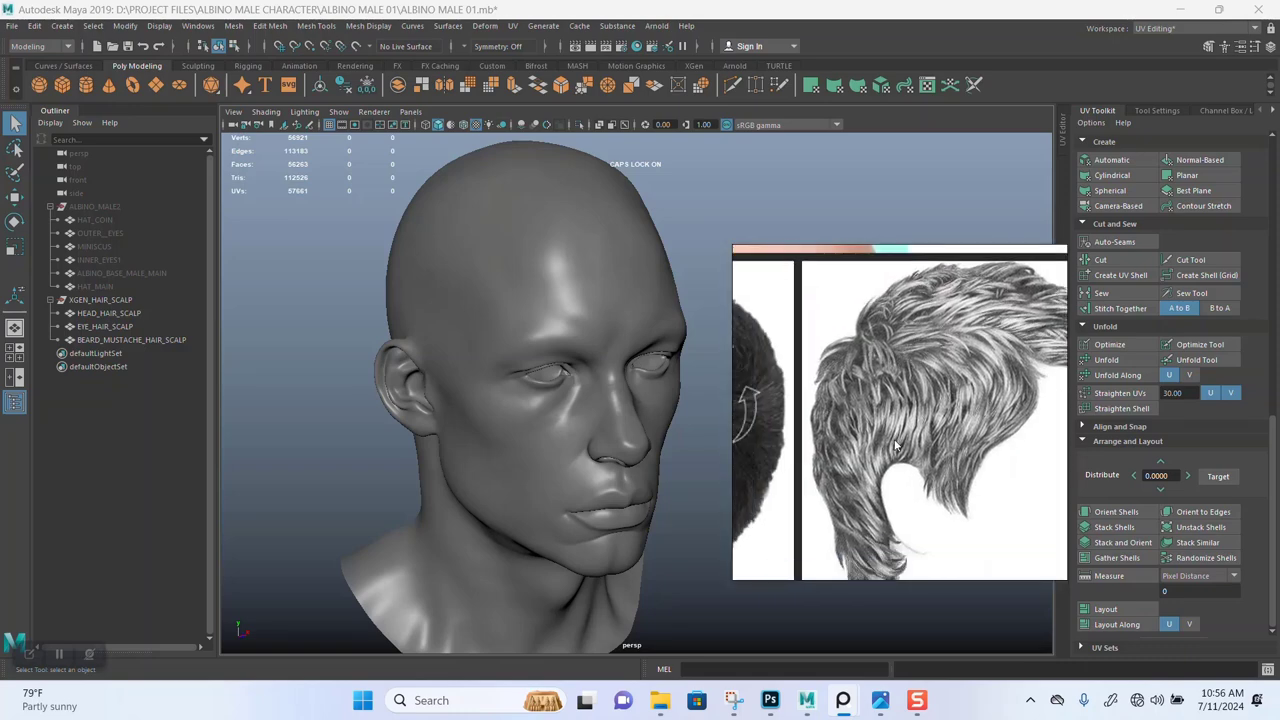
pyautogui.scroll(-3, 895, 445)
pyautogui.scroll(5, 895, 430)
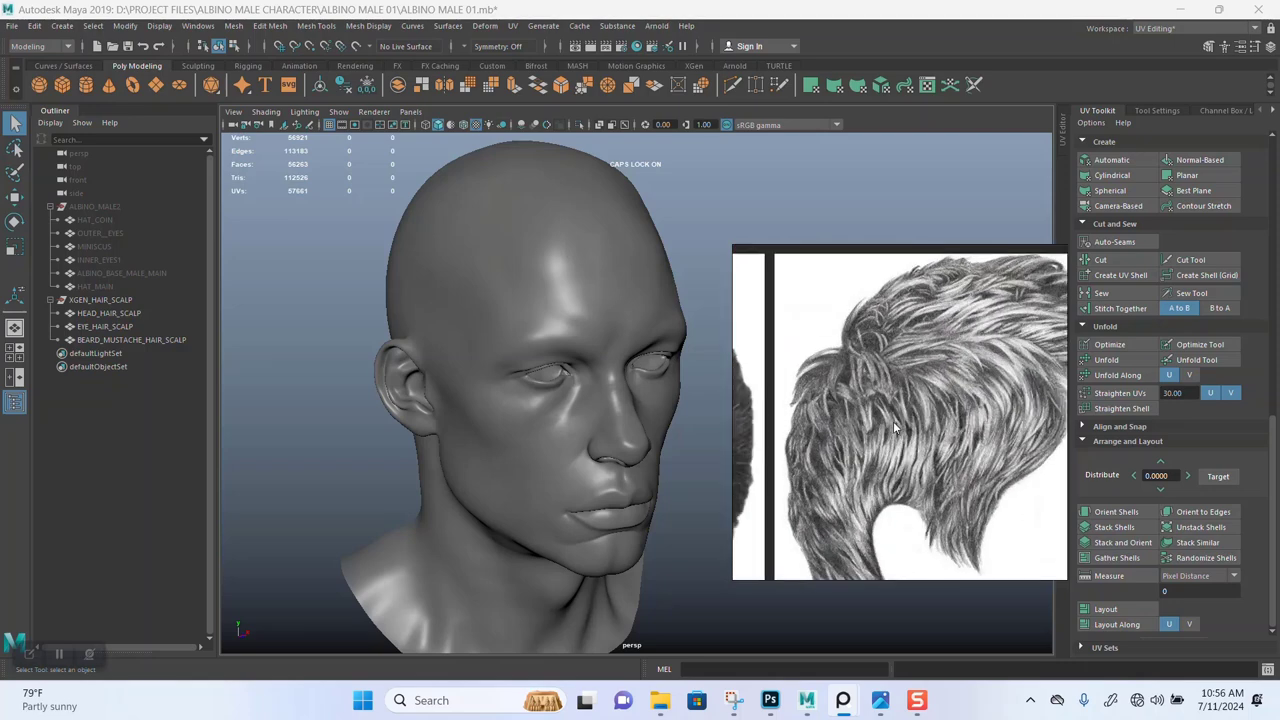
pyautogui.scroll(-8, 895, 428)
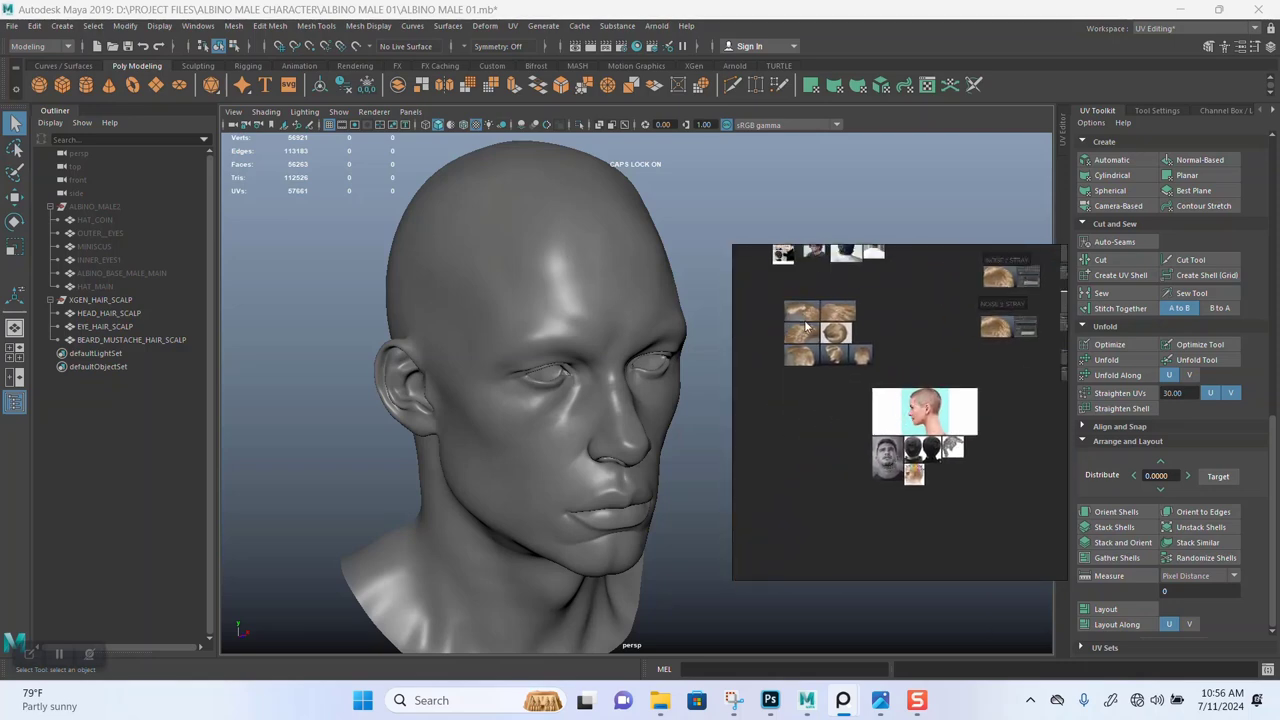
# Frame the dark teal backdrop portrait on the reference board and move the board to the opposite side of the head model.
pyautogui.scroll(6, 806, 326)
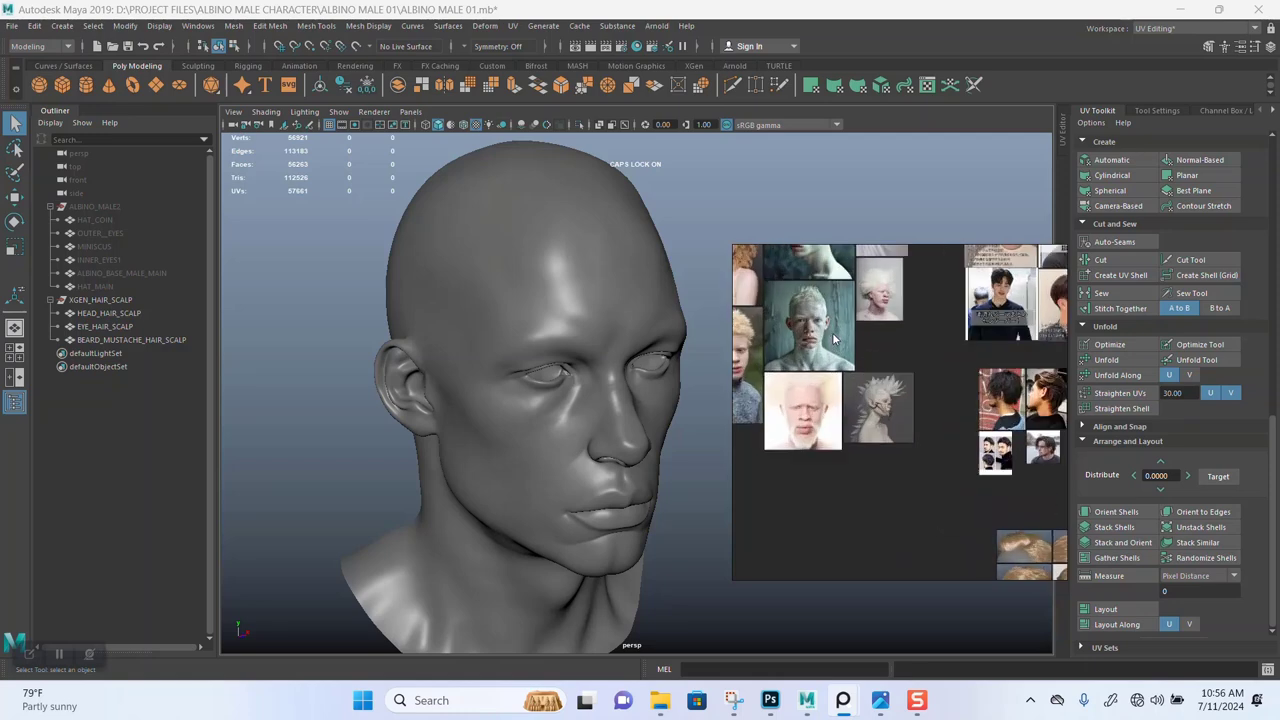
pyautogui.scroll(4, 834, 339)
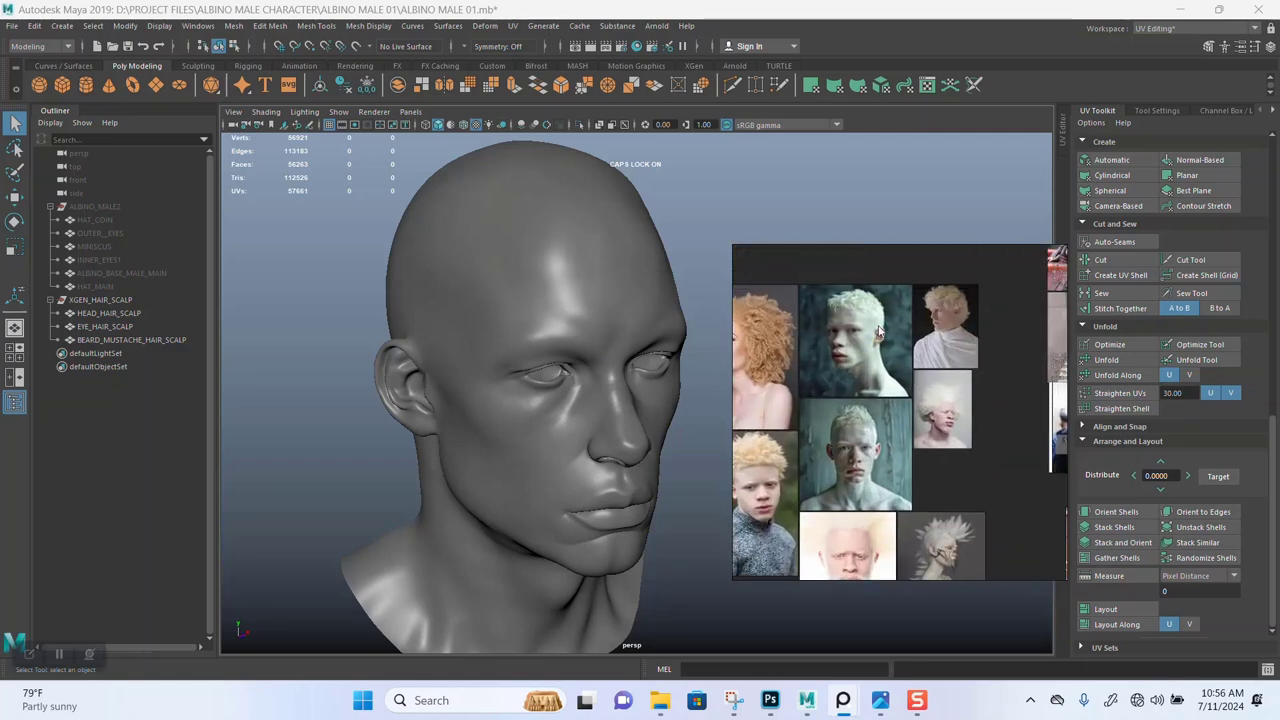
pyautogui.scroll(6, 880, 332)
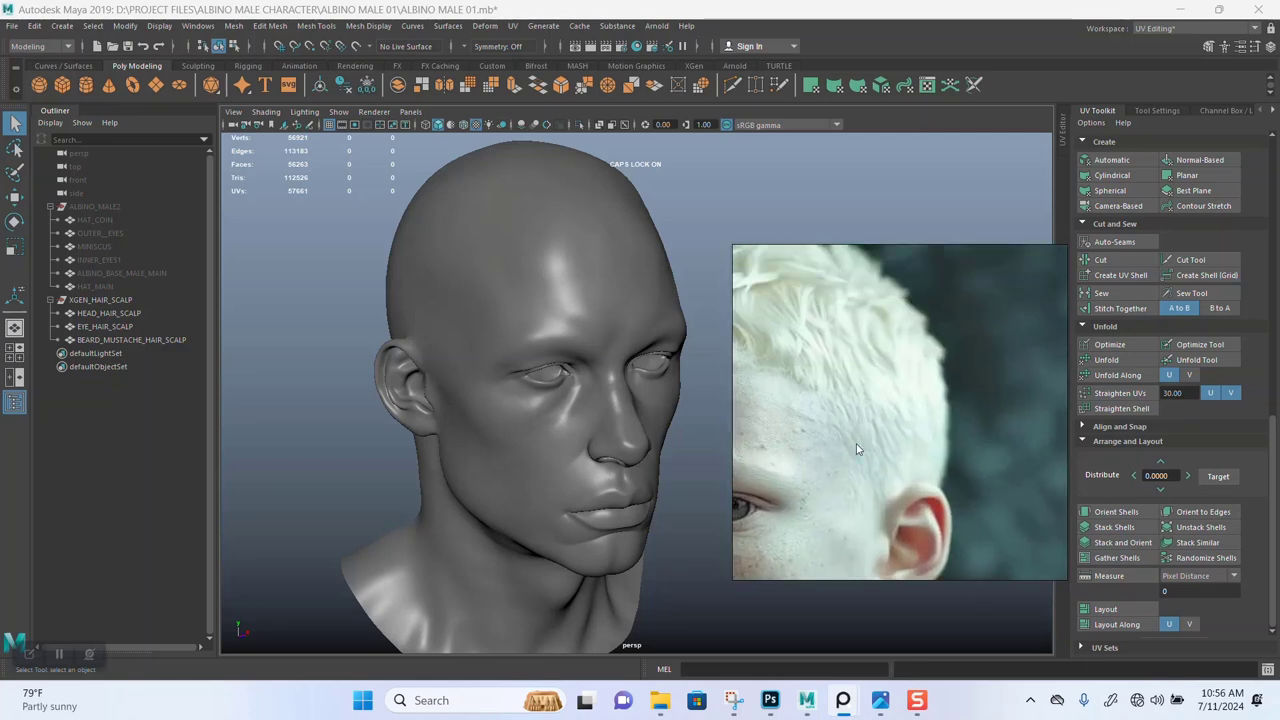
pyautogui.scroll(-5, 886, 425)
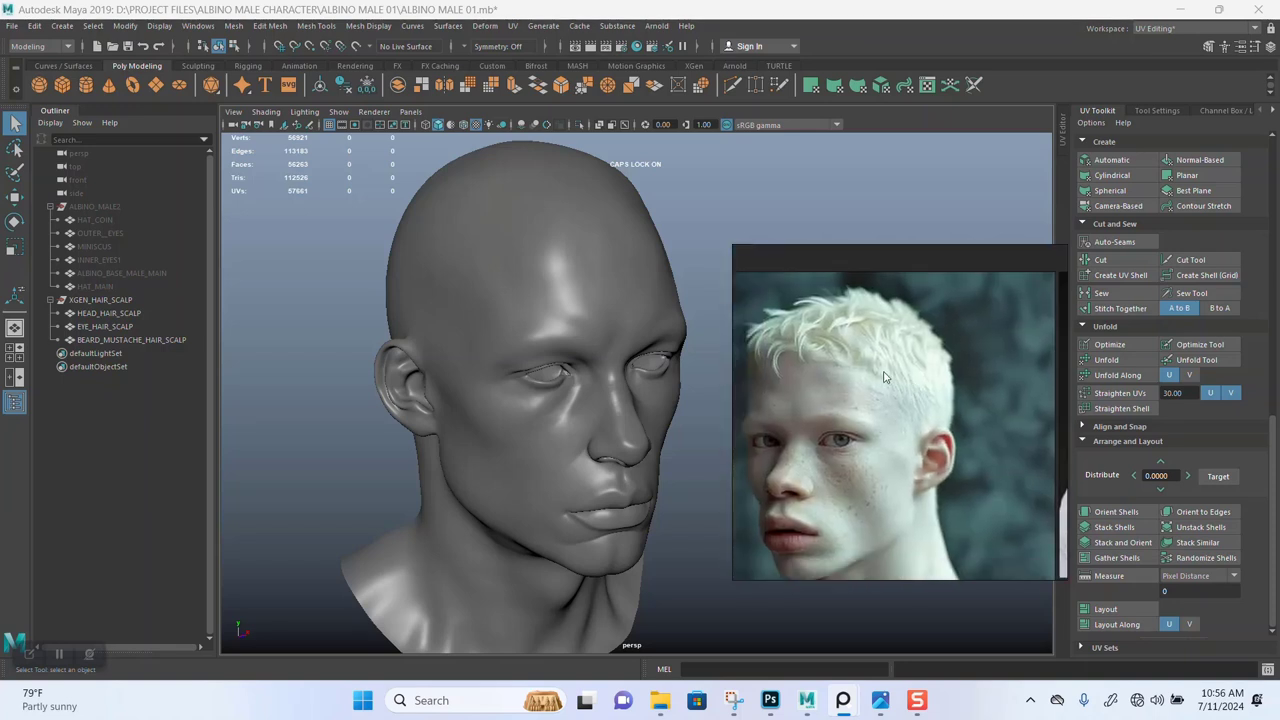
pyautogui.scroll(-1, 890, 377)
pyautogui.moveTo(911, 391); pyautogui.dragTo(150, 183)
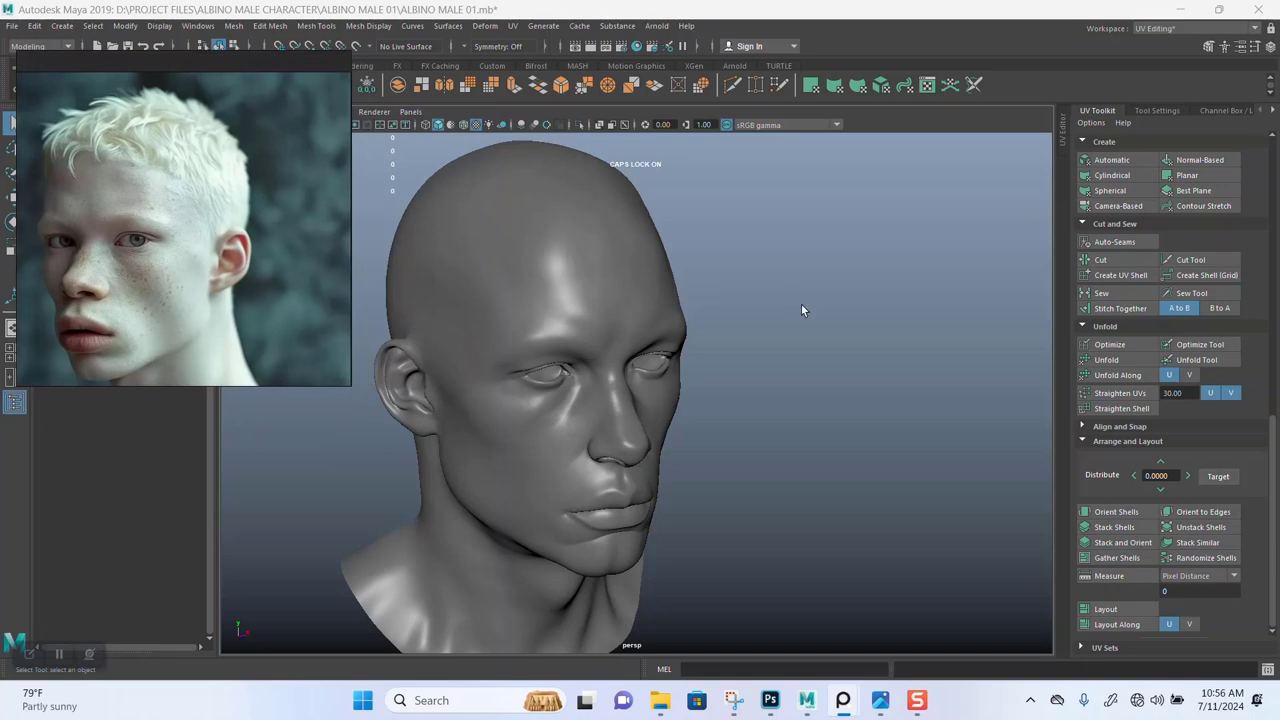
# Turn the male head to a front view and move the portrait reference to the opposite side of it.
pyautogui.keyDown('alt'); pyautogui.moveTo(801, 303); pyautogui.dragTo(883, 309); pyautogui.keyUp('alt')
pyautogui.click(711, 286)
pyautogui.click(770, 258)
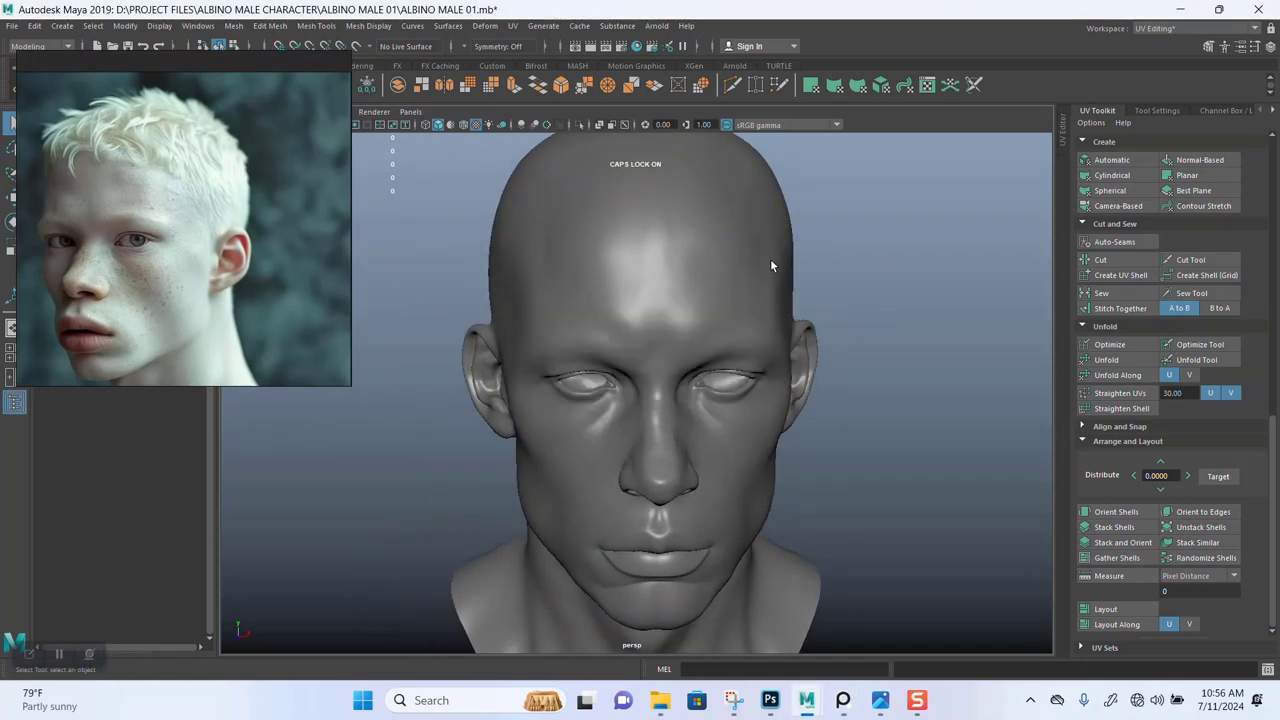
pyautogui.moveTo(222, 210); pyautogui.dragTo(998, 177, button='right')
# Try to hide the EYE_HAIR_SCALP and BEARD_MUSTACHE_HAIR_SCALP meshes together.
pyautogui.click(115, 326)
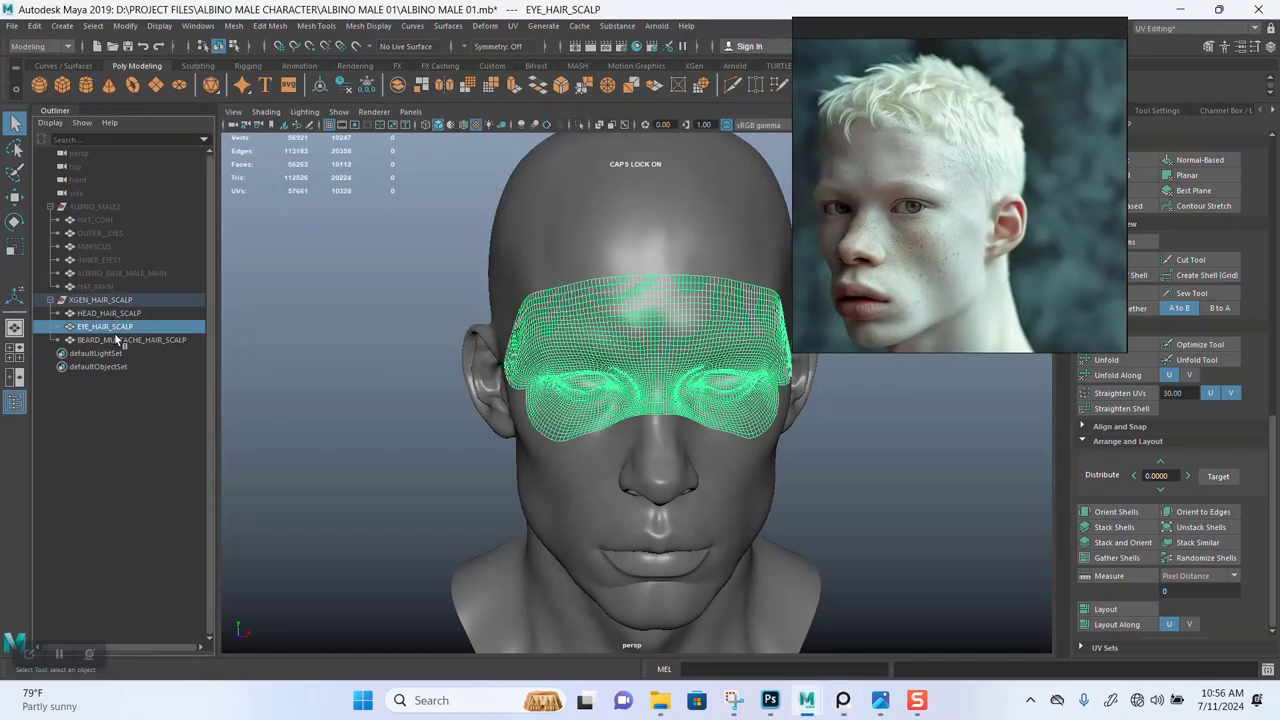
pyautogui.keyDown('shift'); pyautogui.click(116, 340); pyautogui.keyUp('shift')
pyautogui.hotkey('ctrl', 'h')
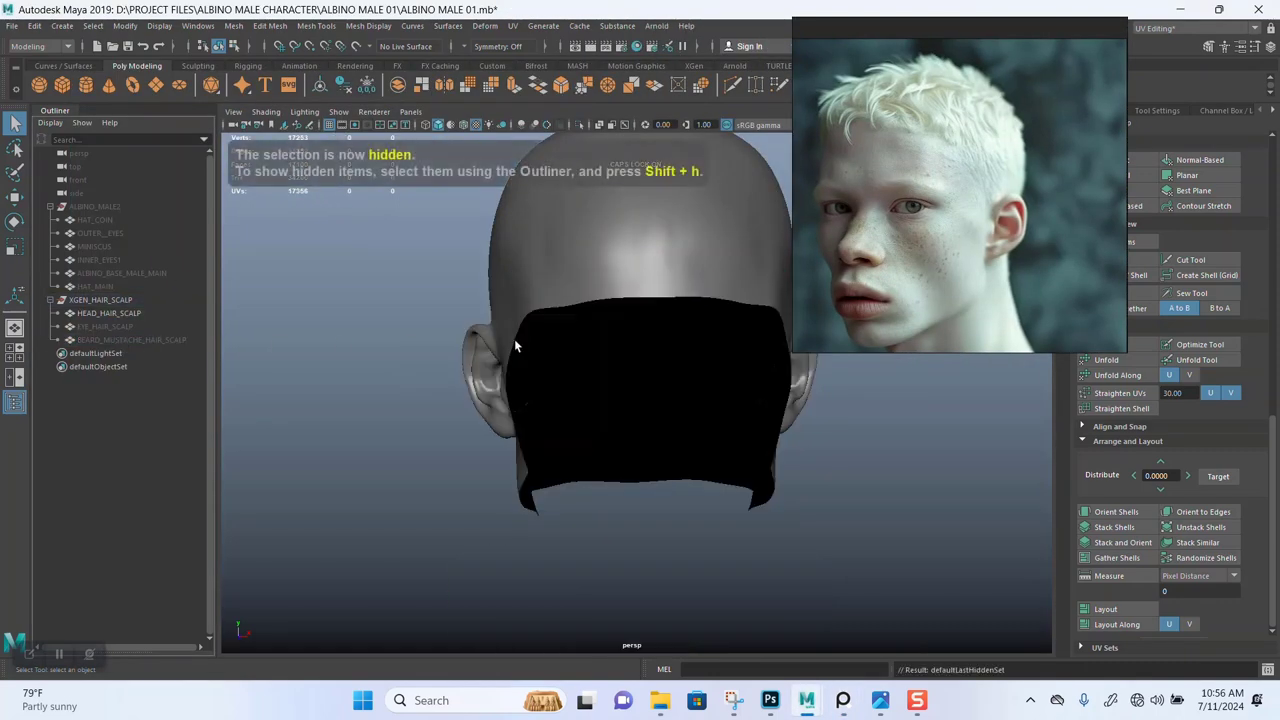
pyautogui.keyDown('alt'); pyautogui.moveTo(575, 426); pyautogui.dragTo(611, 394); pyautogui.keyUp('alt')
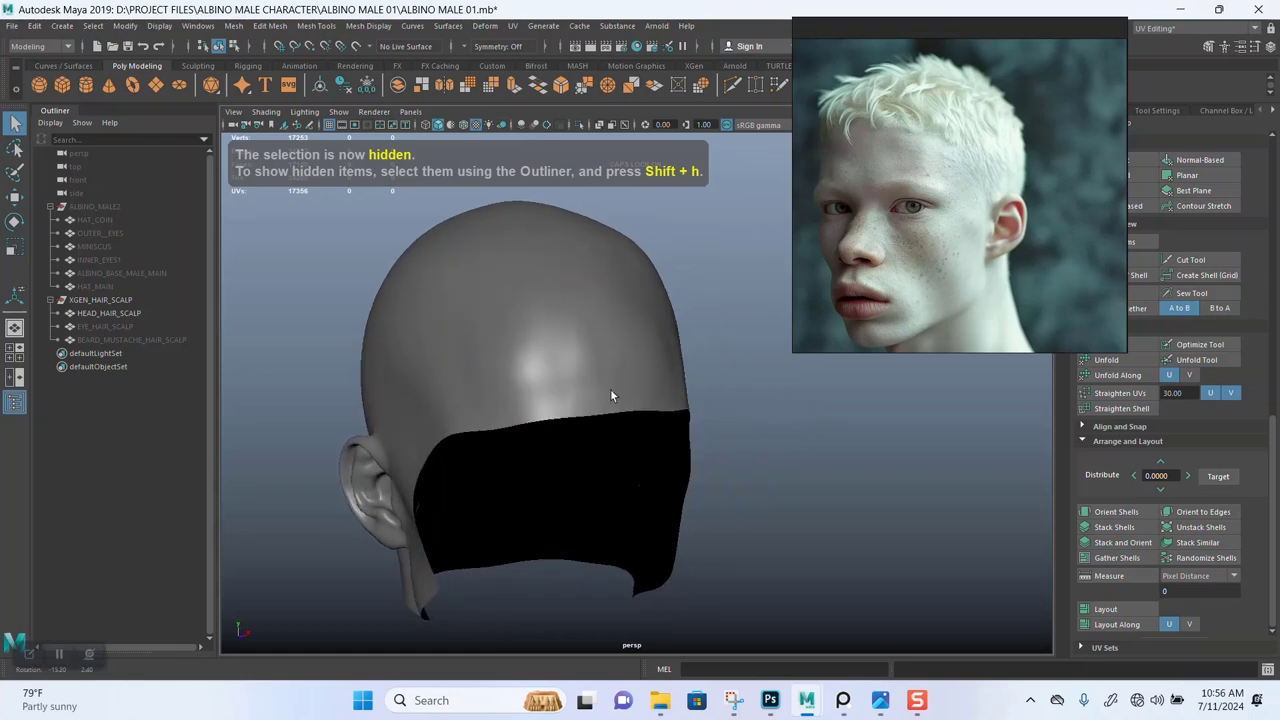
pyautogui.hotkey('ctrl', 'z')
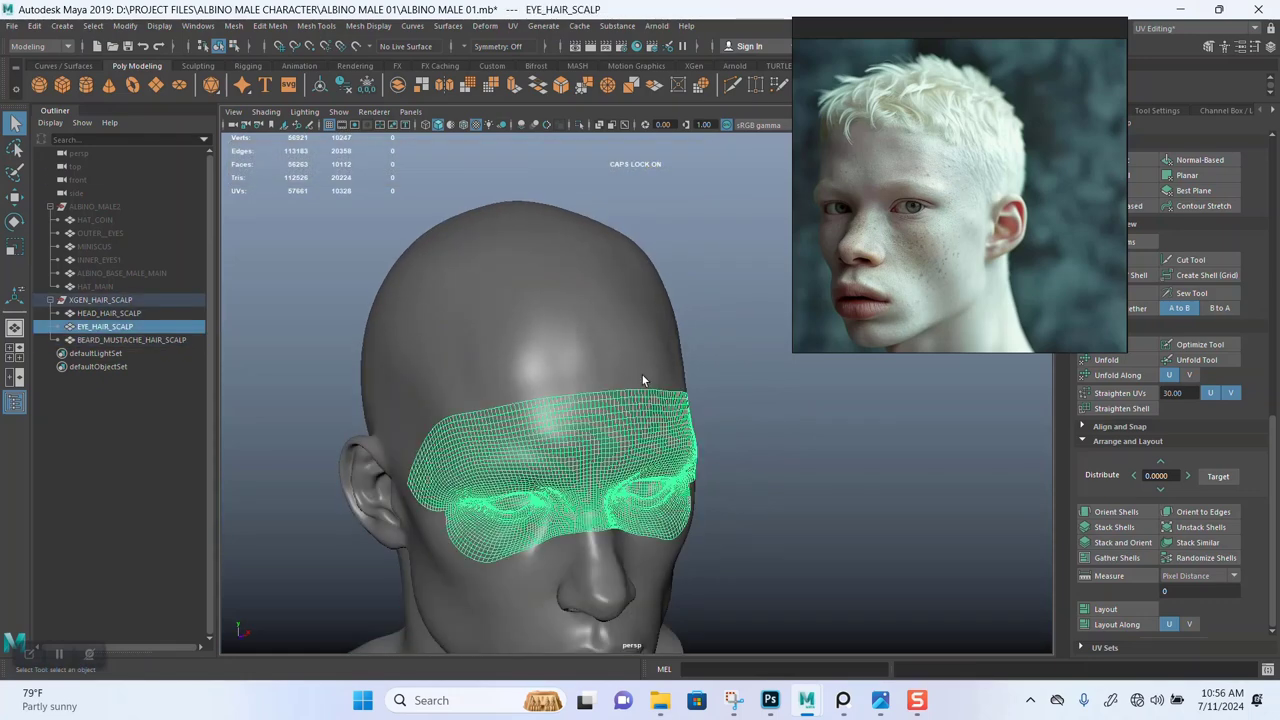
# Hide the BEARD_MUSTACHE_HAIR_SCALP mesh and check the remaining head and eye scalp meshes from the front.
pyautogui.keyDown('alt'); pyautogui.moveTo(642, 375); pyautogui.dragTo(761, 420); pyautogui.keyUp('alt')
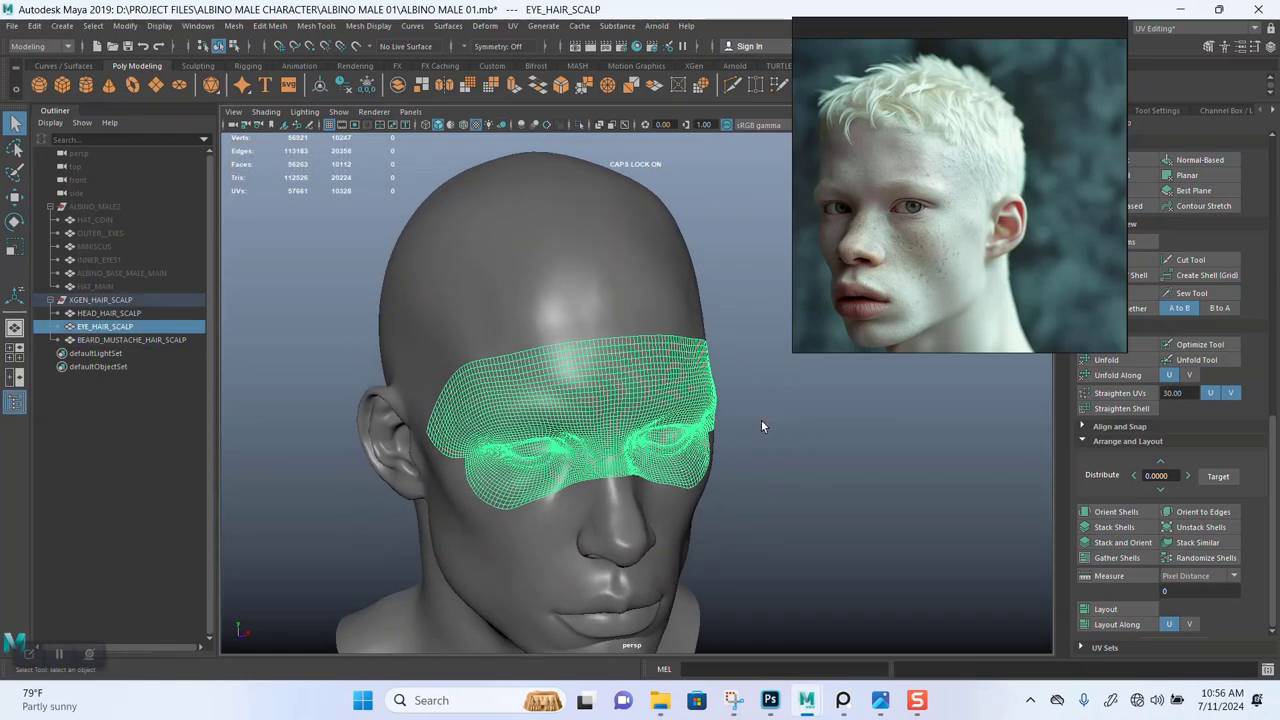
pyautogui.click(154, 339)
pyautogui.hotkey('ctrl', 'h')
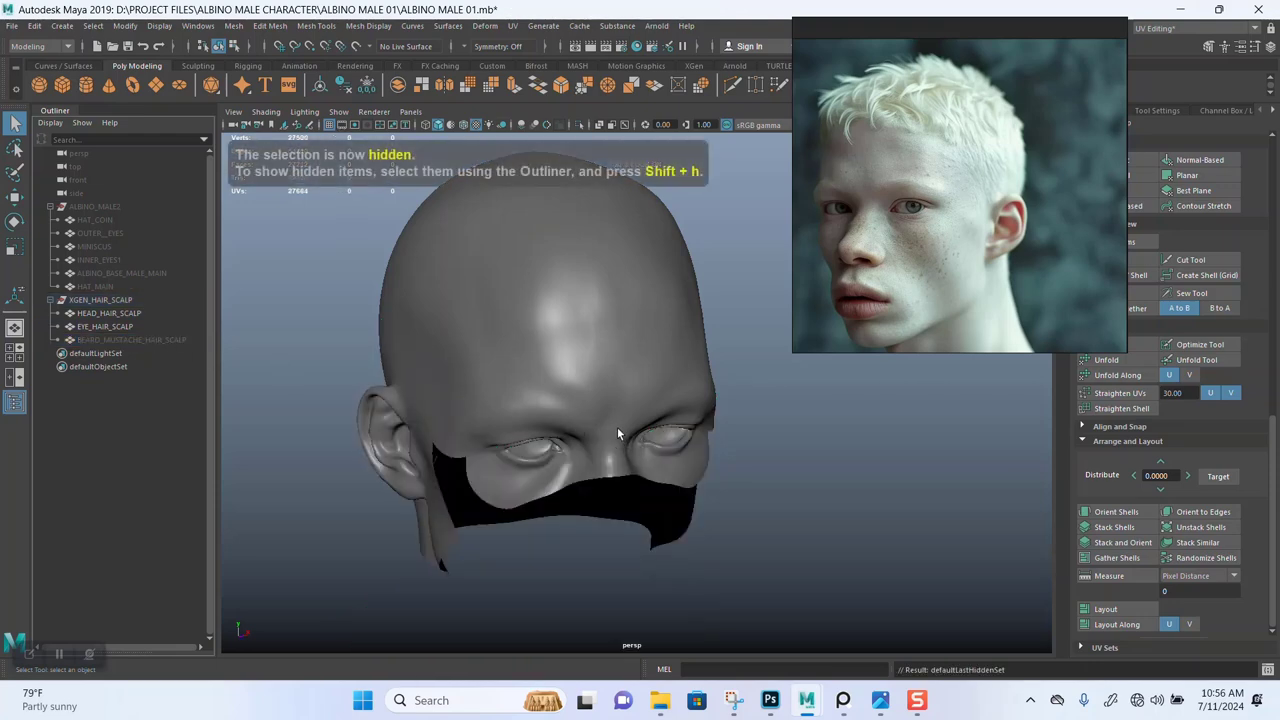
pyautogui.keyDown('alt'); pyautogui.moveTo(617, 433); pyautogui.dragTo(700, 423); pyautogui.keyUp('alt')
pyautogui.click(614, 377)
pyautogui.keyDown('alt'); pyautogui.moveTo(614, 377); pyautogui.dragTo(788, 465); pyautogui.keyUp('alt')
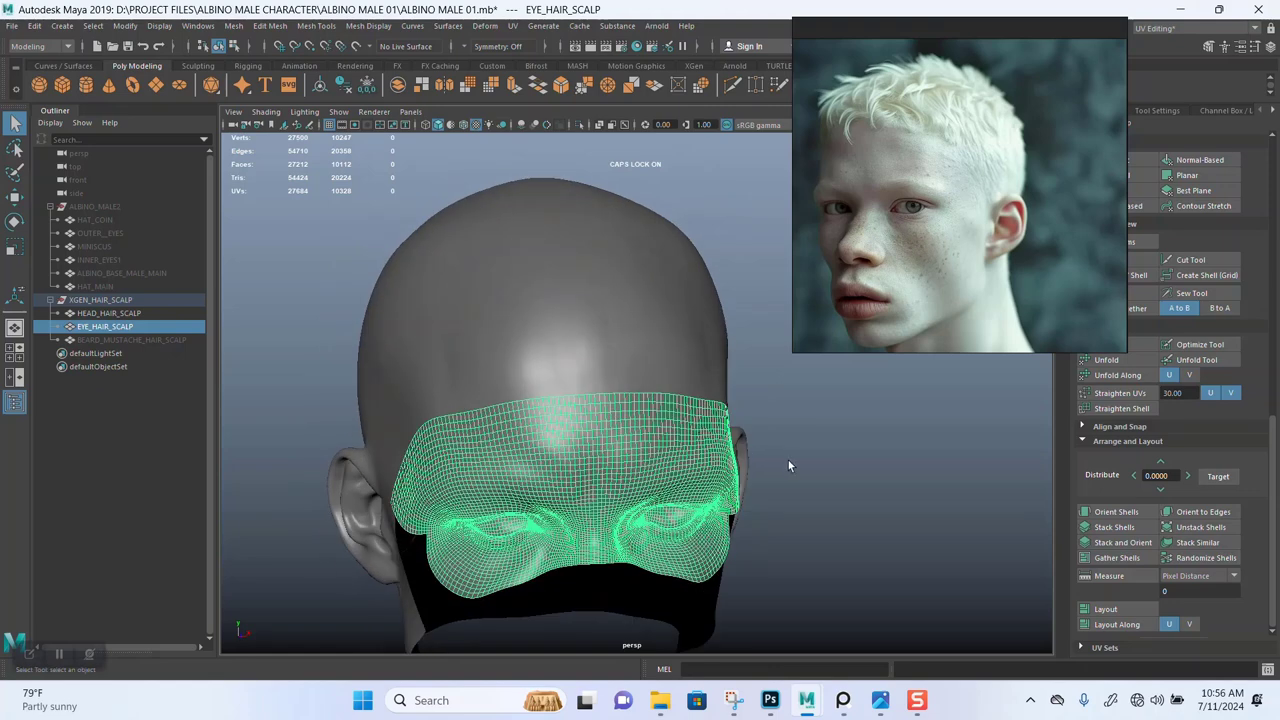
pyautogui.hotkey('ctrl', 'h')
pyautogui.keyDown('alt'); pyautogui.moveTo(677, 357); pyautogui.dragTo(655, 416); pyautogui.keyUp('alt')
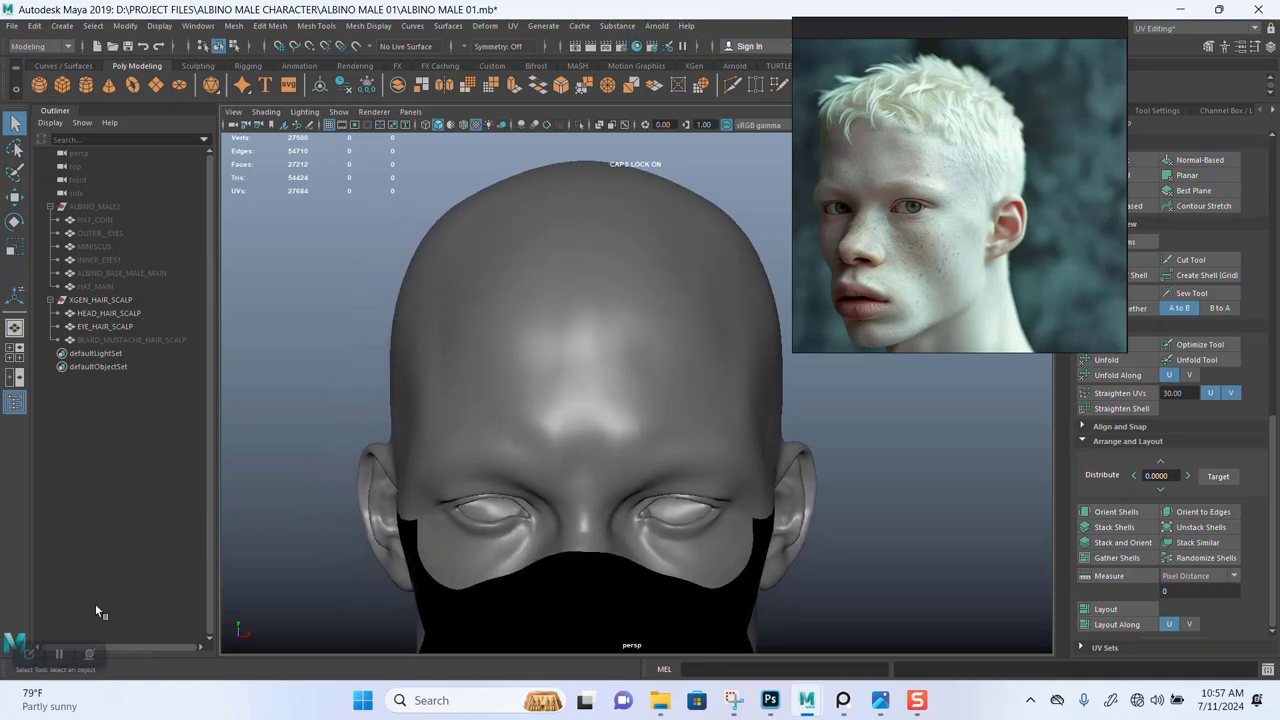
pyautogui.click(31, 654)
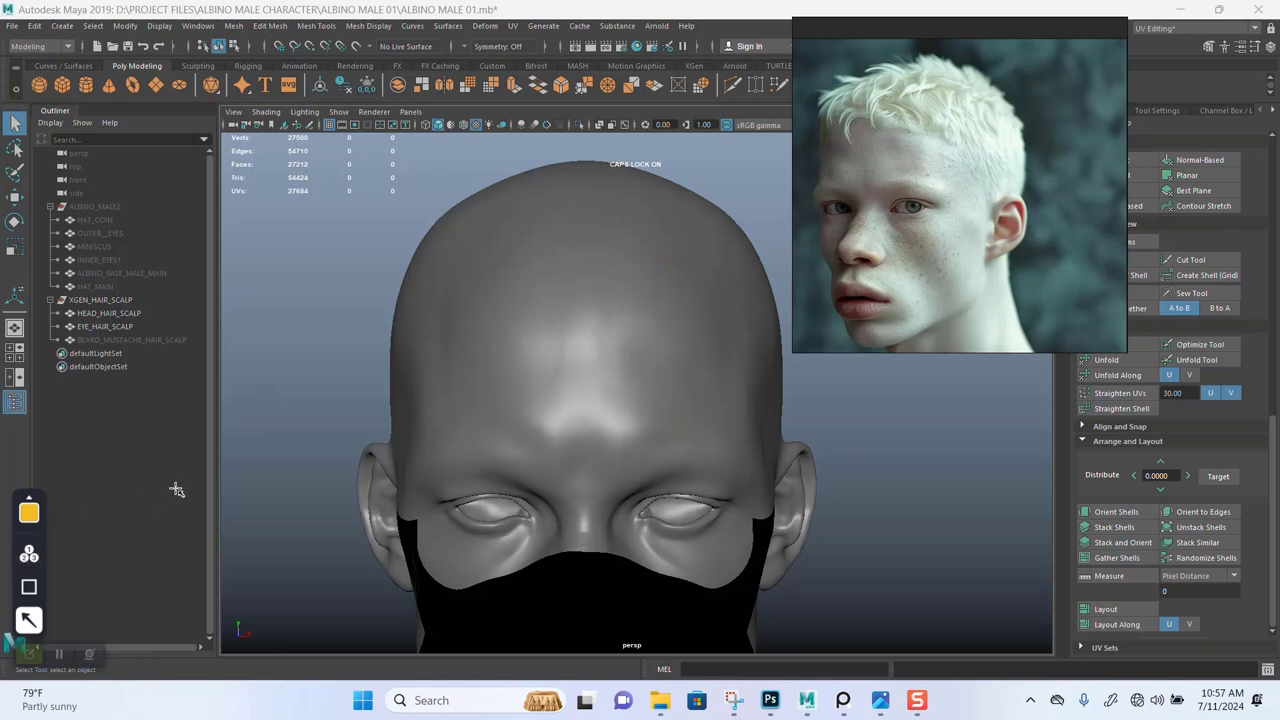
pyautogui.moveTo(375, 343)
pyautogui.mouseDown()
pyautogui.moveTo(423, 406)
pyautogui.moveTo(486, 374)
pyautogui.moveTo(853, 338)
pyautogui.mouseUp()
pyautogui.click(26, 651)
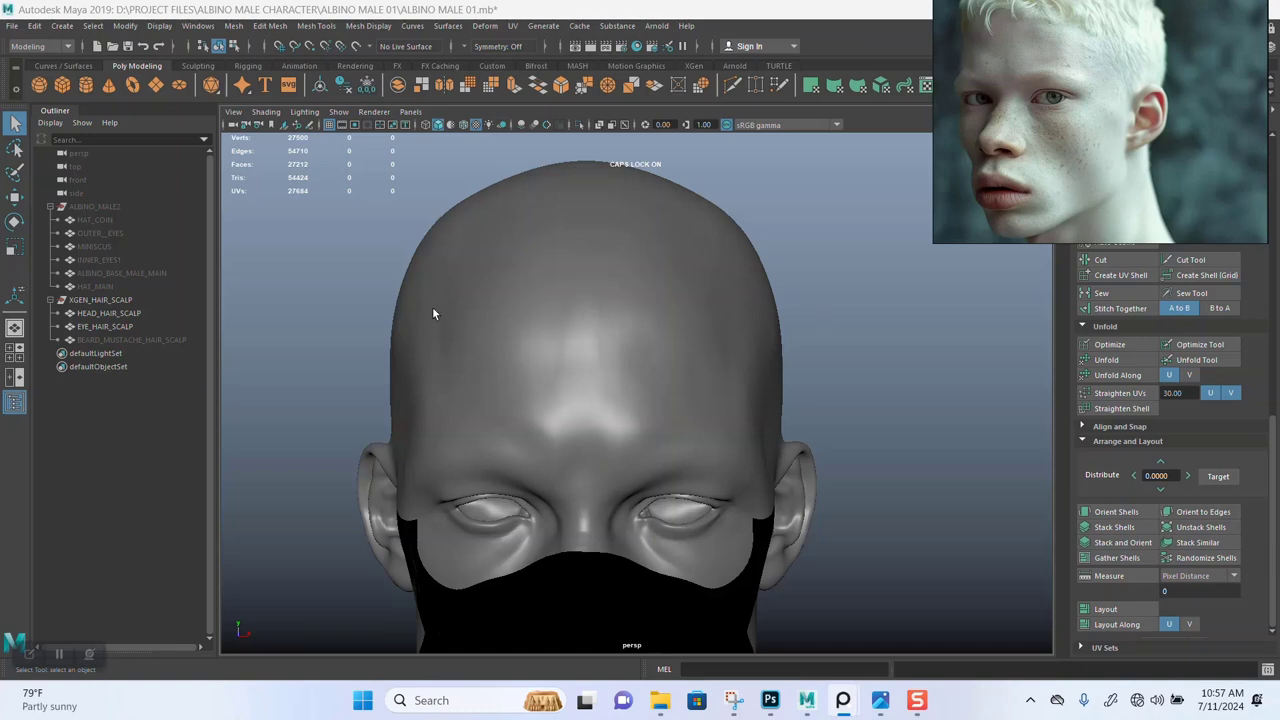
# Select the HEAD_HAIR_SCALP mesh and switch the workspace from UV Editing to XGen.
pyautogui.click(110, 313)
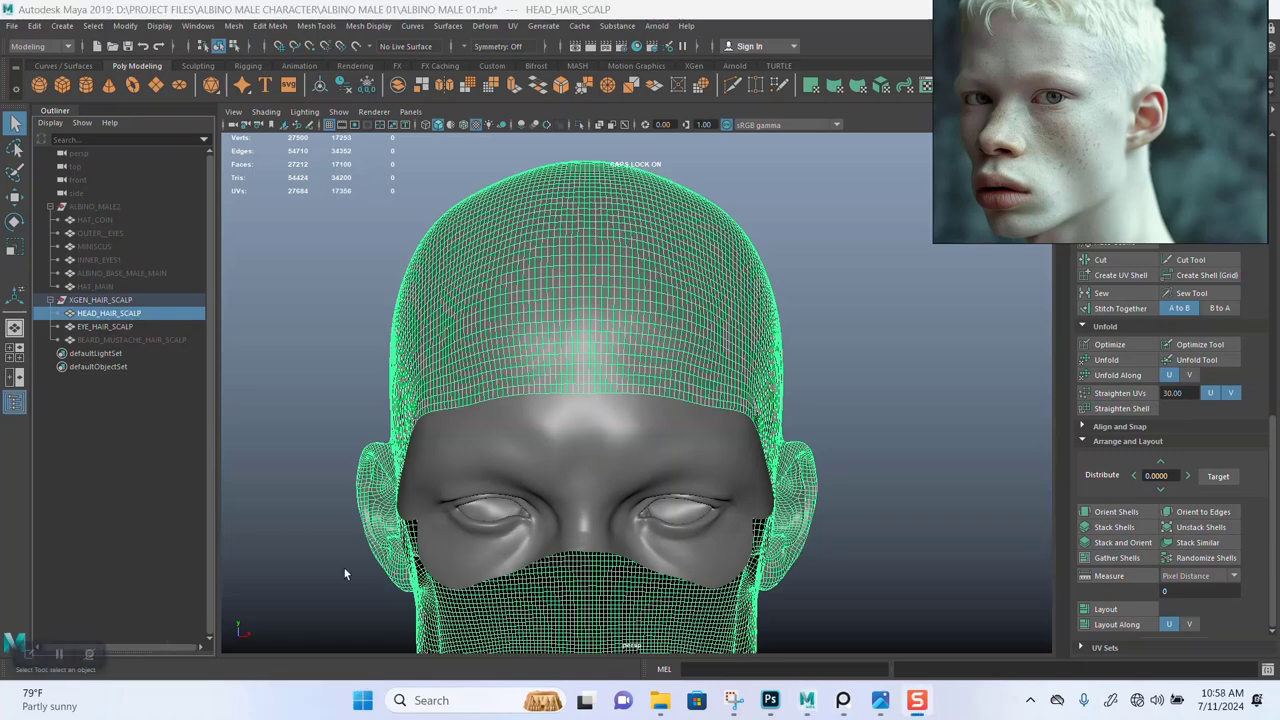
pyautogui.click(860, 399)
pyautogui.click(597, 293)
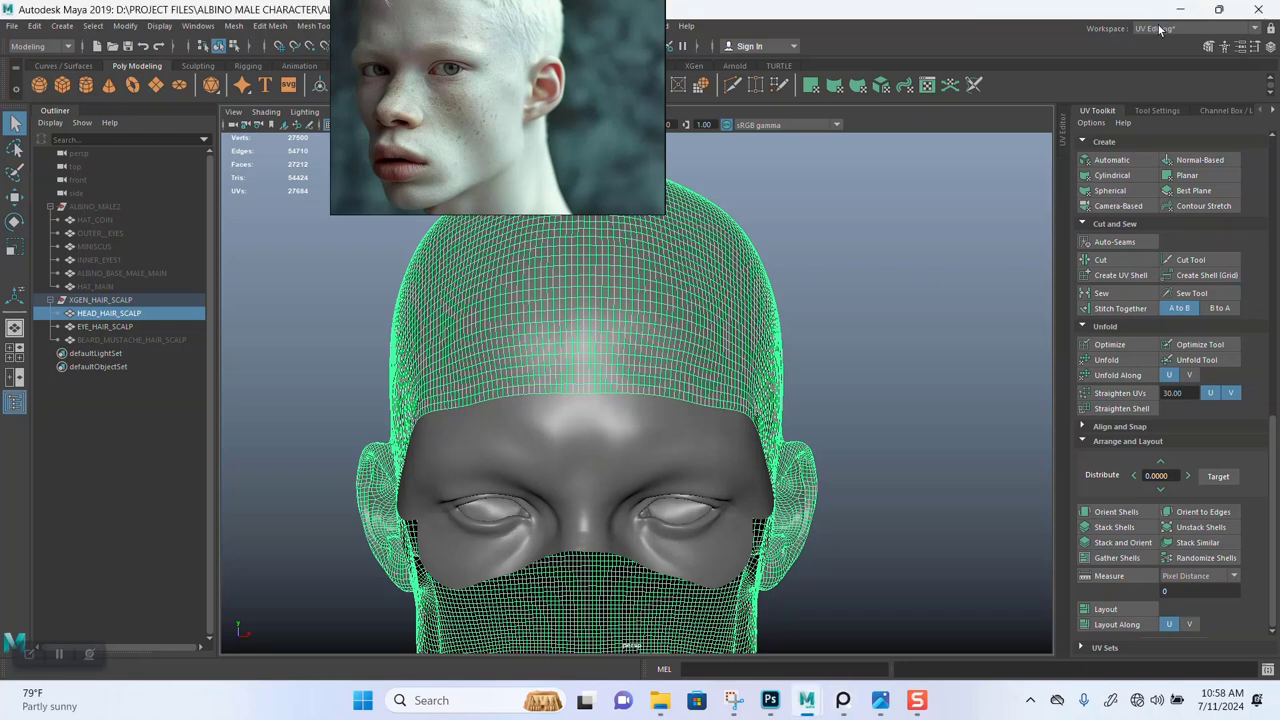
pyautogui.click(1160, 28)
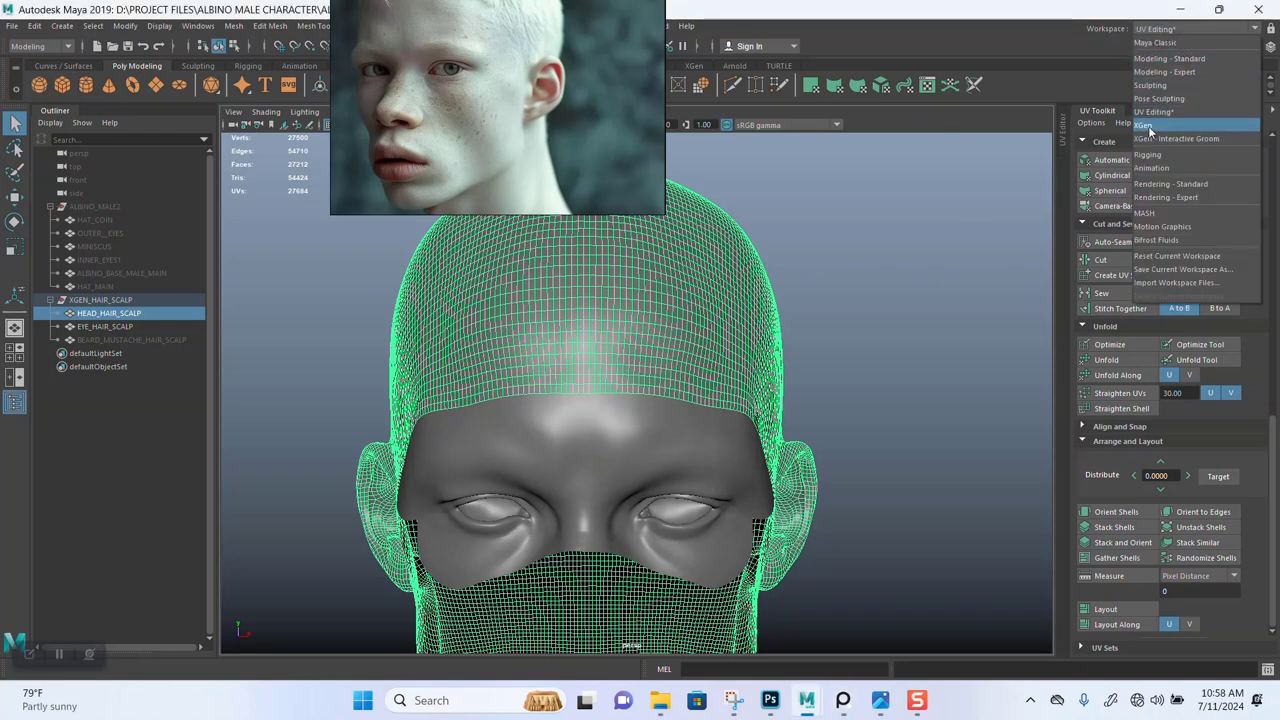
pyautogui.click(1148, 126)
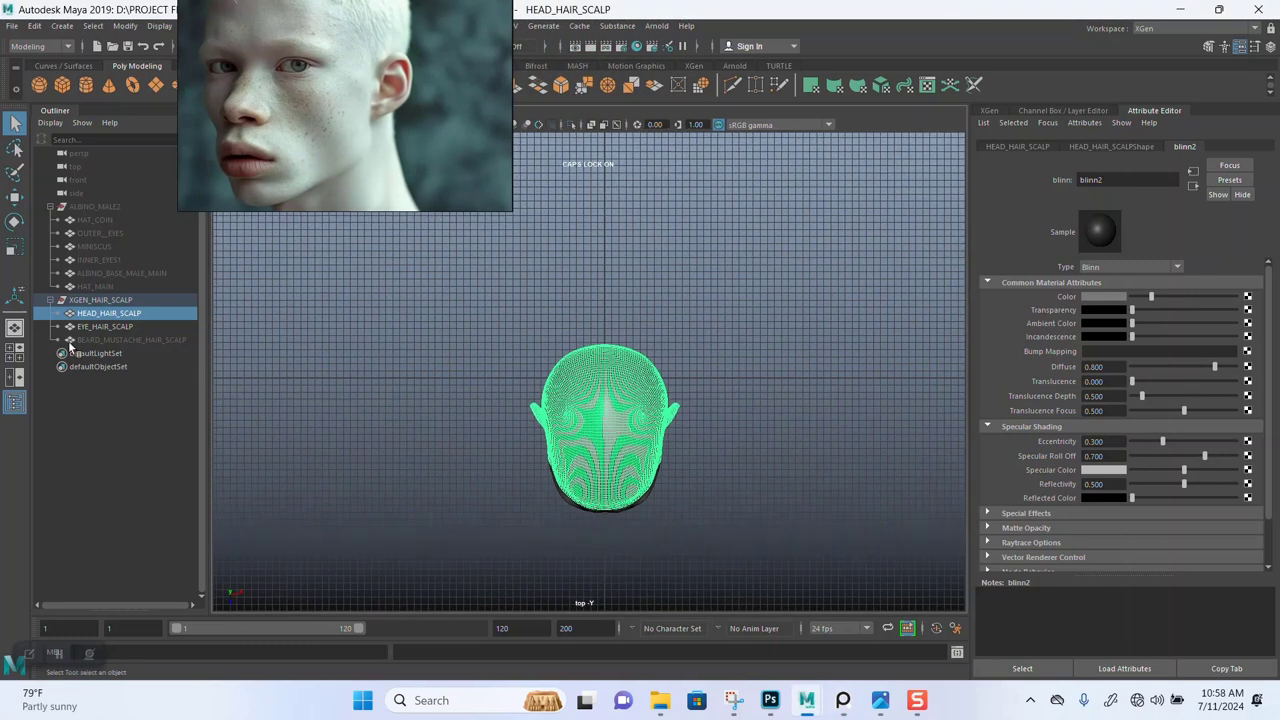
# Restore the perspective view of the head at full size and clear the selection.
pyautogui.click(11, 358)
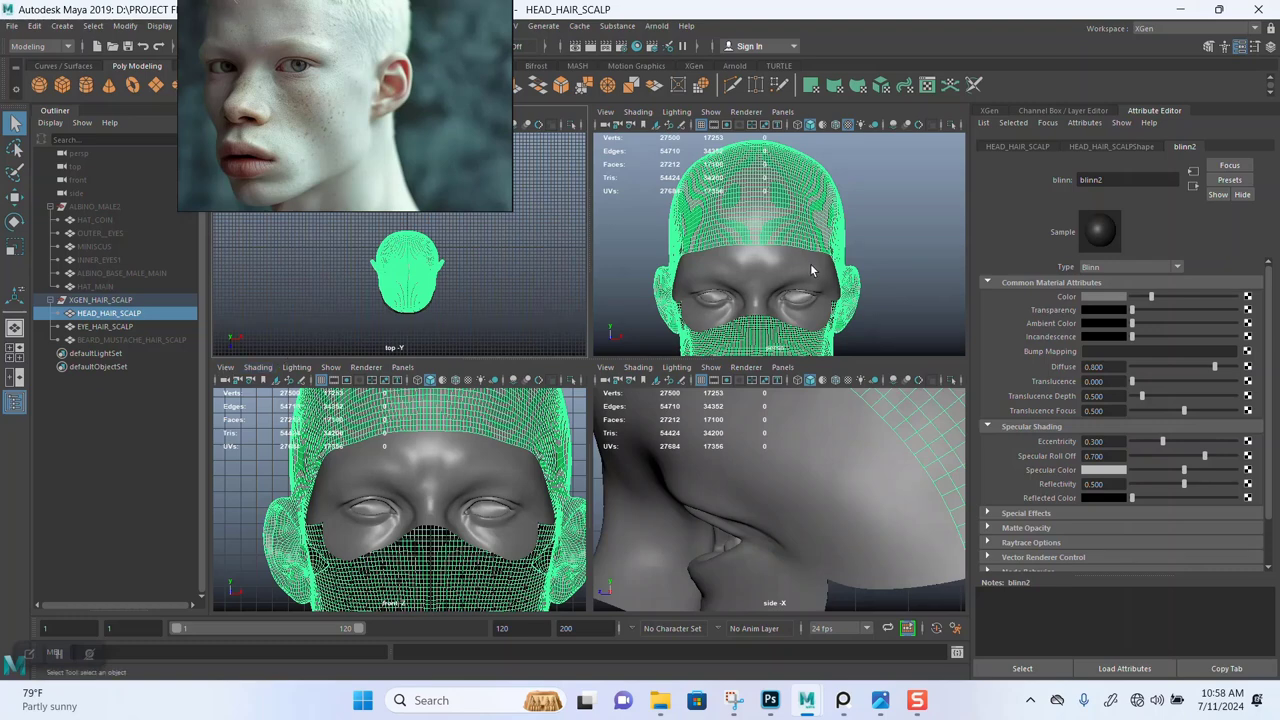
pyautogui.press('space')
pyautogui.click(793, 325)
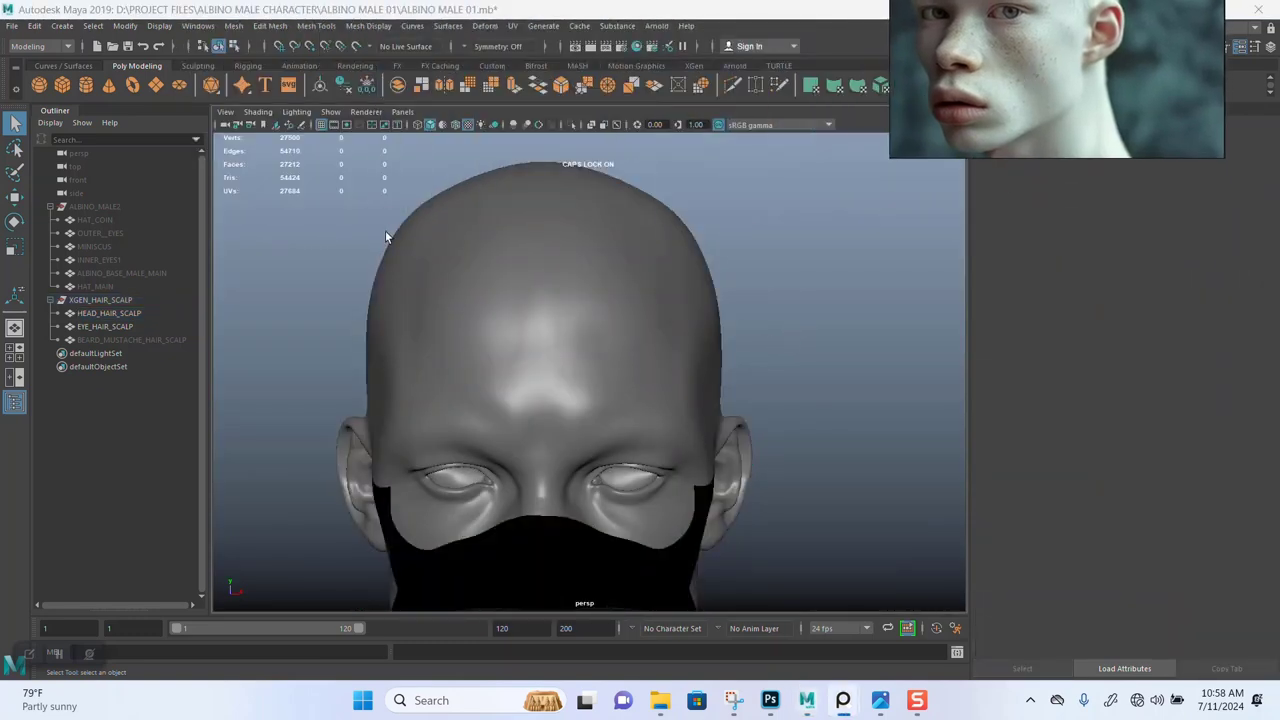
# Show the XGen shelf tools, move Convert primitives to polygons to the end of the shelf, and open the XGen editor.
pyautogui.click(697, 66)
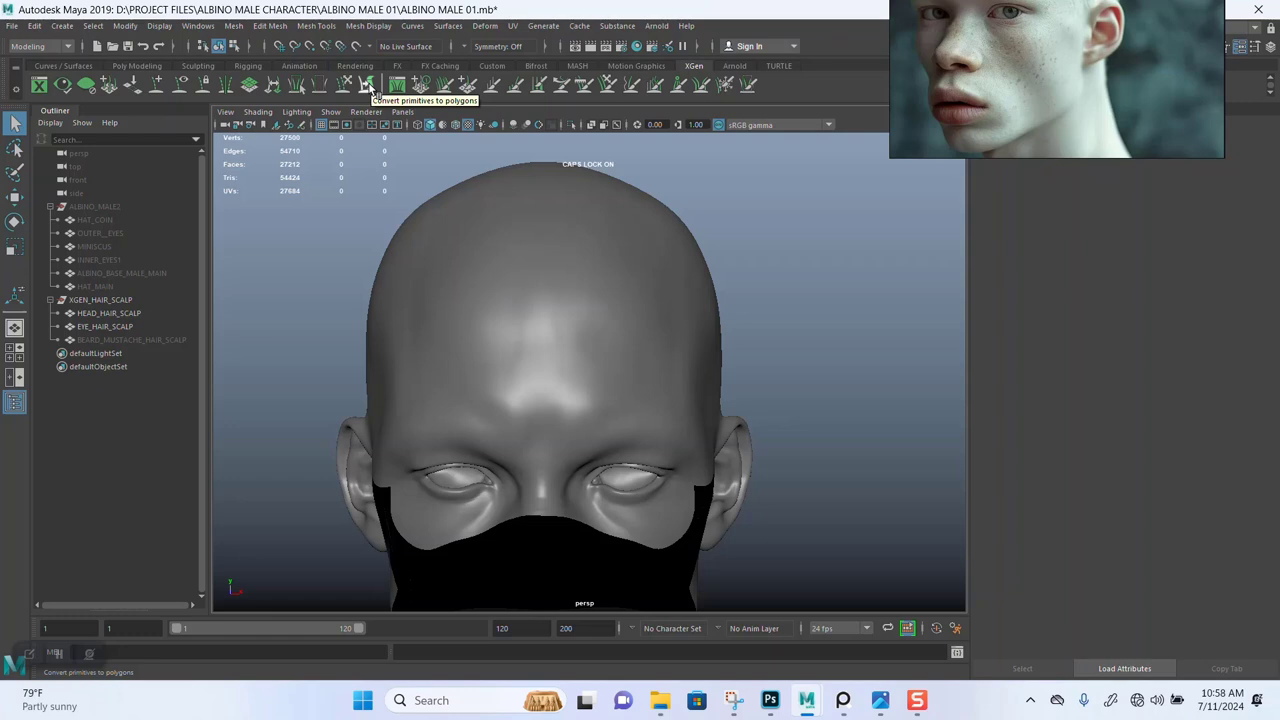
pyautogui.moveTo(369, 86); pyautogui.dragTo(370, 87, button='middle')
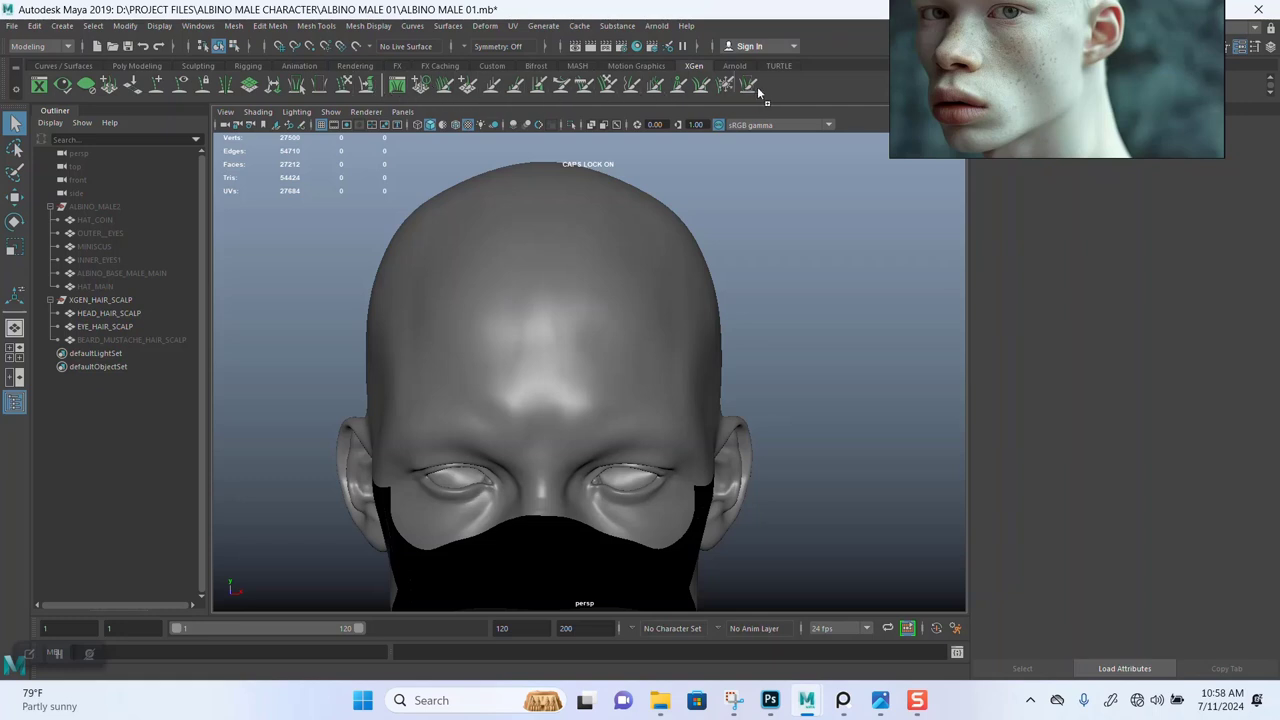
pyautogui.moveTo(758, 92); pyautogui.dragTo(760, 92, button='middle')
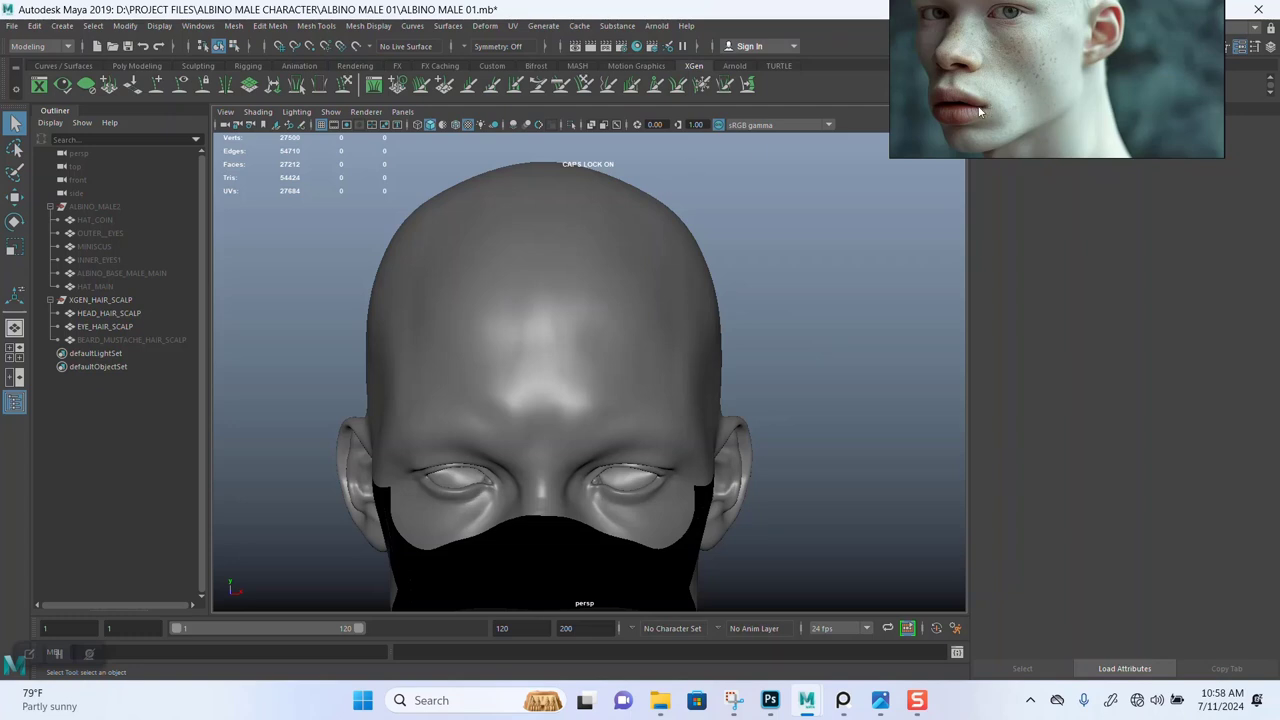
pyautogui.moveTo(977, 113); pyautogui.dragTo(434, 113, button='right')
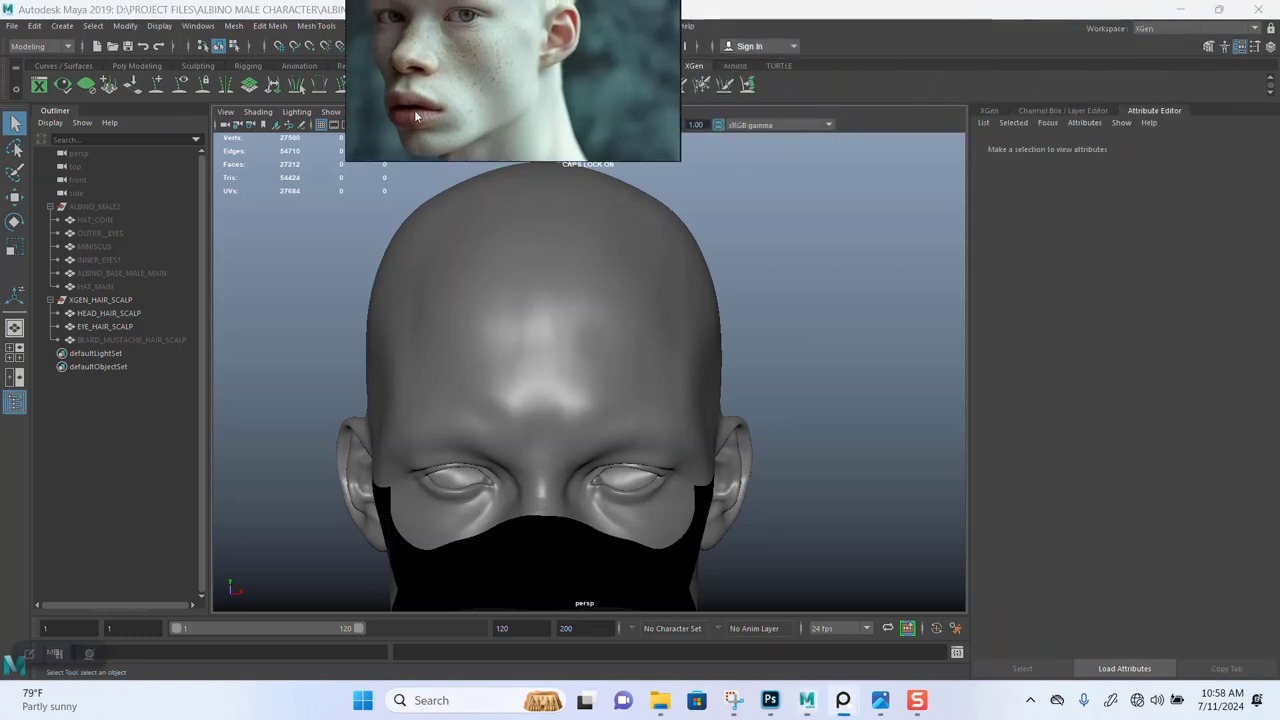
pyautogui.click(989, 110)
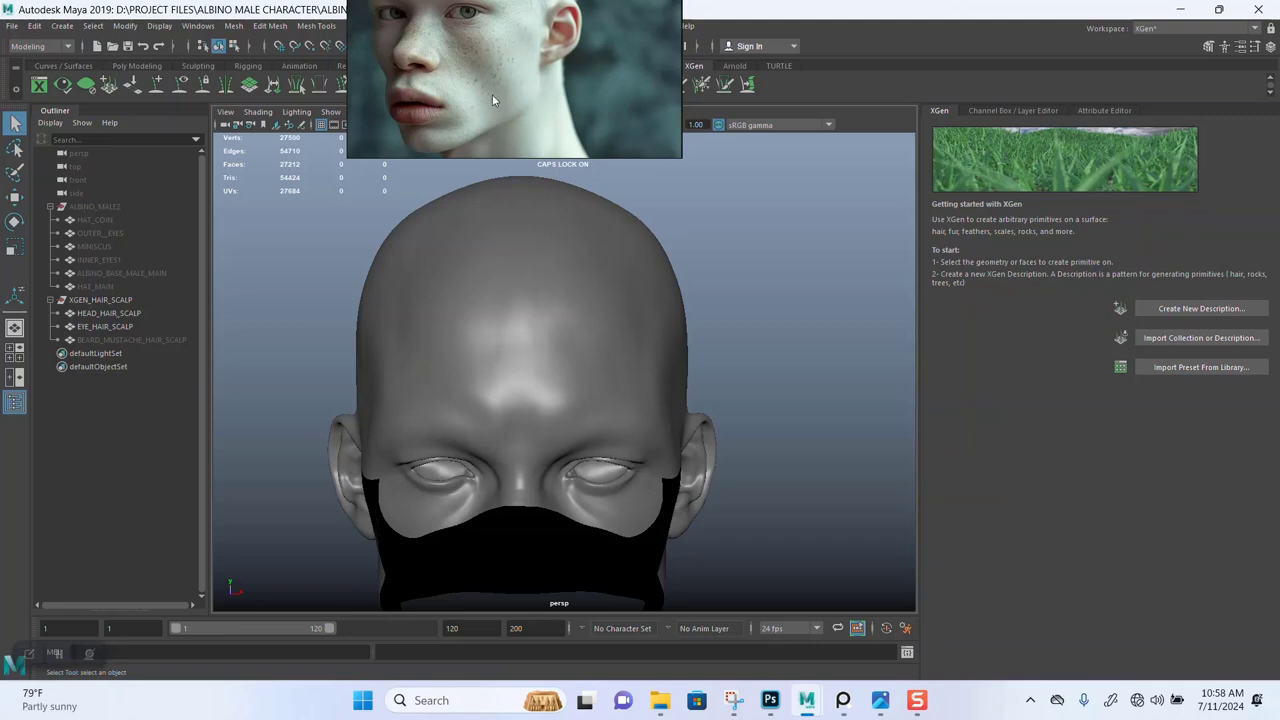
# Find the XGen description settings screenshot on the reference board and place it beside the head, clear of the XGen editor.
pyautogui.scroll(-7, 492, 96)
pyautogui.moveTo(538, 80); pyautogui.dragTo(771, 268, button='right')
pyautogui.scroll(-6, 771, 268)
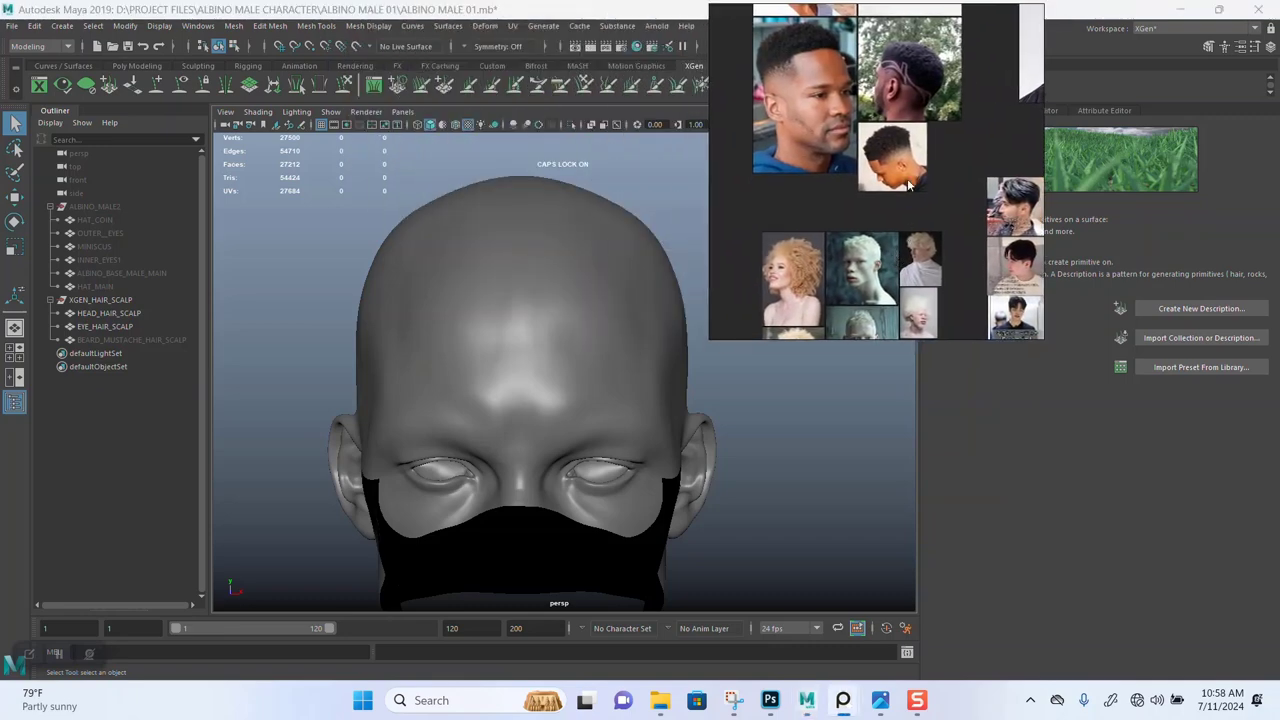
pyautogui.scroll(6, 887, 180)
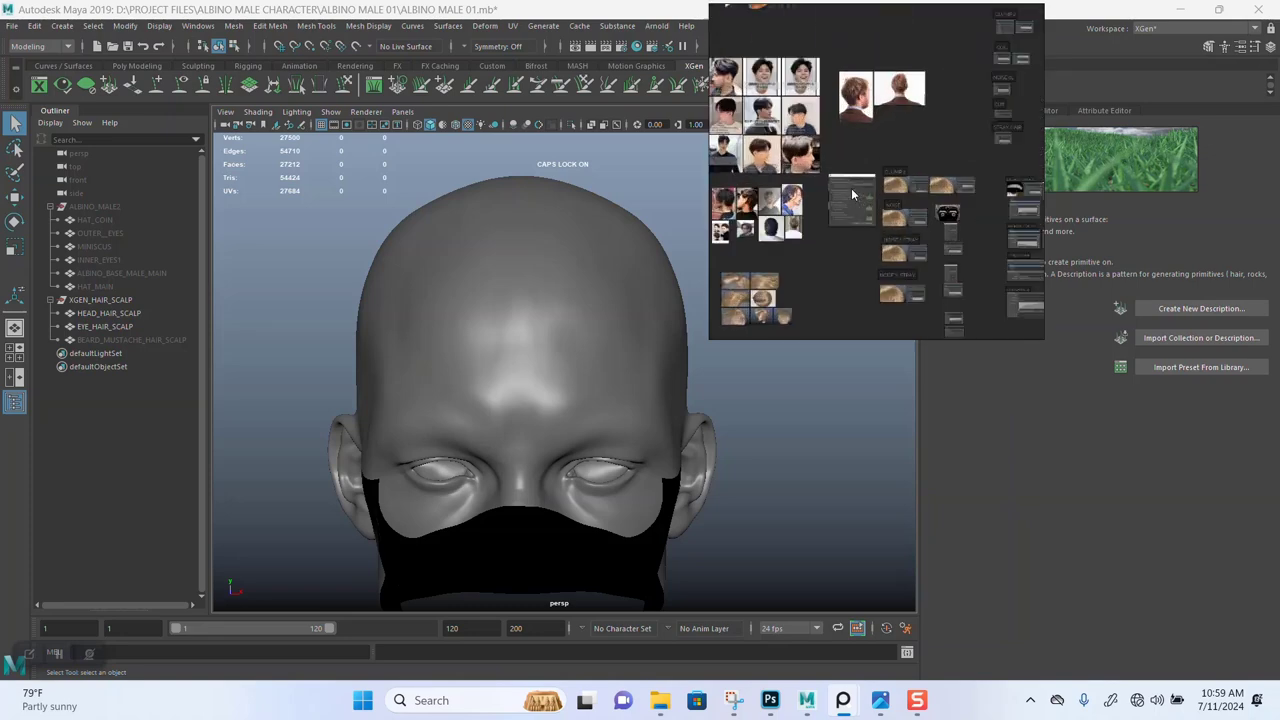
pyautogui.scroll(8, 864, 176)
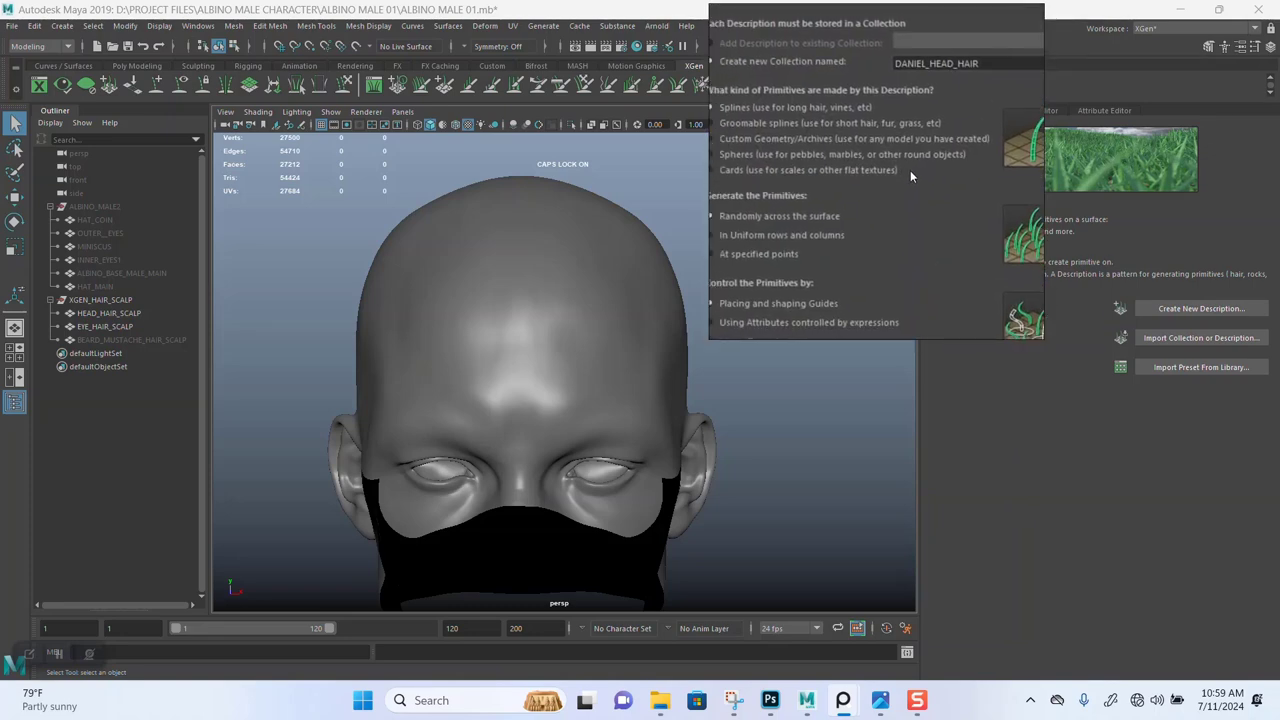
pyautogui.scroll(-3, 910, 170)
pyautogui.scroll(1, 910, 170)
pyautogui.moveTo(911, 172); pyautogui.dragTo(287, 148)
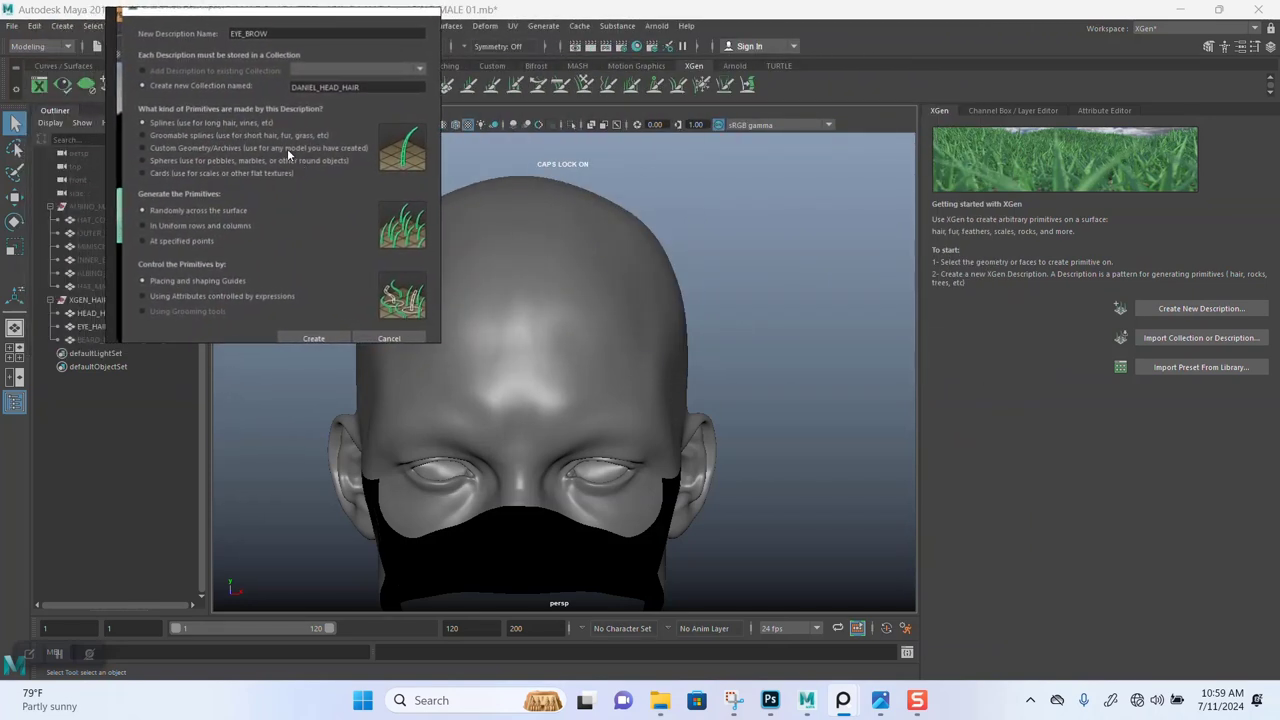
# Start a new XGen description on the HEAD_HAIR_SCALP mesh and name it BACK_SIDES_HEADHAIR_DESC.
pyautogui.click(90, 313)
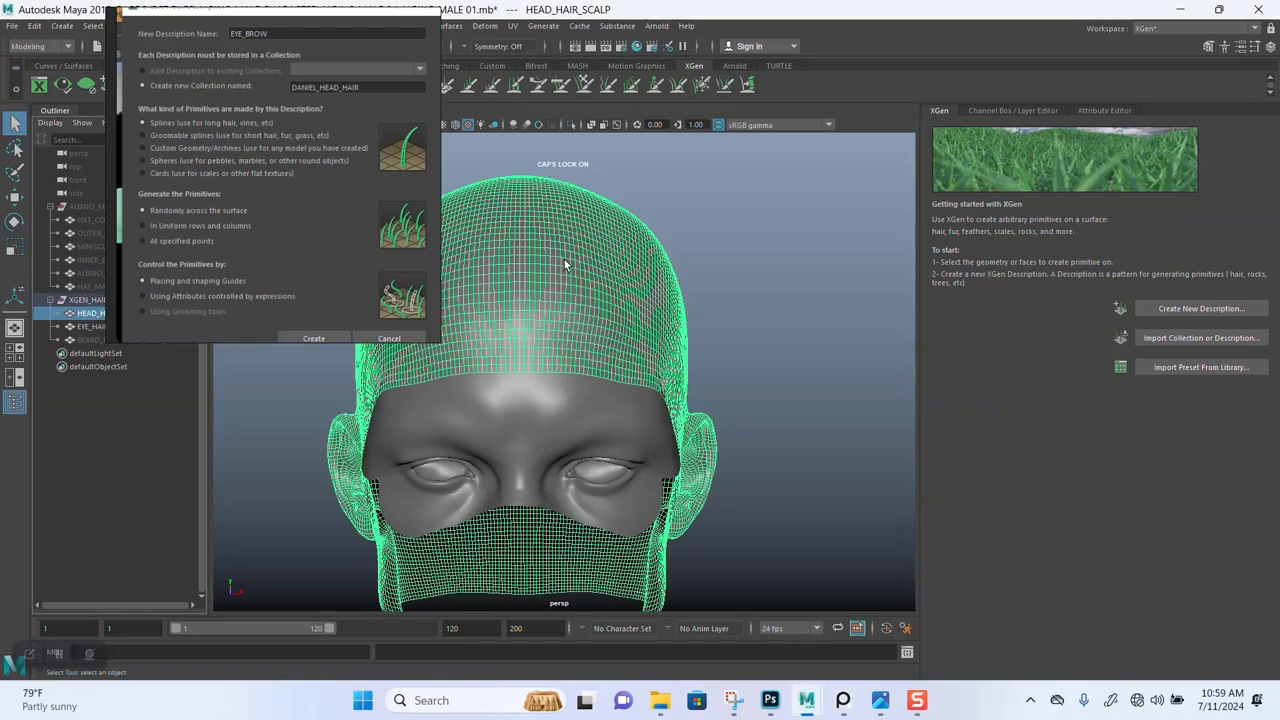
pyautogui.click(1184, 308)
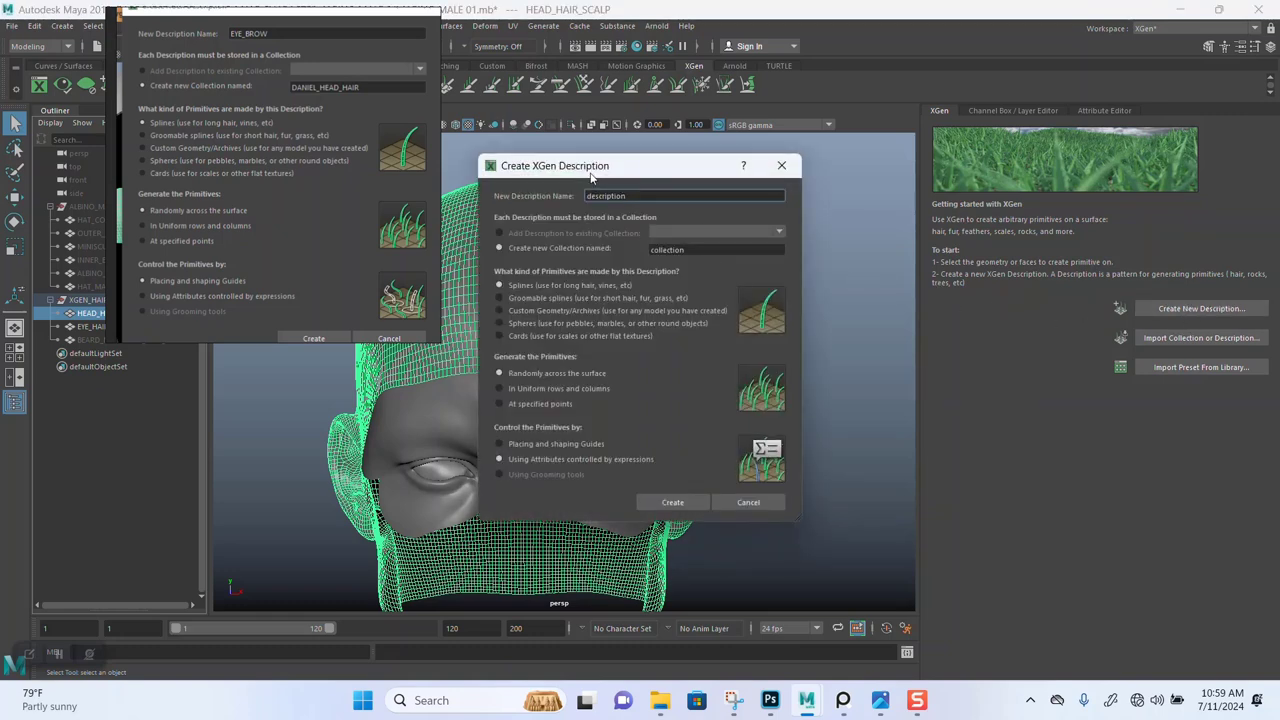
pyautogui.moveTo(614, 168); pyautogui.dragTo(820, 142)
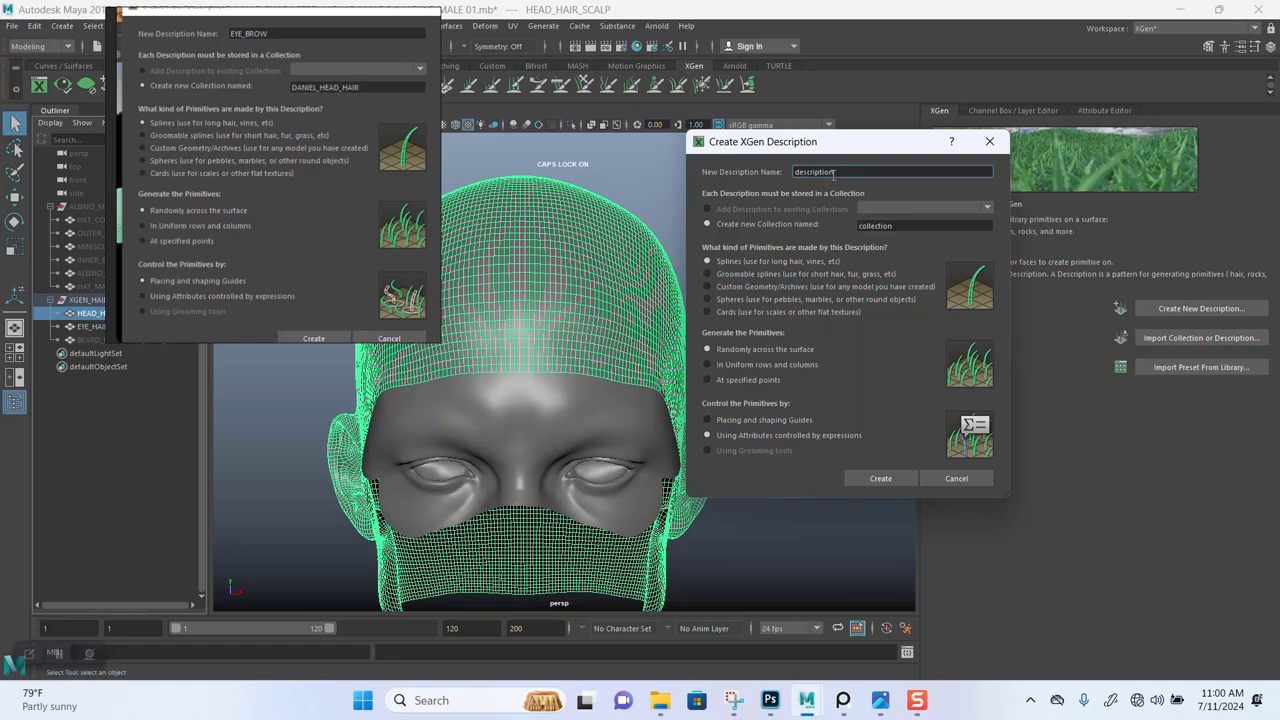
pyautogui.moveTo(848, 172); pyautogui.dragTo(769, 172)
pyautogui.write('BACK')
pyautogui.write('HAIR')
pyautogui.press('BackSpace')
pyautogui.press('BackSpace')
pyautogui.press('BackSpace')
pyautogui.press('BackSpace')
pyautogui.write('_HAIR')
pyautogui.press('BackSpace')
pyautogui.press('BackSpace')
pyautogui.press('BackSpace')
pyautogui.press('BackSpace')
pyautogui.write('SIDE')
pyautogui.write('S')
pyautogui.write('_HAED')
pyautogui.press('BackSpace')
pyautogui.press('BackSpace')
pyautogui.press('BackSpace')
pyautogui.write('EADH')
pyautogui.press('BackSpace')
pyautogui.write('HAIR_DESCS')
pyautogui.press('BackSpace')
pyautogui.press('BackSpace')
pyautogui.write('SC')
# Create the description in a new collection named HEAD_HAIR_COL, with primitives controlled by placing and shaping guides.
pyautogui.click(911, 226)
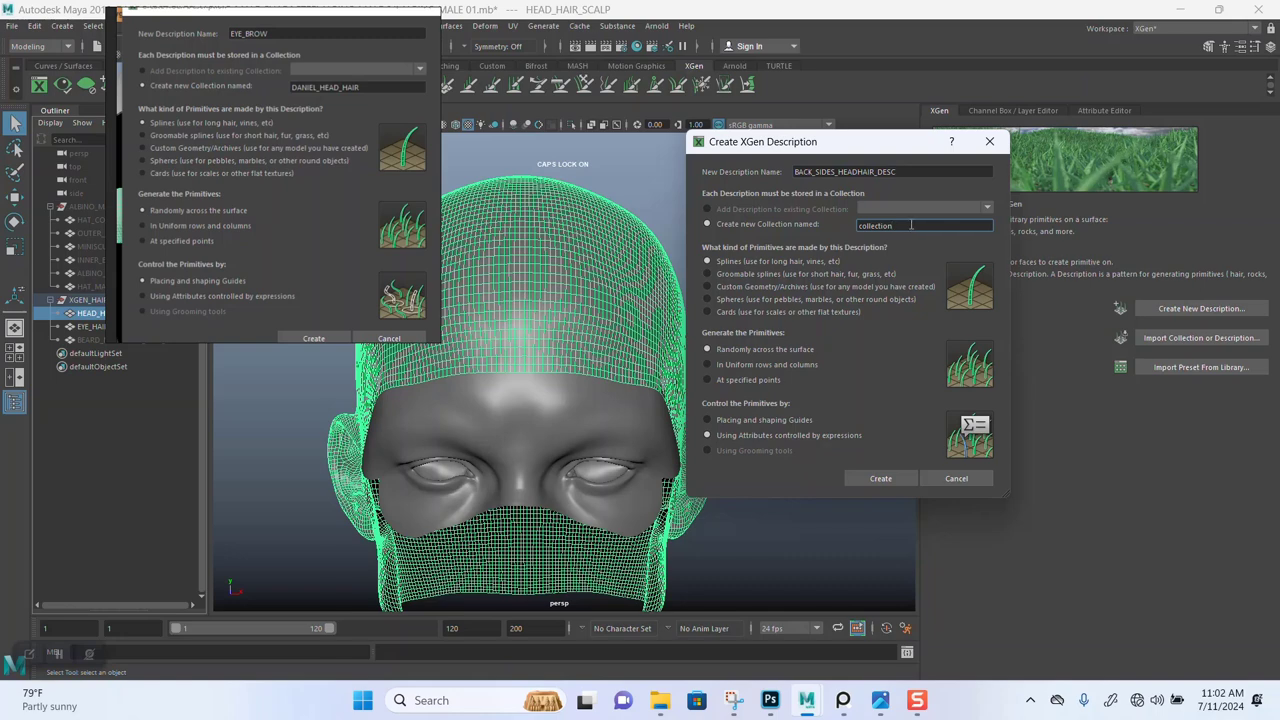
pyautogui.moveTo(911, 226); pyautogui.dragTo(826, 223)
pyautogui.write('HEAD_HAIR_')
pyautogui.write('COL')
pyautogui.click(748, 424)
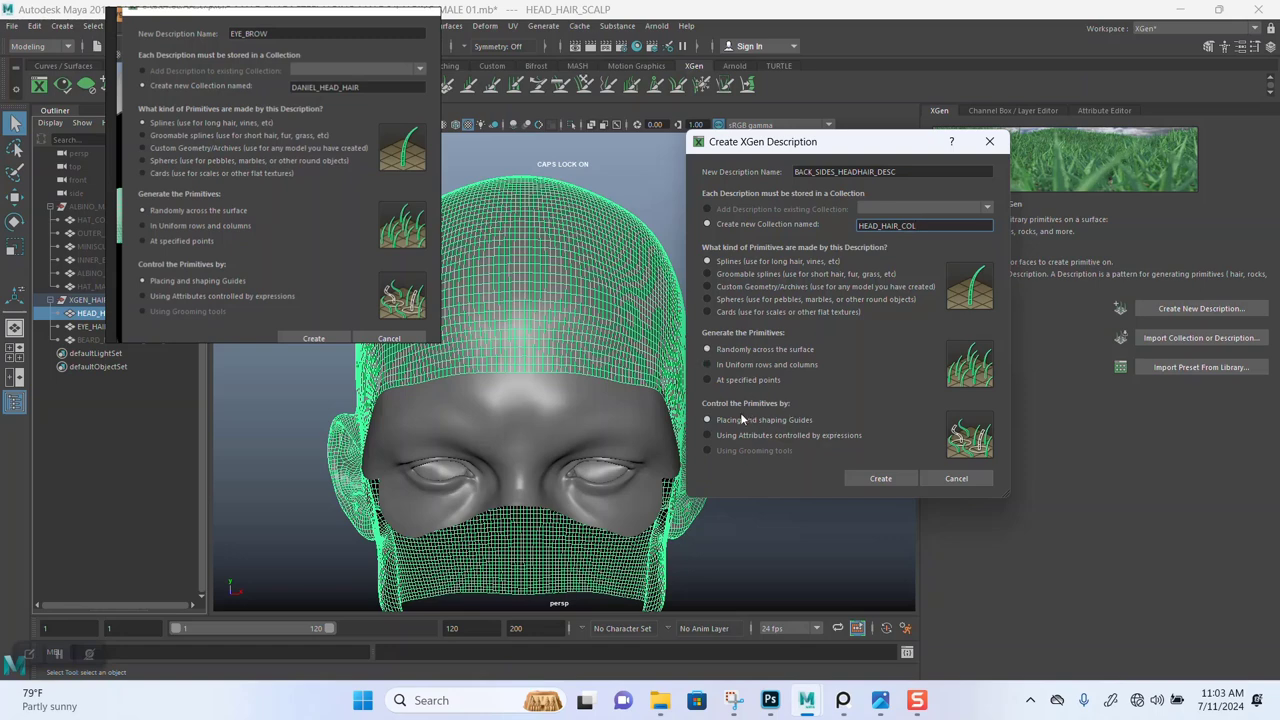
pyautogui.click(878, 479)
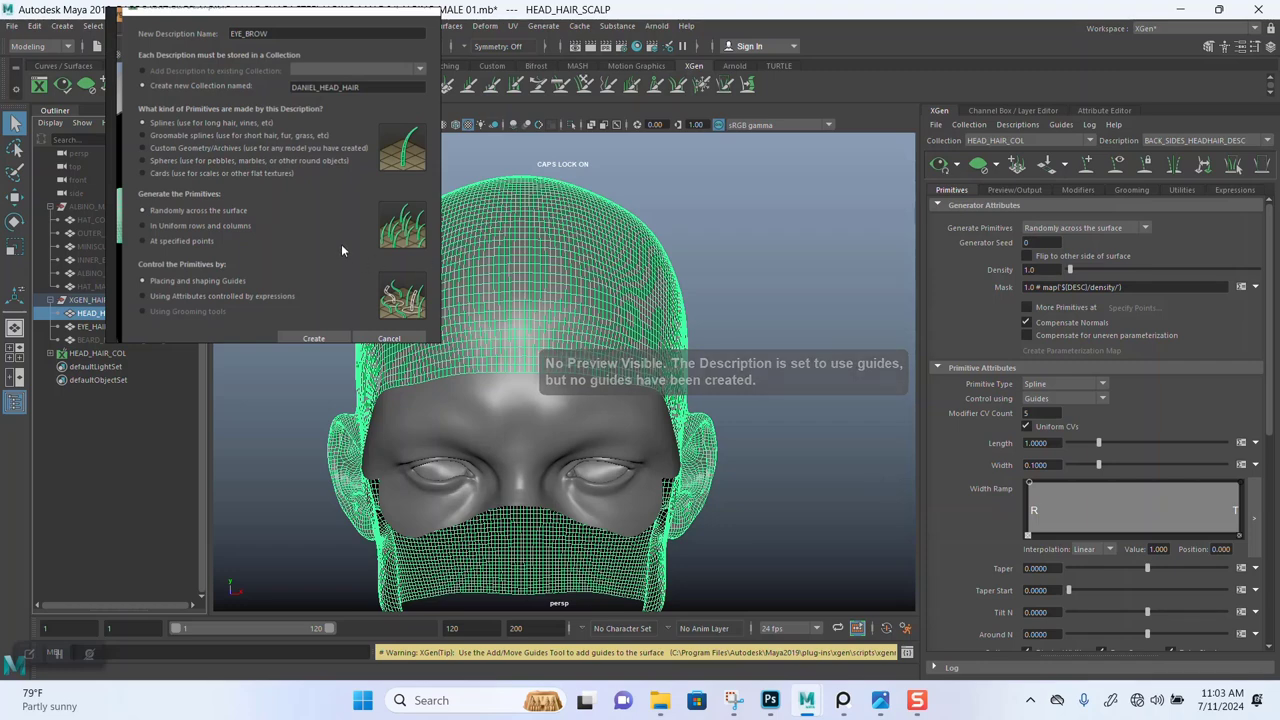
# Move the settings reference clear of the head model and select the EYE_HAIR_SCALP mesh.
pyautogui.click(750, 274)
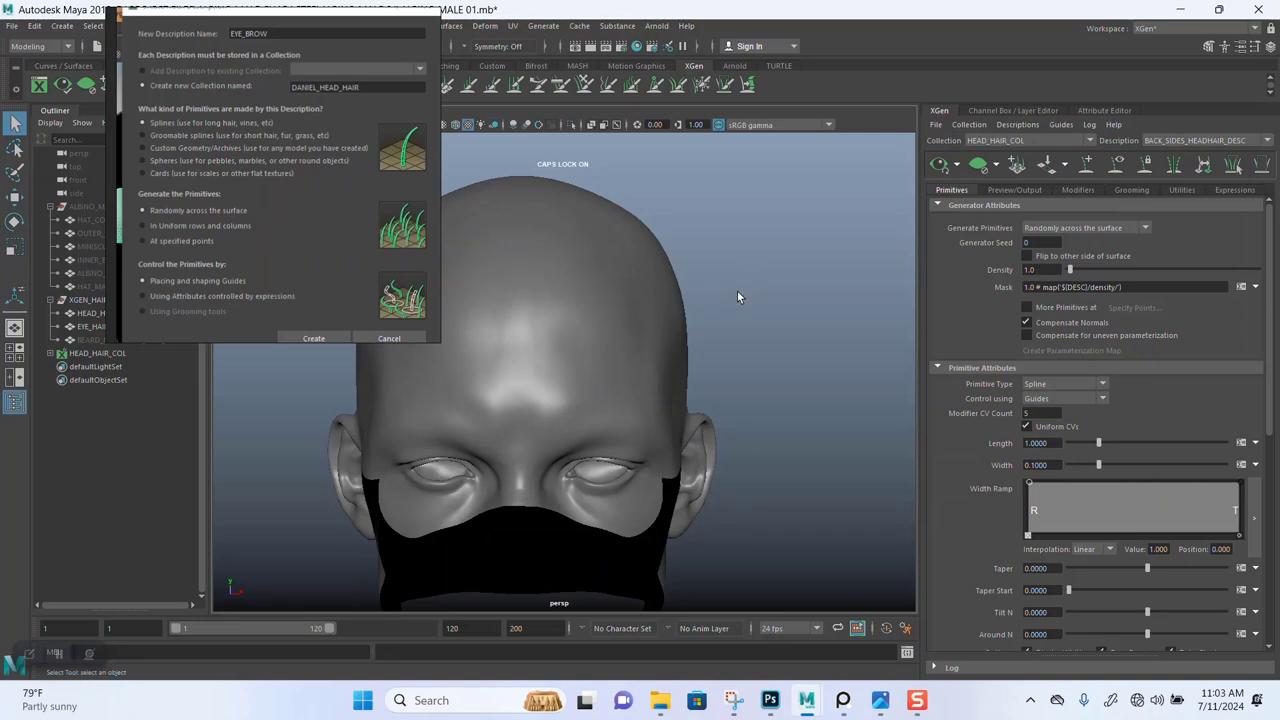
pyautogui.moveTo(257, 214); pyautogui.dragTo(882, 54)
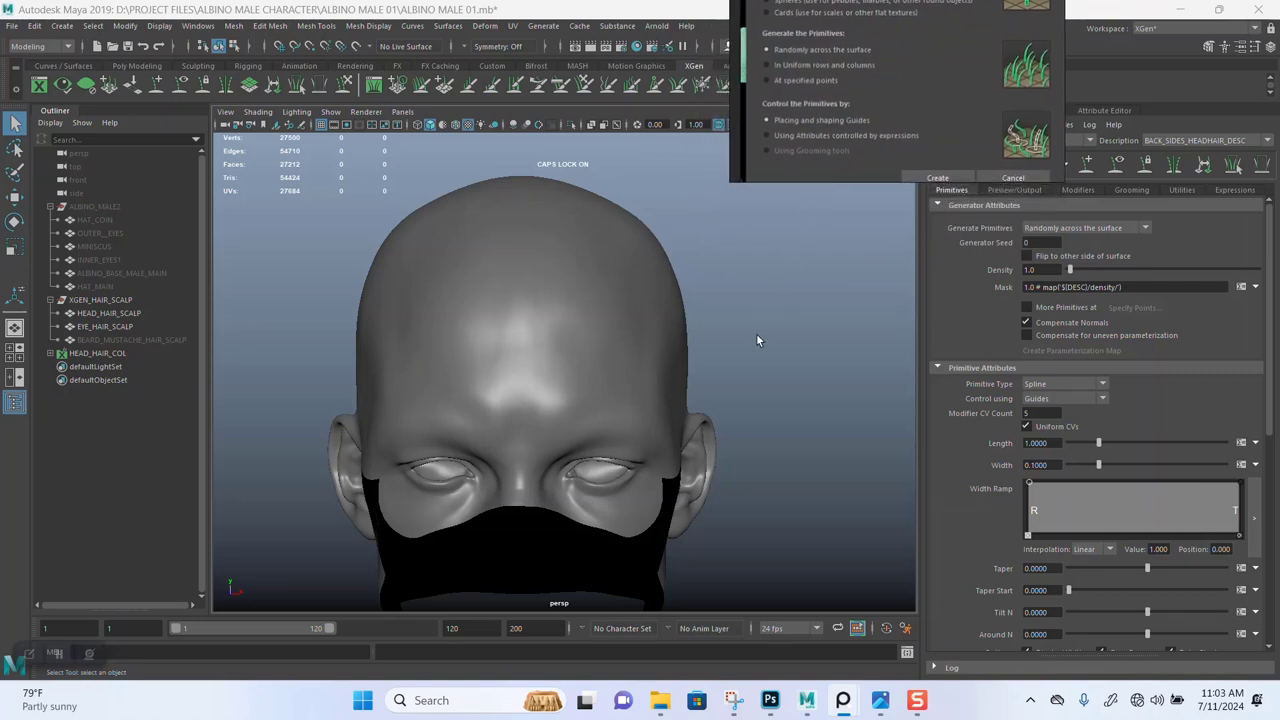
pyautogui.click(519, 427)
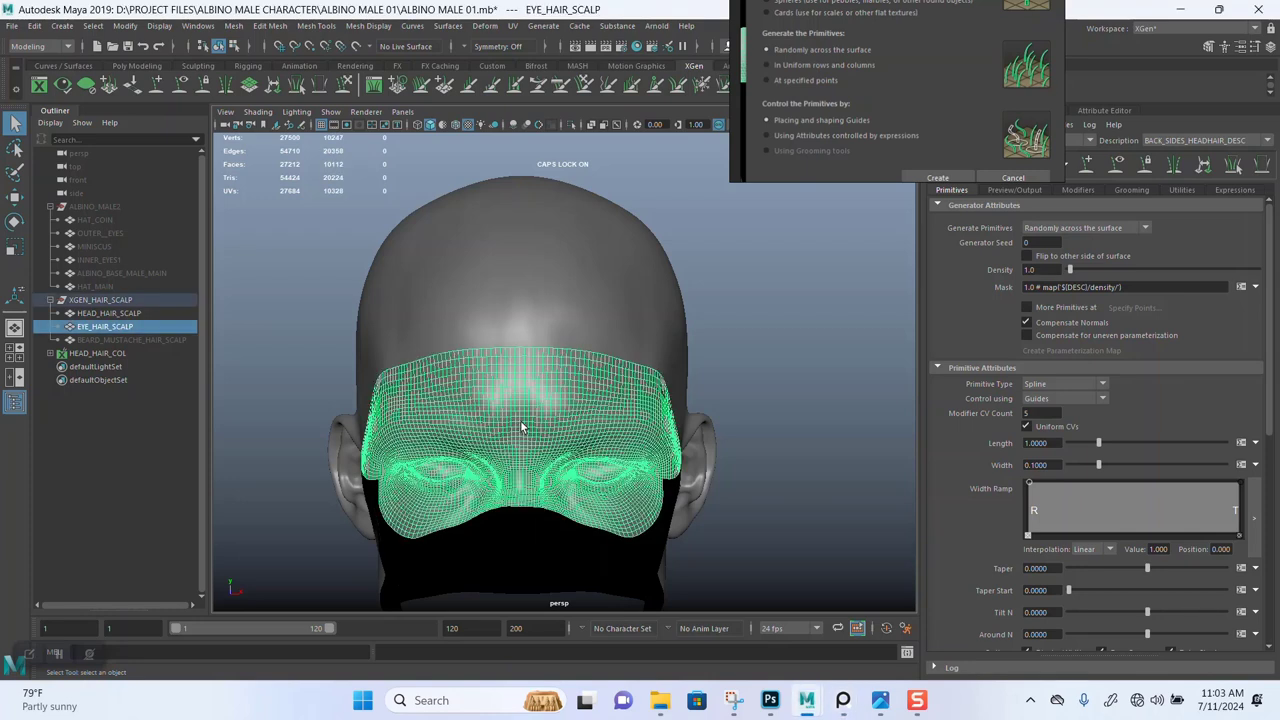
# With the EYE_HAIR_SCALP mesh selected, move the settings reference clear of the workspace list and switch to the UV Editing workspace.
pyautogui.click(529, 319)
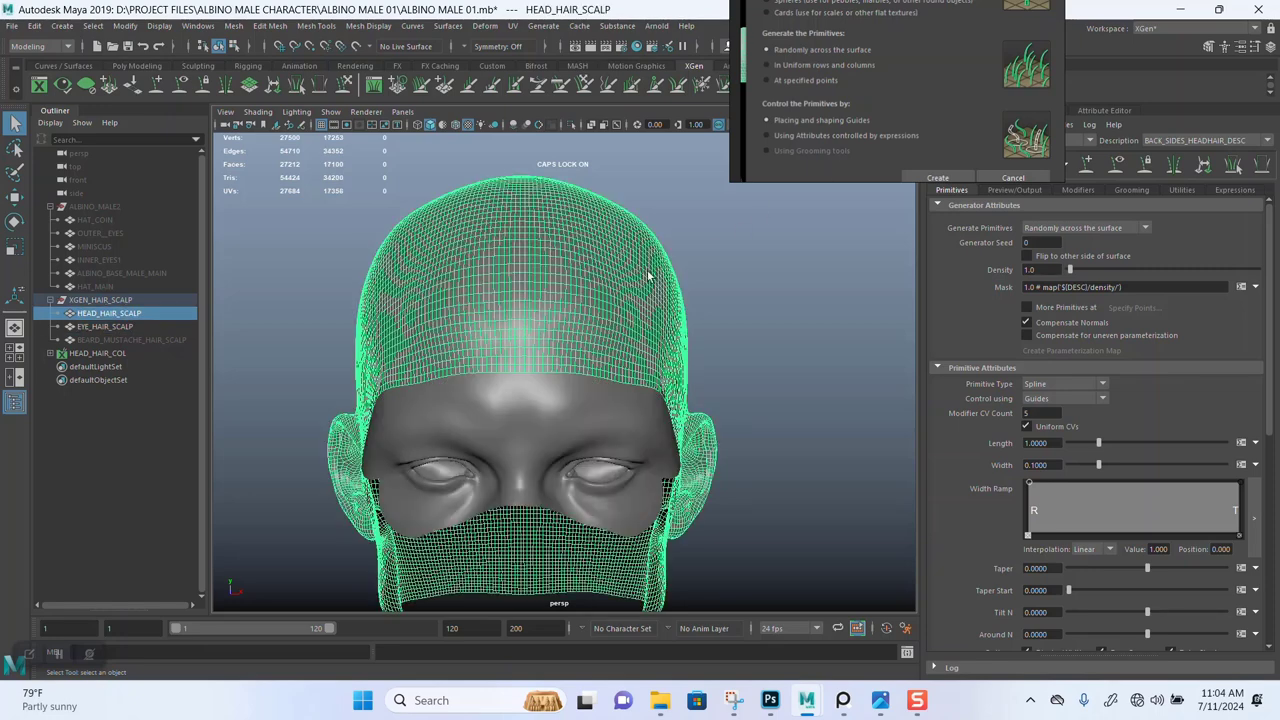
pyautogui.click(534, 415)
pyautogui.moveTo(848, 91); pyautogui.dragTo(438, 98)
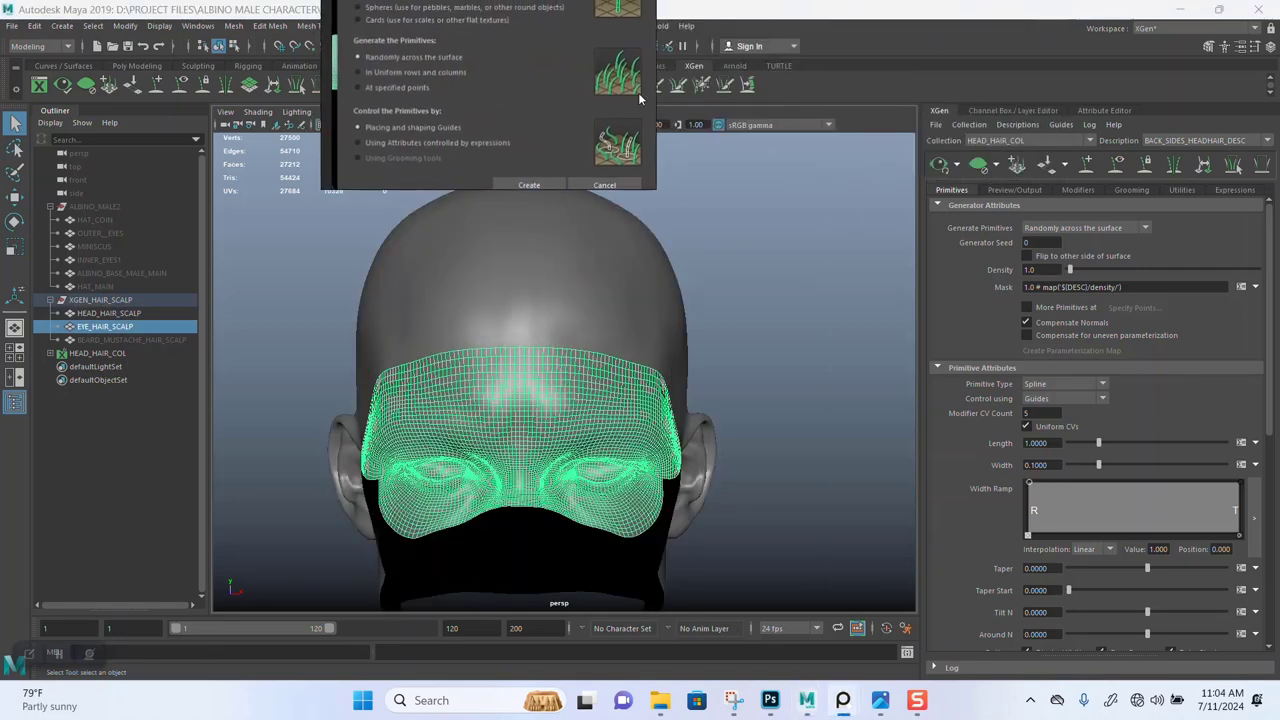
pyautogui.click(1182, 30)
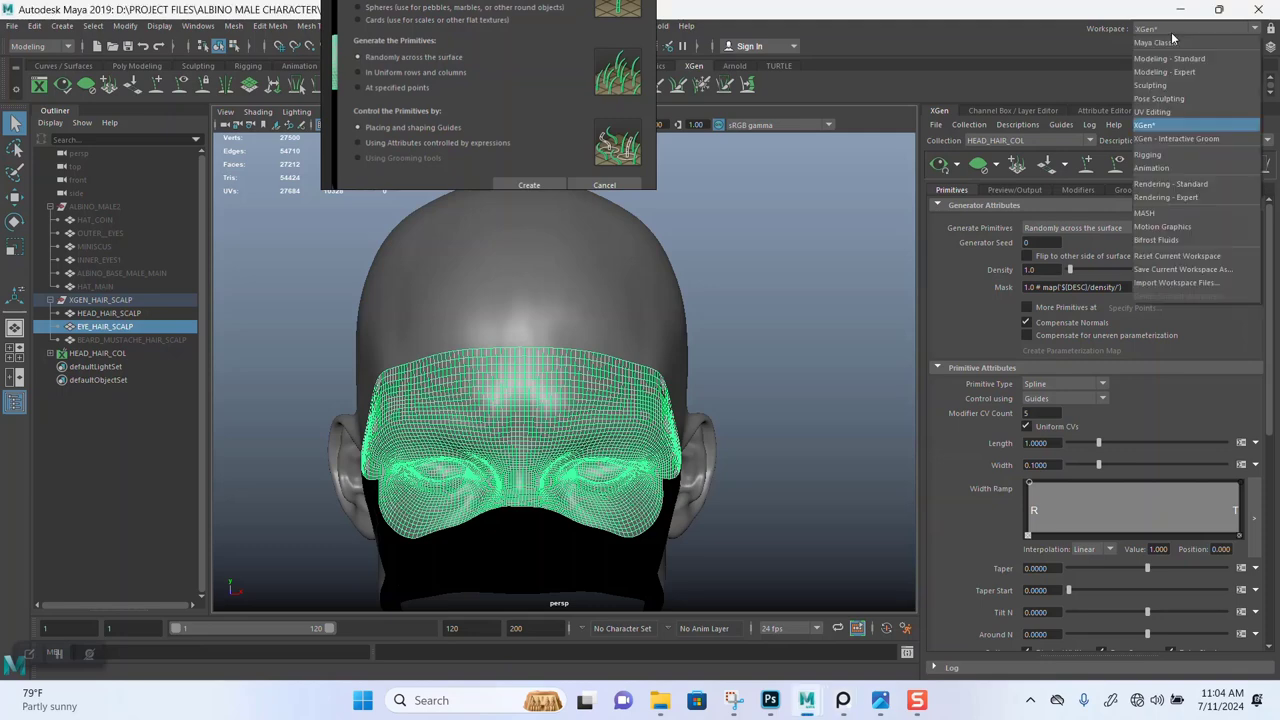
pyautogui.click(1150, 112)
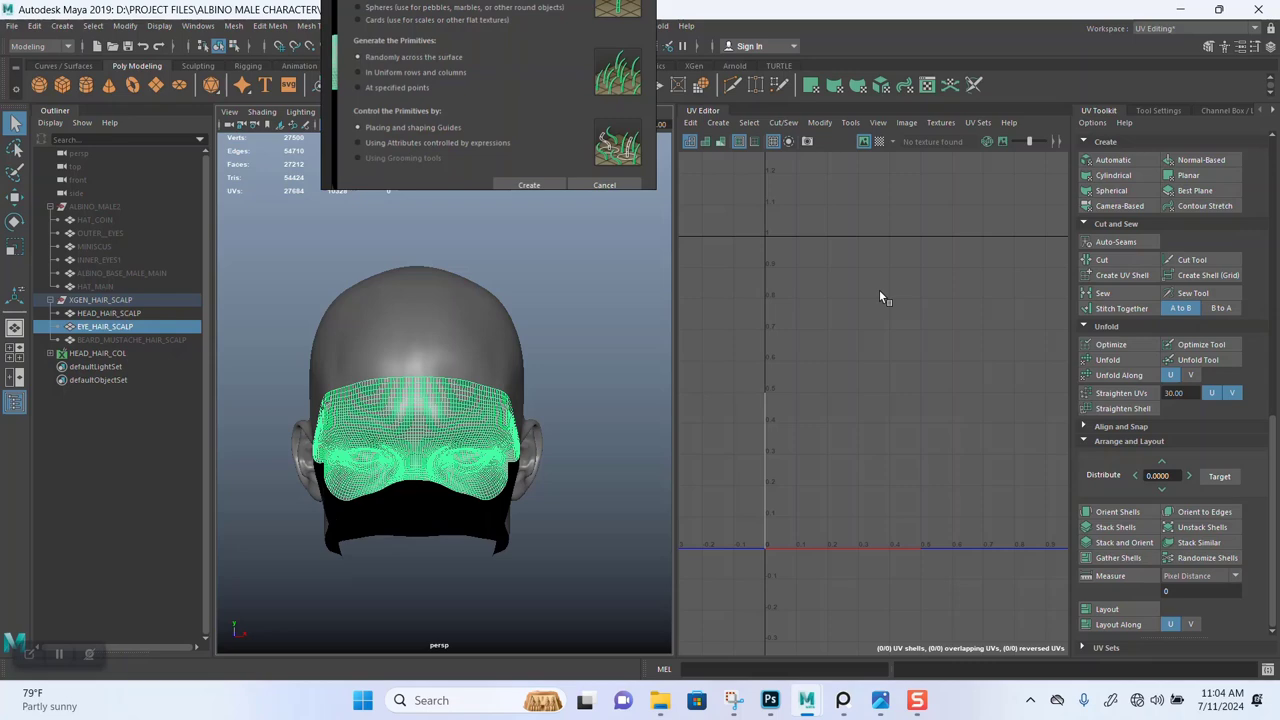
# Compare the UV shells of the HEAD_HAIR_SCALP mesh with those of the EYE_HAIR_SCALP mesh.
pyautogui.moveTo(879, 291); pyautogui.dragTo(846, 274, button='right')
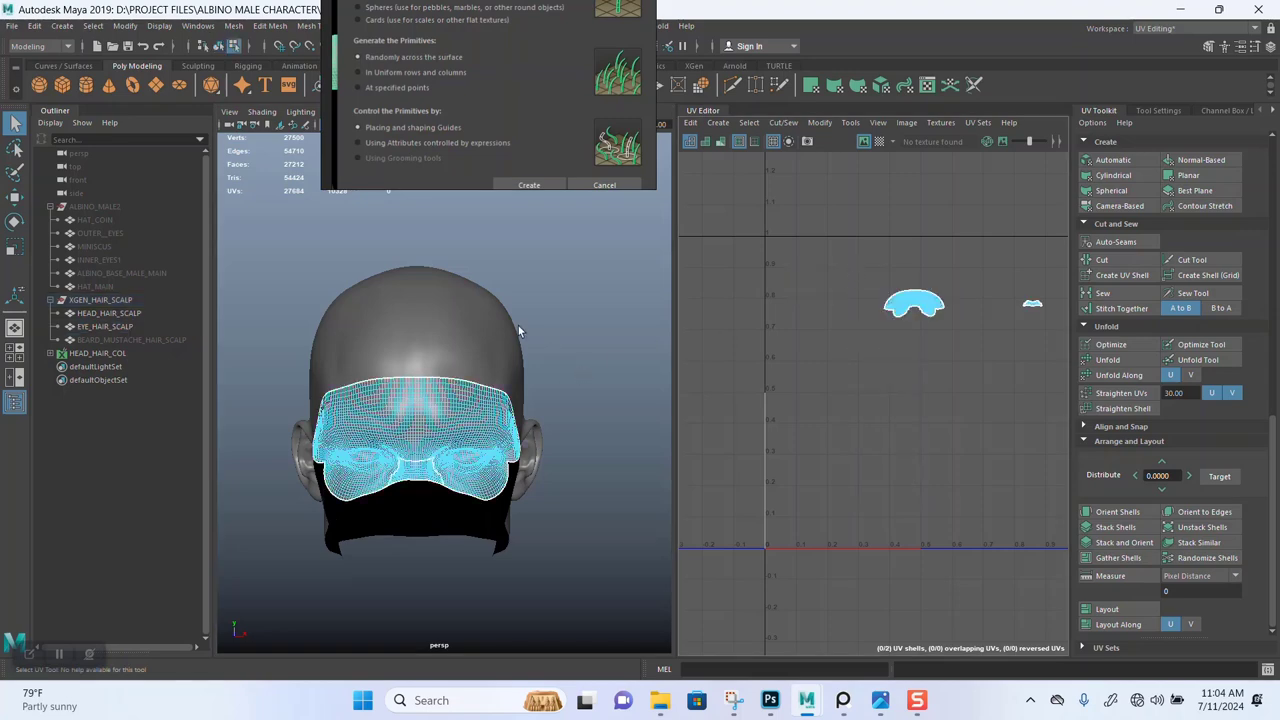
pyautogui.click(464, 352)
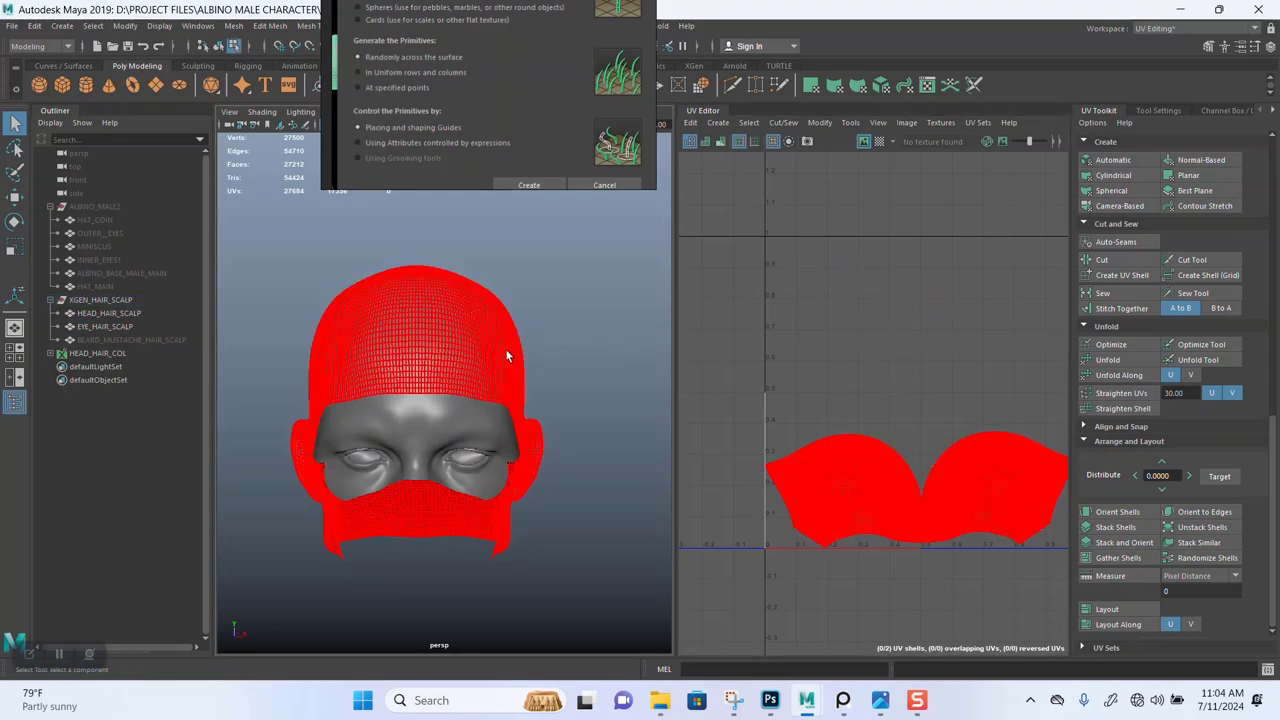
pyautogui.scroll(2, 507, 355)
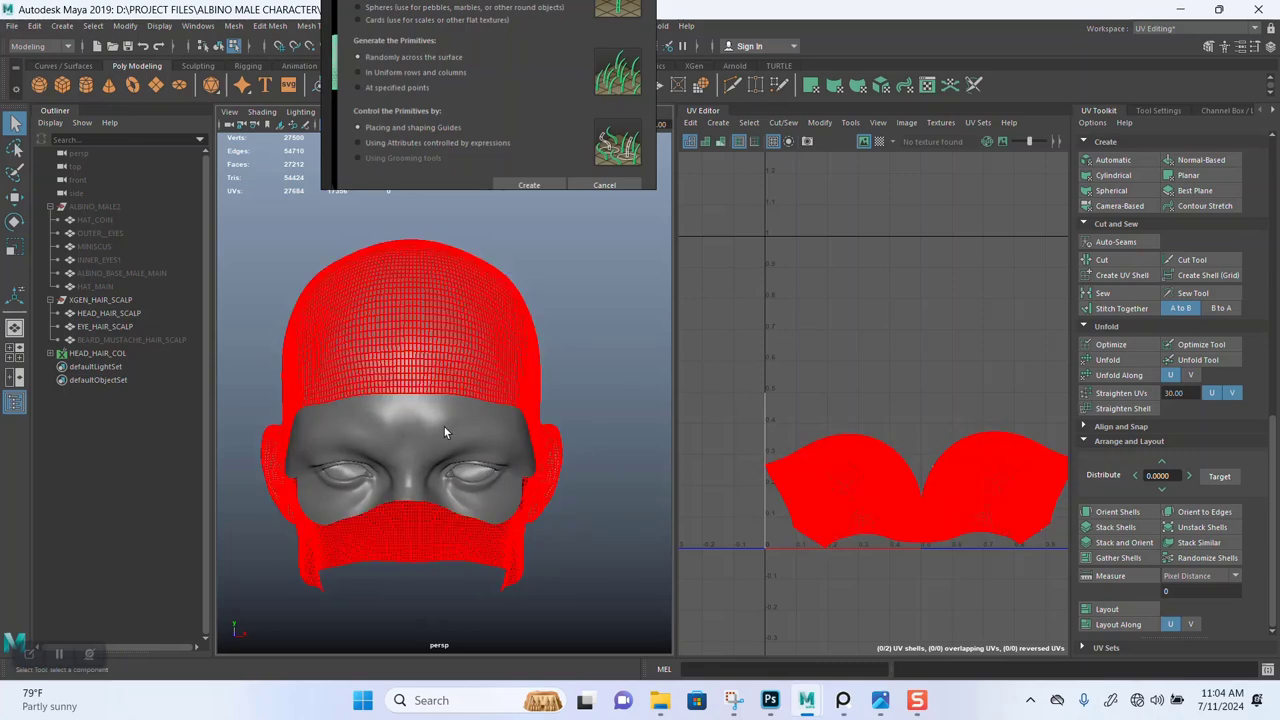
pyautogui.moveTo(444, 427); pyautogui.dragTo(535, 316, button='right')
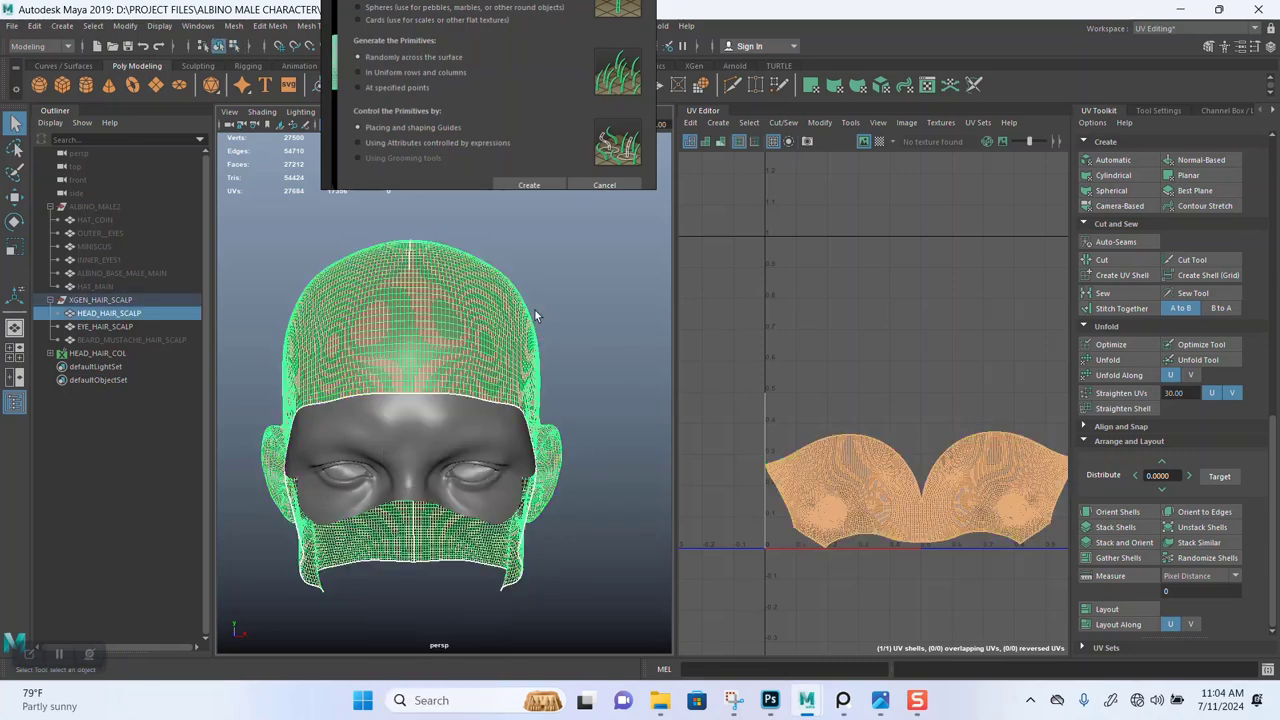
pyautogui.click(402, 462)
pyautogui.scroll(-2, 845, 273)
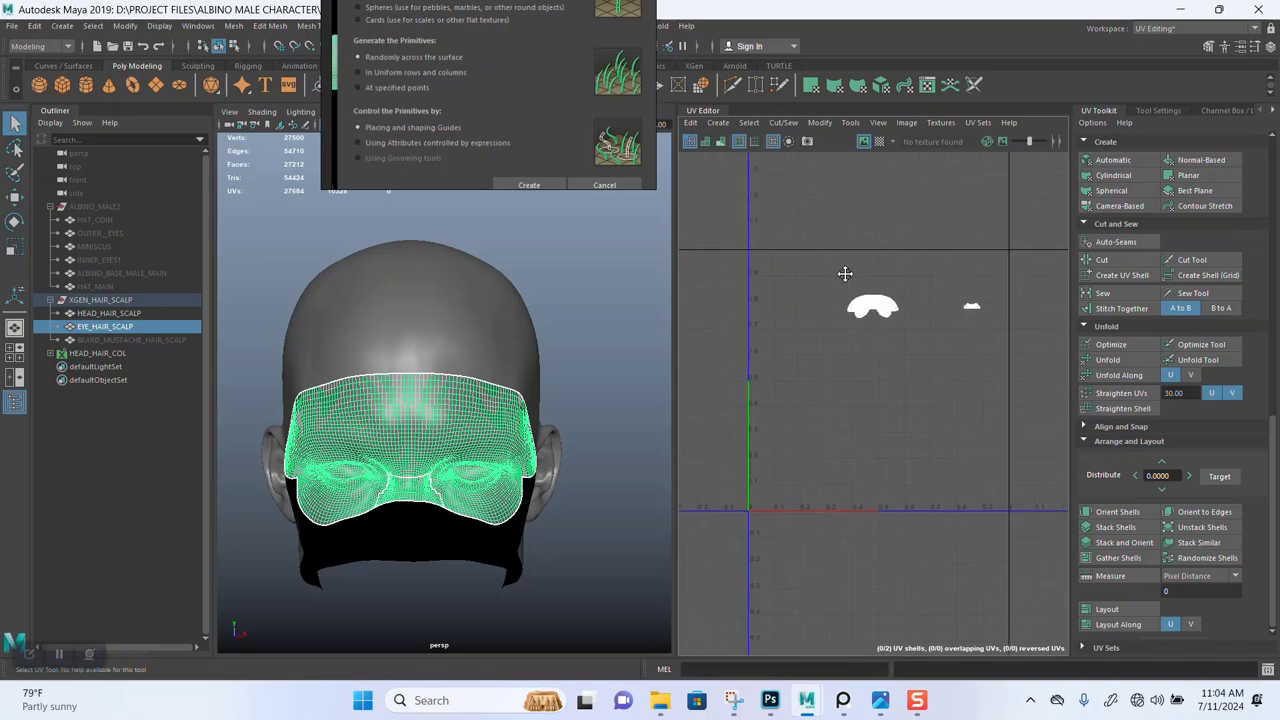
# Select both UV shells of EYE_HAIR_SCALP and examine the large brow shell and the small separate shell up close.
pyautogui.moveTo(877, 252); pyautogui.dragTo(800, 240, button='right')
pyautogui.moveTo(791, 235); pyautogui.dragTo(1003, 390)
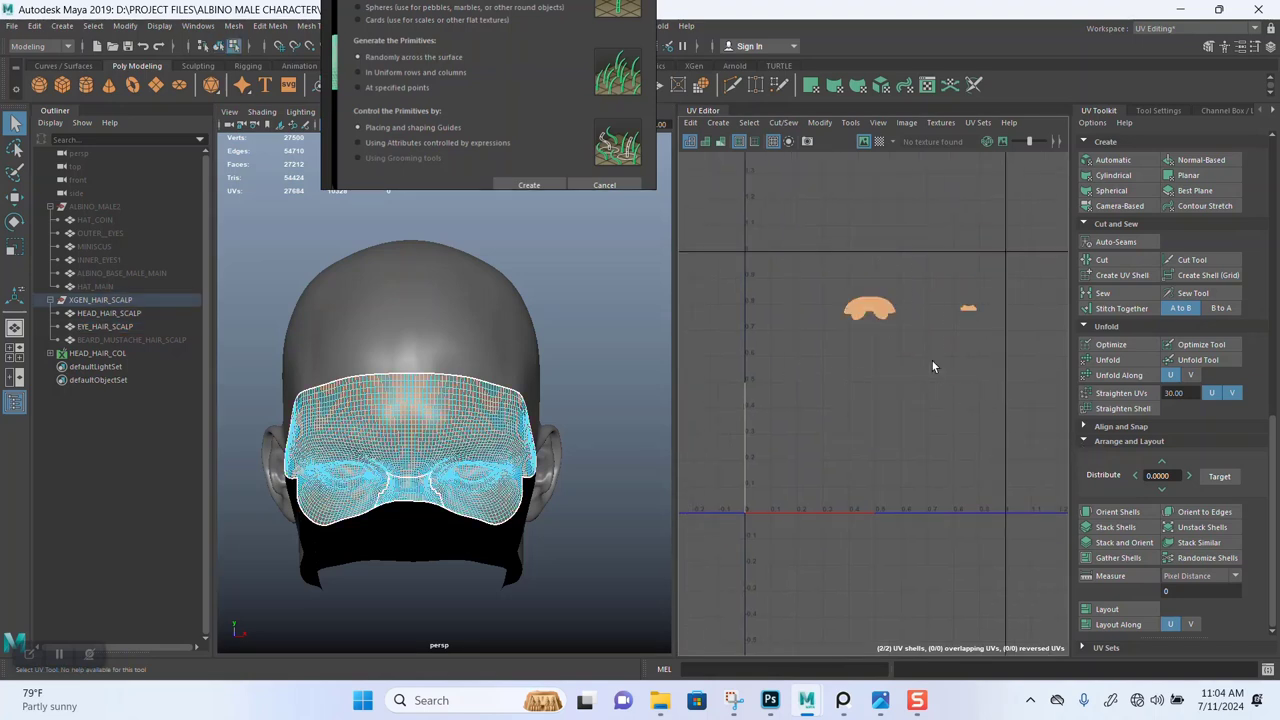
pyautogui.keyDown('alt'); pyautogui.moveTo(933, 366); pyautogui.dragTo(934, 466, button='right'); pyautogui.keyUp('alt')
pyautogui.keyDown('alt'); pyautogui.moveTo(915, 333); pyautogui.dragTo(875, 432, button='middle'); pyautogui.keyUp('alt')
pyautogui.keyDown('alt'); pyautogui.moveTo(875, 432); pyautogui.dragTo(914, 490, button='right'); pyautogui.keyUp('alt')
pyautogui.keyDown('alt'); pyautogui.moveTo(872, 384); pyautogui.dragTo(934, 351, button='middle'); pyautogui.keyUp('alt')
pyautogui.keyDown('alt'); pyautogui.moveTo(890, 340); pyautogui.dragTo(871, 454, button='right'); pyautogui.keyUp('alt')
pyautogui.keyDown('alt'); pyautogui.moveTo(843, 374); pyautogui.dragTo(887, 418, button='middle'); pyautogui.keyUp('alt')
pyautogui.keyDown('alt'); pyautogui.moveTo(920, 370); pyautogui.dragTo(755, 370, button='middle'); pyautogui.keyUp('alt')
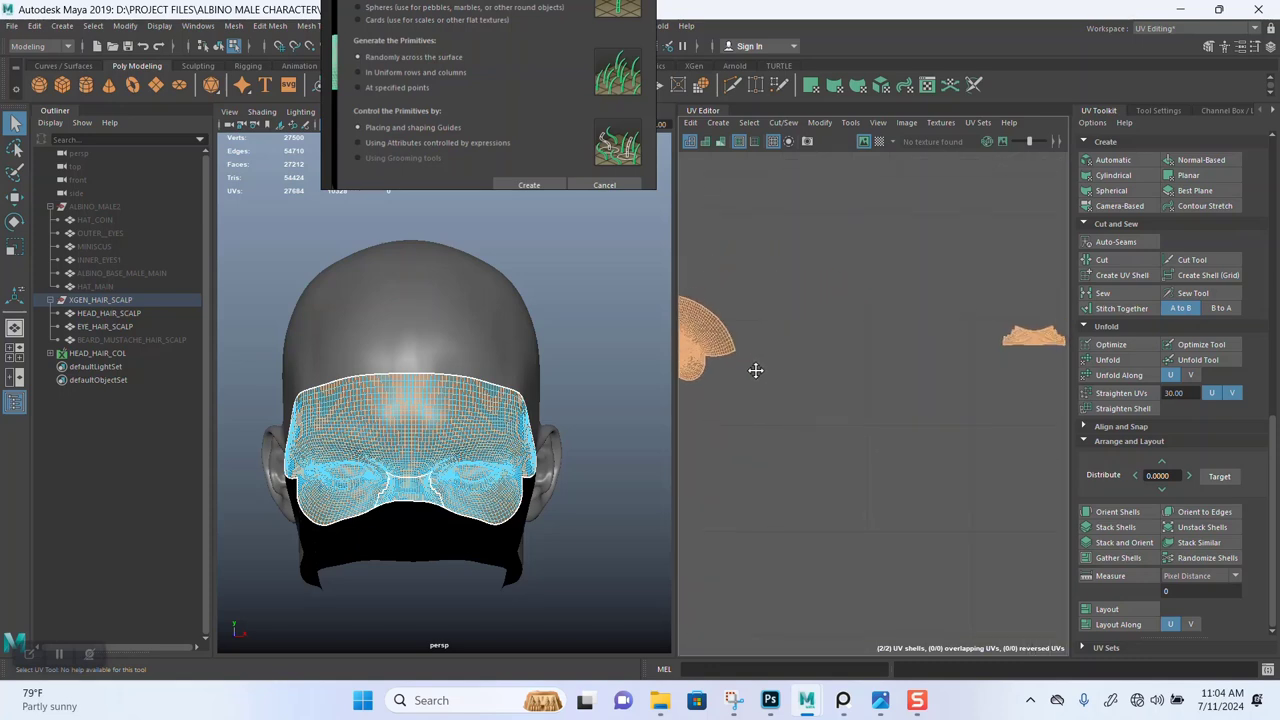
pyautogui.keyDown('alt'); pyautogui.moveTo(861, 357); pyautogui.dragTo(800, 357, button='middle'); pyautogui.keyUp('alt')
pyautogui.keyDown('alt'); pyautogui.moveTo(894, 371); pyautogui.dragTo(780, 365, button='middle'); pyautogui.keyUp('alt')
pyautogui.keyDown('alt'); pyautogui.moveTo(866, 350); pyautogui.dragTo(880, 460, button='right'); pyautogui.keyUp('alt')
# Select the stepped border edges at one end of the small EYE_HAIR_SCALP shell, from its lower corner to its upper corner.
pyautogui.click(843, 272)
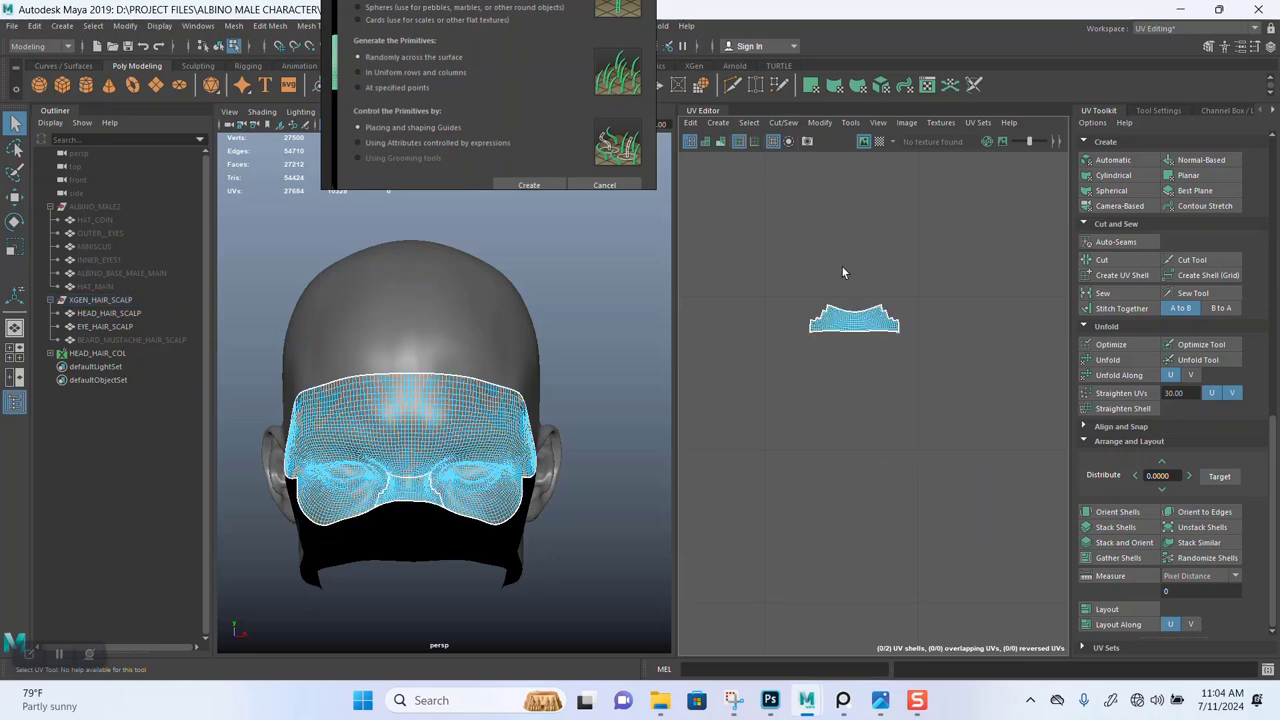
pyautogui.keyDown('alt'); pyautogui.moveTo(830, 260); pyautogui.dragTo(806, 340, button='right'); pyautogui.keyUp('alt')
pyautogui.keyDown('alt'); pyautogui.moveTo(814, 287); pyautogui.dragTo(884, 252, button='middle'); pyautogui.keyUp('alt')
pyautogui.keyDown('alt'); pyautogui.moveTo(883, 250); pyautogui.dragTo(914, 363, button='right'); pyautogui.keyUp('alt')
pyautogui.moveTo(925, 318); pyautogui.dragTo(920, 284, button='right')
pyautogui.click(913, 334)
pyautogui.keyDown('alt'); pyautogui.moveTo(885, 350); pyautogui.dragTo(905, 485, button='right'); pyautogui.keyUp('alt')
pyautogui.keyDown('alt'); pyautogui.moveTo(852, 432); pyautogui.dragTo(846, 404, button='middle'); pyautogui.keyUp('alt')
pyautogui.keyDown('alt'); pyautogui.moveTo(840, 408); pyautogui.dragTo(858, 486, button='right'); pyautogui.keyUp('alt')
pyautogui.keyDown('alt'); pyautogui.moveTo(866, 365); pyautogui.dragTo(836, 436, button='right'); pyautogui.keyUp('alt')
pyautogui.click(826, 403)
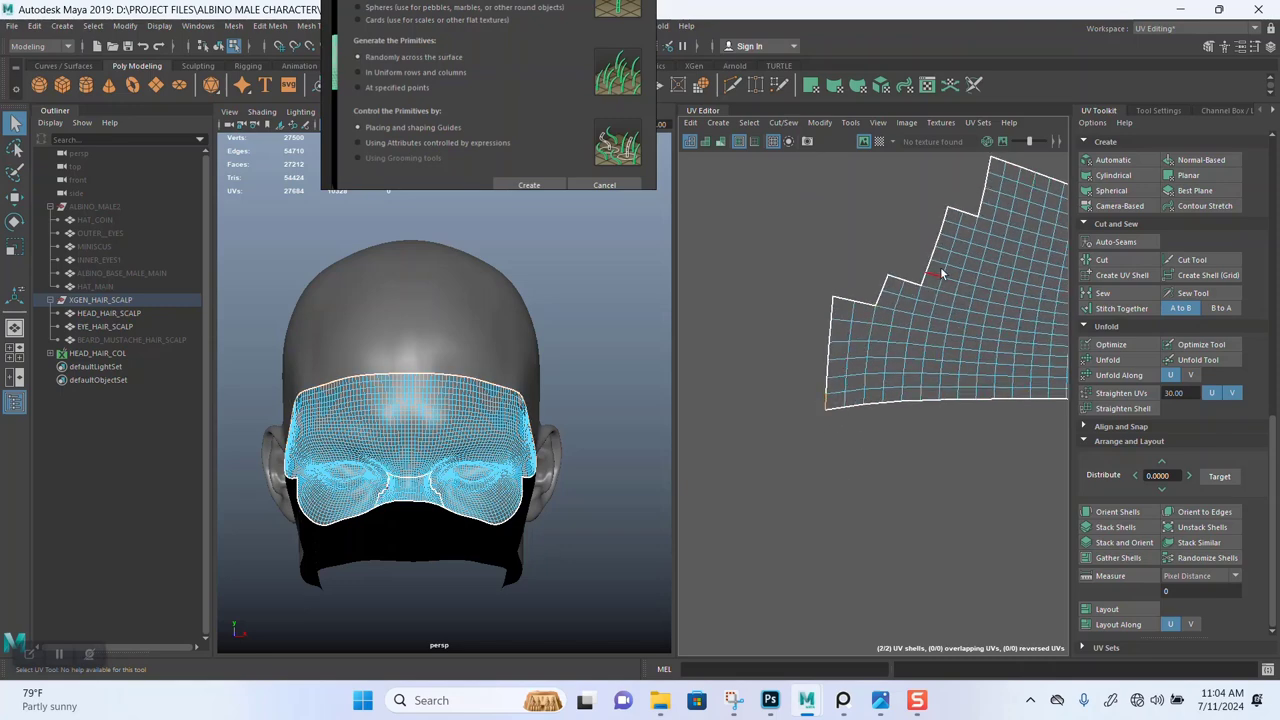
pyautogui.keyDown('shift'); pyautogui.doubleClick(988, 167); pyautogui.keyUp('shift')
# Extend the edge selection along the small shell's curved upper border and opposite stepped end, and stitch it to the large shell.
pyautogui.keyDown('alt'); pyautogui.moveTo(1009, 218); pyautogui.dragTo(773, 328, button='middle'); pyautogui.keyUp('alt')
pyautogui.keyDown('alt'); pyautogui.moveTo(866, 351); pyautogui.dragTo(886, 317, button='right'); pyautogui.keyUp('alt')
pyautogui.keyDown('alt'); pyautogui.moveTo(886, 317); pyautogui.dragTo(832, 308, button='middle'); pyautogui.keyUp('alt')
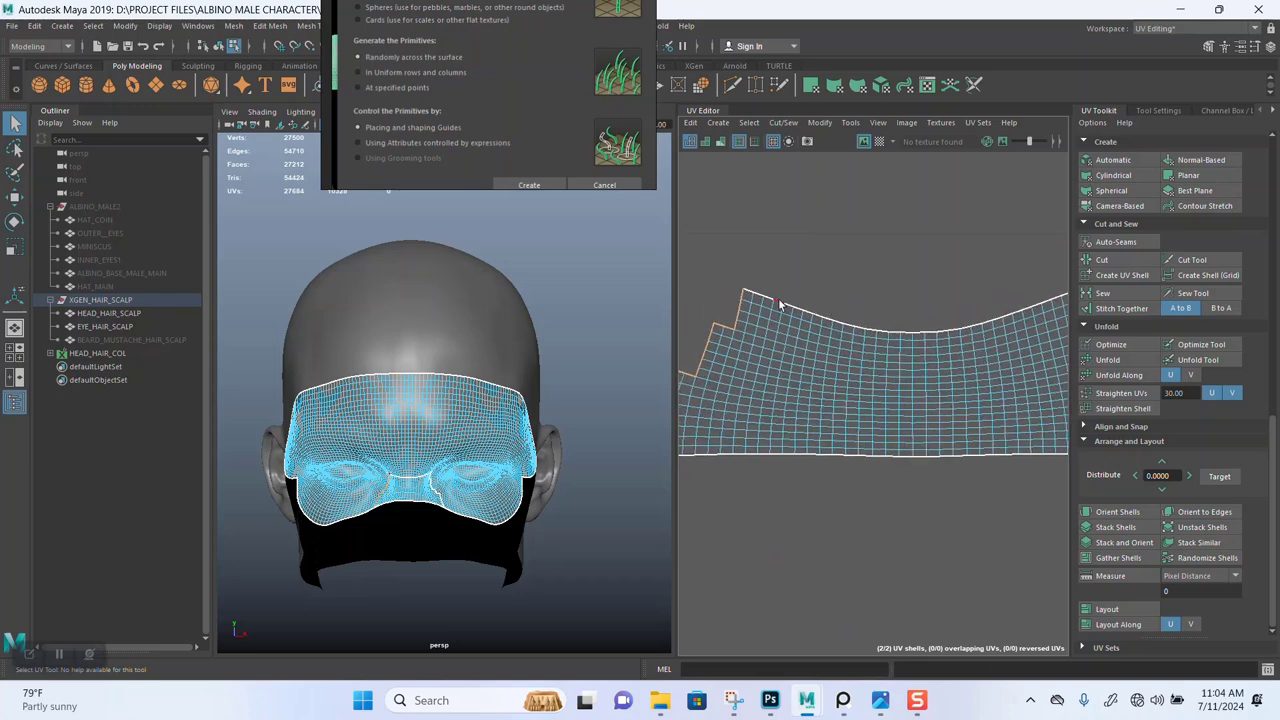
pyautogui.keyDown('alt'); pyautogui.moveTo(965, 355); pyautogui.dragTo(788, 306, button='middle'); pyautogui.keyUp('alt')
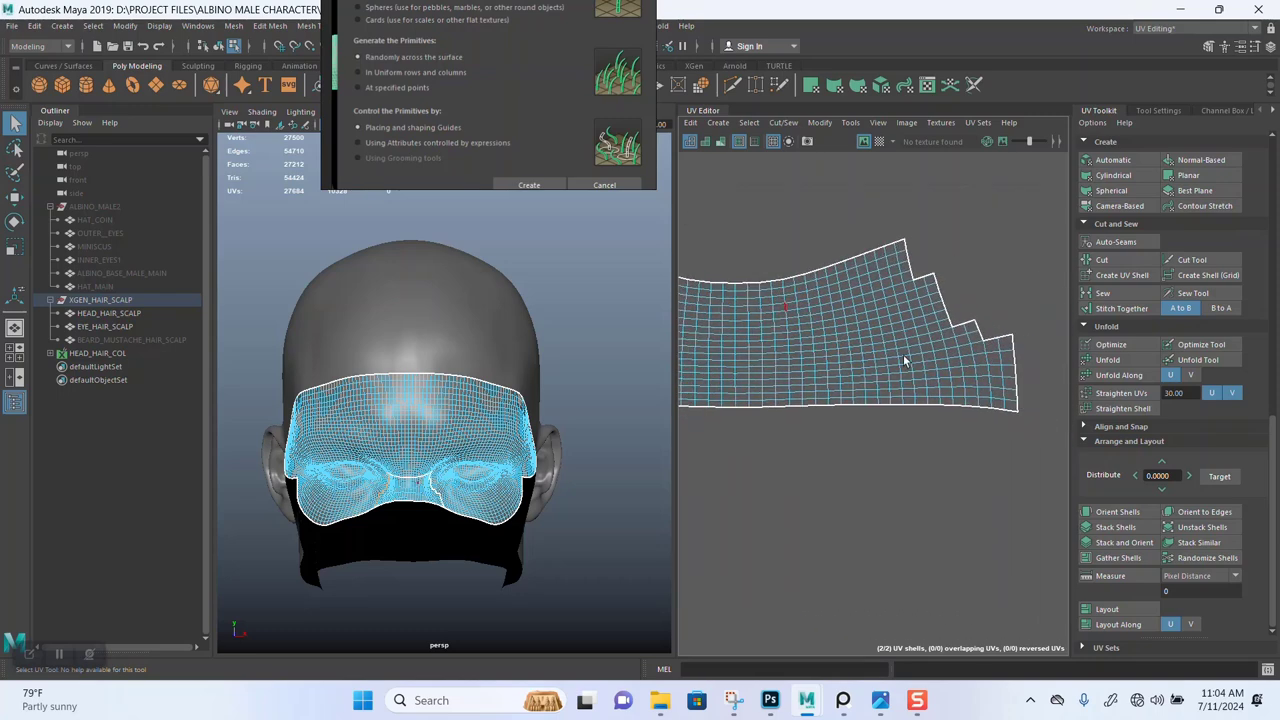
pyautogui.doubleClick(1018, 408)
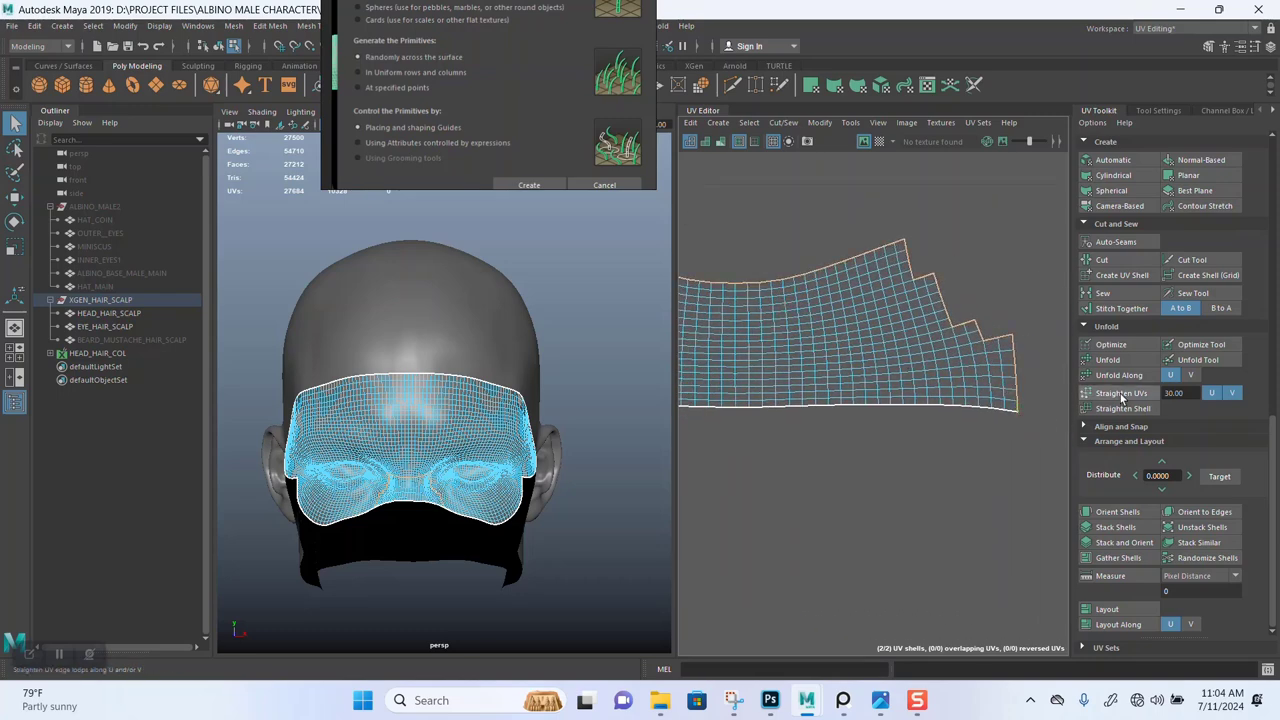
pyautogui.click(1120, 312)
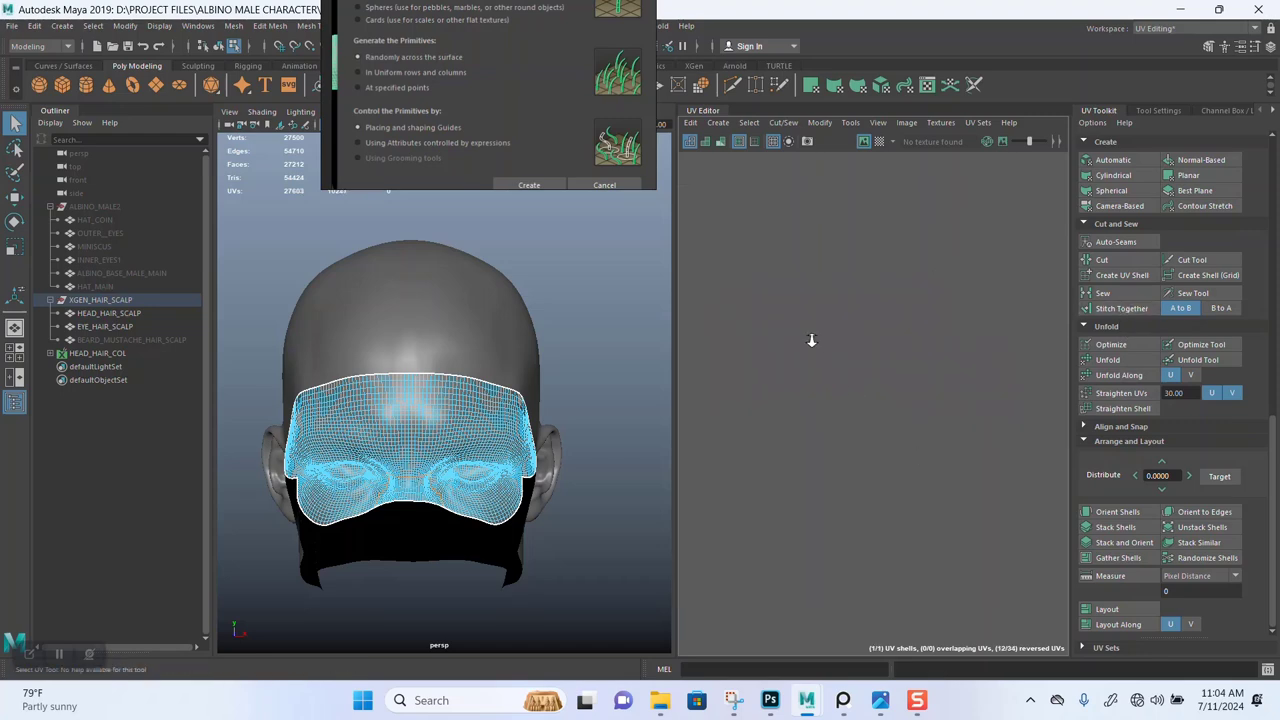
# Select the stitched EYE_HAIR_SCALP UV shell and unfold it.
pyautogui.press('f')
pyautogui.scroll(-3, 863, 421)
pyautogui.moveTo(915, 283); pyautogui.dragTo(854, 268, button='right')
pyautogui.click(854, 273)
pyautogui.click(1130, 374)
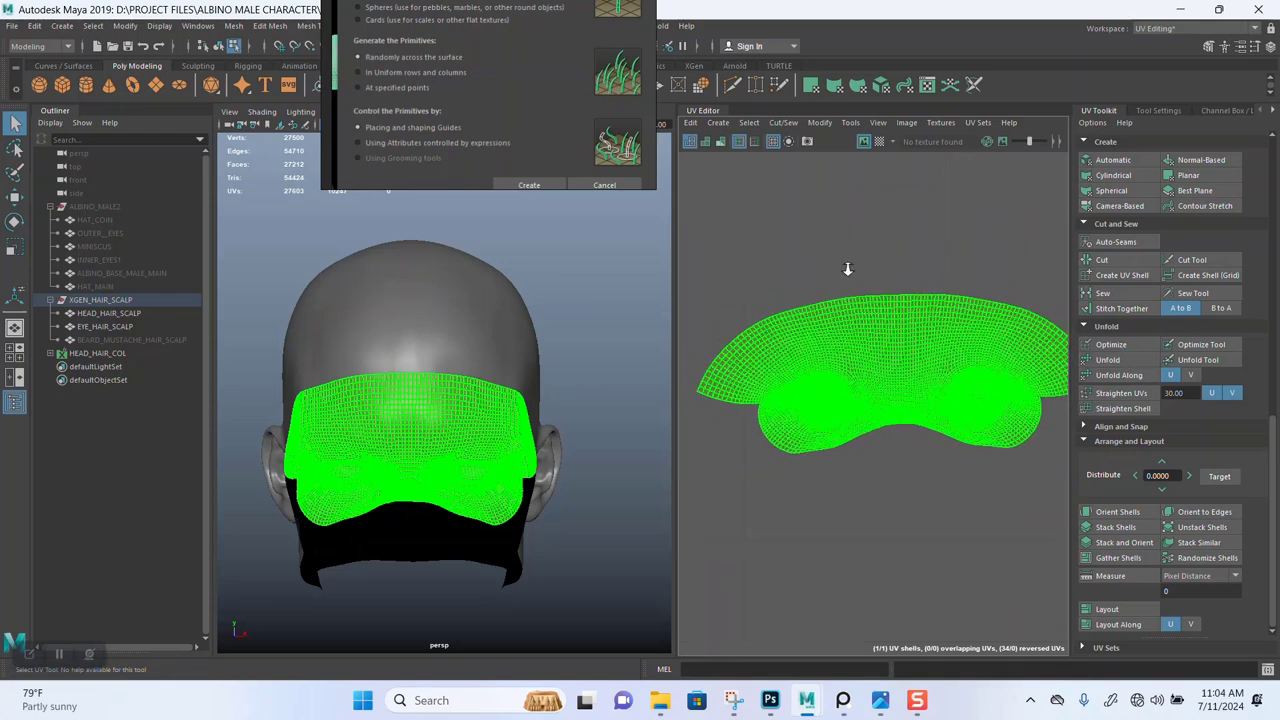
# Orient the EYE_HAIR_SCALP shell straight and lay it out within the UV tile.
pyautogui.click(1115, 513)
pyautogui.click(940, 450)
pyautogui.scroll(-2, 935, 448)
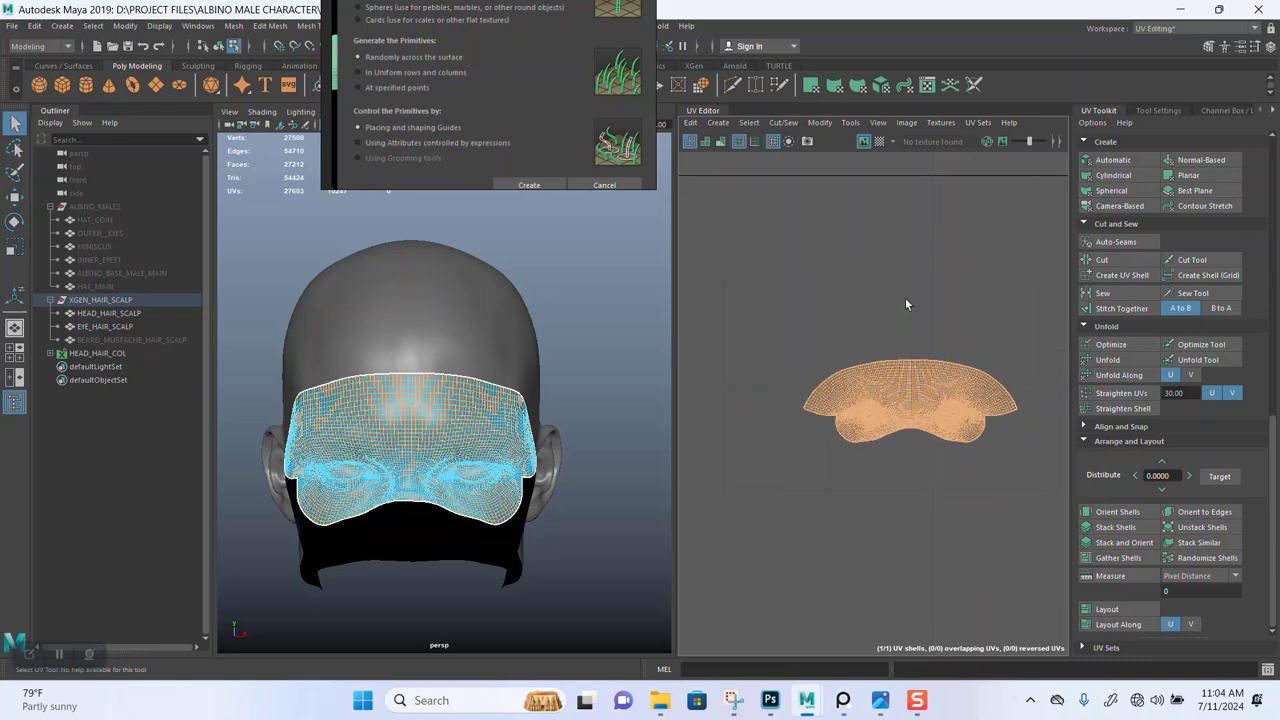
pyautogui.click(1107, 609)
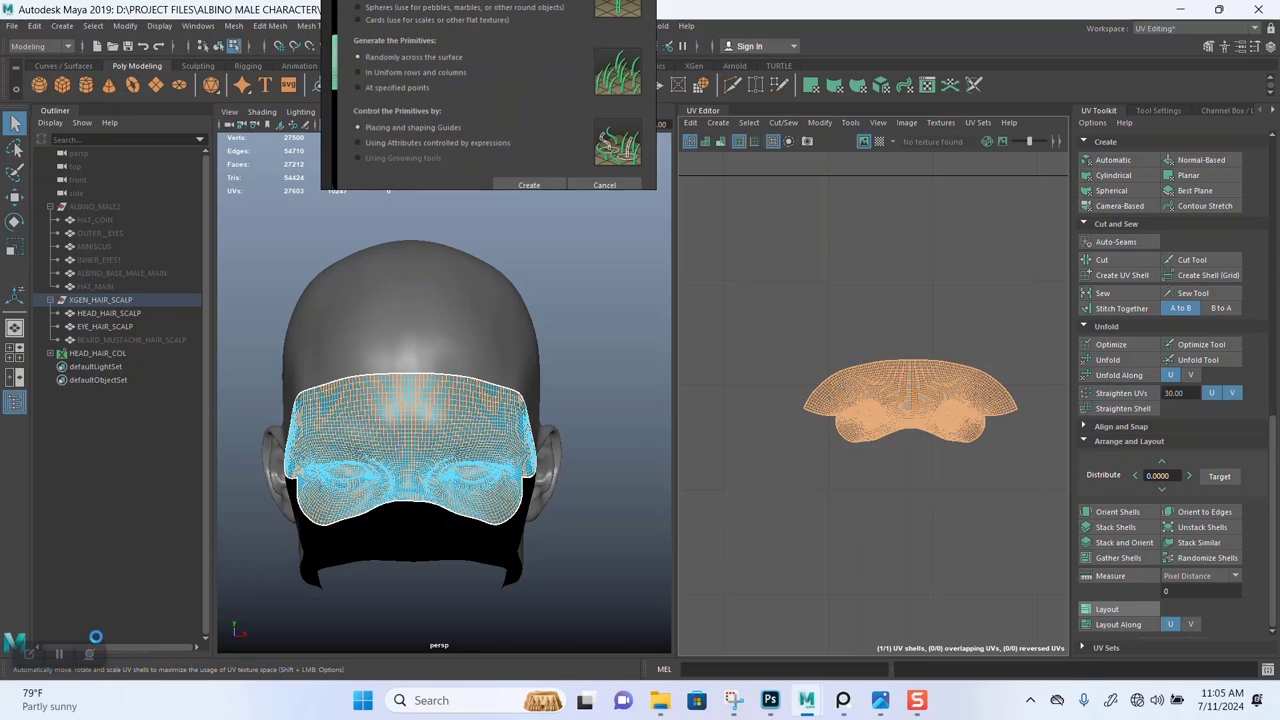
pyautogui.scroll(-6, 873, 385)
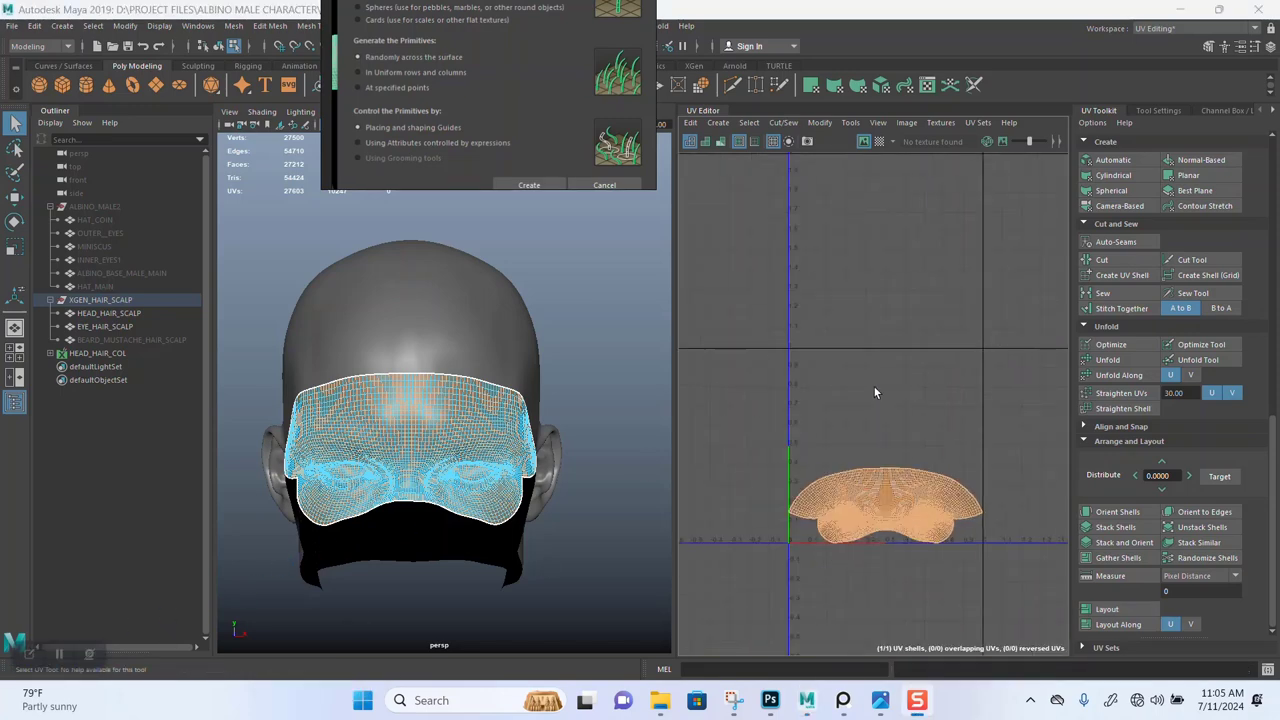
# Return to object selection and unhide the BEARD_MUSTACHE_HAIR_SCALP mesh.
pyautogui.moveTo(521, 246); pyautogui.dragTo(562, 242, button='right')
pyautogui.click(260, 345)
pyautogui.click(118, 340)
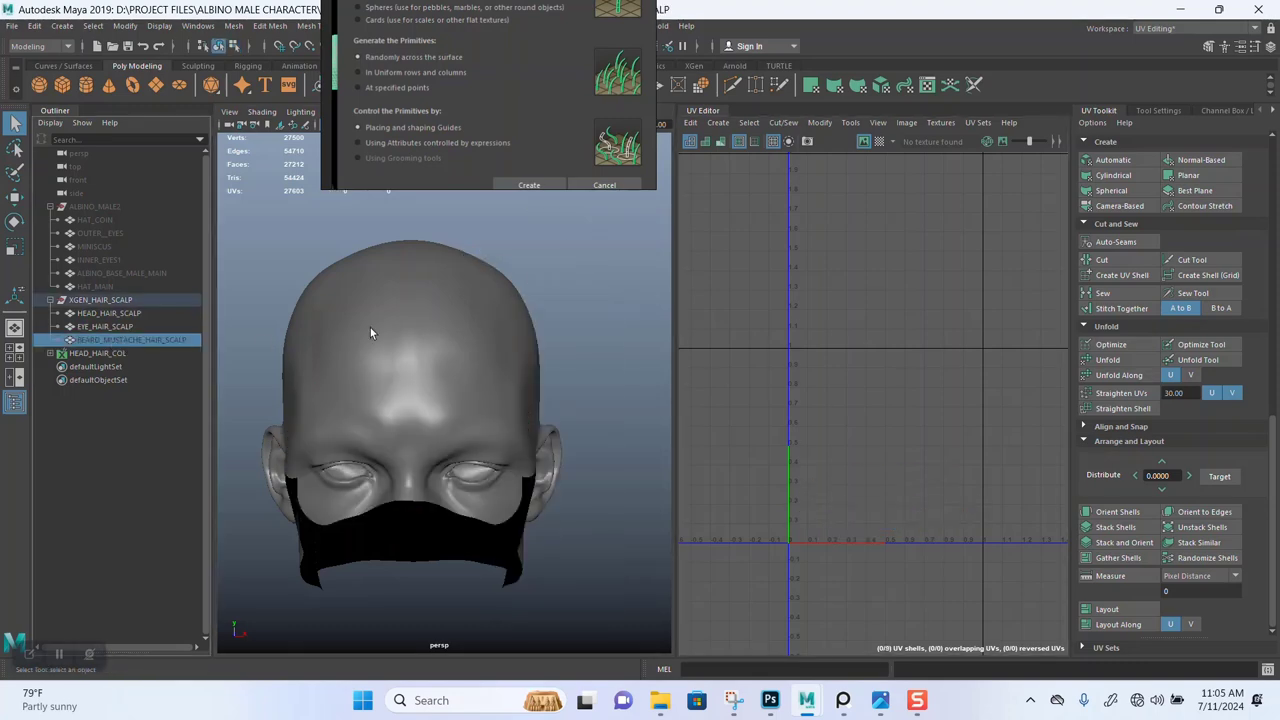
pyautogui.hotkey('shift', 'h')
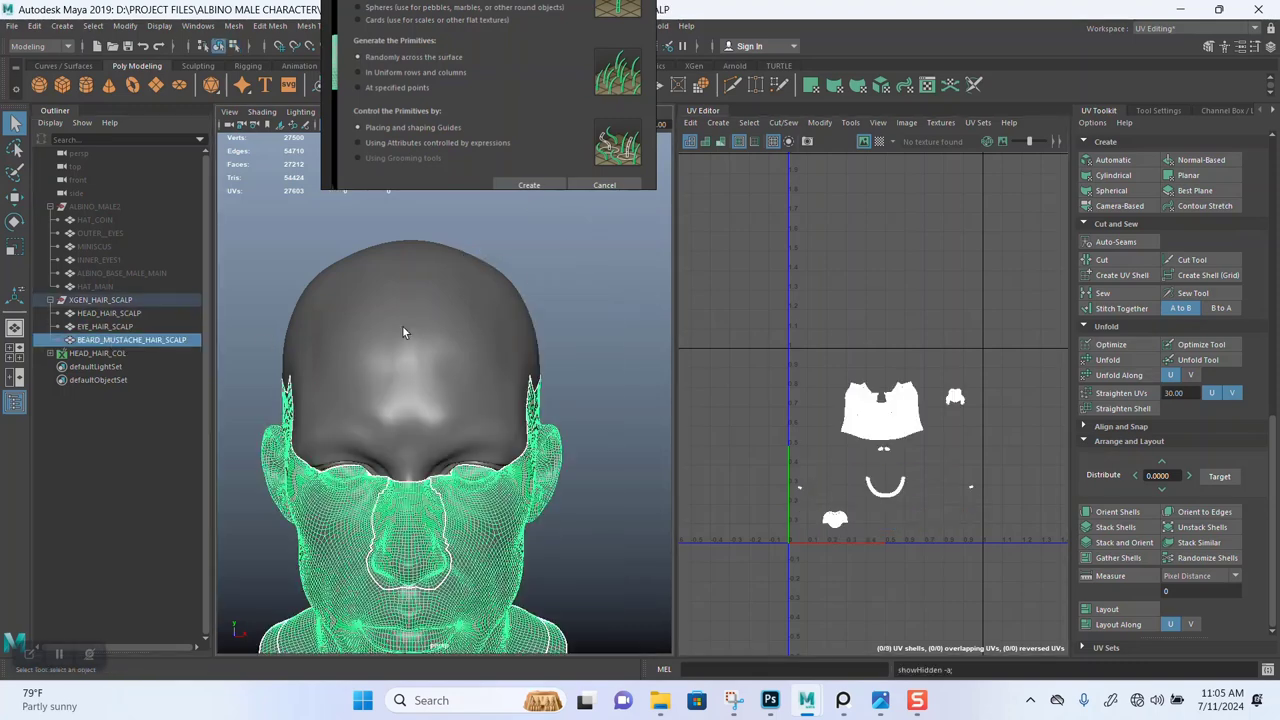
# Select all UV shells of BEARD_MUSTACHE_HAIR_SCALP, unfold them and lay them out within the UV tile.
pyautogui.click(620, 313)
pyautogui.click(478, 513)
pyautogui.scroll(3, 982, 346)
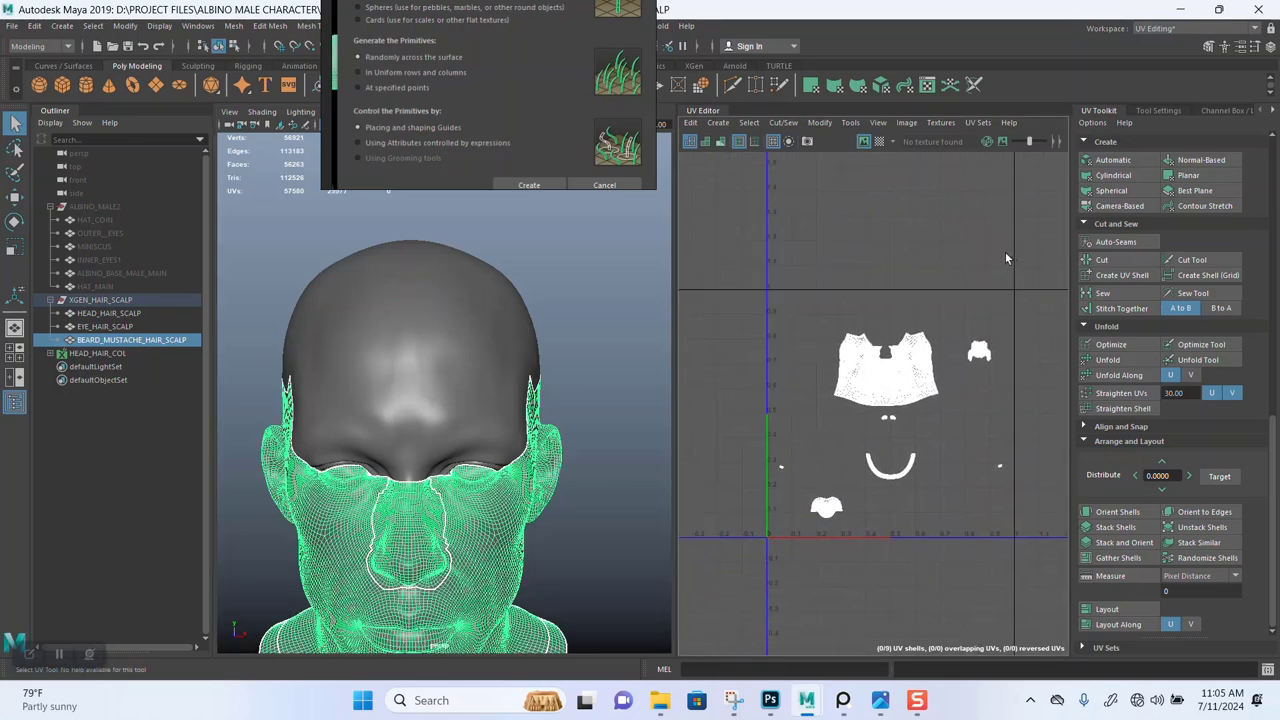
pyautogui.scroll(4, 878, 436)
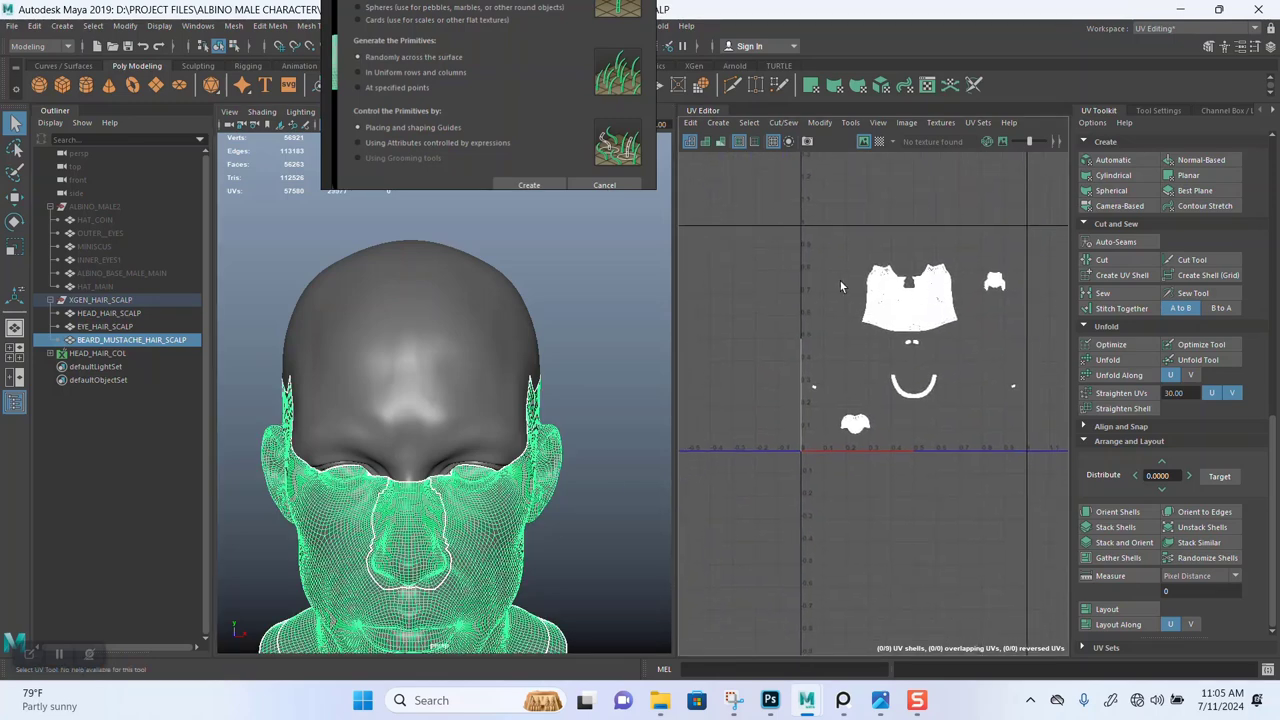
pyautogui.keyDown('alt'); pyautogui.moveTo(879, 436); pyautogui.dragTo(845, 414, button='middle'); pyautogui.keyUp('alt')
pyautogui.moveTo(927, 234); pyautogui.dragTo(862, 221, button='right')
pyautogui.moveTo(748, 252); pyautogui.dragTo(1058, 530)
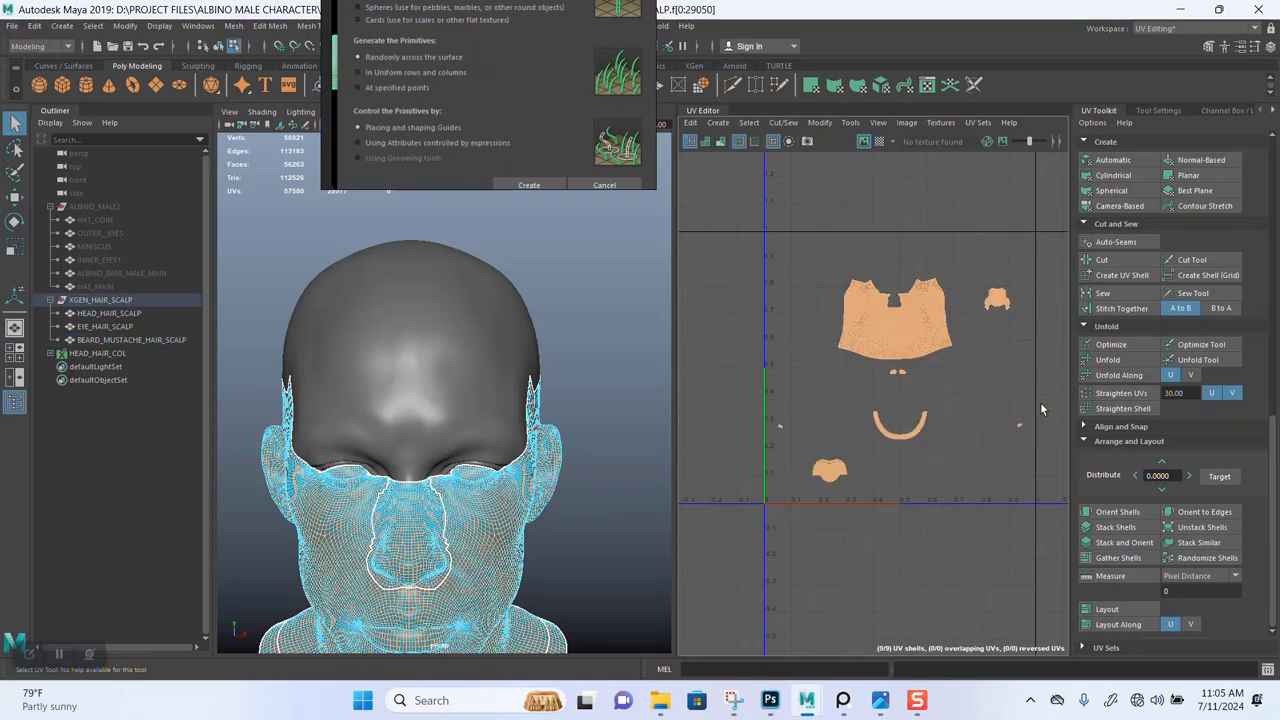
pyautogui.click(1108, 359)
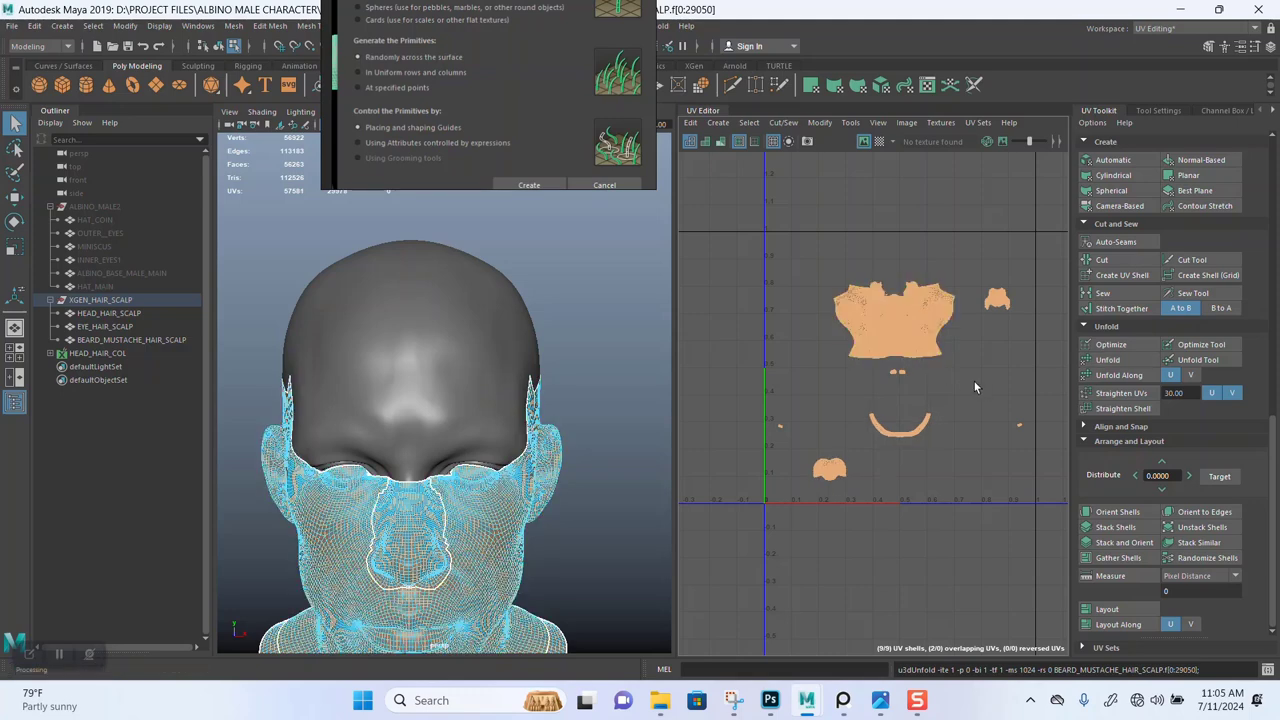
pyautogui.click(1124, 612)
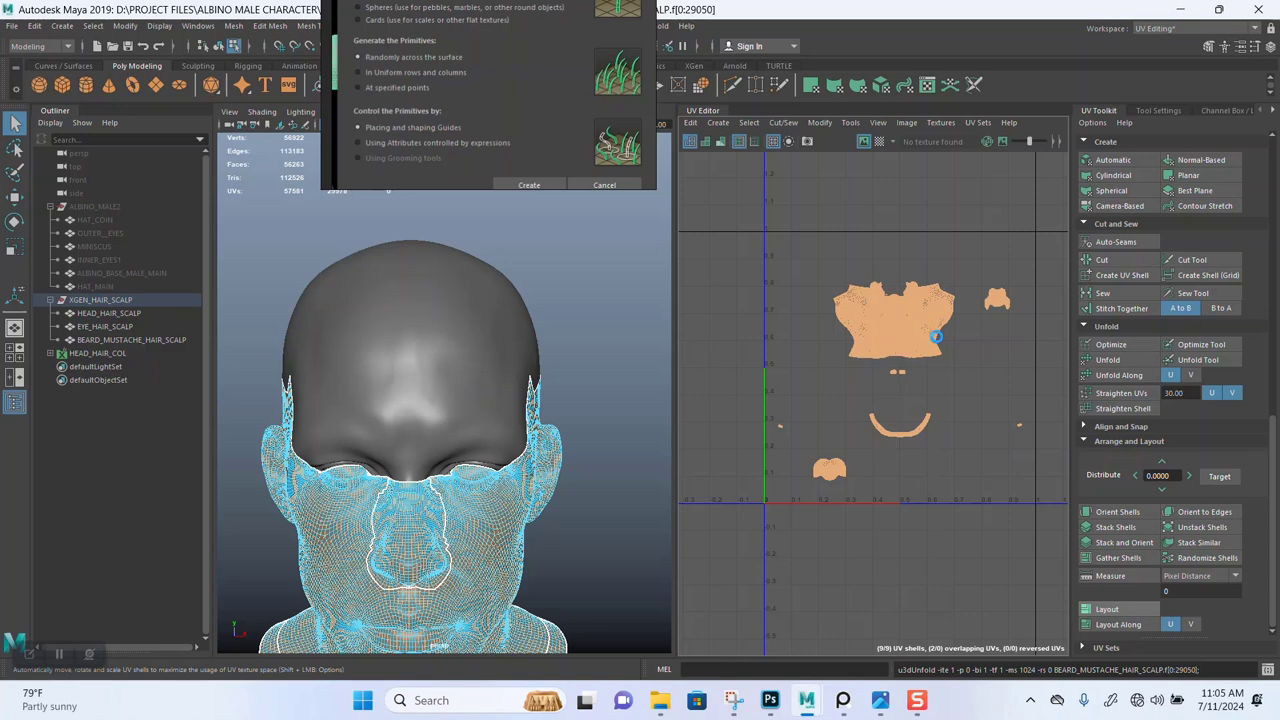
pyautogui.click(1107, 609)
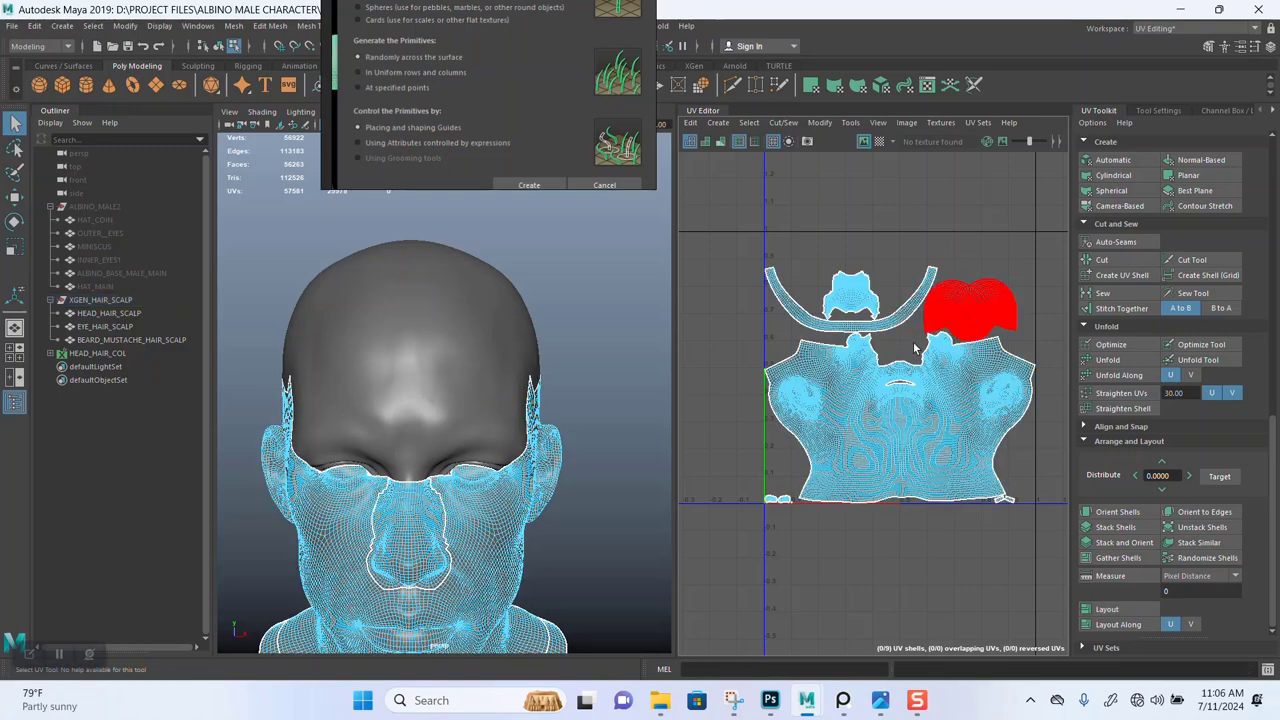
# Select the seam edge loop around the base of the neck and stitch the neck strip shell to the main face shell.
pyautogui.scroll(6, 914, 348)
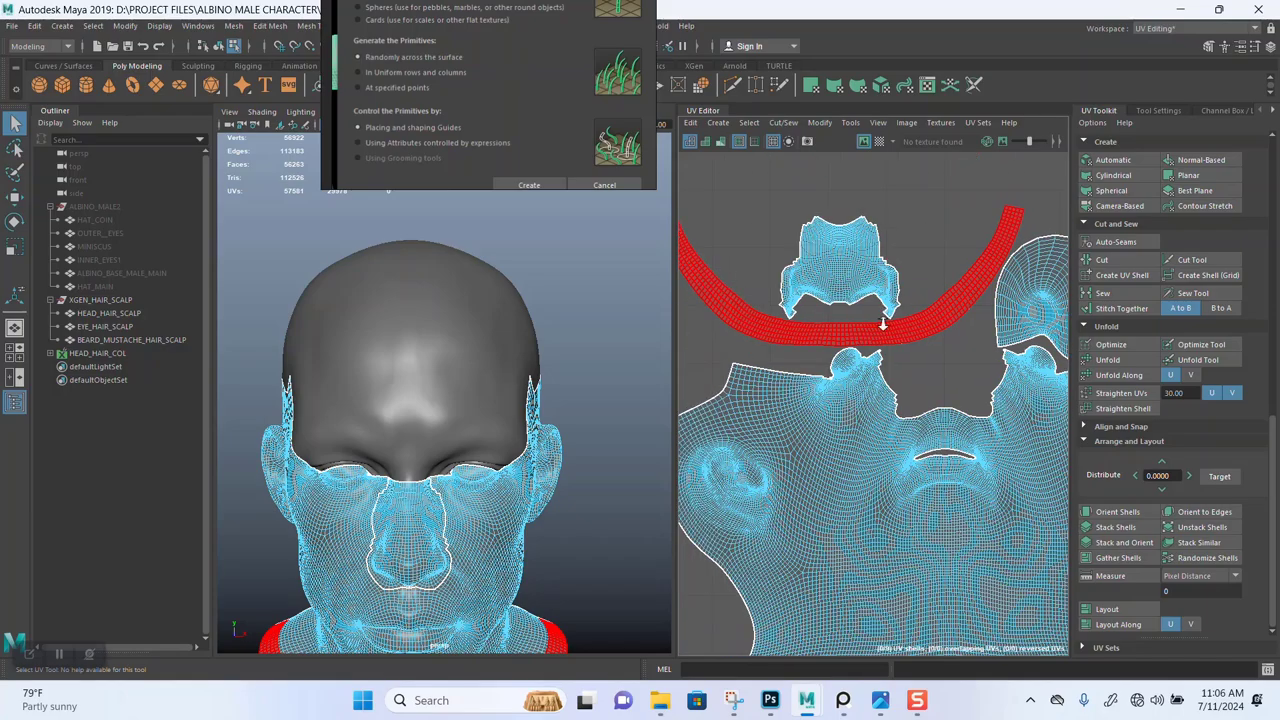
pyautogui.scroll(2, 883, 324)
pyautogui.keyDown('alt'); pyautogui.moveTo(456, 430); pyautogui.dragTo(495, 220, button='middle'); pyautogui.keyUp('alt')
pyautogui.scroll(1, 543, 446)
pyautogui.keyDown('alt'); pyautogui.moveTo(586, 428); pyautogui.dragTo(561, 364, button='middle'); pyautogui.keyUp('alt')
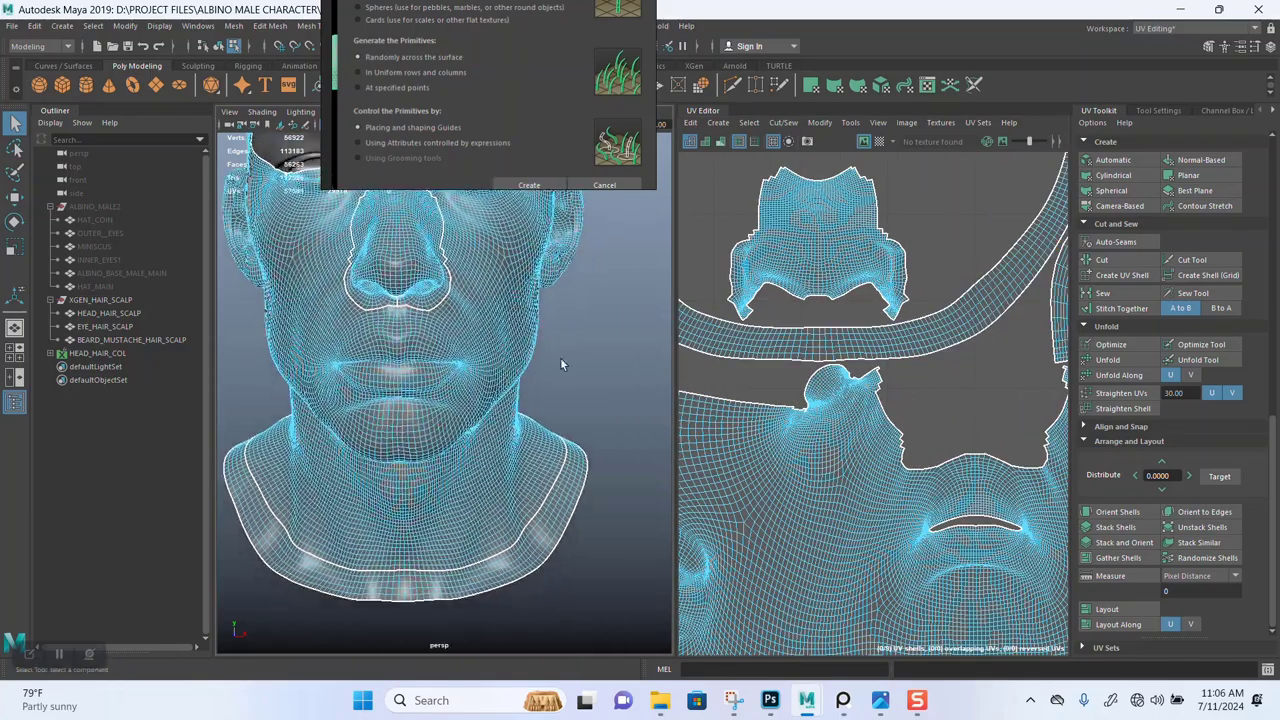
pyautogui.rightClick(561, 365)
pyautogui.scroll(5, 540, 378)
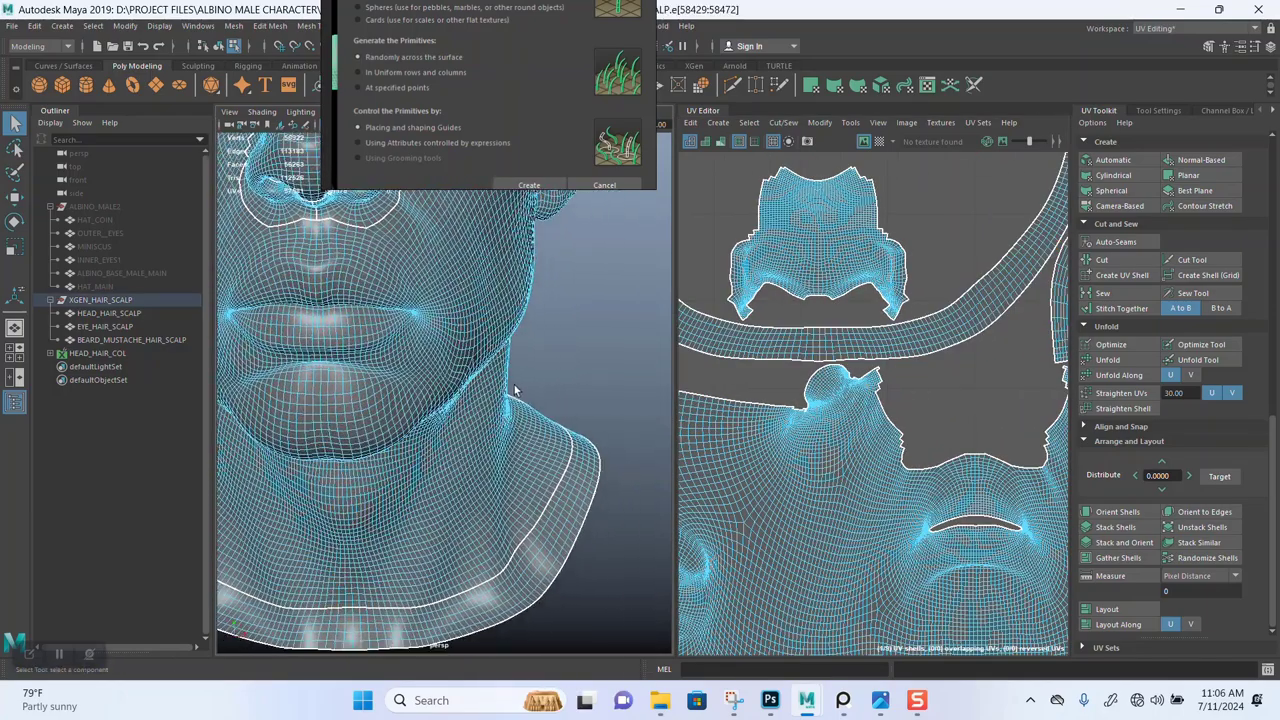
pyautogui.scroll(8, 515, 390)
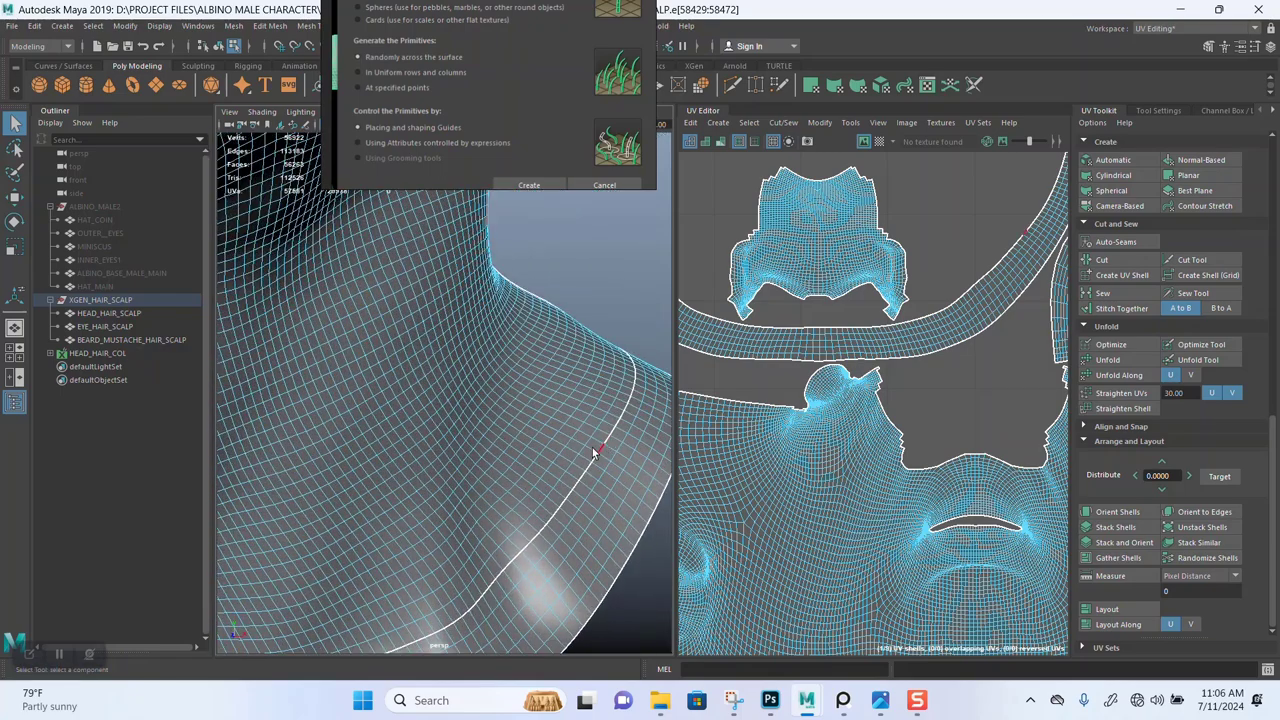
pyautogui.doubleClick(600, 447)
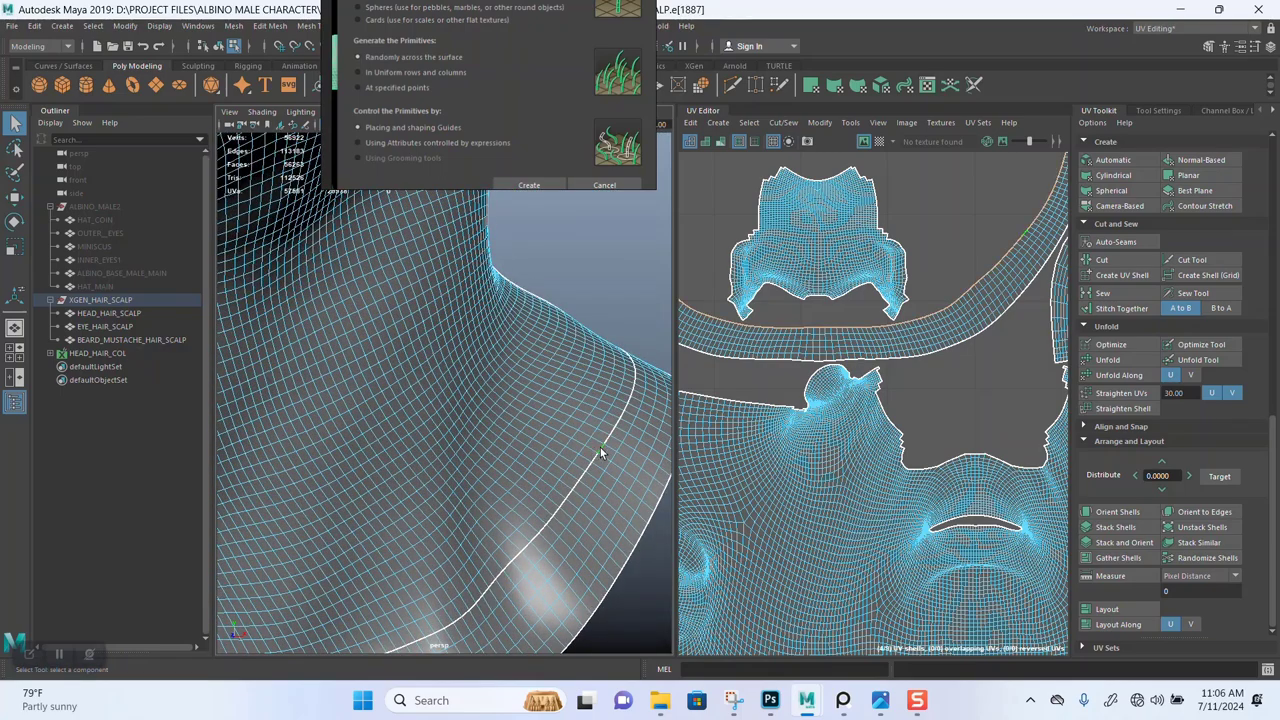
pyautogui.click(1120, 308)
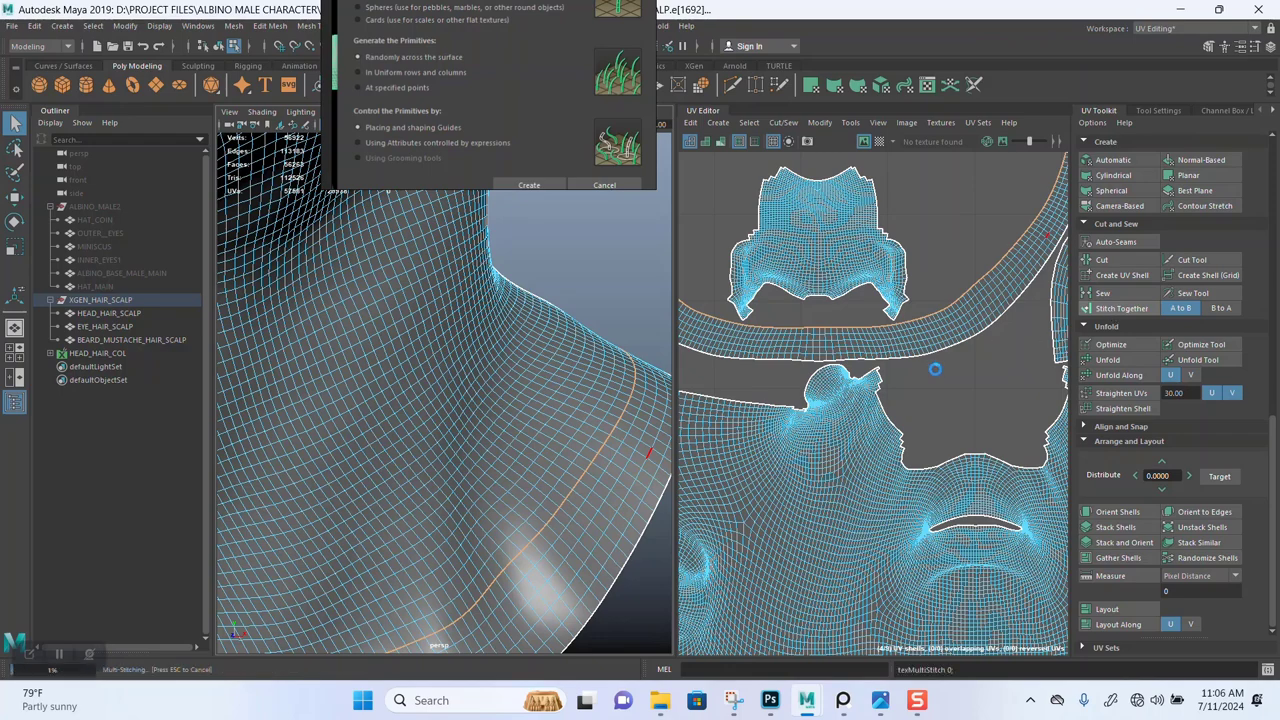
# Select the two-lobed UV shell of BEARD_MUSTACHE_HAIR_SCALP beside the nose shell and delete its faces from the mesh.
pyautogui.scroll(-8, 948, 377)
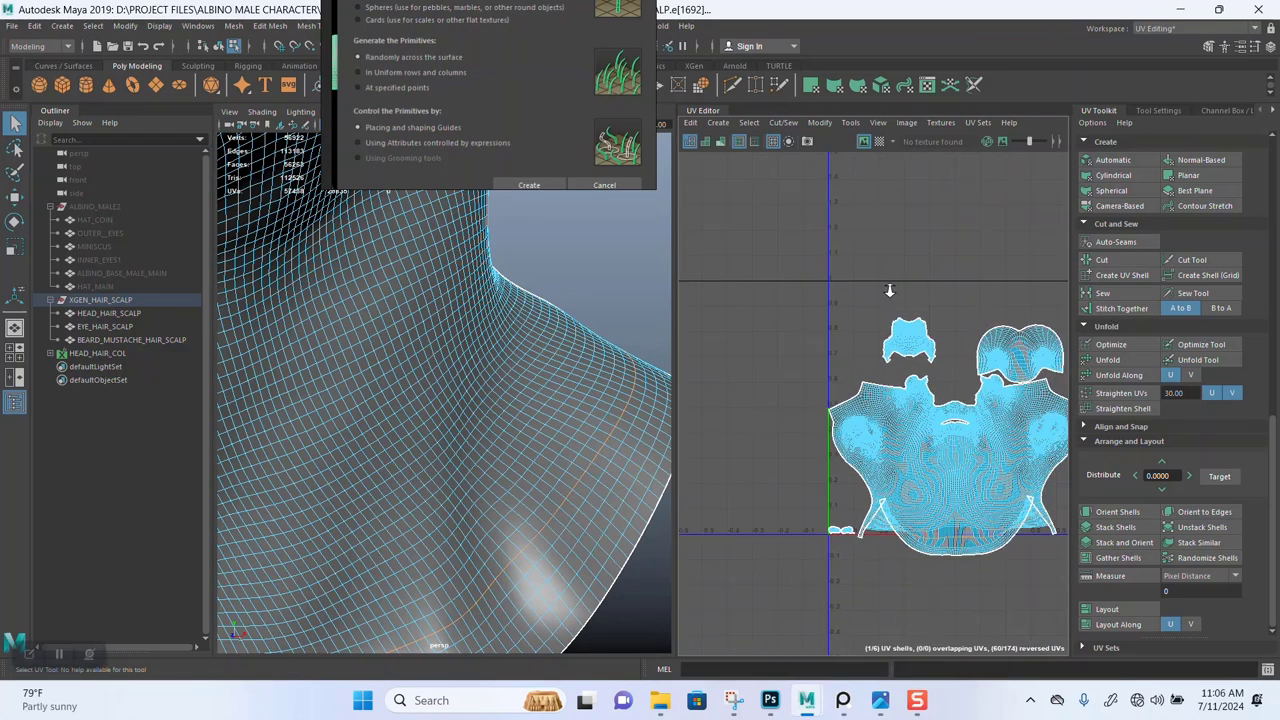
pyautogui.moveTo(960, 312); pyautogui.dragTo(935, 315, button='right')
pyautogui.click(937, 316)
pyautogui.keyDown('alt'); pyautogui.moveTo(537, 381); pyautogui.dragTo(497, 380); pyautogui.keyUp('alt')
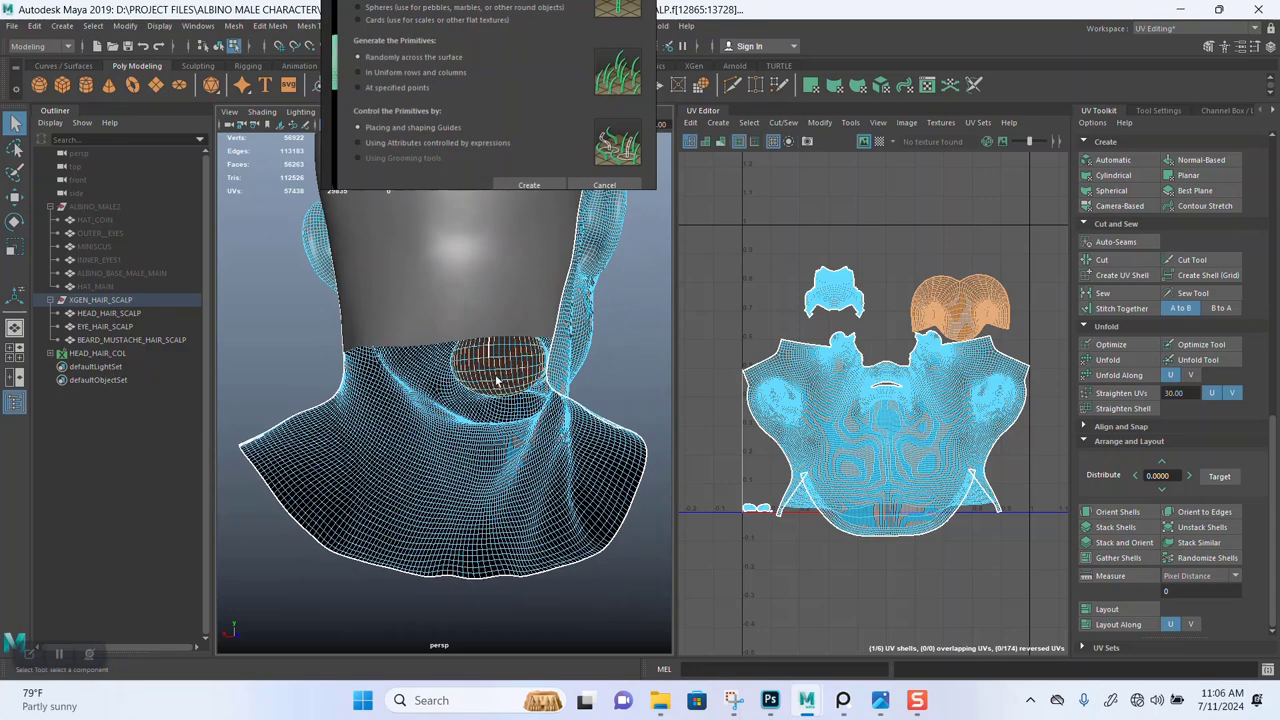
pyautogui.press('Delete')
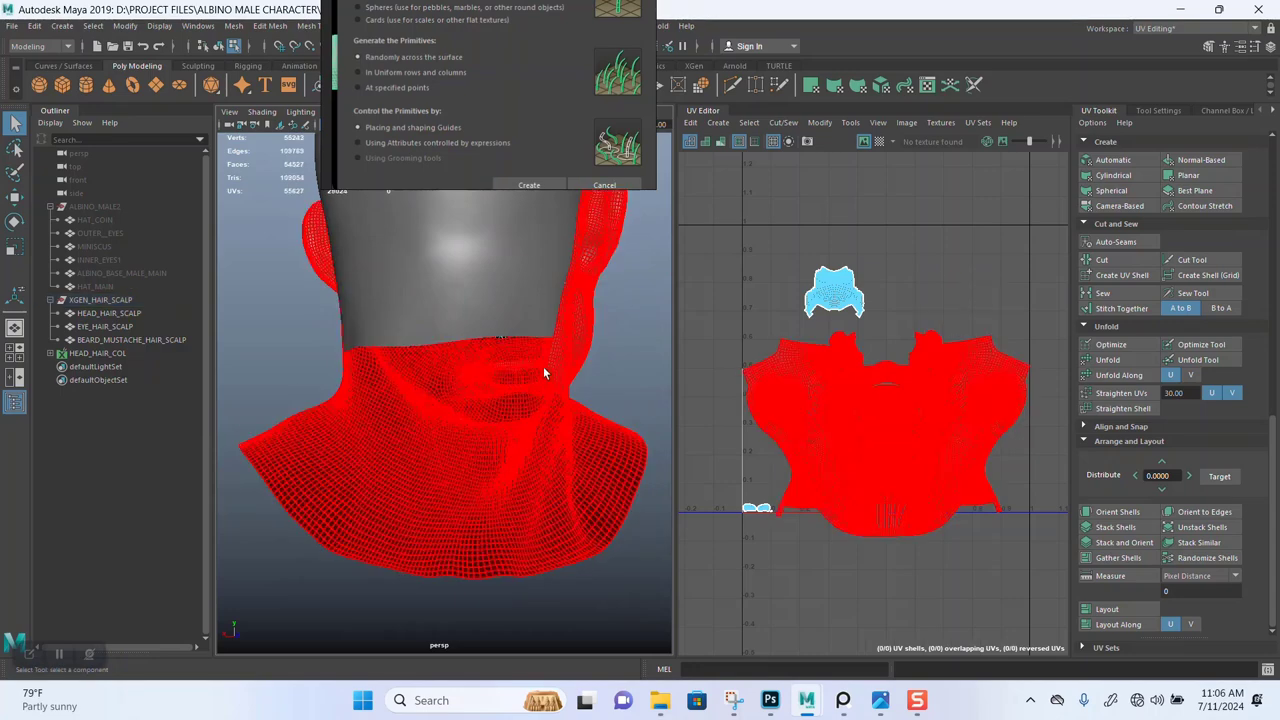
# Unfold the main face and neck shell, orient it straight and rotate it 90 degrees clockwise so the neck edge faces down.
pyautogui.keyDown('alt'); pyautogui.moveTo(544, 373); pyautogui.dragTo(758, 301); pyautogui.keyUp('alt')
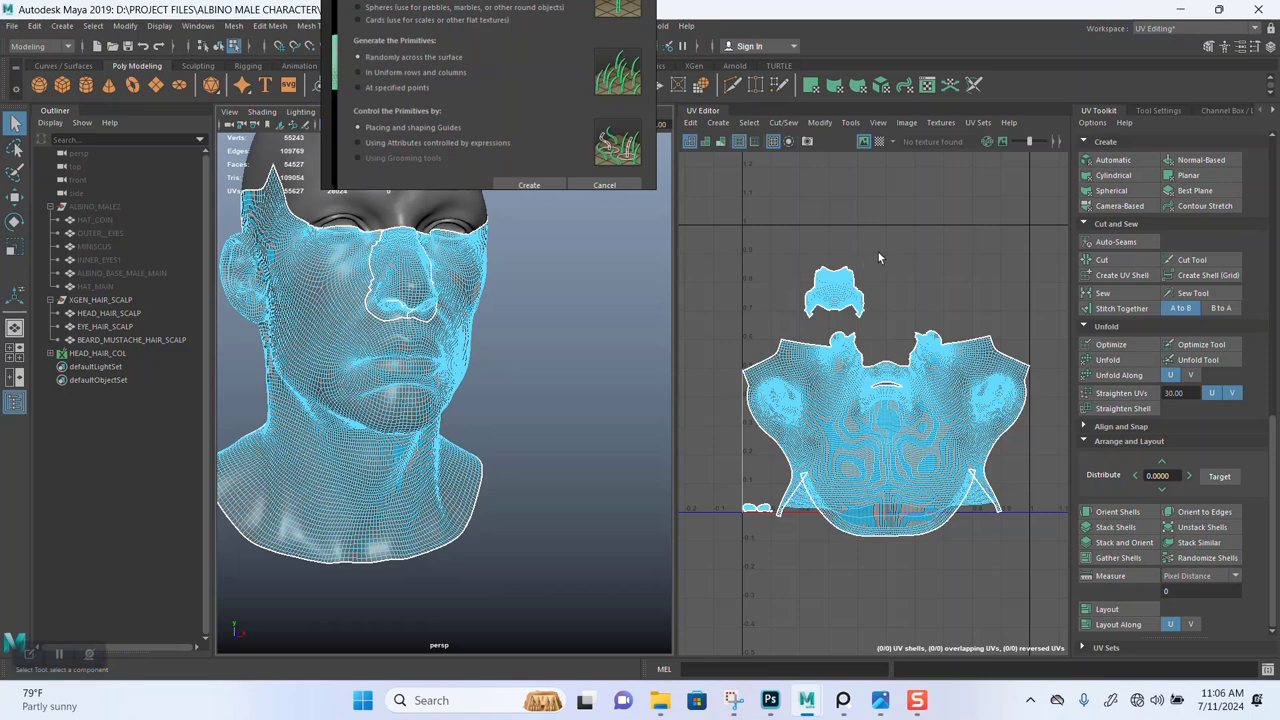
pyautogui.keyDown('alt'); pyautogui.moveTo(879, 255); pyautogui.dragTo(943, 264, button='right'); pyautogui.keyUp('alt')
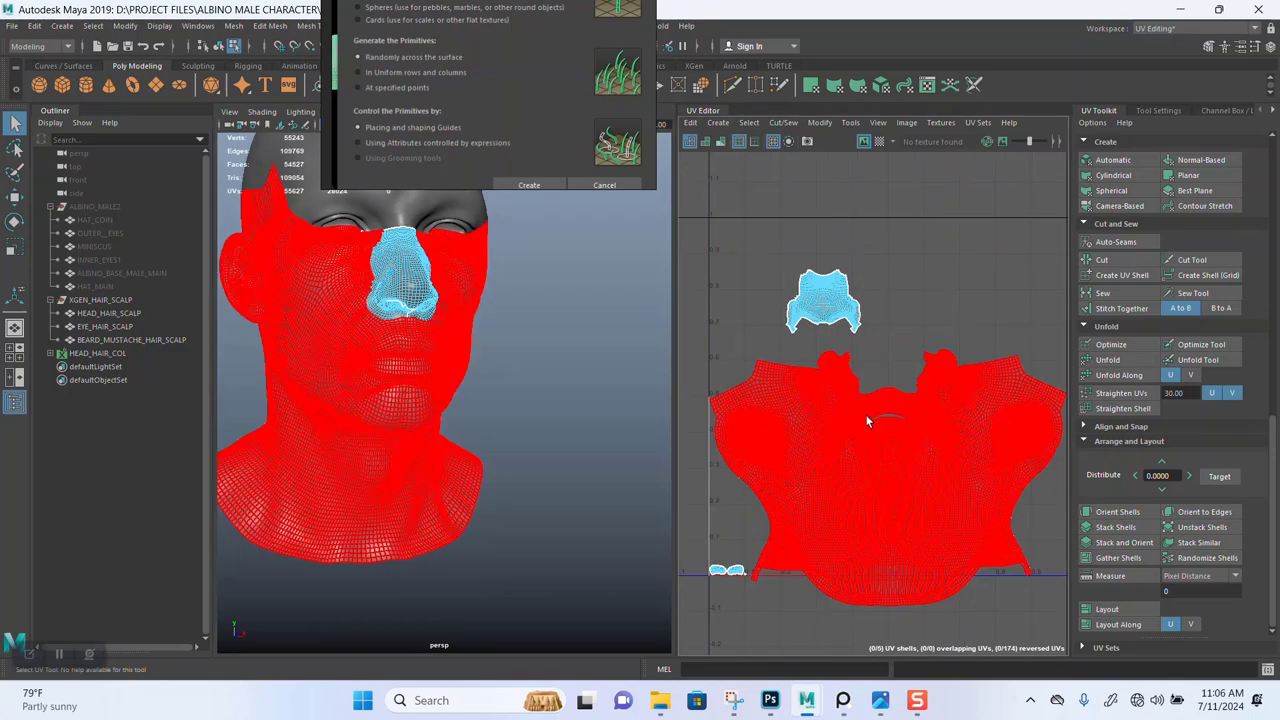
pyautogui.click(867, 421)
pyautogui.click(1108, 360)
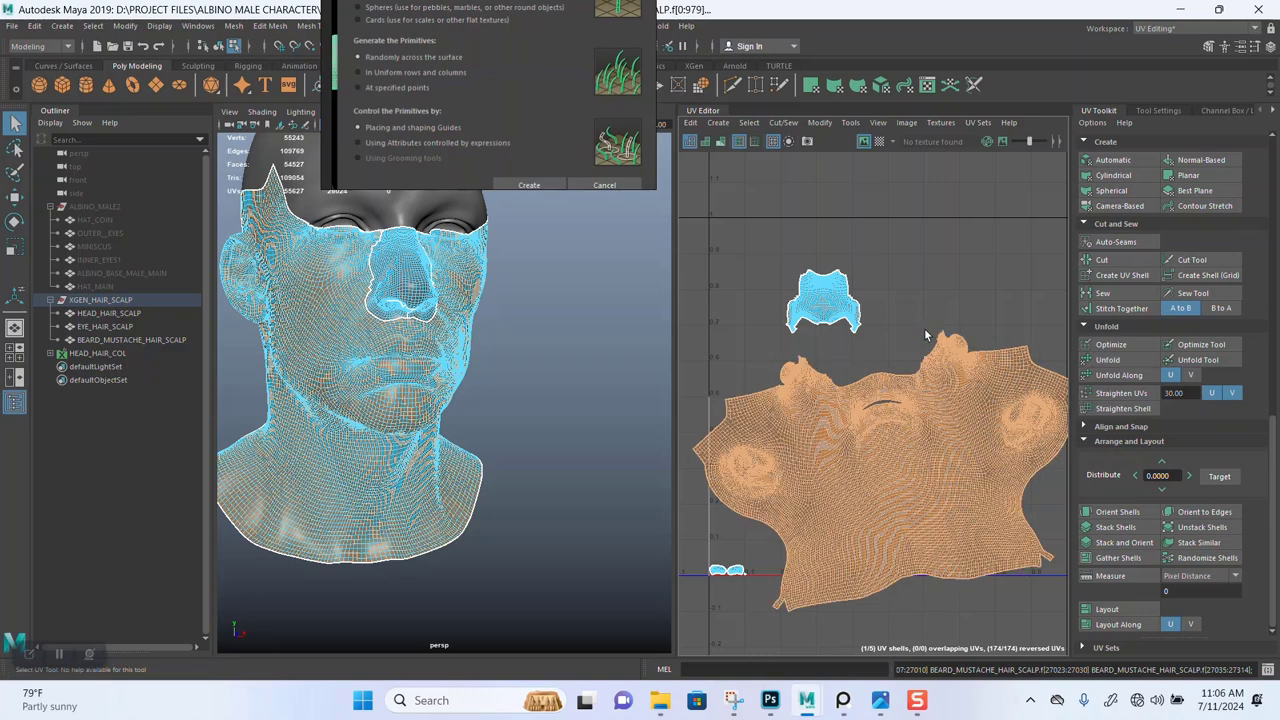
pyautogui.click(1098, 510)
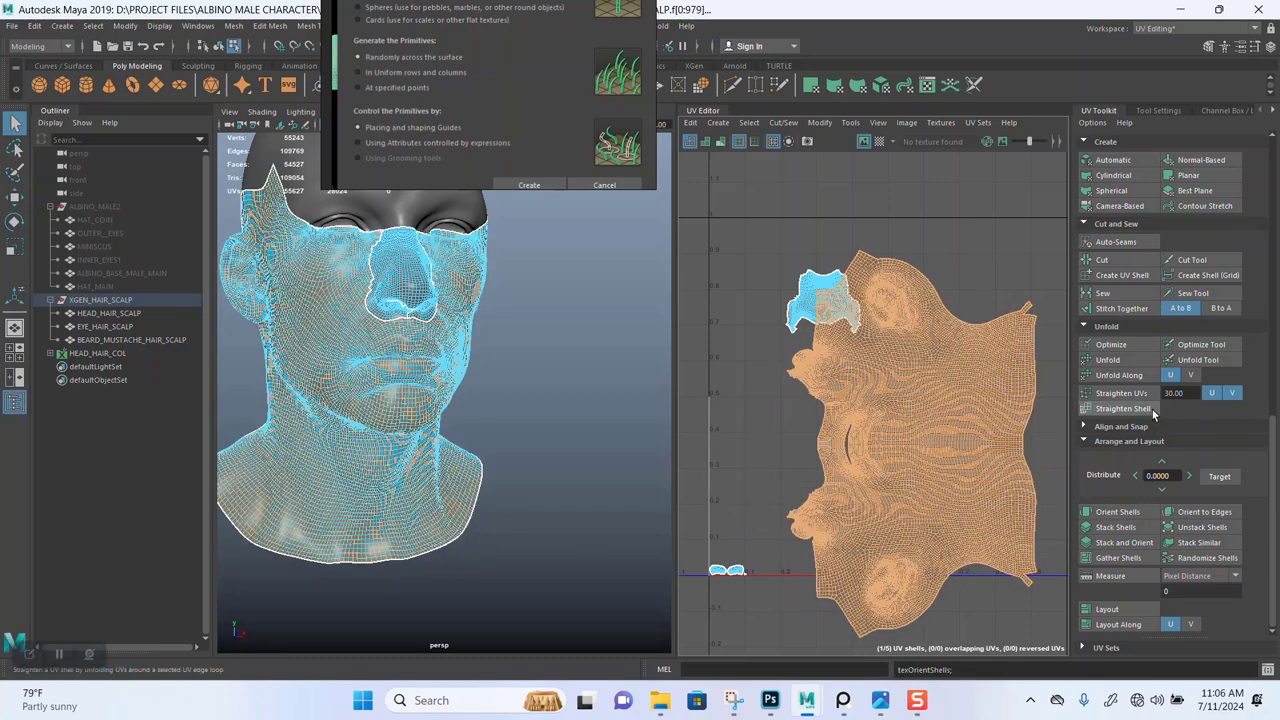
pyautogui.scroll(5, 1110, 410)
pyautogui.click(1211, 163)
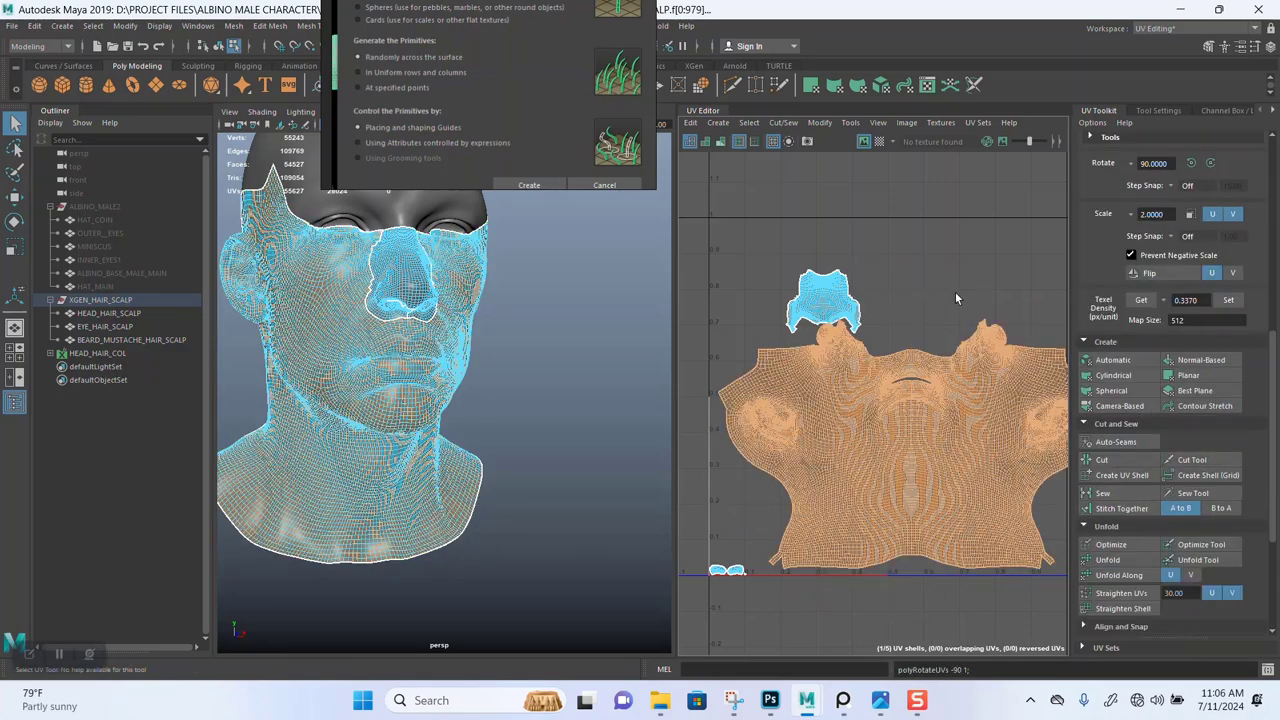
pyautogui.scroll(-3, 935, 280)
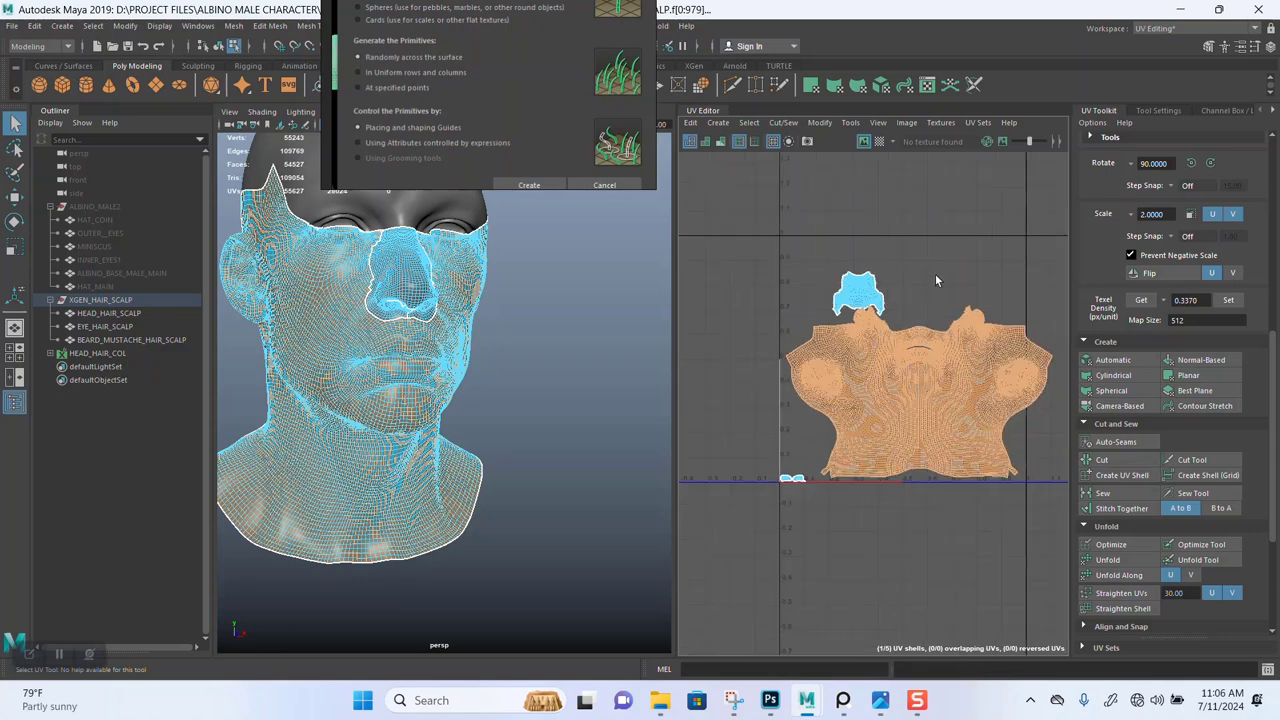
pyautogui.keyDown('alt'); pyautogui.moveTo(946, 342); pyautogui.dragTo(916, 340, button='middle'); pyautogui.keyUp('alt')
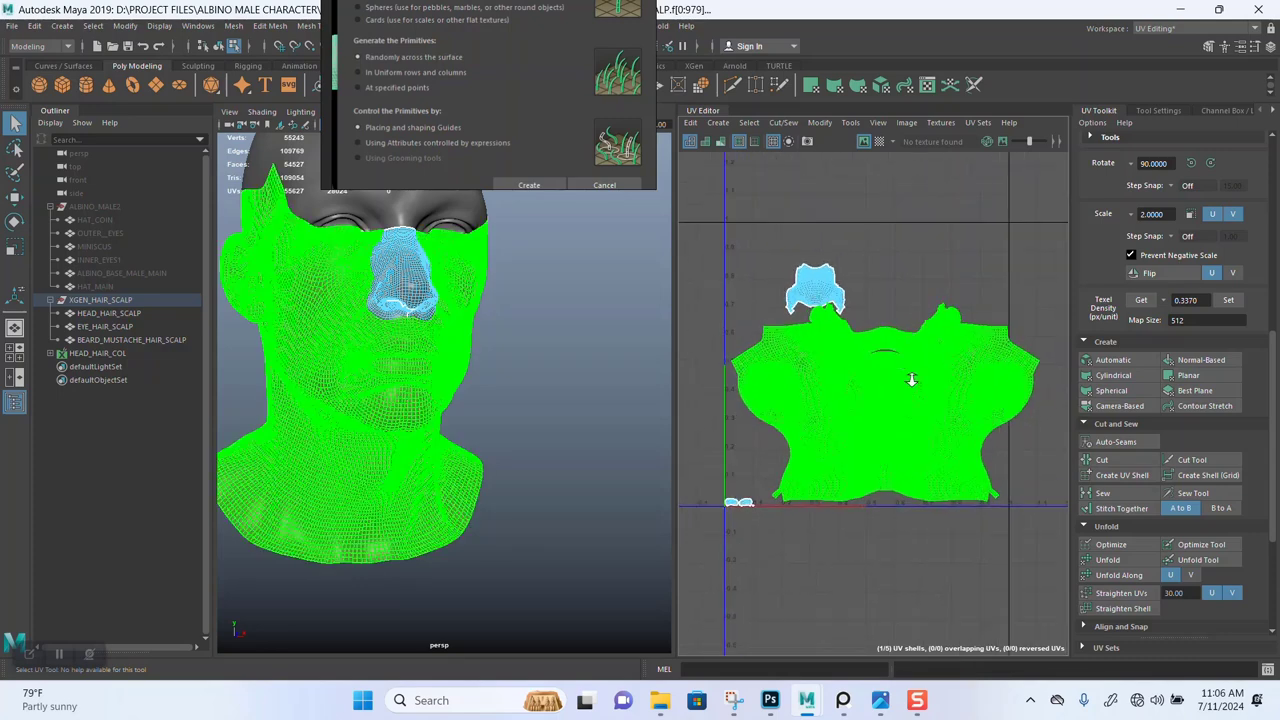
# Select all remaining UV shells of BEARD_MUSTACHE_HAIR_SCALP and lay them out within the UV tile.
pyautogui.scroll(2, 908, 372)
pyautogui.moveTo(864, 297); pyautogui.dragTo(822, 275, button='right')
pyautogui.click(885, 336)
pyautogui.scroll(-2, 886, 263)
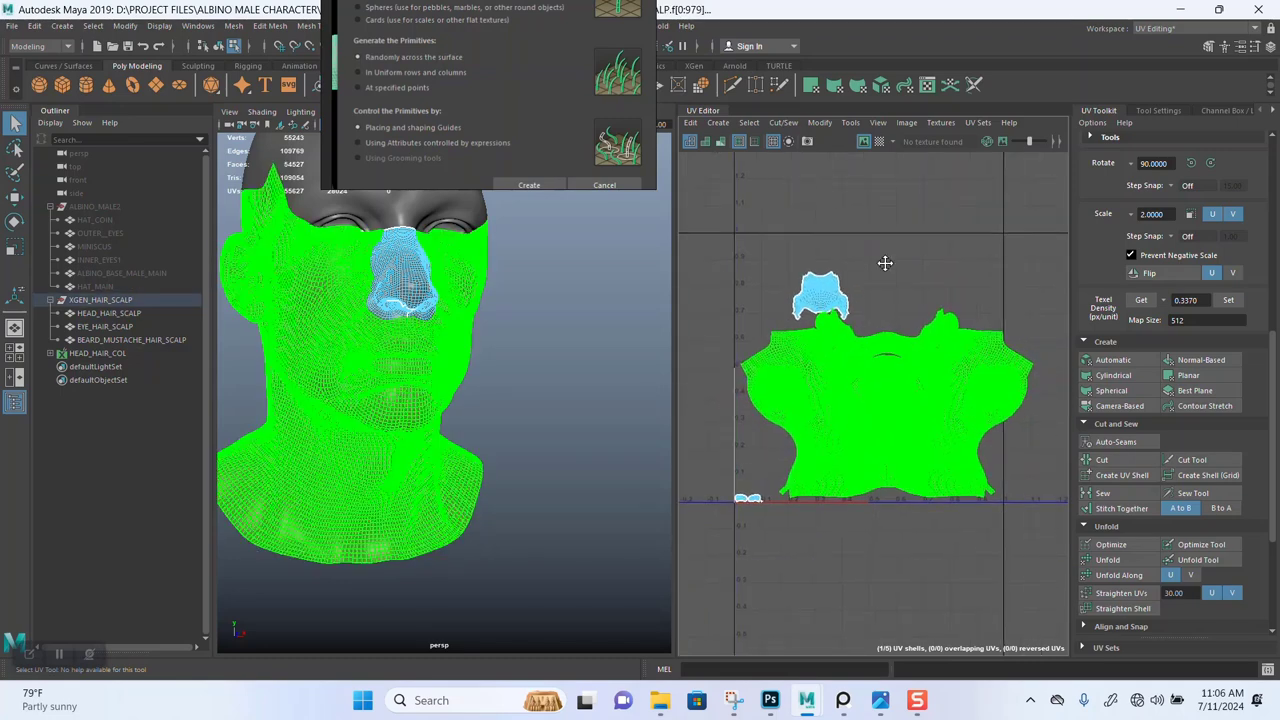
pyautogui.keyDown('alt'); pyautogui.moveTo(884, 264); pyautogui.dragTo(876, 236, button='middle'); pyautogui.keyUp('alt')
pyautogui.keyDown('alt'); pyautogui.moveTo(876, 236); pyautogui.dragTo(886, 269, button='right'); pyautogui.keyUp('alt')
pyautogui.press('F11')
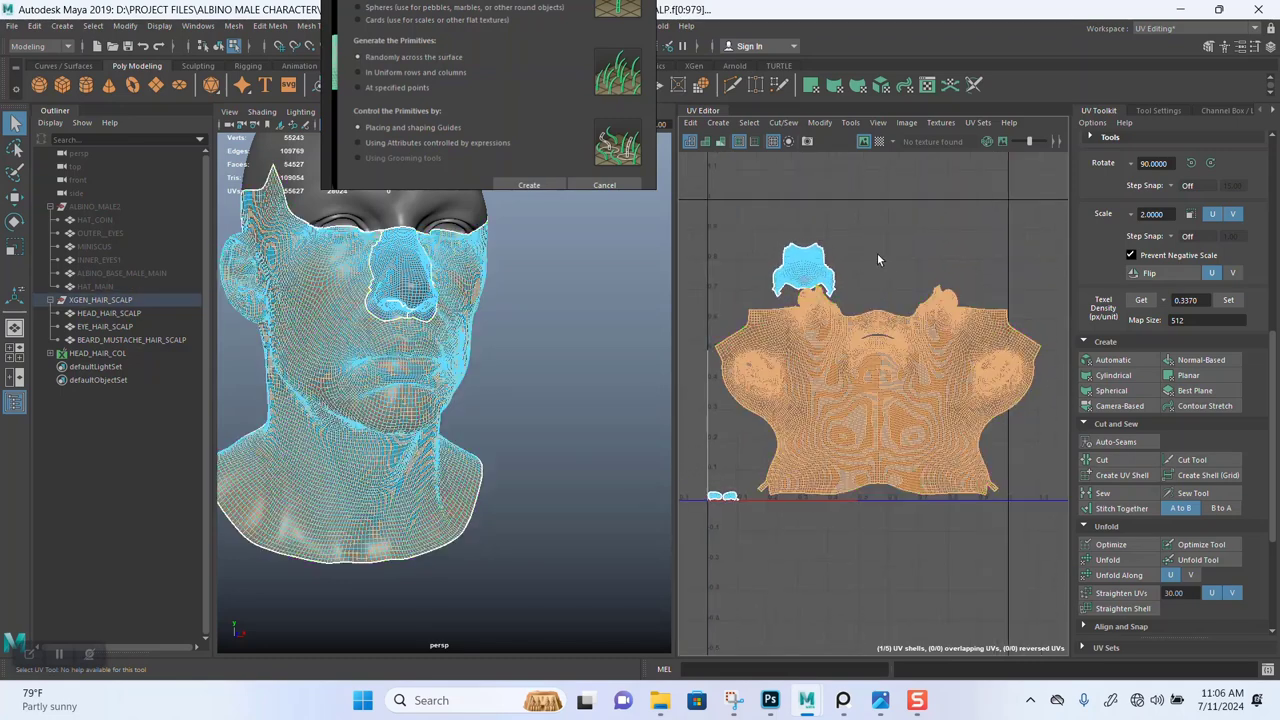
pyautogui.click(757, 218)
pyautogui.moveTo(726, 208); pyautogui.dragTo(972, 542)
pyautogui.moveTo(737, 202); pyautogui.dragTo(977, 521)
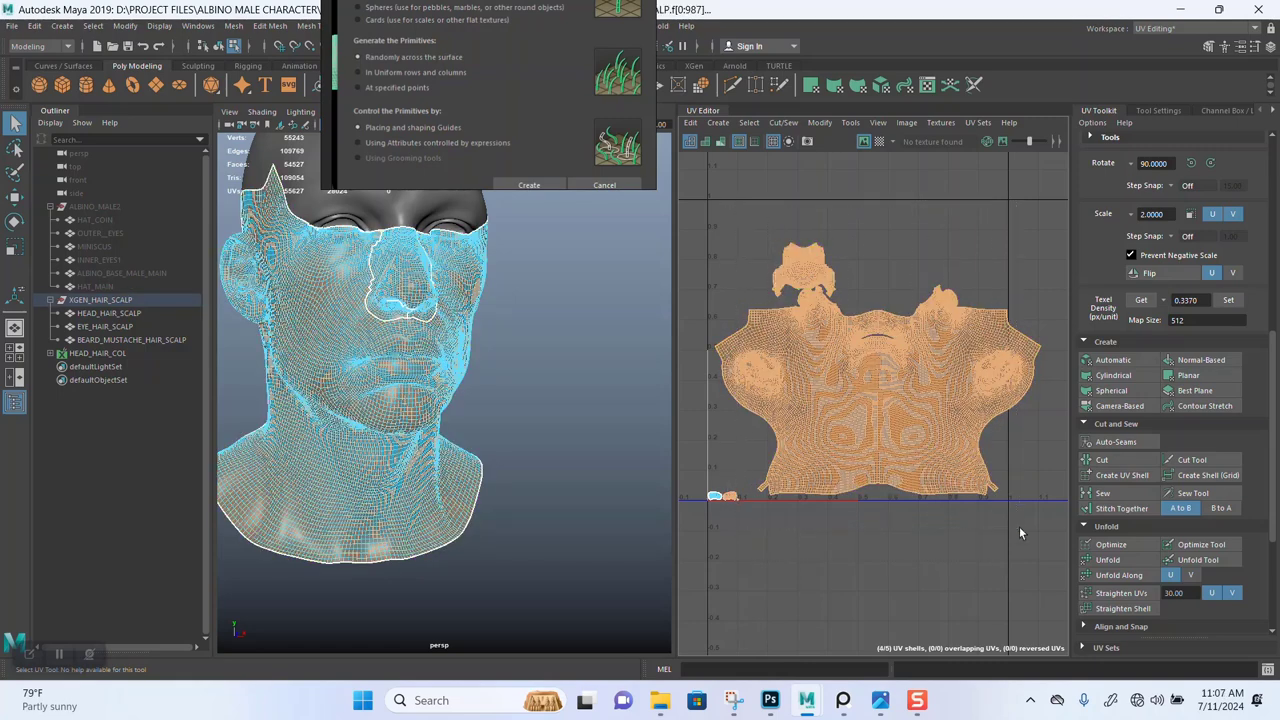
pyautogui.moveTo(717, 231); pyautogui.dragTo(1001, 535)
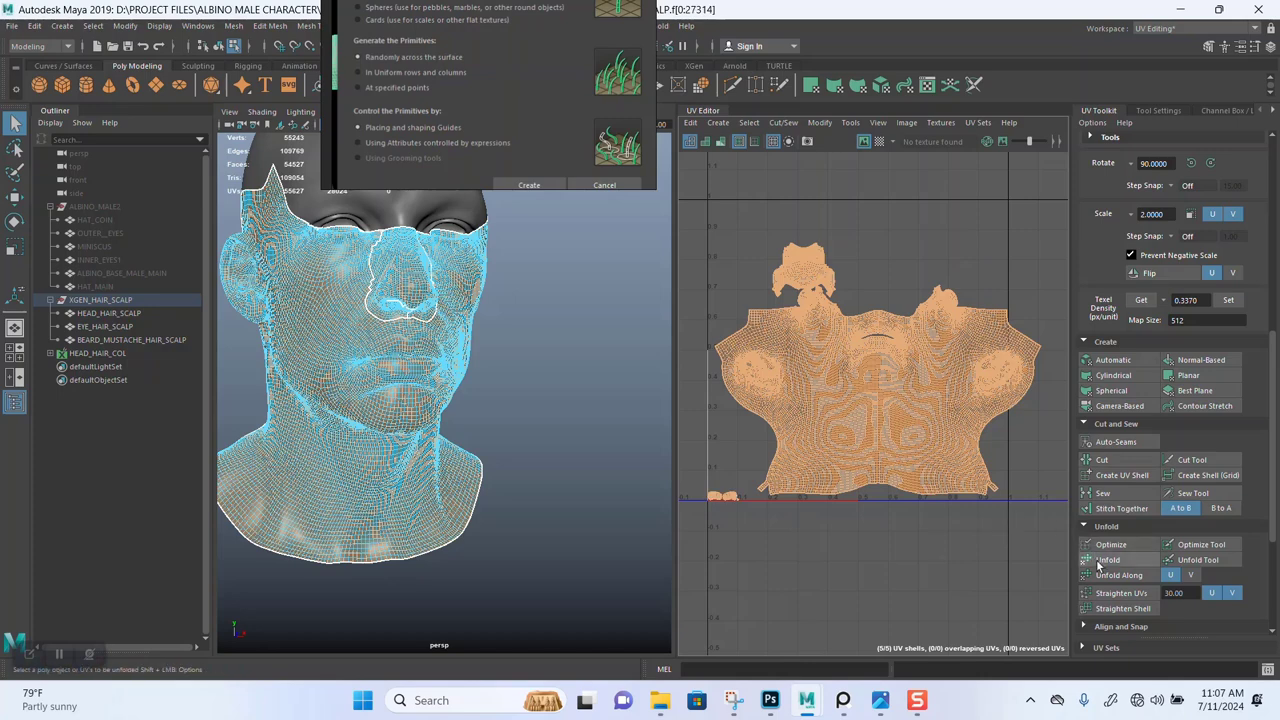
pyautogui.scroll(-5, 1110, 556)
pyautogui.click(1107, 609)
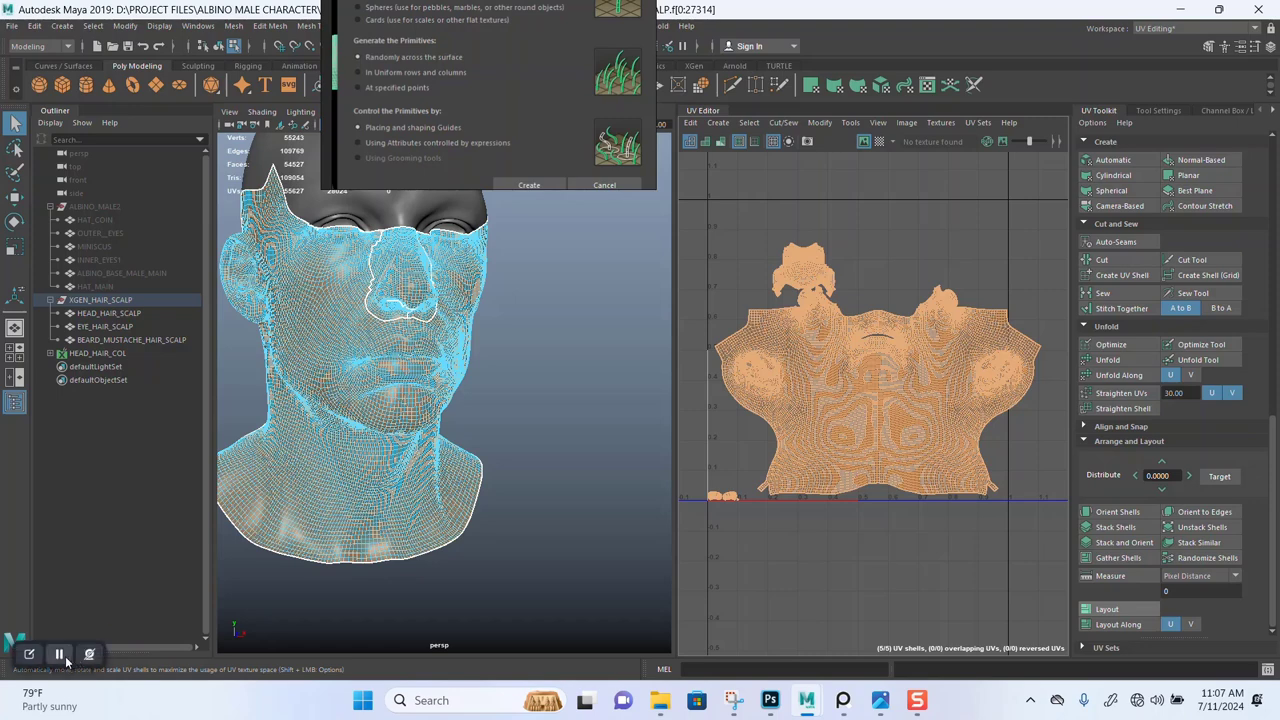
# Return to object selection, select the HEAD_HAIR_SCALP mesh and switch to the XGen workspace.
pyautogui.click(813, 241)
pyautogui.moveTo(542, 281); pyautogui.dragTo(576, 259, button='right')
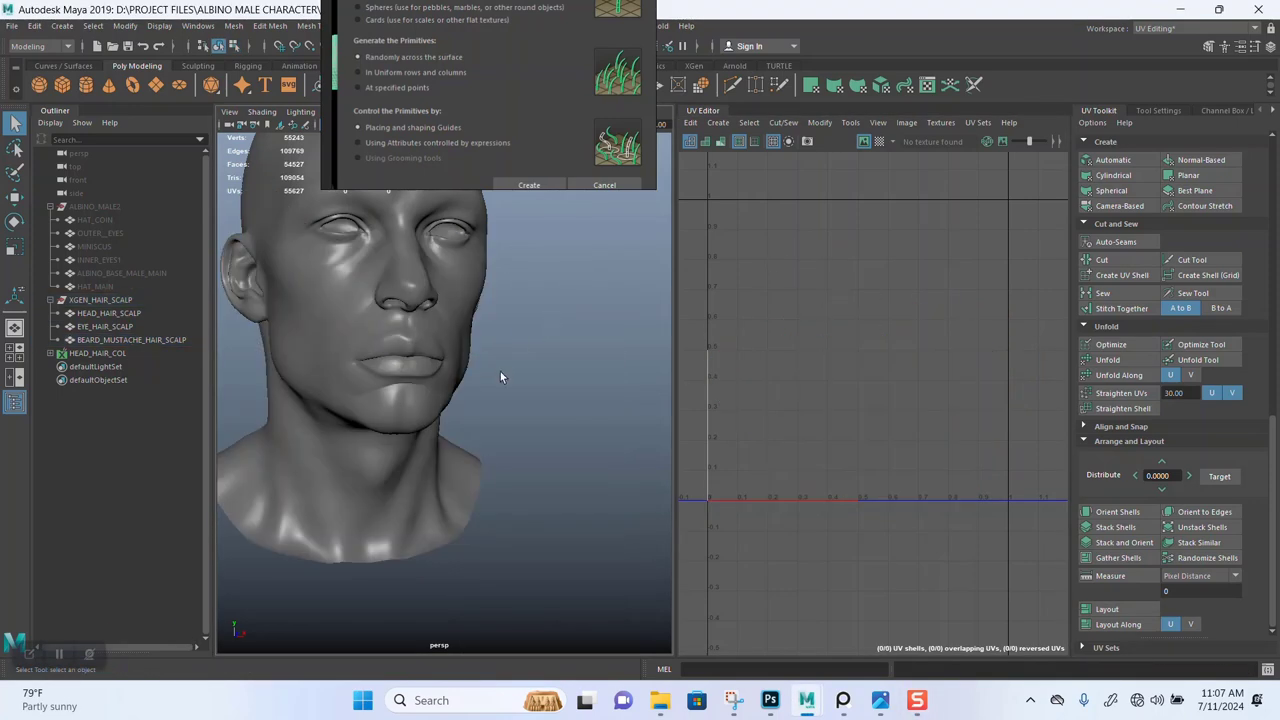
pyautogui.keyDown('alt'); pyautogui.moveTo(500, 377); pyautogui.dragTo(444, 256); pyautogui.keyUp('alt')
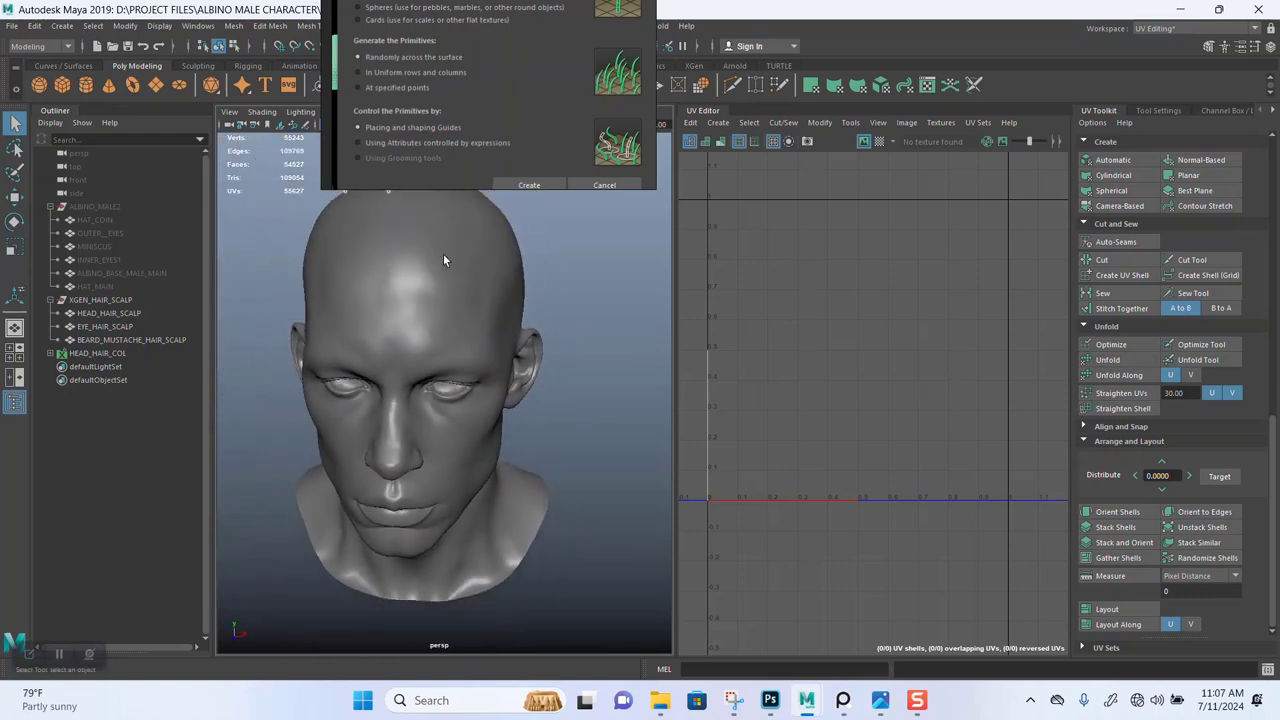
pyautogui.click(444, 260)
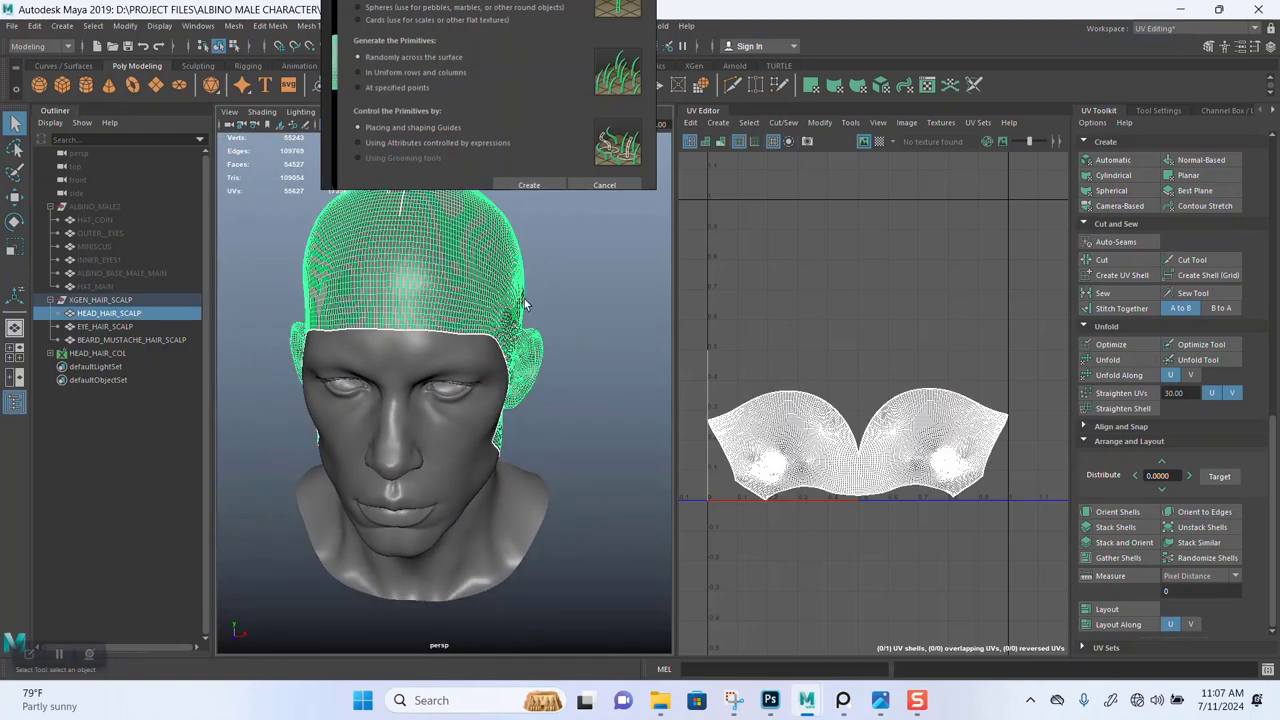
pyautogui.click(1181, 30)
pyautogui.click(1150, 126)
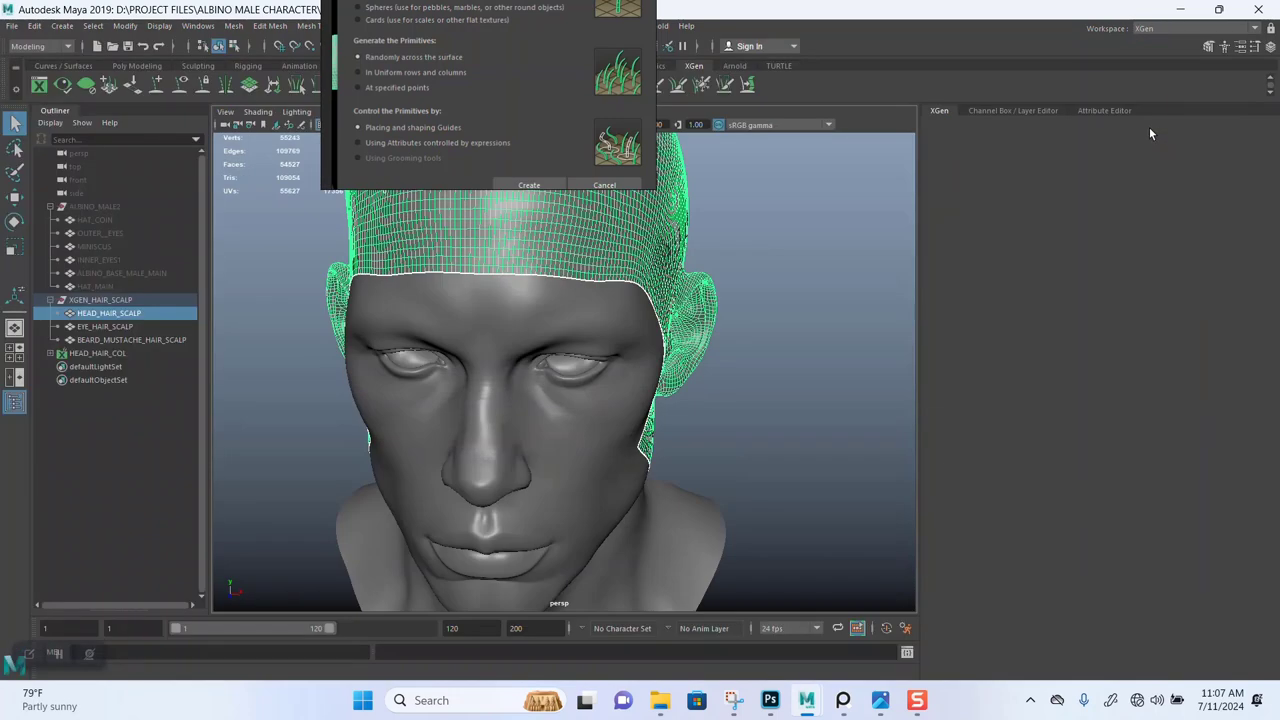
# Check the XGen panel and the Channel Box for content with the HEAD_HAIR_SCALP mesh selected and deselected.
pyautogui.click(797, 237)
pyautogui.click(617, 226)
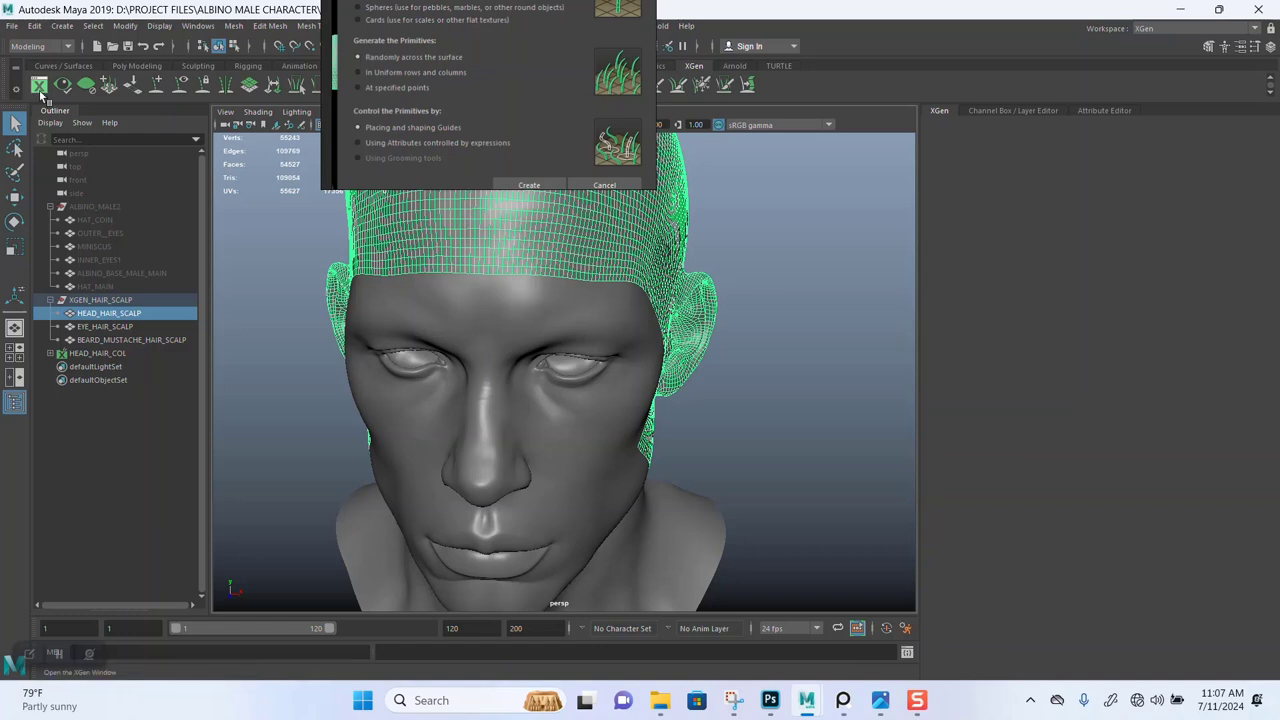
pyautogui.click(738, 271)
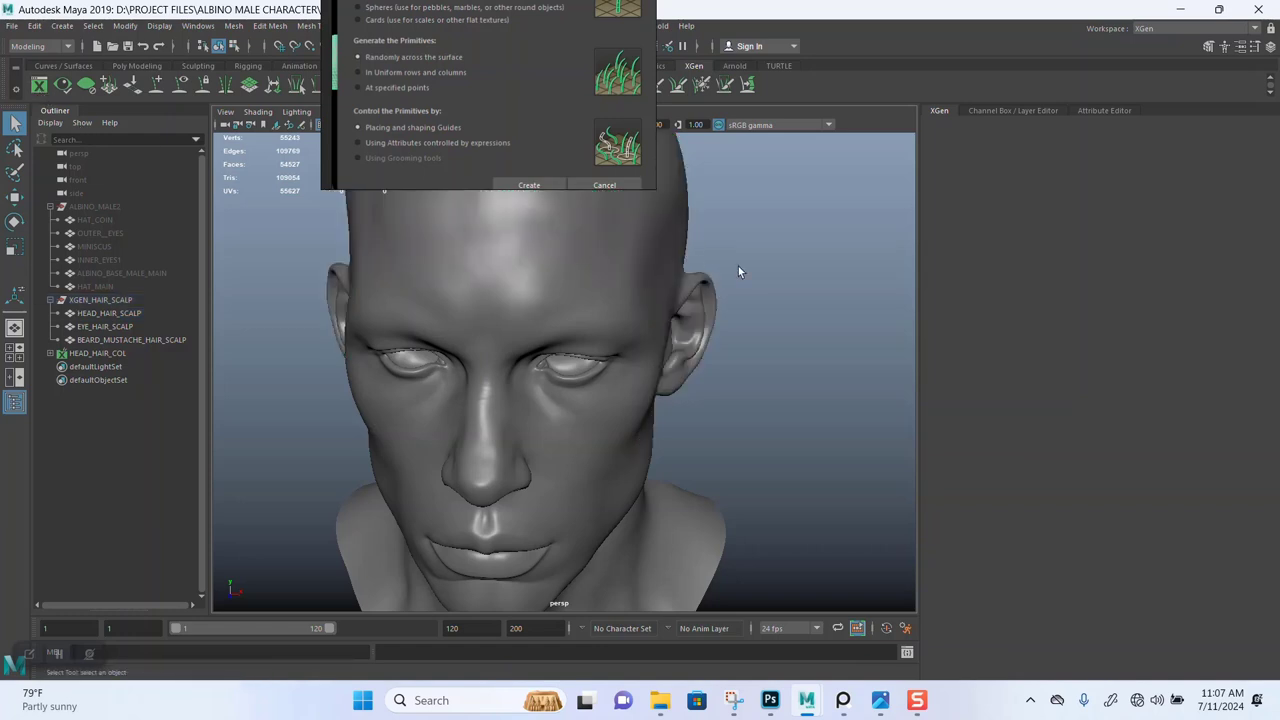
pyautogui.click(1005, 112)
pyautogui.click(952, 113)
pyautogui.keyDown('alt'); pyautogui.moveTo(763, 286); pyautogui.dragTo(775, 268); pyautogui.keyUp('alt')
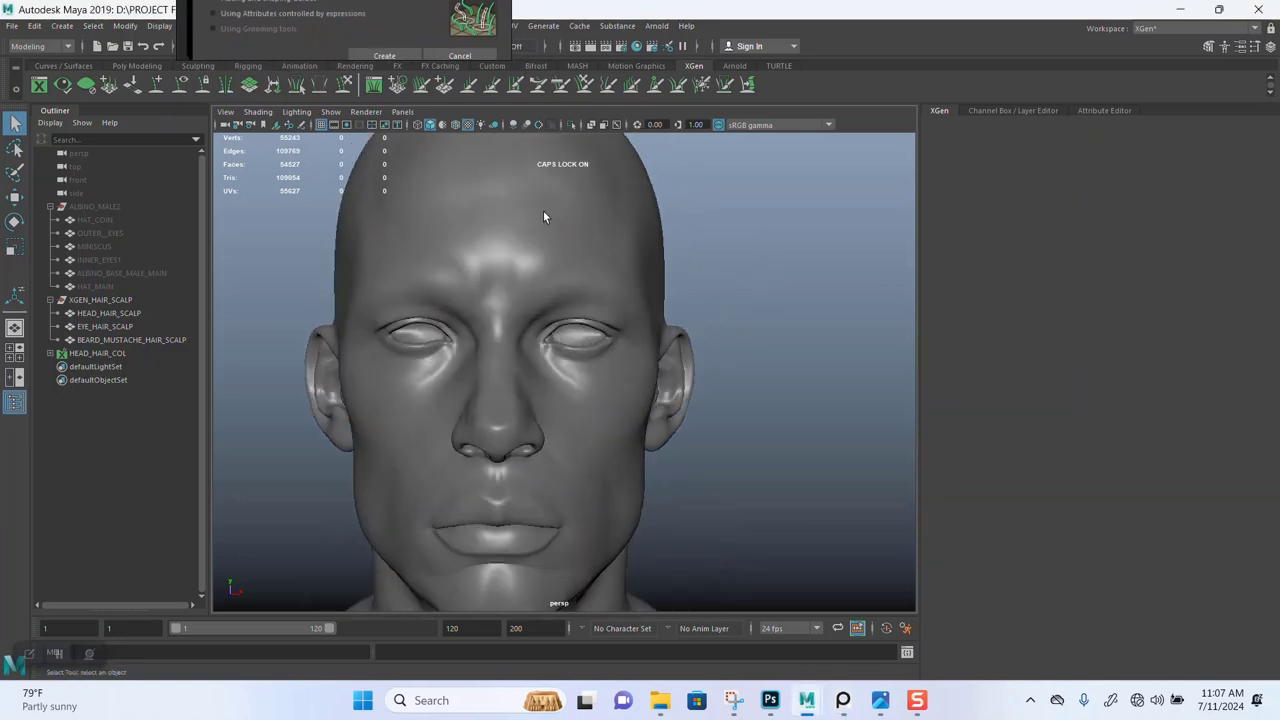
# Expand the HEAD_HAIR_COL collection and select it and its BACK_SIDES_HEADHAIR_DESC description to check which mesh they cover.
pyautogui.click(101, 355)
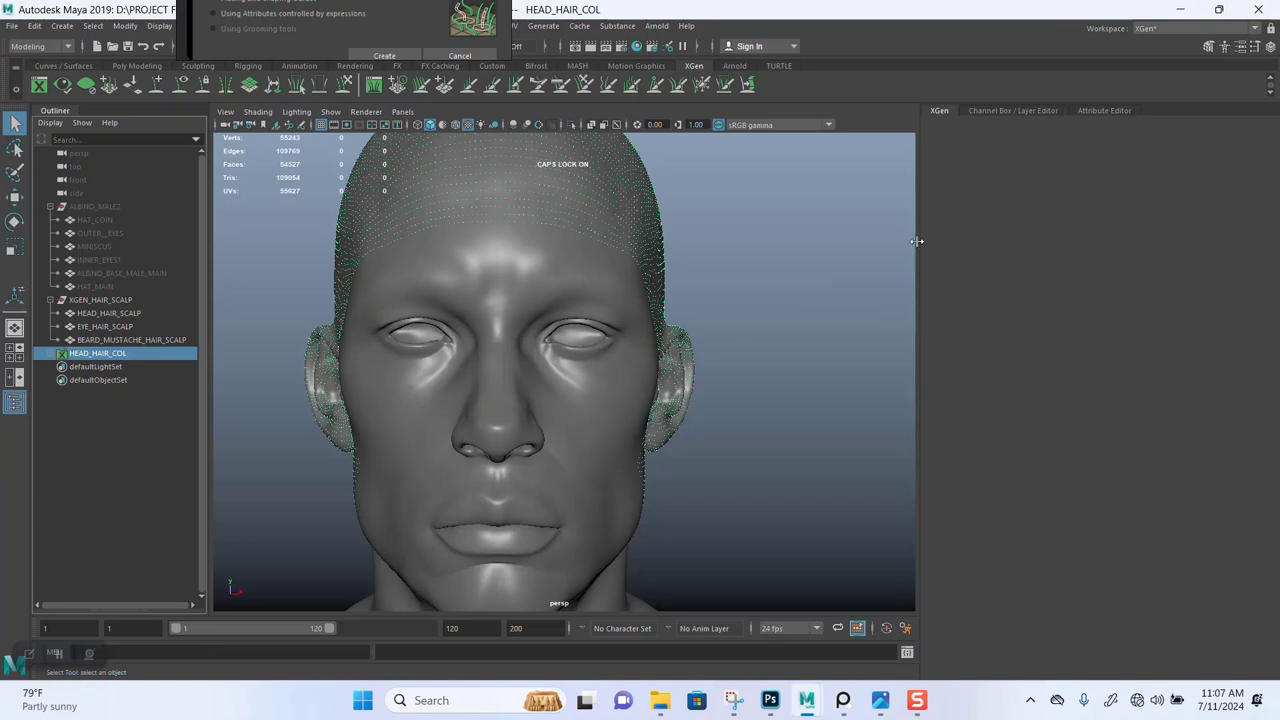
pyautogui.click(50, 354)
pyautogui.click(117, 367)
pyautogui.click(97, 353)
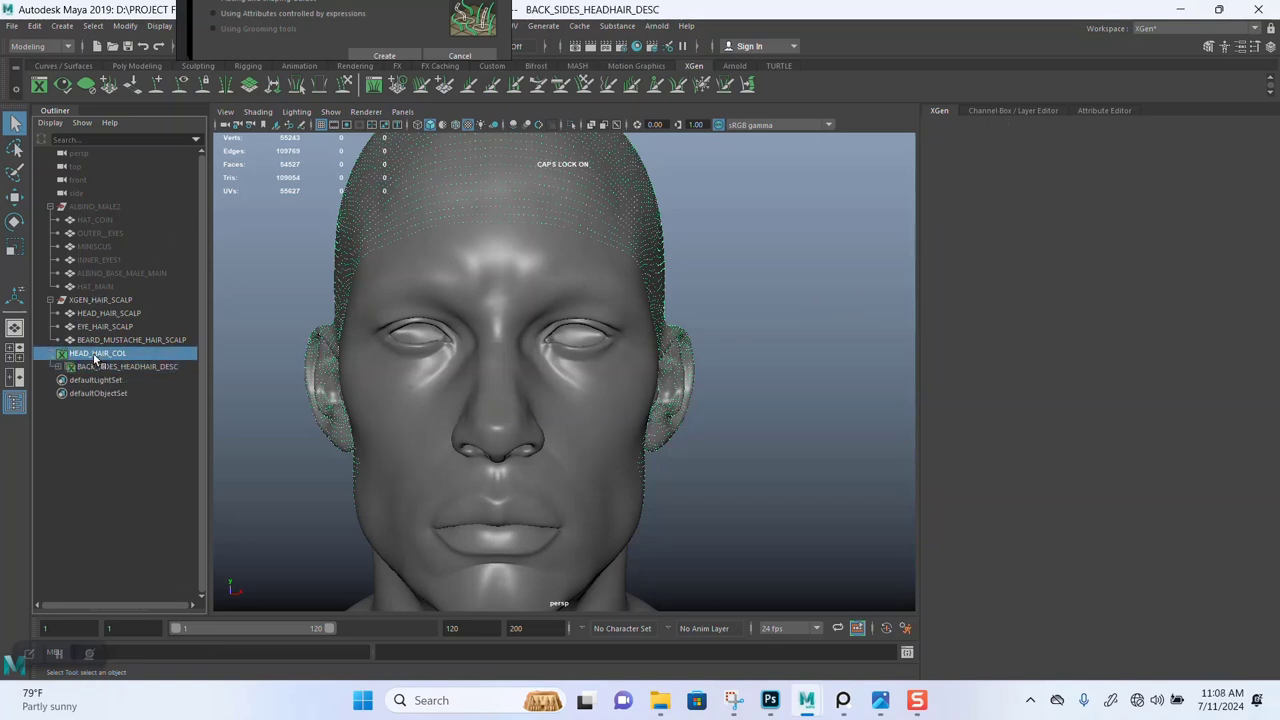
pyautogui.keyDown('alt'); pyautogui.moveTo(758, 303); pyautogui.dragTo(756, 319, button='middle'); pyautogui.keyUp('alt')
pyautogui.click(756, 319)
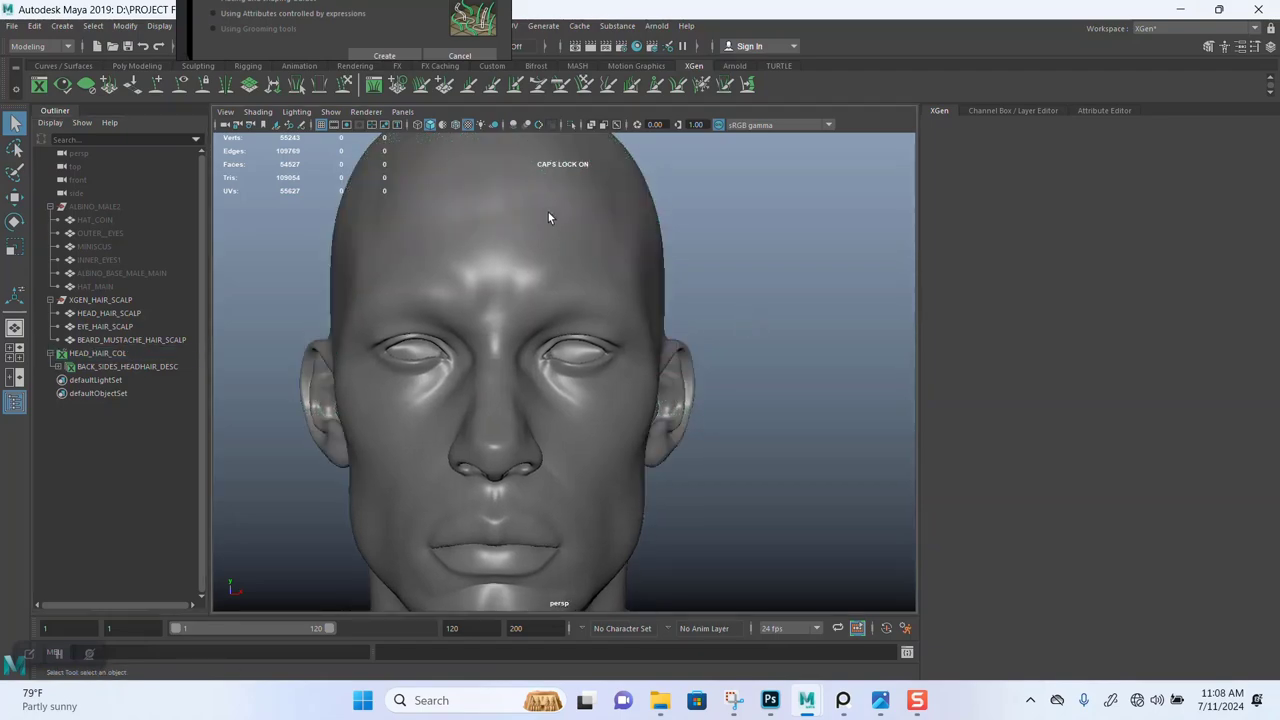
# Hide the BEARD_MUSTACHE_HAIR_SCALP mesh and clear the selection.
pyautogui.click(548, 212)
pyautogui.moveTo(482, 312)
pyautogui.keyDown('alt'); pyautogui.mouseDown()
pyautogui.moveTo(586, 306)
pyautogui.moveTo(505, 322)
pyautogui.mouseUp(); pyautogui.keyUp('alt')
pyautogui.click(135, 340)
pyautogui.click(110, 327)
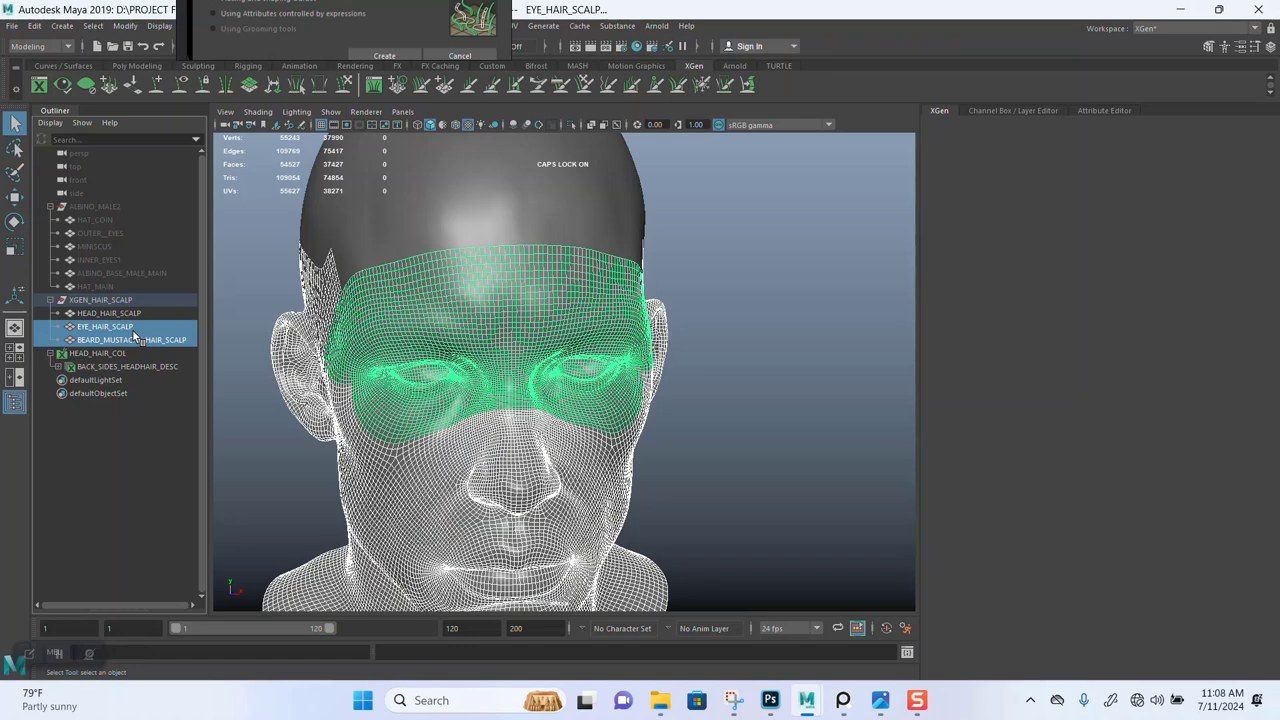
pyautogui.click(138, 338)
pyautogui.hotkey('ctrl', 'h')
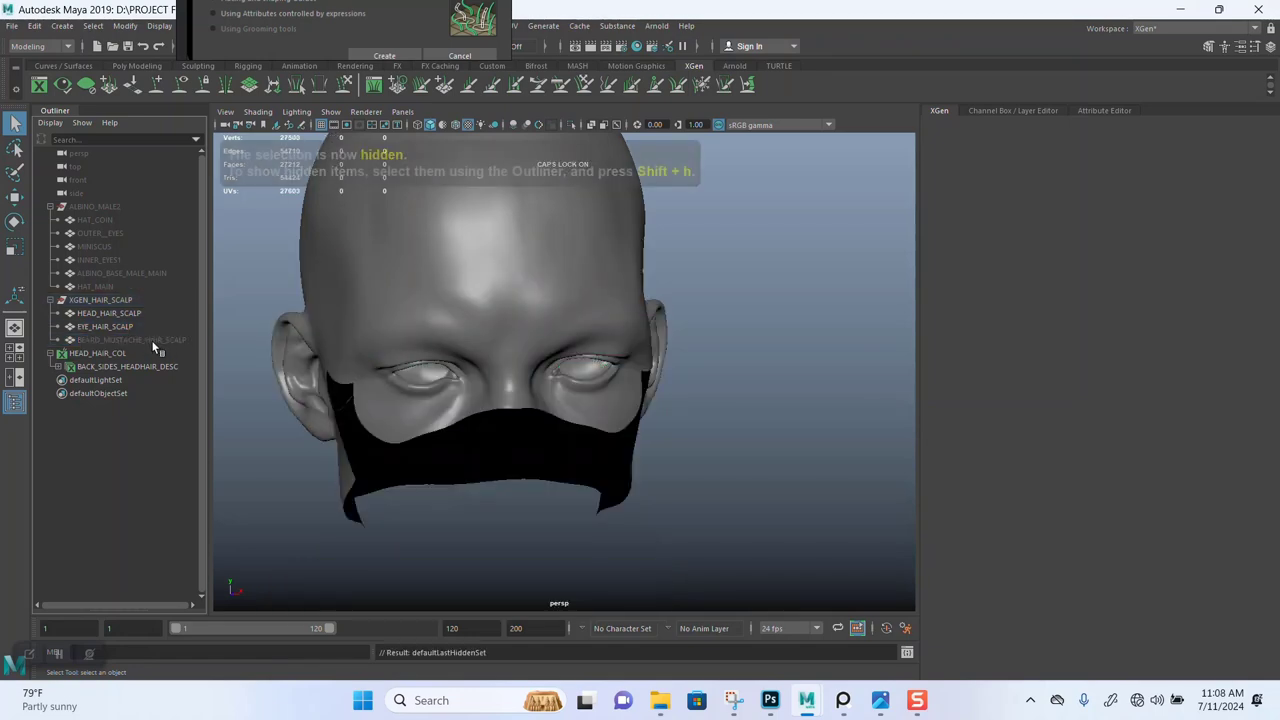
pyautogui.click(550, 291)
pyautogui.click(740, 297)
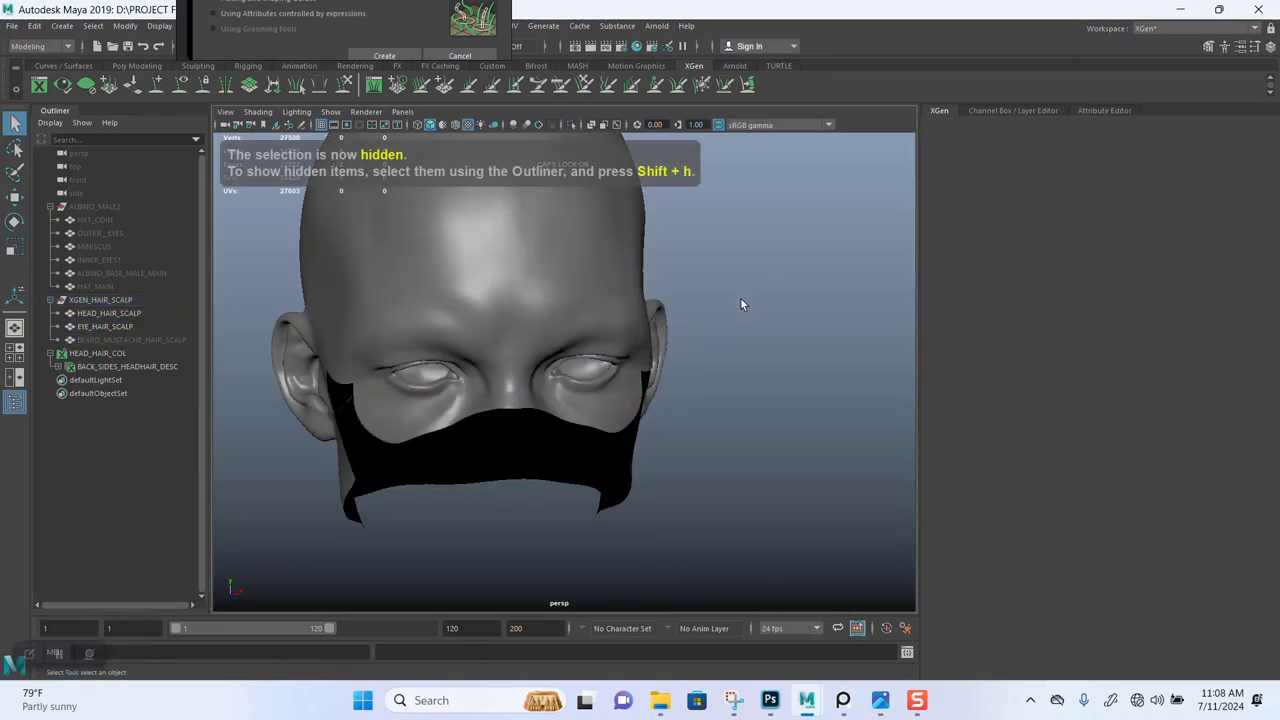
pyautogui.moveTo(740, 297)
pyautogui.keyDown('alt'); pyautogui.mouseDown()
pyautogui.moveTo(742, 328)
pyautogui.moveTo(733, 321)
pyautogui.mouseUp(); pyautogui.keyUp('alt')
# Check the BACK_SIDES_HEADHAIR_DESC description and the HEAD_HAIR_SCALP mesh in the Attribute Editor.
pyautogui.click(516, 231)
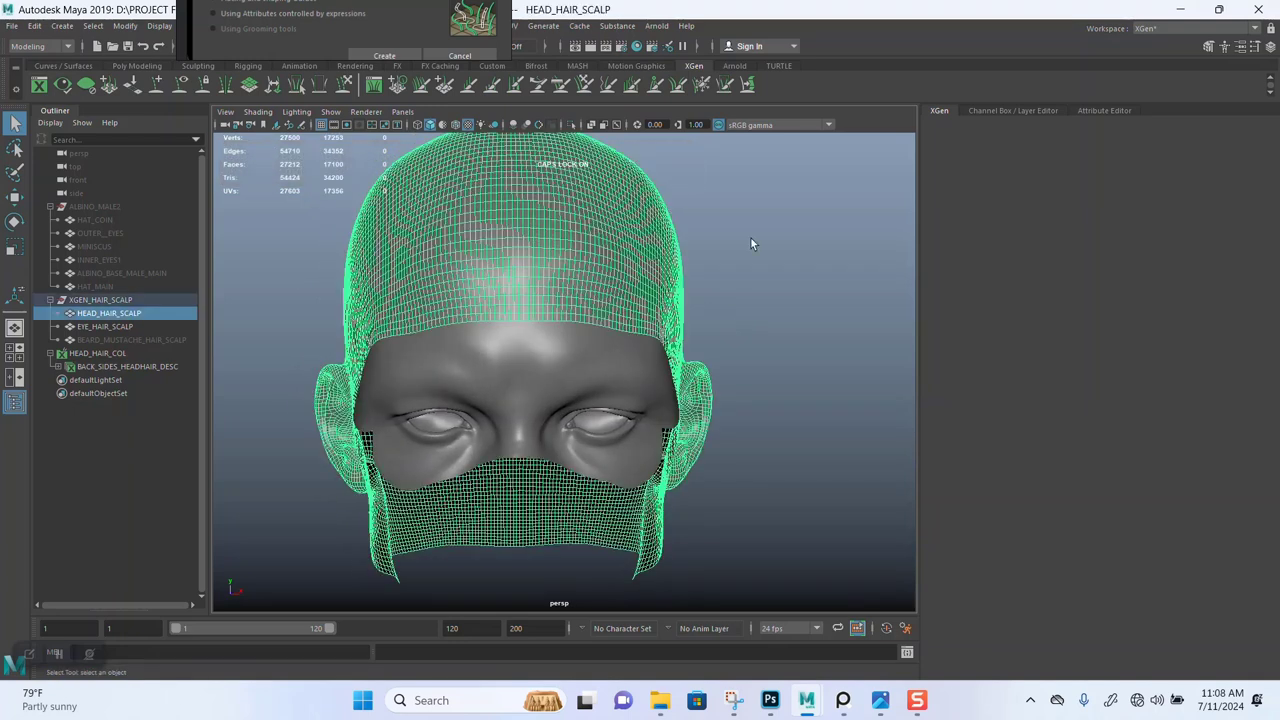
pyautogui.click(777, 233)
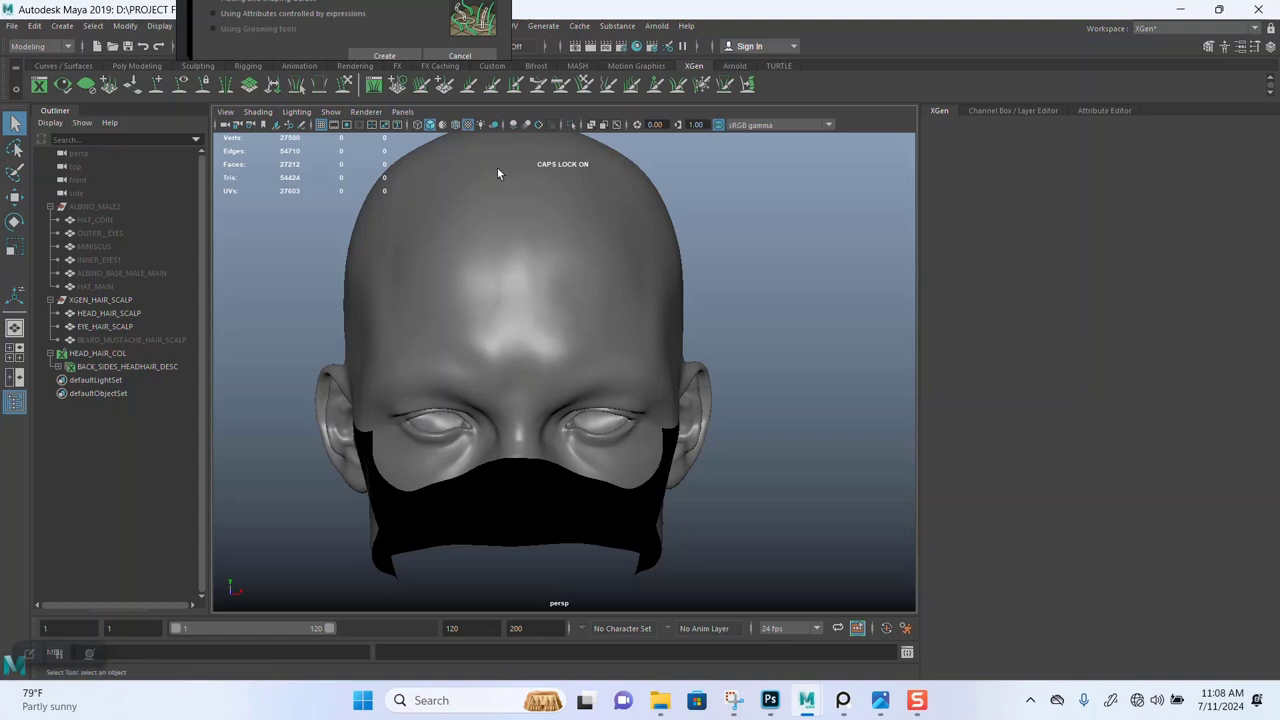
pyautogui.hotkey('ctrl', 'z')
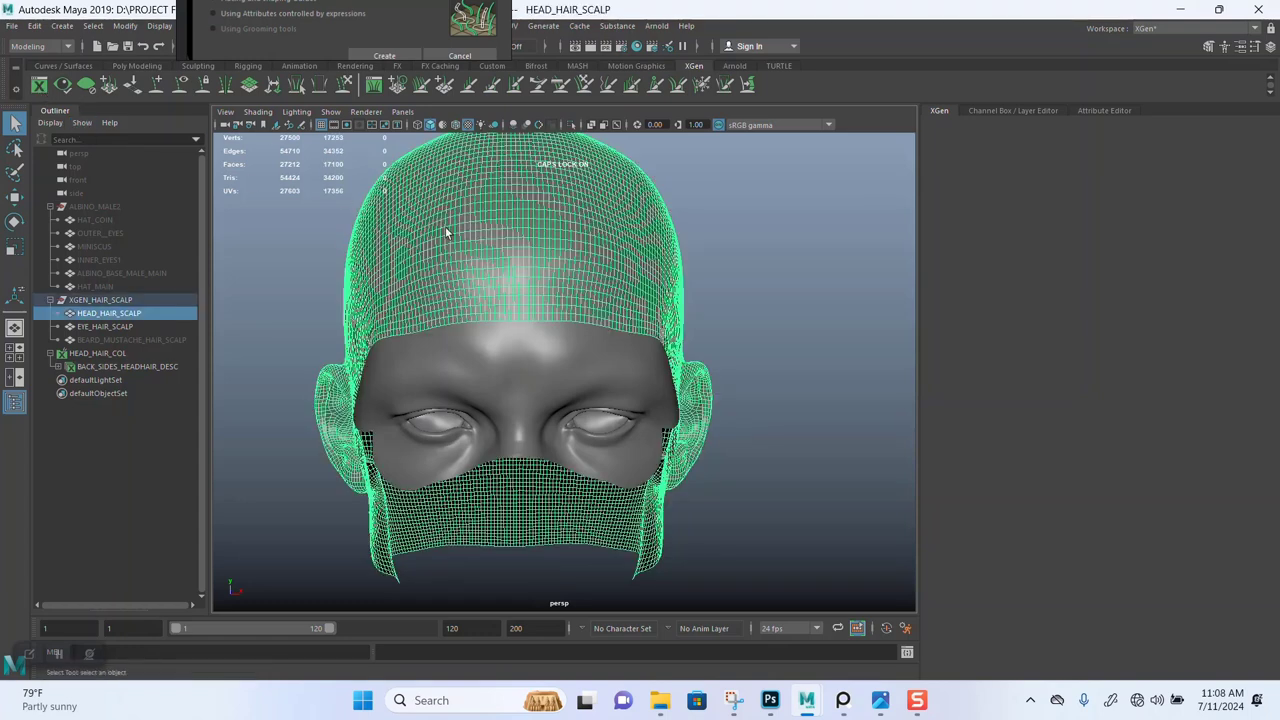
pyautogui.click(106, 367)
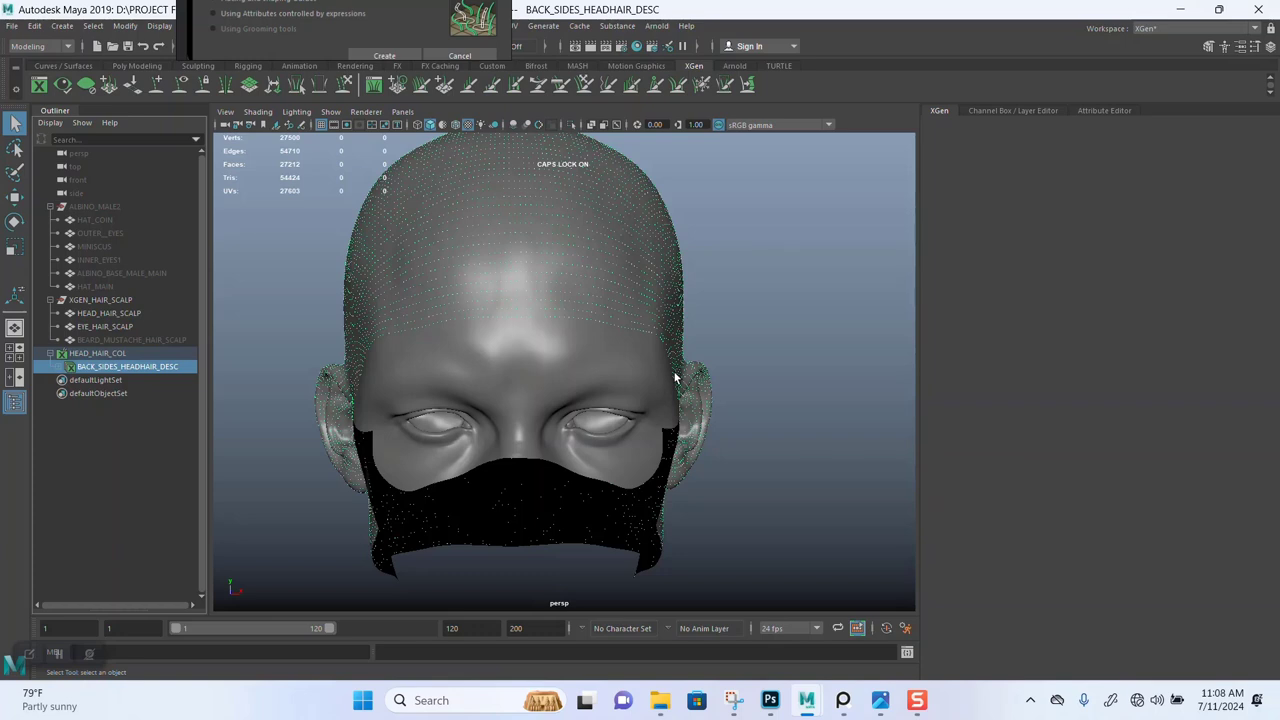
pyautogui.click(1013, 110)
pyautogui.click(1105, 110)
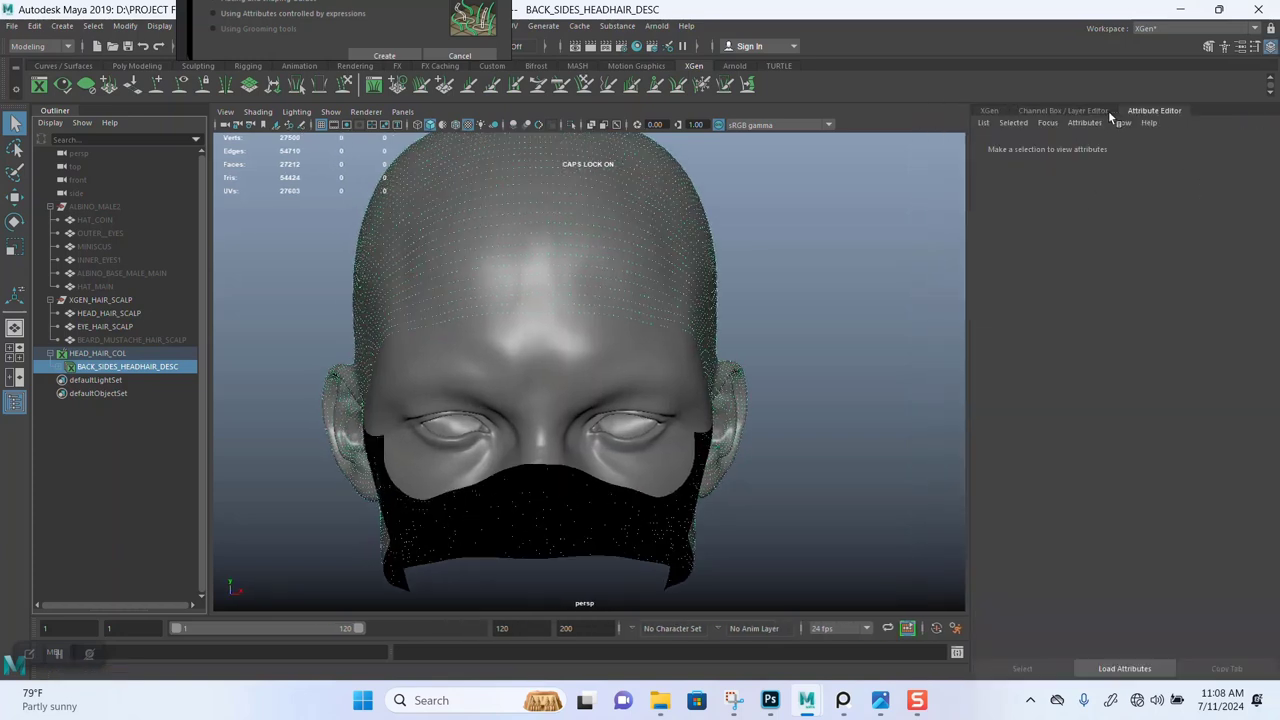
pyautogui.click(846, 300)
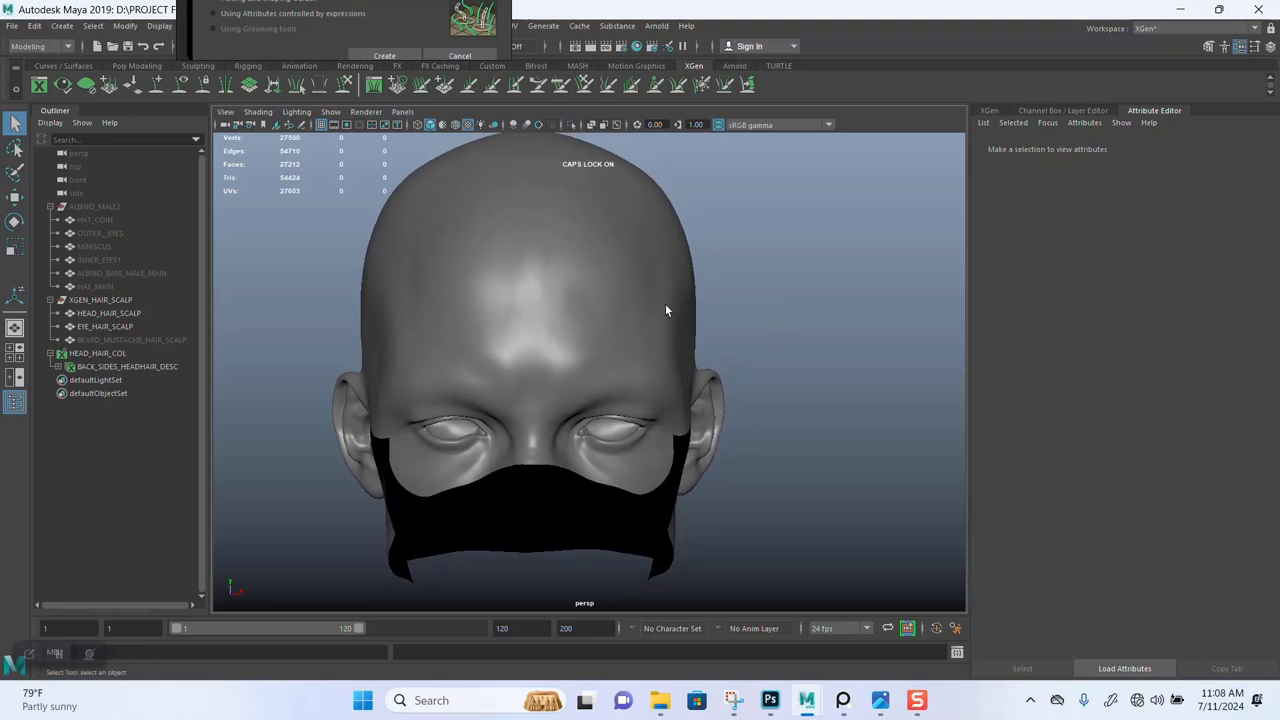
pyautogui.click(550, 287)
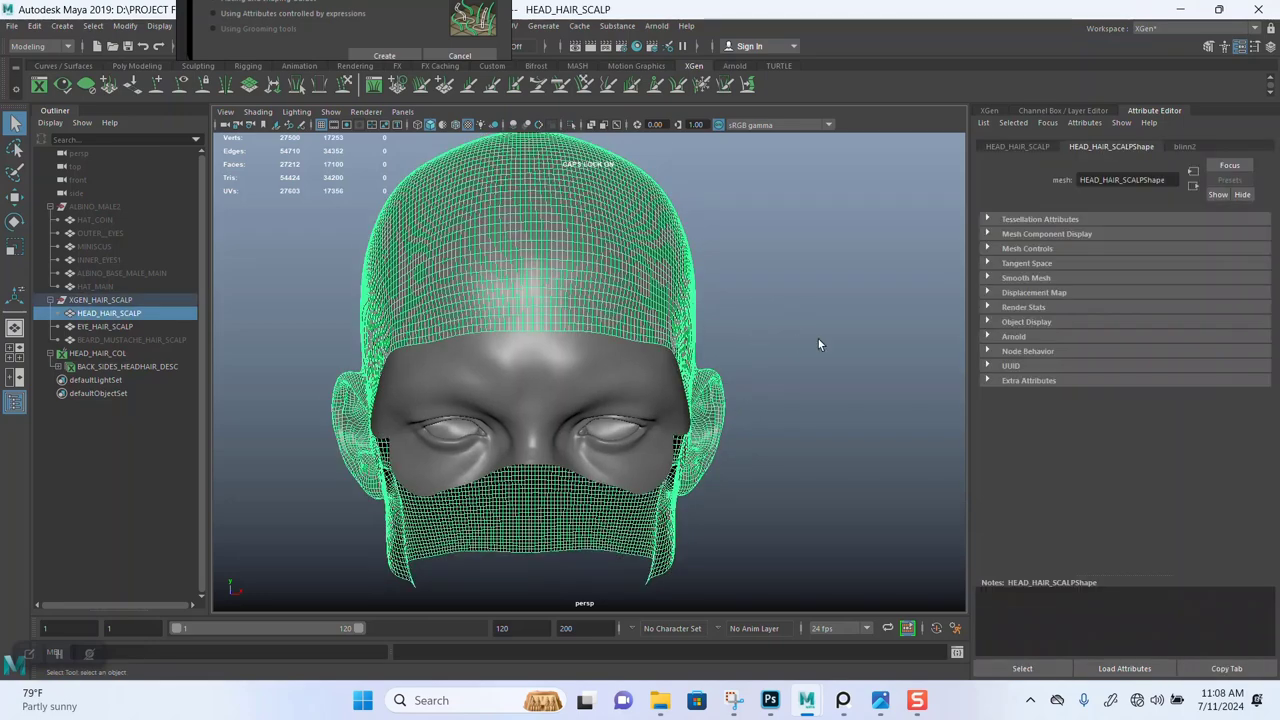
# Save the scene and check the XGen panel for content with the HEAD_HAIR_COL collection selected and deselected.
pyautogui.click(989, 110)
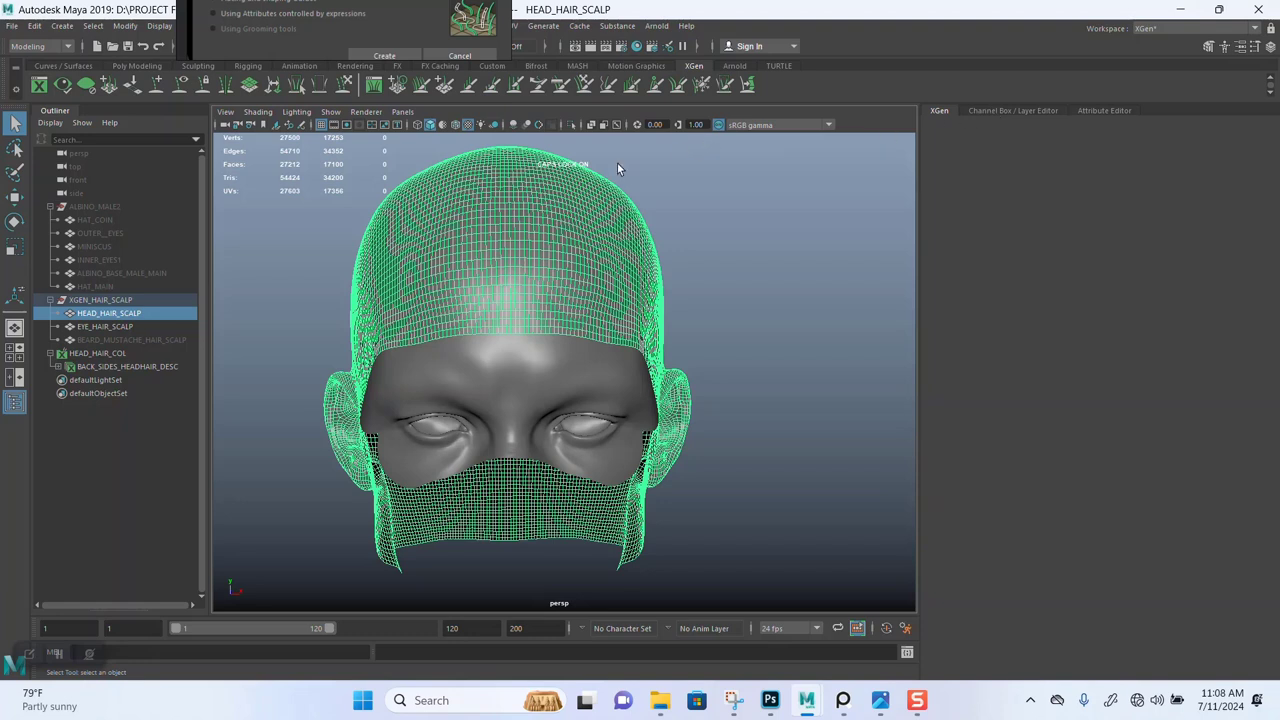
pyautogui.click(747, 236)
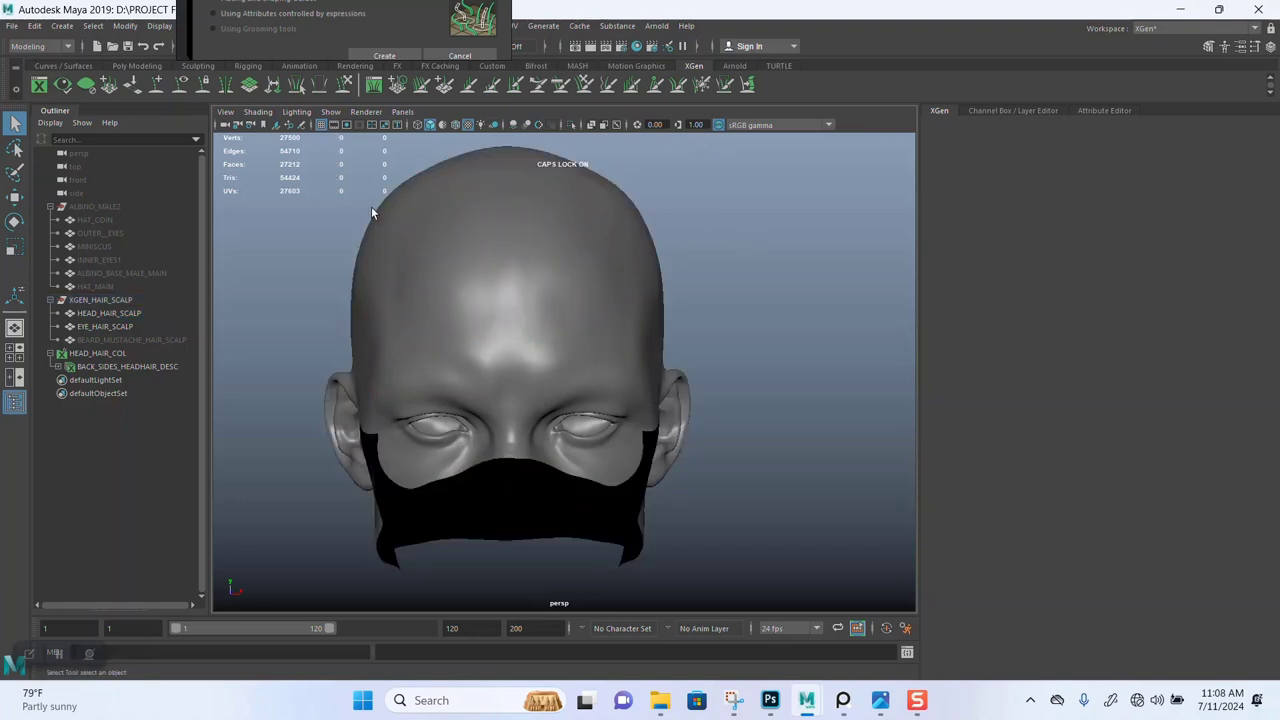
pyautogui.hotkey('ctrl', 's')
pyautogui.click(598, 266)
pyautogui.click(104, 354)
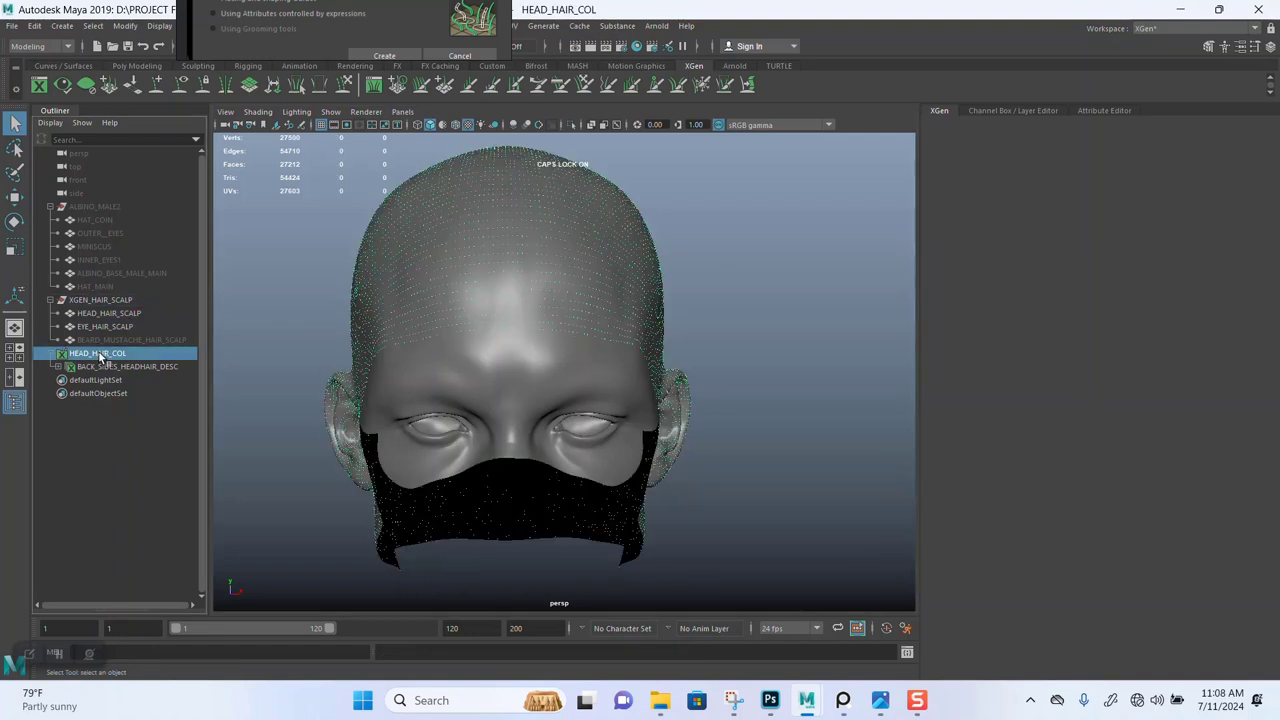
pyautogui.click(760, 372)
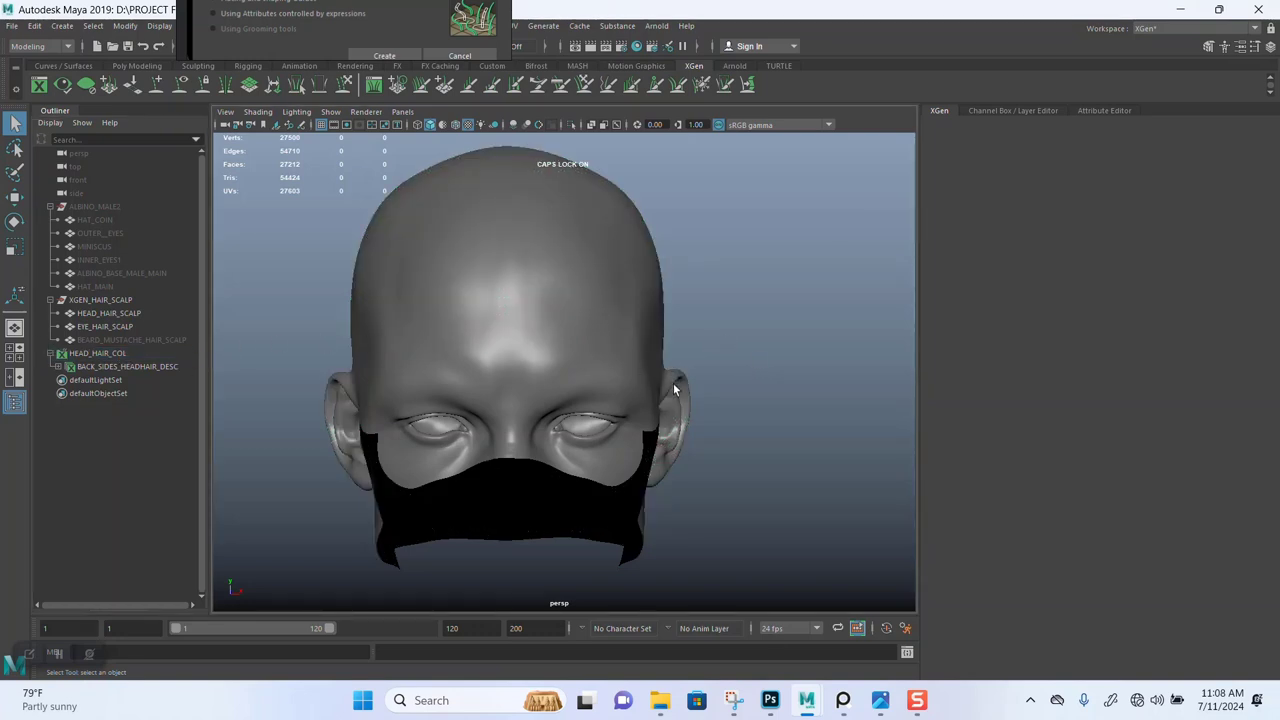
# Add one XGen guide for the BACK_SIDES_HEADHAIR_DESC description at the back of the head.
pyautogui.keyDown('alt'); pyautogui.moveTo(676, 377); pyautogui.dragTo(681, 384, button='middle'); pyautogui.keyUp('alt')
pyautogui.keyDown('alt'); pyautogui.moveTo(729, 378); pyautogui.dragTo(690, 346); pyautogui.keyUp('alt')
pyautogui.click(745, 447)
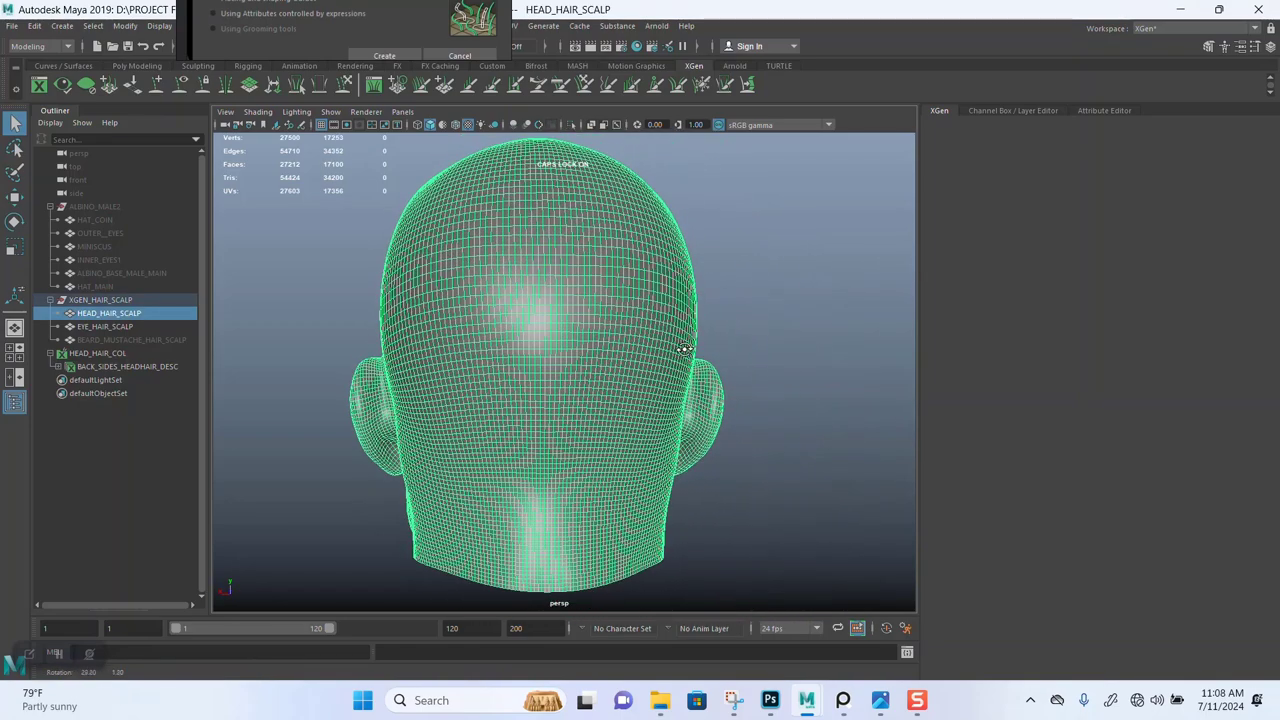
pyautogui.click(850, 313)
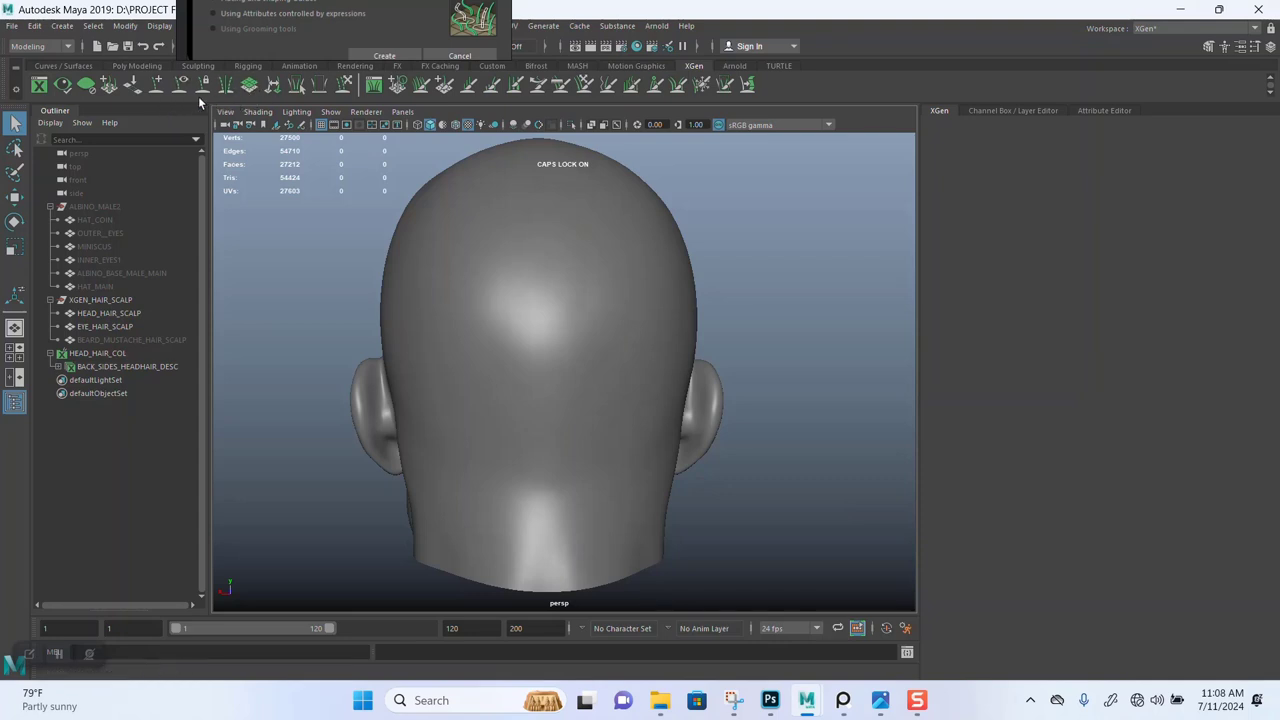
pyautogui.click(157, 85)
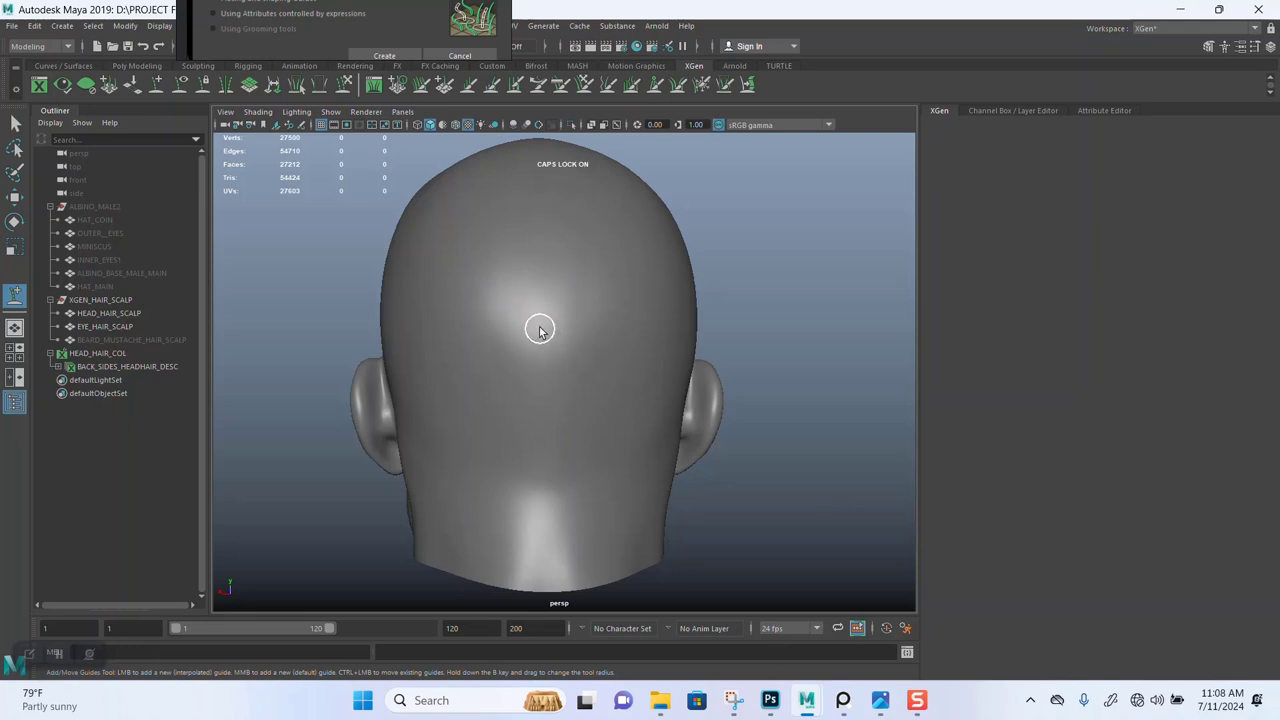
pyautogui.click(585, 379)
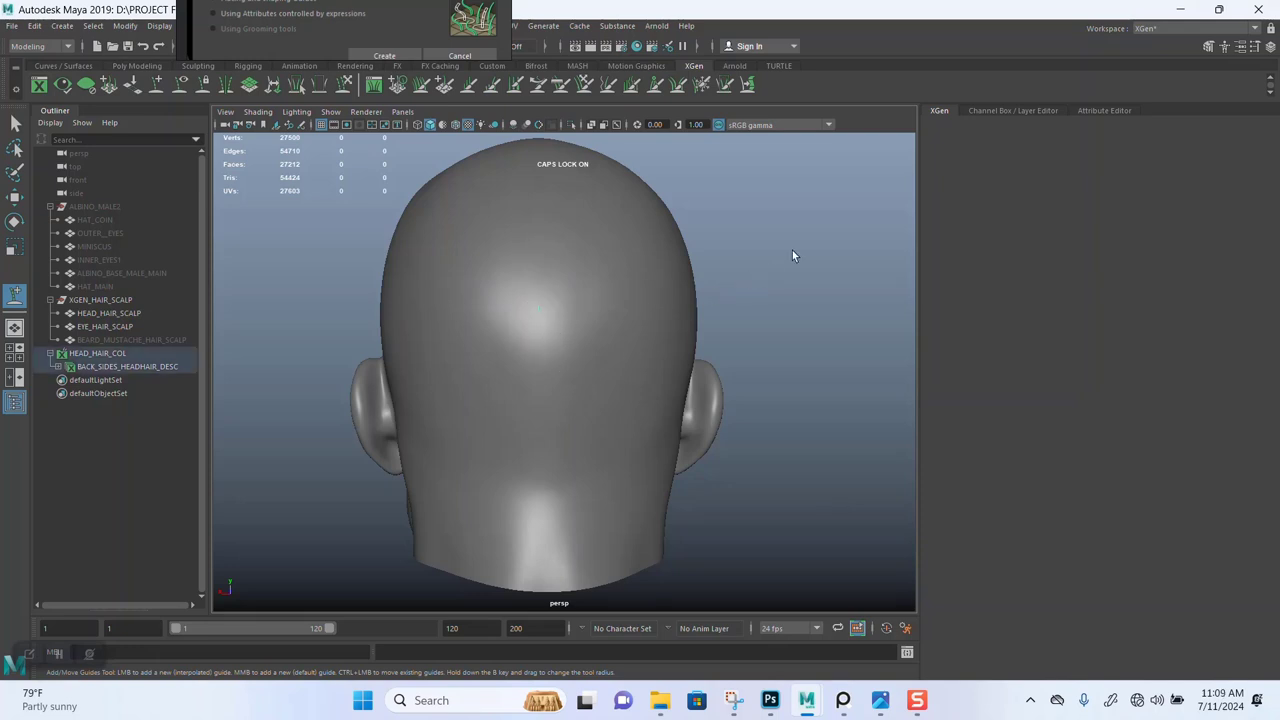
pyautogui.keyDown('alt'); pyautogui.moveTo(771, 330); pyautogui.dragTo(722, 264); pyautogui.keyUp('alt')
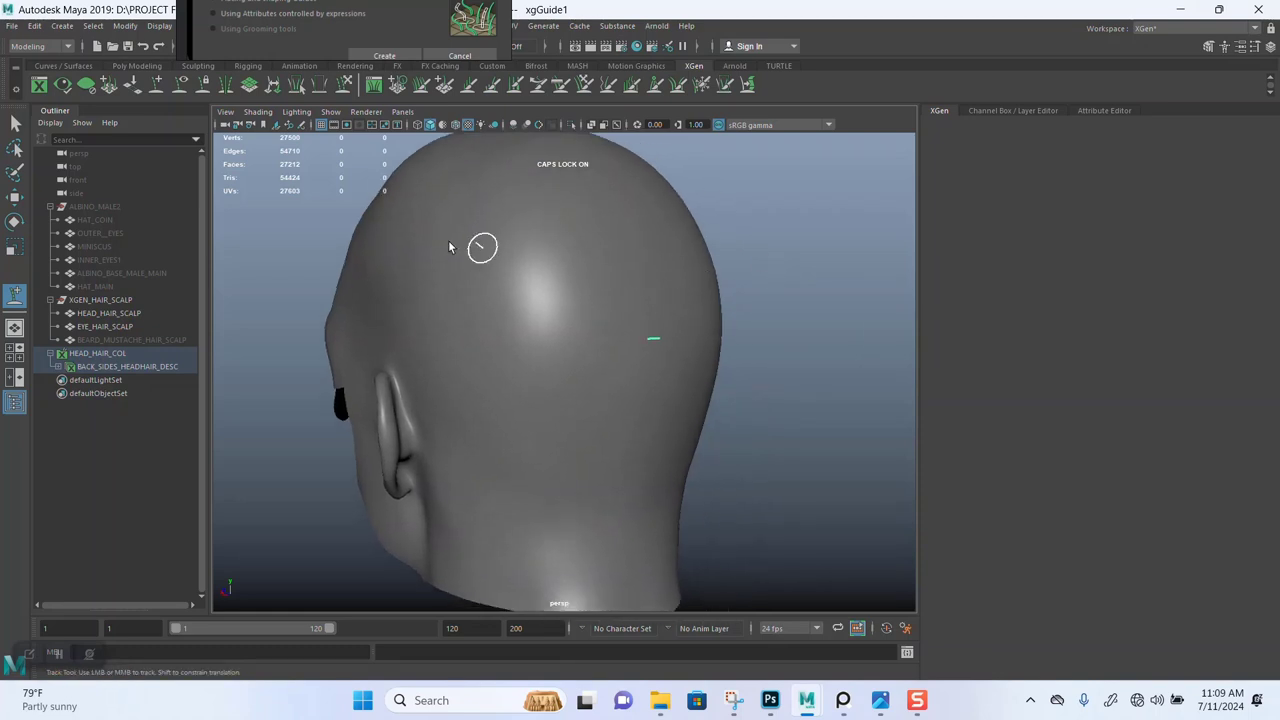
pyautogui.click(15, 122)
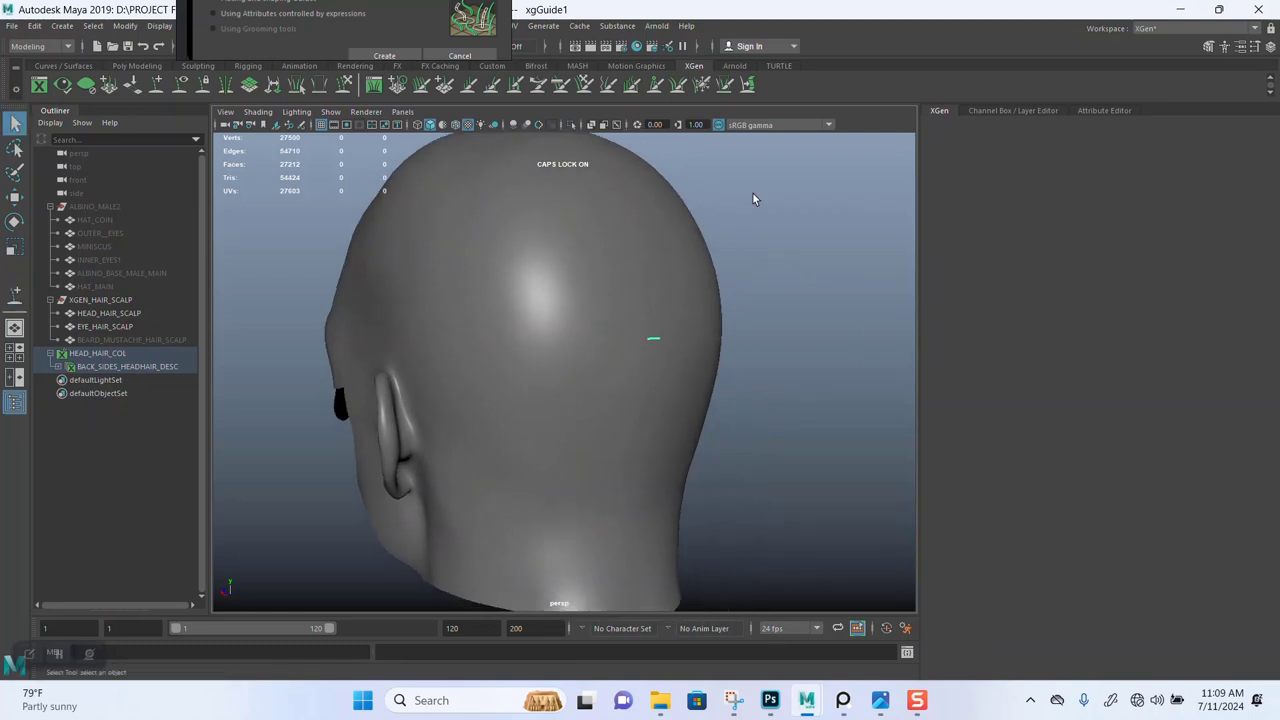
# Check the Attribute Editor and the XGen panel for content with the new guide in the scene.
pyautogui.click(1117, 110)
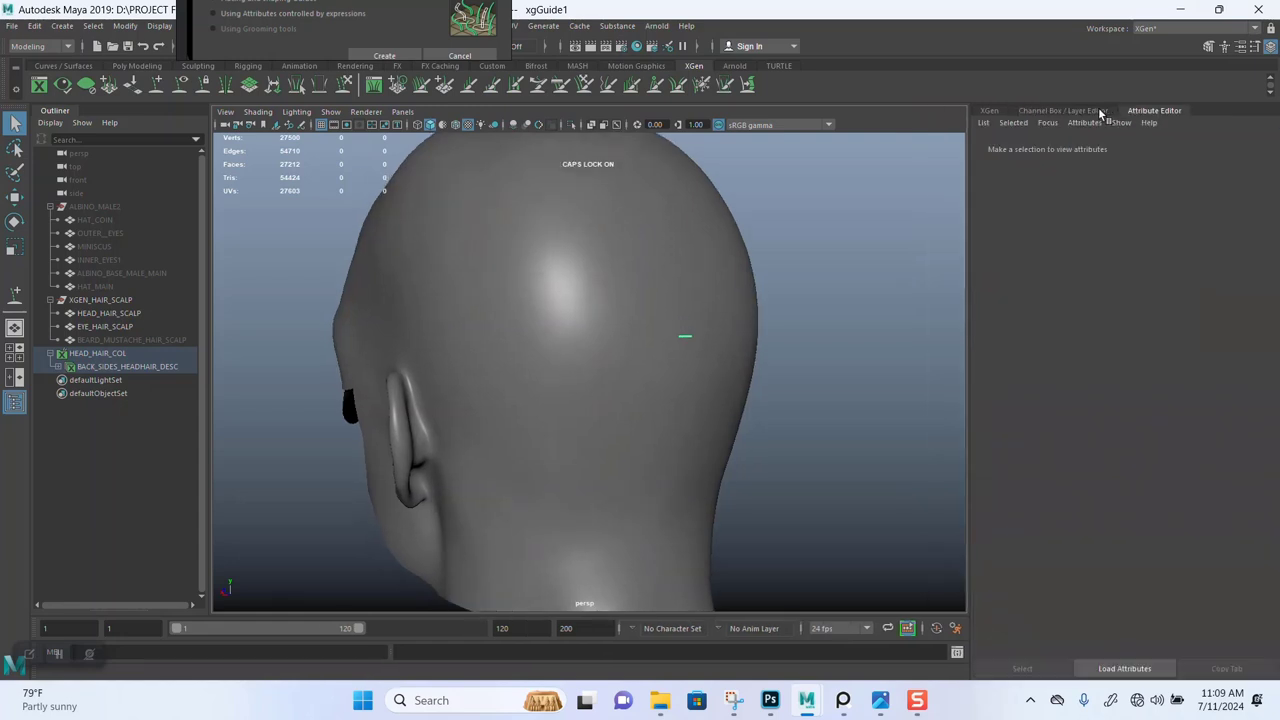
pyautogui.click(953, 110)
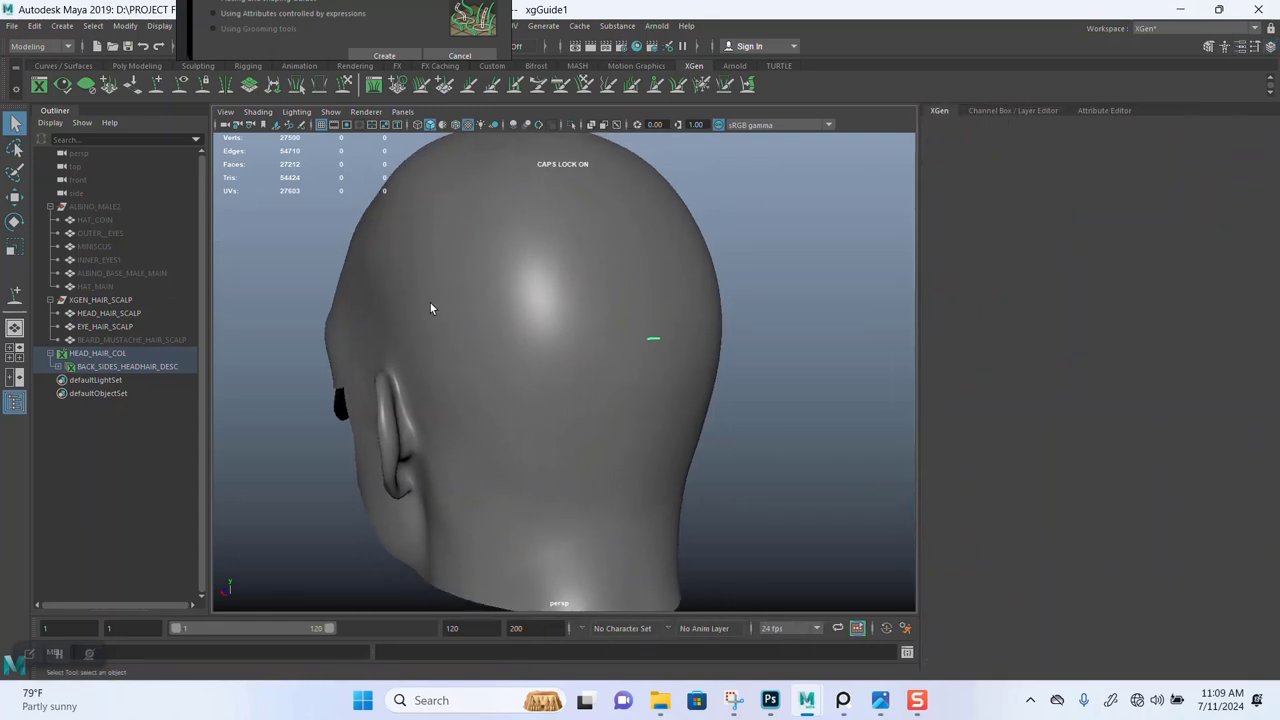
pyautogui.keyDown('alt'); pyautogui.moveTo(431, 308); pyautogui.dragTo(523, 277); pyautogui.keyUp('alt')
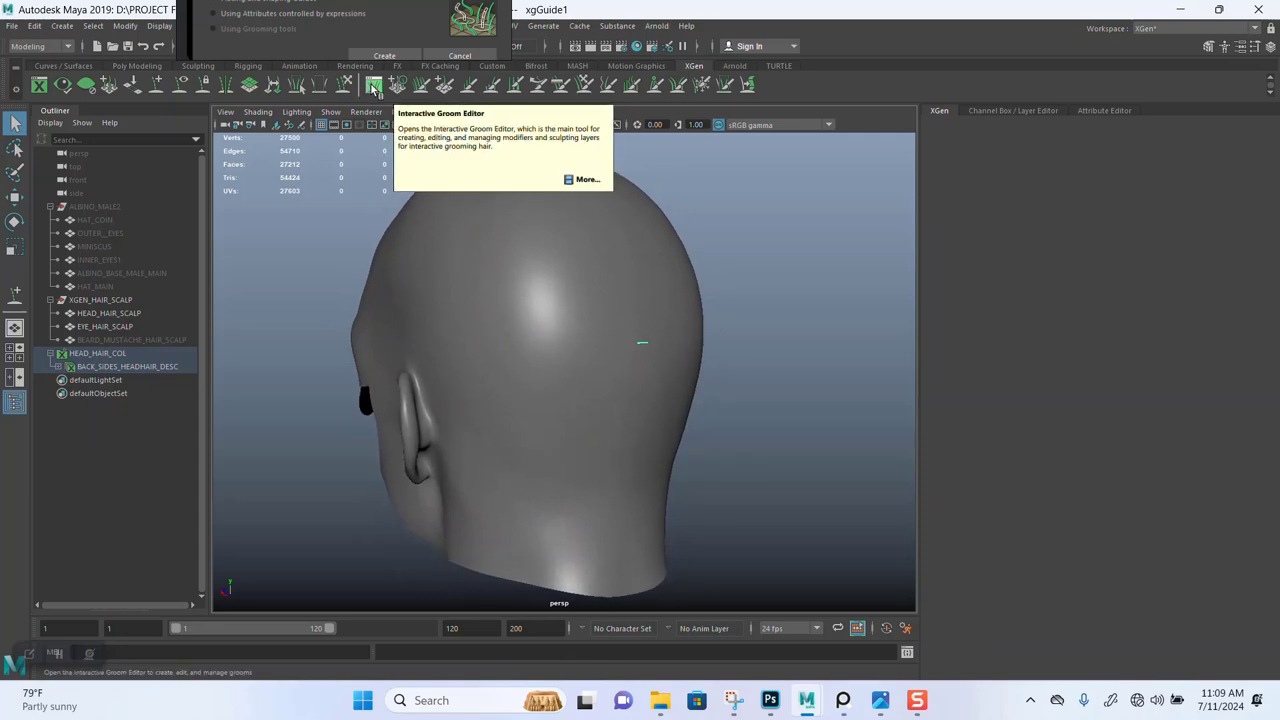
pyautogui.press('capslock')
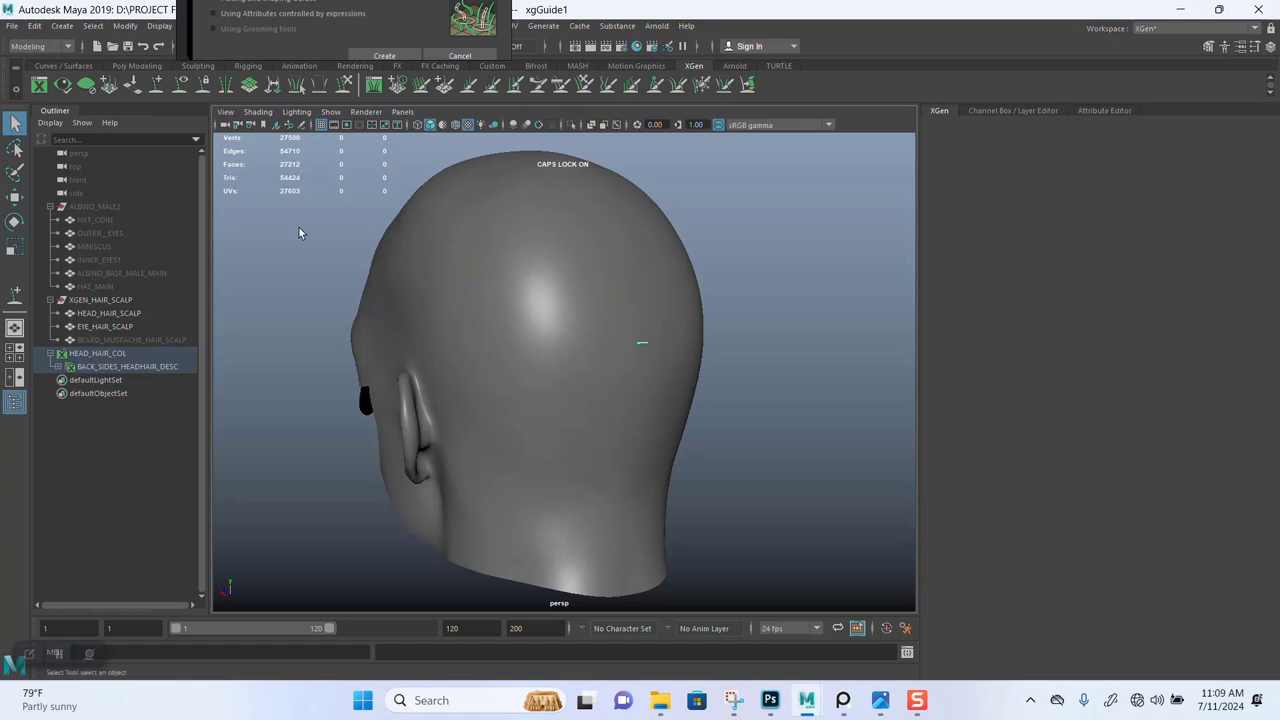
pyautogui.keyDown('alt'); pyautogui.moveTo(298, 226); pyautogui.dragTo(320, 272); pyautogui.keyUp('alt')
# Save the ALBINO MALE 01 scene with the new guide.
pyautogui.hotkey('ctrl', 's')
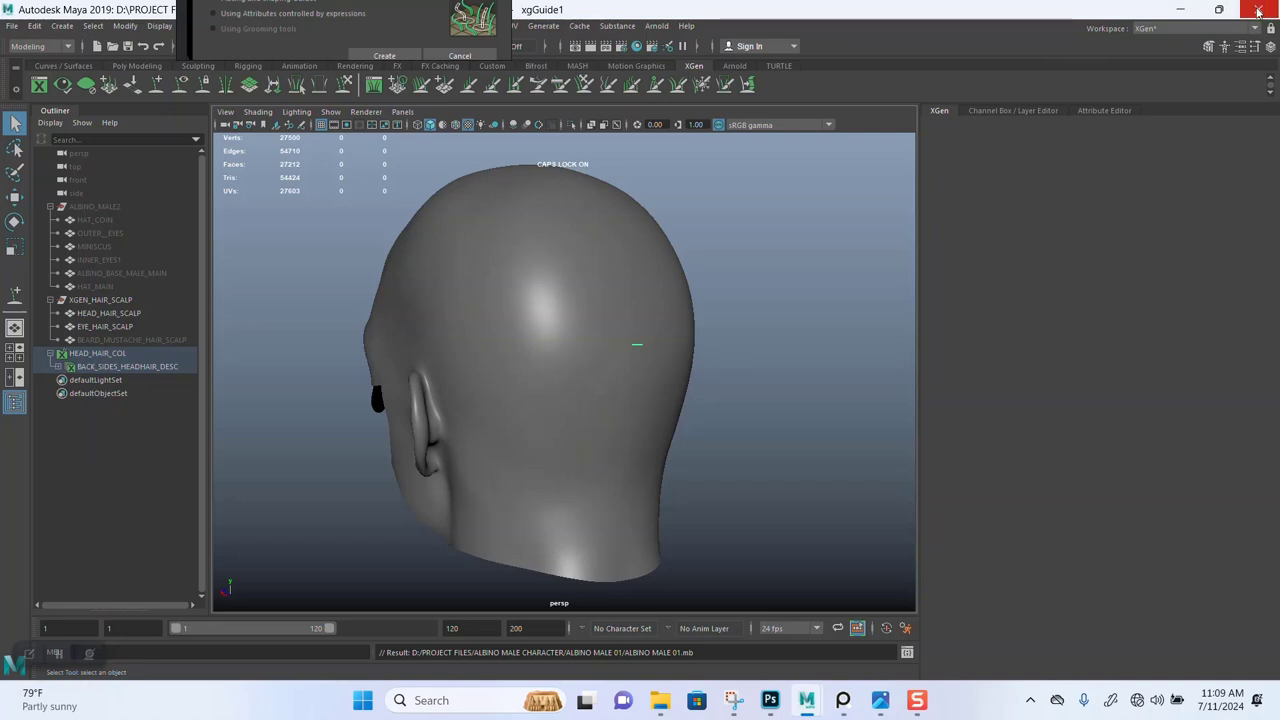
pyautogui.click(18, 27)
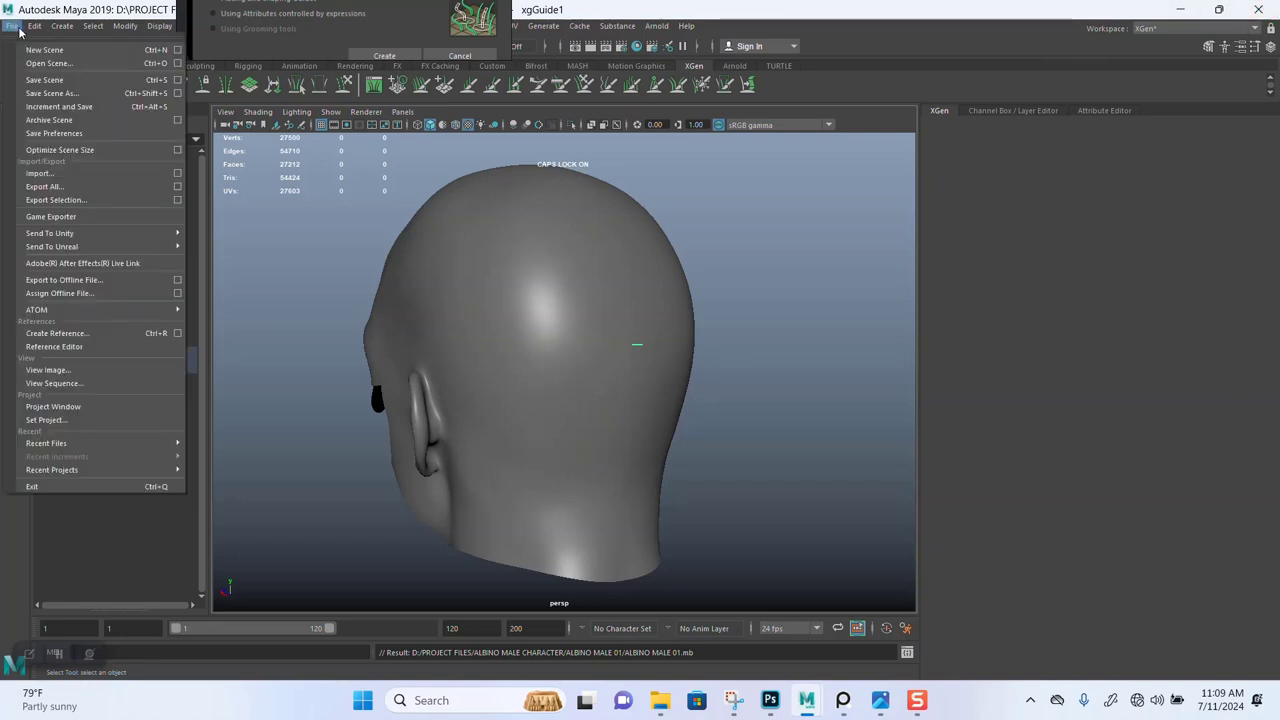
pyautogui.click(280, 214)
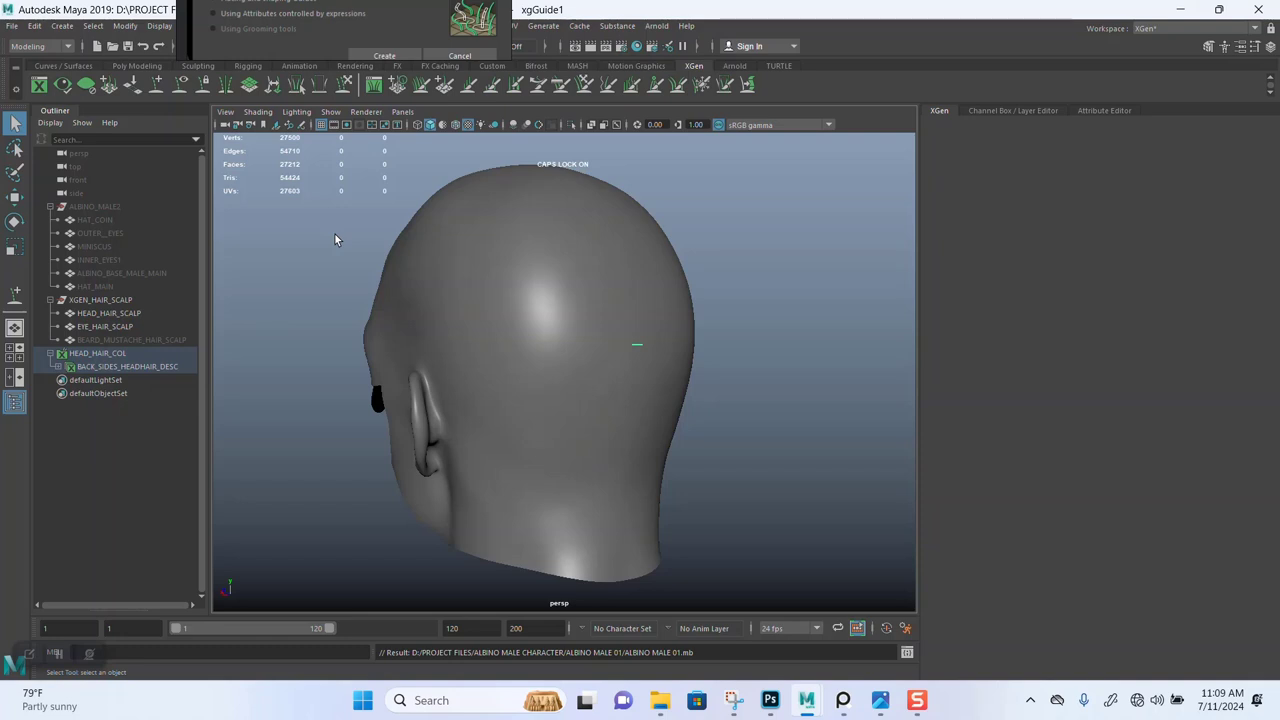
pyautogui.hotkey('ctrl', 's')
pyautogui.keyDown('alt'); pyautogui.moveTo(335, 234); pyautogui.dragTo(334, 229, button='right'); pyautogui.keyUp('alt')
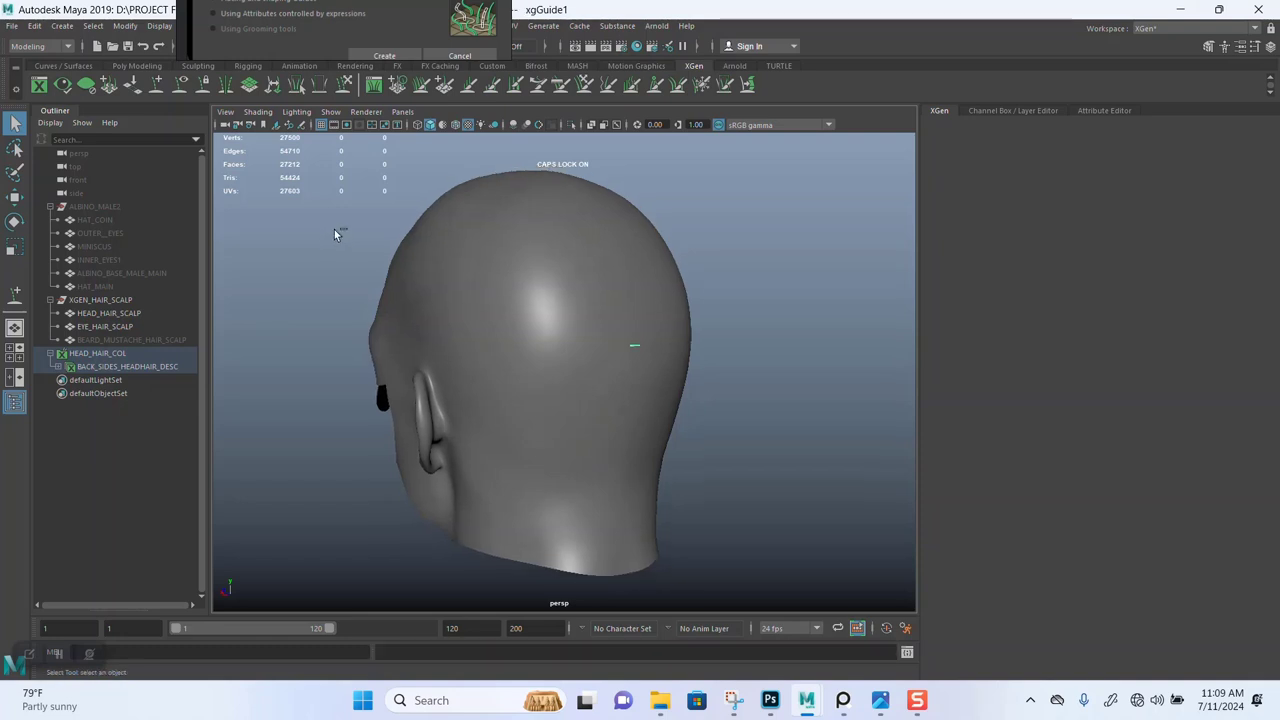
pyautogui.hotkey('ctrl', 's')
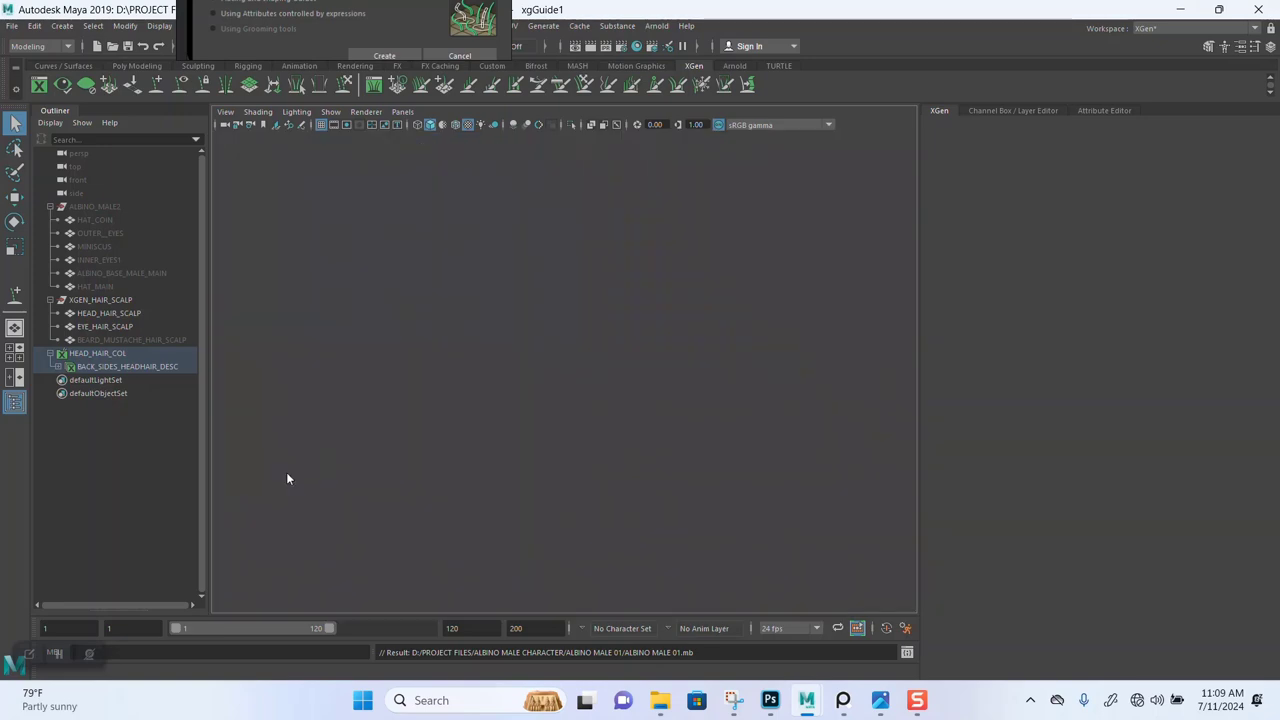
# Switch to File Explorer and reopen the ALBINO MALE 01 Maya scene from the ALBINO MALE 01 project folder.
pyautogui.press('super+d')
pyautogui.moveTo(675, 695)
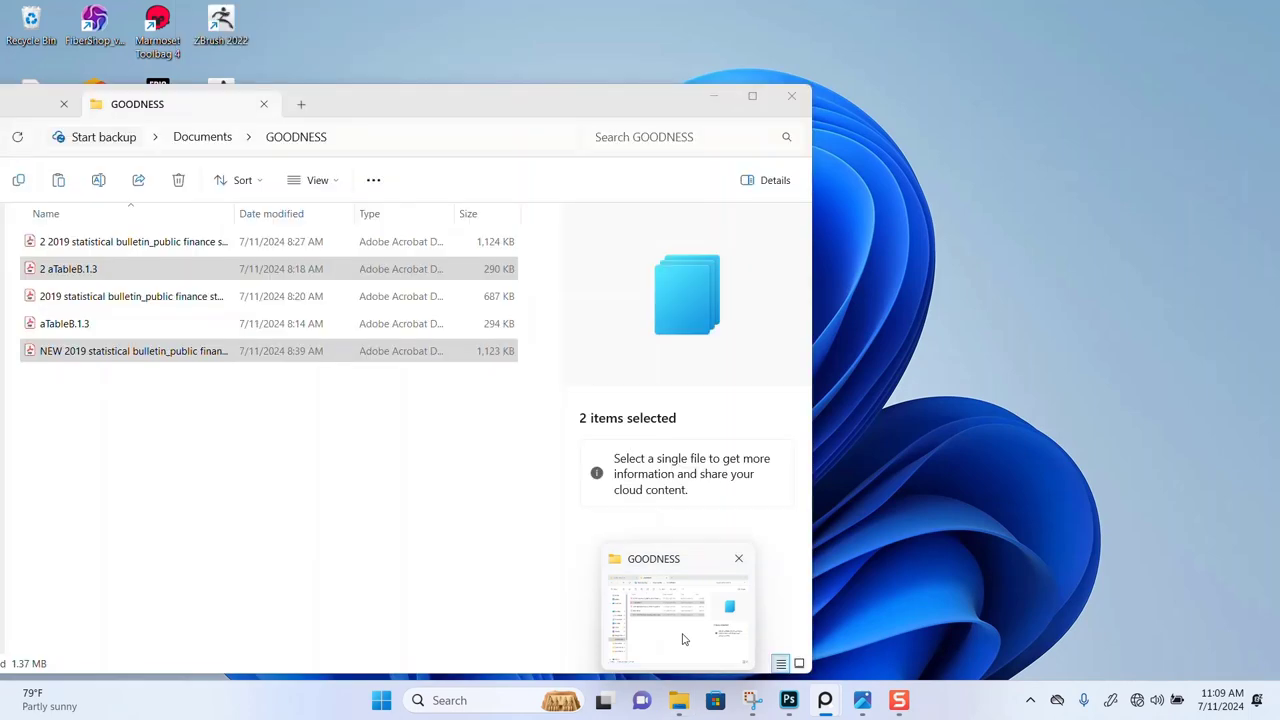
pyautogui.click(684, 638)
pyautogui.click(250, 104)
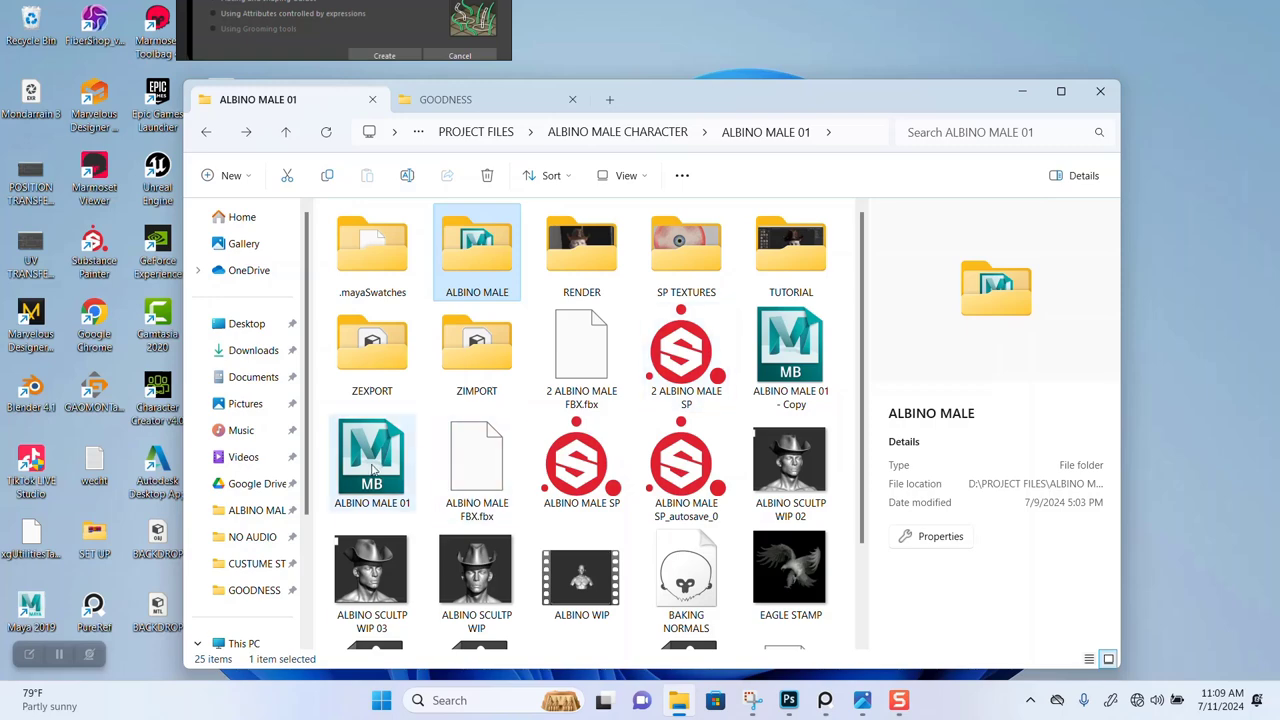
pyautogui.click(373, 468)
pyautogui.scroll(-1, 537, 470)
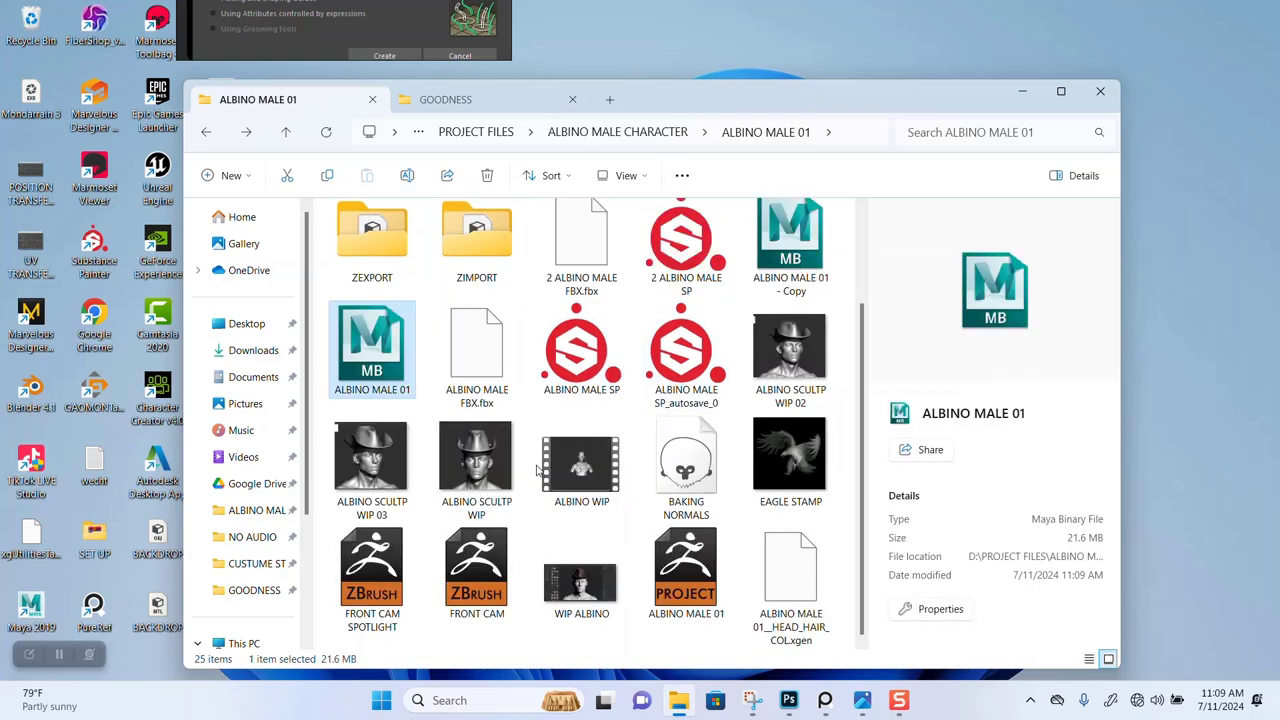
pyautogui.scroll(1, 537, 470)
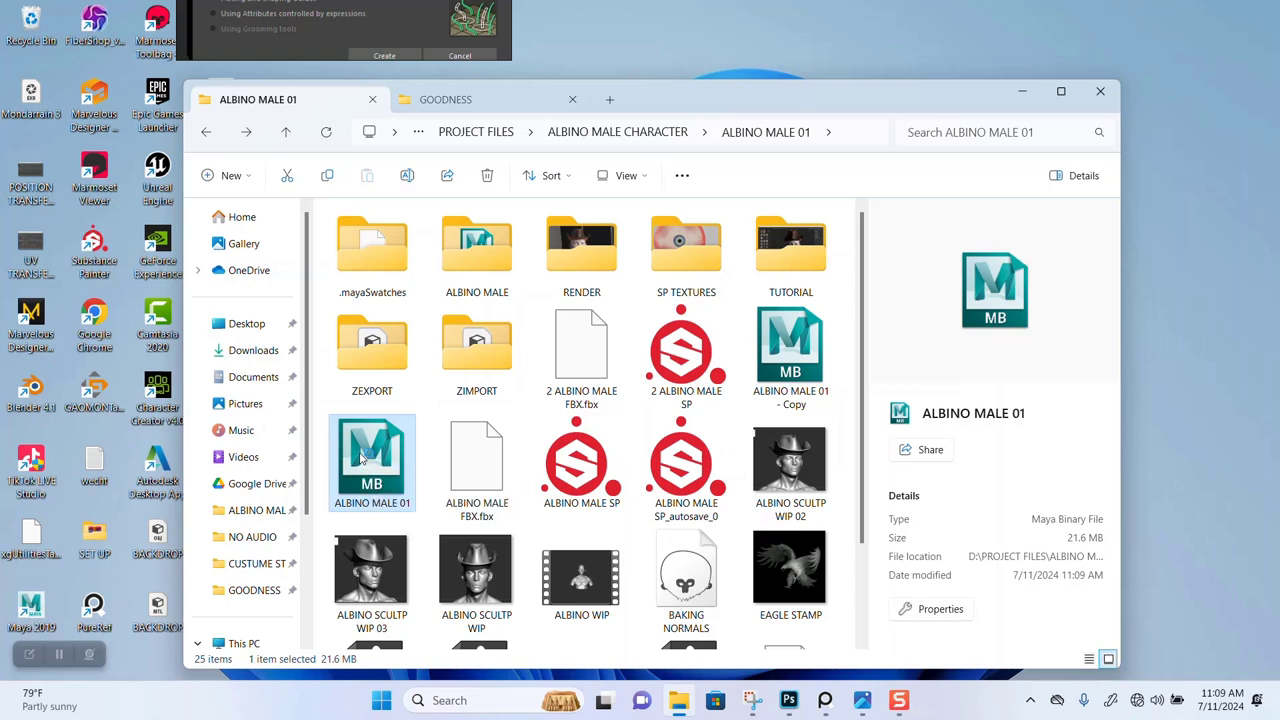
pyautogui.doubleClick(365, 457)
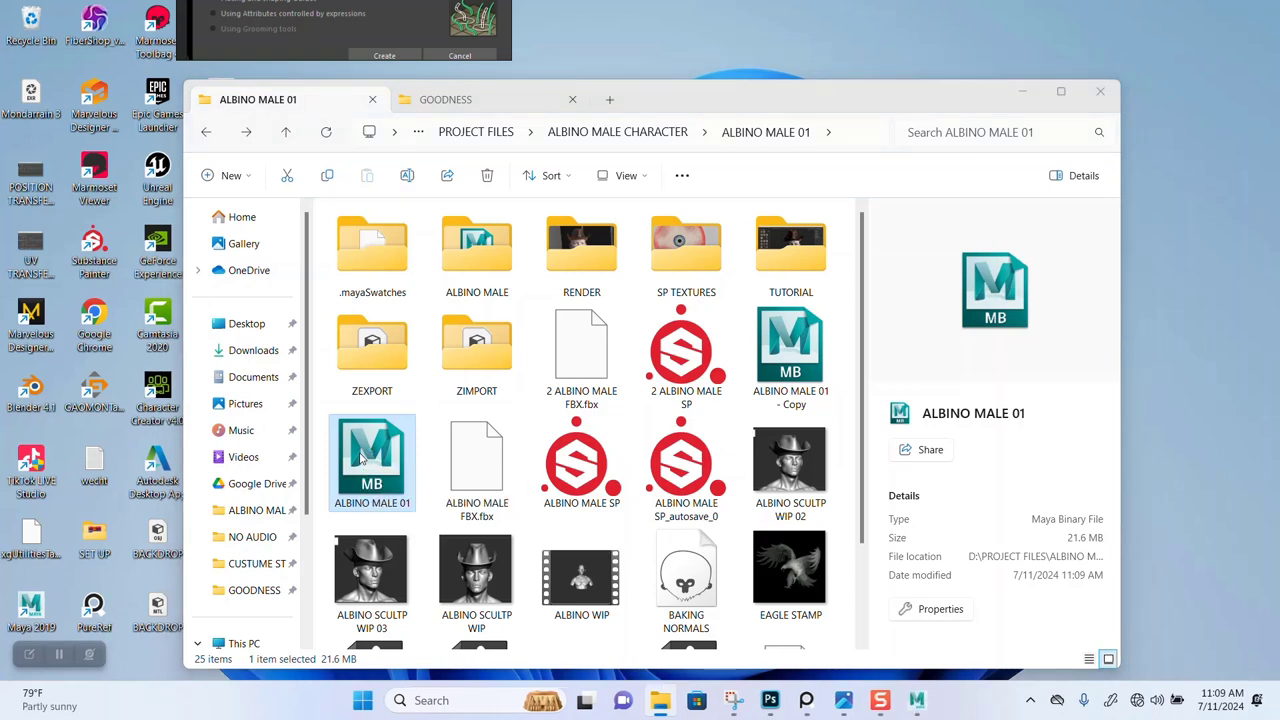
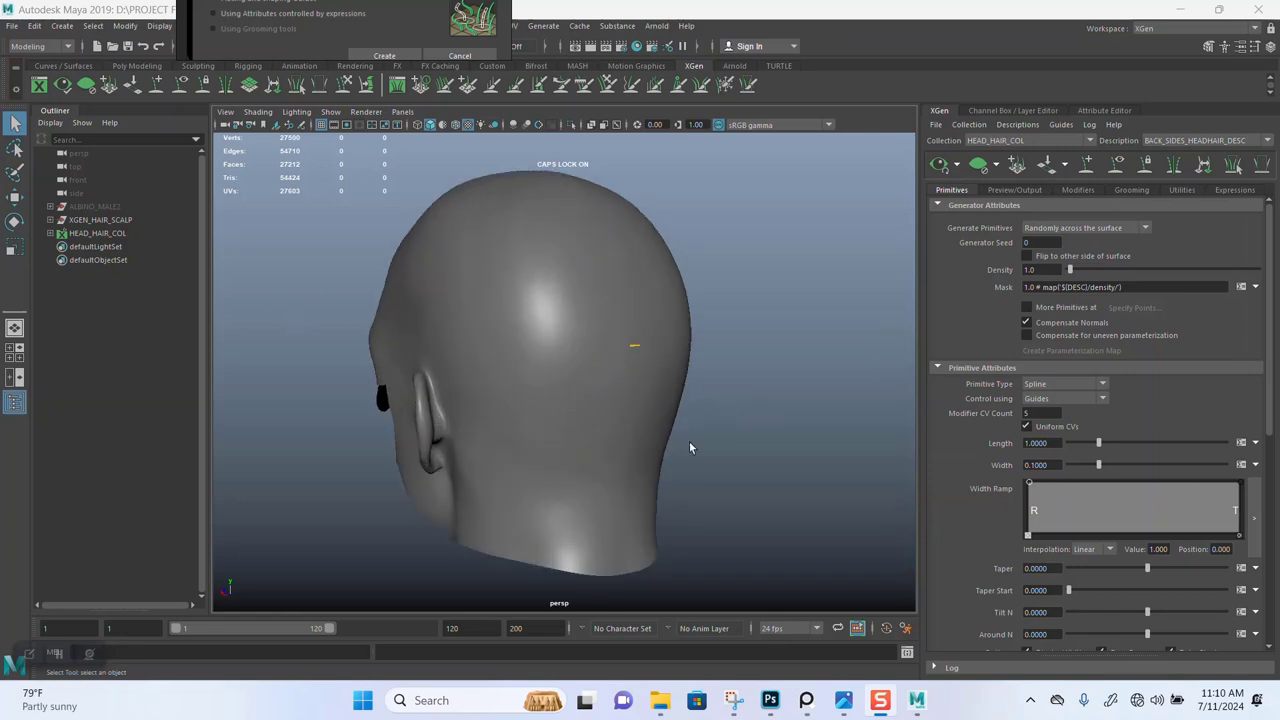
# Expand the XGEN_HAIR_SCALP group, select HEAD_HAIR_SCALP to check its coverage, and clear the selection.
pyautogui.keyDown('alt'); pyautogui.moveTo(689, 447); pyautogui.dragTo(815, 428); pyautogui.keyUp('alt')
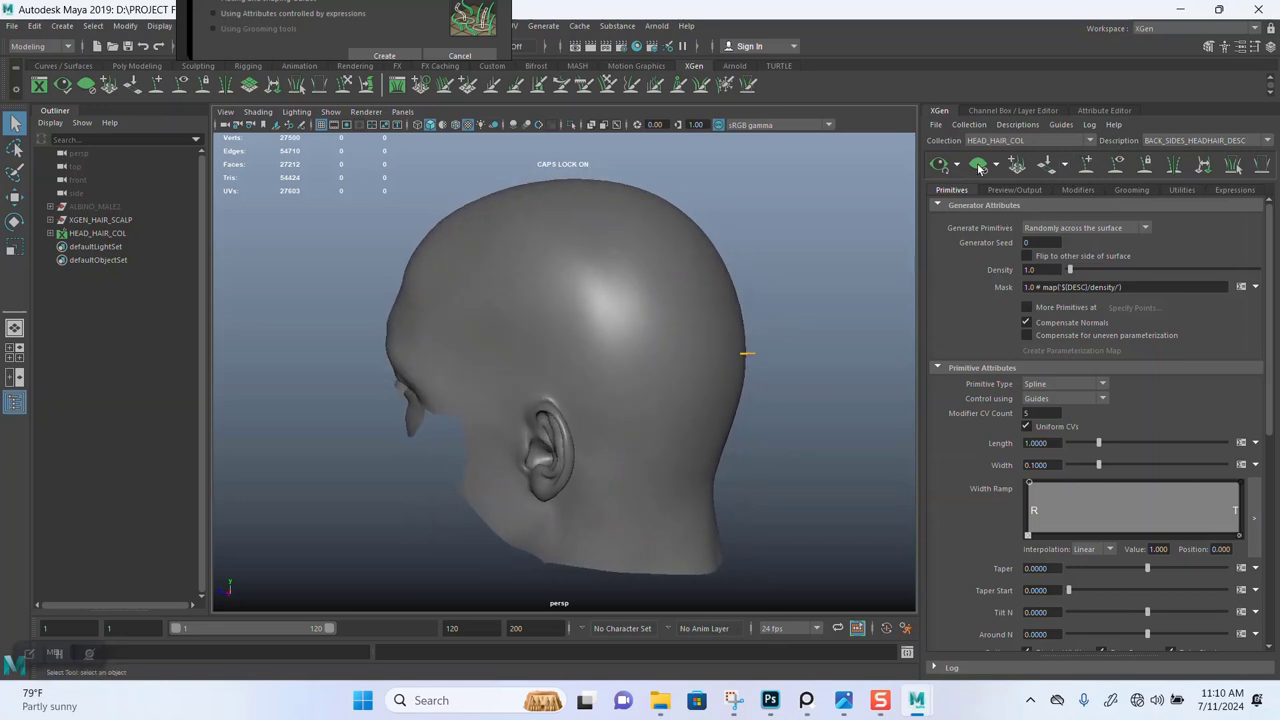
pyautogui.keyDown('alt'); pyautogui.moveTo(760, 378); pyautogui.dragTo(860, 398); pyautogui.keyUp('alt')
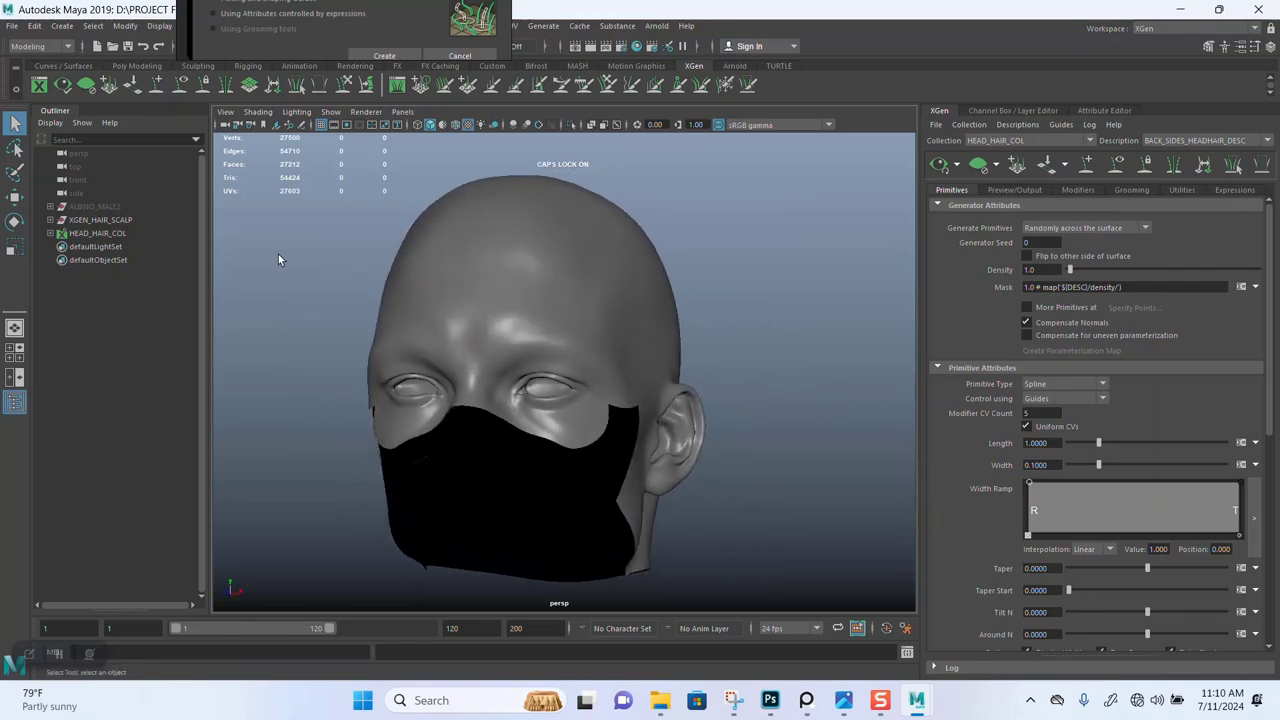
pyautogui.click(50, 220)
pyautogui.click(108, 234)
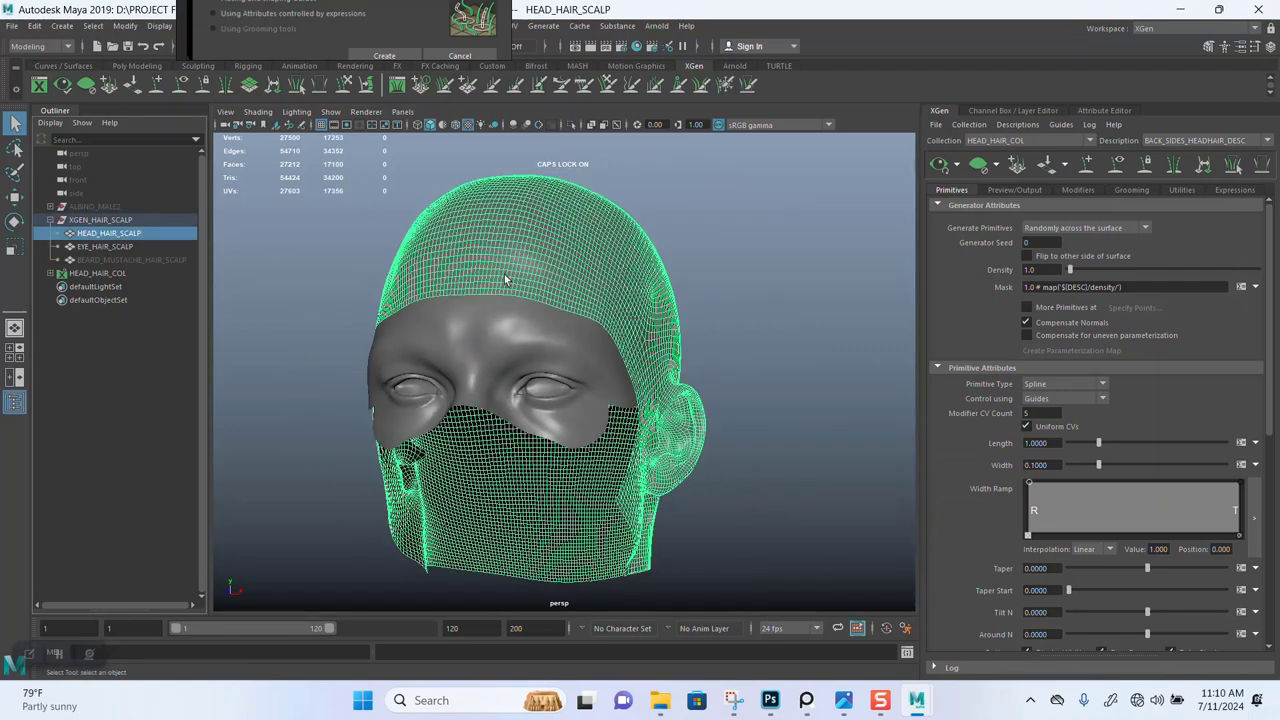
pyautogui.keyDown('alt'); pyautogui.moveTo(504, 279); pyautogui.dragTo(694, 266); pyautogui.keyUp('alt')
pyautogui.click(795, 303)
pyautogui.keyDown('alt'); pyautogui.moveTo(795, 303); pyautogui.dragTo(678, 298); pyautogui.keyUp('alt')
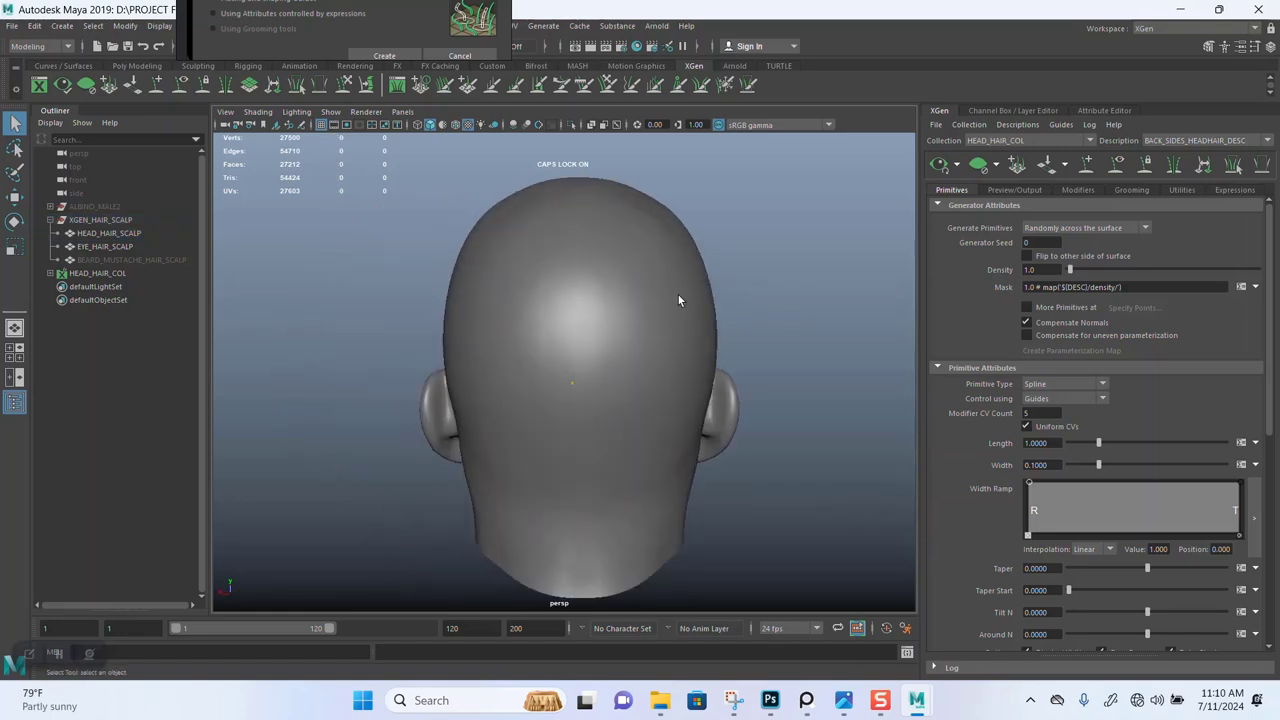
# Examine the guide at the back of the head up close and from the side.
pyautogui.keyDown('alt'); pyautogui.moveTo(678, 295); pyautogui.dragTo(663, 267, button='middle'); pyautogui.keyUp('alt')
pyautogui.keyDown('alt'); pyautogui.moveTo(665, 288); pyautogui.dragTo(823, 289, button='right'); pyautogui.keyUp('alt')
pyautogui.keyDown('alt'); pyautogui.moveTo(823, 289); pyautogui.dragTo(662, 291, button='middle'); pyautogui.keyUp('alt')
pyautogui.keyDown('alt'); pyautogui.moveTo(662, 291); pyautogui.dragTo(749, 357); pyautogui.keyUp('alt')
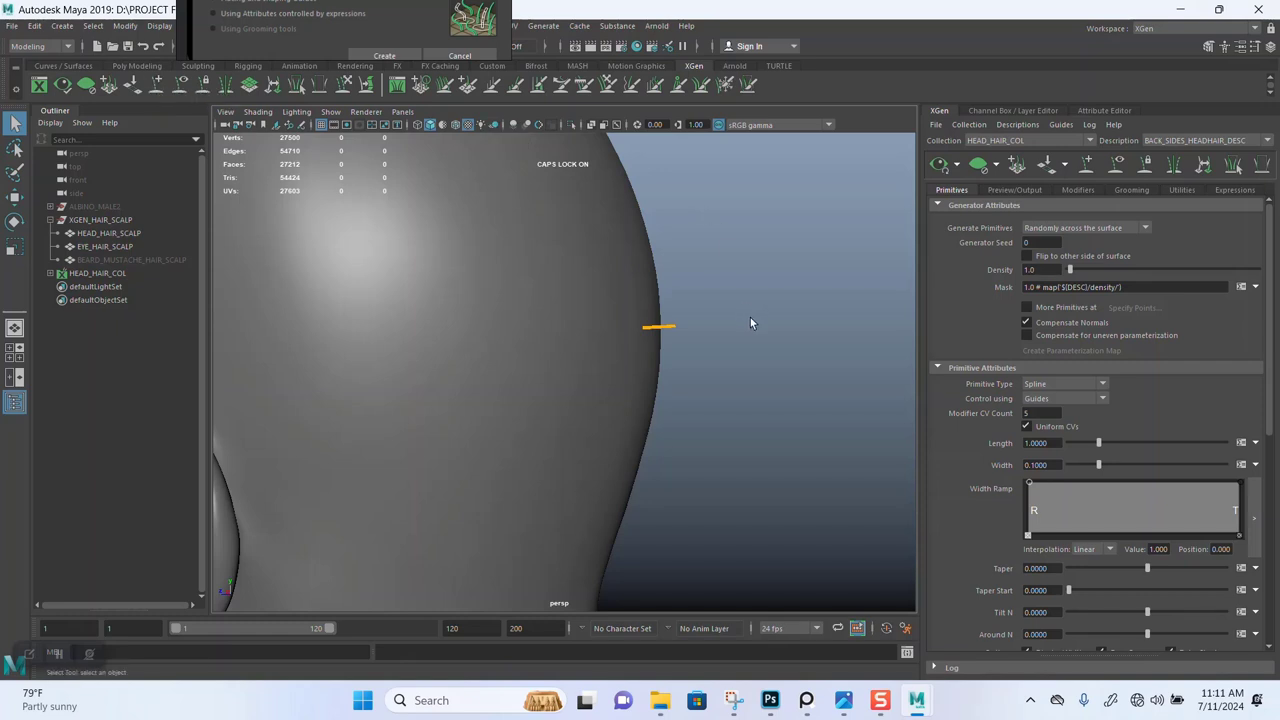
pyautogui.keyDown('alt'); pyautogui.moveTo(751, 322); pyautogui.dragTo(768, 308, button='right'); pyautogui.keyUp('alt')
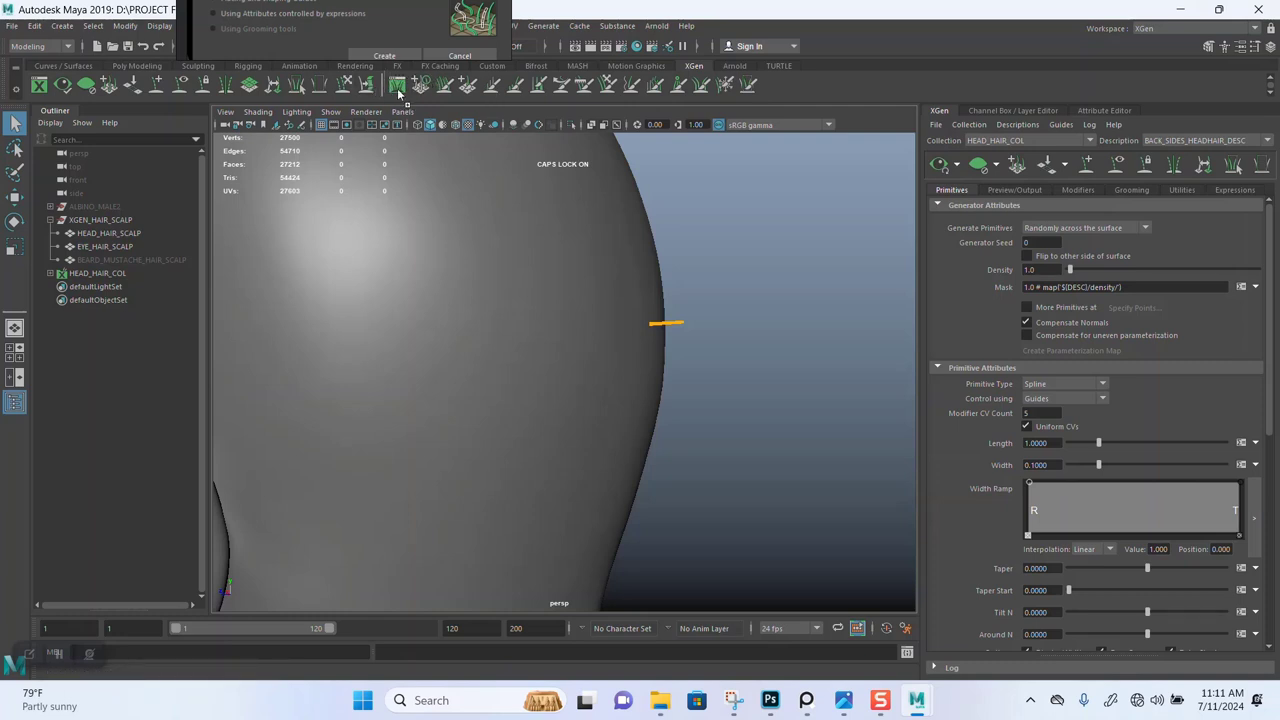
pyautogui.moveTo(397, 91); pyautogui.dragTo(777, 88, button='middle')
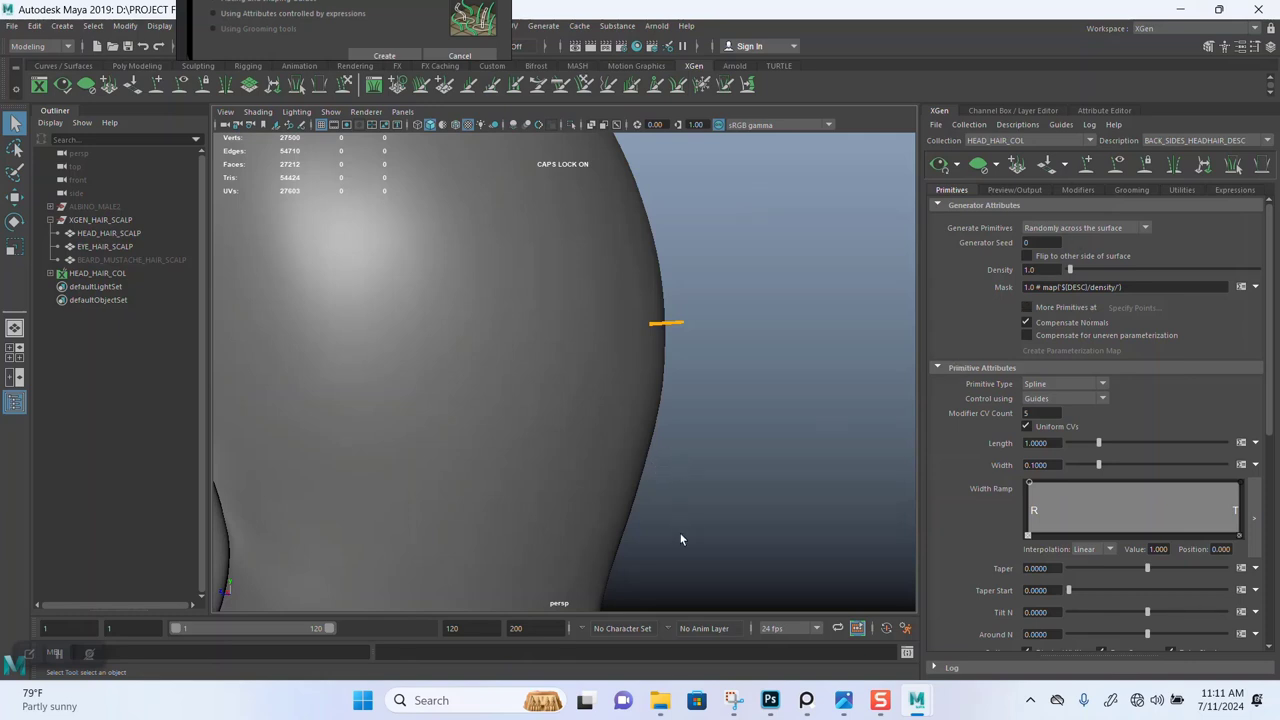
pyautogui.keyDown('alt'); pyautogui.moveTo(685, 491); pyautogui.dragTo(764, 372); pyautogui.keyUp('alt')
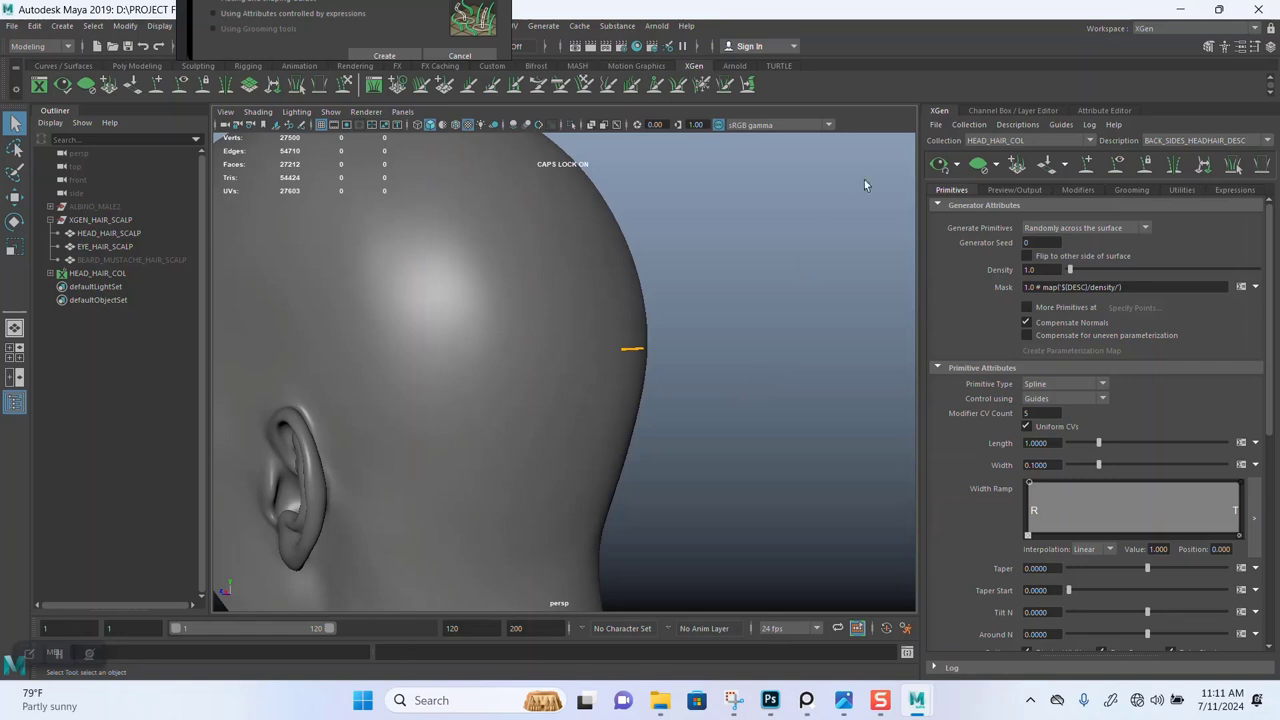
# Update the XGen preview, raise the description's density to 12.685, and select the head scalp mesh.
pyautogui.click(938, 163)
pyautogui.keyDown('alt'); pyautogui.moveTo(683, 423); pyautogui.dragTo(808, 353); pyautogui.keyUp('alt')
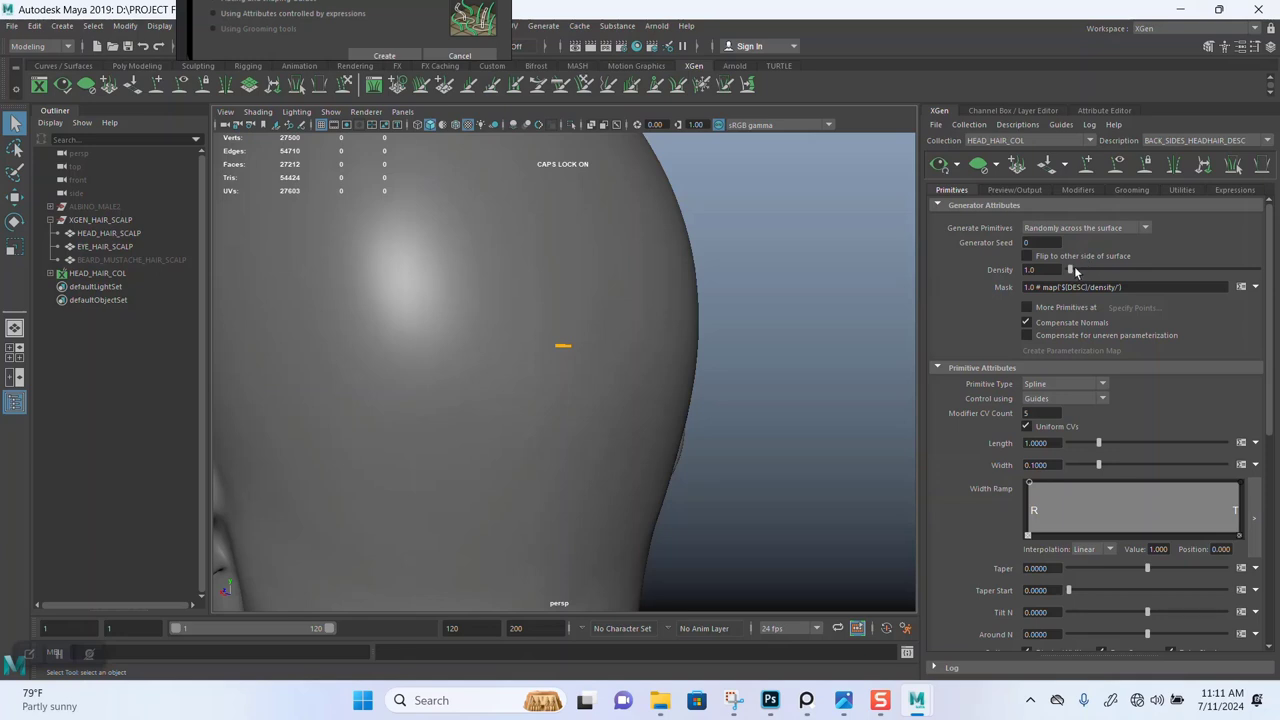
pyautogui.moveTo(1075, 271); pyautogui.dragTo(1091, 271)
pyautogui.keyDown('alt'); pyautogui.moveTo(757, 360); pyautogui.dragTo(647, 337); pyautogui.keyUp('alt')
pyautogui.click(514, 331)
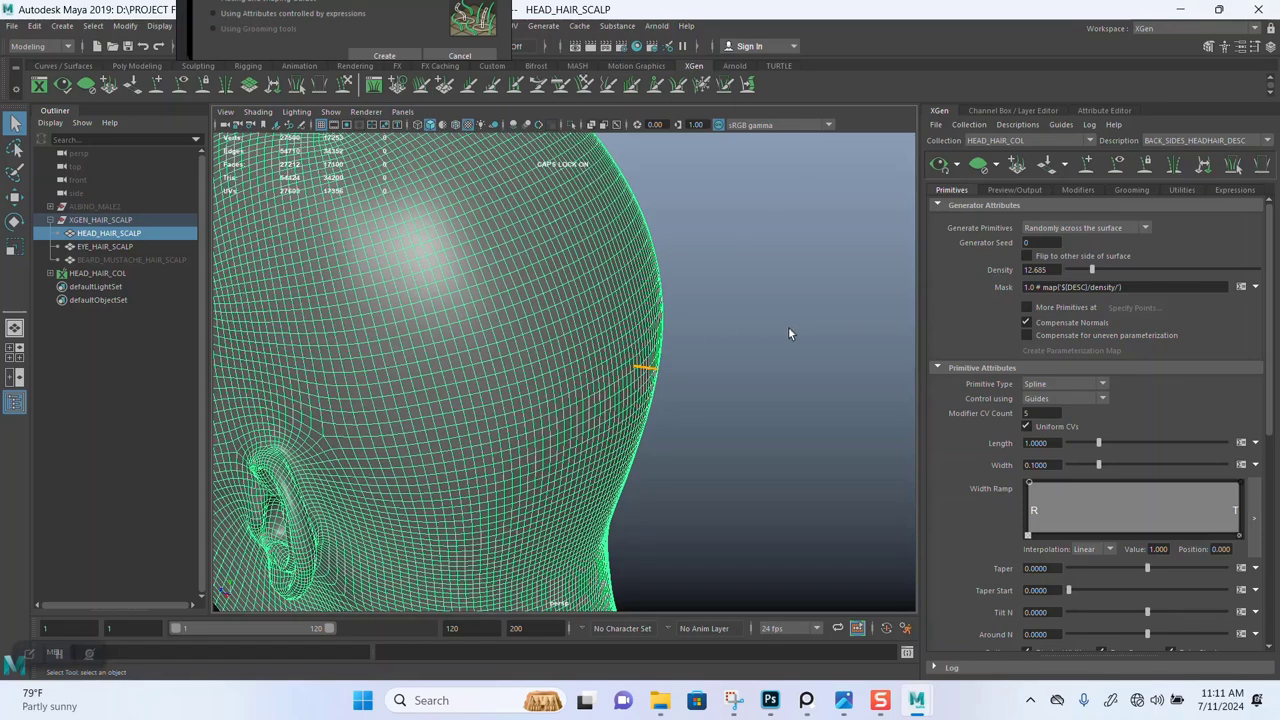
# Clear the head scalp selection, examine the guide at the back of the head, and check the XGen preview update options.
pyautogui.keyDown('alt'); pyautogui.moveTo(788, 334); pyautogui.dragTo(966, 165); pyautogui.keyUp('alt')
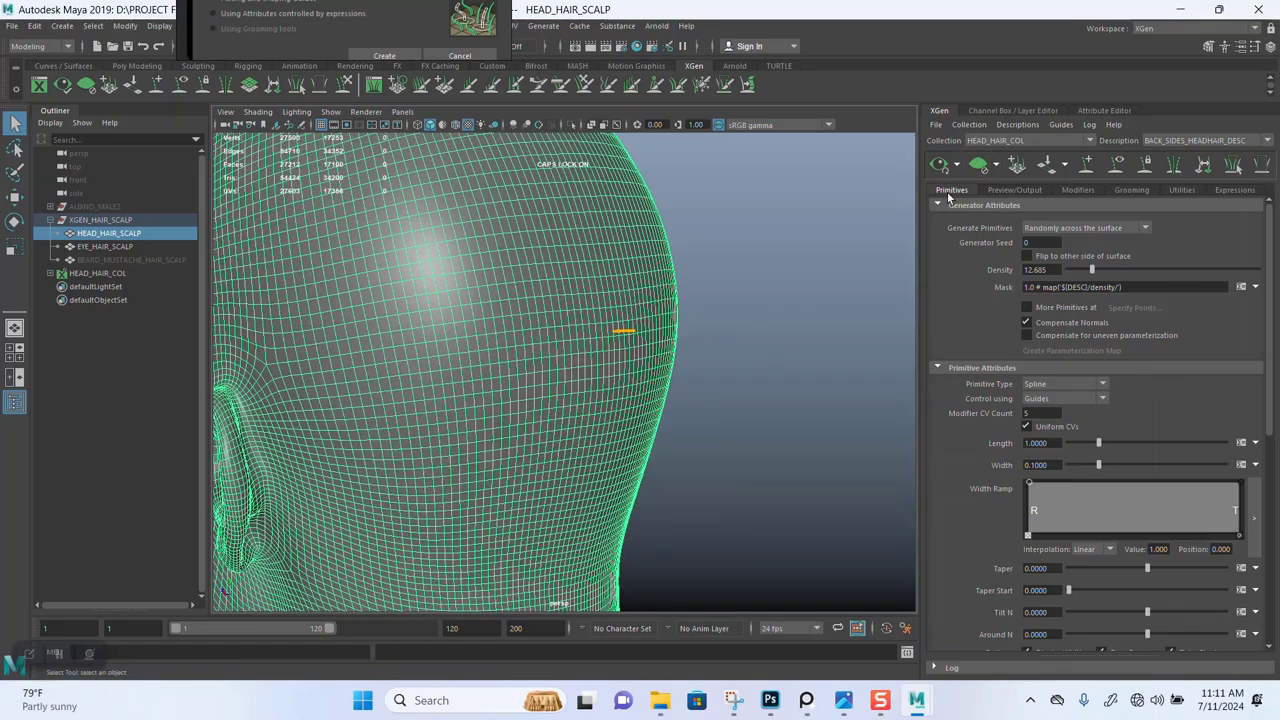
pyautogui.keyDown('alt'); pyautogui.moveTo(756, 353); pyautogui.dragTo(709, 355); pyautogui.keyUp('alt')
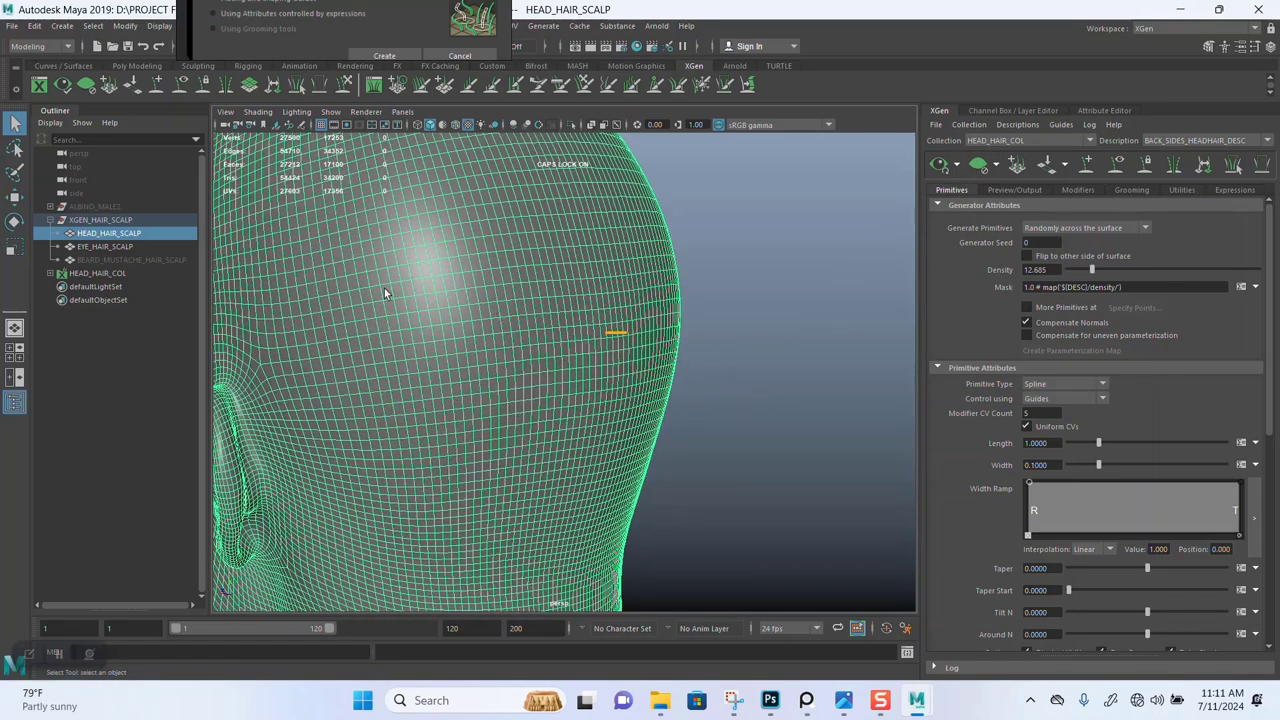
pyautogui.click(781, 234)
pyautogui.scroll(-3, 474, 266)
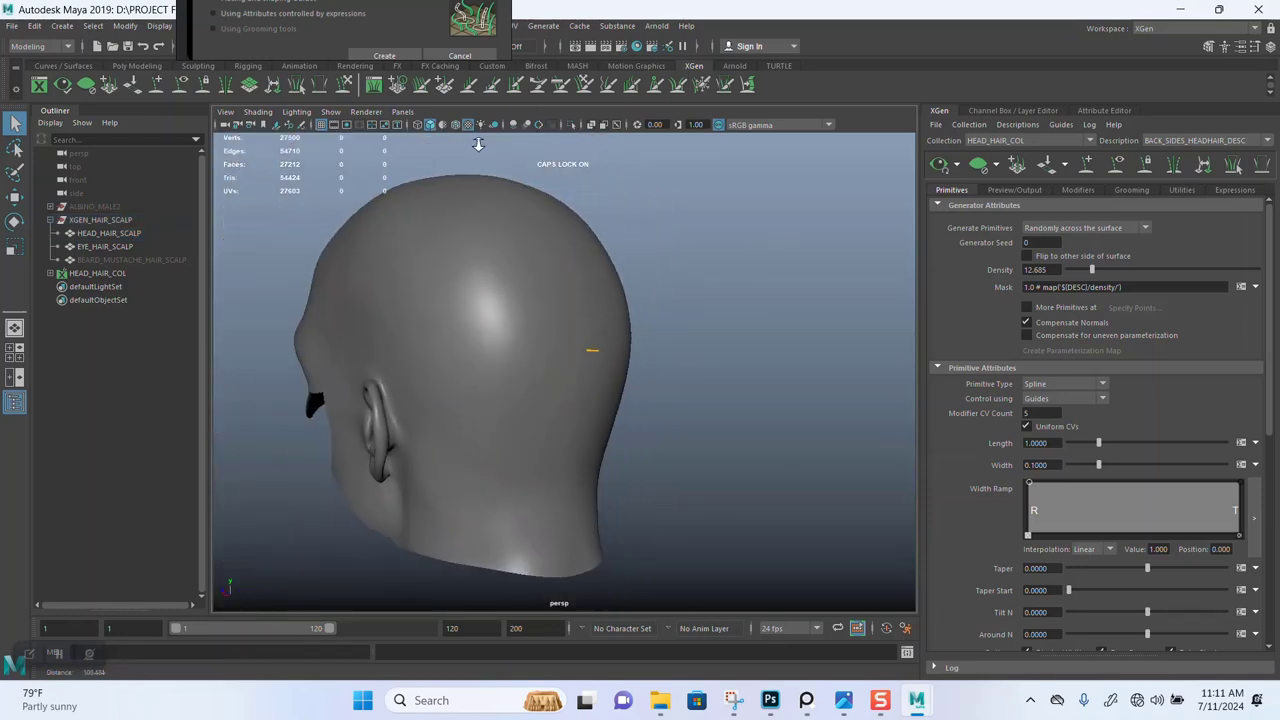
pyautogui.scroll(3, 577, 207)
pyautogui.keyDown('alt'); pyautogui.moveTo(731, 251); pyautogui.dragTo(794, 342); pyautogui.keyUp('alt')
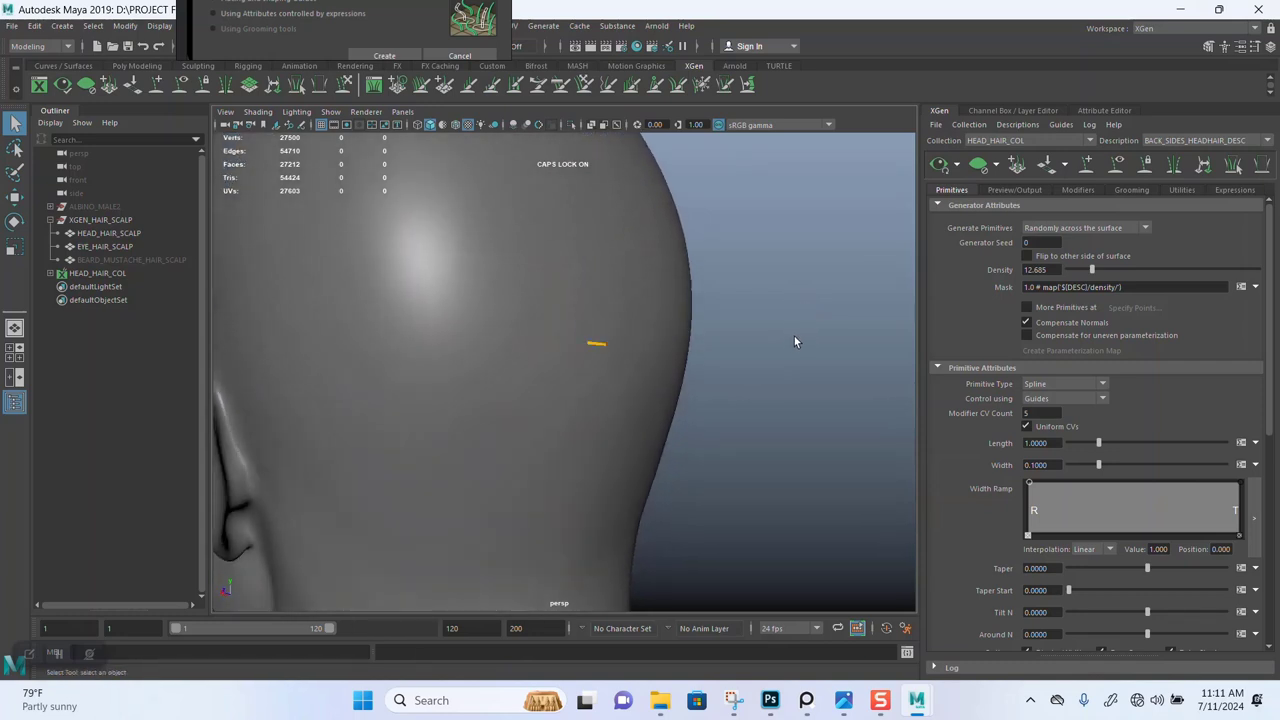
pyautogui.click(955, 165)
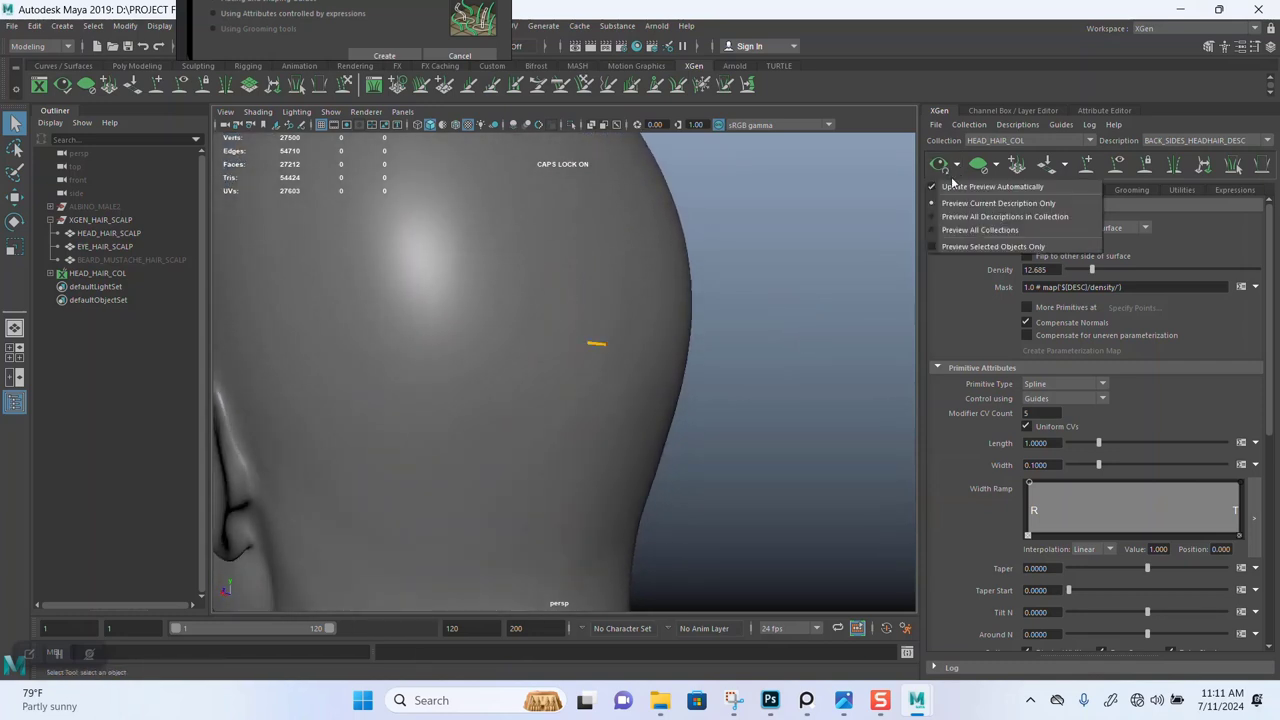
pyautogui.click(881, 208)
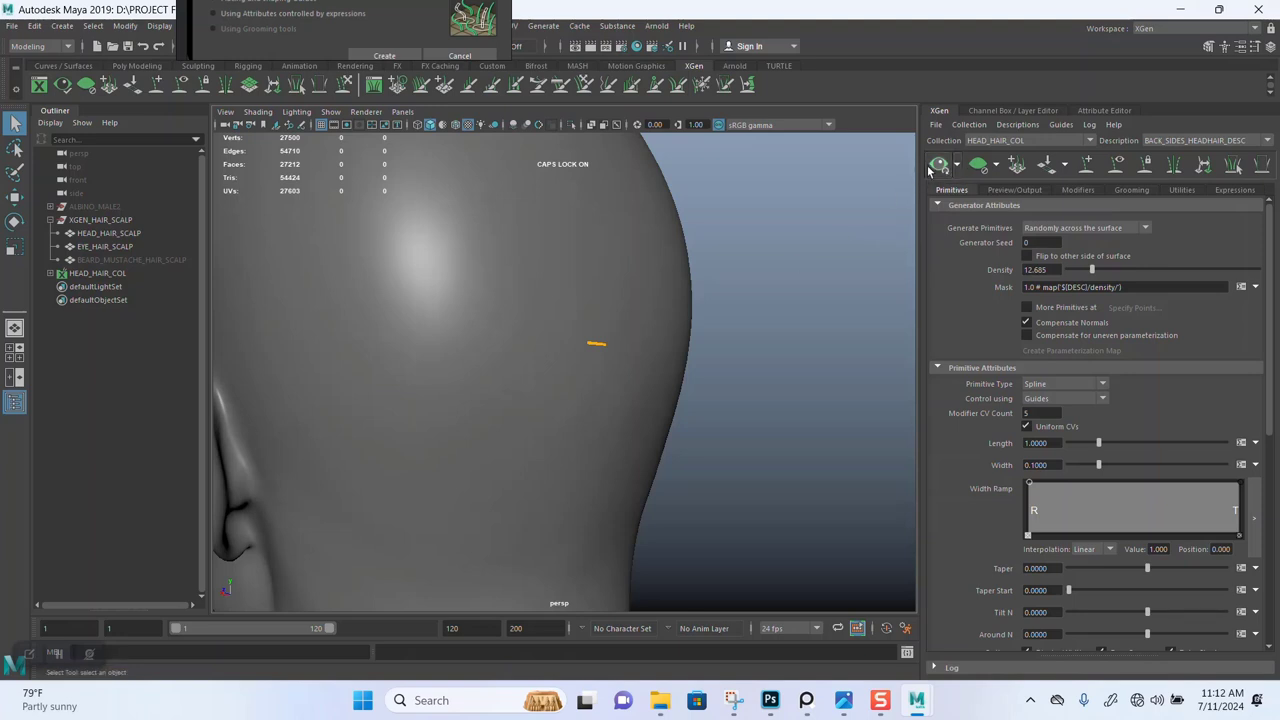
pyautogui.keyDown('alt'); pyautogui.moveTo(800, 260); pyautogui.dragTo(487, 268); pyautogui.keyUp('alt')
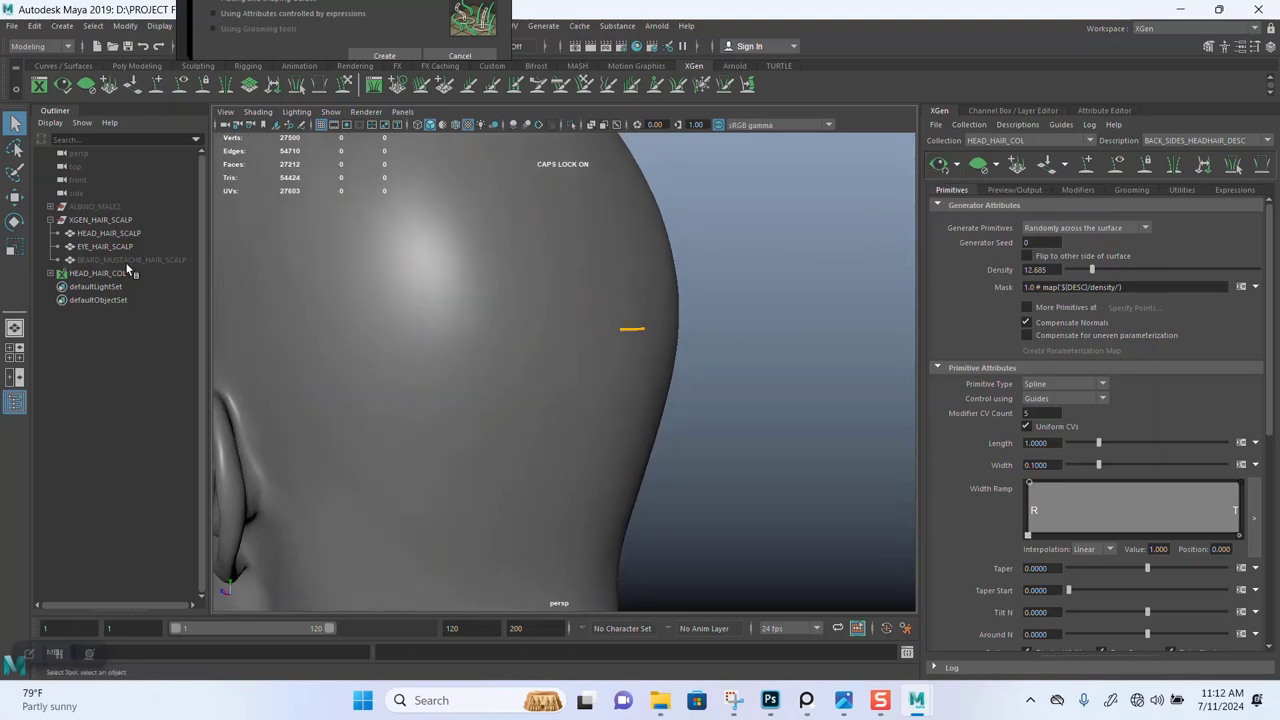
# Expand the HEAD_HAIR_COL collection and delete the existing guide at the back of the head.
pyautogui.click(50, 273)
pyautogui.click(110, 286)
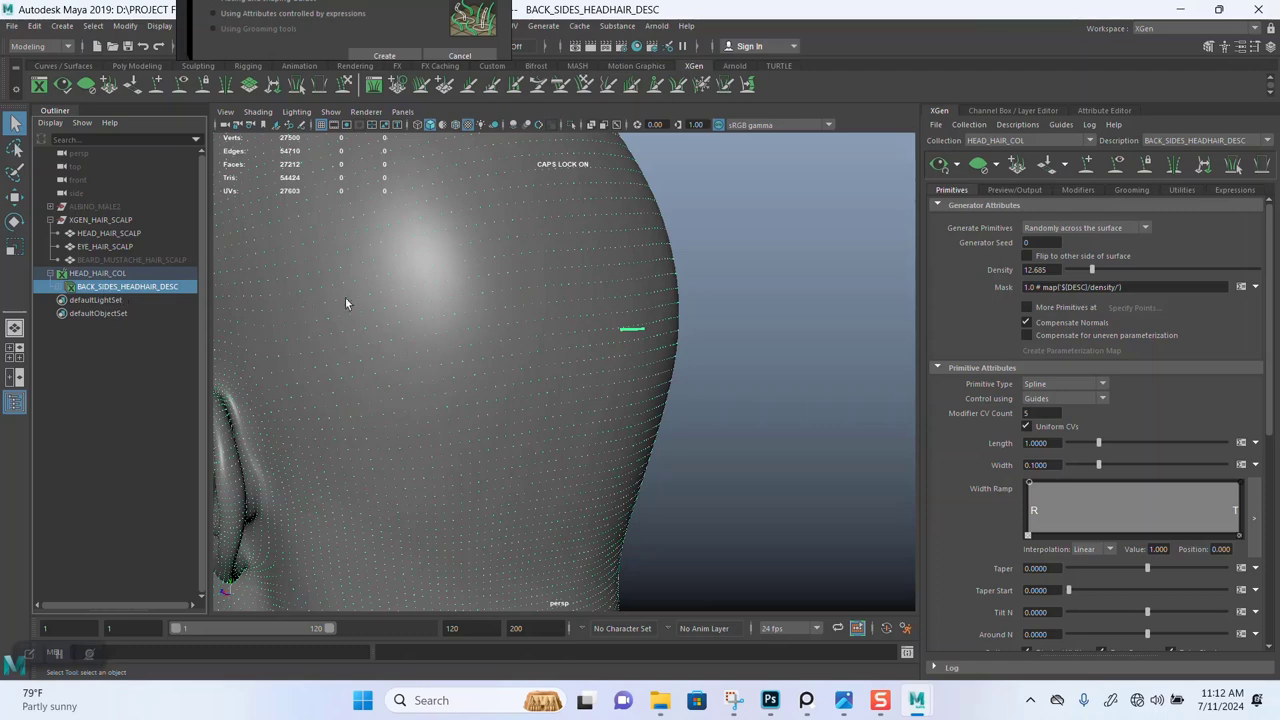
pyautogui.scroll(-2, 728, 328)
pyautogui.moveTo(728, 328)
pyautogui.keyDown('alt'); pyautogui.mouseDown()
pyautogui.moveTo(764, 323)
pyautogui.moveTo(760, 311)
pyautogui.moveTo(731, 317)
pyautogui.moveTo(746, 323)
pyautogui.mouseUp(); pyautogui.keyUp('alt')
pyautogui.click(764, 323)
pyautogui.scroll(-2, 751, 346)
pyautogui.scroll(3, 731, 317)
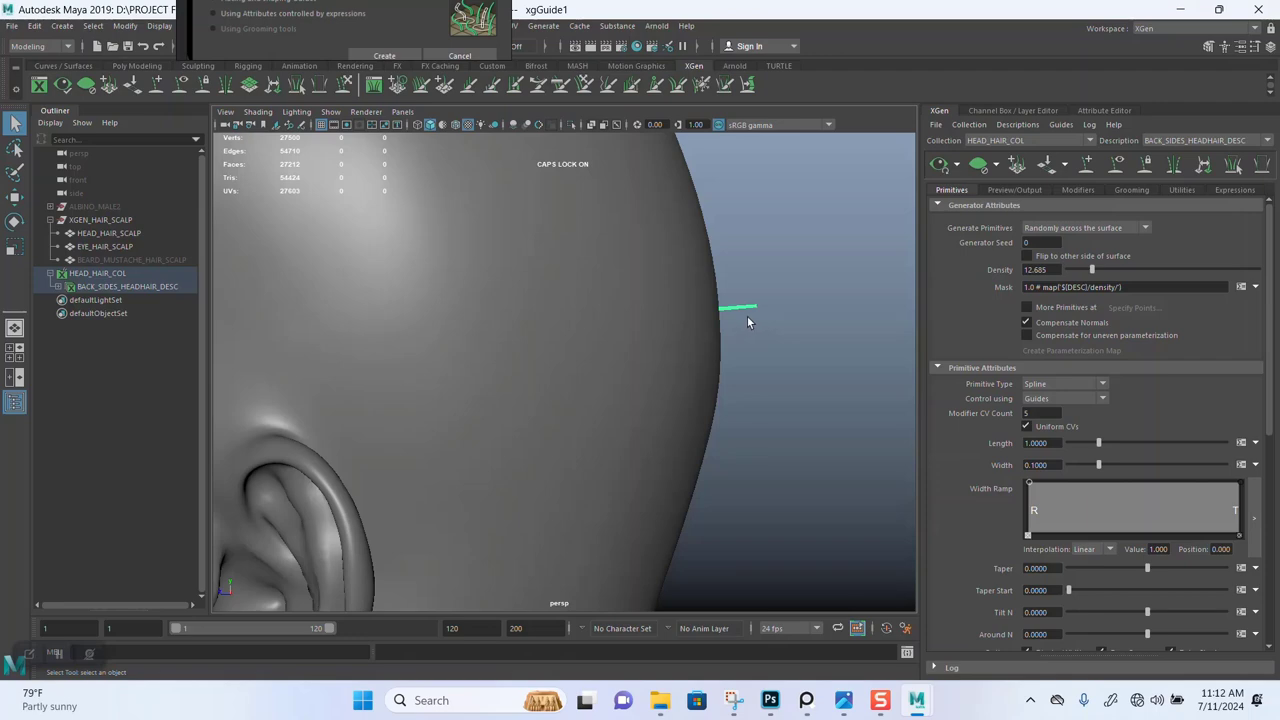
pyautogui.press('Delete')
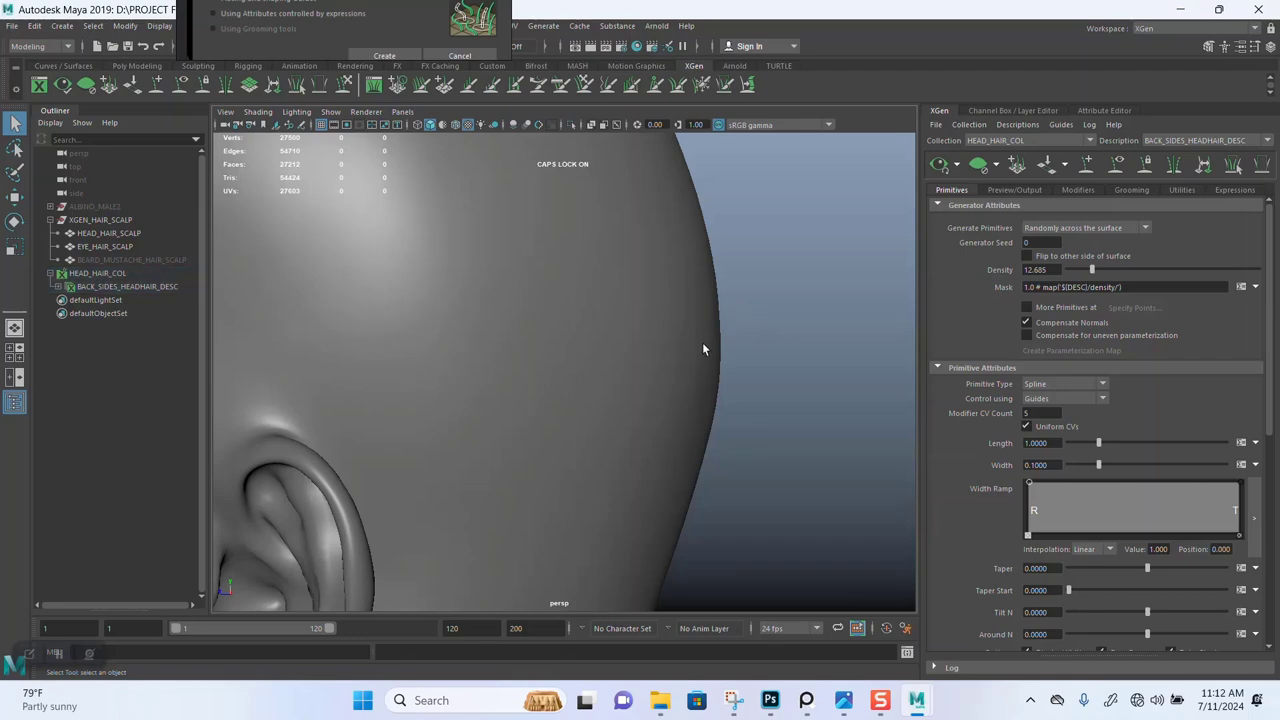
# Turn off caps lock and add two guides to BACK_SIDES_HEADHAIR_DESC on the back of the scalp, above and behind the ear.
pyautogui.keyDown('alt'); pyautogui.moveTo(703, 343); pyautogui.dragTo(658, 332, button='right'); pyautogui.keyUp('alt')
pyautogui.click(658, 332)
pyautogui.keyDown('alt'); pyautogui.moveTo(769, 357); pyautogui.dragTo(691, 358); pyautogui.keyUp('alt')
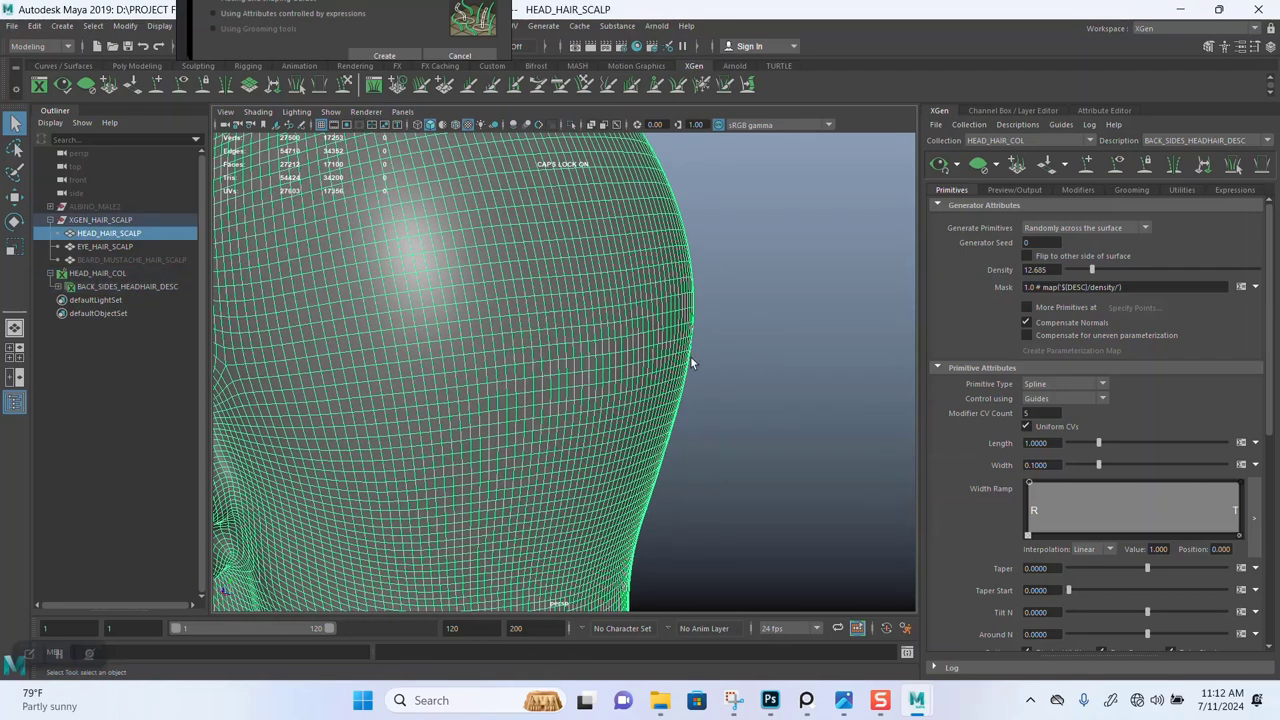
pyautogui.press('capslock')
pyautogui.click(769, 380)
pyautogui.keyDown('alt'); pyautogui.moveTo(494, 236); pyautogui.dragTo(517, 263, button='middle'); pyautogui.keyUp('alt')
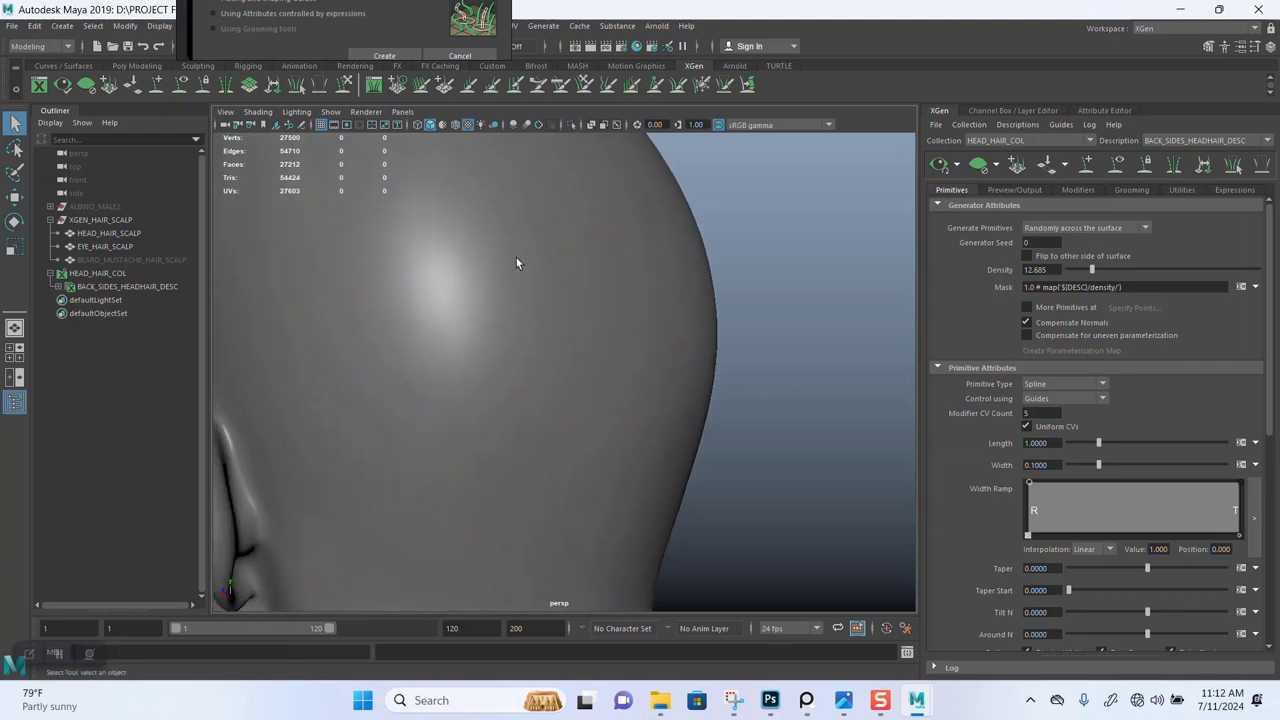
pyautogui.click(157, 86)
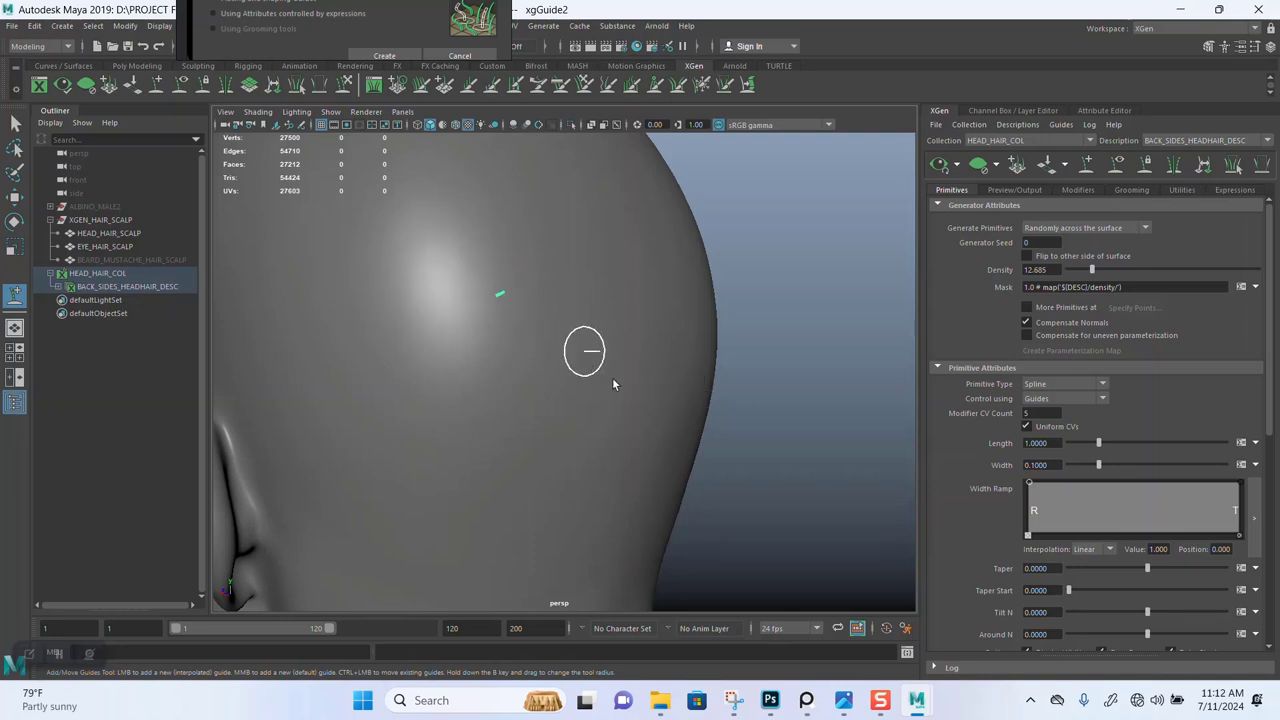
pyautogui.click(593, 352)
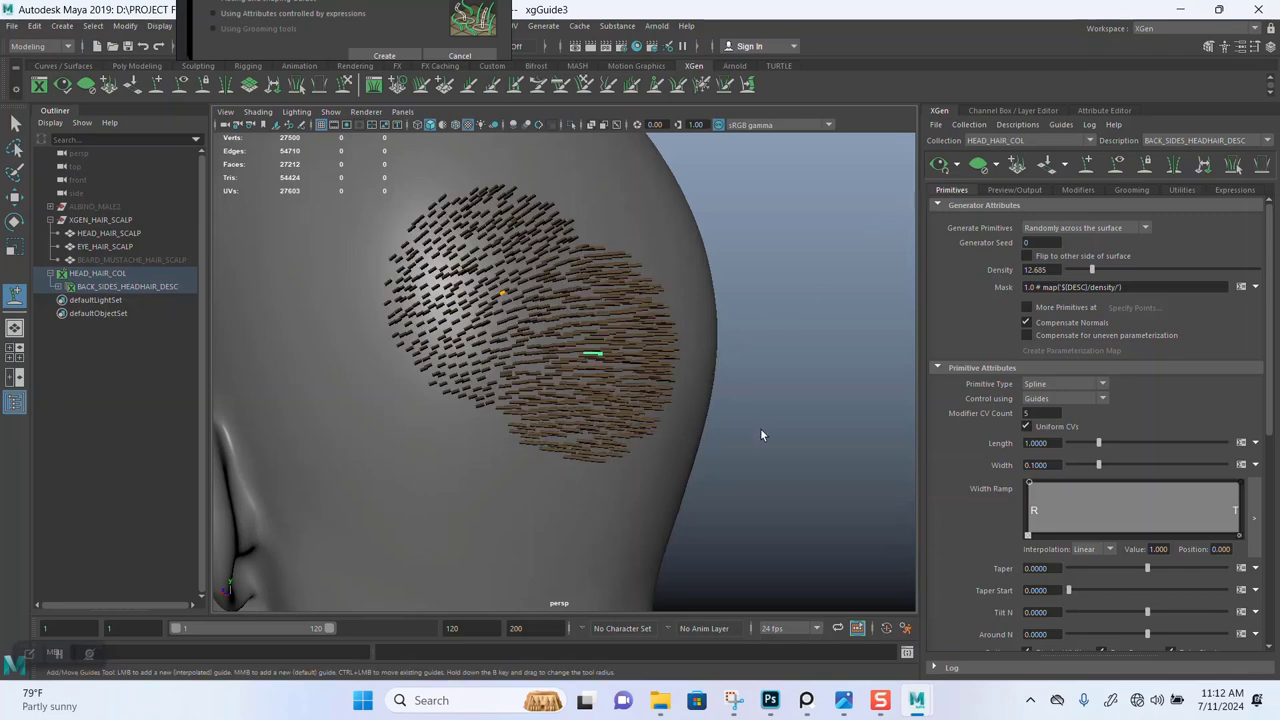
# Examine the previewed hair around the two new guides from several angles.
pyautogui.keyDown('alt'); pyautogui.moveTo(763, 437); pyautogui.dragTo(732, 383); pyautogui.keyUp('alt')
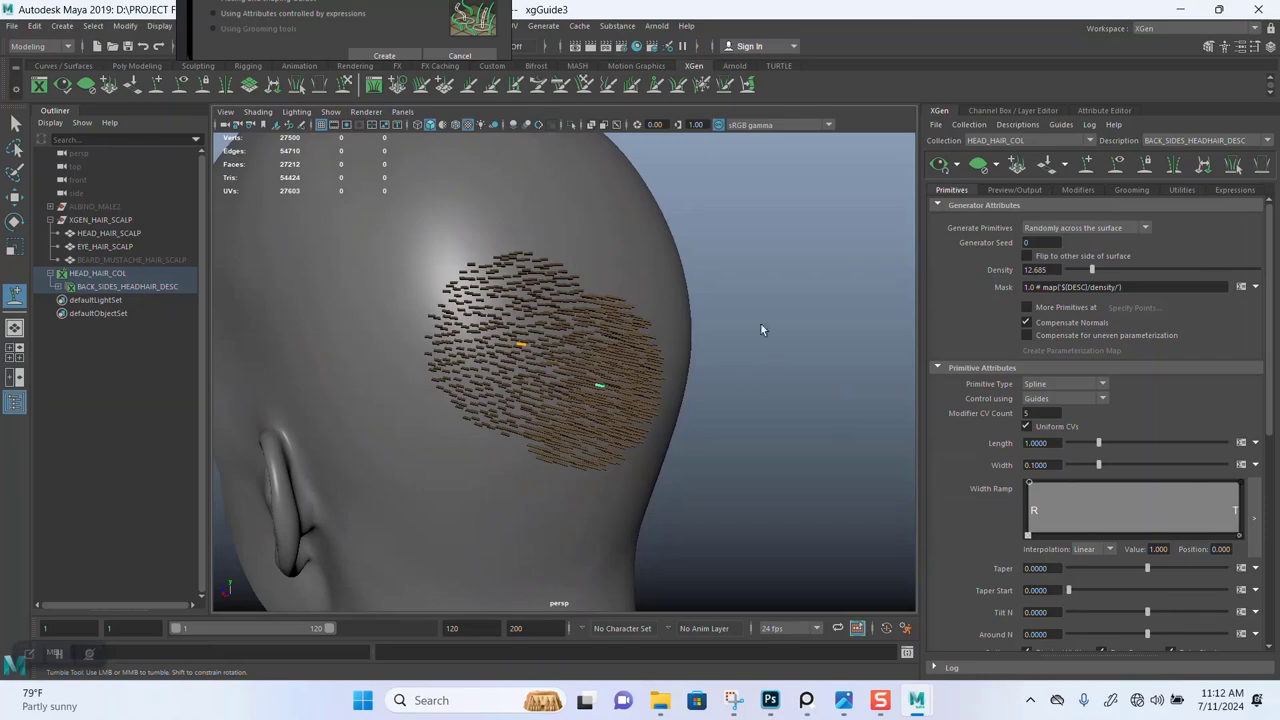
pyautogui.keyDown('alt'); pyautogui.moveTo(760, 330); pyautogui.dragTo(589, 354); pyautogui.keyUp('alt')
pyautogui.keyDown('alt'); pyautogui.moveTo(494, 331); pyautogui.dragTo(357, 320); pyautogui.keyUp('alt')
pyautogui.keyDown('alt'); pyautogui.moveTo(277, 414); pyautogui.dragTo(520, 343); pyautogui.keyUp('alt')
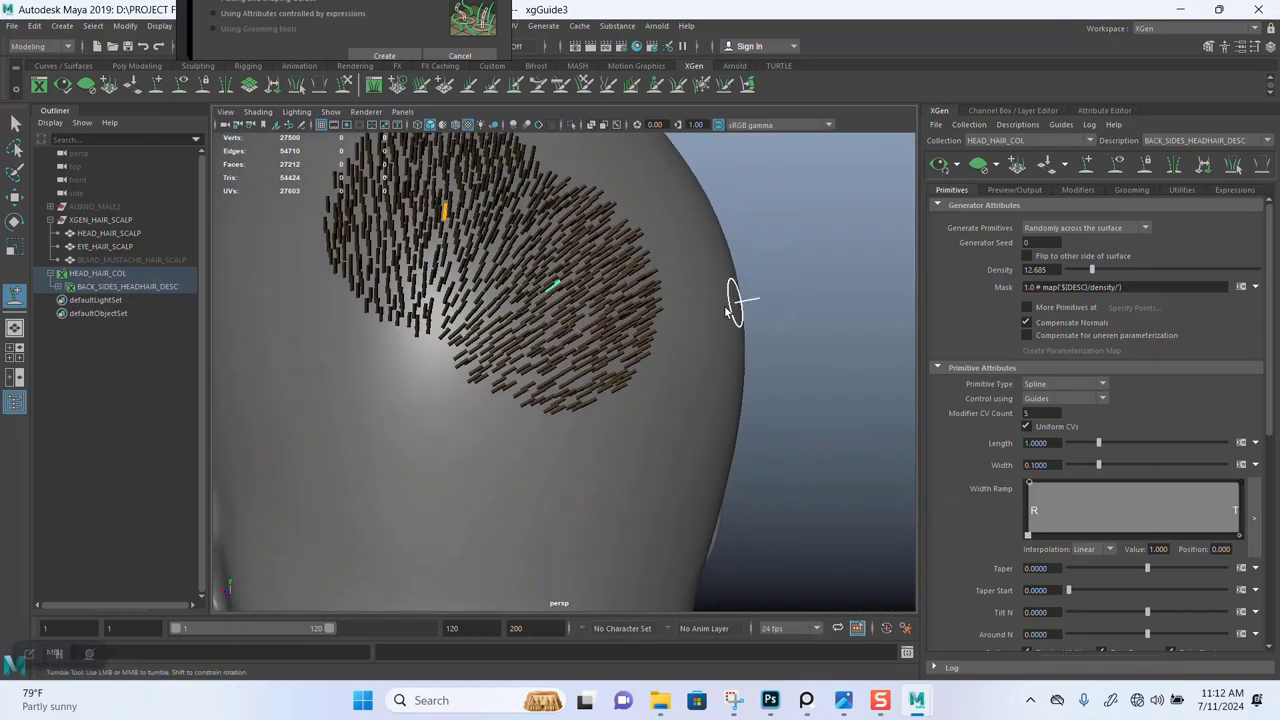
pyautogui.keyDown('alt'); pyautogui.moveTo(727, 310); pyautogui.dragTo(710, 353); pyautogui.keyUp('alt')
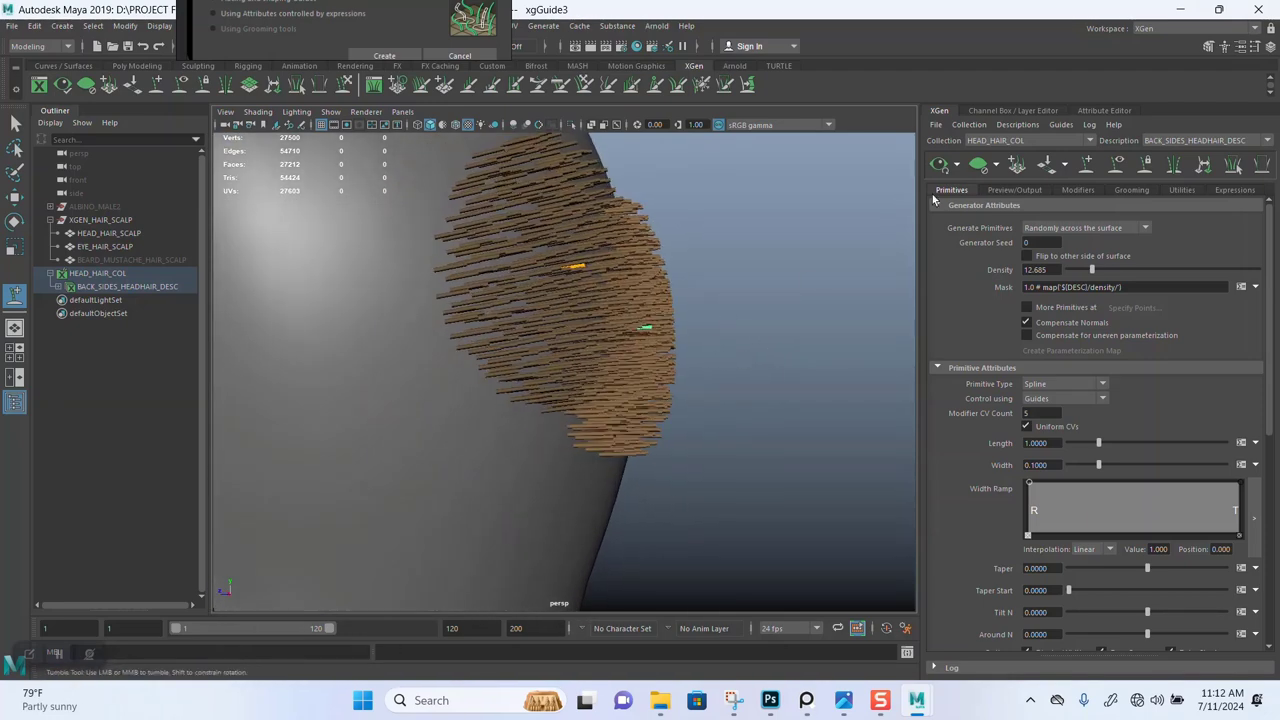
# Clear the XGen preview and show the whole back of the head with its two guides.
pyautogui.click(955, 168)
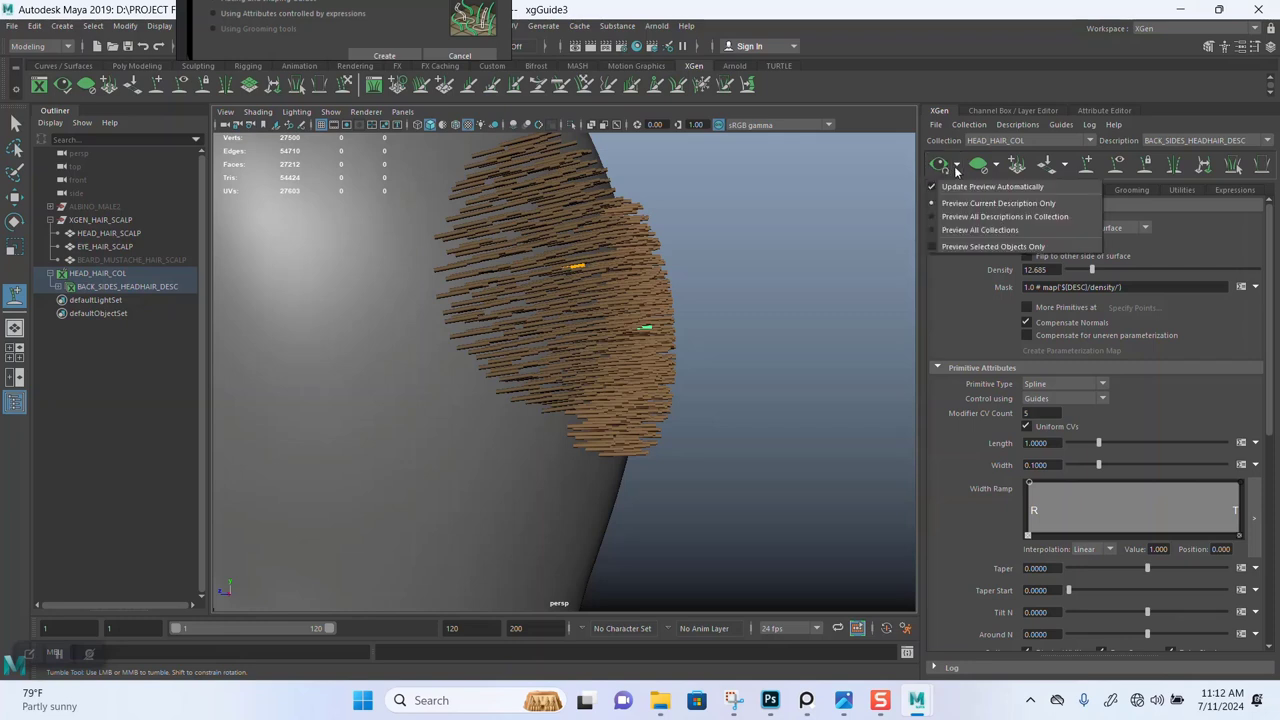
pyautogui.click(940, 168)
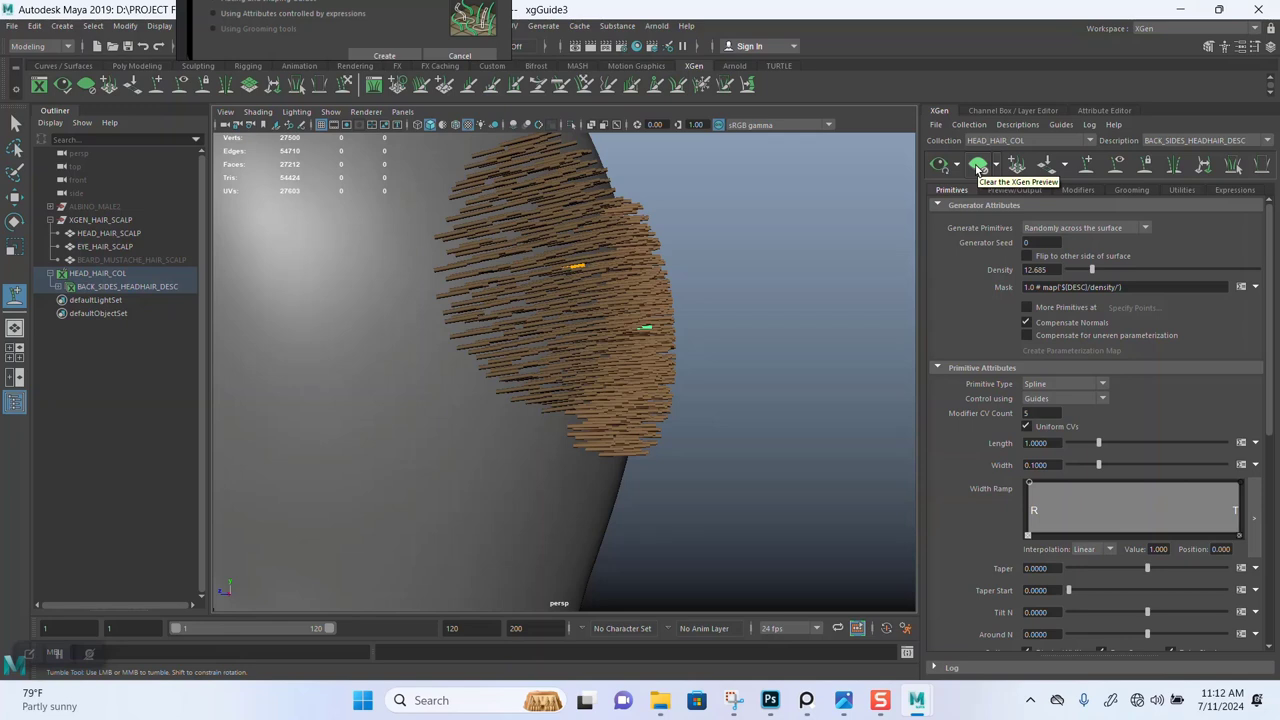
pyautogui.click(976, 166)
pyautogui.keyDown('alt'); pyautogui.moveTo(770, 340); pyautogui.dragTo(540, 400); pyautogui.keyUp('alt')
pyautogui.keyDown('alt'); pyautogui.moveTo(346, 343); pyautogui.dragTo(634, 347); pyautogui.keyUp('alt')
pyautogui.scroll(-5, 700, 371)
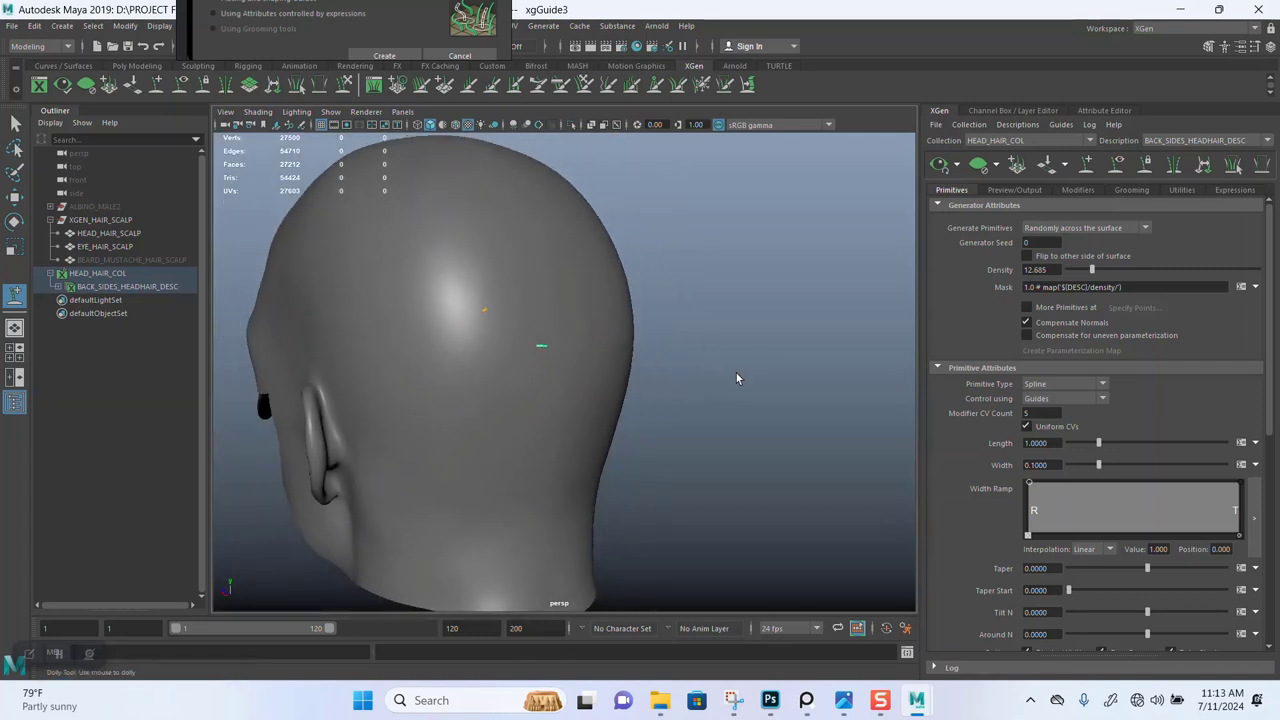
pyautogui.keyDown('alt'); pyautogui.moveTo(734, 386); pyautogui.dragTo(771, 365); pyautogui.keyUp('alt')
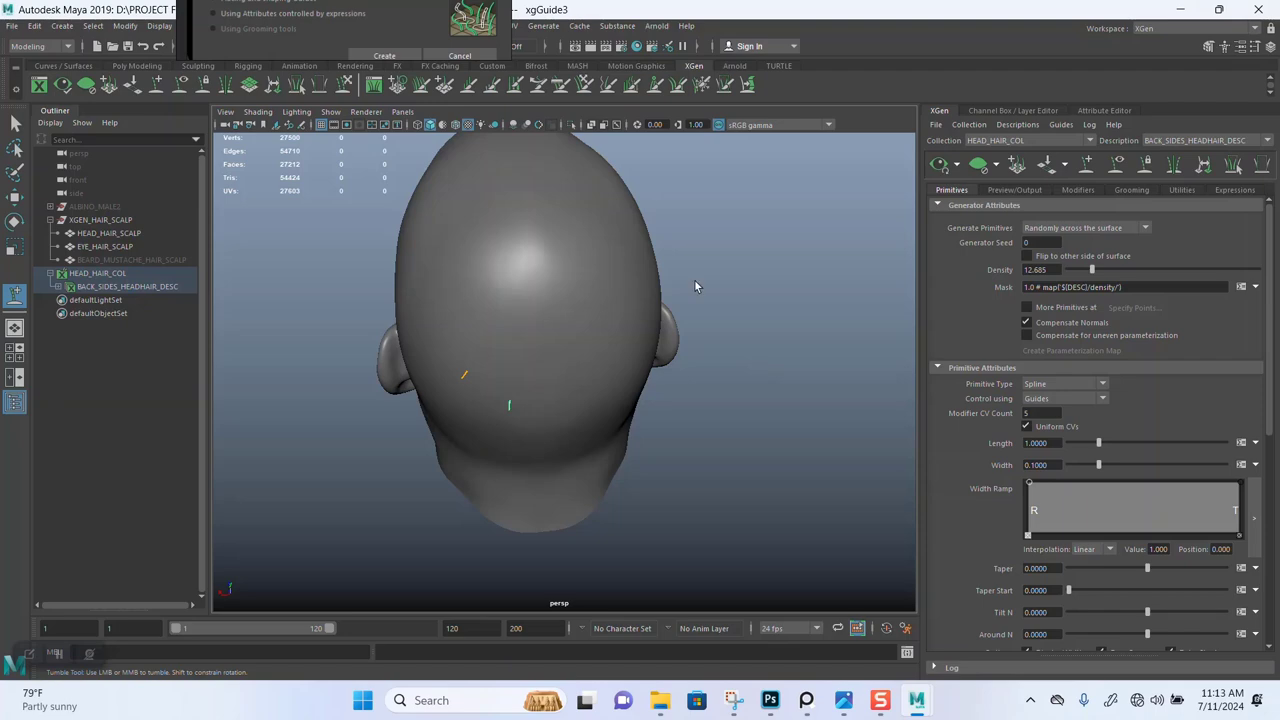
# Switch to the image reference board, place it beside the head model, and find the side-profile hair growth reference.
pyautogui.moveTo(387, 25); pyautogui.dragTo(735, 433, button='right')
pyautogui.scroll(-5, 716, 379)
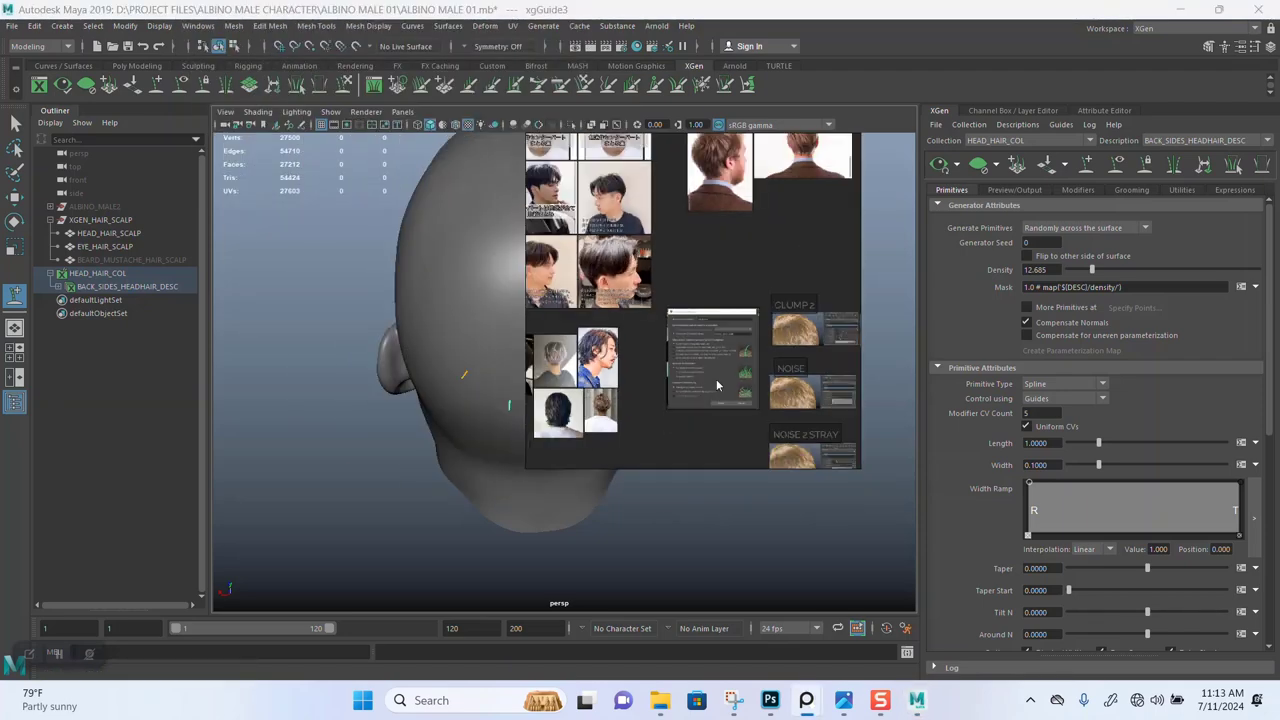
pyautogui.scroll(-6, 716, 385)
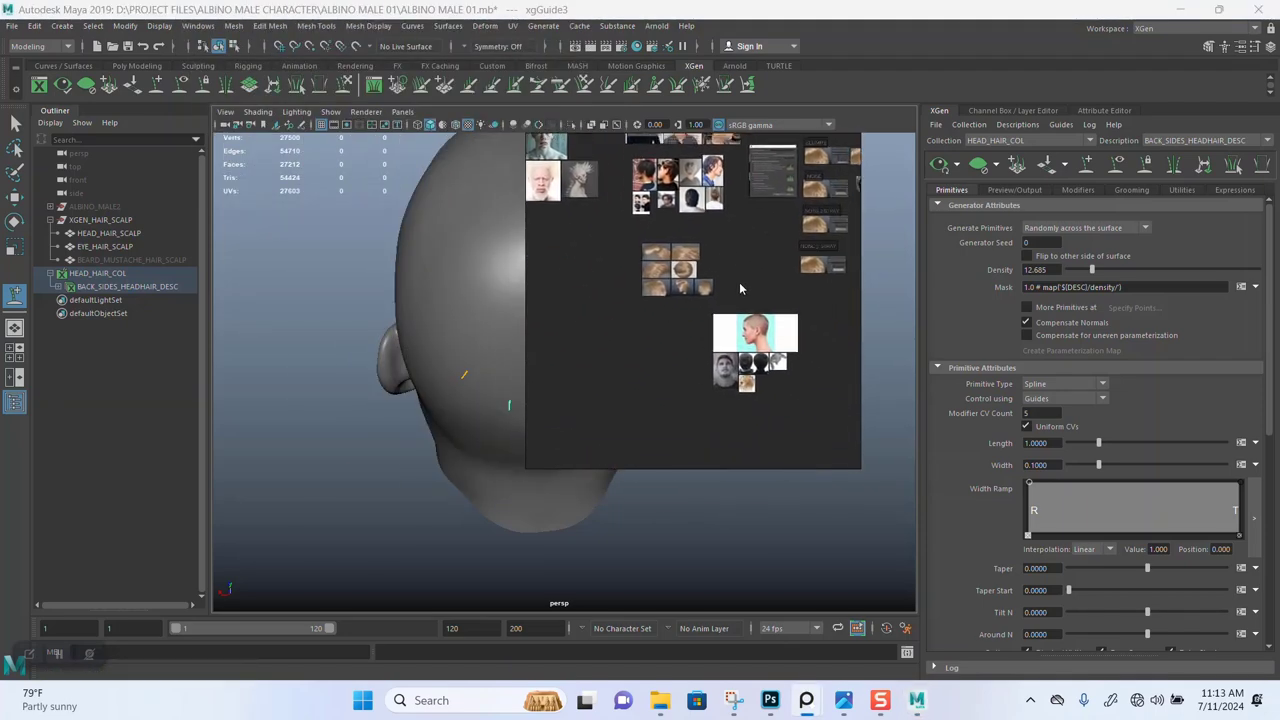
pyautogui.scroll(8, 740, 289)
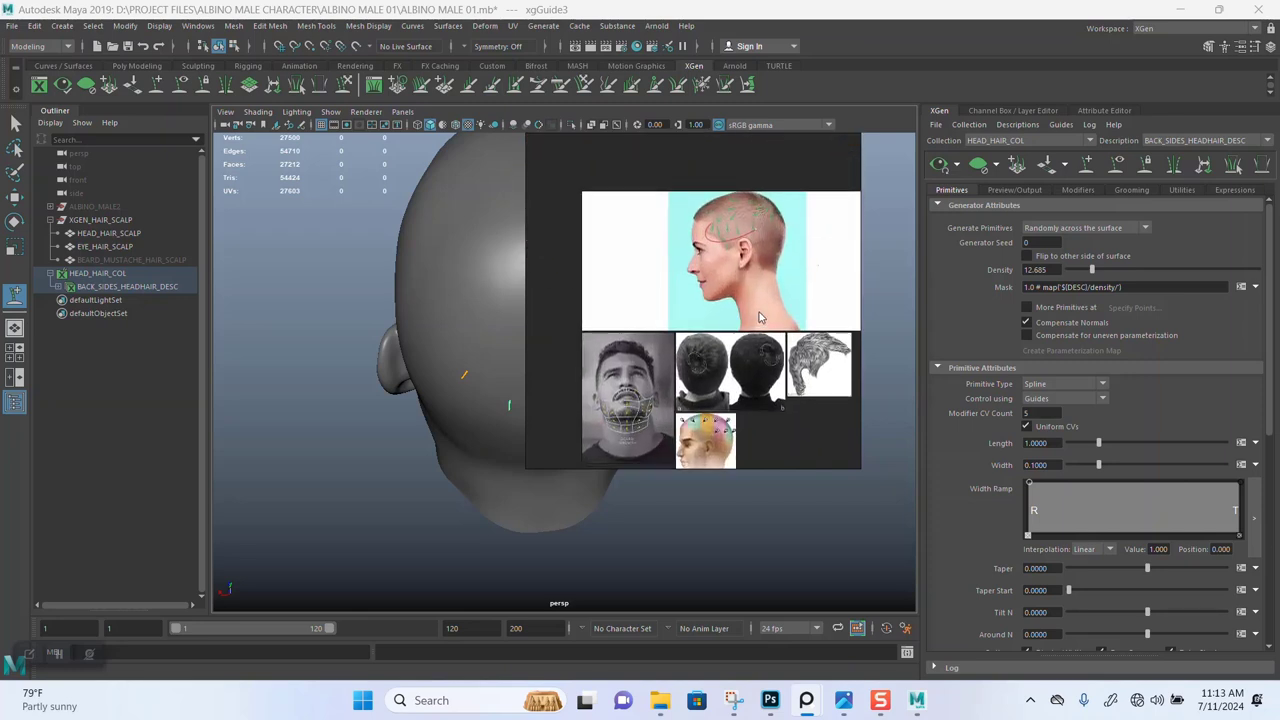
pyautogui.moveTo(759, 312); pyautogui.dragTo(757, 257, button='middle')
pyautogui.moveTo(709, 328); pyautogui.dragTo(691, 321, button='middle')
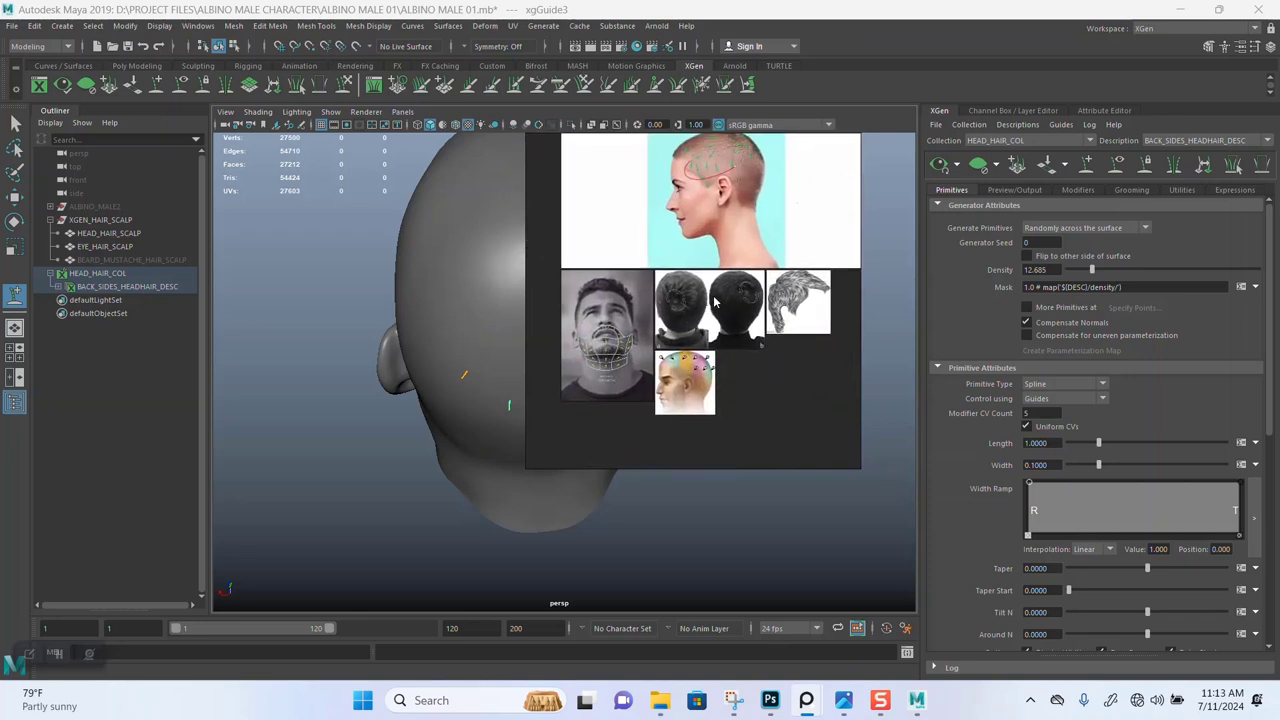
pyautogui.scroll(5, 714, 300)
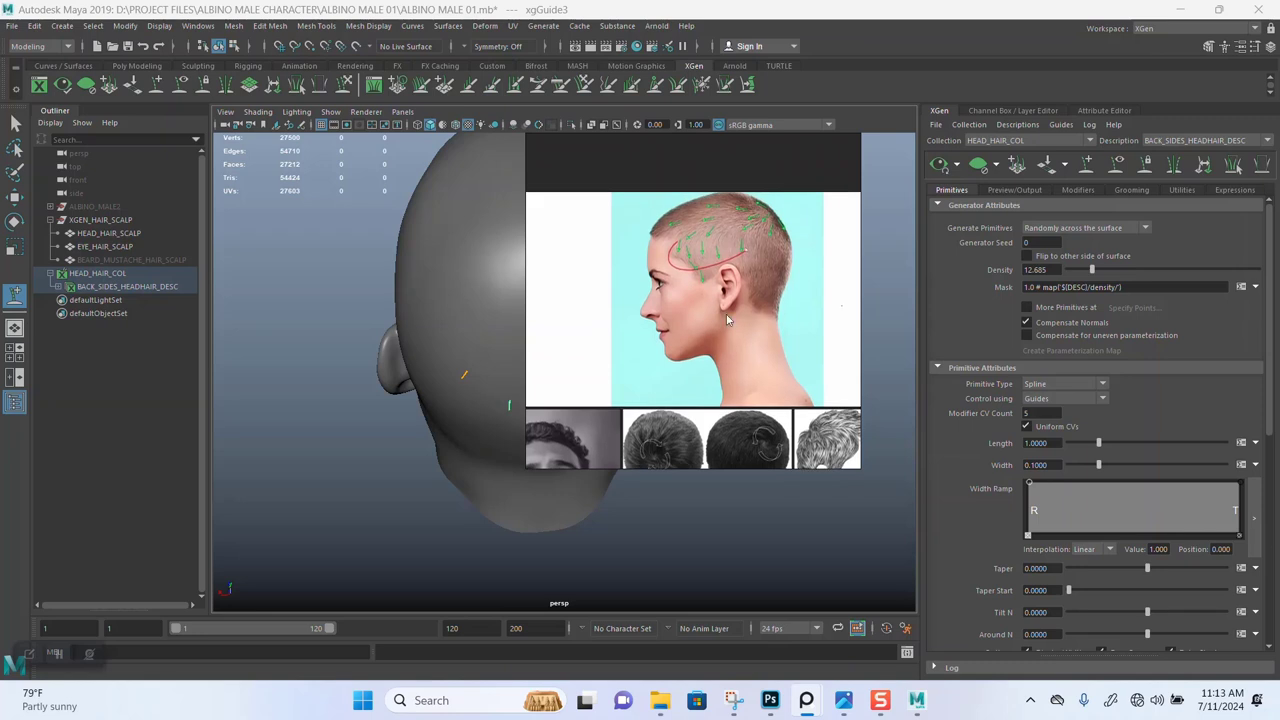
pyautogui.moveTo(761, 294); pyautogui.dragTo(885, 329, button='right')
pyautogui.moveTo(835, 308); pyautogui.dragTo(830, 333, button='middle')
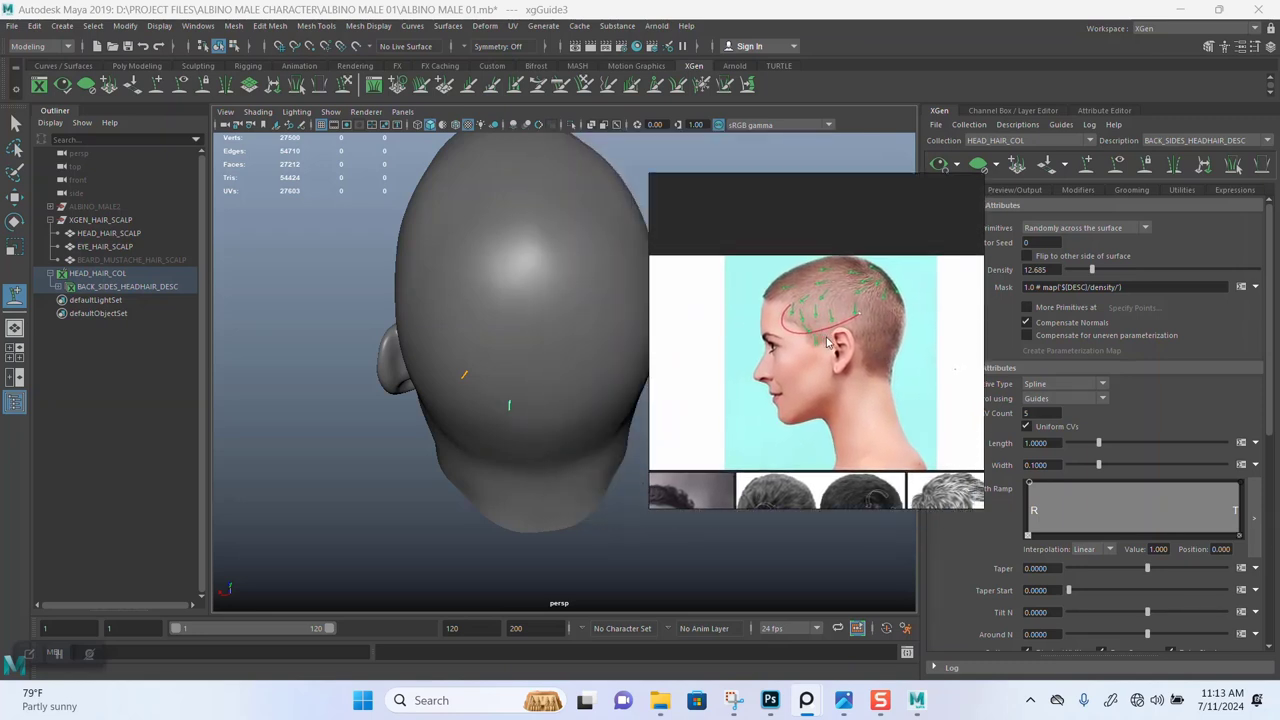
# Examine the green hair direction arrows around the temple, ear and crown in the side-profile reference.
pyautogui.scroll(5, 831, 341)
pyautogui.scroll(-3, 830, 340)
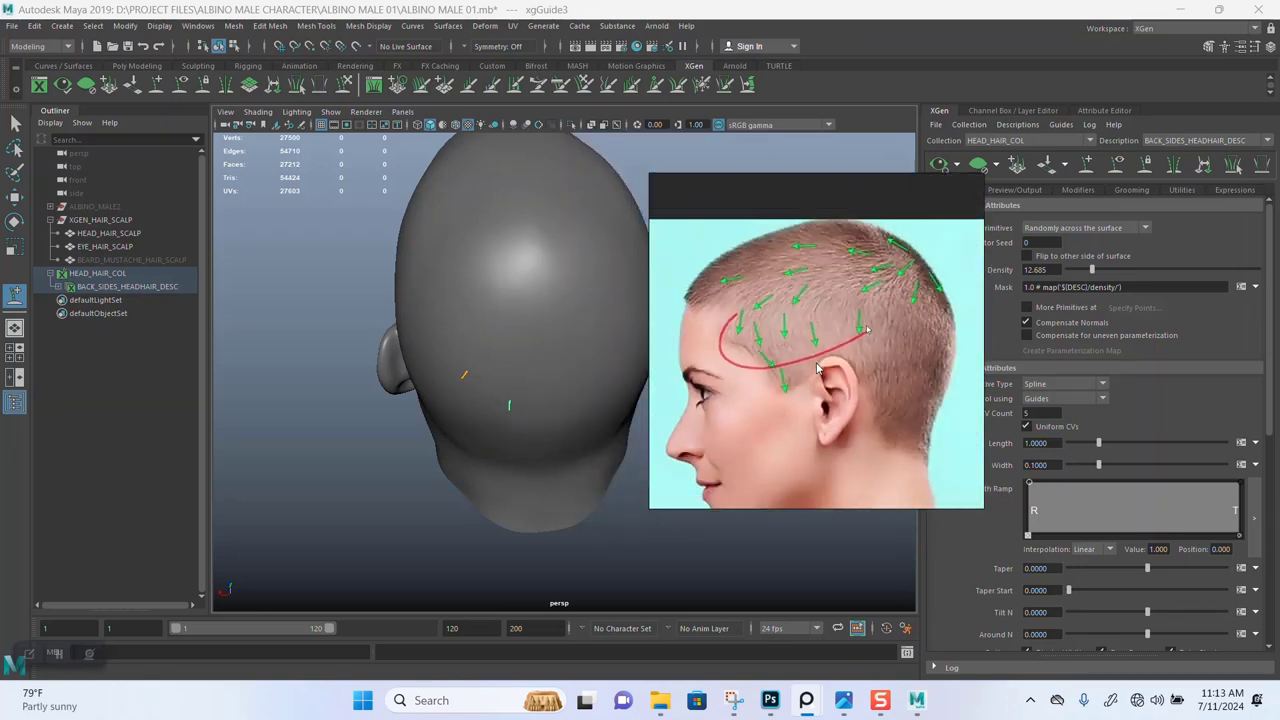
pyautogui.scroll(4, 818, 374)
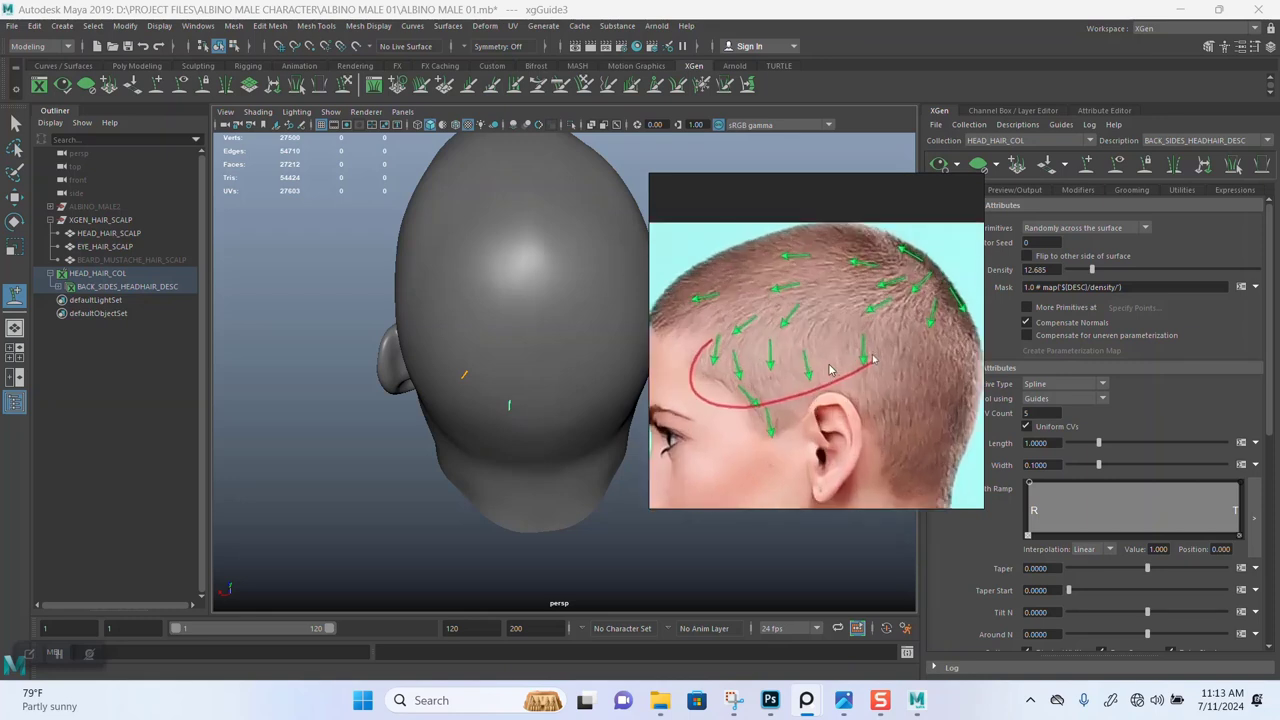
pyautogui.scroll(-3, 829, 370)
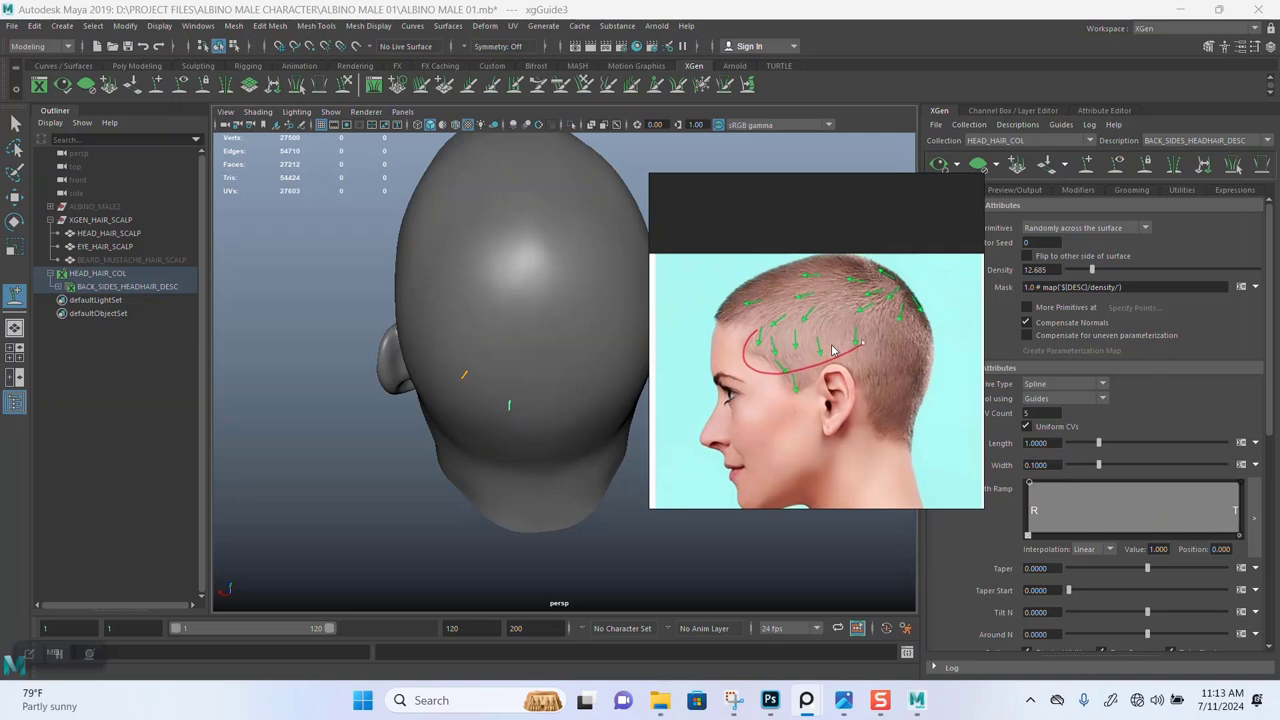
pyautogui.scroll(5, 832, 350)
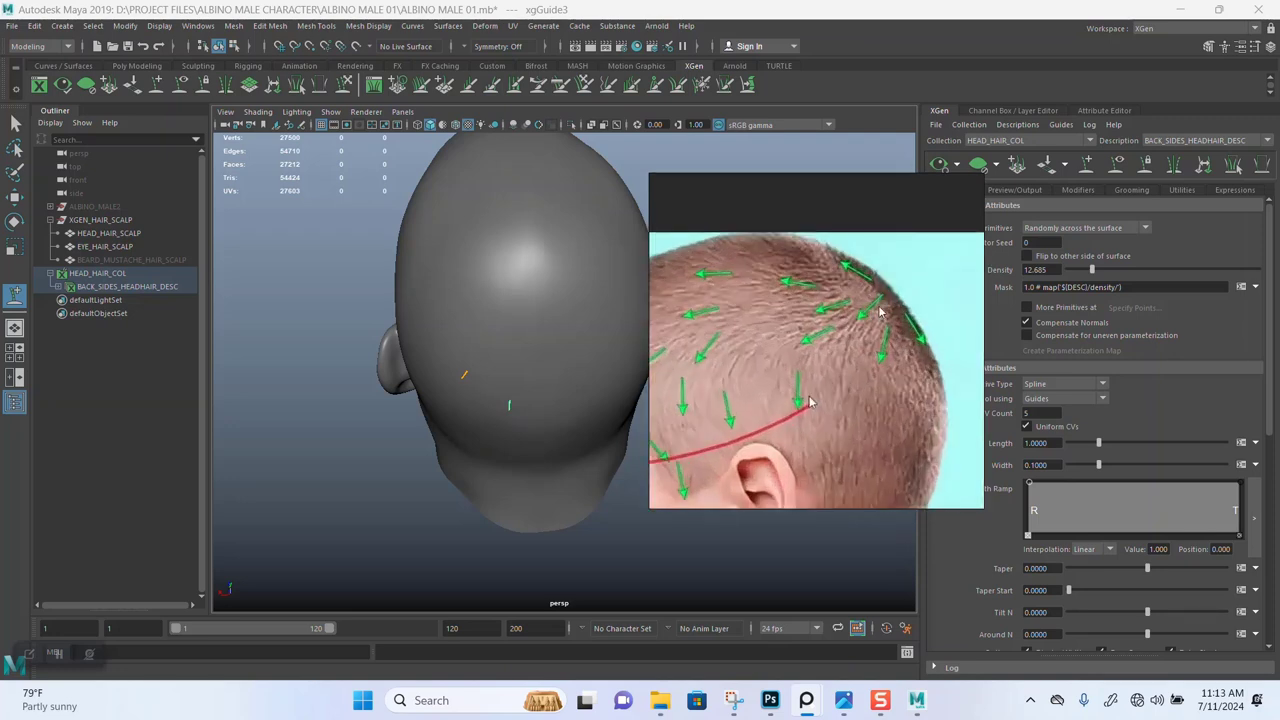
# Examine the back-of-head reference photo for the hair whorl's position and direction of rotation at the crown.
pyautogui.scroll(-6, 870, 320)
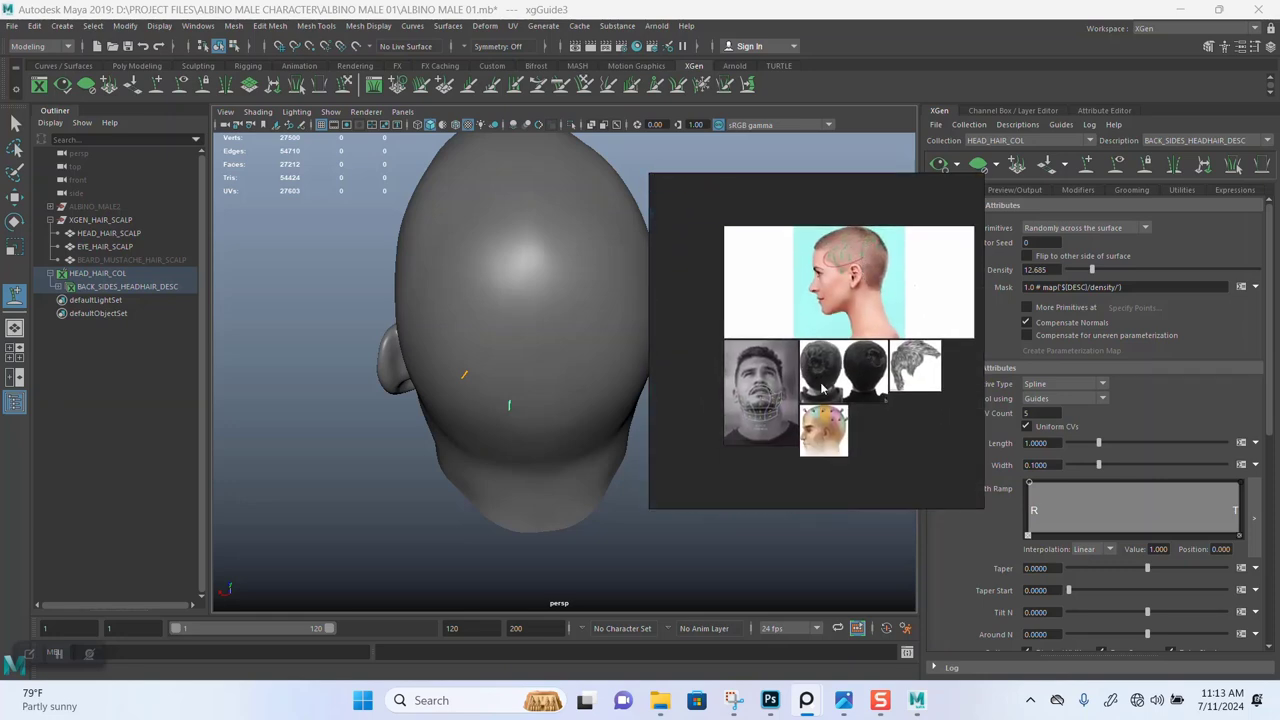
pyautogui.scroll(5, 821, 387)
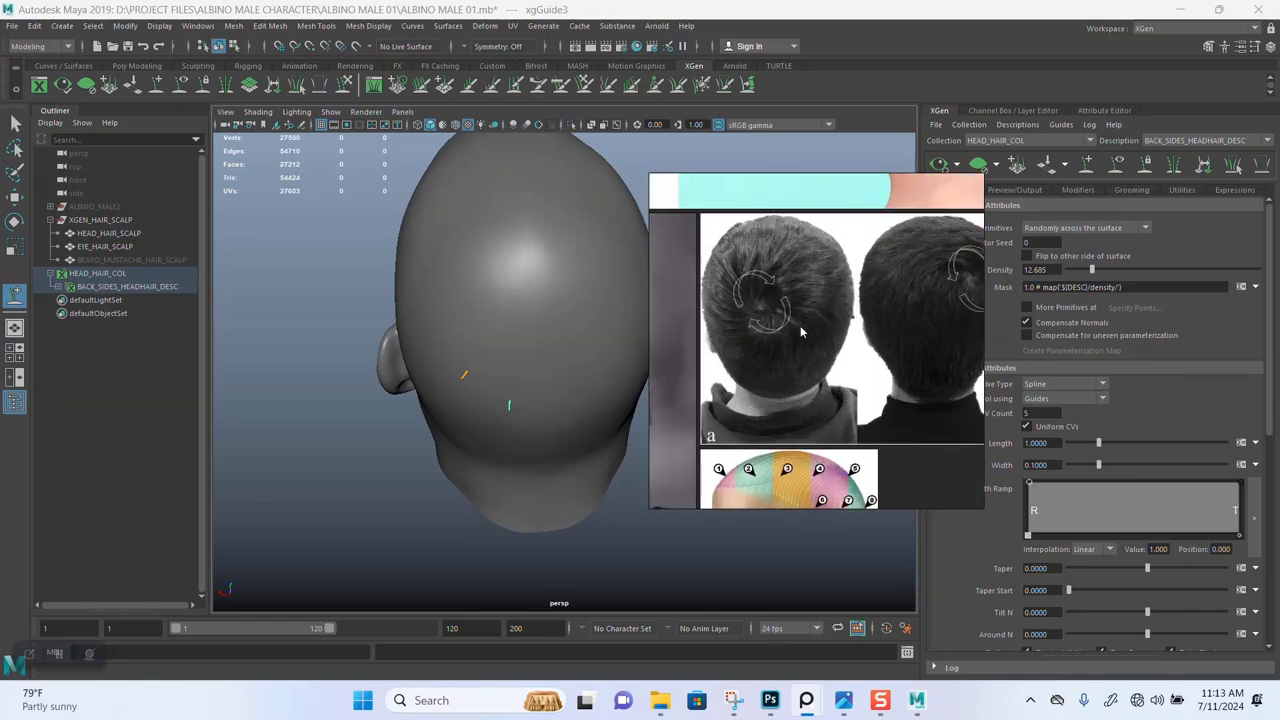
pyautogui.scroll(5, 800, 332)
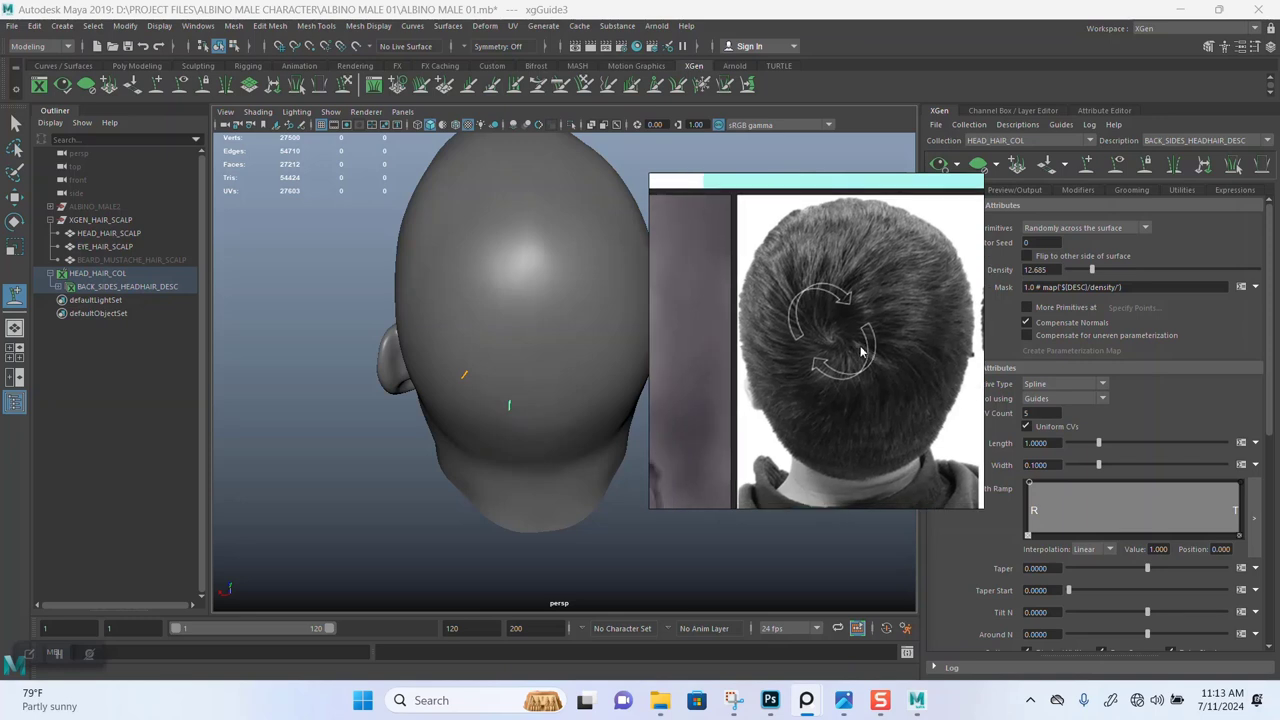
pyautogui.scroll(-2, 812, 344)
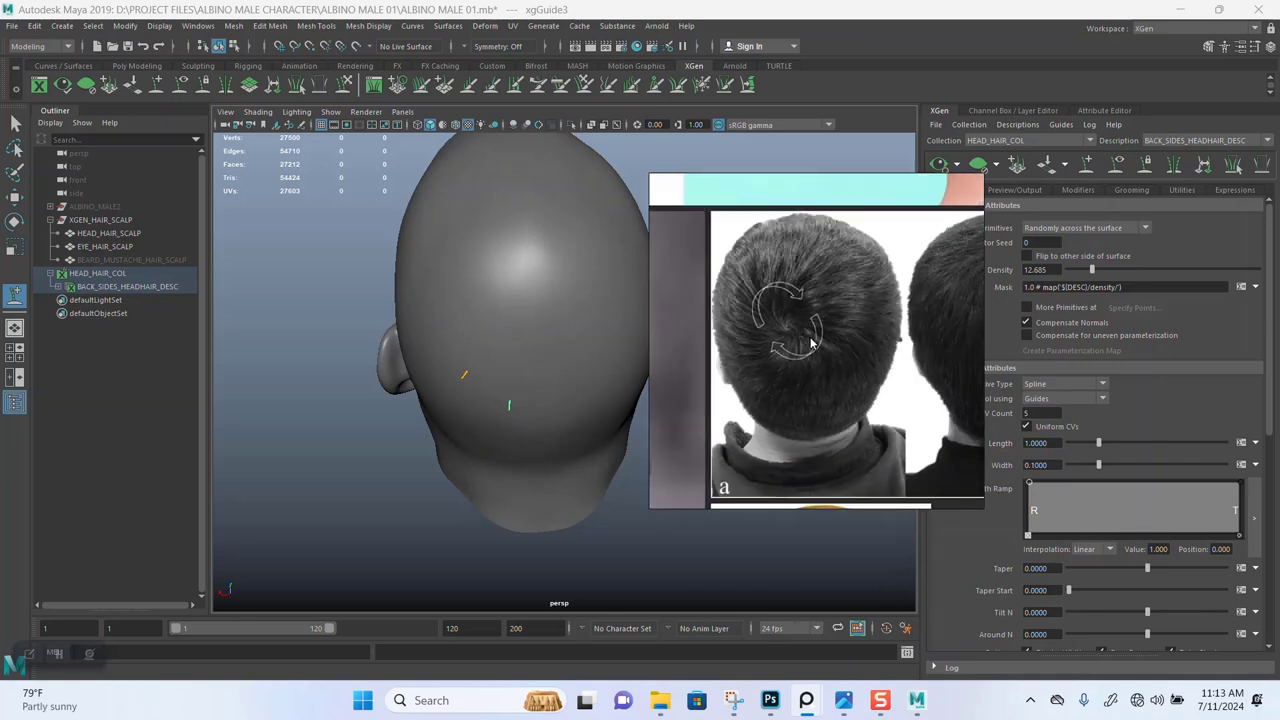
# Compare the hair whorl positions and rotation directions in back-of-head reference photos a and b.
pyautogui.scroll(-2, 808, 336)
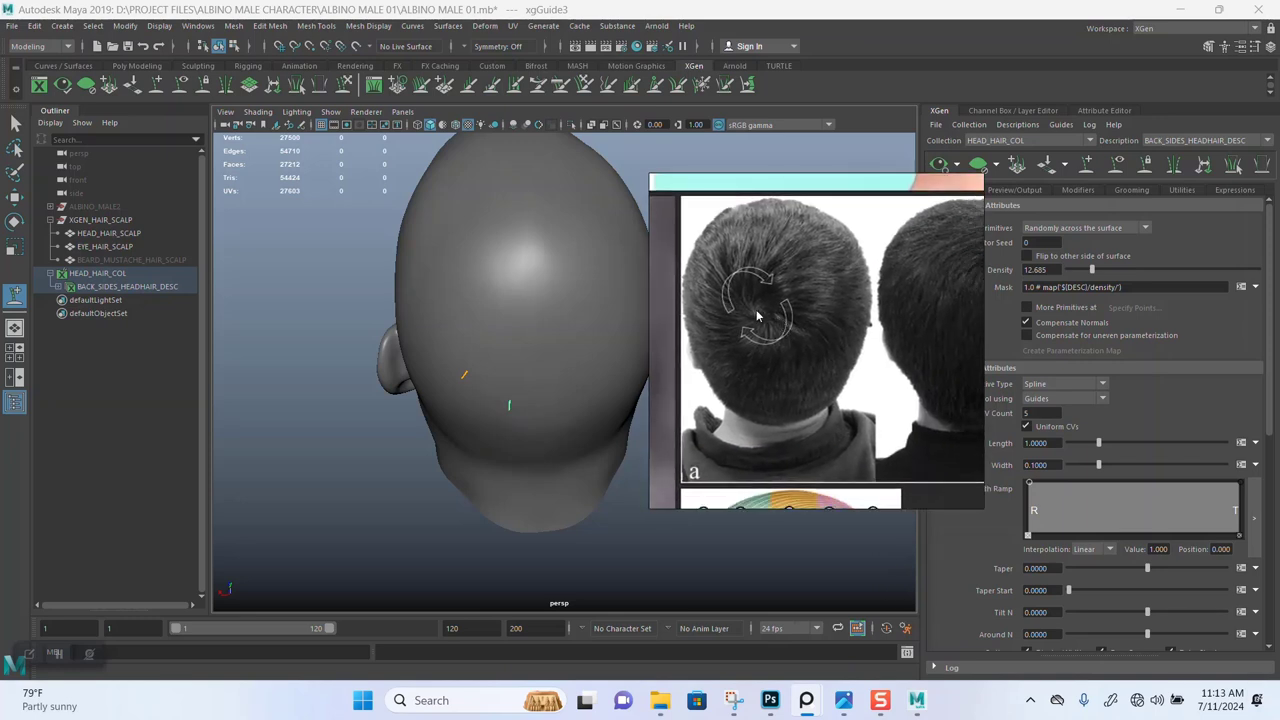
pyautogui.scroll(-2, 771, 318)
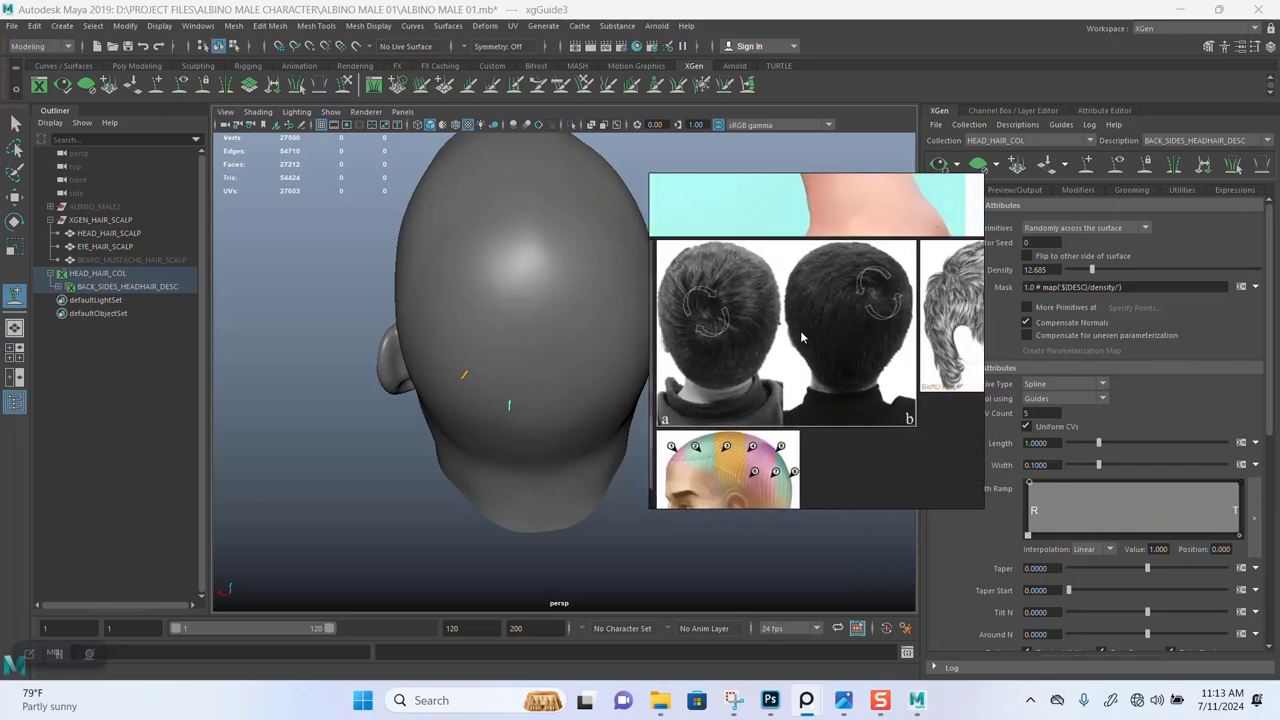
pyautogui.scroll(3, 868, 330)
pyautogui.moveTo(876, 321); pyautogui.dragTo(890, 330)
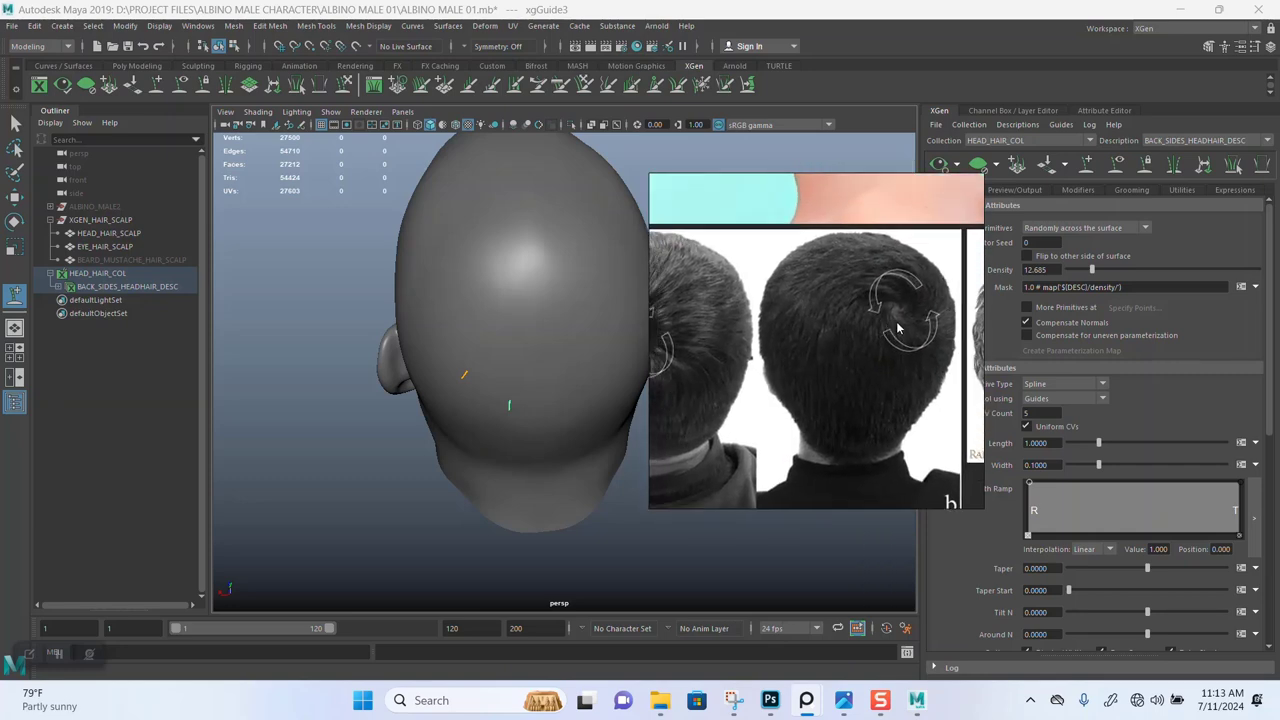
pyautogui.moveTo(897, 328); pyautogui.dragTo(897, 335, button='middle')
pyautogui.moveTo(818, 317); pyautogui.dragTo(751, 331, button='middle')
pyautogui.scroll(2, 819, 326)
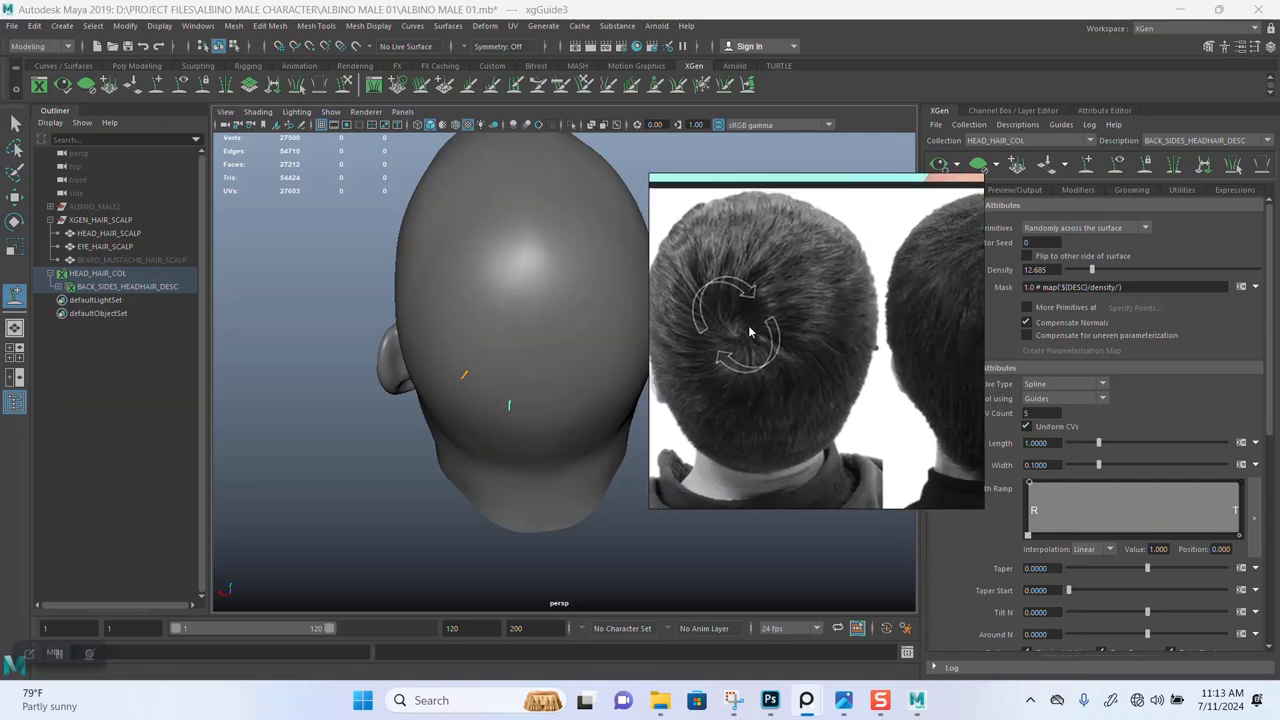
pyautogui.moveTo(921, 331); pyautogui.dragTo(841, 327, button='middle')
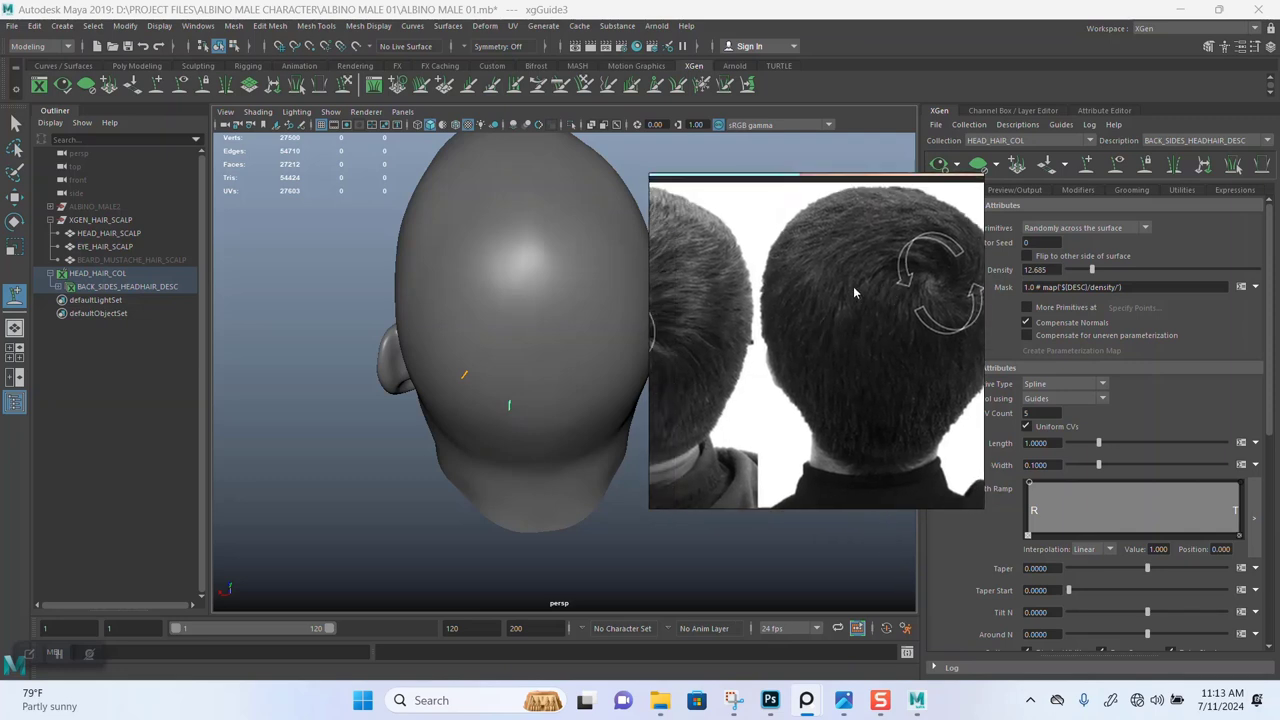
pyautogui.moveTo(765, 309); pyautogui.dragTo(853, 326, button='middle')
pyautogui.moveTo(765, 283); pyautogui.dragTo(865, 283, button='middle')
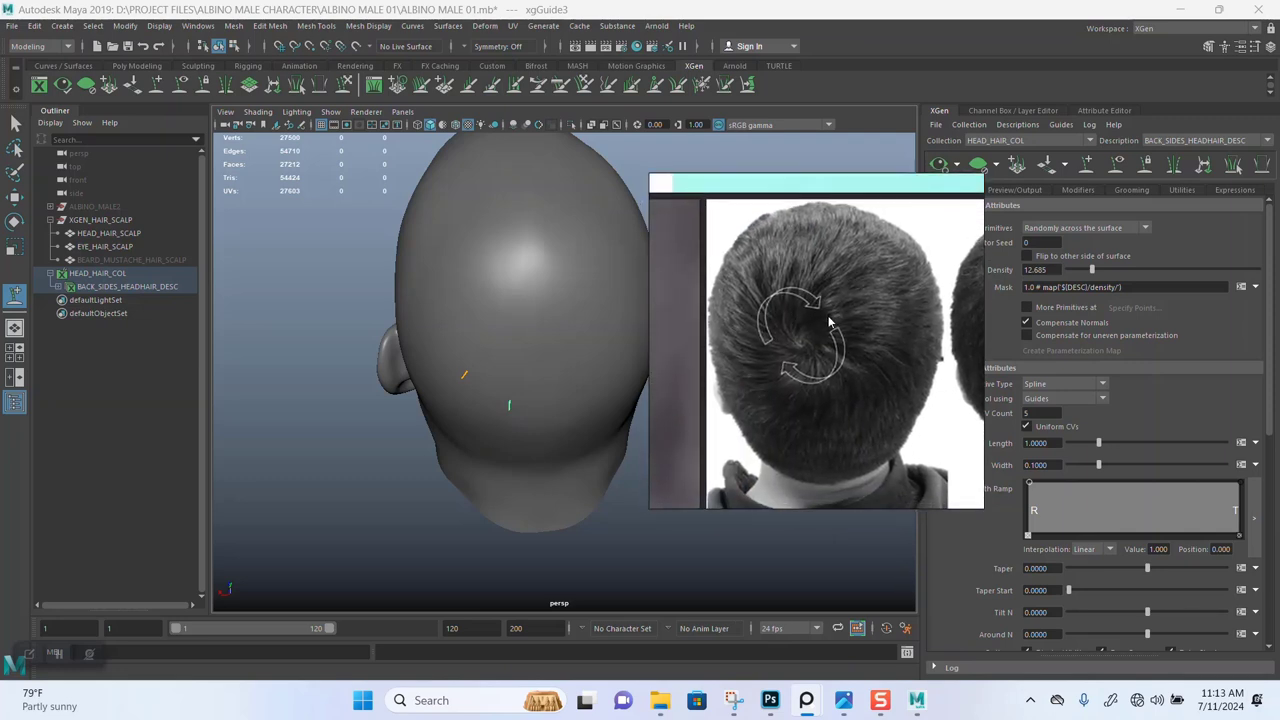
pyautogui.moveTo(828, 320); pyautogui.dragTo(800, 360)
pyautogui.moveTo(800, 360); pyautogui.dragTo(776, 325, button='middle')
pyautogui.scroll(1, 857, 357)
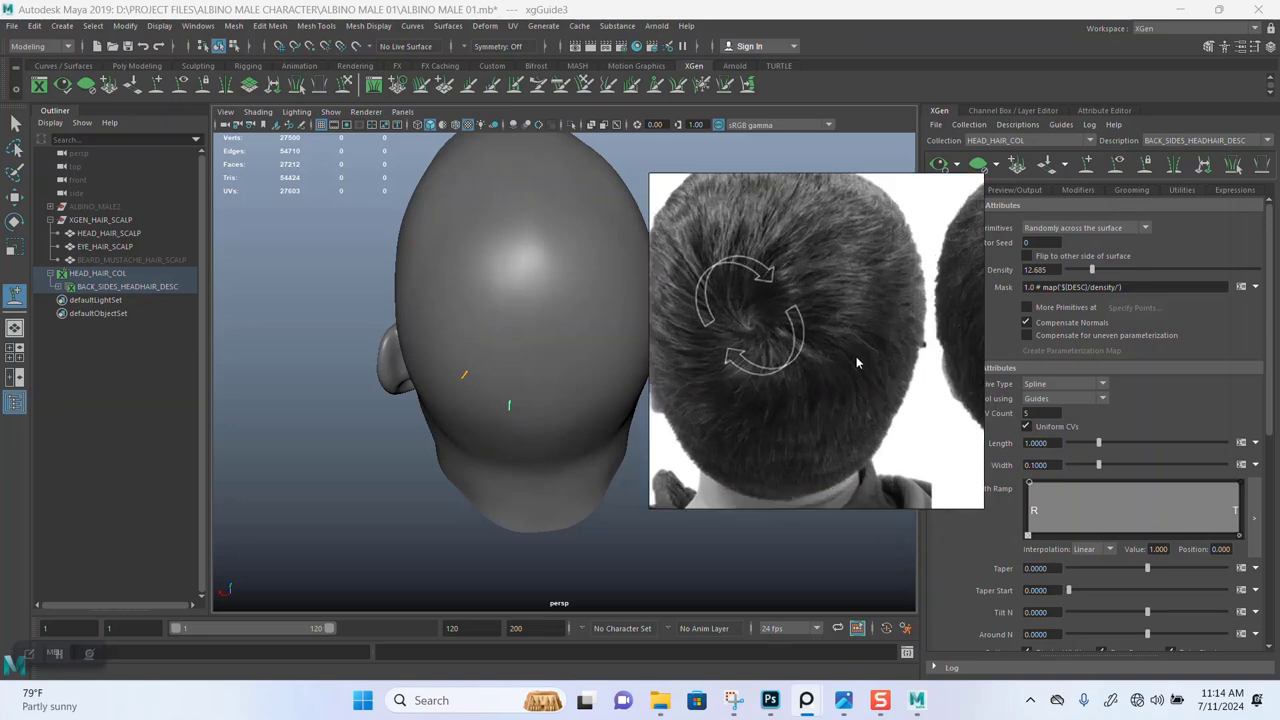
pyautogui.scroll(-1, 857, 358)
# Enlarge the reference board and frame back-of-head photo a beside the head model.
pyautogui.moveTo(984, 508); pyautogui.dragTo(1140, 664)
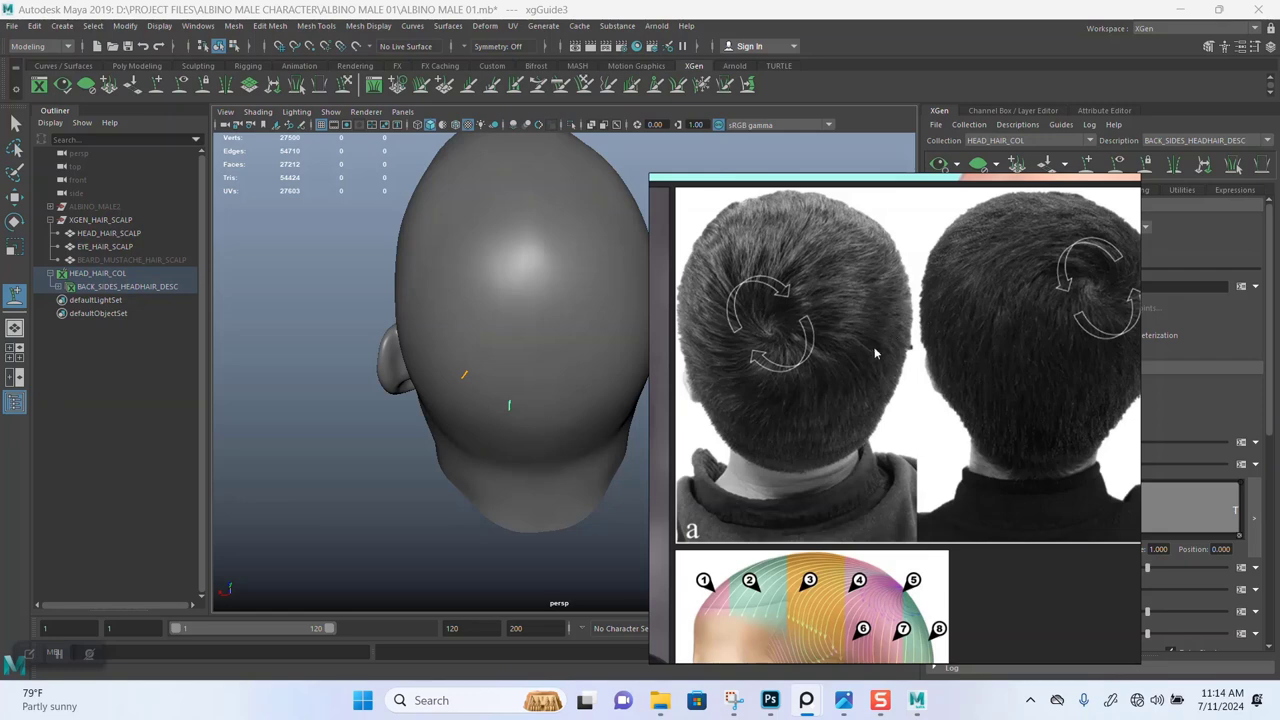
pyautogui.moveTo(875, 352); pyautogui.dragTo(846, 223)
pyautogui.scroll(3, 849, 257)
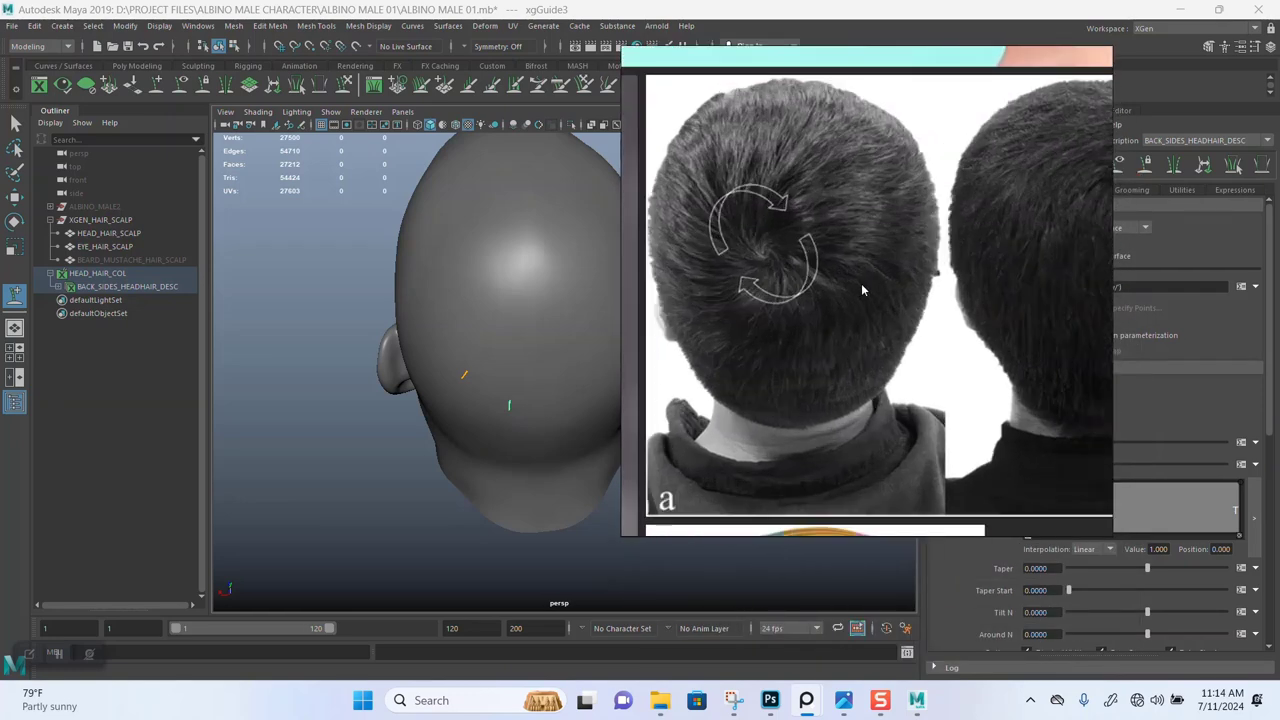
pyautogui.scroll(2, 862, 290)
pyautogui.moveTo(871, 284)
pyautogui.mouseDown(button='middle')
pyautogui.moveTo(959, 333)
pyautogui.moveTo(855, 283)
pyautogui.mouseUp(button='middle')
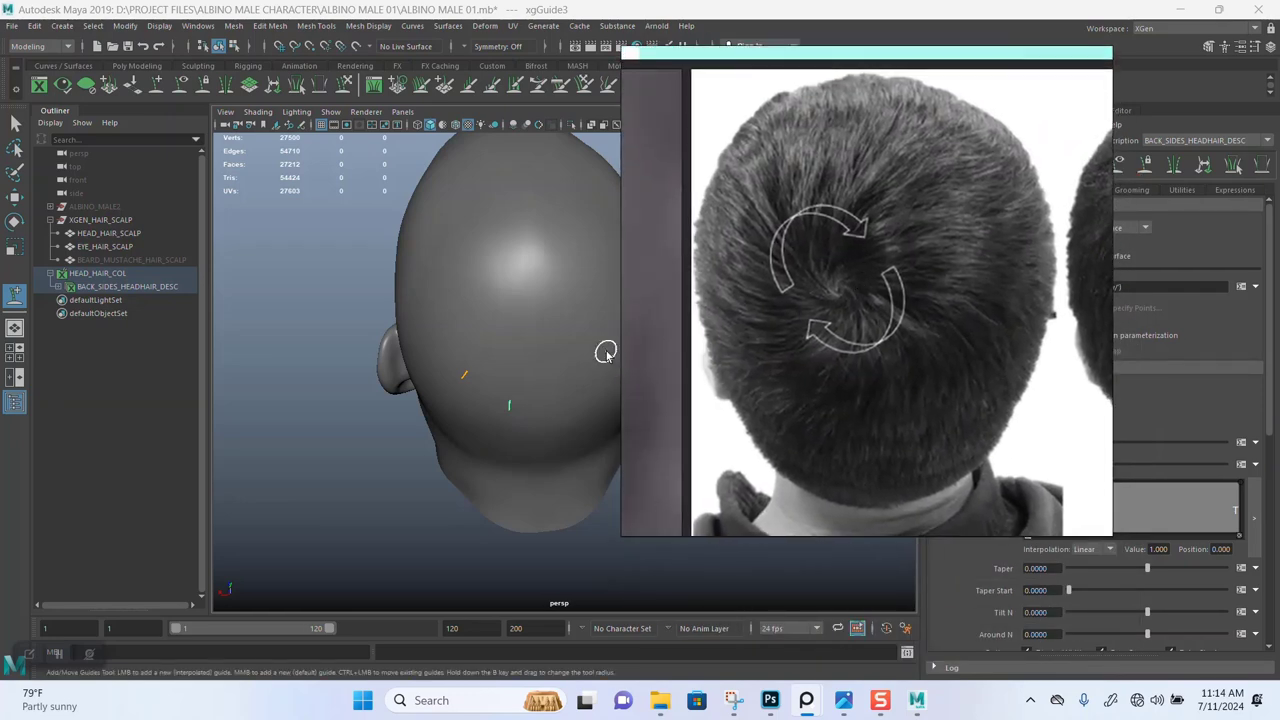
# Annotate photo a with yellow arrows fanning outward from the whorl over the top and left side of the head.
pyautogui.click(29, 653)
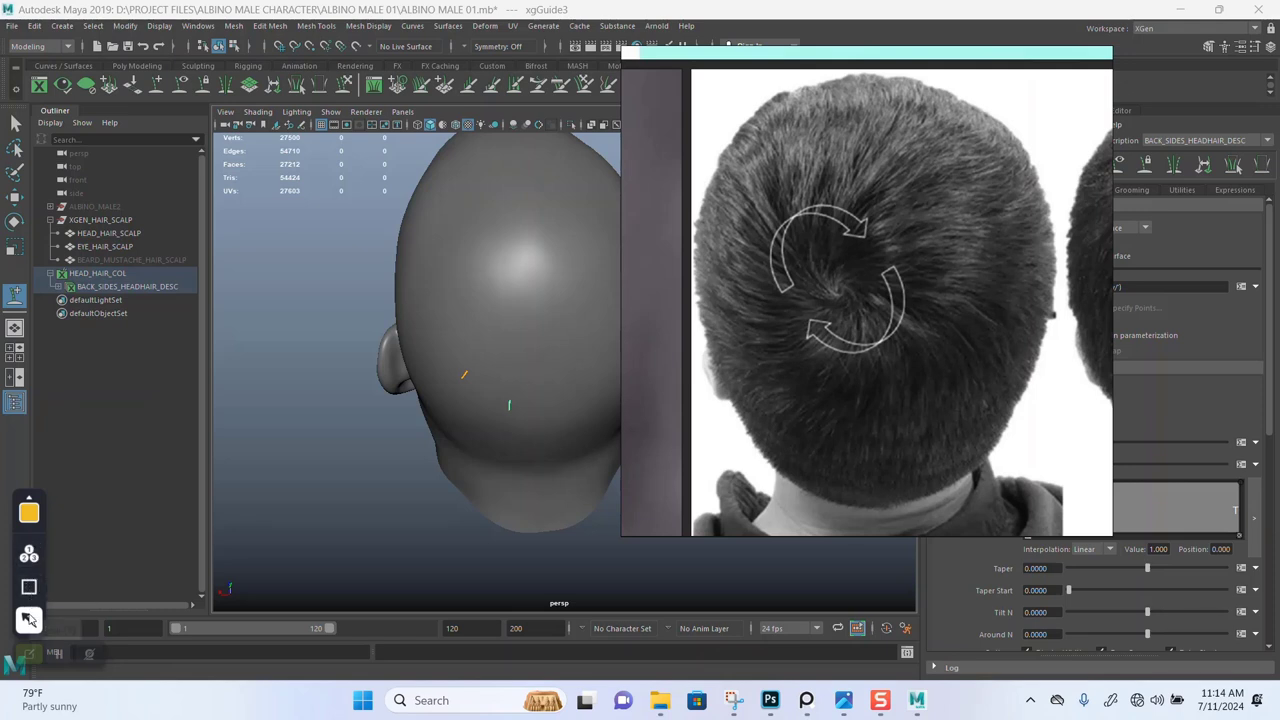
pyautogui.click(28, 618)
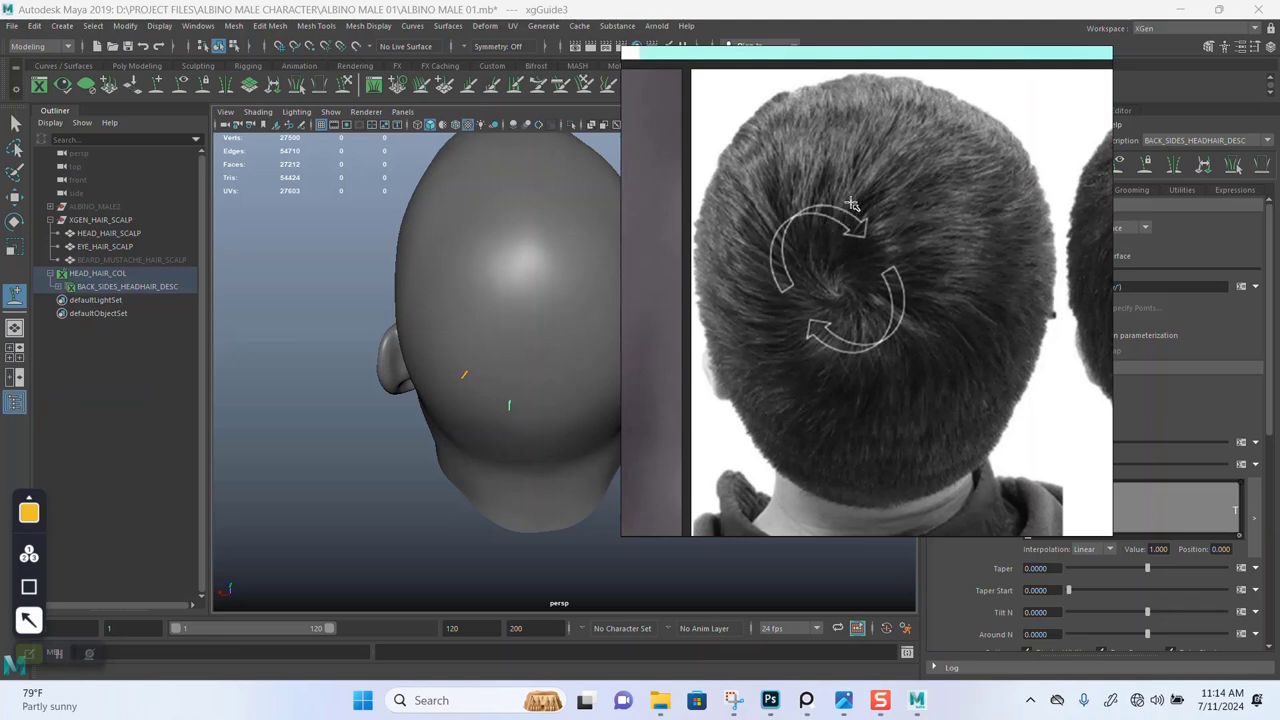
pyautogui.moveTo(843, 212); pyautogui.dragTo(890, 138)
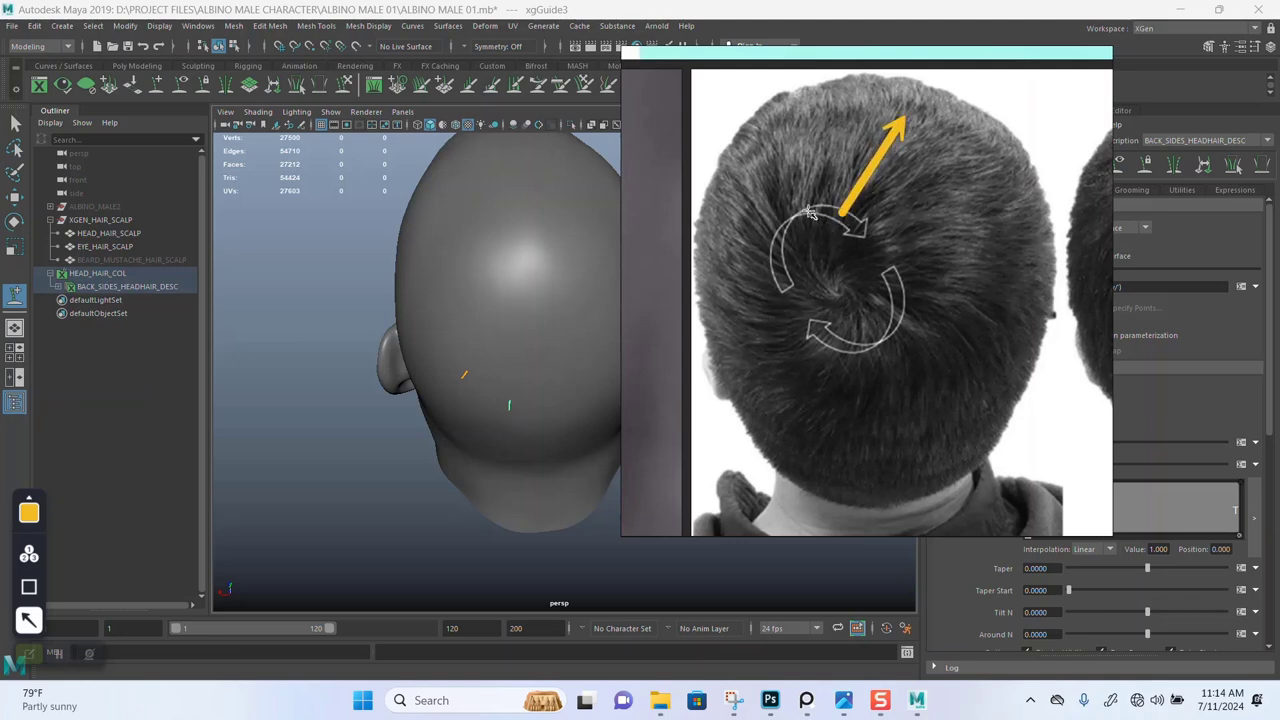
pyautogui.moveTo(809, 212); pyautogui.dragTo(808, 148)
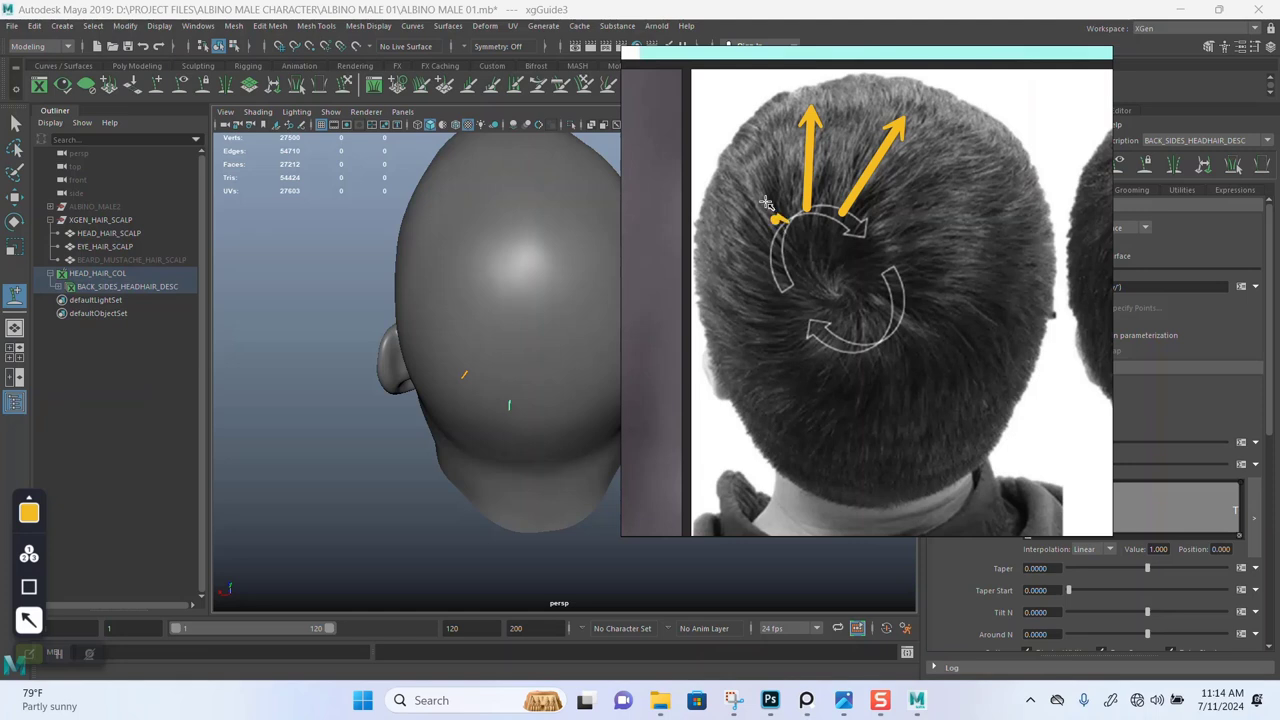
pyautogui.moveTo(766, 204); pyautogui.dragTo(730, 148)
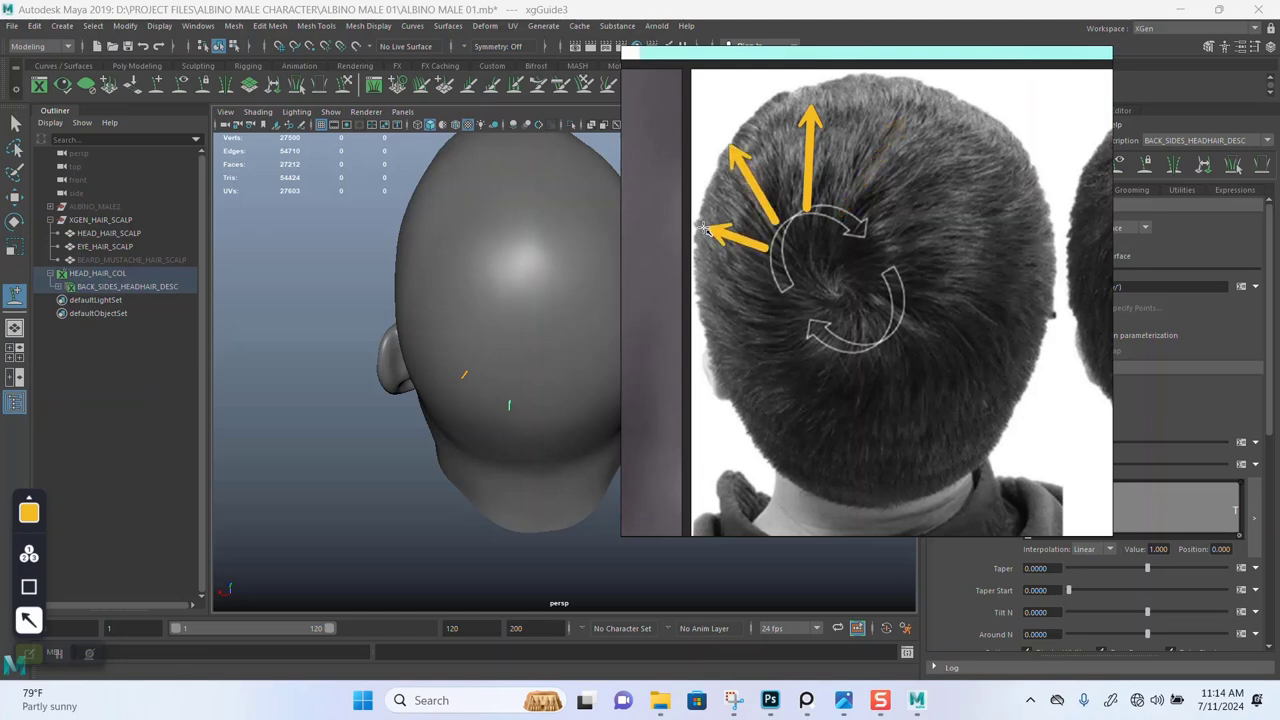
pyautogui.moveTo(705, 230); pyautogui.dragTo(688, 232)
pyautogui.moveTo(782, 275); pyautogui.dragTo(710, 290)
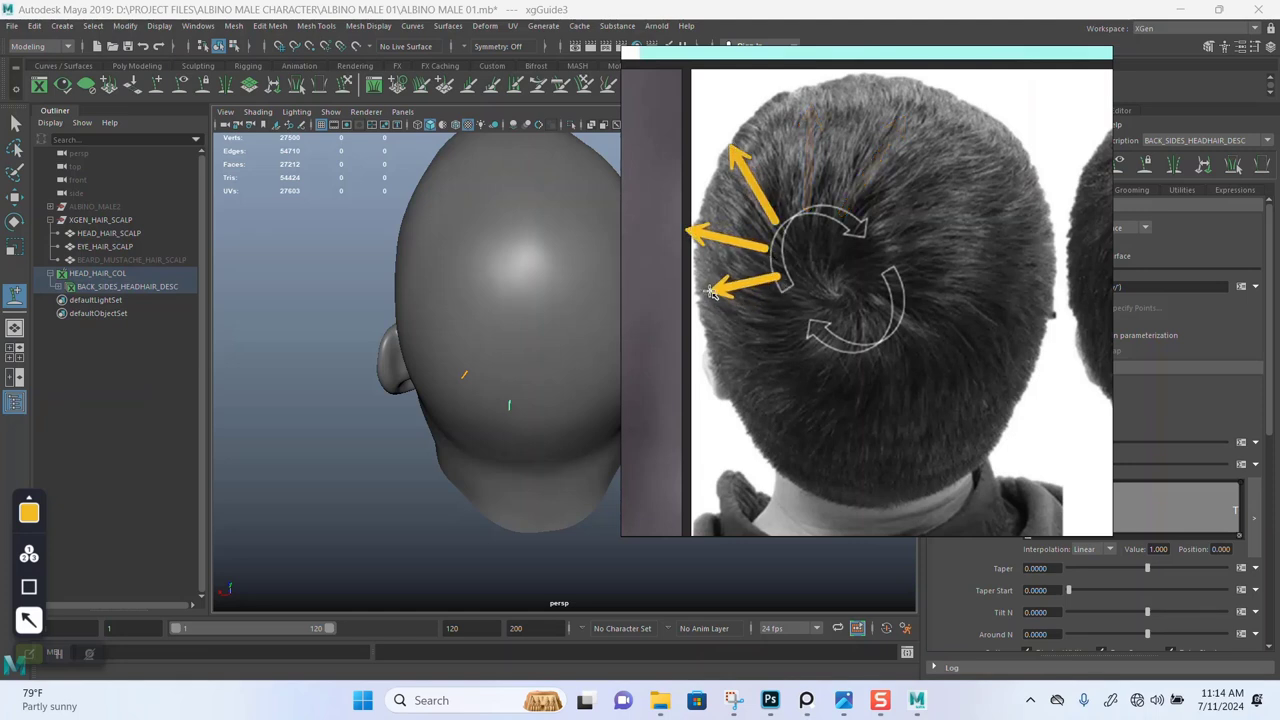
pyautogui.moveTo(790, 300); pyautogui.dragTo(718, 348)
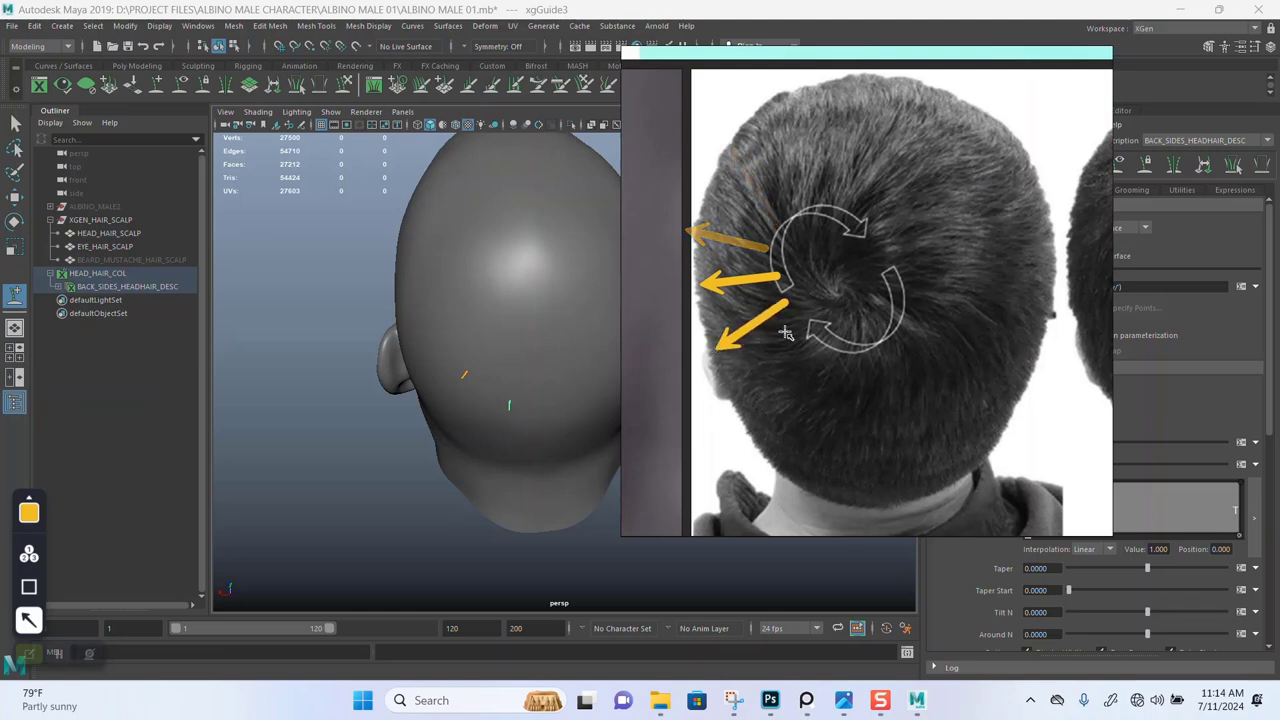
# Annotate the hair directions below the whorl, across the right side and back up to the top with outward arrows.
pyautogui.moveTo(819, 343); pyautogui.dragTo(824, 425)
pyautogui.moveTo(860, 346); pyautogui.dragTo(862, 432)
pyautogui.moveTo(897, 327); pyautogui.dragTo(953, 352)
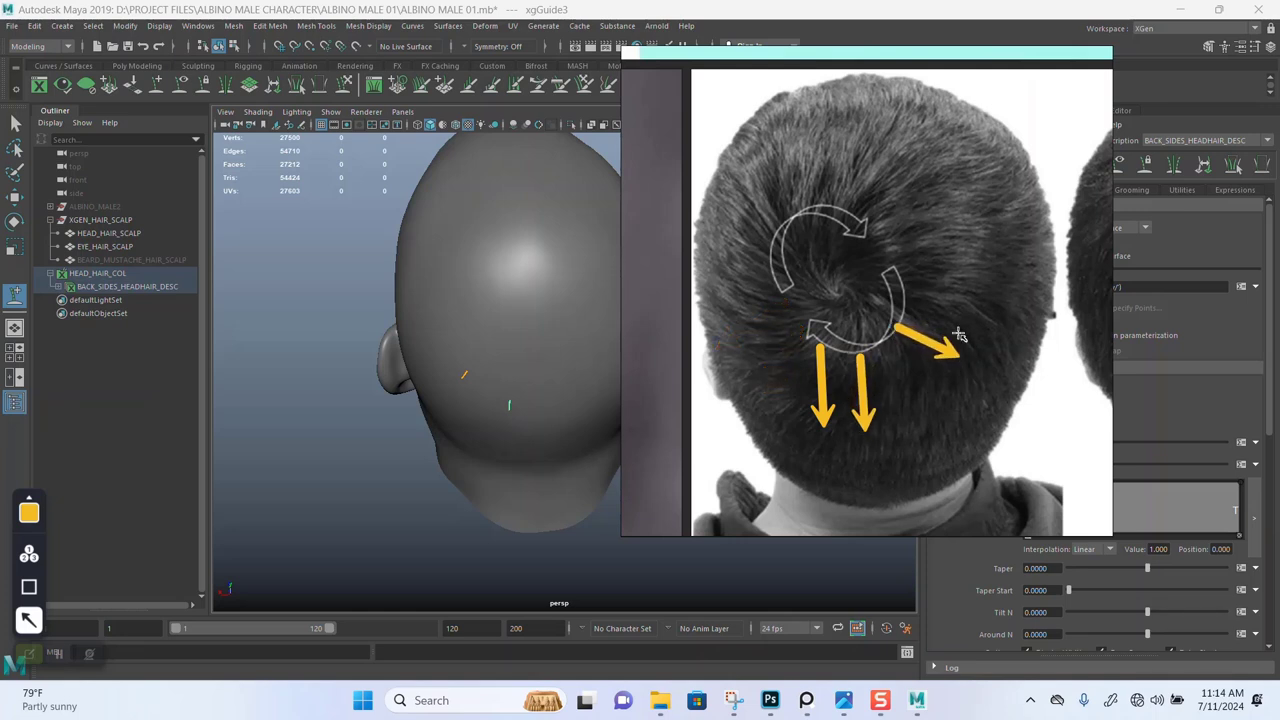
pyautogui.moveTo(903, 300); pyautogui.dragTo(973, 288)
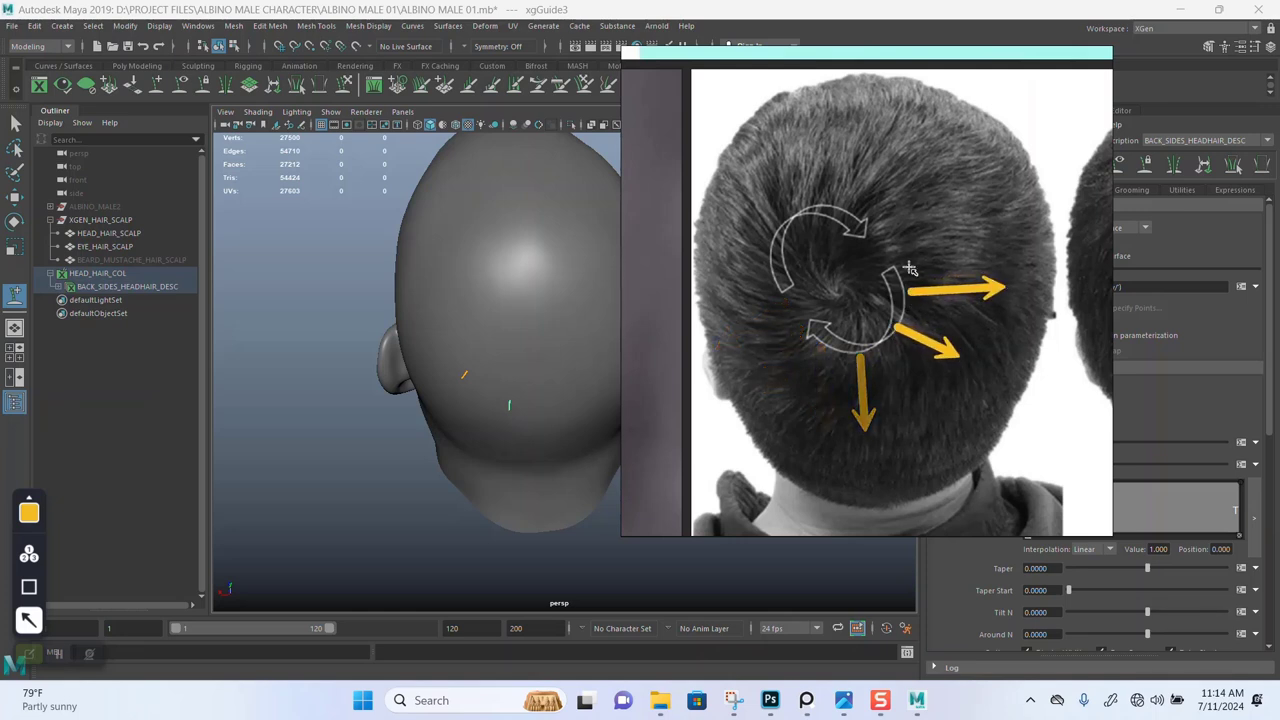
pyautogui.moveTo(900, 264); pyautogui.dragTo(978, 214)
pyautogui.moveTo(885, 209)
pyautogui.mouseDown()
pyautogui.moveTo(920, 195)
pyautogui.moveTo(958, 142)
pyautogui.mouseUp()
pyautogui.moveTo(835, 192); pyautogui.dragTo(862, 106)
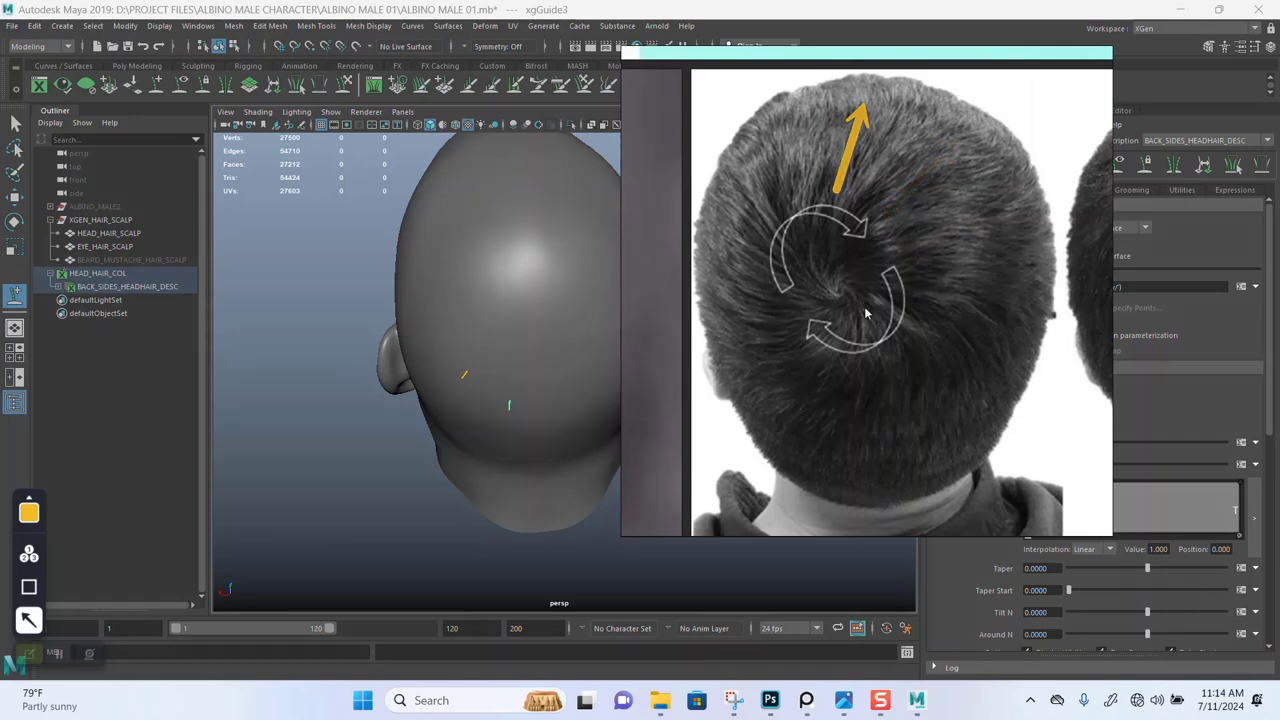
# Examine the hair flow lines in the numbered, color-zoned side-profile diagram and the neighboring beard growth reference.
pyautogui.scroll(-3, 872, 305)
pyautogui.moveTo(922, 428); pyautogui.dragTo(906, 241, button='middle')
pyautogui.scroll(4, 899, 327)
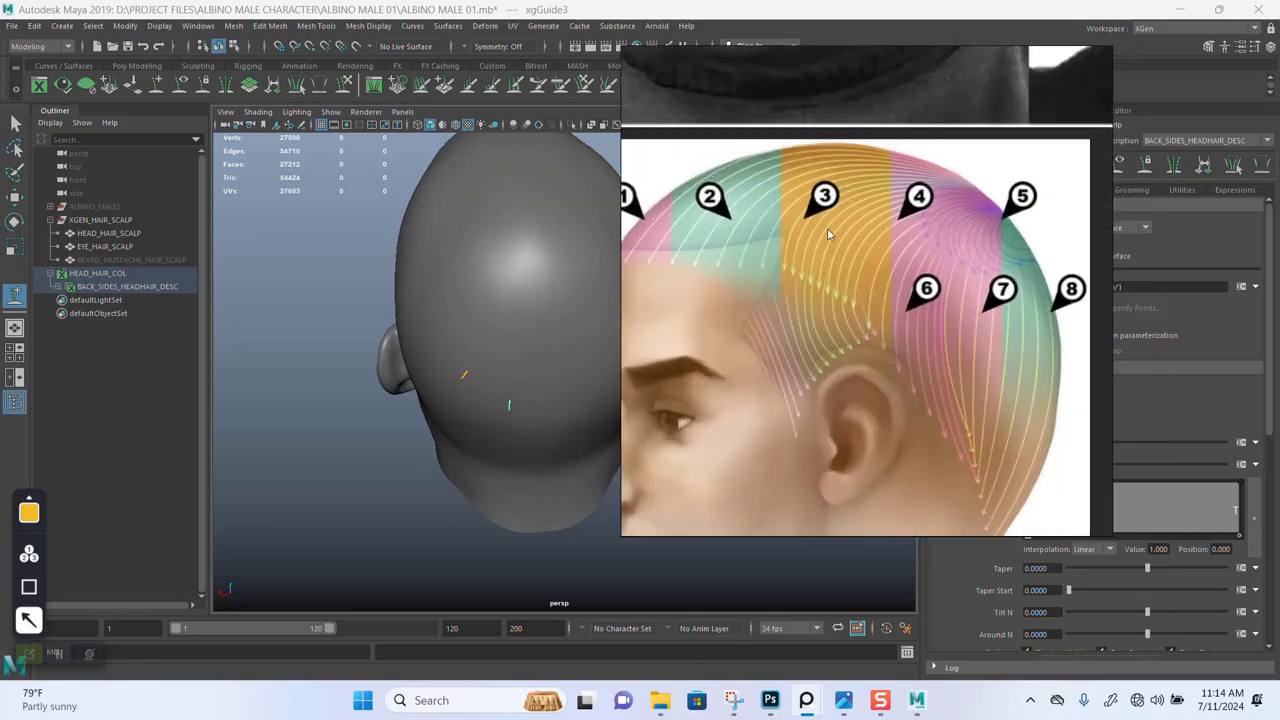
pyautogui.moveTo(921, 188); pyautogui.dragTo(949, 177, button='middle')
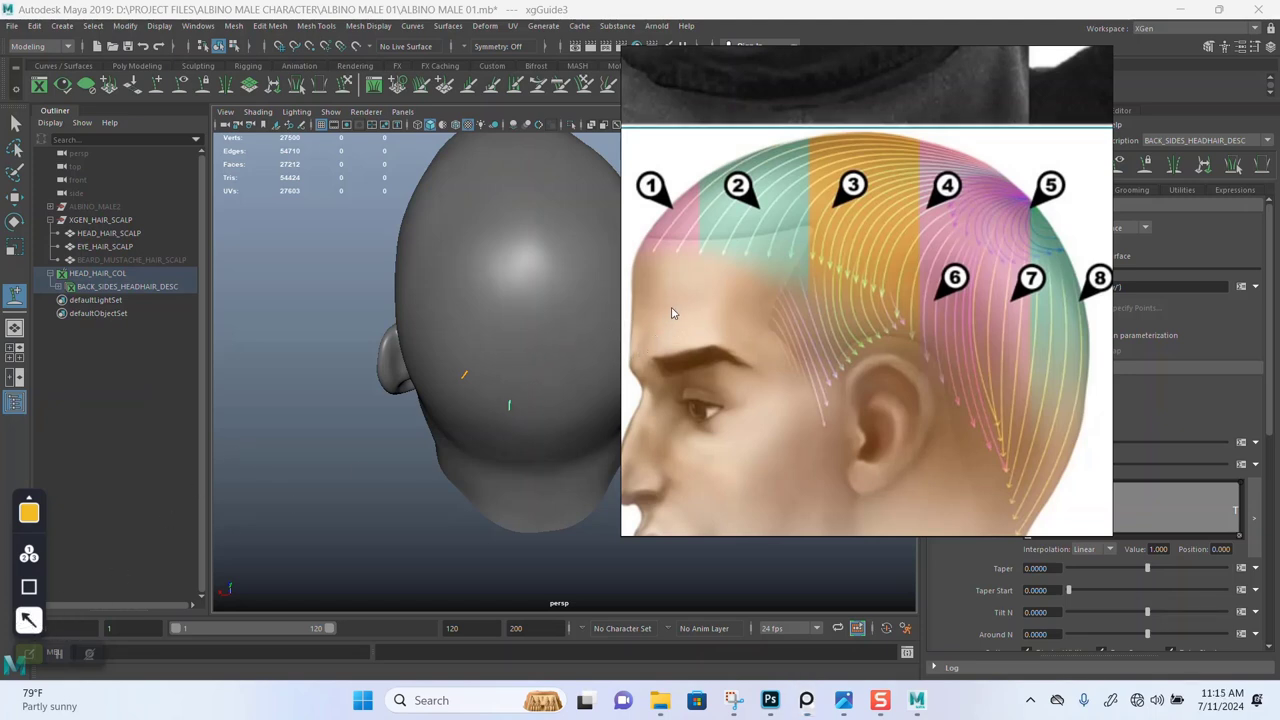
pyautogui.moveTo(655, 264)
pyautogui.mouseDown()
pyautogui.moveTo(691, 254)
pyautogui.moveTo(665, 267)
pyautogui.mouseUp()
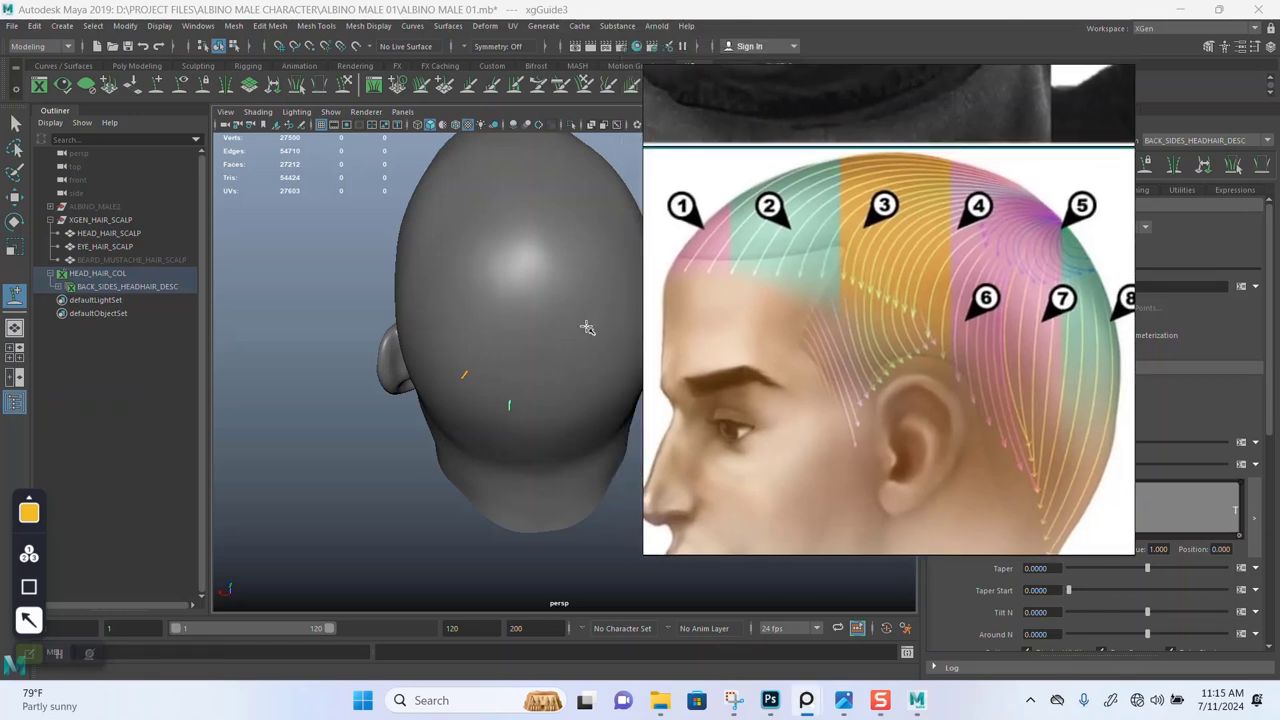
pyautogui.scroll(-3, 926, 354)
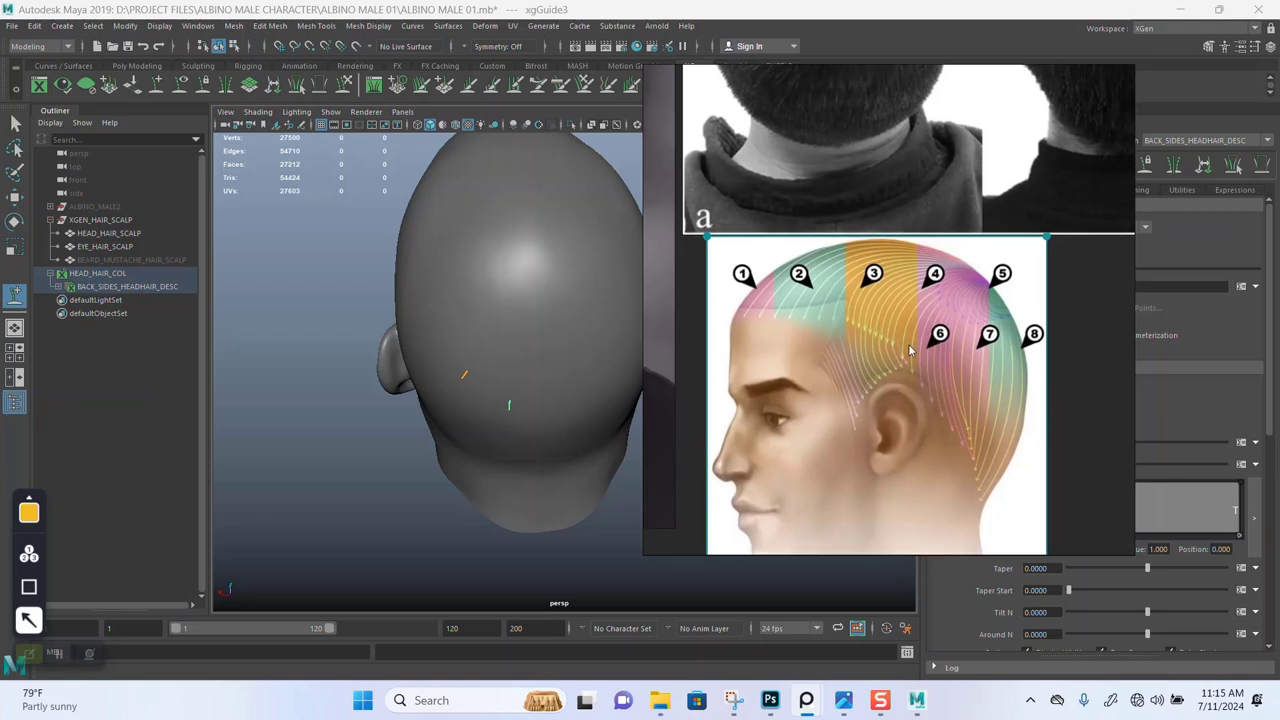
pyautogui.scroll(-4, 910, 350)
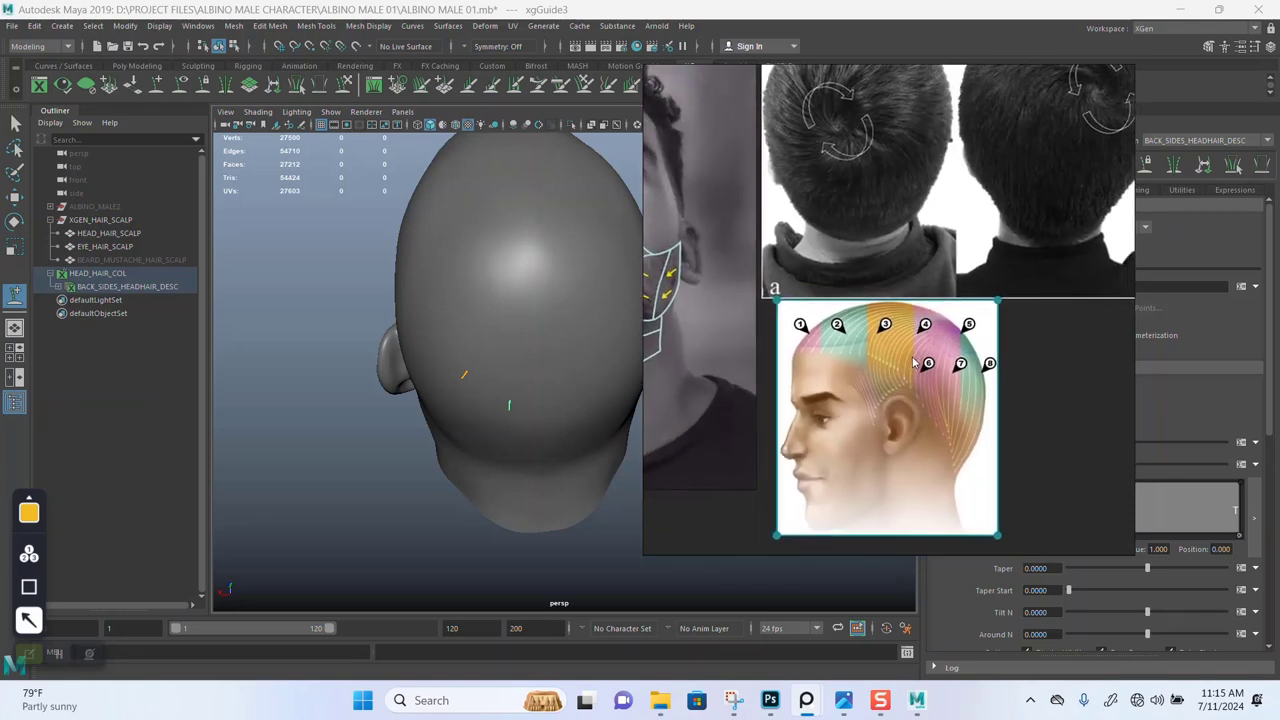
pyautogui.moveTo(882, 367); pyautogui.dragTo(959, 371, button='middle')
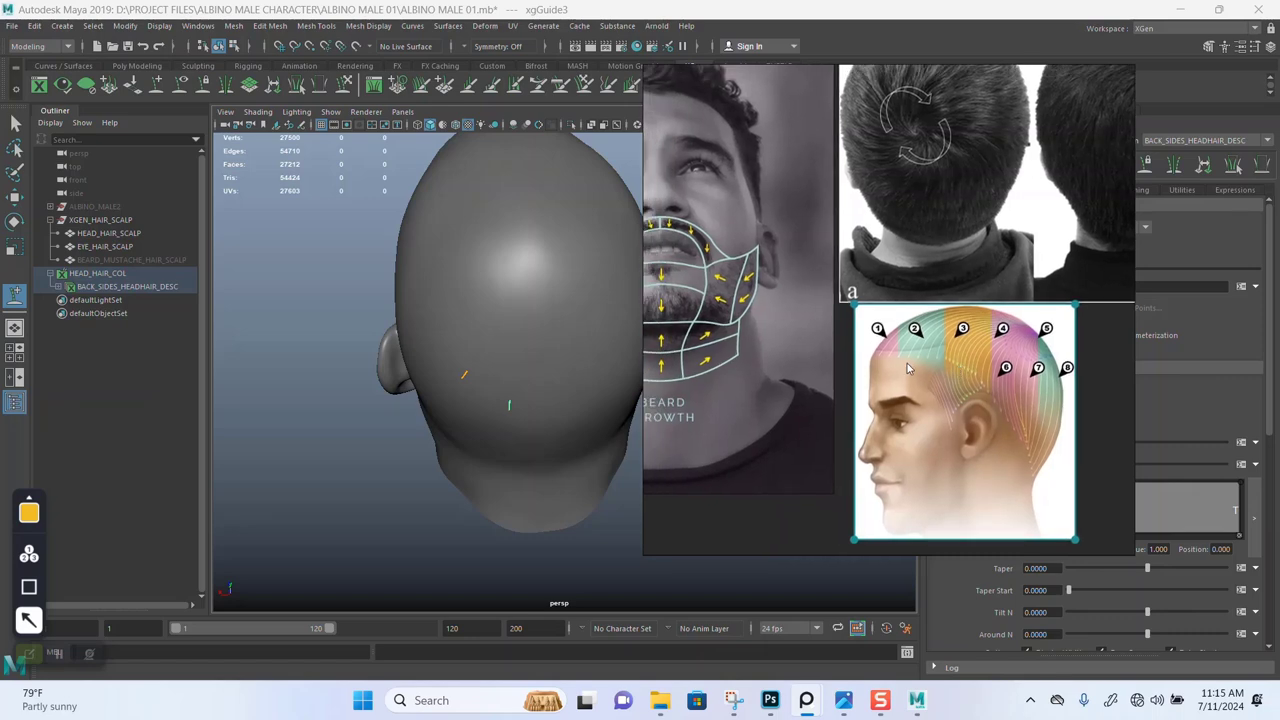
pyautogui.scroll(6, 836, 324)
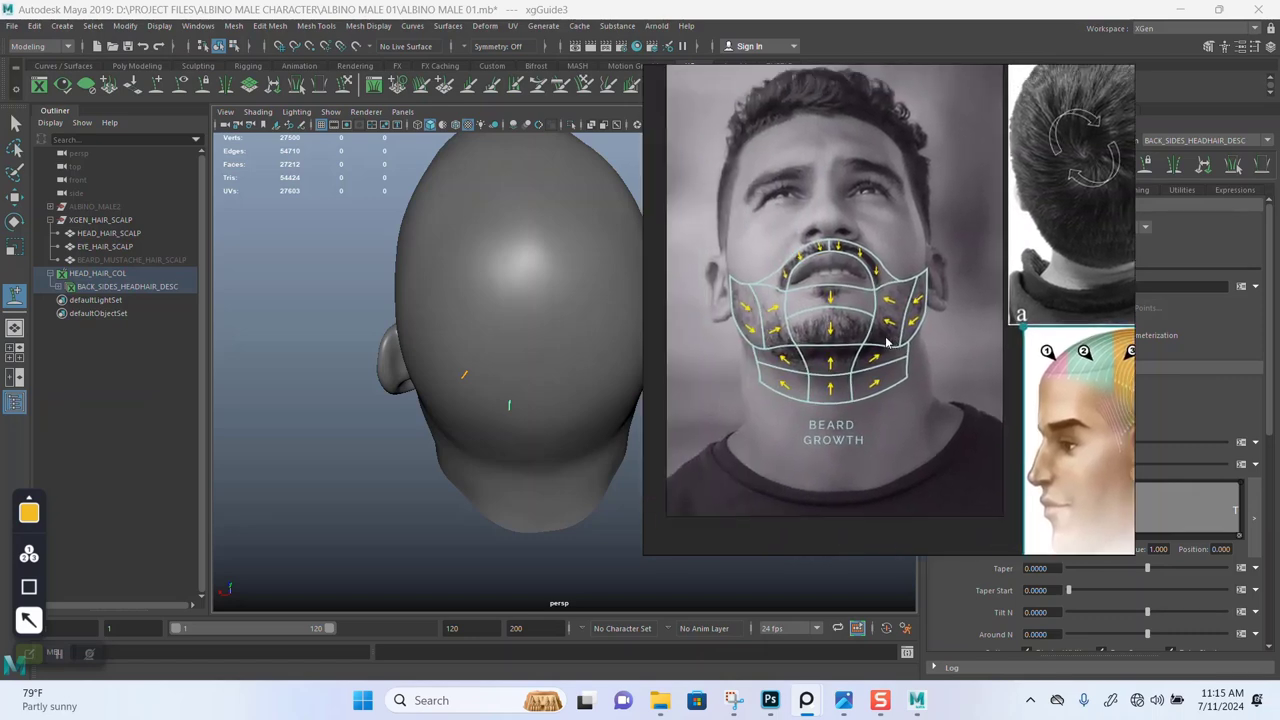
pyautogui.scroll(-8, 838, 328)
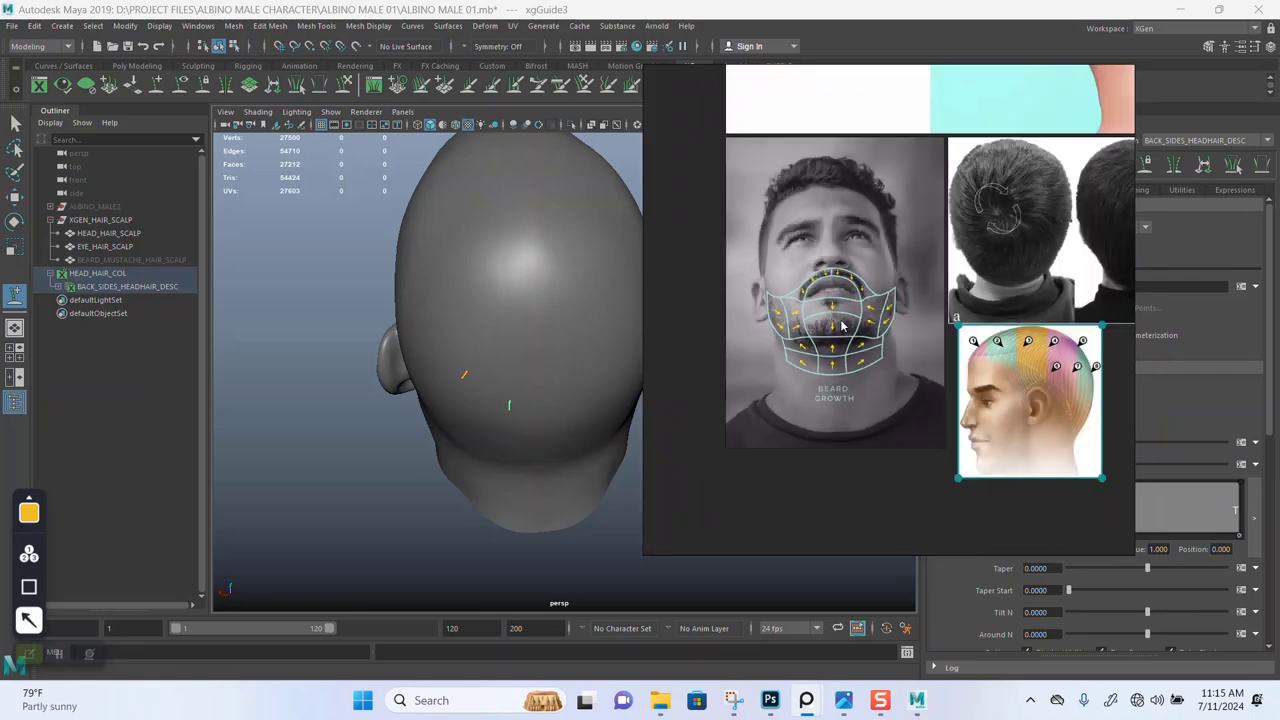
# Return to the side-profile photo and examine its green direction arrows within and around the red curve above the ear.
pyautogui.moveTo(884, 292); pyautogui.dragTo(882, 431, button='middle')
pyautogui.moveTo(891, 230)
pyautogui.mouseDown(button='middle')
pyautogui.moveTo(887, 282)
pyautogui.moveTo(915, 237)
pyautogui.mouseUp(button='middle')
pyautogui.scroll(8, 888, 288)
pyautogui.scroll(2, 934, 296)
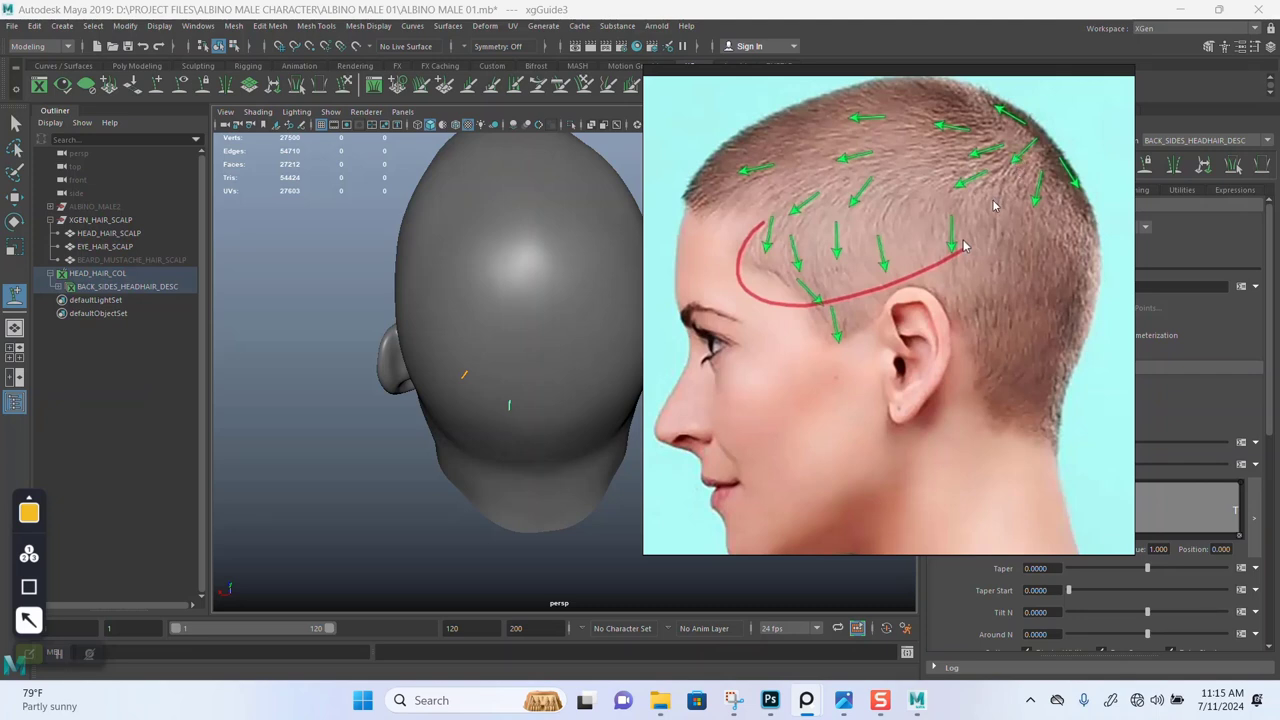
pyautogui.scroll(-5, 989, 219)
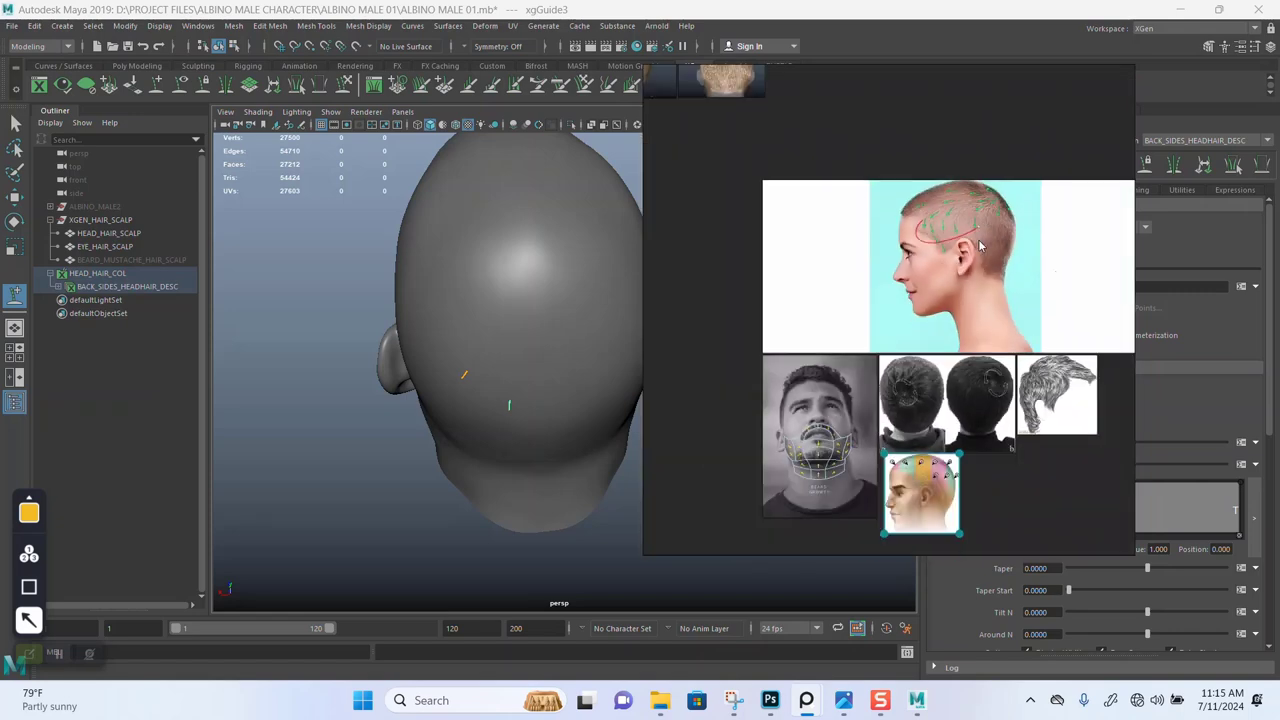
pyautogui.scroll(6, 995, 210)
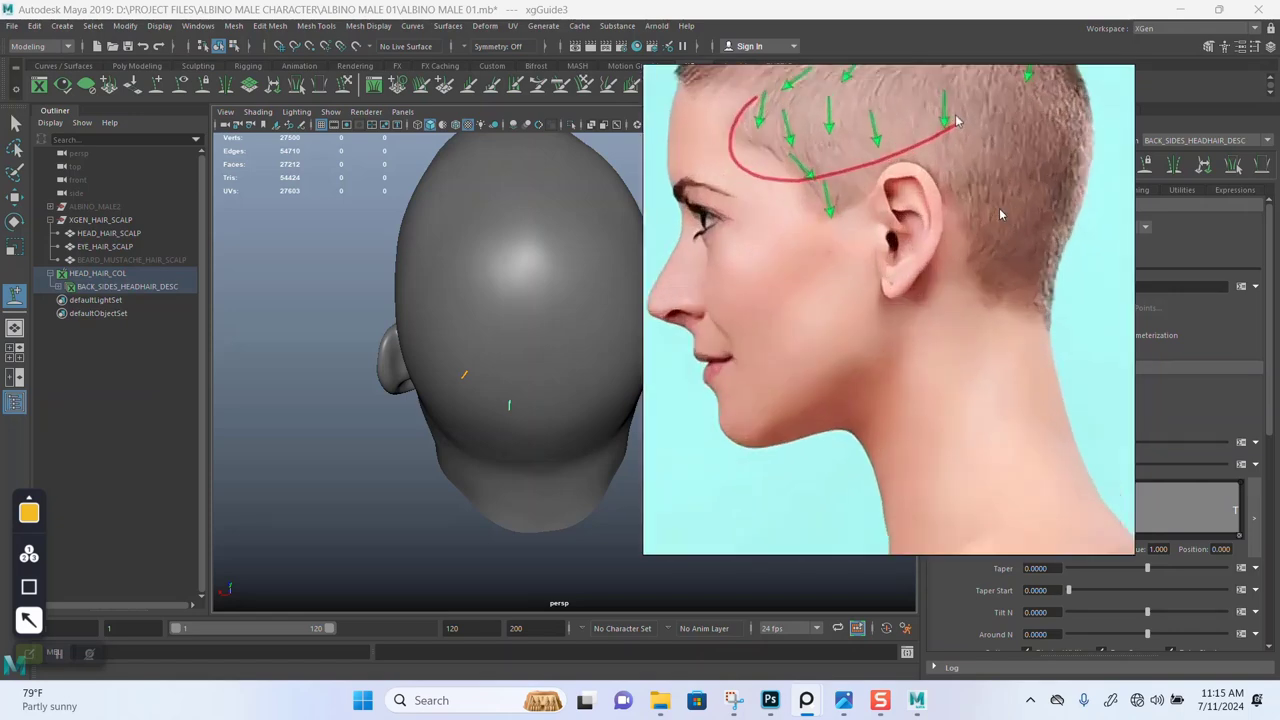
pyautogui.moveTo(951, 283); pyautogui.dragTo(985, 305, button='middle')
pyautogui.scroll(-4, 984, 306)
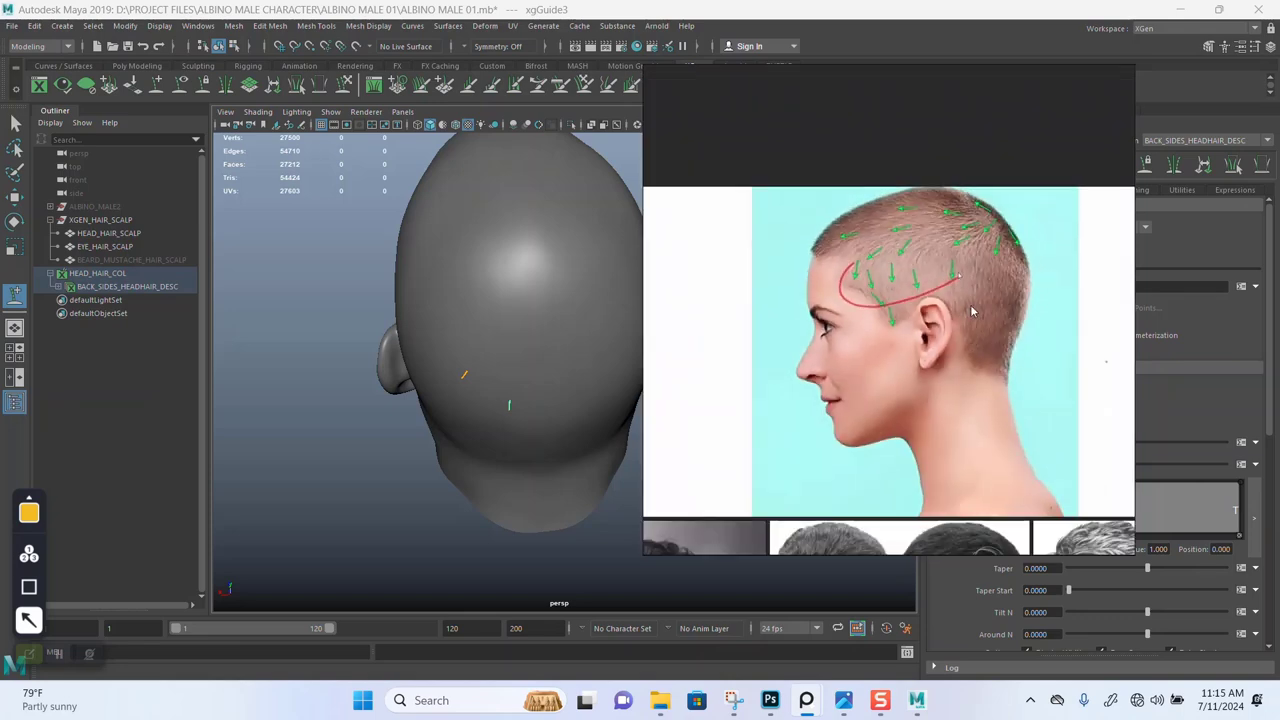
pyautogui.scroll(4, 936, 290)
pyautogui.moveTo(809, 233); pyautogui.dragTo(785, 209, button='middle')
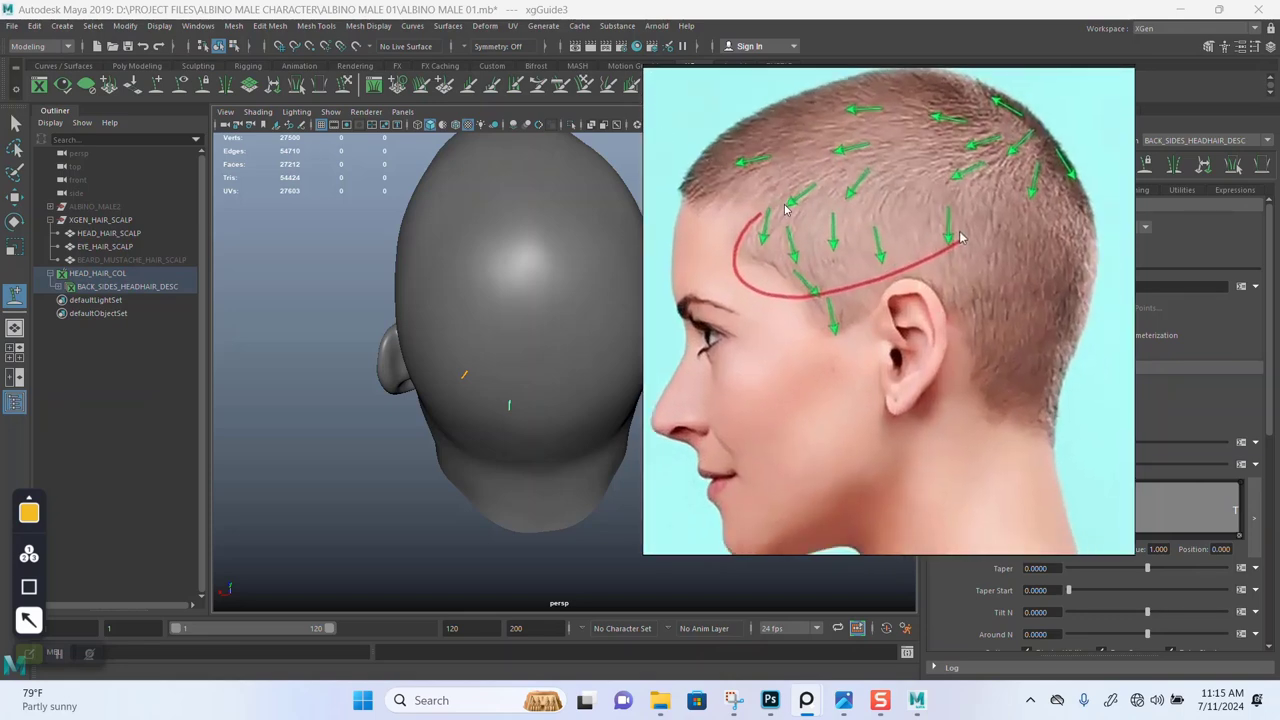
# Shrink the reference board to uncover the whole head model and frame the side-profile hair direction photo in it.
pyautogui.moveTo(647, 73); pyautogui.dragTo(723, 176)
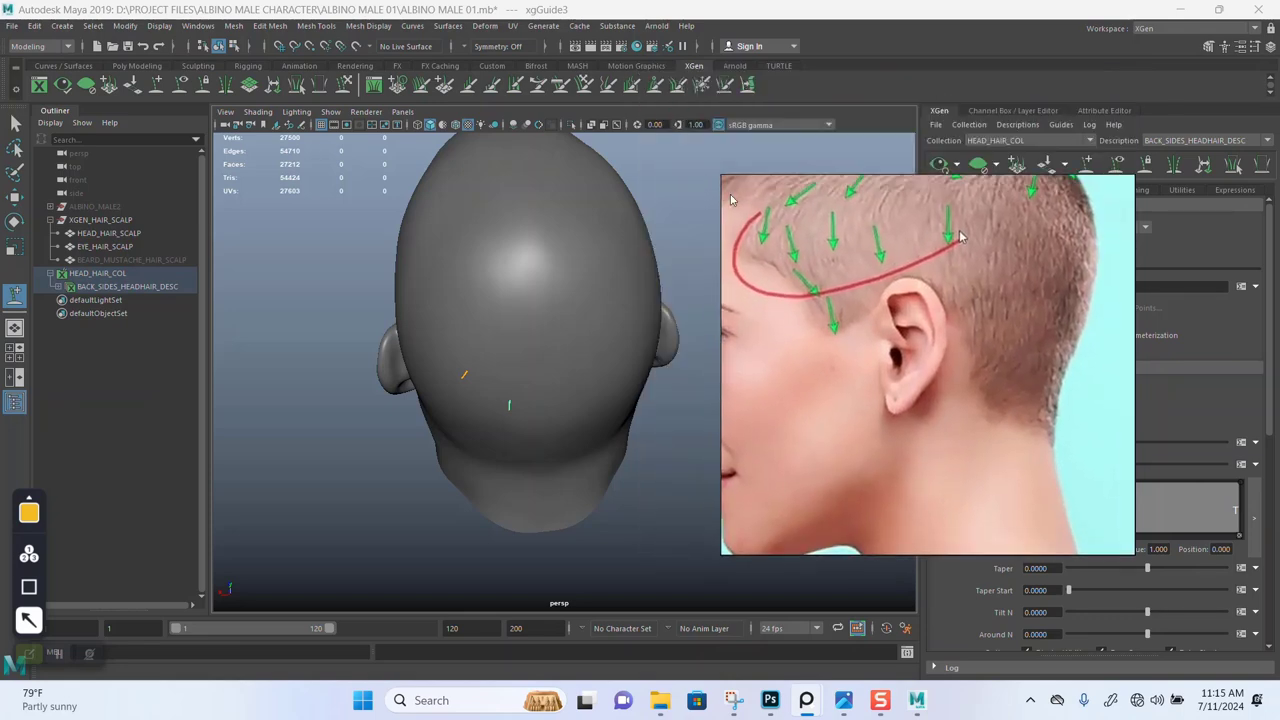
pyautogui.scroll(-3, 906, 334)
pyautogui.moveTo(910, 300); pyautogui.dragTo(950, 349, button='middle')
pyautogui.scroll(2, 950, 348)
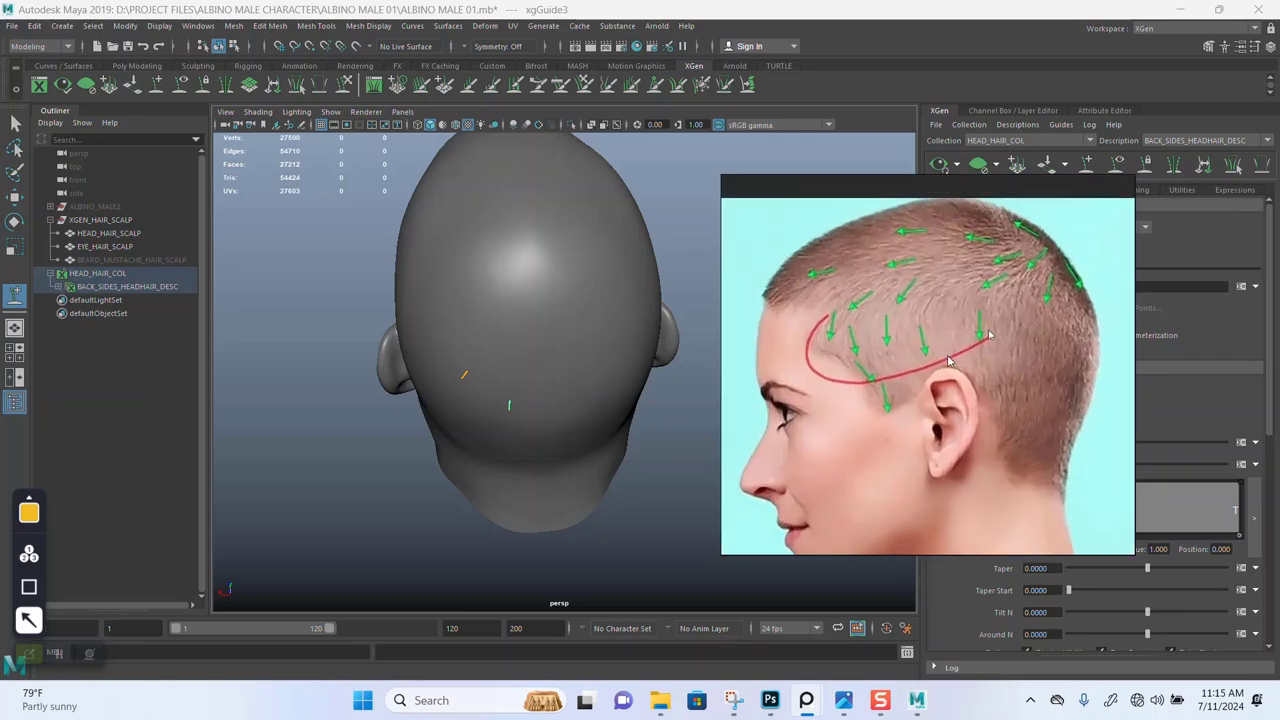
# Move the side-profile reference photo to the other side of the model and examine the two guides on the back of the head.
pyautogui.moveTo(945, 369); pyautogui.dragTo(190, 243, button='right')
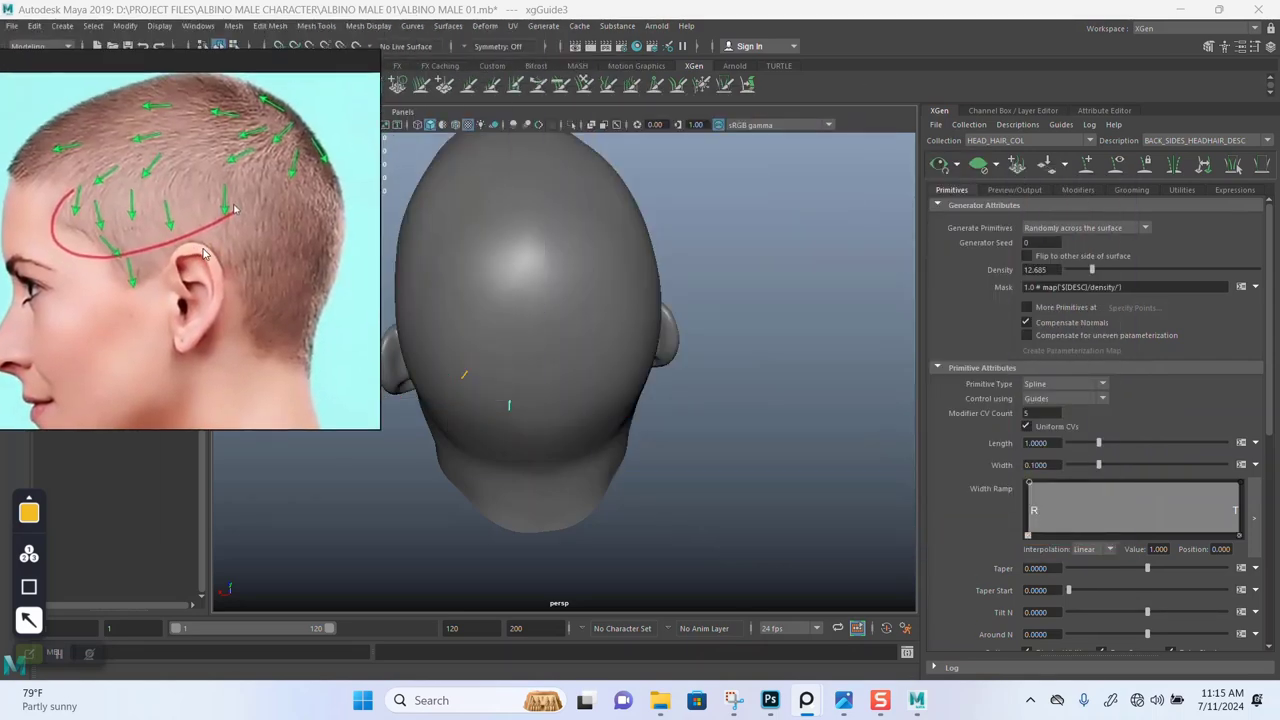
pyautogui.moveTo(737, 473); pyautogui.dragTo(727, 448)
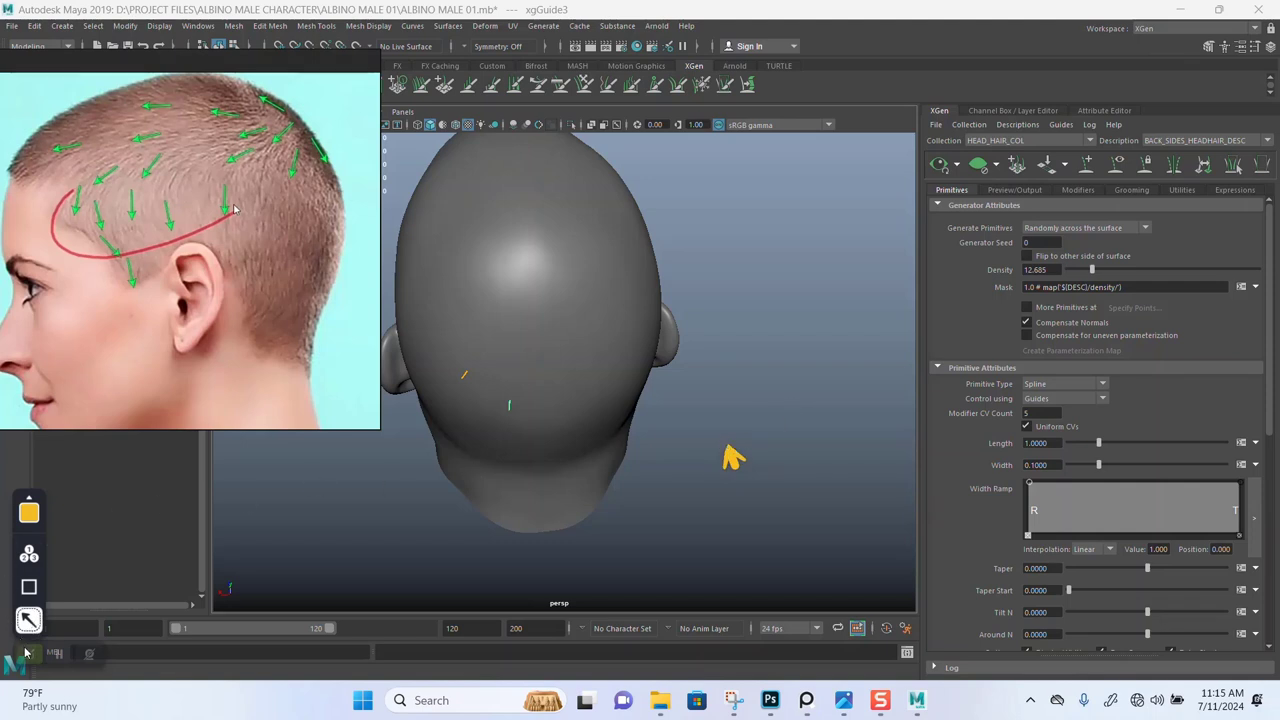
pyautogui.keyDown('alt'); pyautogui.moveTo(750, 434); pyautogui.dragTo(730, 427); pyautogui.keyUp('alt')
pyautogui.keyDown('alt'); pyautogui.moveTo(640, 392); pyautogui.dragTo(648, 371, button='right'); pyautogui.keyUp('alt')
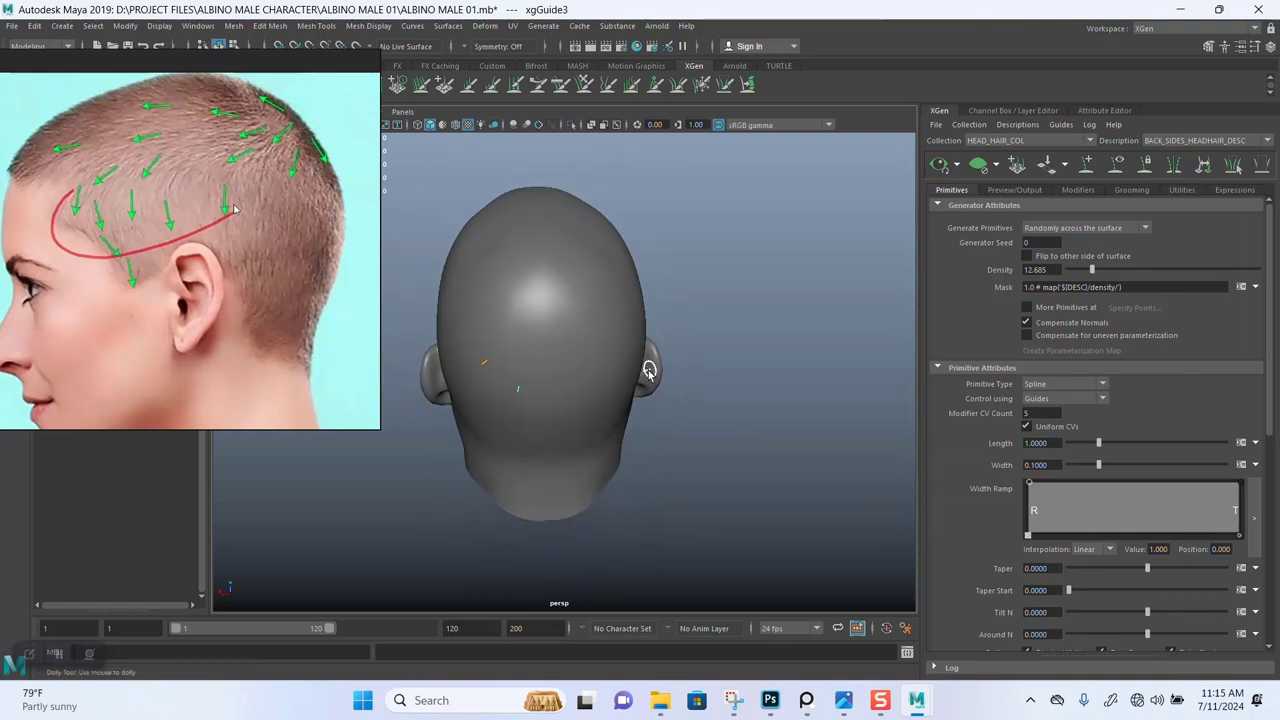
pyautogui.keyDown('alt'); pyautogui.moveTo(648, 371); pyautogui.dragTo(737, 423, button='middle'); pyautogui.keyUp('alt')
pyautogui.keyDown('alt'); pyautogui.moveTo(737, 423); pyautogui.dragTo(731, 354); pyautogui.keyUp('alt')
pyautogui.keyDown('alt'); pyautogui.moveTo(731, 354); pyautogui.dragTo(648, 362, button='right'); pyautogui.keyUp('alt')
pyautogui.keyDown('alt'); pyautogui.moveTo(648, 362); pyautogui.dragTo(643, 320); pyautogui.keyUp('alt')
pyautogui.keyDown('alt'); pyautogui.moveTo(643, 320); pyautogui.dragTo(655, 372, button='right'); pyautogui.keyUp('alt')
pyautogui.keyDown('alt'); pyautogui.moveTo(655, 372); pyautogui.dragTo(597, 331); pyautogui.keyUp('alt')
pyautogui.keyDown('alt'); pyautogui.moveTo(597, 331); pyautogui.dragTo(605, 341, button='middle'); pyautogui.keyUp('alt')
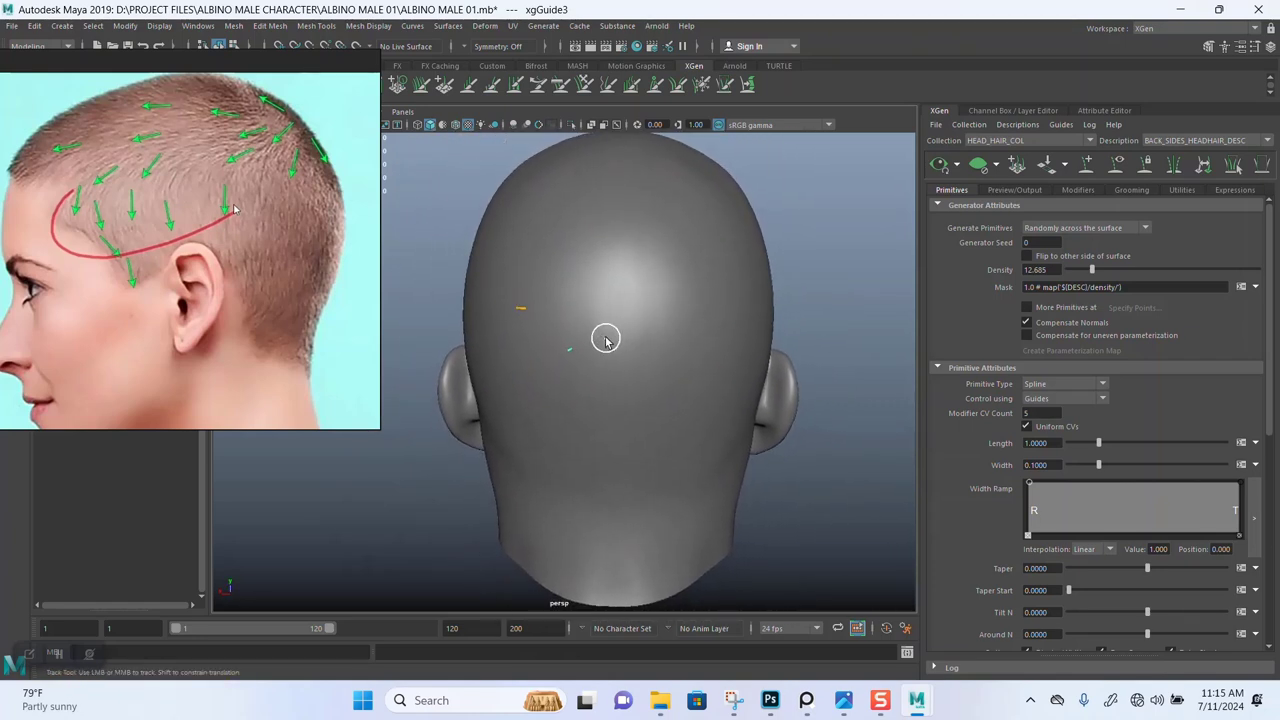
pyautogui.keyDown('alt'); pyautogui.moveTo(629, 331); pyautogui.dragTo(511, 369); pyautogui.keyUp('alt')
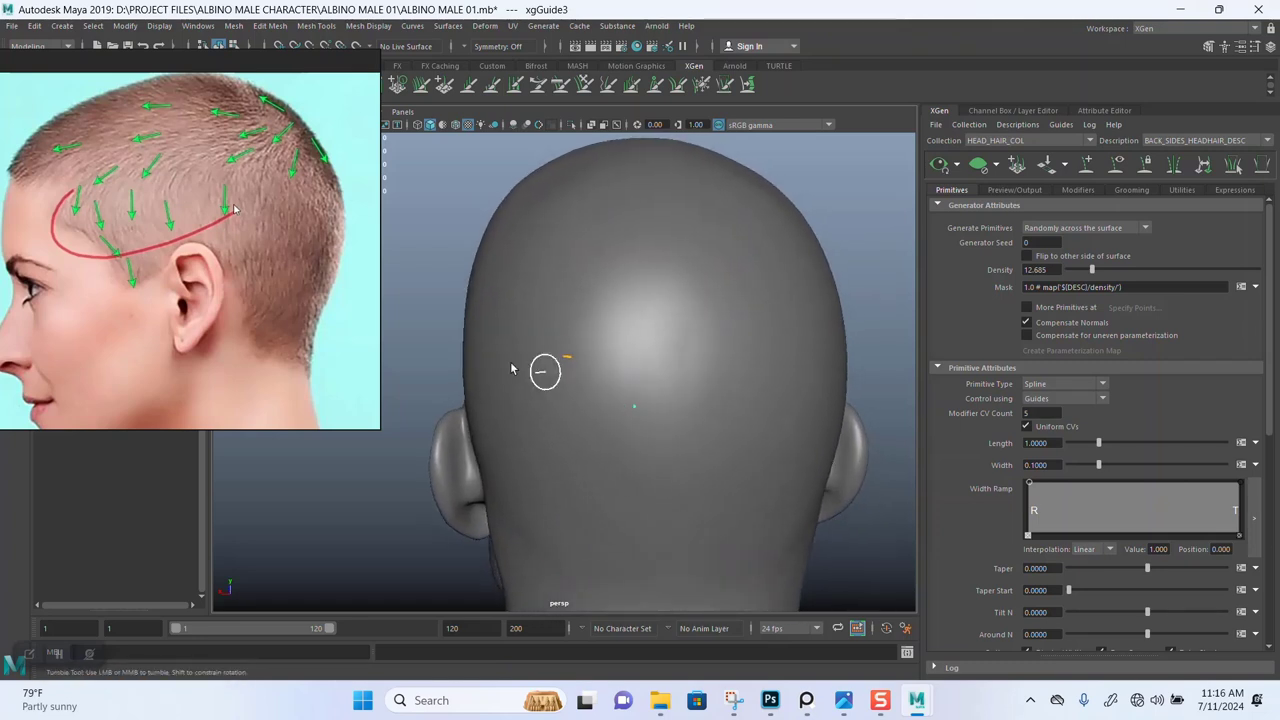
# Move the reference photo clear of the outliner and delete the two existing guides on the back of the head.
pyautogui.moveTo(265, 316); pyautogui.dragTo(1009, 71)
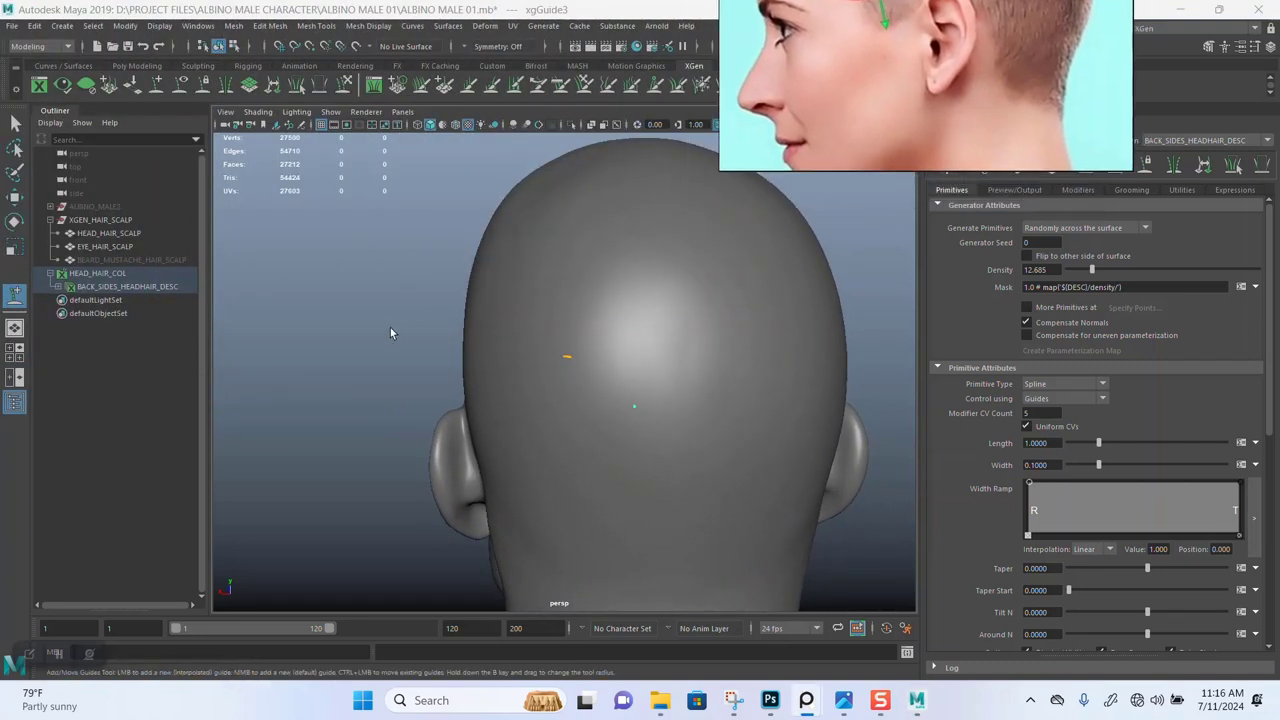
pyautogui.keyDown('alt'); pyautogui.moveTo(268, 267); pyautogui.dragTo(284, 270); pyautogui.keyUp('alt')
pyautogui.press('q')
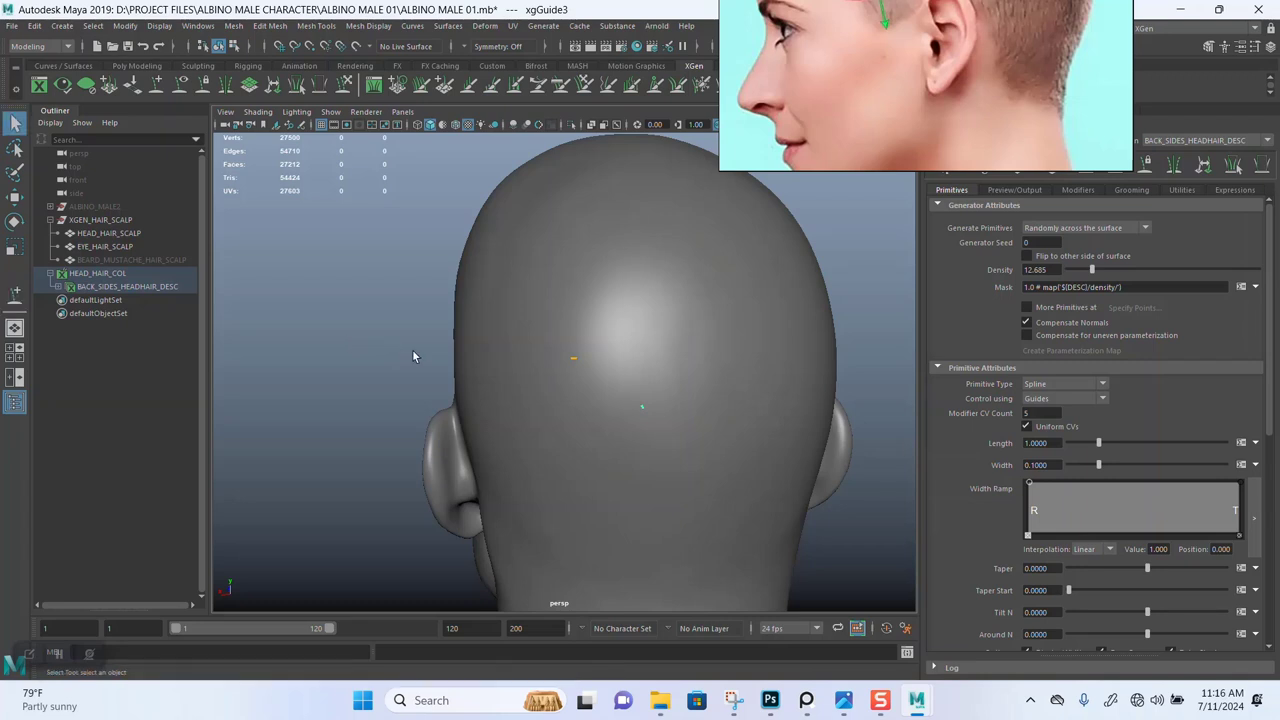
pyautogui.keyDown('alt'); pyautogui.moveTo(412, 349); pyautogui.dragTo(612, 345); pyautogui.keyUp('alt')
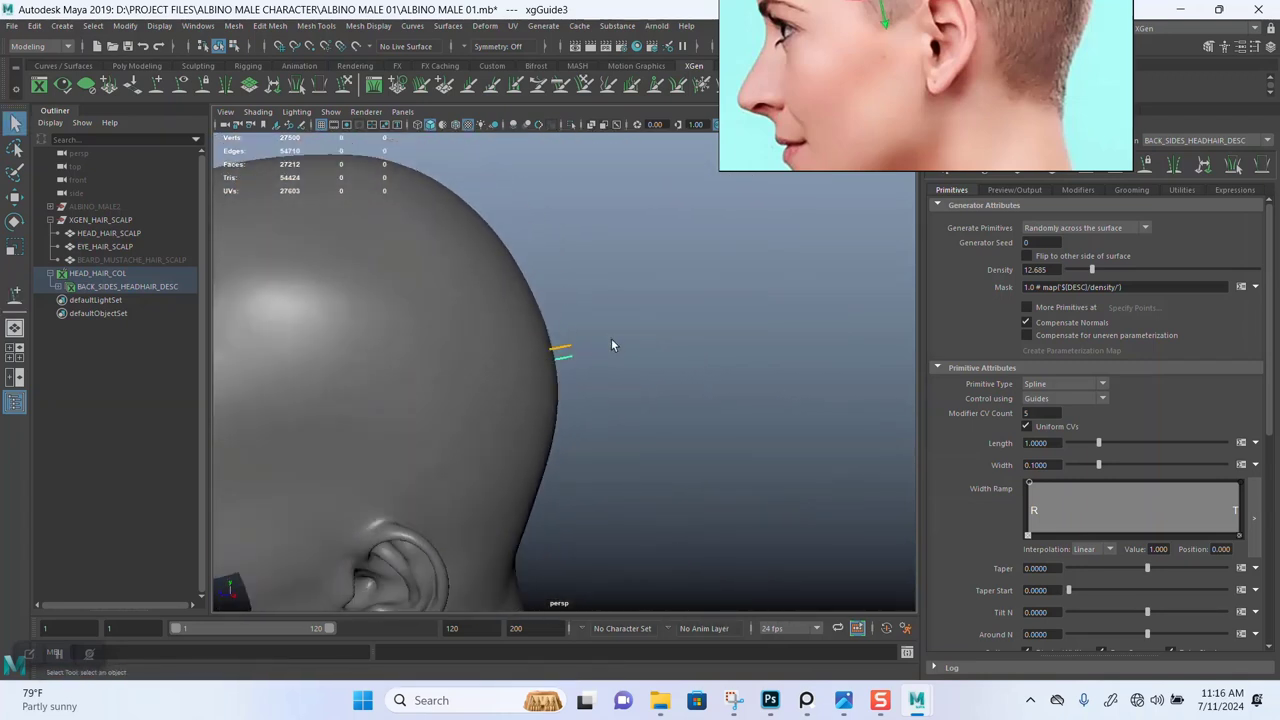
pyautogui.click(603, 353)
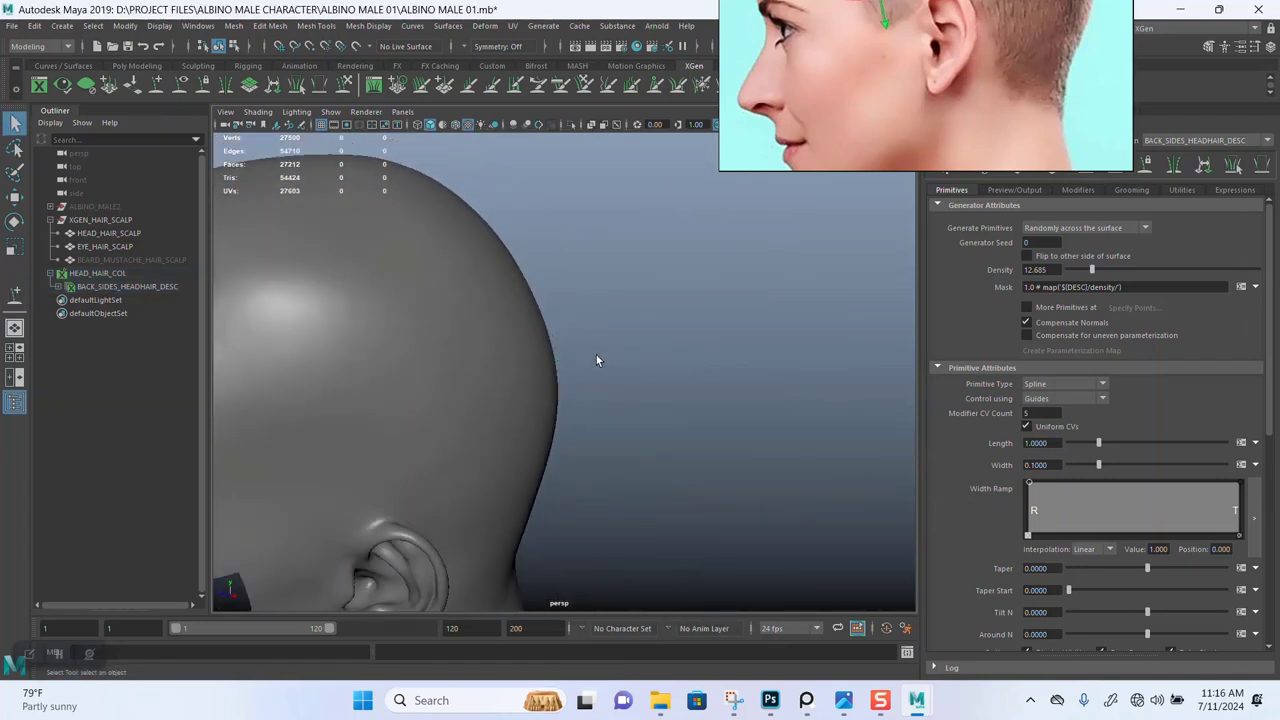
# Add a single new guide with the Add or Move Guides tool on the upper back of the head near the whorl.
pyautogui.keyDown('alt'); pyautogui.moveTo(631, 372); pyautogui.dragTo(679, 356); pyautogui.keyUp('alt')
pyautogui.keyDown('alt'); pyautogui.moveTo(679, 356); pyautogui.dragTo(683, 360, button='middle'); pyautogui.keyUp('alt')
pyautogui.keyDown('alt'); pyautogui.moveTo(619, 392); pyautogui.dragTo(594, 331); pyautogui.keyUp('alt')
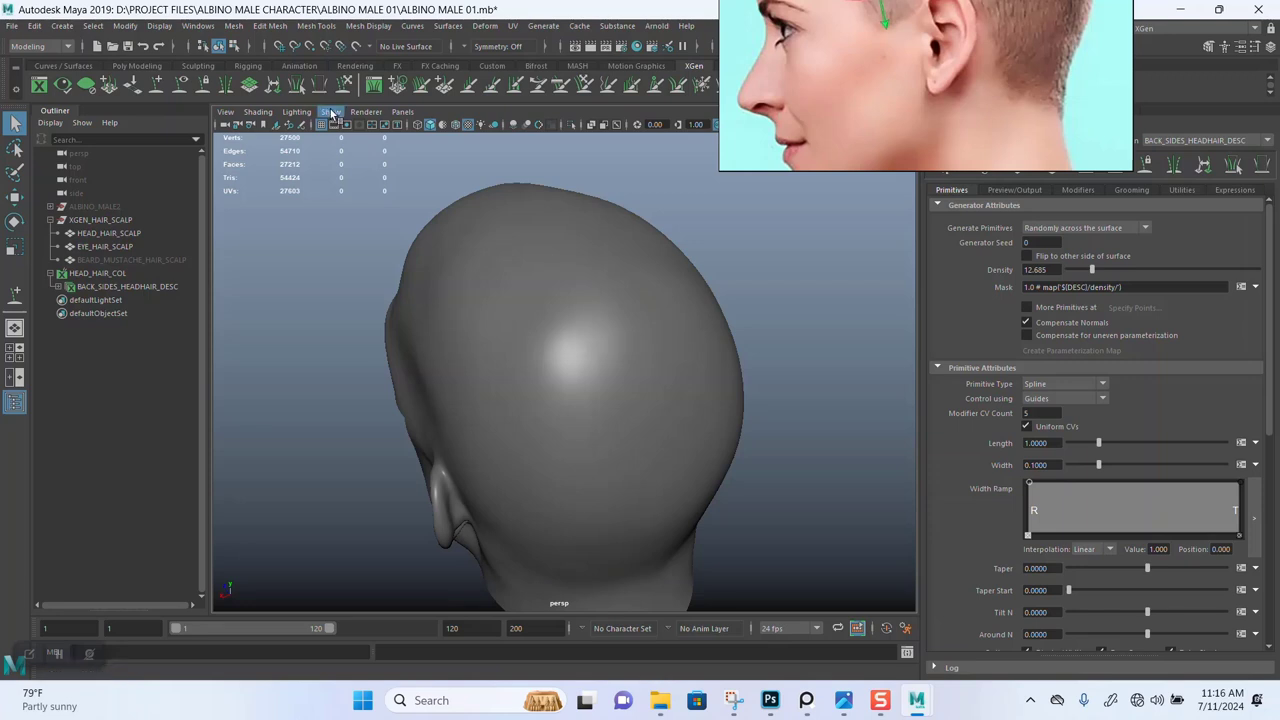
pyautogui.click(153, 87)
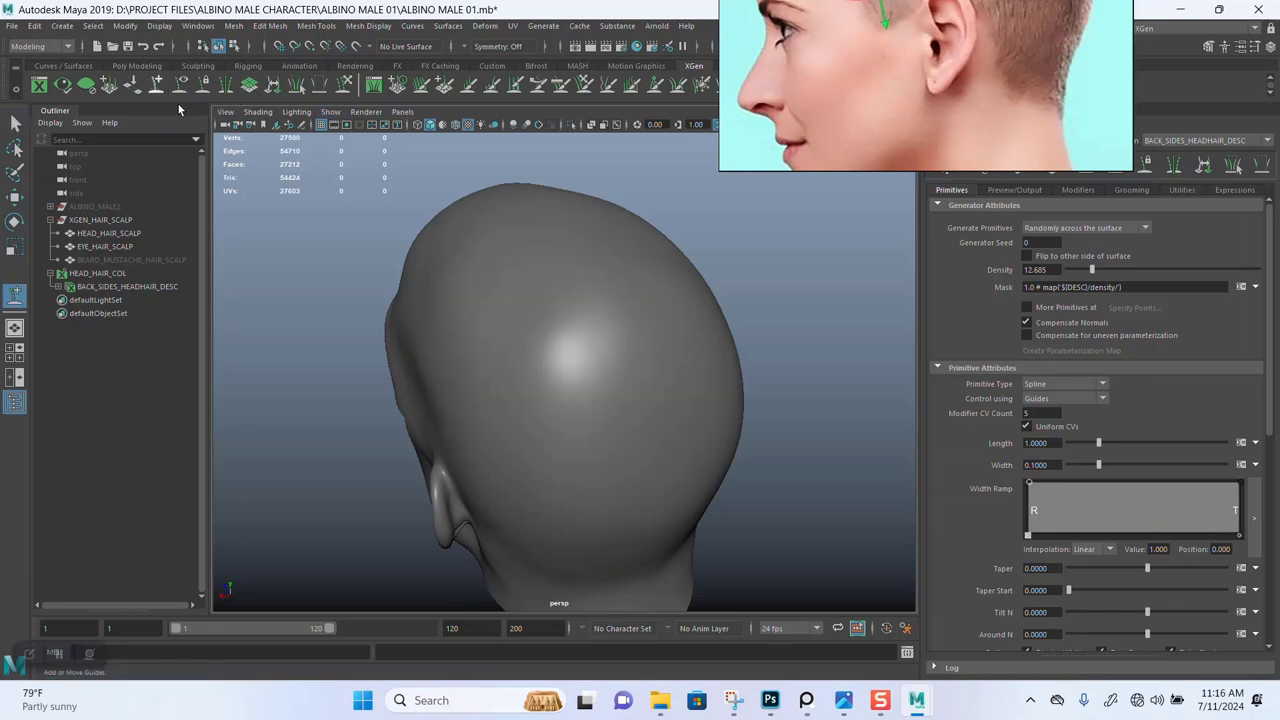
pyautogui.click(572, 347)
pyautogui.keyDown('alt'); pyautogui.moveTo(637, 369); pyautogui.dragTo(651, 437); pyautogui.keyUp('alt')
pyautogui.keyDown('alt'); pyautogui.moveTo(651, 437); pyautogui.dragTo(634, 380, button='right'); pyautogui.keyUp('alt')
pyautogui.moveTo(634, 380)
pyautogui.keyDown('alt'); pyautogui.mouseDown()
pyautogui.moveTo(686, 423)
pyautogui.moveTo(671, 449)
pyautogui.moveTo(660, 417)
pyautogui.moveTo(767, 373)
pyautogui.moveTo(640, 397)
pyautogui.mouseUp(); pyautogui.keyUp('alt')
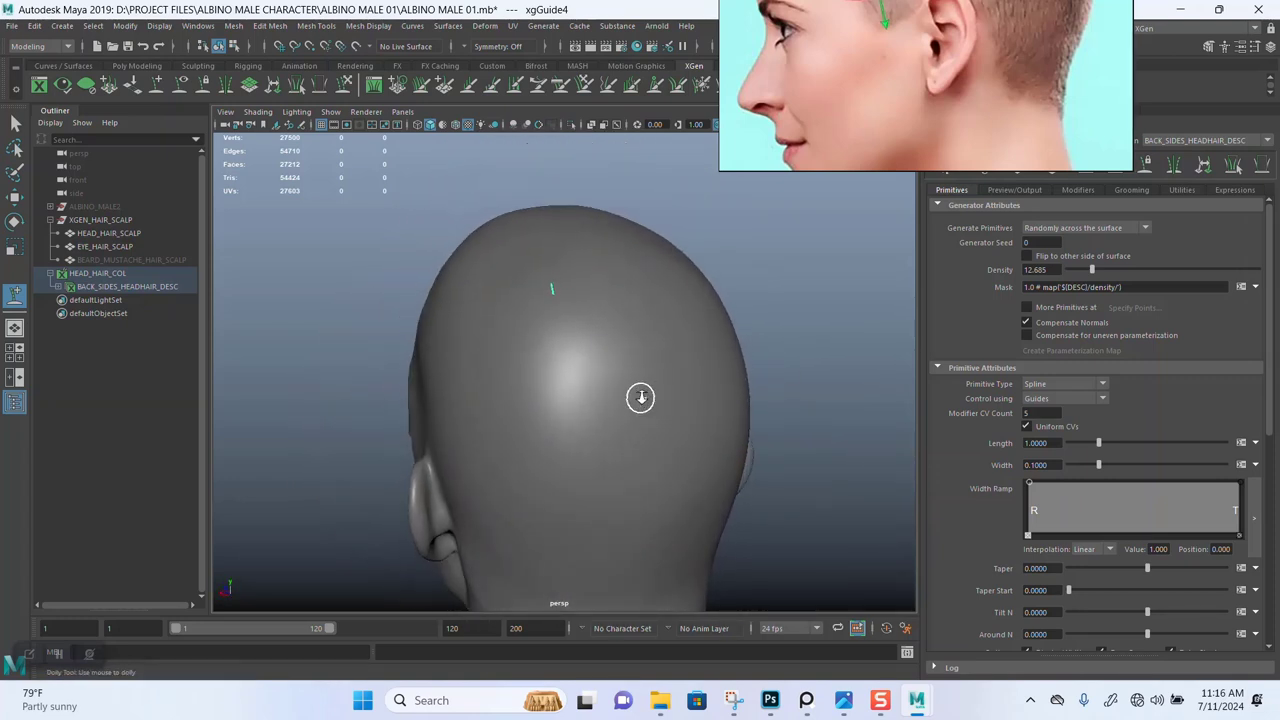
pyautogui.keyDown('alt'); pyautogui.moveTo(640, 397); pyautogui.dragTo(637, 351, button='right'); pyautogui.keyUp('alt')
pyautogui.keyDown('alt'); pyautogui.moveTo(637, 351); pyautogui.dragTo(646, 391); pyautogui.keyUp('alt')
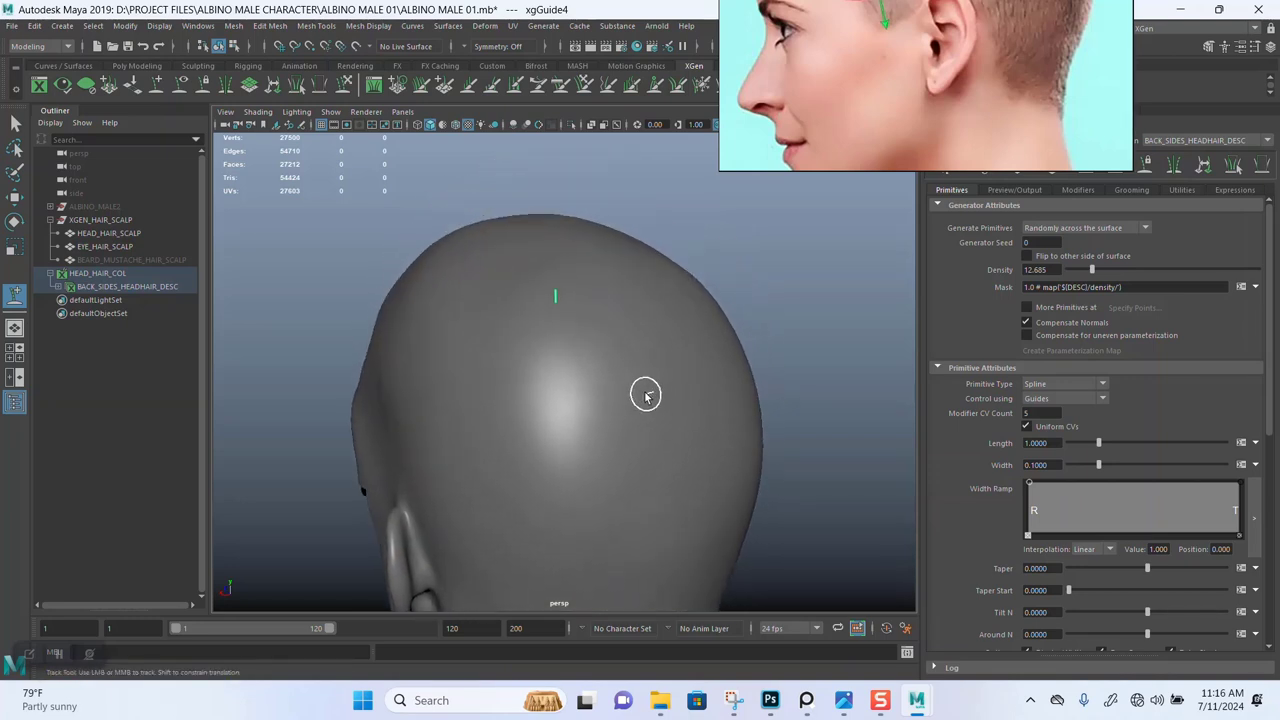
pyautogui.moveTo(629, 389)
pyautogui.keyDown('alt'); pyautogui.mouseDown(button='right')
pyautogui.moveTo(634, 429)
pyautogui.moveTo(625, 412)
pyautogui.mouseUp(button='right'); pyautogui.keyUp('alt')
# Frame the new guide in profile against the scalp and switch it to guide control point editing.
pyautogui.press('r')
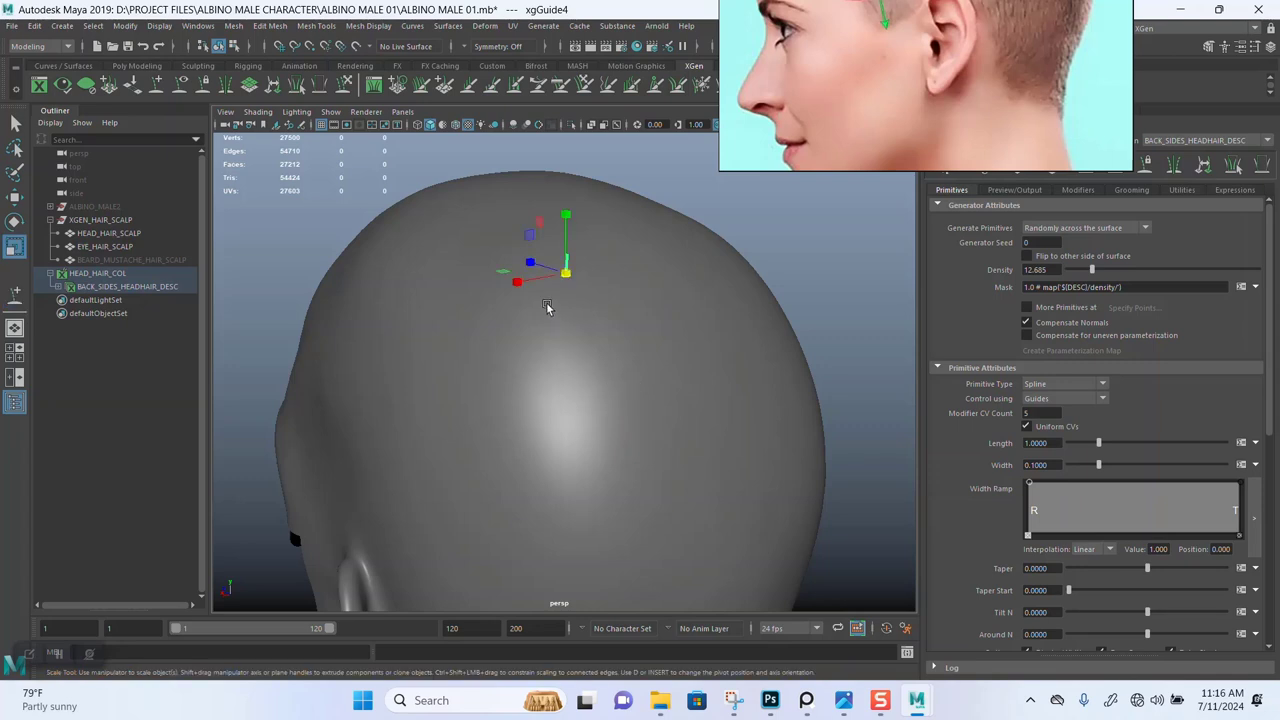
pyautogui.keyDown('alt'); pyautogui.moveTo(557, 317); pyautogui.dragTo(694, 302); pyautogui.keyUp('alt')
pyautogui.click(733, 246)
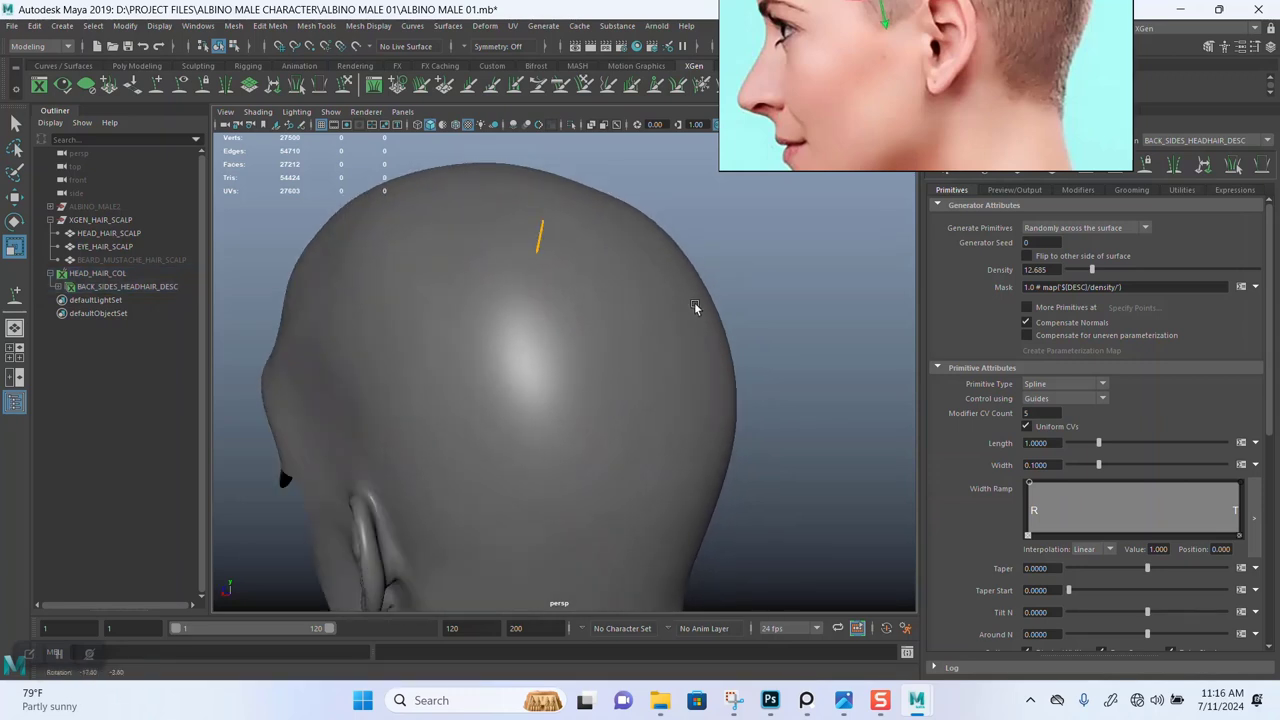
pyautogui.keyDown('alt'); pyautogui.moveTo(670, 170); pyautogui.dragTo(653, 282, button='middle'); pyautogui.keyUp('alt')
pyautogui.scroll(3, 653, 282)
pyautogui.keyDown('alt'); pyautogui.moveTo(644, 365); pyautogui.dragTo(718, 282); pyautogui.keyUp('alt')
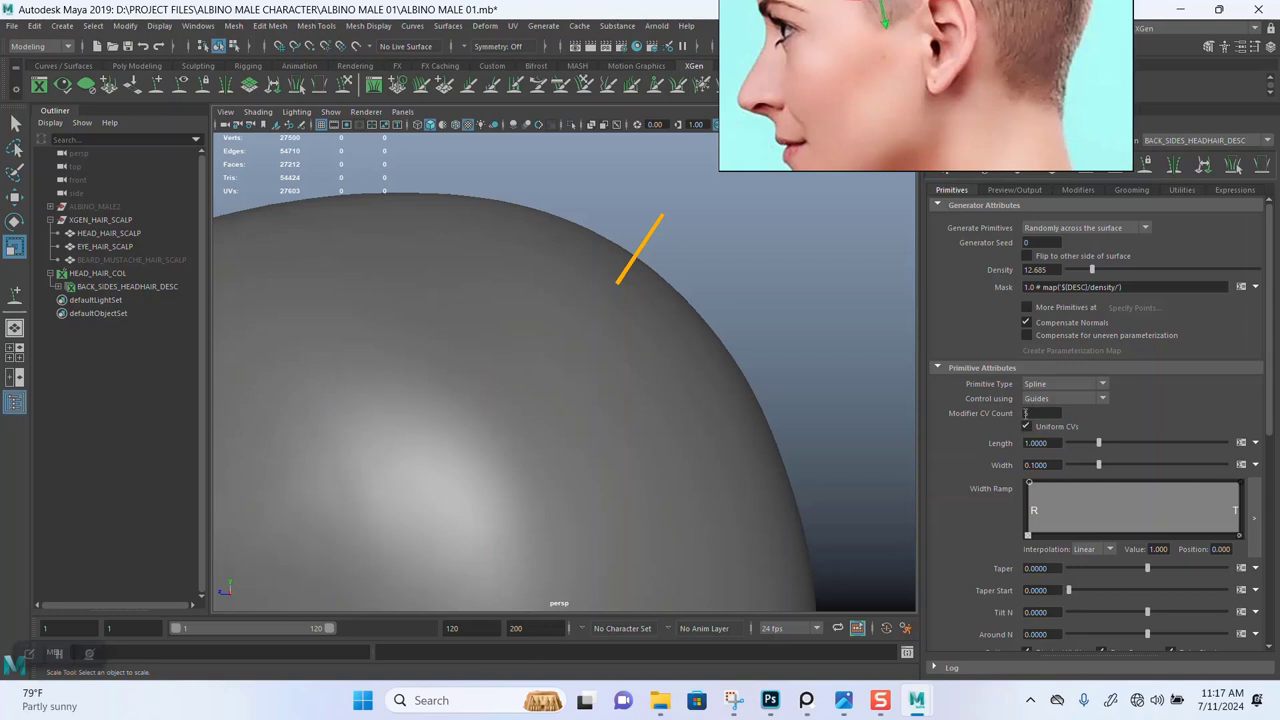
pyautogui.keyDown('alt'); pyautogui.moveTo(854, 364); pyautogui.dragTo(745, 470); pyautogui.keyUp('alt')
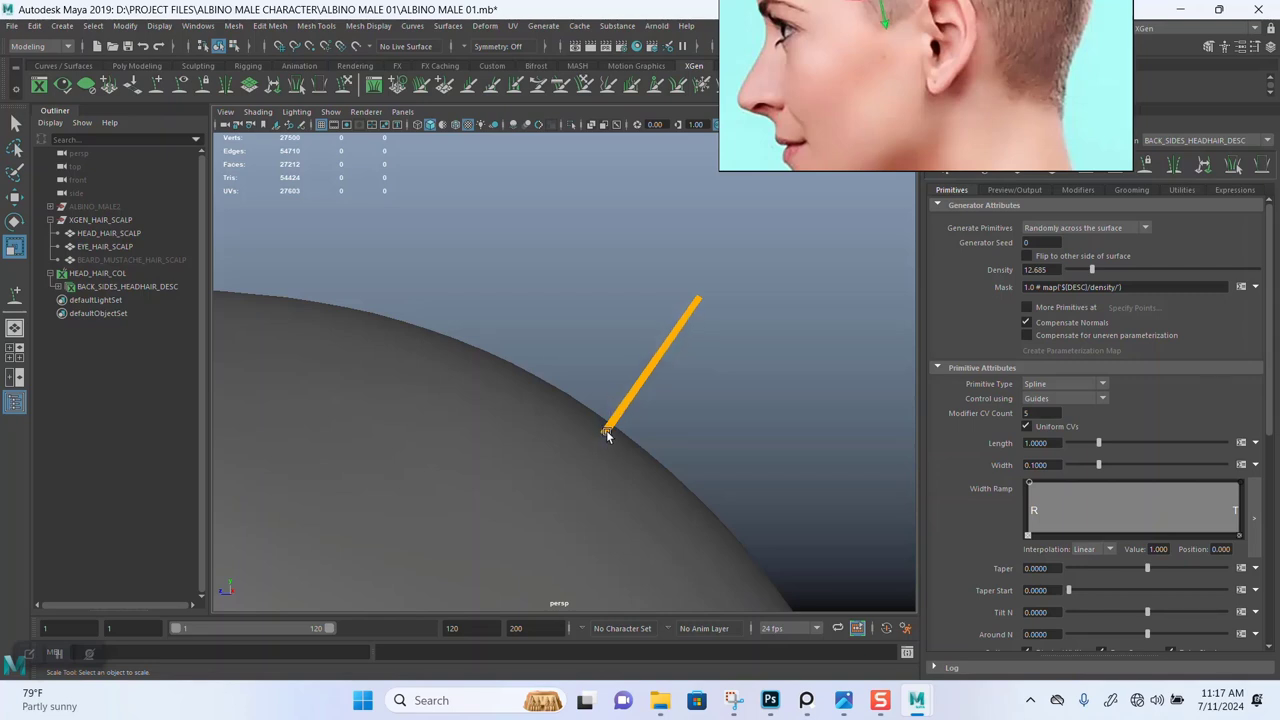
pyautogui.keyDown('alt'); pyautogui.moveTo(733, 435); pyautogui.dragTo(660, 335); pyautogui.keyUp('alt')
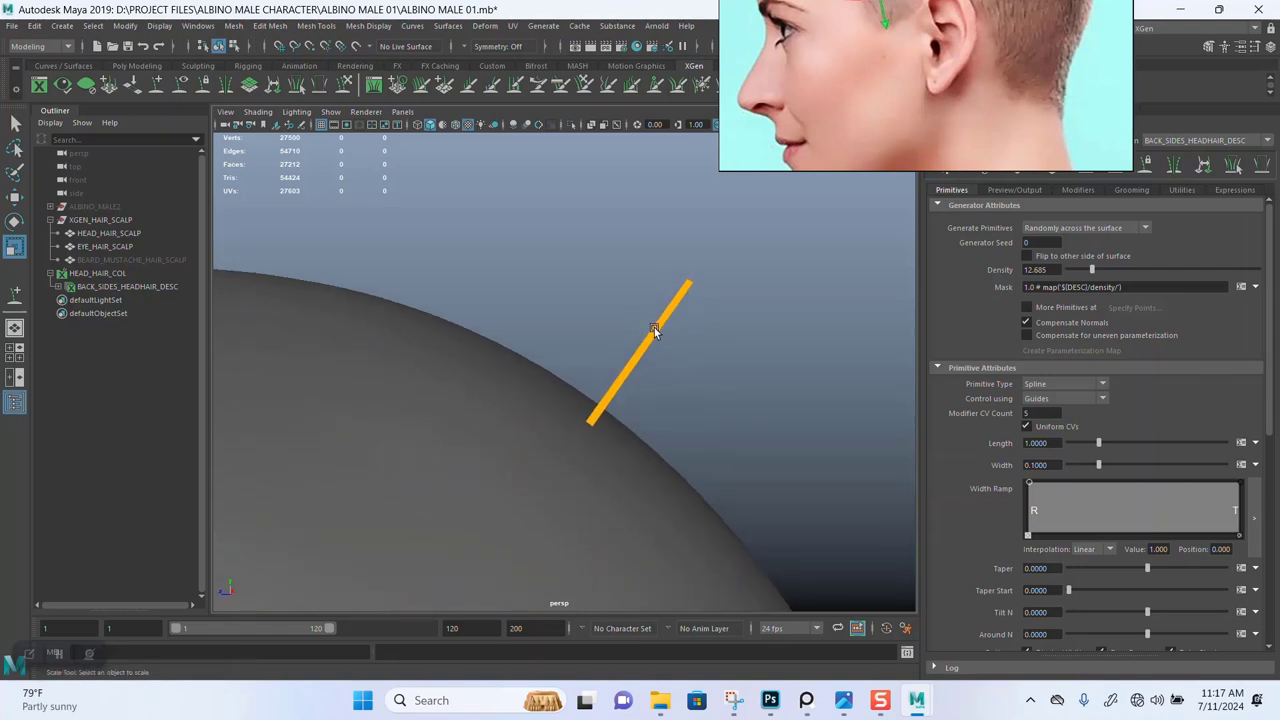
pyautogui.rightClick(654, 330)
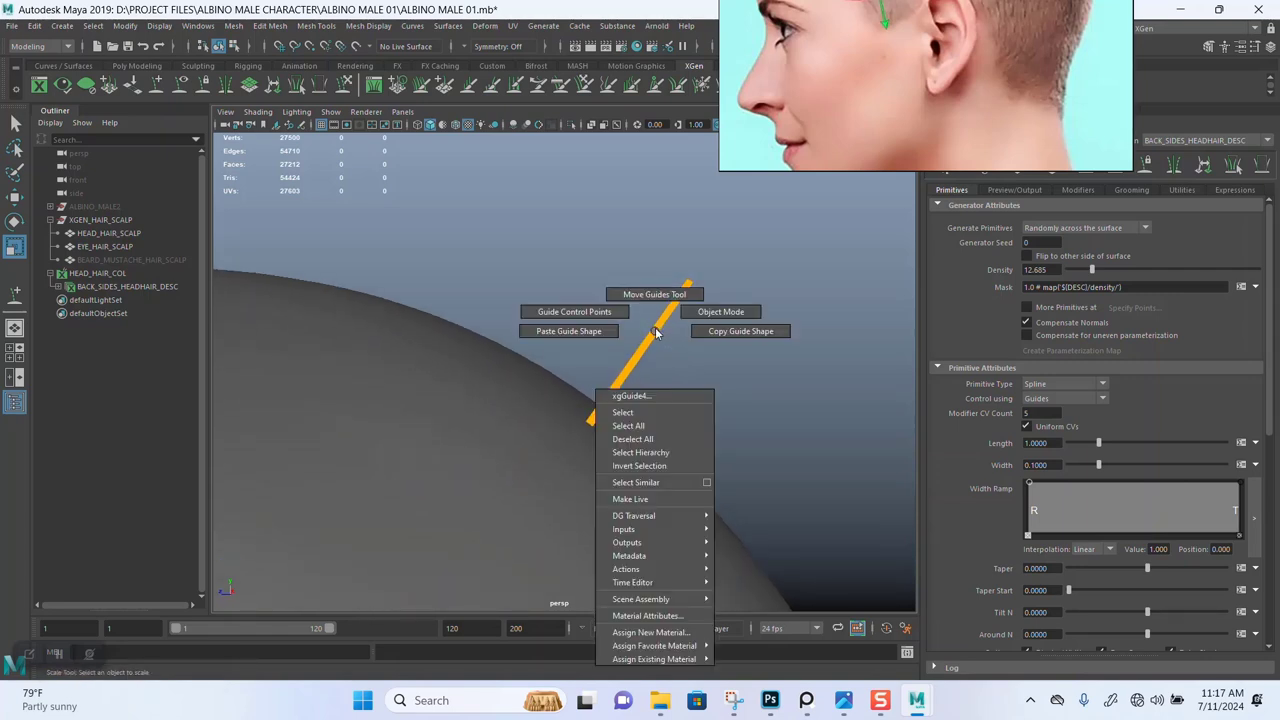
pyautogui.click(589, 316)
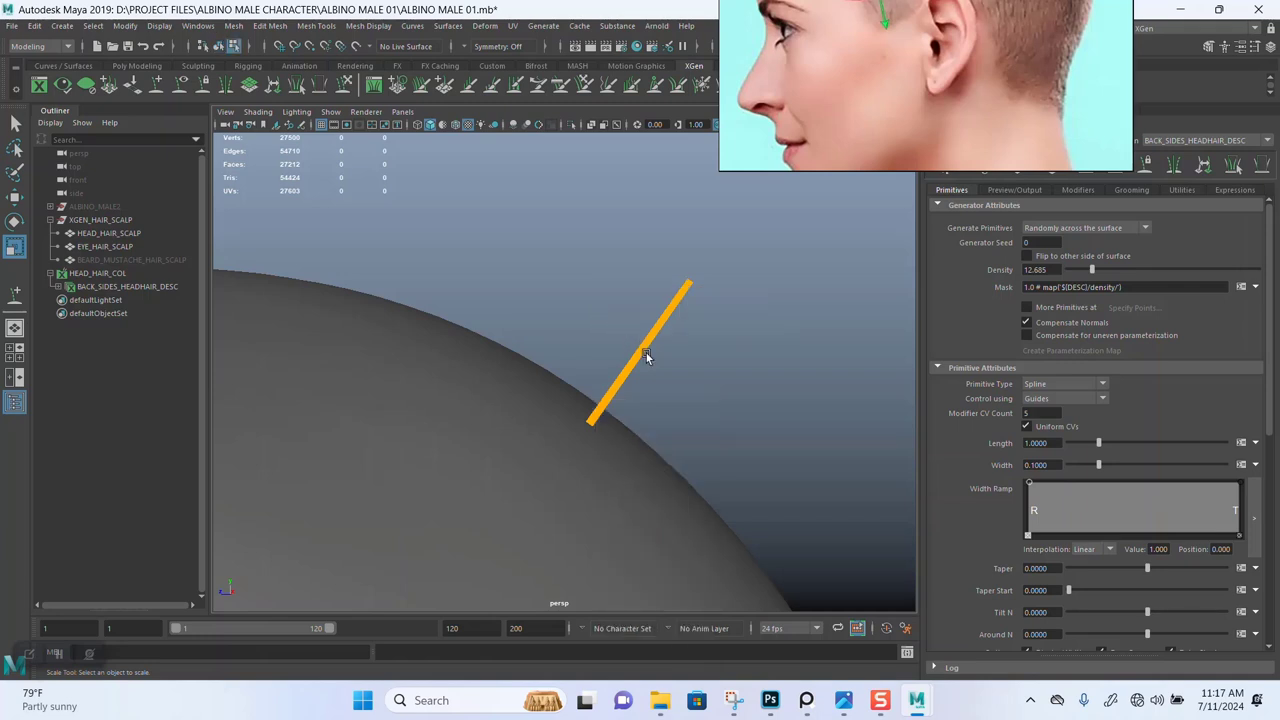
pyautogui.scroll(2, 686, 349)
pyautogui.moveTo(649, 314); pyautogui.dragTo(694, 358)
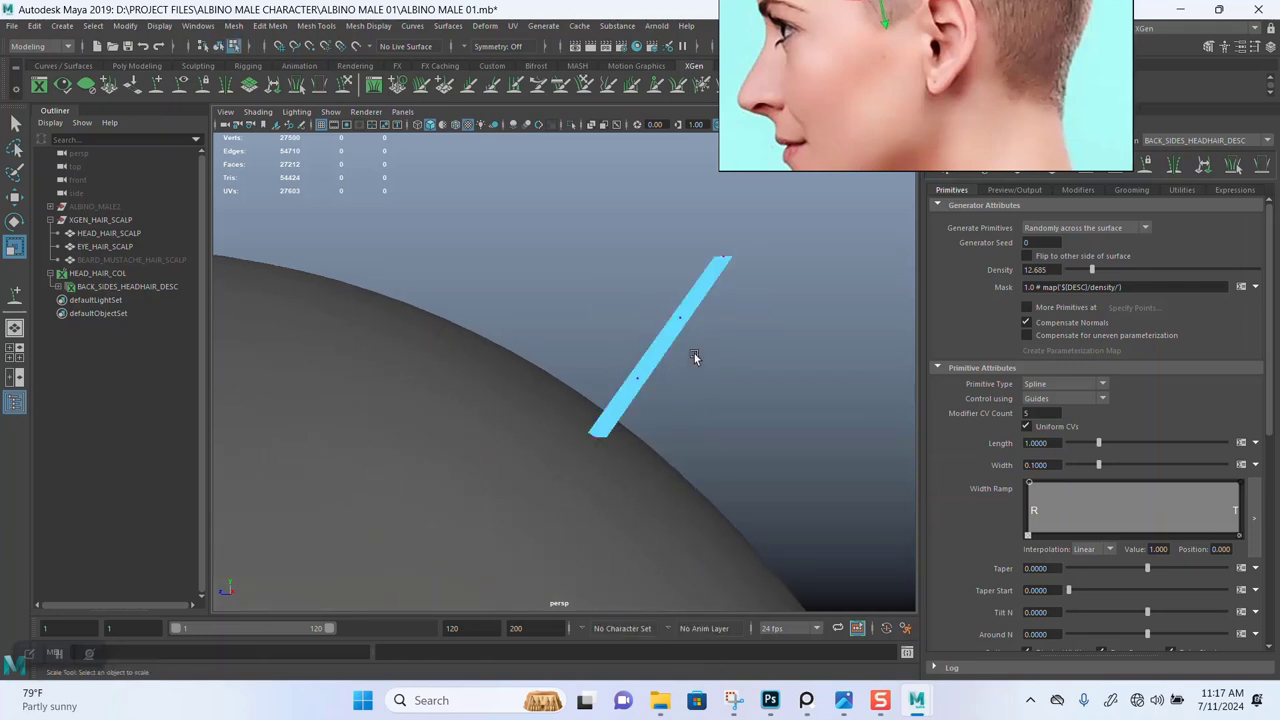
# Inspect the guide's control point spacing up close and rebuild the guide with a CV count of 5.
pyautogui.scroll(2, 729, 389)
pyautogui.scroll(1, 731, 389)
pyautogui.keyDown('alt'); pyautogui.moveTo(744, 340); pyautogui.dragTo(691, 394, button='middle'); pyautogui.keyUp('alt')
pyautogui.scroll(4, 710, 349)
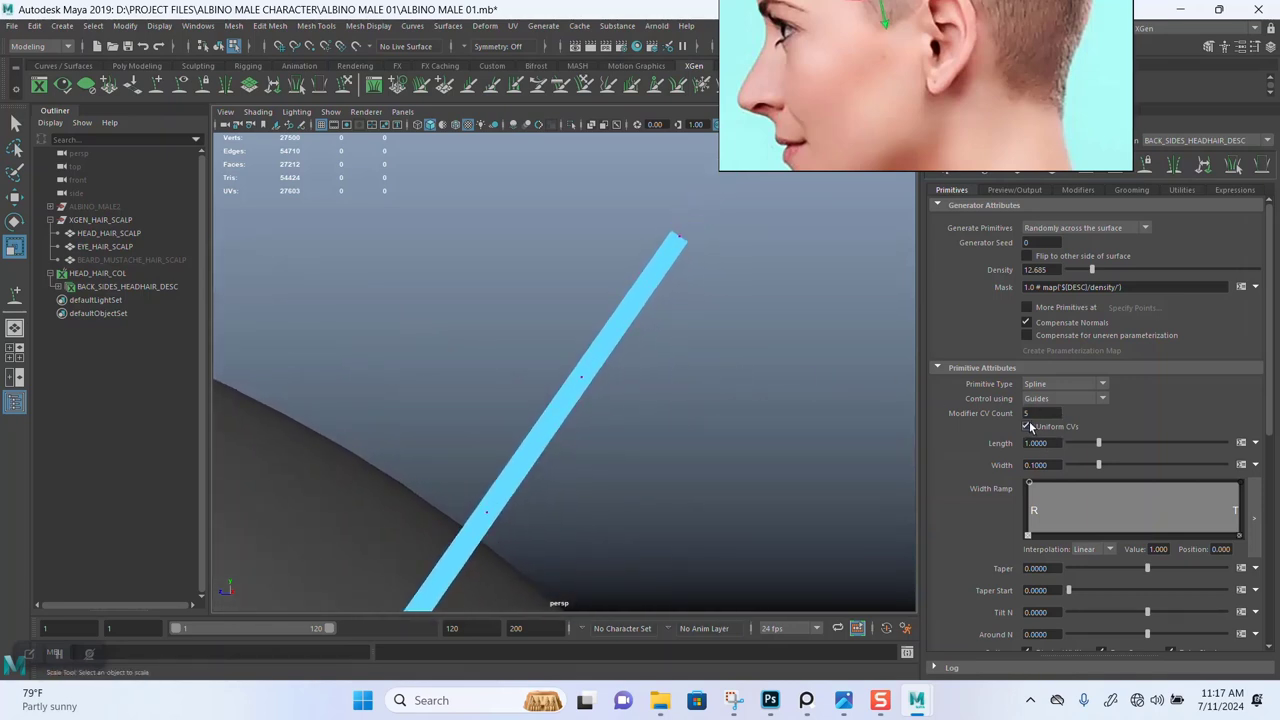
pyautogui.scroll(-3, 1267, 420)
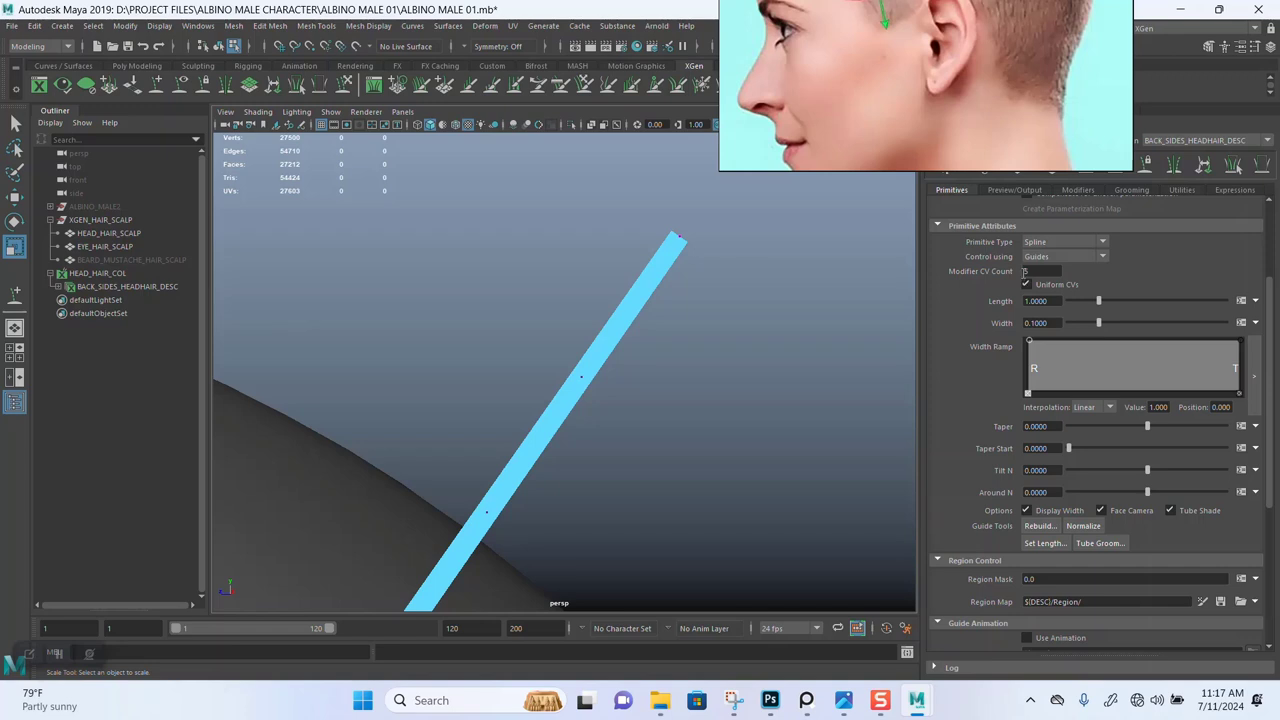
pyautogui.keyDown('alt'); pyautogui.moveTo(755, 360); pyautogui.dragTo(716, 383); pyautogui.keyUp('alt')
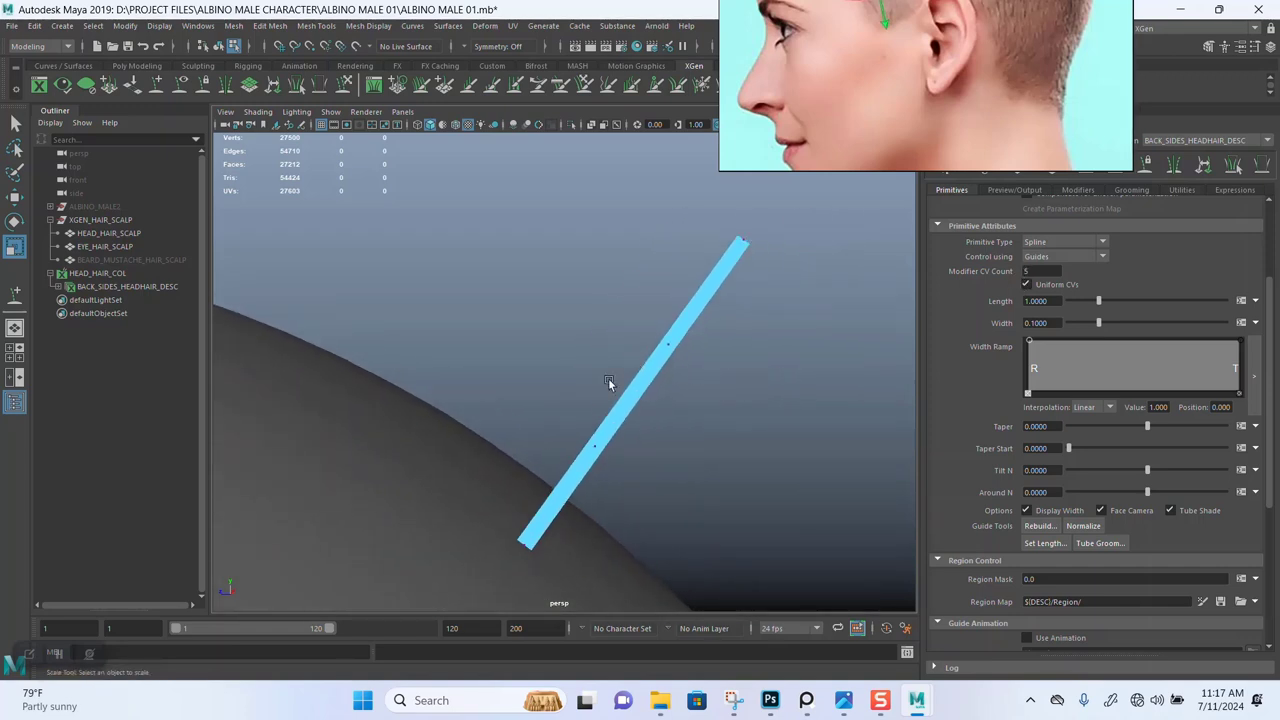
pyautogui.moveTo(646, 434)
pyautogui.keyDown('alt'); pyautogui.mouseDown(button='right')
pyautogui.moveTo(666, 443)
pyautogui.moveTo(658, 420)
pyautogui.mouseUp(button='right'); pyautogui.keyUp('alt')
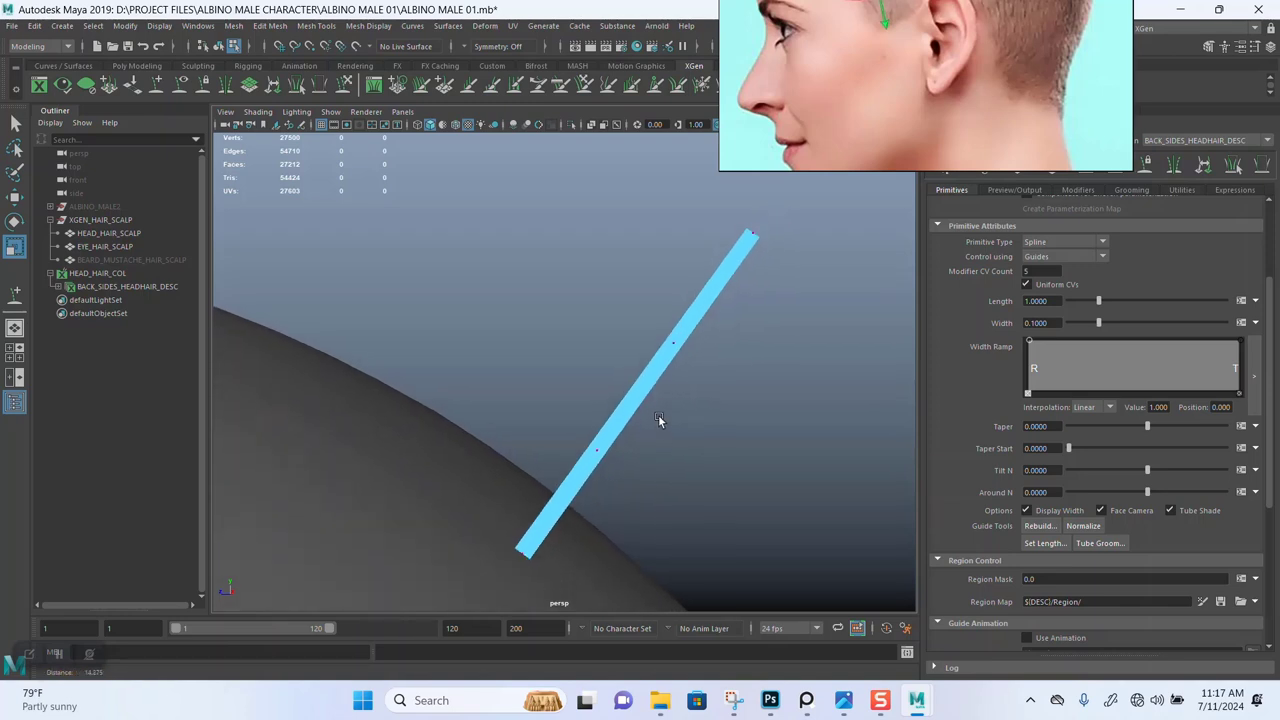
pyautogui.keyDown('alt'); pyautogui.moveTo(658, 420); pyautogui.dragTo(729, 445, button='middle'); pyautogui.keyUp('alt')
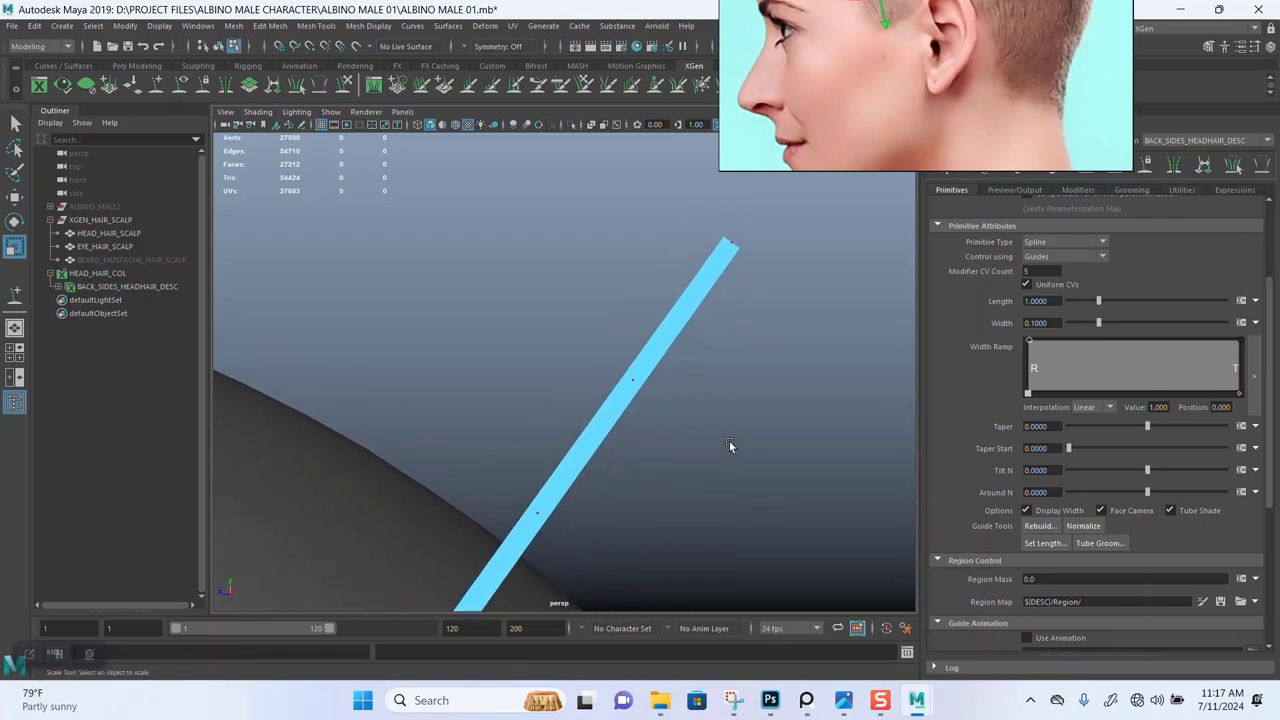
pyautogui.click(1040, 527)
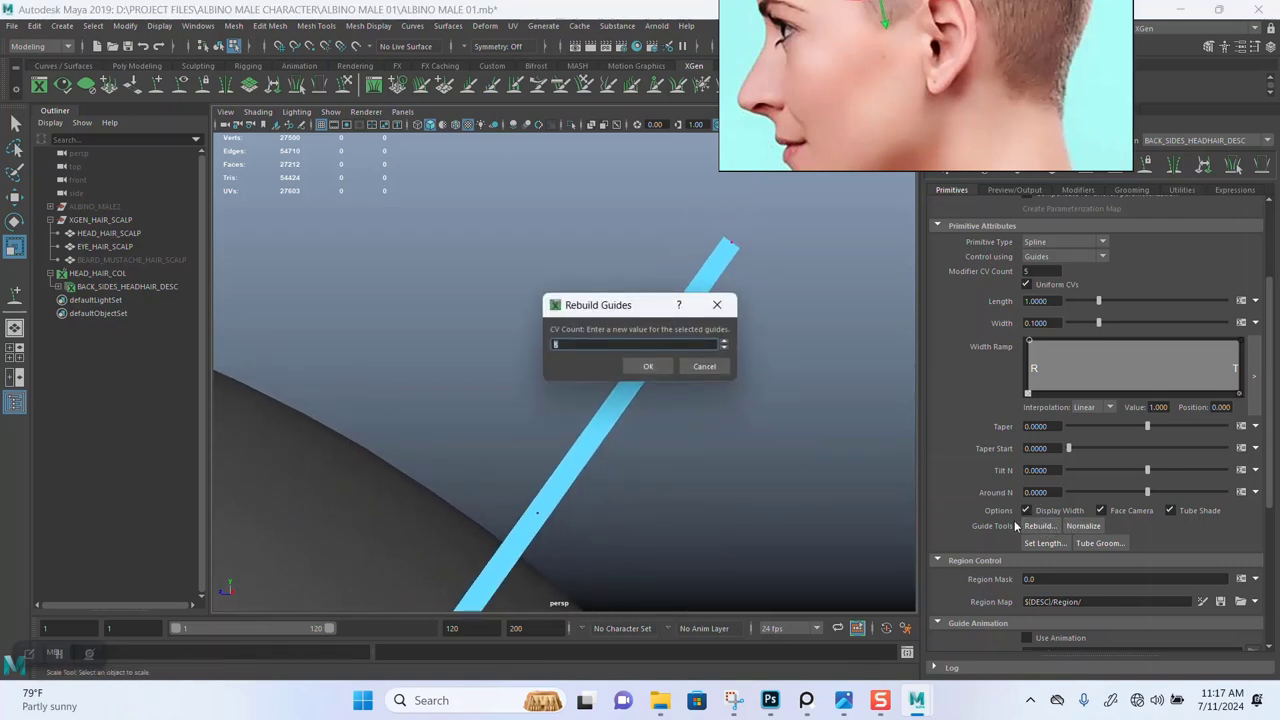
pyautogui.moveTo(620, 305); pyautogui.dragTo(458, 229)
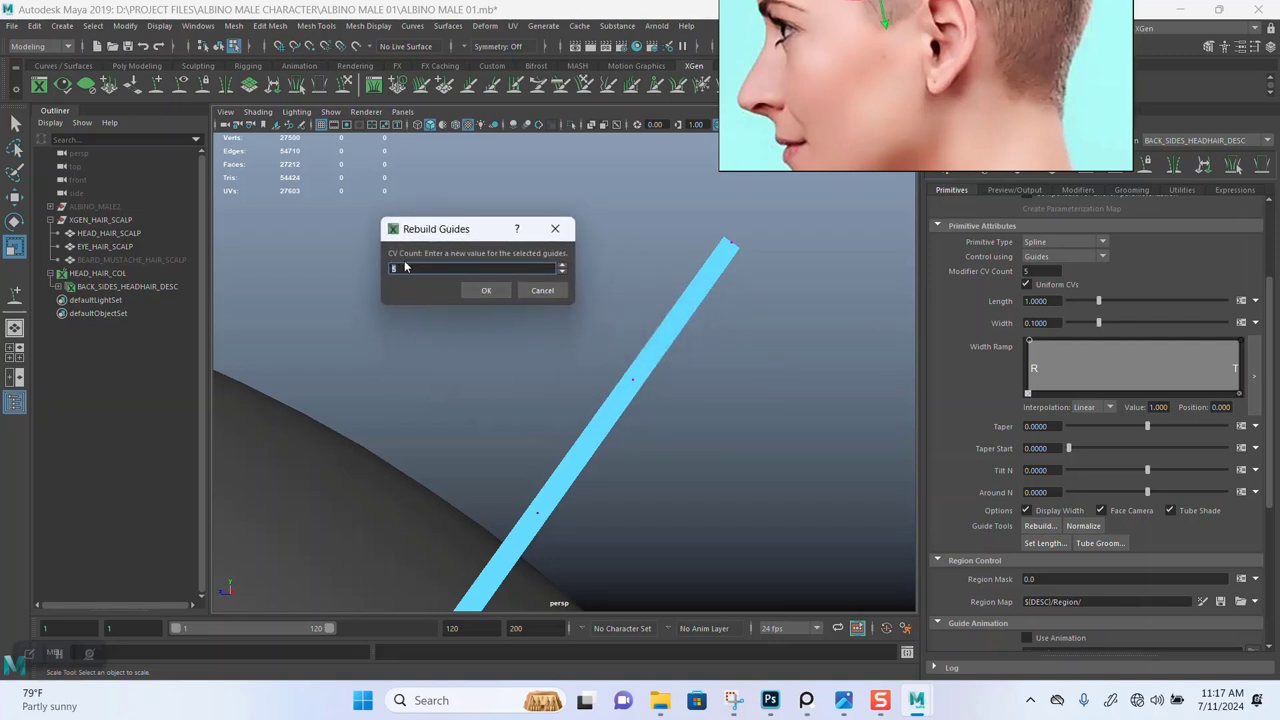
pyautogui.click(490, 291)
# Select the guide's control points one by one from the tip down towards the root to check how they are distributed.
pyautogui.keyDown('alt'); pyautogui.moveTo(677, 392); pyautogui.dragTo(681, 283, button='middle'); pyautogui.keyUp('alt')
pyautogui.keyDown('alt'); pyautogui.moveTo(635, 336); pyautogui.dragTo(592, 397, button='middle'); pyautogui.keyUp('alt')
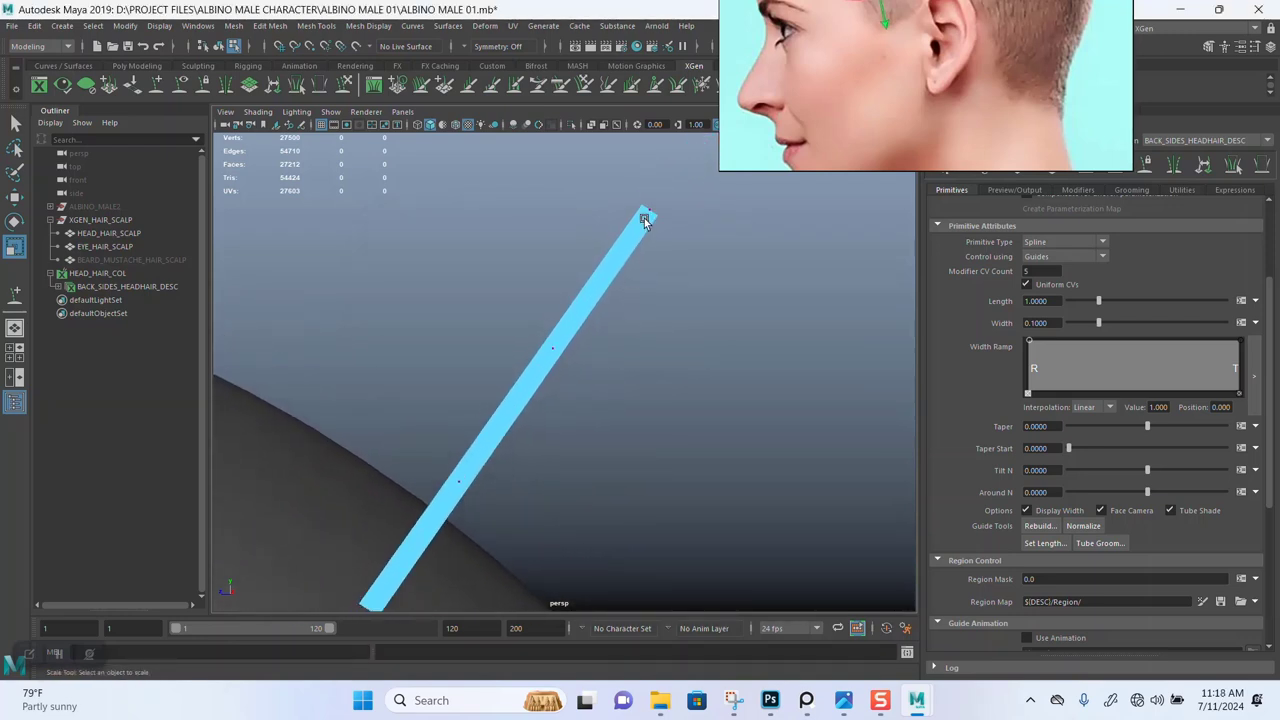
pyautogui.keyDown('alt'); pyautogui.moveTo(650, 205); pyautogui.dragTo(643, 266, button='right'); pyautogui.keyUp('alt')
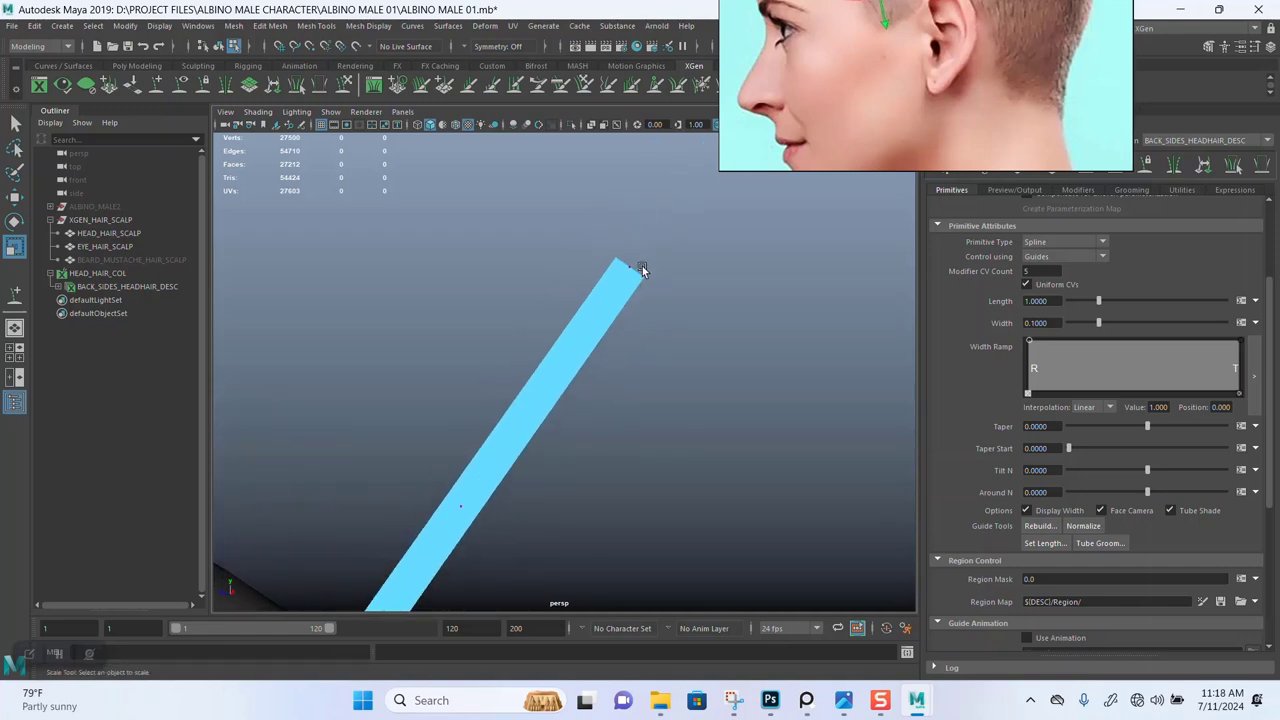
pyautogui.keyDown('alt'); pyautogui.moveTo(580, 385); pyautogui.dragTo(640, 287, button='middle'); pyautogui.keyUp('alt')
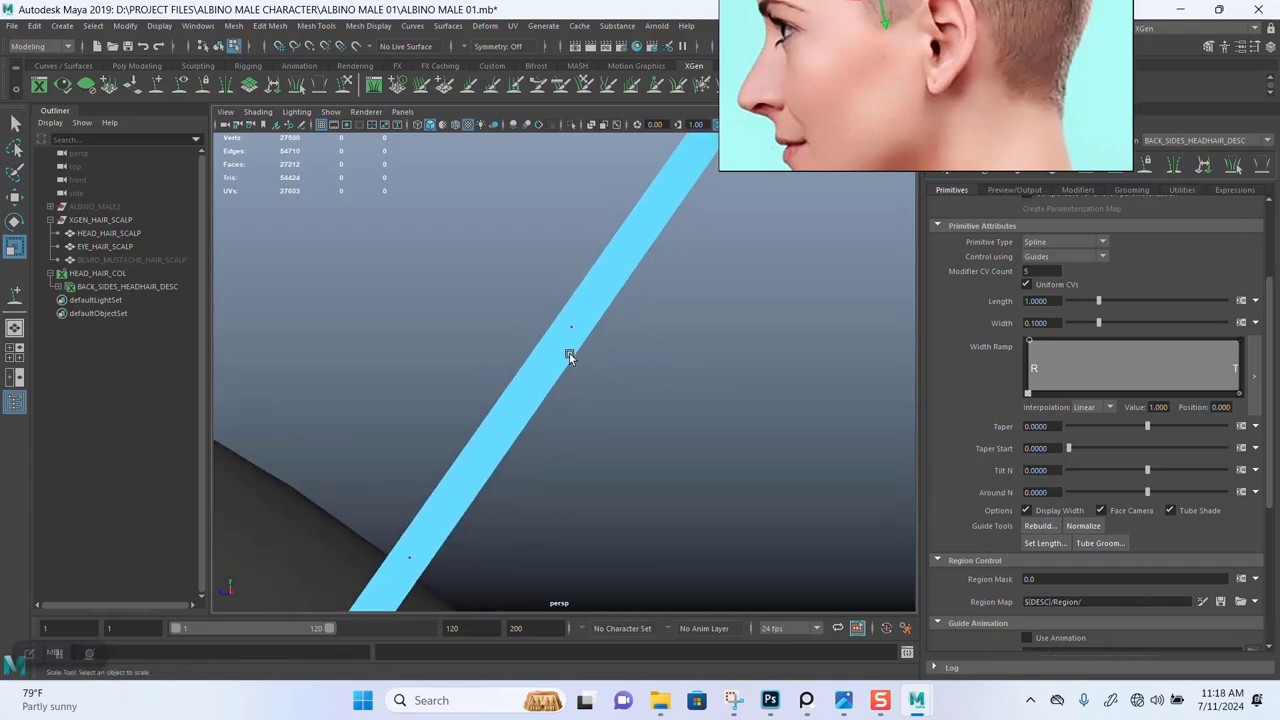
pyautogui.keyDown('alt'); pyautogui.moveTo(569, 357); pyautogui.dragTo(537, 429, button='right'); pyautogui.keyUp('alt')
pyautogui.moveTo(594, 200); pyautogui.dragTo(654, 282)
pyautogui.keyDown('alt'); pyautogui.moveTo(654, 360); pyautogui.dragTo(665, 318, button='right'); pyautogui.keyUp('alt')
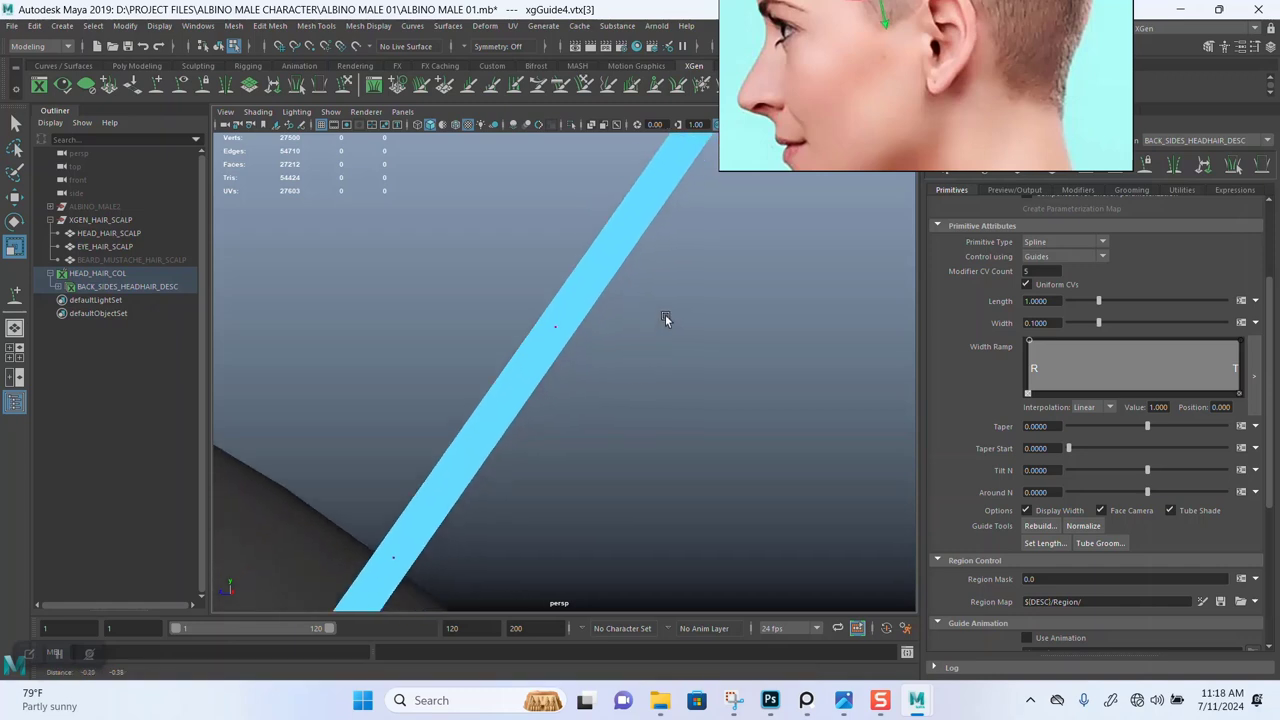
pyautogui.moveTo(494, 282); pyautogui.dragTo(617, 383)
pyautogui.keyDown('alt'); pyautogui.moveTo(622, 411); pyautogui.dragTo(646, 316, button='middle'); pyautogui.keyUp('alt')
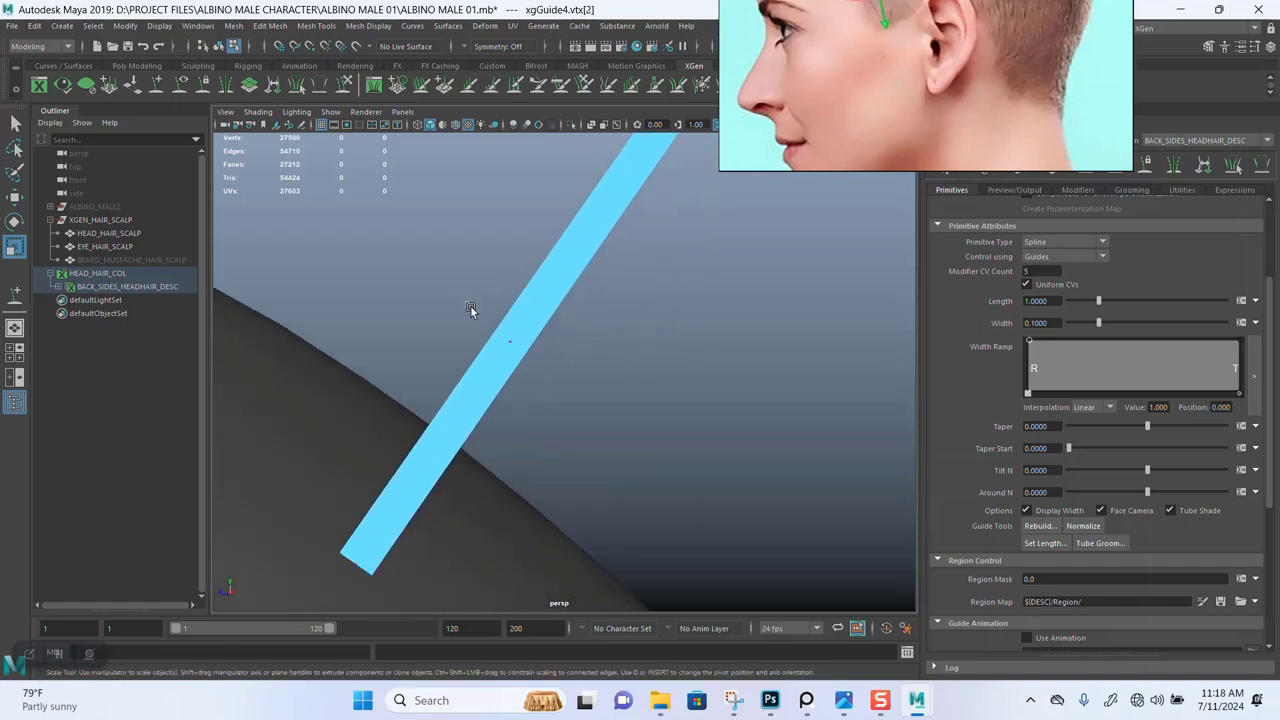
pyautogui.moveTo(470, 308); pyautogui.dragTo(600, 364)
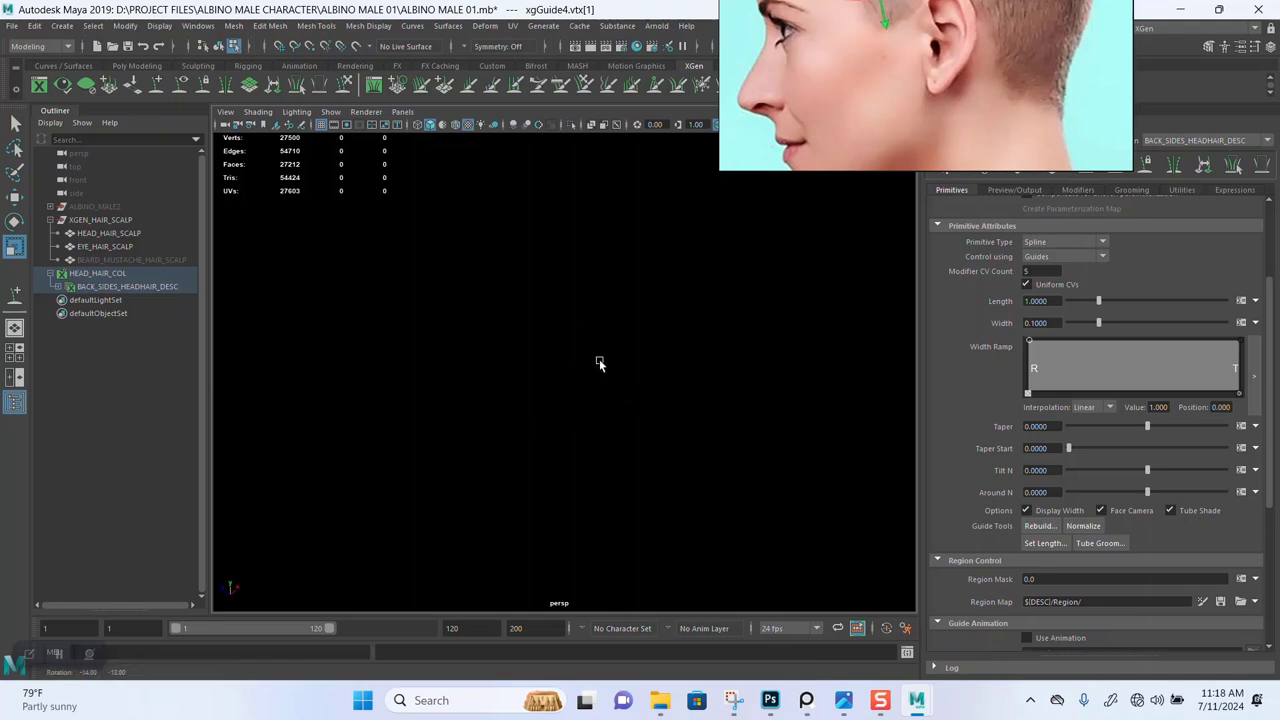
pyautogui.keyDown('alt'); pyautogui.moveTo(710, 338); pyautogui.dragTo(617, 257, button='right'); pyautogui.keyUp('alt')
pyautogui.keyDown('alt'); pyautogui.moveTo(673, 292); pyautogui.dragTo(633, 326, button='middle'); pyautogui.keyUp('alt')
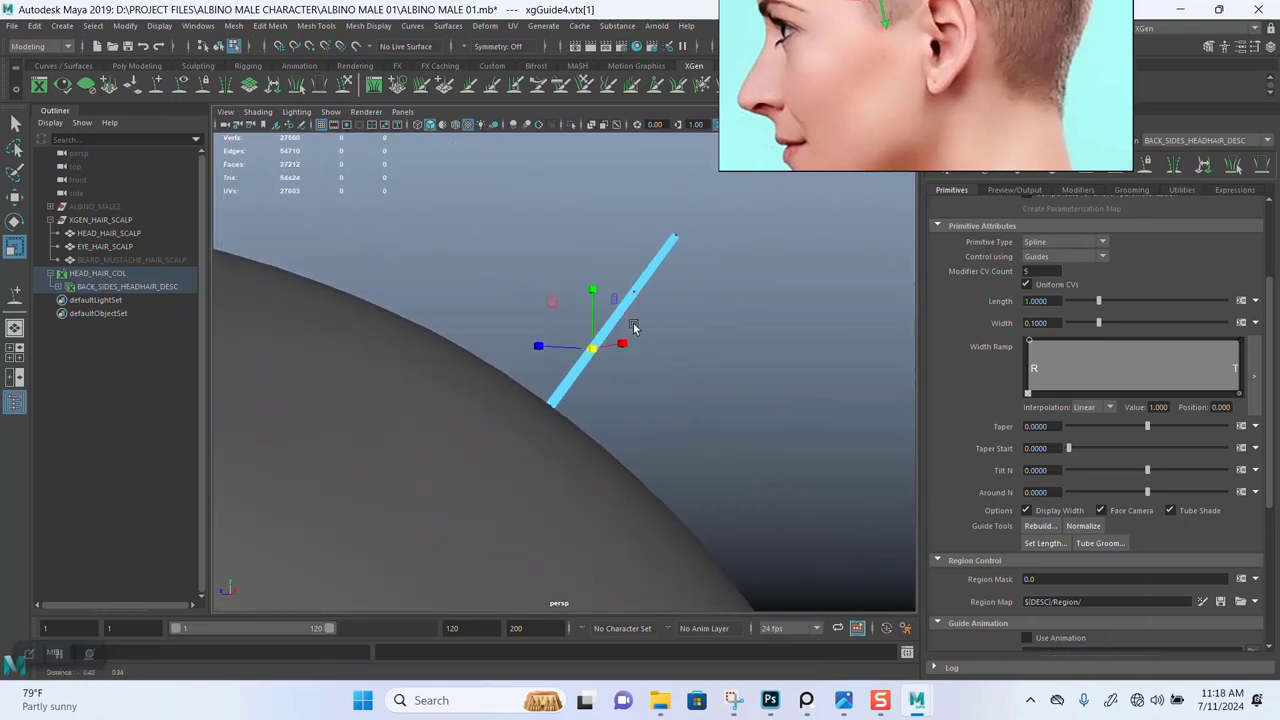
# Clear the control point selection and examine the spacing of the guide's control points from root to tip.
pyautogui.keyDown('alt'); pyautogui.moveTo(633, 322); pyautogui.dragTo(625, 378, button='right'); pyautogui.keyUp('alt')
pyautogui.click(564, 352)
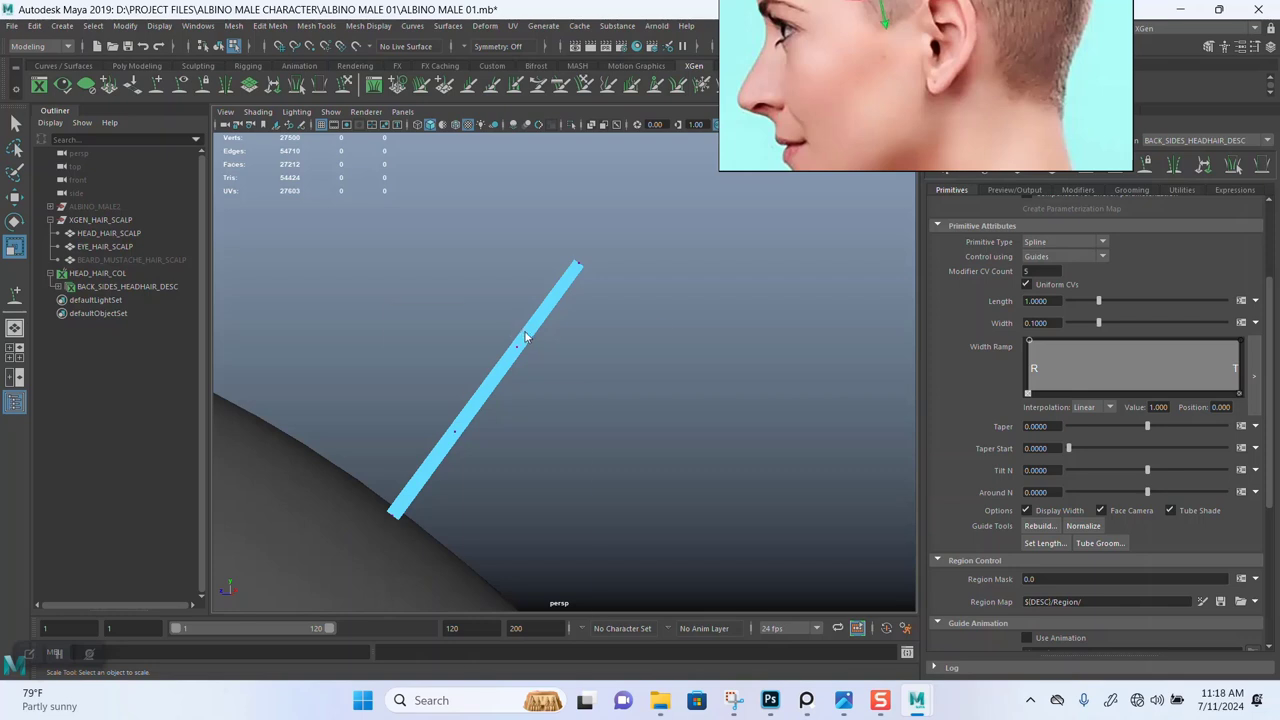
pyautogui.rightClick(525, 337)
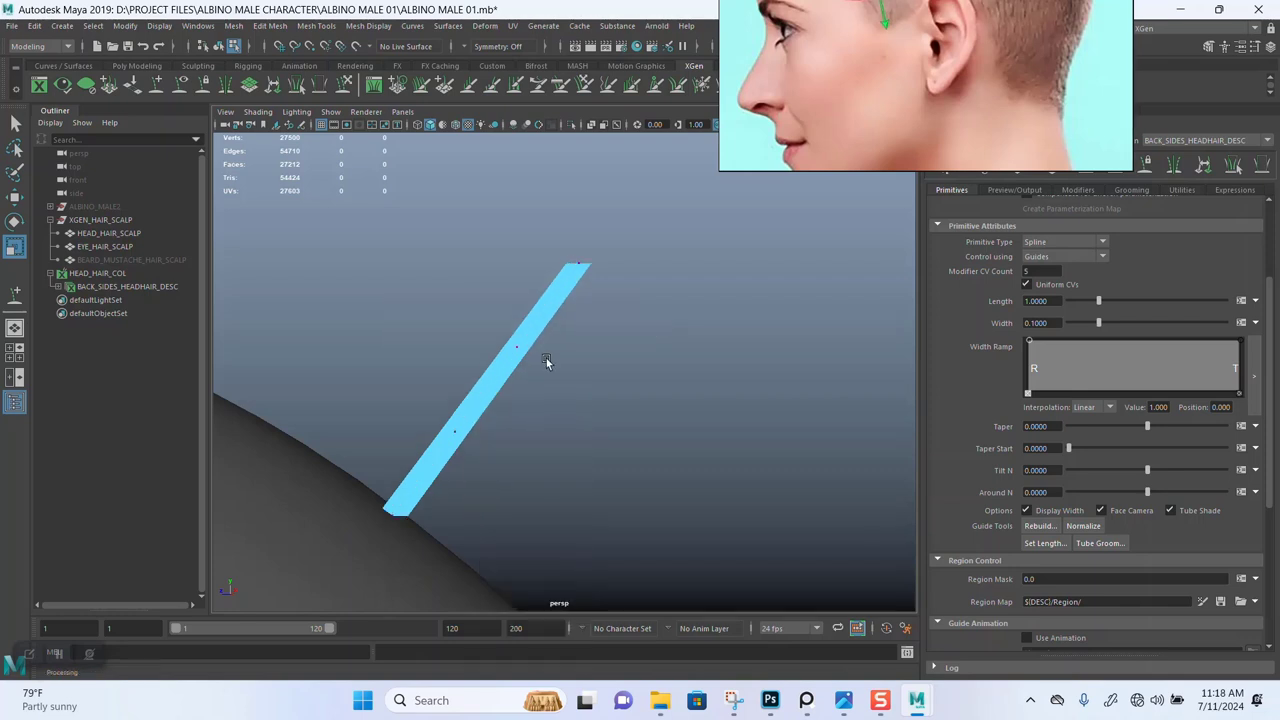
pyautogui.keyDown('alt'); pyautogui.moveTo(546, 364); pyautogui.dragTo(565, 405, button='right'); pyautogui.keyUp('alt')
pyautogui.keyDown('alt'); pyautogui.moveTo(557, 389); pyautogui.dragTo(604, 352, button='middle'); pyautogui.keyUp('alt')
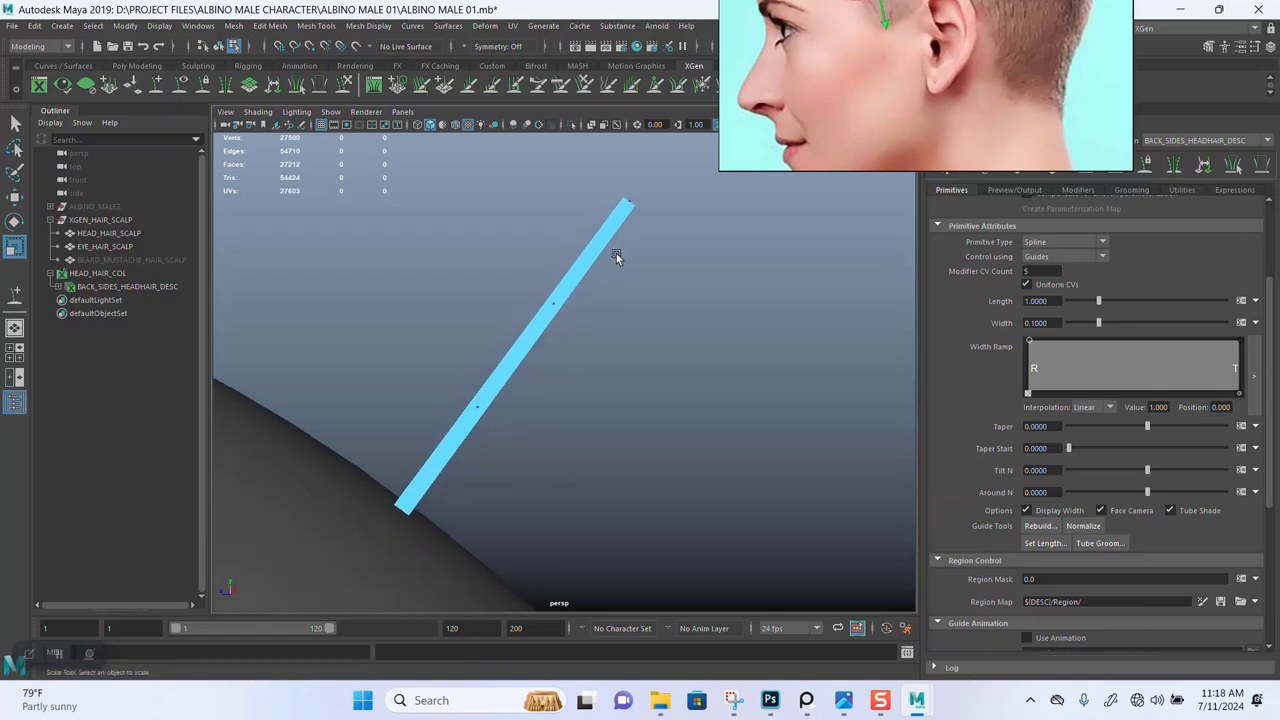
pyautogui.keyDown('alt'); pyautogui.moveTo(477, 431); pyautogui.dragTo(462, 451, button='middle'); pyautogui.keyUp('alt')
pyautogui.keyDown('alt'); pyautogui.moveTo(562, 380); pyautogui.dragTo(552, 350, button='middle'); pyautogui.keyUp('alt')
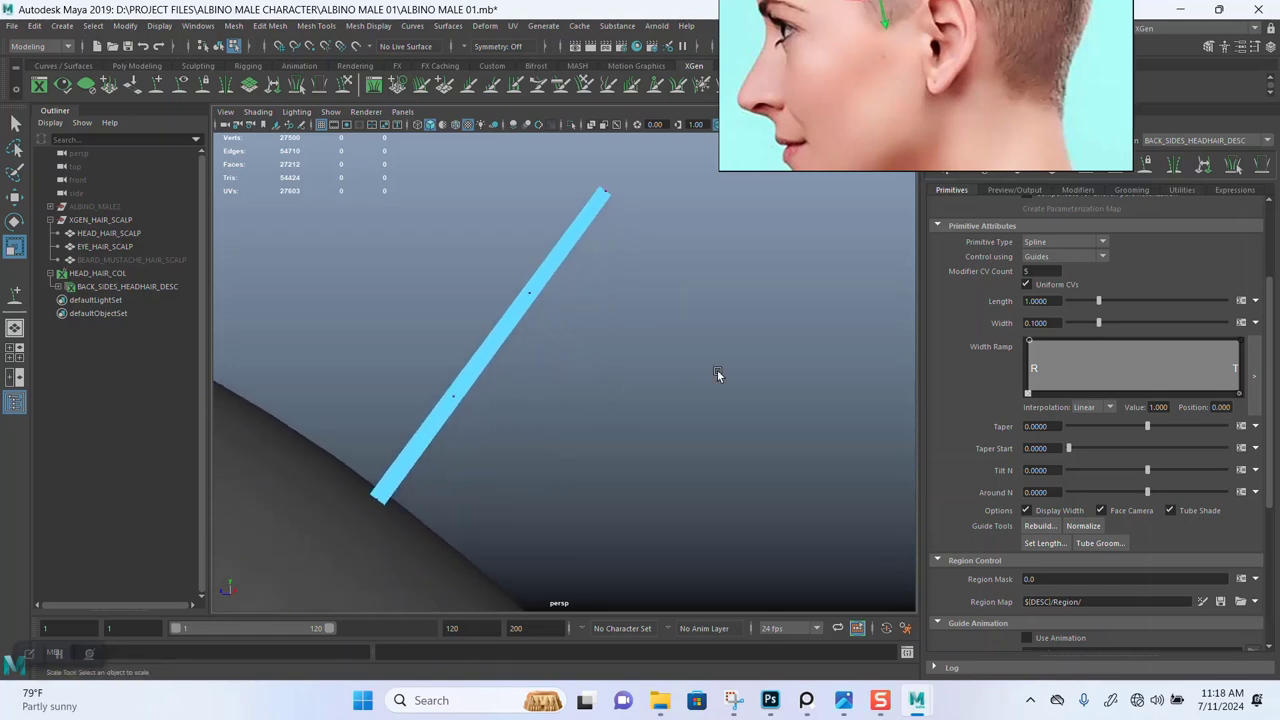
pyautogui.keyDown('alt'); pyautogui.moveTo(648, 306); pyautogui.dragTo(679, 327, button='middle'); pyautogui.keyUp('alt')
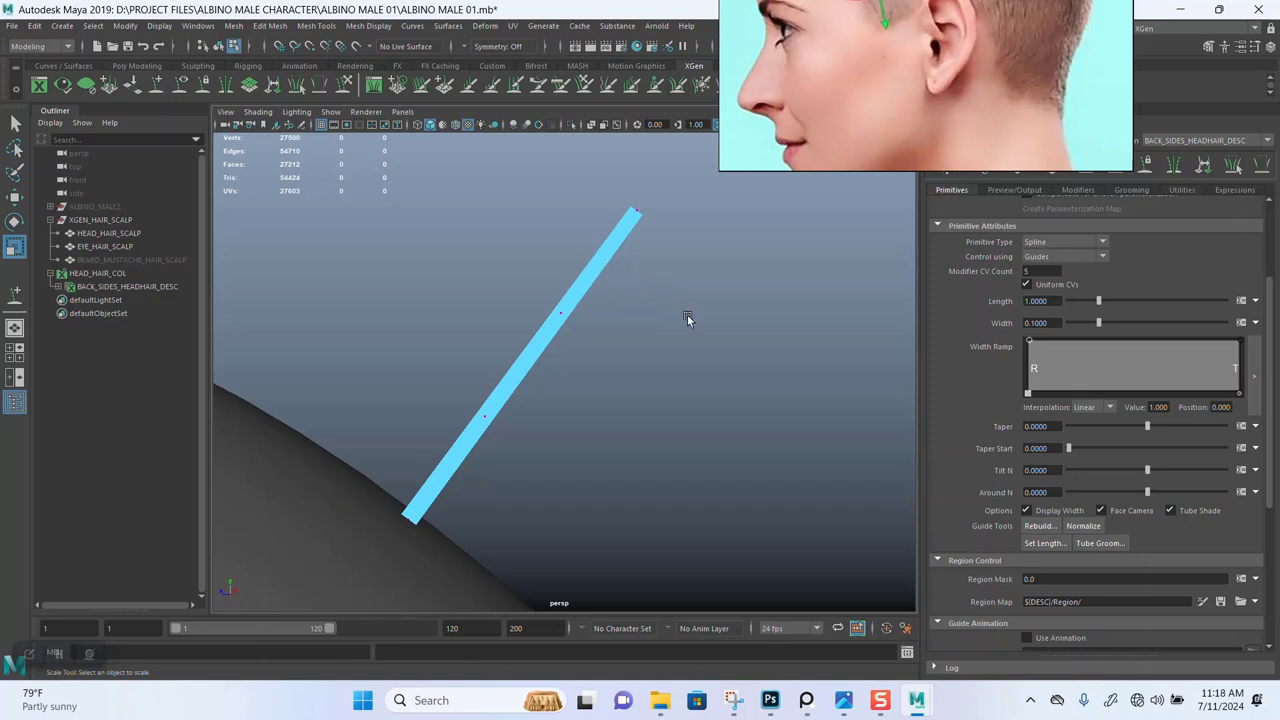
# Select the control point below the guide's tip and try the Move Guides Tool on it.
pyautogui.moveTo(622, 285); pyautogui.dragTo(621, 306, button='right')
pyautogui.moveTo(550, 252); pyautogui.dragTo(627, 313)
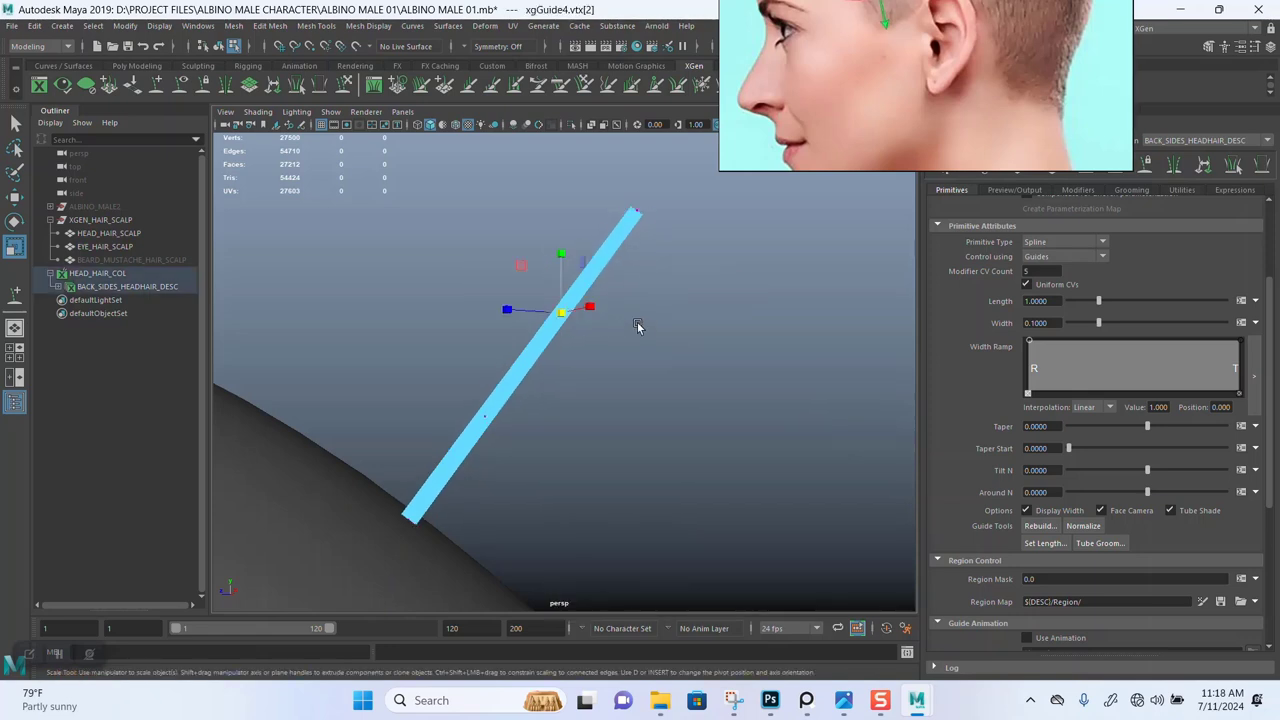
pyautogui.press('q')
pyautogui.moveTo(563, 230); pyautogui.dragTo(656, 328)
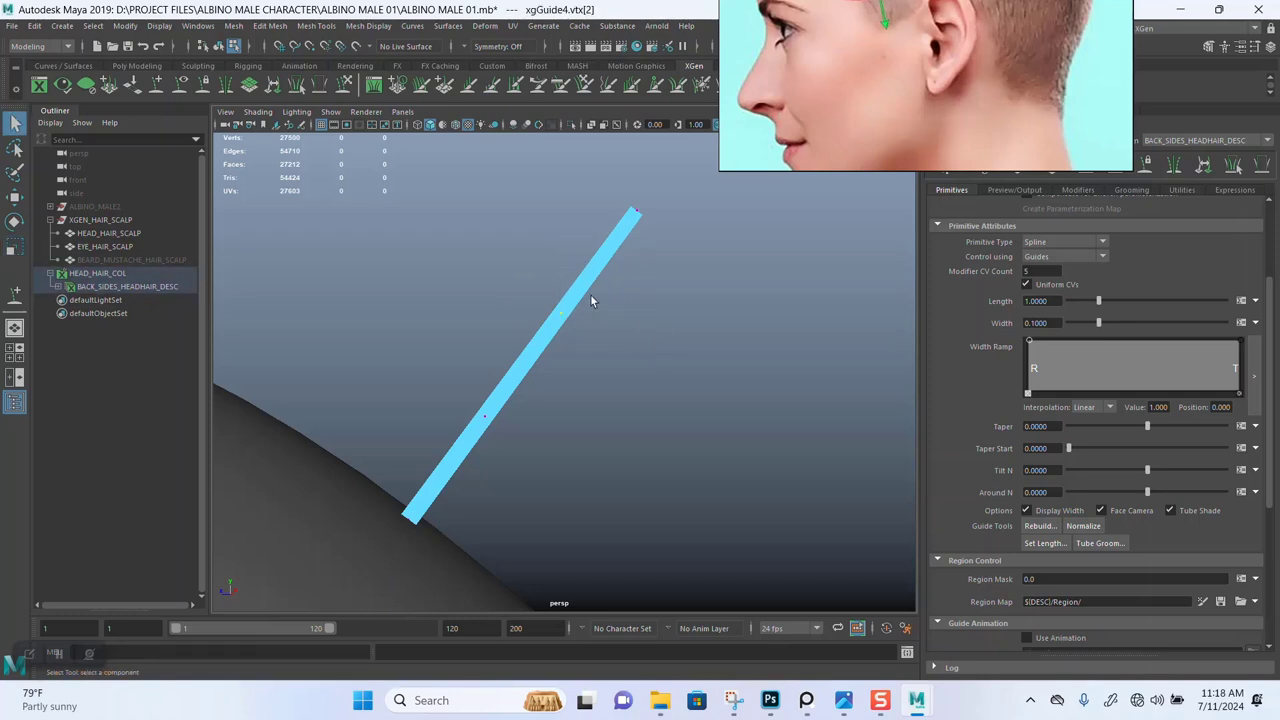
pyautogui.moveTo(582, 287); pyautogui.dragTo(581, 258, button='right')
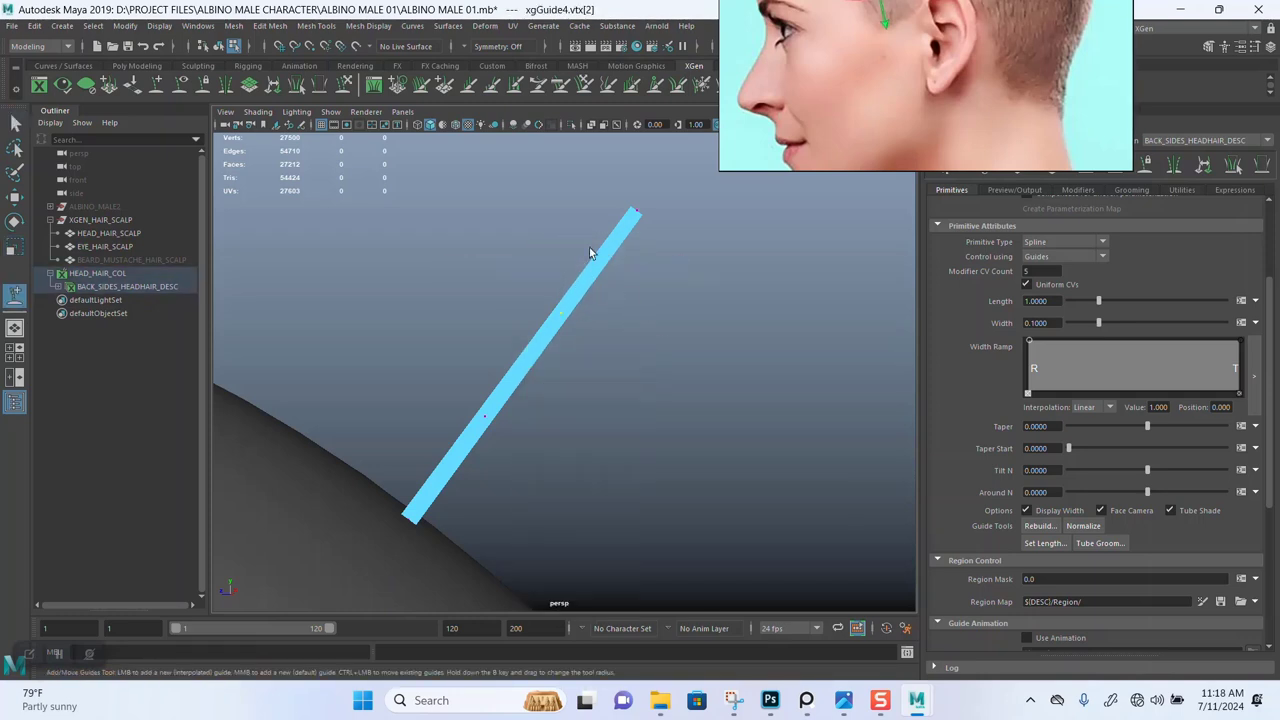
pyautogui.scroll(-4, 637, 328)
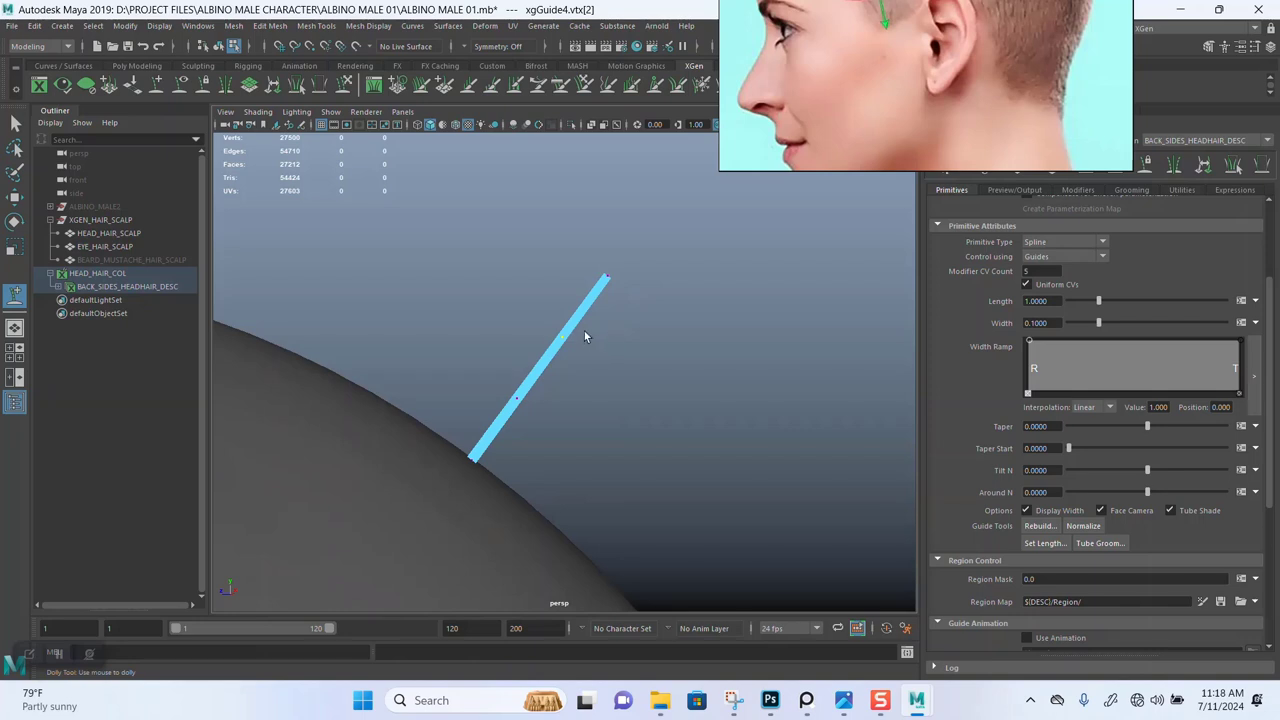
# Reselect the control point below the tip and try the Sculpt Guides tool on the guide.
pyautogui.press('q')
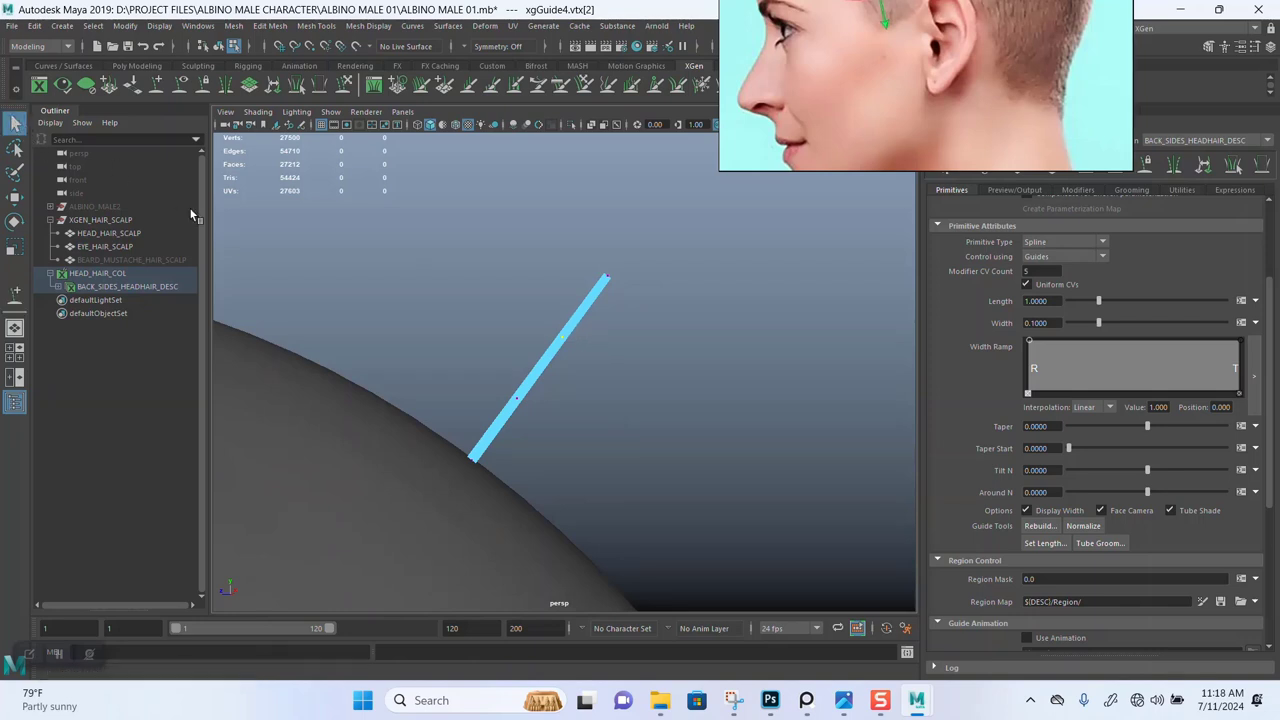
pyautogui.click(505, 318)
pyautogui.moveTo(566, 282); pyautogui.dragTo(614, 312)
pyautogui.moveTo(582, 313); pyautogui.dragTo(500, 300, button='right')
pyautogui.click(346, 85)
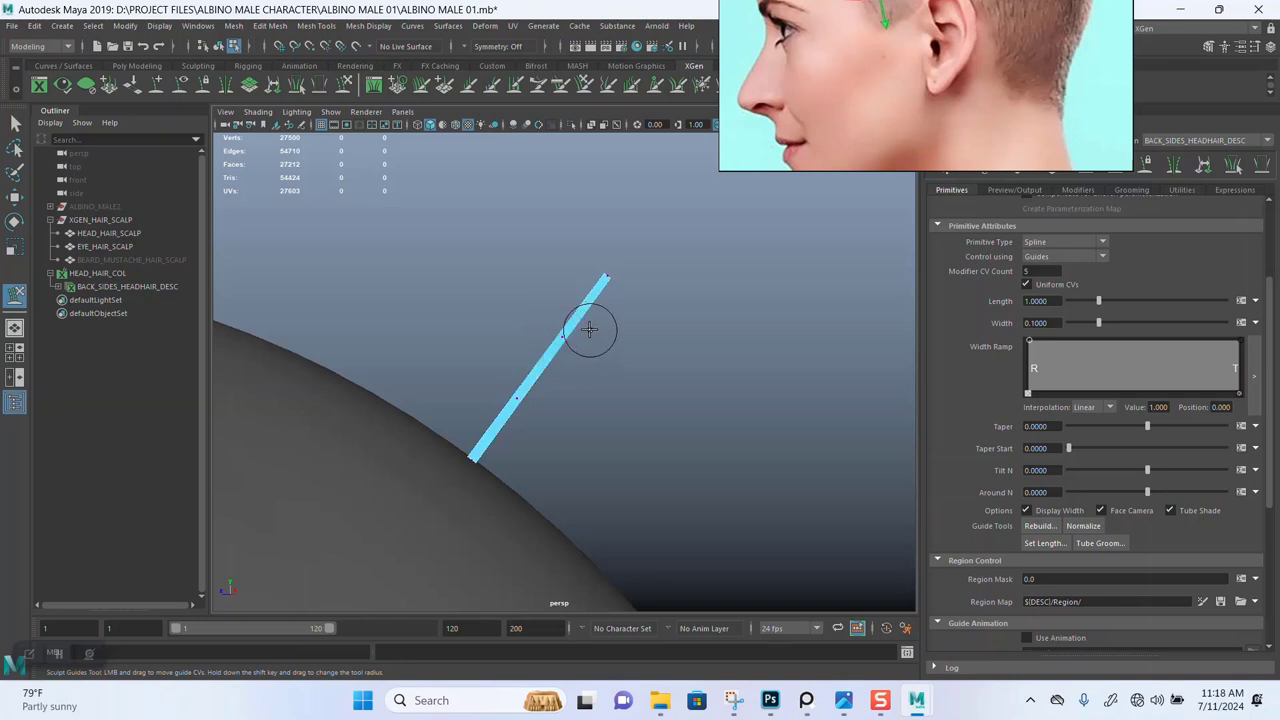
pyautogui.keyDown('alt'); pyautogui.moveTo(563, 329); pyautogui.dragTo(591, 357, button='right'); pyautogui.keyUp('alt')
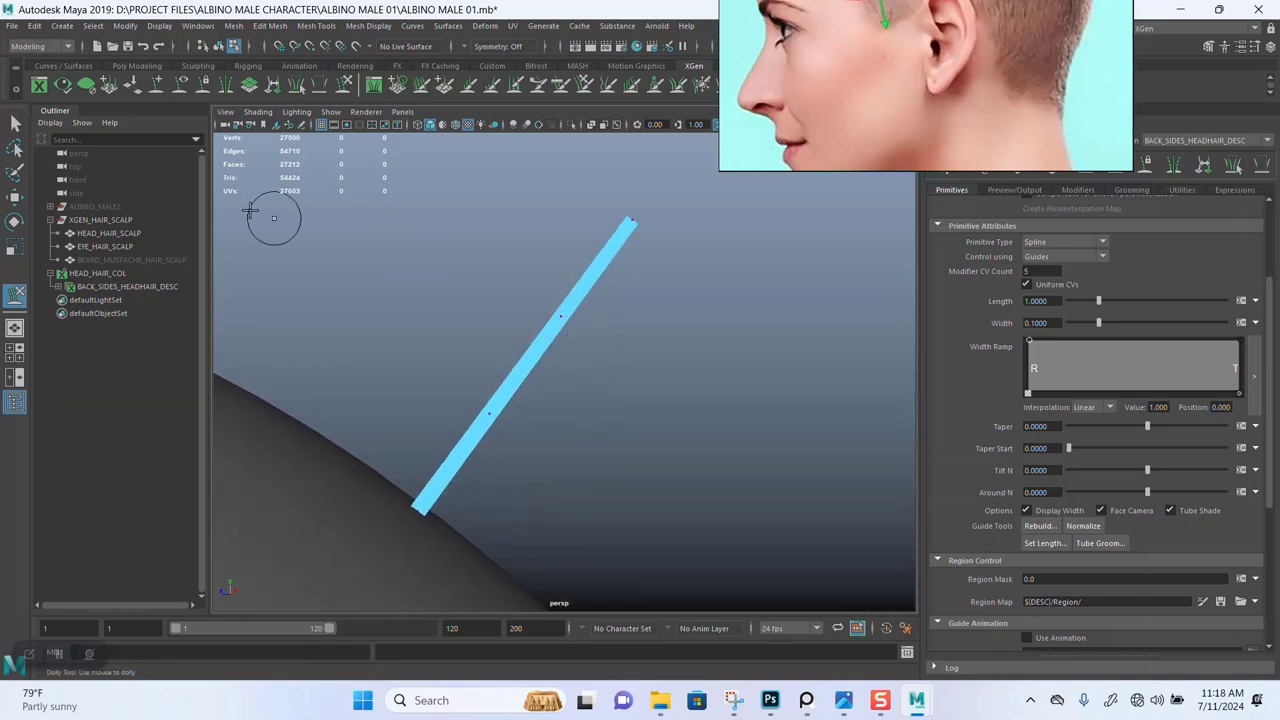
# Try the Add or Move Guides tool with the upper control point selected and clear the selection.
pyautogui.press('q')
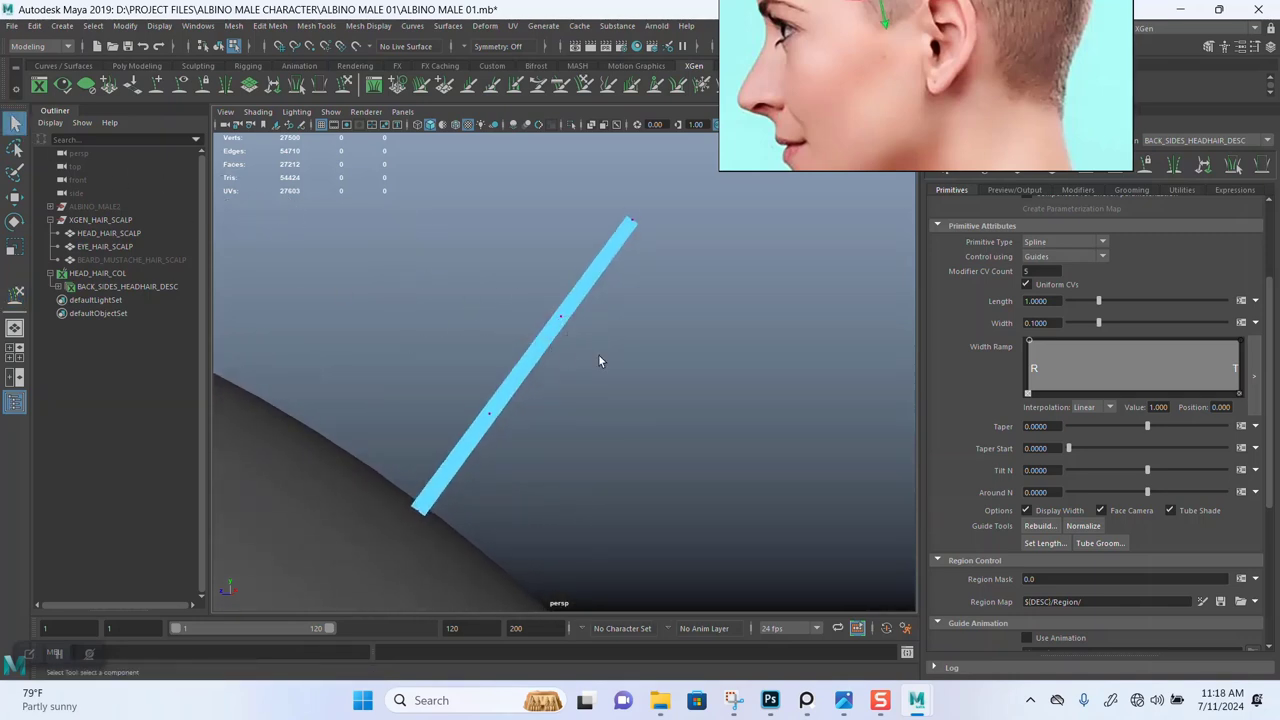
pyautogui.moveTo(598, 361); pyautogui.dragTo(540, 300)
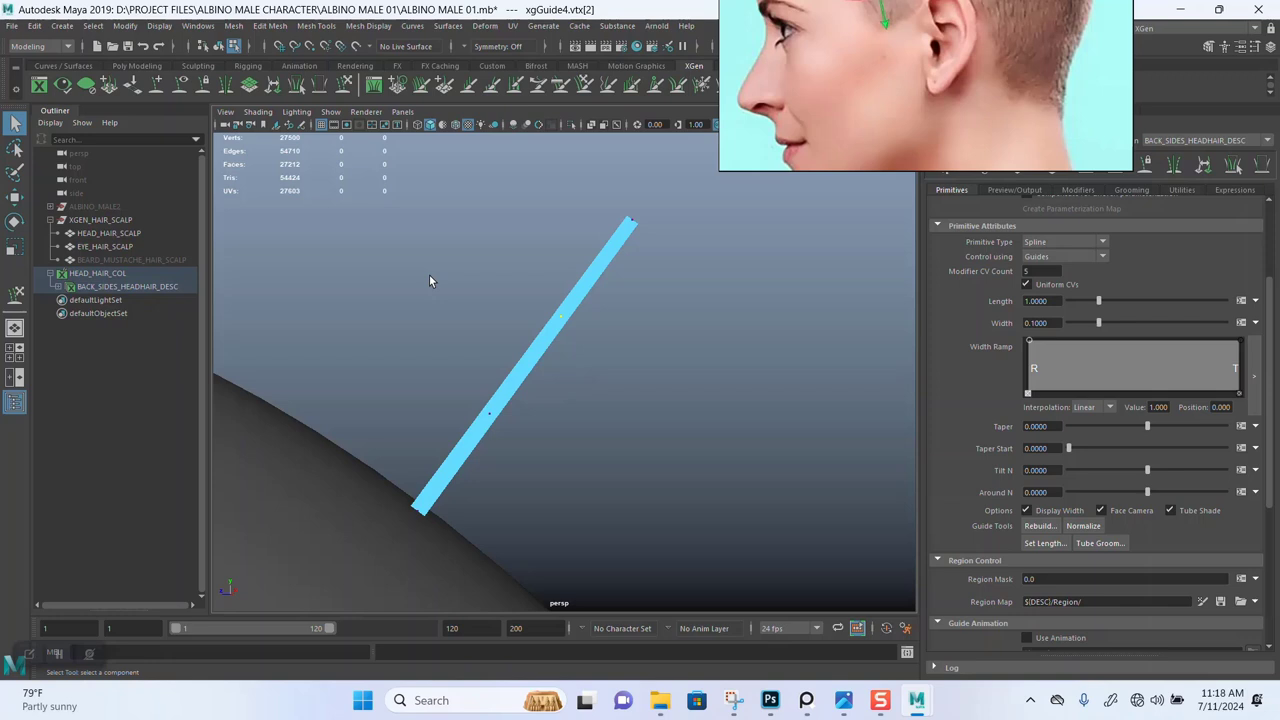
pyautogui.click(157, 86)
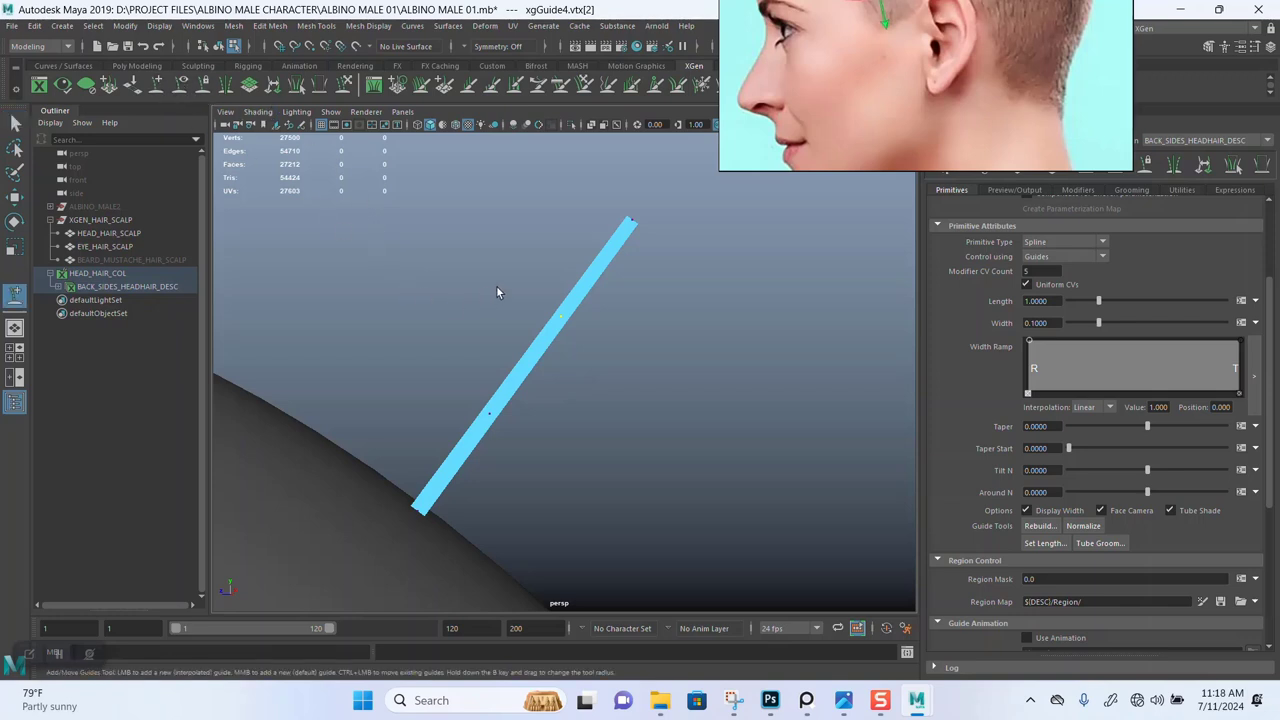
pyautogui.scroll(4, 593, 328)
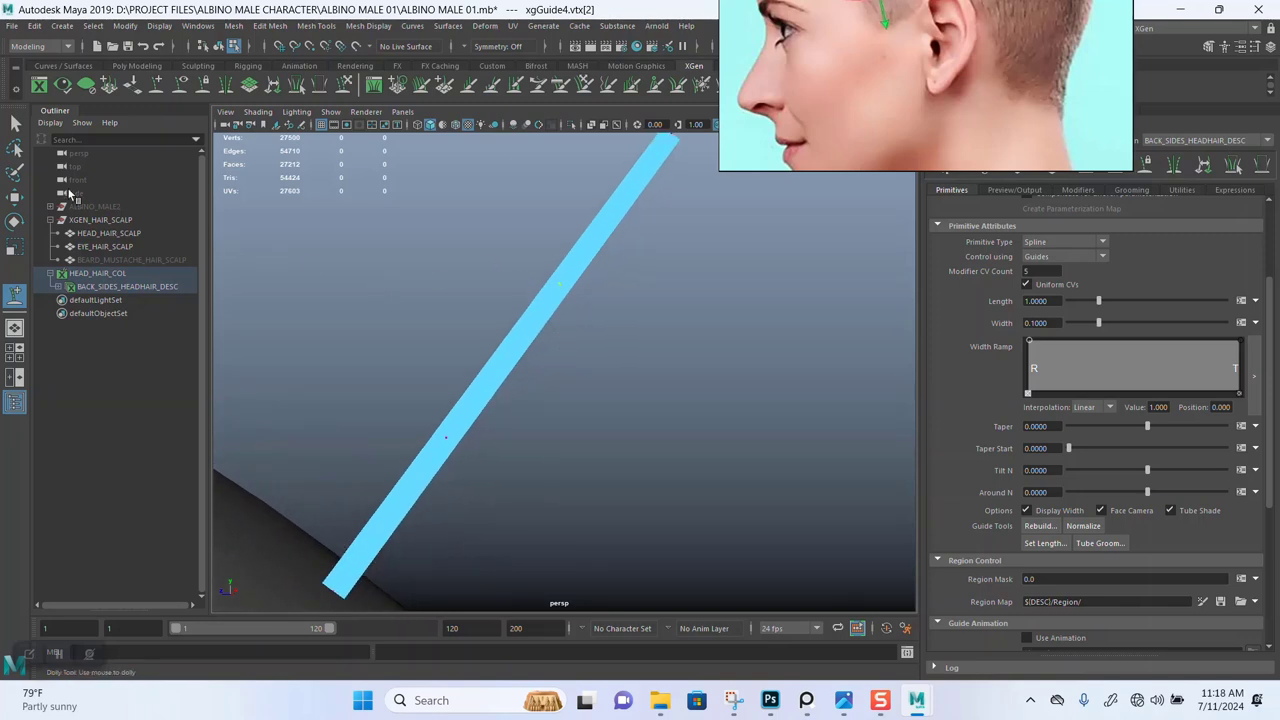
pyautogui.press('q')
pyautogui.click(271, 242)
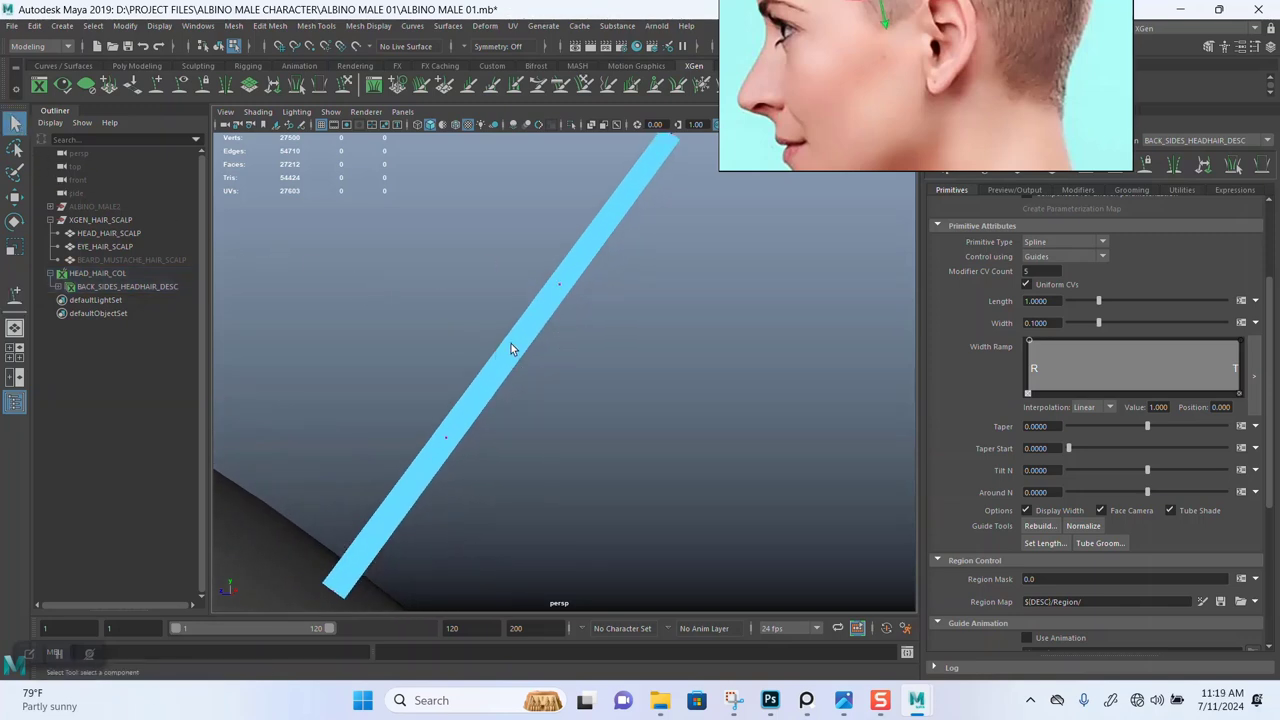
# Return the guide to object mode, select it and rebuild it with a higher CV count.
pyautogui.rightClick(511, 348)
pyautogui.click(577, 325)
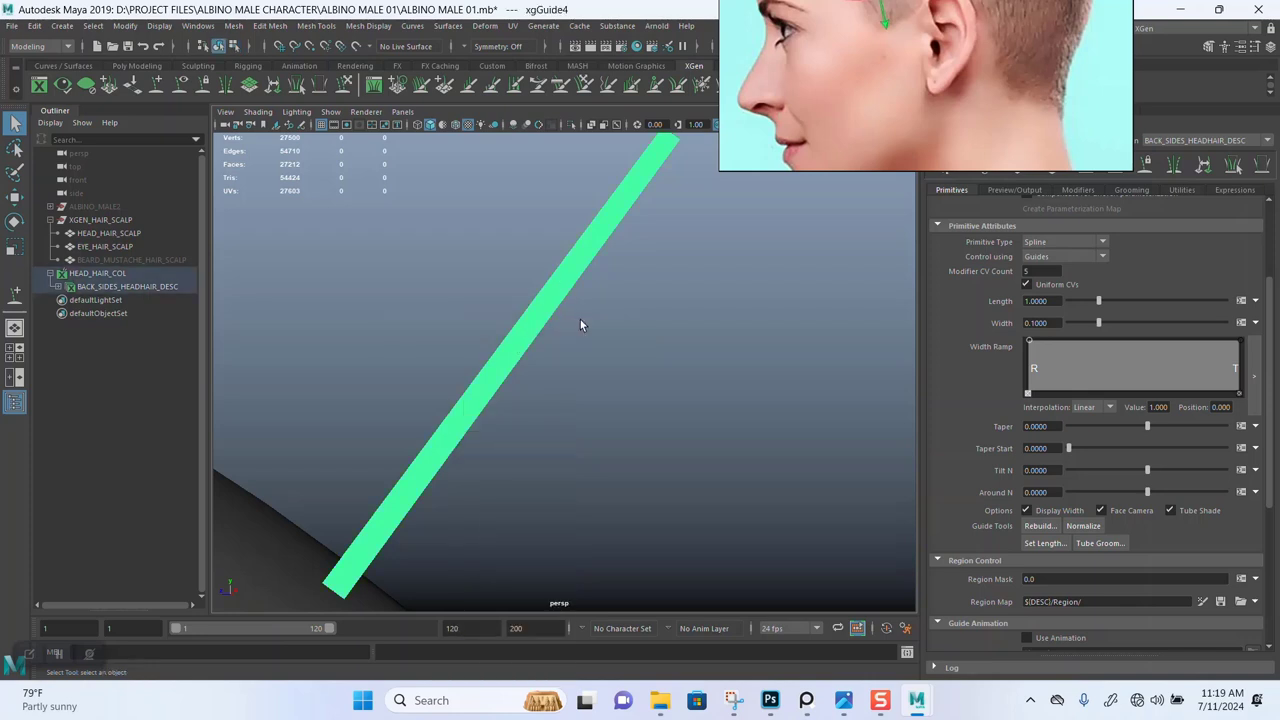
pyautogui.click(580, 319)
pyautogui.scroll(-3, 673, 426)
pyautogui.moveTo(514, 243); pyautogui.dragTo(602, 370)
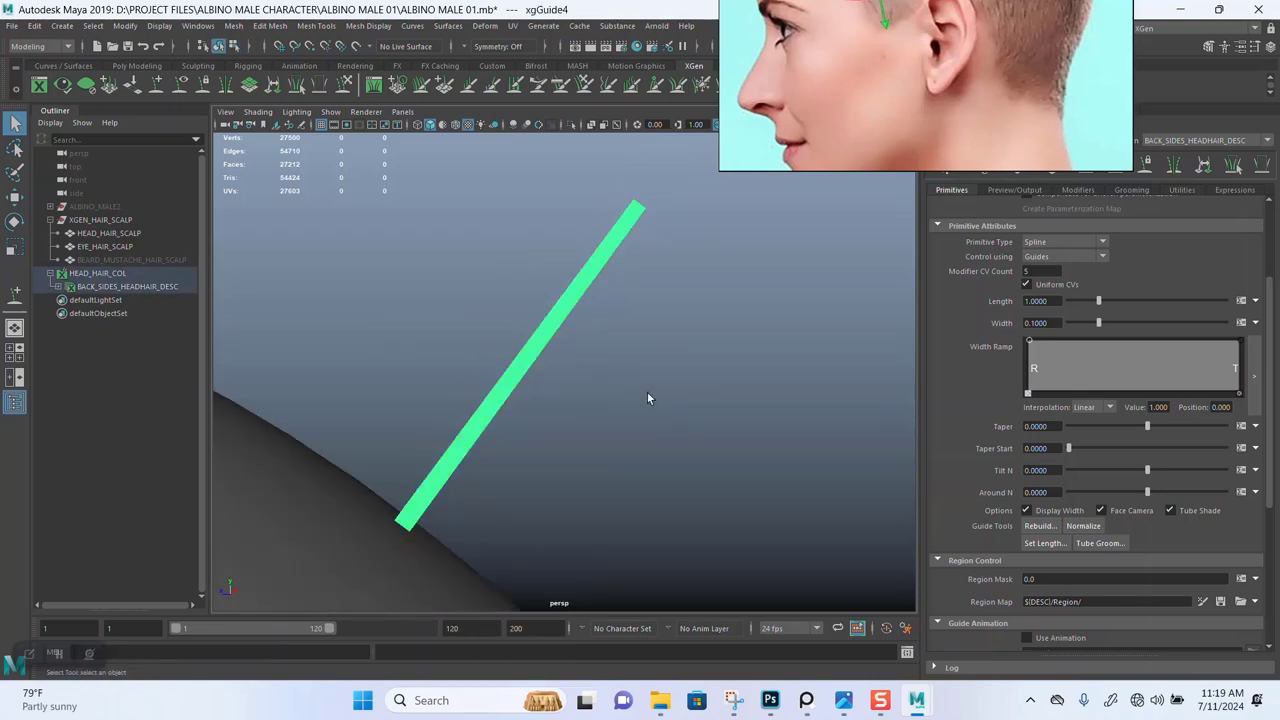
pyautogui.click(1042, 526)
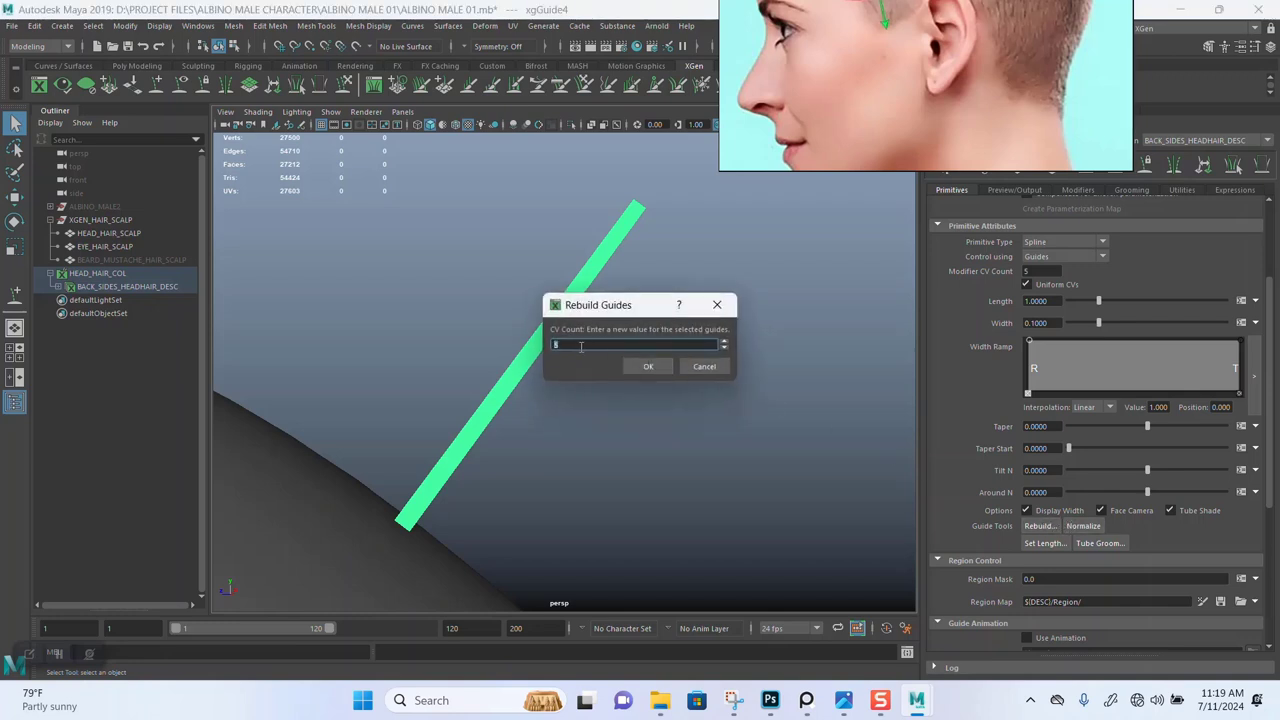
pyautogui.click(650, 367)
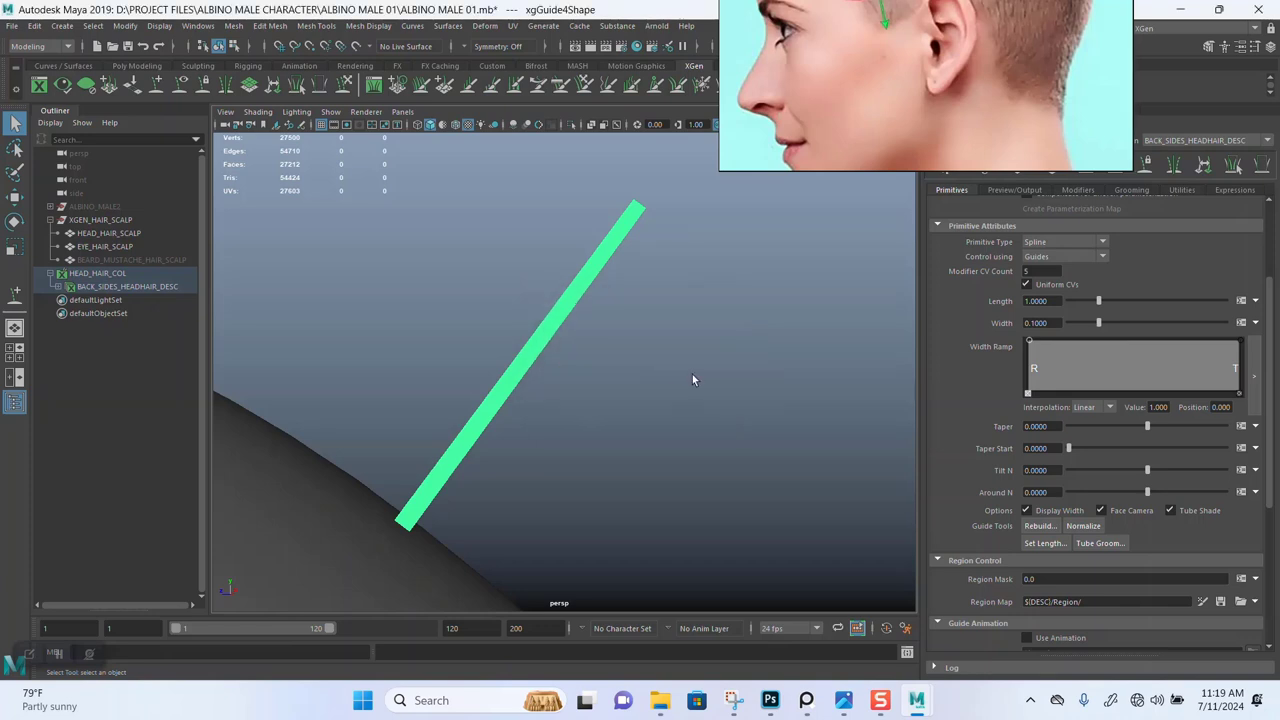
# Show the rebuilt guide's control points and inspect how they are distributed from tip to root.
pyautogui.click(565, 305)
pyautogui.rightClick(573, 293)
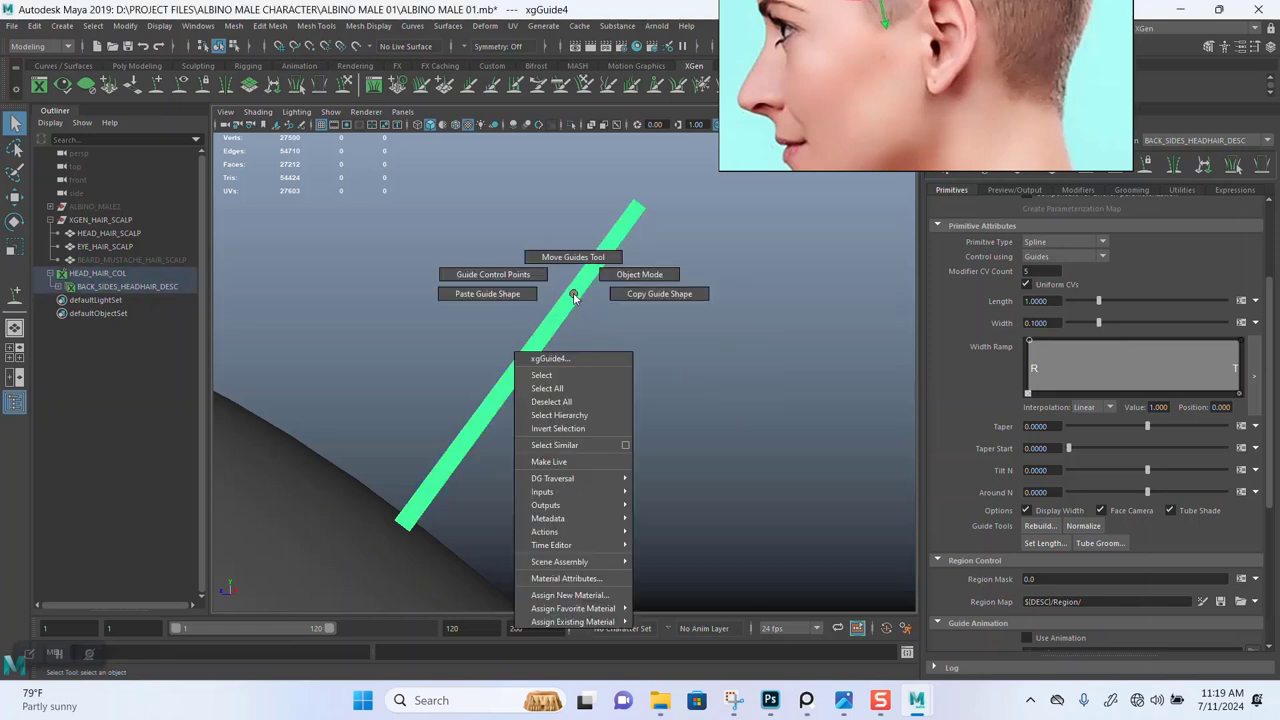
pyautogui.click(518, 276)
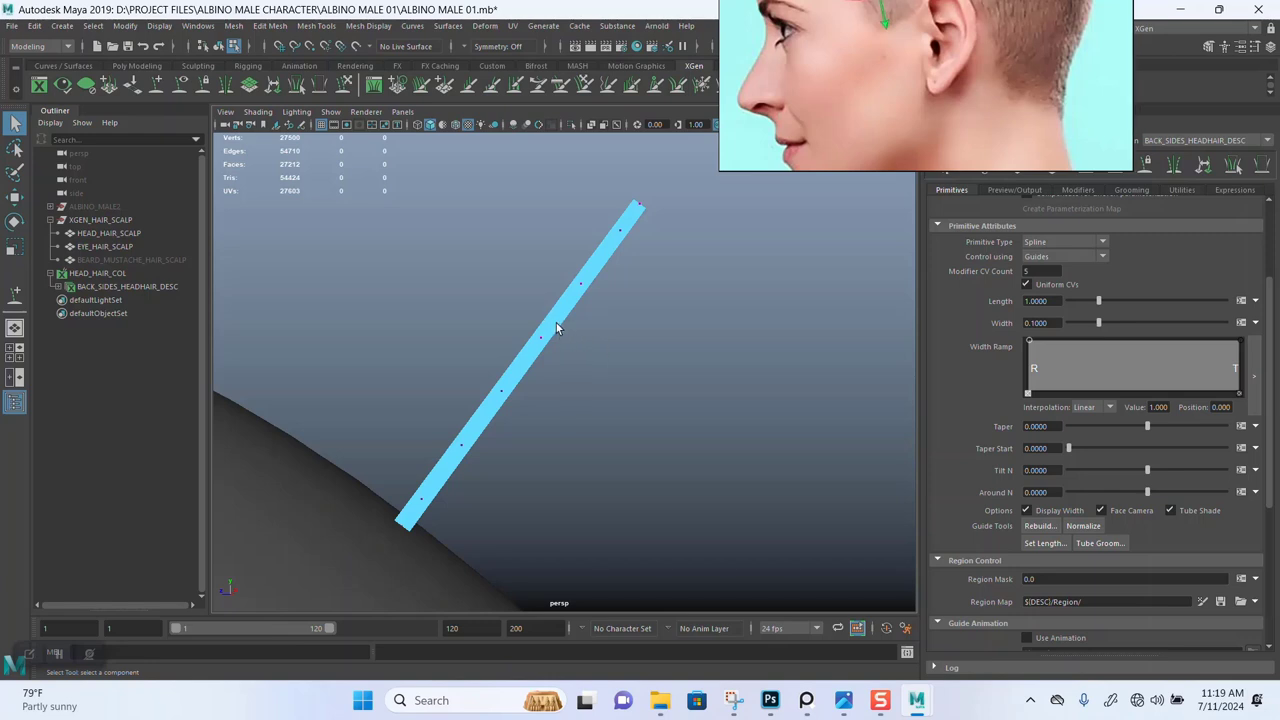
pyautogui.rightClick(557, 329)
pyautogui.keyDown('alt'); pyautogui.moveTo(585, 329); pyautogui.dragTo(664, 399, button='right'); pyautogui.keyUp('alt')
pyautogui.keyDown('alt'); pyautogui.moveTo(672, 332); pyautogui.dragTo(610, 466, button='middle'); pyautogui.keyUp('alt')
pyautogui.keyDown('alt'); pyautogui.moveTo(700, 405); pyautogui.dragTo(620, 380, button='right'); pyautogui.keyUp('alt')
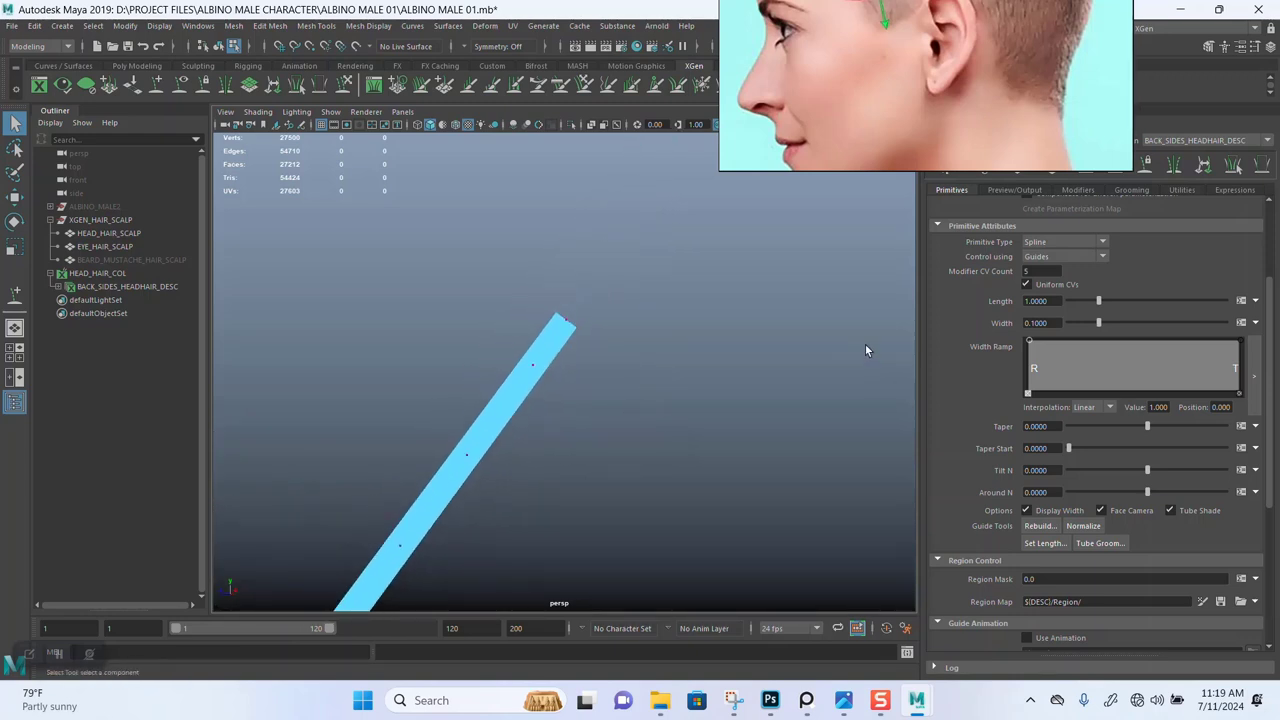
pyautogui.keyDown('alt'); pyautogui.moveTo(691, 457); pyautogui.dragTo(650, 365, button='middle'); pyautogui.keyUp('alt')
pyautogui.keyDown('alt'); pyautogui.moveTo(511, 560); pyautogui.dragTo(531, 502, button='middle'); pyautogui.keyUp('alt')
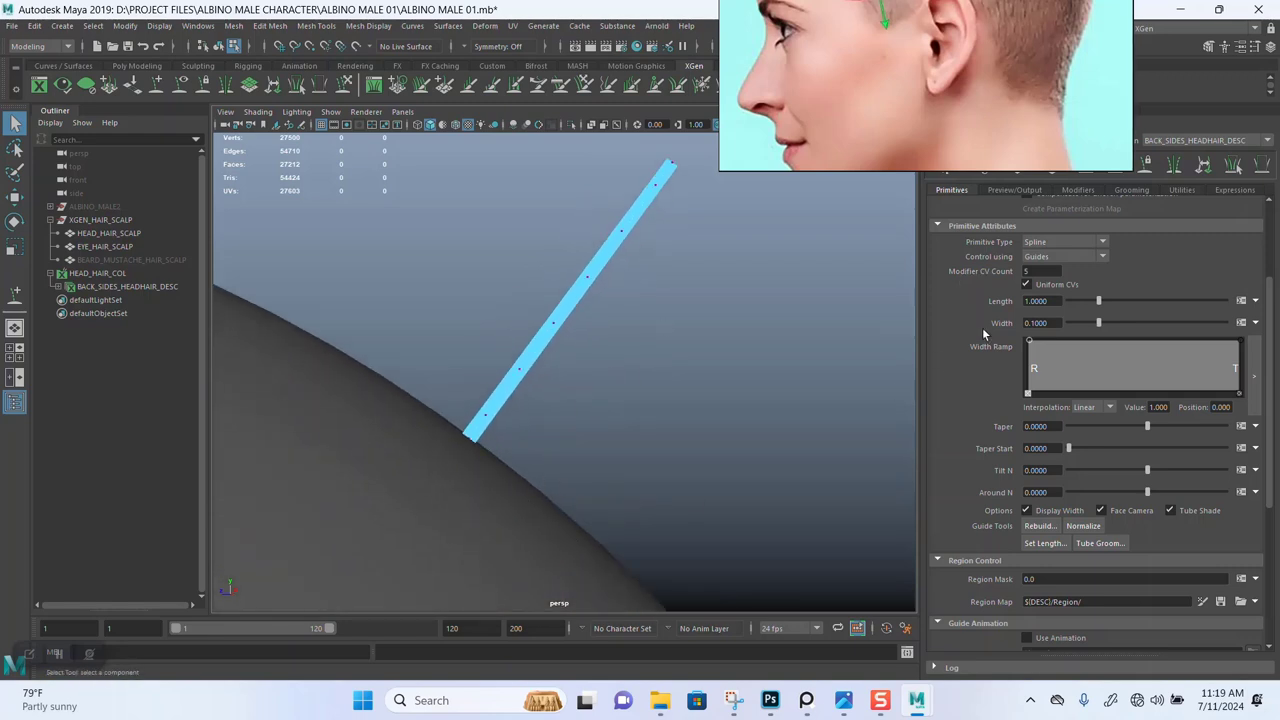
pyautogui.keyDown('alt'); pyautogui.moveTo(766, 357); pyautogui.dragTo(745, 378, button='middle'); pyautogui.keyUp('alt')
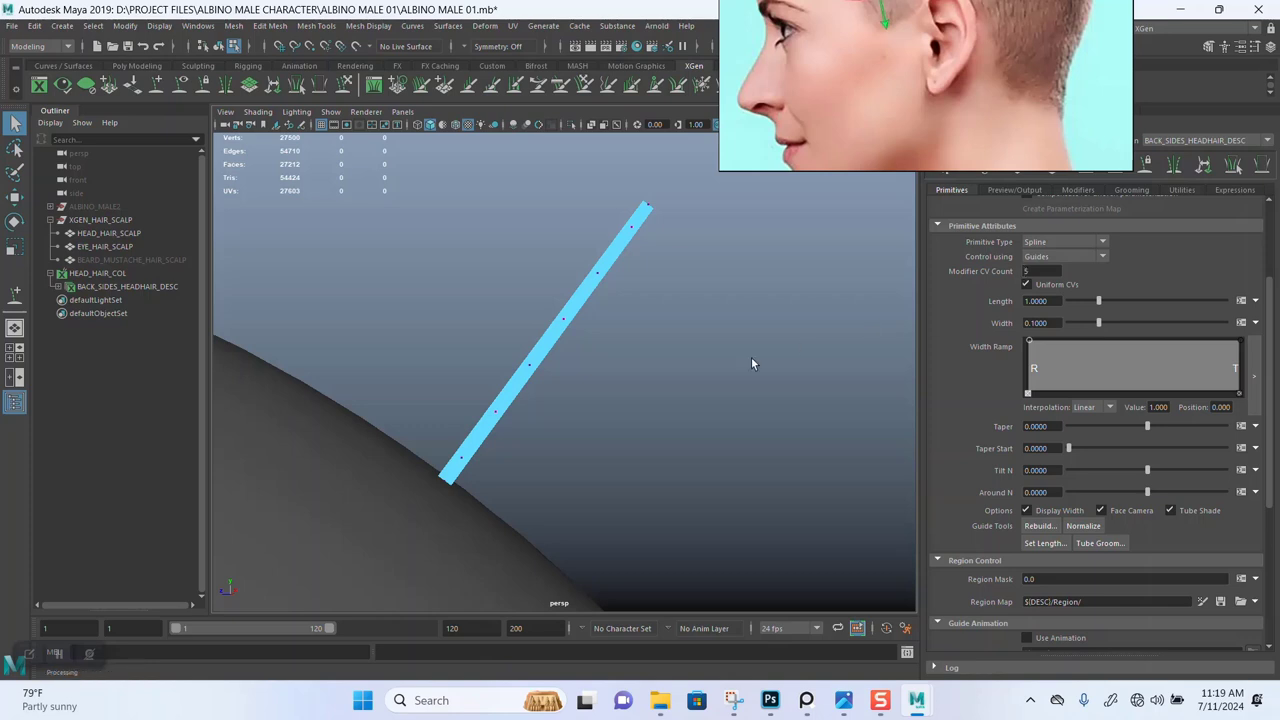
pyautogui.keyDown('alt'); pyautogui.moveTo(706, 353); pyautogui.dragTo(708, 377, button='middle'); pyautogui.keyUp('alt')
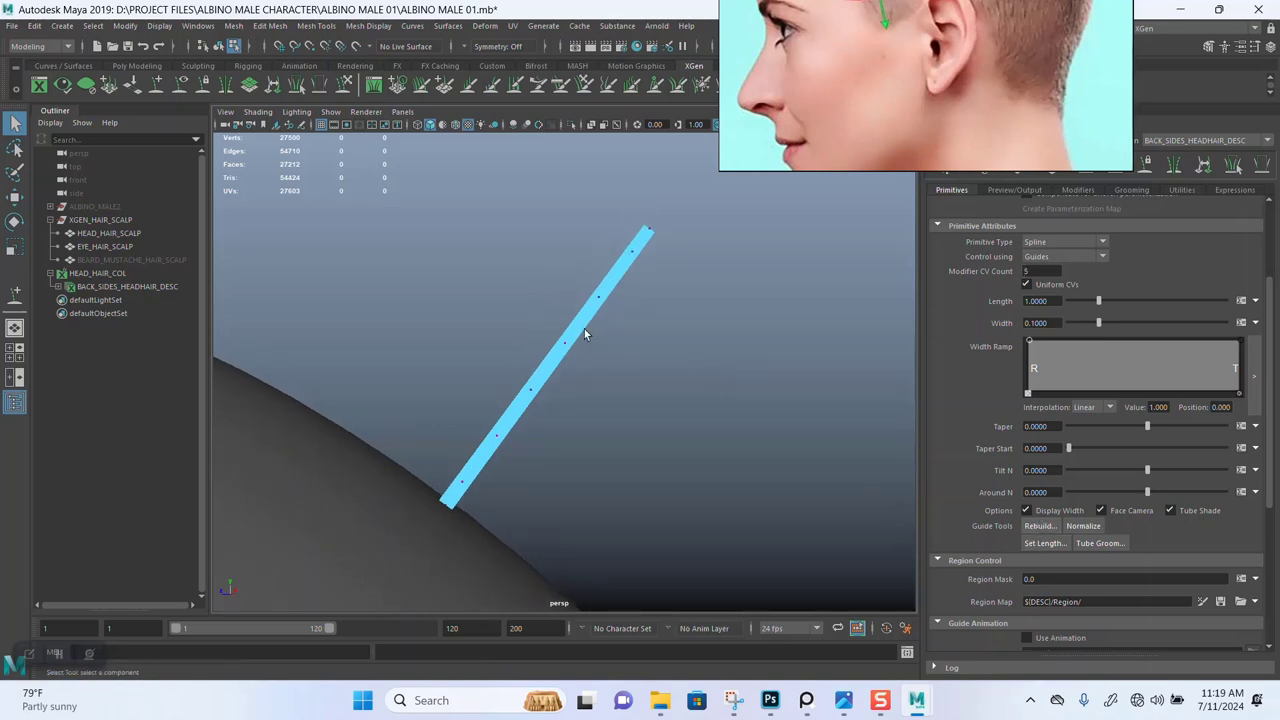
# Move the side-profile reference image clear of the XGen description settings.
pyautogui.moveTo(982, 140); pyautogui.dragTo(916, 75)
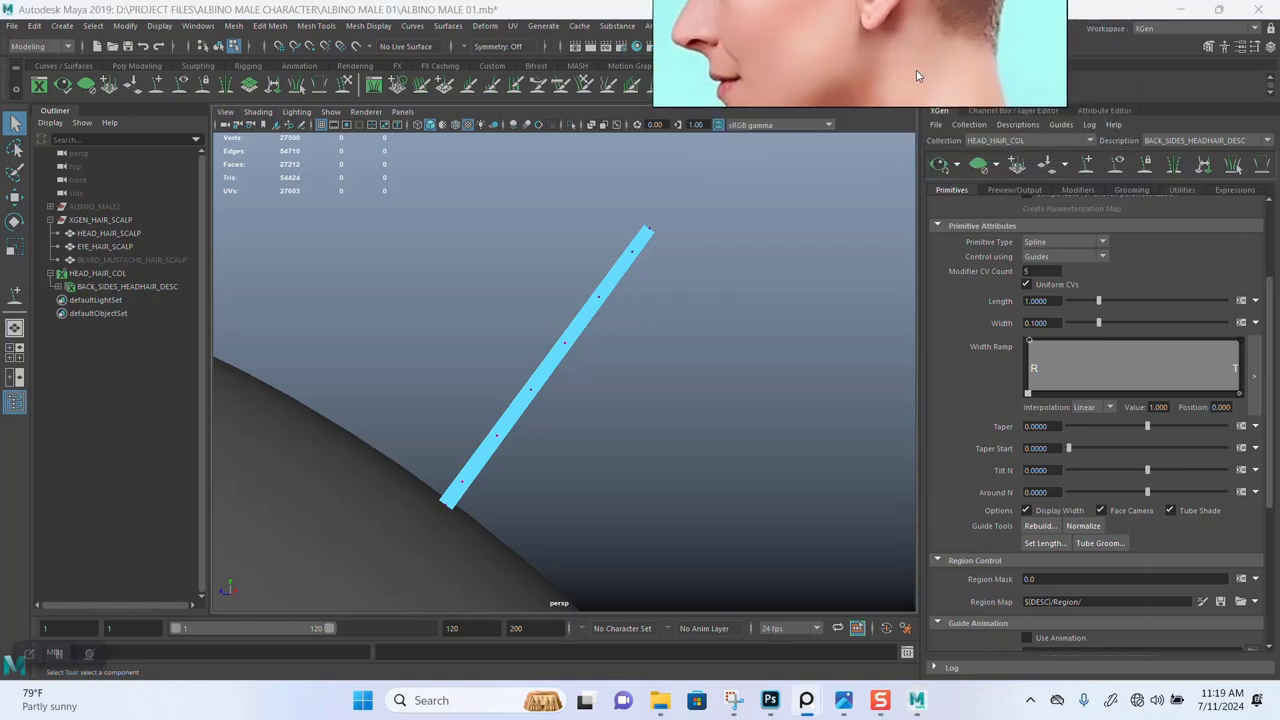
pyautogui.scroll(-1, 716, 328)
pyautogui.scroll(2, 634, 320)
# Switch the guide back to object mode, select it and rebuild it with a lower CV count.
pyautogui.keyDown('alt'); pyautogui.moveTo(618, 230); pyautogui.dragTo(652, 269, button='middle'); pyautogui.keyUp('alt')
pyautogui.keyDown('alt'); pyautogui.moveTo(652, 268); pyautogui.dragTo(715, 355, button='right'); pyautogui.keyUp('alt')
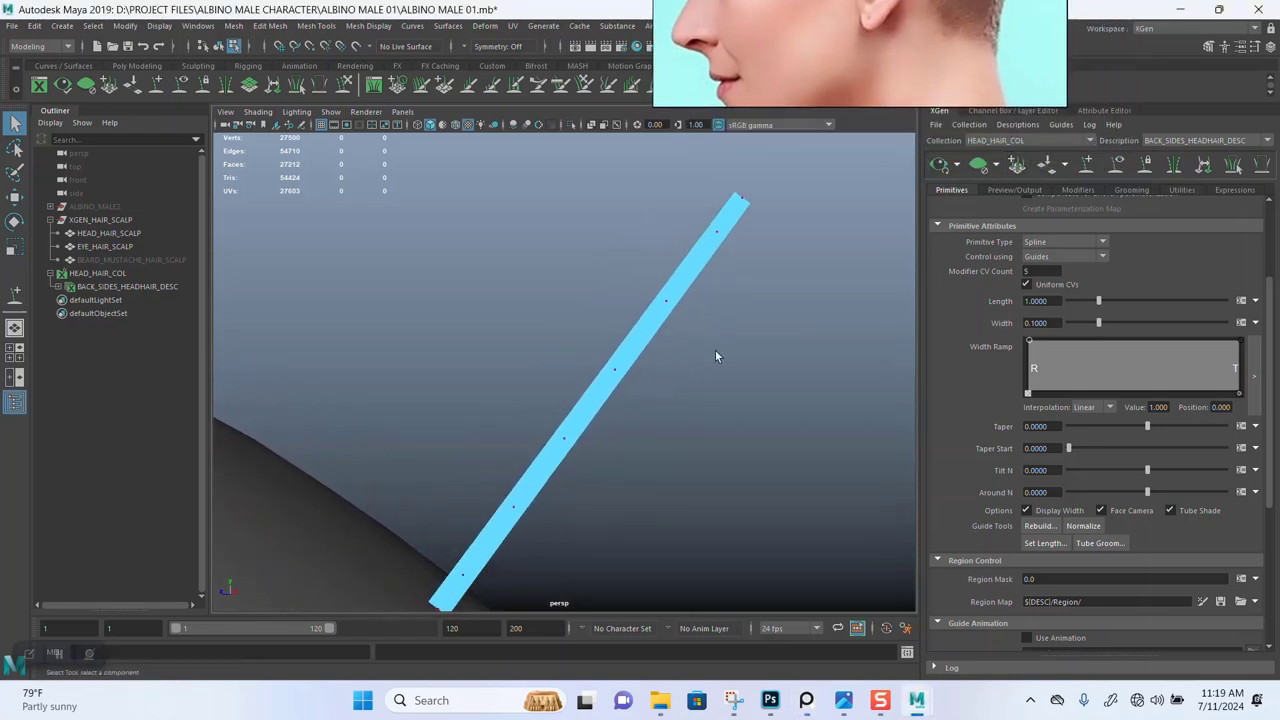
pyautogui.click(1038, 526)
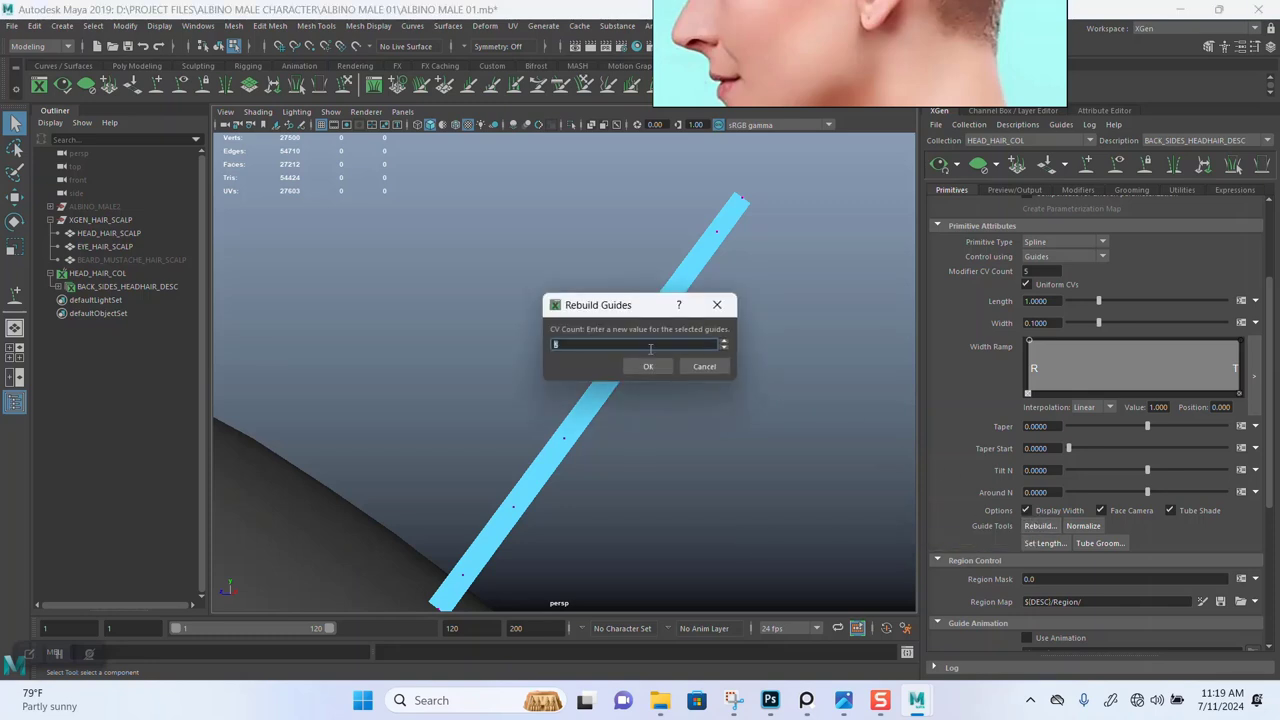
pyautogui.click(705, 367)
pyautogui.moveTo(675, 272); pyautogui.dragTo(702, 258, button='right')
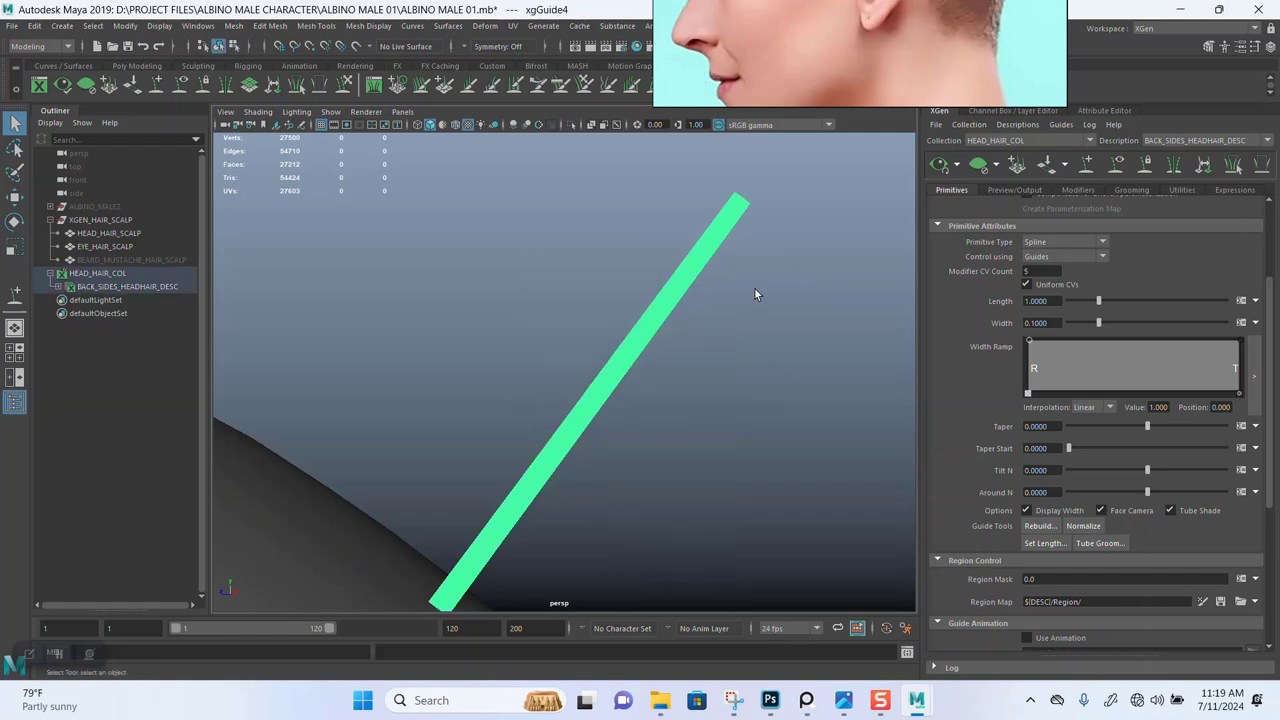
pyautogui.moveTo(628, 212); pyautogui.dragTo(754, 315)
pyautogui.click(1022, 527)
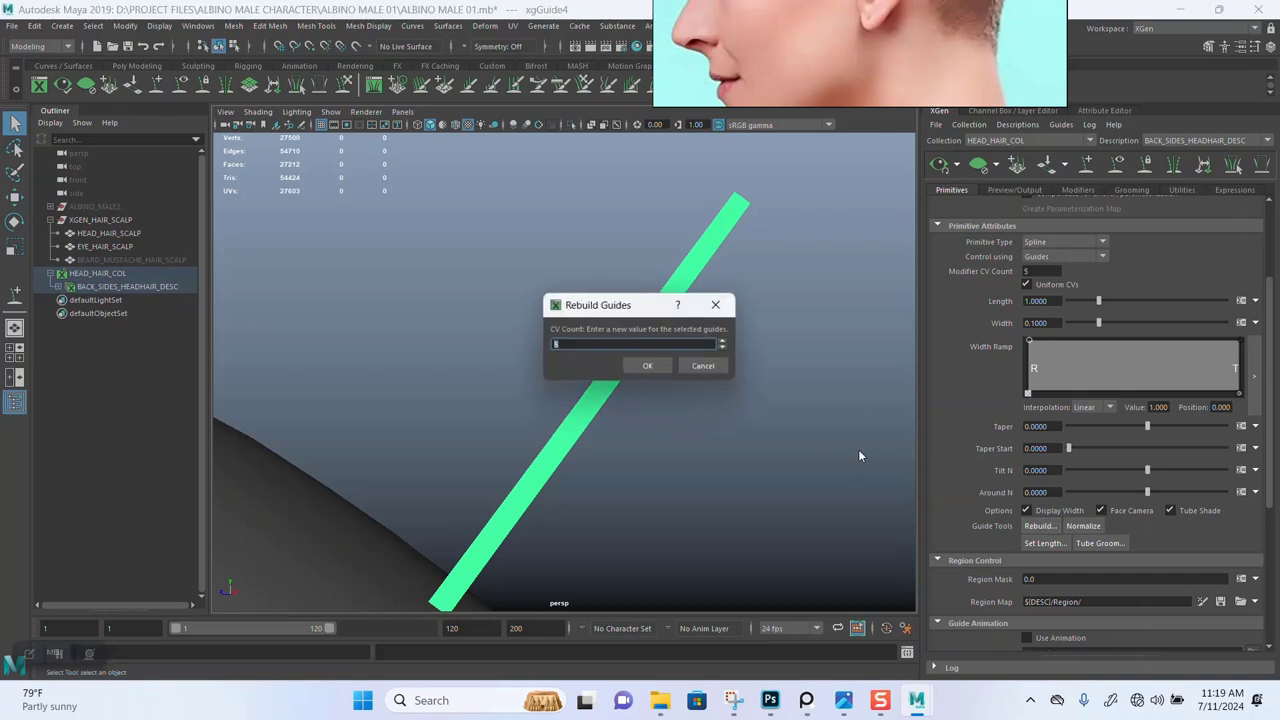
pyautogui.click(649, 367)
# Display the rebuilt guide's control points and frame the guide against the whole scalp.
pyautogui.moveTo(645, 342); pyautogui.dragTo(608, 338, button='right')
pyautogui.scroll(-2, 676, 376)
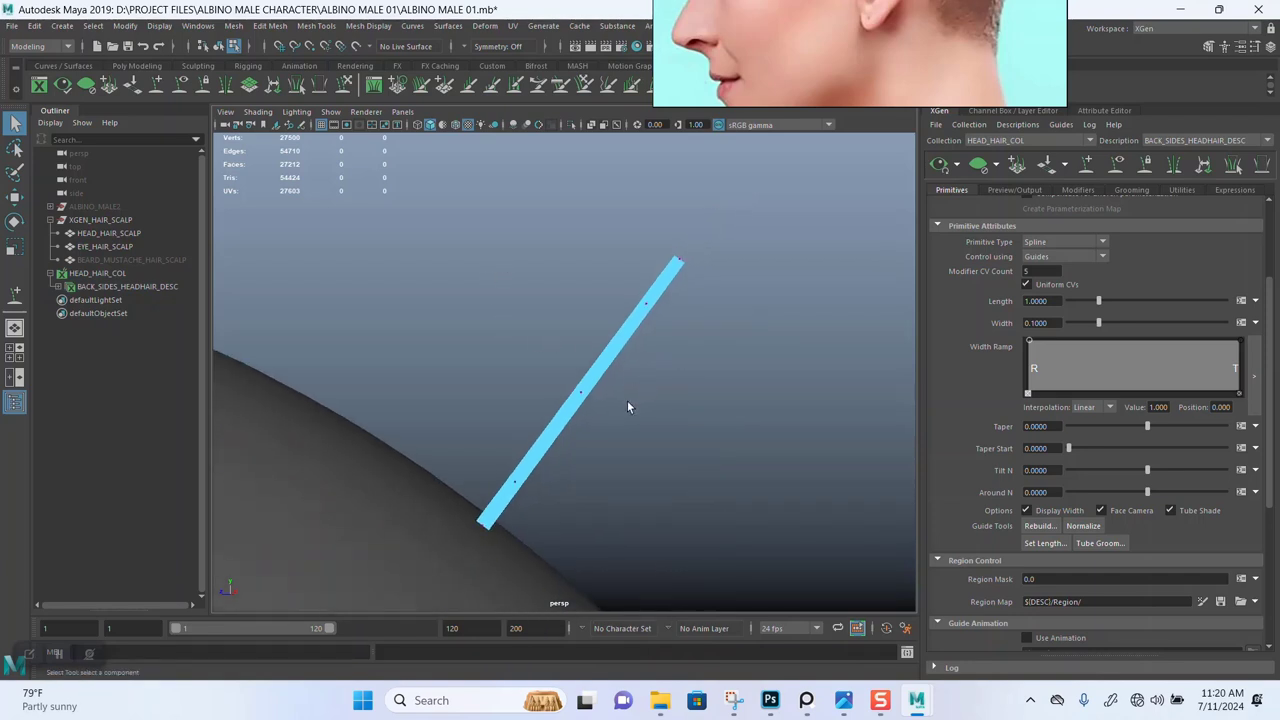
pyautogui.scroll(-4, 628, 406)
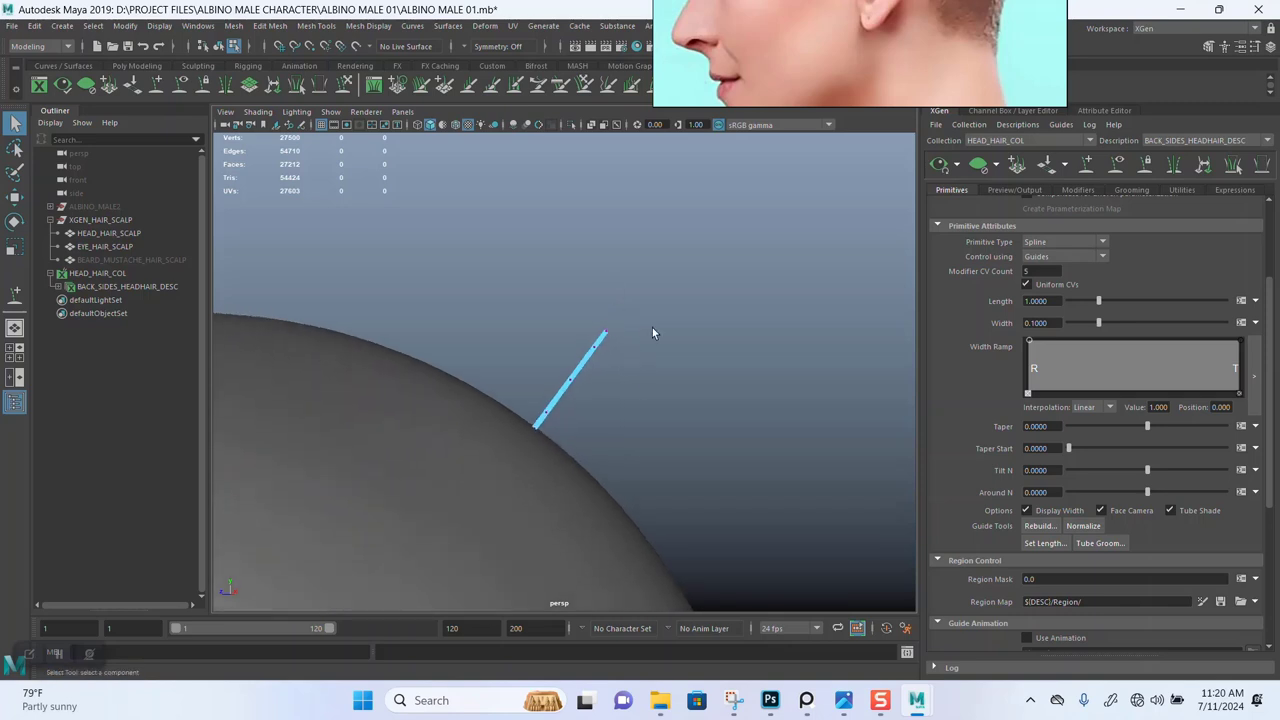
pyautogui.scroll(-5, 652, 333)
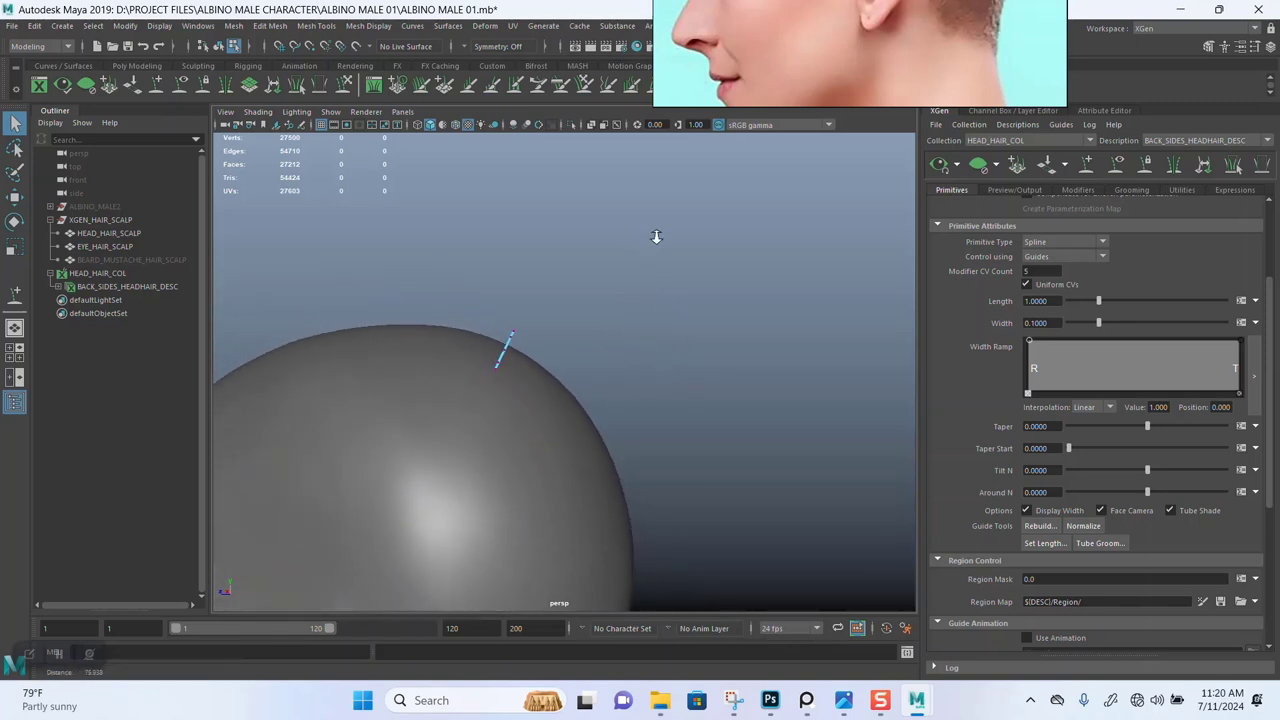
# Bring the reference image's whorl area with the green direction arrows into view beside the guide on the scalp's crown.
pyautogui.keyDown('alt'); pyautogui.moveTo(656, 237); pyautogui.dragTo(697, 303); pyautogui.keyUp('alt')
pyautogui.keyDown('alt'); pyautogui.moveTo(660, 313); pyautogui.dragTo(664, 290, button='middle'); pyautogui.keyUp('alt')
pyautogui.keyDown('alt'); pyautogui.moveTo(664, 290); pyautogui.dragTo(706, 282, button='right'); pyautogui.keyUp('alt')
pyautogui.moveTo(825, 73); pyautogui.dragTo(798, 190, button='right')
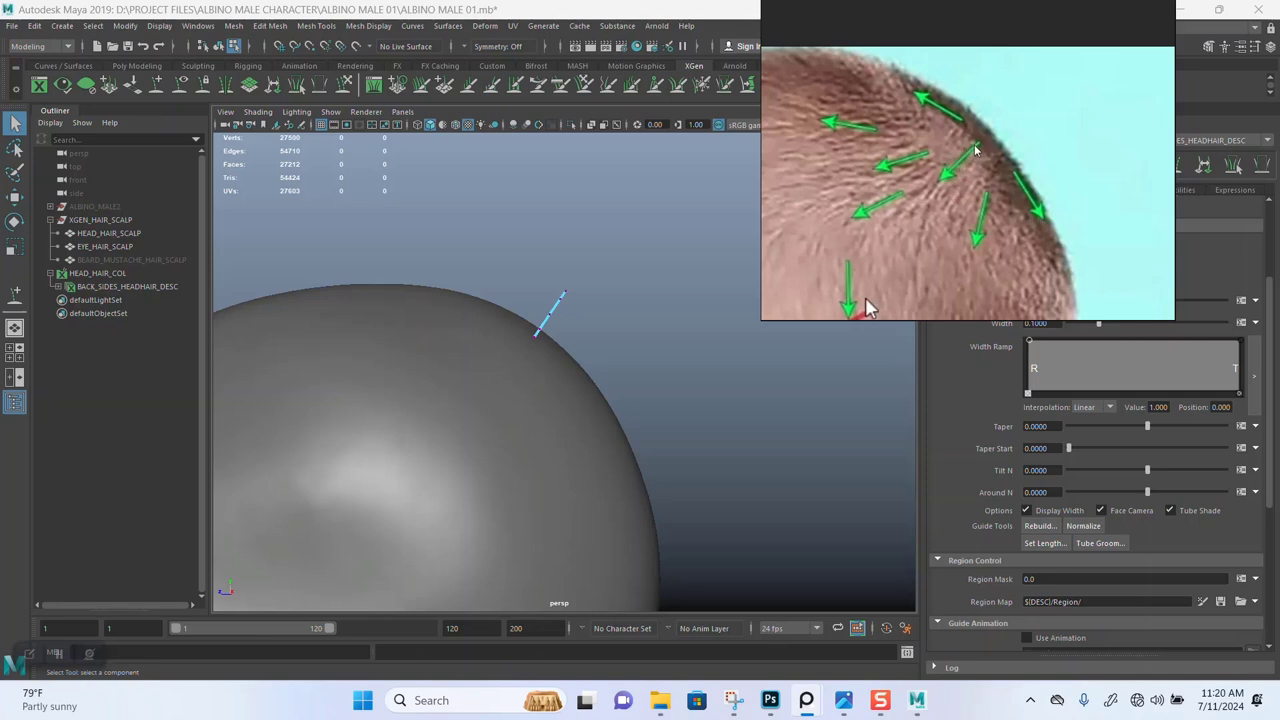
# Activate the Sculpt Guides tool for the guide on the scalp's crown and switch the guide back to object mode.
pyautogui.scroll(5, 669, 420)
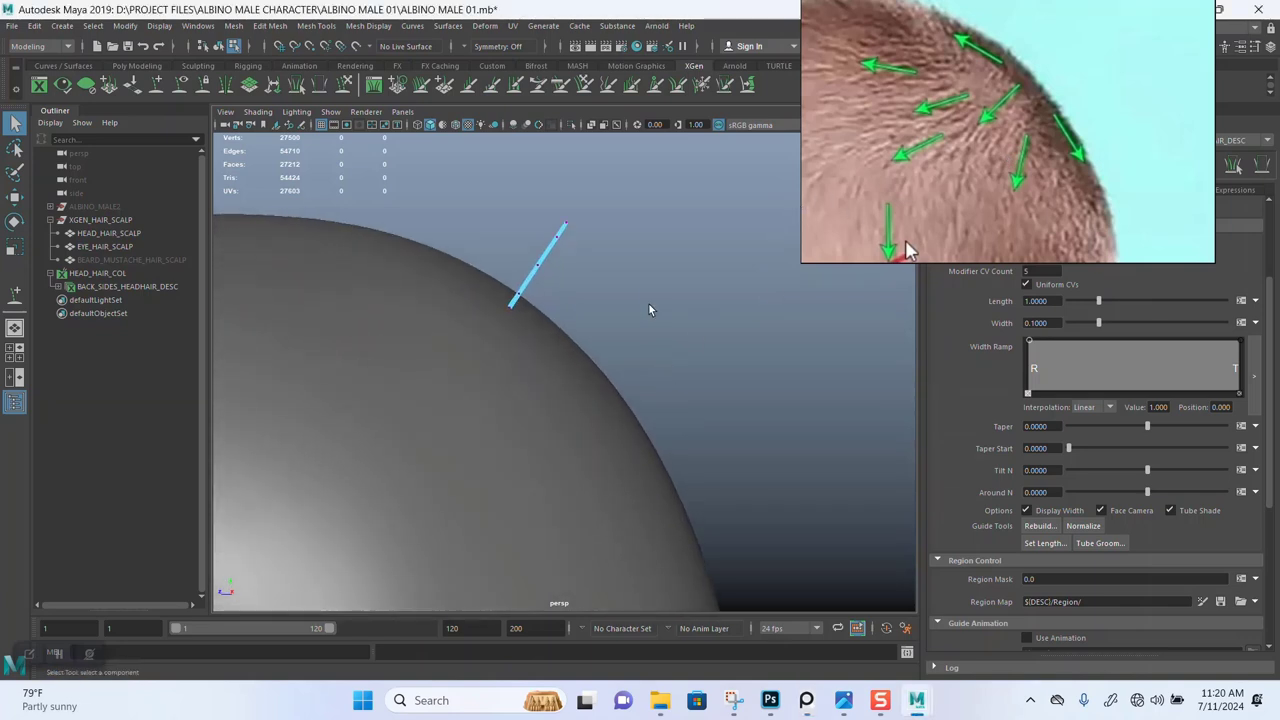
pyautogui.keyDown('alt'); pyautogui.moveTo(649, 309); pyautogui.dragTo(639, 347); pyautogui.keyUp('alt')
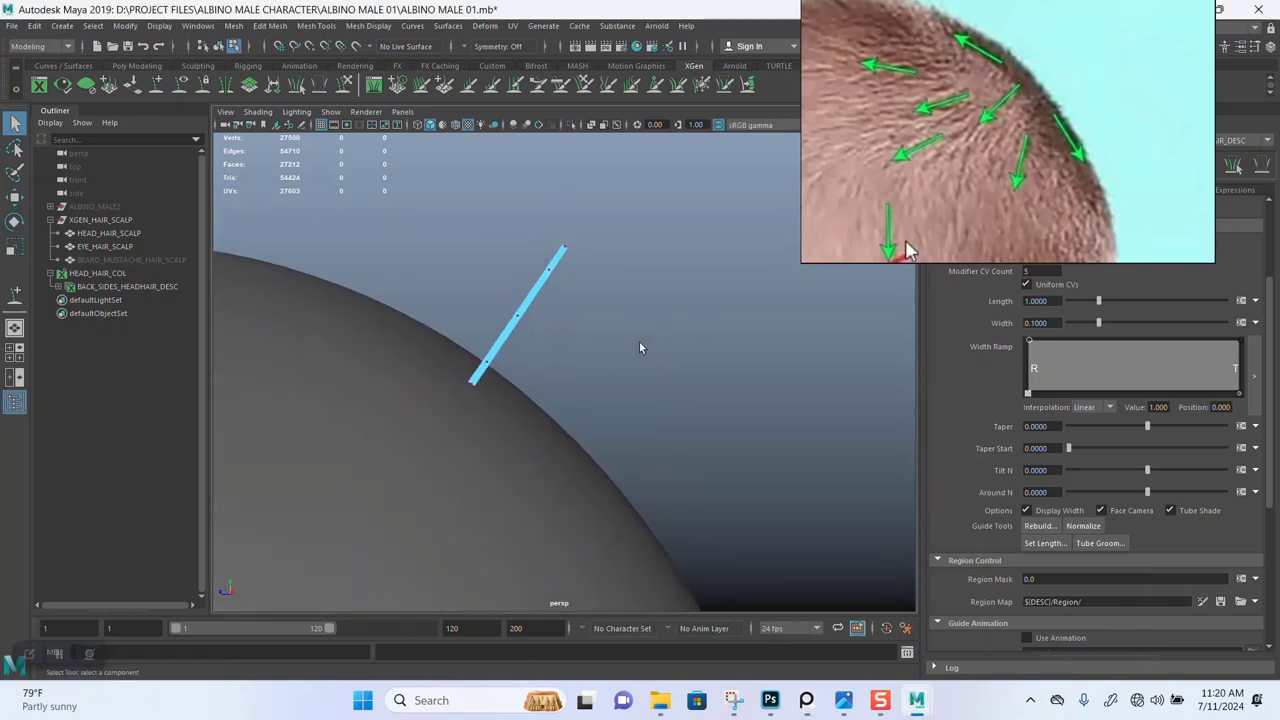
pyautogui.click(343, 86)
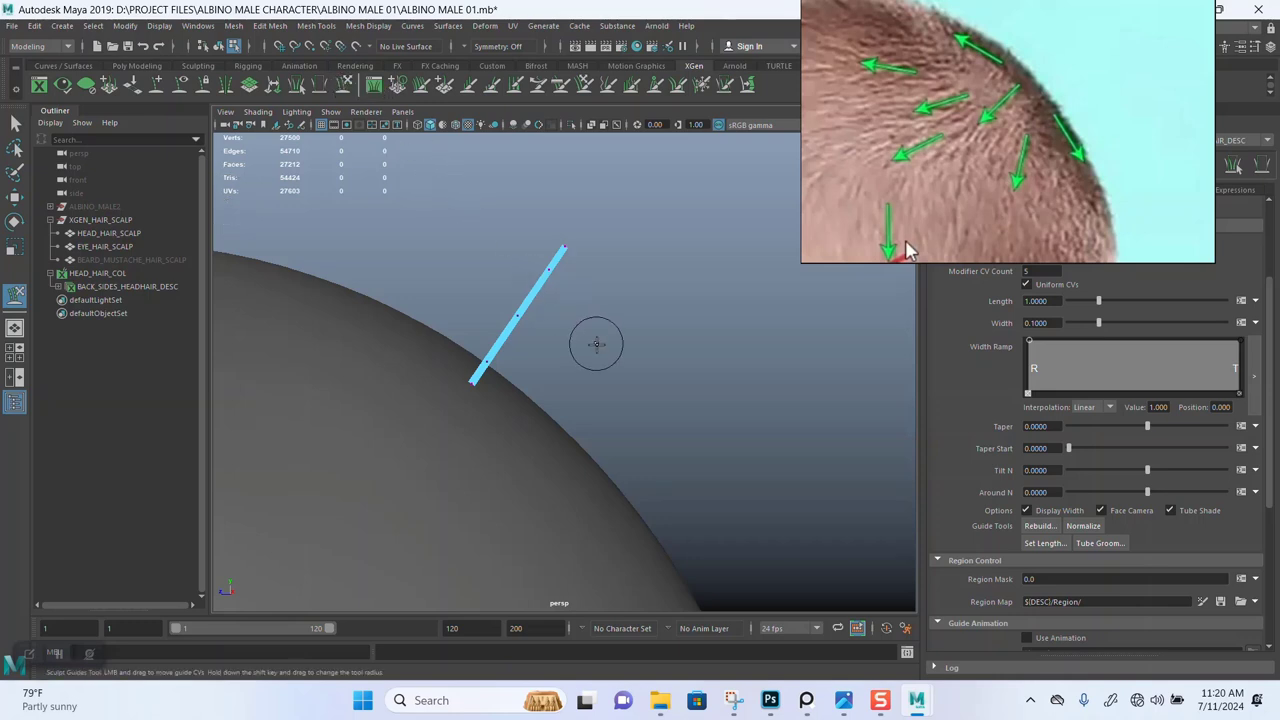
pyautogui.scroll(4, 559, 286)
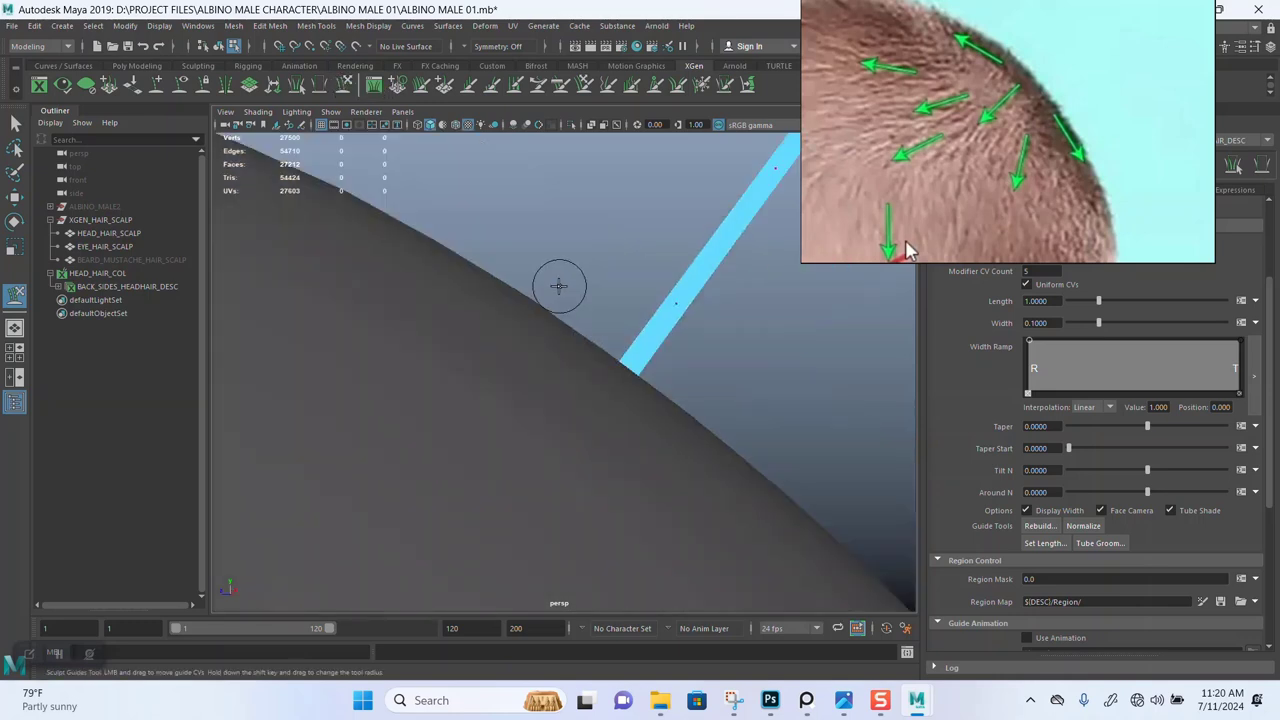
pyautogui.scroll(-1, 559, 286)
pyautogui.scroll(-1, 625, 306)
pyautogui.scroll(-3, 620, 298)
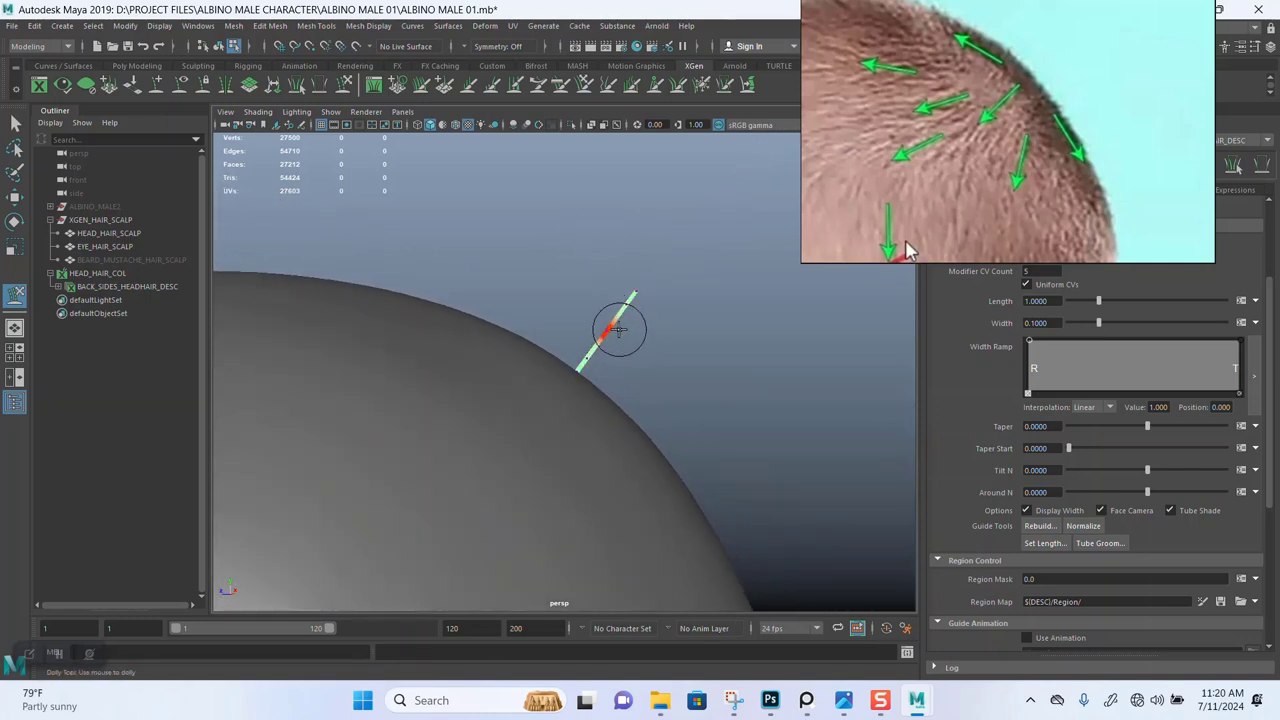
pyautogui.scroll(2, 631, 334)
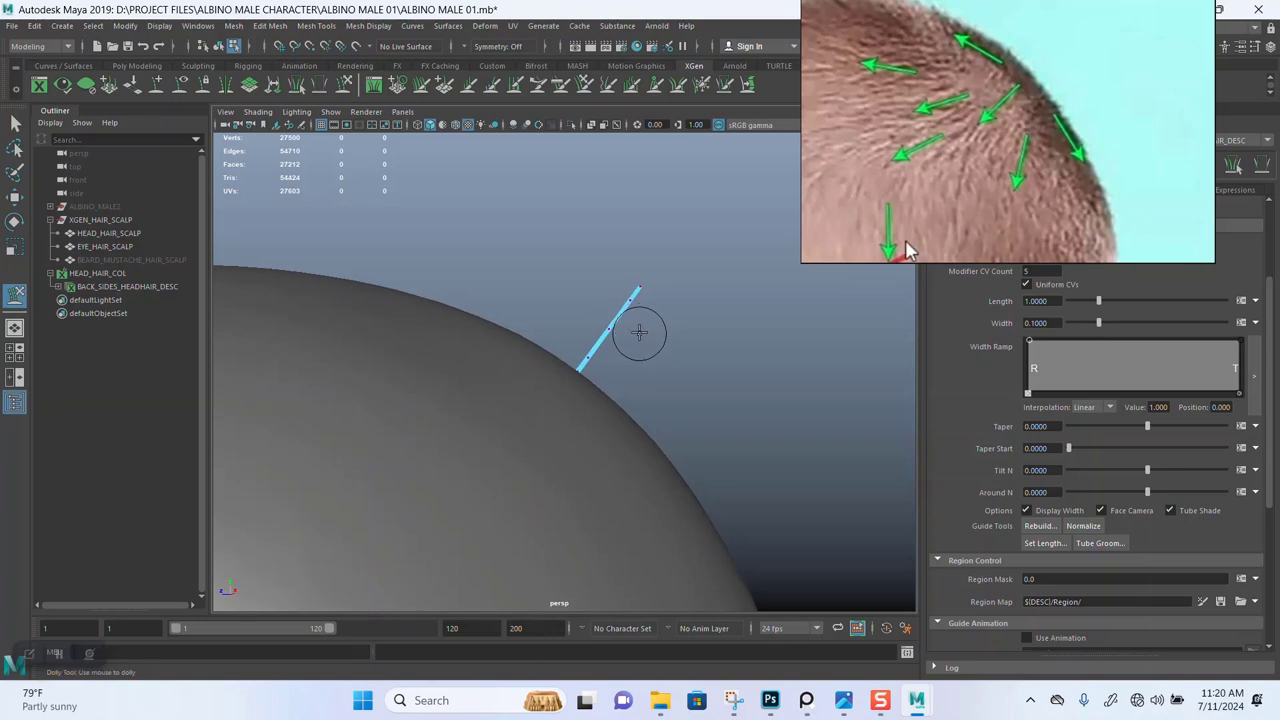
pyautogui.keyDown('alt'); pyautogui.moveTo(648, 325); pyautogui.dragTo(616, 317, button='middle'); pyautogui.keyUp('alt')
pyautogui.keyDown('alt'); pyautogui.moveTo(647, 319); pyautogui.dragTo(650, 326, button='right'); pyautogui.keyUp('alt')
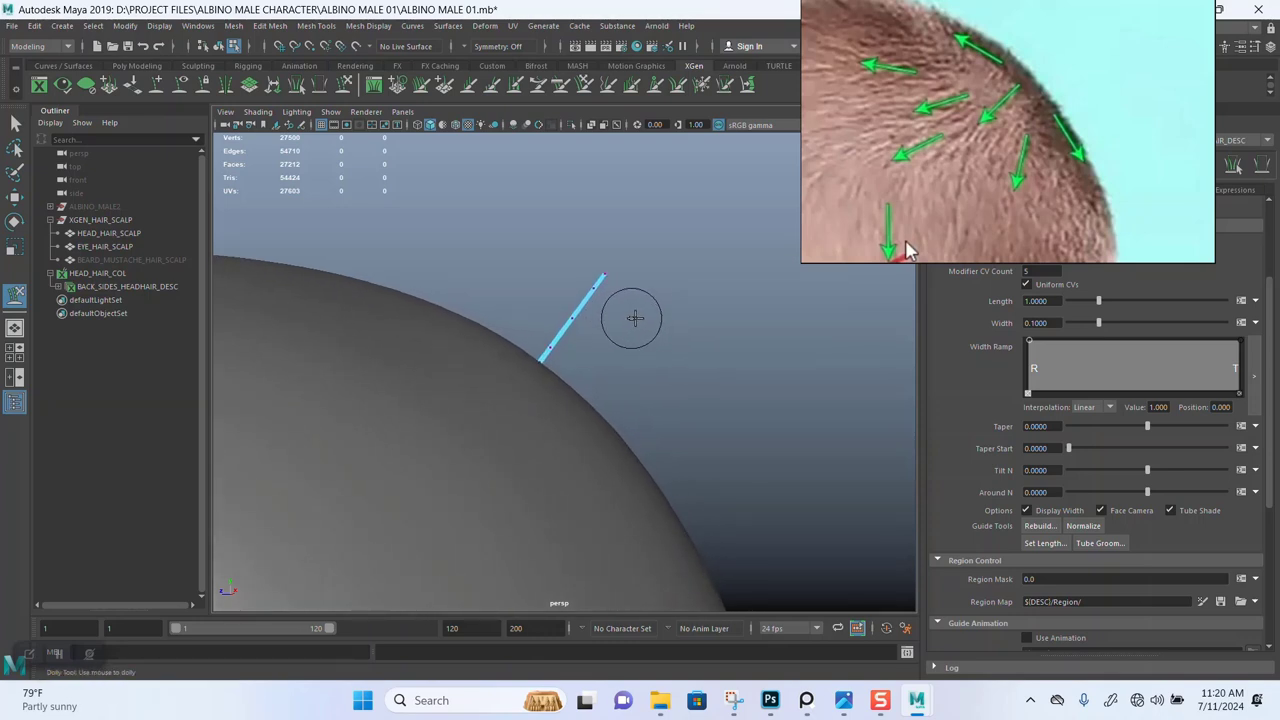
pyautogui.press('F8')
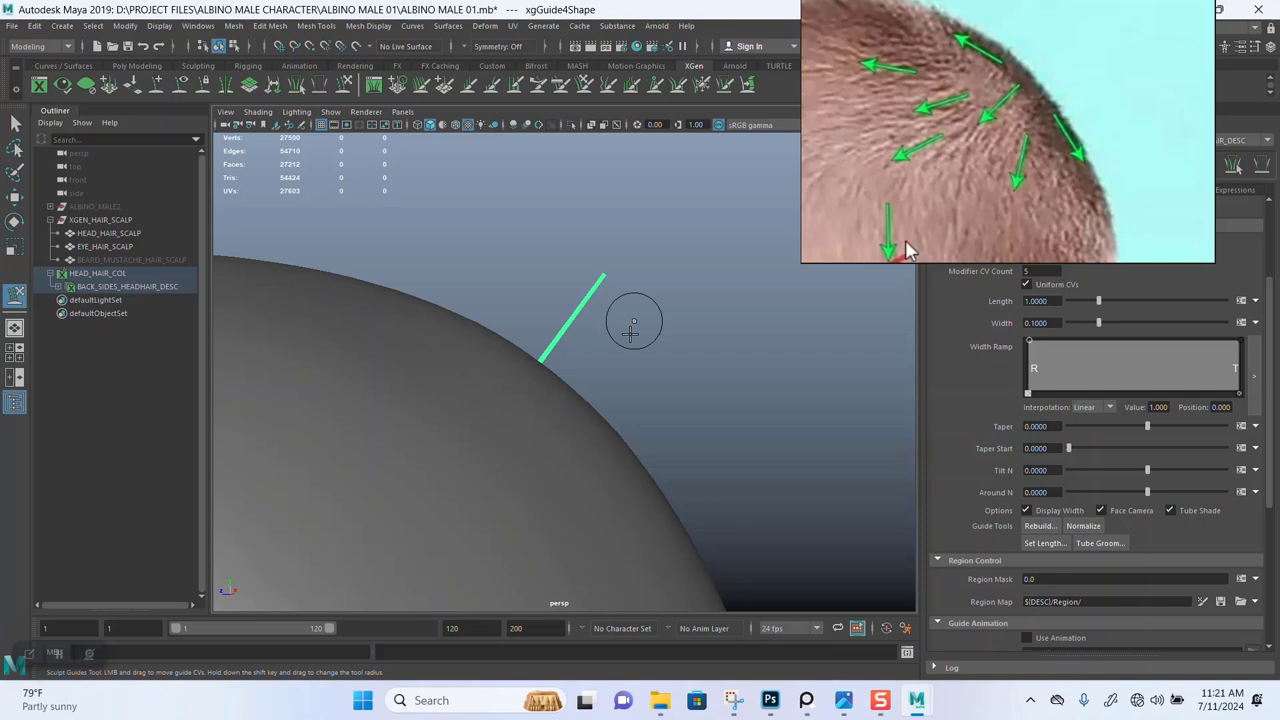
# Sculpt the straight guide at the crown into a curve that bends over the scalp surface.
pyautogui.moveTo(630, 333)
pyautogui.mouseDown()
pyautogui.moveTo(696, 387)
pyautogui.moveTo(654, 366)
pyautogui.moveTo(697, 388)
pyautogui.moveTo(667, 364)
pyautogui.mouseUp()
pyautogui.scroll(-5, 677, 354)
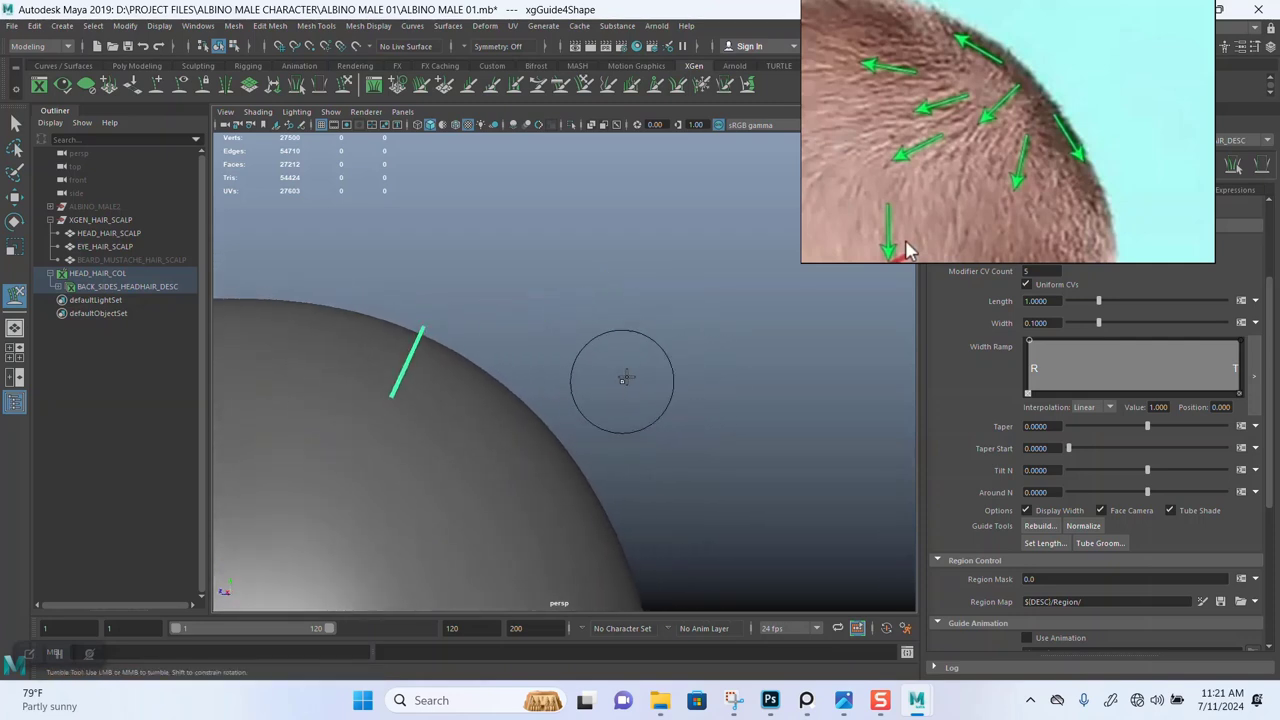
pyautogui.keyDown('alt'); pyautogui.moveTo(640, 320); pyautogui.dragTo(245, 395); pyautogui.keyUp('alt')
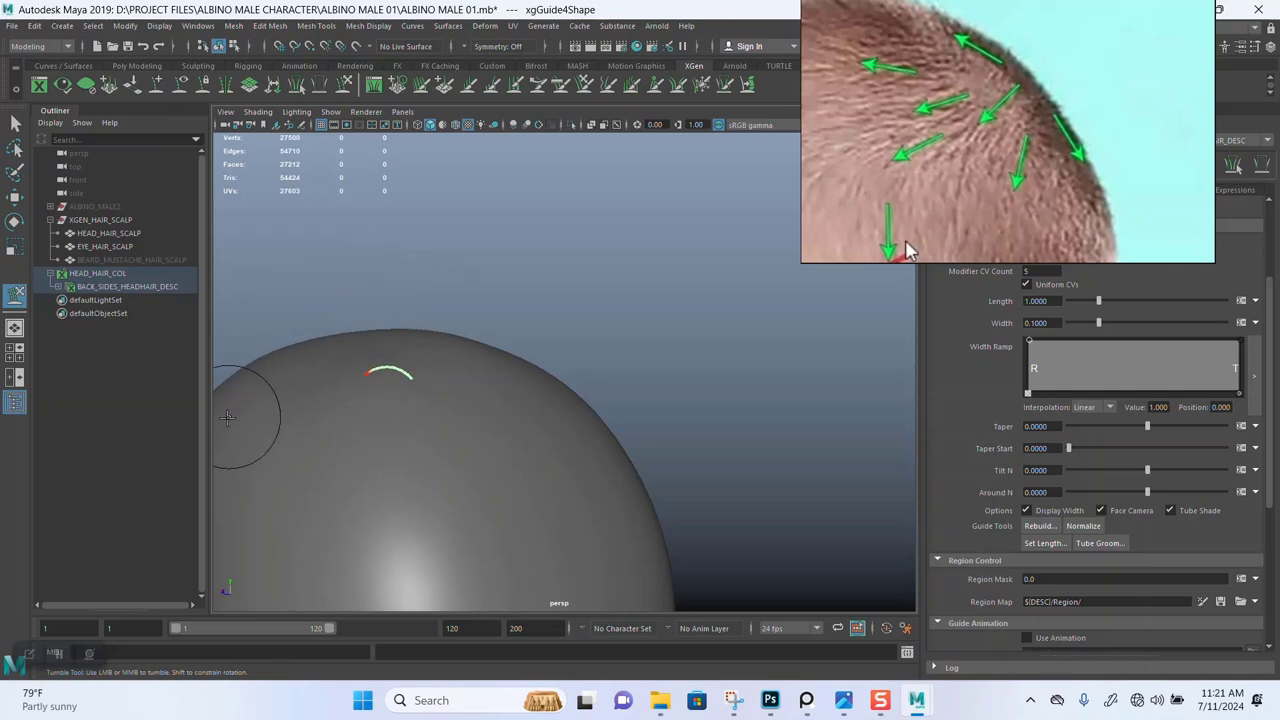
pyautogui.keyDown('alt'); pyautogui.moveTo(509, 362); pyautogui.dragTo(557, 371); pyautogui.keyUp('alt')
pyautogui.keyDown('alt'); pyautogui.moveTo(583, 363); pyautogui.dragTo(655, 307, button='middle'); pyautogui.keyUp('alt')
pyautogui.keyDown('alt'); pyautogui.moveTo(655, 307); pyautogui.dragTo(654, 357); pyautogui.keyUp('alt')
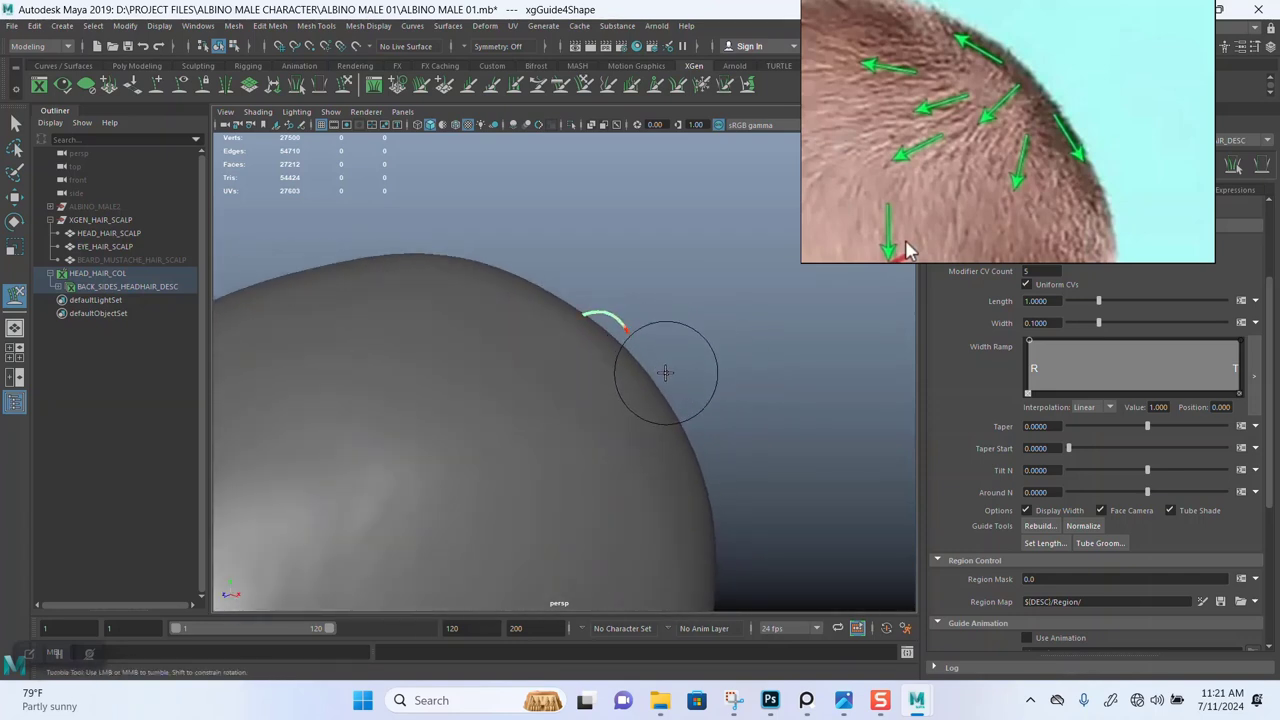
pyautogui.keyDown('alt'); pyautogui.moveTo(717, 392); pyautogui.dragTo(623, 351); pyautogui.keyUp('alt')
pyautogui.keyDown('alt'); pyautogui.moveTo(623, 351); pyautogui.dragTo(816, 354, button='right'); pyautogui.keyUp('alt')
pyautogui.keyDown('alt'); pyautogui.moveTo(816, 354); pyautogui.dragTo(562, 370); pyautogui.keyUp('alt')
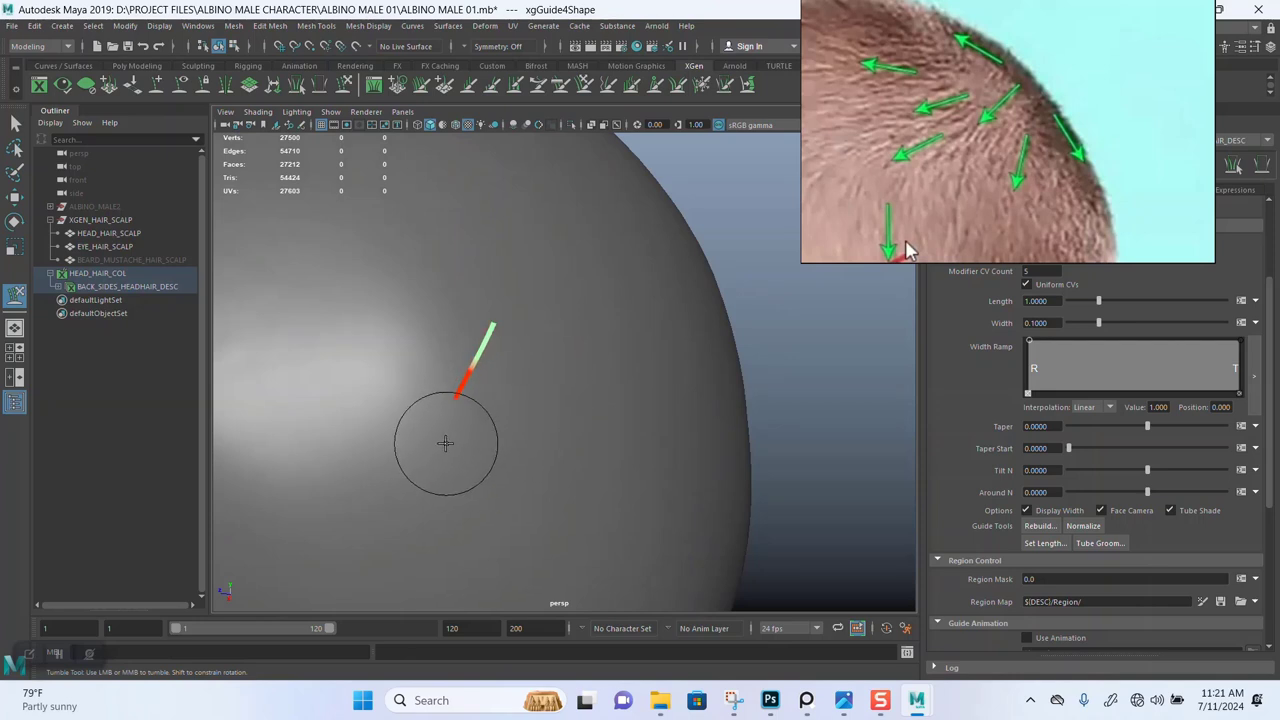
# Reshape the crown guide's root and middle into a smoother arch rising above the scalp.
pyautogui.moveTo(449, 443)
pyautogui.keyDown('alt'); pyautogui.mouseDown(button='right')
pyautogui.moveTo(563, 368)
pyautogui.moveTo(626, 280)
pyautogui.mouseUp(button='right'); pyautogui.keyUp('alt')
pyautogui.keyDown('alt'); pyautogui.moveTo(626, 280); pyautogui.dragTo(449, 269); pyautogui.keyUp('alt')
pyautogui.keyDown('alt'); pyautogui.moveTo(449, 269); pyautogui.dragTo(553, 232, button='right'); pyautogui.keyUp('alt')
pyautogui.keyDown('alt'); pyautogui.moveTo(553, 232); pyautogui.dragTo(566, 310, button='middle'); pyautogui.keyUp('alt')
pyautogui.keyDown('alt'); pyautogui.moveTo(566, 310); pyautogui.dragTo(537, 283); pyautogui.keyUp('alt')
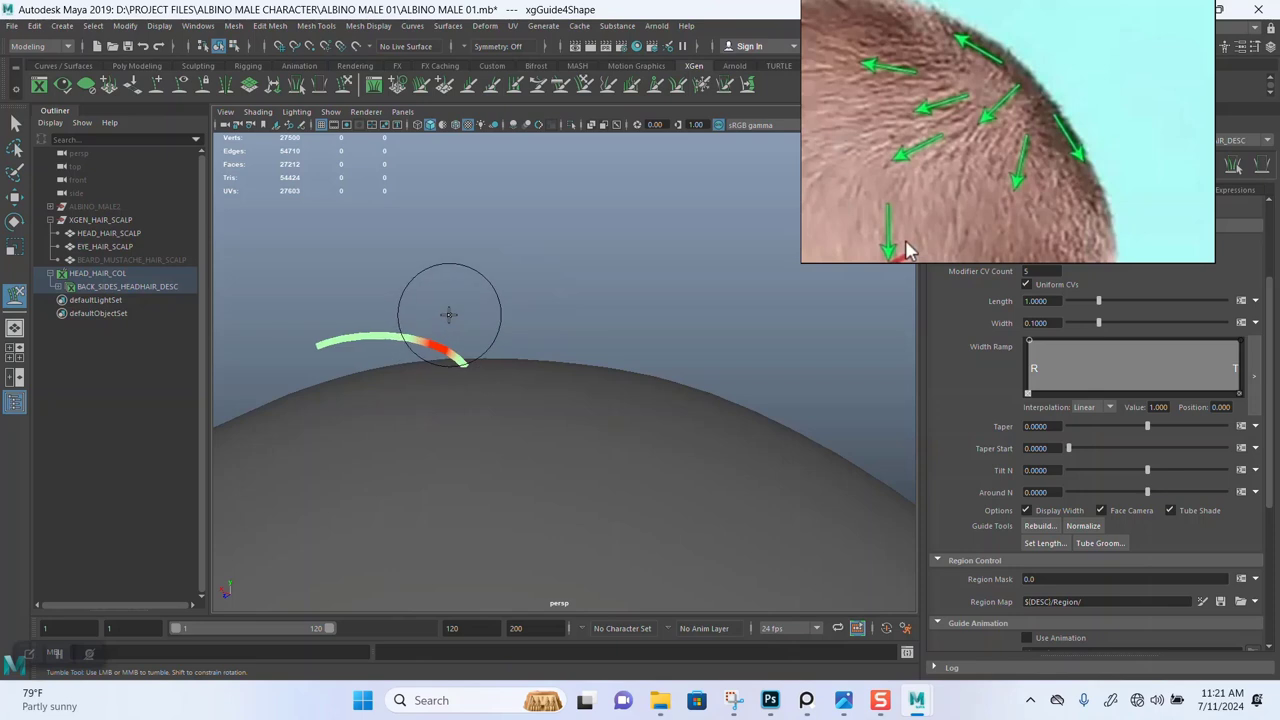
pyautogui.moveTo(397, 317); pyautogui.dragTo(386, 314)
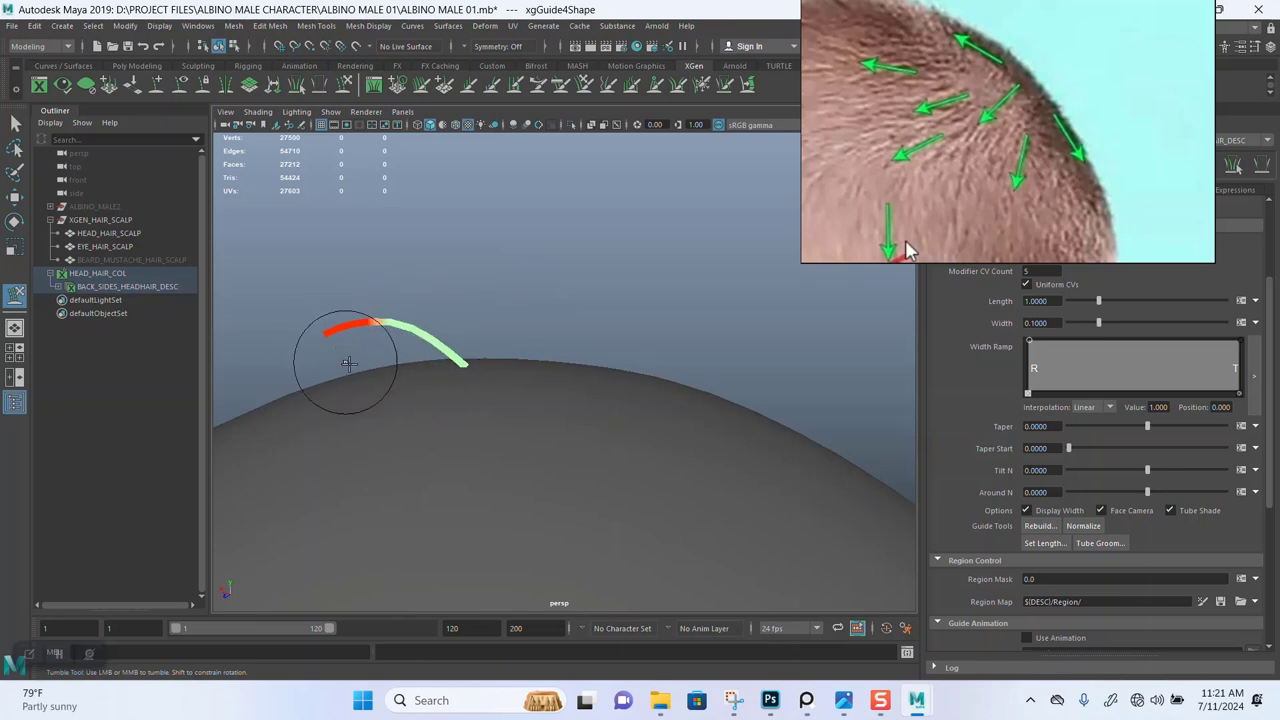
# Sculpt the crown guide sideways to refine its direction and curve across the back of the head.
pyautogui.moveTo(346, 363)
pyautogui.keyDown('alt'); pyautogui.mouseDown()
pyautogui.moveTo(503, 300)
pyautogui.moveTo(628, 360)
pyautogui.moveTo(649, 297)
pyautogui.mouseUp(); pyautogui.keyUp('alt')
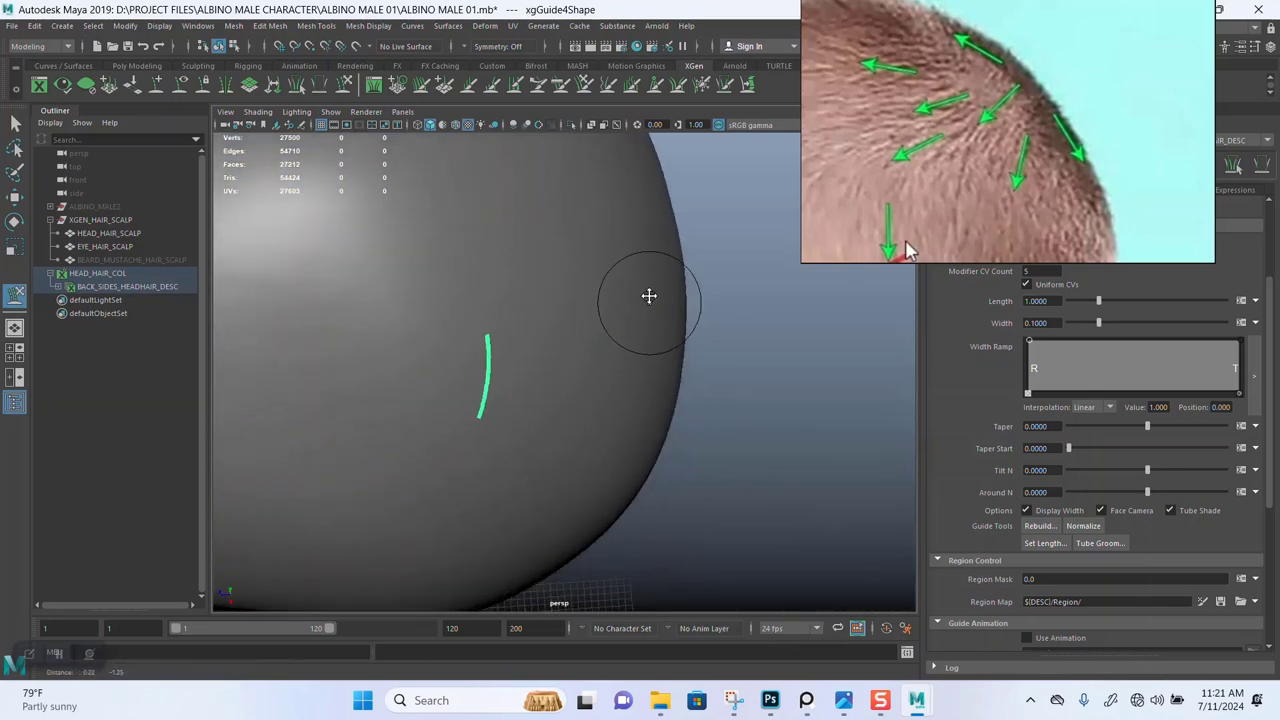
pyautogui.keyDown('alt'); pyautogui.moveTo(649, 297); pyautogui.dragTo(649, 282, button='middle'); pyautogui.keyUp('alt')
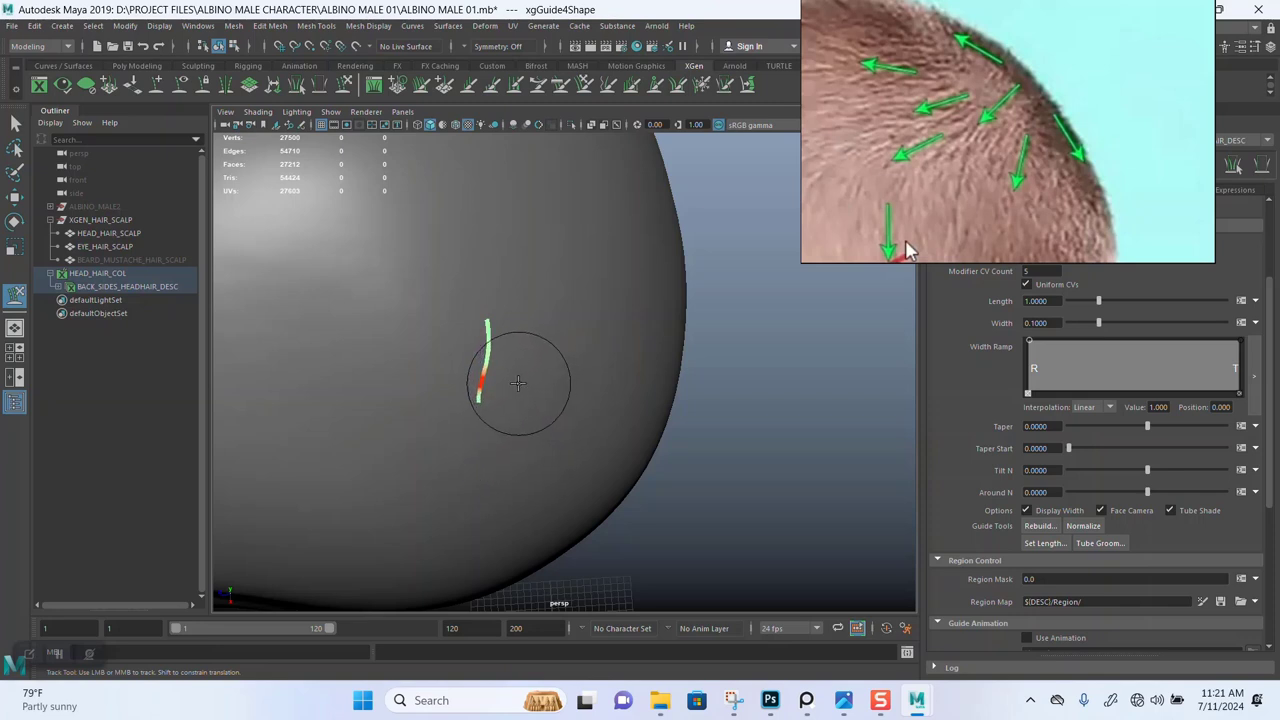
pyautogui.keyDown('alt'); pyautogui.moveTo(523, 371); pyautogui.dragTo(677, 303); pyautogui.keyUp('alt')
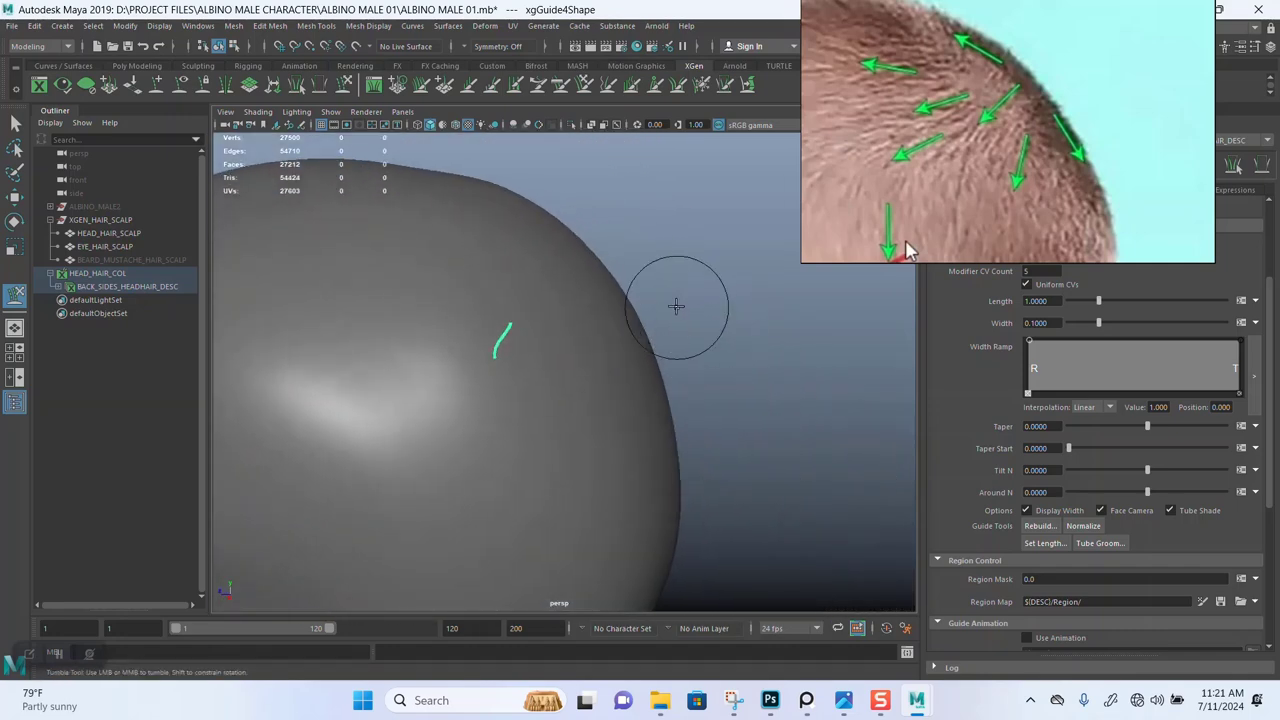
pyautogui.keyDown('alt'); pyautogui.moveTo(666, 303); pyautogui.dragTo(726, 309, button='right'); pyautogui.keyUp('alt')
pyautogui.keyDown('alt'); pyautogui.moveTo(726, 309); pyautogui.dragTo(757, 374); pyautogui.keyUp('alt')
pyautogui.keyDown('alt'); pyautogui.moveTo(757, 374); pyautogui.dragTo(697, 316, button='right'); pyautogui.keyUp('alt')
pyautogui.keyDown('alt'); pyautogui.moveTo(697, 316); pyautogui.dragTo(685, 276, button='middle'); pyautogui.keyUp('alt')
pyautogui.moveTo(685, 276)
pyautogui.keyDown('alt'); pyautogui.mouseDown()
pyautogui.moveTo(729, 300)
pyautogui.moveTo(580, 314)
pyautogui.moveTo(686, 423)
pyautogui.moveTo(685, 265)
pyautogui.moveTo(654, 337)
pyautogui.moveTo(689, 177)
pyautogui.moveTo(677, 229)
pyautogui.moveTo(635, 210)
pyautogui.moveTo(657, 289)
pyautogui.moveTo(591, 346)
pyautogui.moveTo(646, 243)
pyautogui.moveTo(657, 280)
pyautogui.moveTo(700, 303)
pyautogui.moveTo(631, 346)
pyautogui.moveTo(569, 346)
pyautogui.moveTo(657, 289)
pyautogui.moveTo(623, 318)
pyautogui.moveTo(551, 314)
pyautogui.moveTo(566, 300)
pyautogui.mouseUp(); pyautogui.keyUp('alt')
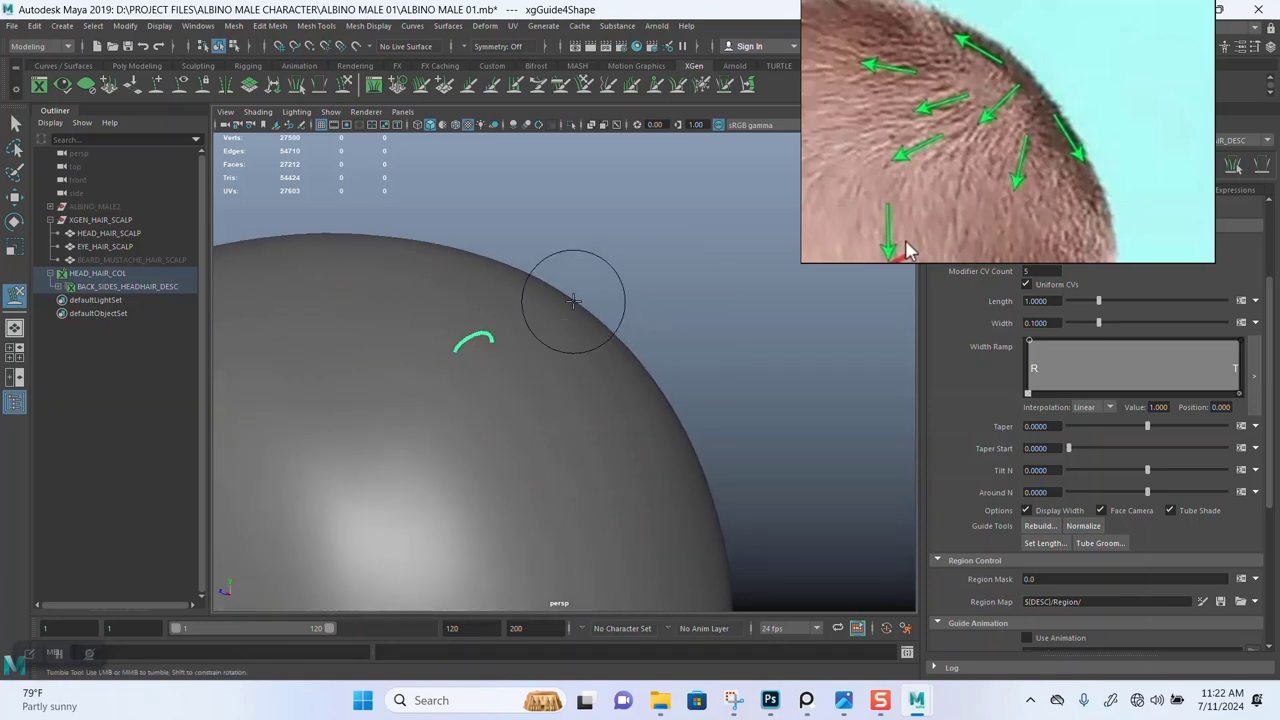
# Examine the hair growth on the side of the head in the white-haired reference photo on the reference board.
pyautogui.scroll(-8, 968, 172)
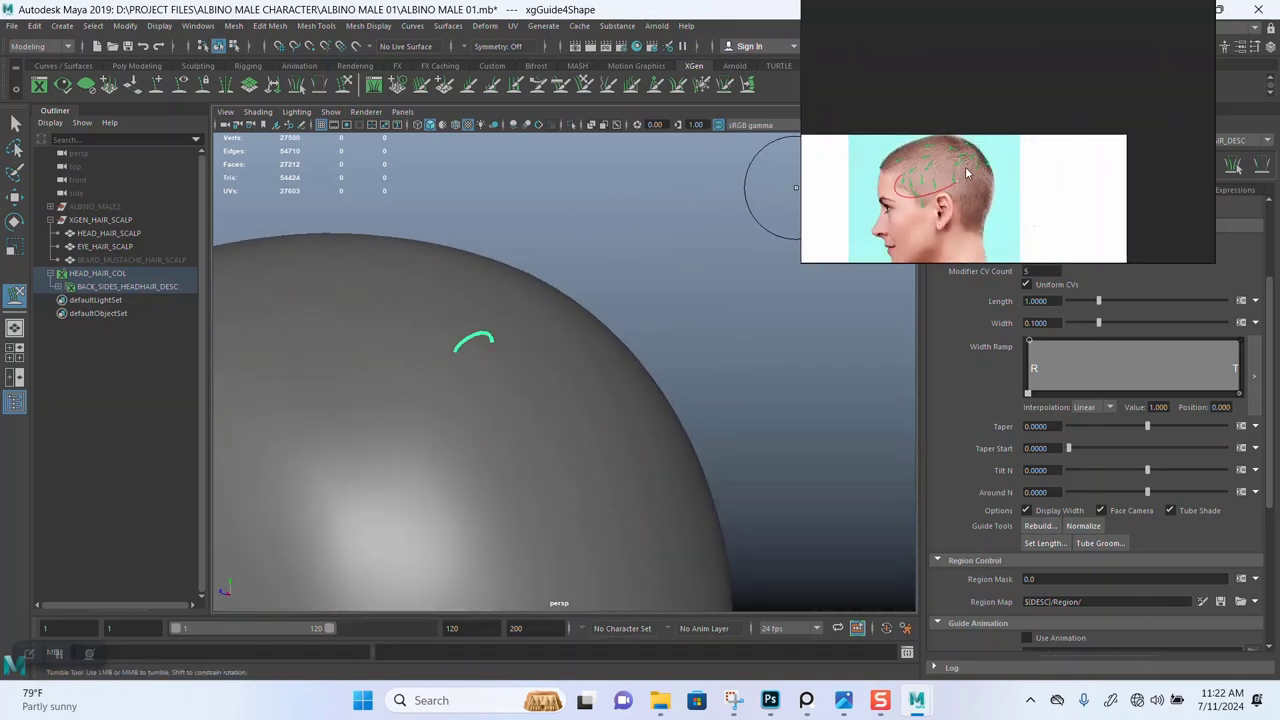
pyautogui.scroll(-3, 962, 183)
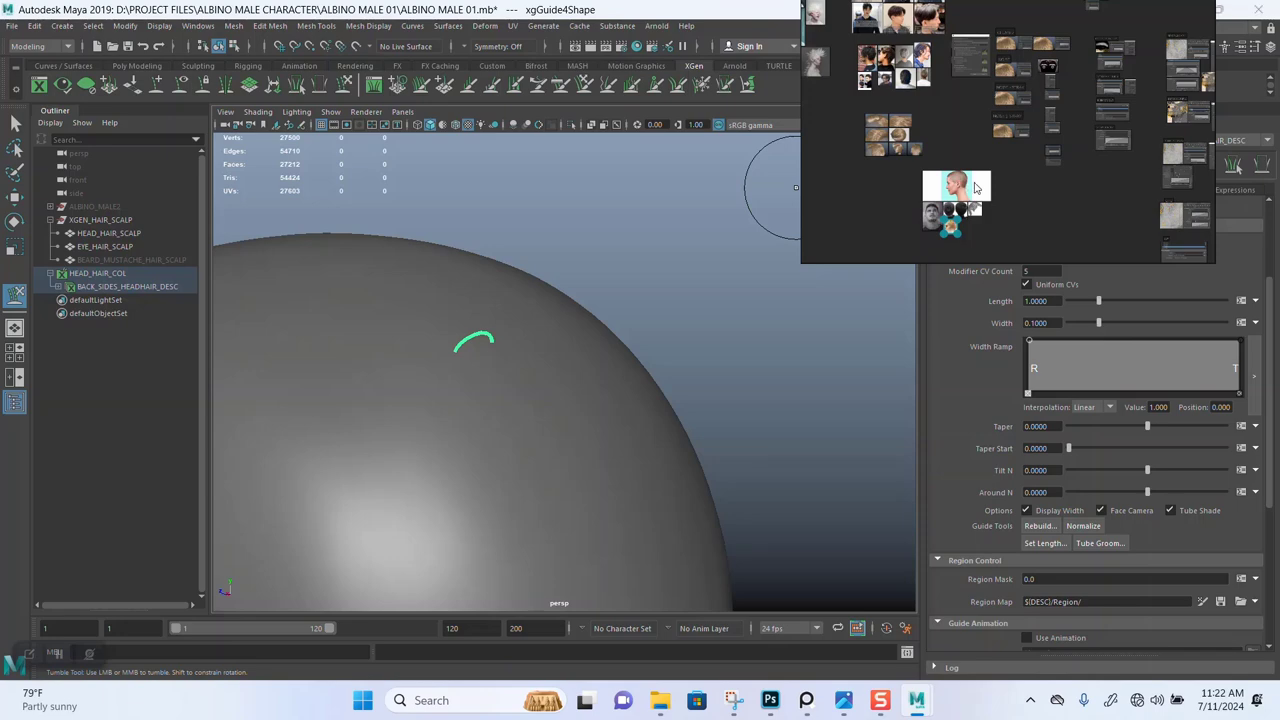
pyautogui.scroll(8, 977, 187)
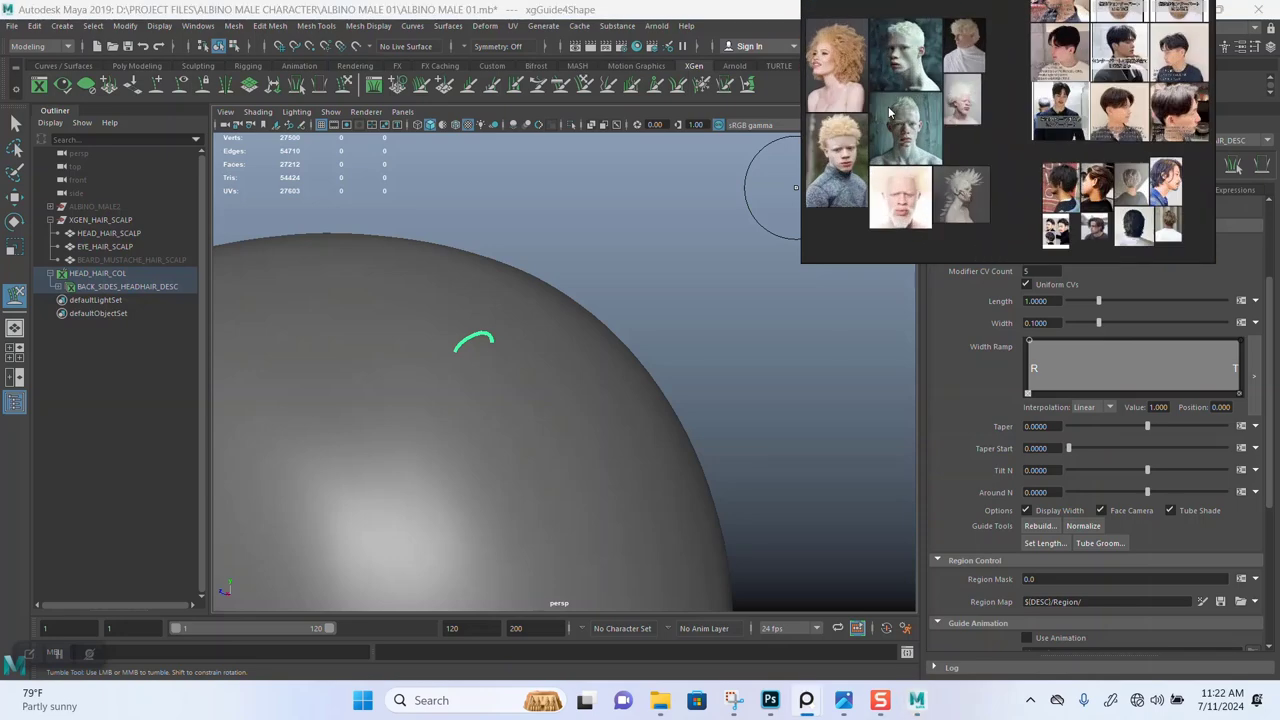
pyautogui.scroll(8, 890, 113)
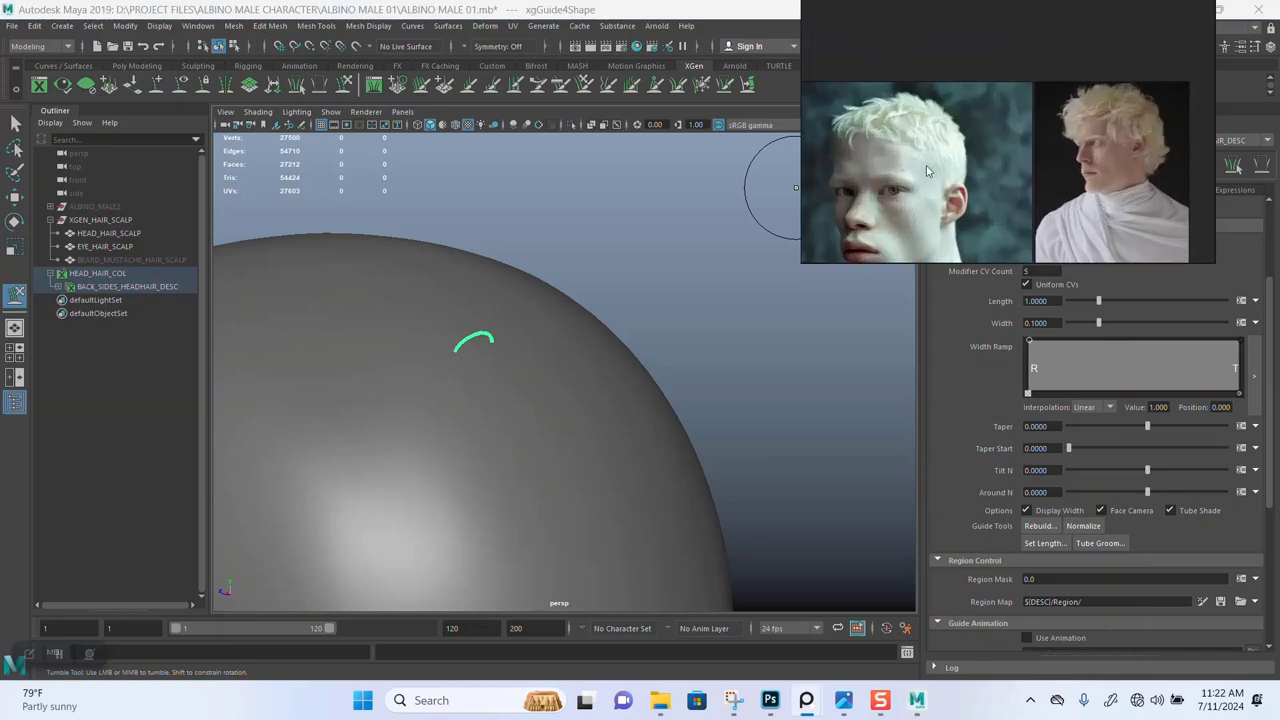
pyautogui.scroll(6, 930, 171)
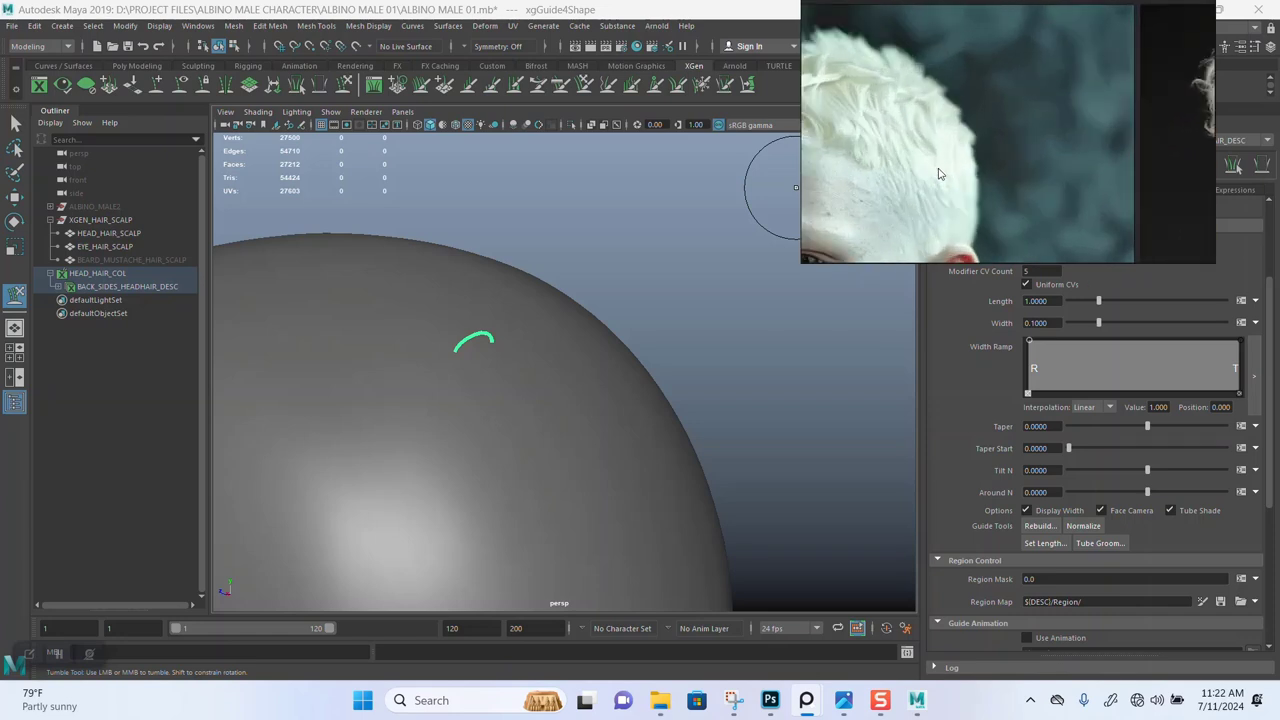
pyautogui.scroll(5, 940, 170)
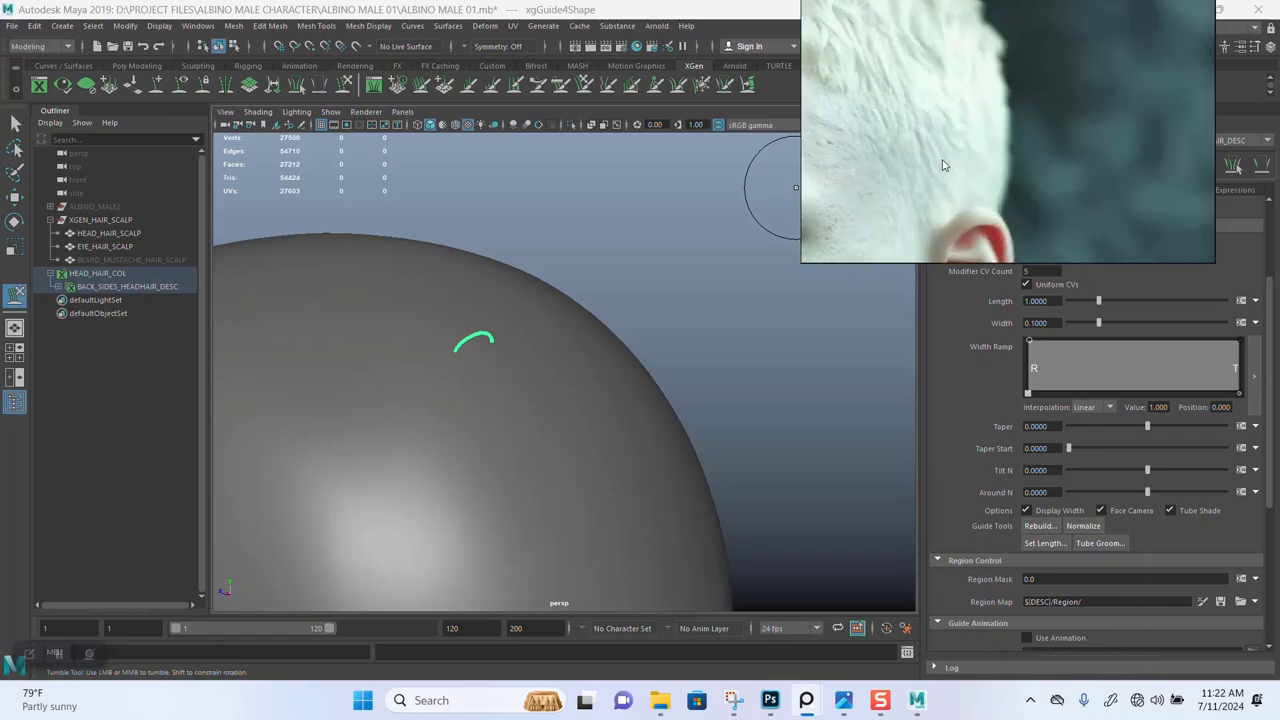
pyautogui.scroll(5, 942, 165)
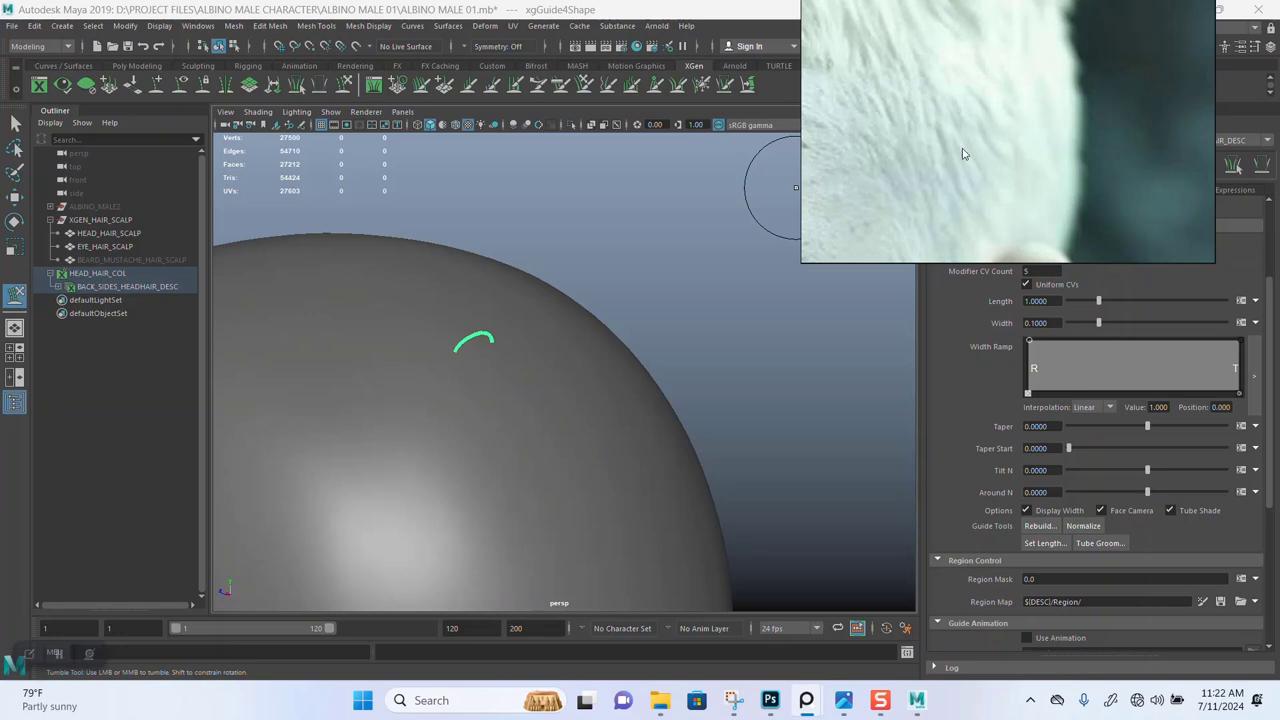
pyautogui.scroll(-6, 954, 150)
pyautogui.scroll(6, 953, 170)
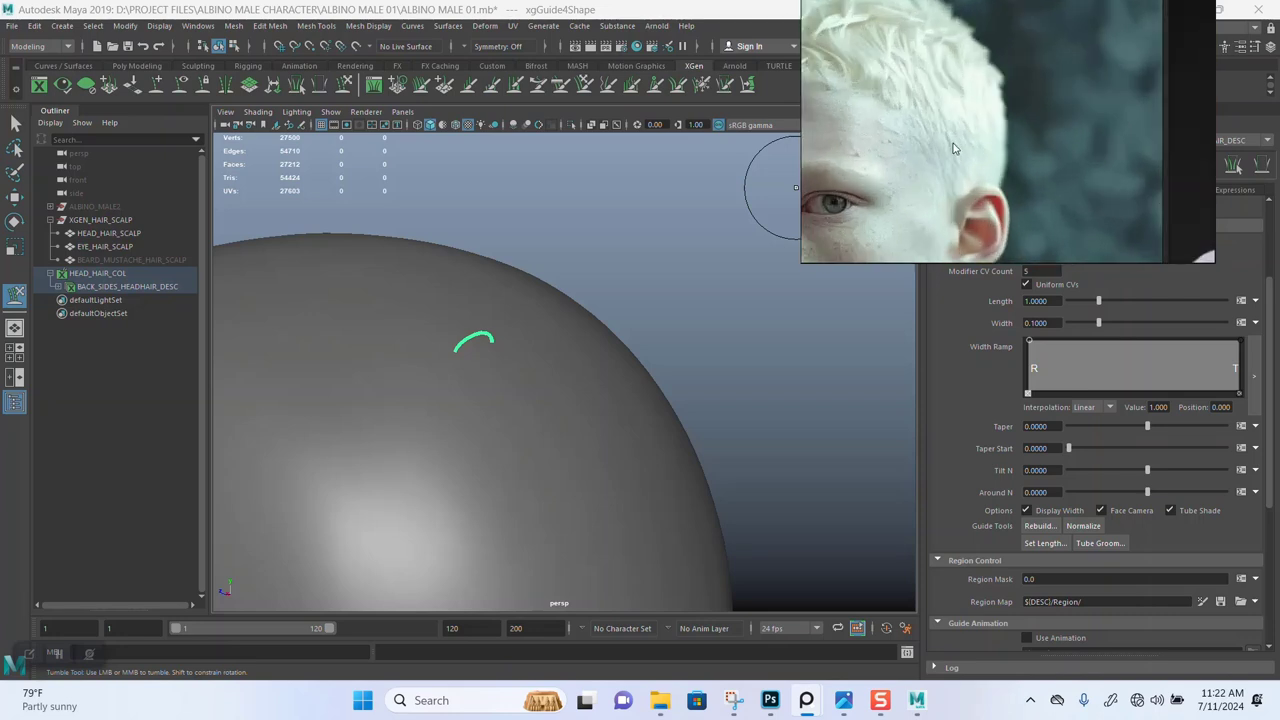
pyautogui.moveTo(953, 174); pyautogui.dragTo(1065, 200, button='right')
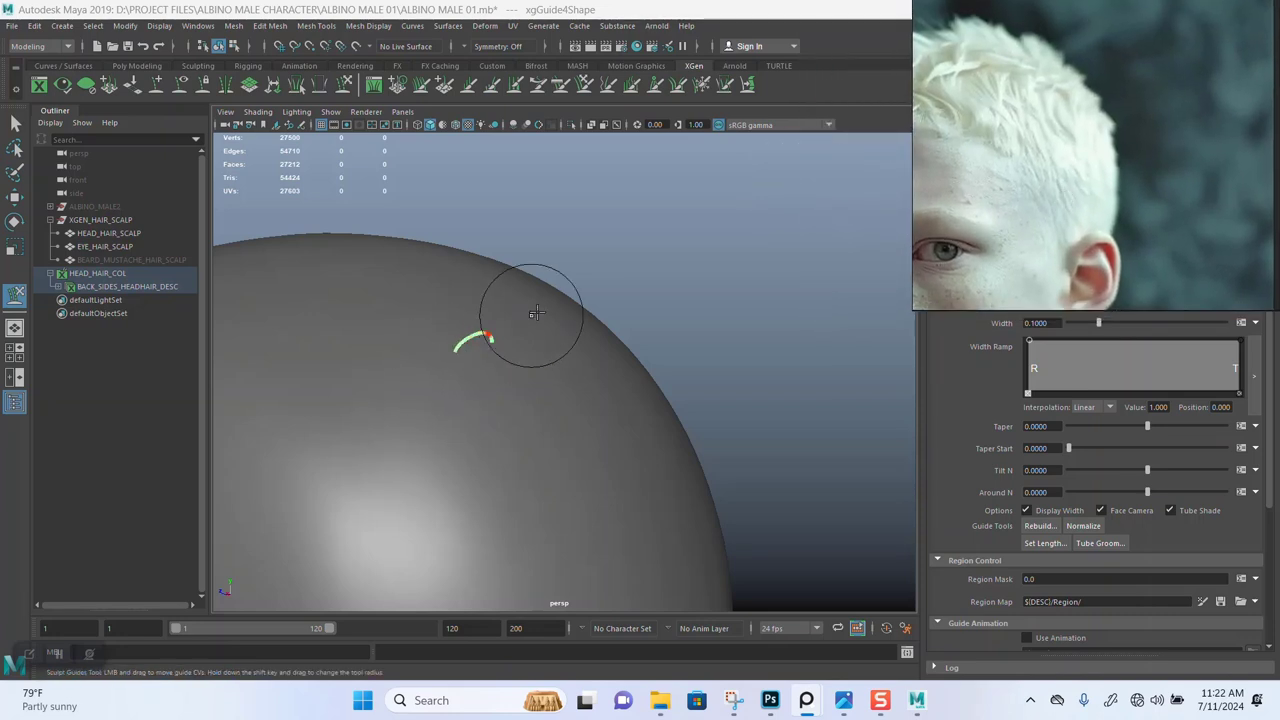
# Rotate the crown guide slightly about its root to adjust its angle to the scalp.
pyautogui.keyDown('alt'); pyautogui.moveTo(673, 308); pyautogui.dragTo(667, 360); pyautogui.keyUp('alt')
pyautogui.press('e')
pyautogui.moveTo(569, 349); pyautogui.dragTo(568, 345)
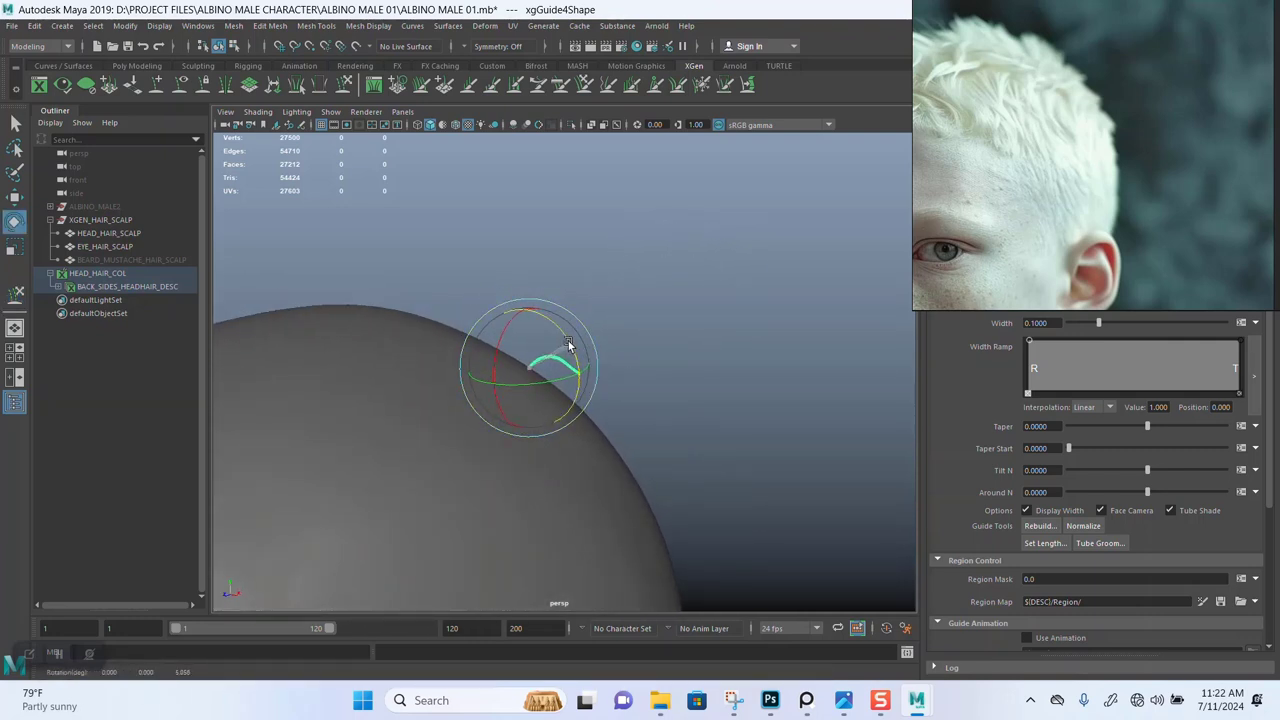
pyautogui.keyDown('alt'); pyautogui.moveTo(707, 337); pyautogui.dragTo(623, 352); pyautogui.keyUp('alt')
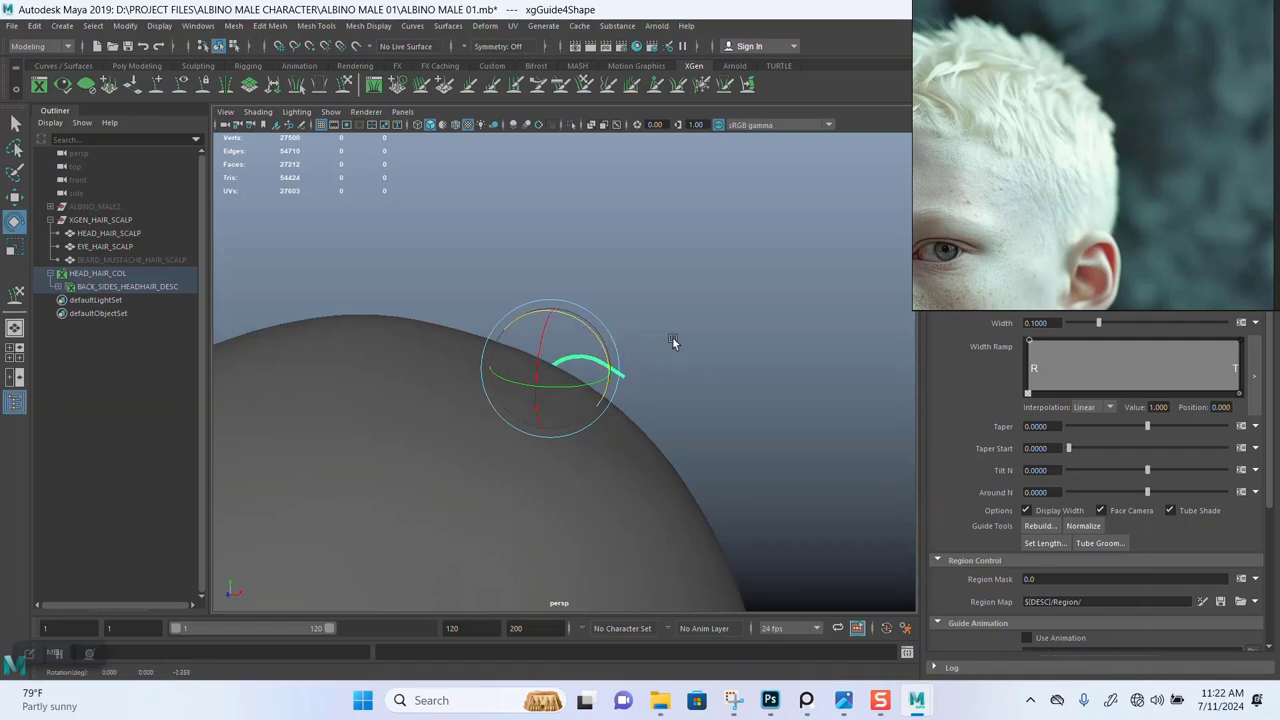
pyautogui.press('q')
# Add a second guide on the back of the head, just below and beside the curved crown guide.
pyautogui.keyDown('alt'); pyautogui.moveTo(723, 357); pyautogui.dragTo(512, 325); pyautogui.keyUp('alt')
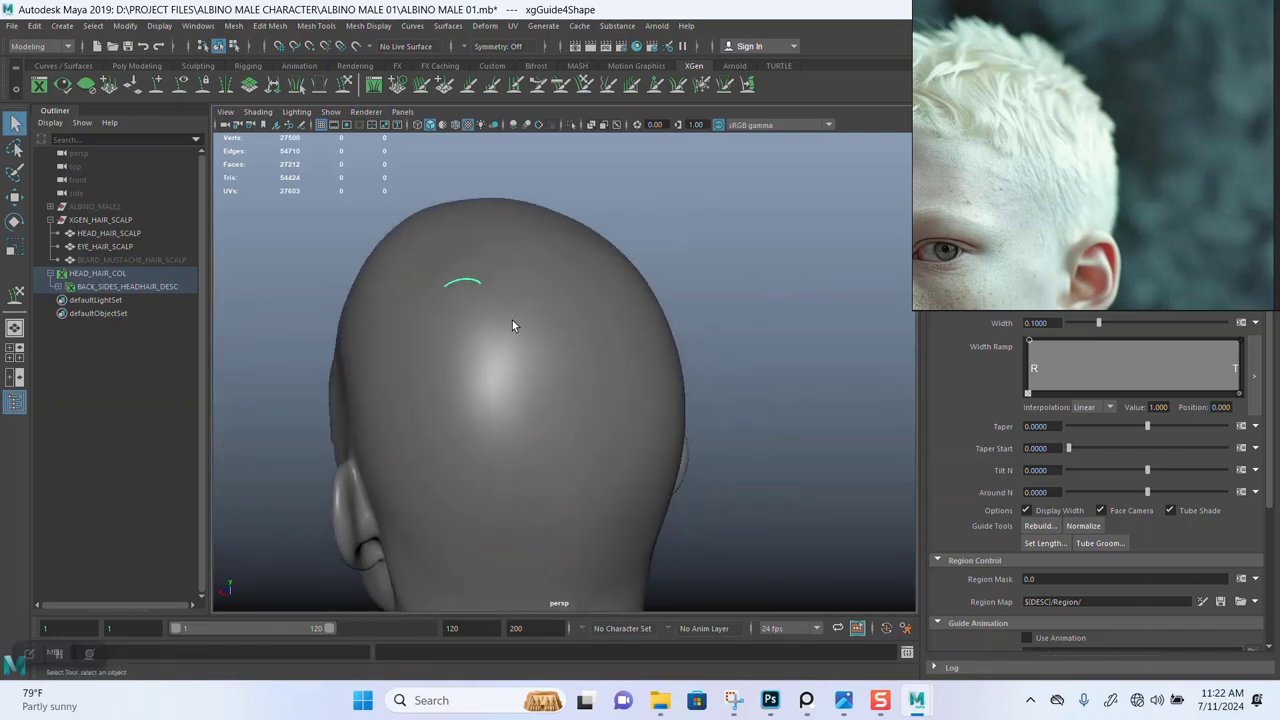
pyautogui.click(157, 85)
pyautogui.keyDown('alt'); pyautogui.moveTo(629, 231); pyautogui.dragTo(480, 263); pyautogui.keyUp('alt')
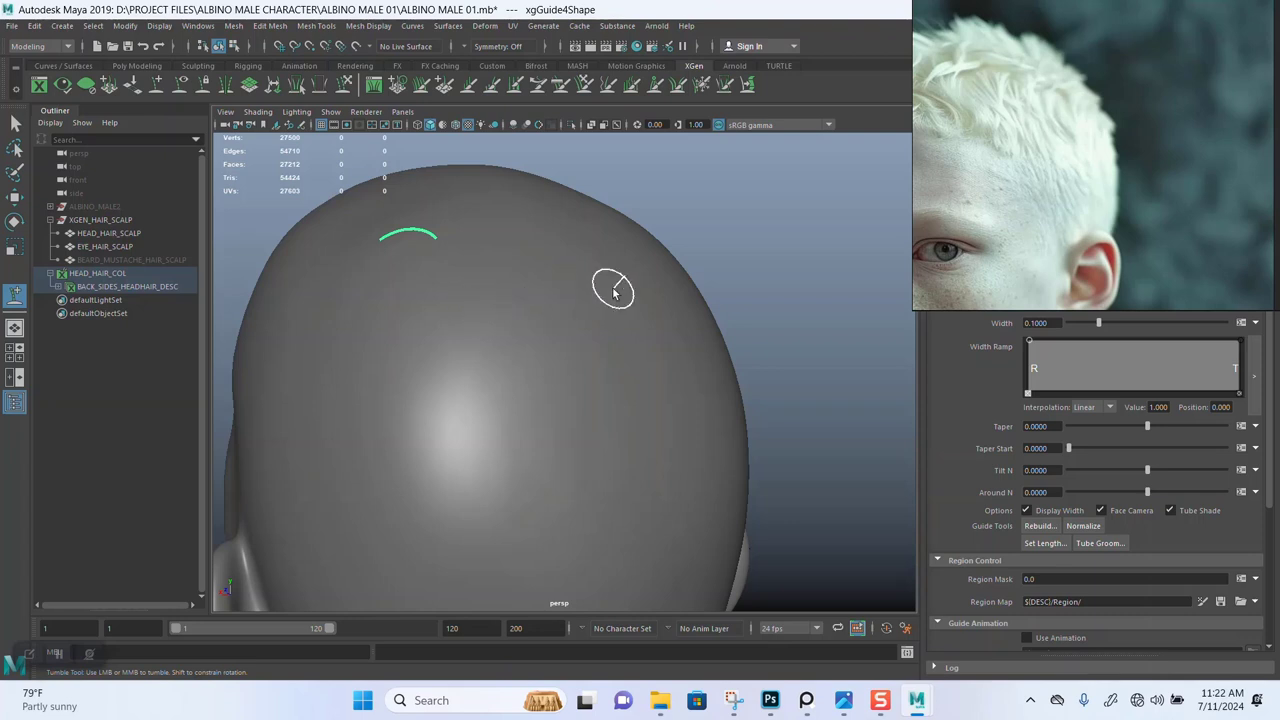
pyautogui.keyDown('alt'); pyautogui.moveTo(663, 289); pyautogui.dragTo(716, 307, button='middle'); pyautogui.keyUp('alt')
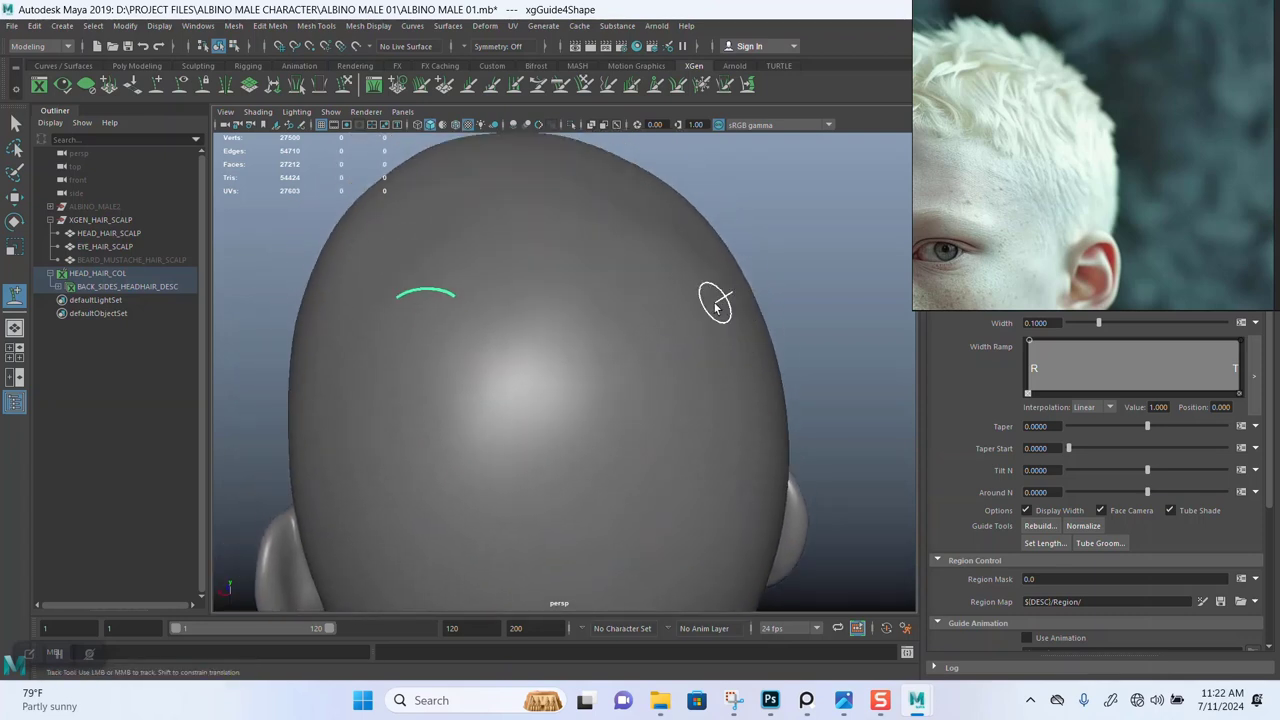
pyautogui.keyDown('alt'); pyautogui.moveTo(762, 250); pyautogui.dragTo(742, 283, button='middle'); pyautogui.keyUp('alt')
pyautogui.keyDown('alt'); pyautogui.moveTo(768, 273); pyautogui.dragTo(766, 234); pyautogui.keyUp('alt')
pyautogui.keyDown('alt'); pyautogui.moveTo(766, 234); pyautogui.dragTo(768, 293, button='right'); pyautogui.keyUp('alt')
pyautogui.moveTo(768, 293)
pyautogui.keyDown('alt'); pyautogui.mouseDown()
pyautogui.moveTo(766, 257)
pyautogui.moveTo(783, 240)
pyautogui.moveTo(751, 266)
pyautogui.moveTo(810, 297)
pyautogui.moveTo(808, 276)
pyautogui.moveTo(601, 291)
pyautogui.mouseUp(); pyautogui.keyUp('alt')
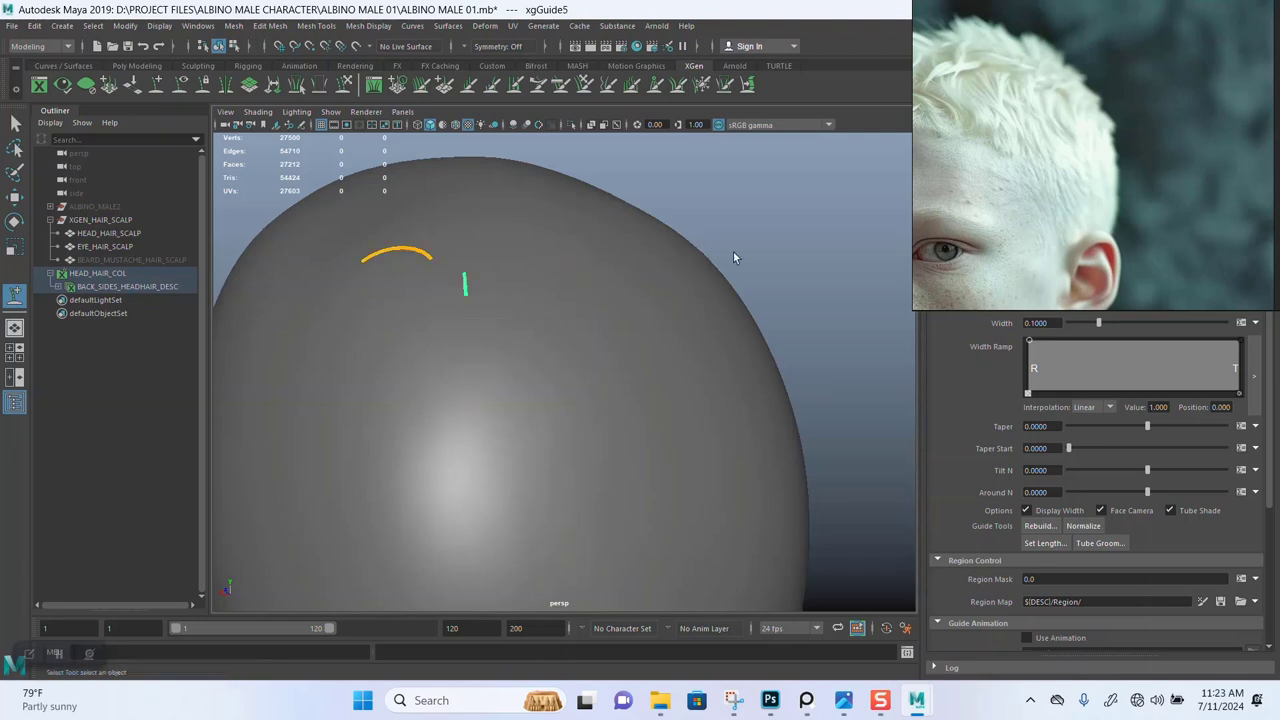
# Scale the new straight guide up uniformly to about 1.45.
pyautogui.moveTo(733, 258)
pyautogui.keyDown('alt'); pyautogui.mouseDown()
pyautogui.moveTo(771, 237)
pyautogui.moveTo(740, 251)
pyautogui.moveTo(703, 217)
pyautogui.moveTo(670, 257)
pyautogui.moveTo(595, 279)
pyautogui.mouseUp(); pyautogui.keyUp('alt')
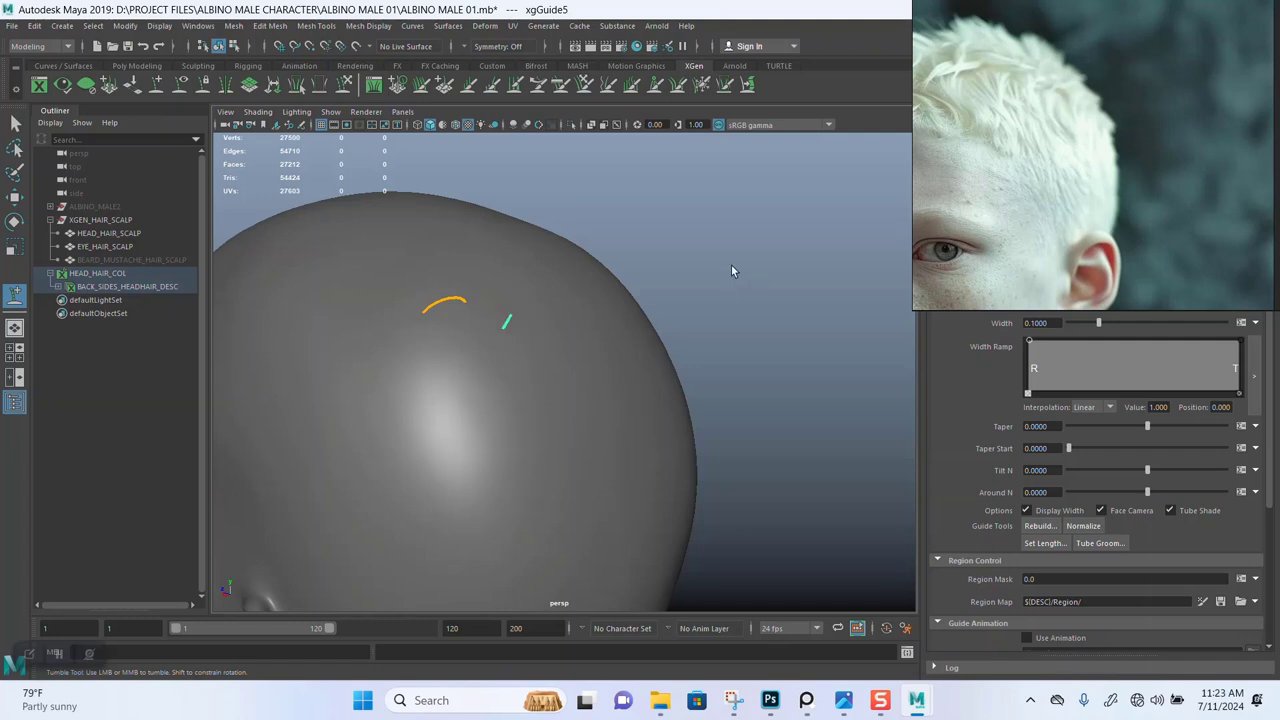
pyautogui.keyDown('alt'); pyautogui.moveTo(731, 265); pyautogui.dragTo(581, 180); pyautogui.keyUp('alt')
pyautogui.keyDown('alt'); pyautogui.moveTo(605, 266); pyautogui.dragTo(626, 235); pyautogui.keyUp('alt')
pyautogui.press('r')
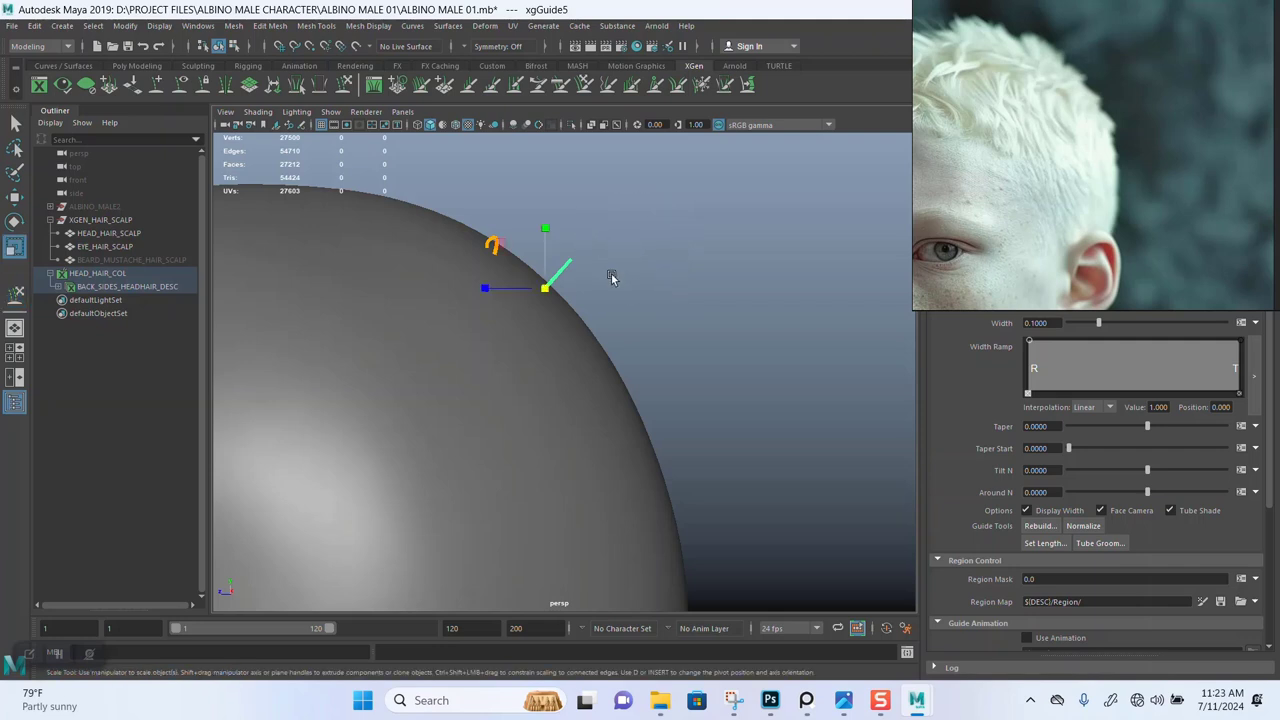
pyautogui.moveTo(548, 290); pyautogui.dragTo(552, 292)
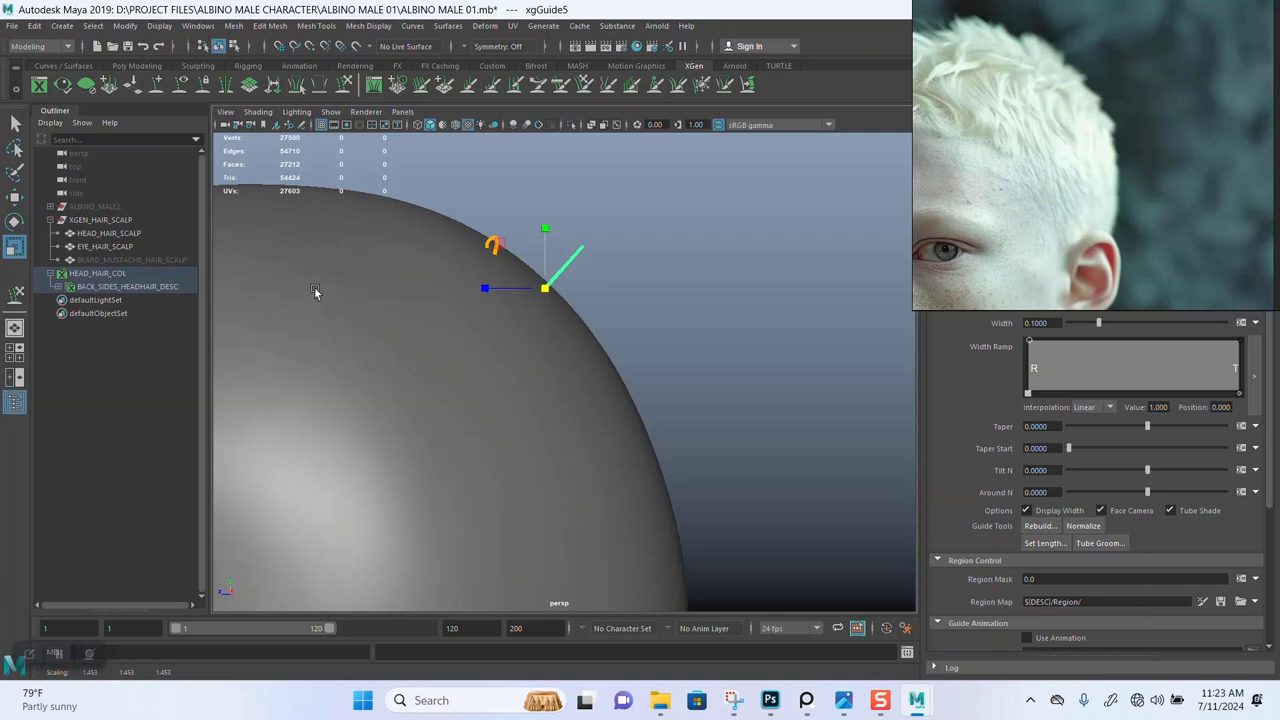
# Sculpt the second guide into a curve bending down along the back of the head.
pyautogui.press('y')
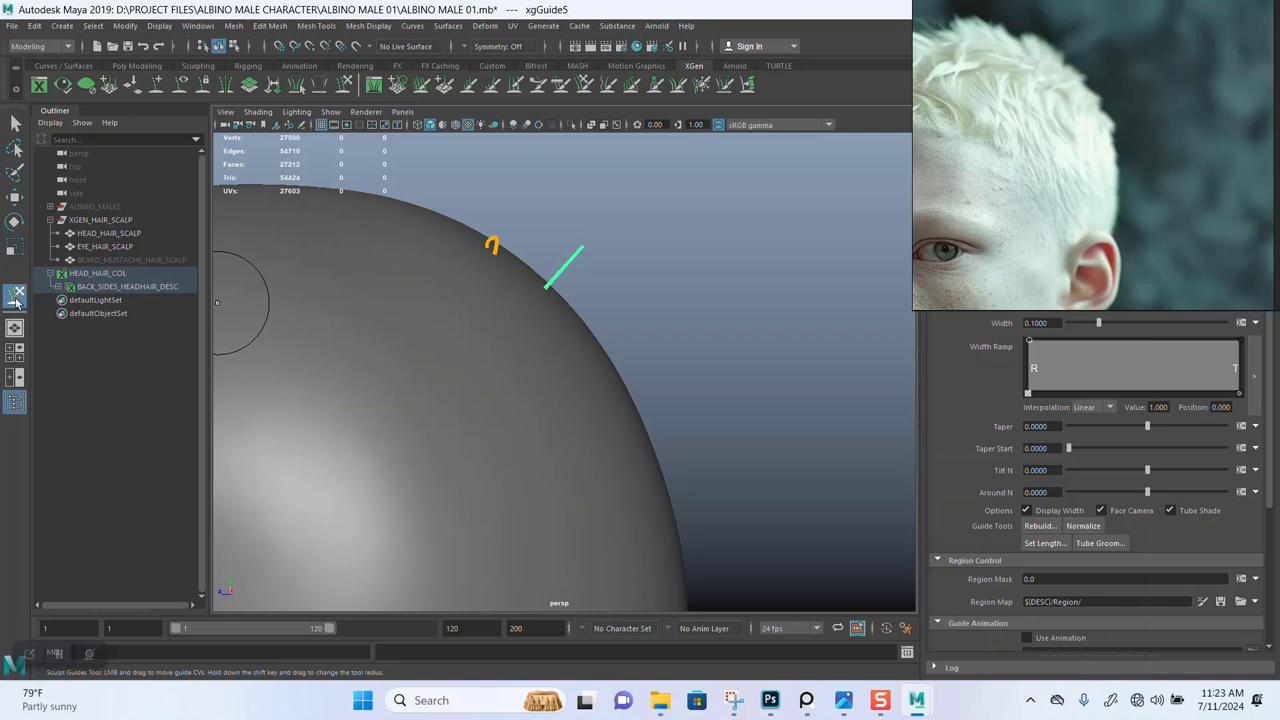
pyautogui.moveTo(306, 266)
pyautogui.keyDown('alt'); pyautogui.mouseDown()
pyautogui.moveTo(654, 226)
pyautogui.moveTo(691, 346)
pyautogui.mouseUp(); pyautogui.keyUp('alt')
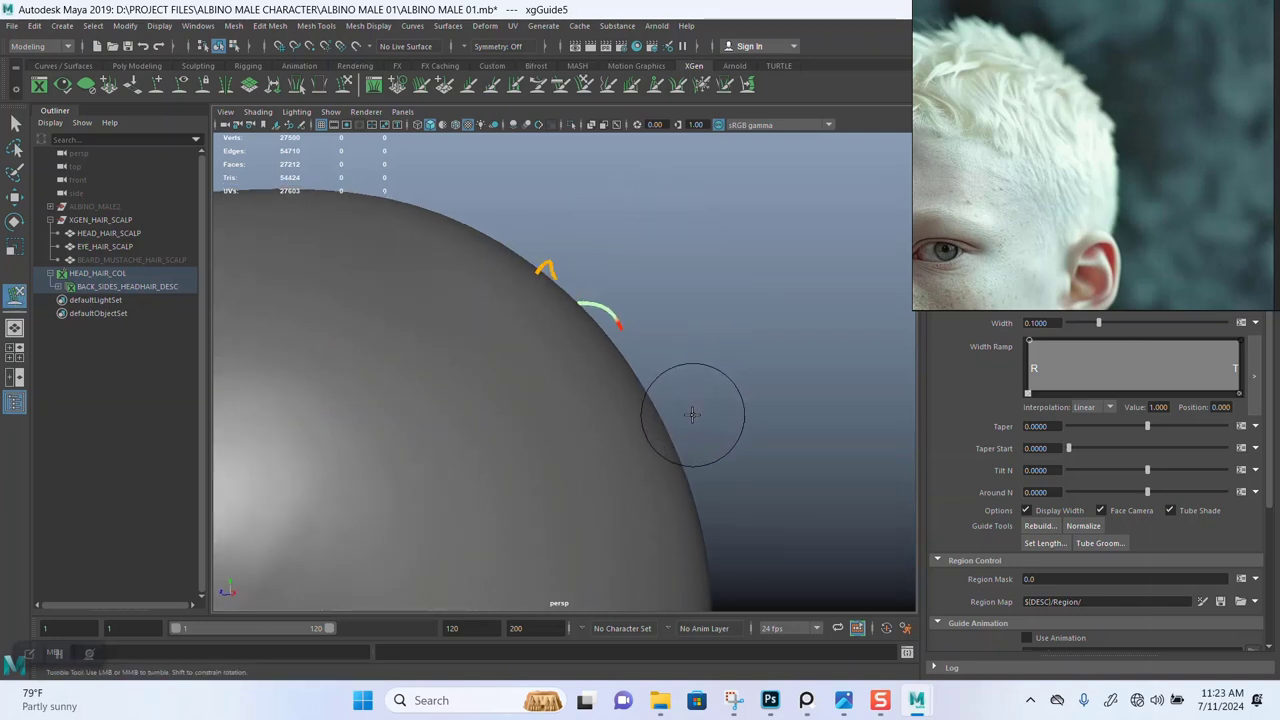
pyautogui.keyDown('alt'); pyautogui.moveTo(692, 414); pyautogui.dragTo(617, 200); pyautogui.keyUp('alt')
pyautogui.keyDown('alt'); pyautogui.moveTo(366, 266); pyautogui.dragTo(405, 340, button='right'); pyautogui.keyUp('alt')
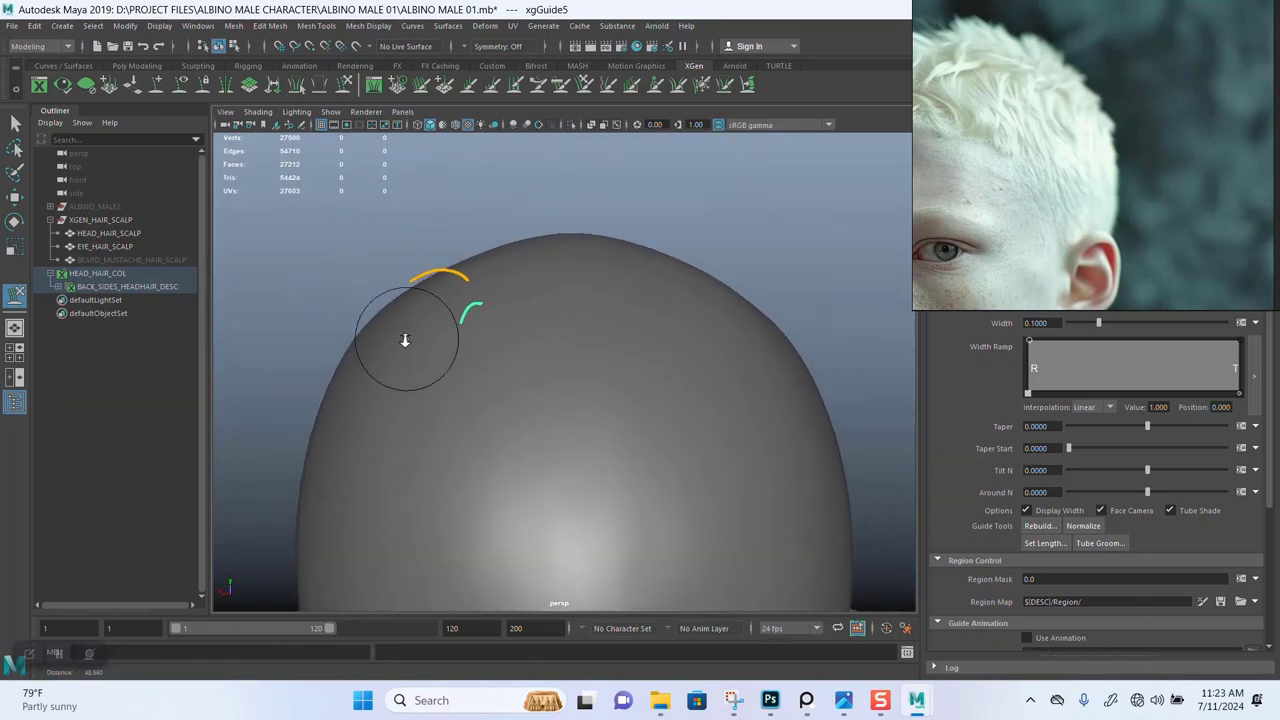
pyautogui.moveTo(405, 340)
pyautogui.keyDown('alt'); pyautogui.mouseDown()
pyautogui.moveTo(346, 220)
pyautogui.moveTo(420, 314)
pyautogui.moveTo(410, 327)
pyautogui.moveTo(406, 251)
pyautogui.moveTo(514, 294)
pyautogui.mouseUp(); pyautogui.keyUp('alt')
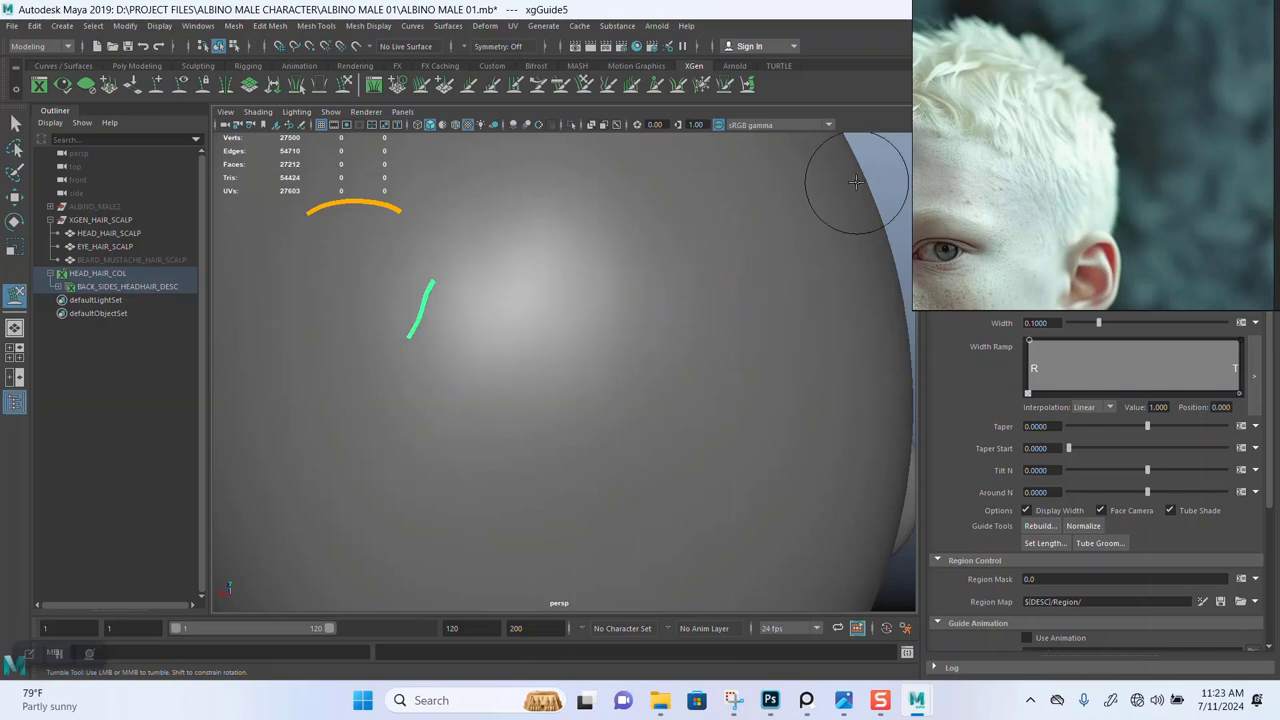
# Scale the curved second guide on the back of the head up uniformly to about 1.11.
pyautogui.keyDown('alt'); pyautogui.moveTo(856, 181); pyautogui.dragTo(644, 243); pyautogui.keyUp('alt')
pyautogui.keyDown('alt'); pyautogui.moveTo(769, 233); pyautogui.dragTo(788, 257); pyautogui.keyUp('alt')
pyautogui.keyDown('alt'); pyautogui.moveTo(788, 257); pyautogui.dragTo(743, 298, button='right'); pyautogui.keyUp('alt')
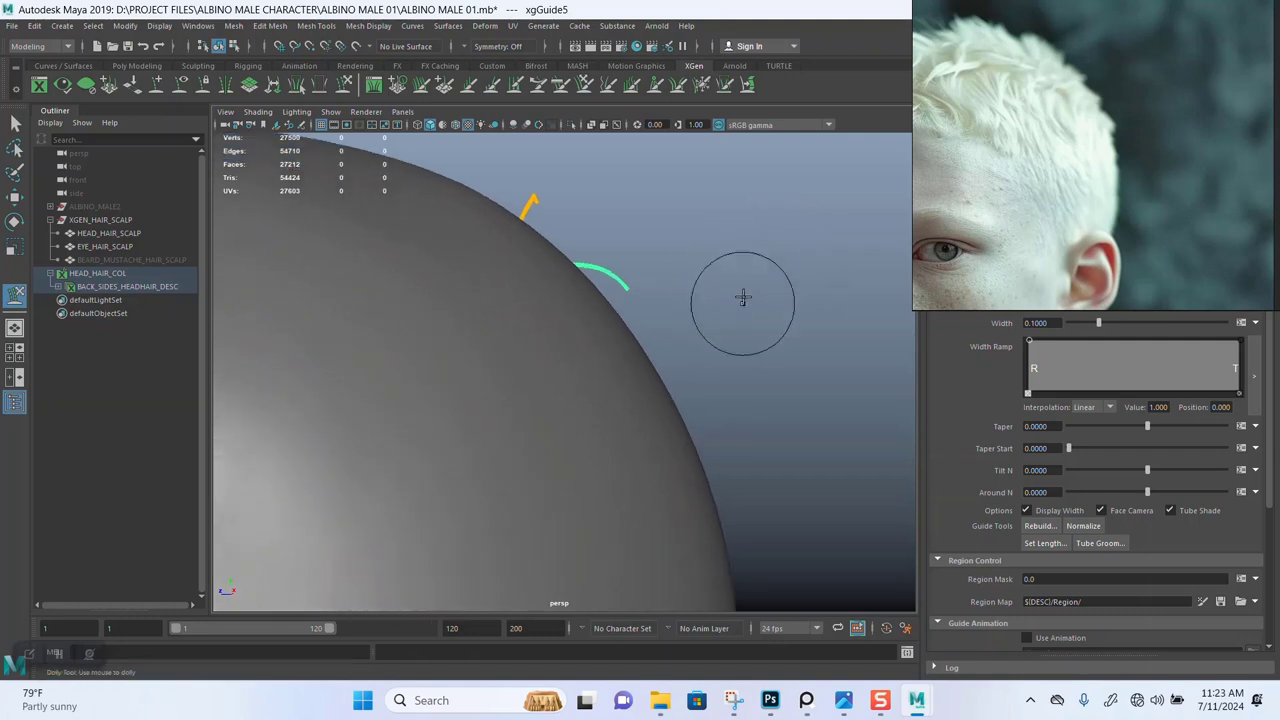
pyautogui.moveTo(743, 298)
pyautogui.keyDown('alt'); pyautogui.mouseDown()
pyautogui.moveTo(711, 286)
pyautogui.moveTo(734, 277)
pyautogui.moveTo(746, 306)
pyautogui.moveTo(746, 292)
pyautogui.mouseUp(); pyautogui.keyUp('alt')
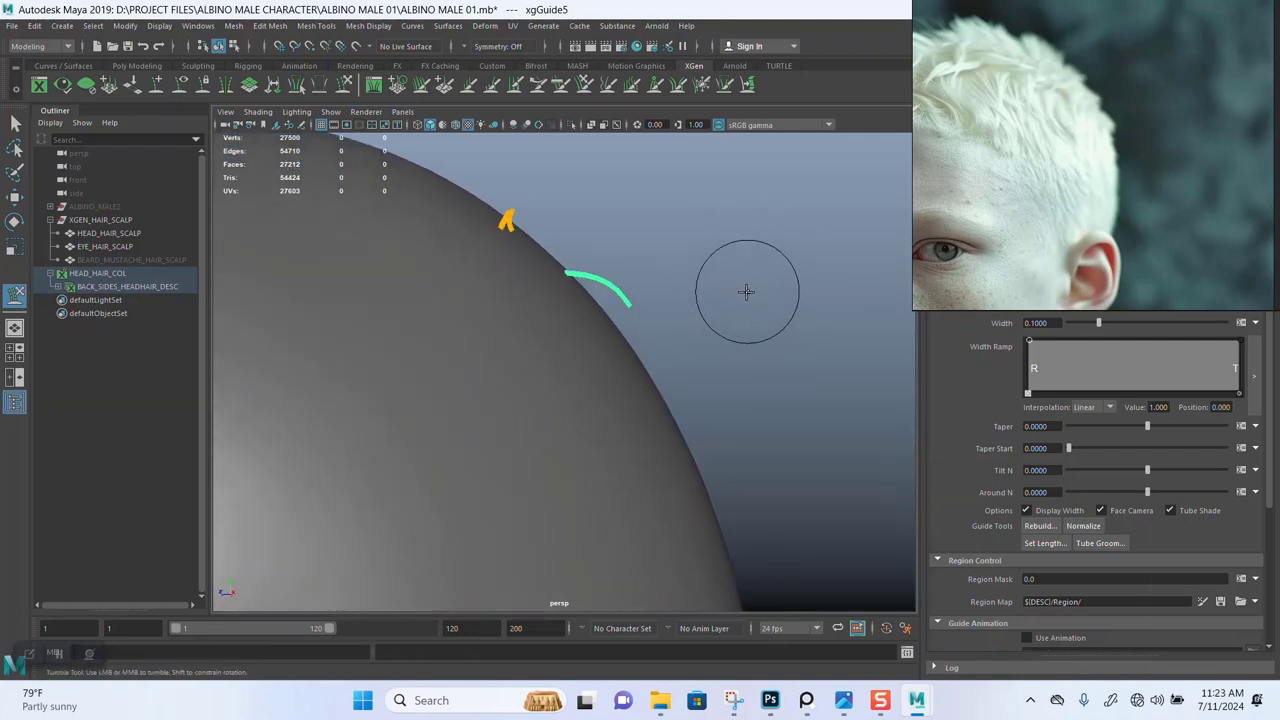
pyautogui.press('r')
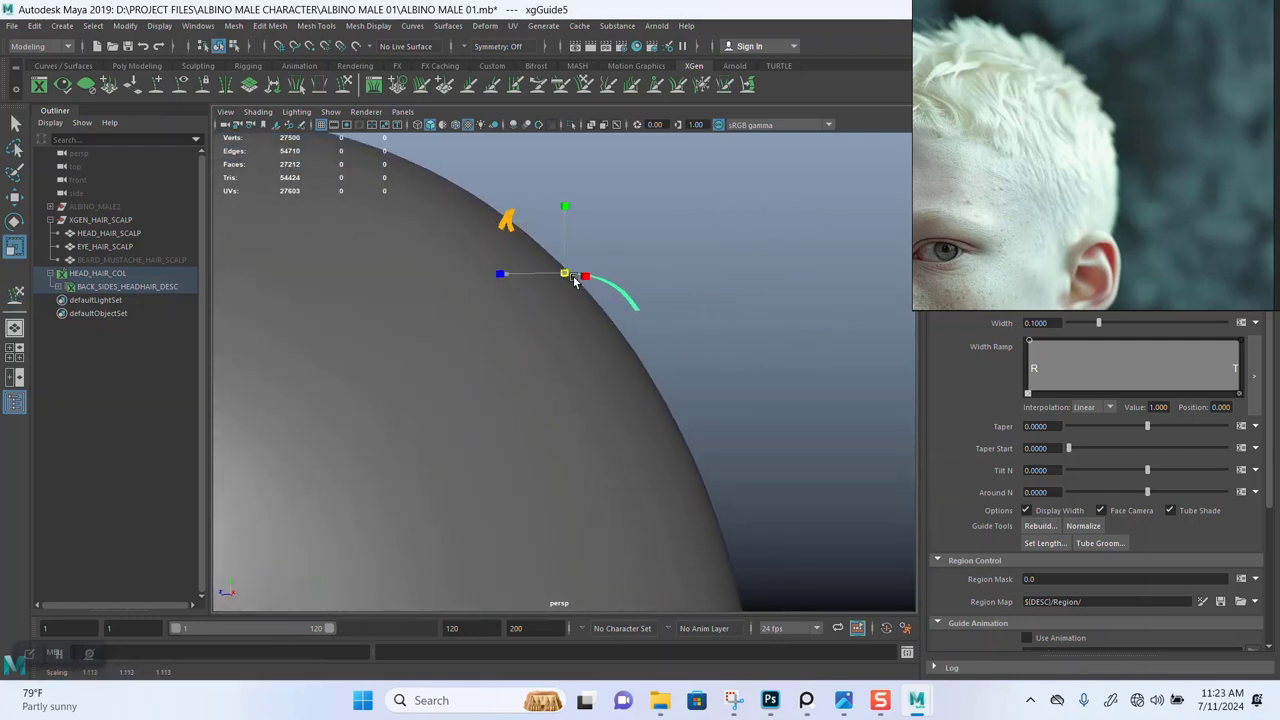
pyautogui.keyDown('alt'); pyautogui.moveTo(776, 291); pyautogui.dragTo(737, 246, button='right'); pyautogui.keyUp('alt')
pyautogui.press('q')
# Add a third guide below the crown guide, on the ear side opposite the second guide.
pyautogui.keyDown('alt'); pyautogui.moveTo(726, 292); pyautogui.dragTo(652, 256); pyautogui.keyUp('alt')
pyautogui.scroll(-1, 775, 305)
pyautogui.keyDown('alt'); pyautogui.moveTo(775, 305); pyautogui.dragTo(774, 237); pyautogui.keyUp('alt')
pyautogui.keyDown('alt'); pyautogui.moveTo(750, 282); pyautogui.dragTo(754, 210, button='middle'); pyautogui.keyUp('alt')
pyautogui.keyDown('alt'); pyautogui.moveTo(770, 261); pyautogui.dragTo(588, 181); pyautogui.keyUp('alt')
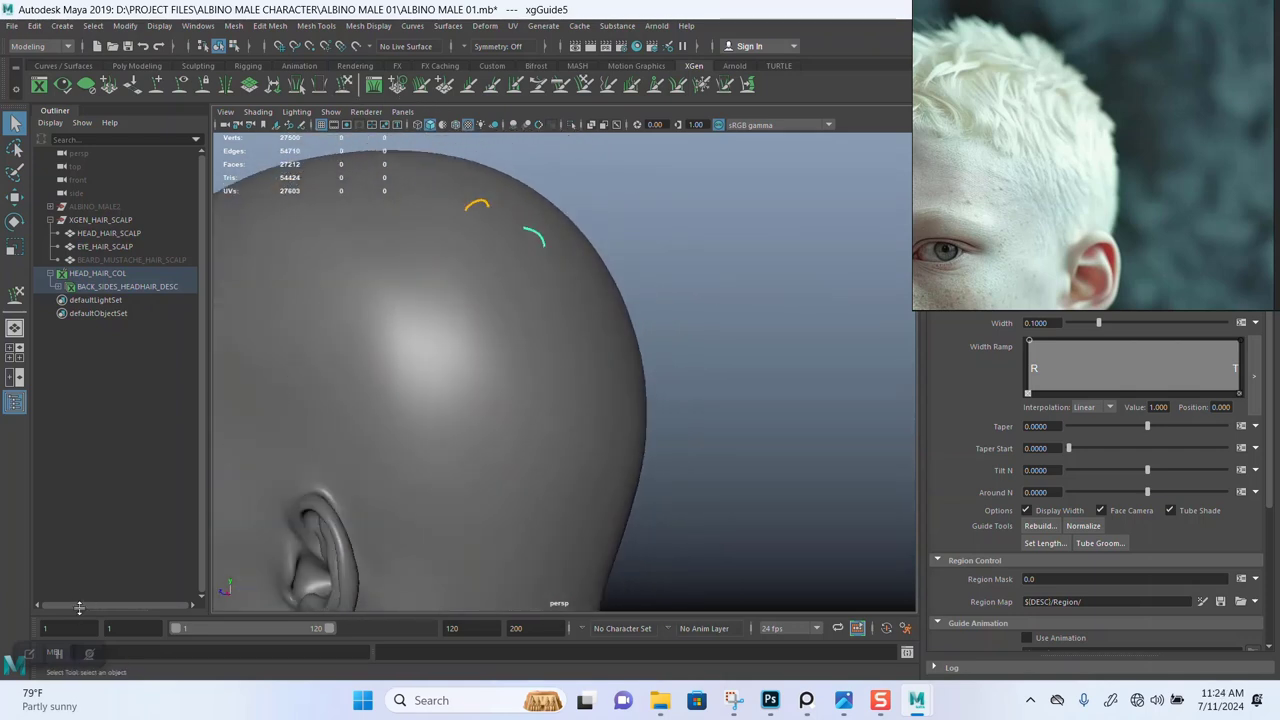
pyautogui.keyDown('alt'); pyautogui.moveTo(708, 344); pyautogui.dragTo(527, 287); pyautogui.keyUp('alt')
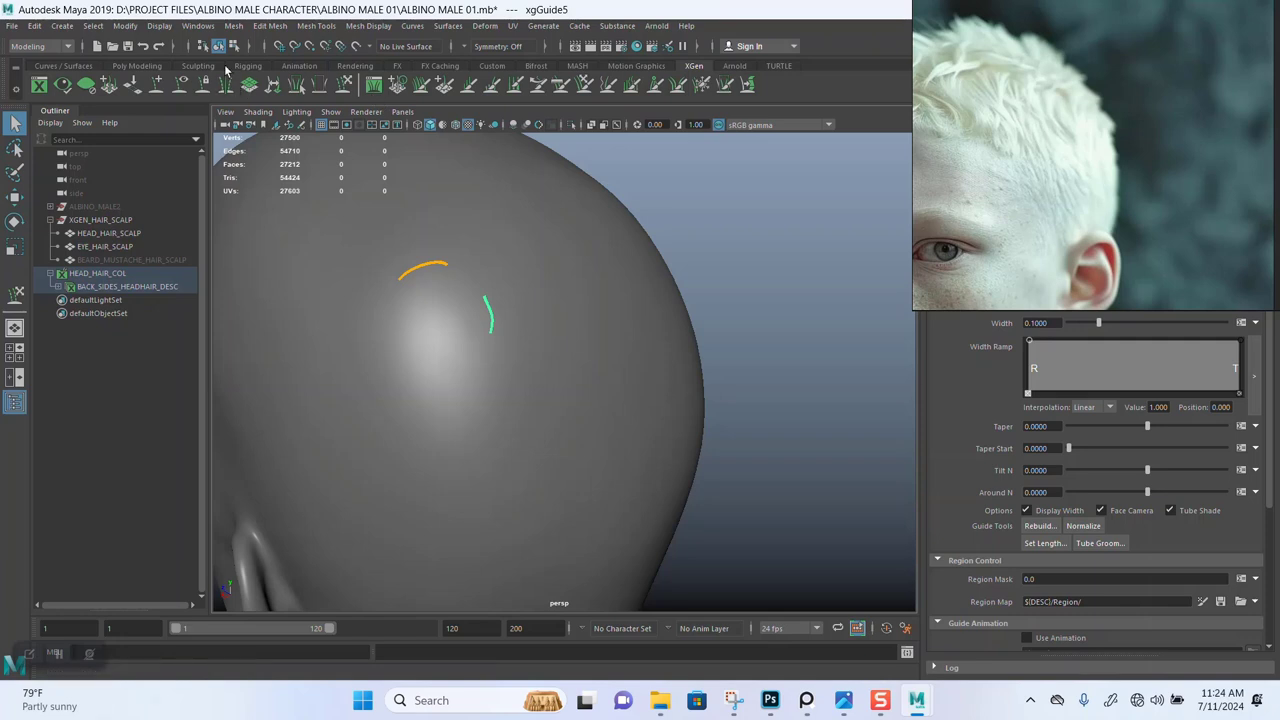
pyautogui.click(157, 86)
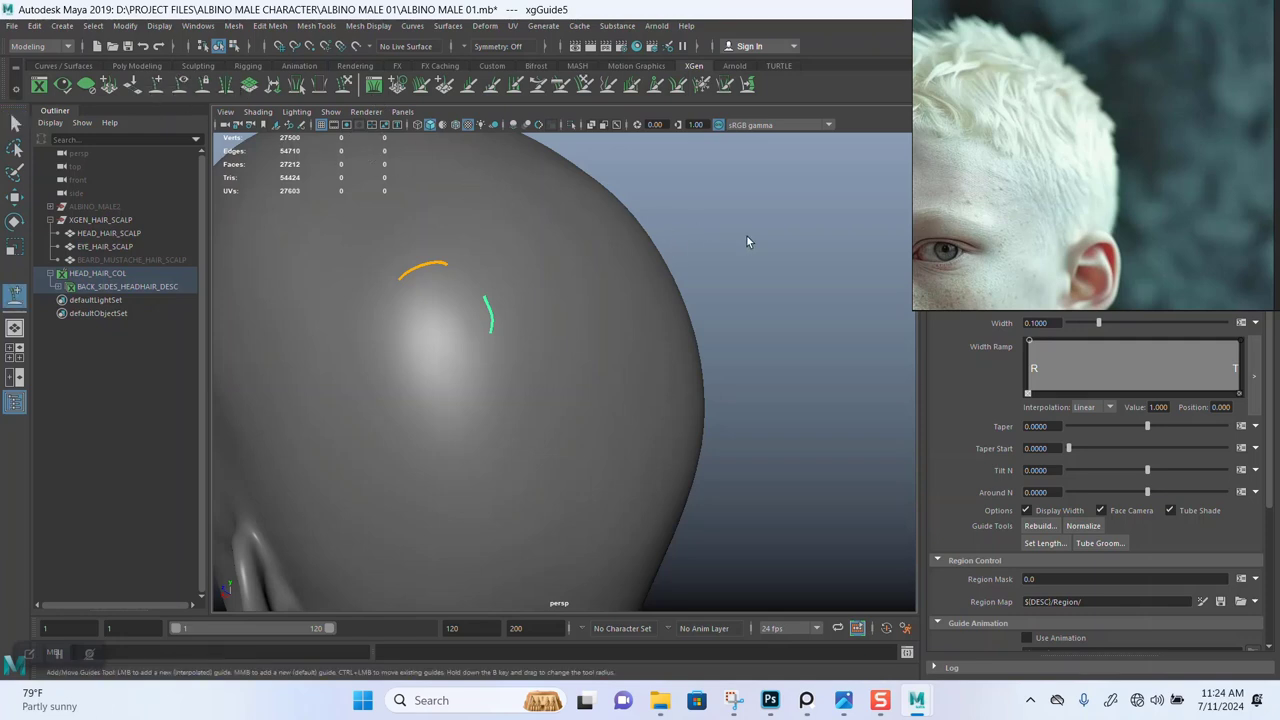
pyautogui.moveTo(747, 241)
pyautogui.keyDown('alt'); pyautogui.mouseDown()
pyautogui.moveTo(757, 229)
pyautogui.moveTo(723, 254)
pyautogui.moveTo(706, 220)
pyautogui.moveTo(760, 228)
pyautogui.moveTo(510, 238)
pyautogui.mouseUp(); pyautogui.keyUp('alt')
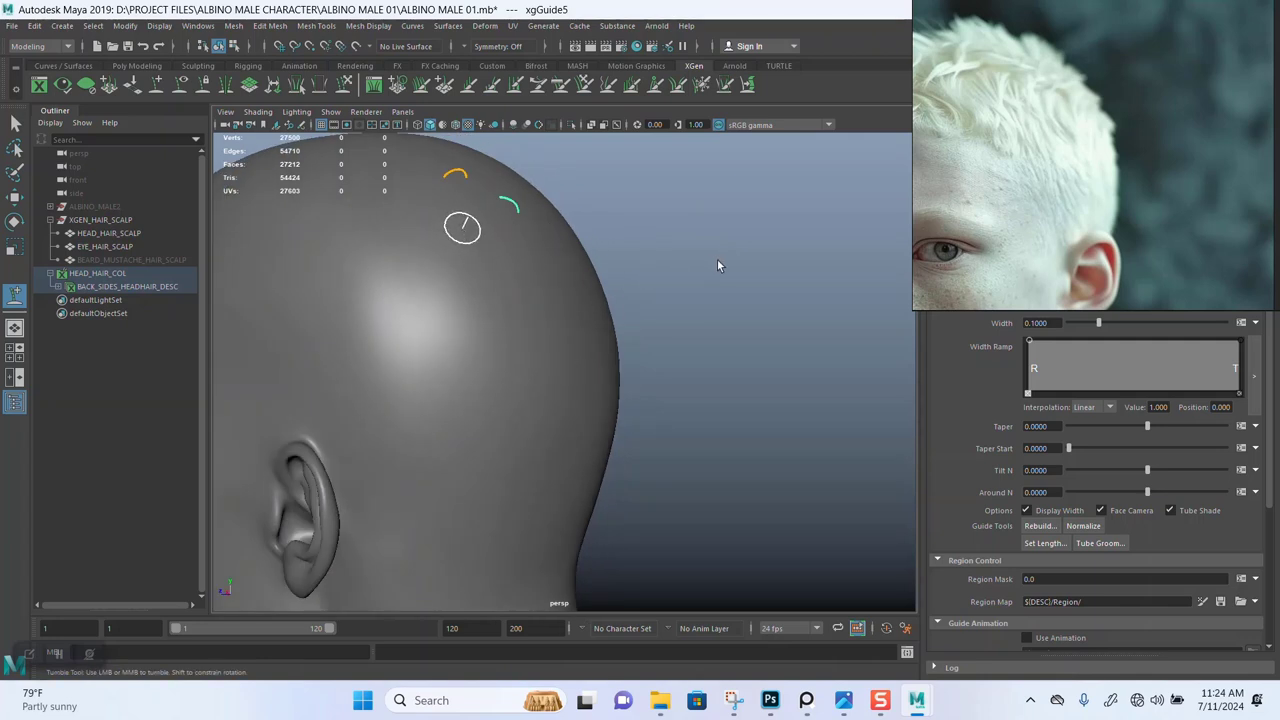
pyautogui.keyDown('alt'); pyautogui.moveTo(714, 242); pyautogui.dragTo(629, 223); pyautogui.keyUp('alt')
pyautogui.keyDown('alt'); pyautogui.moveTo(658, 203); pyautogui.dragTo(700, 340, button='middle'); pyautogui.keyUp('alt')
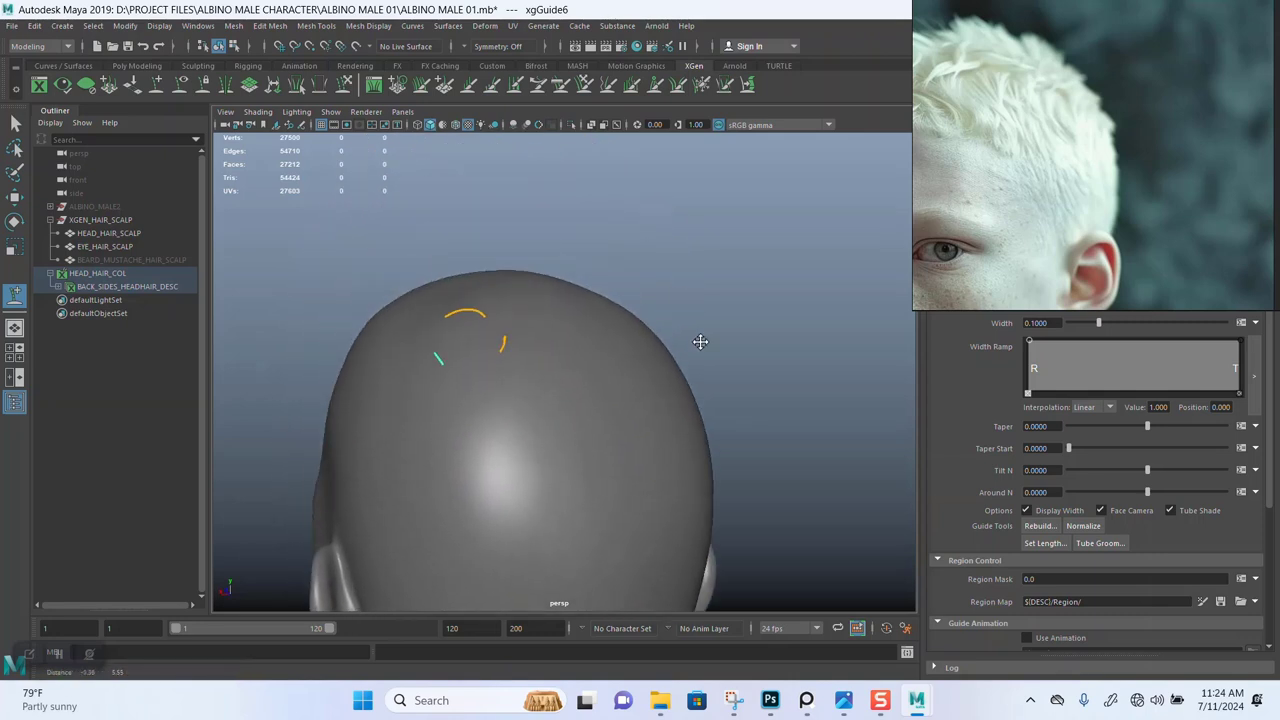
# Scale the third guide up uniformly to about 1.48 and sculpt it into a downward curve.
pyautogui.keyDown('alt'); pyautogui.moveTo(646, 277); pyautogui.dragTo(690, 266, button='right'); pyautogui.keyUp('alt')
pyautogui.keyDown('alt'); pyautogui.moveTo(690, 266); pyautogui.dragTo(748, 246); pyautogui.keyUp('alt')
pyautogui.press('r')
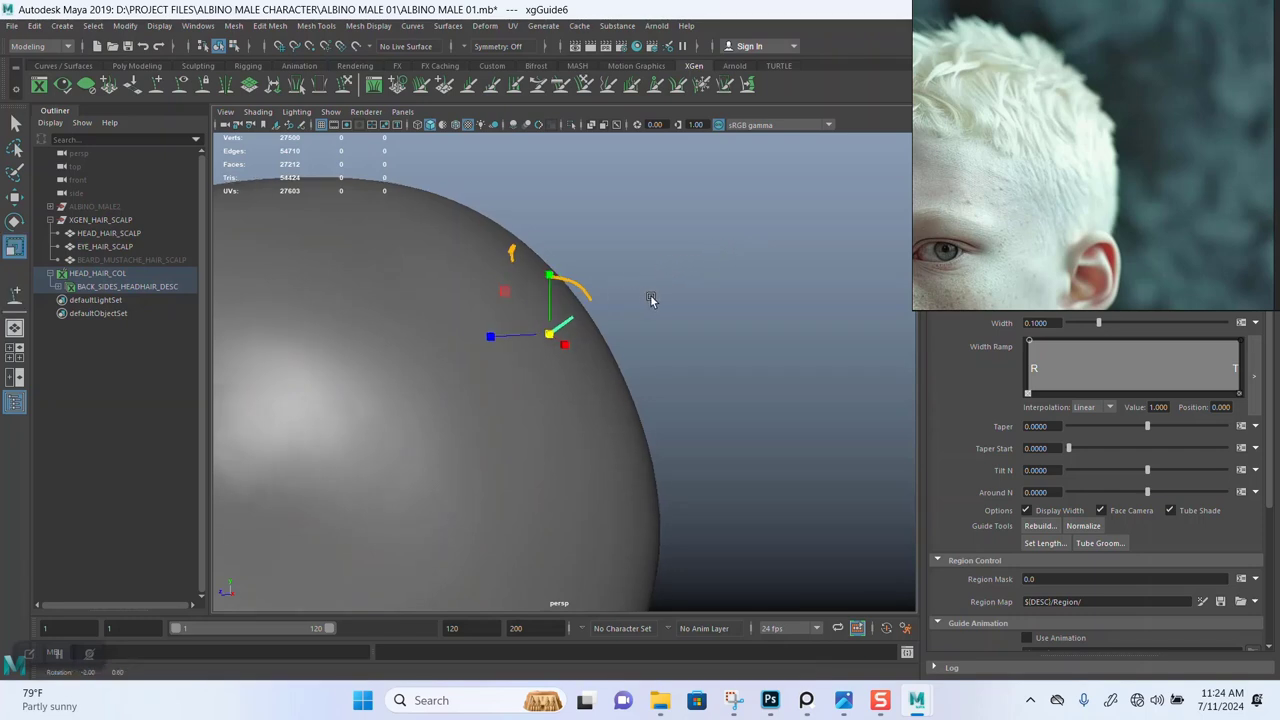
pyautogui.keyDown('alt'); pyautogui.moveTo(651, 297); pyautogui.dragTo(588, 349); pyautogui.keyUp('alt')
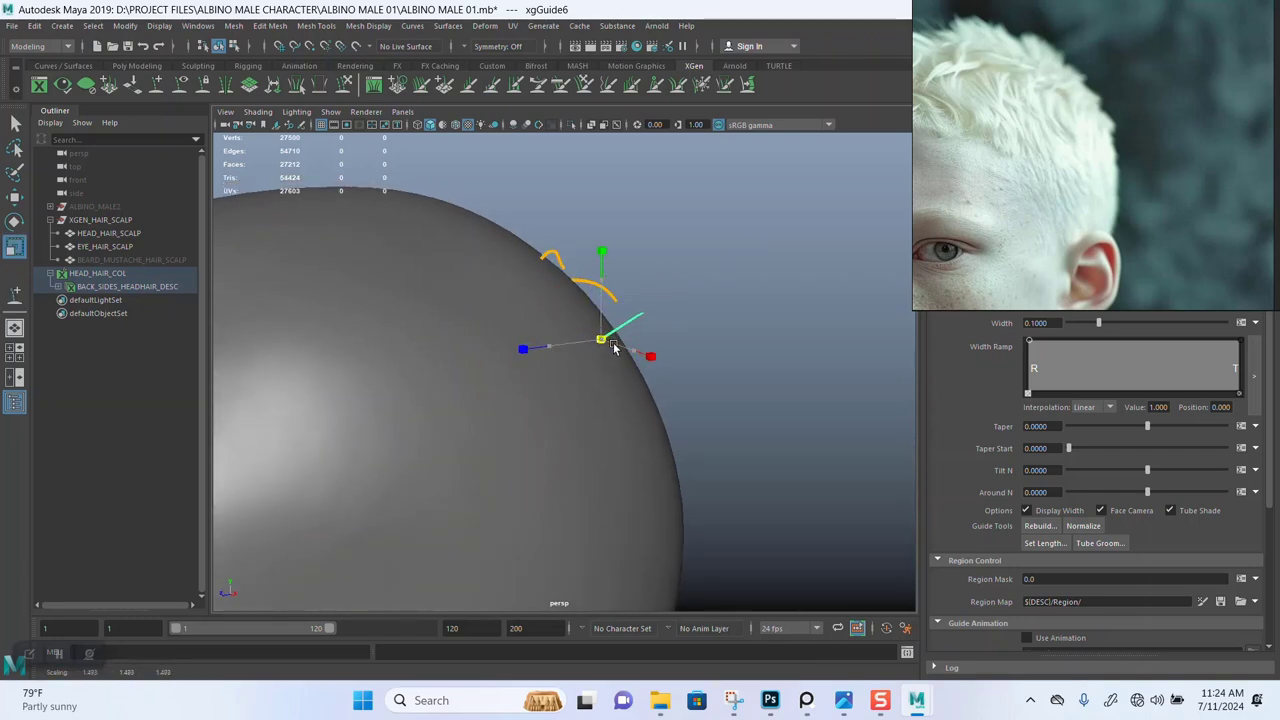
pyautogui.click(346, 86)
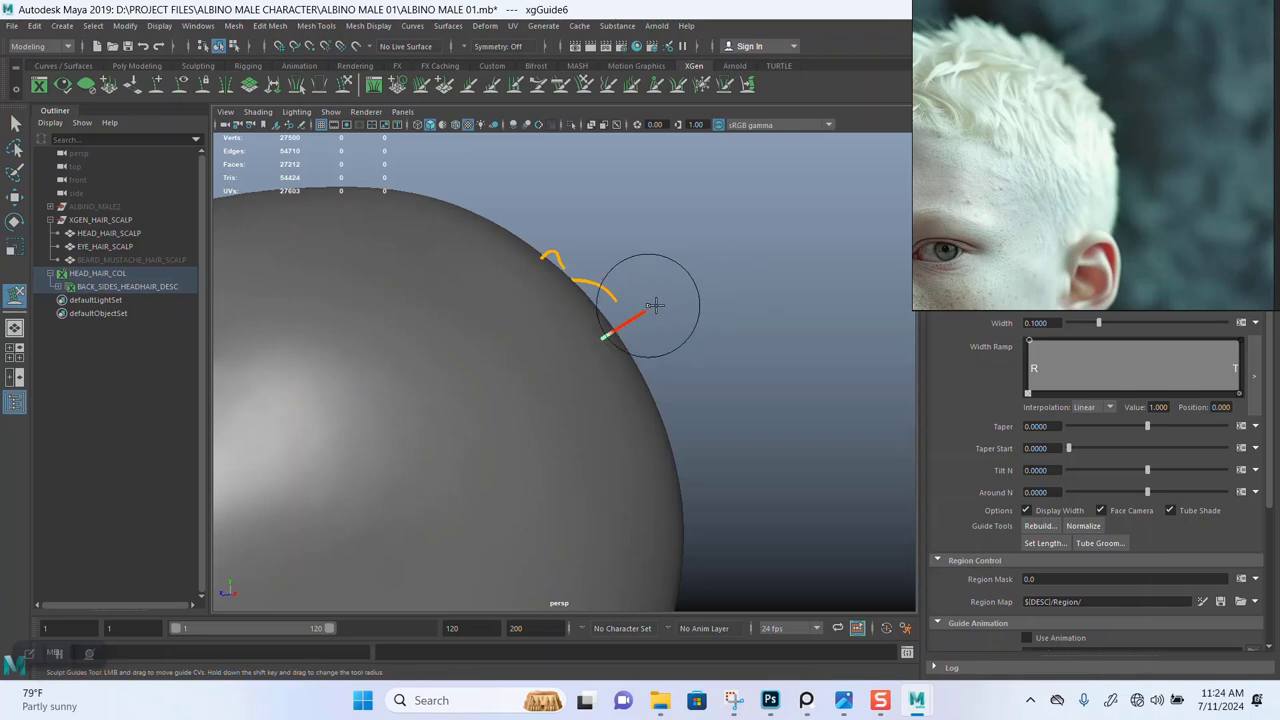
pyautogui.keyDown('alt'); pyautogui.moveTo(706, 503); pyautogui.dragTo(710, 288); pyautogui.keyUp('alt')
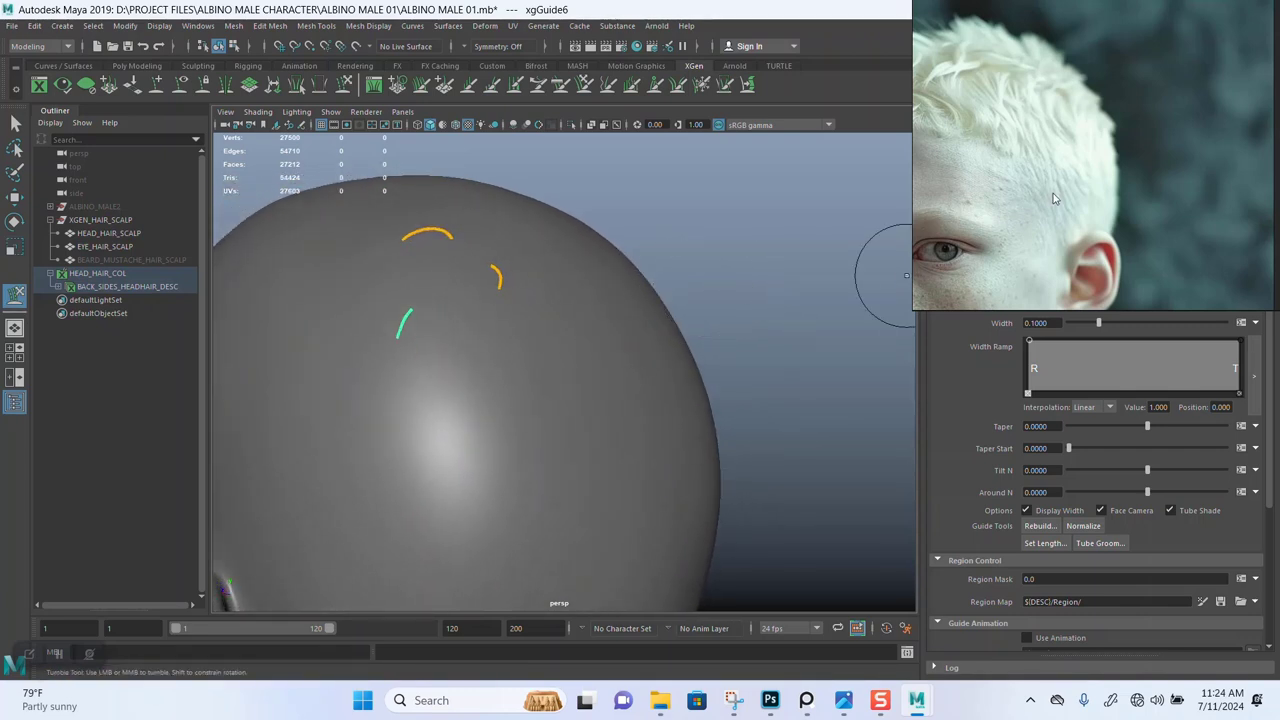
# Switch to the reference board and examine the side-view diagram of numbered hair sections and their flow.
pyautogui.scroll(-5, 1053, 198)
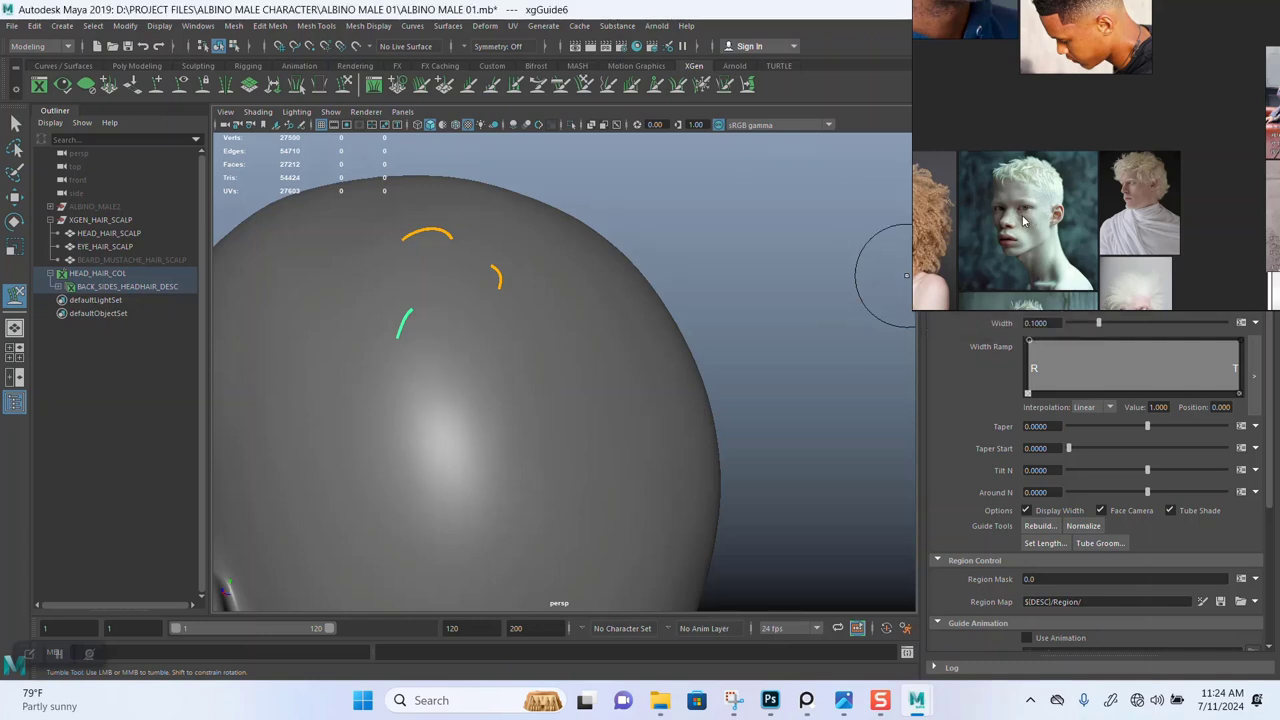
pyautogui.moveTo(1040, 216); pyautogui.dragTo(1003, 225, button='middle')
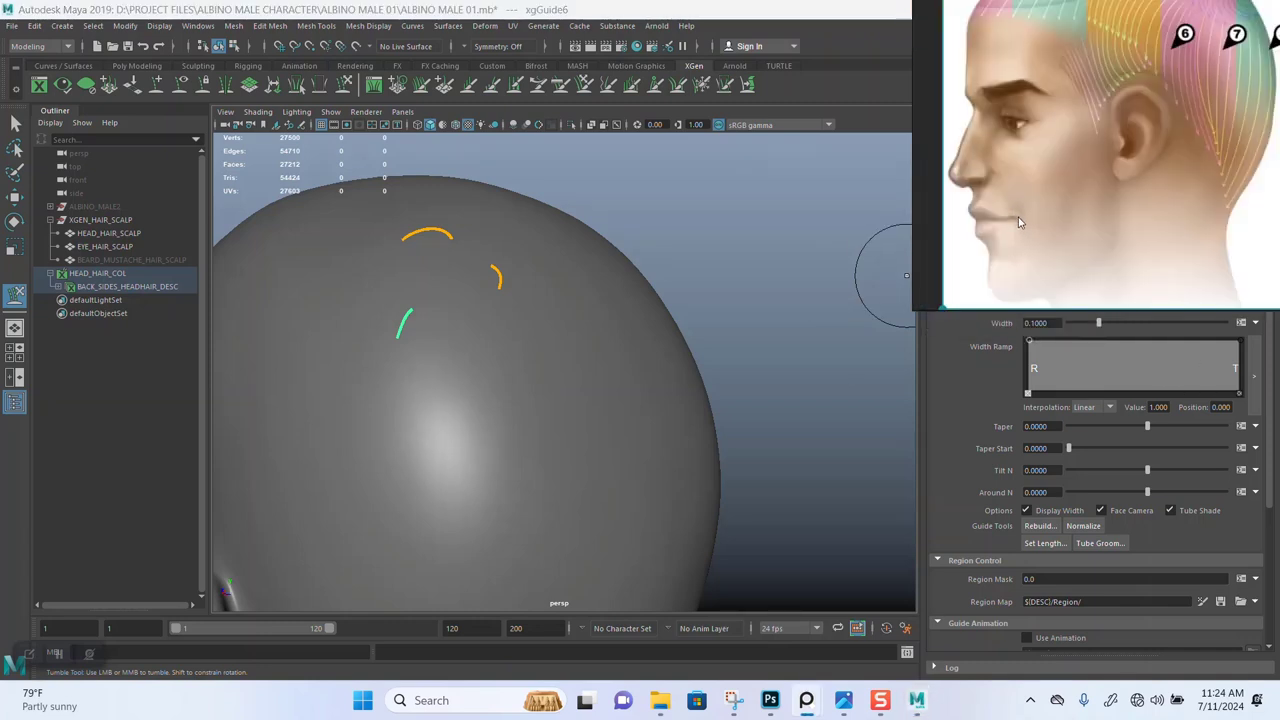
pyautogui.scroll(-2, 1019, 222)
pyautogui.moveTo(1040, 160); pyautogui.dragTo(903, 254, button='right')
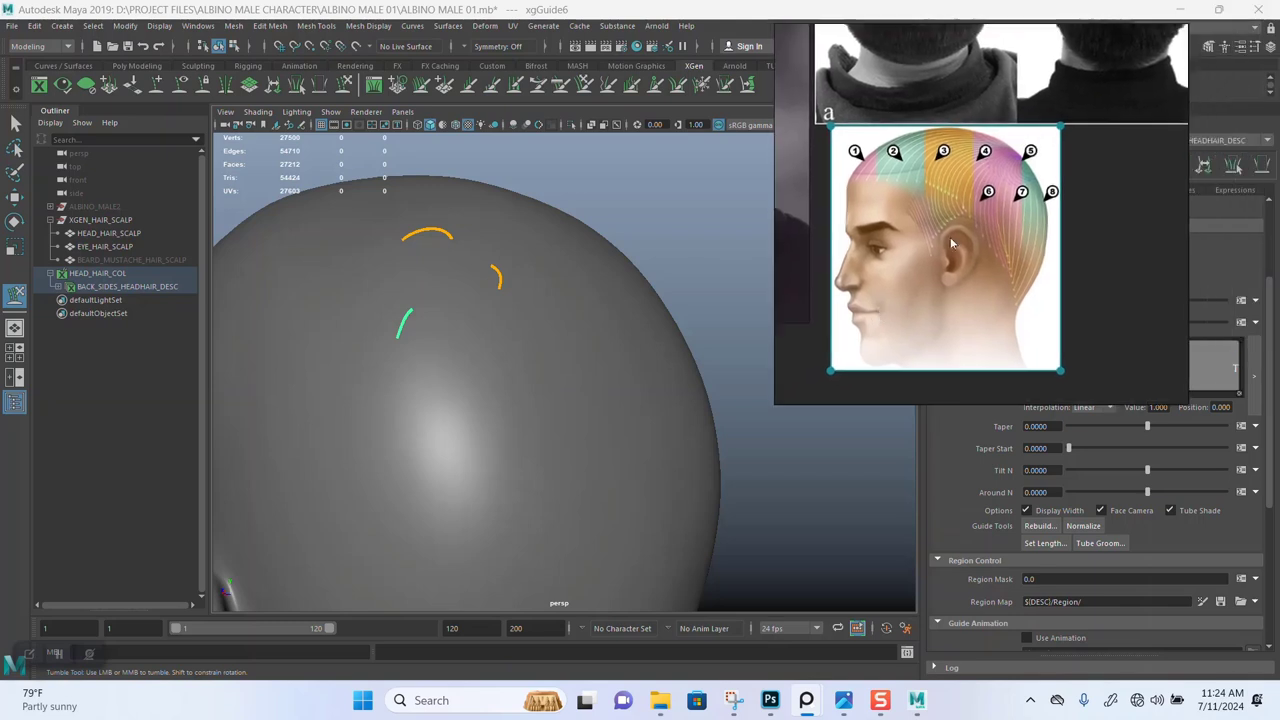
pyautogui.moveTo(988, 213)
pyautogui.mouseDown(button='middle')
pyautogui.moveTo(939, 286)
pyautogui.moveTo(942, 269)
pyautogui.moveTo(971, 262)
pyautogui.mouseUp(button='middle')
pyautogui.scroll(2, 939, 286)
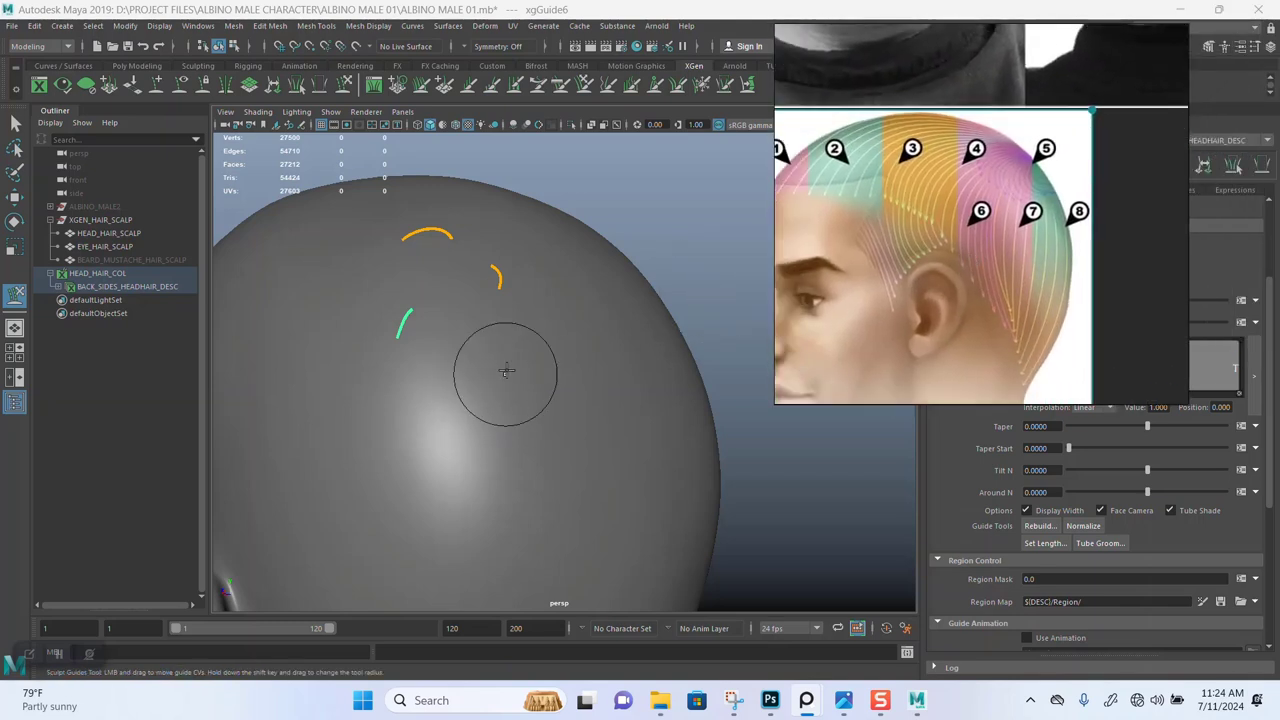
# Try a slightly larger uniform scale on the third guide and undo the last change.
pyautogui.moveTo(507, 371)
pyautogui.keyDown('alt'); pyautogui.mouseDown()
pyautogui.moveTo(586, 320)
pyautogui.moveTo(583, 337)
pyautogui.moveTo(660, 325)
pyautogui.moveTo(643, 312)
pyautogui.mouseUp(); pyautogui.keyUp('alt')
pyautogui.press('r')
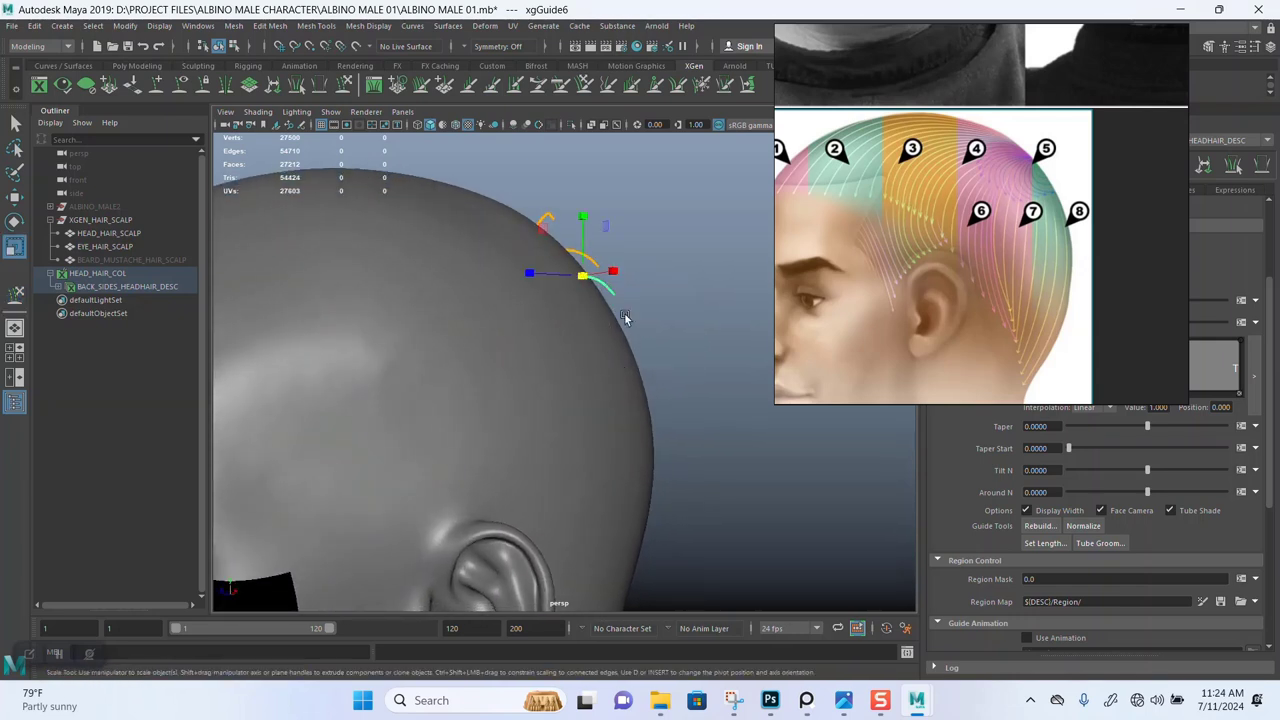
pyautogui.moveTo(586, 283); pyautogui.dragTo(591, 287)
pyautogui.press('q')
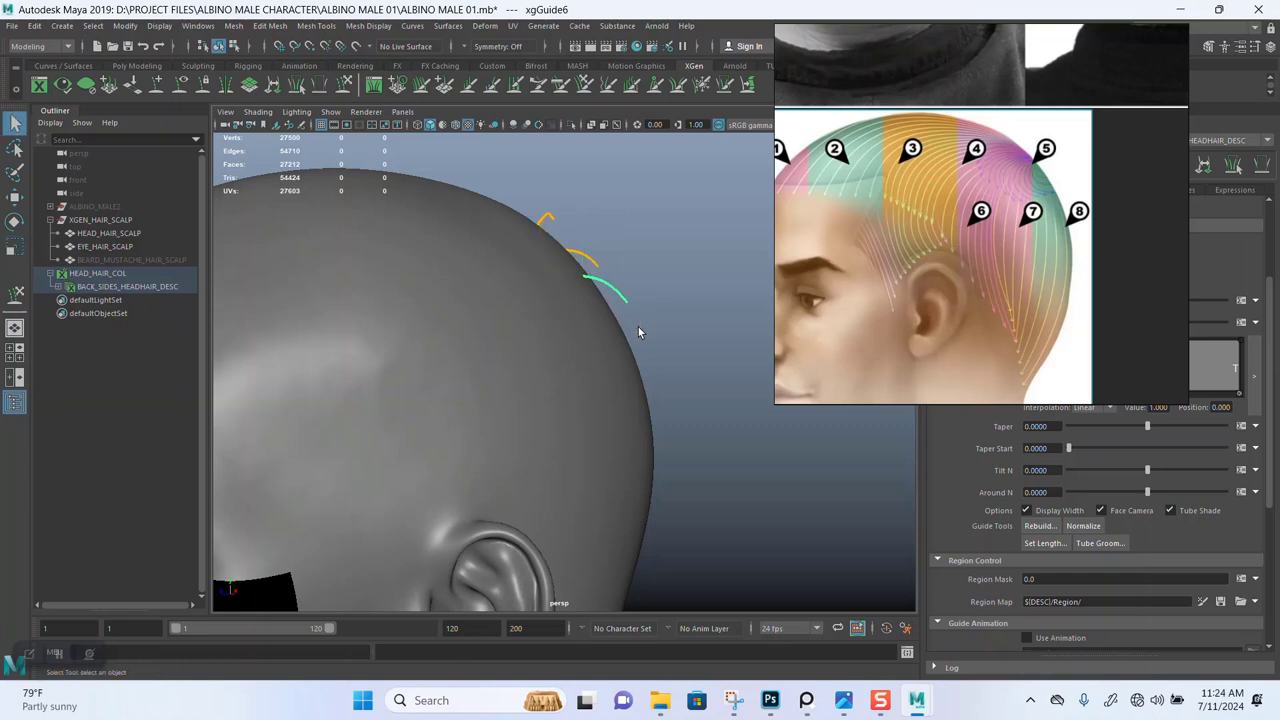
pyautogui.keyDown('alt'); pyautogui.moveTo(638, 327); pyautogui.dragTo(474, 364); pyautogui.keyUp('alt')
pyautogui.keyDown('alt'); pyautogui.moveTo(474, 364); pyautogui.dragTo(457, 378, button='right'); pyautogui.keyUp('alt')
pyautogui.moveTo(457, 378)
pyautogui.keyDown('alt'); pyautogui.mouseDown()
pyautogui.moveTo(443, 345)
pyautogui.moveTo(520, 294)
pyautogui.moveTo(574, 297)
pyautogui.moveTo(544, 328)
pyautogui.moveTo(623, 314)
pyautogui.moveTo(457, 371)
pyautogui.moveTo(495, 347)
pyautogui.moveTo(464, 368)
pyautogui.moveTo(497, 323)
pyautogui.moveTo(591, 337)
pyautogui.moveTo(607, 316)
pyautogui.moveTo(603, 337)
pyautogui.moveTo(571, 297)
pyautogui.moveTo(571, 328)
pyautogui.moveTo(554, 323)
pyautogui.moveTo(571, 289)
pyautogui.moveTo(563, 260)
pyautogui.moveTo(557, 303)
pyautogui.mouseUp(); pyautogui.keyUp('alt')
pyautogui.hotkey('ctrl', 'z')
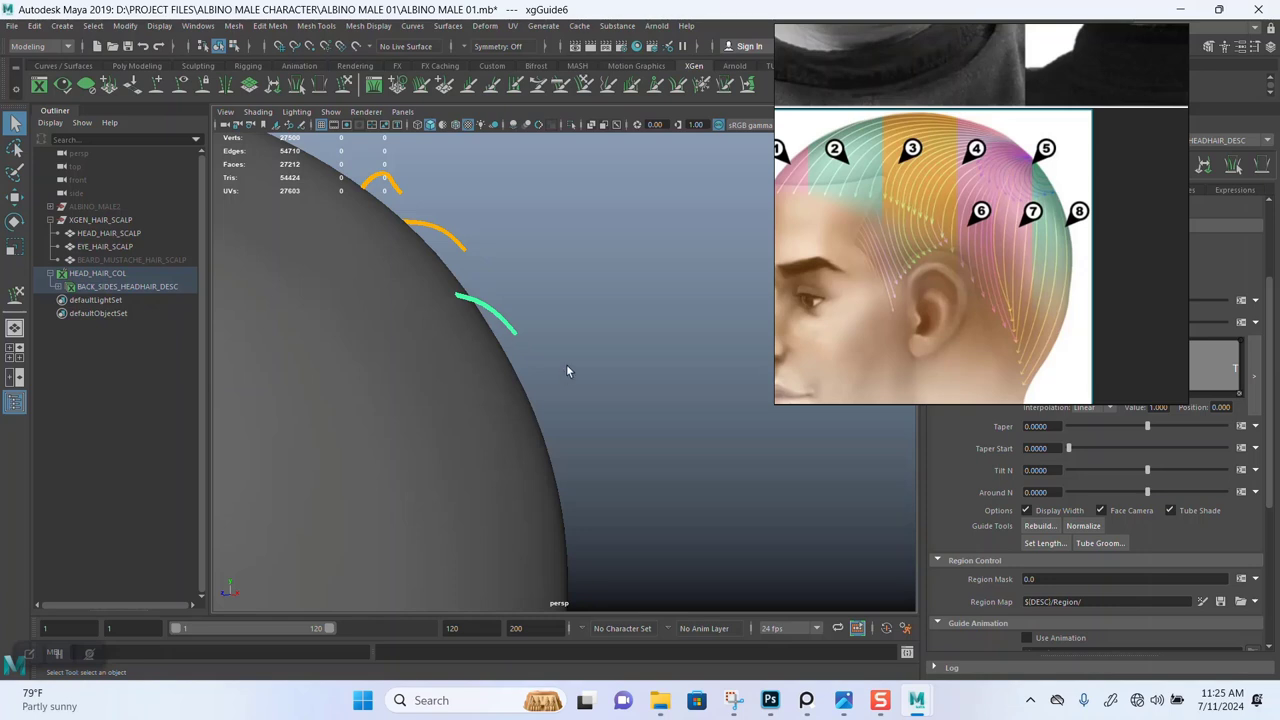
# Add a fourth guide on the side of the head above the ear, forward of the three existing guides.
pyautogui.keyDown('alt'); pyautogui.moveTo(566, 369); pyautogui.dragTo(544, 283, button='right'); pyautogui.keyUp('alt')
pyautogui.moveTo(544, 283)
pyautogui.keyDown('alt'); pyautogui.mouseDown()
pyautogui.moveTo(648, 297)
pyautogui.moveTo(531, 286)
pyautogui.mouseUp(); pyautogui.keyUp('alt')
pyautogui.keyDown('alt'); pyautogui.moveTo(478, 339); pyautogui.dragTo(721, 212); pyautogui.keyUp('alt')
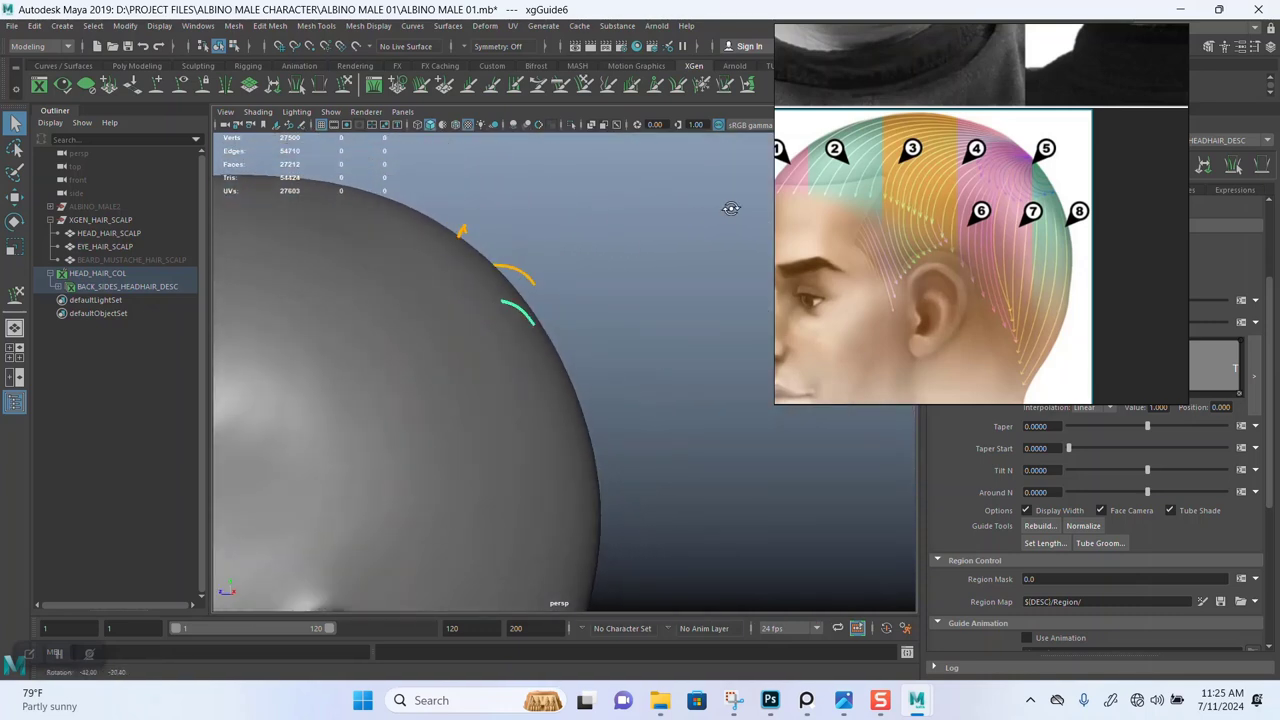
pyautogui.click(157, 85)
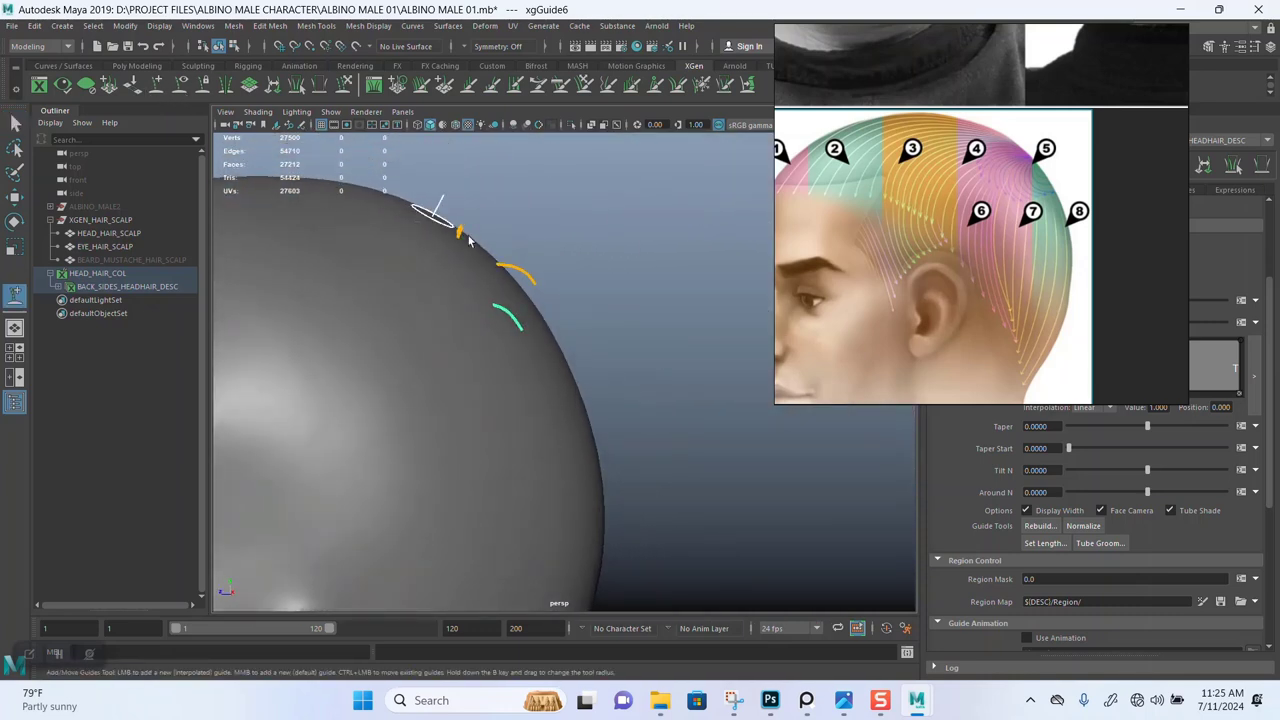
pyautogui.keyDown('alt'); pyautogui.moveTo(433, 211); pyautogui.dragTo(533, 283); pyautogui.keyUp('alt')
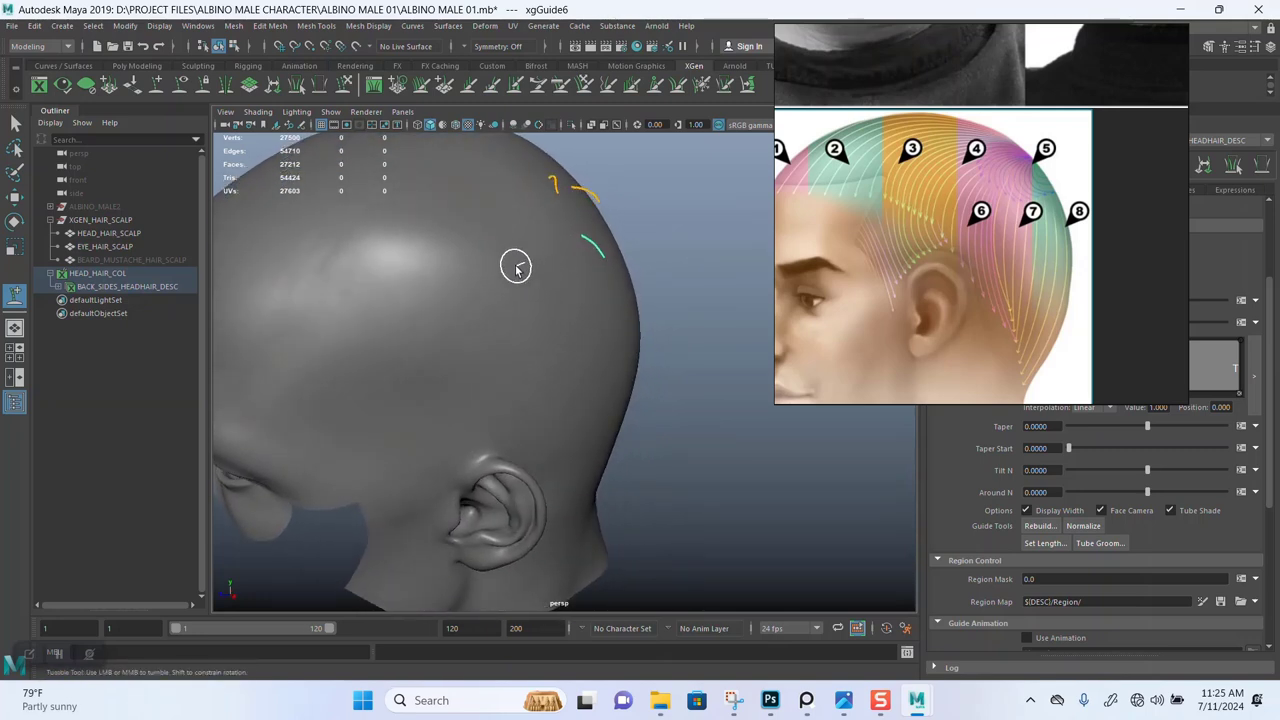
pyautogui.keyDown('alt'); pyautogui.moveTo(633, 427); pyautogui.dragTo(596, 405, button='middle'); pyautogui.keyUp('alt')
pyautogui.keyDown('alt'); pyautogui.moveTo(596, 405); pyautogui.dragTo(624, 403, button='right'); pyautogui.keyUp('alt')
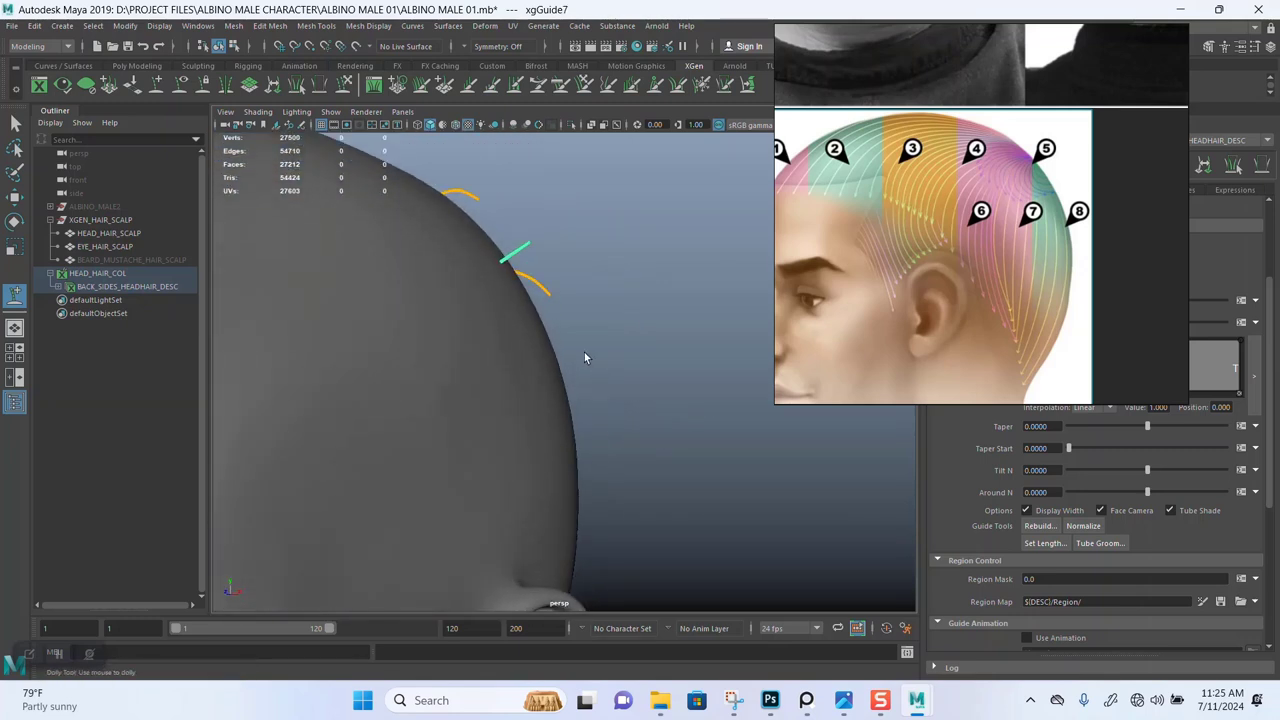
# Scale the new side guide up uniformly to about 1.49 and bend its tip down toward the ear.
pyautogui.press('r')
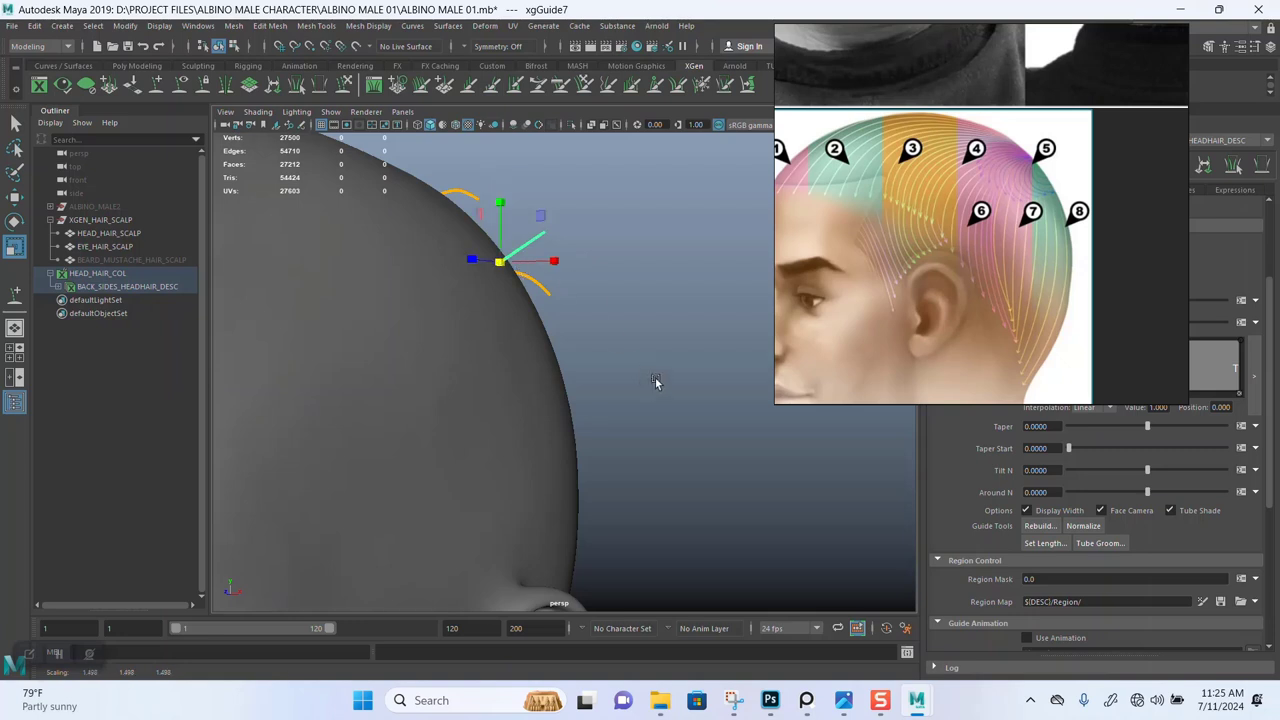
pyautogui.keyDown('alt'); pyautogui.moveTo(655, 381); pyautogui.dragTo(478, 258); pyautogui.keyUp('alt')
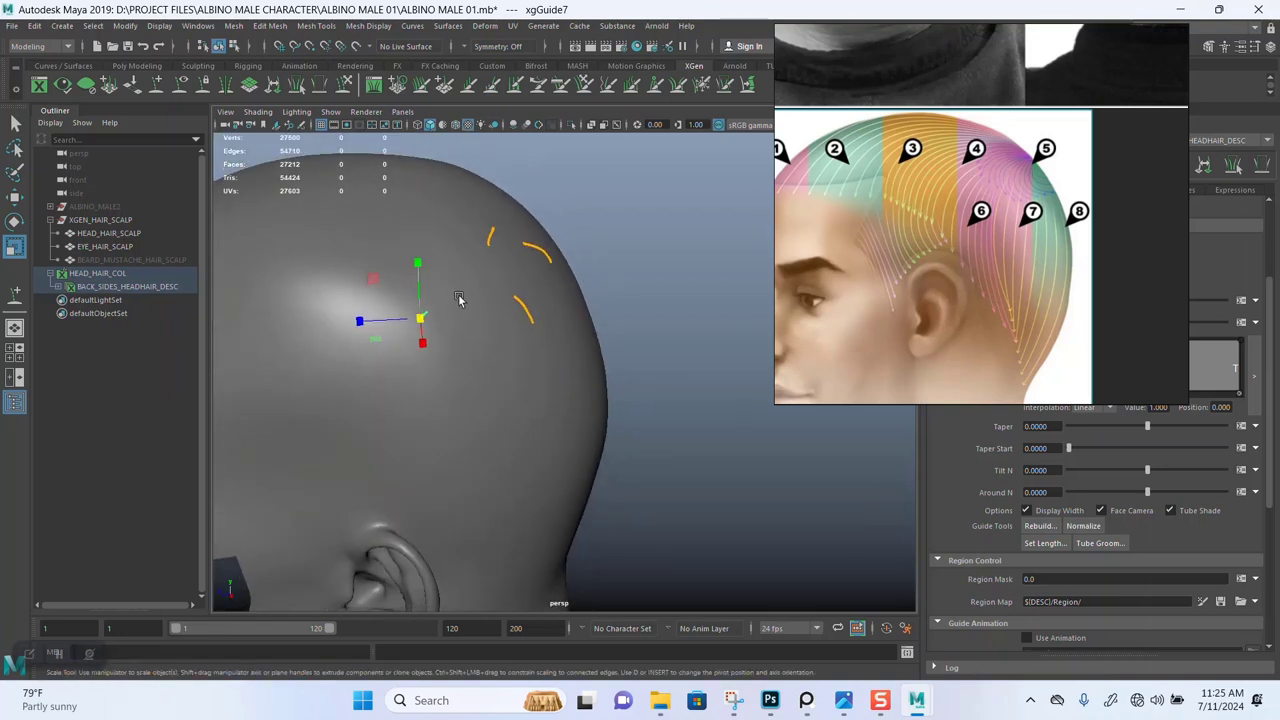
pyautogui.keyDown('alt'); pyautogui.moveTo(621, 347); pyautogui.dragTo(649, 317); pyautogui.keyUp('alt')
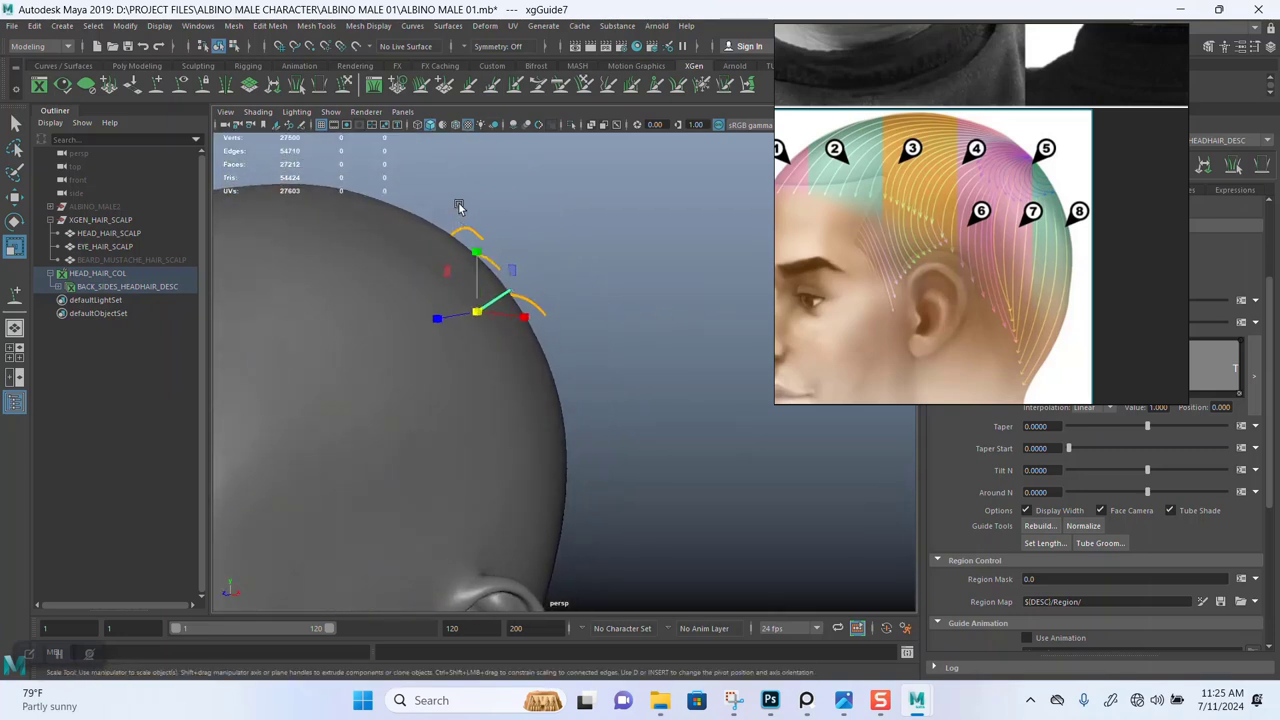
pyautogui.click(344, 86)
pyautogui.moveTo(586, 234)
pyautogui.keyDown('alt'); pyautogui.mouseDown()
pyautogui.moveTo(593, 268)
pyautogui.moveTo(509, 286)
pyautogui.moveTo(489, 243)
pyautogui.mouseUp(); pyautogui.keyUp('alt')
# Scale the bent side guide up slightly more to match the length of the back guides.
pyautogui.press('r')
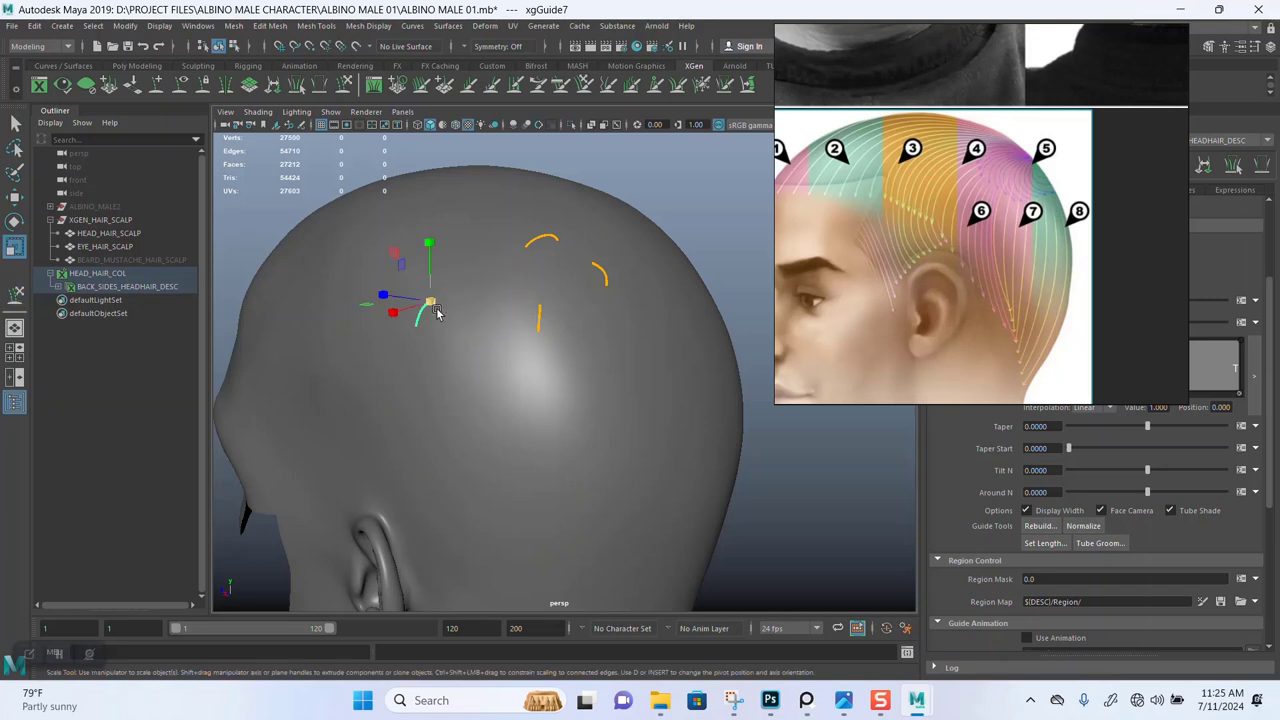
pyautogui.moveTo(436, 311); pyautogui.dragTo(445, 306)
pyautogui.keyDown('alt'); pyautogui.moveTo(510, 182); pyautogui.dragTo(671, 201); pyautogui.keyUp('alt')
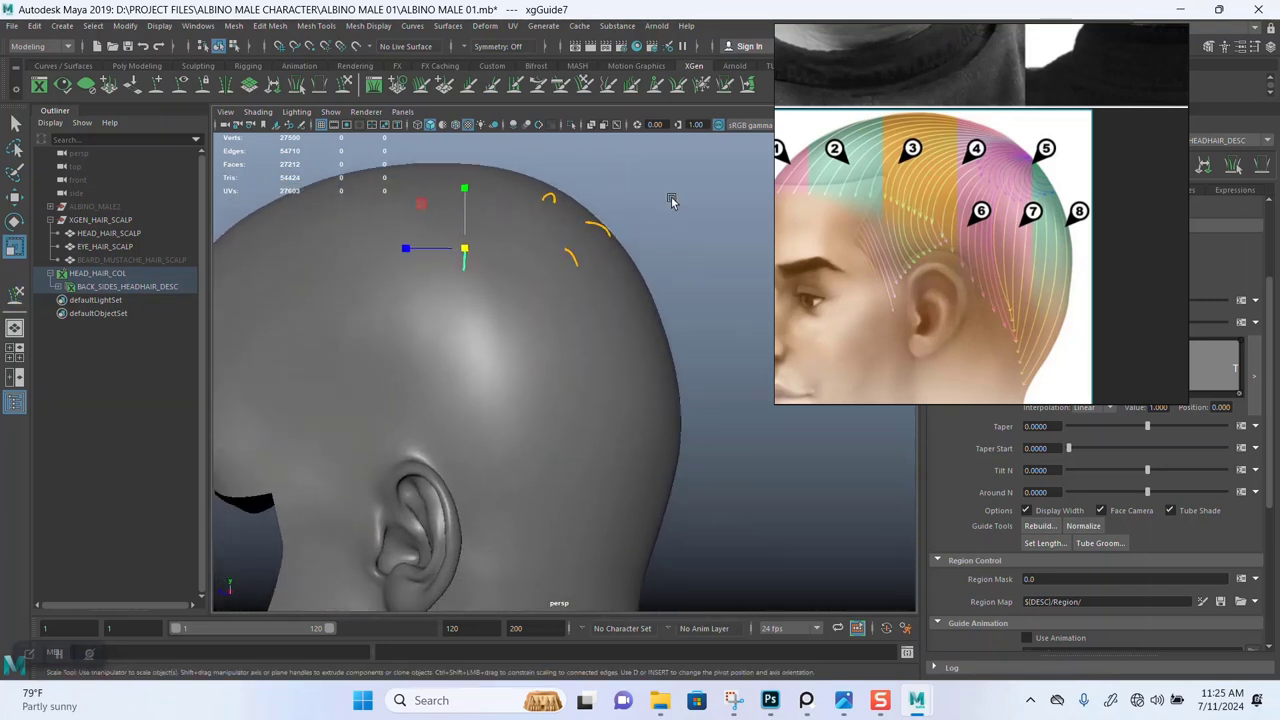
pyautogui.keyDown('alt'); pyautogui.moveTo(660, 254); pyautogui.dragTo(668, 263); pyautogui.keyUp('alt')
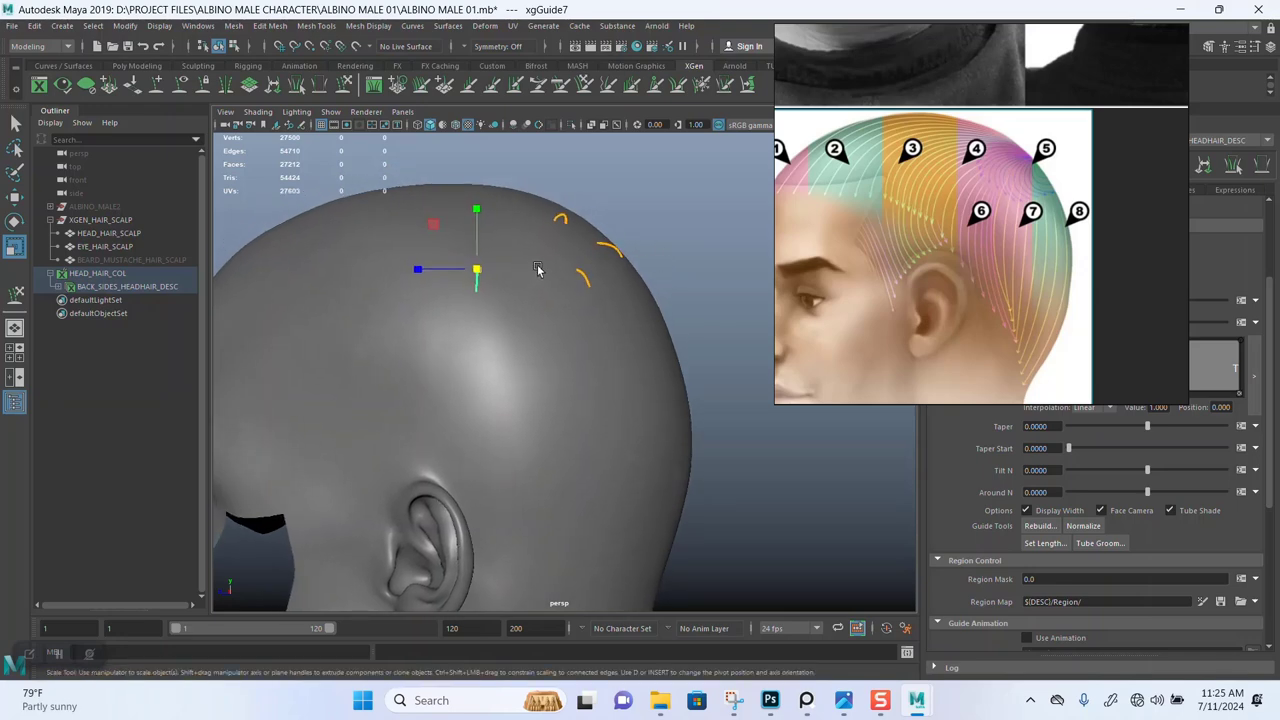
# Sculpt the side guide closer to the reference's downward flow above the ear and save the scene.
pyautogui.click(348, 88)
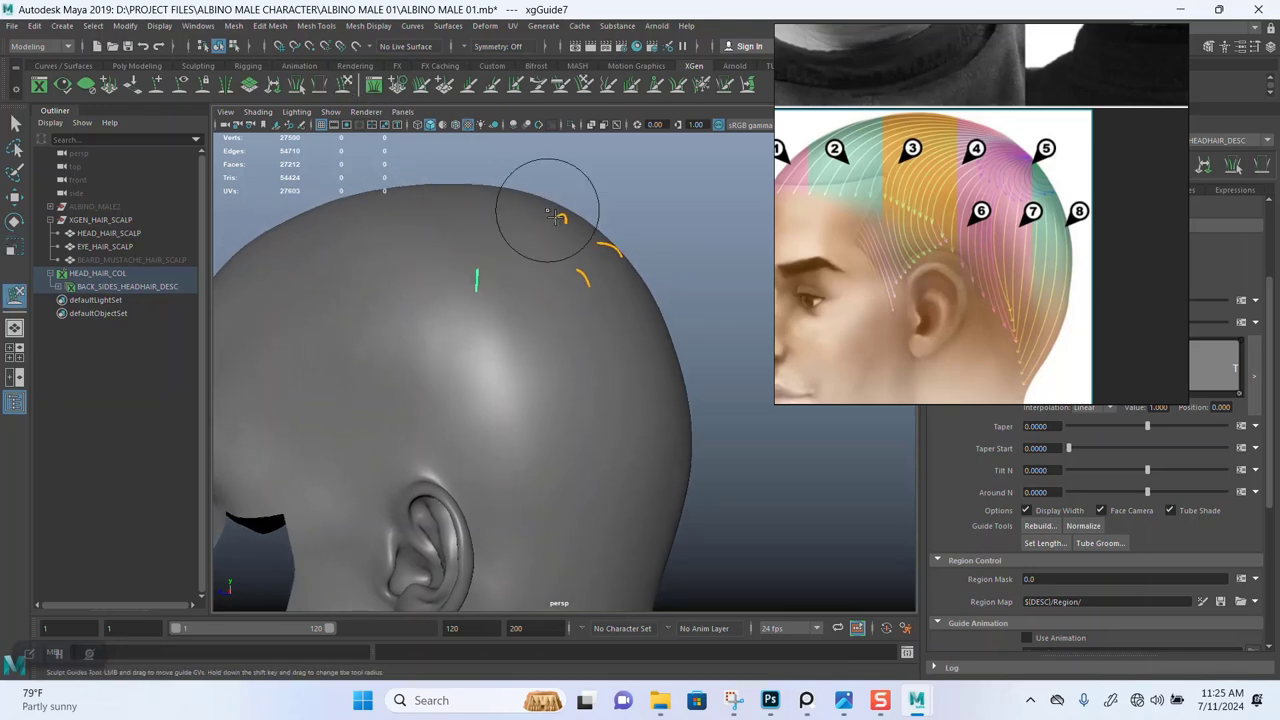
pyautogui.keyDown('alt'); pyautogui.moveTo(549, 211); pyautogui.dragTo(594, 286, button='right'); pyautogui.keyUp('alt')
pyautogui.keyDown('alt'); pyautogui.moveTo(585, 243); pyautogui.dragTo(571, 289); pyautogui.keyUp('alt')
pyautogui.keyDown('alt'); pyautogui.moveTo(545, 244); pyautogui.dragTo(573, 287, button='middle'); pyautogui.keyUp('alt')
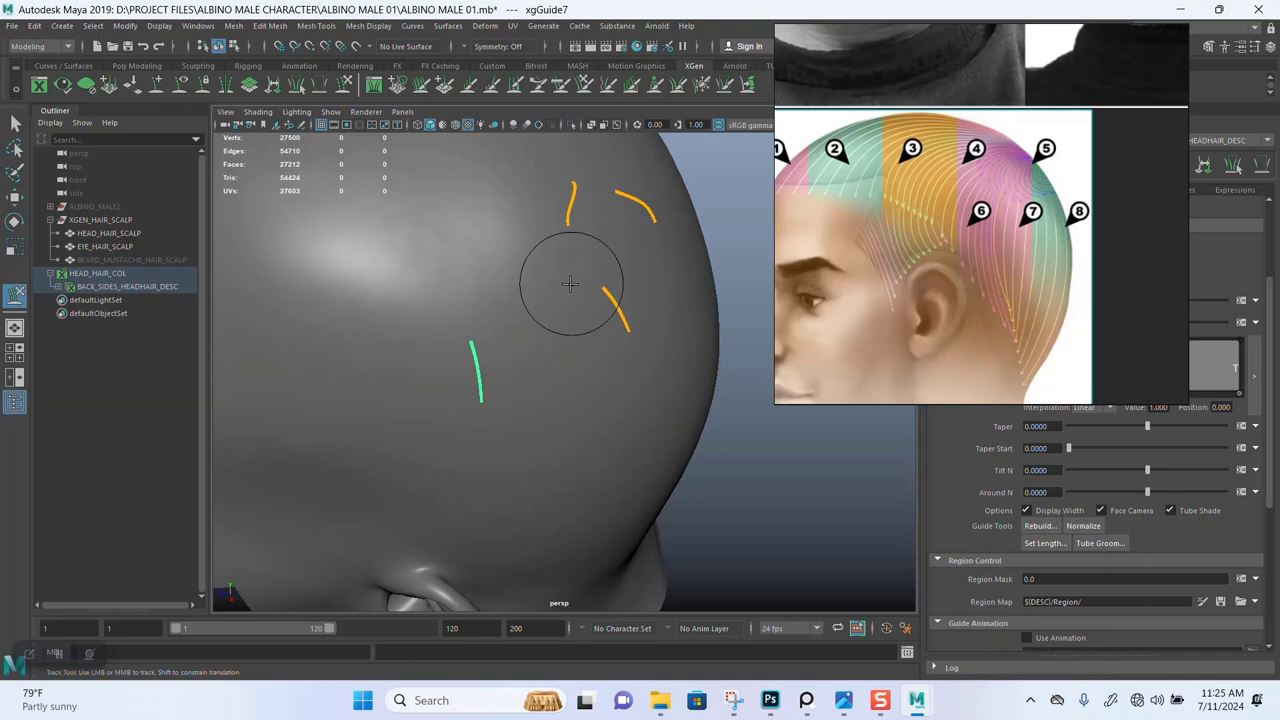
pyautogui.hotkey('ctrl', 's')
# Refine the side guide's curve and tip from the side and back so it arches down along the scalp.
pyautogui.moveTo(519, 379)
pyautogui.keyDown('alt'); pyautogui.mouseDown()
pyautogui.moveTo(511, 307)
pyautogui.moveTo(606, 296)
pyautogui.moveTo(646, 314)
pyautogui.moveTo(563, 371)
pyautogui.moveTo(515, 365)
pyautogui.moveTo(566, 337)
pyautogui.moveTo(571, 297)
pyautogui.moveTo(543, 337)
pyautogui.moveTo(510, 337)
pyautogui.moveTo(530, 366)
pyautogui.mouseUp(); pyautogui.keyUp('alt')
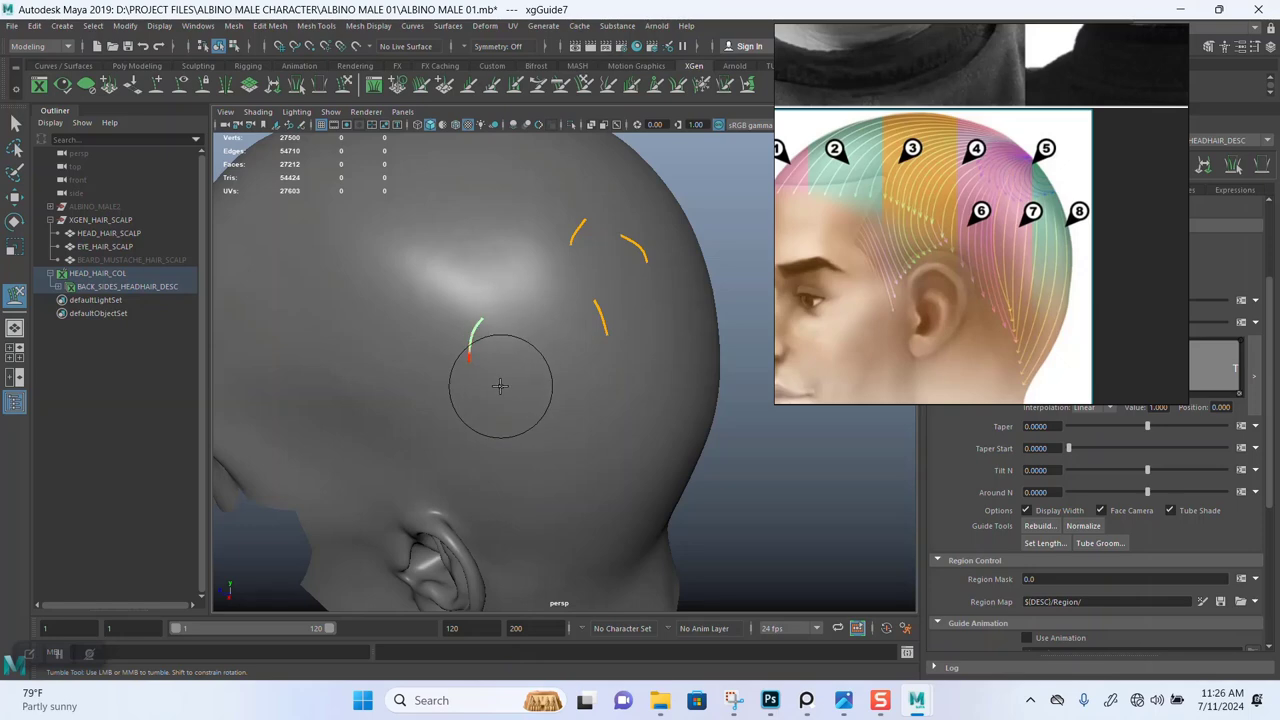
pyautogui.keyDown('alt'); pyautogui.moveTo(609, 384); pyautogui.dragTo(411, 260); pyautogui.keyUp('alt')
pyautogui.keyDown('alt'); pyautogui.moveTo(620, 357); pyautogui.dragTo(485, 295, button='middle'); pyautogui.keyUp('alt')
pyautogui.keyDown('alt'); pyautogui.moveTo(485, 292); pyautogui.dragTo(446, 367); pyautogui.keyUp('alt')
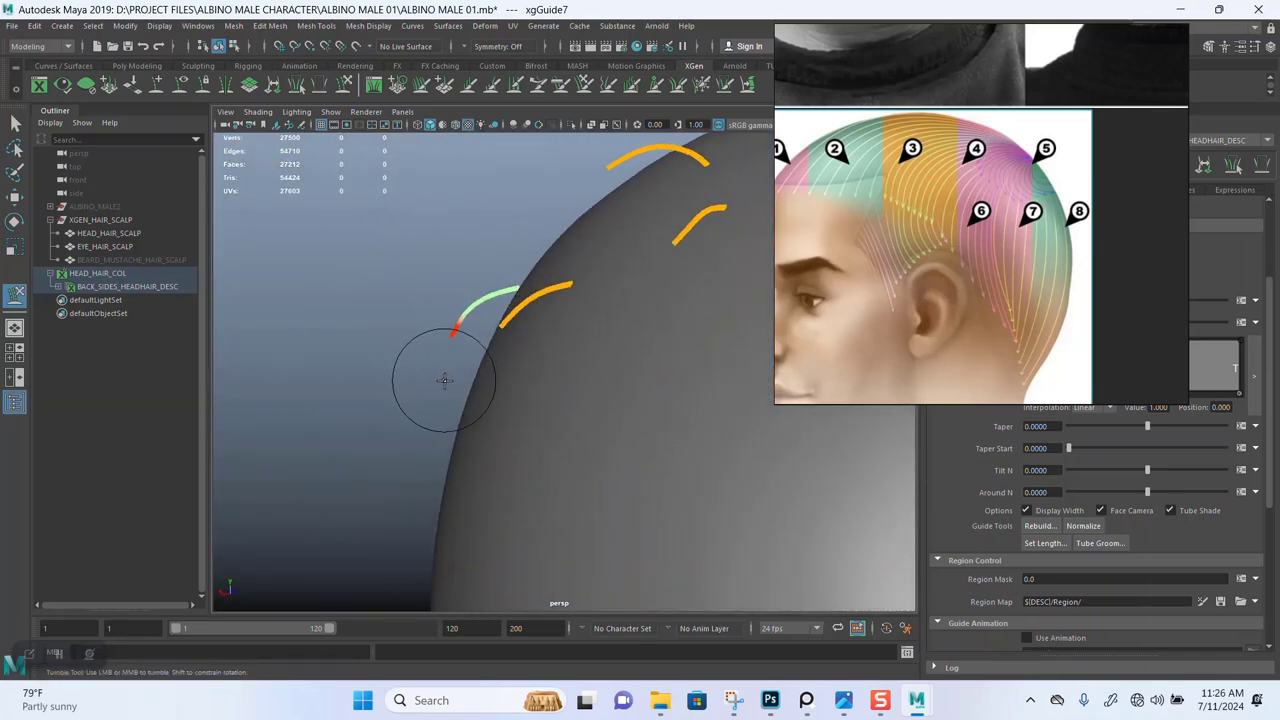
pyautogui.keyDown('alt'); pyautogui.moveTo(521, 270); pyautogui.dragTo(568, 323); pyautogui.keyUp('alt')
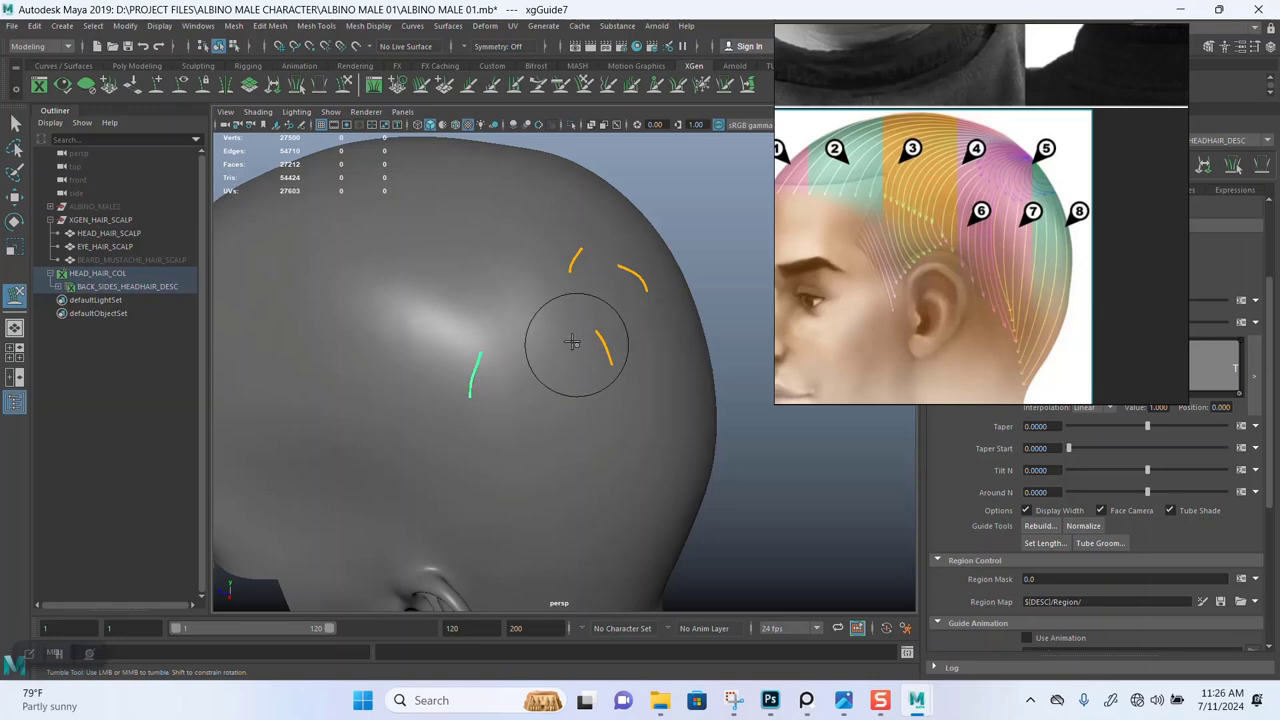
pyautogui.keyDown('alt'); pyautogui.moveTo(572, 343); pyautogui.dragTo(543, 388); pyautogui.keyUp('alt')
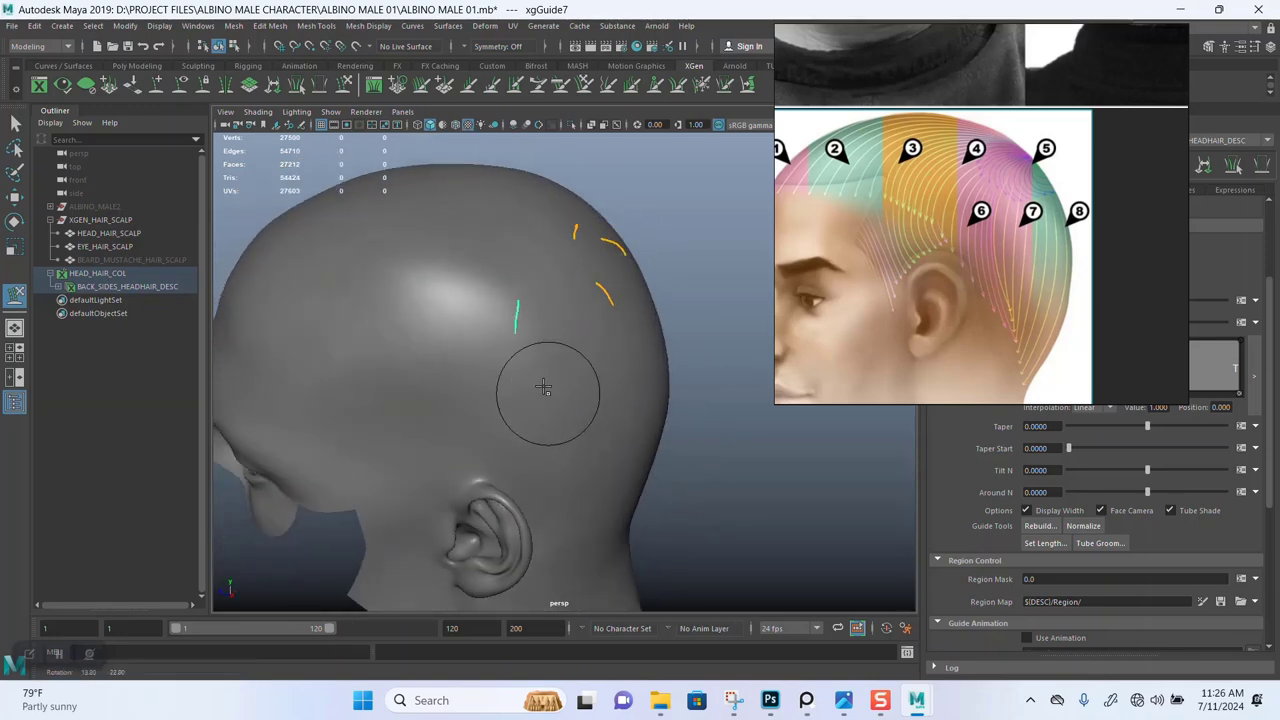
# Check the side guide's curve from several angles and undo the last adjustment to it.
pyautogui.scroll(2, 543, 388)
pyautogui.scroll(-2, 617, 300)
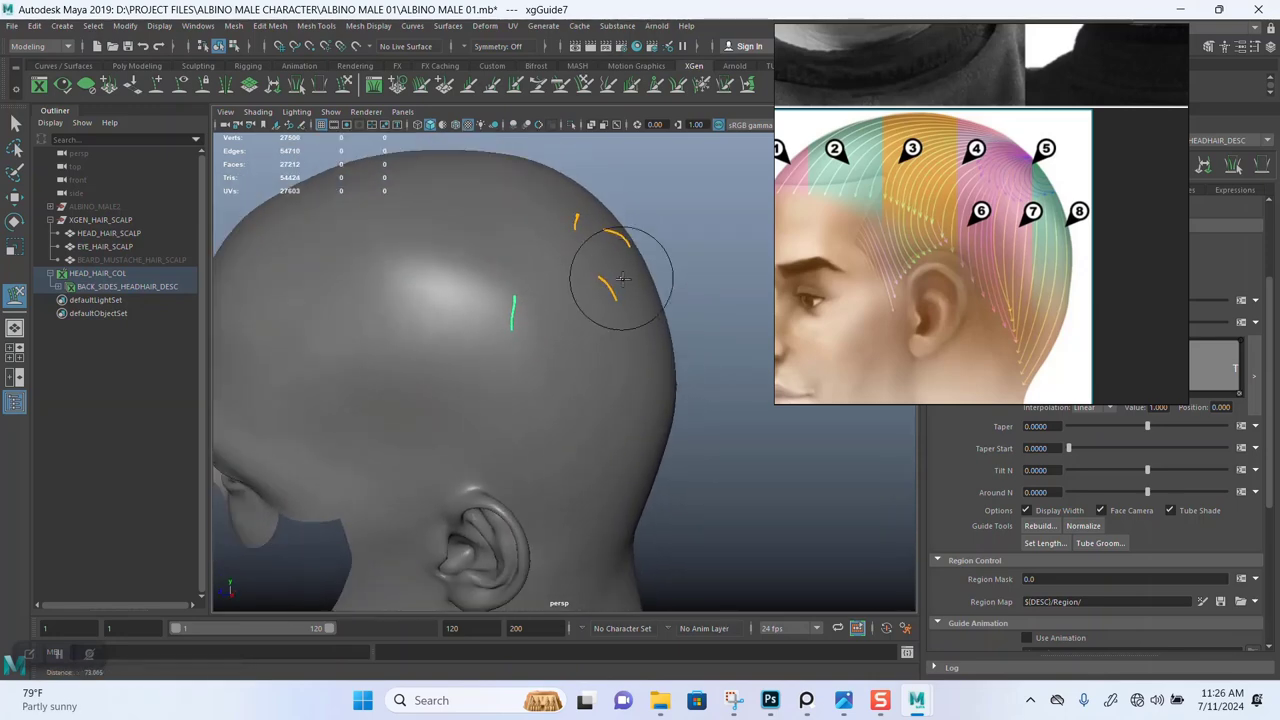
pyautogui.keyDown('alt'); pyautogui.moveTo(620, 280); pyautogui.dragTo(590, 305); pyautogui.keyUp('alt')
pyautogui.hotkey('ctrl', 'z')
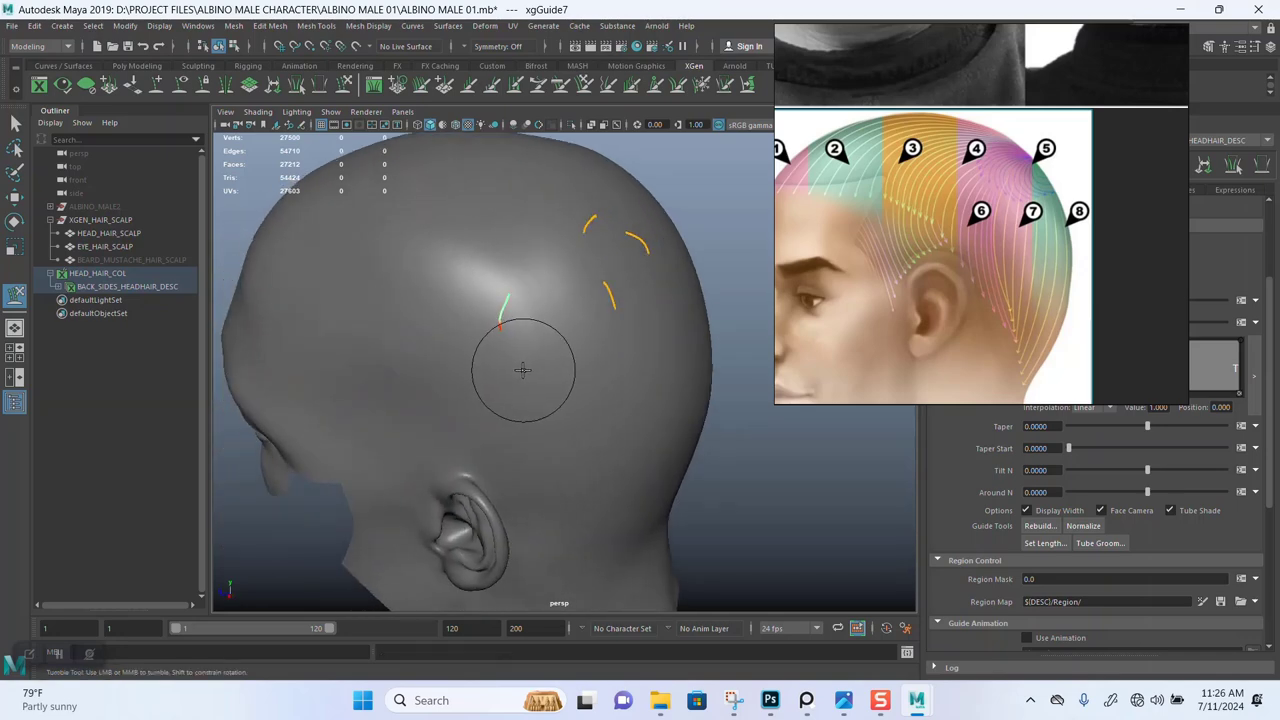
# Add a new XGen guide in front of the shaped side guide, high on the side of the head.
pyautogui.keyDown('alt'); pyautogui.moveTo(523, 371); pyautogui.dragTo(563, 291); pyautogui.keyUp('alt')
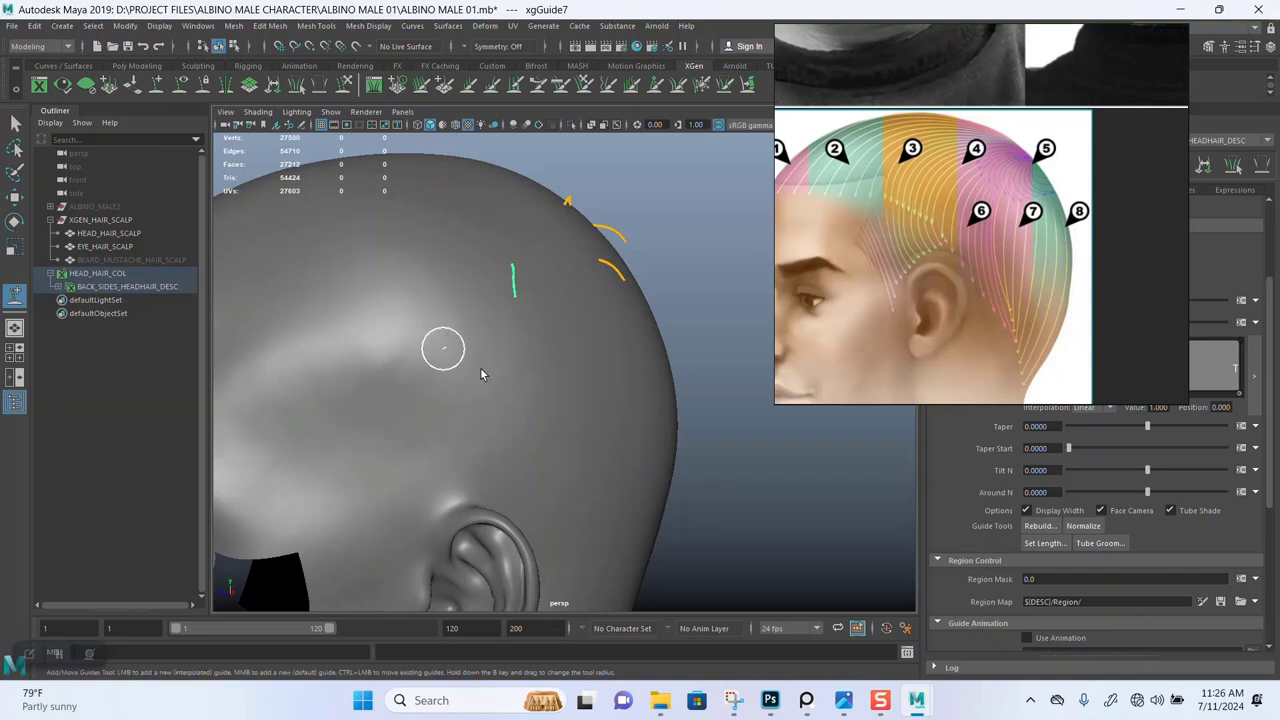
pyautogui.keyDown('alt'); pyautogui.moveTo(440, 346); pyautogui.dragTo(538, 308); pyautogui.keyUp('alt')
pyautogui.keyDown('alt'); pyautogui.moveTo(524, 314); pyautogui.dragTo(549, 296, button='middle'); pyautogui.keyUp('alt')
pyautogui.keyDown('alt'); pyautogui.moveTo(549, 295); pyautogui.dragTo(467, 303); pyautogui.keyUp('alt')
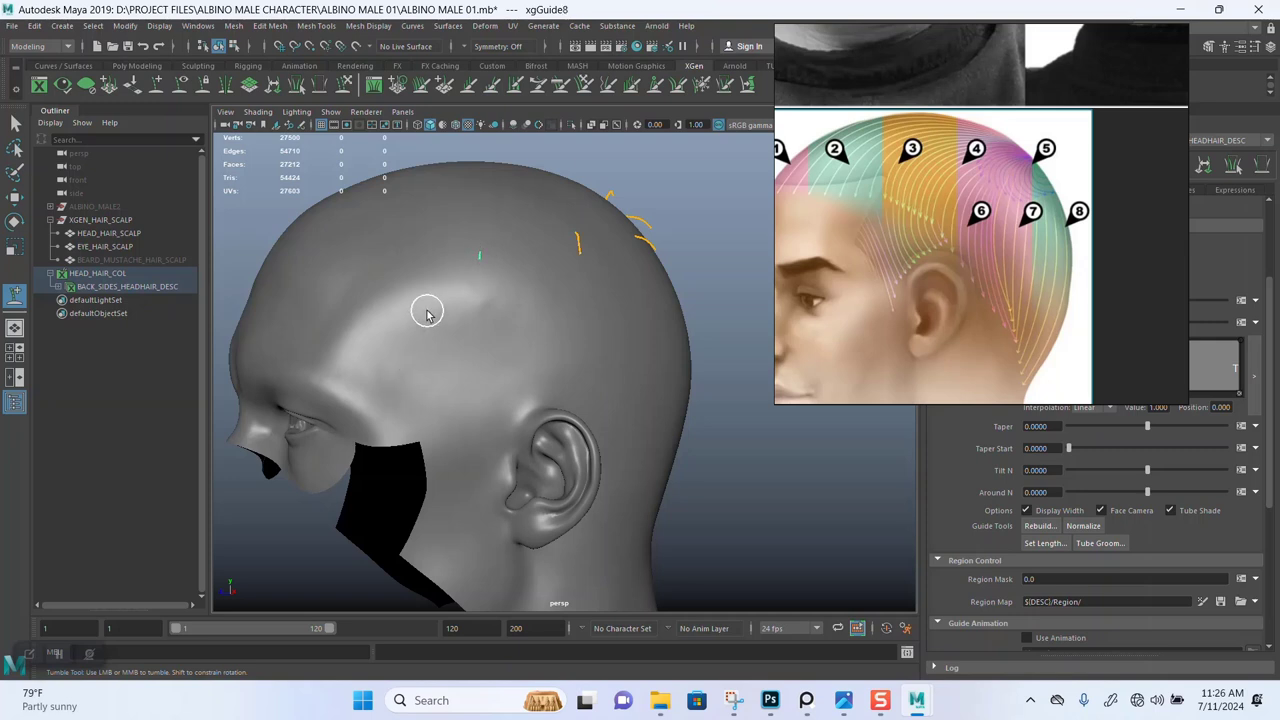
# Add two more guides stepping down and forward along the temple hairline.
pyautogui.keyDown('alt'); pyautogui.moveTo(422, 314); pyautogui.dragTo(406, 292); pyautogui.keyUp('alt')
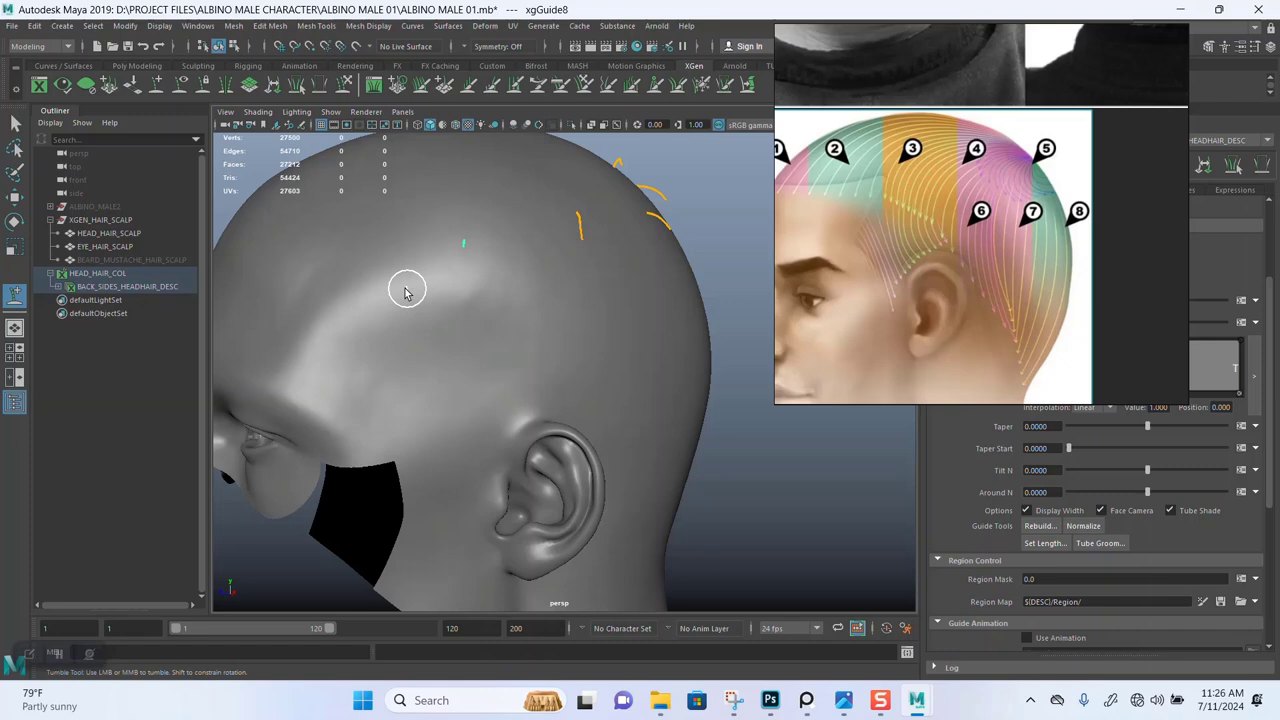
pyautogui.click(398, 338)
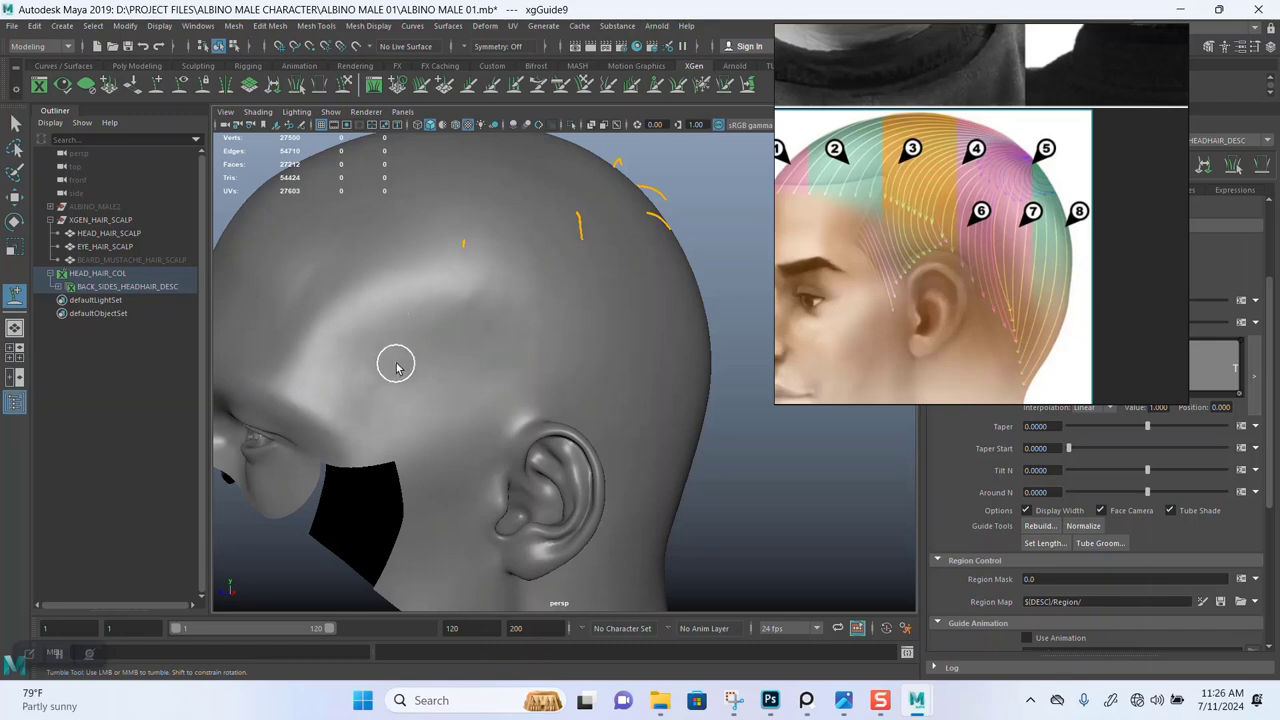
pyautogui.keyDown('alt'); pyautogui.moveTo(459, 360); pyautogui.dragTo(463, 294); pyautogui.keyUp('alt')
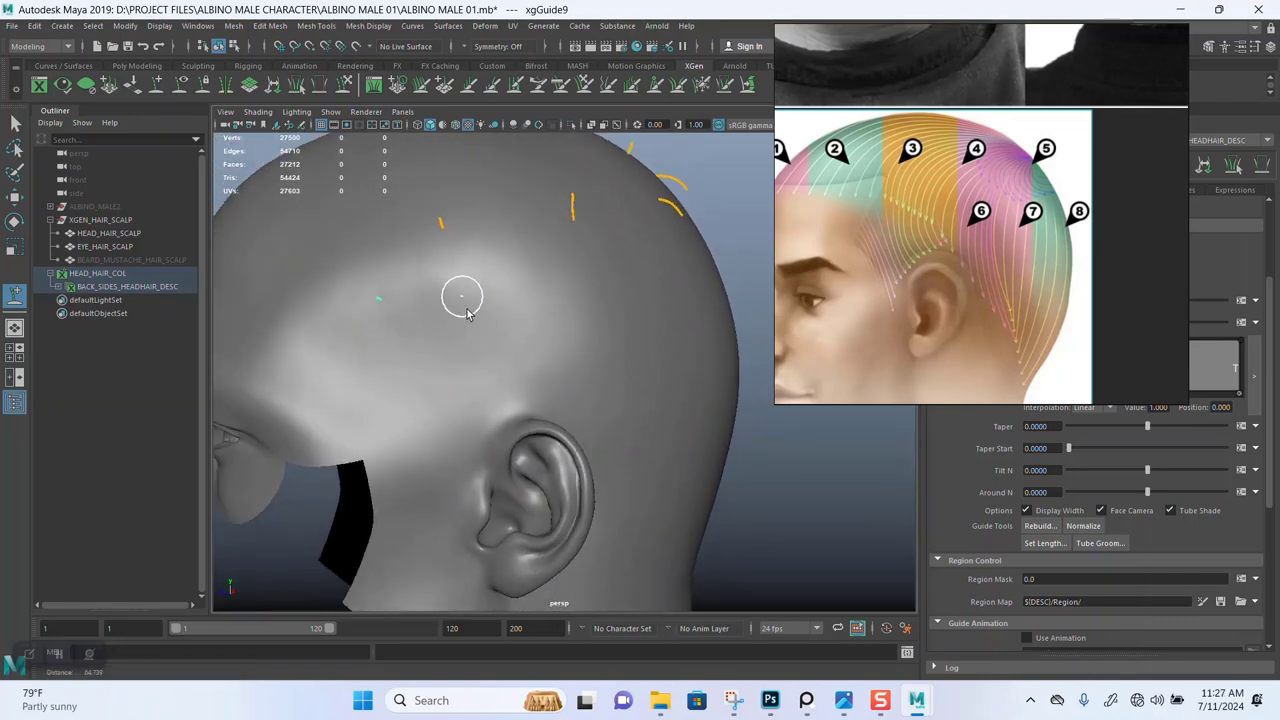
pyautogui.keyDown('alt'); pyautogui.moveTo(463, 294); pyautogui.dragTo(496, 327, button='middle'); pyautogui.keyUp('alt')
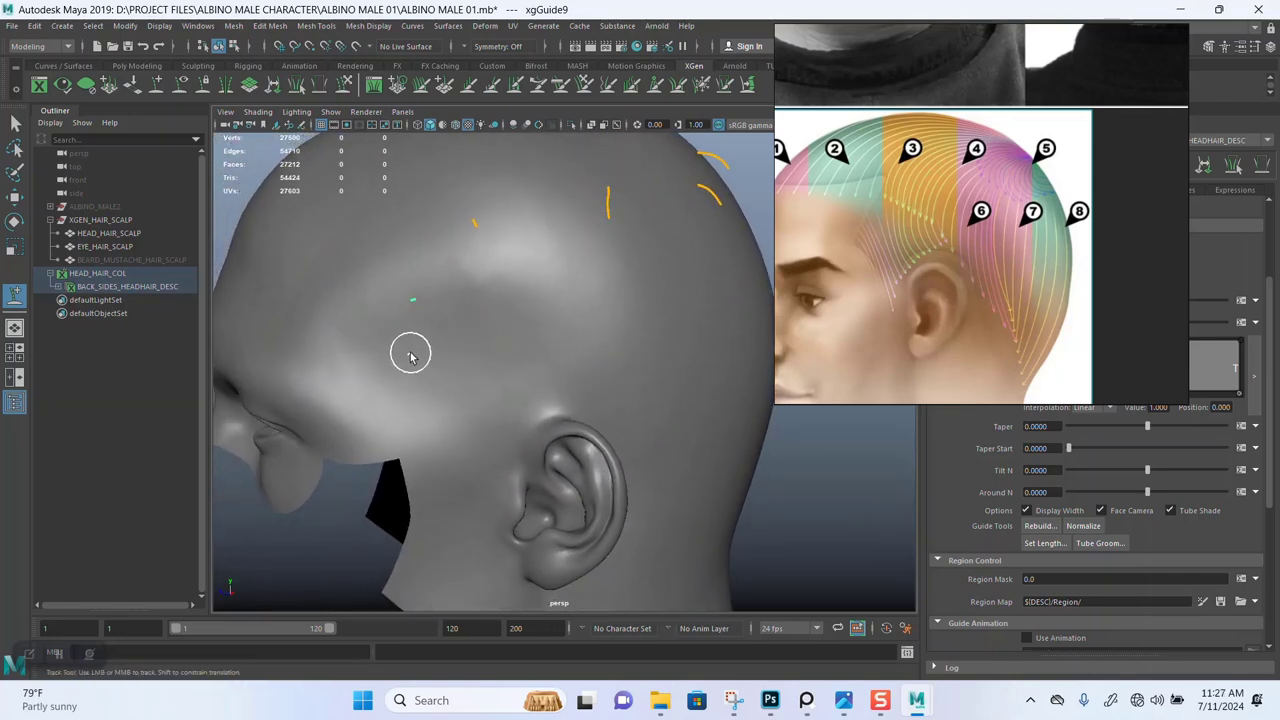
pyautogui.click(392, 355)
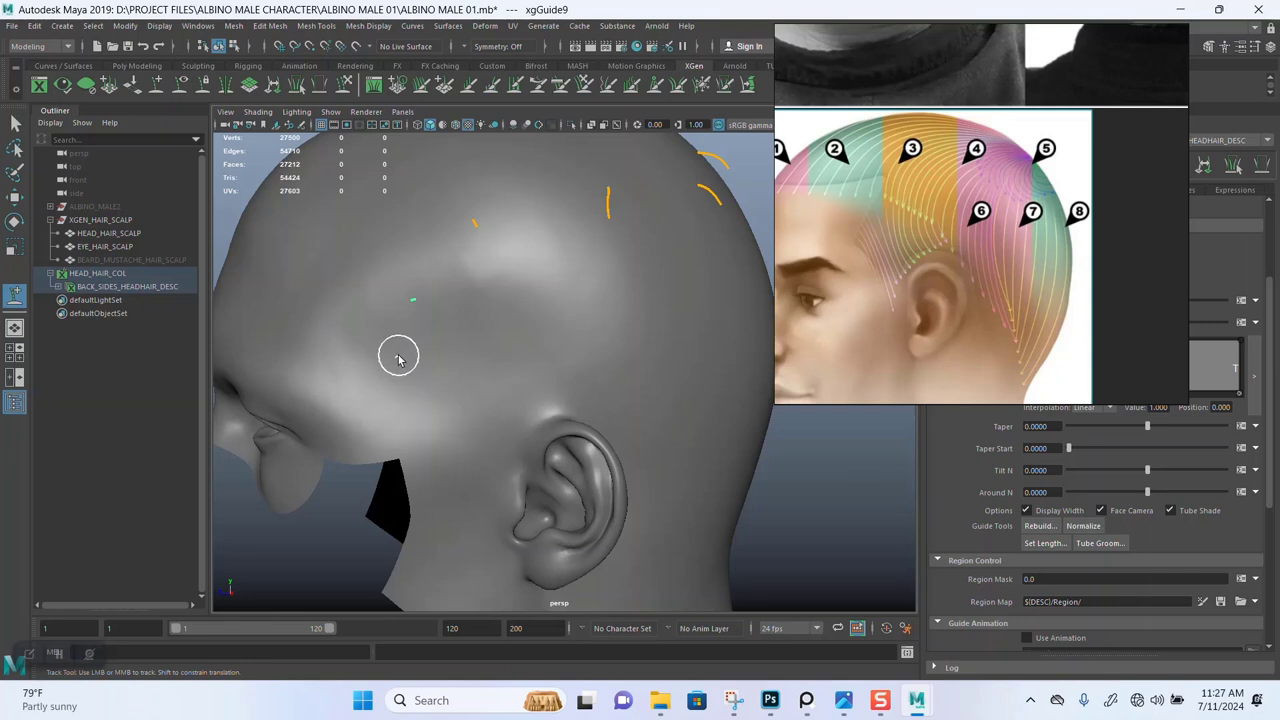
pyautogui.keyDown('alt'); pyautogui.moveTo(475, 413); pyautogui.dragTo(560, 380, button='right'); pyautogui.keyUp('alt')
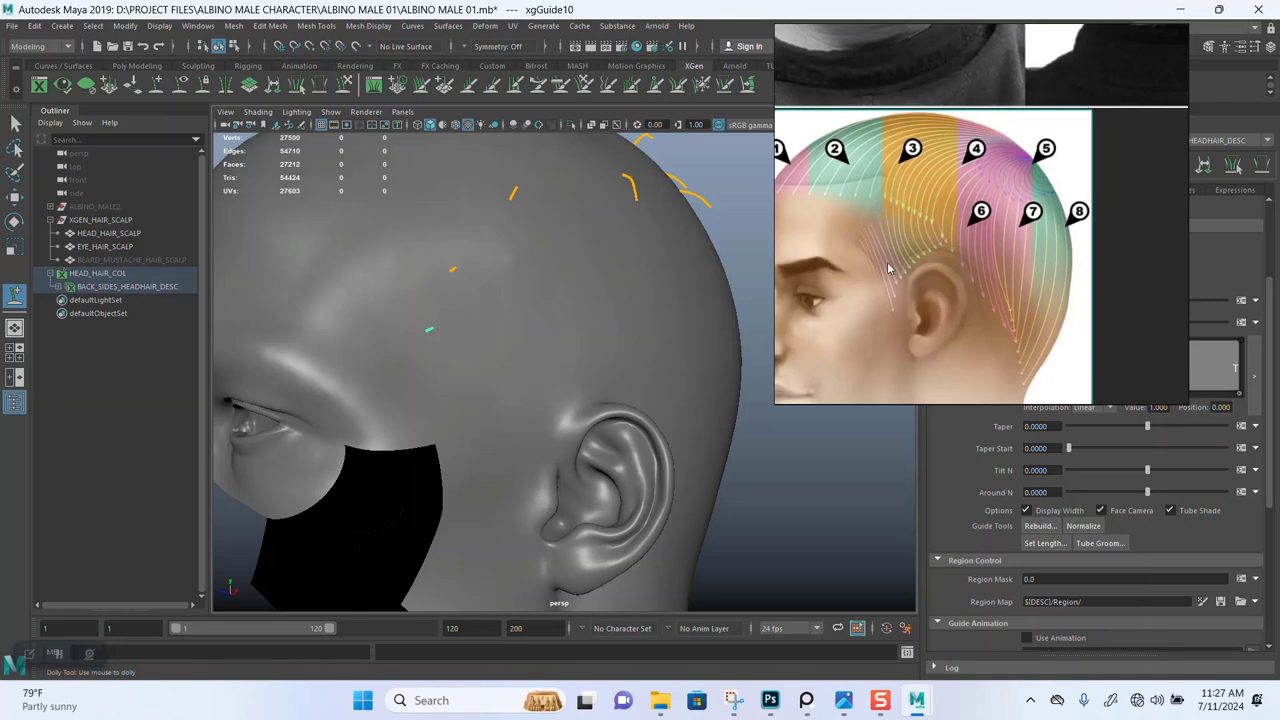
# Bring up the reference photo of the shaved head with green flow arrows and examine the hair direction around the temple.
pyautogui.scroll(-5, 889, 277)
pyautogui.moveTo(787, 163); pyautogui.dragTo(915, 306, button='middle')
pyautogui.moveTo(1035, 152); pyautogui.dragTo(911, 400, button='middle')
pyautogui.scroll(3, 943, 298)
pyautogui.scroll(-1, 917, 366)
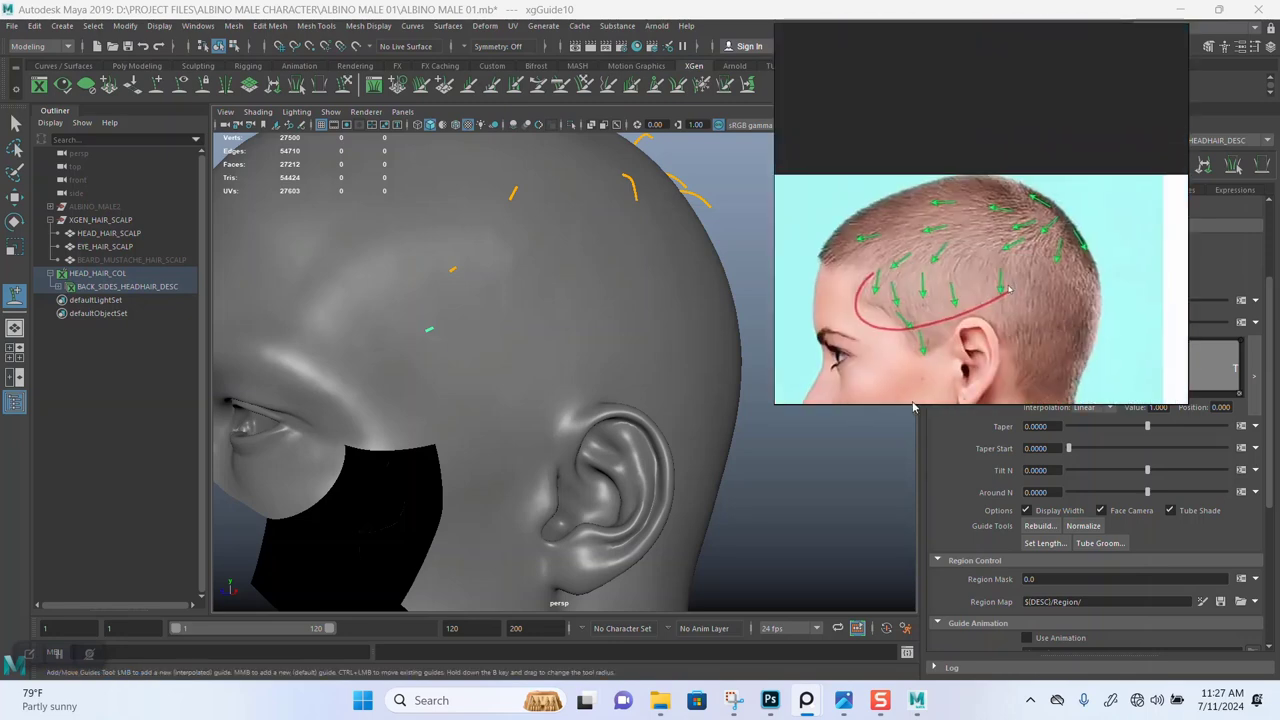
pyautogui.moveTo(917, 346); pyautogui.dragTo(956, 258, button='middle')
pyautogui.scroll(2, 945, 245)
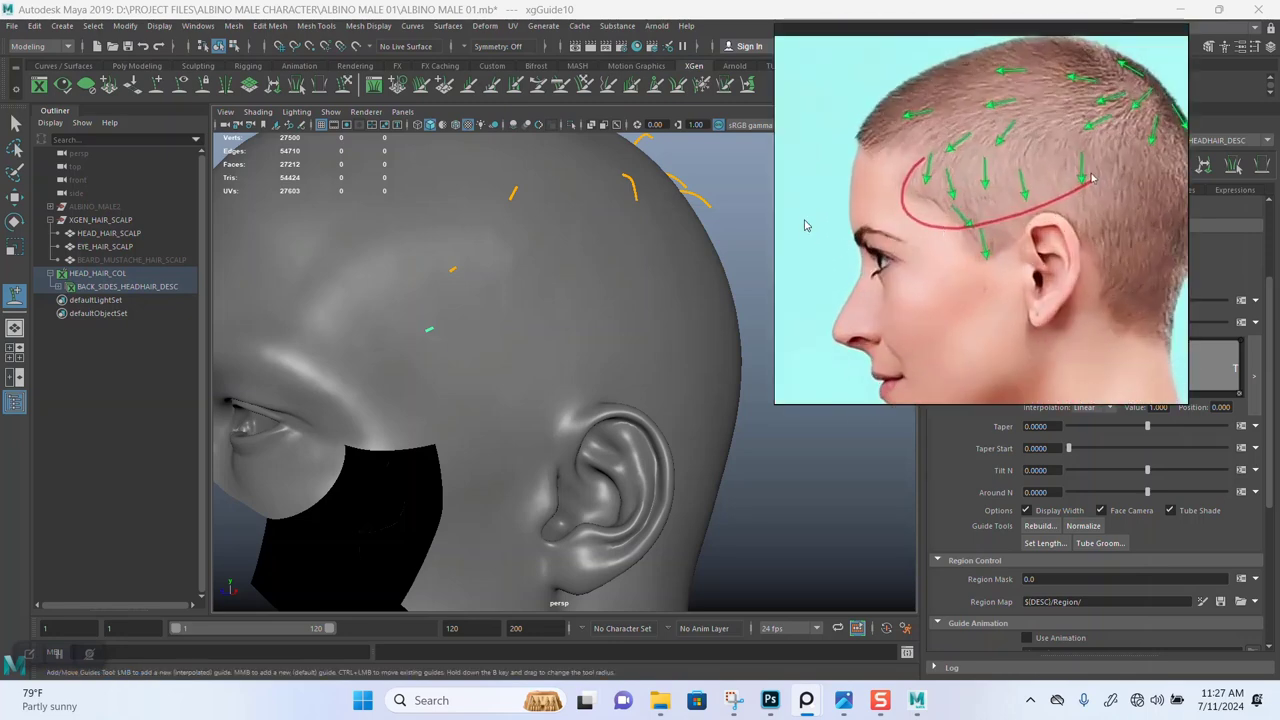
pyautogui.moveTo(913, 167); pyautogui.dragTo(908, 200)
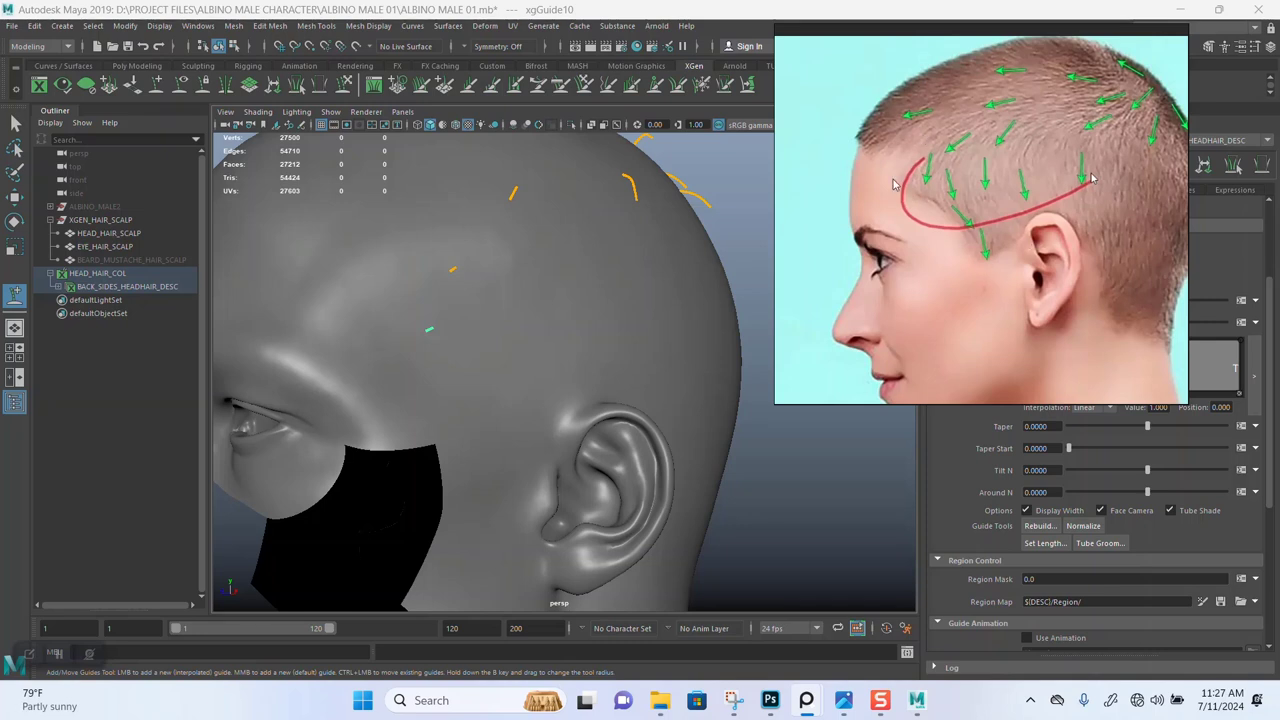
# Add three guides running from the temple down the sideburn in front of the ear.
pyautogui.keyDown('alt'); pyautogui.moveTo(549, 420); pyautogui.dragTo(427, 350); pyautogui.keyUp('alt')
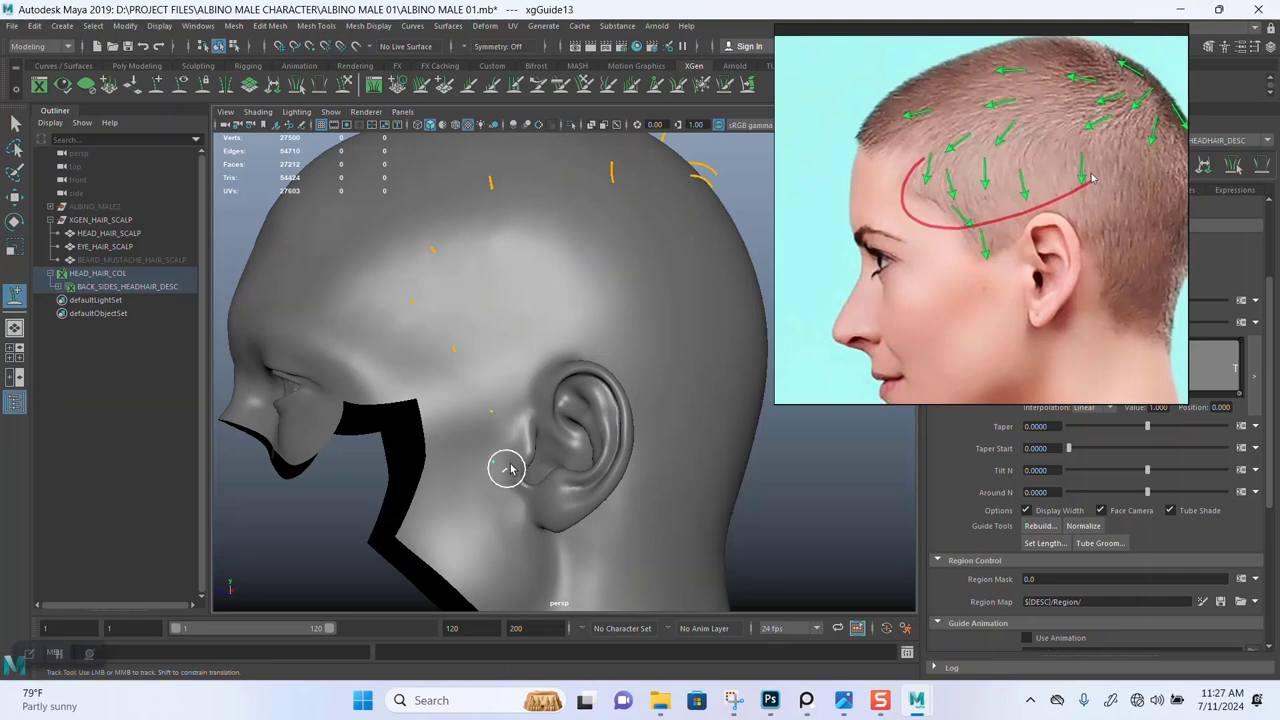
pyautogui.keyDown('alt'); pyautogui.moveTo(509, 466); pyautogui.dragTo(517, 374); pyautogui.keyUp('alt')
pyautogui.keyDown('alt'); pyautogui.moveTo(517, 374); pyautogui.dragTo(550, 350, button='middle'); pyautogui.keyUp('alt')
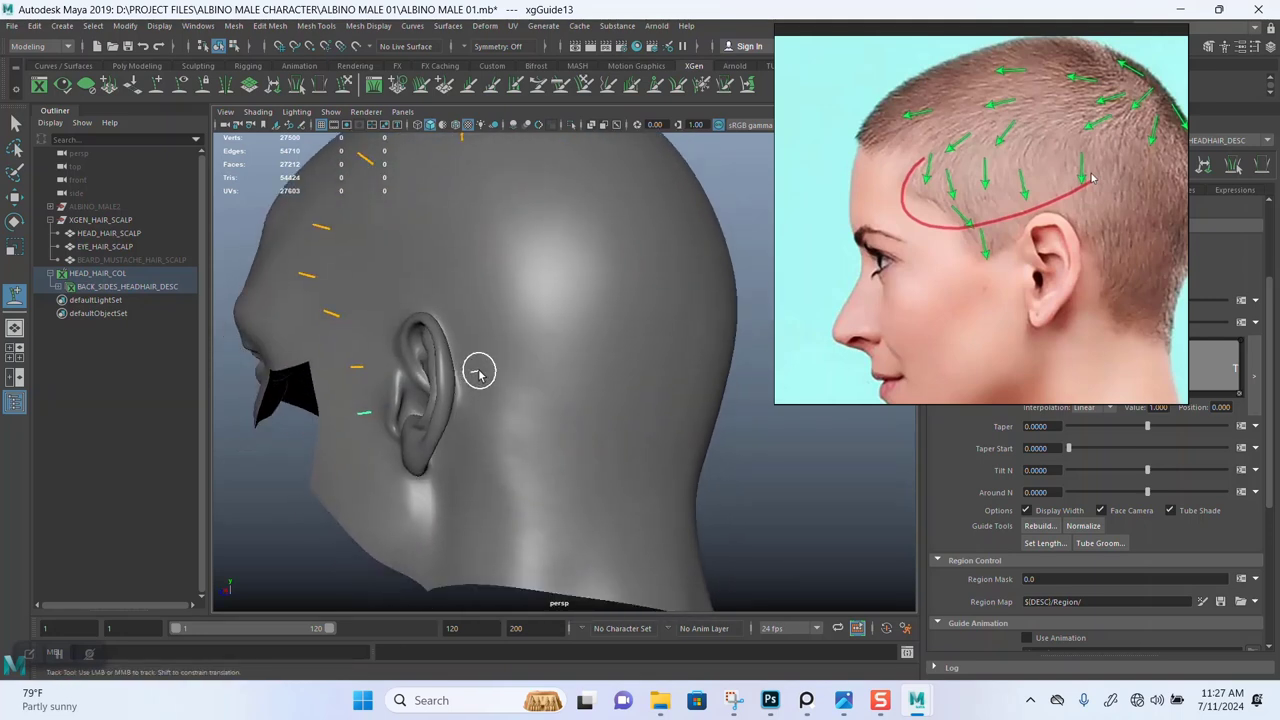
# Add one guide behind the ear and two above it along the hairline.
pyautogui.click(480, 375)
pyautogui.keyDown('alt'); pyautogui.moveTo(445, 305); pyautogui.dragTo(440, 305); pyautogui.keyUp('alt')
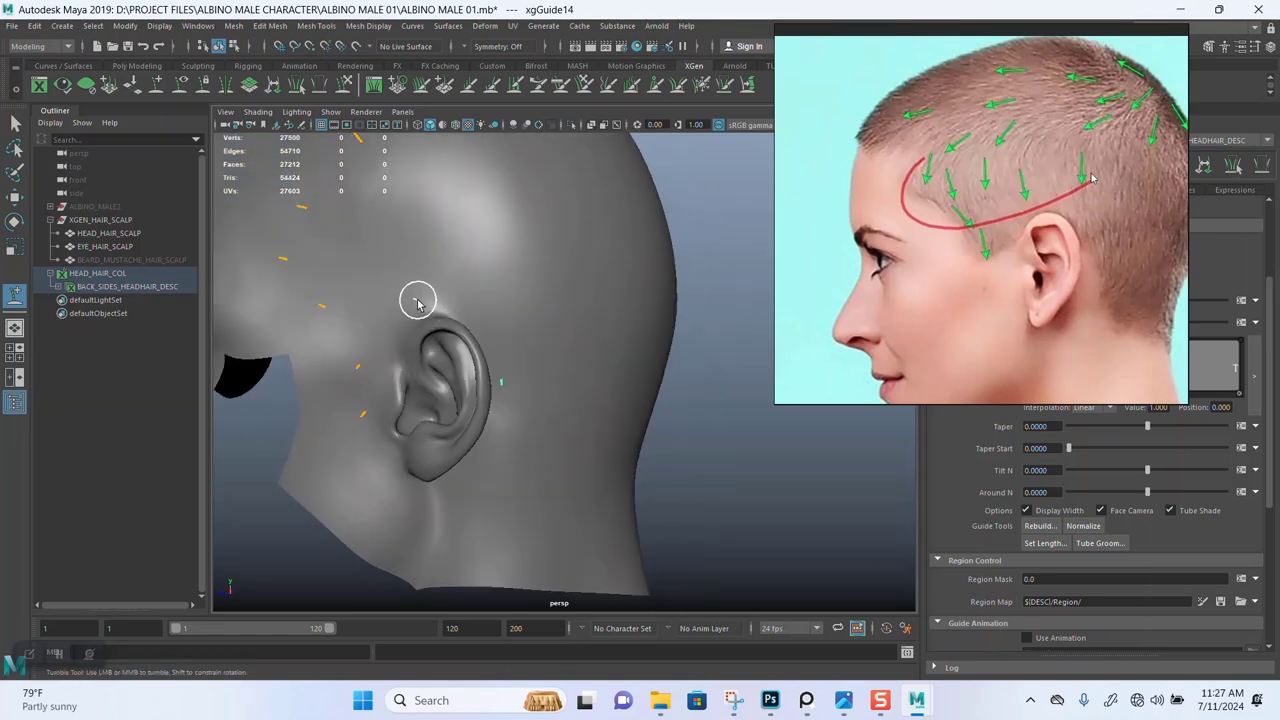
pyautogui.click(418, 295)
pyautogui.keyDown('alt'); pyautogui.moveTo(543, 374); pyautogui.dragTo(509, 354); pyautogui.keyUp('alt')
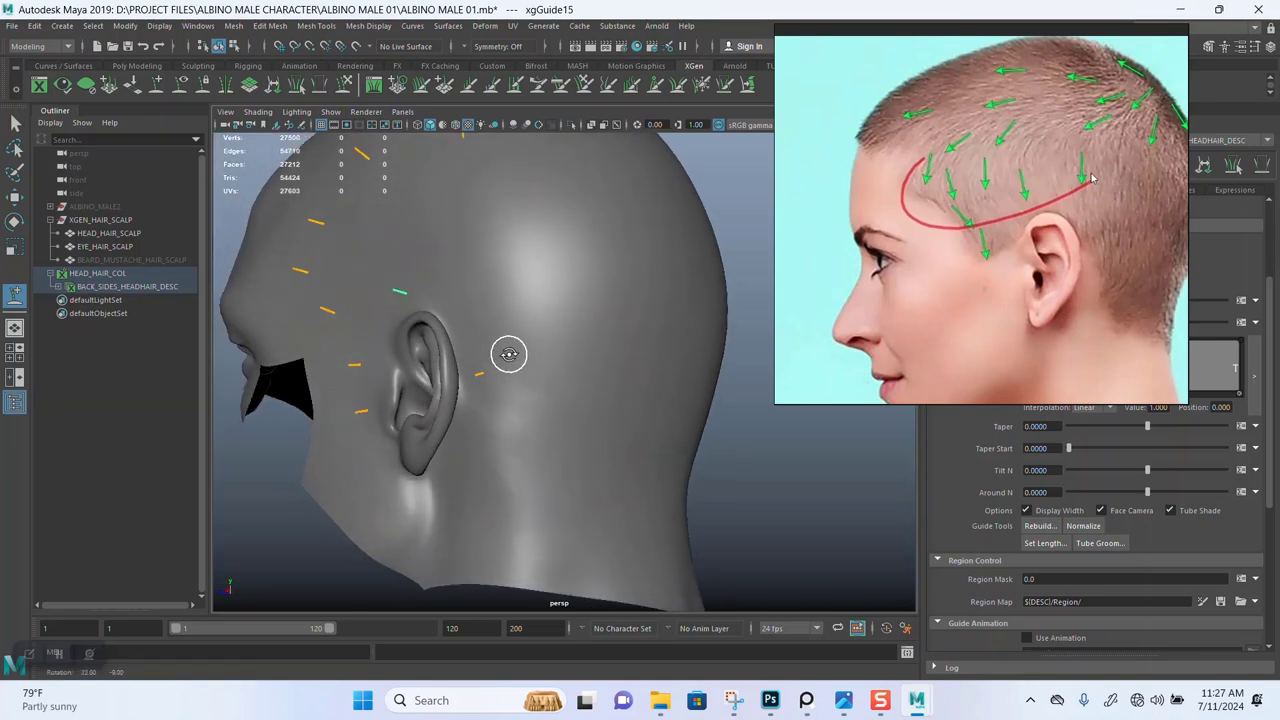
# Add four guides along the nape hairline, from behind the ear to the center back of the neck.
pyautogui.keyDown('alt'); pyautogui.moveTo(540, 428); pyautogui.dragTo(504, 364, button='middle'); pyautogui.keyUp('alt')
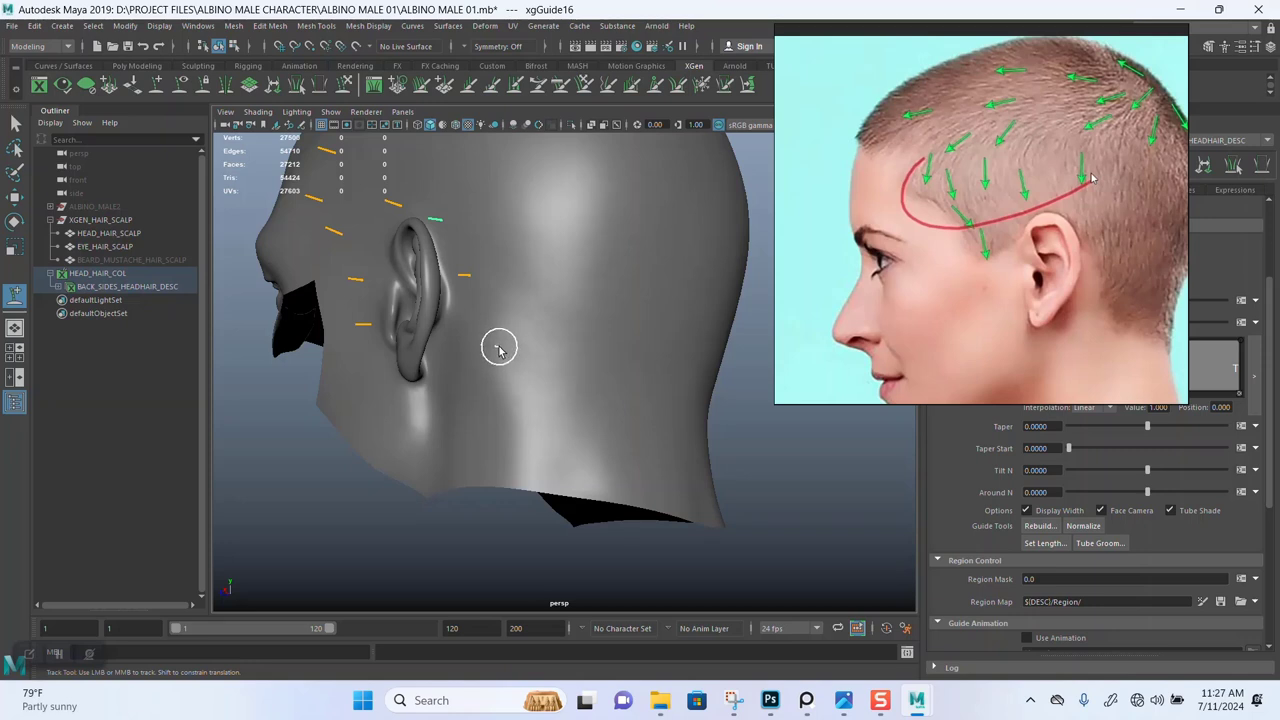
pyautogui.click(538, 388)
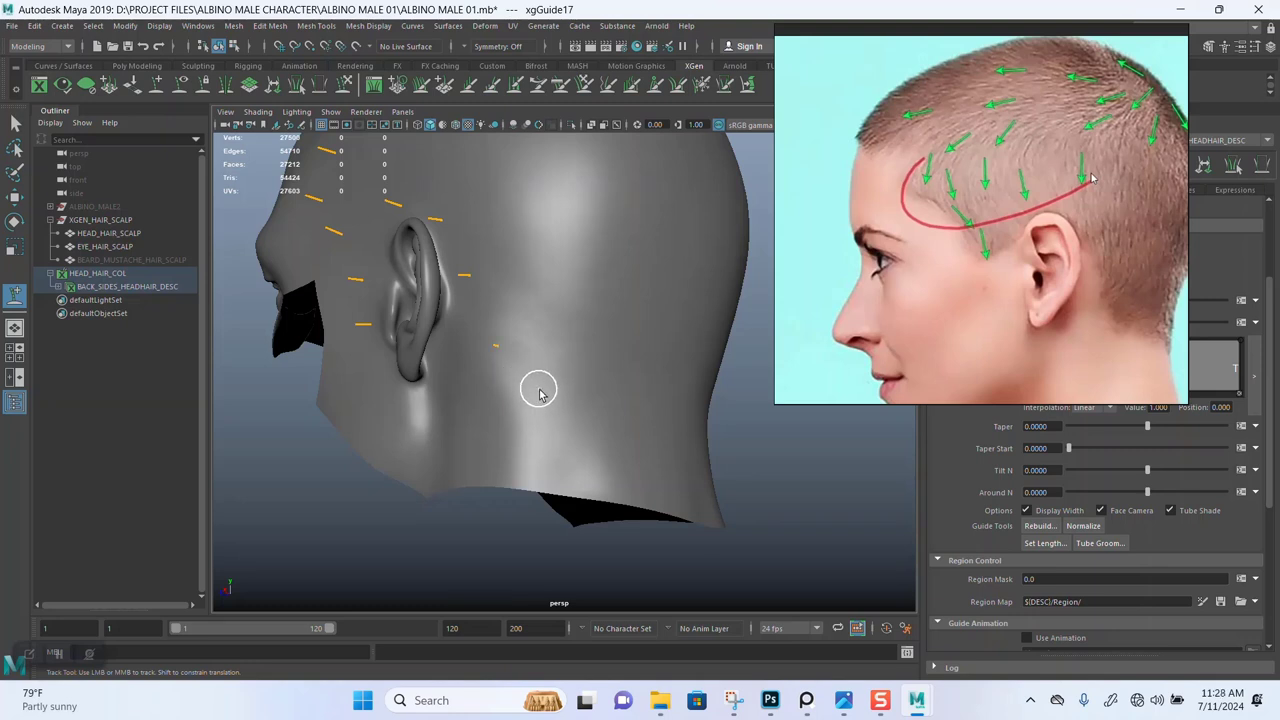
pyautogui.keyDown('alt'); pyautogui.moveTo(613, 451); pyautogui.dragTo(545, 449); pyautogui.keyUp('alt')
pyautogui.keyDown('alt'); pyautogui.moveTo(622, 426); pyautogui.dragTo(606, 424, button='right'); pyautogui.keyUp('alt')
pyautogui.keyDown('alt'); pyautogui.moveTo(612, 424); pyautogui.dragTo(500, 420); pyautogui.keyUp('alt')
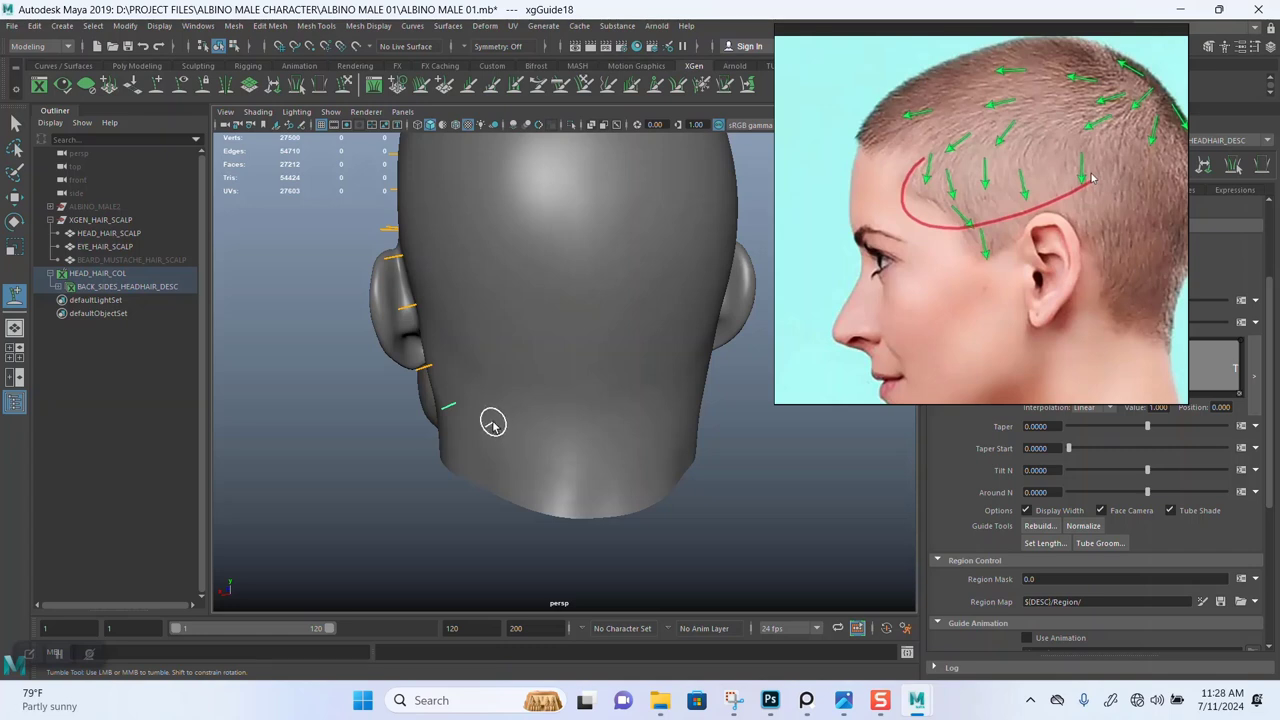
pyautogui.click(489, 425)
pyautogui.keyDown('alt'); pyautogui.moveTo(618, 441); pyautogui.dragTo(540, 405); pyautogui.keyUp('alt')
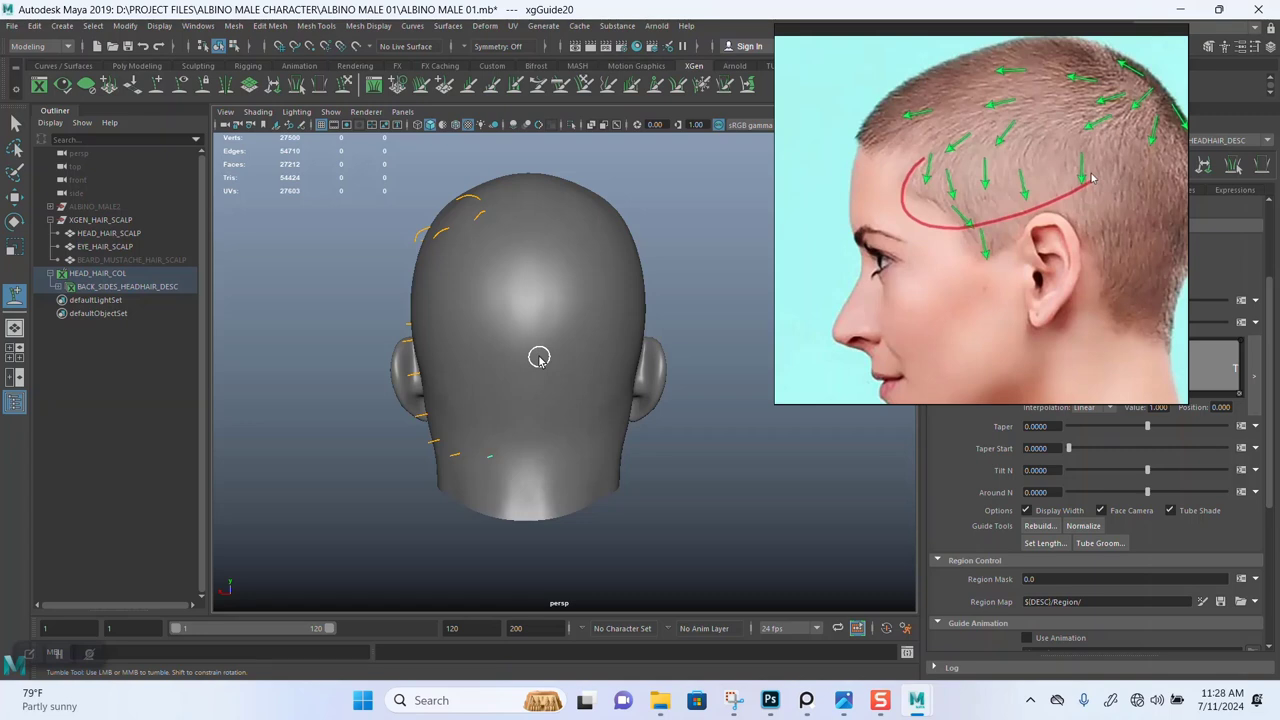
# Add a vertical row of four guides up the center back of the head, from above the nape toward the crown.
pyautogui.keyDown('alt'); pyautogui.moveTo(516, 373); pyautogui.dragTo(626, 334); pyautogui.keyUp('alt')
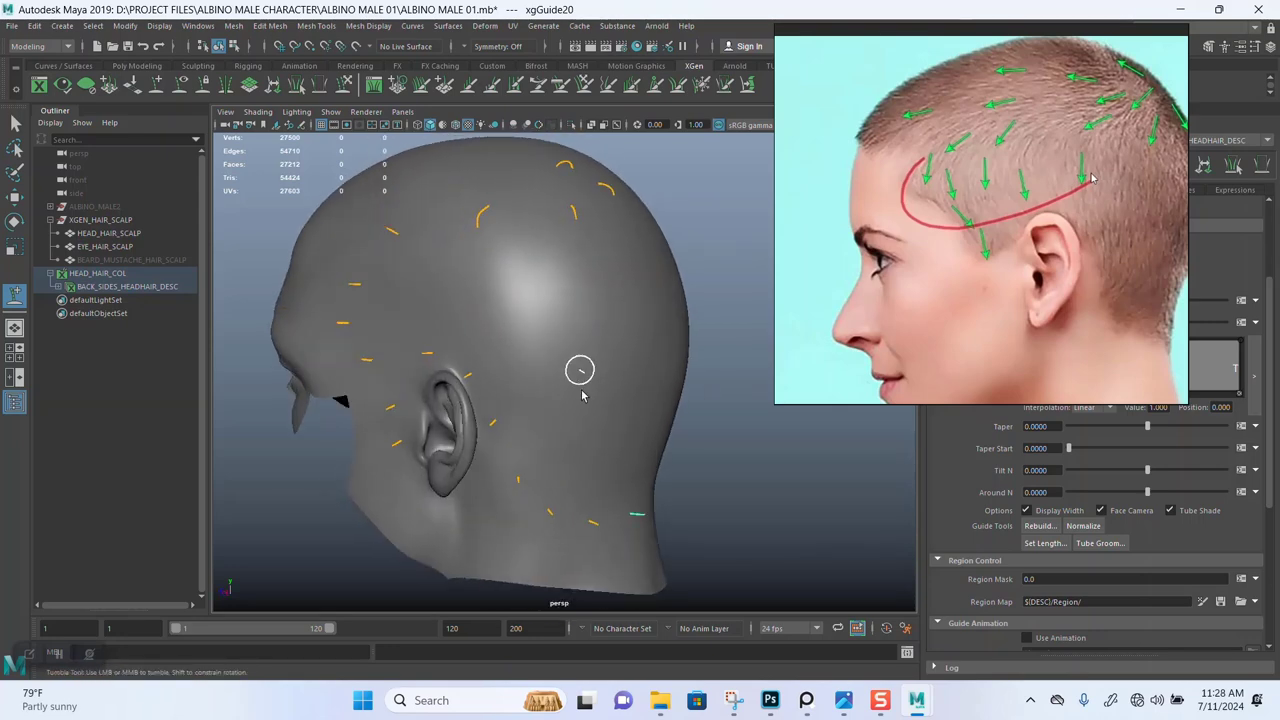
pyautogui.keyDown('alt'); pyautogui.moveTo(580, 369); pyautogui.dragTo(523, 429); pyautogui.keyUp('alt')
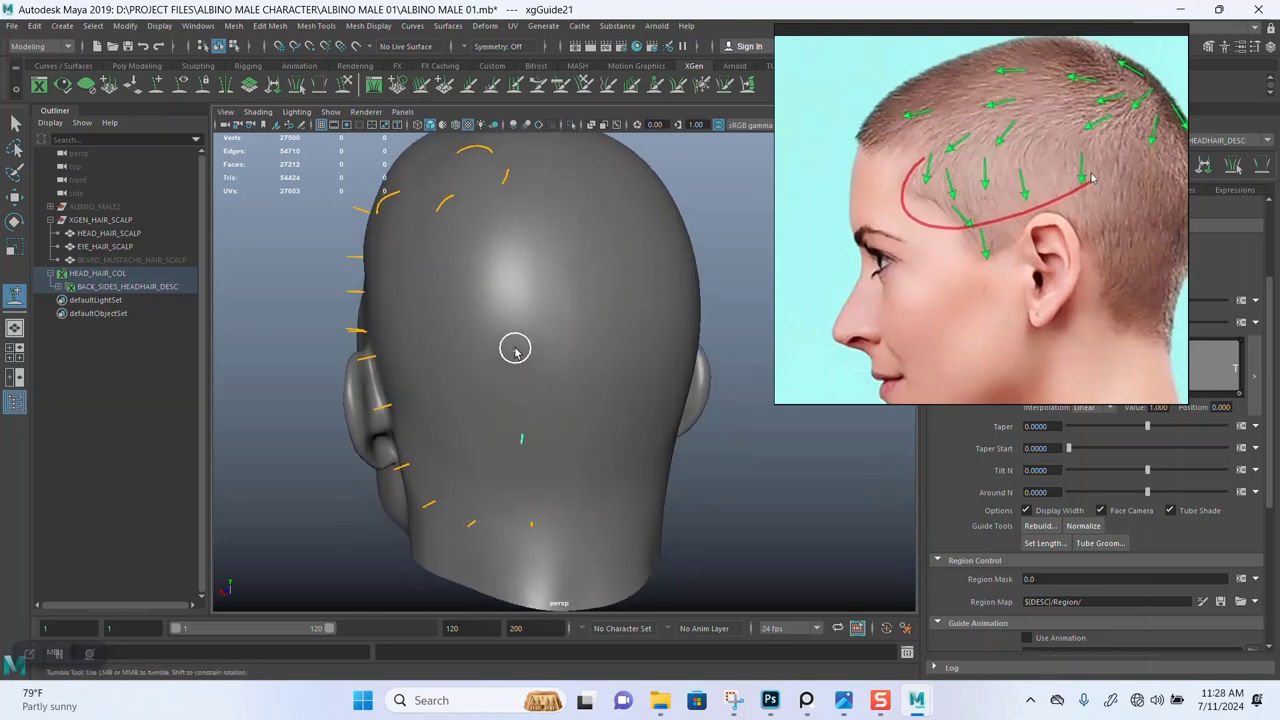
pyautogui.keyDown('alt'); pyautogui.moveTo(514, 343); pyautogui.dragTo(500, 378); pyautogui.keyUp('alt')
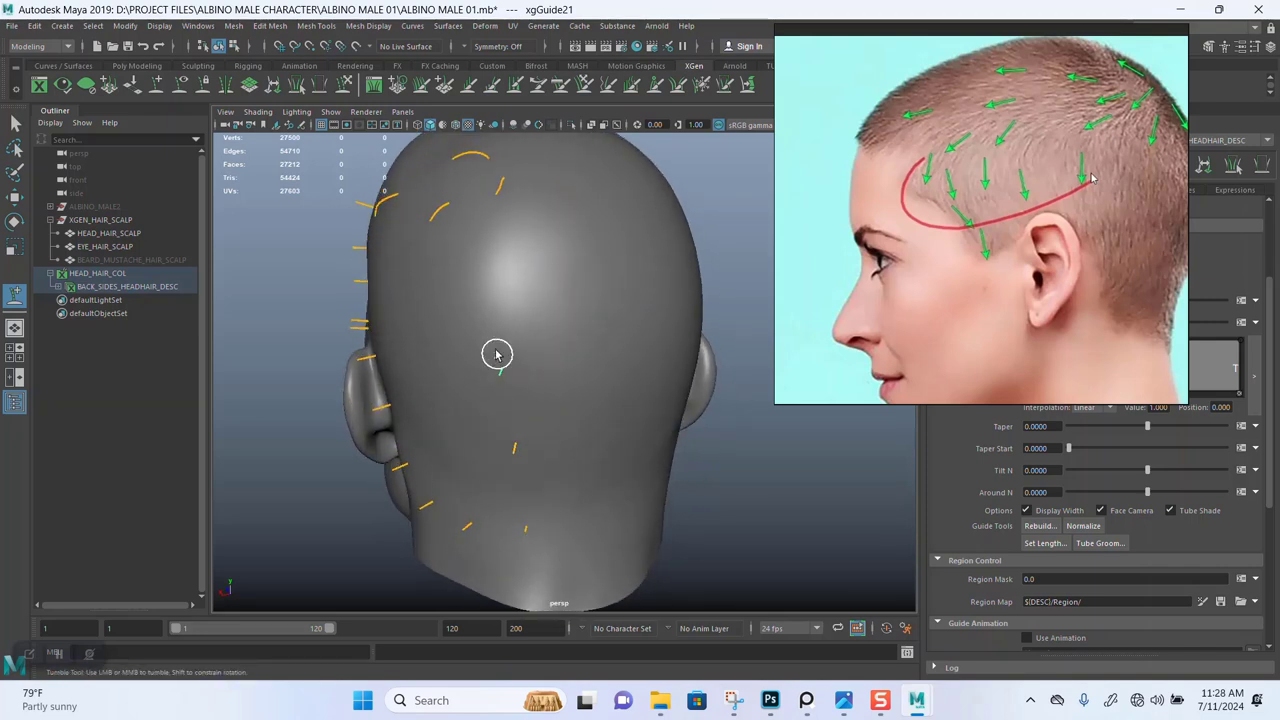
pyautogui.click(494, 299)
pyautogui.click(491, 292)
pyautogui.click(489, 241)
# Fill the gaps above the ear and across the back of the head with more guides, and save the scene.
pyautogui.keyDown('alt'); pyautogui.moveTo(566, 323); pyautogui.dragTo(463, 372); pyautogui.keyUp('alt')
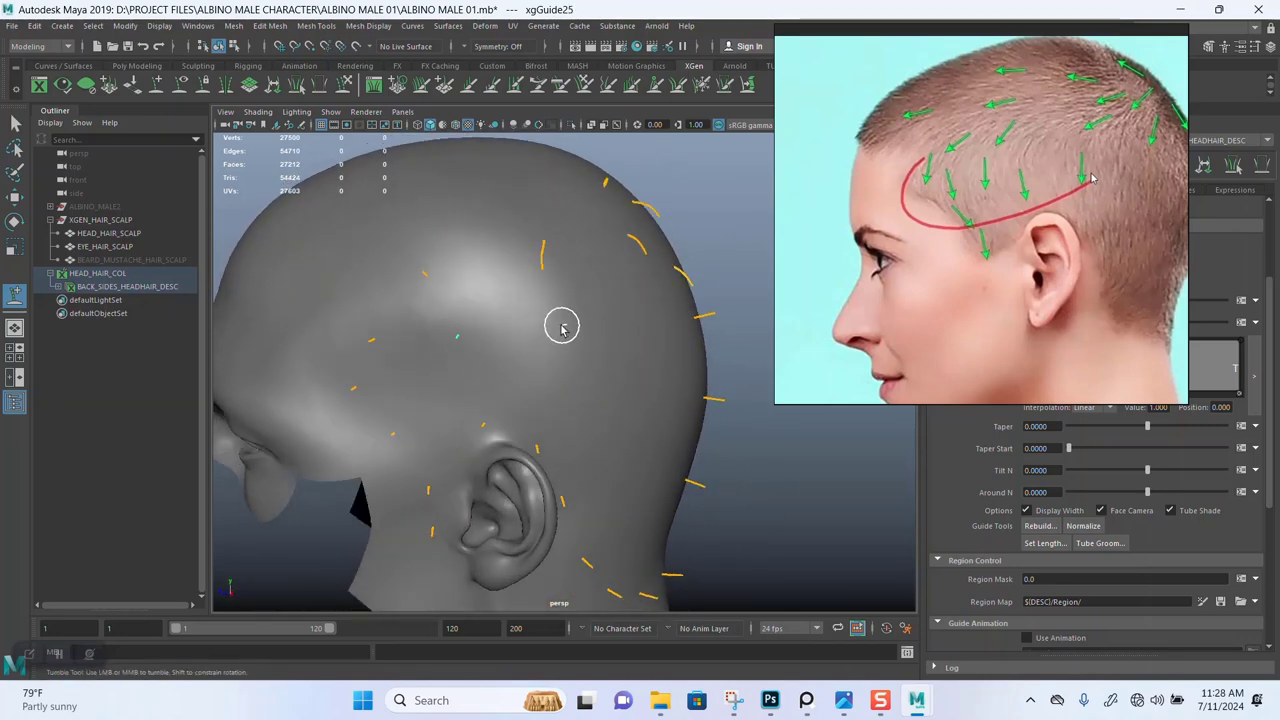
pyautogui.keyDown('alt'); pyautogui.moveTo(562, 328); pyautogui.dragTo(520, 317); pyautogui.keyUp('alt')
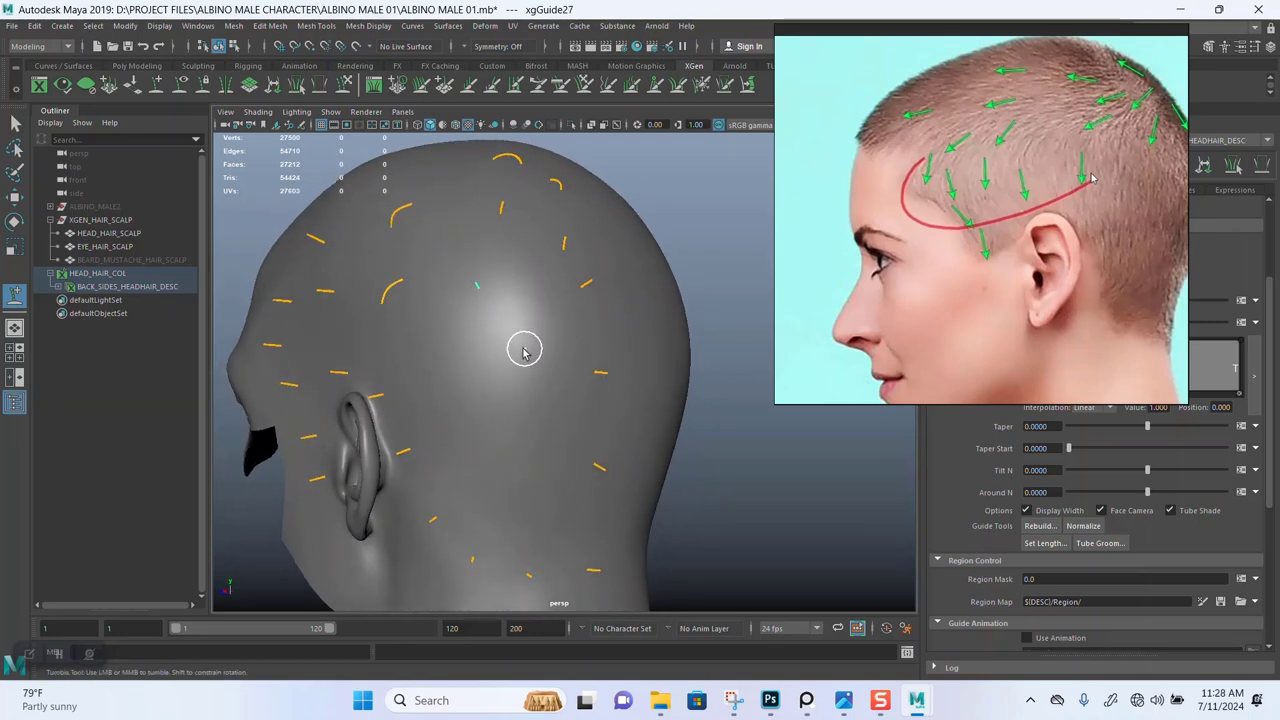
pyautogui.moveTo(524, 349)
pyautogui.keyDown('alt'); pyautogui.mouseDown()
pyautogui.moveTo(557, 360)
pyautogui.moveTo(542, 344)
pyautogui.mouseUp(); pyautogui.keyUp('alt')
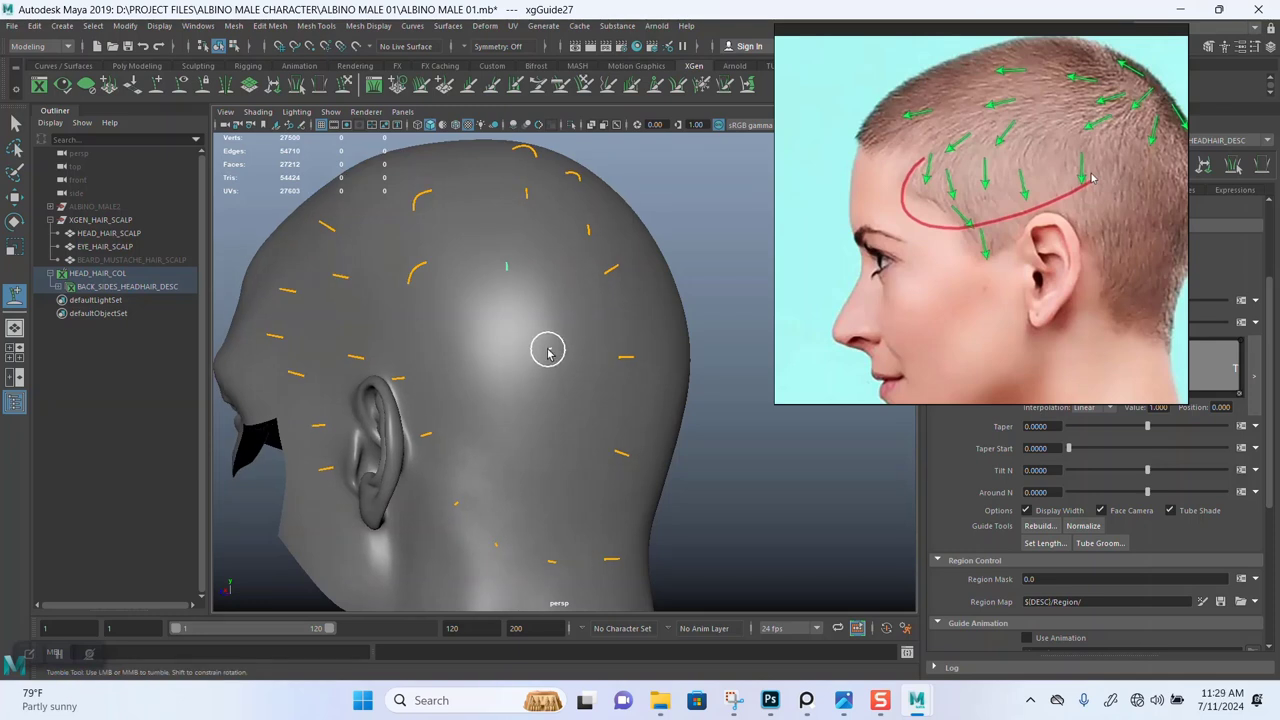
pyautogui.keyDown('alt'); pyautogui.moveTo(553, 378); pyautogui.dragTo(579, 374); pyautogui.keyUp('alt')
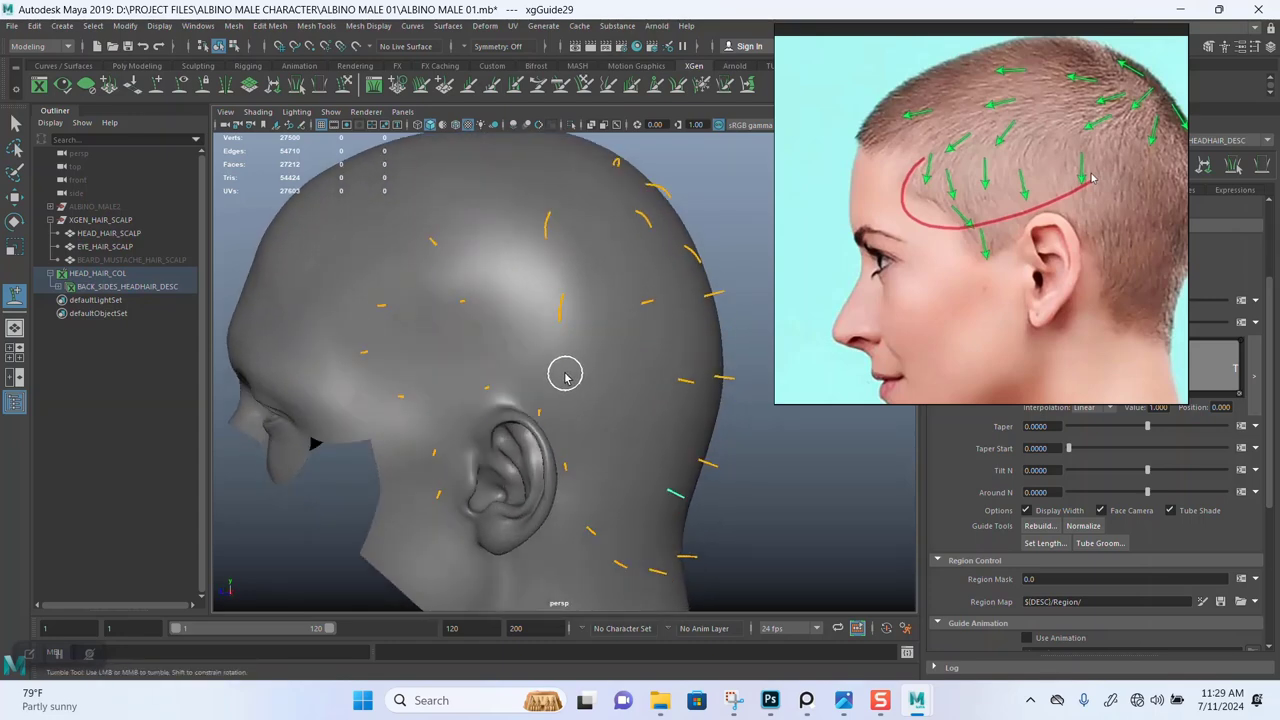
pyautogui.press('q')
pyautogui.hotkey('ctrl', 's')
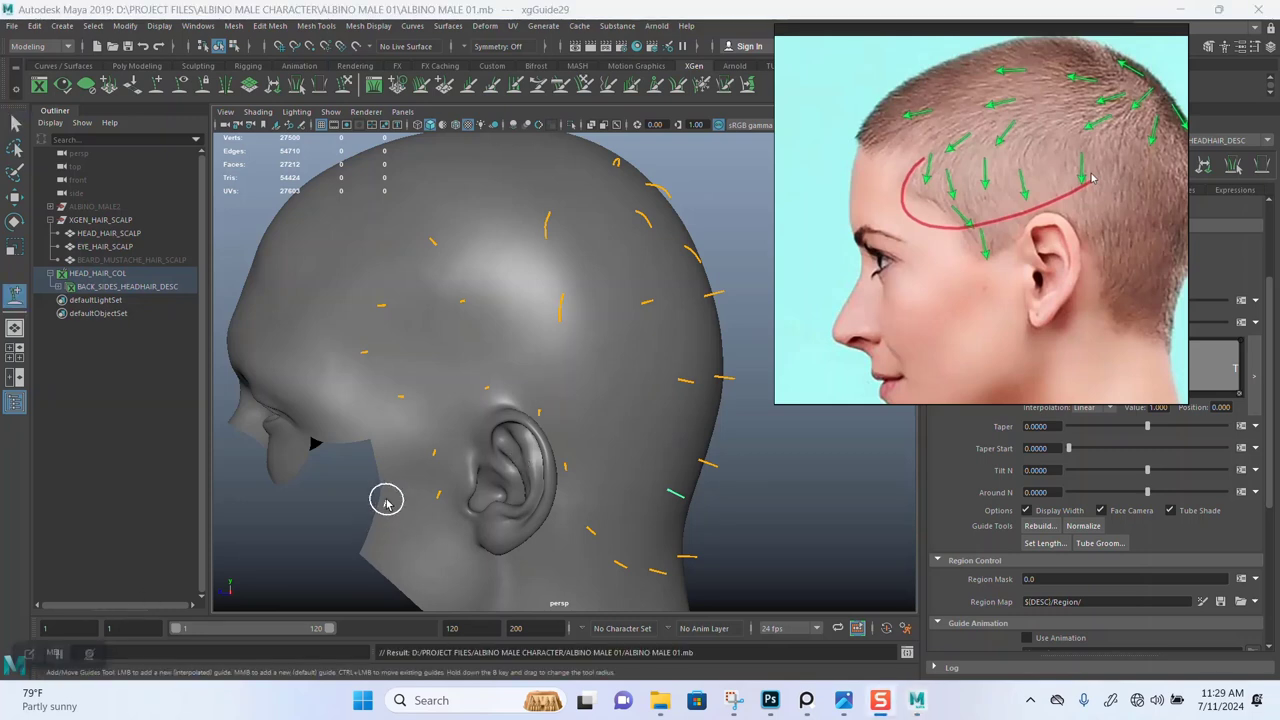
# Select the uppermost straight guide above the temple and scale it up uniformly to about 1.18.
pyautogui.keyDown('alt'); pyautogui.moveTo(386, 500); pyautogui.dragTo(385, 441, button='right'); pyautogui.keyUp('alt')
pyautogui.click(345, 83)
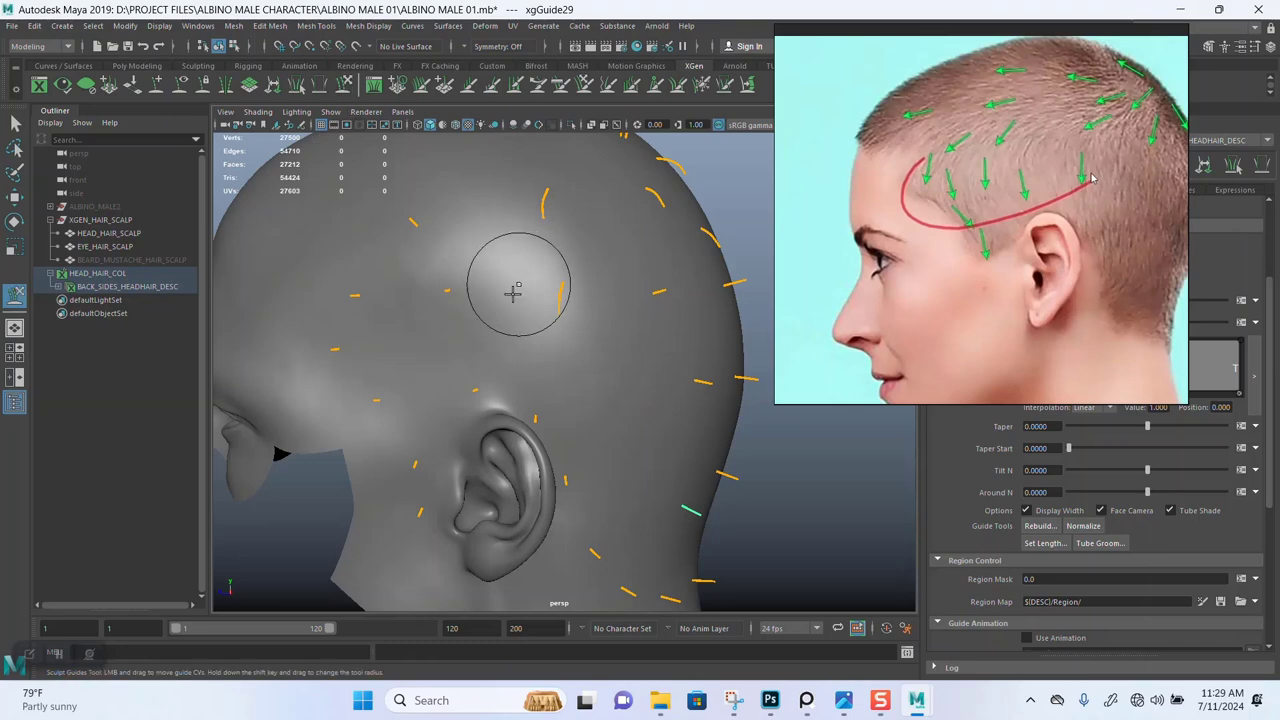
pyautogui.keyDown('alt'); pyautogui.moveTo(512, 292); pyautogui.dragTo(503, 298, button='right'); pyautogui.keyUp('alt')
pyautogui.moveTo(450, 298)
pyautogui.keyDown('alt'); pyautogui.mouseDown(button='middle')
pyautogui.moveTo(523, 290)
pyautogui.moveTo(516, 361)
pyautogui.mouseUp(button='middle'); pyautogui.keyUp('alt')
pyautogui.keyDown('alt'); pyautogui.moveTo(558, 332); pyautogui.dragTo(517, 323); pyautogui.keyUp('alt')
pyautogui.keyDown('alt'); pyautogui.moveTo(517, 323); pyautogui.dragTo(549, 357, button='right'); pyautogui.keyUp('alt')
pyautogui.keyDown('alt'); pyautogui.moveTo(549, 357); pyautogui.dragTo(540, 299, button='middle'); pyautogui.keyUp('alt')
pyautogui.keyDown('alt'); pyautogui.moveTo(540, 299); pyautogui.dragTo(525, 316, button='right'); pyautogui.keyUp('alt')
pyautogui.keyDown('alt'); pyautogui.moveTo(525, 316); pyautogui.dragTo(578, 316, button='middle'); pyautogui.keyUp('alt')
pyautogui.press('q')
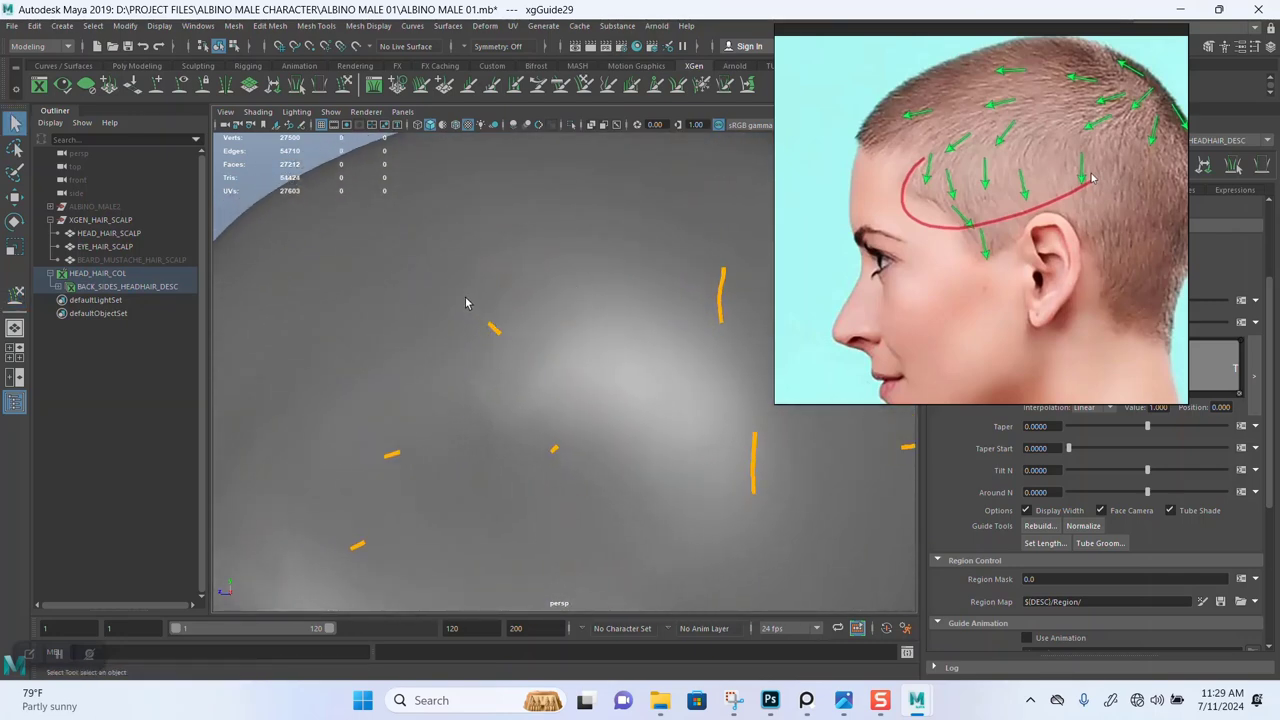
pyautogui.scroll(-5, 527, 355)
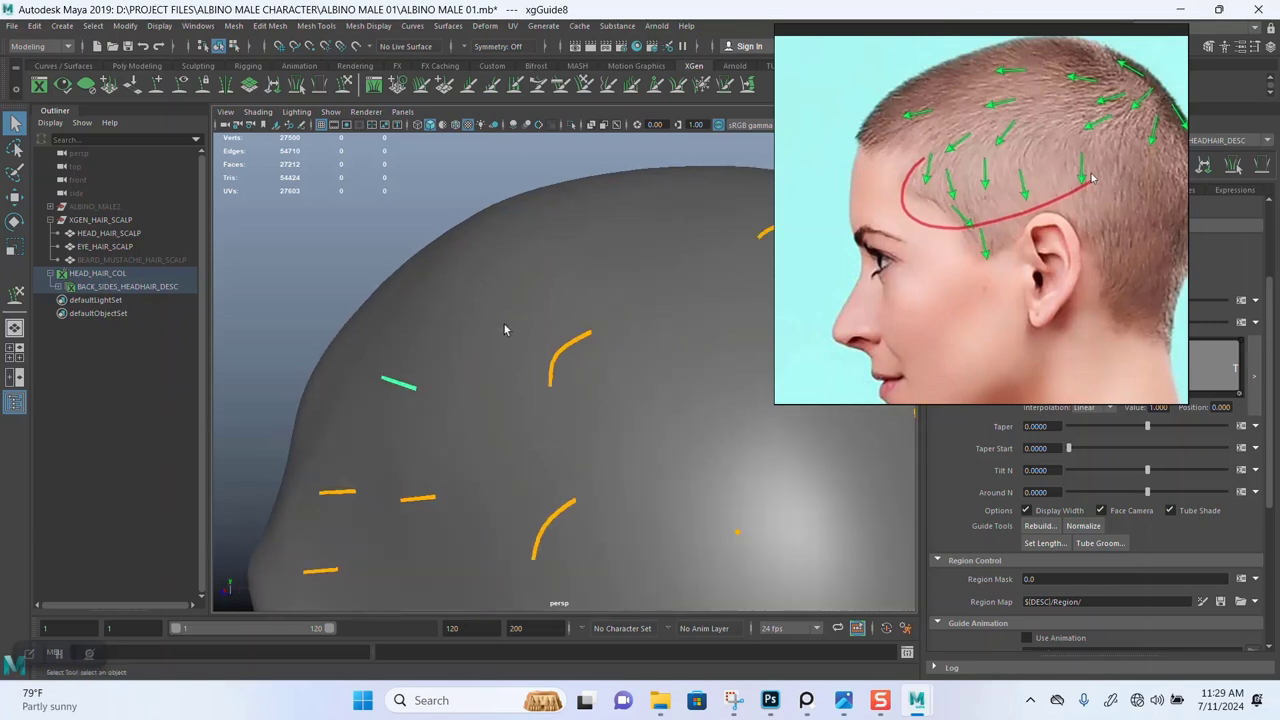
pyautogui.moveTo(517, 356)
pyautogui.keyDown('alt'); pyautogui.mouseDown()
pyautogui.moveTo(538, 360)
pyautogui.moveTo(480, 355)
pyautogui.moveTo(512, 350)
pyautogui.mouseUp(); pyautogui.keyUp('alt')
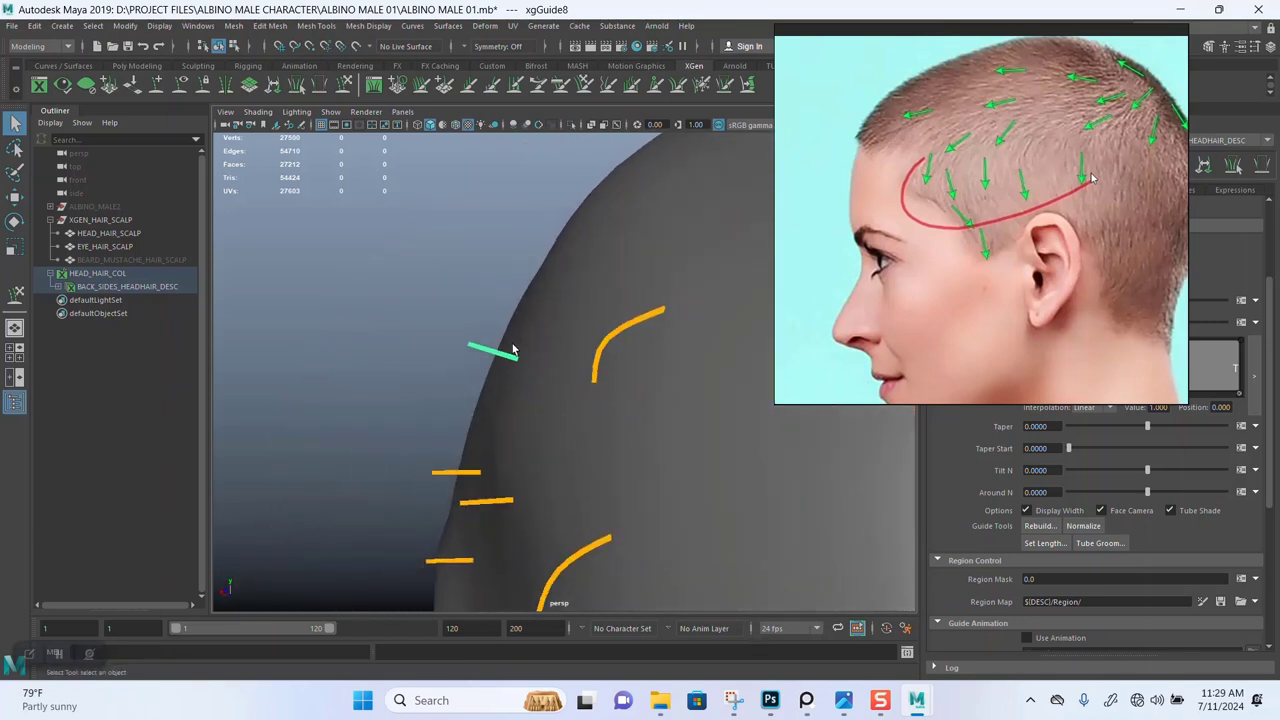
pyautogui.press('r')
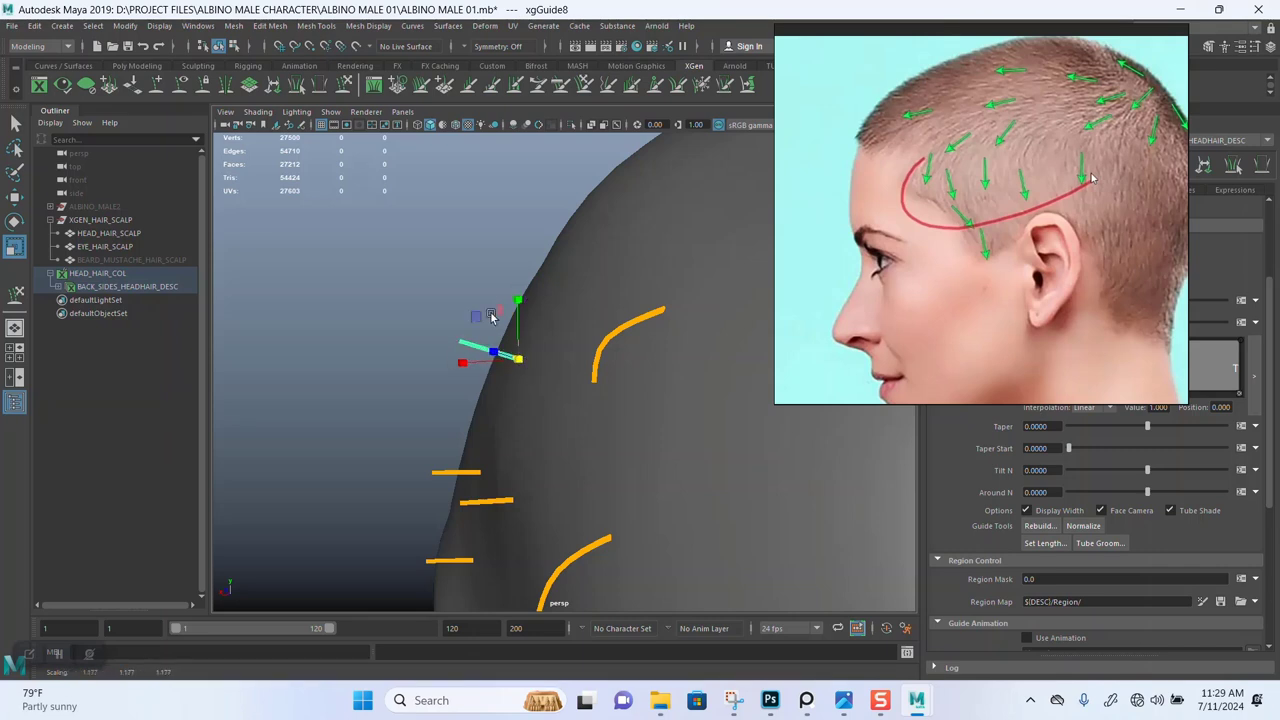
# Sculpt the uppermost guide above the temple so it lies close to the scalp and curves forward toward the forehead.
pyautogui.keyDown('alt'); pyautogui.moveTo(490, 325); pyautogui.dragTo(519, 248); pyautogui.keyUp('alt')
pyautogui.moveTo(505, 262)
pyautogui.keyDown('alt'); pyautogui.mouseDown()
pyautogui.moveTo(574, 277)
pyautogui.moveTo(491, 274)
pyautogui.moveTo(603, 346)
pyautogui.moveTo(539, 316)
pyautogui.moveTo(577, 303)
pyautogui.mouseUp(); pyautogui.keyUp('alt')
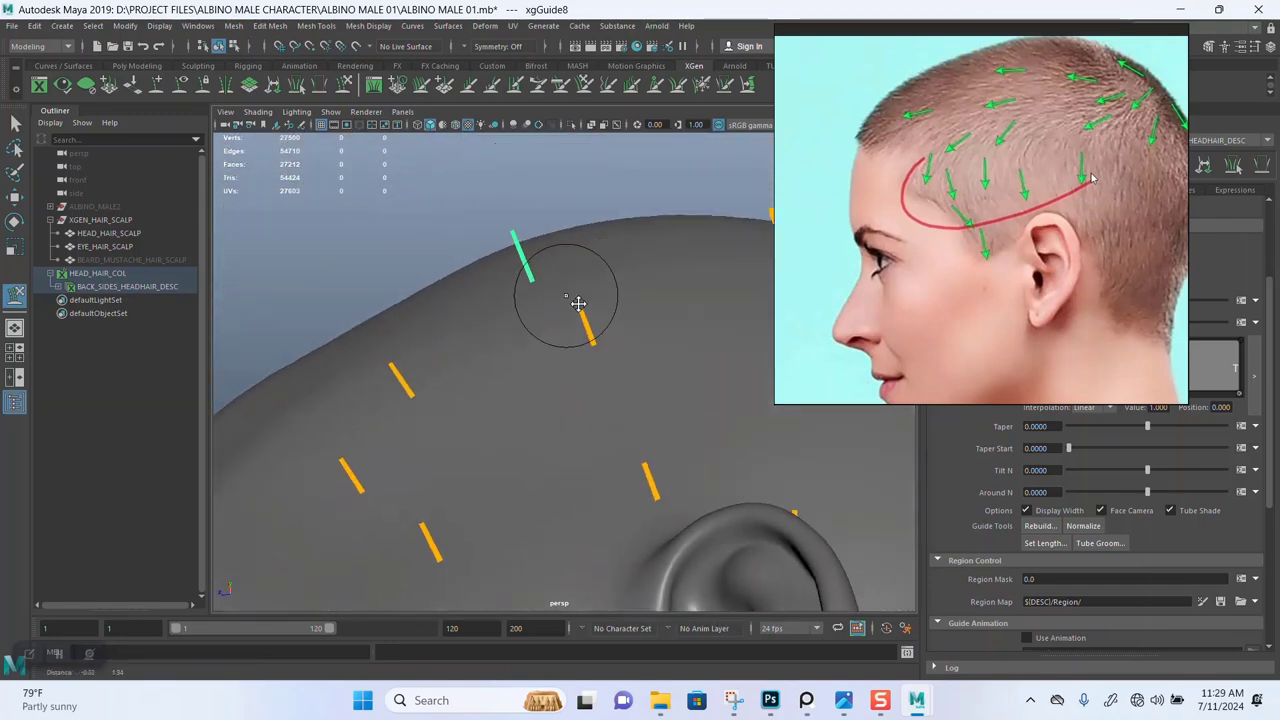
pyautogui.keyDown('alt'); pyautogui.moveTo(577, 303); pyautogui.dragTo(624, 298, button='middle'); pyautogui.keyUp('alt')
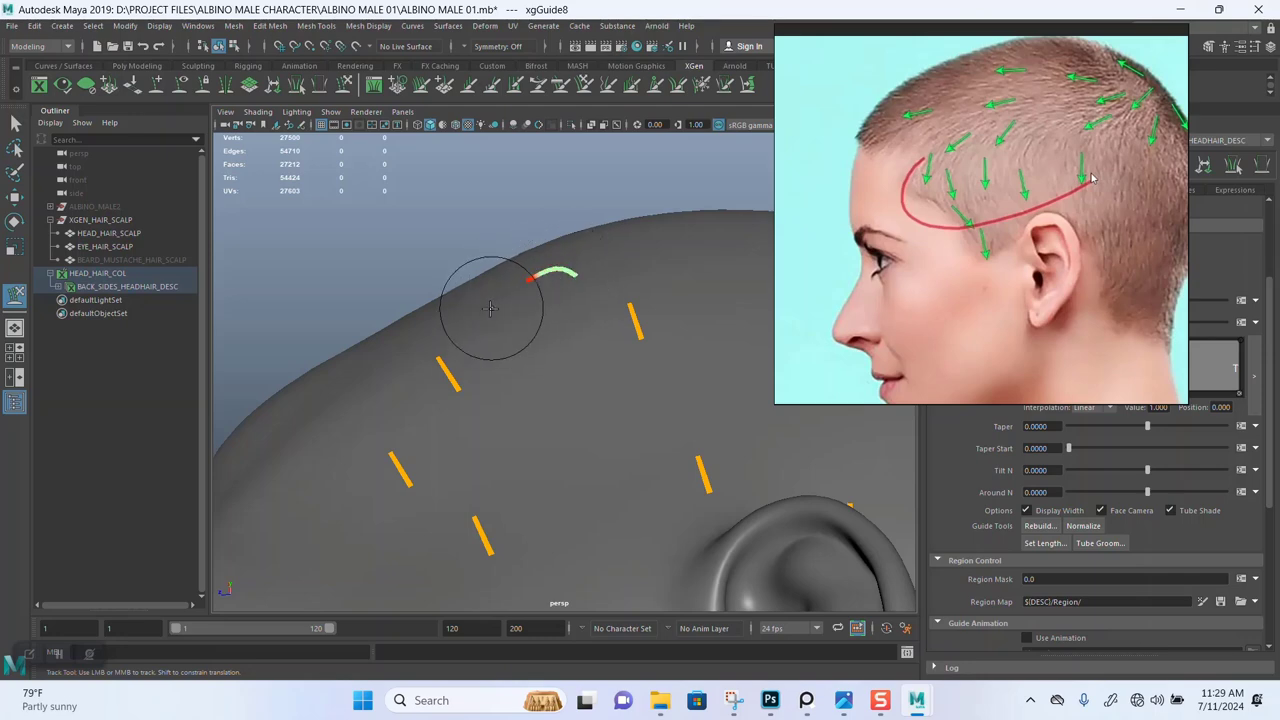
pyautogui.keyDown('alt'); pyautogui.moveTo(518, 300); pyautogui.dragTo(463, 291); pyautogui.keyUp('alt')
pyautogui.keyDown('alt'); pyautogui.moveTo(463, 291); pyautogui.dragTo(478, 343, button='right'); pyautogui.keyUp('alt')
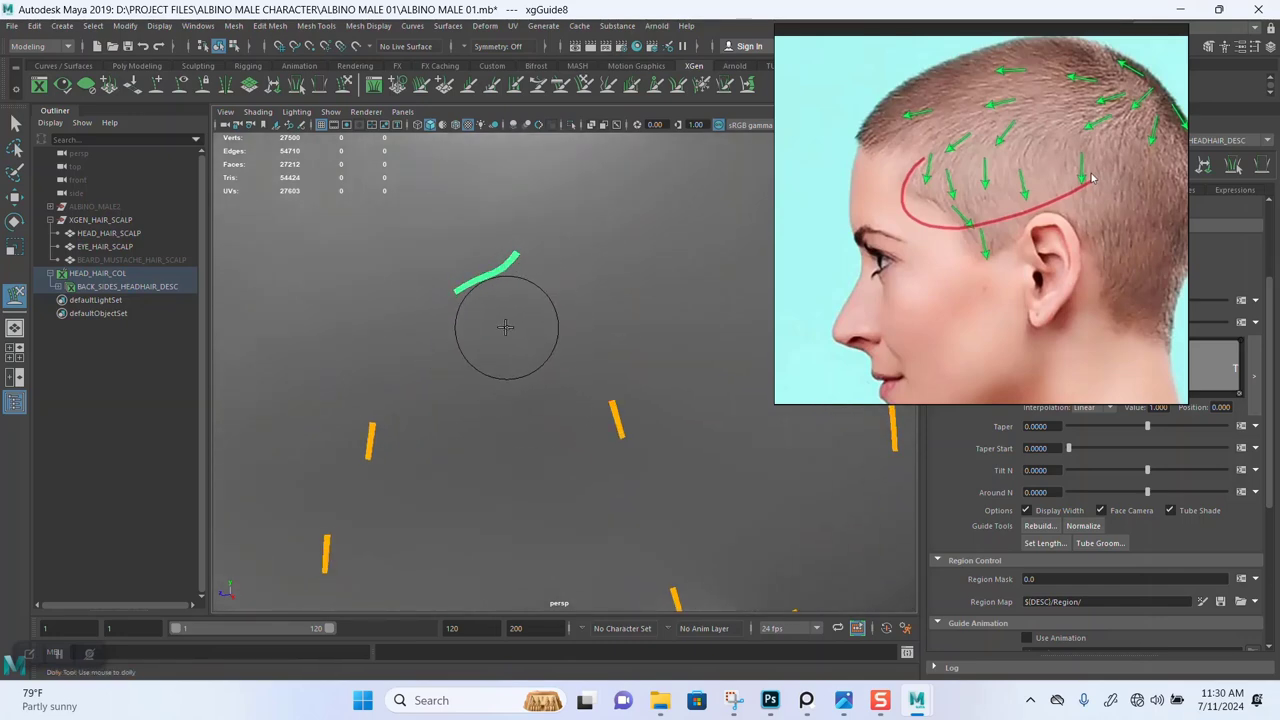
pyautogui.keyDown('alt'); pyautogui.moveTo(519, 344); pyautogui.dragTo(491, 286, button='right'); pyautogui.keyUp('alt')
pyautogui.keyDown('alt'); pyautogui.moveTo(491, 286); pyautogui.dragTo(446, 280); pyautogui.keyUp('alt')
pyautogui.keyDown('alt'); pyautogui.moveTo(446, 280); pyautogui.dragTo(389, 303, button='middle'); pyautogui.keyUp('alt')
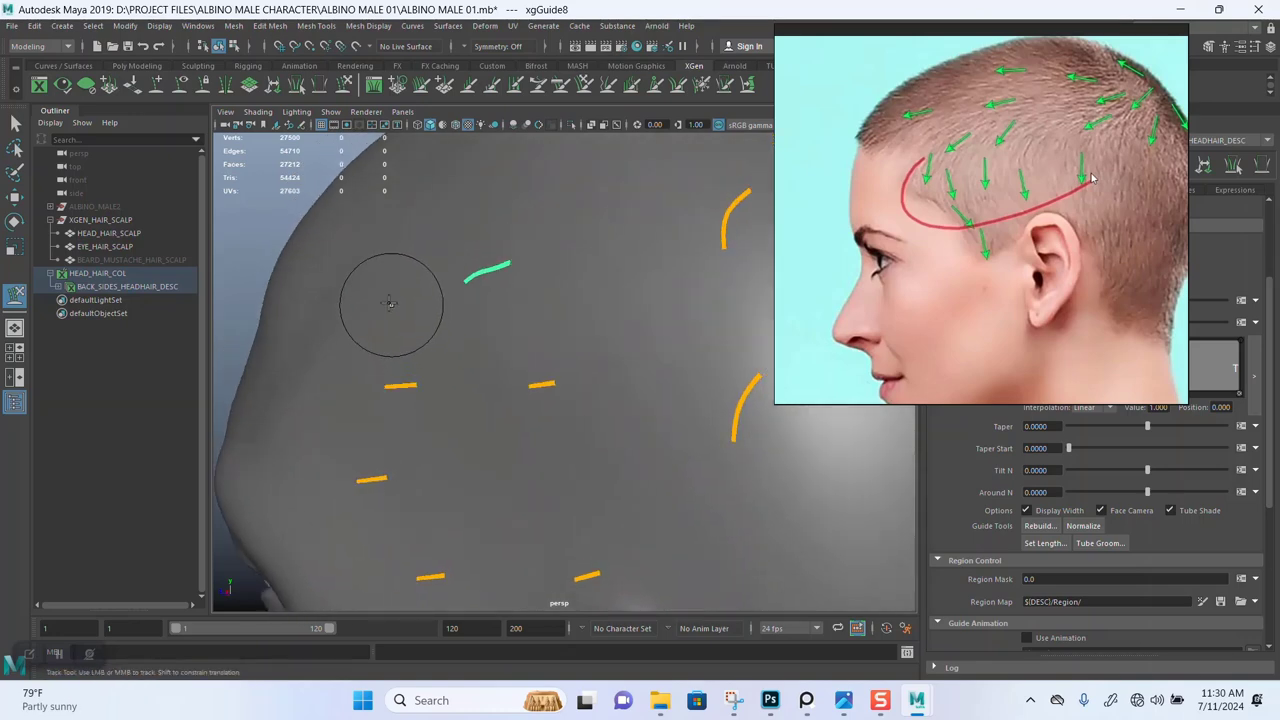
# Bend the next guide down on the upper temple toward the scalp and scale it up uniformly to about 1.27.
pyautogui.press('q')
pyautogui.moveTo(353, 337)
pyautogui.keyDown('alt'); pyautogui.mouseDown()
pyautogui.moveTo(334, 329)
pyautogui.moveTo(382, 300)
pyautogui.moveTo(401, 336)
pyautogui.moveTo(443, 320)
pyautogui.moveTo(425, 246)
pyautogui.mouseUp(); pyautogui.keyUp('alt')
pyautogui.scroll(-2, 408, 275)
pyautogui.press('y')
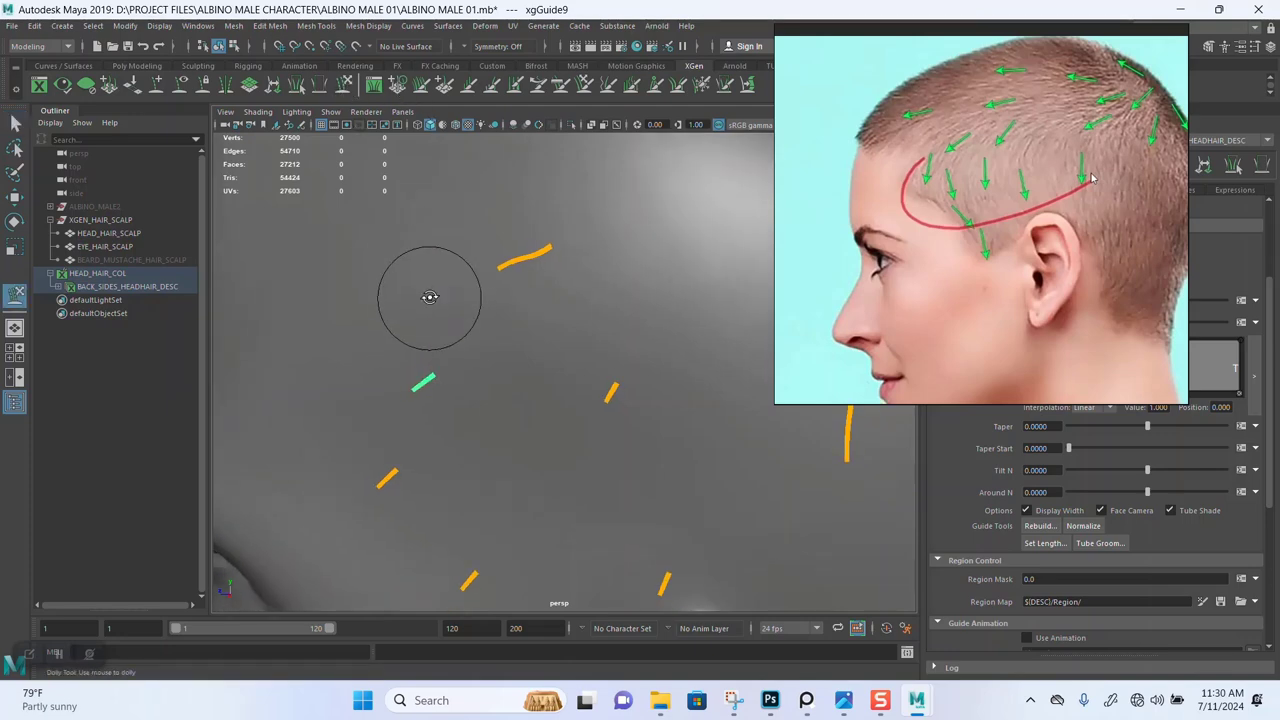
pyautogui.keyDown('alt'); pyautogui.moveTo(431, 297); pyautogui.dragTo(514, 243); pyautogui.keyUp('alt')
pyautogui.moveTo(506, 308)
pyautogui.keyDown('alt'); pyautogui.mouseDown()
pyautogui.moveTo(487, 319)
pyautogui.moveTo(471, 191)
pyautogui.moveTo(460, 260)
pyautogui.moveTo(386, 363)
pyautogui.mouseUp(); pyautogui.keyUp('alt')
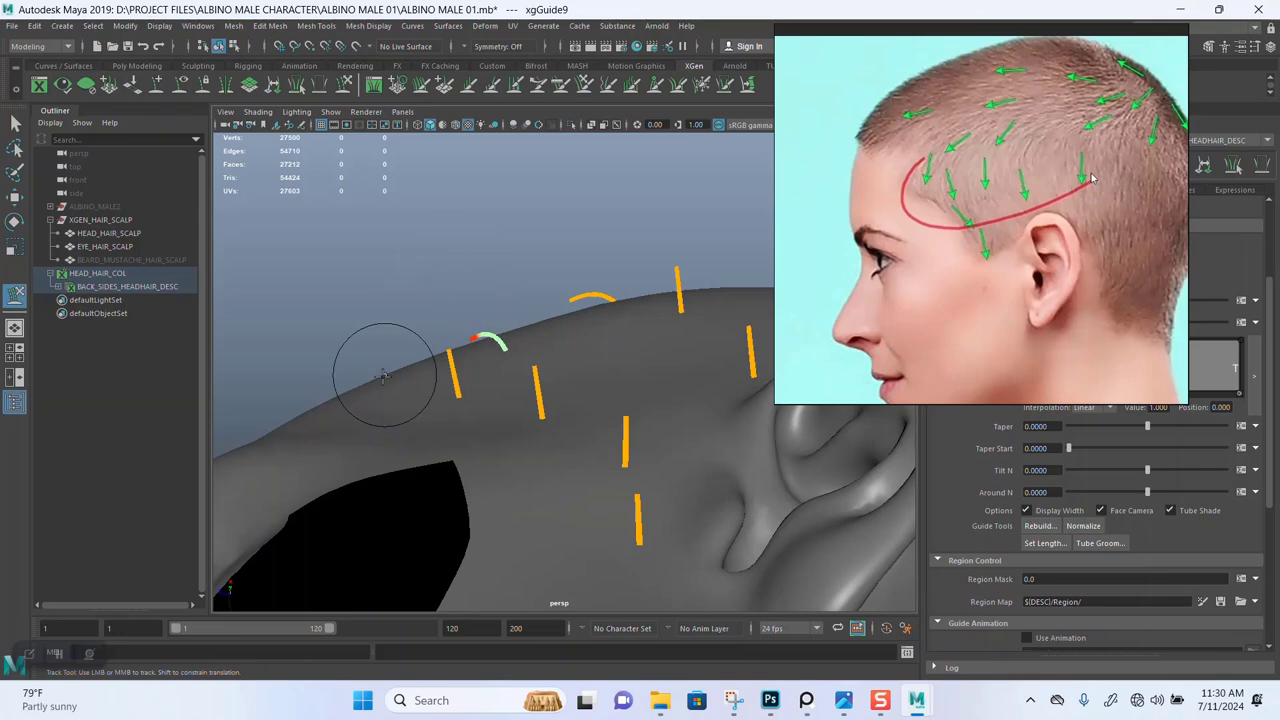
pyautogui.moveTo(527, 308)
pyautogui.keyDown('alt'); pyautogui.mouseDown()
pyautogui.moveTo(497, 380)
pyautogui.moveTo(437, 389)
pyautogui.moveTo(519, 297)
pyautogui.moveTo(534, 329)
pyautogui.moveTo(577, 337)
pyautogui.moveTo(589, 354)
pyautogui.moveTo(655, 328)
pyautogui.moveTo(566, 303)
pyautogui.moveTo(524, 352)
pyautogui.moveTo(486, 366)
pyautogui.mouseUp(); pyautogui.keyUp('alt')
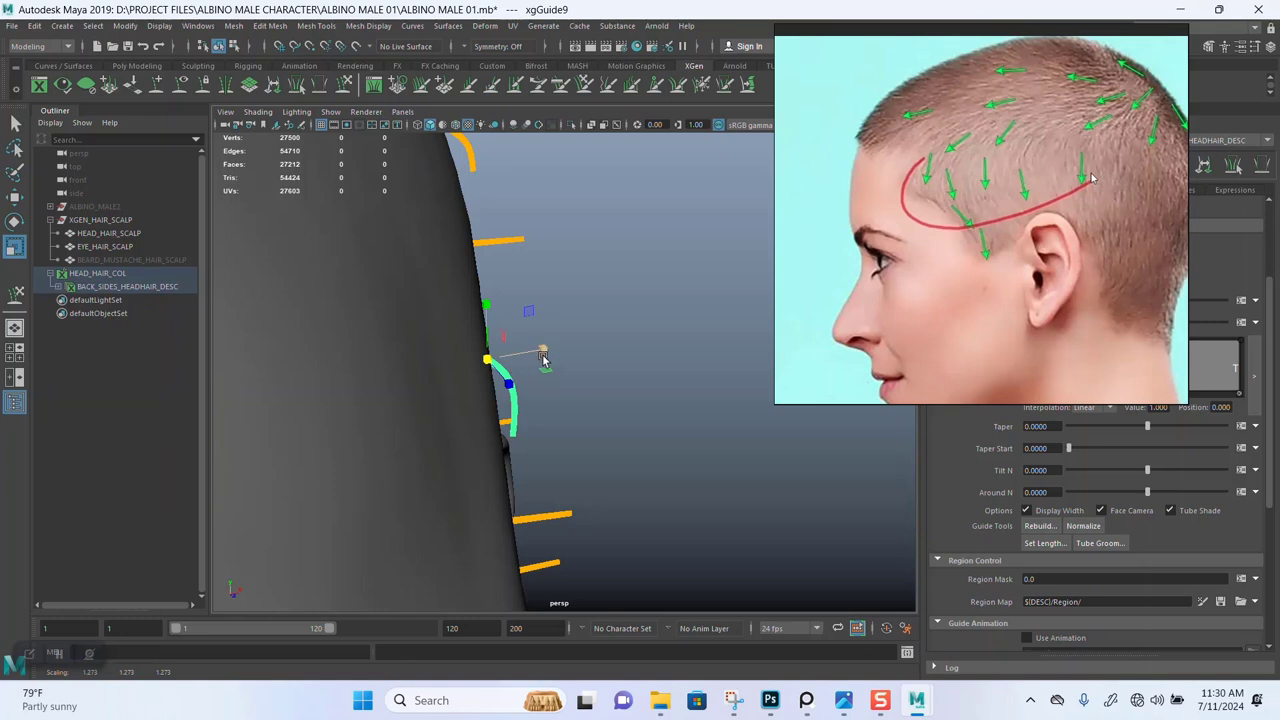
pyautogui.press('w')
pyautogui.press('q')
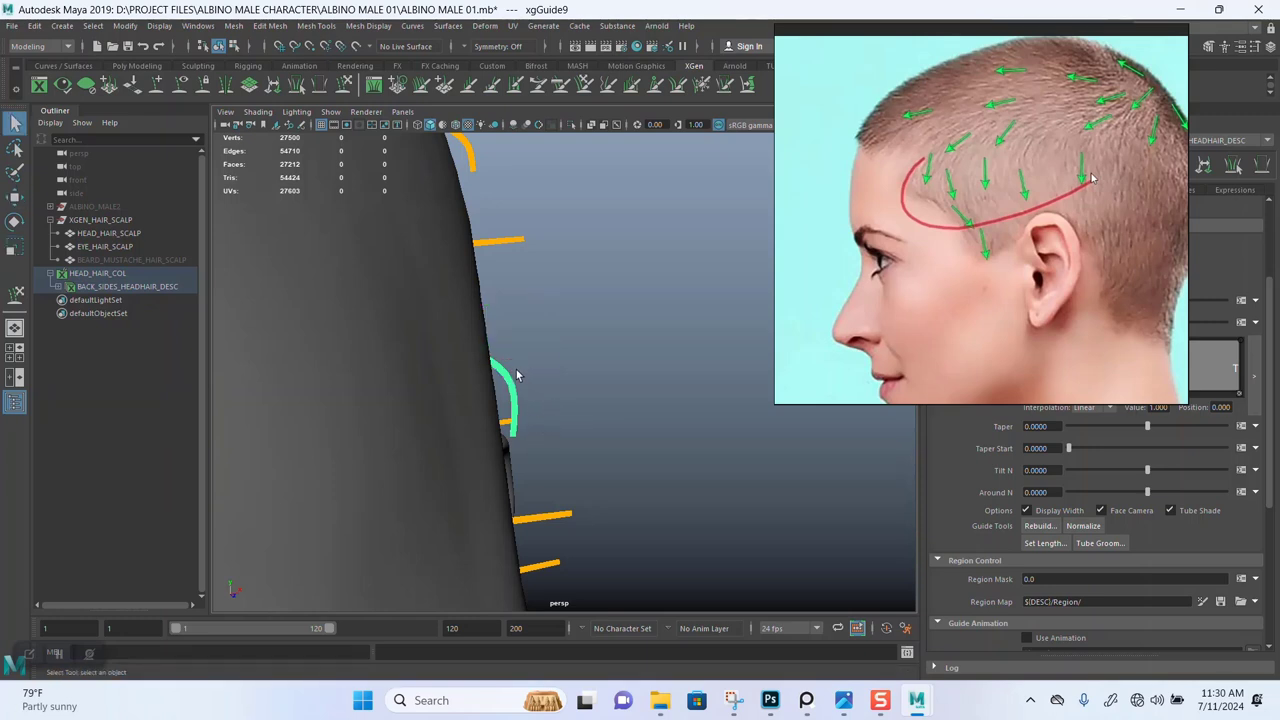
# Refine the enlarged upper temple guide's curve so it sweeps forward and down along the scalp.
pyautogui.press('y')
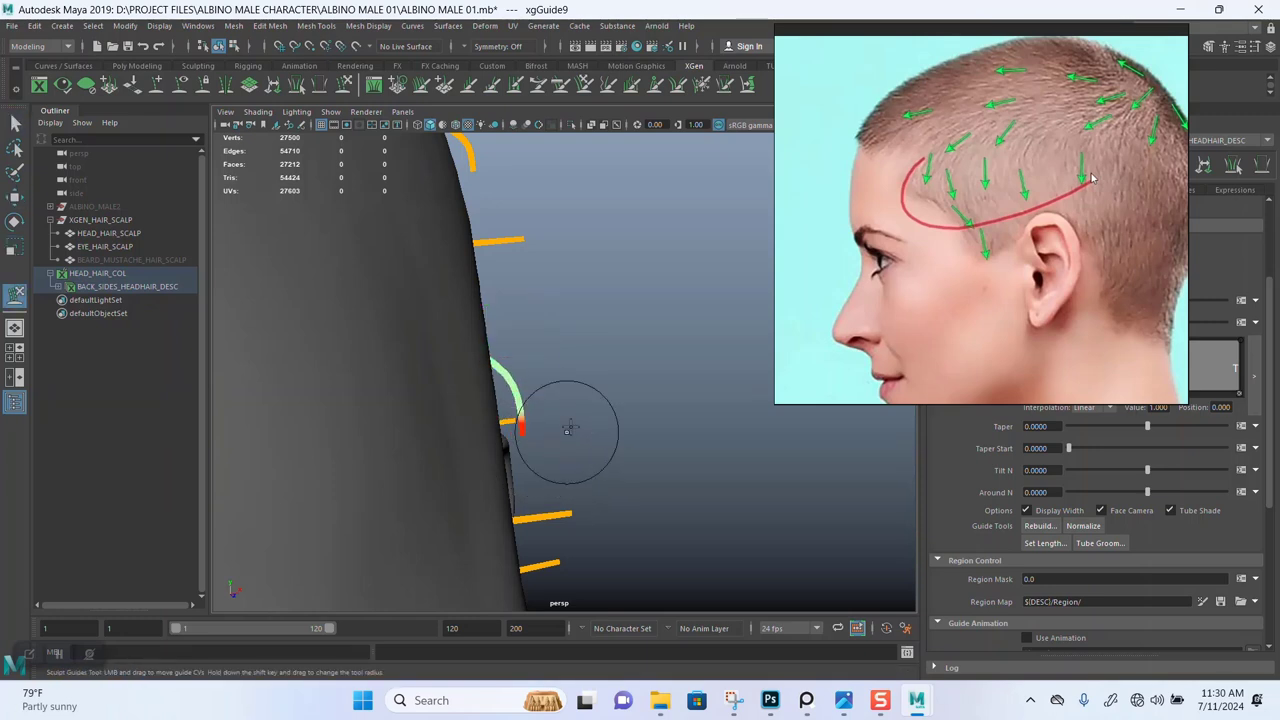
pyautogui.keyDown('alt'); pyautogui.moveTo(567, 428); pyautogui.dragTo(443, 294); pyautogui.keyUp('alt')
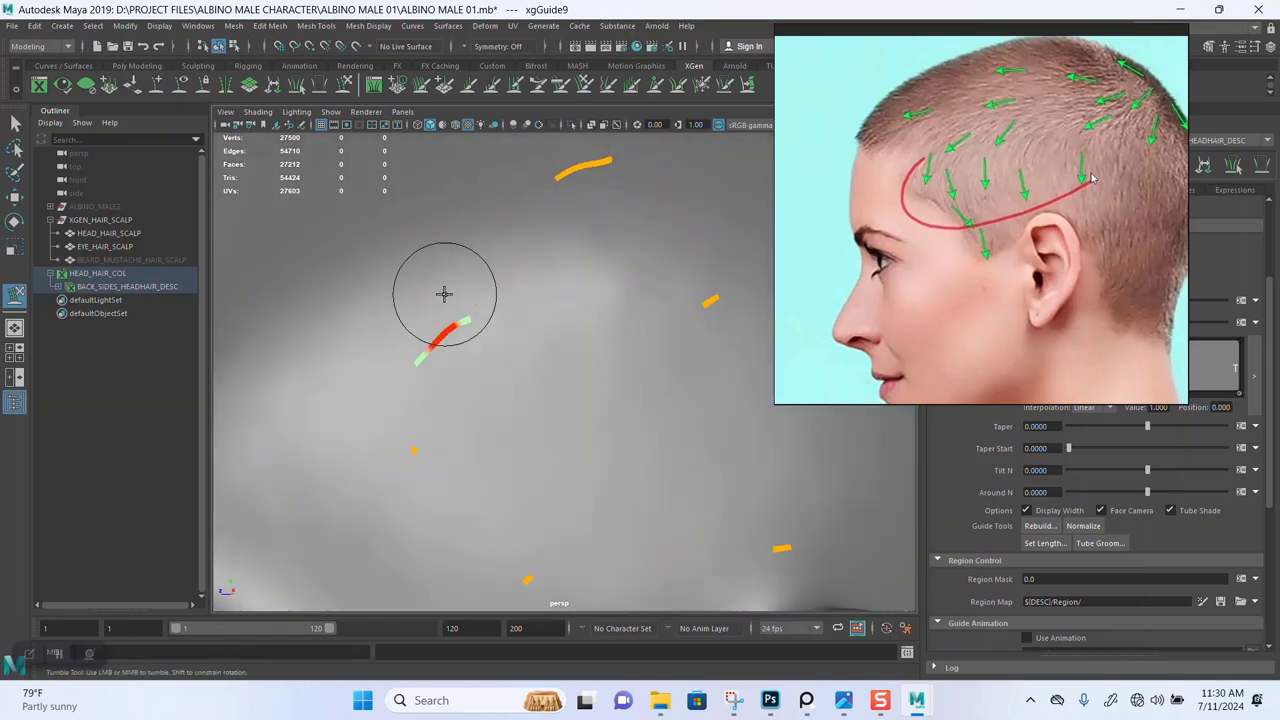
pyautogui.keyDown('alt'); pyautogui.moveTo(543, 314); pyautogui.dragTo(506, 314, button='right'); pyautogui.keyUp('alt')
pyautogui.keyDown('alt'); pyautogui.moveTo(460, 310); pyautogui.dragTo(486, 289); pyautogui.keyUp('alt')
pyautogui.moveTo(486, 289)
pyautogui.keyDown('alt'); pyautogui.mouseDown(button='right')
pyautogui.moveTo(515, 342)
pyautogui.moveTo(497, 300)
pyautogui.mouseUp(button='right'); pyautogui.keyUp('alt')
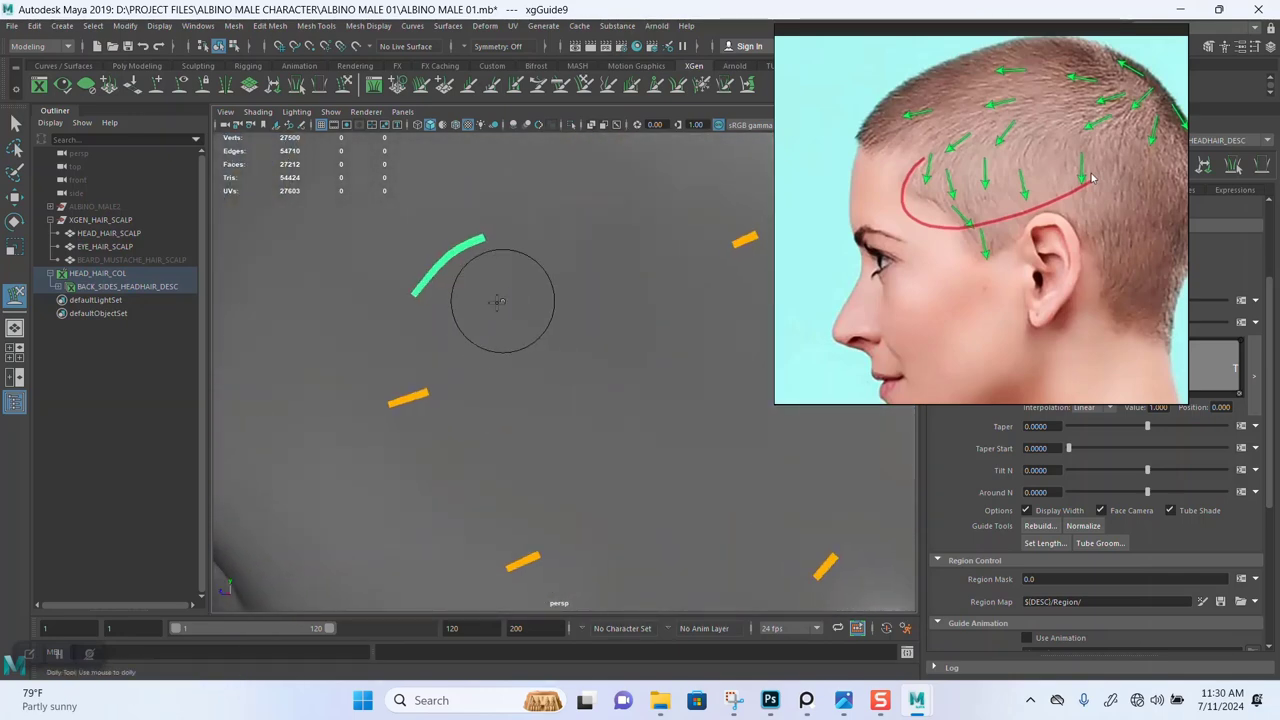
pyautogui.keyDown('alt'); pyautogui.moveTo(497, 300); pyautogui.dragTo(507, 297); pyautogui.keyUp('alt')
pyautogui.keyDown('alt'); pyautogui.moveTo(507, 297); pyautogui.dragTo(524, 241, button='right'); pyautogui.keyUp('alt')
pyautogui.keyDown('alt'); pyautogui.moveTo(523, 240); pyautogui.dragTo(563, 323); pyautogui.keyUp('alt')
pyautogui.keyDown('alt'); pyautogui.moveTo(563, 323); pyautogui.dragTo(551, 309, button='right'); pyautogui.keyUp('alt')
pyautogui.keyDown('alt'); pyautogui.moveTo(551, 309); pyautogui.dragTo(514, 300); pyautogui.keyUp('alt')
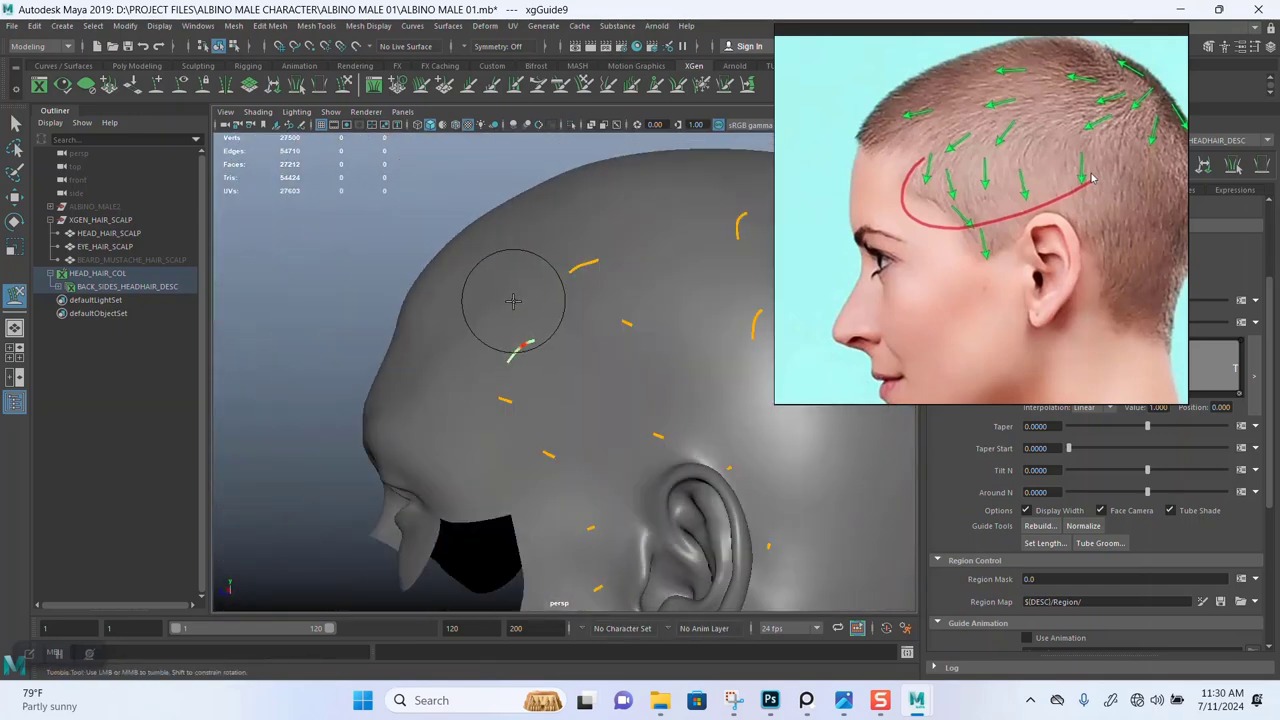
pyautogui.keyDown('alt'); pyautogui.moveTo(514, 300); pyautogui.dragTo(537, 343, button='right'); pyautogui.keyUp('alt')
pyautogui.keyDown('alt'); pyautogui.moveTo(537, 343); pyautogui.dragTo(511, 277); pyautogui.keyUp('alt')
pyautogui.keyDown('alt'); pyautogui.moveTo(511, 277); pyautogui.dragTo(509, 325, button='right'); pyautogui.keyUp('alt')
pyautogui.moveTo(509, 325)
pyautogui.keyDown('alt'); pyautogui.mouseDown()
pyautogui.moveTo(440, 366)
pyautogui.moveTo(422, 362)
pyautogui.mouseUp(); pyautogui.keyUp('alt')
# Select the straight guide below it on the temple and sculpt it into a downward curve close to the skin.
pyautogui.press('q')
pyautogui.moveTo(437, 280); pyautogui.dragTo(460, 336)
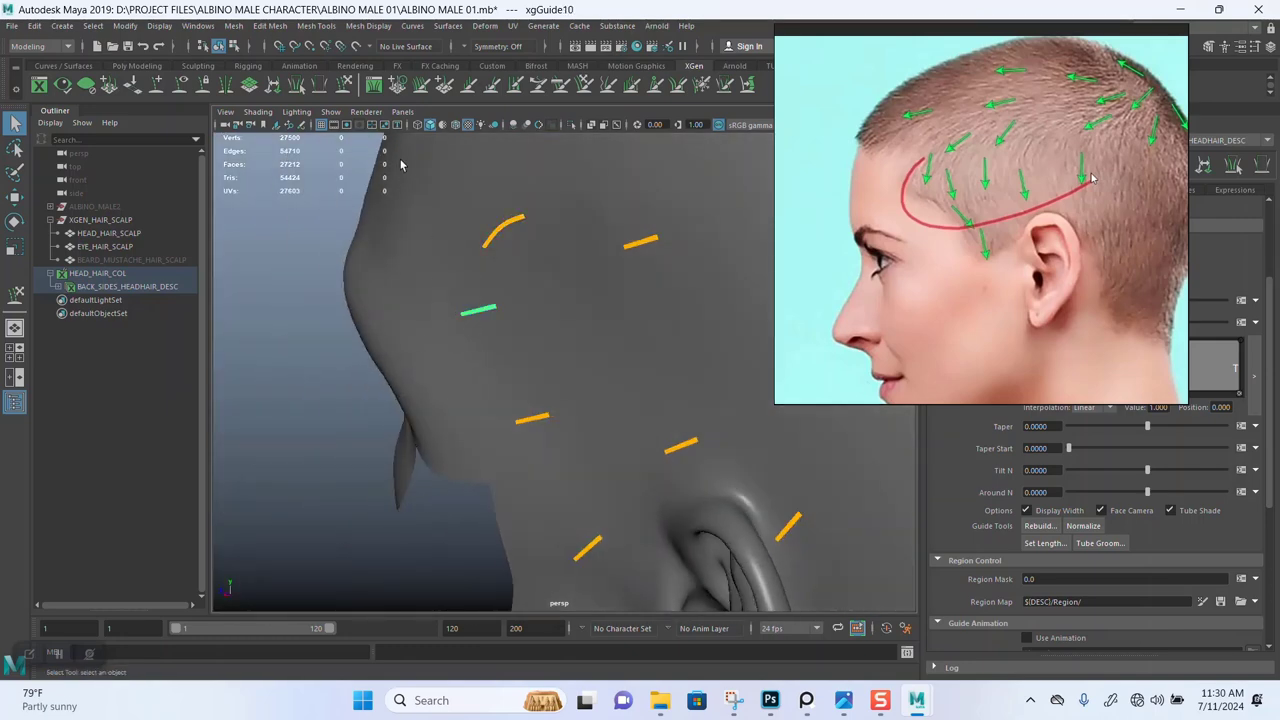
pyautogui.press('y')
pyautogui.keyDown('alt'); pyautogui.moveTo(374, 198); pyautogui.dragTo(408, 300); pyautogui.keyUp('alt')
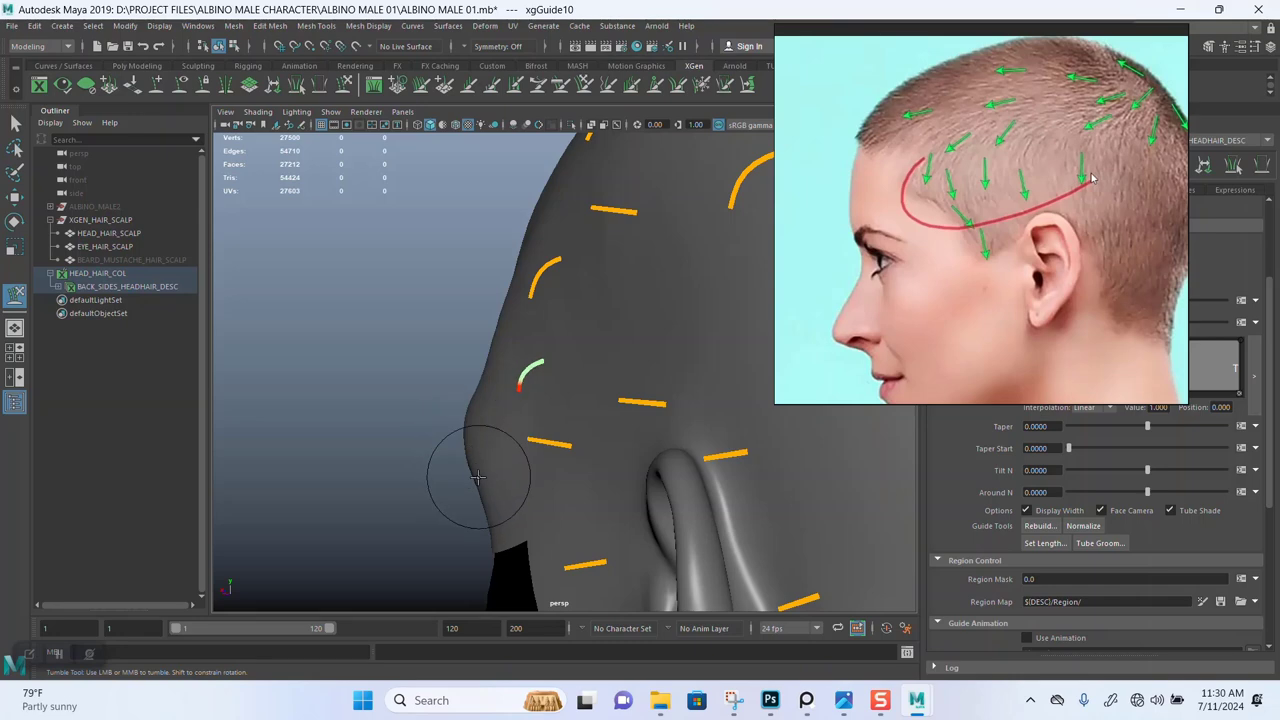
pyautogui.keyDown('alt'); pyautogui.moveTo(478, 477); pyautogui.dragTo(565, 411); pyautogui.keyUp('alt')
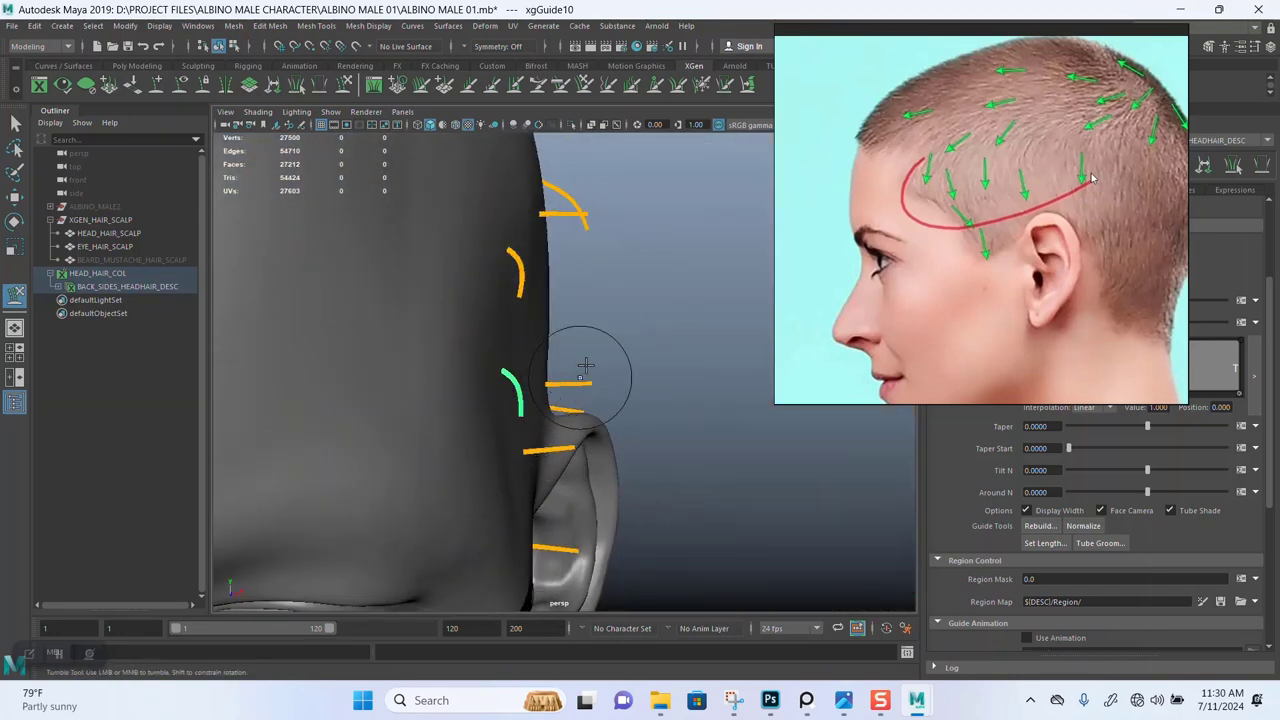
pyautogui.moveTo(585, 366)
pyautogui.keyDown('alt'); pyautogui.mouseDown()
pyautogui.moveTo(502, 344)
pyautogui.moveTo(526, 323)
pyautogui.moveTo(523, 383)
pyautogui.moveTo(443, 403)
pyautogui.moveTo(546, 283)
pyautogui.moveTo(617, 320)
pyautogui.moveTo(514, 346)
pyautogui.moveTo(466, 287)
pyautogui.moveTo(478, 348)
pyautogui.mouseUp(); pyautogui.keyUp('alt')
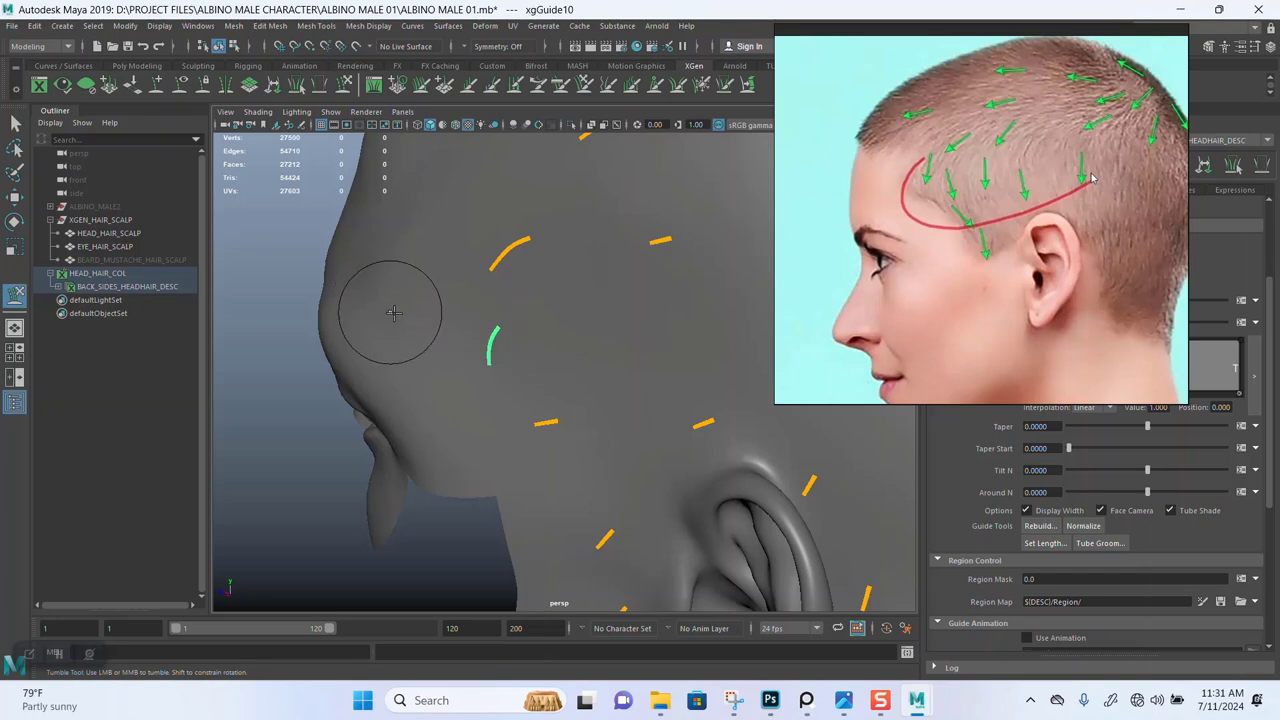
pyautogui.keyDown('alt'); pyautogui.moveTo(394, 313); pyautogui.dragTo(352, 324, button='middle'); pyautogui.keyUp('alt')
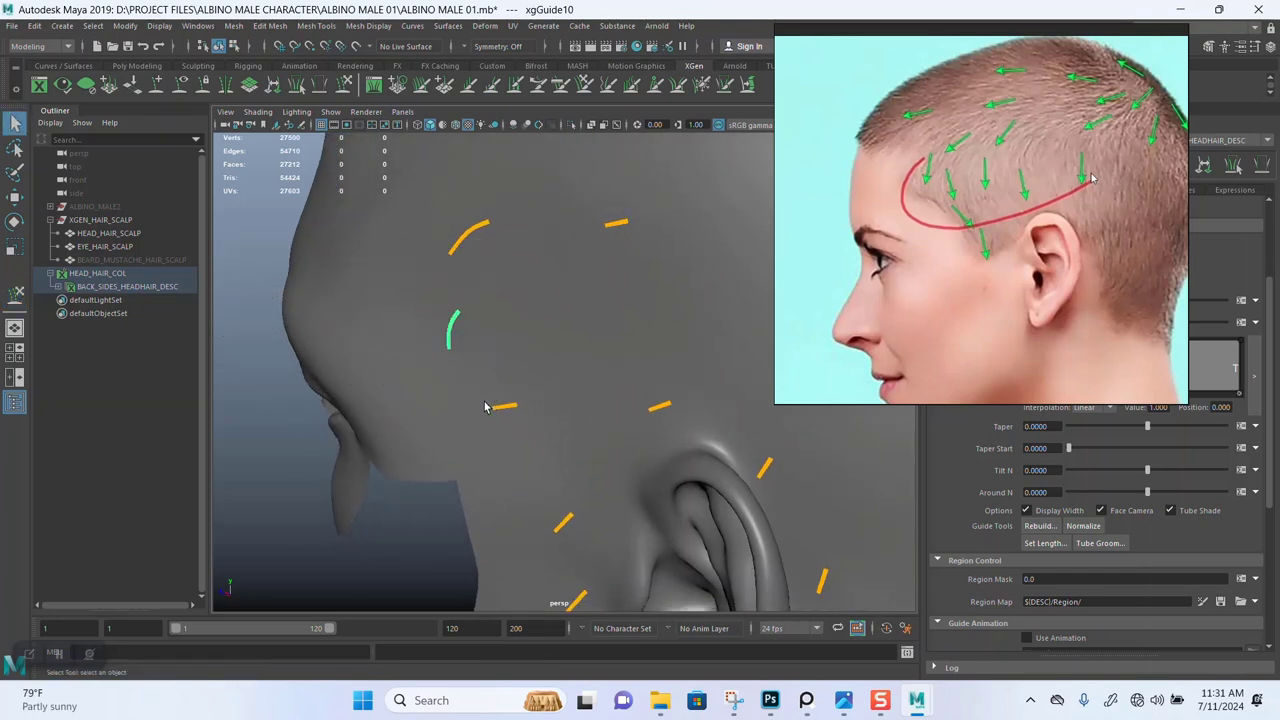
# Select the lower temple guide and sculpt it to follow the skin downward and slightly back toward the ear.
pyautogui.keyDown('alt'); pyautogui.moveTo(484, 407); pyautogui.dragTo(531, 434); pyautogui.keyUp('alt')
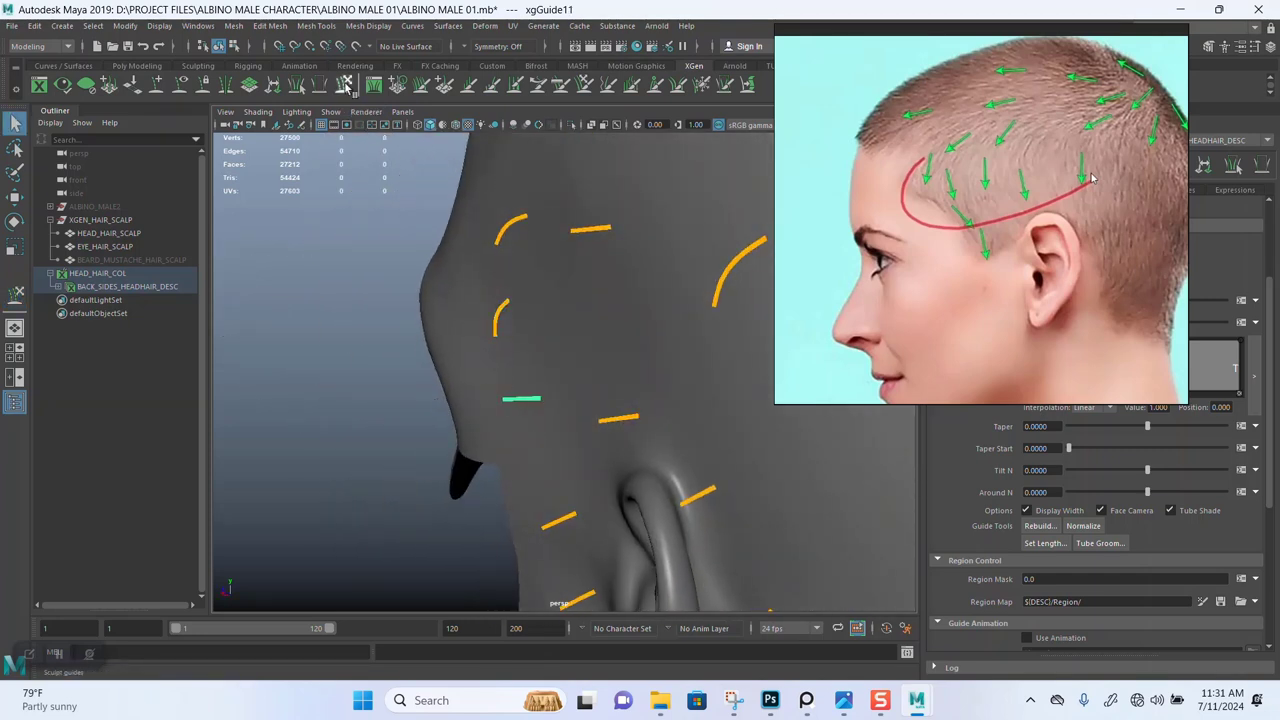
pyautogui.click(346, 84)
pyautogui.keyDown('alt'); pyautogui.moveTo(486, 314); pyautogui.dragTo(469, 425); pyautogui.keyUp('alt')
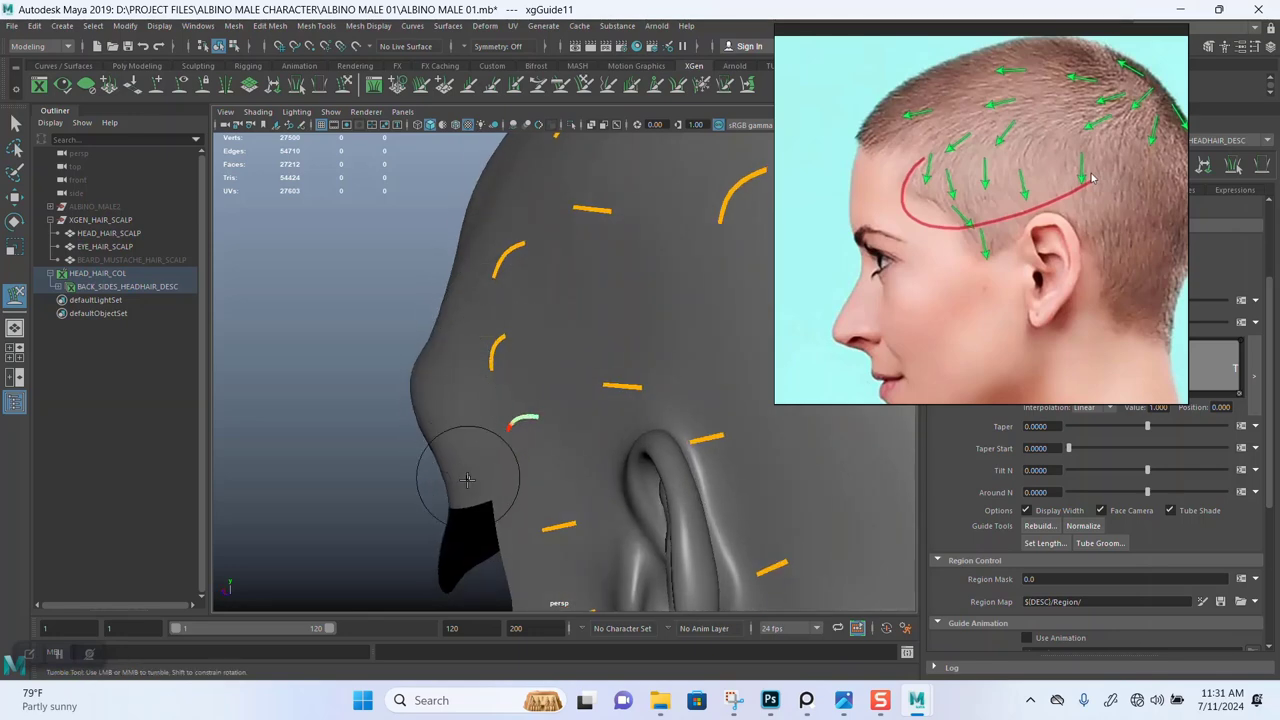
pyautogui.keyDown('alt'); pyautogui.moveTo(551, 465); pyautogui.dragTo(607, 435); pyautogui.keyUp('alt')
pyautogui.keyDown('alt'); pyautogui.moveTo(502, 336); pyautogui.dragTo(457, 250, button='middle'); pyautogui.keyUp('alt')
pyautogui.keyDown('alt'); pyautogui.moveTo(457, 250); pyautogui.dragTo(520, 363, button='right'); pyautogui.keyUp('alt')
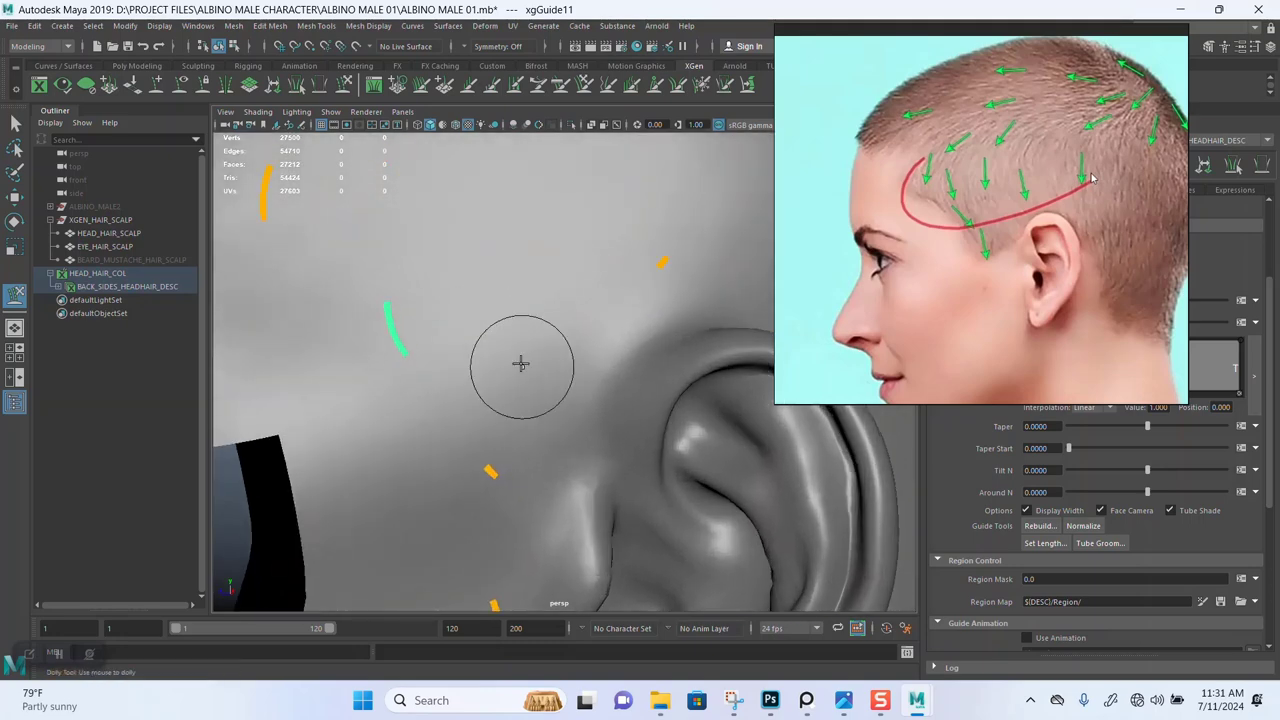
pyautogui.keyDown('alt'); pyautogui.moveTo(520, 363); pyautogui.dragTo(609, 346); pyautogui.keyUp('alt')
pyautogui.keyDown('alt'); pyautogui.moveTo(480, 350); pyautogui.dragTo(554, 374, button='right'); pyautogui.keyUp('alt')
pyautogui.keyDown('alt'); pyautogui.moveTo(554, 374); pyautogui.dragTo(514, 318); pyautogui.keyUp('alt')
pyautogui.keyDown('alt'); pyautogui.moveTo(514, 318); pyautogui.dragTo(510, 316, button='middle'); pyautogui.keyUp('alt')
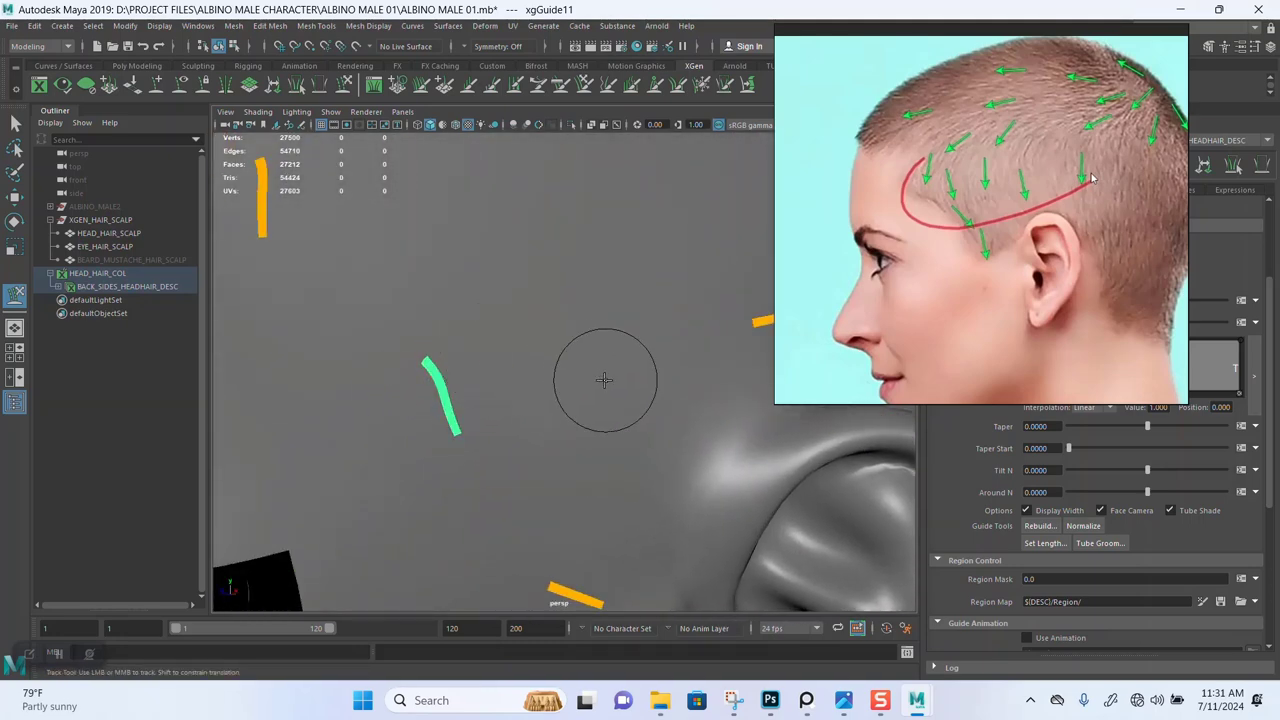
pyautogui.keyDown('alt'); pyautogui.moveTo(604, 379); pyautogui.dragTo(434, 348, button='right'); pyautogui.keyUp('alt')
# Reselect the middle temple guide and reshape it to run straighter downward, with its tip slightly toward the ear.
pyautogui.press('q')
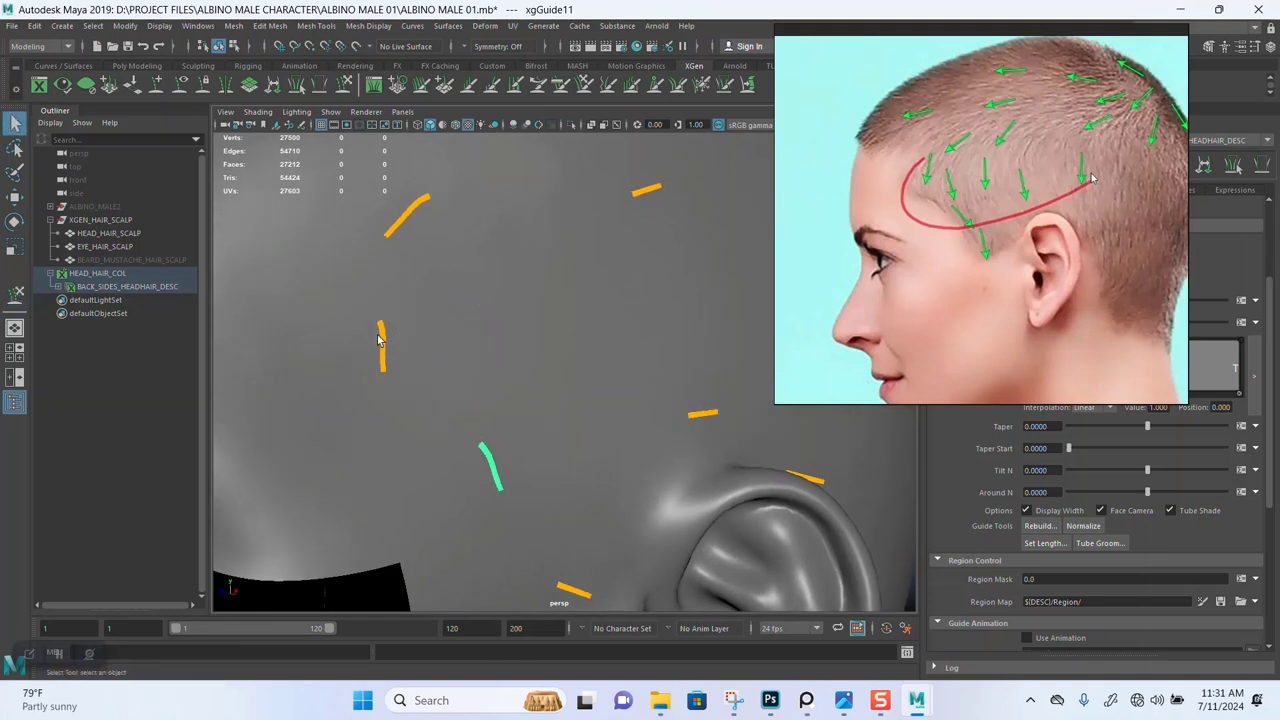
pyautogui.press('y')
pyautogui.keyDown('alt'); pyautogui.moveTo(428, 312); pyautogui.dragTo(474, 403, button='right'); pyautogui.keyUp('alt')
pyautogui.keyDown('alt'); pyautogui.moveTo(474, 403); pyautogui.dragTo(462, 368); pyautogui.keyUp('alt')
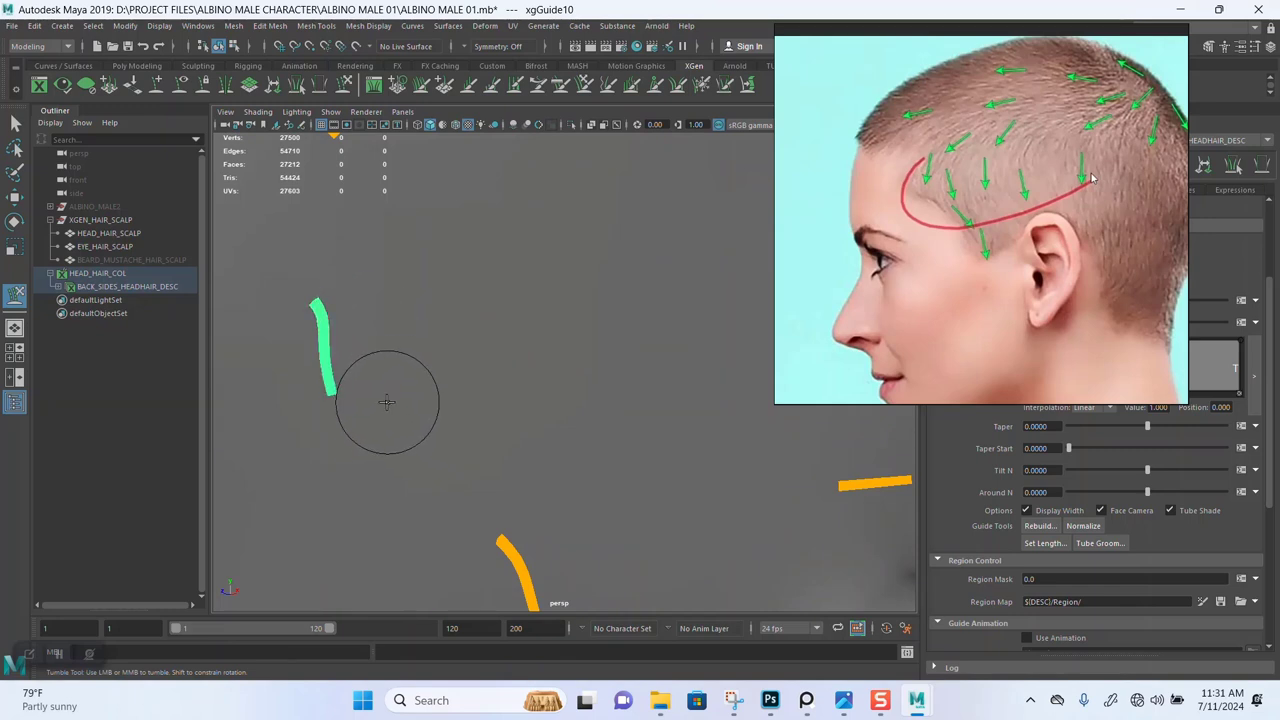
pyautogui.keyDown('alt'); pyautogui.moveTo(497, 413); pyautogui.dragTo(491, 234, button='right'); pyautogui.keyUp('alt')
pyautogui.keyDown('alt'); pyautogui.moveTo(486, 337); pyautogui.dragTo(620, 337); pyautogui.keyUp('alt')
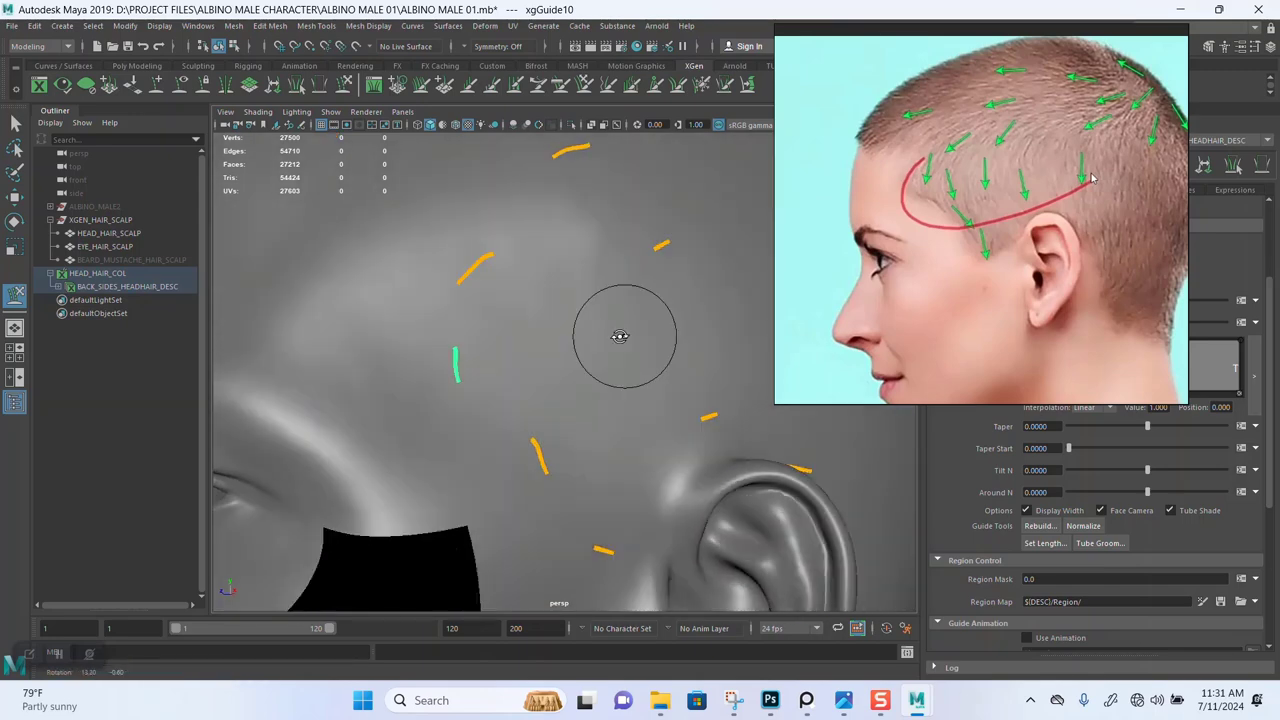
pyautogui.keyDown('alt'); pyautogui.moveTo(569, 280); pyautogui.dragTo(537, 200, button='middle'); pyautogui.keyUp('alt')
pyautogui.keyDown('alt'); pyautogui.moveTo(585, 290); pyautogui.dragTo(560, 255, button='right'); pyautogui.keyUp('alt')
pyautogui.keyDown('alt'); pyautogui.moveTo(560, 255); pyautogui.dragTo(303, 163, button='middle'); pyautogui.keyUp('alt')
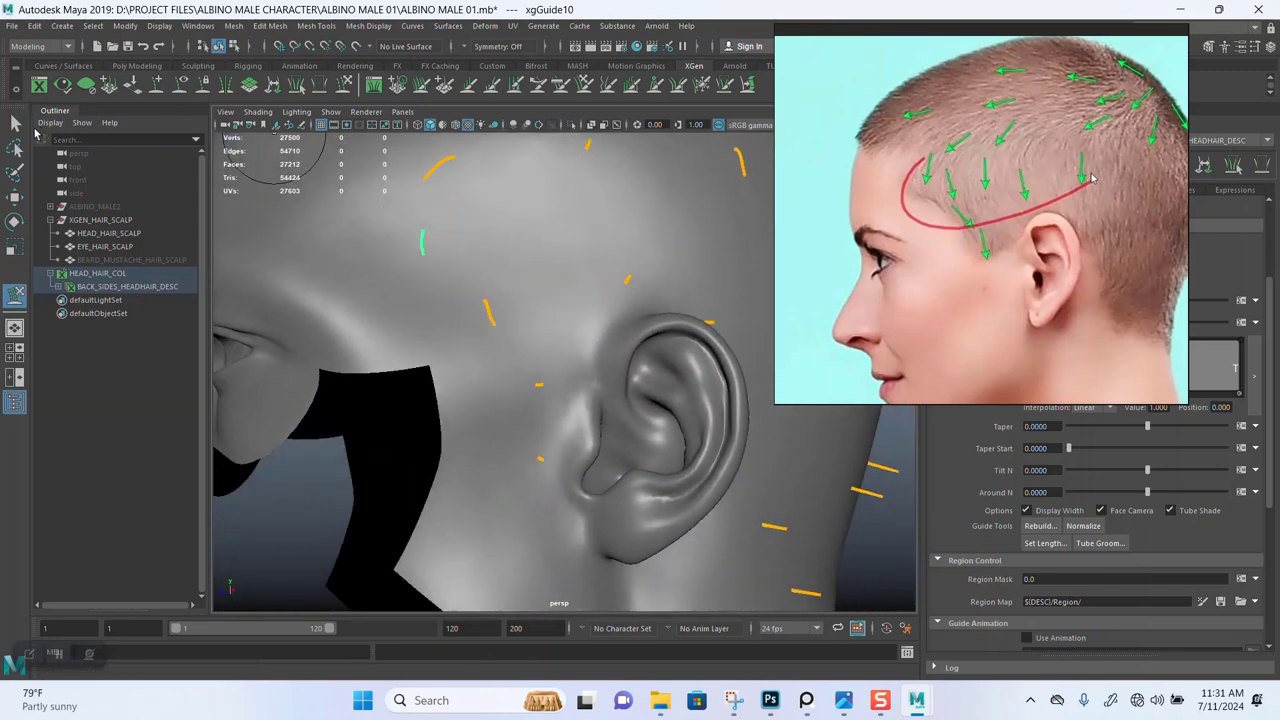
# Select the upper sideburn guide in front of the ear and check its direction against the surrounding guides.
pyautogui.click(15, 122)
pyautogui.moveTo(420, 190)
pyautogui.keyDown('alt'); pyautogui.mouseDown()
pyautogui.moveTo(523, 266)
pyautogui.moveTo(495, 289)
pyautogui.moveTo(511, 268)
pyautogui.mouseUp(); pyautogui.keyUp('alt')
pyautogui.keyDown('alt'); pyautogui.moveTo(511, 268); pyautogui.dragTo(500, 298, button='right'); pyautogui.keyUp('alt')
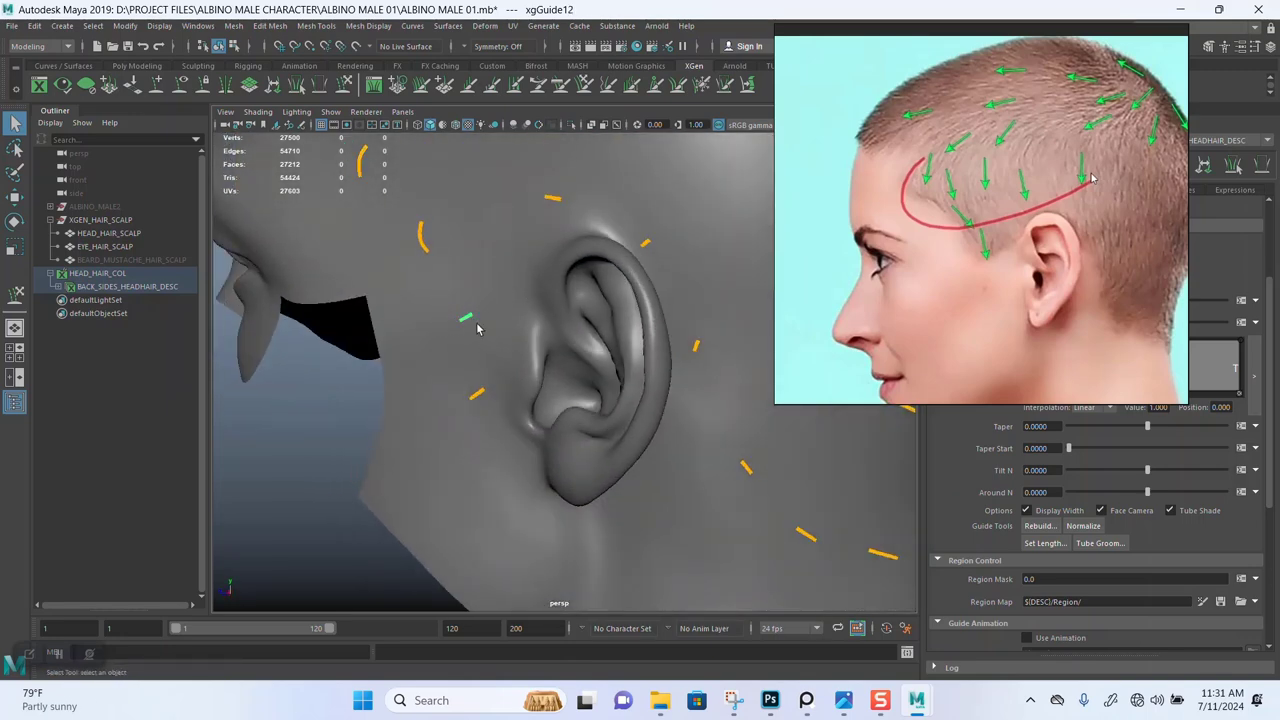
pyautogui.keyDown('alt'); pyautogui.moveTo(484, 324); pyautogui.dragTo(519, 367); pyautogui.keyUp('alt')
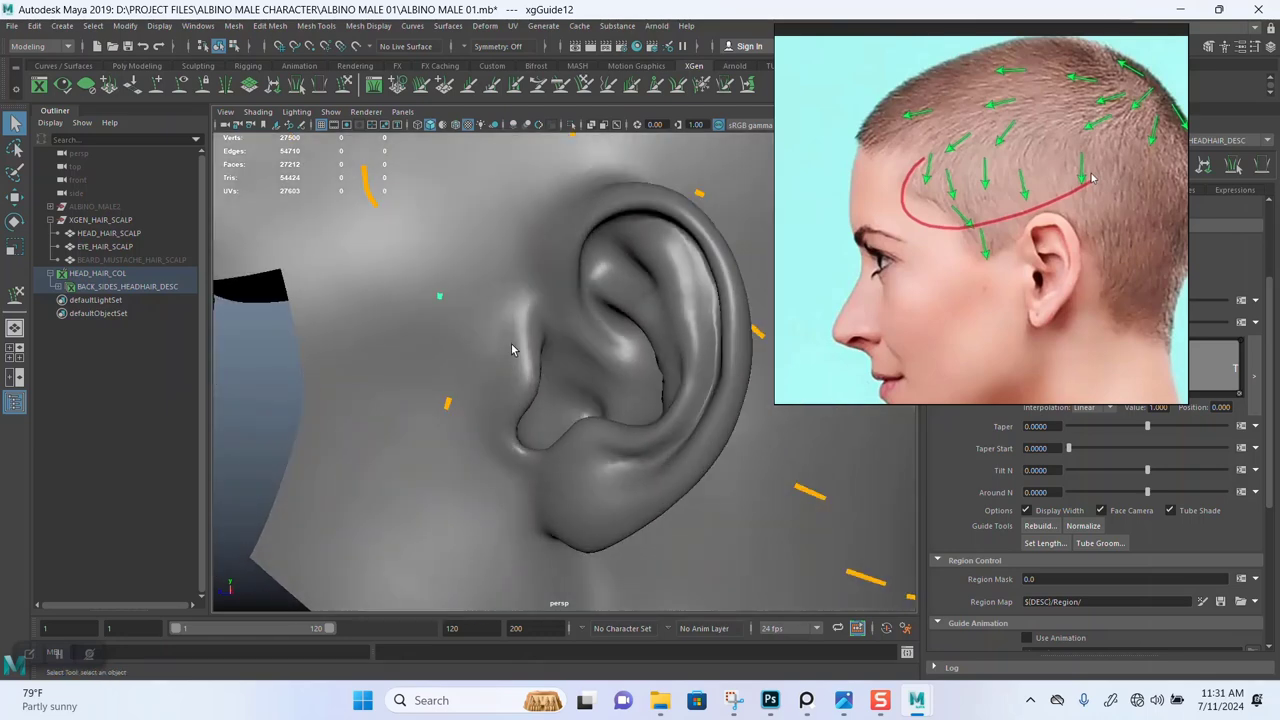
pyautogui.keyDown('alt'); pyautogui.moveTo(508, 316); pyautogui.dragTo(481, 387); pyautogui.keyUp('alt')
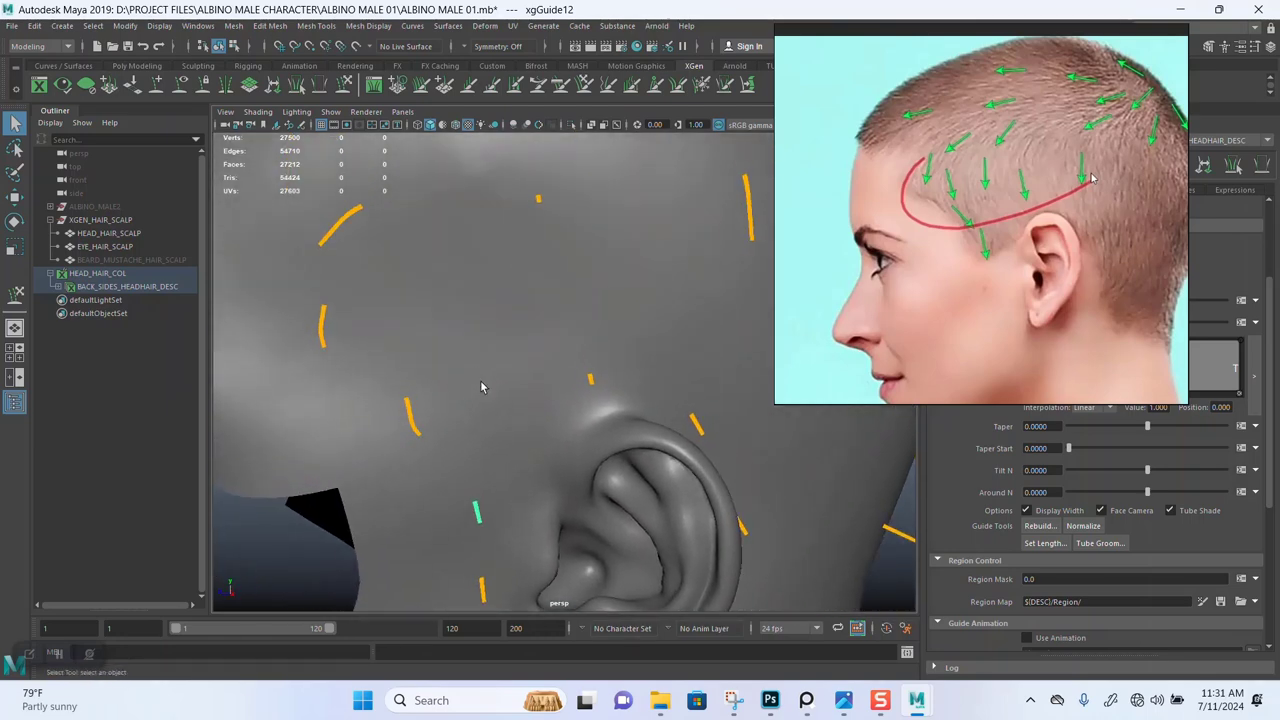
pyautogui.moveTo(481, 318)
pyautogui.keyDown('alt'); pyautogui.mouseDown()
pyautogui.moveTo(554, 280)
pyautogui.moveTo(503, 351)
pyautogui.moveTo(474, 294)
pyautogui.moveTo(474, 309)
pyautogui.mouseUp(); pyautogui.keyUp('alt')
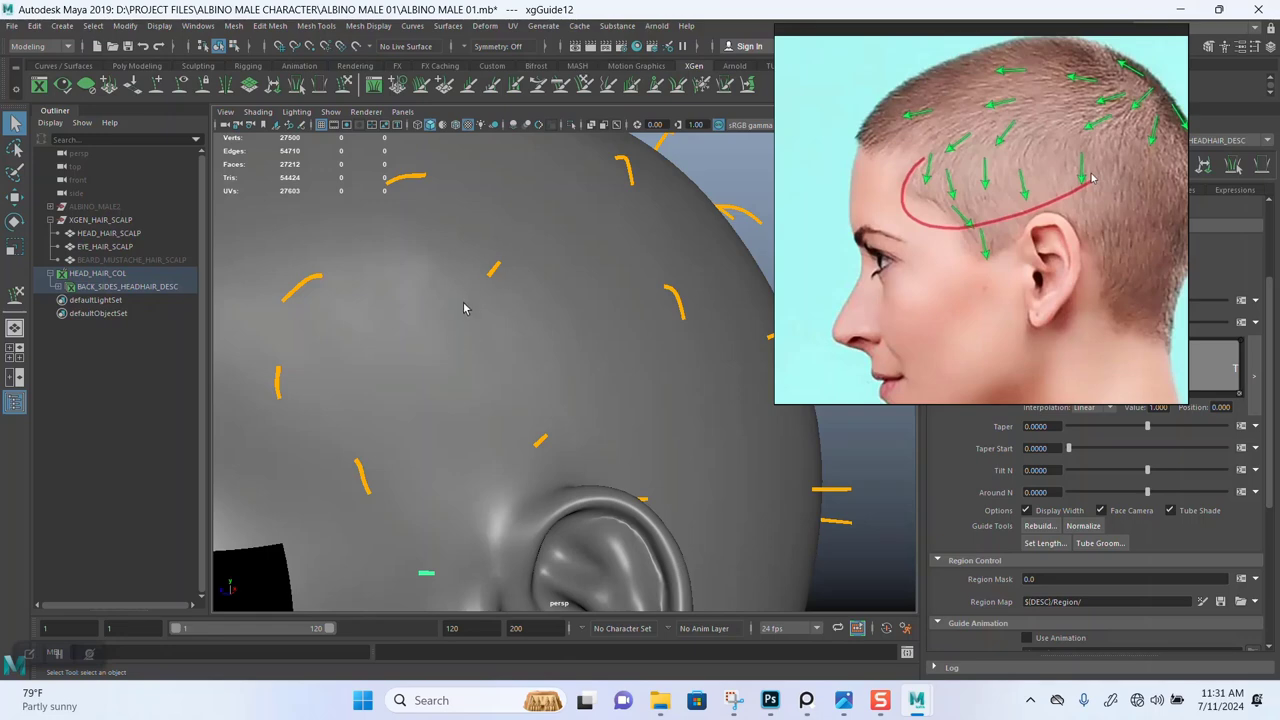
pyautogui.keyDown('alt'); pyautogui.moveTo(463, 308); pyautogui.dragTo(507, 317); pyautogui.keyUp('alt')
pyautogui.keyDown('alt'); pyautogui.moveTo(499, 400); pyautogui.dragTo(474, 286, button='middle'); pyautogui.keyUp('alt')
pyautogui.keyDown('alt'); pyautogui.moveTo(474, 286); pyautogui.dragTo(534, 357, button='right'); pyautogui.keyUp('alt')
pyautogui.keyDown('alt'); pyautogui.moveTo(534, 357); pyautogui.dragTo(488, 306); pyautogui.keyUp('alt')
pyautogui.keyDown('alt'); pyautogui.moveTo(488, 306); pyautogui.dragTo(485, 316, button='middle'); pyautogui.keyUp('alt')
pyautogui.keyDown('alt'); pyautogui.moveTo(485, 316); pyautogui.dragTo(445, 296); pyautogui.keyUp('alt')
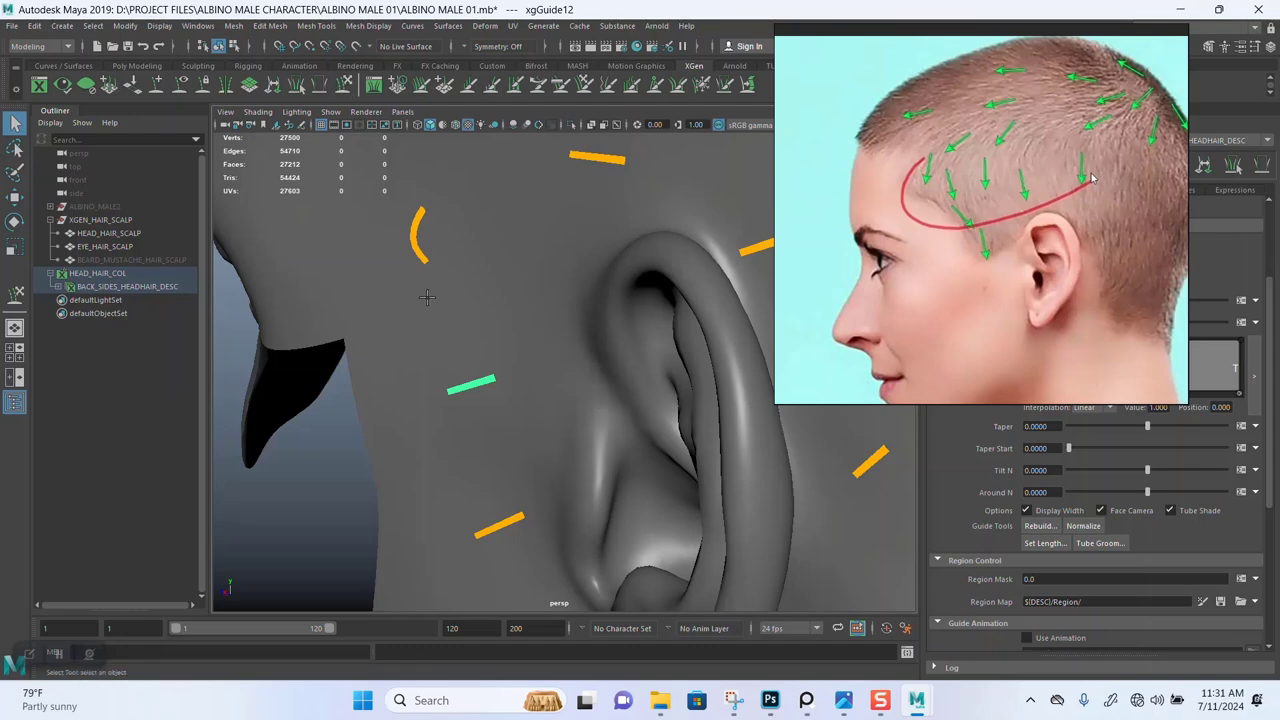
# Sculpt the upper sideburn guide in front of the ear into a downward curve close to the skin.
pyautogui.press('y')
pyautogui.keyDown('alt'); pyautogui.moveTo(475, 347); pyautogui.dragTo(497, 306, button='right'); pyautogui.keyUp('alt')
pyautogui.keyDown('alt'); pyautogui.moveTo(497, 306); pyautogui.dragTo(457, 214); pyautogui.keyUp('alt')
pyautogui.keyDown('alt'); pyautogui.moveTo(457, 214); pyautogui.dragTo(494, 323, button='right'); pyautogui.keyUp('alt')
pyautogui.moveTo(494, 323)
pyautogui.keyDown('alt'); pyautogui.mouseDown()
pyautogui.moveTo(465, 280)
pyautogui.moveTo(443, 371)
pyautogui.moveTo(491, 457)
pyautogui.moveTo(550, 495)
pyautogui.mouseUp(); pyautogui.keyUp('alt')
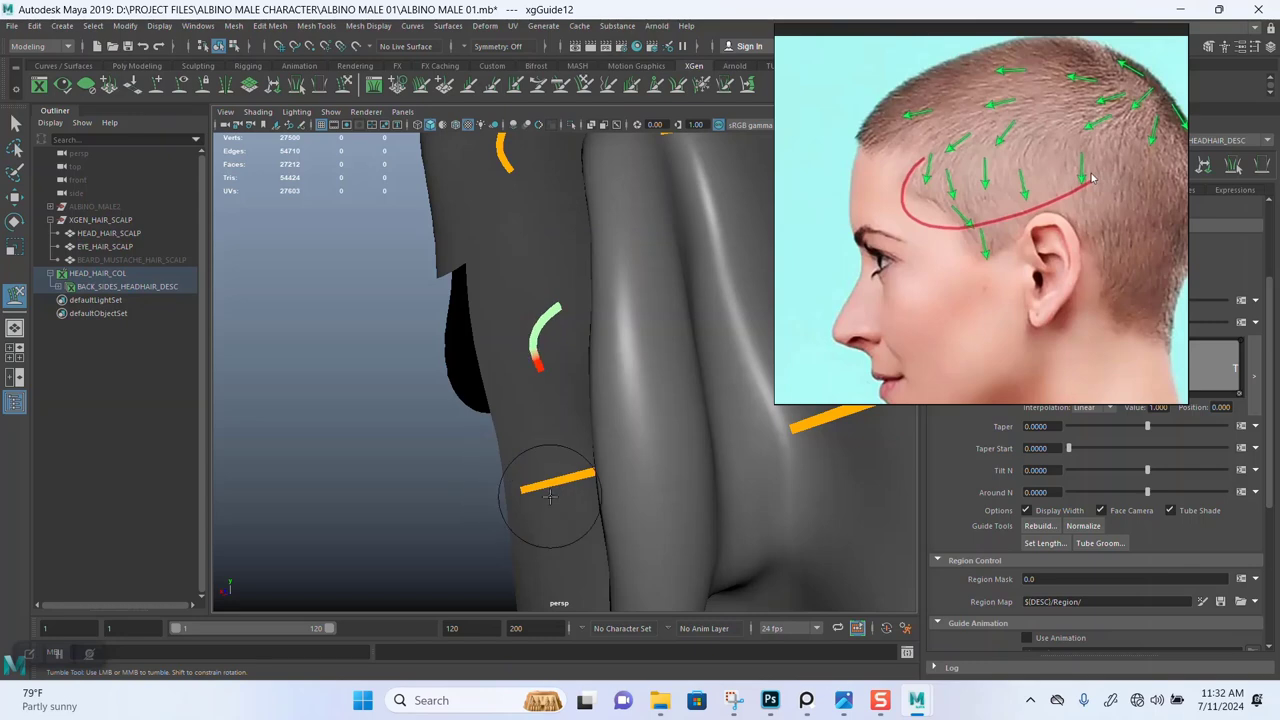
pyautogui.keyDown('alt'); pyautogui.moveTo(514, 314); pyautogui.dragTo(531, 289); pyautogui.keyUp('alt')
pyautogui.keyDown('alt'); pyautogui.moveTo(347, 419); pyautogui.dragTo(421, 399, button='middle'); pyautogui.keyUp('alt')
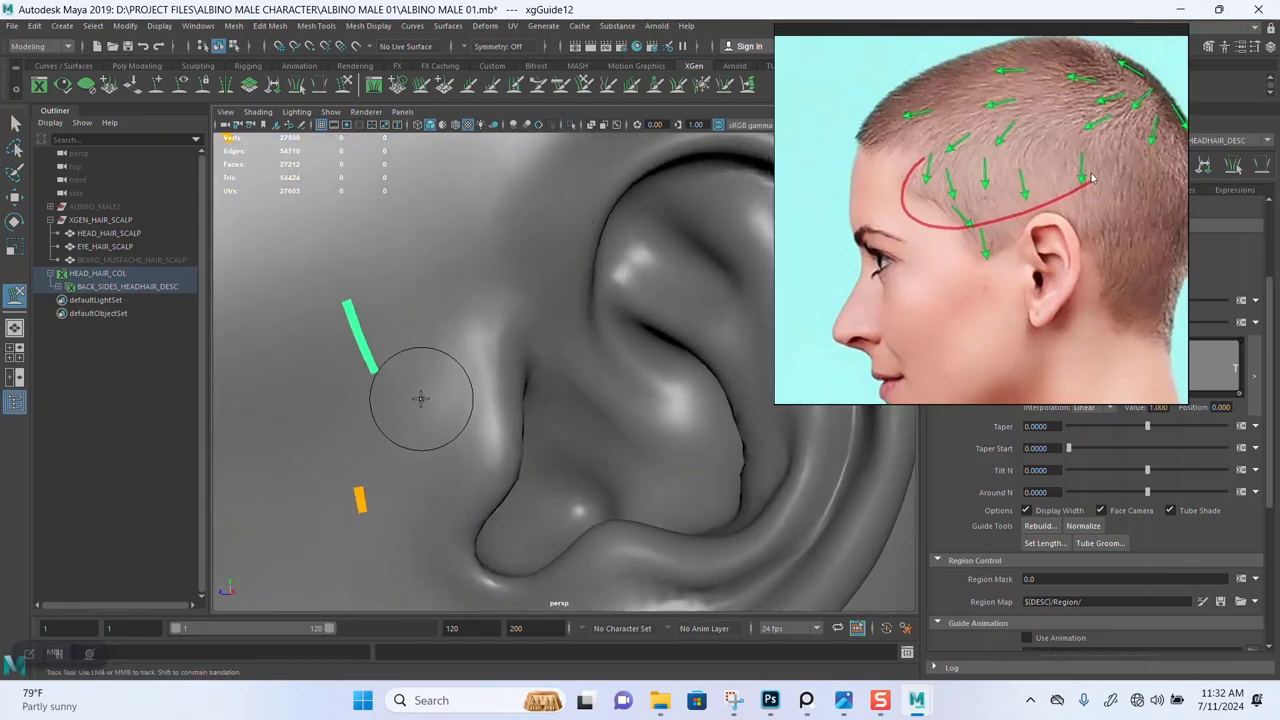
# Refine the upper sideburn guide's middle and tip so it runs straighter down the cheek.
pyautogui.keyDown('alt'); pyautogui.moveTo(394, 414); pyautogui.dragTo(474, 343); pyautogui.keyUp('alt')
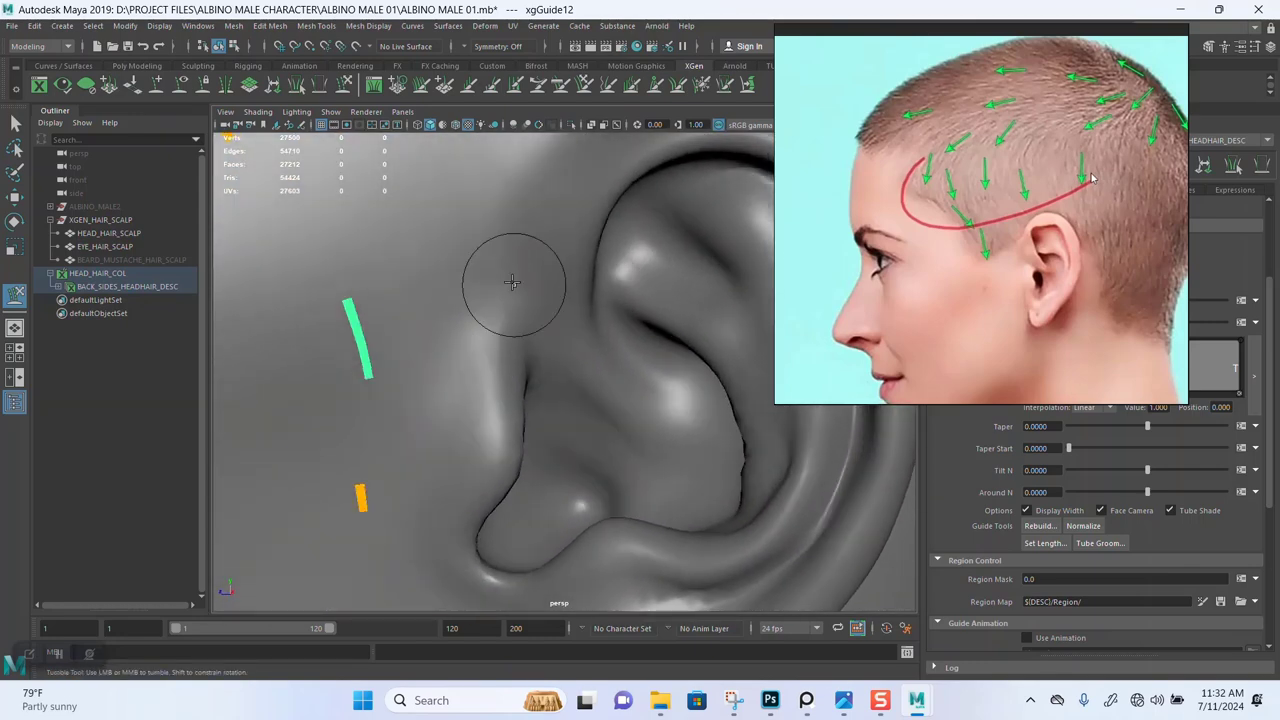
pyautogui.keyDown('alt'); pyautogui.moveTo(512, 282); pyautogui.dragTo(460, 323, button='middle'); pyautogui.keyUp('alt')
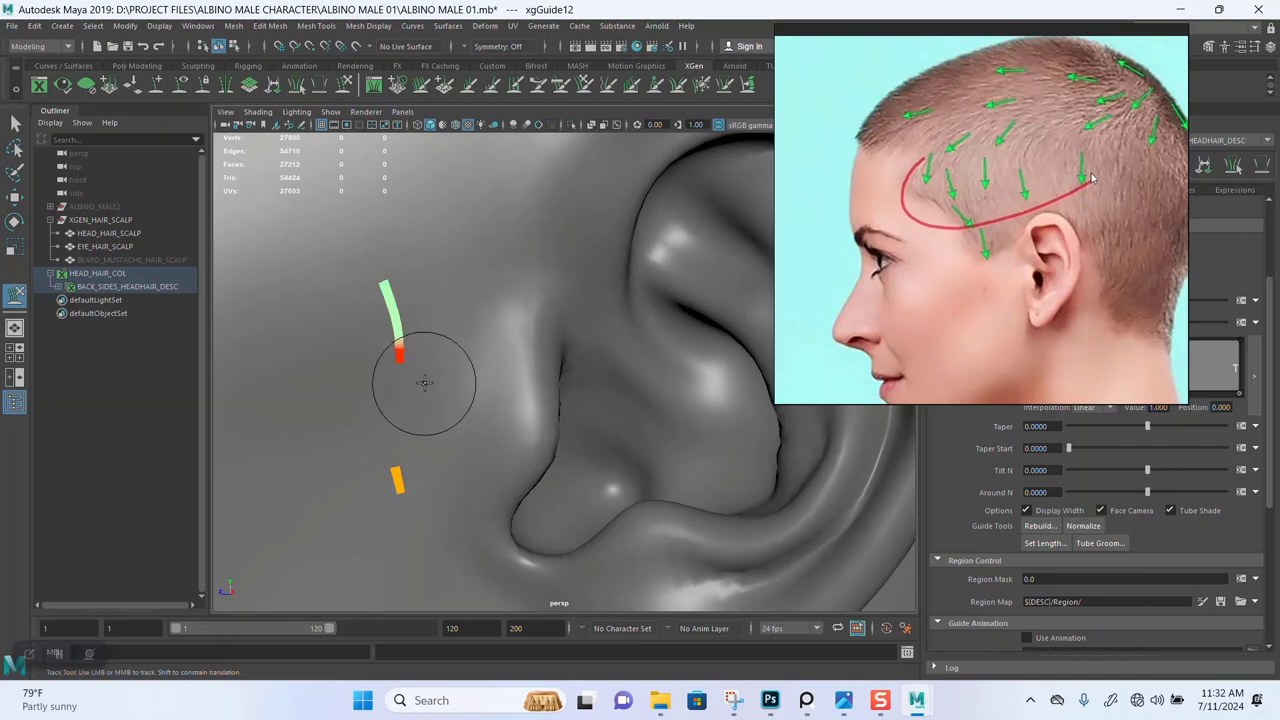
pyautogui.keyDown('alt'); pyautogui.moveTo(424, 383); pyautogui.dragTo(421, 306, button='right'); pyautogui.keyUp('alt')
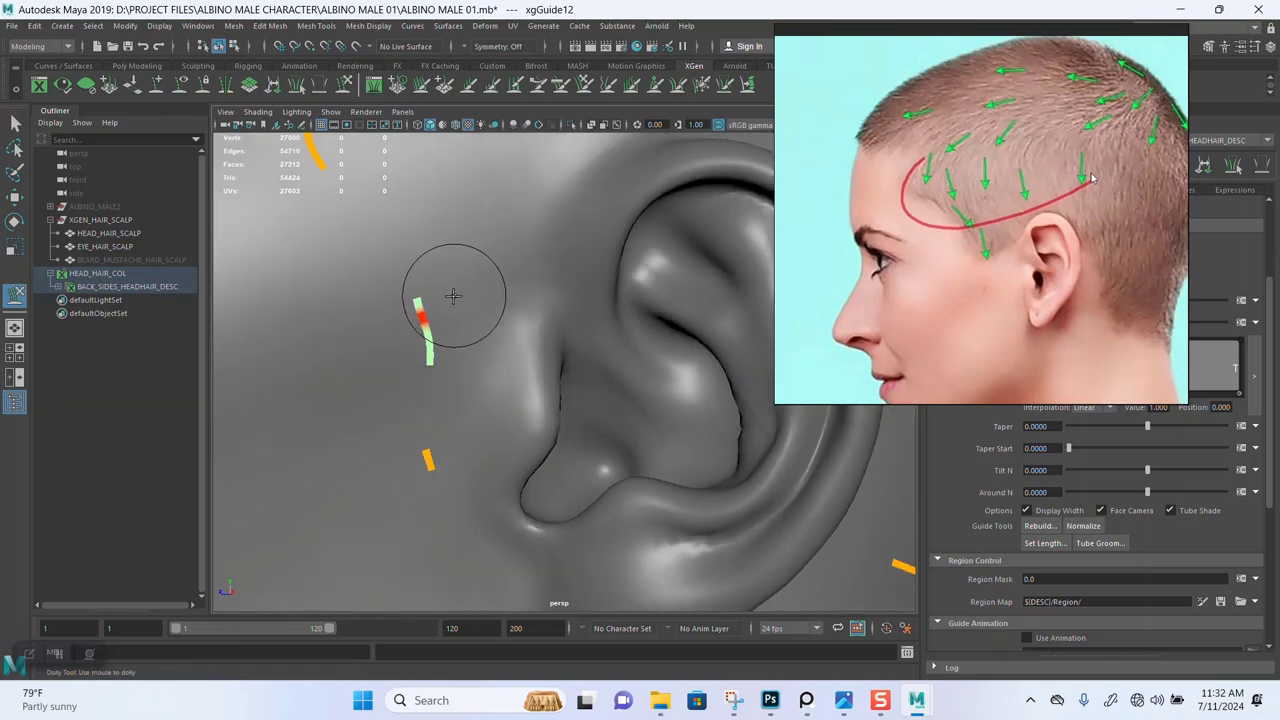
pyautogui.keyDown('alt'); pyautogui.moveTo(486, 320); pyautogui.dragTo(471, 284, button='middle'); pyautogui.keyUp('alt')
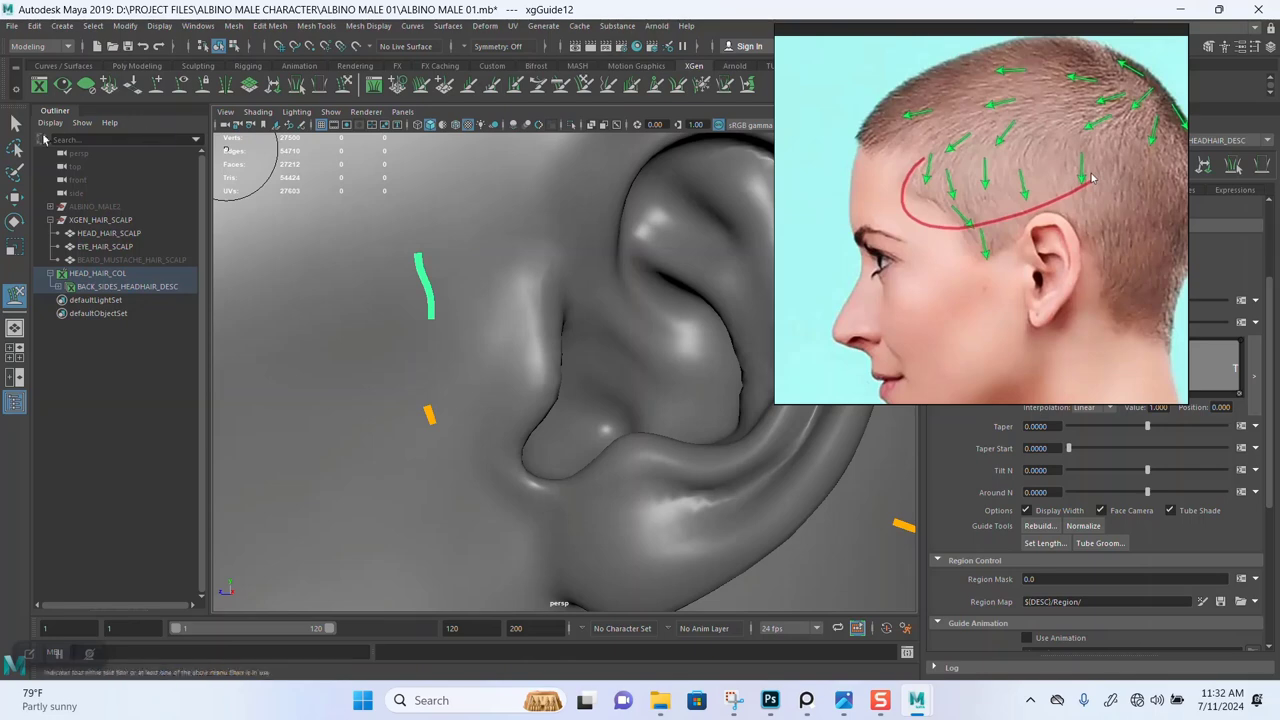
# Select the straight guide at the lower end of the sideburn and adjust its scale.
pyautogui.click(16, 122)
pyautogui.keyDown('alt'); pyautogui.moveTo(409, 277); pyautogui.dragTo(466, 360); pyautogui.keyUp('alt')
pyautogui.moveTo(466, 360); pyautogui.dragTo(479, 385)
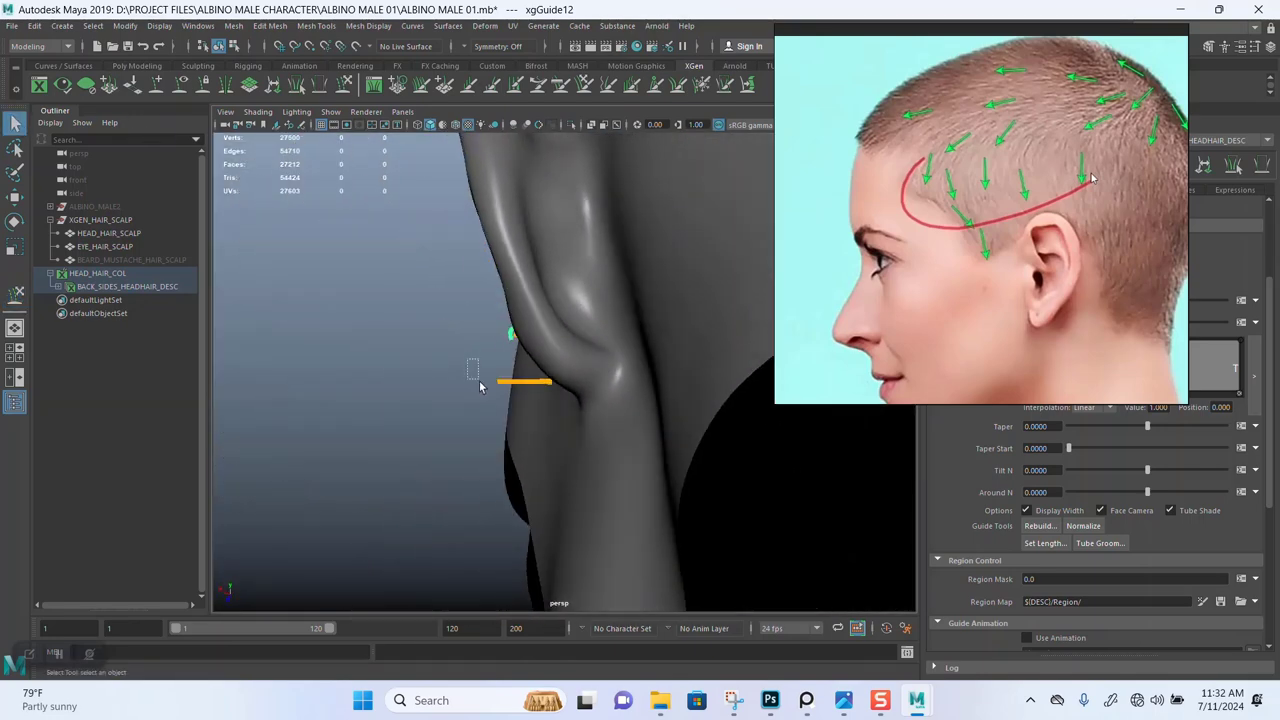
pyautogui.keyDown('alt'); pyautogui.moveTo(394, 281); pyautogui.dragTo(475, 388); pyautogui.keyUp('alt')
pyautogui.press('r')
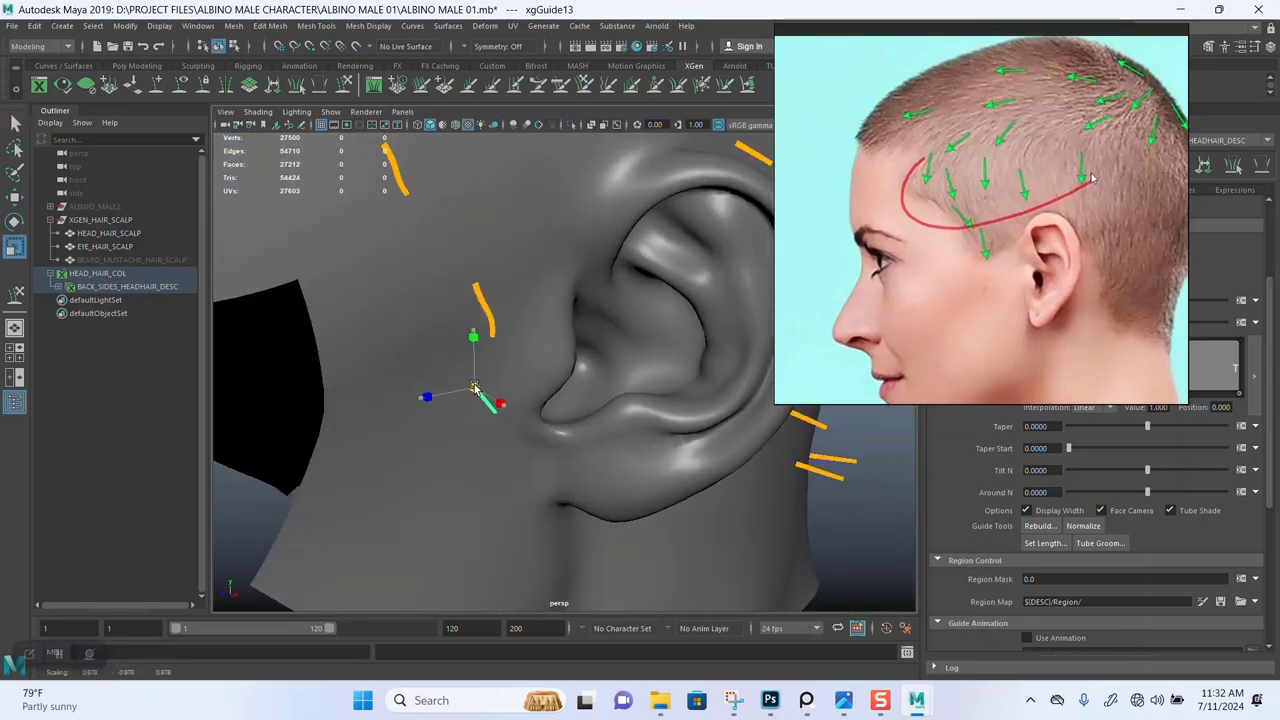
# Sculpt the lower sideburn guide into a downward curve that follows the skin in front of the ear.
pyautogui.click(348, 88)
pyautogui.keyDown('alt'); pyautogui.moveTo(532, 299); pyautogui.dragTo(594, 297); pyautogui.keyUp('alt')
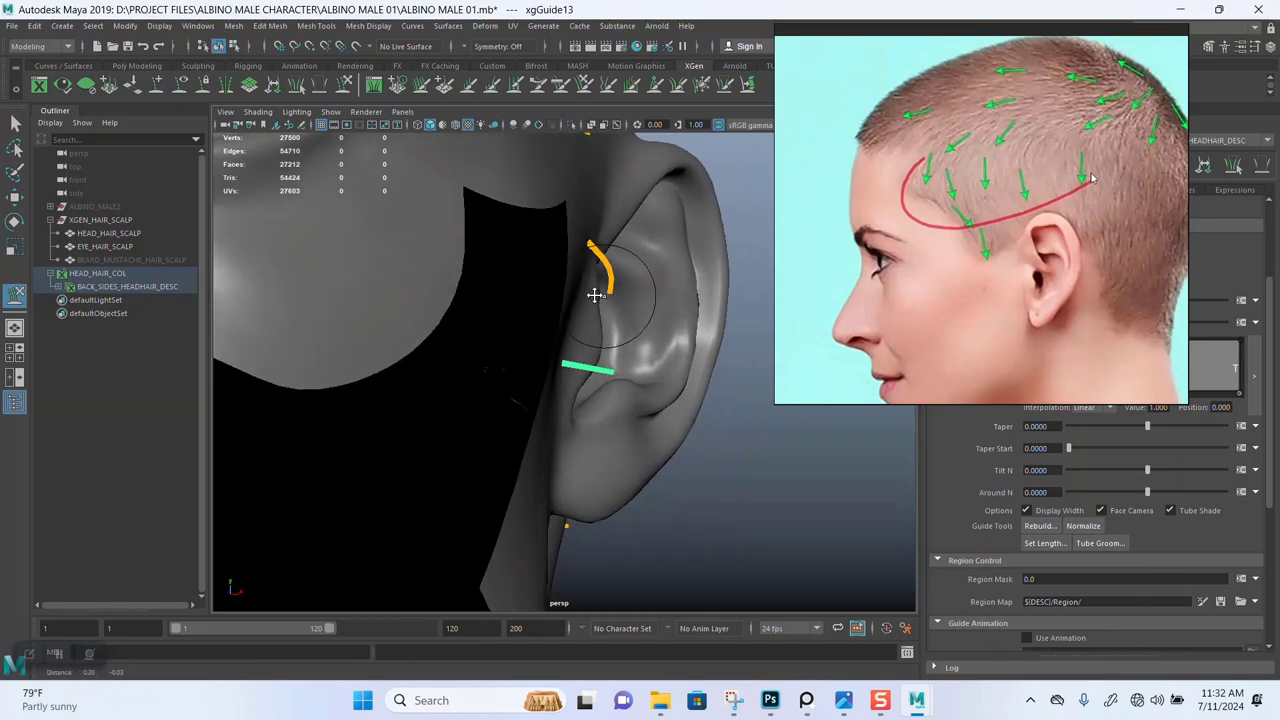
pyautogui.keyDown('alt'); pyautogui.moveTo(594, 297); pyautogui.dragTo(514, 285, button='middle'); pyautogui.keyUp('alt')
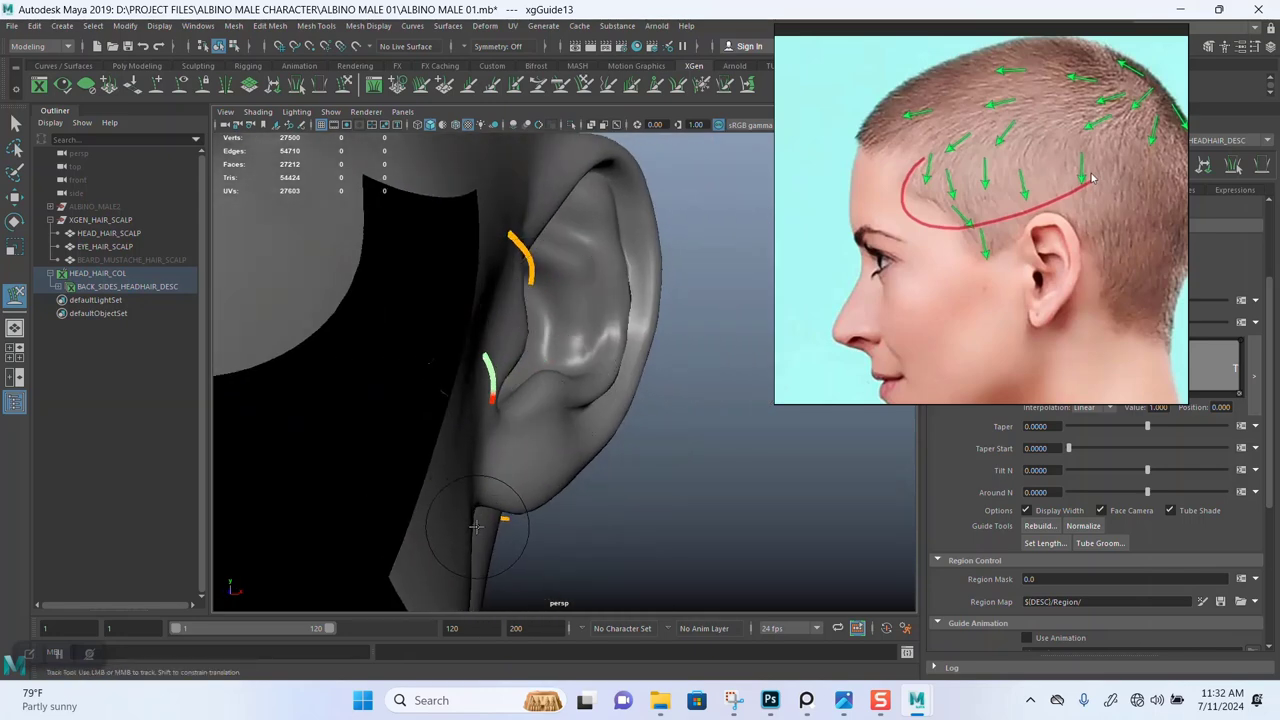
pyautogui.keyDown('alt'); pyautogui.moveTo(500, 477); pyautogui.dragTo(392, 375); pyautogui.keyUp('alt')
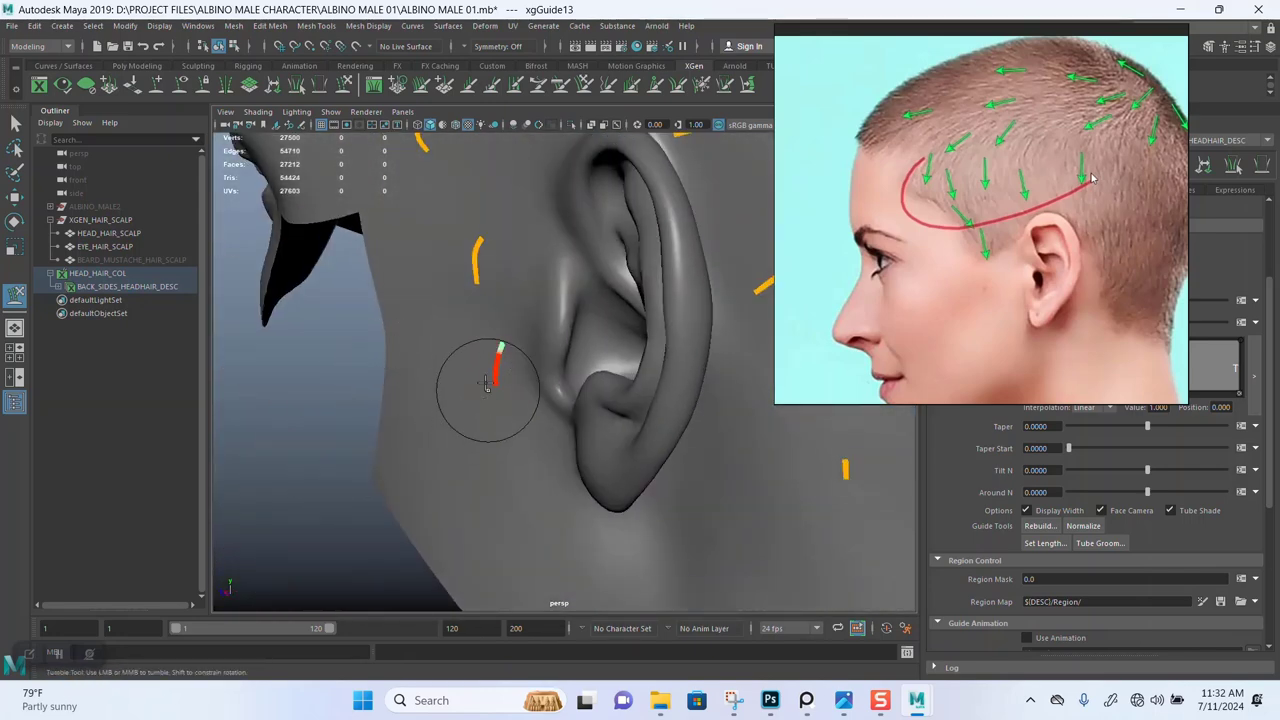
pyautogui.keyDown('alt'); pyautogui.moveTo(487, 385); pyautogui.dragTo(545, 386); pyautogui.keyUp('alt')
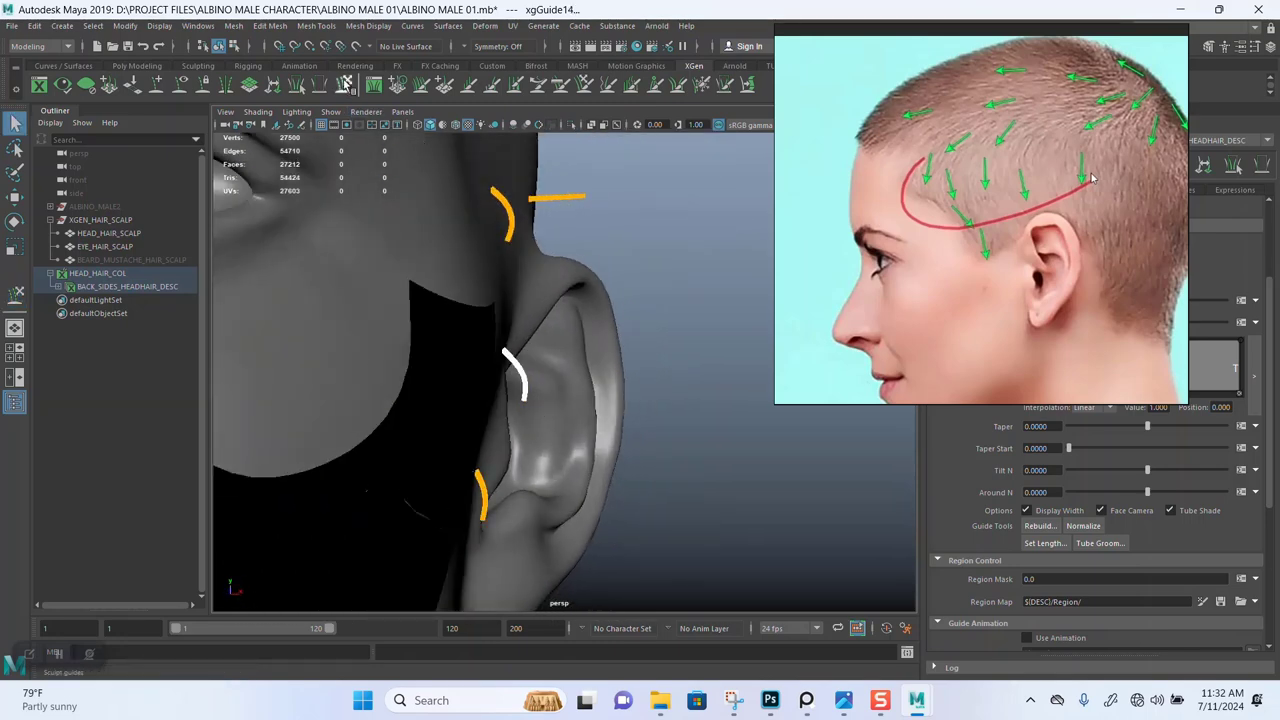
# Resculpt the upper sideburn guide so its tip points down and lies closer to the skin.
pyautogui.click(345, 84)
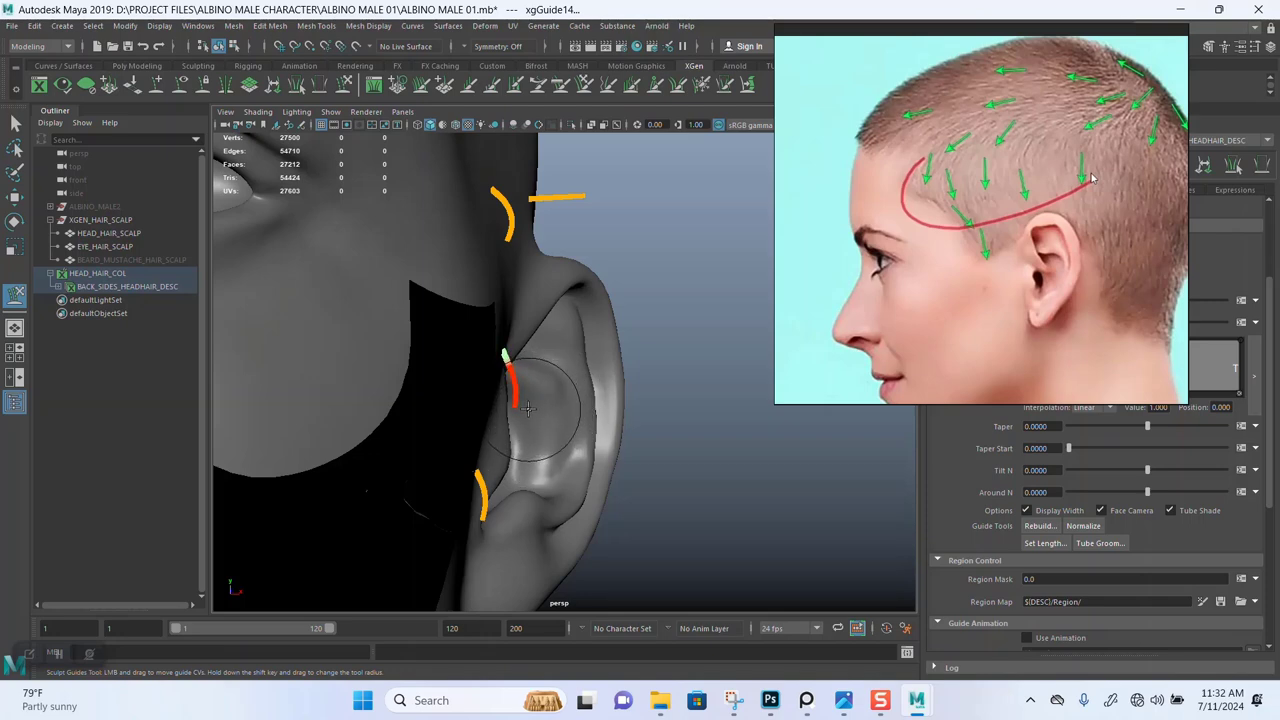
pyautogui.keyDown('alt'); pyautogui.moveTo(528, 408); pyautogui.dragTo(553, 384); pyautogui.keyUp('alt')
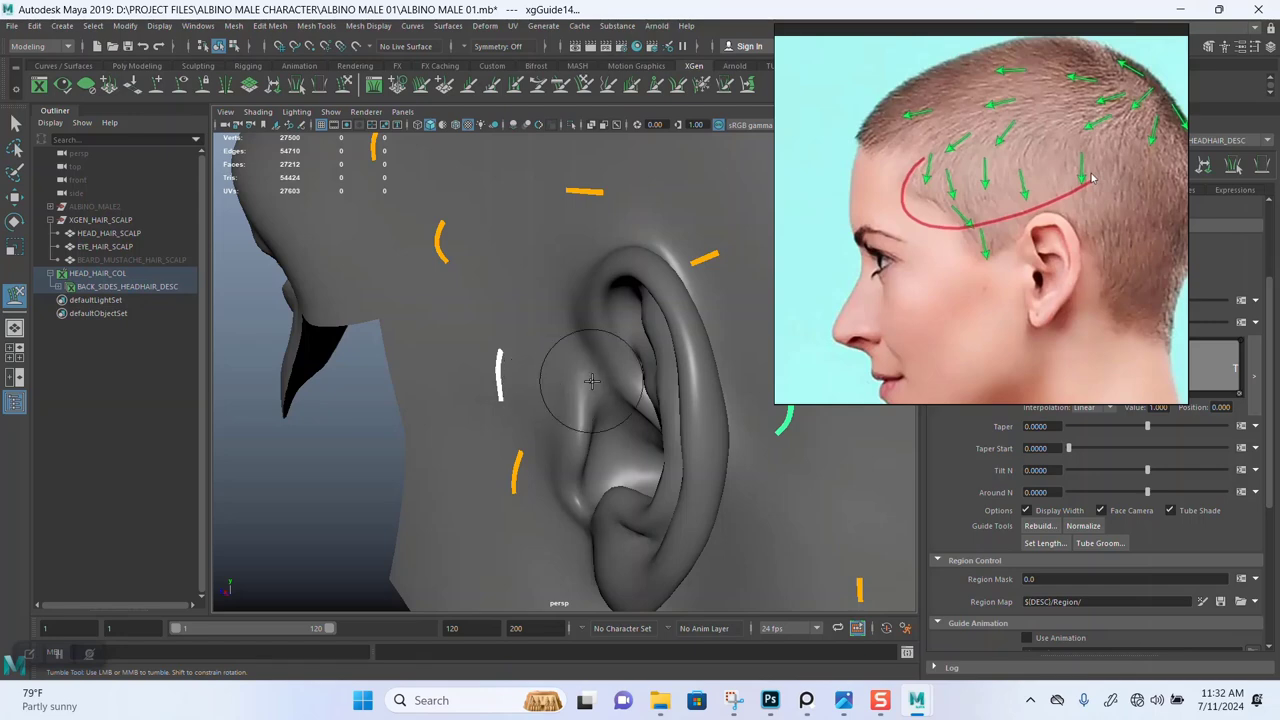
pyautogui.scroll(-4, 566, 354)
pyautogui.keyDown('alt'); pyautogui.moveTo(586, 310); pyautogui.dragTo(506, 371, button='middle'); pyautogui.keyUp('alt')
pyautogui.scroll(-2, 546, 329)
pyautogui.keyDown('alt'); pyautogui.moveTo(546, 329); pyautogui.dragTo(556, 421); pyautogui.keyUp('alt')
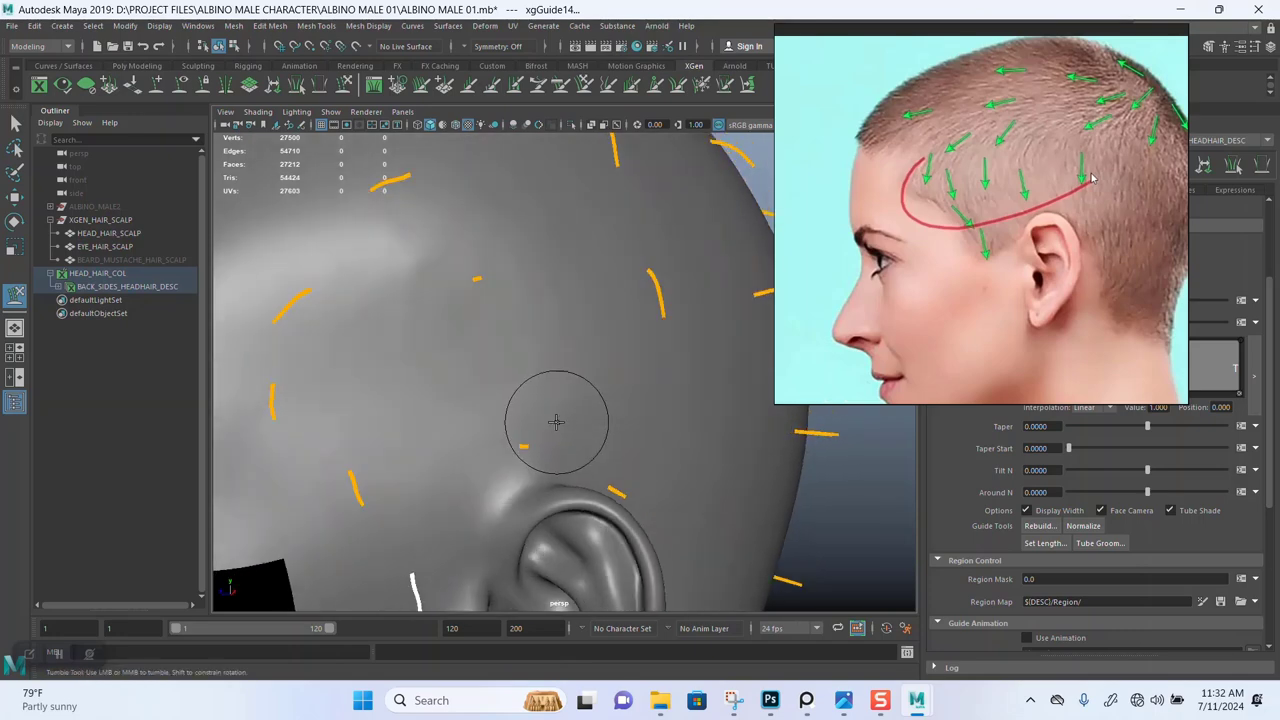
# Select the short straight guide just above the front of the ear and scale it up.
pyautogui.press('q')
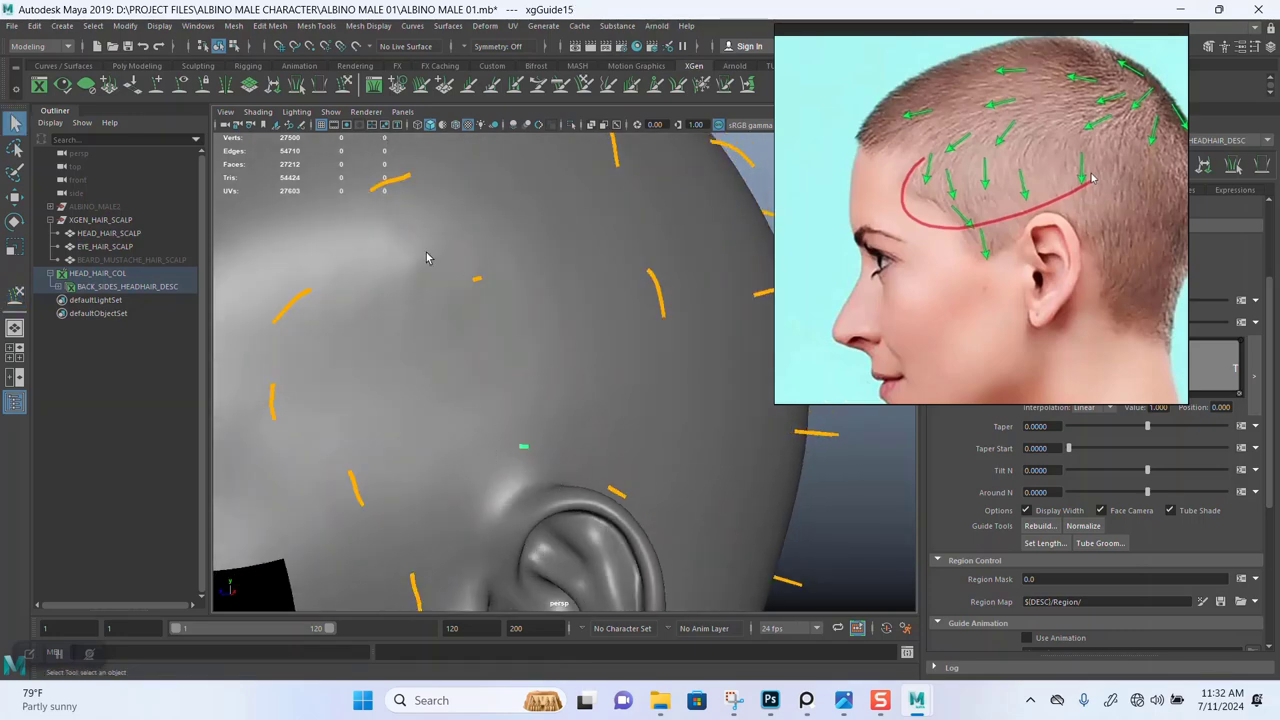
pyautogui.keyDown('alt'); pyautogui.moveTo(540, 424); pyautogui.dragTo(511, 323); pyautogui.keyUp('alt')
pyautogui.press('r')
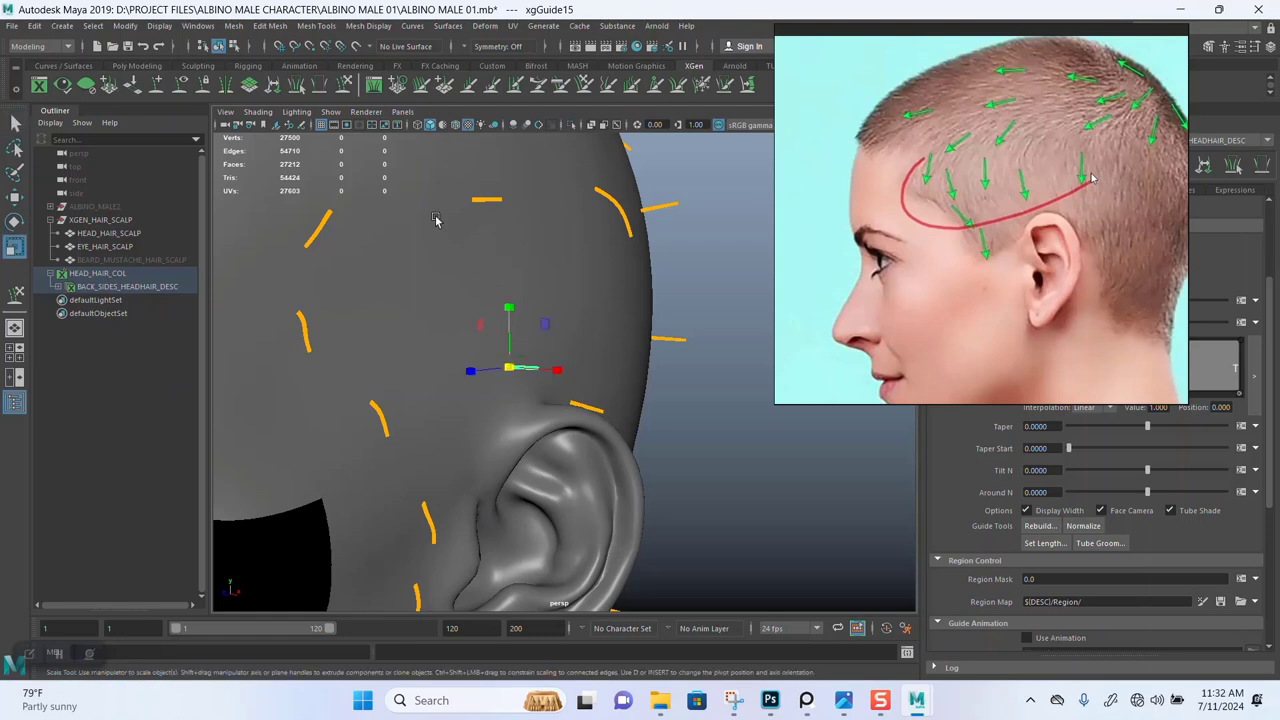
# Sculpt the guide above the front of the ear into a downward curve following the skin.
pyautogui.press('y')
pyautogui.keyDown('alt'); pyautogui.moveTo(518, 323); pyautogui.dragTo(643, 334, button='right'); pyautogui.keyUp('alt')
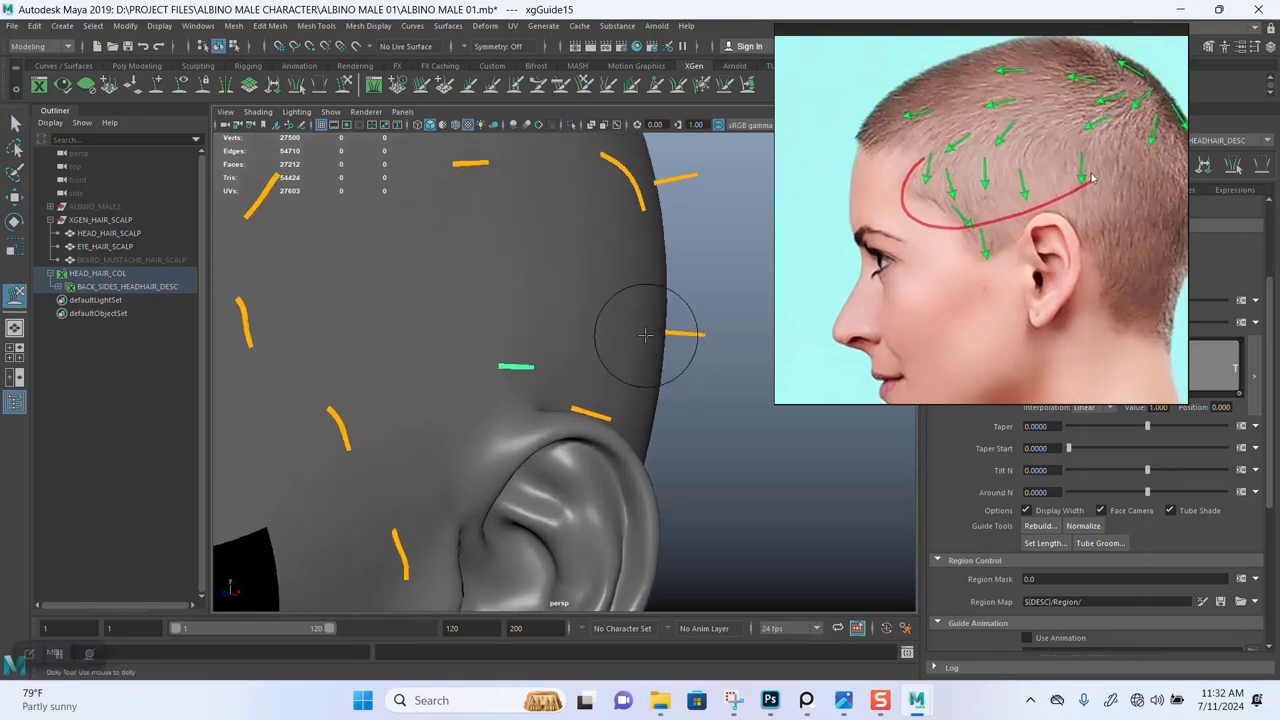
pyautogui.keyDown('alt'); pyautogui.moveTo(643, 334); pyautogui.dragTo(591, 323); pyautogui.keyUp('alt')
pyautogui.keyDown('alt'); pyautogui.moveTo(650, 308); pyautogui.dragTo(553, 261, button='middle'); pyautogui.keyUp('alt')
pyautogui.keyDown('alt'); pyautogui.moveTo(553, 261); pyautogui.dragTo(524, 302); pyautogui.keyUp('alt')
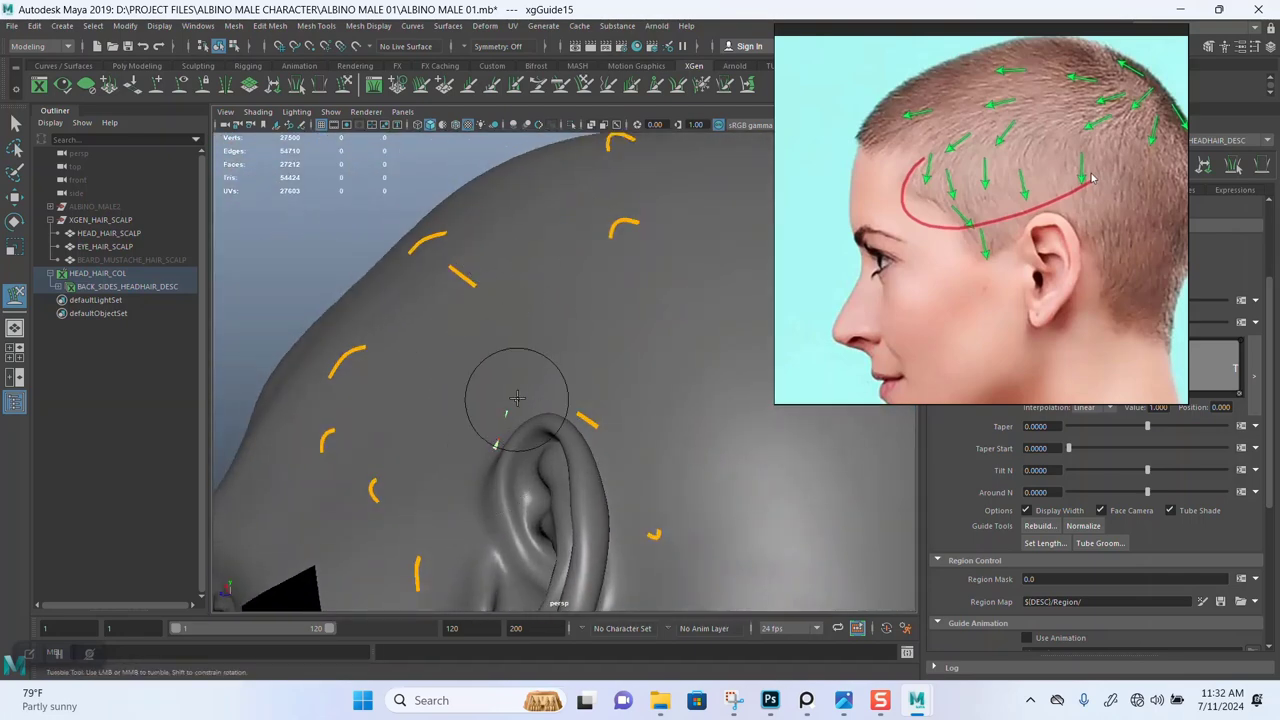
pyautogui.moveTo(434, 390)
pyautogui.mouseDown()
pyautogui.moveTo(434, 477)
pyautogui.moveTo(509, 337)
pyautogui.mouseUp()
pyautogui.keyDown('alt'); pyautogui.moveTo(509, 337); pyautogui.dragTo(513, 265, button='middle'); pyautogui.keyUp('alt')
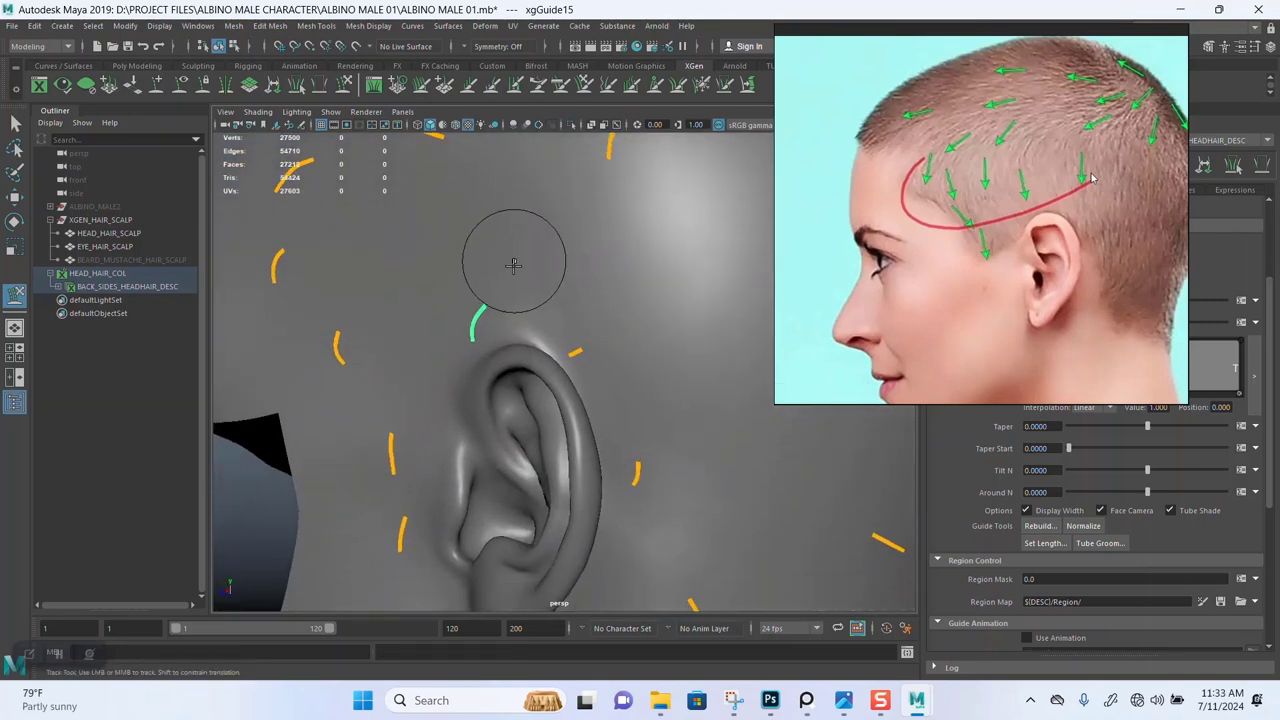
# Refine the guide above the ear from several angles so it runs straighter down and hugs the skin.
pyautogui.moveTo(493, 321)
pyautogui.keyDown('alt'); pyautogui.mouseDown()
pyautogui.moveTo(505, 410)
pyautogui.moveTo(471, 314)
pyautogui.moveTo(507, 330)
pyautogui.mouseUp(); pyautogui.keyUp('alt')
pyautogui.keyDown('alt'); pyautogui.moveTo(507, 330); pyautogui.dragTo(484, 376, button='middle'); pyautogui.keyUp('alt')
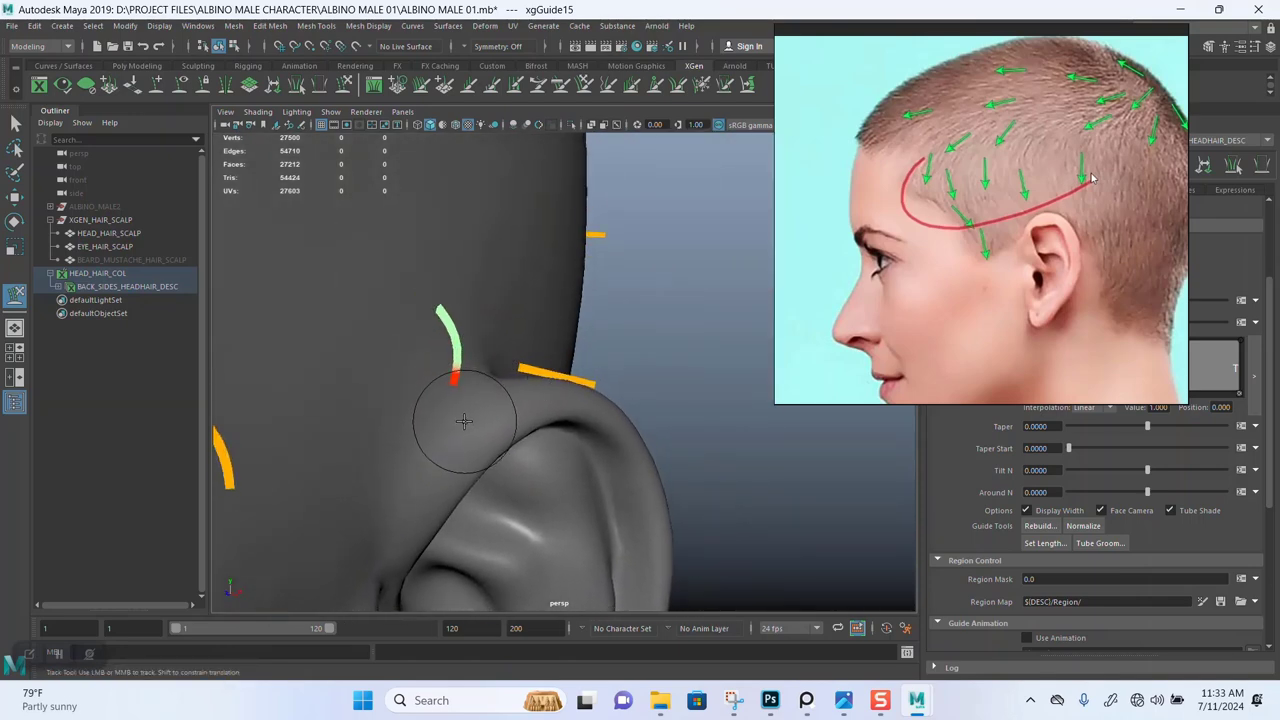
pyautogui.keyDown('alt'); pyautogui.moveTo(529, 371); pyautogui.dragTo(496, 369); pyautogui.keyUp('alt')
pyautogui.keyDown('alt'); pyautogui.moveTo(500, 382); pyautogui.dragTo(526, 286, button='right'); pyautogui.keyUp('alt')
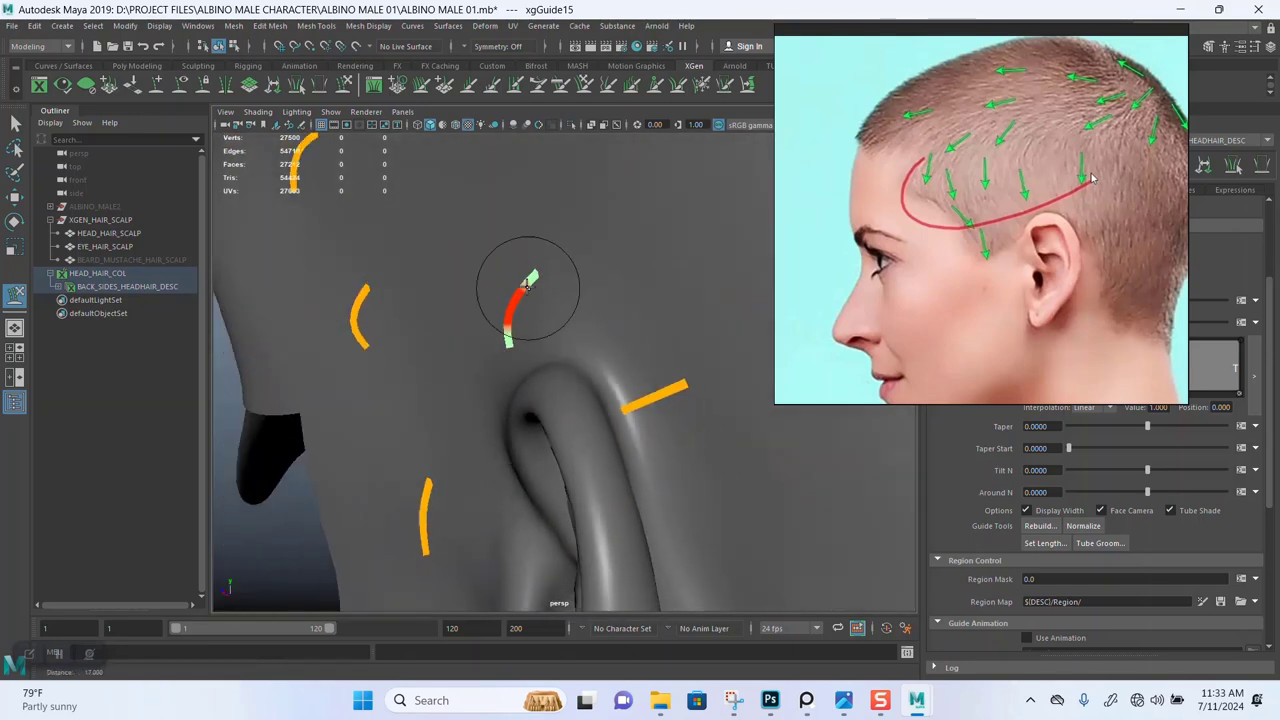
pyautogui.keyDown('alt'); pyautogui.moveTo(526, 286); pyautogui.dragTo(580, 297); pyautogui.keyUp('alt')
pyautogui.keyDown('alt'); pyautogui.moveTo(534, 296); pyautogui.dragTo(534, 355, button='middle'); pyautogui.keyUp('alt')
pyautogui.keyDown('alt'); pyautogui.moveTo(534, 355); pyautogui.dragTo(532, 358, button='right'); pyautogui.keyUp('alt')
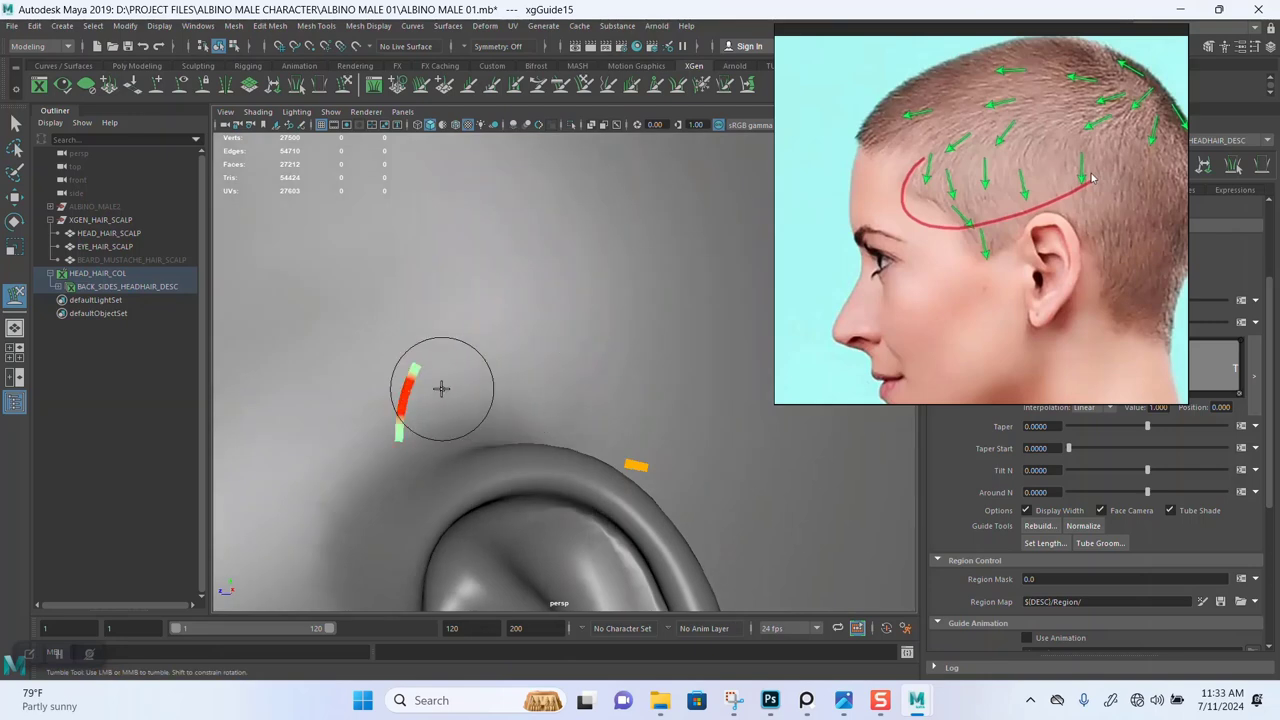
pyautogui.keyDown('alt'); pyautogui.moveTo(440, 473); pyautogui.dragTo(563, 362); pyautogui.keyUp('alt')
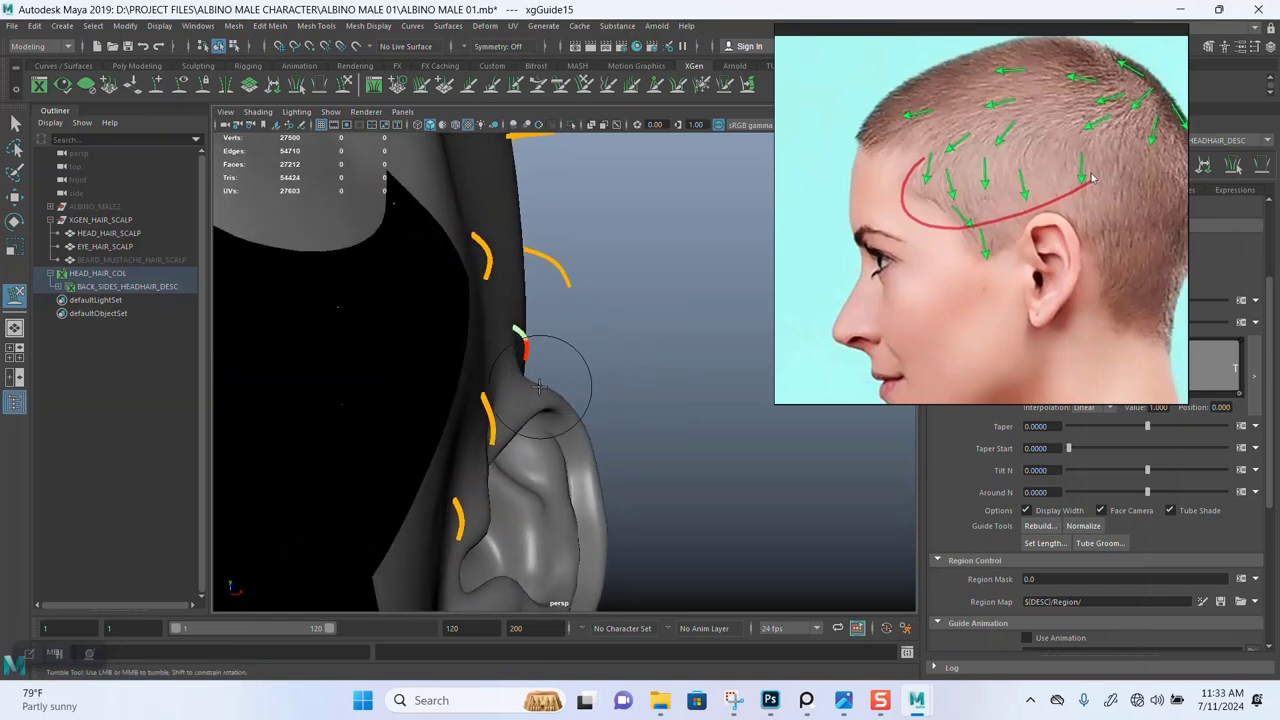
pyautogui.keyDown('alt'); pyautogui.moveTo(538, 406); pyautogui.dragTo(510, 343); pyautogui.keyUp('alt')
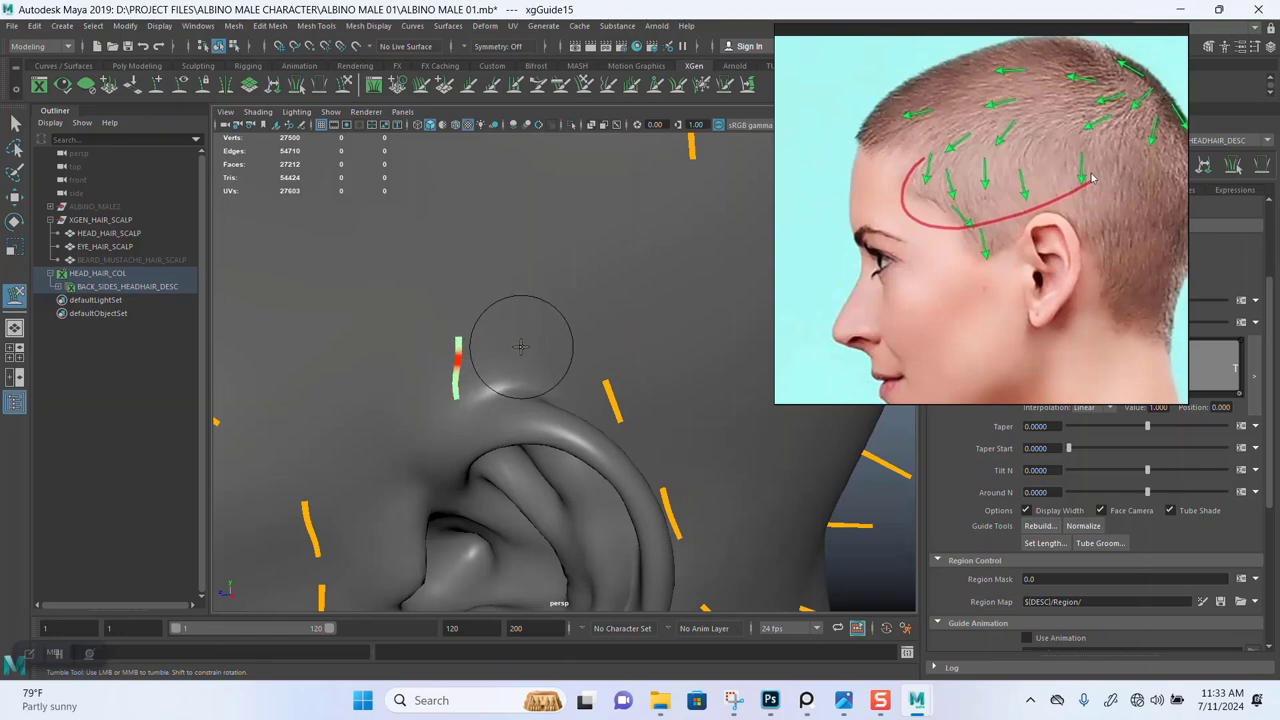
# Finish sculpting the guide above the ear and save the scene.
pyautogui.scroll(-5, 559, 389)
pyautogui.keyDown('alt'); pyautogui.moveTo(520, 306); pyautogui.dragTo(487, 332); pyautogui.keyUp('alt')
pyautogui.click(15, 122)
pyautogui.hotkey('ctrl', 's')
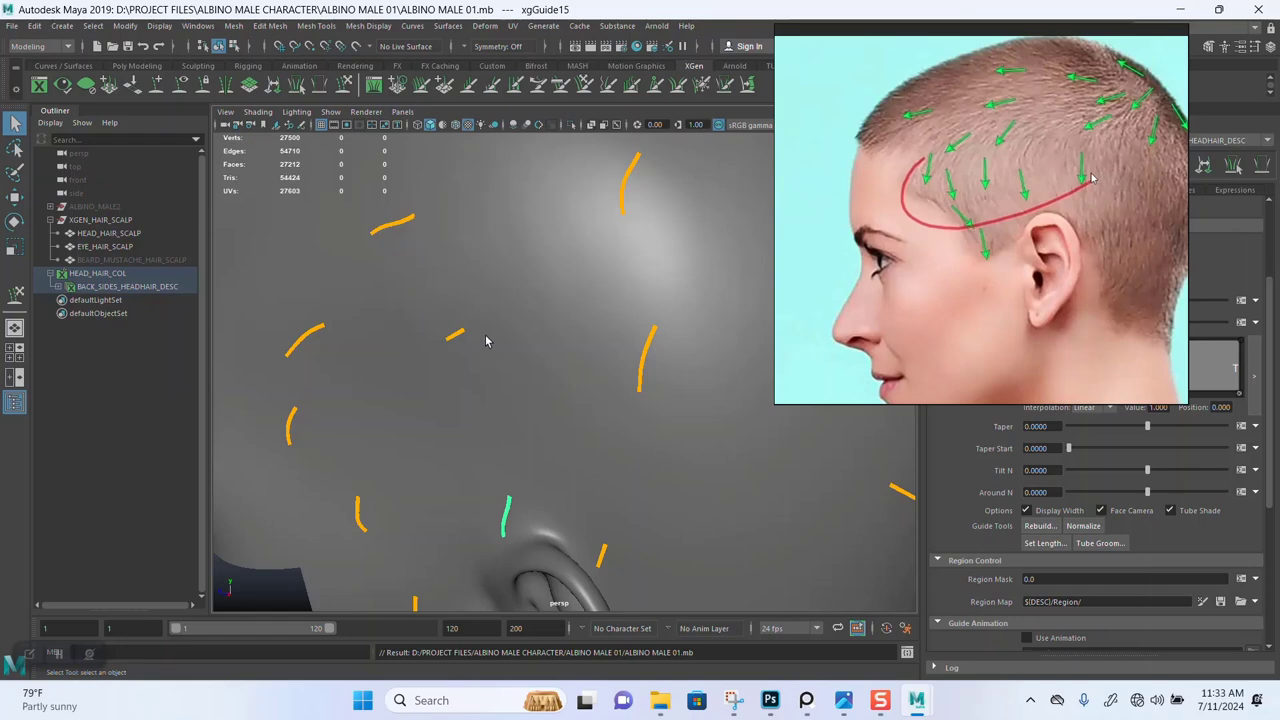
# Select the straight guide higher on the side of the head and sculpt it downward and slightly forward.
pyautogui.keyDown('alt'); pyautogui.moveTo(510, 383); pyautogui.dragTo(450, 330); pyautogui.keyUp('alt')
pyautogui.click(342, 86)
pyautogui.scroll(3, 532, 380)
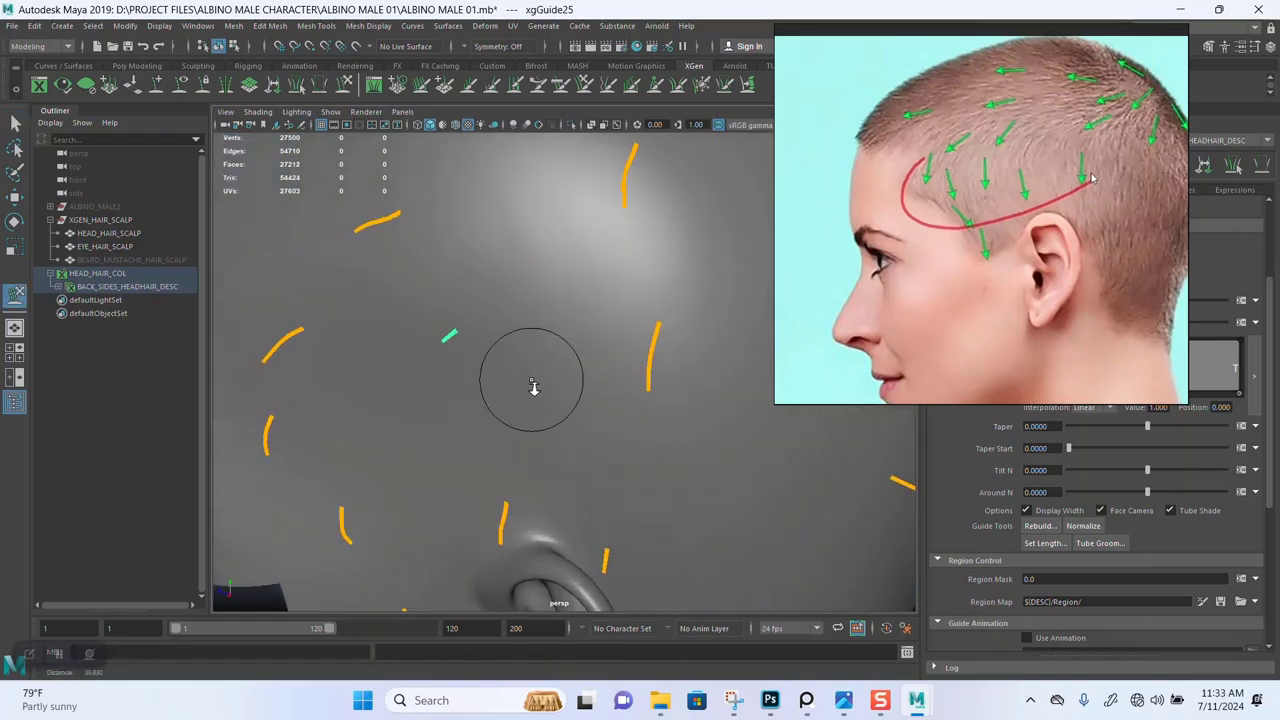
pyautogui.moveTo(532, 380)
pyautogui.keyDown('alt'); pyautogui.mouseDown()
pyautogui.moveTo(611, 263)
pyautogui.moveTo(631, 303)
pyautogui.mouseUp(); pyautogui.keyUp('alt')
pyautogui.keyDown('alt'); pyautogui.moveTo(631, 303); pyautogui.dragTo(646, 240, button='middle'); pyautogui.keyUp('alt')
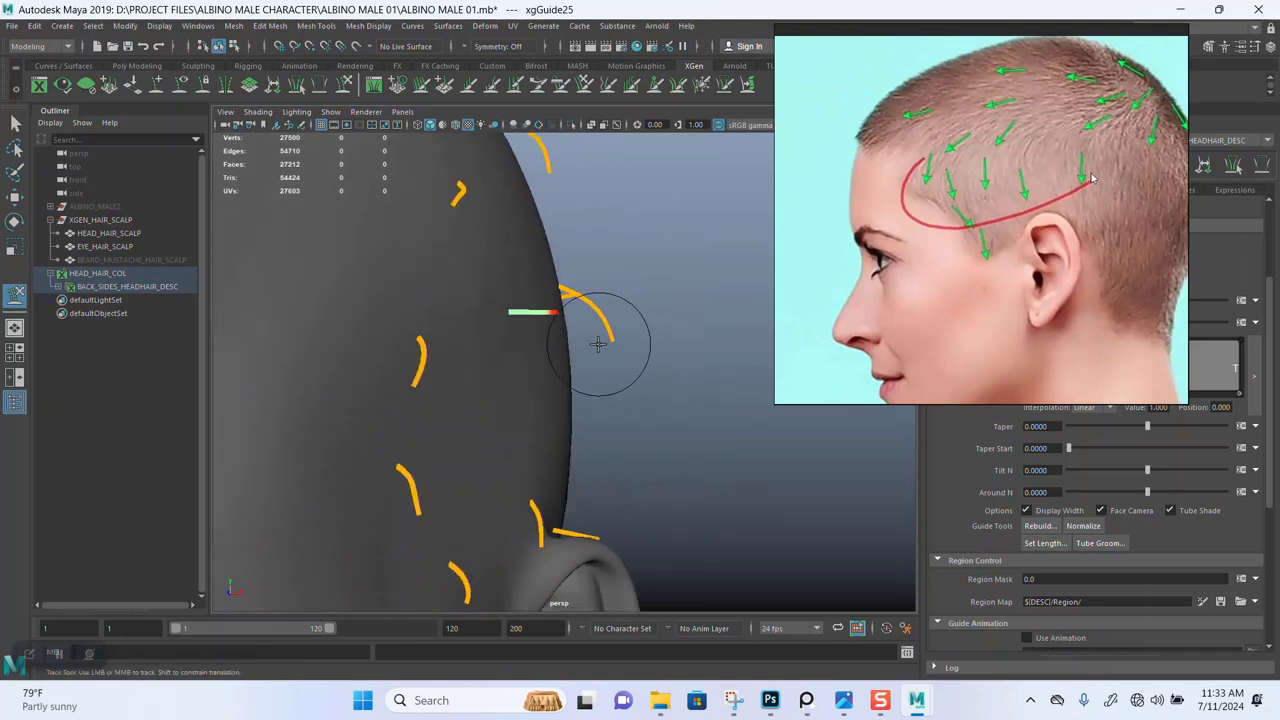
pyautogui.moveTo(594, 346)
pyautogui.mouseDown()
pyautogui.moveTo(586, 434)
pyautogui.moveTo(557, 485)
pyautogui.moveTo(491, 351)
pyautogui.mouseUp()
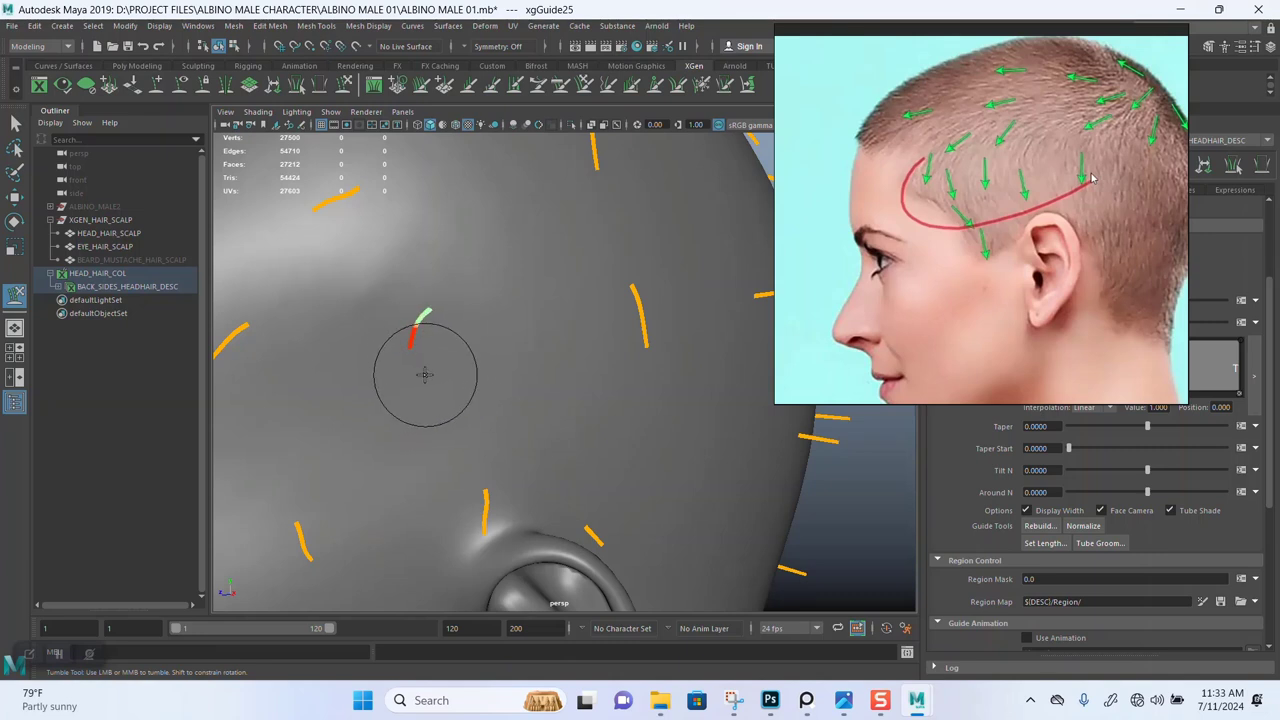
pyautogui.moveTo(425, 375)
pyautogui.keyDown('alt'); pyautogui.mouseDown()
pyautogui.moveTo(491, 394)
pyautogui.moveTo(466, 303)
pyautogui.moveTo(451, 306)
pyautogui.moveTo(588, 260)
pyautogui.moveTo(549, 380)
pyautogui.moveTo(529, 373)
pyautogui.mouseUp(); pyautogui.keyUp('alt')
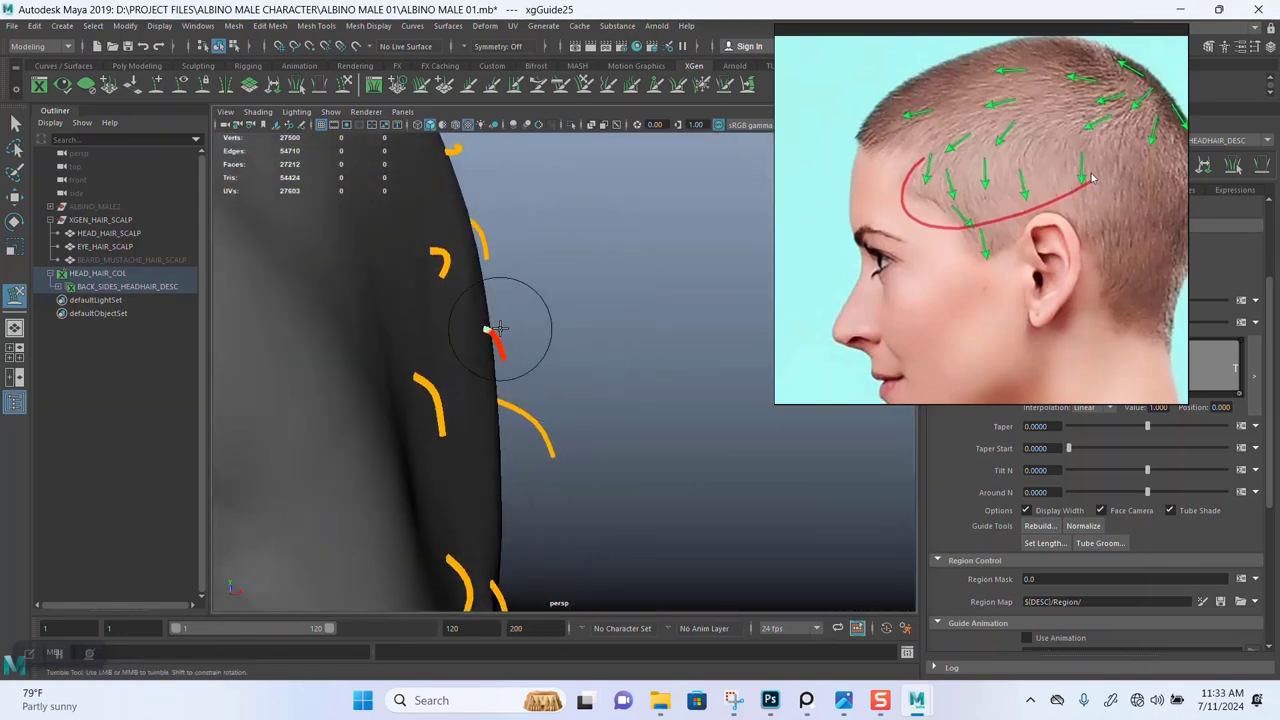
# Scale up the same side guide slightly and resculpt it into a smooth curve close to the scalp.
pyautogui.press('r')
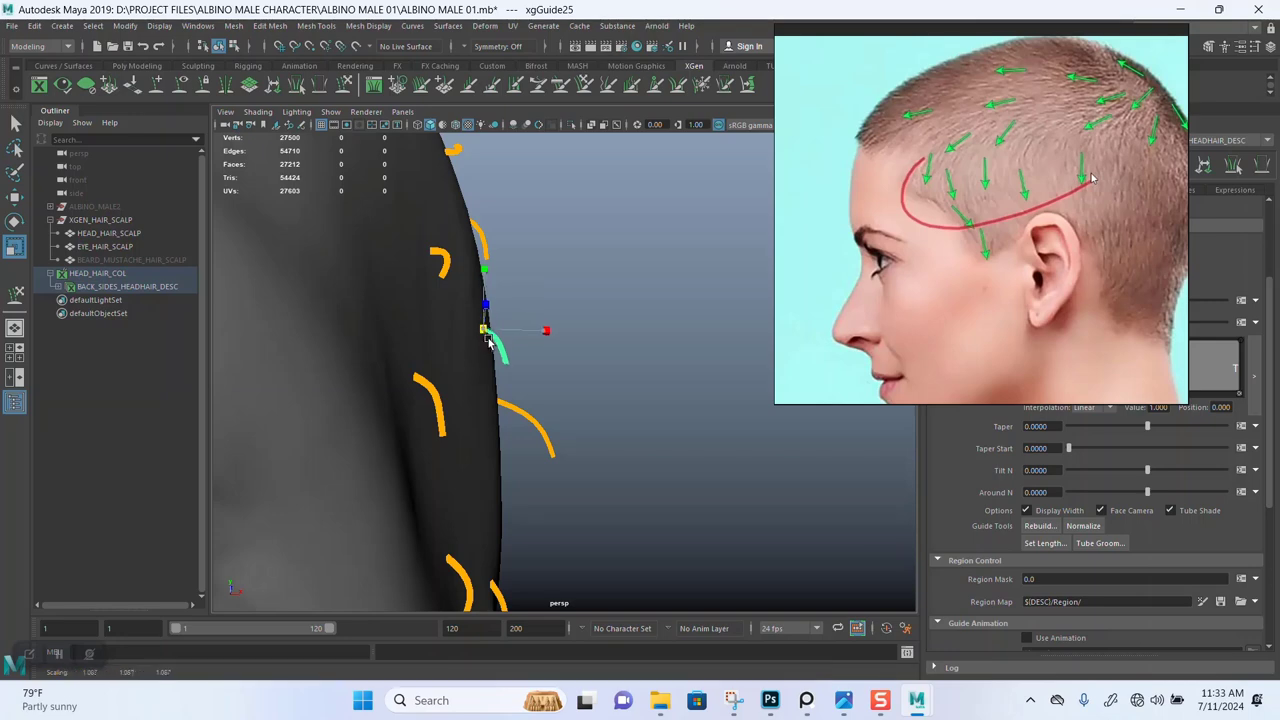
pyautogui.keyDown('alt'); pyautogui.moveTo(563, 409); pyautogui.dragTo(445, 360); pyautogui.keyUp('alt')
pyautogui.click(346, 85)
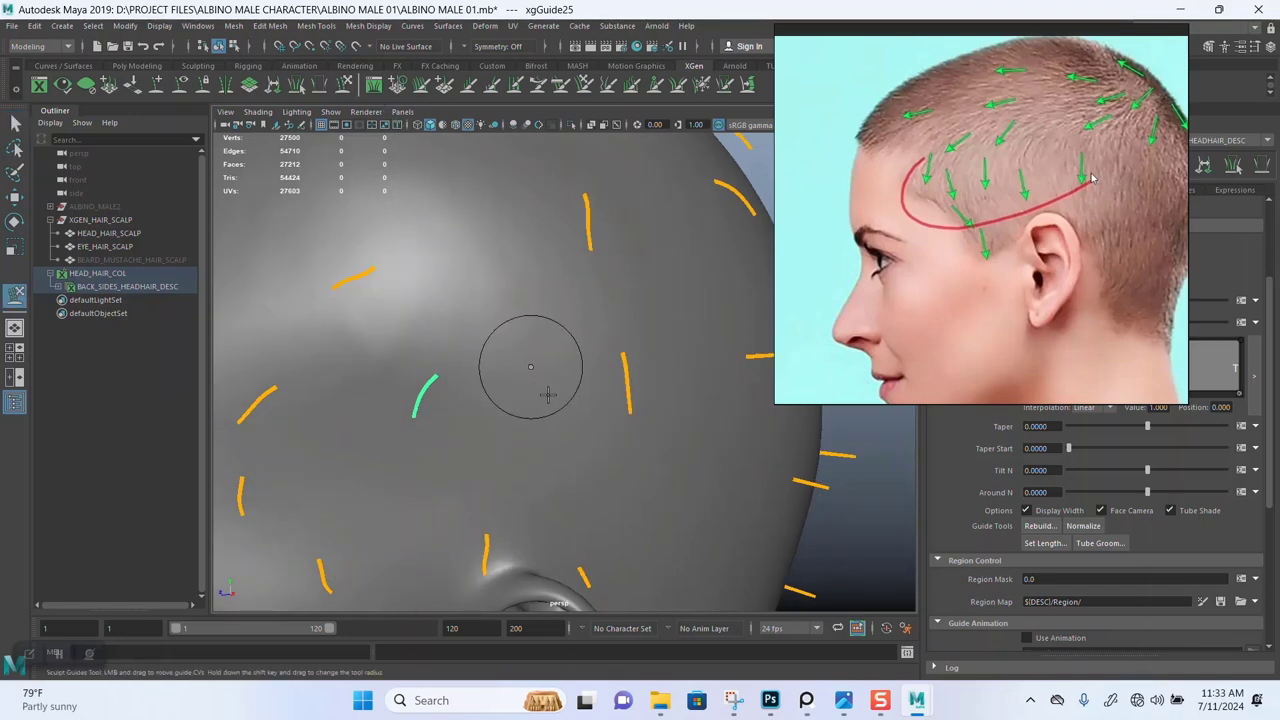
pyautogui.moveTo(528, 357)
pyautogui.keyDown('alt'); pyautogui.mouseDown()
pyautogui.moveTo(514, 357)
pyautogui.moveTo(520, 309)
pyautogui.moveTo(508, 374)
pyautogui.moveTo(519, 343)
pyautogui.mouseUp(); pyautogui.keyUp('alt')
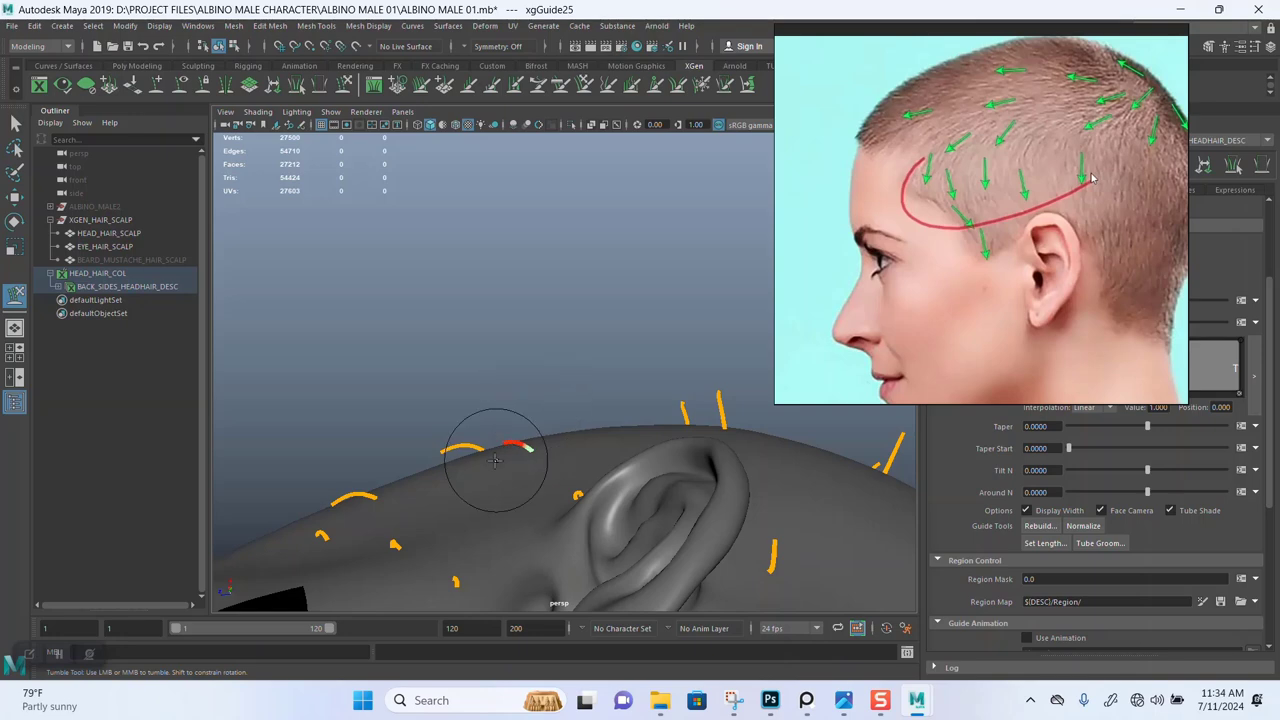
pyautogui.keyDown('alt'); pyautogui.moveTo(474, 531); pyautogui.dragTo(540, 343); pyautogui.keyUp('alt')
pyautogui.keyDown('alt'); pyautogui.moveTo(540, 343); pyautogui.dragTo(471, 237, button='middle'); pyautogui.keyUp('alt')
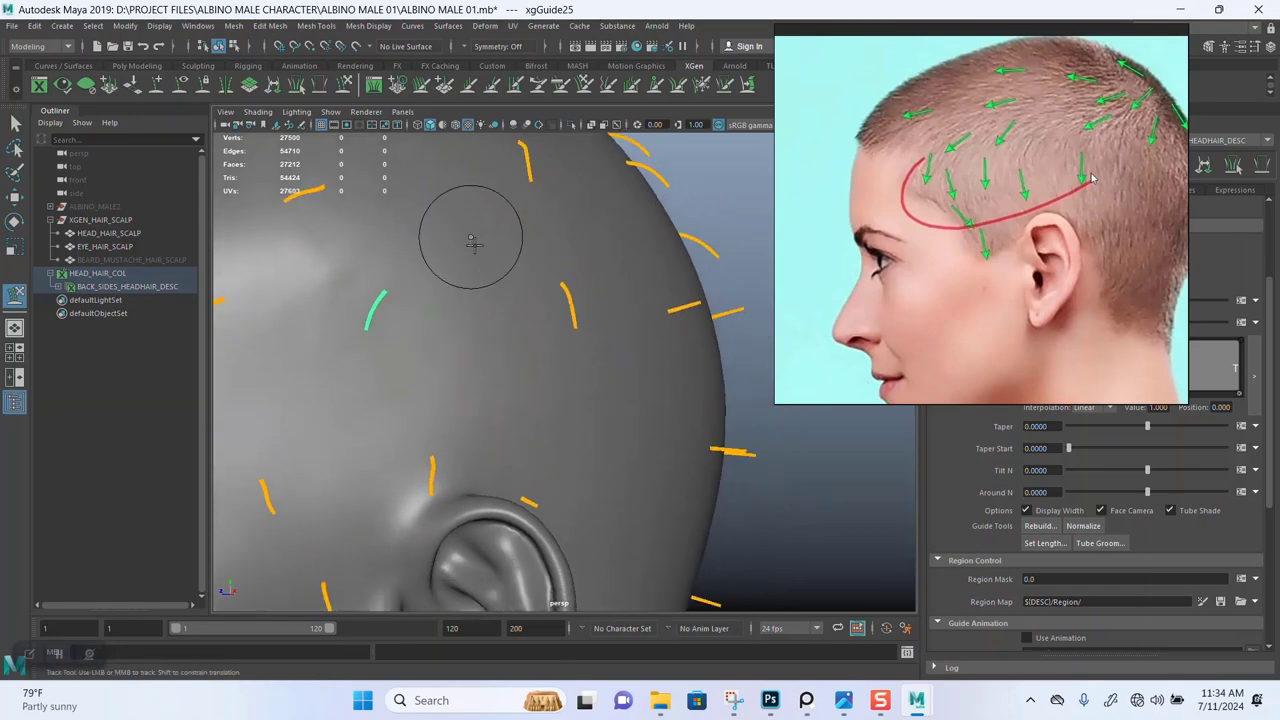
pyautogui.keyDown('alt'); pyautogui.moveTo(473, 242); pyautogui.dragTo(343, 229); pyautogui.keyUp('alt')
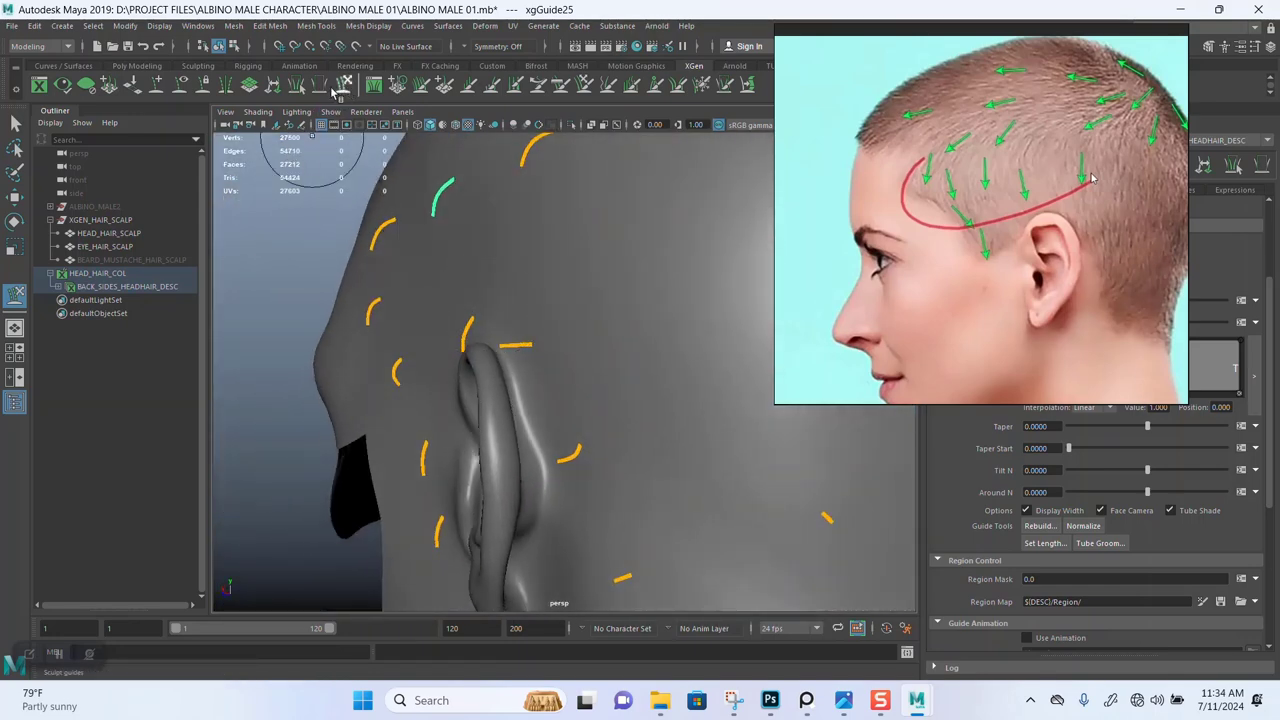
# Select the straight guide at the upper back edge of the ear and sculpt it downward along the scalp.
pyautogui.press('q')
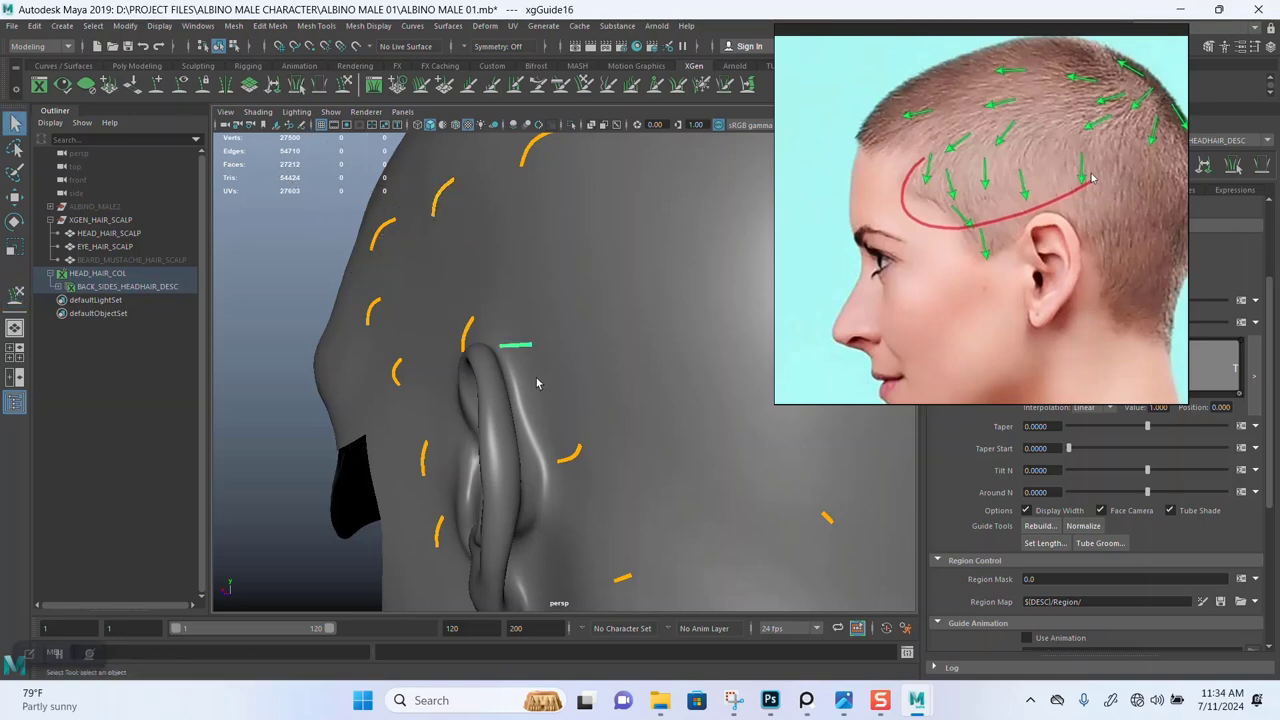
pyautogui.press('y')
pyautogui.keyDown('alt'); pyautogui.moveTo(480, 335); pyautogui.dragTo(546, 374, button='right'); pyautogui.keyUp('alt')
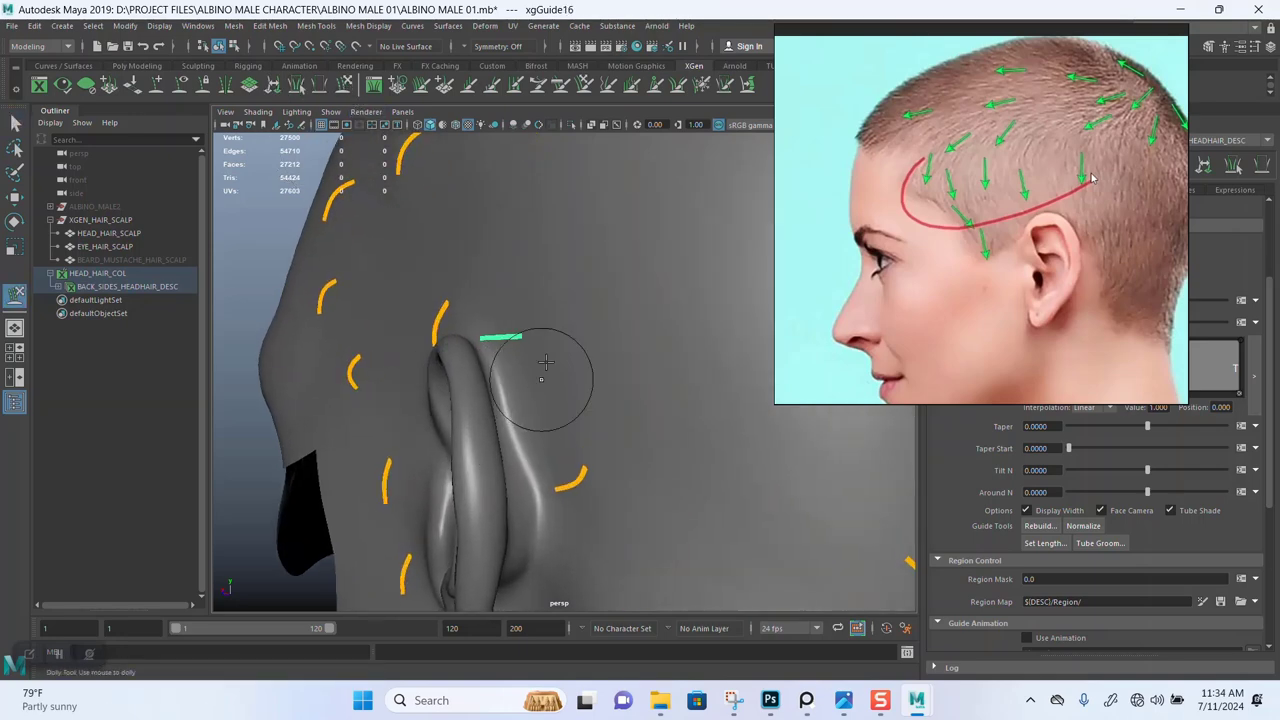
pyautogui.keyDown('alt'); pyautogui.moveTo(546, 374); pyautogui.dragTo(489, 263); pyautogui.keyUp('alt')
pyautogui.keyDown('alt'); pyautogui.moveTo(489, 263); pyautogui.dragTo(509, 330, button='right'); pyautogui.keyUp('alt')
pyautogui.keyDown('alt'); pyautogui.moveTo(515, 290); pyautogui.dragTo(475, 355, button='middle'); pyautogui.keyUp('alt')
pyautogui.keyDown('alt'); pyautogui.moveTo(476, 354); pyautogui.dragTo(506, 382); pyautogui.keyUp('alt')
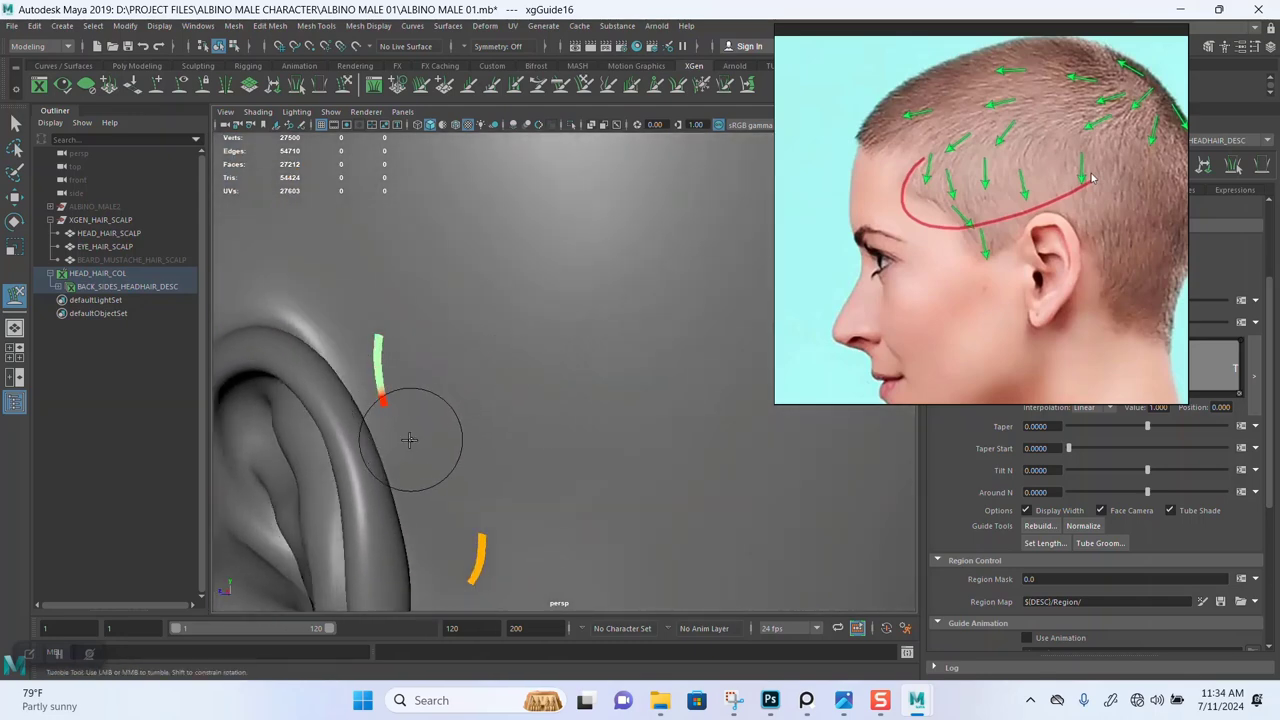
pyautogui.keyDown('alt'); pyautogui.moveTo(421, 441); pyautogui.dragTo(563, 334); pyautogui.keyUp('alt')
# Select the short guide behind the middle of the ear, scale it up about 1.3 times and sculpt it downward in a soft curve.
pyautogui.press('q')
pyautogui.keyDown('alt'); pyautogui.moveTo(531, 379); pyautogui.dragTo(501, 381); pyautogui.keyUp('alt')
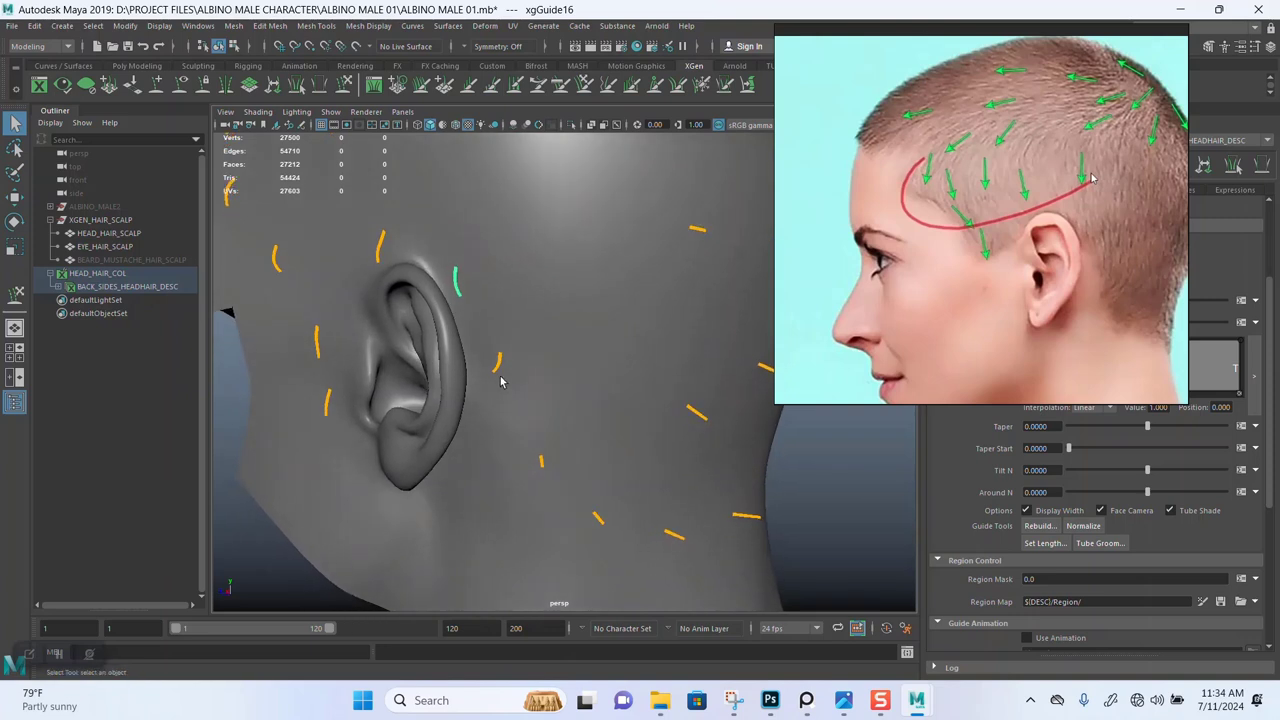
pyautogui.press('r')
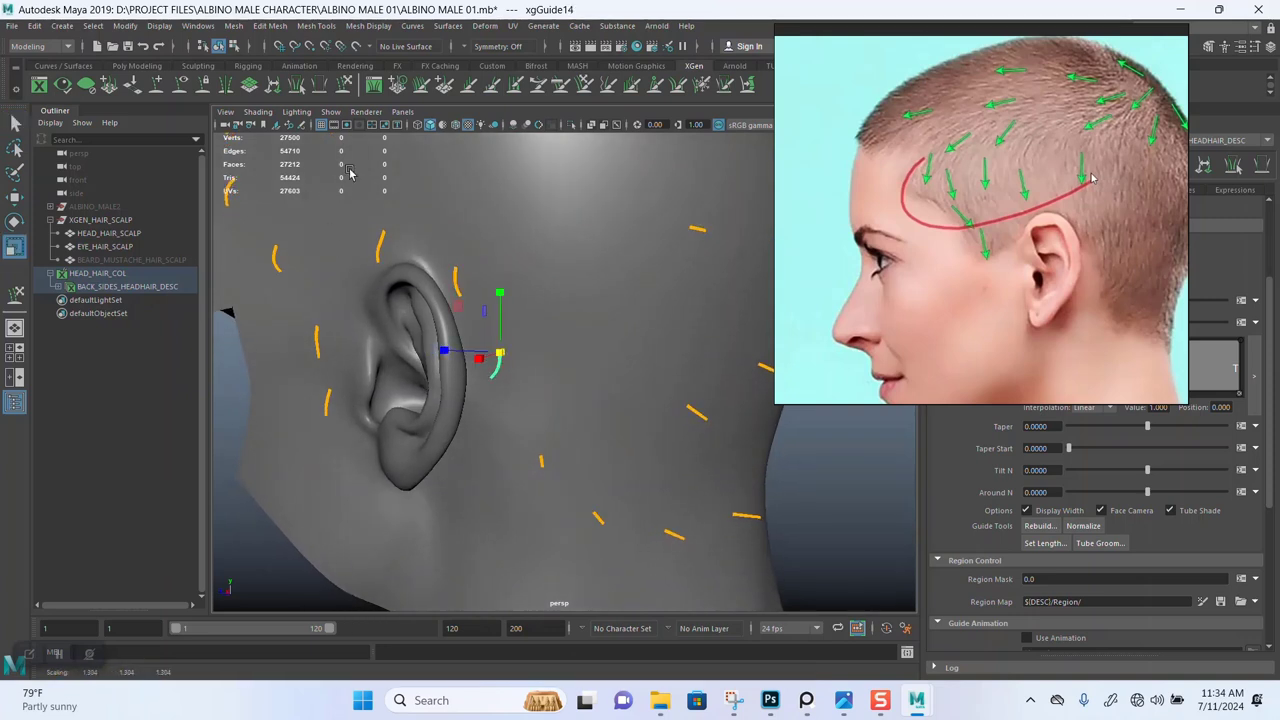
pyautogui.click(345, 88)
pyautogui.moveTo(530, 386)
pyautogui.keyDown('alt'); pyautogui.mouseDown()
pyautogui.moveTo(549, 396)
pyautogui.moveTo(506, 251)
pyautogui.moveTo(569, 251)
pyautogui.moveTo(609, 280)
pyautogui.moveTo(592, 265)
pyautogui.moveTo(559, 281)
pyautogui.mouseUp(); pyautogui.keyUp('alt')
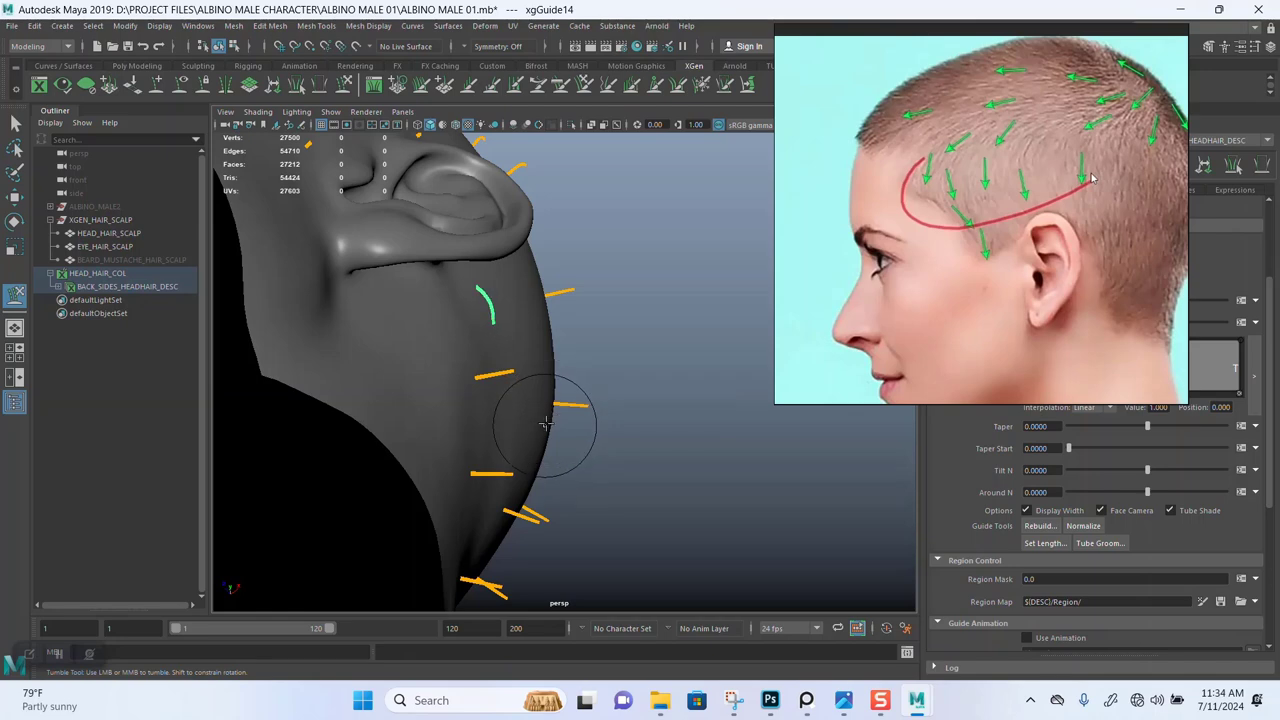
pyautogui.moveTo(545, 424)
pyautogui.keyDown('alt'); pyautogui.mouseDown()
pyautogui.moveTo(523, 406)
pyautogui.moveTo(543, 337)
pyautogui.moveTo(565, 326)
pyautogui.mouseUp(); pyautogui.keyUp('alt')
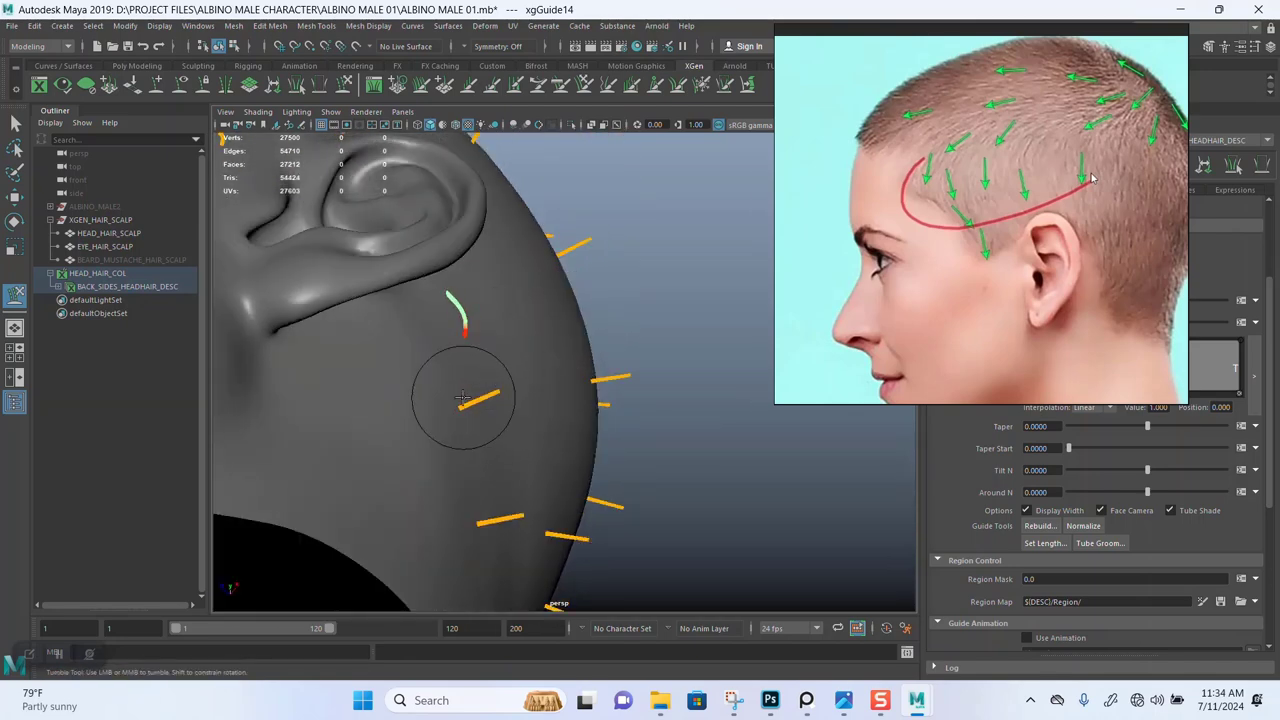
pyautogui.moveTo(529, 371)
pyautogui.keyDown('alt'); pyautogui.mouseDown()
pyautogui.moveTo(486, 396)
pyautogui.moveTo(523, 380)
pyautogui.moveTo(497, 334)
pyautogui.moveTo(503, 371)
pyautogui.moveTo(508, 354)
pyautogui.mouseUp(); pyautogui.keyUp('alt')
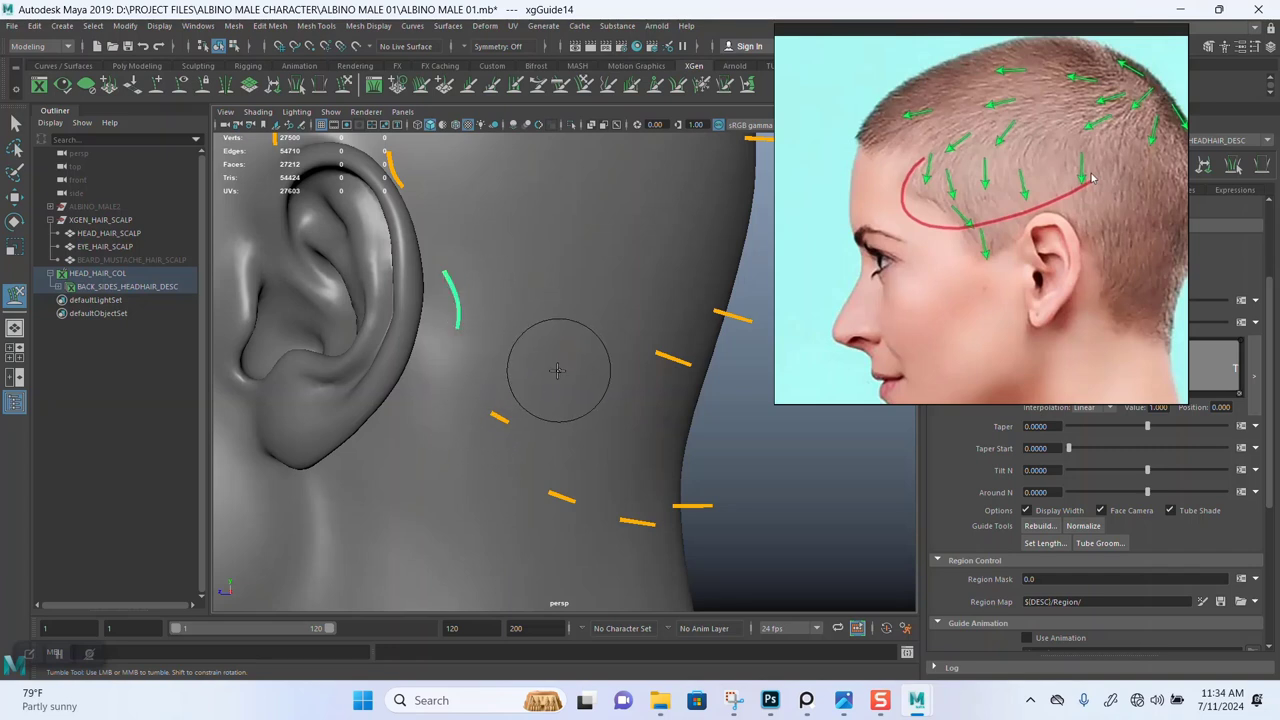
# Rescale the guide behind the middle of the ear and resculpt it so it lies closer to the scalp.
pyautogui.moveTo(557, 370)
pyautogui.keyDown('alt'); pyautogui.mouseDown()
pyautogui.moveTo(543, 314)
pyautogui.moveTo(497, 346)
pyautogui.moveTo(467, 314)
pyautogui.moveTo(537, 371)
pyautogui.moveTo(555, 361)
pyautogui.mouseUp(); pyautogui.keyUp('alt')
pyautogui.press('r')
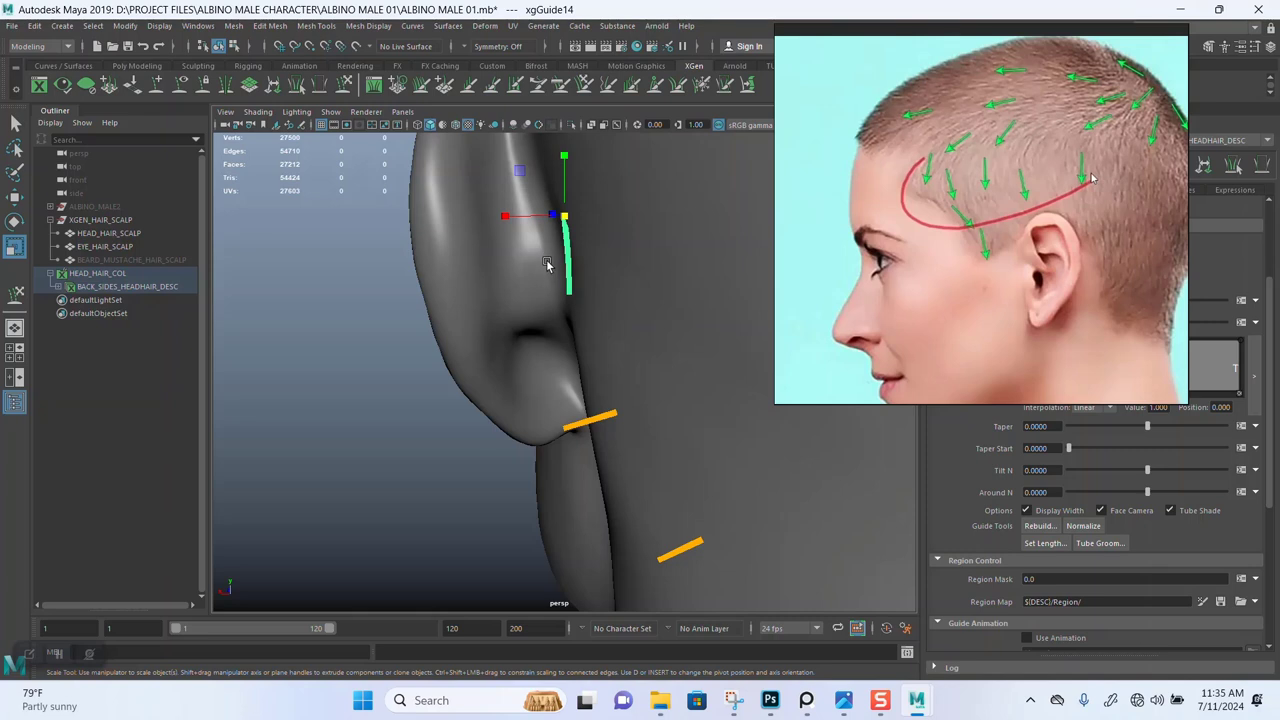
pyautogui.press('y')
pyautogui.keyDown('alt'); pyautogui.moveTo(586, 287); pyautogui.dragTo(581, 259); pyautogui.keyUp('alt')
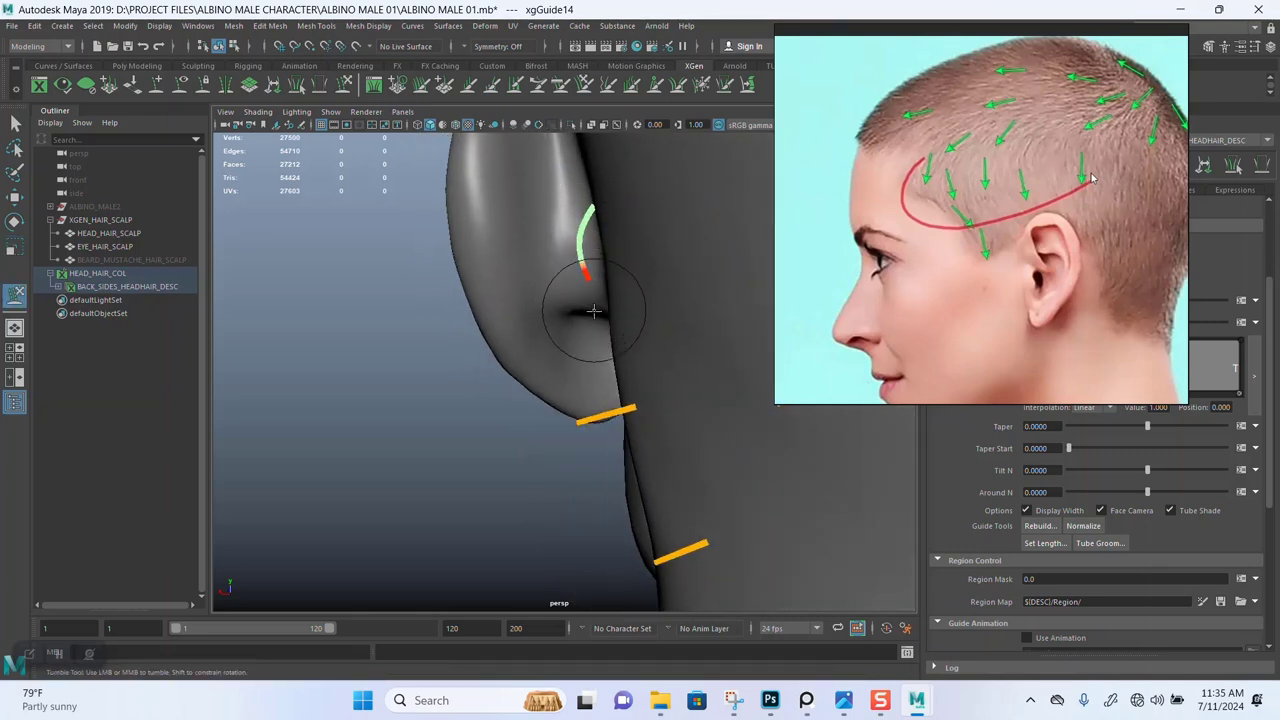
pyautogui.moveTo(584, 270)
pyautogui.keyDown('alt'); pyautogui.mouseDown()
pyautogui.moveTo(629, 268)
pyautogui.moveTo(586, 208)
pyautogui.moveTo(671, 286)
pyautogui.moveTo(557, 306)
pyautogui.moveTo(586, 286)
pyautogui.moveTo(561, 328)
pyautogui.moveTo(513, 345)
pyautogui.mouseUp(); pyautogui.keyUp('alt')
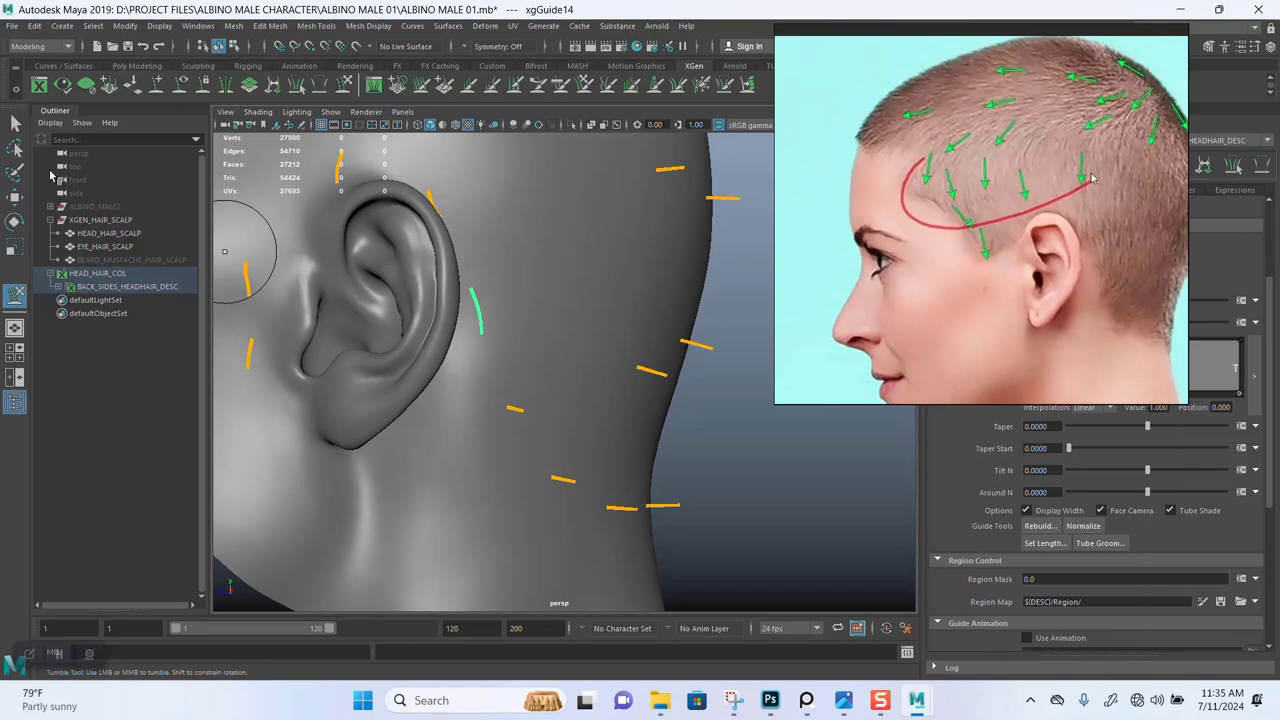
# Mark the forward-downward hair direction behind the earlobe with an arrow on the reference photo, and sculpt the guide there to follow it.
pyautogui.click(16, 122)
pyautogui.keyDown('alt'); pyautogui.moveTo(529, 388); pyautogui.dragTo(590, 391); pyautogui.keyUp('alt')
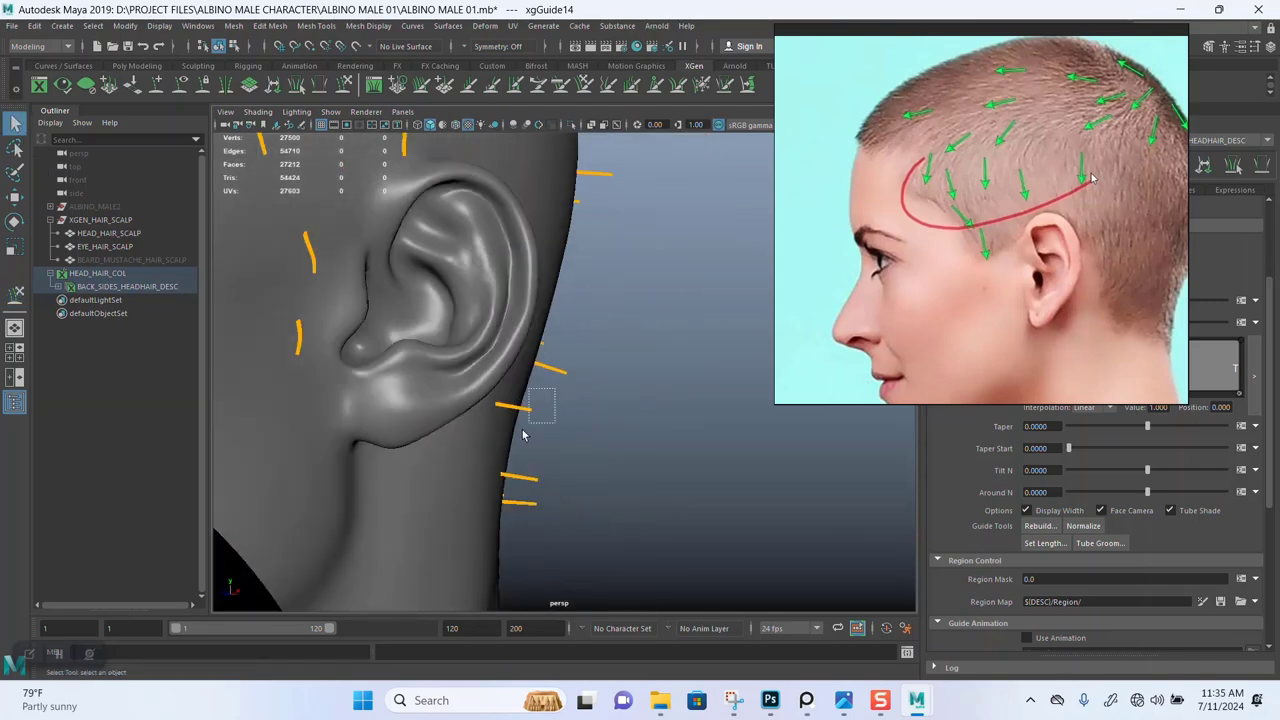
pyautogui.click(346, 85)
pyautogui.keyDown('alt'); pyautogui.moveTo(549, 328); pyautogui.dragTo(500, 315); pyautogui.keyUp('alt')
pyautogui.keyDown('alt'); pyautogui.moveTo(600, 335); pyautogui.dragTo(630, 320, button='middle'); pyautogui.keyUp('alt')
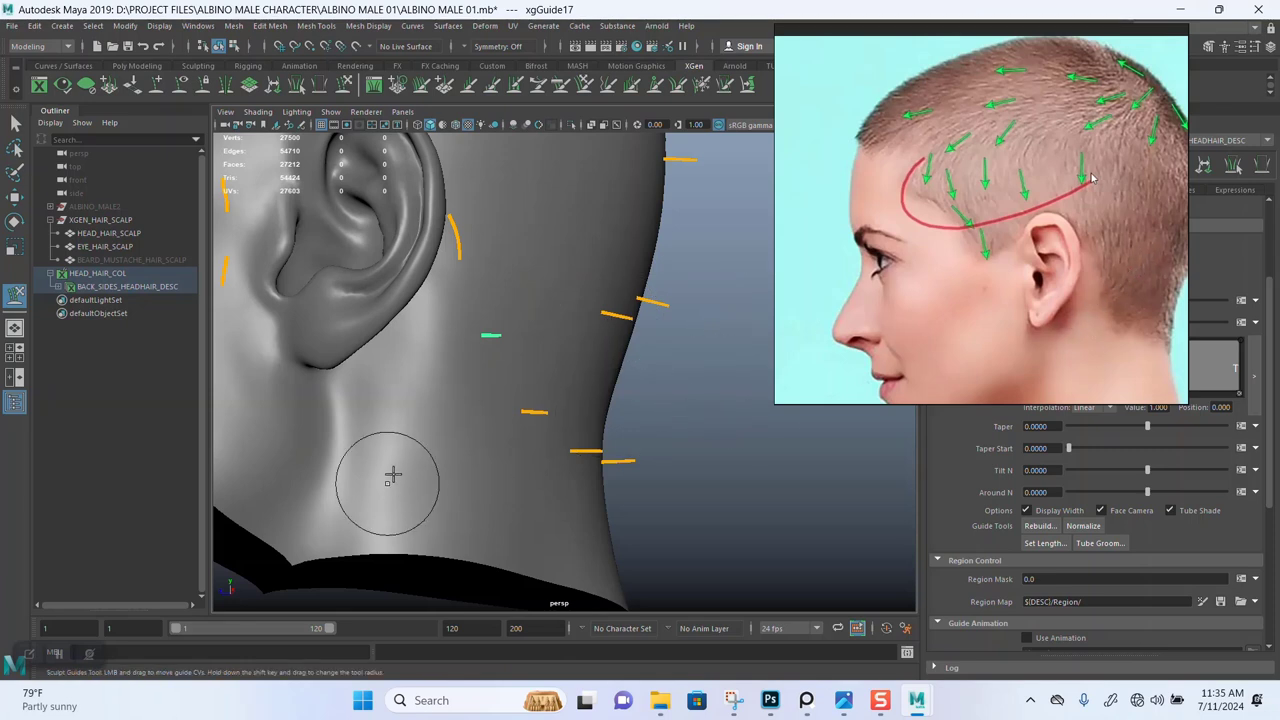
pyautogui.click(29, 655)
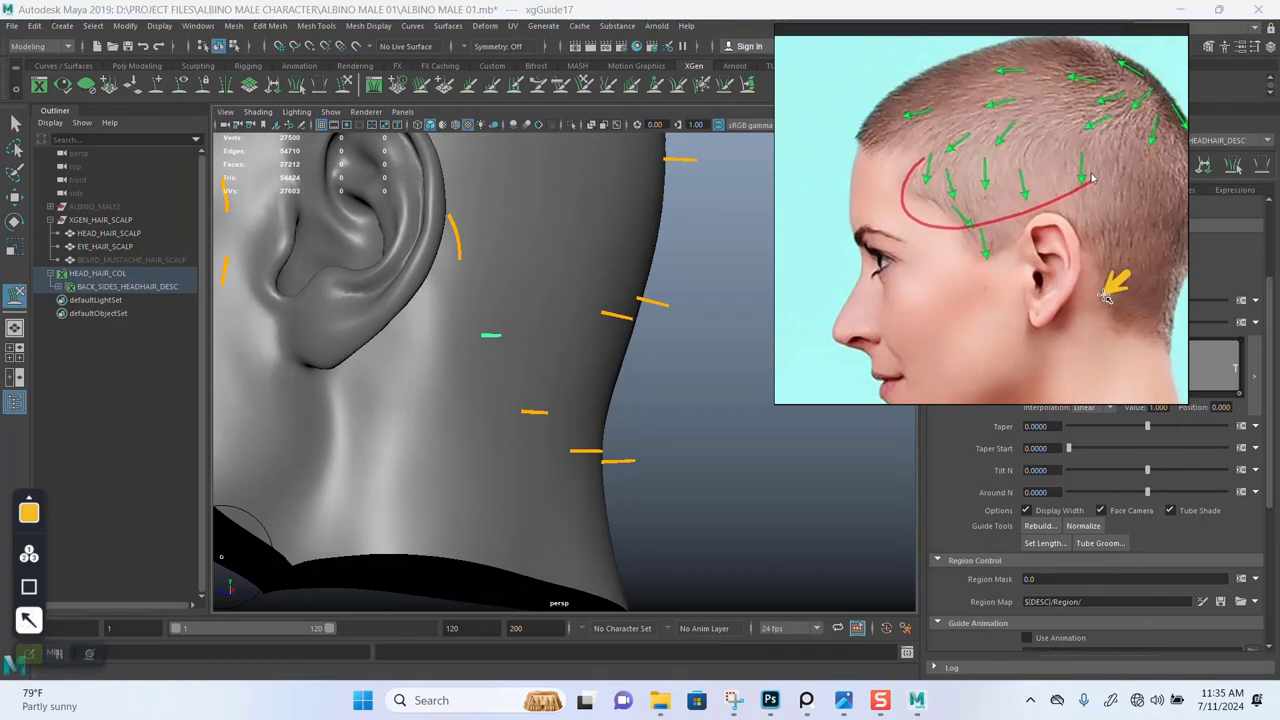
pyautogui.moveTo(1105, 297); pyautogui.dragTo(1093, 311)
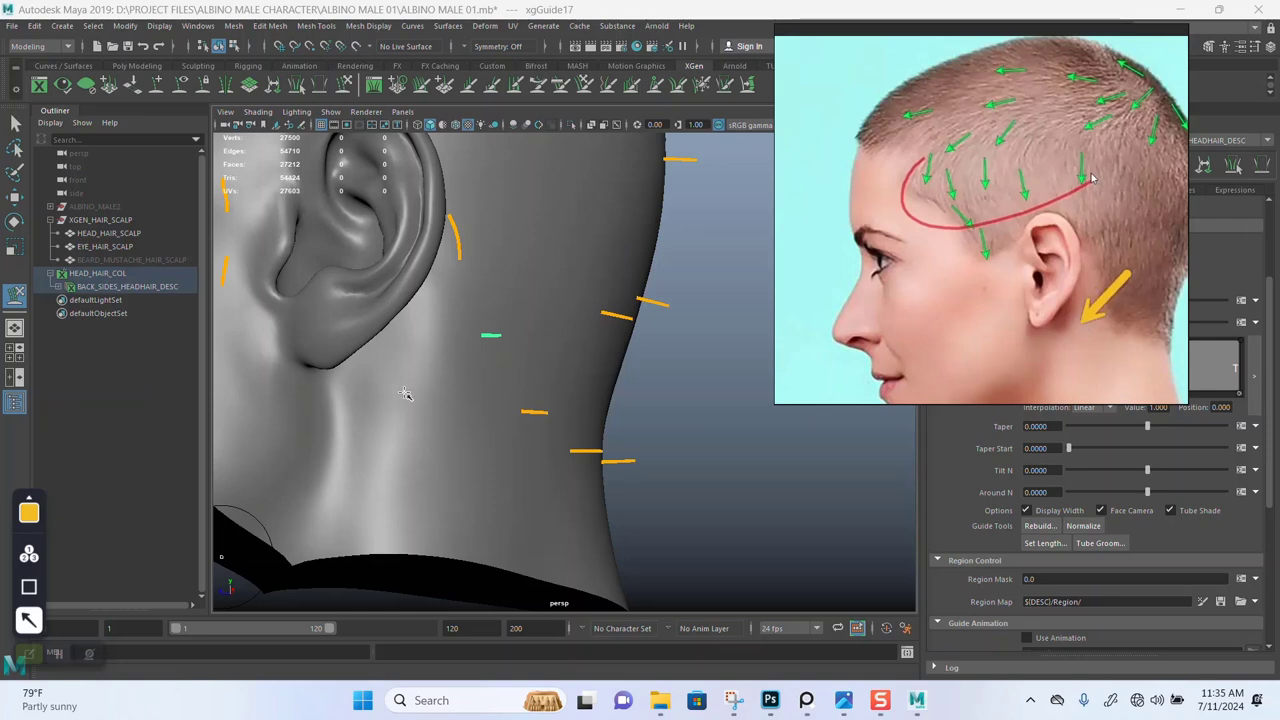
pyautogui.click(31, 651)
pyautogui.keyDown('alt'); pyautogui.moveTo(567, 449); pyautogui.dragTo(625, 438, button='right'); pyautogui.keyUp('alt')
pyautogui.keyDown('alt'); pyautogui.moveTo(625, 438); pyautogui.dragTo(612, 456); pyautogui.keyUp('alt')
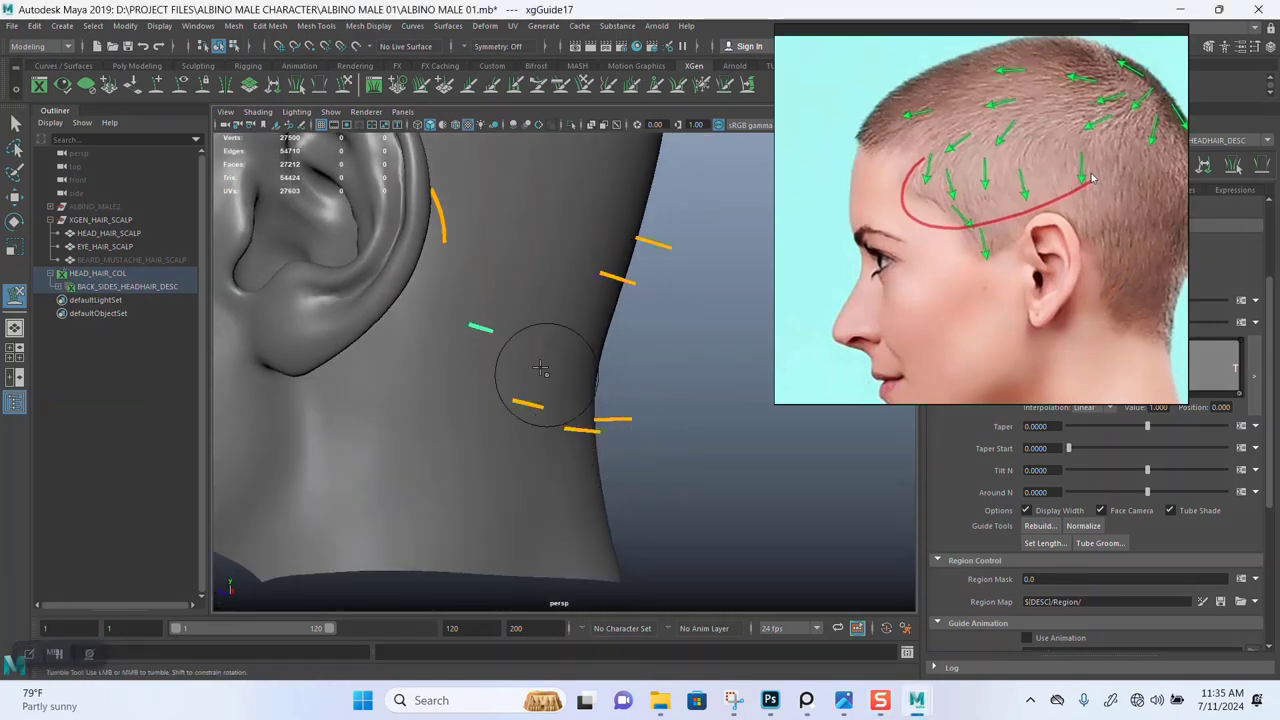
pyautogui.moveTo(530, 298)
pyautogui.keyDown('alt'); pyautogui.mouseDown()
pyautogui.moveTo(578, 297)
pyautogui.moveTo(565, 328)
pyautogui.moveTo(575, 382)
pyautogui.moveTo(451, 466)
pyautogui.mouseUp(); pyautogui.keyUp('alt')
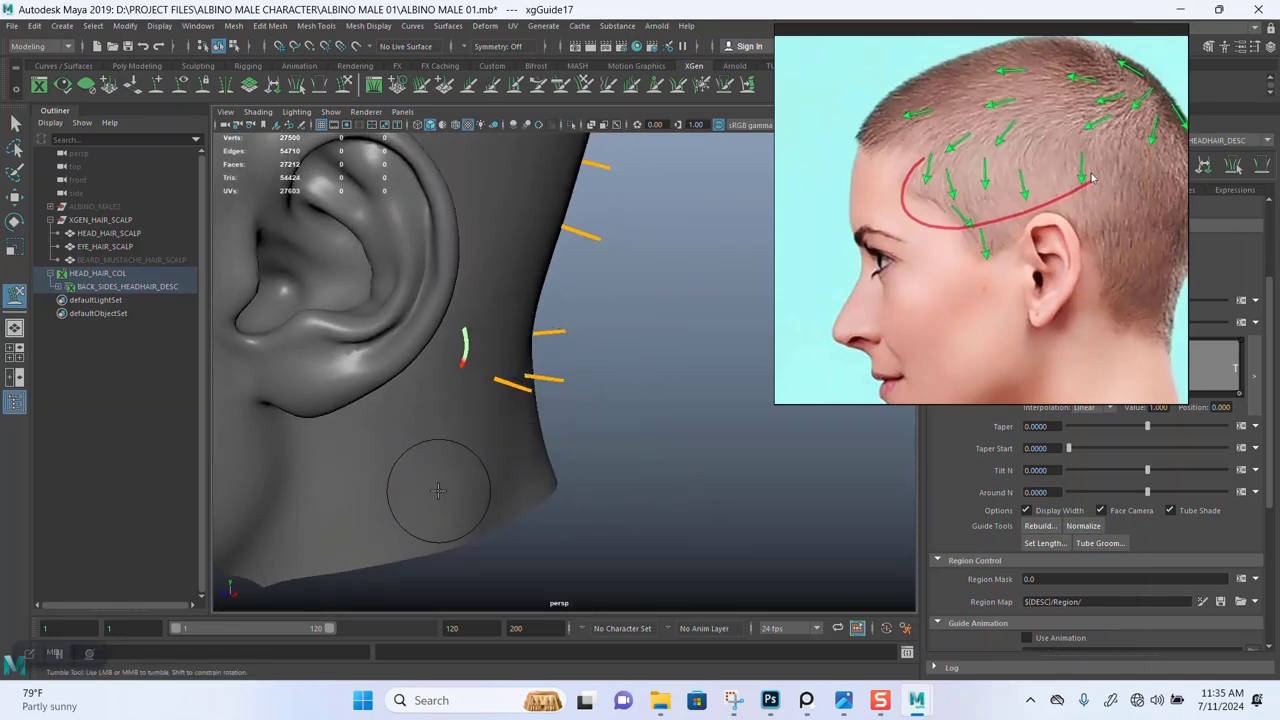
pyautogui.moveTo(540, 320)
pyautogui.keyDown('alt'); pyautogui.mouseDown()
pyautogui.moveTo(491, 337)
pyautogui.moveTo(551, 229)
pyautogui.moveTo(497, 287)
pyautogui.moveTo(535, 364)
pyautogui.mouseUp(); pyautogui.keyUp('alt')
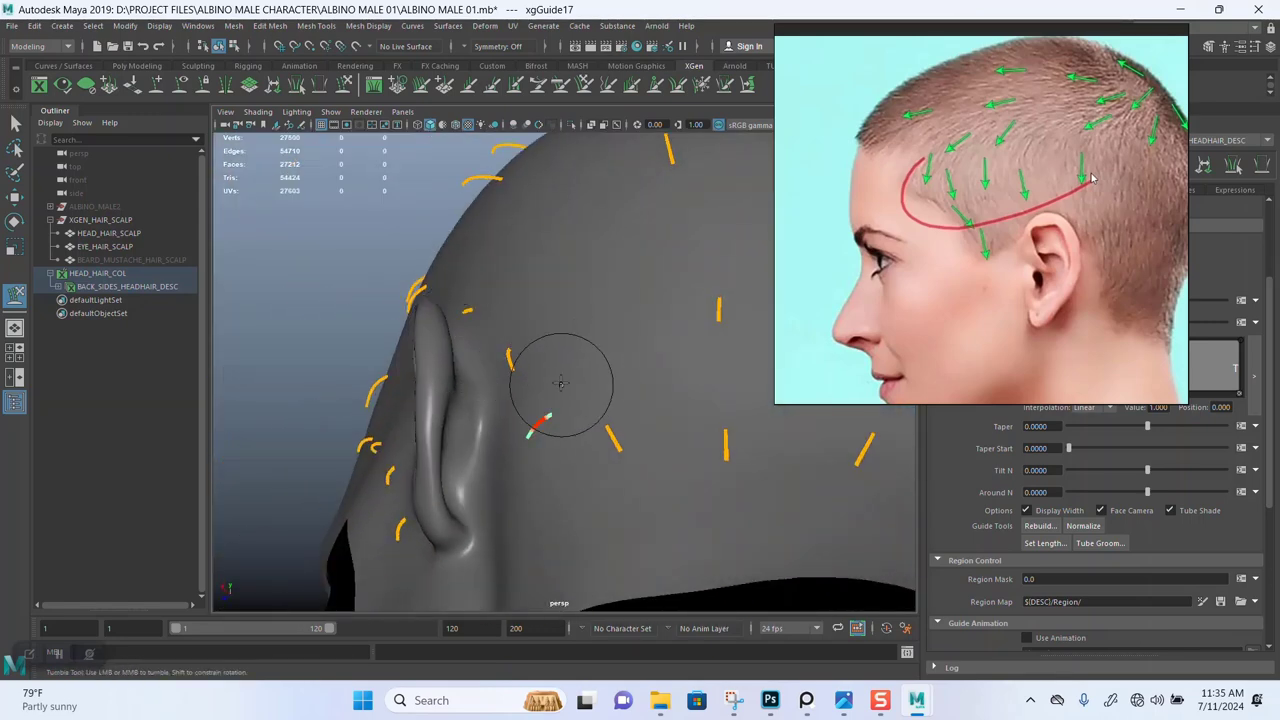
# Scale up the guide behind the earlobe about 1.15 times and resculpt it into a downward curve hugging the neck.
pyautogui.press('r')
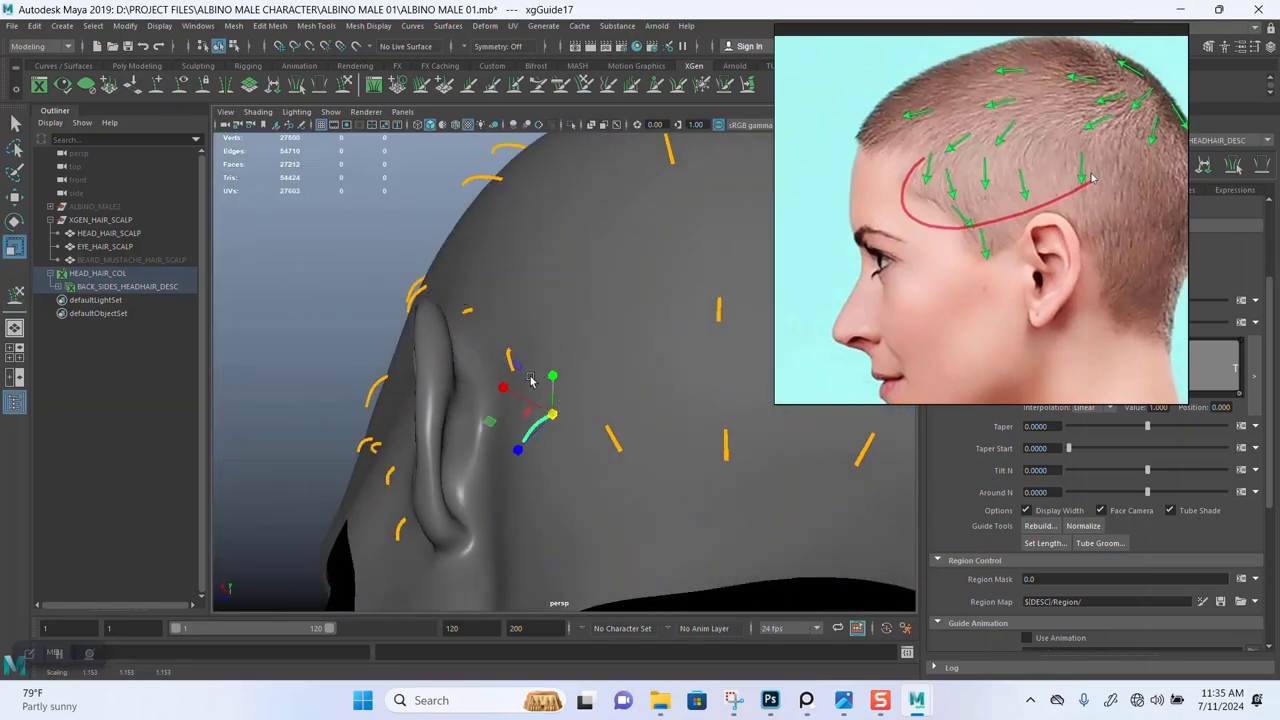
pyautogui.click(347, 84)
pyautogui.moveTo(603, 409)
pyautogui.keyDown('alt'); pyautogui.mouseDown()
pyautogui.moveTo(505, 407)
pyautogui.moveTo(654, 380)
pyautogui.moveTo(583, 386)
pyautogui.moveTo(560, 349)
pyautogui.moveTo(600, 314)
pyautogui.moveTo(581, 344)
pyautogui.mouseUp(); pyautogui.keyUp('alt')
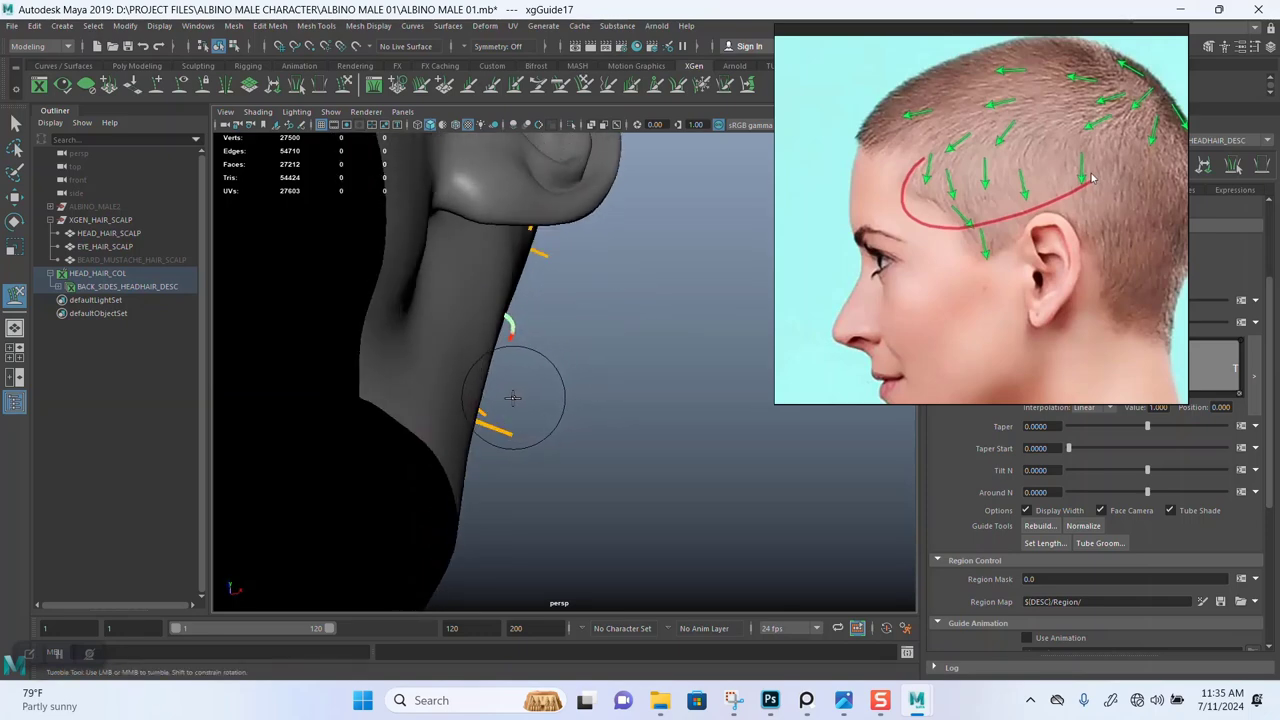
pyautogui.keyDown('alt'); pyautogui.moveTo(538, 398); pyautogui.dragTo(477, 423); pyautogui.keyUp('alt')
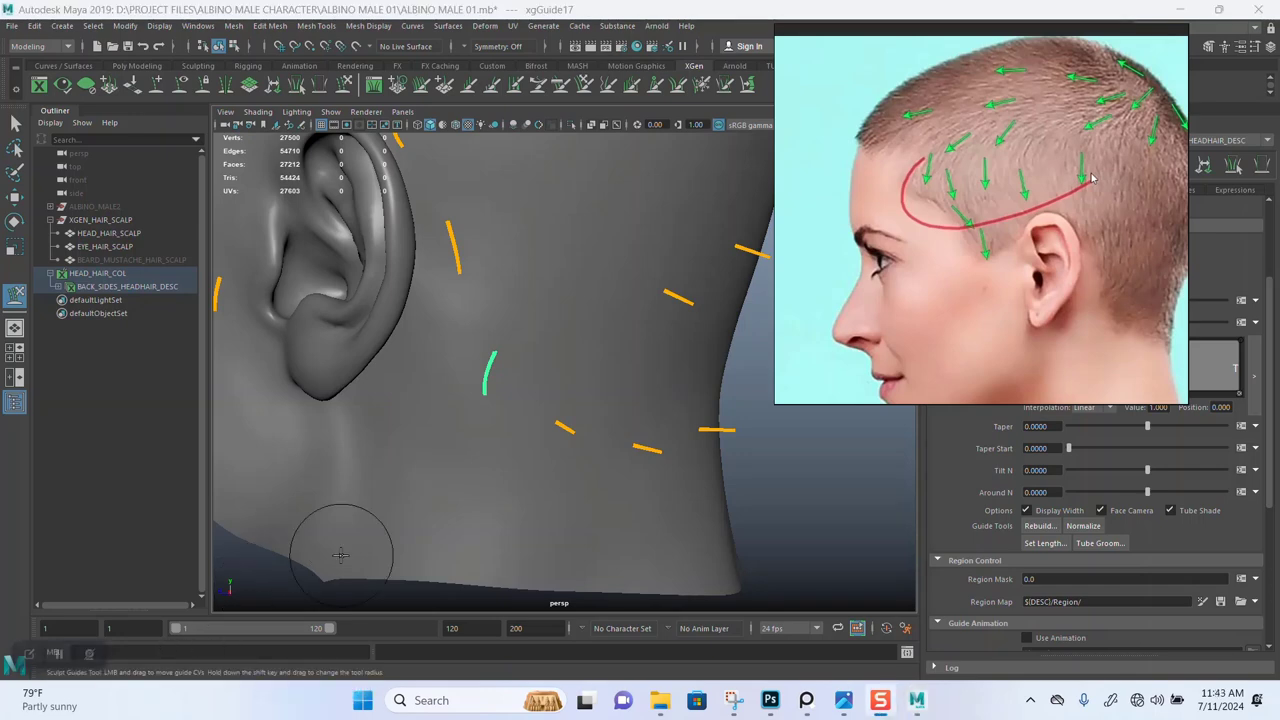
pyautogui.keyDown('alt'); pyautogui.moveTo(512, 357); pyautogui.dragTo(674, 294); pyautogui.keyUp('alt')
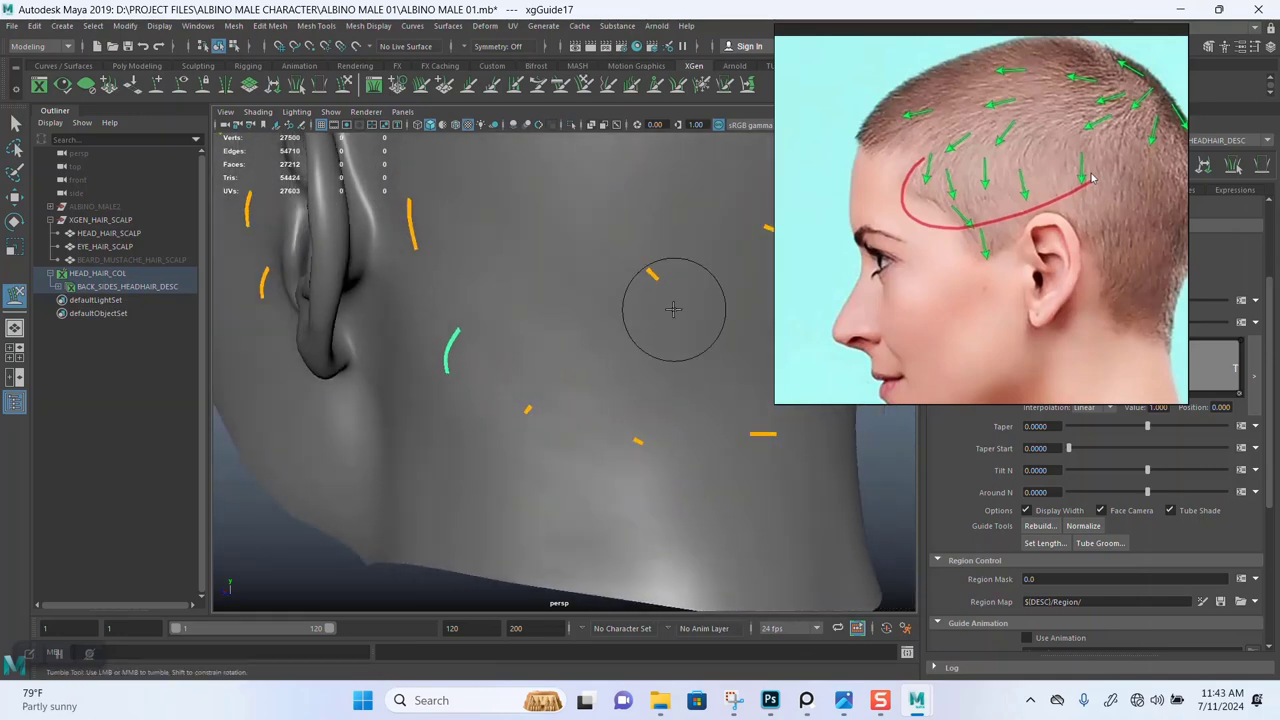
# Examine the hair flow images on the reference board and enlarge the blond hair render seen from behind.
pyautogui.scroll(-3, 875, 315)
pyautogui.scroll(-5, 875, 315)
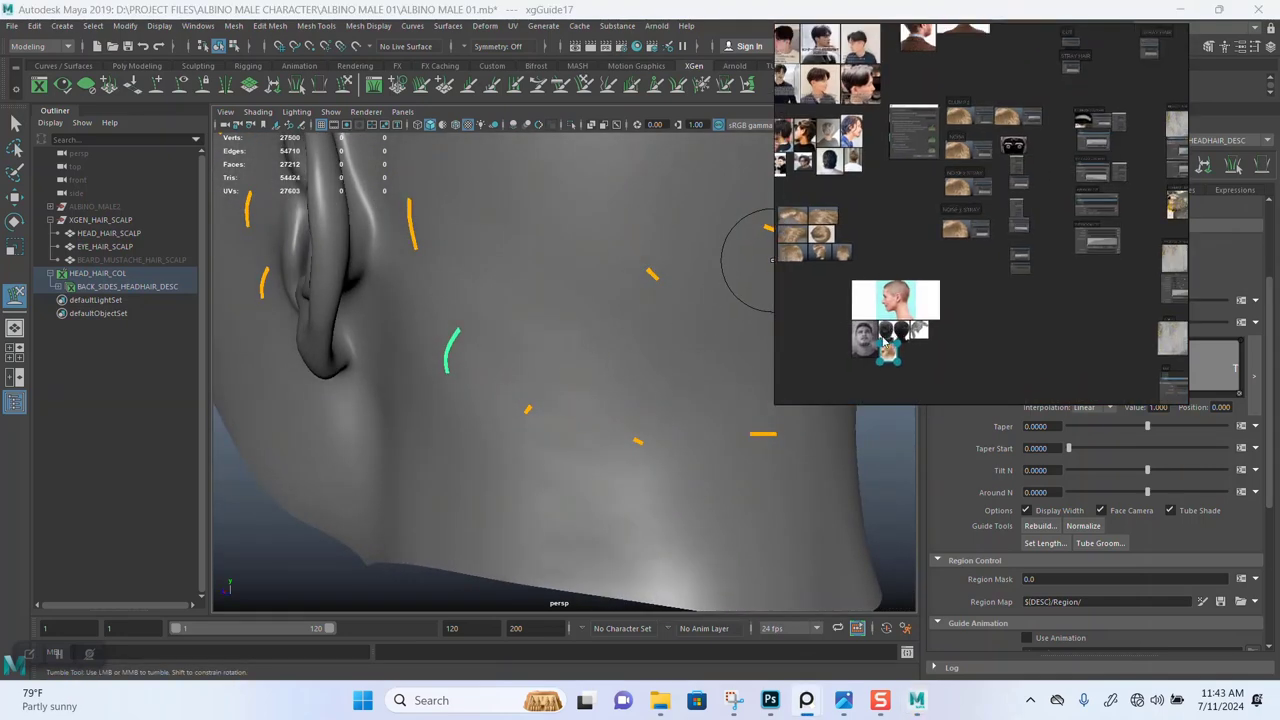
pyautogui.scroll(6, 915, 325)
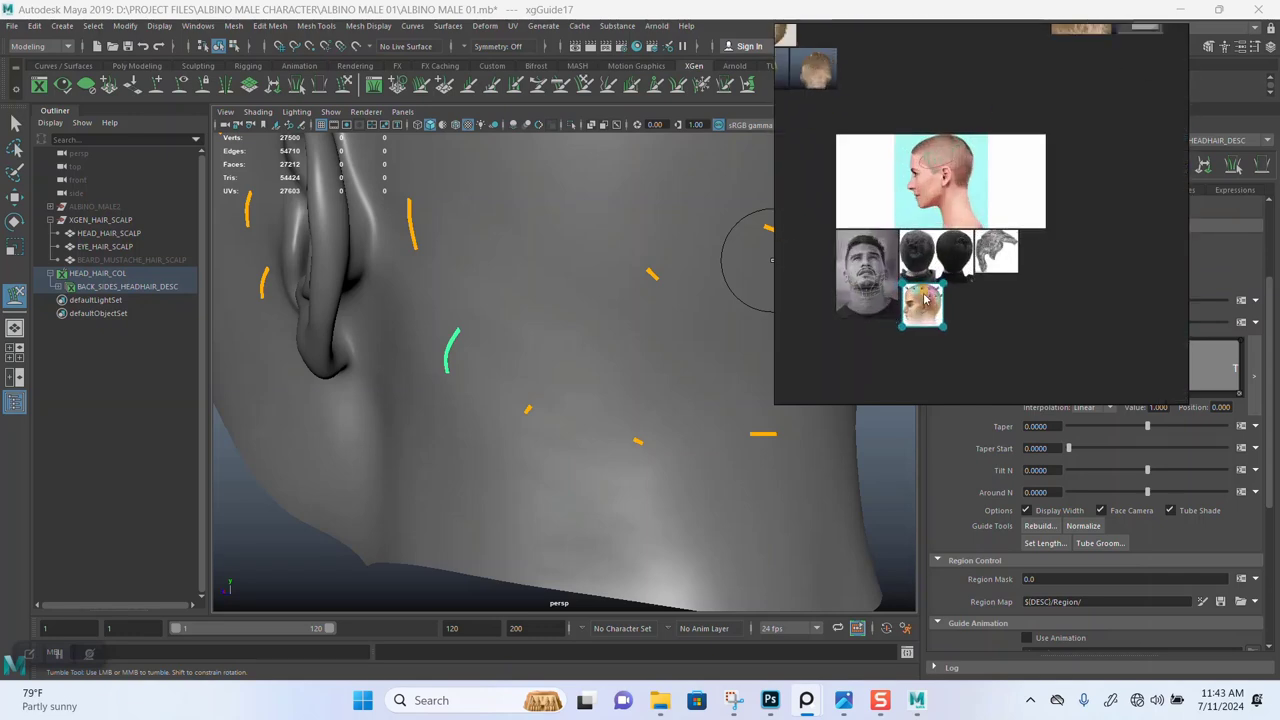
pyautogui.scroll(6, 920, 287)
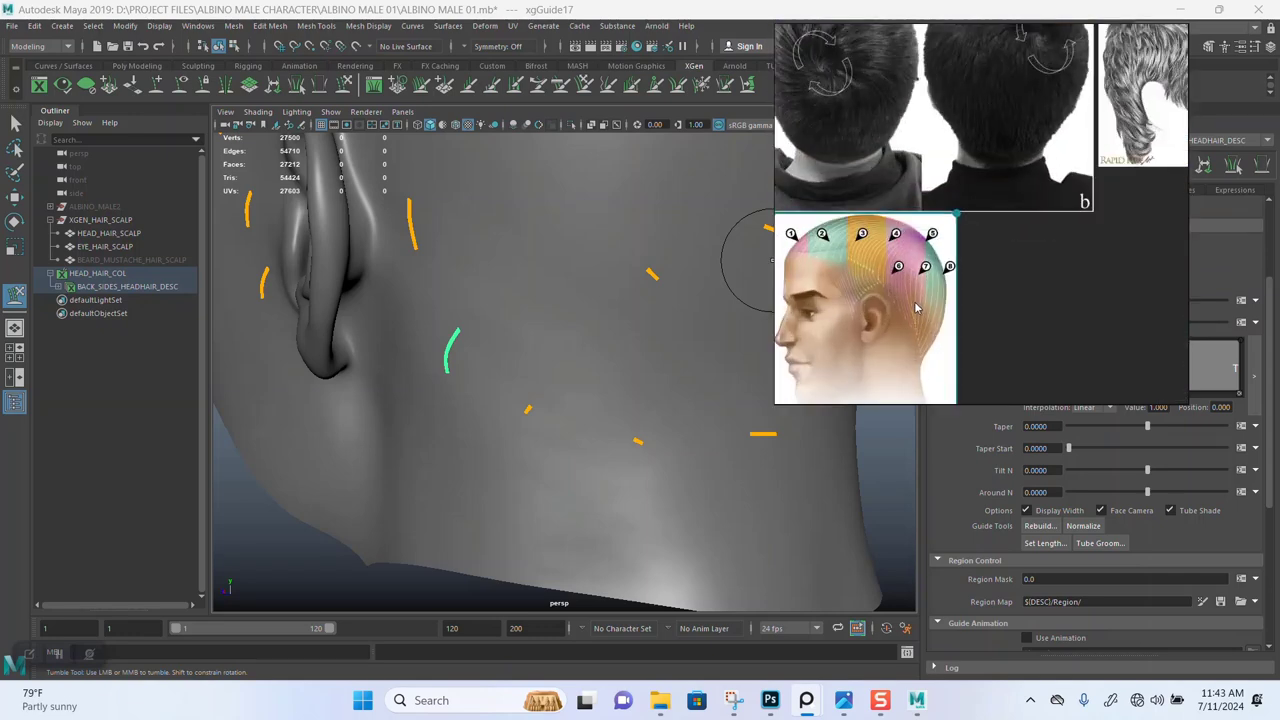
pyautogui.moveTo(973, 82)
pyautogui.mouseDown(button='middle')
pyautogui.moveTo(948, 210)
pyautogui.moveTo(1015, 227)
pyautogui.moveTo(876, 257)
pyautogui.mouseUp(button='middle')
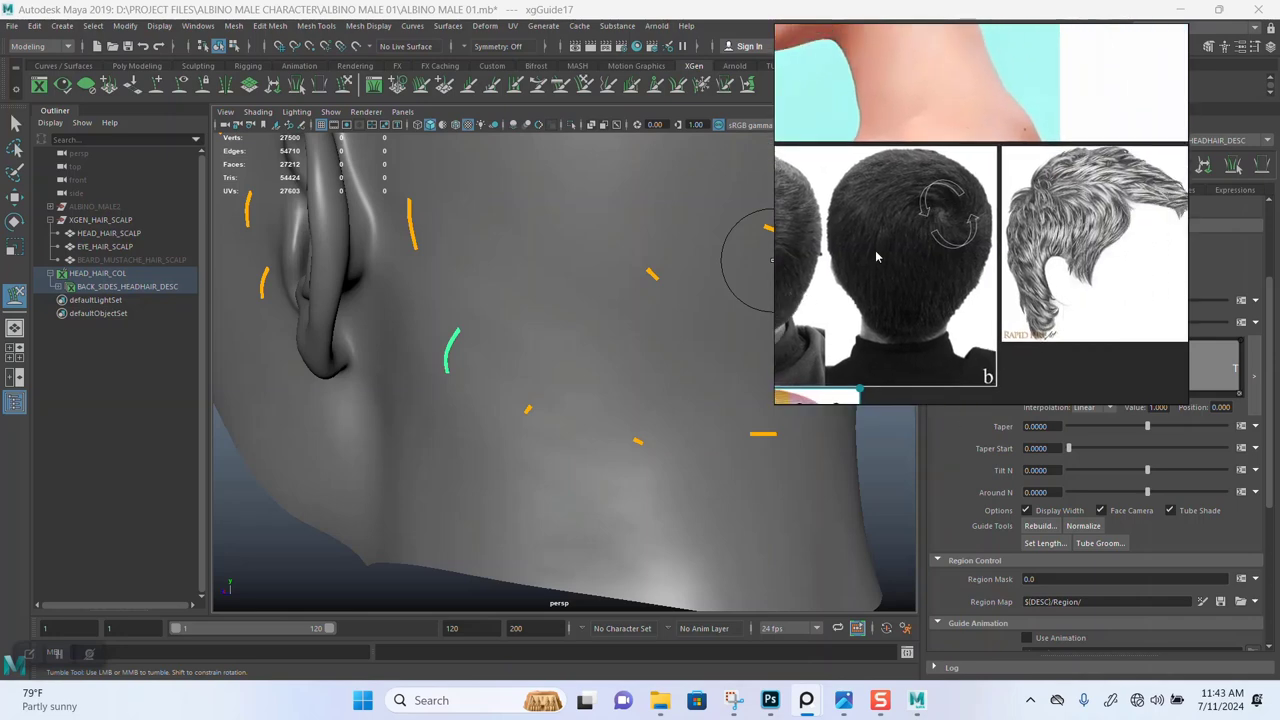
pyautogui.scroll(-8, 962, 266)
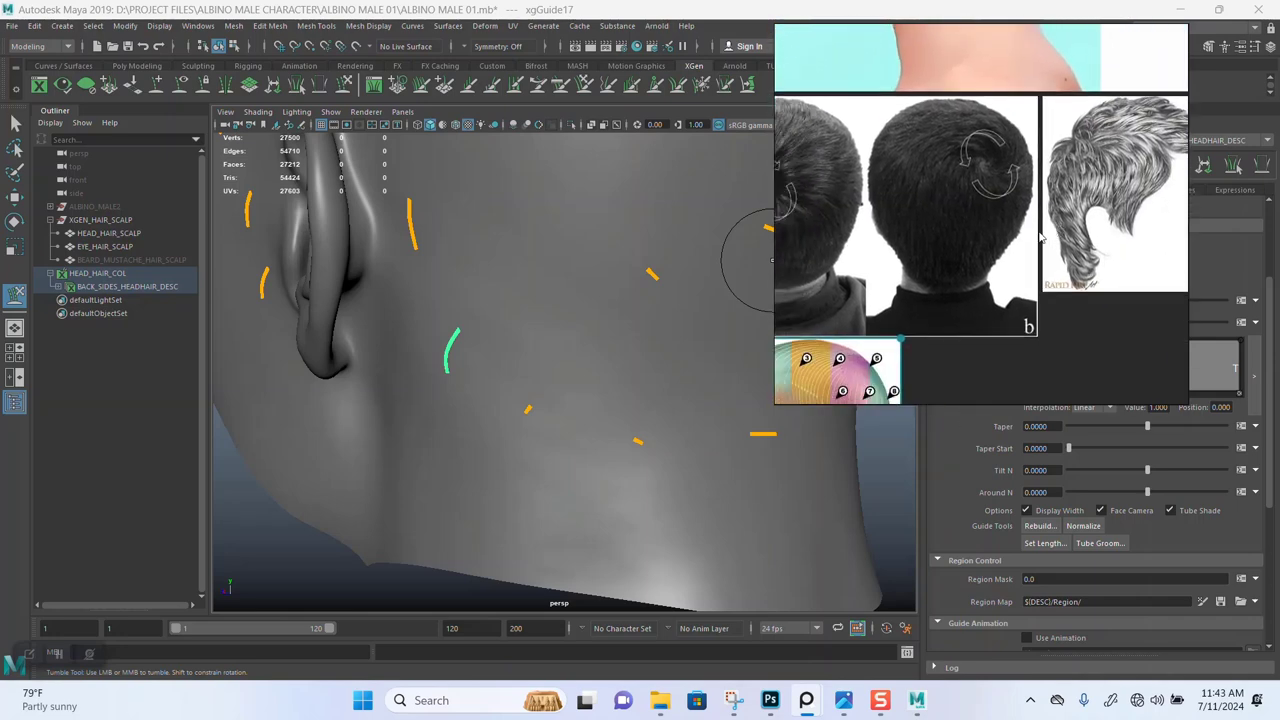
pyautogui.moveTo(971, 200); pyautogui.dragTo(1031, 334, button='middle')
pyautogui.moveTo(813, 128); pyautogui.dragTo(993, 207, button='middle')
pyautogui.moveTo(946, 161); pyautogui.dragTo(965, 228, button='middle')
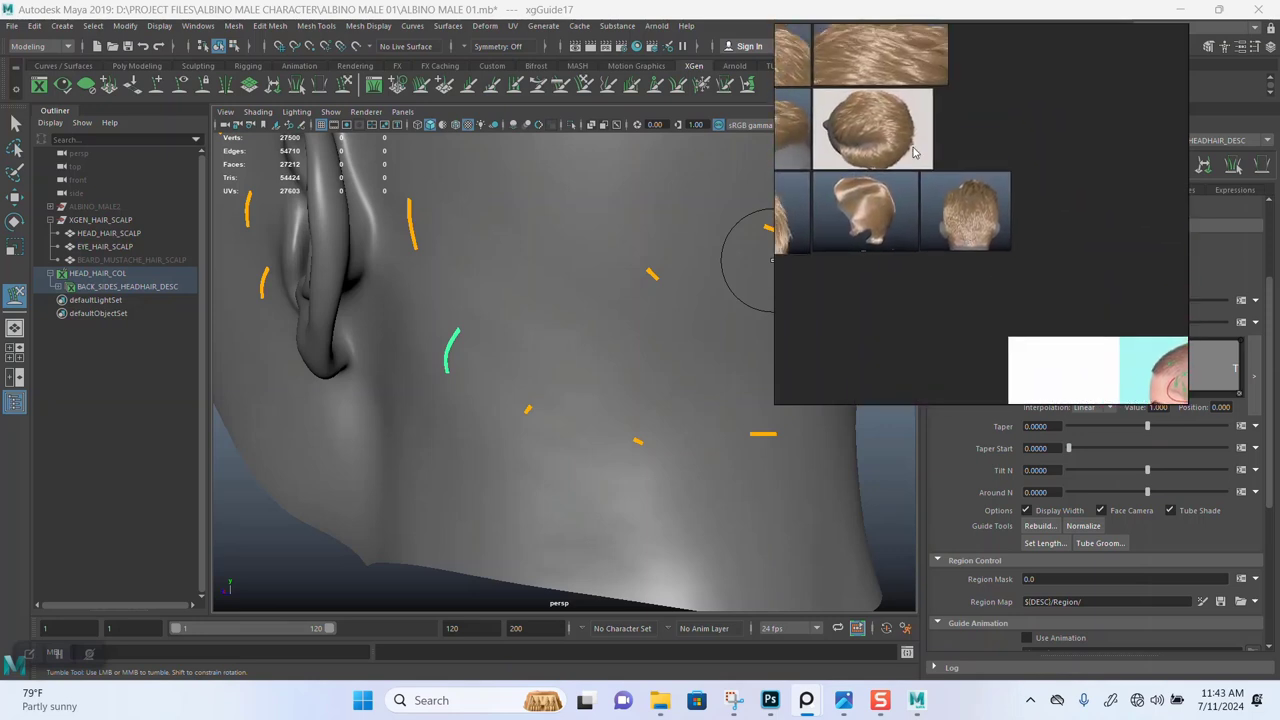
pyautogui.moveTo(913, 147); pyautogui.dragTo(969, 168, button='middle')
pyautogui.scroll(8, 1000, 230)
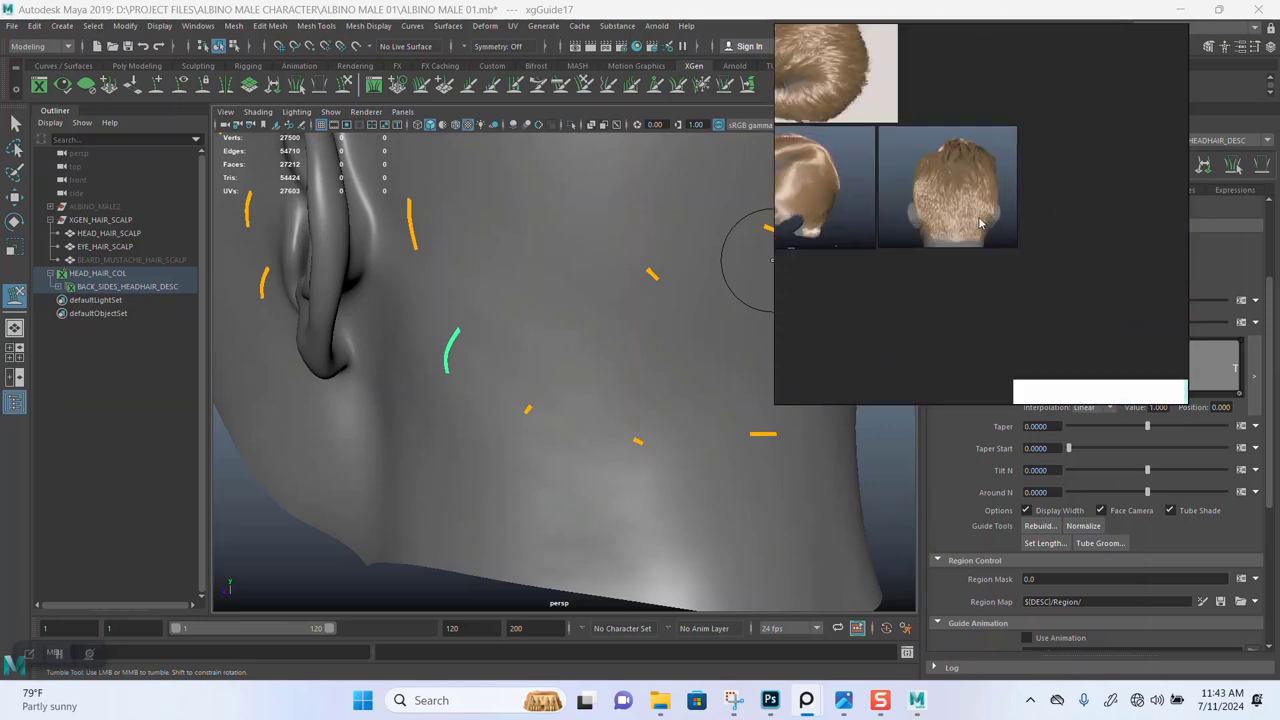
pyautogui.moveTo(993, 257); pyautogui.dragTo(1001, 294)
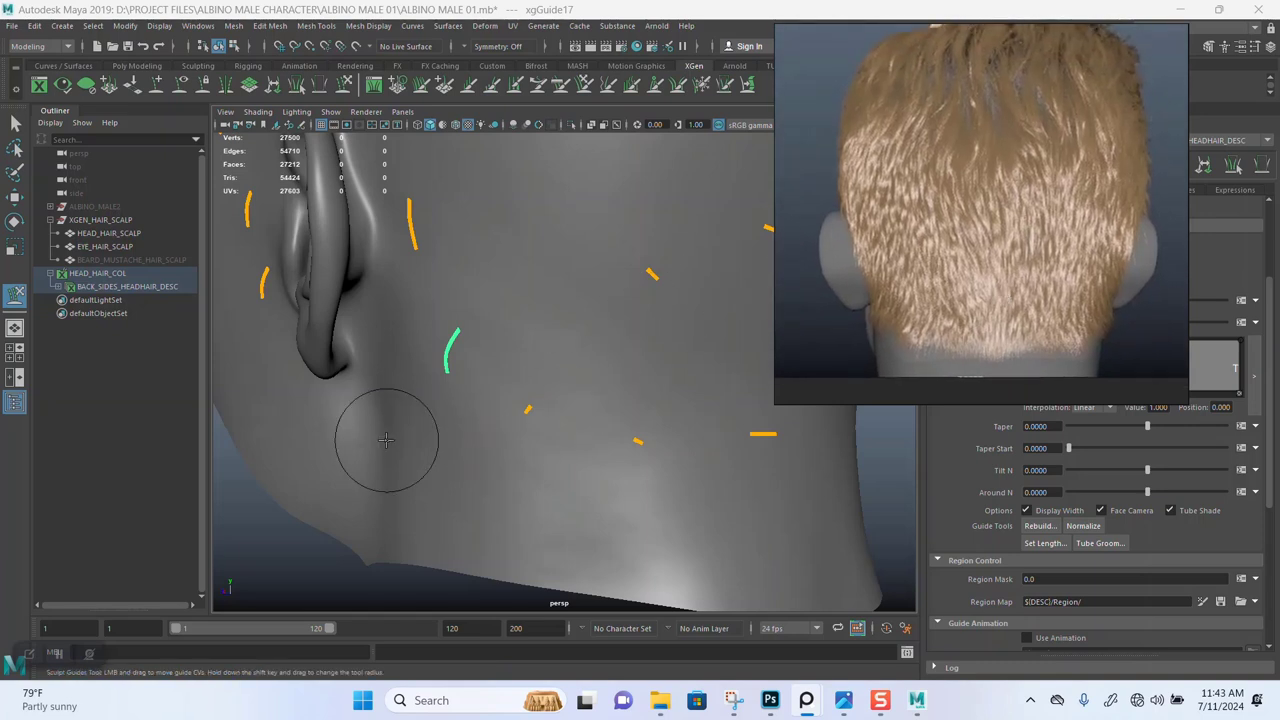
# Sculpt the small guide on the neck, below and behind the earlobe guide, into a short downward curve lying close to the skin.
pyautogui.keyDown('alt'); pyautogui.moveTo(406, 434); pyautogui.dragTo(604, 388); pyautogui.keyUp('alt')
pyautogui.scroll(-3, 589, 371)
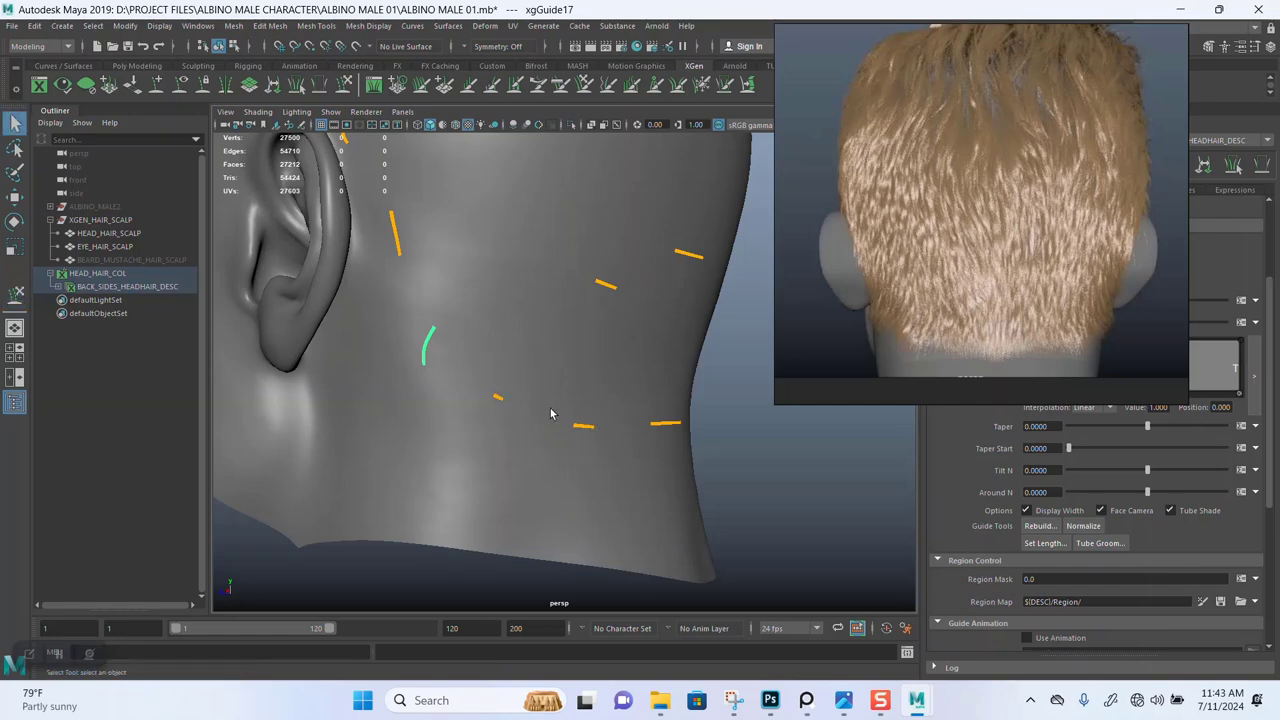
pyautogui.press('r')
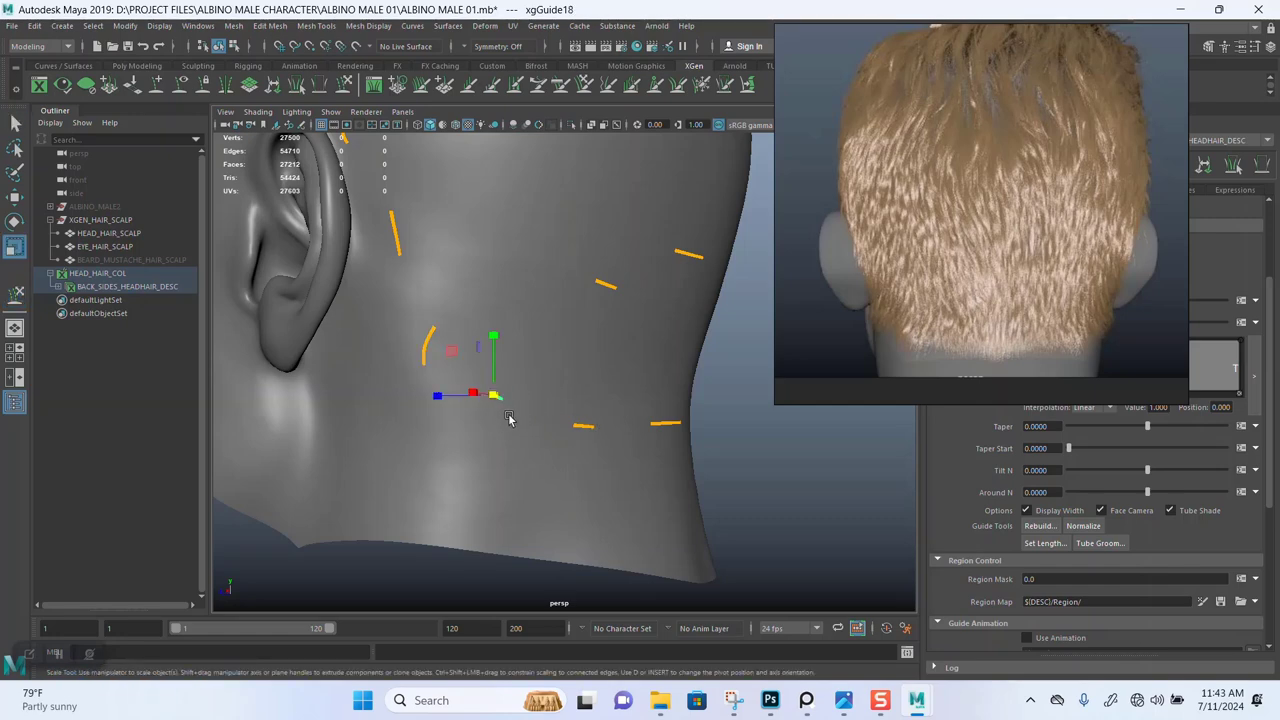
pyautogui.keyDown('alt'); pyautogui.moveTo(508, 418); pyautogui.dragTo(540, 375); pyautogui.keyUp('alt')
pyautogui.click(343, 85)
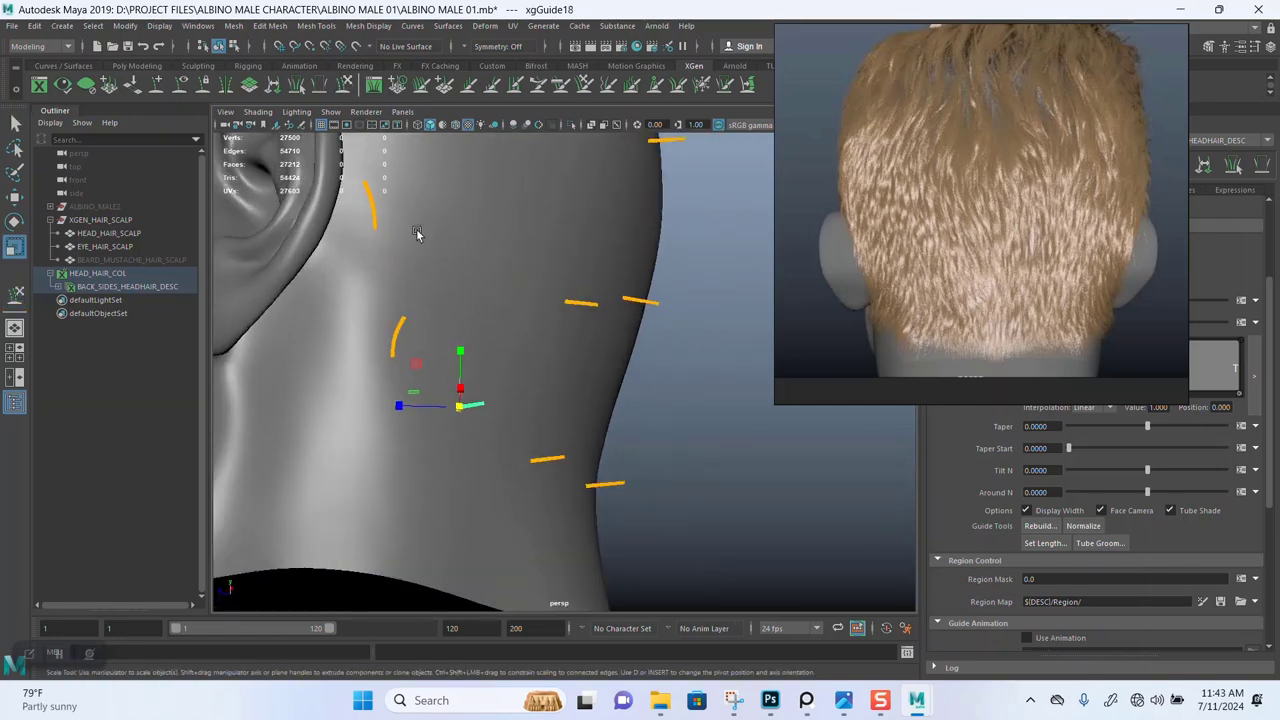
pyautogui.keyDown('alt'); pyautogui.moveTo(440, 260); pyautogui.dragTo(531, 357); pyautogui.keyUp('alt')
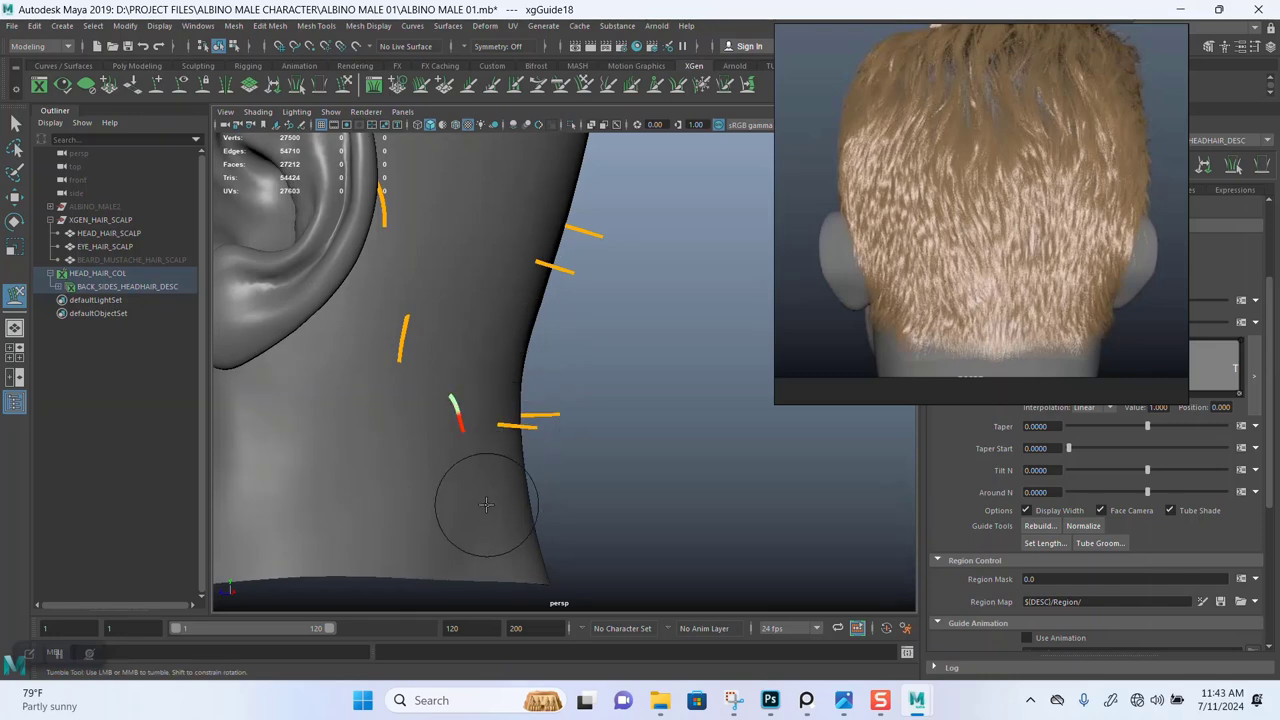
pyautogui.moveTo(497, 483)
pyautogui.keyDown('alt'); pyautogui.mouseDown()
pyautogui.moveTo(480, 406)
pyautogui.moveTo(515, 412)
pyautogui.moveTo(583, 320)
pyautogui.moveTo(457, 409)
pyautogui.moveTo(491, 363)
pyautogui.moveTo(499, 437)
pyautogui.moveTo(577, 337)
pyautogui.moveTo(560, 357)
pyautogui.moveTo(565, 458)
pyautogui.mouseUp(); pyautogui.keyUp('alt')
pyautogui.keyDown('alt'); pyautogui.moveTo(565, 458); pyautogui.dragTo(569, 458, button='right'); pyautogui.keyUp('alt')
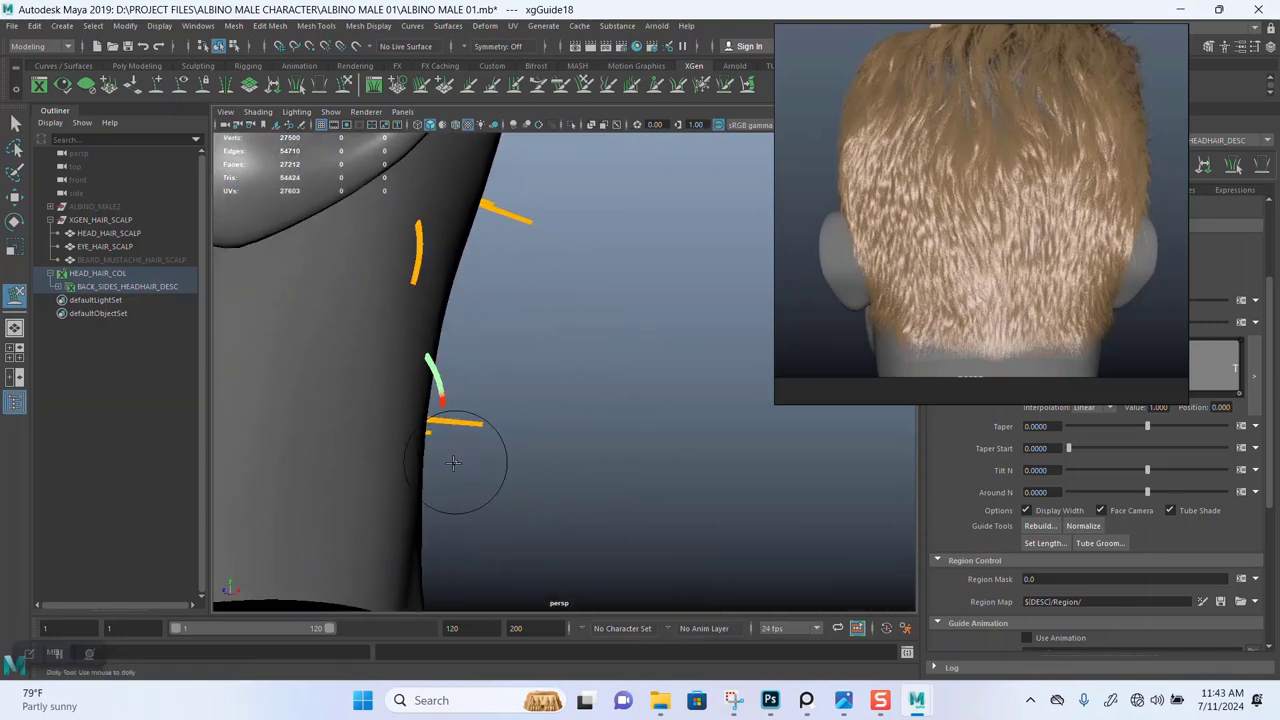
pyautogui.moveTo(492, 403)
pyautogui.keyDown('alt'); pyautogui.mouseDown()
pyautogui.moveTo(540, 407)
pyautogui.moveTo(420, 410)
pyautogui.moveTo(423, 423)
pyautogui.moveTo(523, 409)
pyautogui.moveTo(500, 363)
pyautogui.moveTo(551, 425)
pyautogui.moveTo(551, 334)
pyautogui.moveTo(551, 380)
pyautogui.moveTo(517, 403)
pyautogui.moveTo(608, 369)
pyautogui.moveTo(566, 361)
pyautogui.mouseUp(); pyautogui.keyUp('alt')
pyautogui.press('r')
pyautogui.press('q')
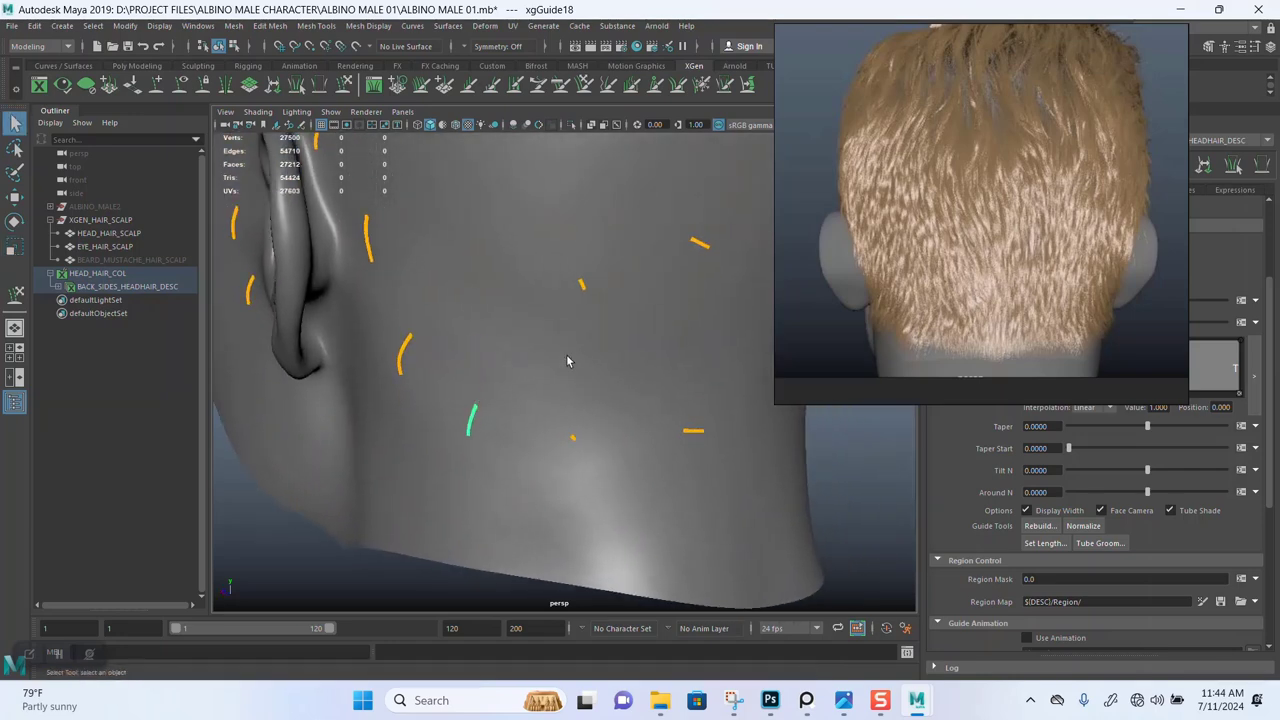
# Copy the shape of the sculpted neck guide and paste it onto the adjacent straight guide toward the back of the nape.
pyautogui.keyDown('alt'); pyautogui.moveTo(547, 413); pyautogui.dragTo(524, 383); pyautogui.keyUp('alt')
pyautogui.click(627, 397)
pyautogui.click(469, 360)
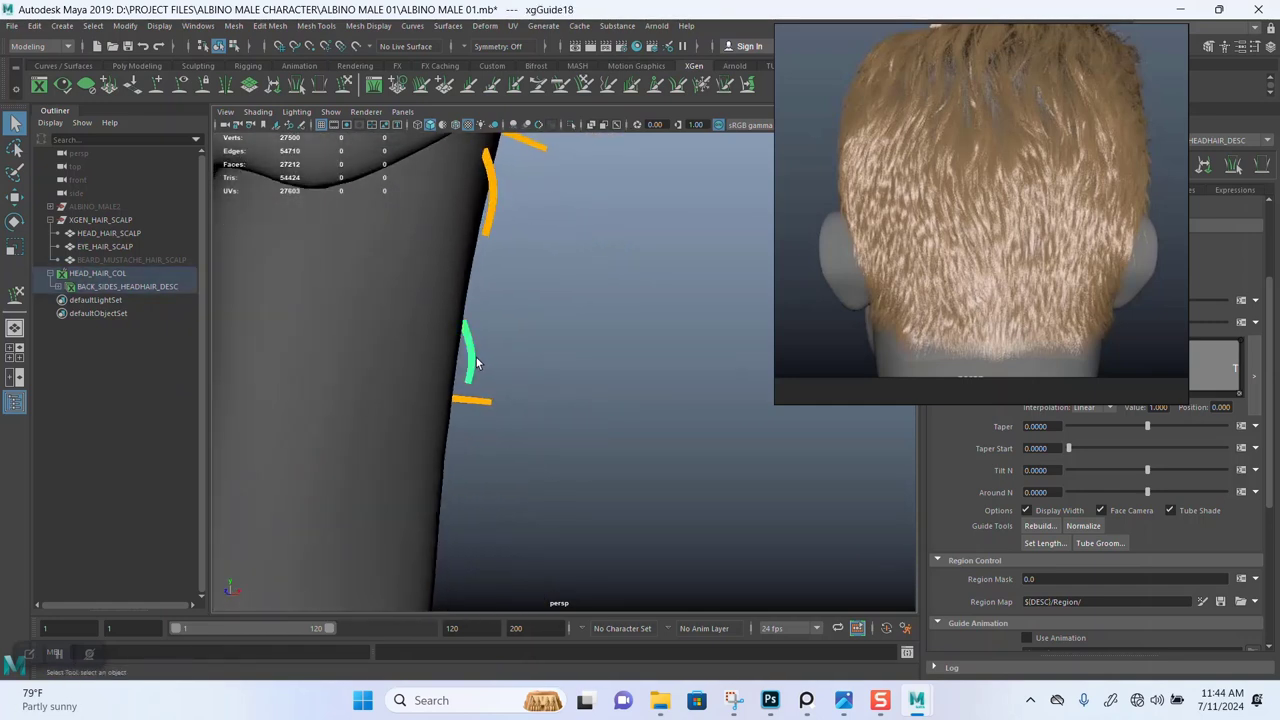
pyautogui.rightClick(473, 363)
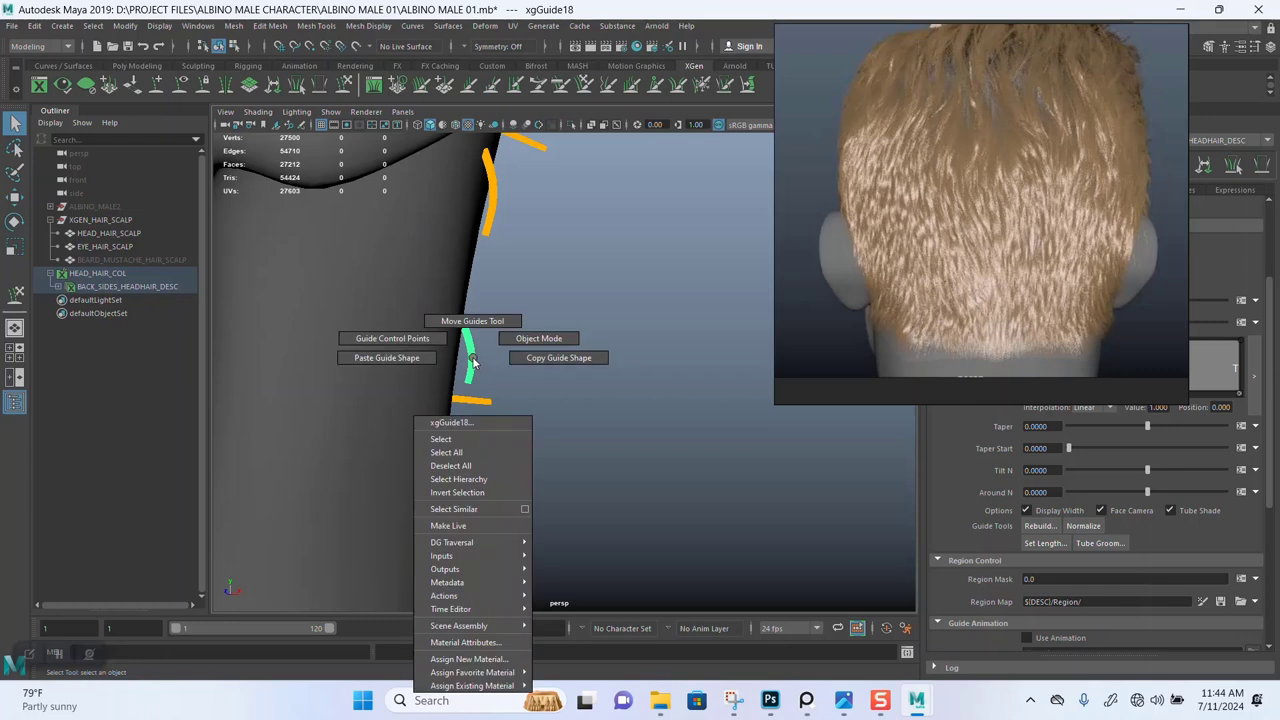
pyautogui.click(537, 355)
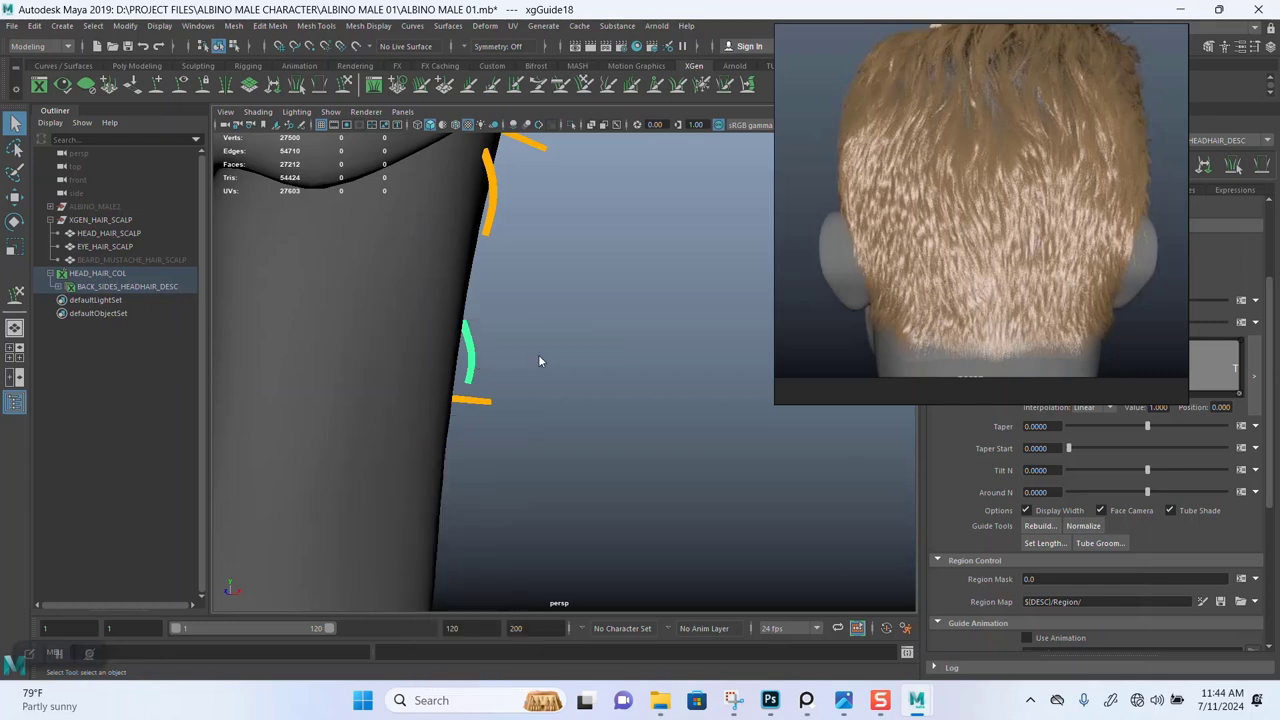
pyautogui.moveTo(518, 368); pyautogui.dragTo(507, 397)
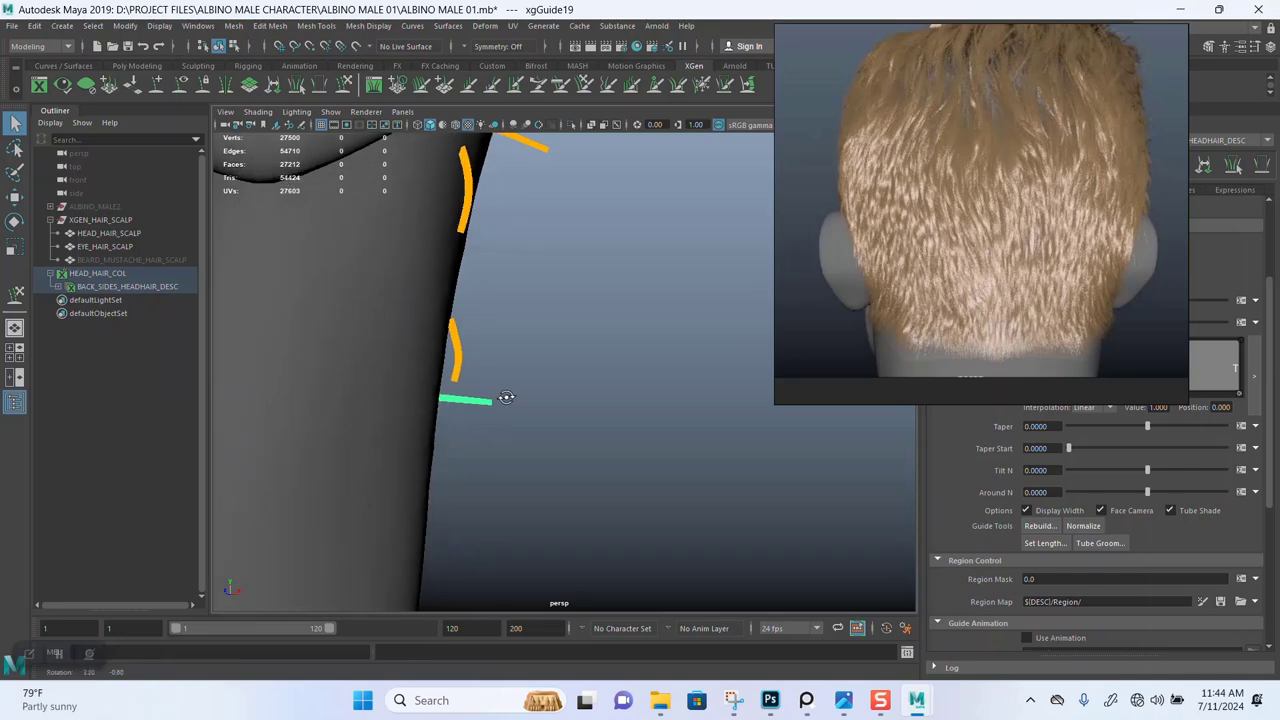
pyautogui.rightClick(478, 401)
pyautogui.click(437, 393)
# Paste the copied guide shape onto the next straight guide along the lower nape hairline.
pyautogui.keyDown('alt'); pyautogui.moveTo(586, 432); pyautogui.dragTo(580, 394); pyautogui.keyUp('alt')
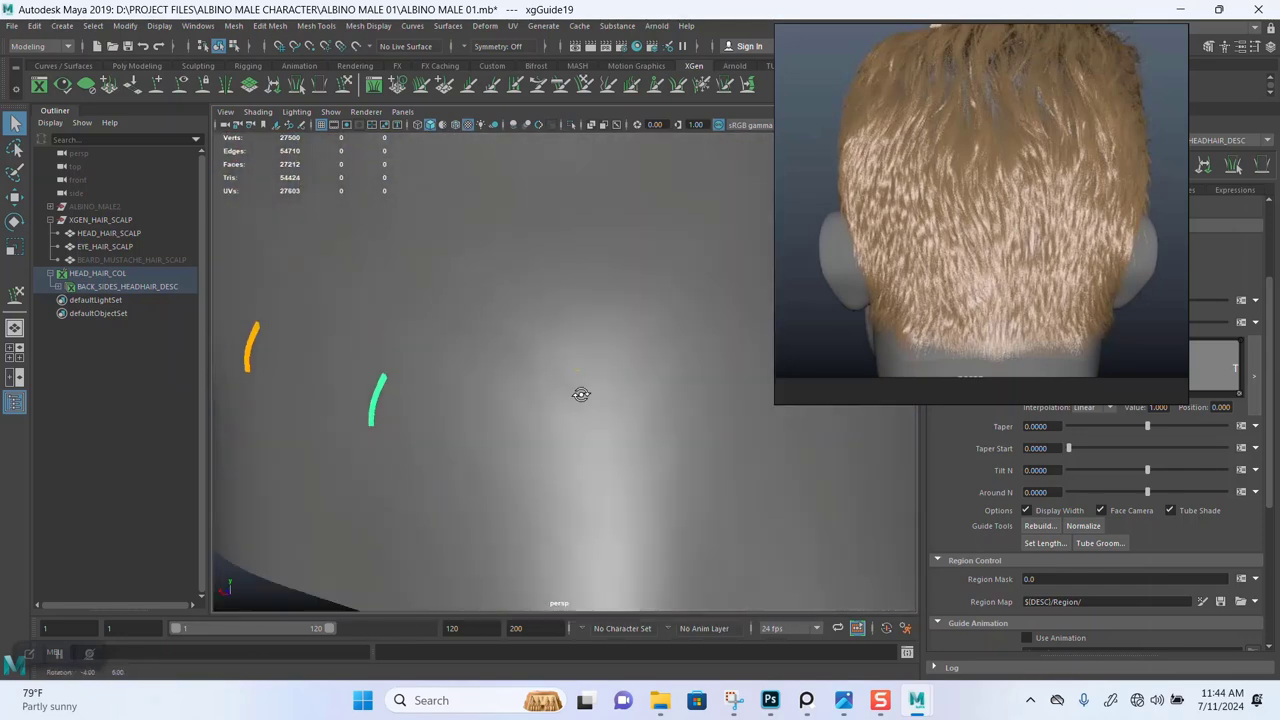
pyautogui.keyDown('alt'); pyautogui.moveTo(580, 394); pyautogui.dragTo(543, 395, button='middle'); pyautogui.keyUp('alt')
pyautogui.keyDown('alt'); pyautogui.moveTo(543, 395); pyautogui.dragTo(551, 391); pyautogui.keyUp('alt')
pyautogui.keyDown('alt'); pyautogui.moveTo(551, 391); pyautogui.dragTo(534, 386, button='middle'); pyautogui.keyUp('alt')
pyautogui.keyDown('alt'); pyautogui.moveTo(534, 386); pyautogui.dragTo(538, 422, button='right'); pyautogui.keyUp('alt')
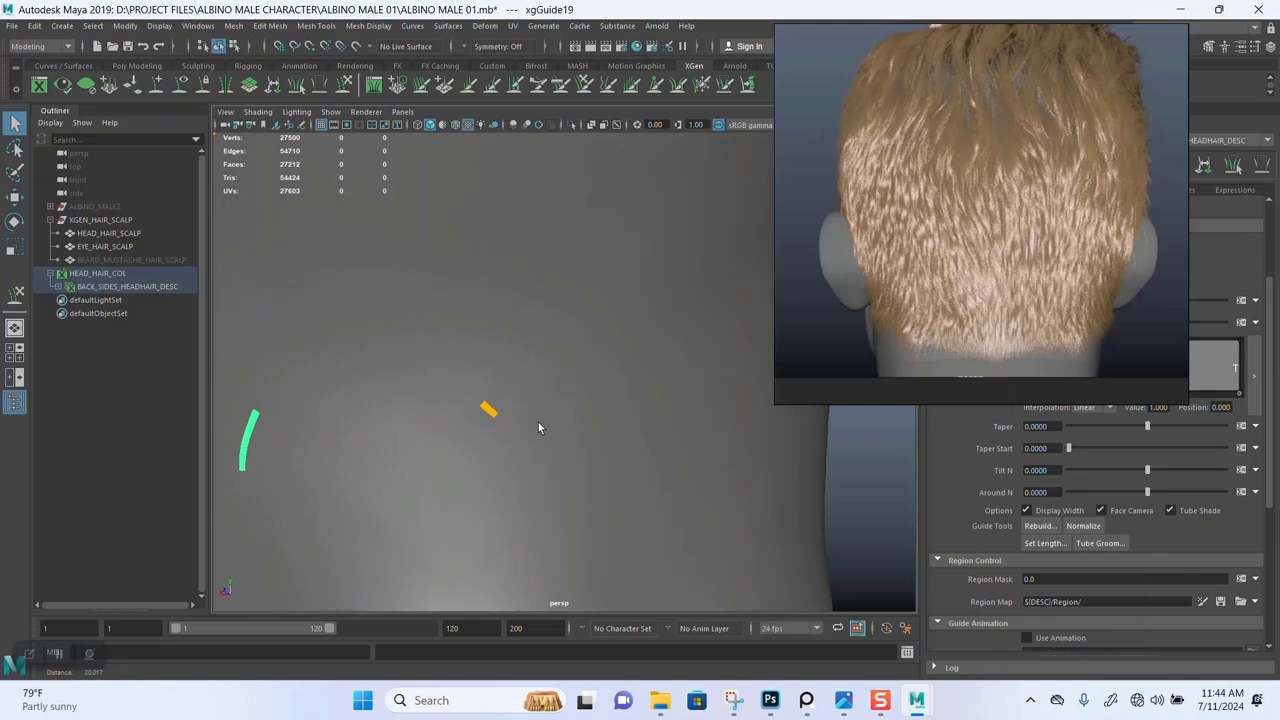
pyautogui.moveTo(494, 419); pyautogui.dragTo(496, 420)
pyautogui.keyDown('alt'); pyautogui.moveTo(499, 417); pyautogui.dragTo(560, 405); pyautogui.keyUp('alt')
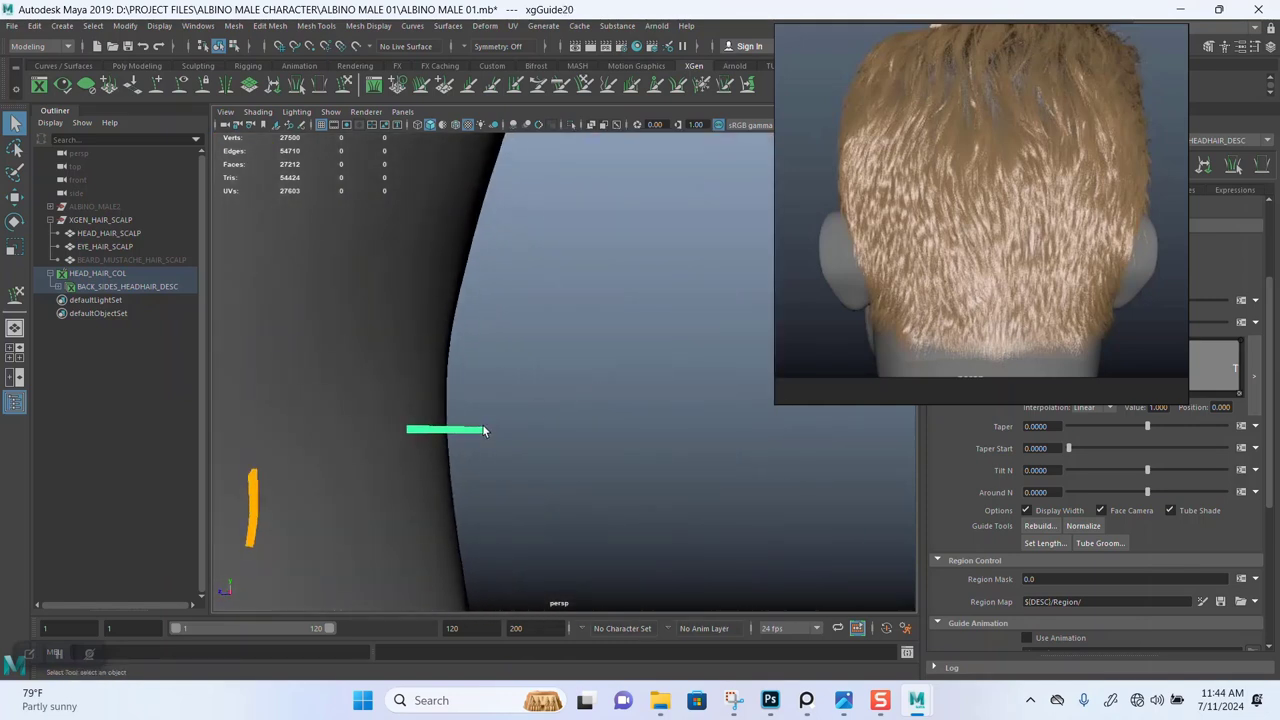
pyautogui.keyDown('alt'); pyautogui.moveTo(482, 425); pyautogui.dragTo(519, 419); pyautogui.keyUp('alt')
pyautogui.moveTo(495, 380); pyautogui.dragTo(448, 383, button='right')
# Sculpt the straight guide one row above the nape hairline, behind the ear, into a downward curve following the neck.
pyautogui.keyDown('alt'); pyautogui.moveTo(573, 477); pyautogui.dragTo(515, 374); pyautogui.keyUp('alt')
pyautogui.keyDown('alt'); pyautogui.moveTo(506, 394); pyautogui.dragTo(523, 357, button='middle'); pyautogui.keyUp('alt')
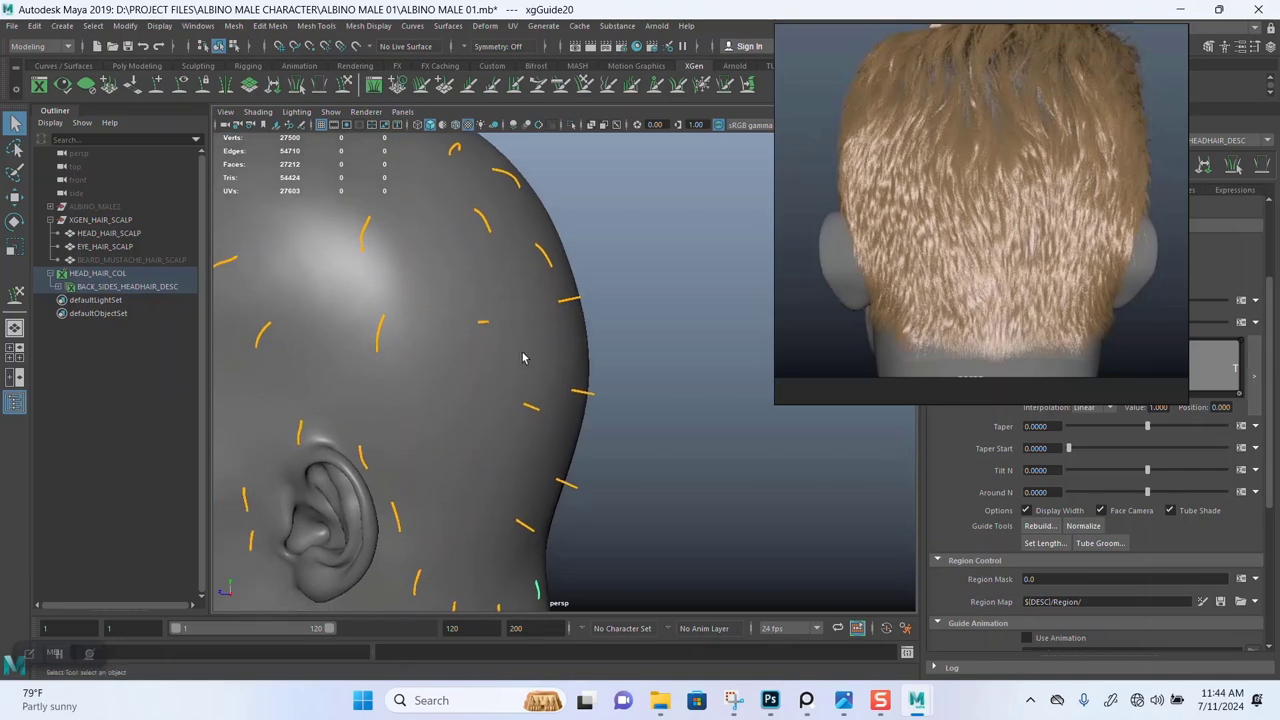
pyautogui.keyDown('alt'); pyautogui.moveTo(523, 357); pyautogui.dragTo(487, 350); pyautogui.keyUp('alt')
pyautogui.keyDown('alt'); pyautogui.moveTo(487, 350); pyautogui.dragTo(483, 389, button='middle'); pyautogui.keyUp('alt')
pyautogui.keyDown('alt'); pyautogui.moveTo(483, 388); pyautogui.dragTo(488, 330); pyautogui.keyUp('alt')
pyautogui.keyDown('alt'); pyautogui.moveTo(649, 414); pyautogui.dragTo(510, 346); pyautogui.keyUp('alt')
pyautogui.moveTo(420, 308); pyautogui.dragTo(464, 393)
pyautogui.keyDown('alt'); pyautogui.moveTo(464, 393); pyautogui.dragTo(480, 363); pyautogui.keyUp('alt')
pyautogui.click(345, 85)
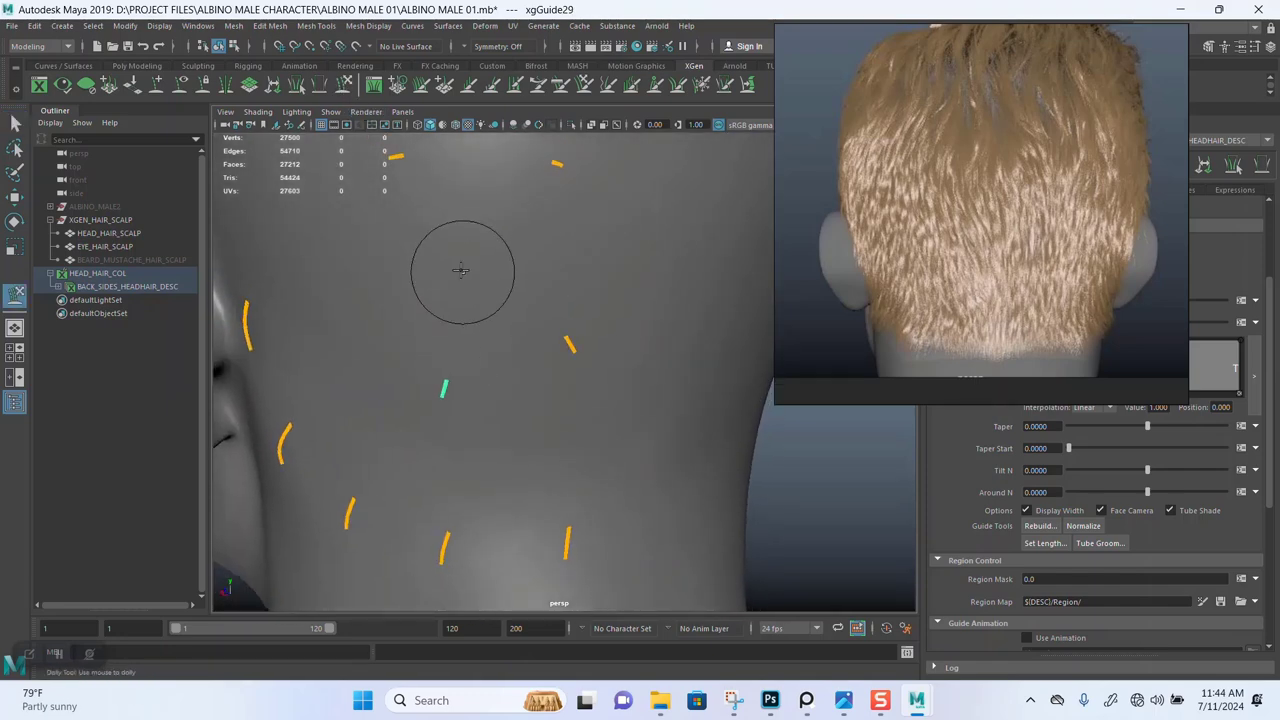
pyautogui.moveTo(457, 271)
pyautogui.keyDown('alt'); pyautogui.mouseDown()
pyautogui.moveTo(406, 229)
pyautogui.moveTo(457, 334)
pyautogui.moveTo(397, 326)
pyautogui.mouseUp(); pyautogui.keyUp('alt')
pyautogui.keyDown('alt'); pyautogui.moveTo(397, 326); pyautogui.dragTo(426, 315, button='middle'); pyautogui.keyUp('alt')
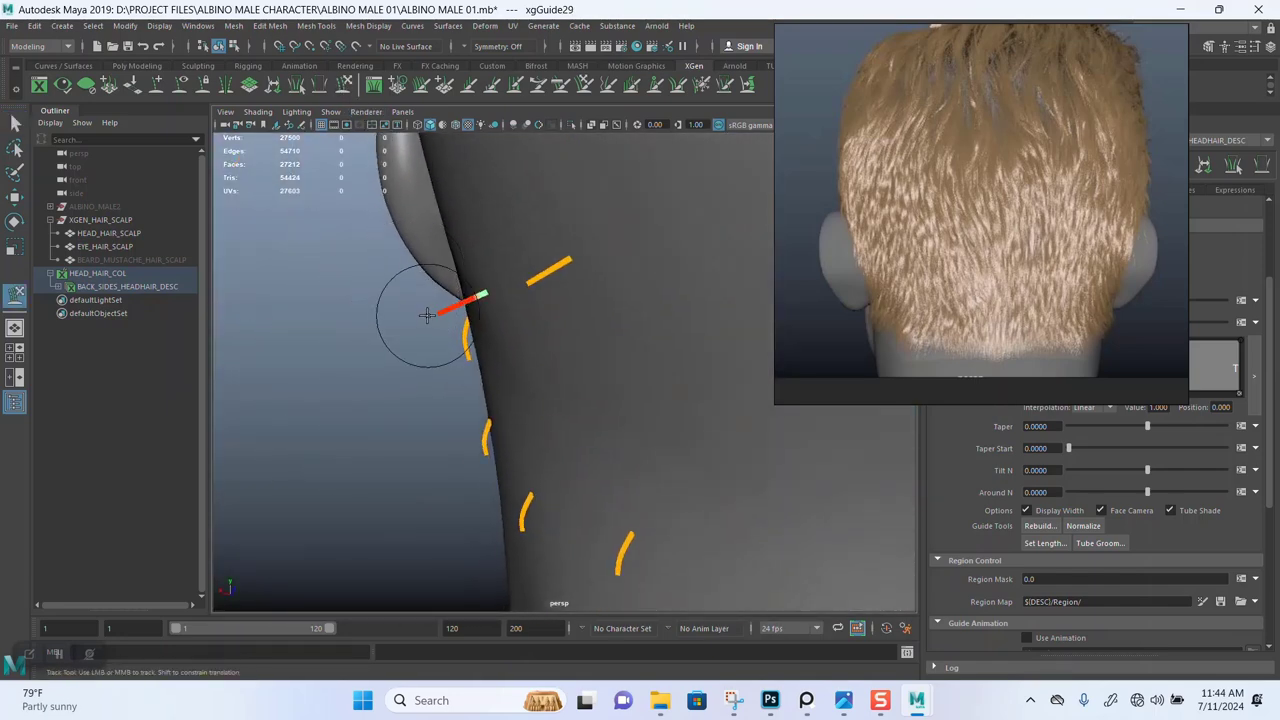
pyautogui.moveTo(412, 339)
pyautogui.mouseDown()
pyautogui.moveTo(423, 380)
pyautogui.moveTo(466, 431)
pyautogui.mouseUp()
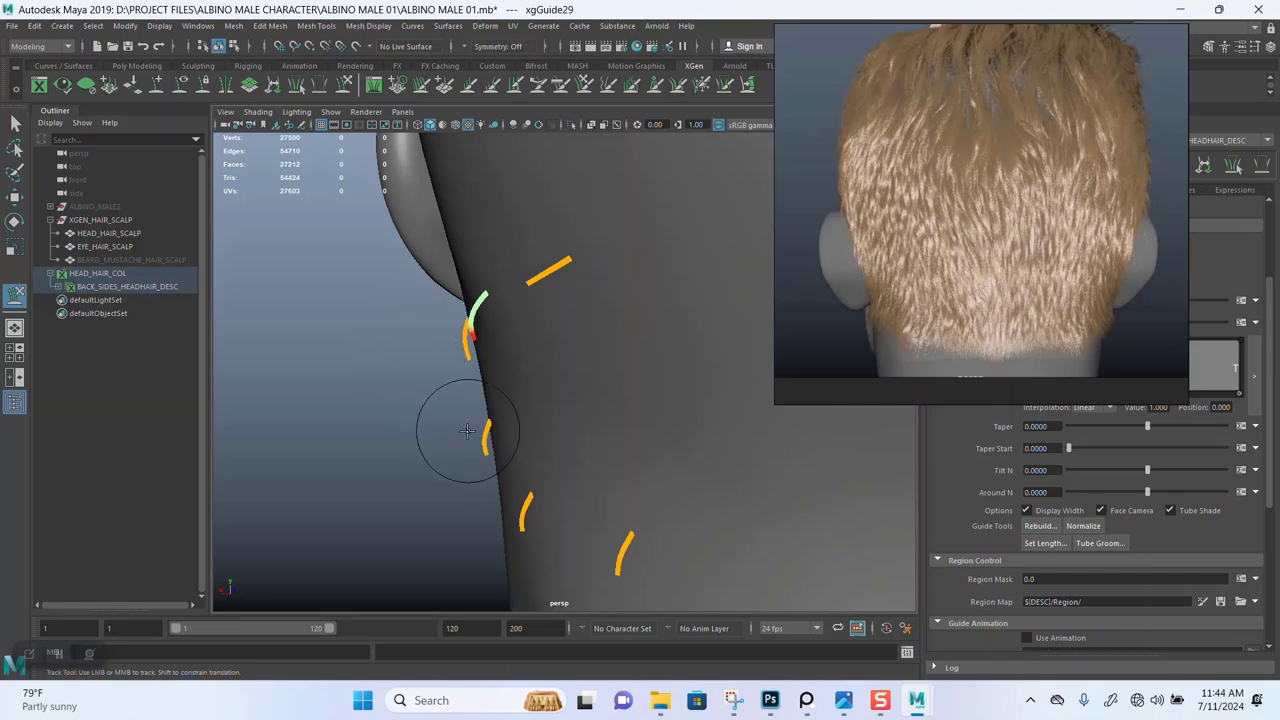
# Refine the same guide so it follows the neck's curvature, and scale it up about 1.16 times.
pyautogui.moveTo(508, 338)
pyautogui.keyDown('alt'); pyautogui.mouseDown()
pyautogui.moveTo(560, 320)
pyautogui.moveTo(503, 274)
pyautogui.moveTo(546, 320)
pyautogui.moveTo(507, 315)
pyautogui.mouseUp(); pyautogui.keyUp('alt')
pyautogui.keyDown('alt'); pyautogui.moveTo(529, 314); pyautogui.dragTo(527, 298, button='middle'); pyautogui.keyUp('alt')
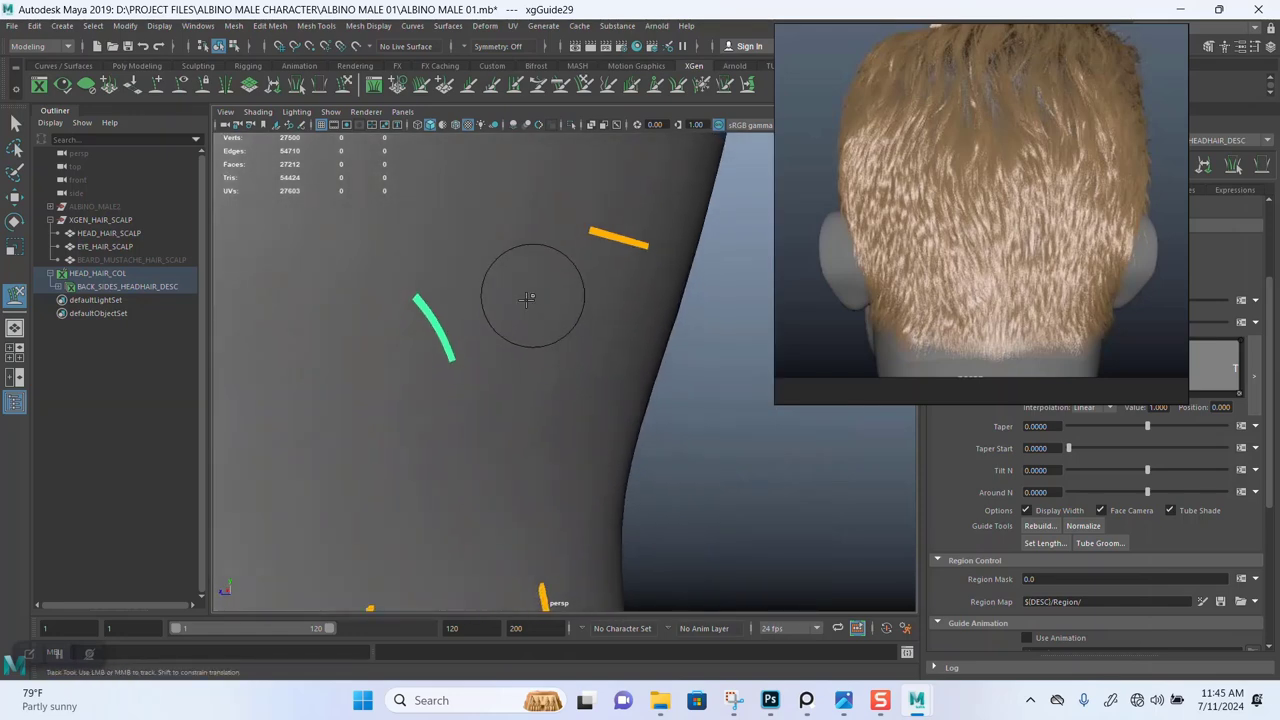
pyautogui.keyDown('alt'); pyautogui.moveTo(459, 407); pyautogui.dragTo(455, 351); pyautogui.keyUp('alt')
pyautogui.keyDown('alt'); pyautogui.moveTo(455, 351); pyautogui.dragTo(539, 396, button='right'); pyautogui.keyUp('alt')
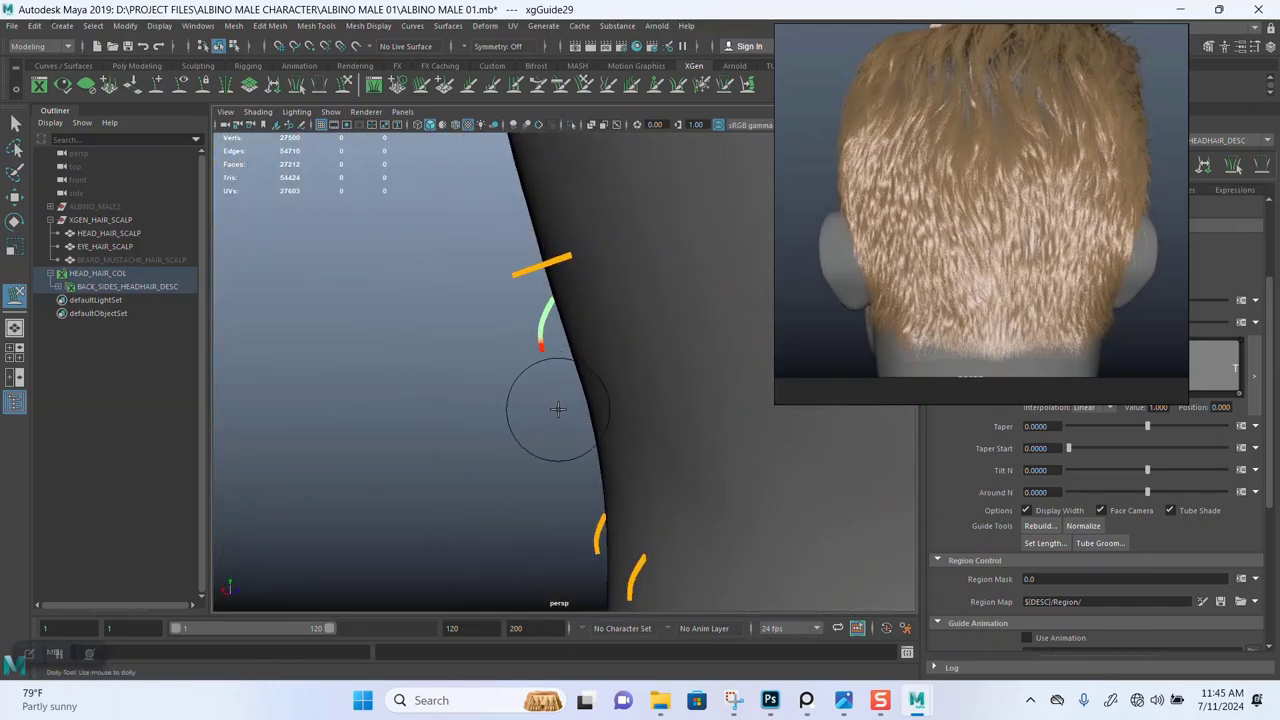
pyautogui.keyDown('alt'); pyautogui.moveTo(558, 323); pyautogui.dragTo(570, 283); pyautogui.keyUp('alt')
pyautogui.press('r')
pyautogui.moveTo(452, 330); pyautogui.dragTo(459, 333)
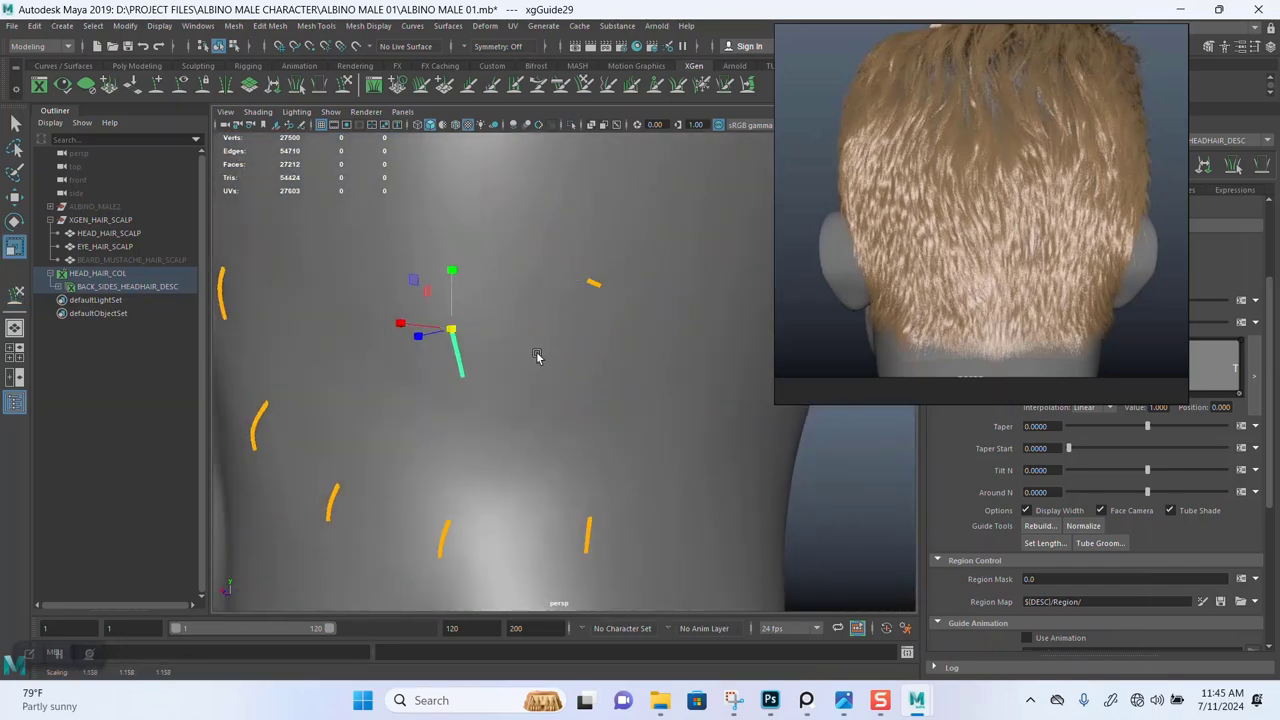
# Sculpt the neighbouring straight guide toward the centre of the back of the head into a downward curve.
pyautogui.keyDown('alt'); pyautogui.moveTo(537, 357); pyautogui.dragTo(395, 150); pyautogui.keyUp('alt')
pyautogui.press('q')
pyautogui.click(537, 333)
pyautogui.click(345, 83)
pyautogui.scroll(2, 503, 371)
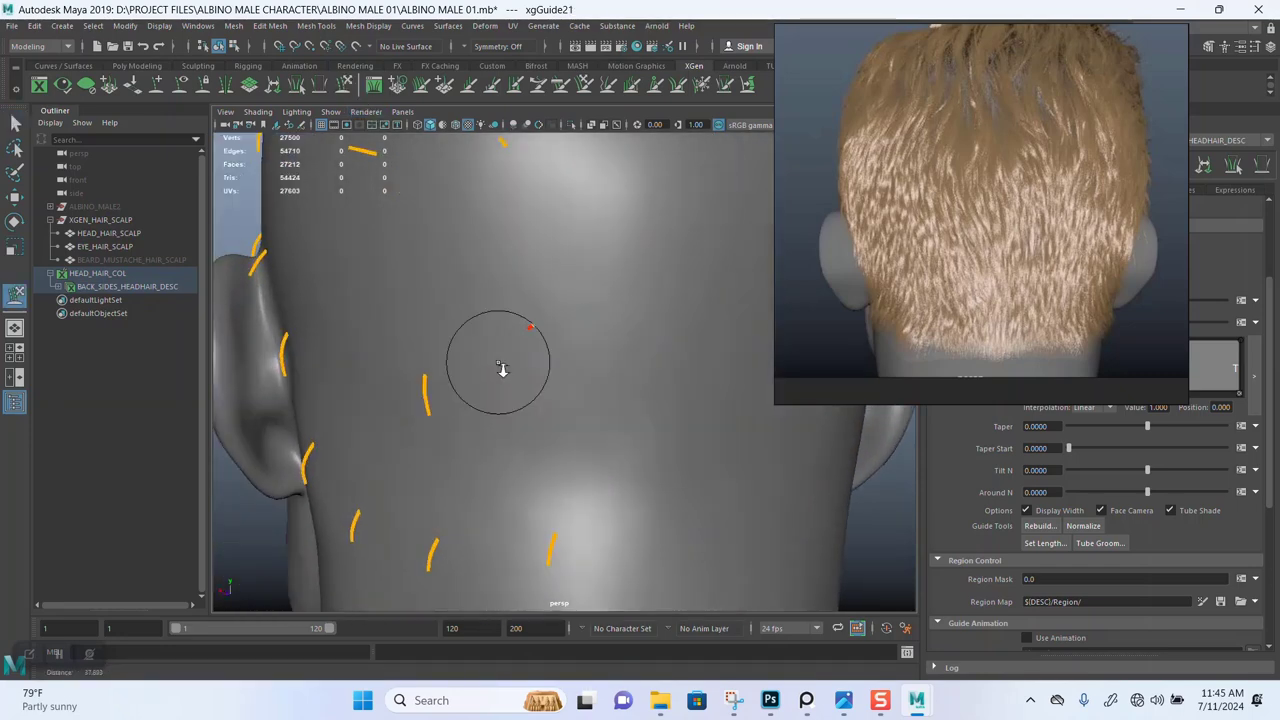
pyautogui.moveTo(590, 380)
pyautogui.keyDown('alt'); pyautogui.mouseDown()
pyautogui.moveTo(483, 354)
pyautogui.moveTo(490, 364)
pyautogui.mouseUp(); pyautogui.keyUp('alt')
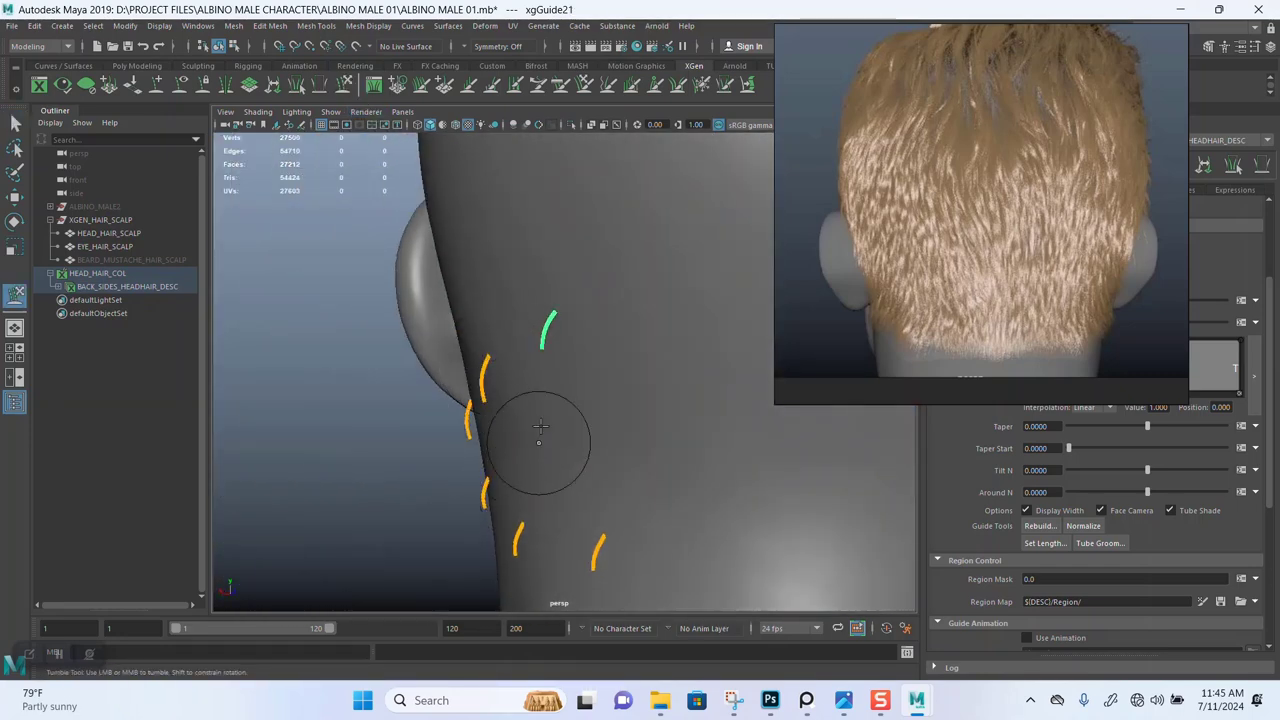
pyautogui.moveTo(539, 427)
pyautogui.keyDown('alt'); pyautogui.mouseDown()
pyautogui.moveTo(500, 314)
pyautogui.moveTo(654, 346)
pyautogui.moveTo(603, 300)
pyautogui.moveTo(581, 350)
pyautogui.mouseUp(); pyautogui.keyUp('alt')
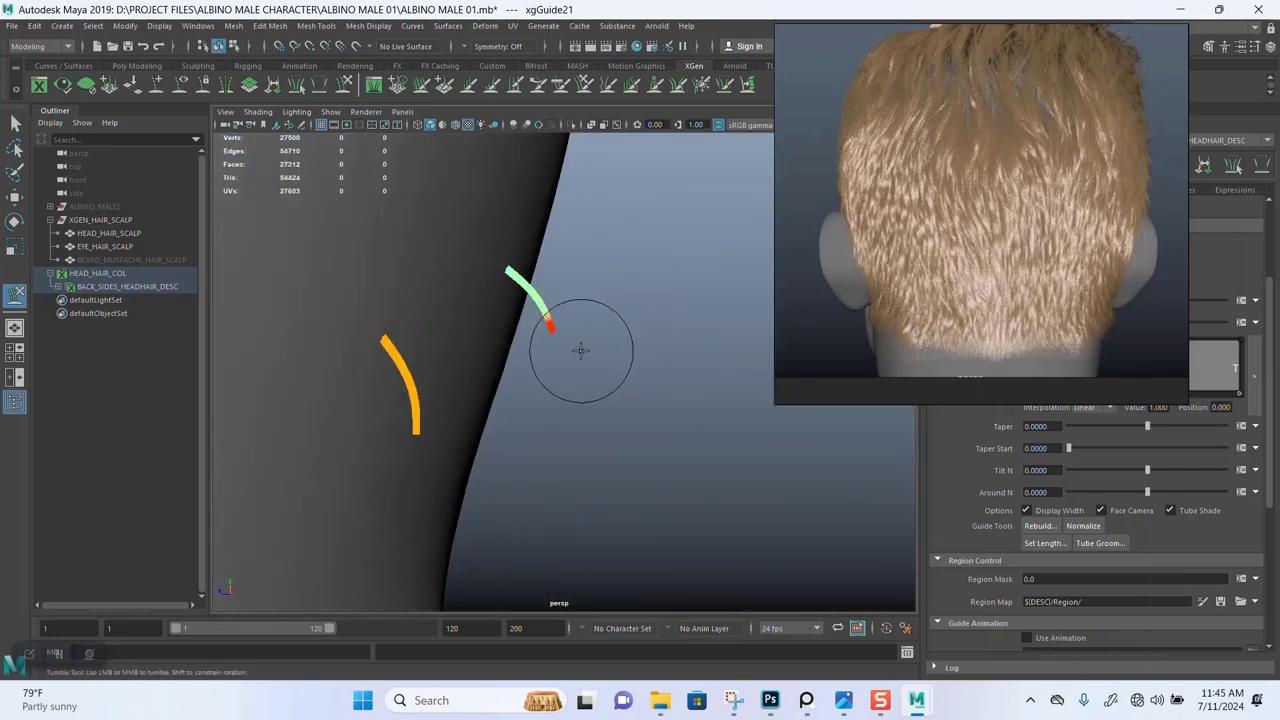
# Scale up that central guide about 1.04 times and resculpt its middle section to point more vertically downward.
pyautogui.press('r')
pyautogui.moveTo(501, 268); pyautogui.dragTo(504, 269)
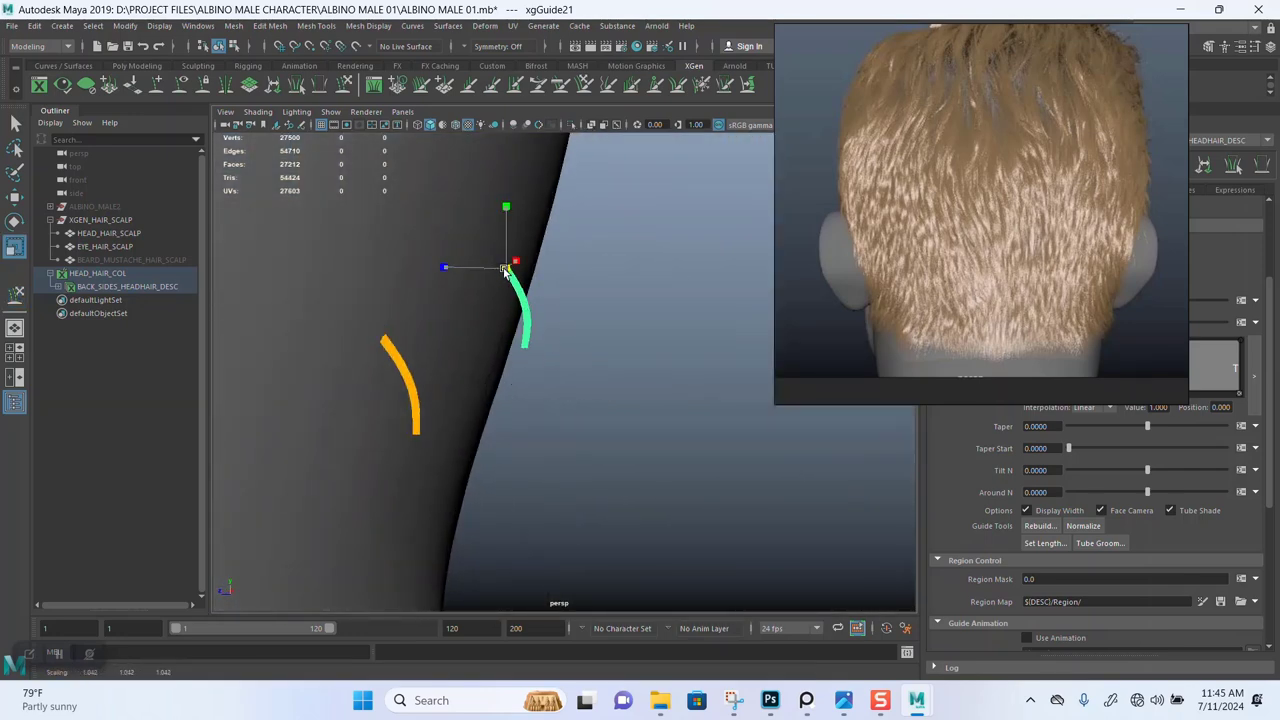
pyautogui.keyDown('alt'); pyautogui.moveTo(548, 306); pyautogui.dragTo(516, 333); pyautogui.keyUp('alt')
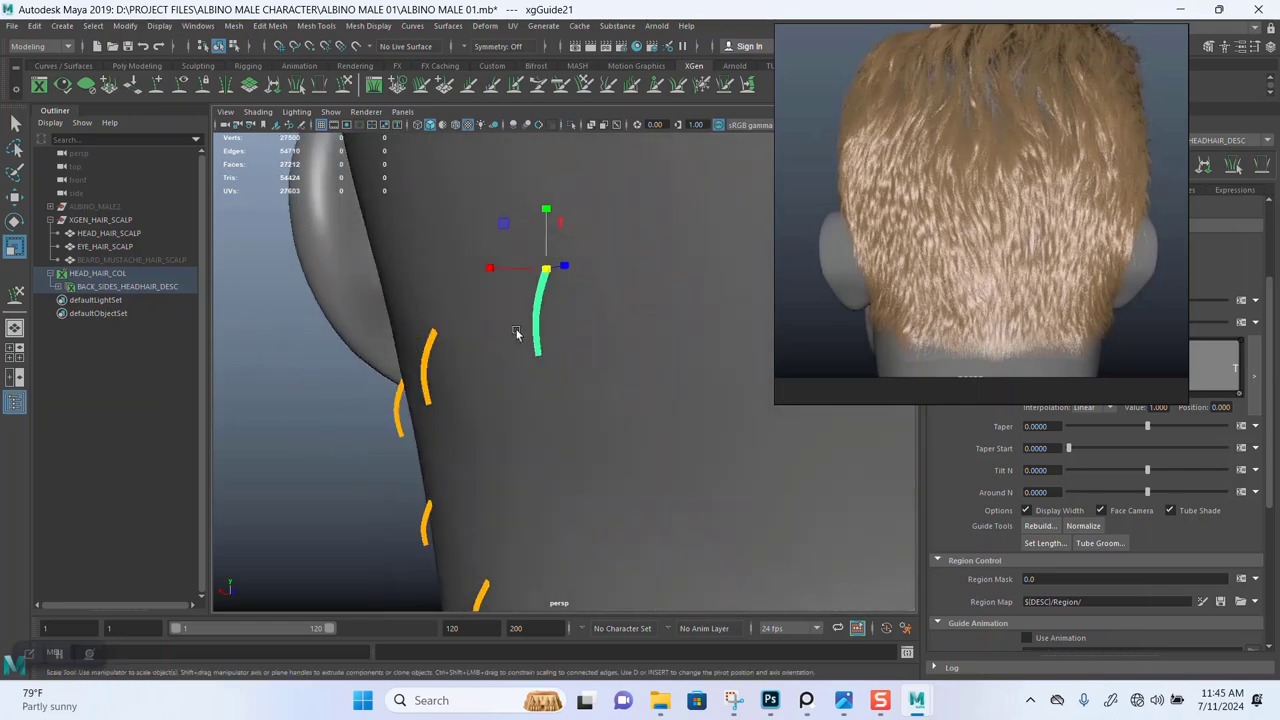
pyautogui.press('y')
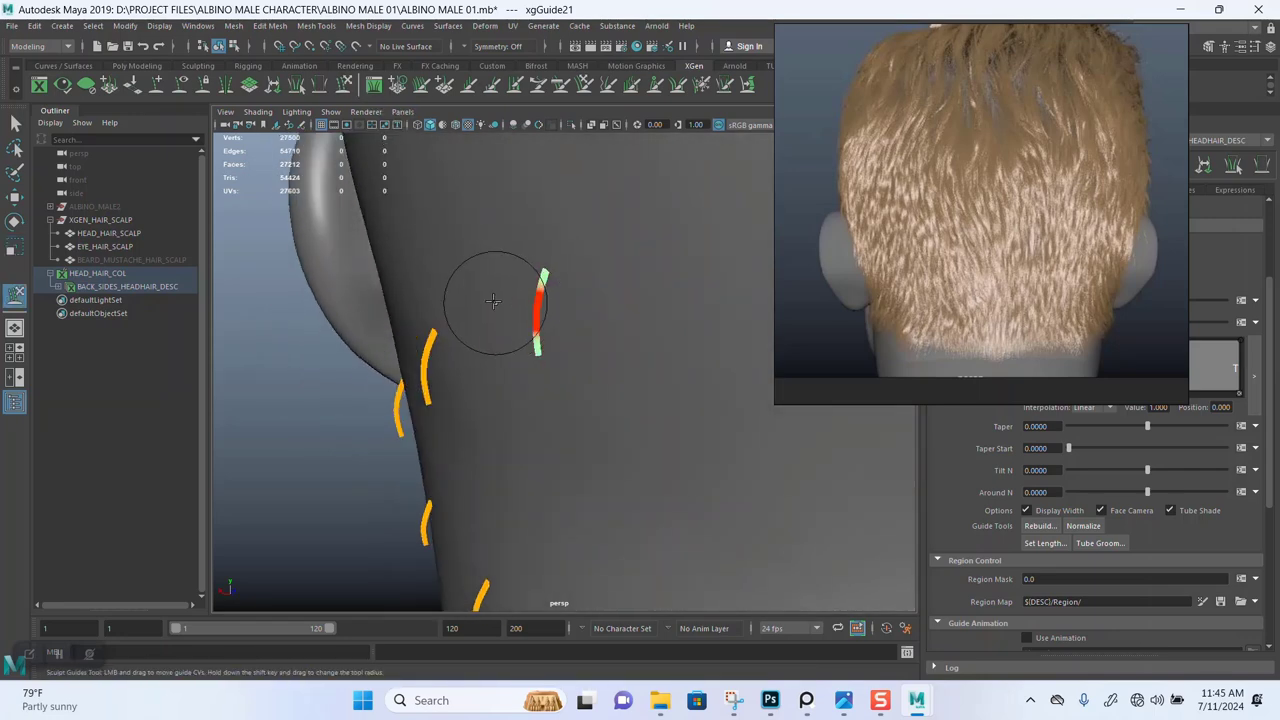
pyautogui.keyDown('alt'); pyautogui.moveTo(500, 318); pyautogui.dragTo(469, 323); pyautogui.keyUp('alt')
# Adjust the guide between the ear and the central back guide to match its neighbours' flow, and clear the selection.
pyautogui.press('q')
pyautogui.moveTo(298, 384); pyautogui.dragTo(322, 403)
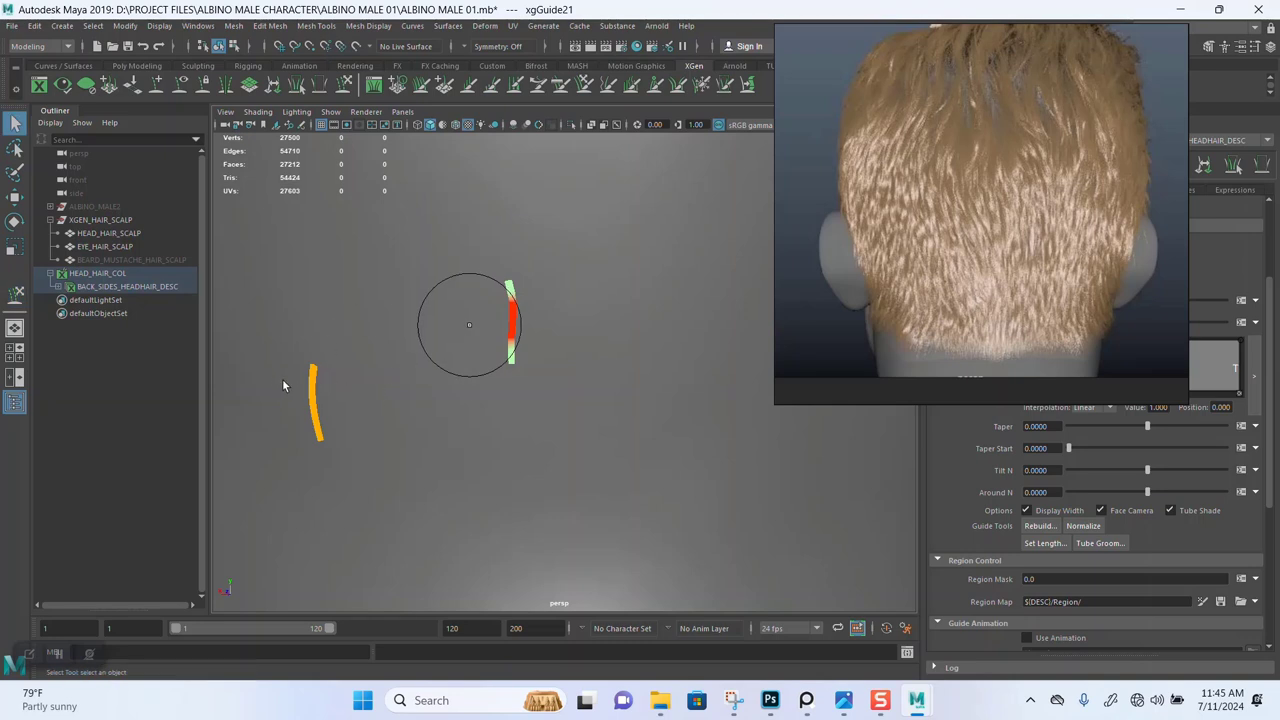
pyautogui.scroll(-1, 373, 376)
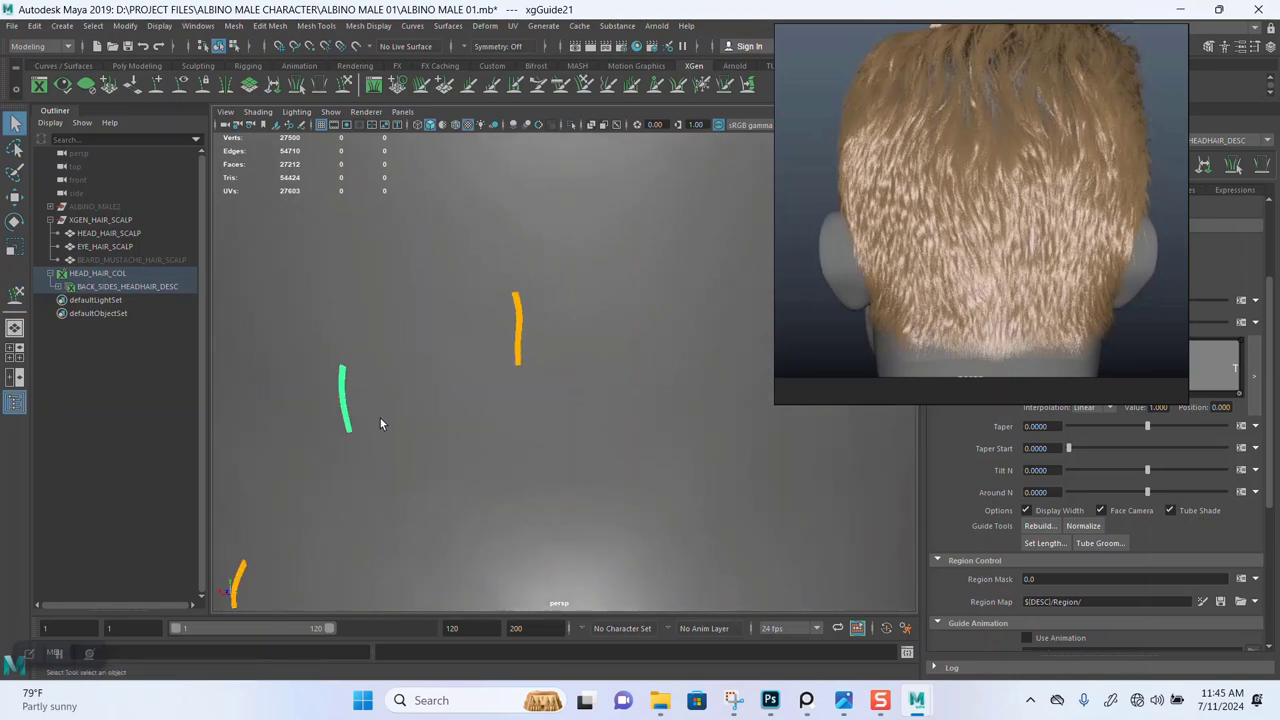
pyautogui.click(345, 85)
pyautogui.keyDown('alt'); pyautogui.moveTo(386, 354); pyautogui.dragTo(358, 350); pyautogui.keyUp('alt')
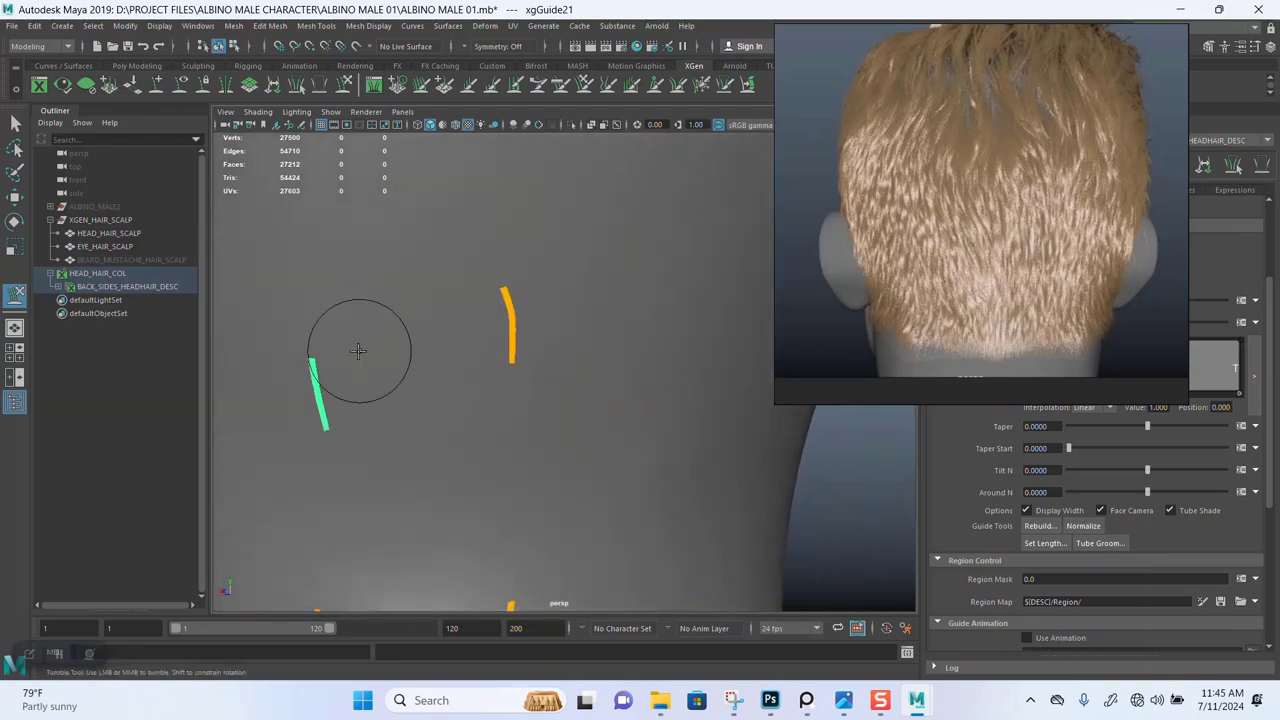
pyautogui.keyDown('alt'); pyautogui.moveTo(454, 389); pyautogui.dragTo(369, 194, button='right'); pyautogui.keyUp('alt')
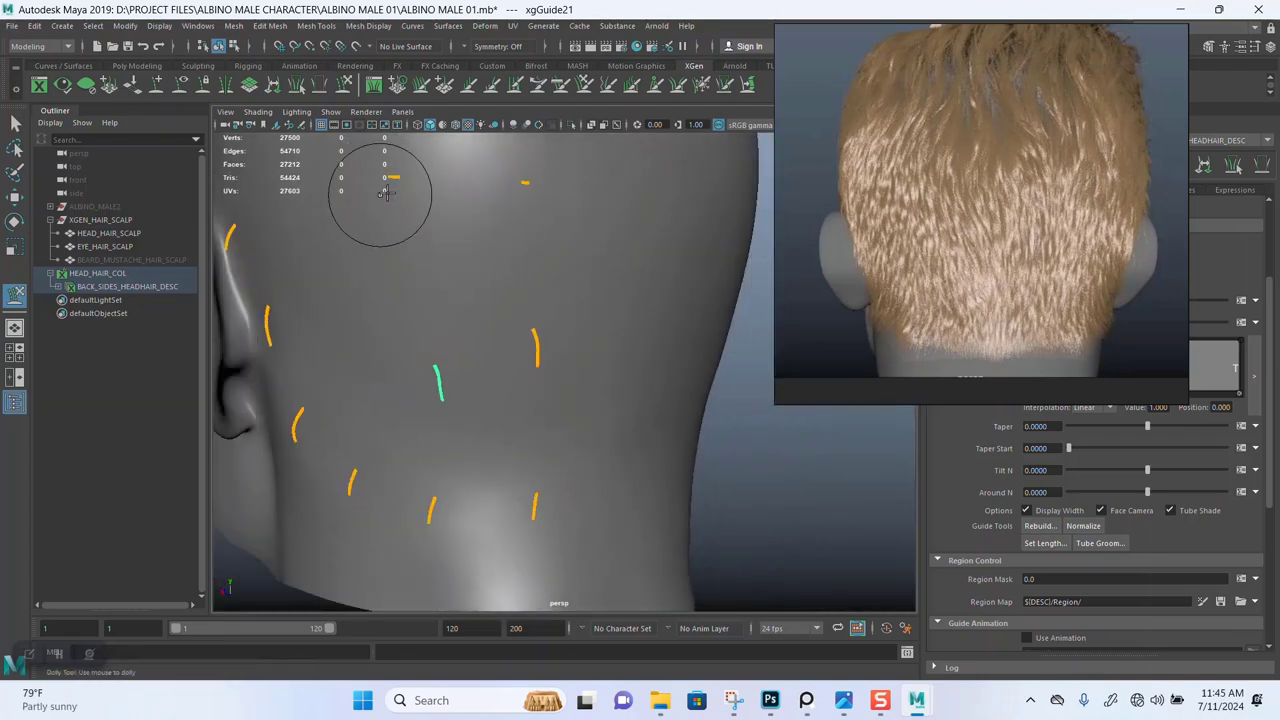
pyautogui.keyDown('alt'); pyautogui.moveTo(447, 280); pyautogui.dragTo(474, 326, button='middle'); pyautogui.keyUp('alt')
pyautogui.keyDown('alt'); pyautogui.moveTo(493, 232); pyautogui.dragTo(503, 326, button='middle'); pyautogui.keyUp('alt')
pyautogui.keyDown('alt'); pyautogui.moveTo(518, 328); pyautogui.dragTo(700, 205, button='right'); pyautogui.keyUp('alt')
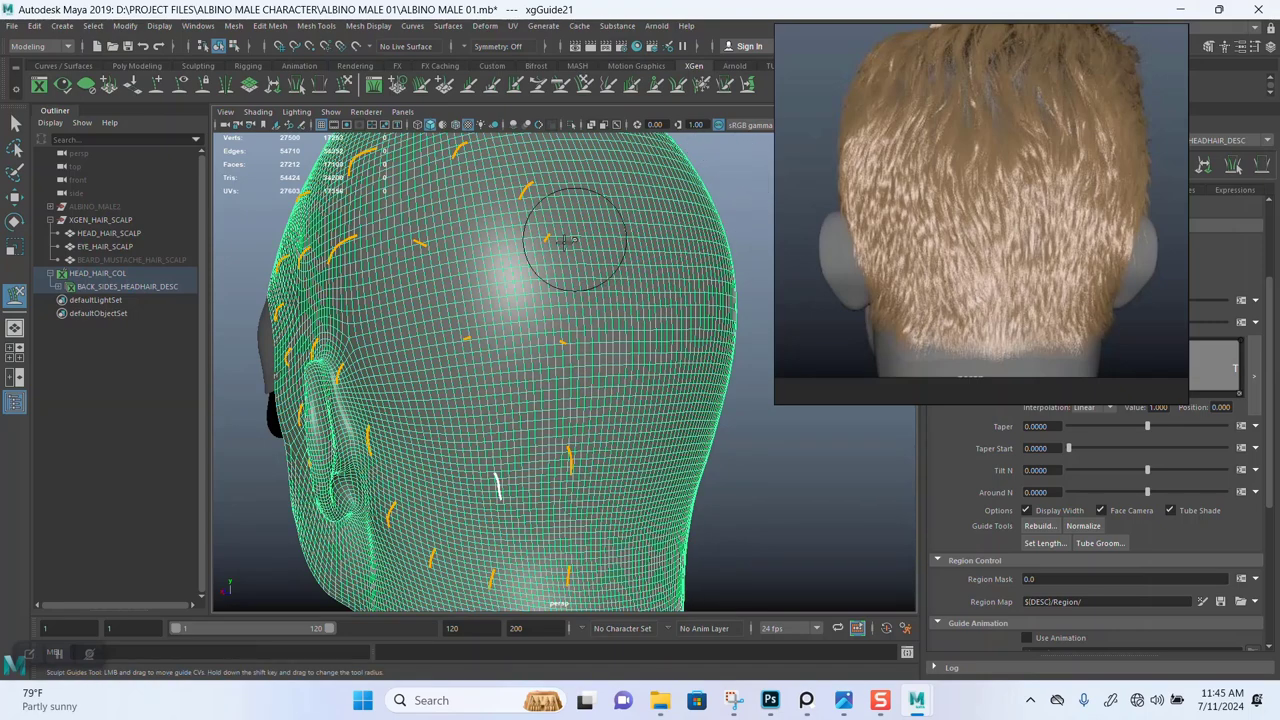
pyautogui.press('q')
pyautogui.keyDown('alt'); pyautogui.moveTo(214, 347); pyautogui.dragTo(338, 343); pyautogui.keyUp('alt')
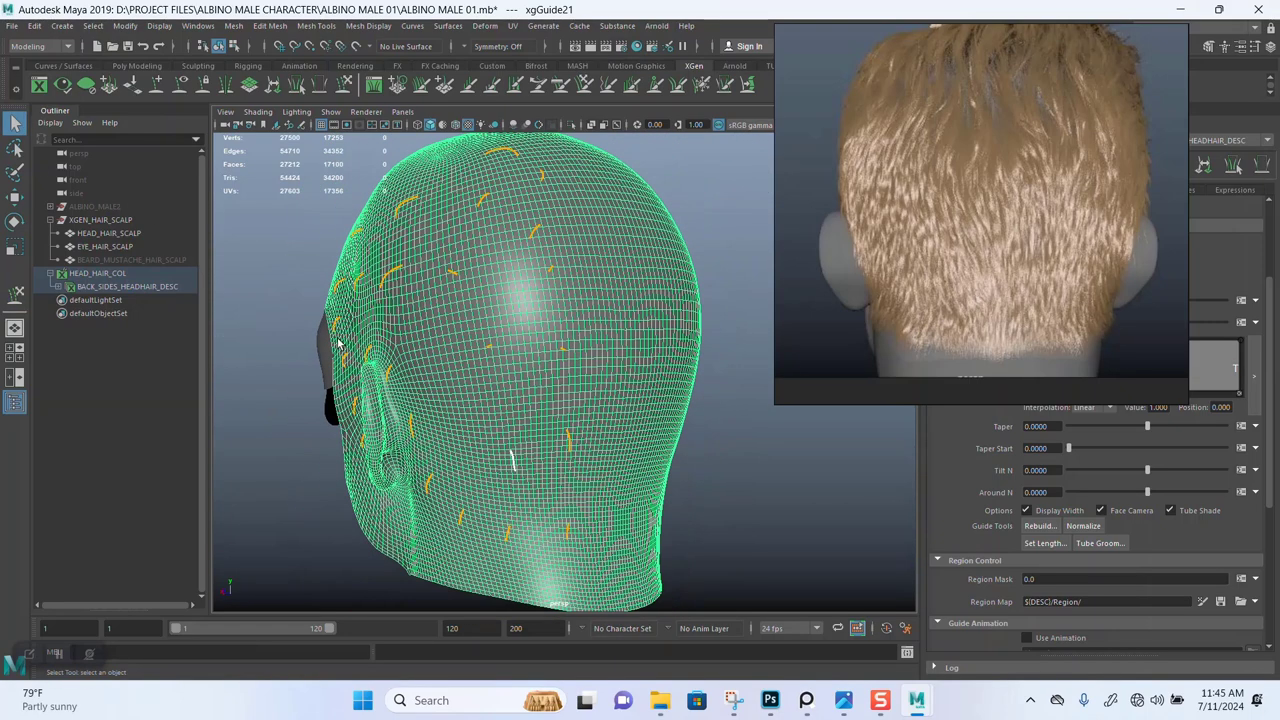
pyautogui.click(620, 393)
# Select the straight guide below the curved ones on the upper back of the head and scale it up about 1.29 times.
pyautogui.keyDown('alt'); pyautogui.moveTo(500, 391); pyautogui.dragTo(580, 428); pyautogui.keyUp('alt')
pyautogui.keyDown('alt'); pyautogui.moveTo(575, 328); pyautogui.dragTo(611, 440, button='middle'); pyautogui.keyUp('alt')
pyautogui.keyDown('alt'); pyautogui.moveTo(611, 440); pyautogui.dragTo(600, 483, button='right'); pyautogui.keyUp('alt')
pyautogui.keyDown('alt'); pyautogui.moveTo(600, 483); pyautogui.dragTo(510, 385); pyautogui.keyUp('alt')
pyautogui.keyDown('alt'); pyautogui.moveTo(510, 400); pyautogui.dragTo(566, 400, button='middle'); pyautogui.keyUp('alt')
pyautogui.keyDown('alt'); pyautogui.moveTo(566, 400); pyautogui.dragTo(577, 443, button='right'); pyautogui.keyUp('alt')
pyautogui.keyDown('alt'); pyautogui.moveTo(577, 443); pyautogui.dragTo(595, 425); pyautogui.keyUp('alt')
pyautogui.keyDown('alt'); pyautogui.moveTo(570, 402); pyautogui.dragTo(580, 428, button='middle'); pyautogui.keyUp('alt')
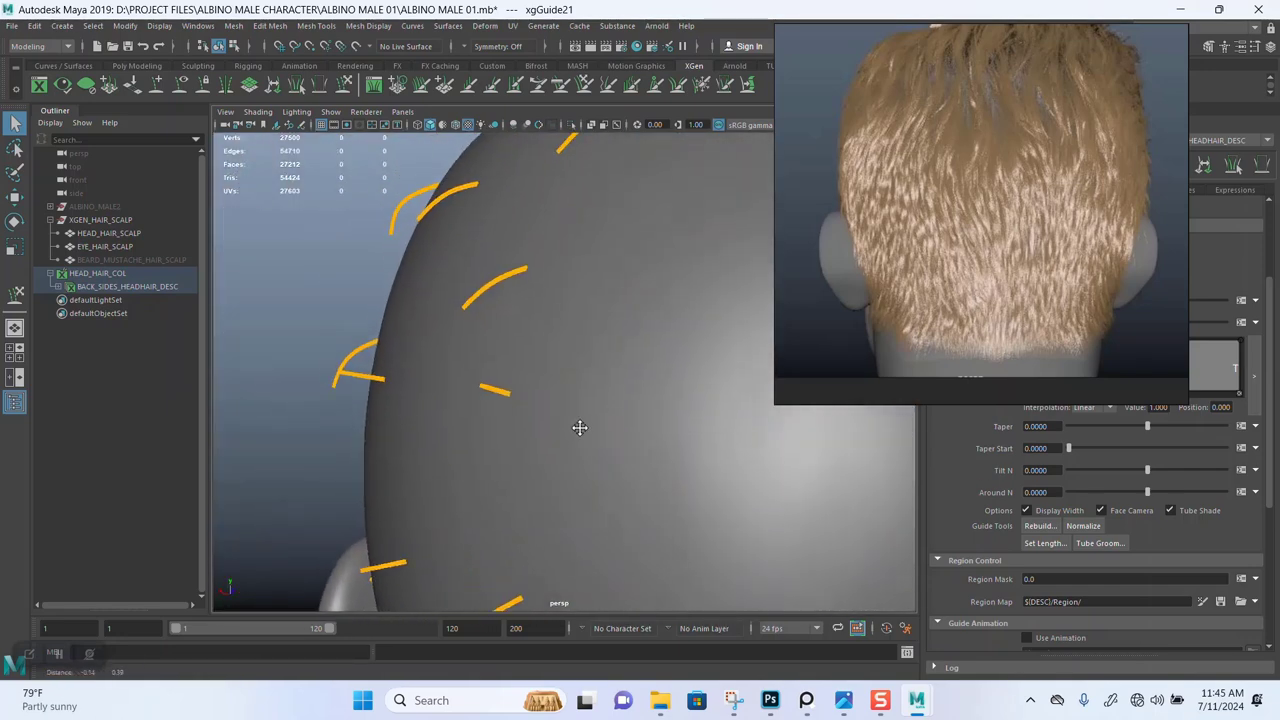
pyautogui.keyDown('alt'); pyautogui.moveTo(580, 427); pyautogui.dragTo(473, 413); pyautogui.keyUp('alt')
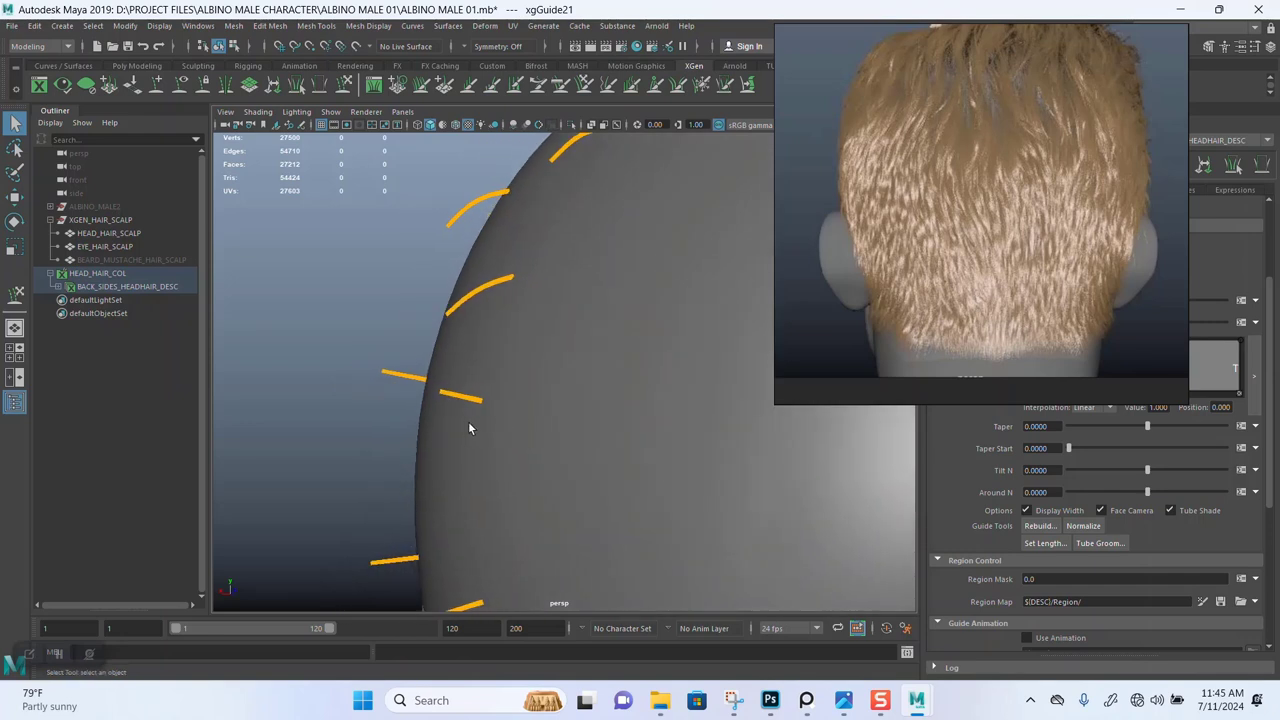
pyautogui.click(458, 397)
pyautogui.keyDown('alt'); pyautogui.moveTo(377, 370); pyautogui.dragTo(285, 302); pyautogui.keyUp('alt')
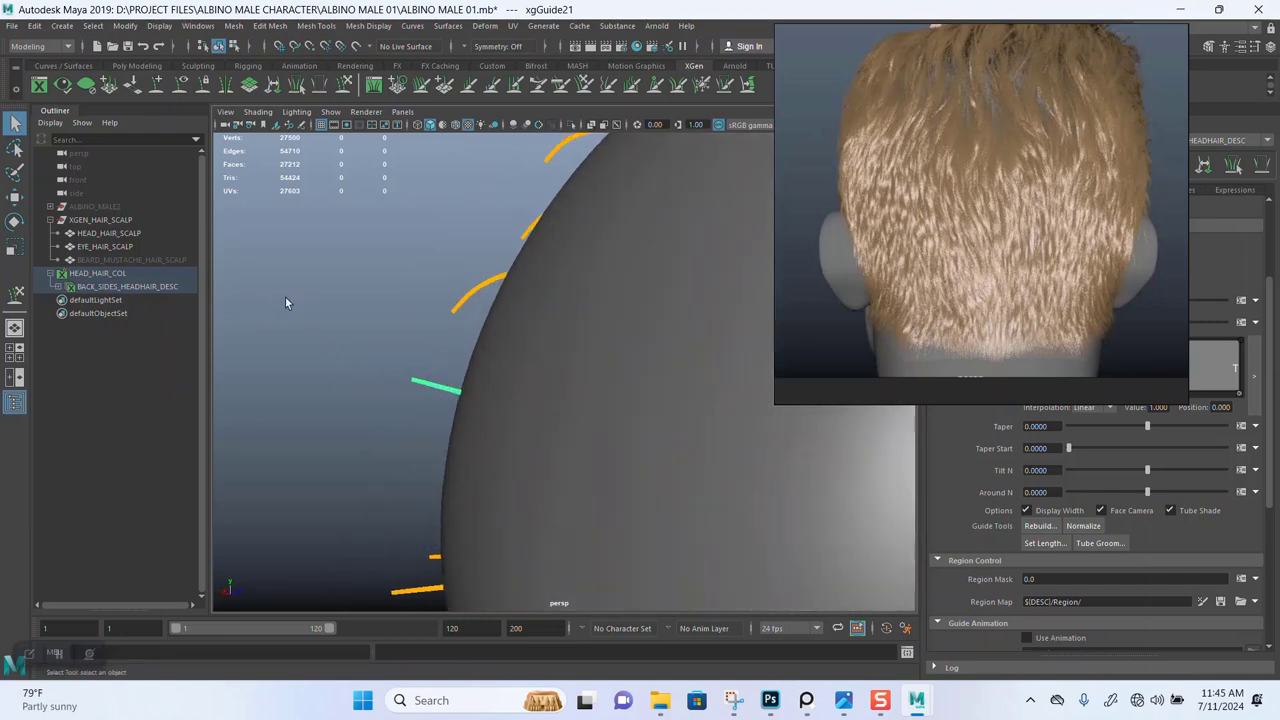
pyautogui.keyDown('alt'); pyautogui.moveTo(394, 362); pyautogui.dragTo(310, 314); pyautogui.keyUp('alt')
pyautogui.press('y')
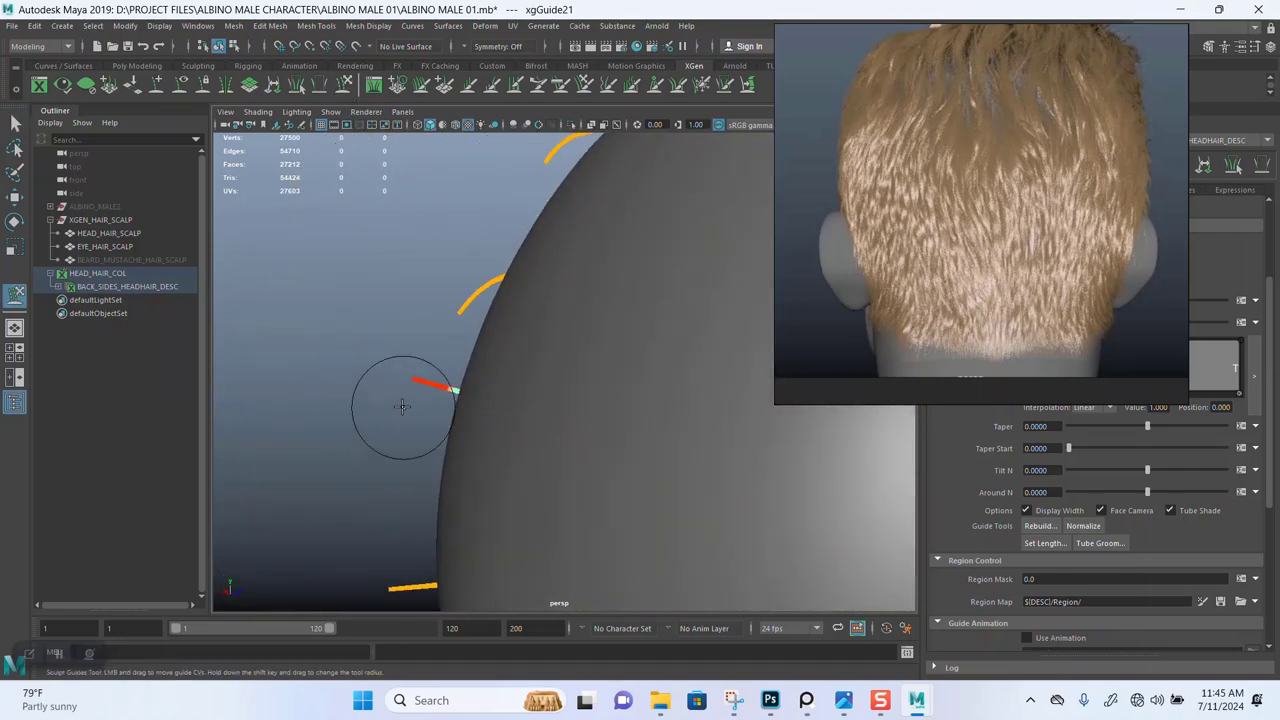
pyautogui.press('r')
pyautogui.click(424, 380)
pyautogui.keyDown('alt'); pyautogui.moveTo(424, 380); pyautogui.dragTo(423, 417, button='right'); pyautogui.keyUp('alt')
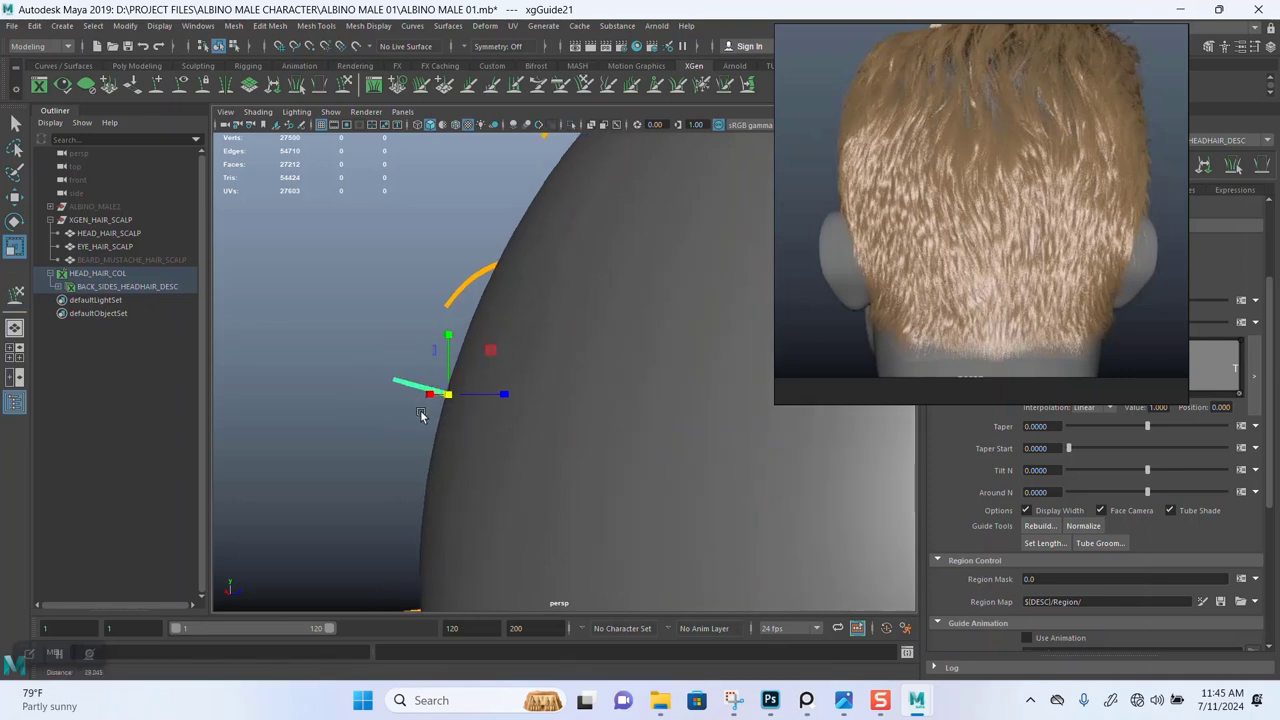
pyautogui.keyDown('alt'); pyautogui.moveTo(446, 397); pyautogui.dragTo(465, 420); pyautogui.keyUp('alt')
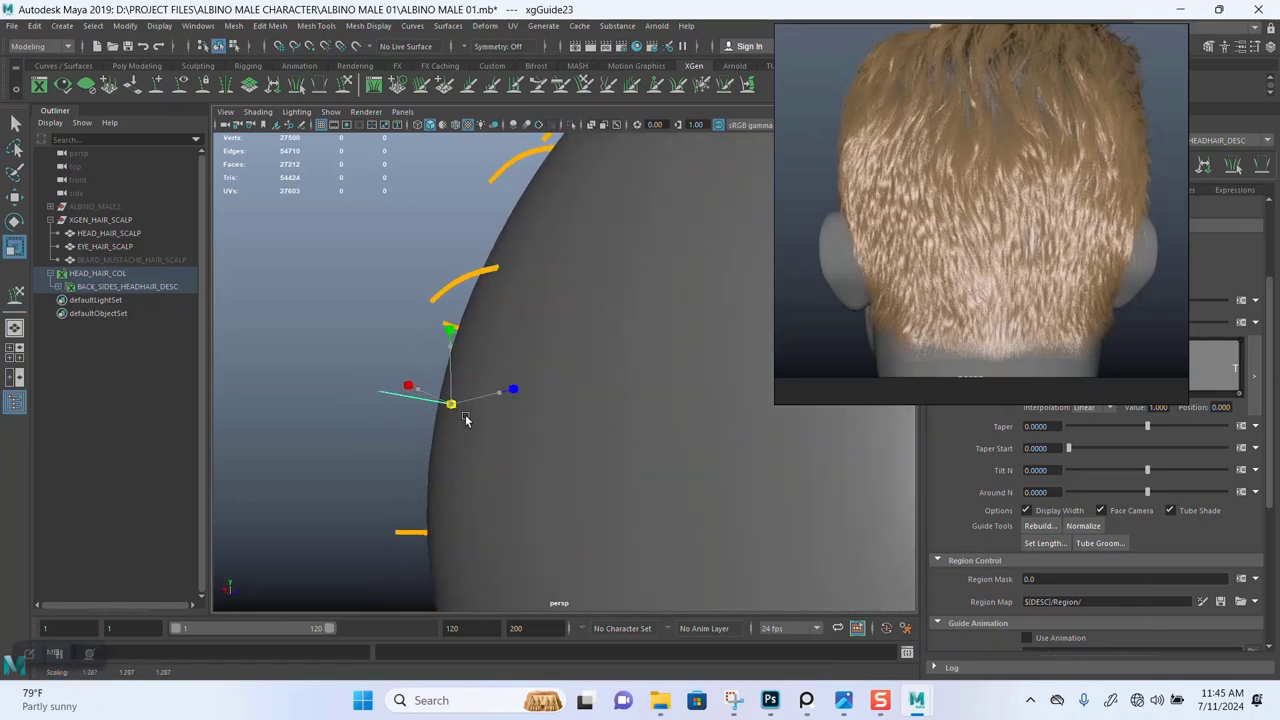
# Sculpt the enlarged guide into a downward curve that follows the back of the head.
pyautogui.click(345, 84)
pyautogui.moveTo(371, 257)
pyautogui.keyDown('alt'); pyautogui.mouseDown()
pyautogui.moveTo(331, 326)
pyautogui.moveTo(368, 529)
pyautogui.moveTo(497, 374)
pyautogui.moveTo(486, 389)
pyautogui.moveTo(491, 323)
pyautogui.moveTo(558, 347)
pyautogui.moveTo(593, 405)
pyautogui.moveTo(620, 357)
pyautogui.moveTo(557, 363)
pyautogui.moveTo(506, 420)
pyautogui.mouseUp(); pyautogui.keyUp('alt')
pyautogui.keyDown('alt'); pyautogui.moveTo(506, 420); pyautogui.dragTo(553, 465, button='right'); pyautogui.keyUp('alt')
pyautogui.moveTo(553, 465)
pyautogui.keyDown('alt'); pyautogui.mouseDown()
pyautogui.moveTo(487, 402)
pyautogui.moveTo(528, 408)
pyautogui.moveTo(480, 404)
pyautogui.mouseUp(); pyautogui.keyUp('alt')
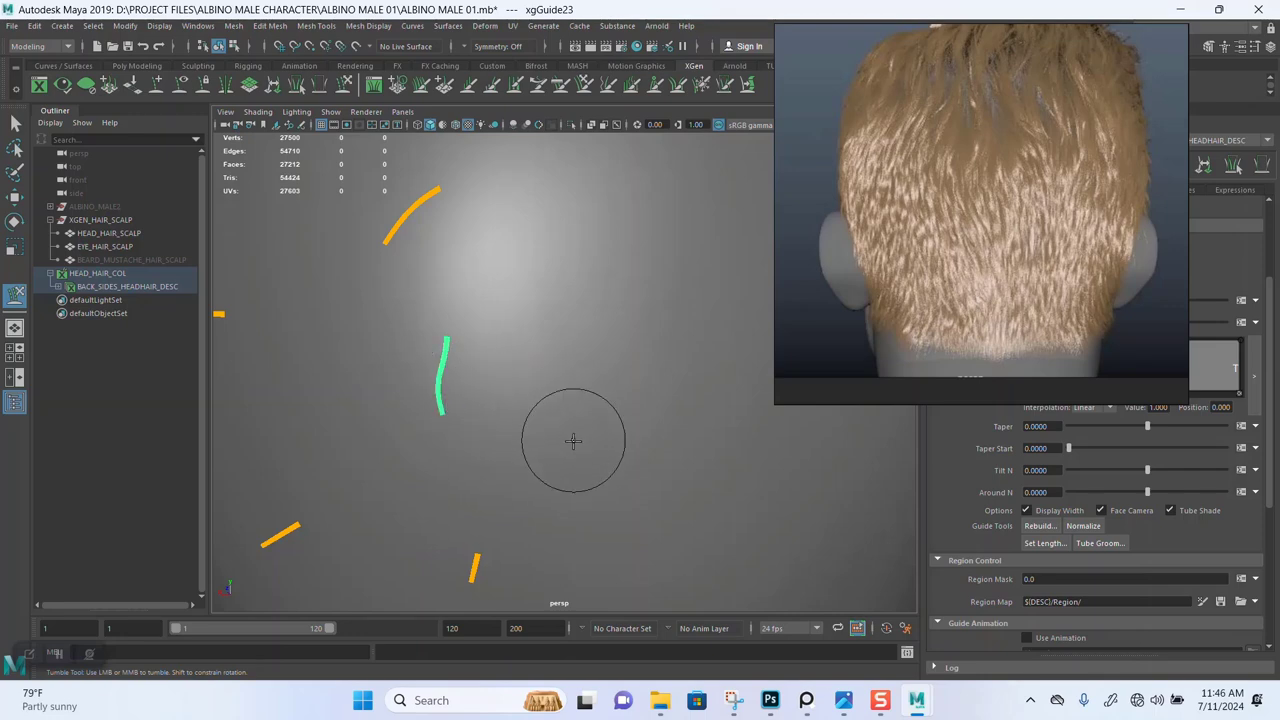
pyautogui.keyDown('alt'); pyautogui.moveTo(573, 441); pyautogui.dragTo(642, 401); pyautogui.keyUp('alt')
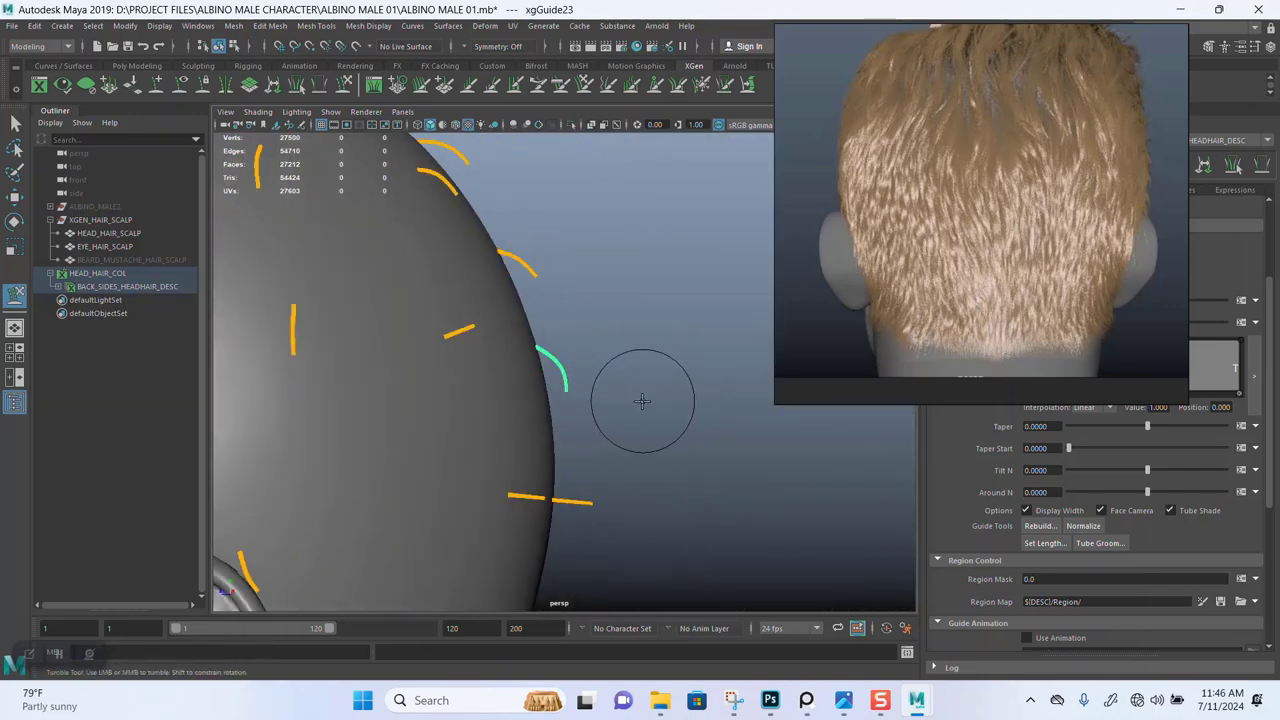
pyautogui.keyDown('alt'); pyautogui.moveTo(642, 401); pyautogui.dragTo(607, 336, button='middle'); pyautogui.keyUp('alt')
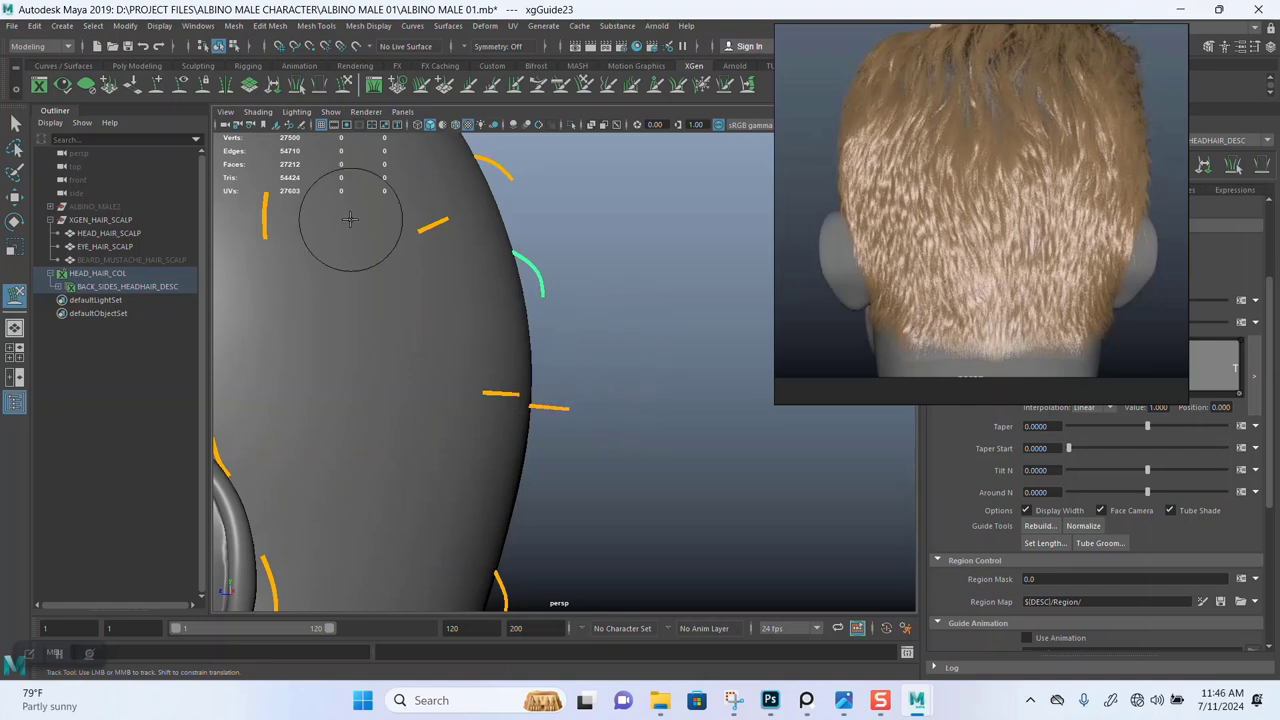
# Scale up the straight guide directly below the newly curved one on the back of the head.
pyautogui.keyDown('alt'); pyautogui.moveTo(530, 289); pyautogui.dragTo(552, 323); pyautogui.keyUp('alt')
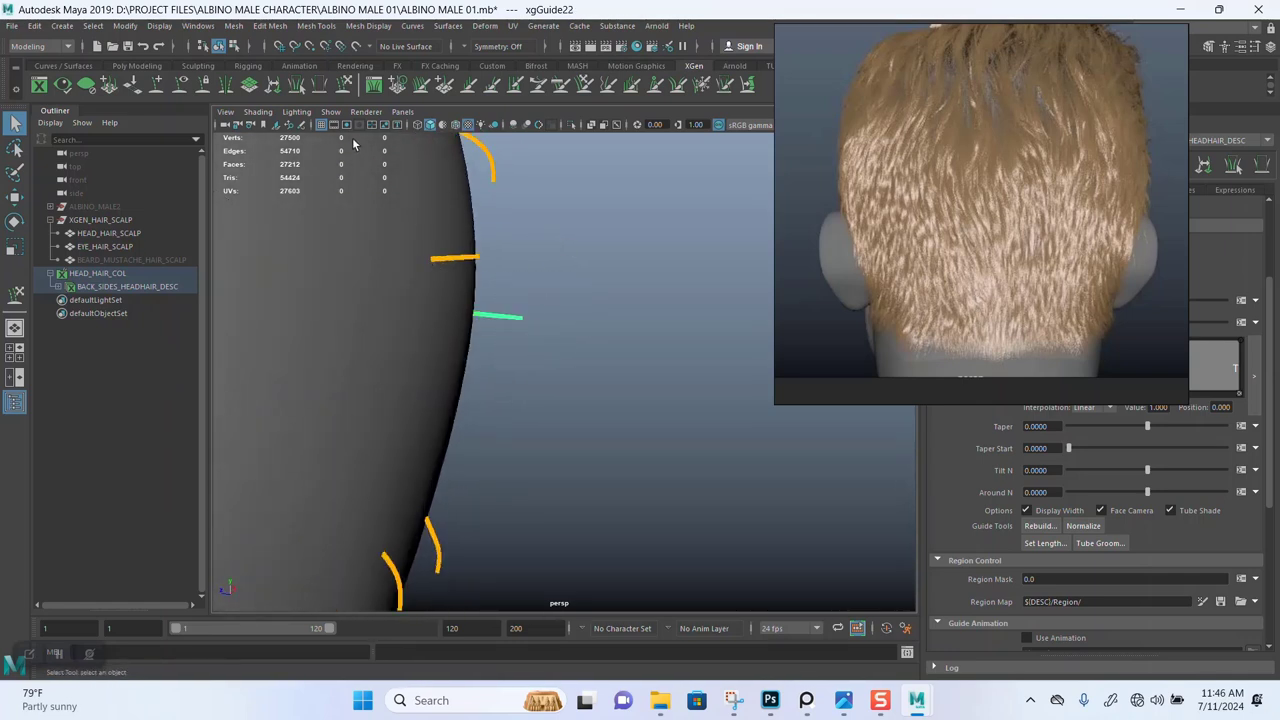
pyautogui.press('r')
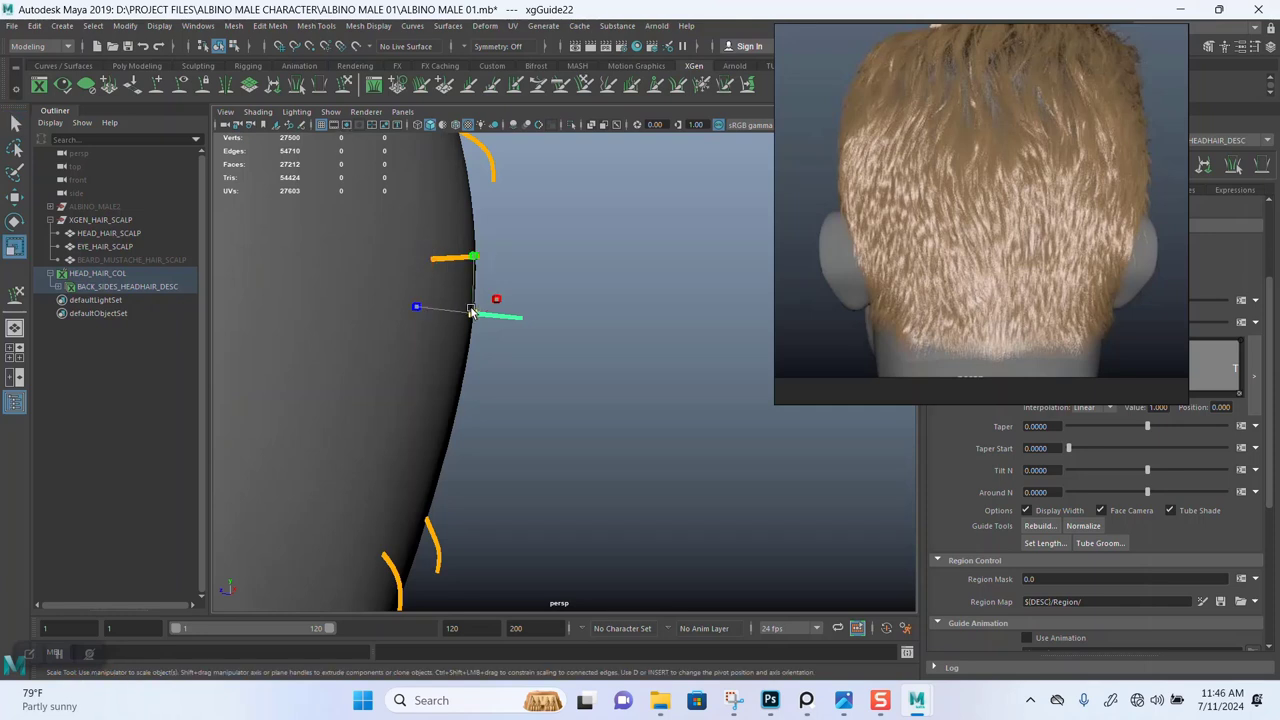
pyautogui.moveTo(471, 310); pyautogui.dragTo(500, 308)
pyautogui.keyDown('alt'); pyautogui.moveTo(566, 249); pyautogui.dragTo(557, 301); pyautogui.keyUp('alt')
# Copy the shape of the curved guide and paste it onto the straight guide below it.
pyautogui.moveTo(544, 260); pyautogui.dragTo(514, 301)
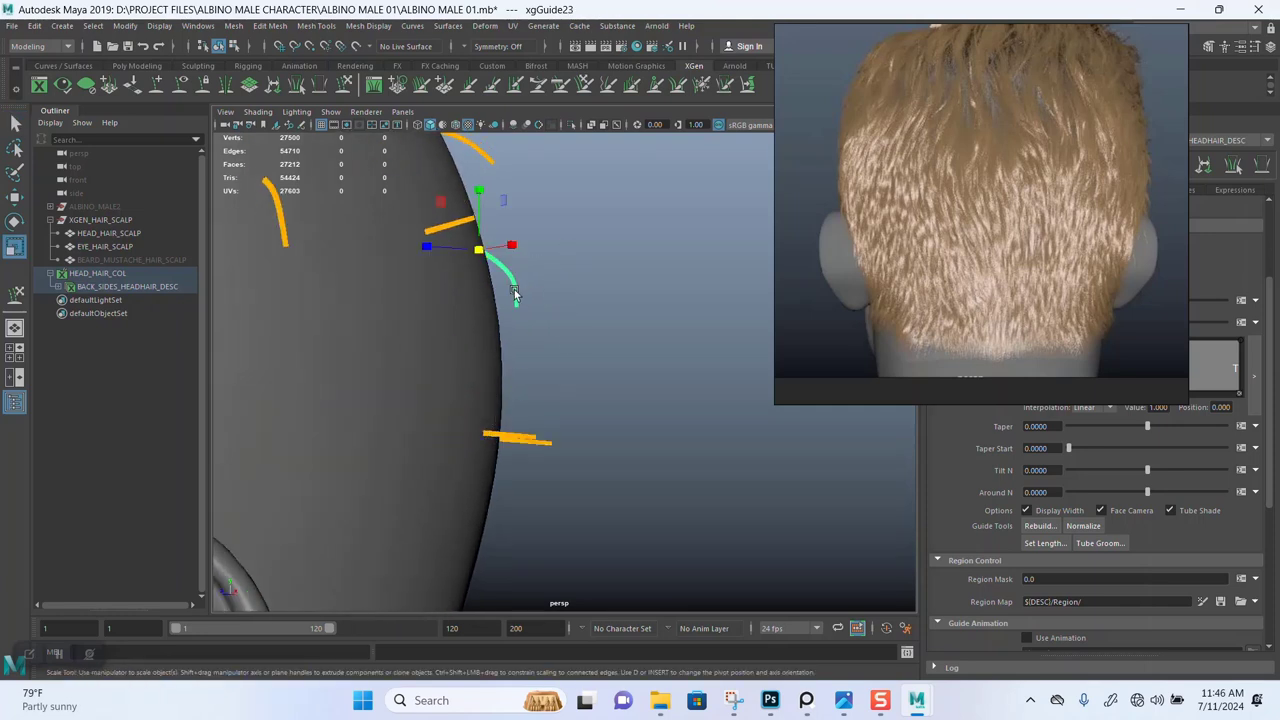
pyautogui.rightClick(514, 292)
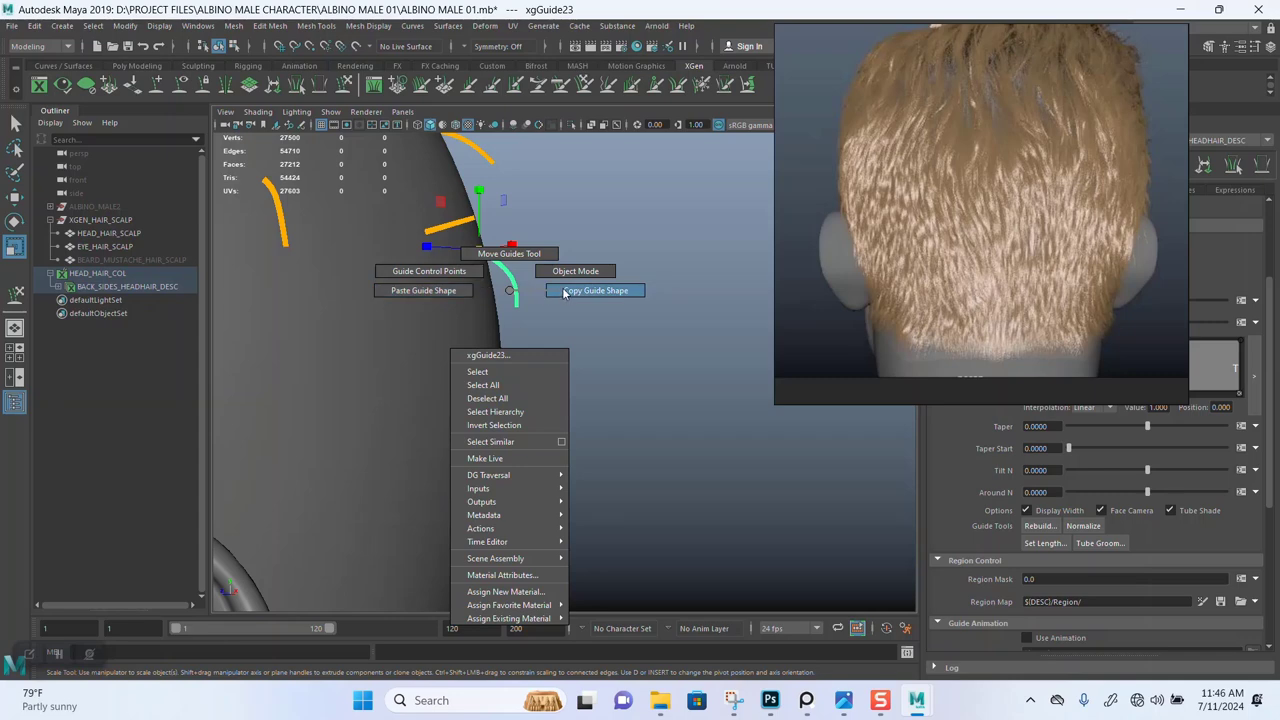
pyautogui.moveTo(563, 293); pyautogui.dragTo(586, 292, button='right')
pyautogui.keyDown('alt'); pyautogui.moveTo(566, 426); pyautogui.dragTo(584, 362); pyautogui.keyUp('alt')
pyautogui.moveTo(563, 358); pyautogui.dragTo(527, 399)
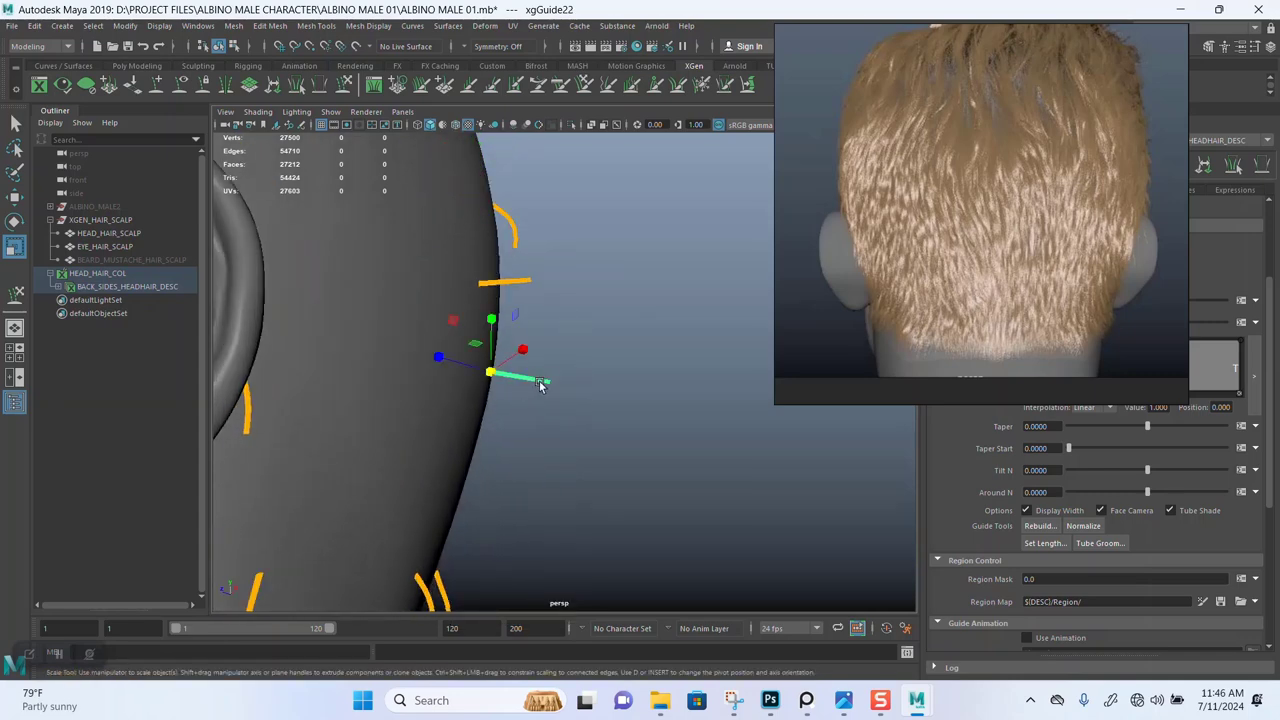
pyautogui.rightClick(541, 385)
pyautogui.moveTo(567, 385); pyautogui.dragTo(506, 377, button='right')
# Scale up the straight guide beside the copied curves, toward the ear side, about 1.48 times.
pyautogui.keyDown('alt'); pyautogui.moveTo(591, 370); pyautogui.dragTo(540, 211); pyautogui.keyUp('alt')
pyautogui.keyDown('alt'); pyautogui.moveTo(540, 211); pyautogui.dragTo(528, 136, button='middle'); pyautogui.keyUp('alt')
pyautogui.keyDown('alt'); pyautogui.moveTo(528, 137); pyautogui.dragTo(615, 339); pyautogui.keyUp('alt')
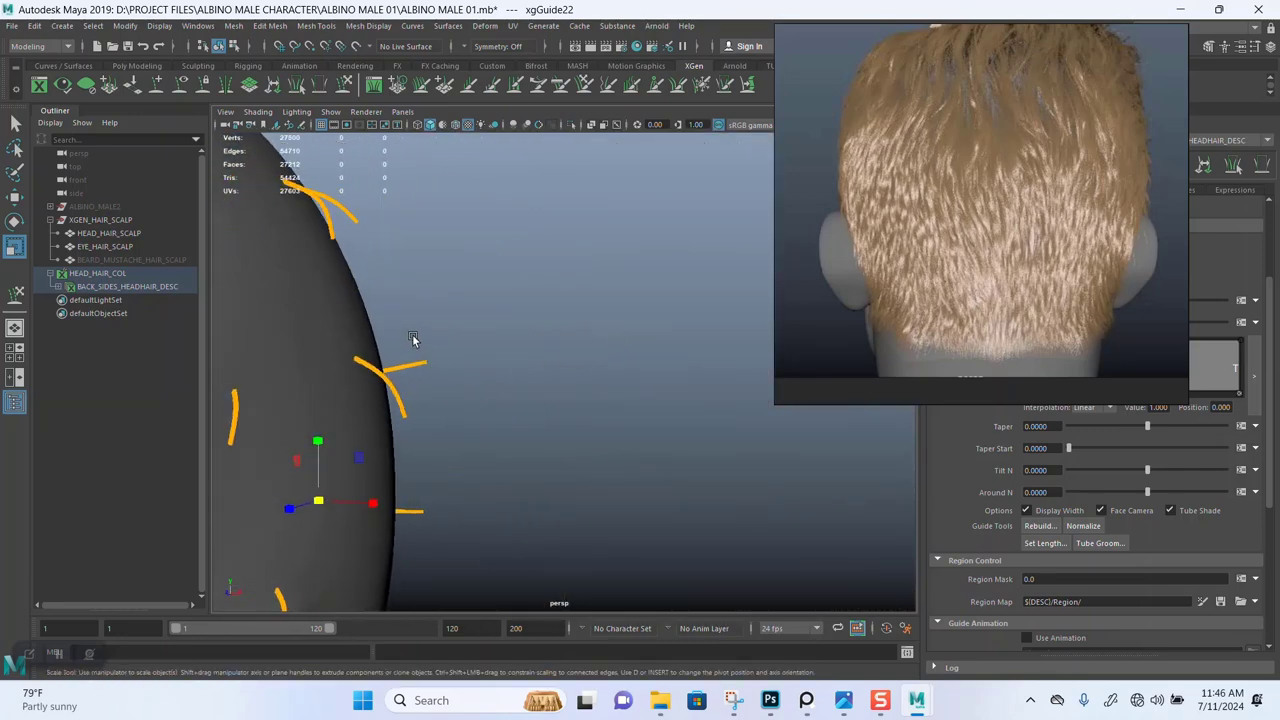
pyautogui.moveTo(386, 376); pyautogui.dragTo(395, 378)
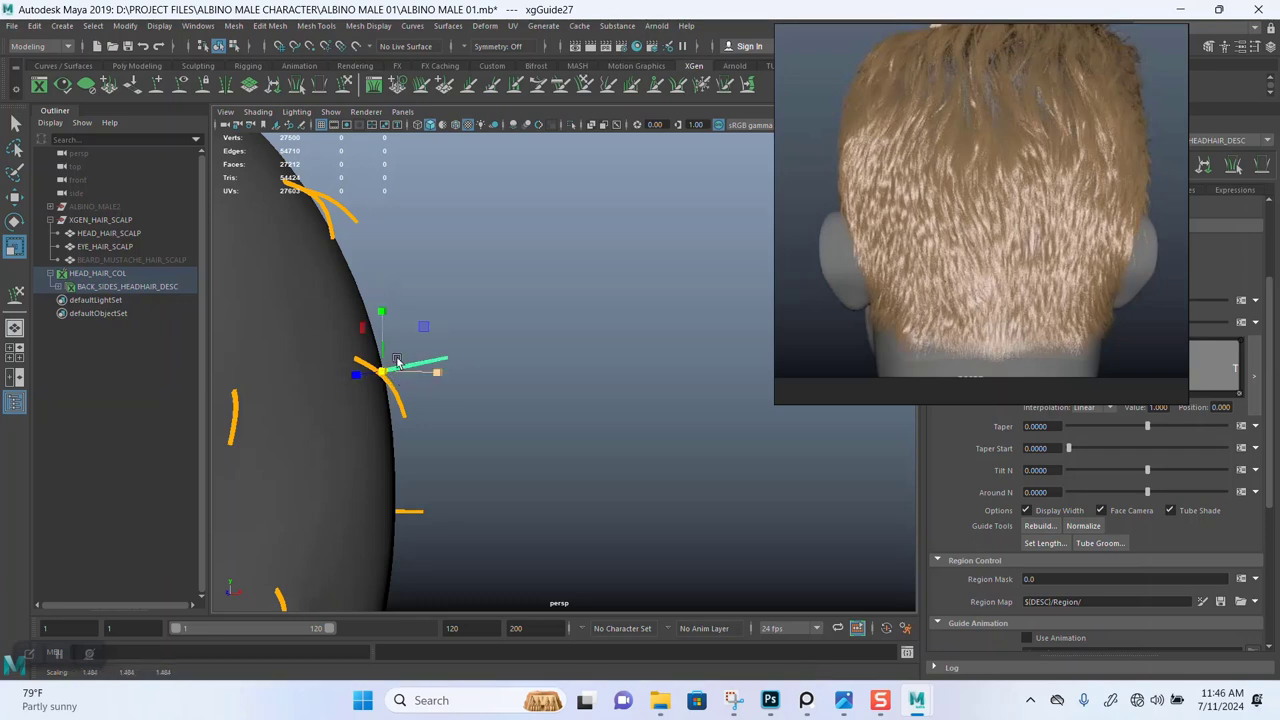
# Sculpt the enlarged side guide into a downward curve close to the scalp.
pyautogui.click(345, 85)
pyautogui.moveTo(508, 317)
pyautogui.keyDown('alt'); pyautogui.mouseDown()
pyautogui.moveTo(420, 343)
pyautogui.moveTo(478, 331)
pyautogui.mouseUp(); pyautogui.keyUp('alt')
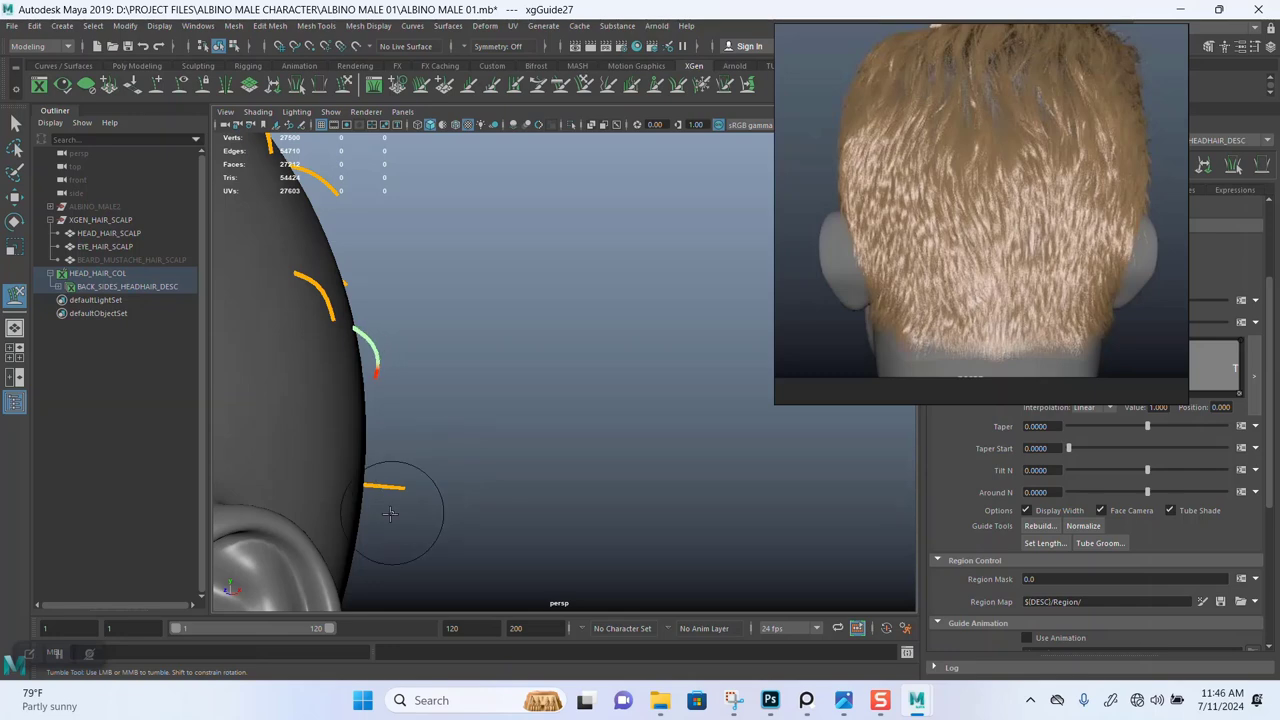
pyautogui.keyDown('alt'); pyautogui.moveTo(389, 513); pyautogui.dragTo(374, 306); pyautogui.keyUp('alt')
pyautogui.keyDown('alt'); pyautogui.moveTo(374, 306); pyautogui.dragTo(435, 275, button='middle'); pyautogui.keyUp('alt')
pyautogui.keyDown('alt'); pyautogui.moveTo(474, 303); pyautogui.dragTo(494, 403, button='right'); pyautogui.keyUp('alt')
pyautogui.keyDown('alt'); pyautogui.moveTo(494, 403); pyautogui.dragTo(519, 445, button='middle'); pyautogui.keyUp('alt')
pyautogui.keyDown('alt'); pyautogui.moveTo(471, 357); pyautogui.dragTo(418, 365); pyautogui.keyUp('alt')
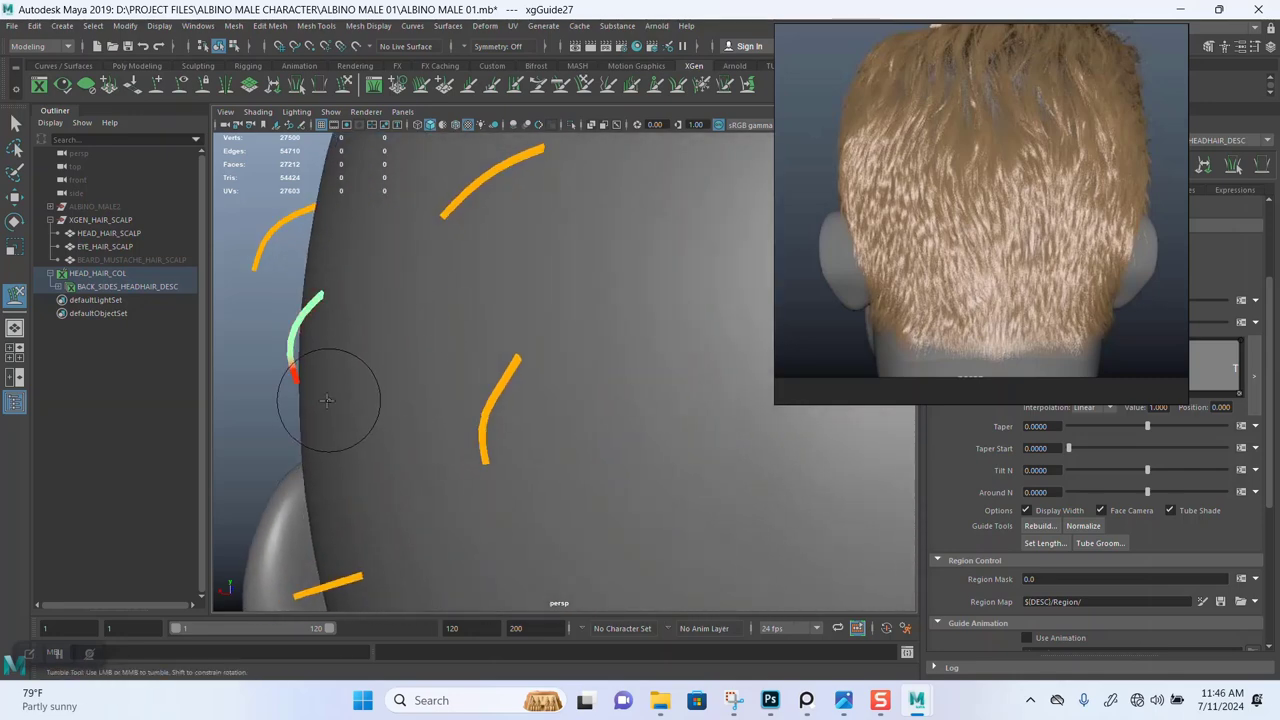
# Refine the same side guide from several angles so its direction matches the surrounding hair flow.
pyautogui.keyDown('alt'); pyautogui.moveTo(340, 337); pyautogui.dragTo(423, 277); pyautogui.keyUp('alt')
pyautogui.keyDown('alt'); pyautogui.moveTo(423, 277); pyautogui.dragTo(493, 278, button='middle'); pyautogui.keyUp('alt')
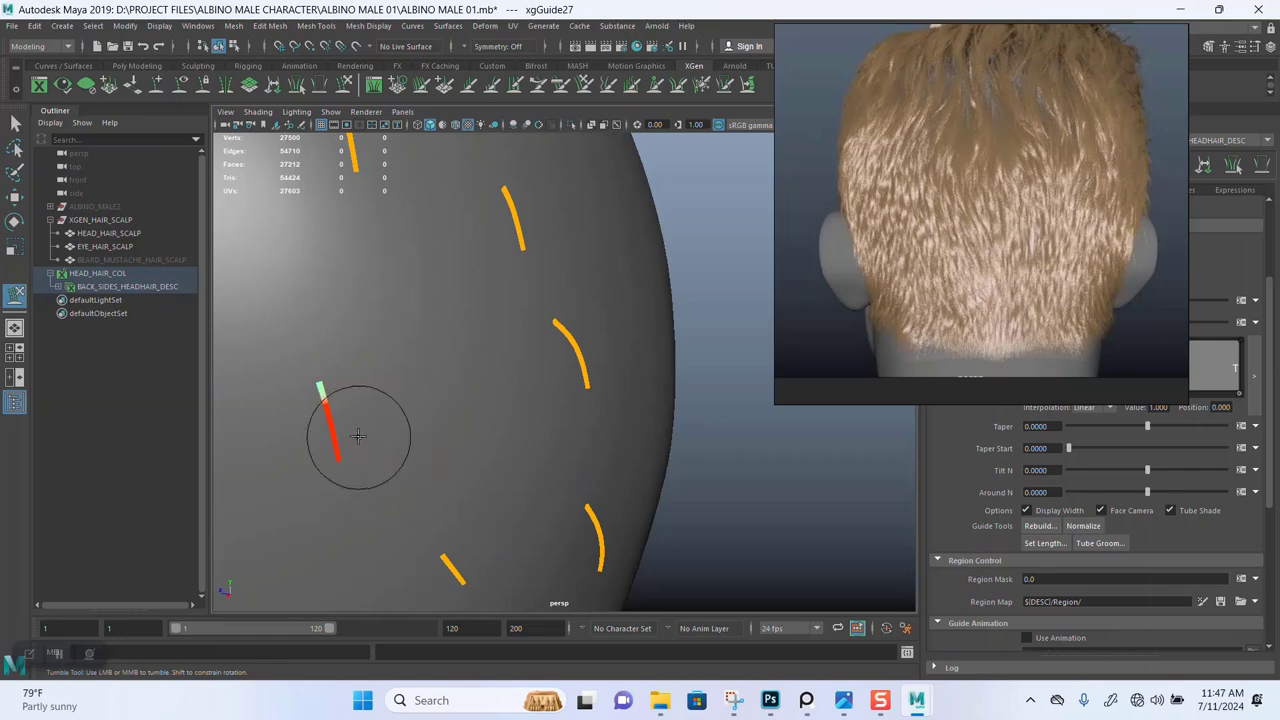
pyautogui.keyDown('alt'); pyautogui.moveTo(483, 405); pyautogui.dragTo(467, 317, button='right'); pyautogui.keyUp('alt')
pyautogui.keyDown('alt'); pyautogui.moveTo(579, 310); pyautogui.dragTo(482, 376); pyautogui.keyUp('alt')
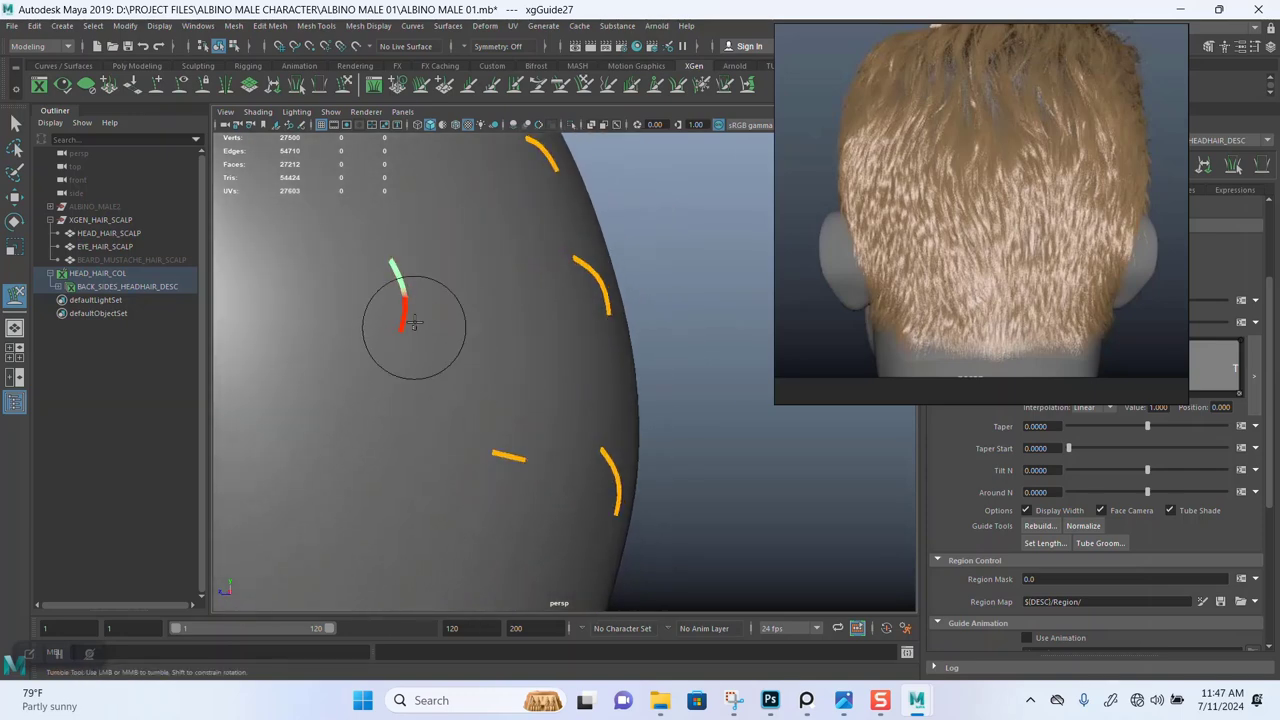
pyautogui.keyDown('alt'); pyautogui.moveTo(440, 285); pyautogui.dragTo(516, 181, button='right'); pyautogui.keyUp('alt')
pyautogui.keyDown('alt'); pyautogui.moveTo(516, 181); pyautogui.dragTo(447, 287); pyautogui.keyUp('alt')
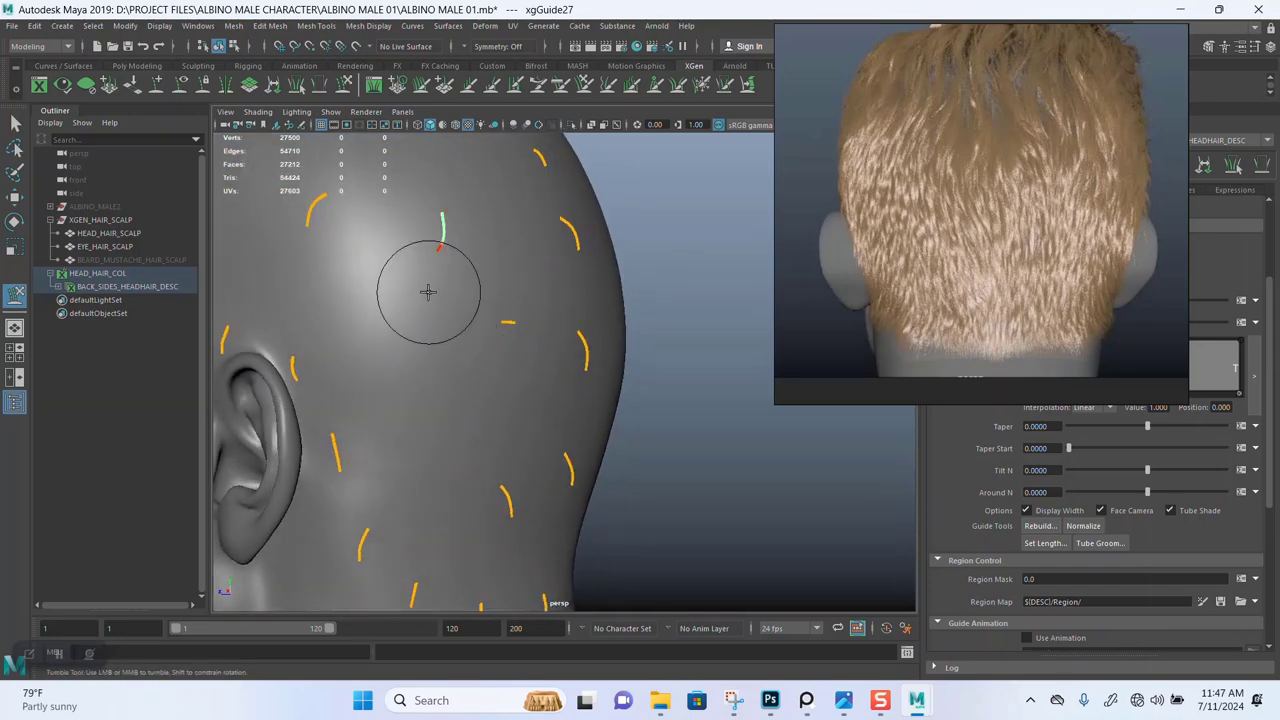
# Select the remaining short straight guide behind the ear, below the sculpted side guide, and scale it up.
pyautogui.keyDown('alt'); pyautogui.moveTo(428, 292); pyautogui.dragTo(514, 266, button='right'); pyautogui.keyUp('alt')
pyautogui.keyDown('alt'); pyautogui.moveTo(514, 266); pyautogui.dragTo(514, 329); pyautogui.keyUp('alt')
pyautogui.keyDown('alt'); pyautogui.moveTo(514, 329); pyautogui.dragTo(540, 292, button='right'); pyautogui.keyUp('alt')
pyautogui.keyDown('alt'); pyautogui.moveTo(540, 292); pyautogui.dragTo(543, 294, button='middle'); pyautogui.keyUp('alt')
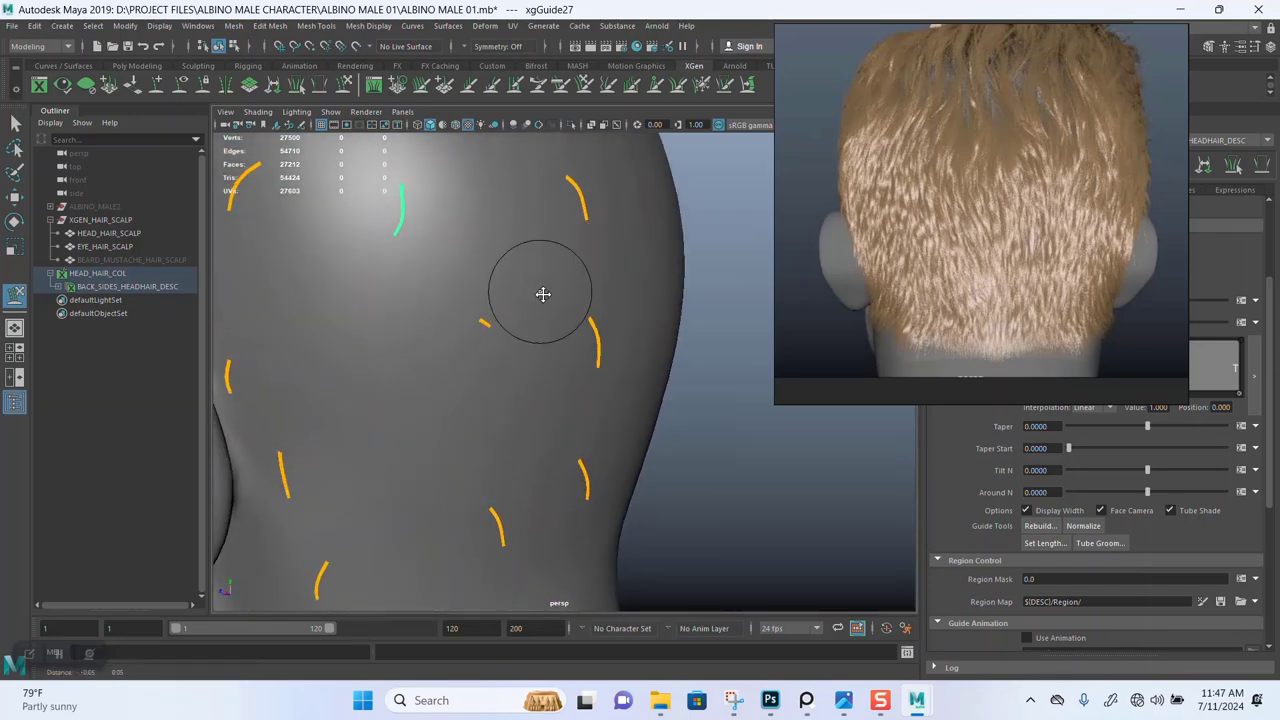
pyautogui.scroll(-3, 542, 294)
pyautogui.keyDown('alt'); pyautogui.moveTo(542, 294); pyautogui.dragTo(406, 337); pyautogui.keyUp('alt')
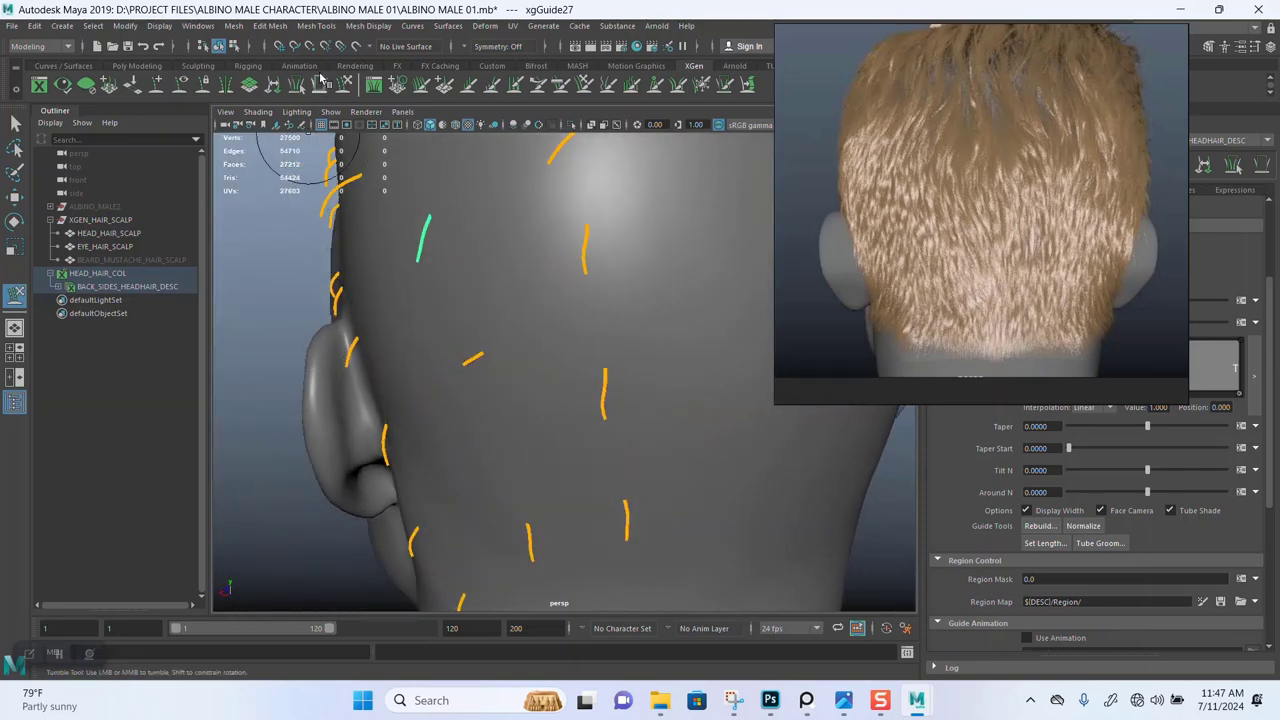
pyautogui.press('q')
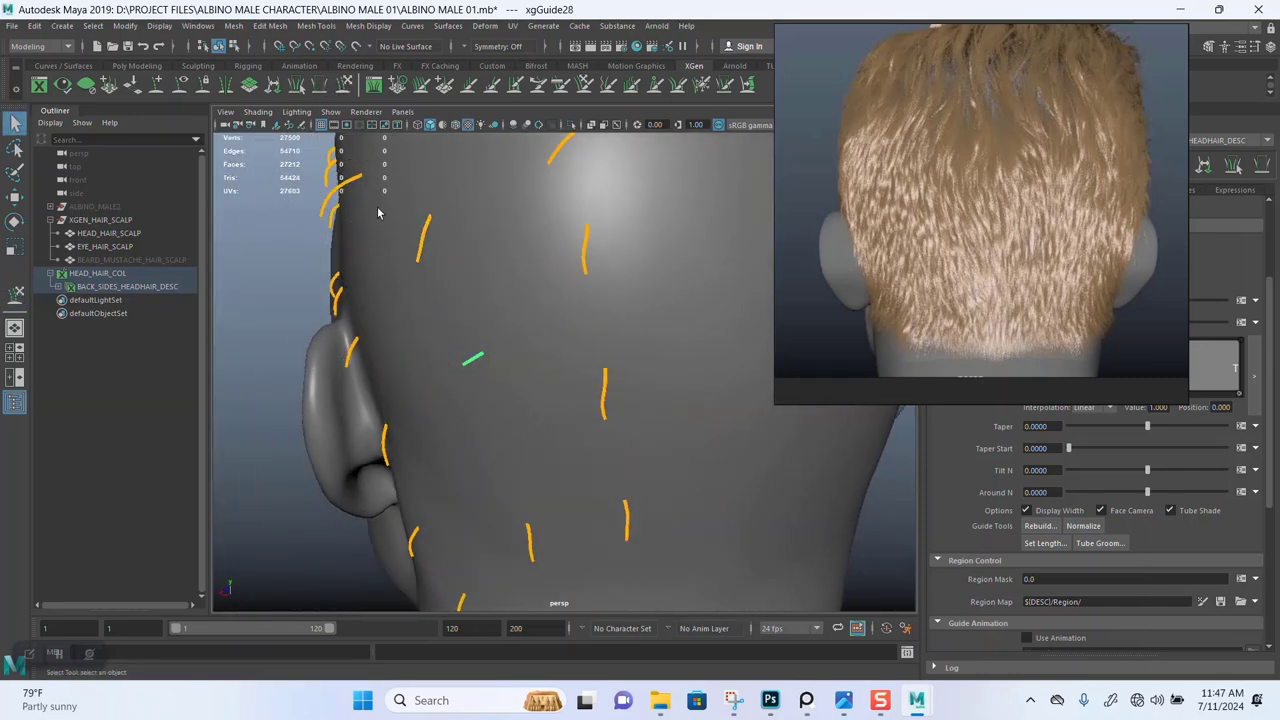
pyautogui.click(345, 92)
pyautogui.moveTo(486, 337)
pyautogui.keyDown('alt'); pyautogui.mouseDown()
pyautogui.moveTo(483, 417)
pyautogui.moveTo(418, 362)
pyautogui.mouseUp(); pyautogui.keyUp('alt')
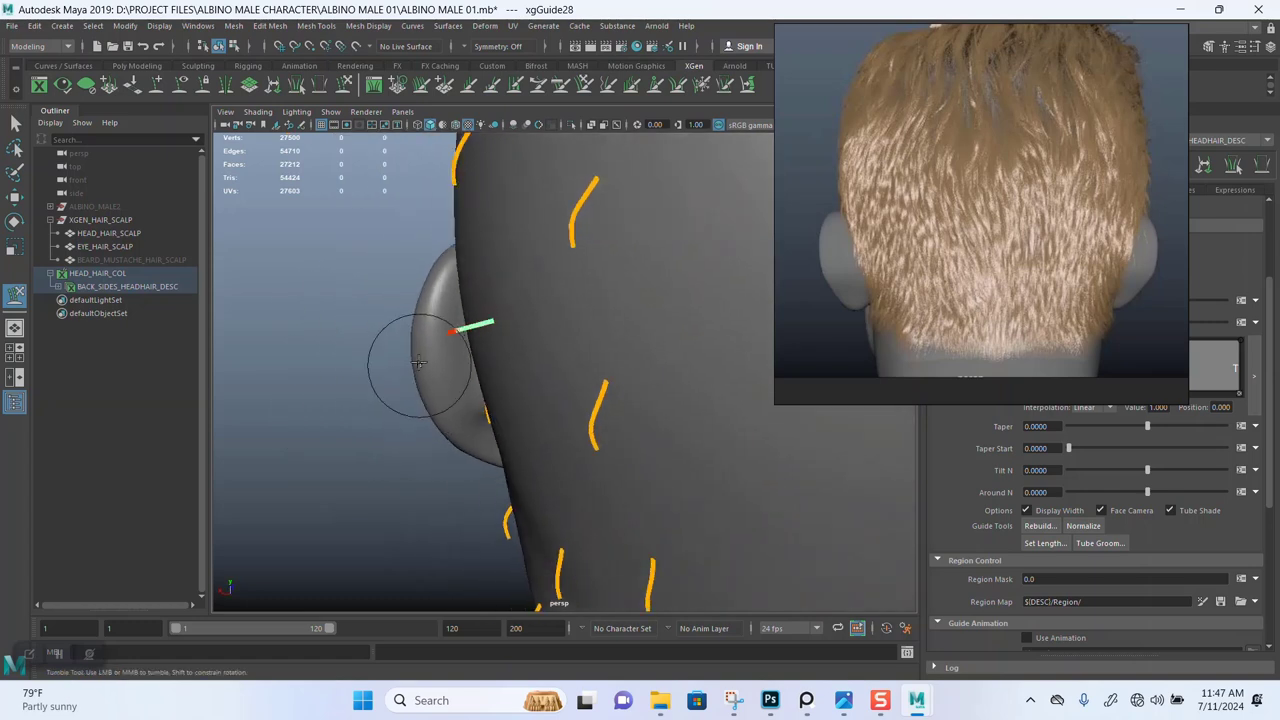
pyautogui.press('r')
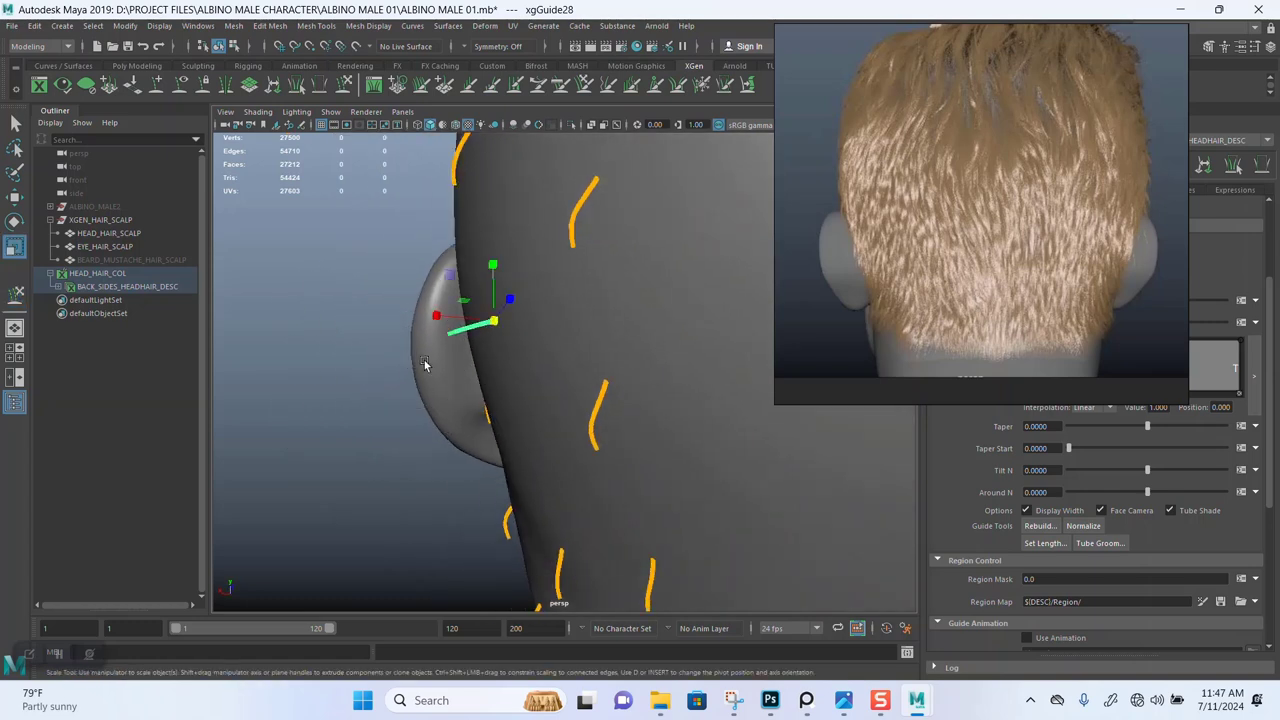
pyautogui.moveTo(485, 330); pyautogui.dragTo(428, 203)
pyautogui.keyDown('alt'); pyautogui.moveTo(428, 203); pyautogui.dragTo(462, 338, button='right'); pyautogui.keyUp('alt')
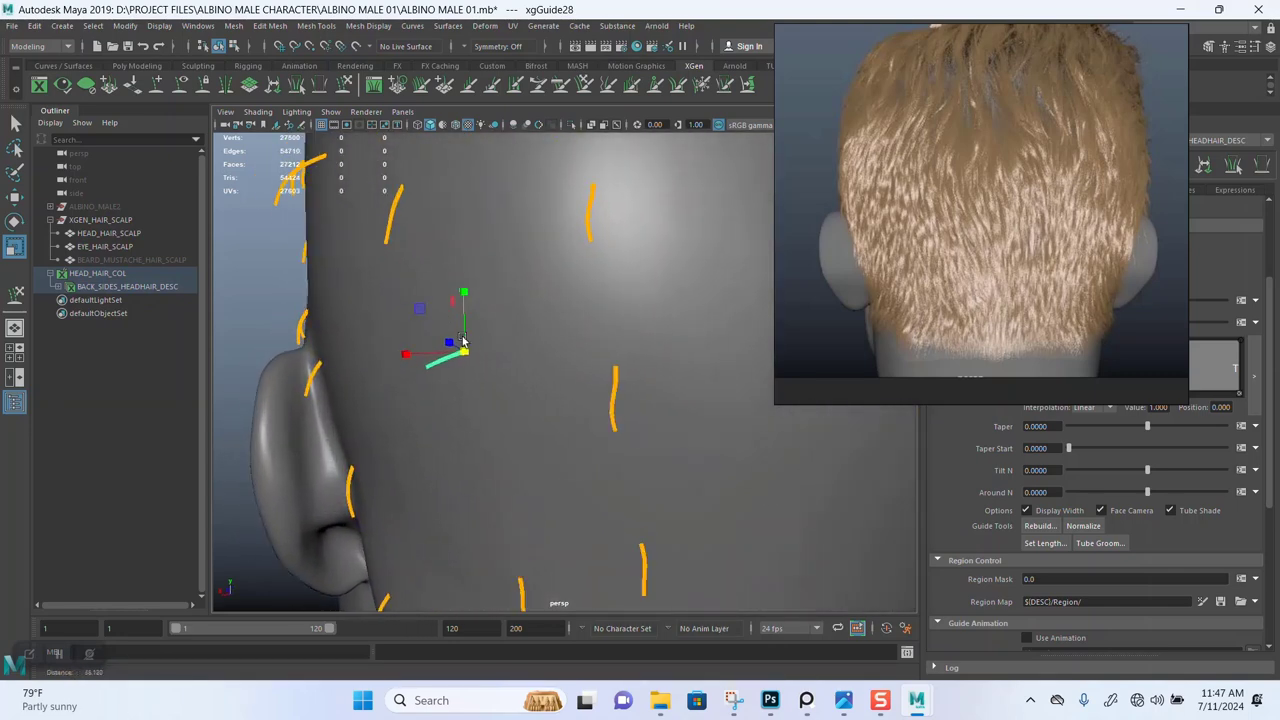
pyautogui.keyDown('alt'); pyautogui.moveTo(463, 340); pyautogui.dragTo(394, 262); pyautogui.keyUp('alt')
# Sculpt the enlarged guide behind the ear into a downward curve aligned with its neighbours.
pyautogui.click(343, 85)
pyautogui.keyDown('alt'); pyautogui.moveTo(463, 325); pyautogui.dragTo(423, 373); pyautogui.keyUp('alt')
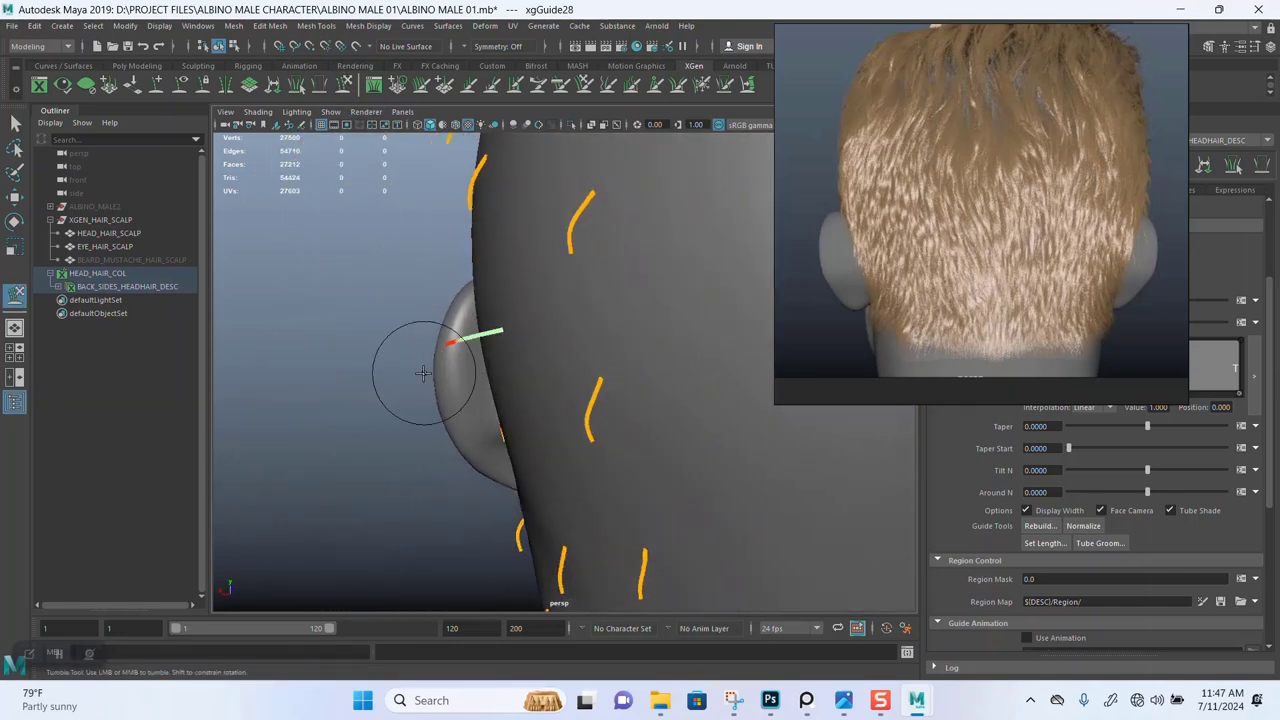
pyautogui.keyDown('alt'); pyautogui.moveTo(478, 462); pyautogui.dragTo(580, 294); pyautogui.keyUp('alt')
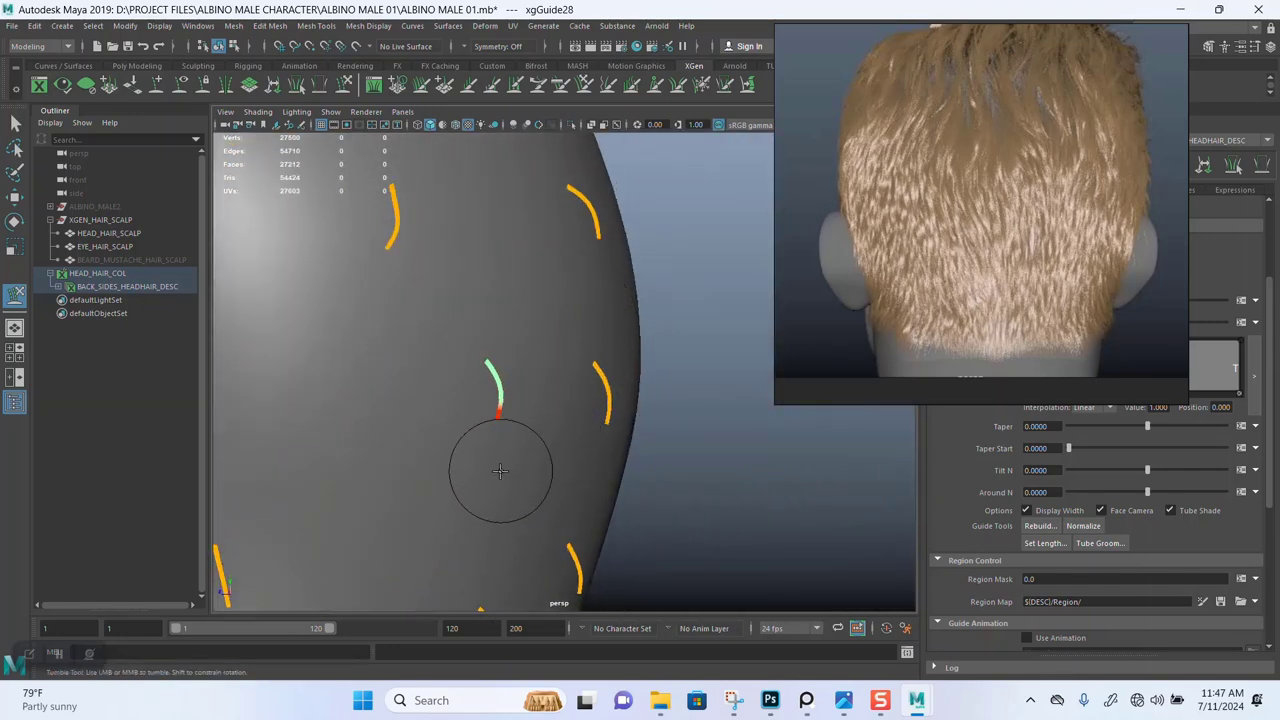
pyautogui.keyDown('alt'); pyautogui.moveTo(560, 386); pyautogui.dragTo(519, 362); pyautogui.keyUp('alt')
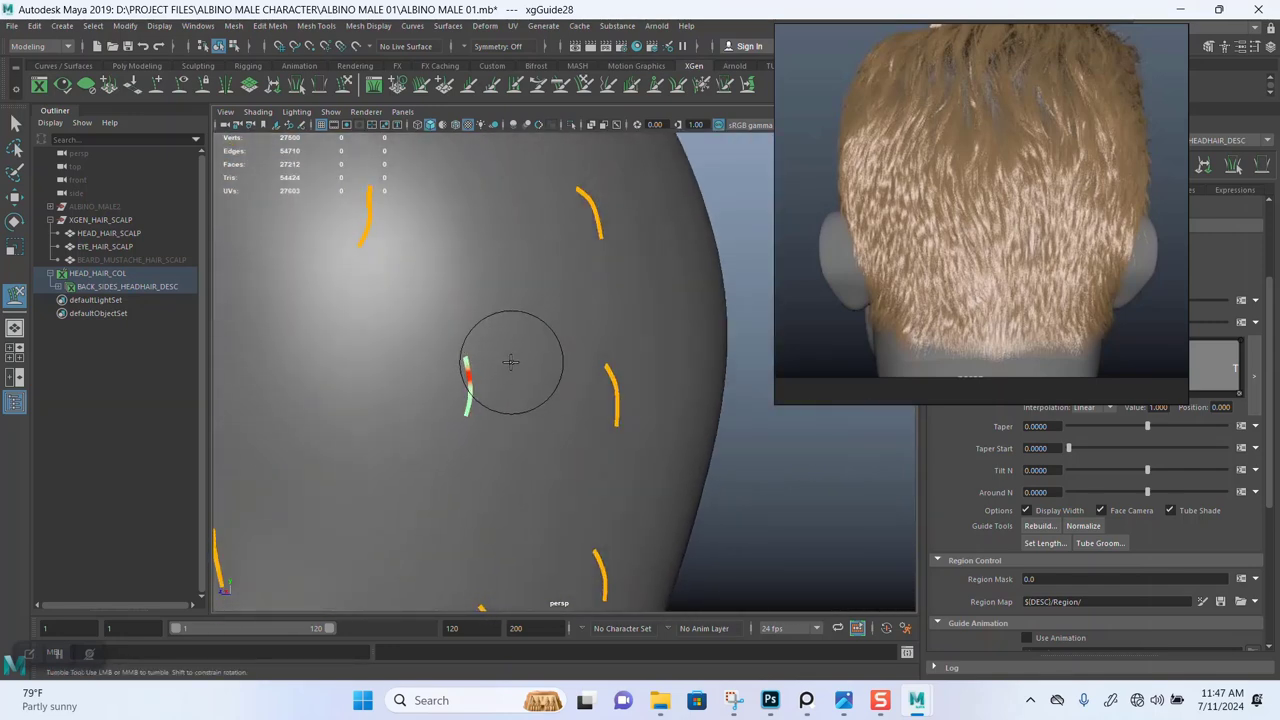
pyautogui.keyDown('alt'); pyautogui.moveTo(514, 383); pyautogui.dragTo(494, 277, button='right'); pyautogui.keyUp('alt')
pyautogui.keyDown('alt'); pyautogui.moveTo(545, 345); pyautogui.dragTo(591, 337); pyautogui.keyUp('alt')
pyautogui.keyDown('alt'); pyautogui.moveTo(591, 337); pyautogui.dragTo(532, 318, button='right'); pyautogui.keyUp('alt')
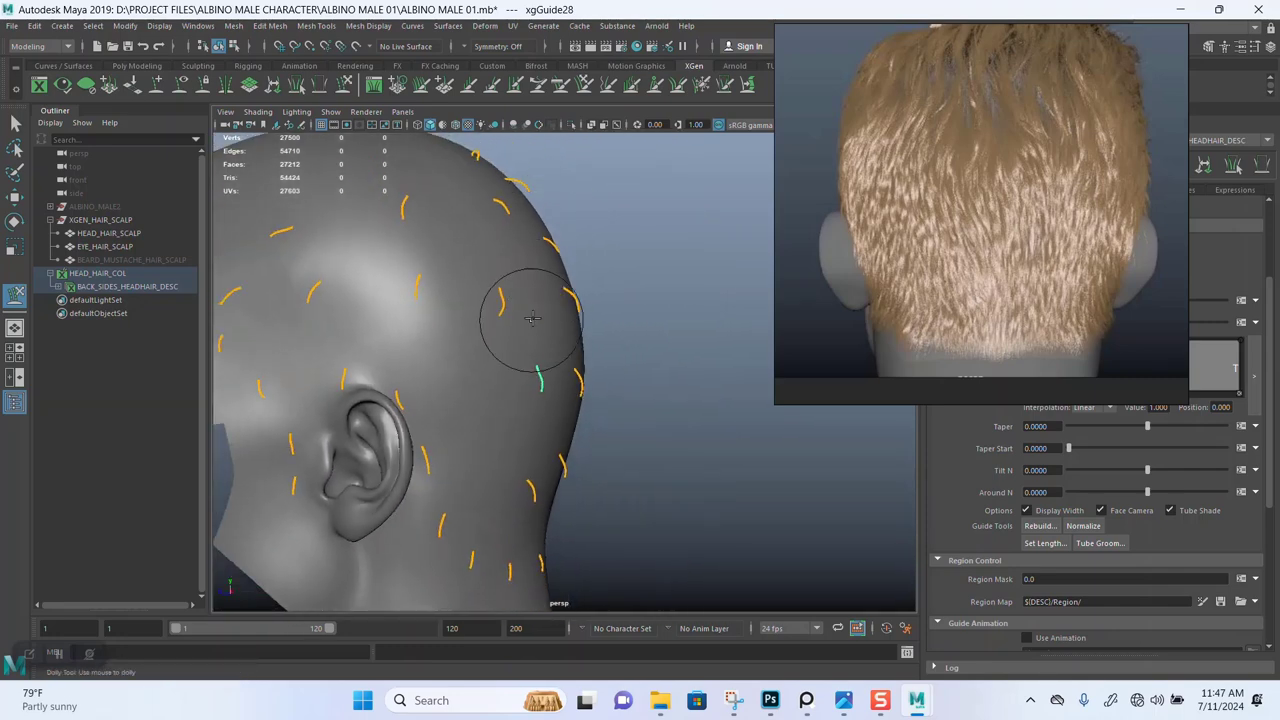
pyautogui.keyDown('alt'); pyautogui.moveTo(532, 318); pyautogui.dragTo(366, 306); pyautogui.keyUp('alt')
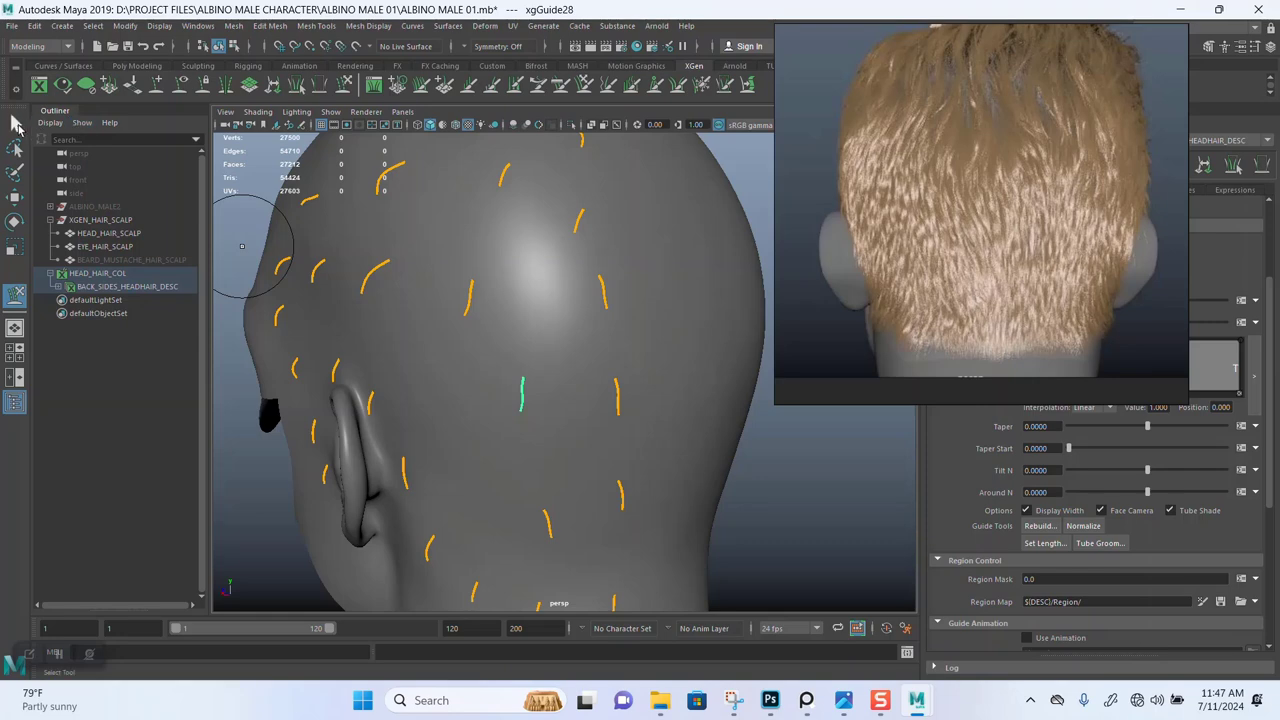
# Add new interpolated guides in the gaps between the existing ones behind the ear, just above the nape hairline.
pyautogui.click(157, 86)
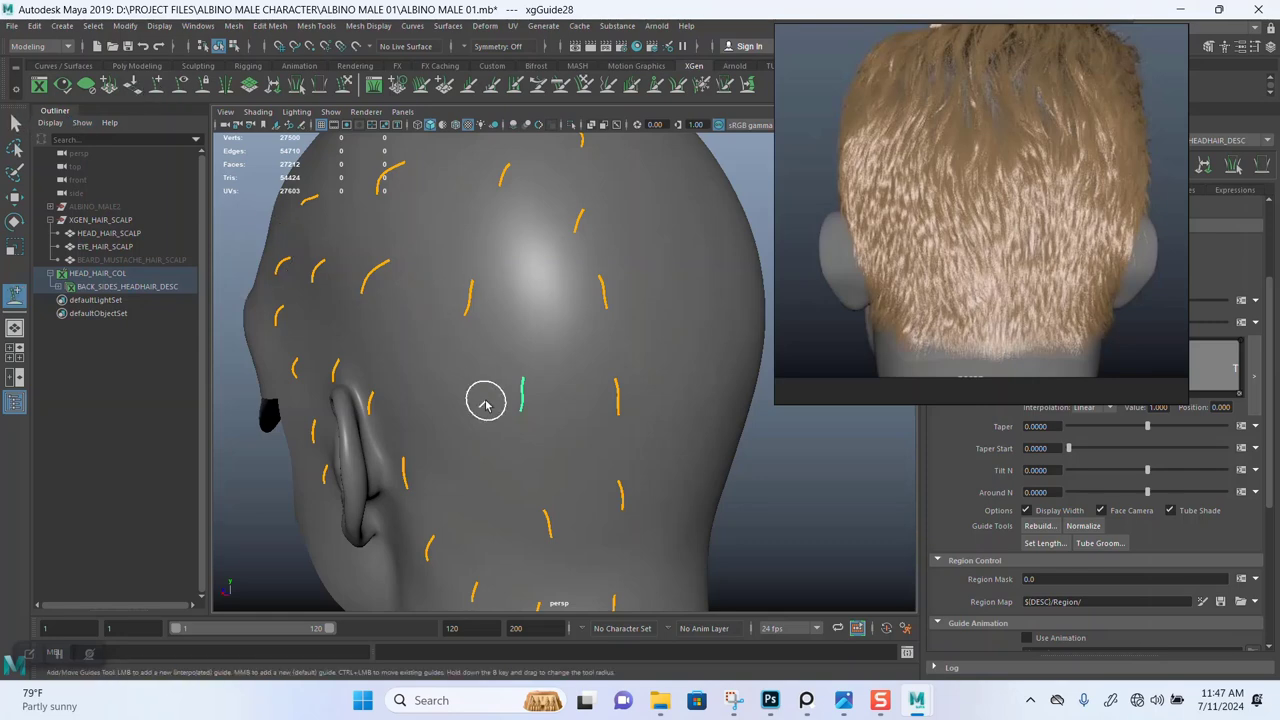
pyautogui.keyDown('alt'); pyautogui.moveTo(550, 456); pyautogui.dragTo(589, 449); pyautogui.keyUp('alt')
pyautogui.keyDown('alt'); pyautogui.moveTo(580, 430); pyautogui.dragTo(591, 337, button='middle'); pyautogui.keyUp('alt')
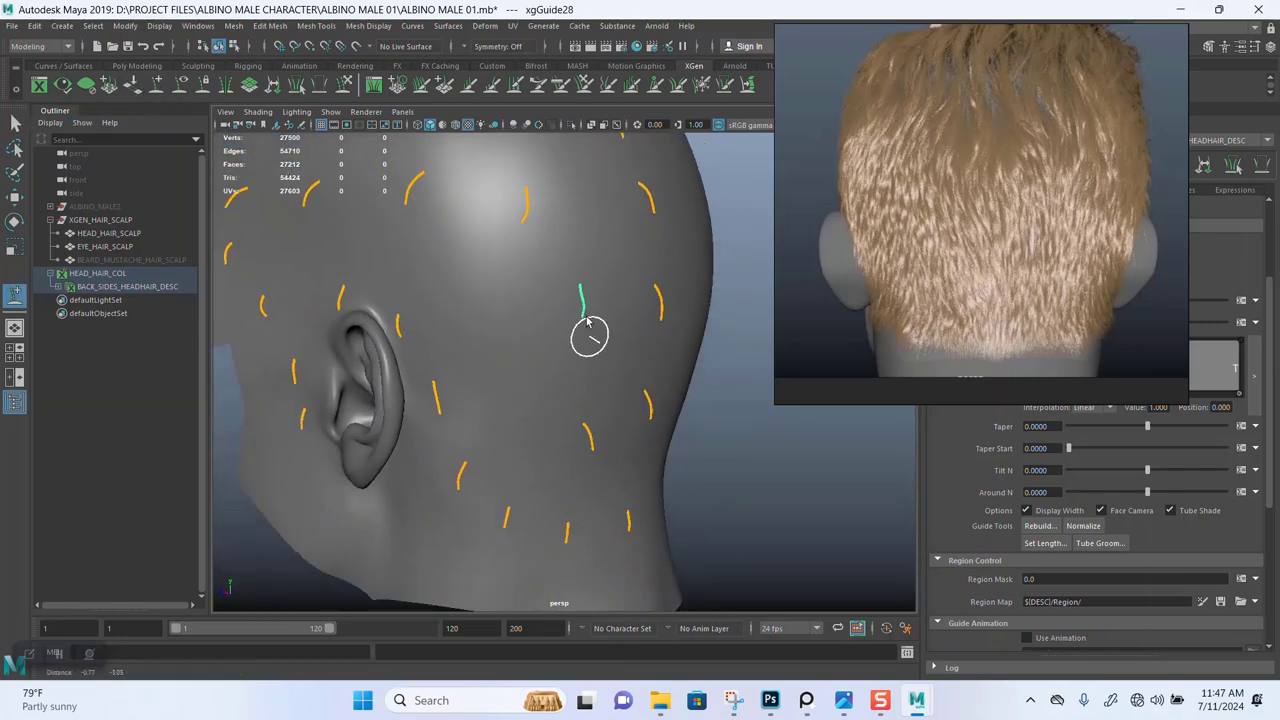
pyautogui.keyDown('alt'); pyautogui.moveTo(568, 400); pyautogui.dragTo(574, 386); pyautogui.keyUp('alt')
pyautogui.keyDown('alt'); pyautogui.moveTo(574, 386); pyautogui.dragTo(576, 305, button='middle'); pyautogui.keyUp('alt')
pyautogui.keyDown('alt'); pyautogui.moveTo(530, 386); pyautogui.dragTo(586, 451, button='right'); pyautogui.keyUp('alt')
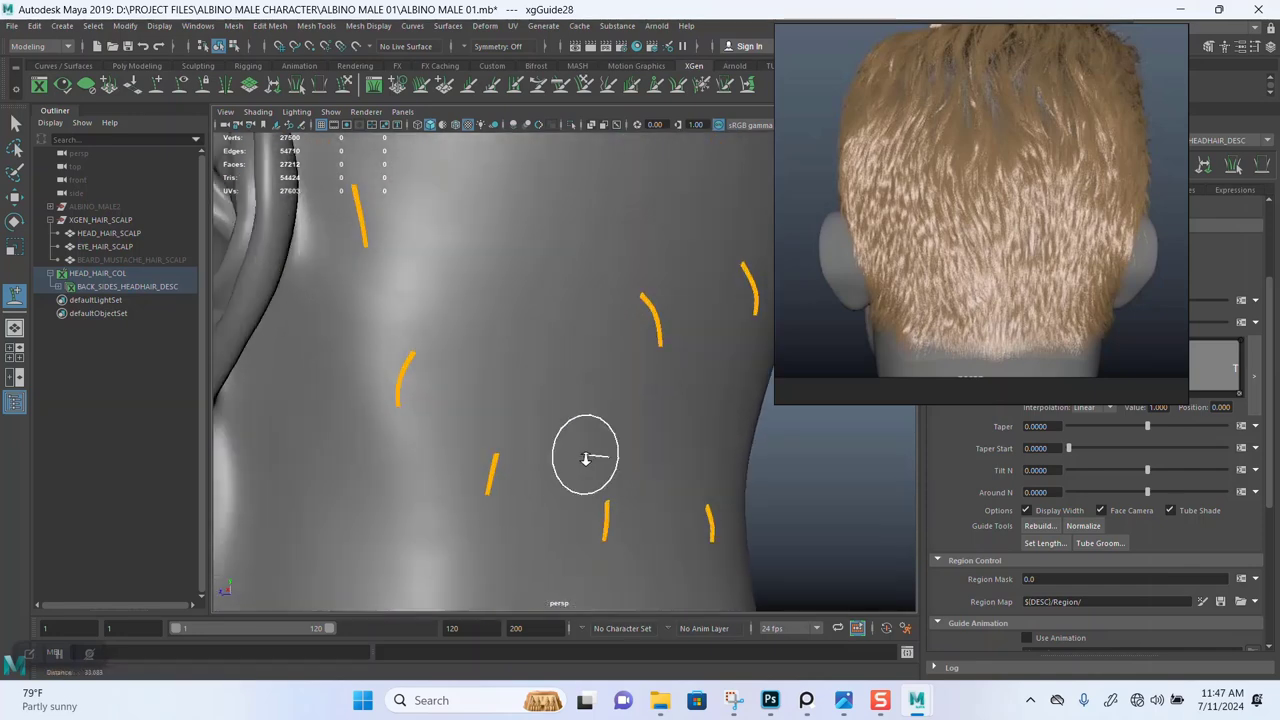
pyautogui.click(543, 342)
pyautogui.keyDown('alt'); pyautogui.moveTo(598, 420); pyautogui.dragTo(662, 400); pyautogui.keyUp('alt')
pyautogui.keyDown('alt'); pyautogui.moveTo(684, 357); pyautogui.dragTo(509, 400); pyautogui.keyUp('alt')
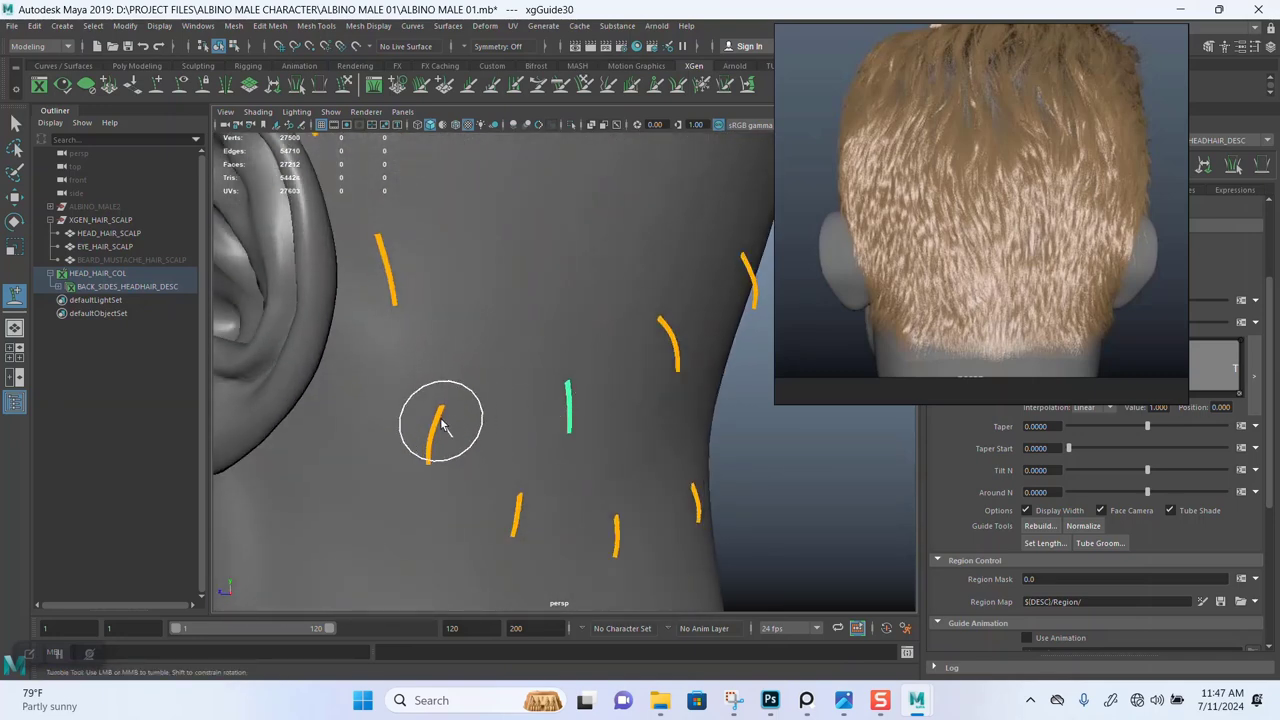
pyautogui.moveTo(672, 345)
pyautogui.keyDown('alt'); pyautogui.mouseDown()
pyautogui.moveTo(598, 407)
pyautogui.moveTo(530, 402)
pyautogui.moveTo(580, 380)
pyautogui.moveTo(580, 409)
pyautogui.moveTo(551, 377)
pyautogui.moveTo(510, 416)
pyautogui.mouseUp(); pyautogui.keyUp('alt')
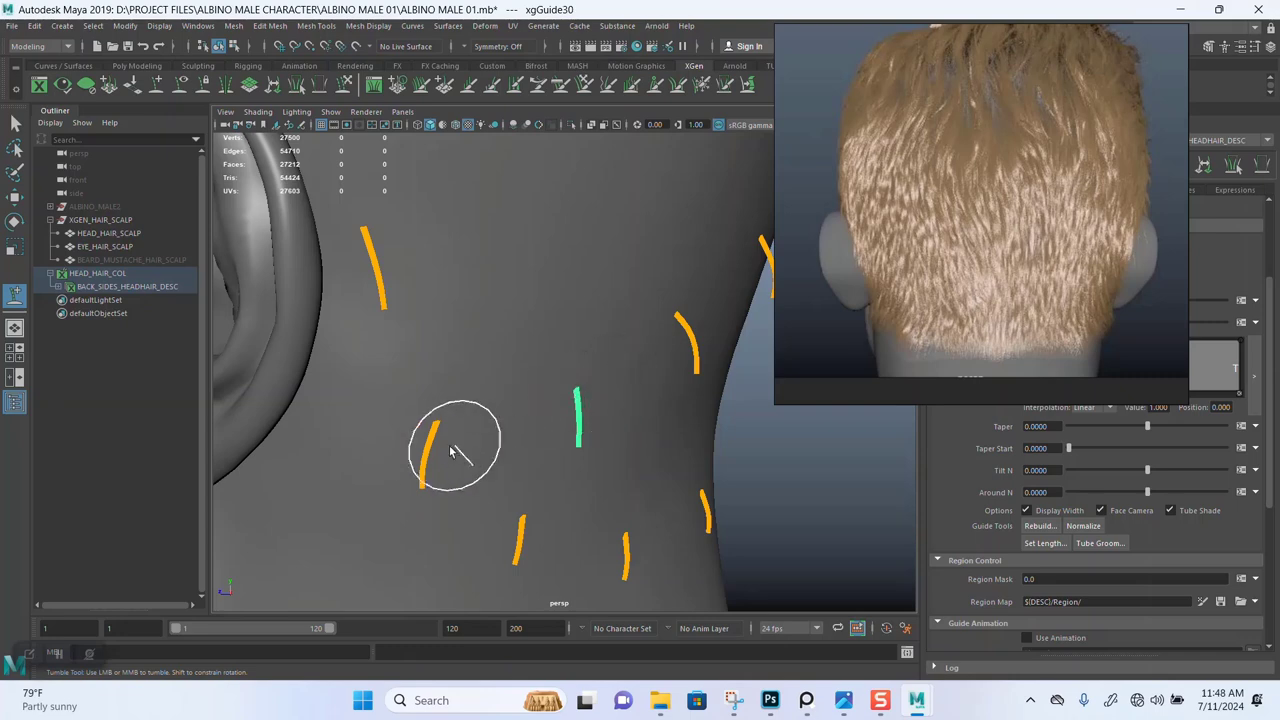
# Add guides in the gaps higher up behind the ear, between the lower neck rows and the side of the head.
pyautogui.keyDown('alt'); pyautogui.moveTo(691, 332); pyautogui.dragTo(632, 340, button='right'); pyautogui.keyUp('alt')
pyautogui.keyDown('alt'); pyautogui.moveTo(630, 335); pyautogui.dragTo(579, 401, button='middle'); pyautogui.keyUp('alt')
pyautogui.keyDown('alt'); pyautogui.moveTo(579, 401); pyautogui.dragTo(549, 443); pyautogui.keyUp('alt')
pyautogui.keyDown('alt'); pyautogui.moveTo(549, 443); pyautogui.dragTo(497, 418, button='middle'); pyautogui.keyUp('alt')
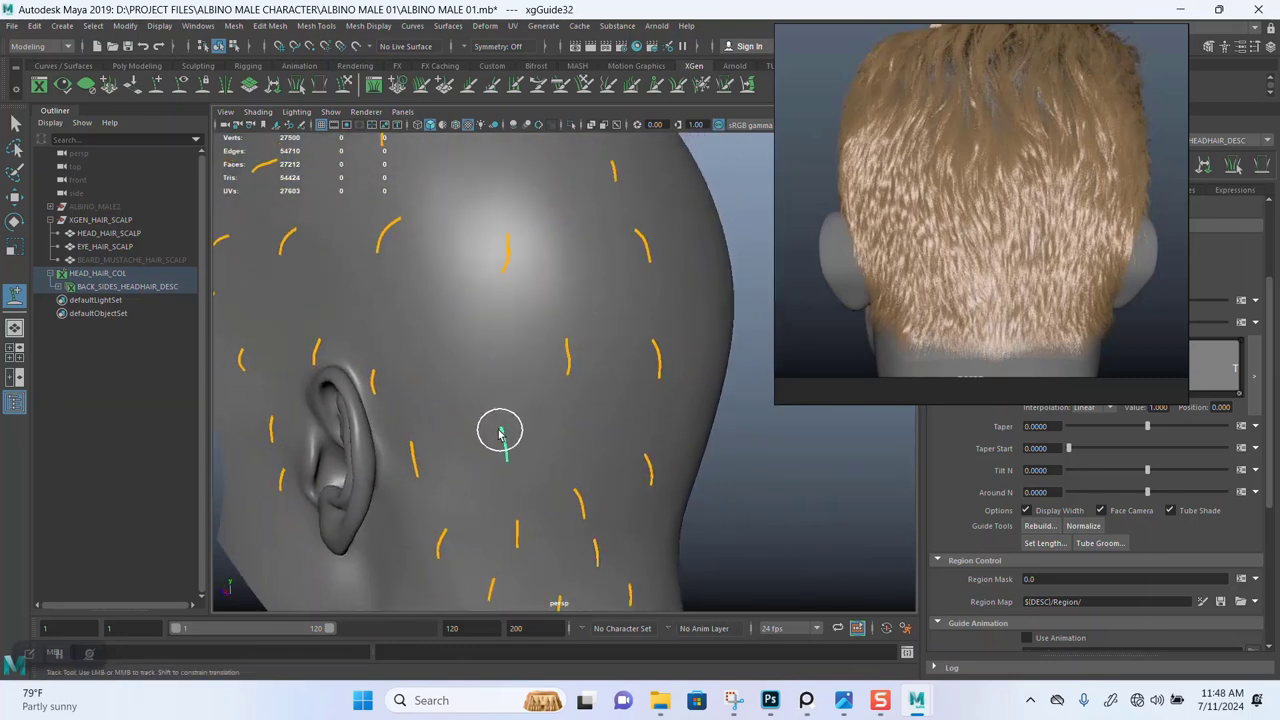
pyautogui.keyDown('alt'); pyautogui.moveTo(518, 270); pyautogui.dragTo(517, 408, button='middle'); pyautogui.keyUp('alt')
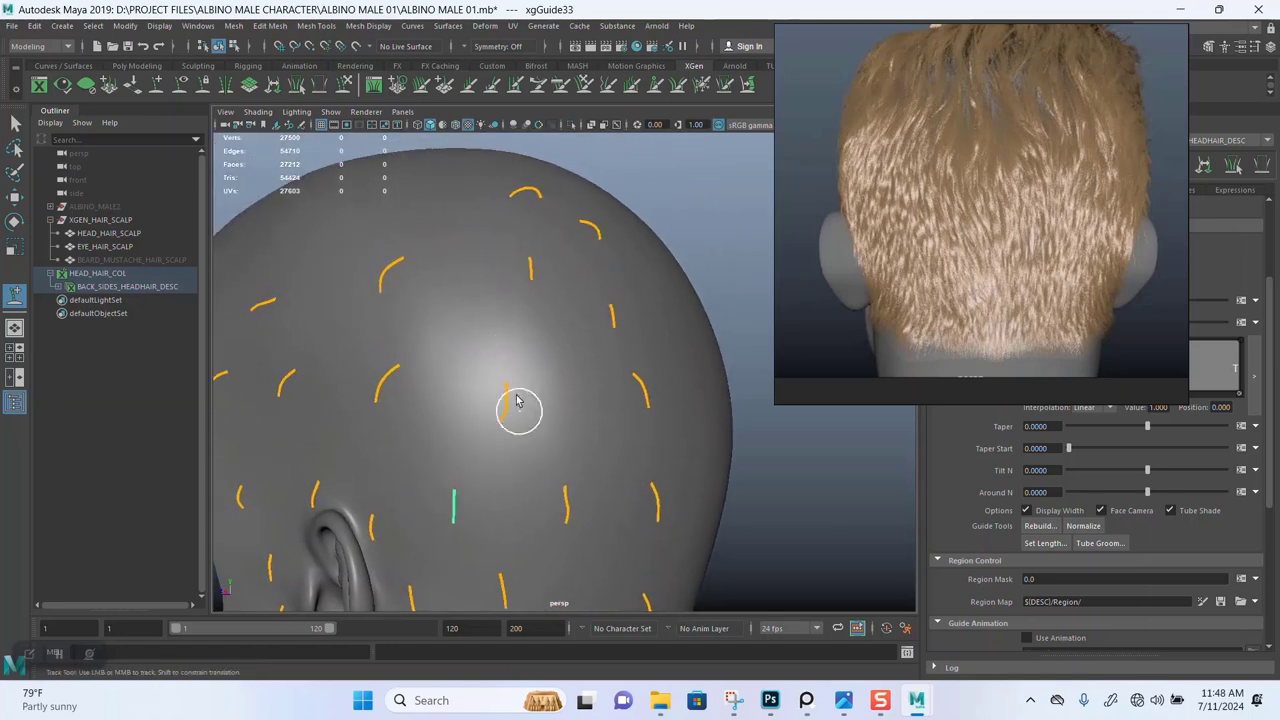
# Fill the gaps between the sparse rows on the upper side and upper back of the head with additional guides.
pyautogui.keyDown('alt'); pyautogui.moveTo(512, 340); pyautogui.dragTo(560, 346); pyautogui.keyUp('alt')
pyautogui.keyDown('alt'); pyautogui.moveTo(560, 346); pyautogui.dragTo(538, 291, button='right'); pyautogui.keyUp('alt')
pyautogui.keyDown('alt'); pyautogui.moveTo(538, 290); pyautogui.dragTo(591, 363); pyautogui.keyUp('alt')
pyautogui.keyDown('alt'); pyautogui.moveTo(591, 363); pyautogui.dragTo(575, 437, button='right'); pyautogui.keyUp('alt')
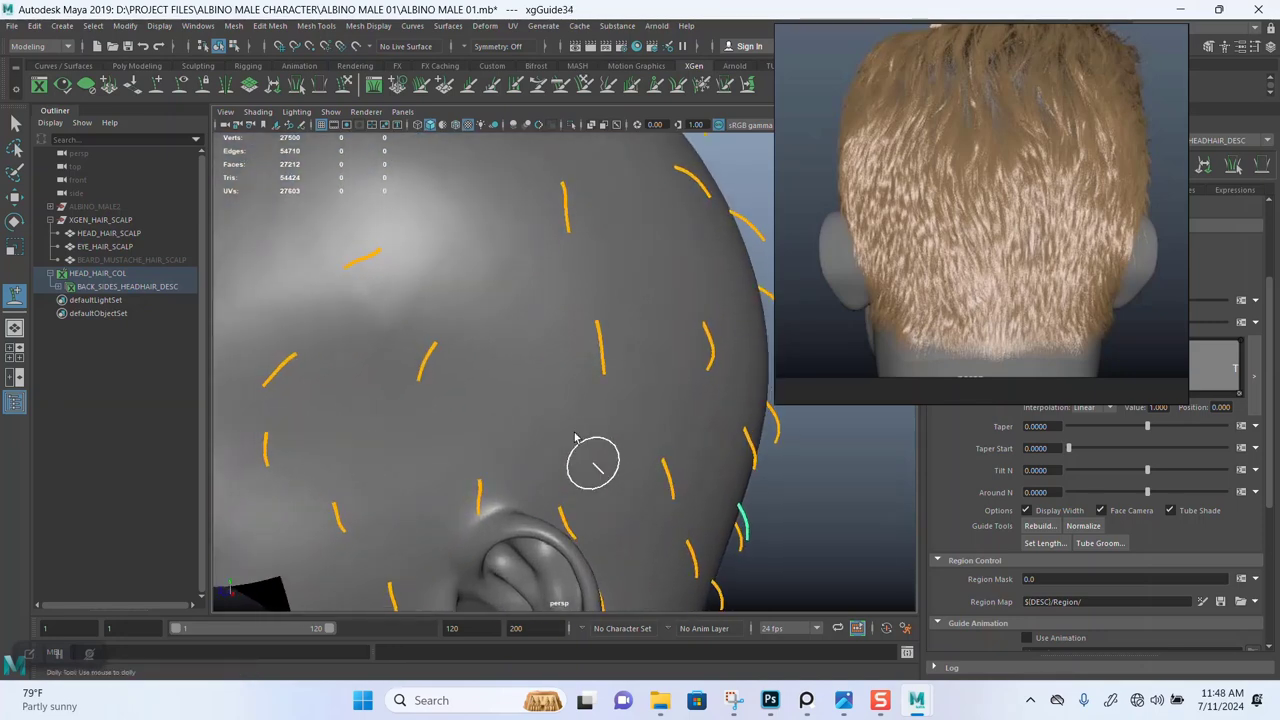
pyautogui.keyDown('alt'); pyautogui.moveTo(545, 309); pyautogui.dragTo(557, 403); pyautogui.keyUp('alt')
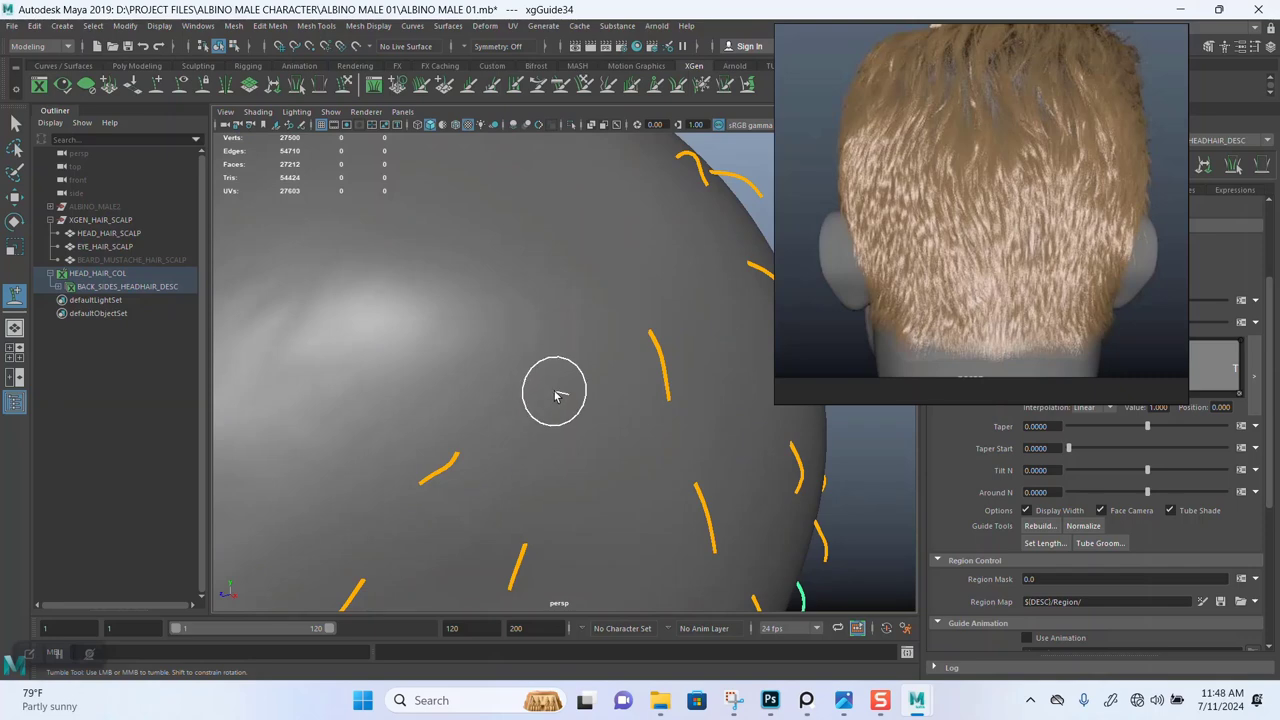
pyautogui.keyDown('alt'); pyautogui.moveTo(600, 344); pyautogui.dragTo(477, 313); pyautogui.keyUp('alt')
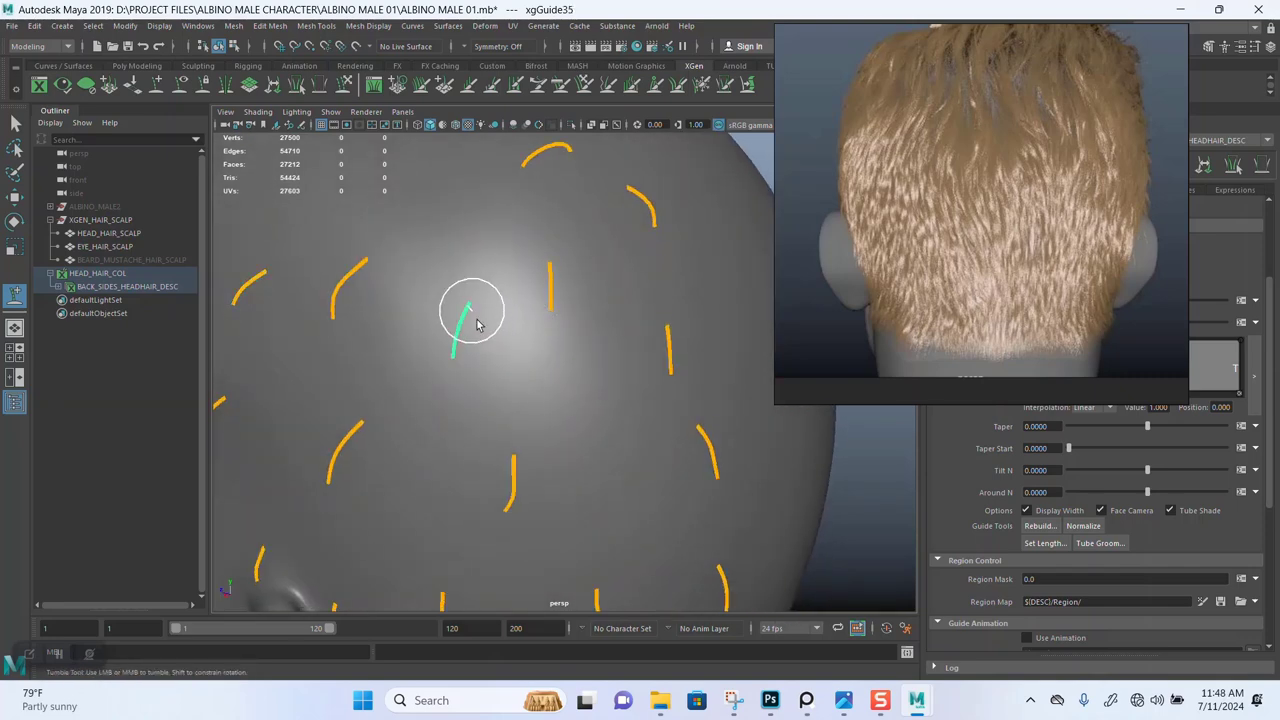
pyautogui.keyDown('alt'); pyautogui.moveTo(607, 432); pyautogui.dragTo(498, 326); pyautogui.keyUp('alt')
pyautogui.keyDown('alt'); pyautogui.moveTo(476, 305); pyautogui.dragTo(607, 342, button='middle'); pyautogui.keyUp('alt')
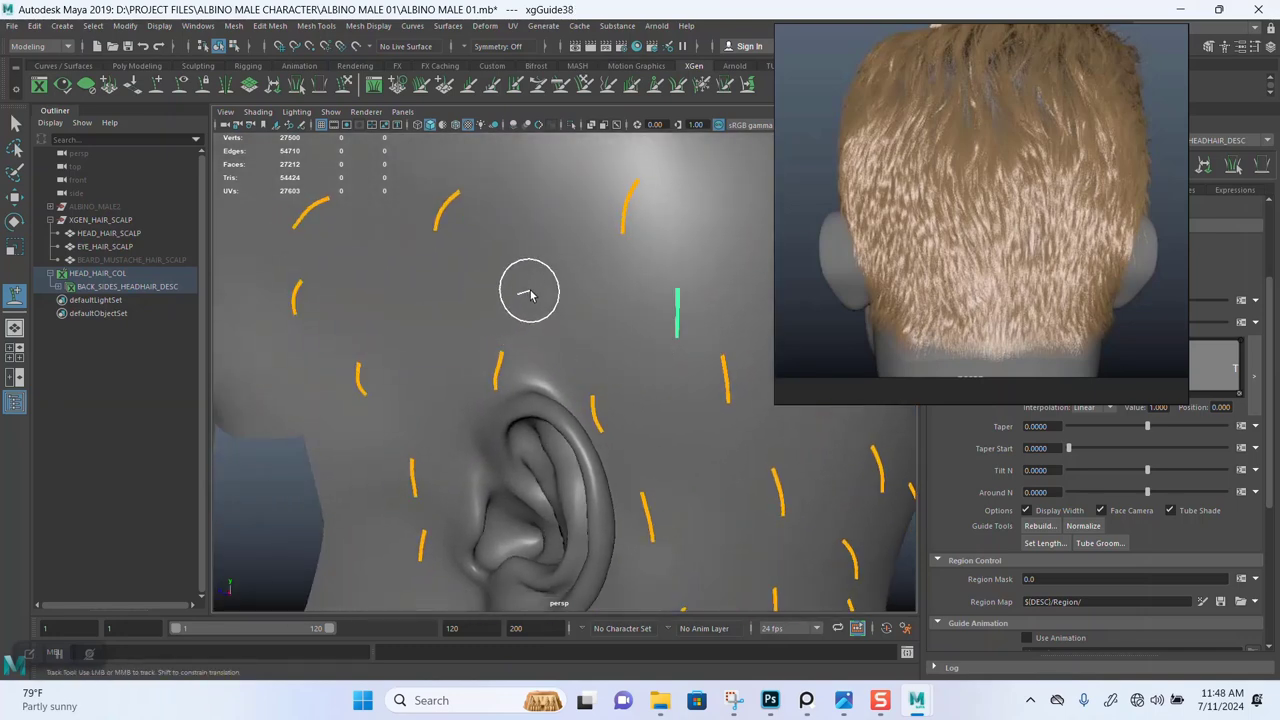
# Add guides at the temple and sideburn, filling the spaces above and in front of the ear.
pyautogui.click(395, 305)
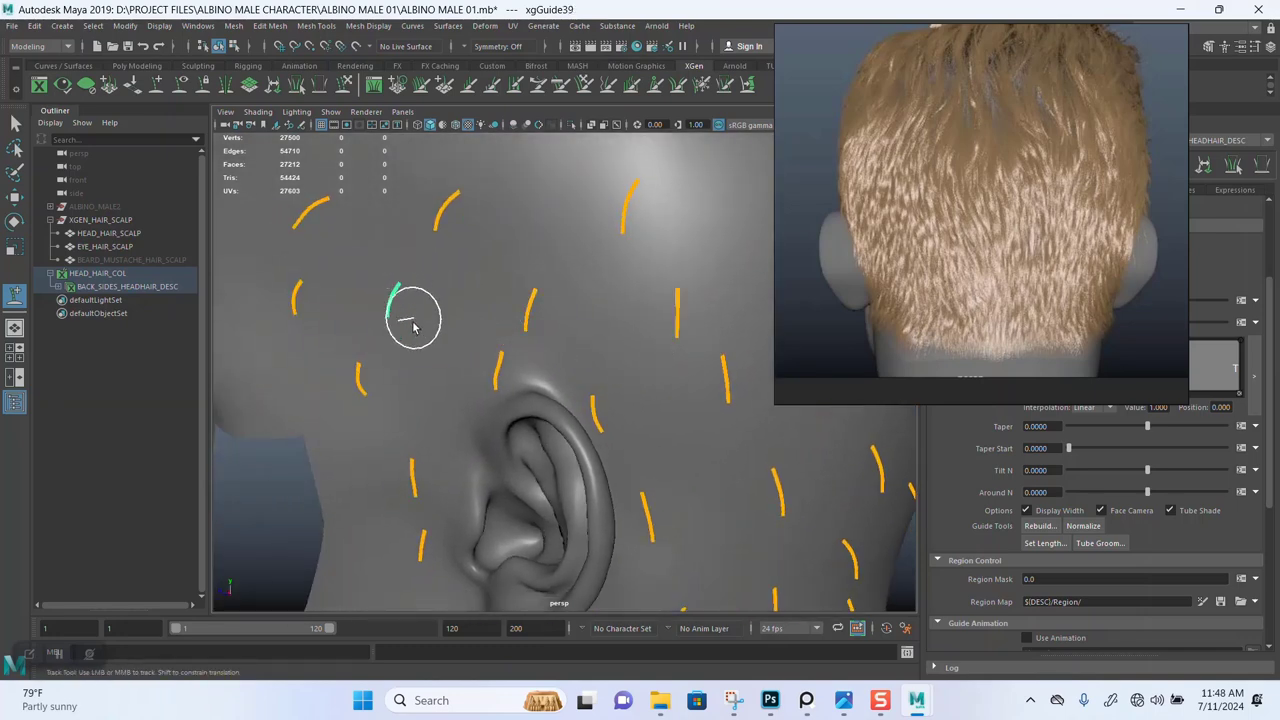
pyautogui.click(429, 399)
pyautogui.keyDown('alt'); pyautogui.moveTo(520, 500); pyautogui.dragTo(526, 400, button='right'); pyautogui.keyUp('alt')
pyautogui.keyDown('alt'); pyautogui.moveTo(526, 400); pyautogui.dragTo(611, 363); pyautogui.keyUp('alt')
pyautogui.keyDown('alt'); pyautogui.moveTo(611, 363); pyautogui.dragTo(605, 276, button='right'); pyautogui.keyUp('alt')
pyautogui.keyDown('alt'); pyautogui.moveTo(605, 276); pyautogui.dragTo(513, 334, button='middle'); pyautogui.keyUp('alt')
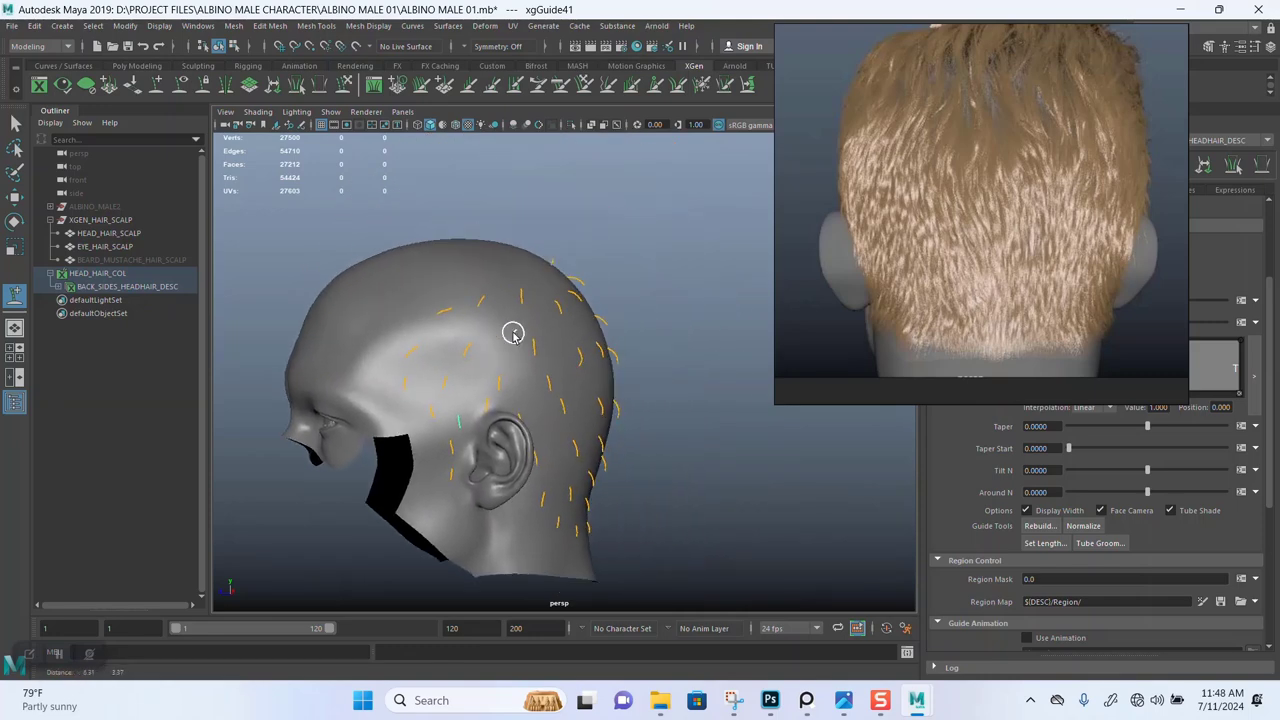
# Inspect guide spacing around the side of the head and undo the last guide added in front of the ear.
pyautogui.keyDown('alt'); pyautogui.moveTo(647, 331); pyautogui.dragTo(506, 334); pyautogui.keyUp('alt')
pyautogui.keyDown('alt'); pyautogui.moveTo(506, 334); pyautogui.dragTo(534, 451, button='right'); pyautogui.keyUp('alt')
pyautogui.keyDown('alt'); pyautogui.moveTo(500, 416); pyautogui.dragTo(512, 366); pyautogui.keyUp('alt')
pyautogui.scroll(-3, 500, 394)
pyautogui.keyDown('alt'); pyautogui.moveTo(512, 366); pyautogui.dragTo(512, 376, button='middle'); pyautogui.keyUp('alt')
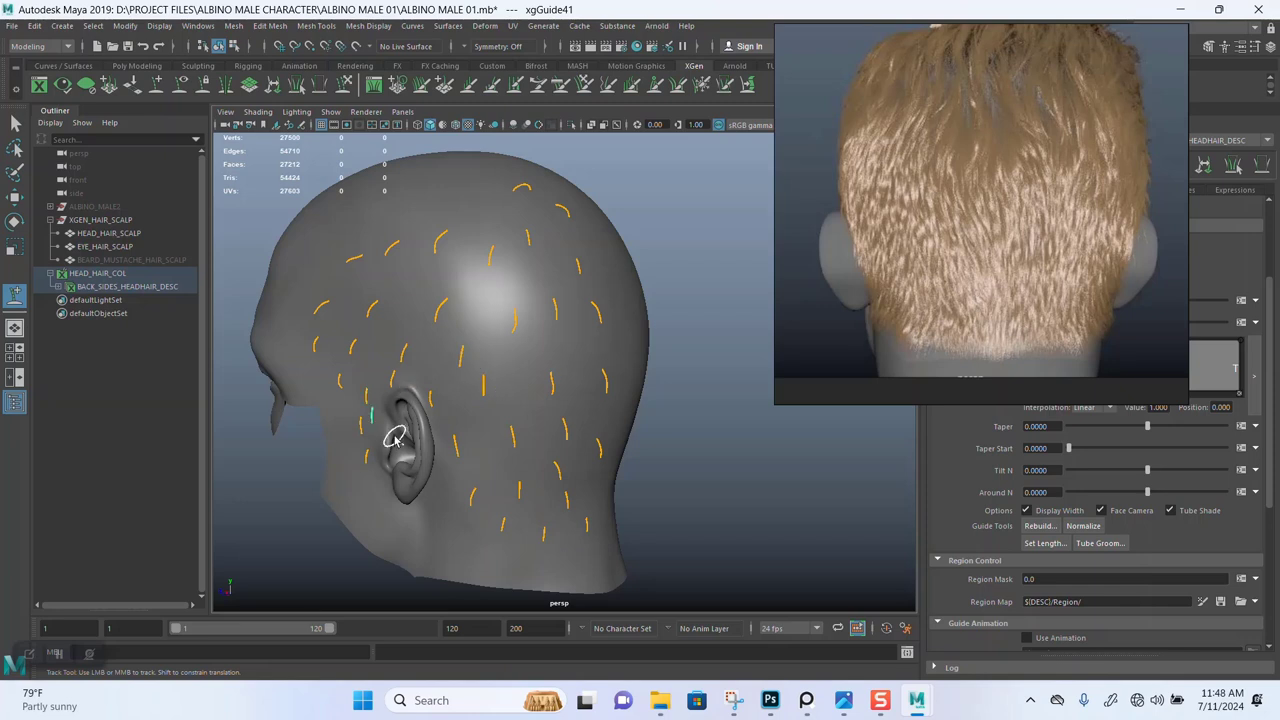
pyautogui.scroll(2, 517, 429)
pyautogui.keyDown('alt'); pyautogui.moveTo(517, 429); pyautogui.dragTo(506, 391); pyautogui.keyUp('alt')
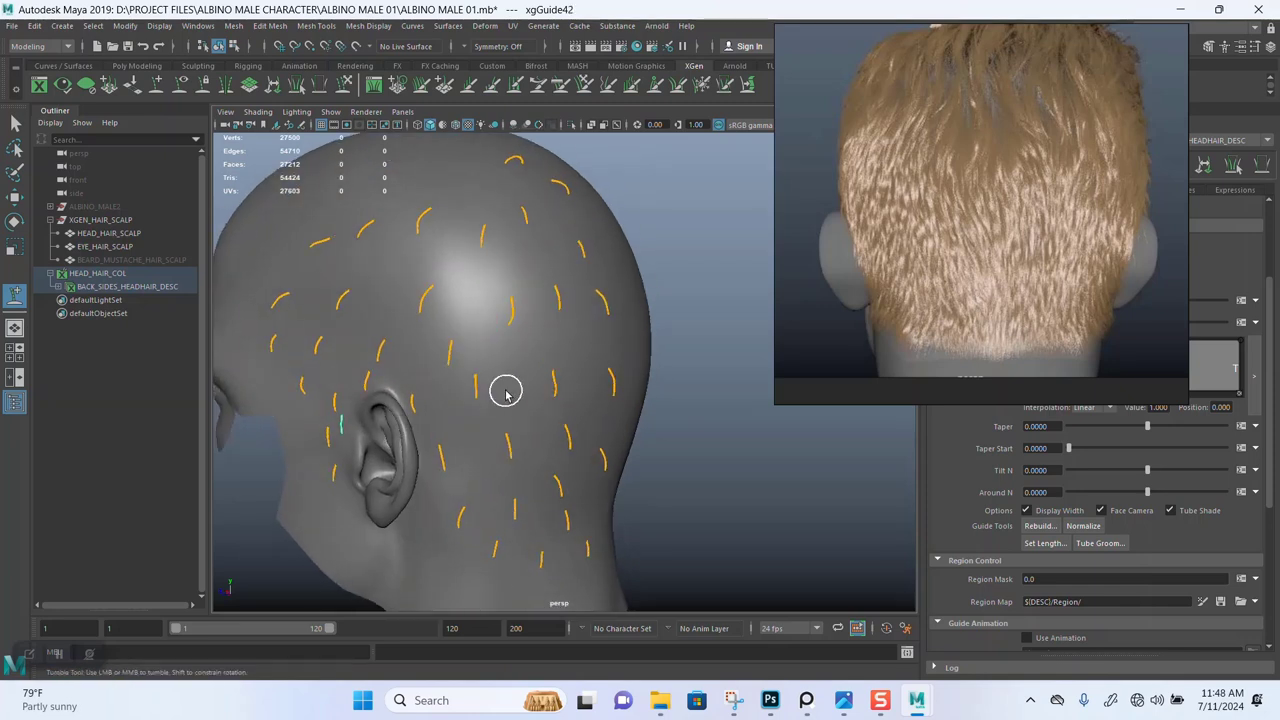
pyautogui.keyDown('alt'); pyautogui.moveTo(506, 391); pyautogui.dragTo(526, 400, button='middle'); pyautogui.keyUp('alt')
pyautogui.keyDown('alt'); pyautogui.moveTo(526, 401); pyautogui.dragTo(543, 380); pyautogui.keyUp('alt')
pyautogui.hotkey('ctrl', 'z')
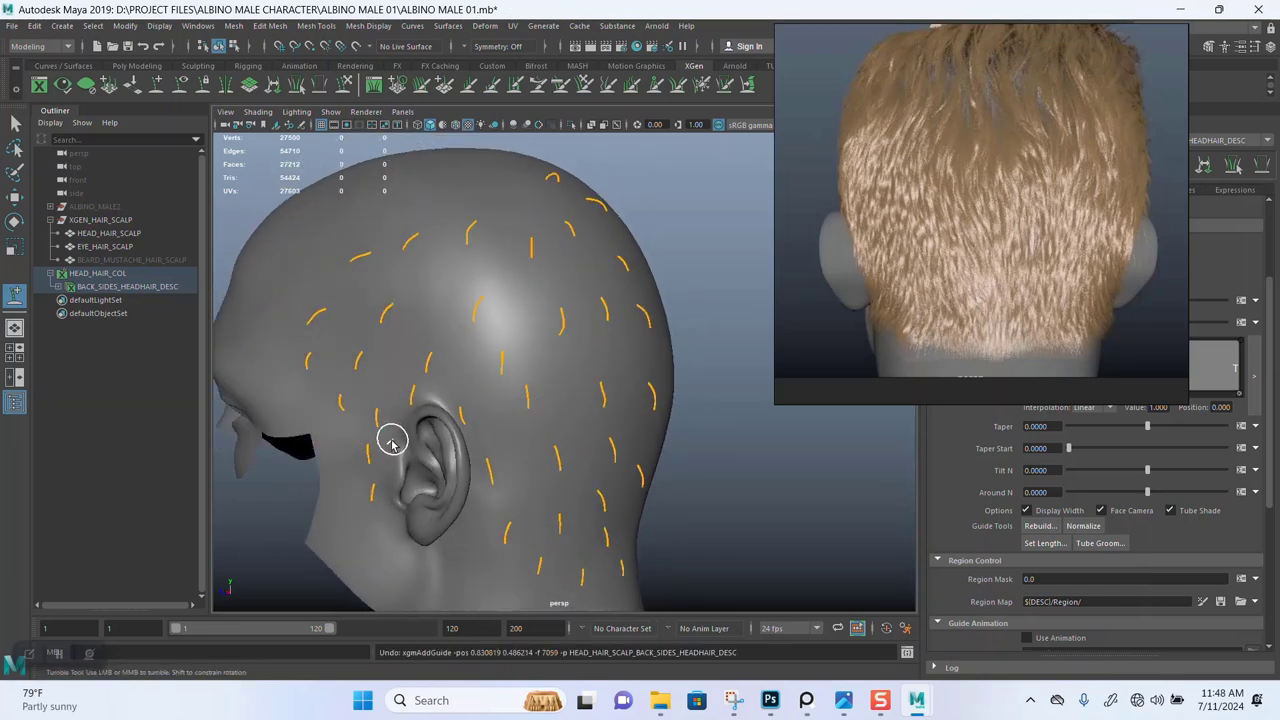
# Add one guide near the crown, in the gap above the uppermost side row.
pyautogui.moveTo(391, 442)
pyautogui.keyDown('alt'); pyautogui.mouseDown()
pyautogui.moveTo(454, 437)
pyautogui.moveTo(398, 440)
pyautogui.mouseUp(); pyautogui.keyUp('alt')
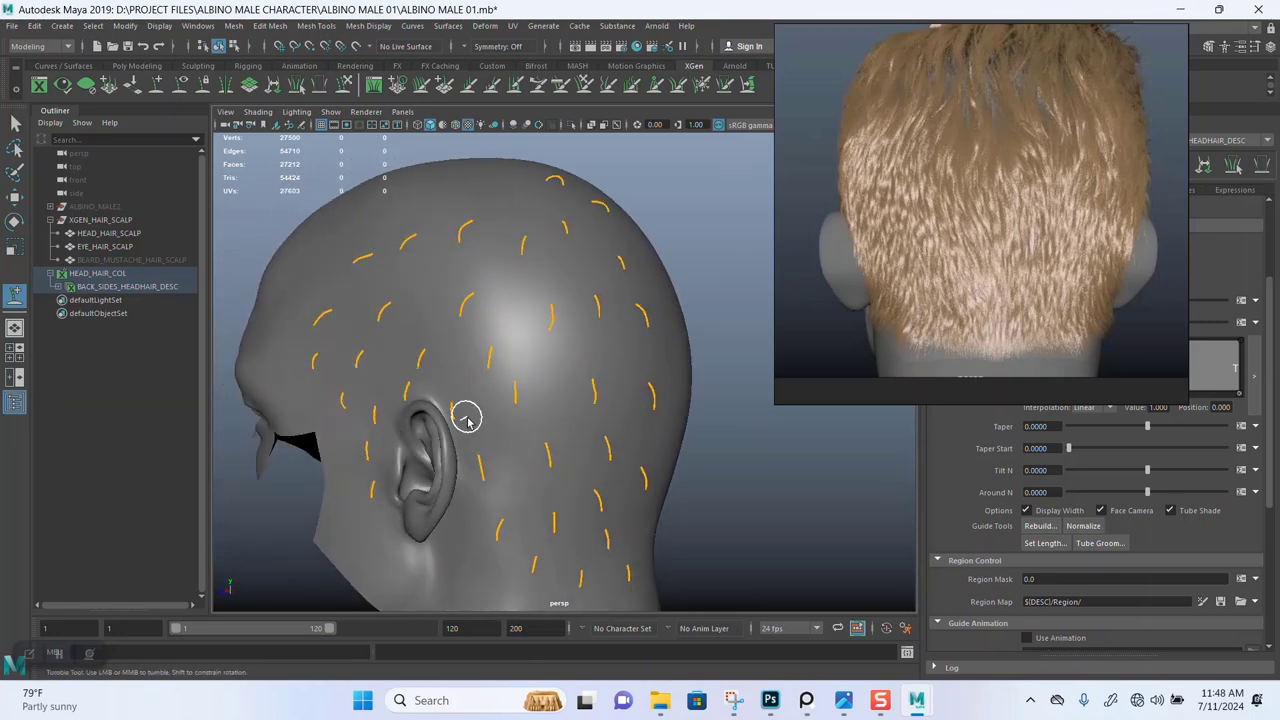
pyautogui.keyDown('alt'); pyautogui.moveTo(467, 420); pyautogui.dragTo(560, 340); pyautogui.keyUp('alt')
pyautogui.keyDown('alt'); pyautogui.moveTo(560, 340); pyautogui.dragTo(506, 373, button='right'); pyautogui.keyUp('alt')
pyautogui.keyDown('alt'); pyautogui.moveTo(534, 349); pyautogui.dragTo(609, 323); pyautogui.keyUp('alt')
pyautogui.keyDown('alt'); pyautogui.moveTo(609, 323); pyautogui.dragTo(597, 370, button='right'); pyautogui.keyUp('alt')
pyautogui.keyDown('alt'); pyautogui.moveTo(597, 370); pyautogui.dragTo(502, 349); pyautogui.keyUp('alt')
pyautogui.keyDown('alt'); pyautogui.moveTo(502, 349); pyautogui.dragTo(537, 380, button='middle'); pyautogui.keyUp('alt')
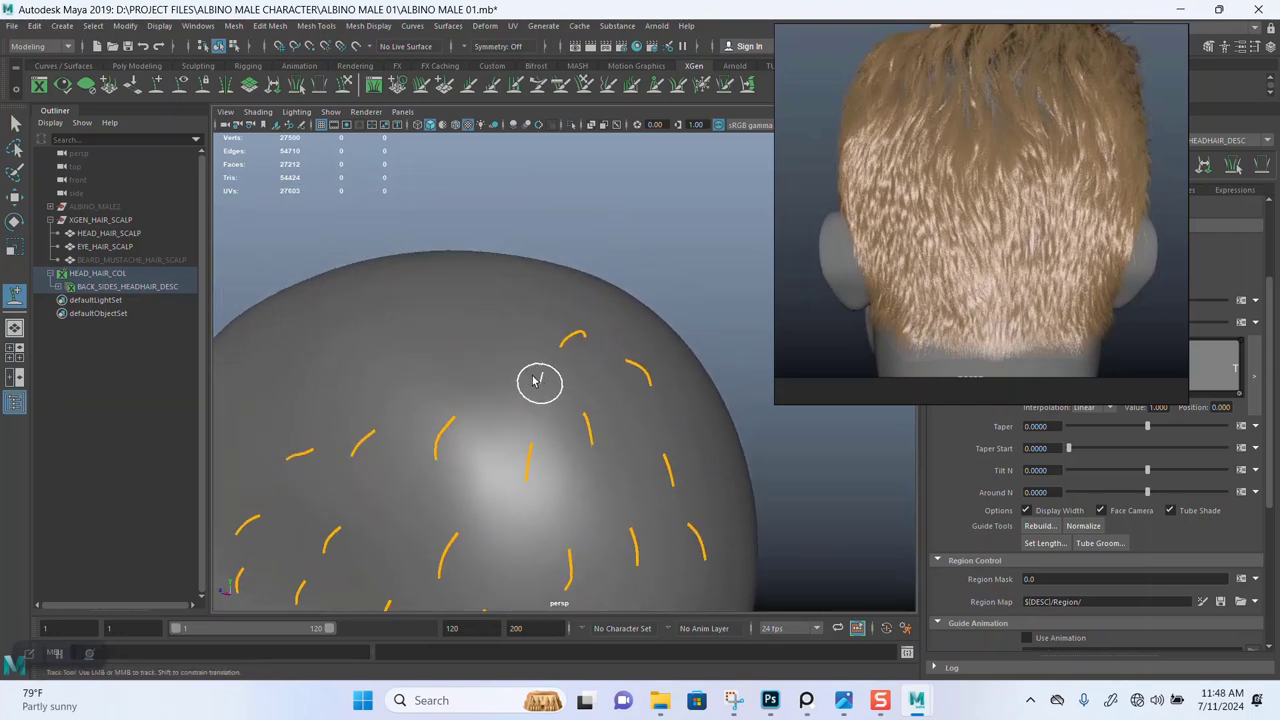
pyautogui.keyDown('alt'); pyautogui.moveTo(538, 456); pyautogui.dragTo(543, 277, button='right'); pyautogui.keyUp('alt')
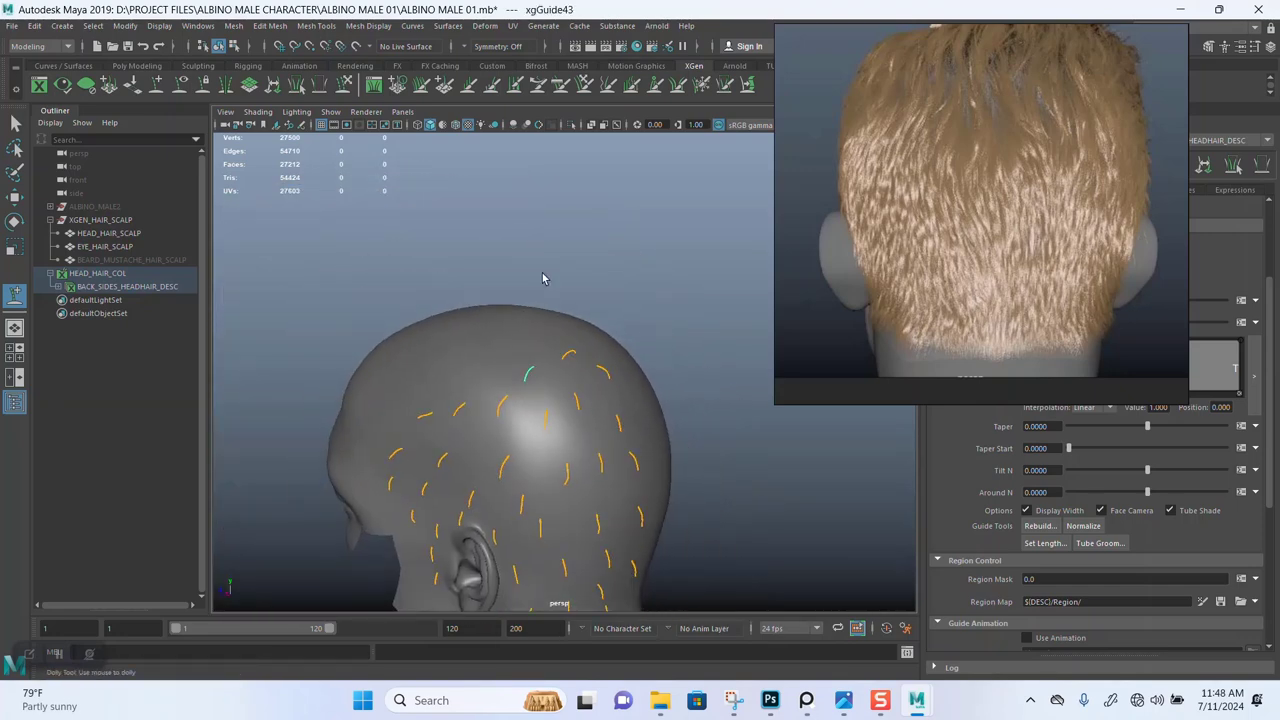
# Turn the head to a back view and reposition the floating hair reference image beside it.
pyautogui.keyDown('alt'); pyautogui.moveTo(543, 277); pyautogui.dragTo(529, 380); pyautogui.keyUp('alt')
pyautogui.keyDown('alt'); pyautogui.moveTo(529, 380); pyautogui.dragTo(511, 298, button='middle'); pyautogui.keyUp('alt')
pyautogui.moveTo(962, 254); pyautogui.dragTo(237, 290, button='right')
pyautogui.moveTo(238, 290); pyautogui.dragTo(111, 274)
pyautogui.keyDown('alt'); pyautogui.moveTo(500, 306); pyautogui.dragTo(682, 298); pyautogui.keyUp('alt')
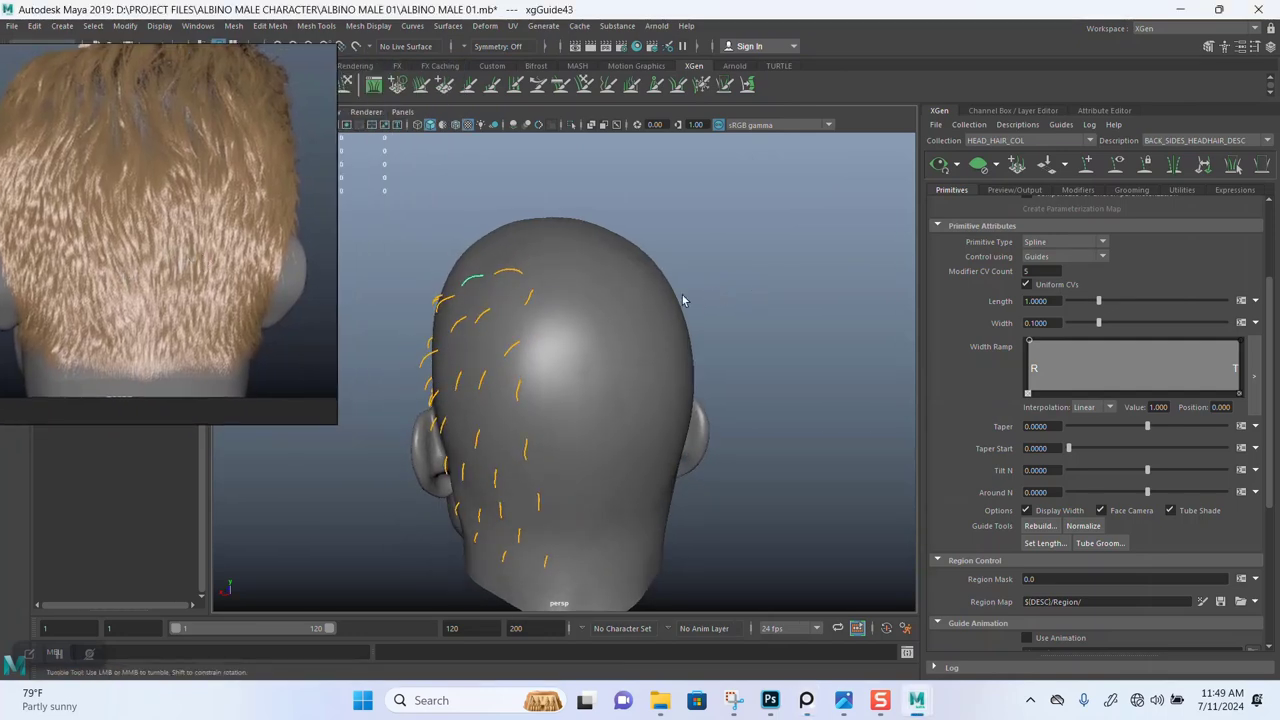
pyautogui.moveTo(171, 248); pyautogui.dragTo(1016, 152)
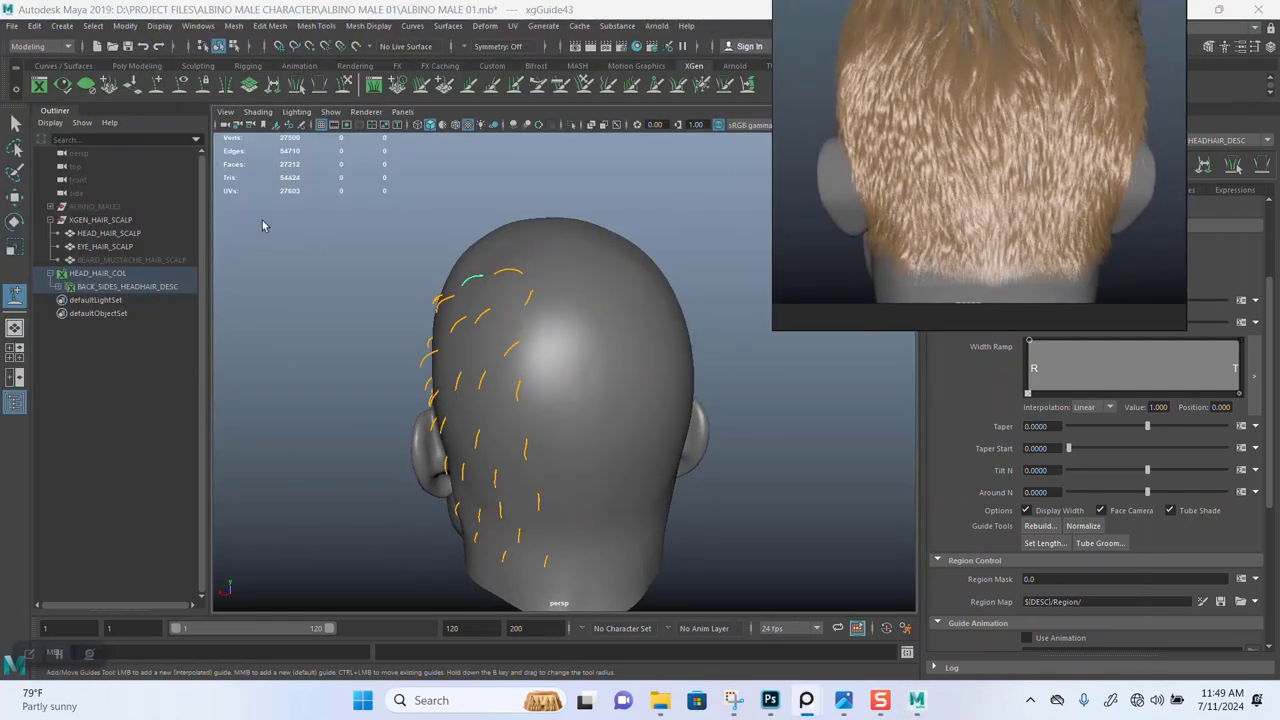
# Switch to the Select tool and select all the guides on the finished half of the head.
pyautogui.click(15, 123)
pyautogui.keyDown('alt'); pyautogui.moveTo(374, 308); pyautogui.dragTo(662, 530); pyautogui.keyUp('alt')
pyautogui.keyDown('alt'); pyautogui.moveTo(627, 325); pyautogui.dragTo(549, 308); pyautogui.keyUp('alt')
pyautogui.keyDown('alt'); pyautogui.moveTo(549, 308); pyautogui.dragTo(586, 303, button='right'); pyautogui.keyUp('alt')
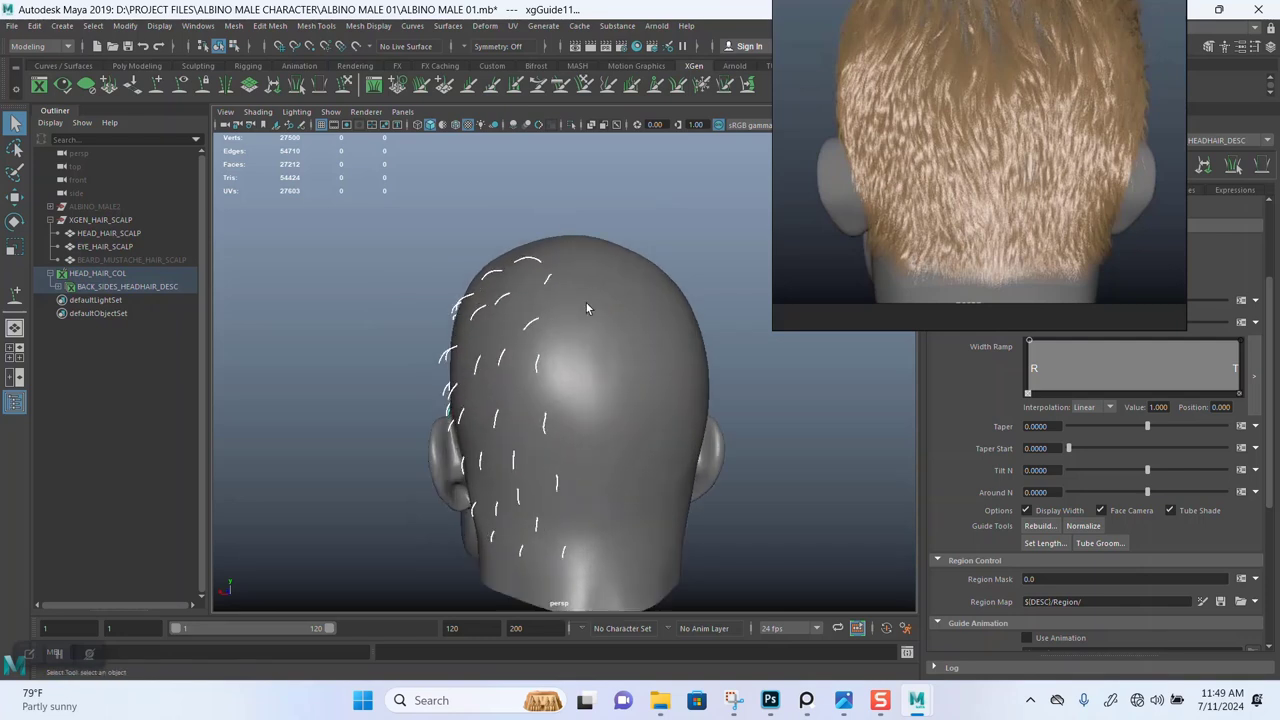
pyautogui.keyDown('alt'); pyautogui.moveTo(587, 305); pyautogui.dragTo(523, 302); pyautogui.keyUp('alt')
pyautogui.keyDown('alt'); pyautogui.moveTo(520, 272); pyautogui.dragTo(496, 259, button='middle'); pyautogui.keyUp('alt')
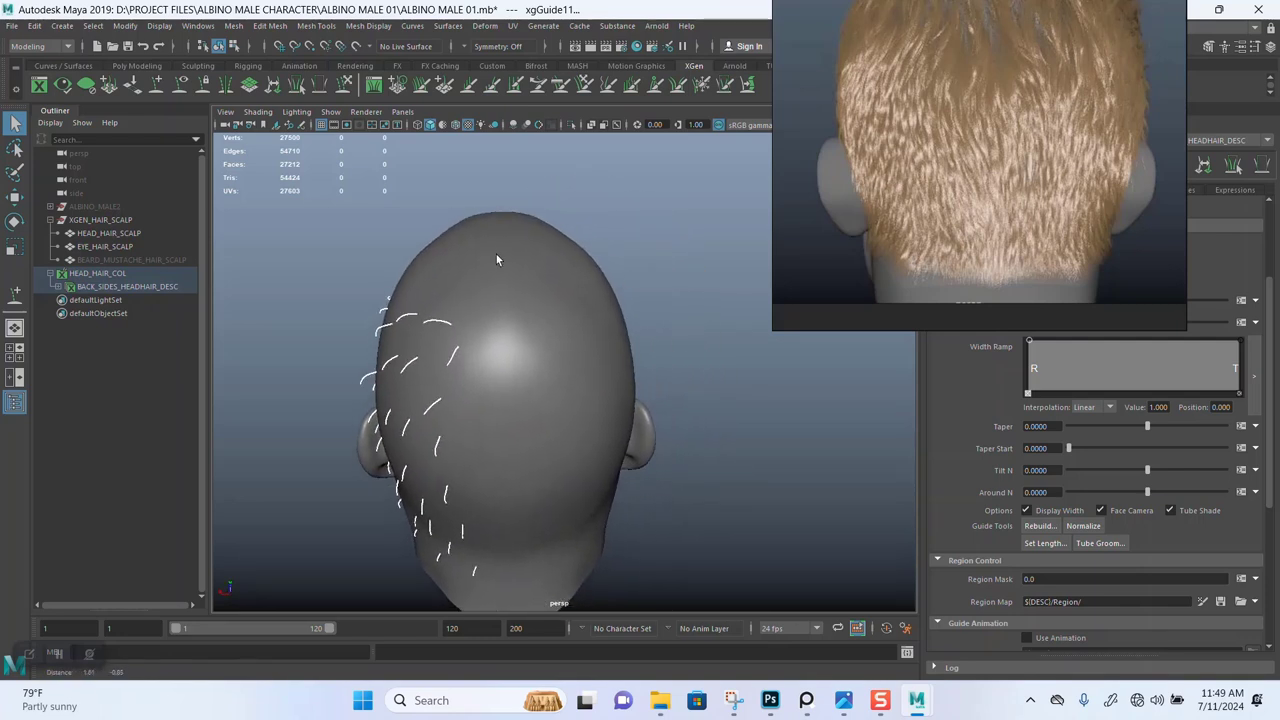
# Remove the three topmost guides near the crown's centreline from the current guide selection.
pyautogui.scroll(2, 603, 357)
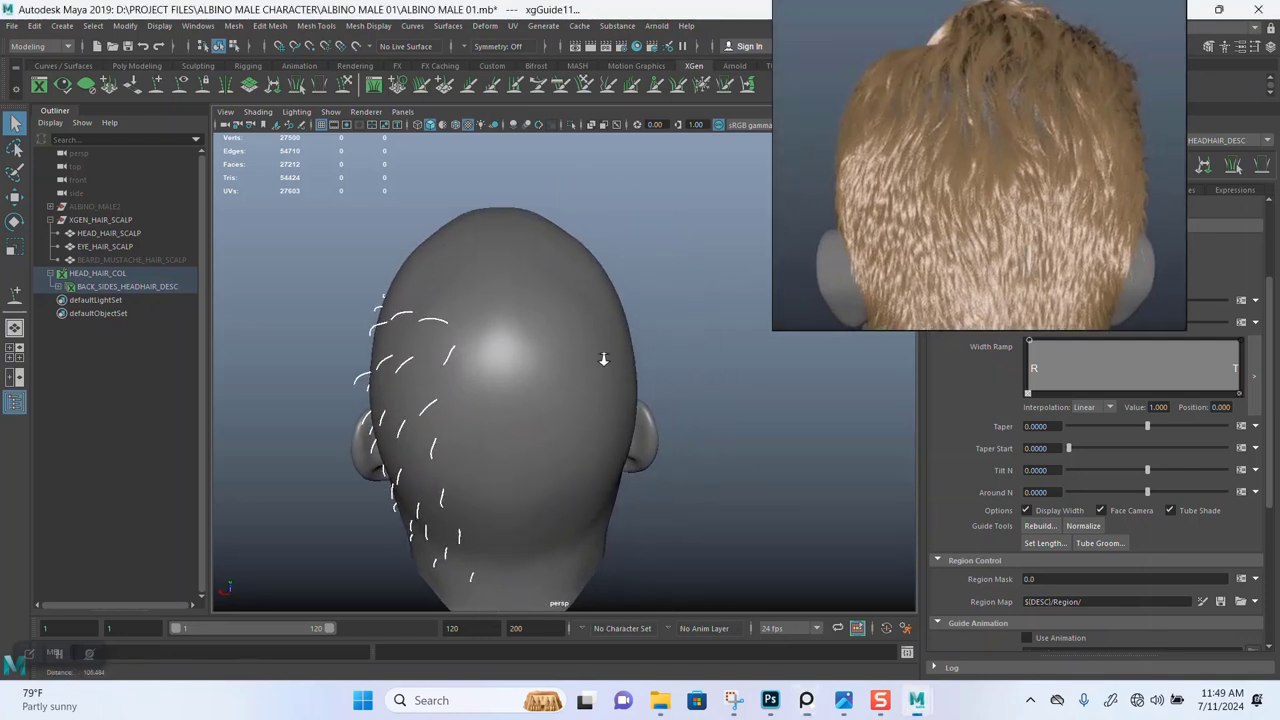
pyautogui.keyDown('alt'); pyautogui.moveTo(603, 357); pyautogui.dragTo(586, 337); pyautogui.keyUp('alt')
pyautogui.keyDown('alt'); pyautogui.moveTo(497, 322); pyautogui.dragTo(587, 305, button='middle'); pyautogui.keyUp('alt')
pyautogui.moveTo(587, 311)
pyautogui.keyDown('alt'); pyautogui.mouseDown()
pyautogui.moveTo(634, 343)
pyautogui.moveTo(587, 288)
pyautogui.mouseUp(); pyautogui.keyUp('alt')
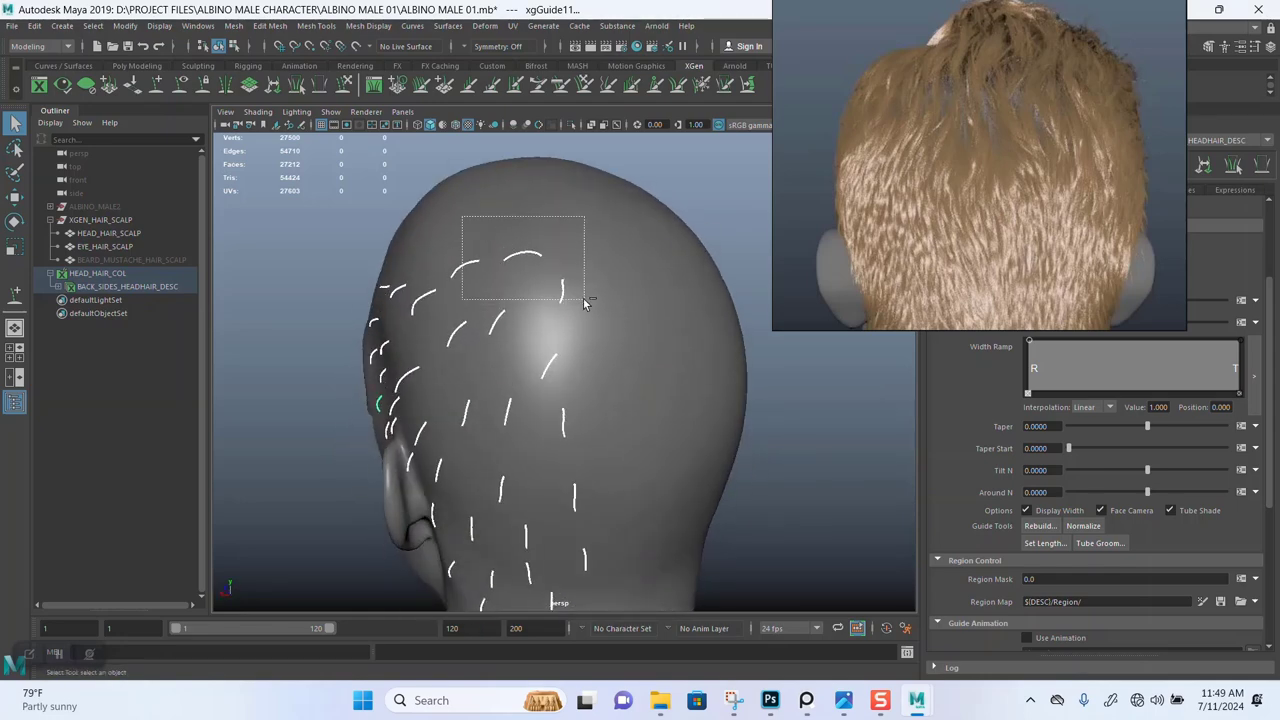
pyautogui.moveTo(628, 320)
pyautogui.keyDown('alt'); pyautogui.mouseDown()
pyautogui.moveTo(666, 300)
pyautogui.moveTo(606, 323)
pyautogui.mouseUp(); pyautogui.keyUp('alt')
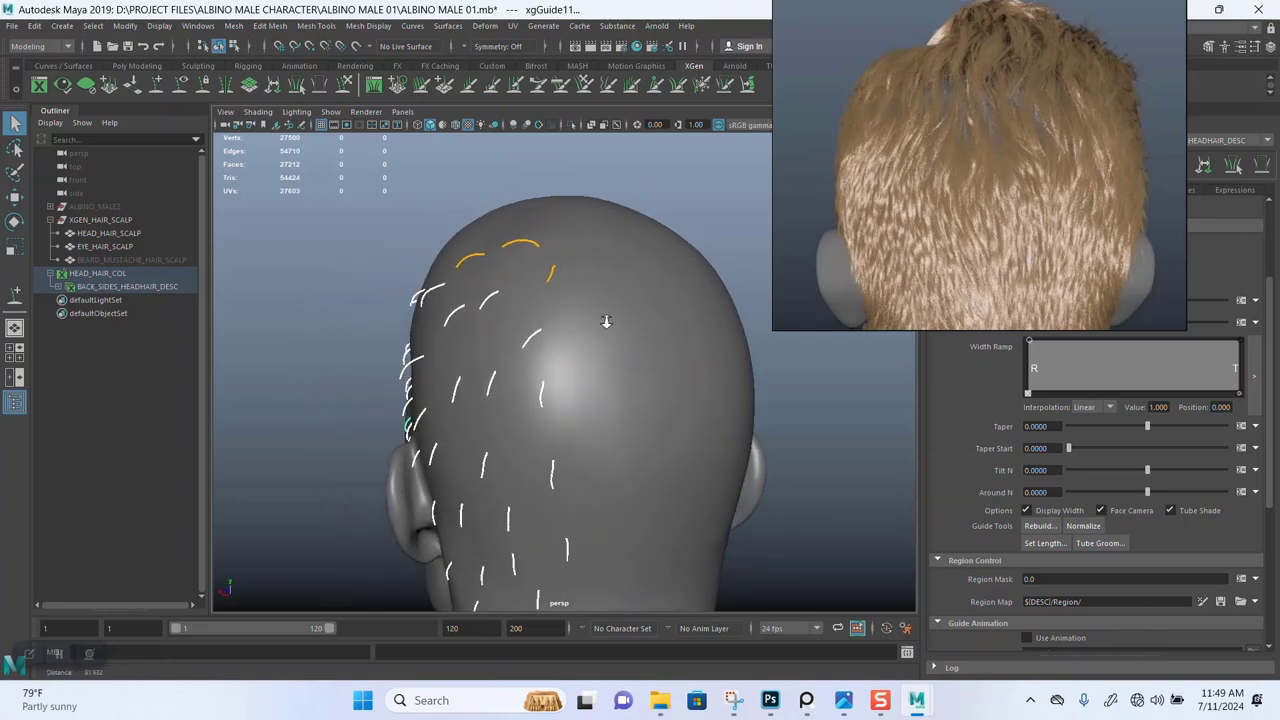
pyautogui.scroll(-3, 606, 320)
pyautogui.keyDown('alt'); pyautogui.moveTo(600, 289); pyautogui.dragTo(574, 219, button='middle'); pyautogui.keyUp('alt')
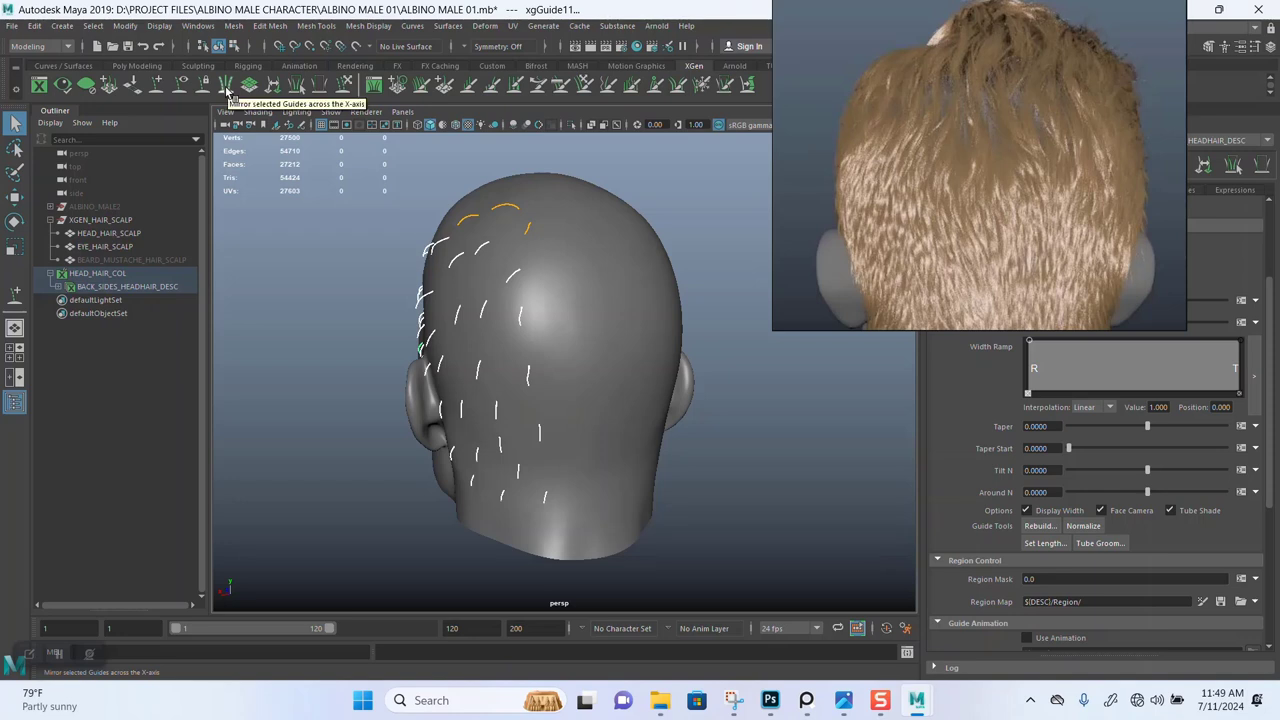
# Mirror the selected guides across the X-axis and check the result on the other half of the head.
pyautogui.click(227, 90)
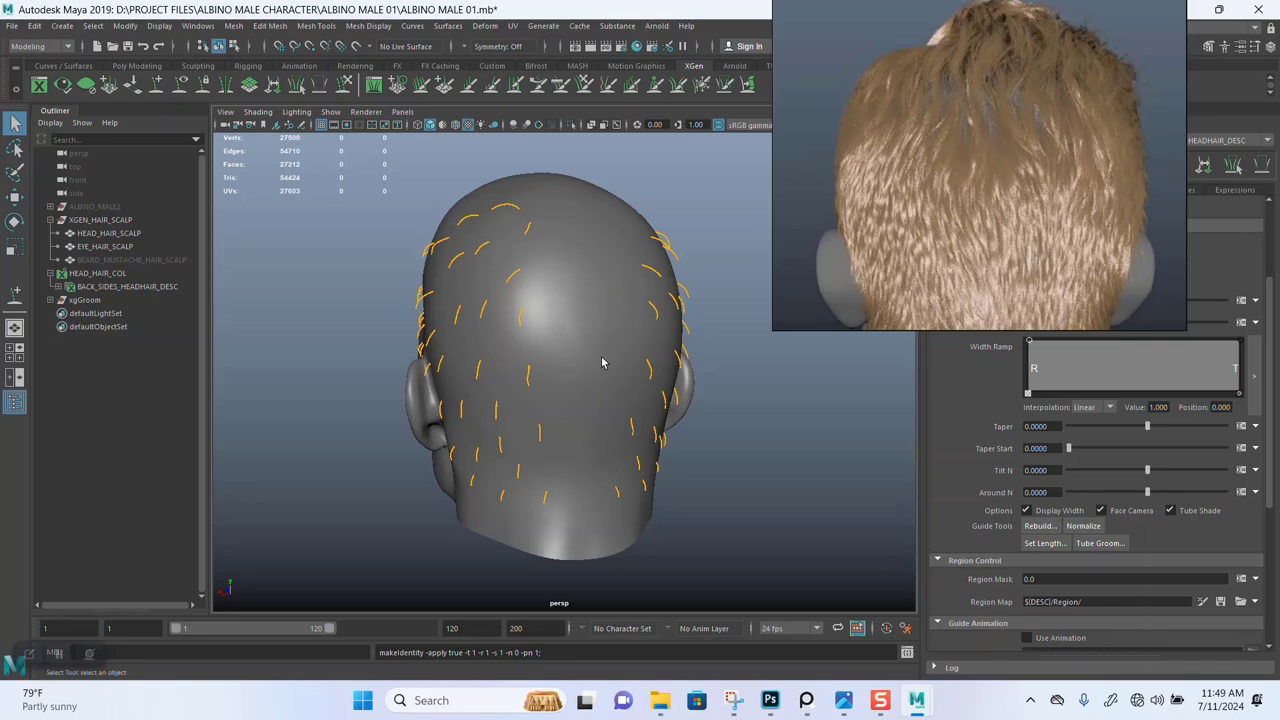
pyautogui.keyDown('alt'); pyautogui.moveTo(600, 363); pyautogui.dragTo(421, 375); pyautogui.keyUp('alt')
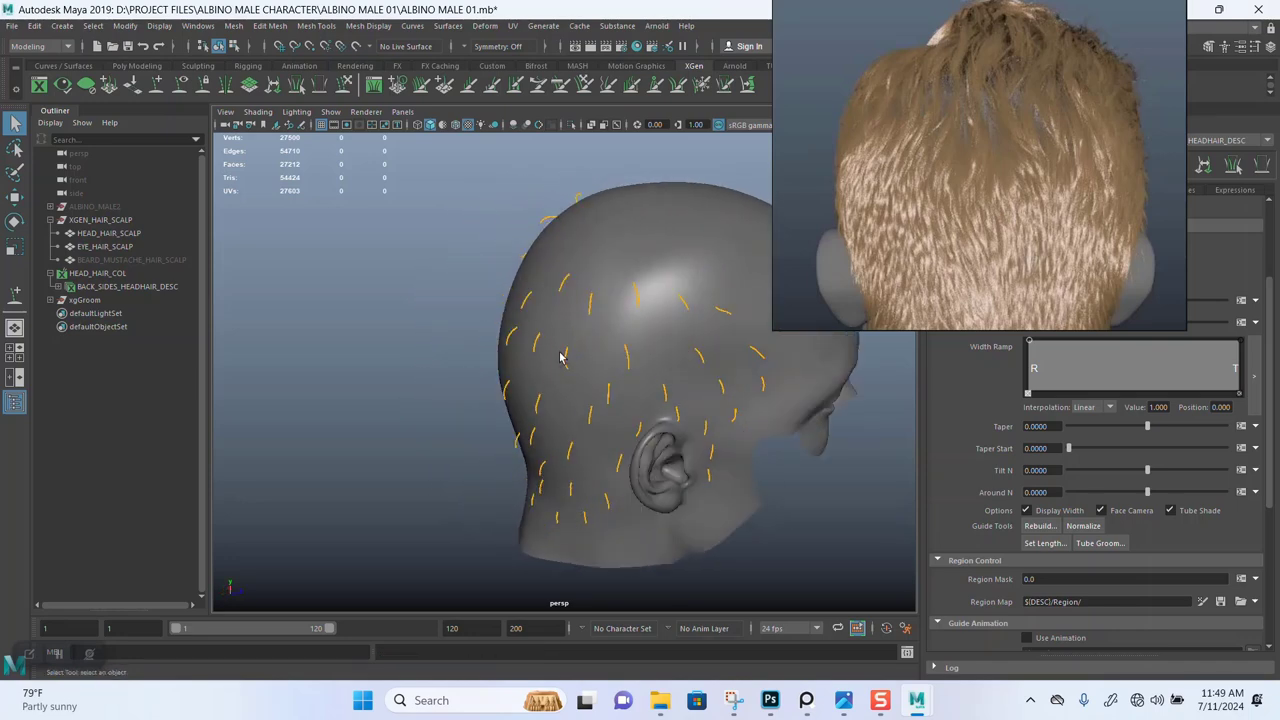
pyautogui.keyDown('alt'); pyautogui.moveTo(560, 357); pyautogui.dragTo(510, 308); pyautogui.keyUp('alt')
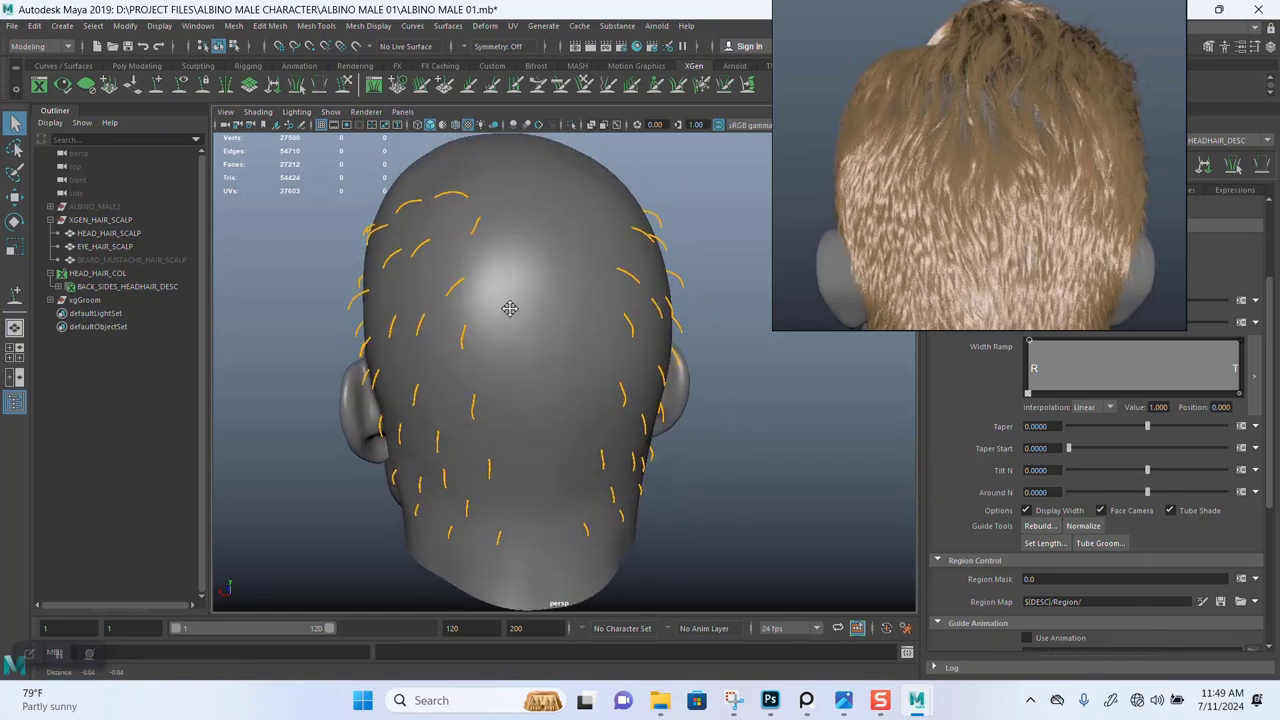
pyautogui.keyDown('alt'); pyautogui.moveTo(510, 308); pyautogui.dragTo(513, 254, button='middle'); pyautogui.keyUp('alt')
pyautogui.scroll(3, 561, 345)
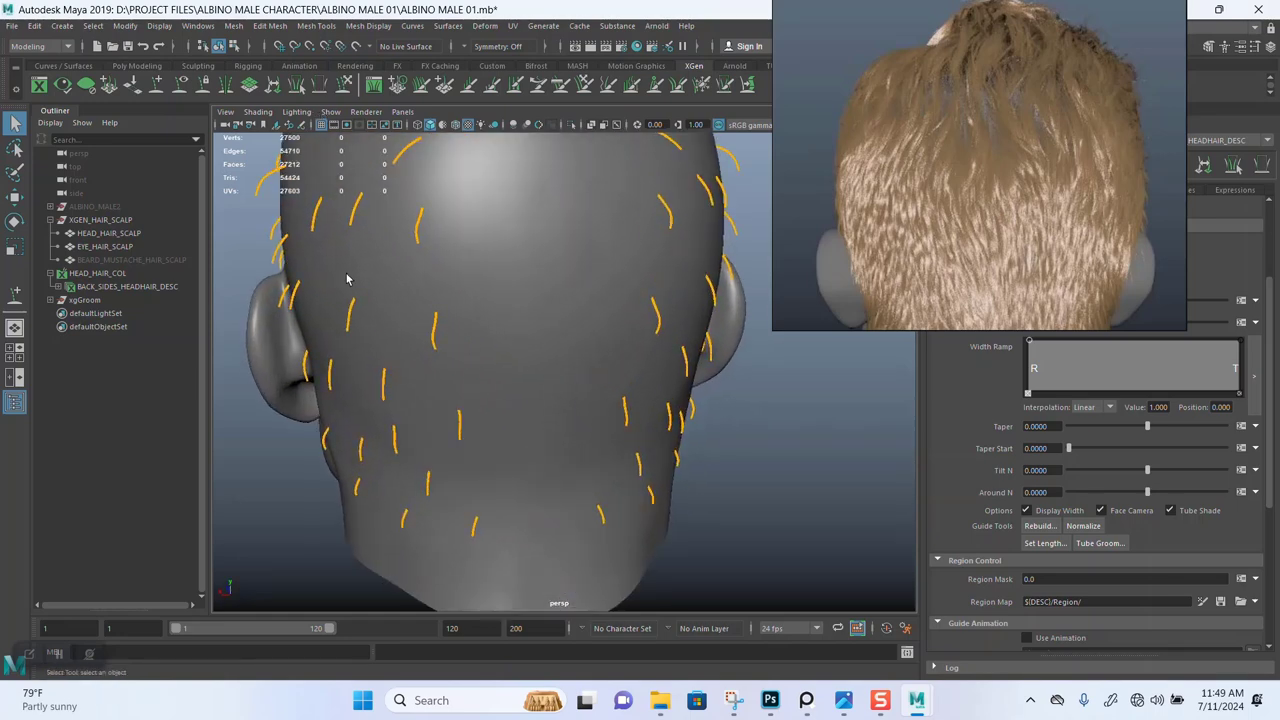
# Add XGen guides pointing down the empty centre strip of the nape, starting just above the hairline.
pyautogui.click(152, 85)
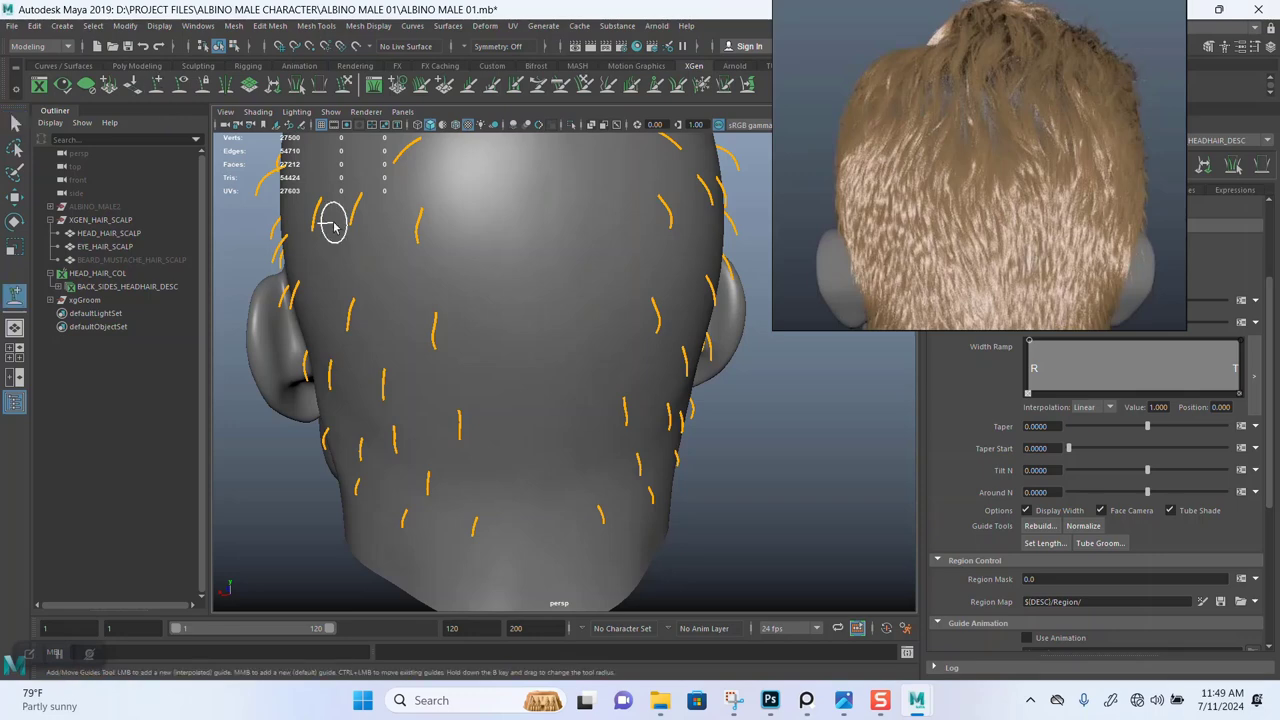
pyautogui.keyDown('alt'); pyautogui.moveTo(400, 256); pyautogui.dragTo(471, 283); pyautogui.keyUp('alt')
pyautogui.keyDown('alt'); pyautogui.moveTo(483, 398); pyautogui.dragTo(484, 332, button='middle'); pyautogui.keyUp('alt')
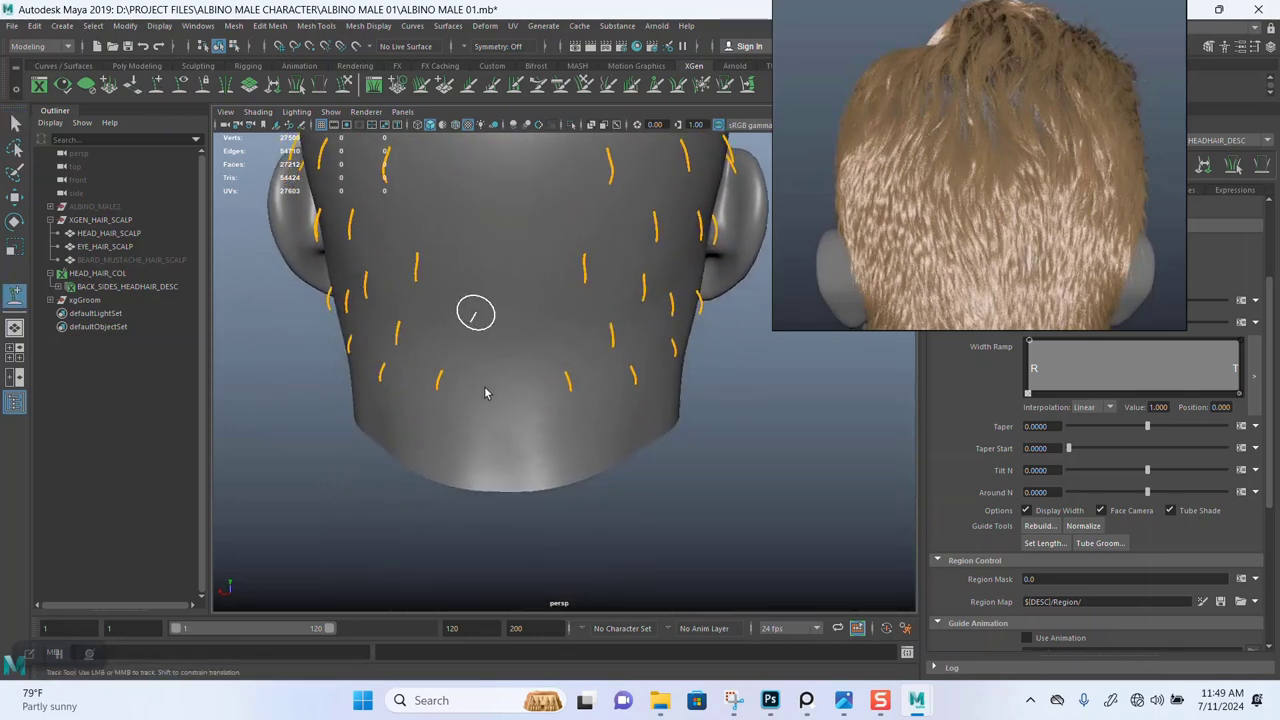
pyautogui.click(543, 380)
pyautogui.keyDown('alt'); pyautogui.moveTo(551, 391); pyautogui.dragTo(481, 334); pyautogui.keyUp('alt')
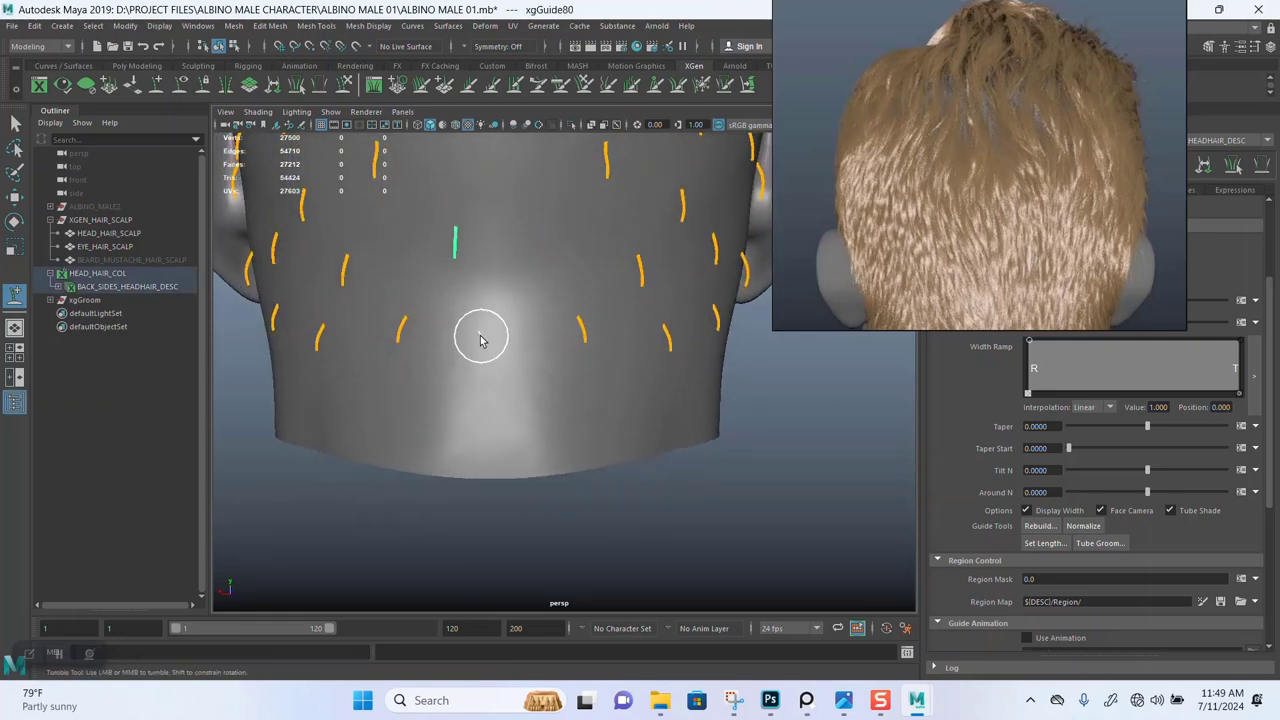
pyautogui.keyDown('alt'); pyautogui.moveTo(544, 271); pyautogui.dragTo(541, 338, button='middle'); pyautogui.keyUp('alt')
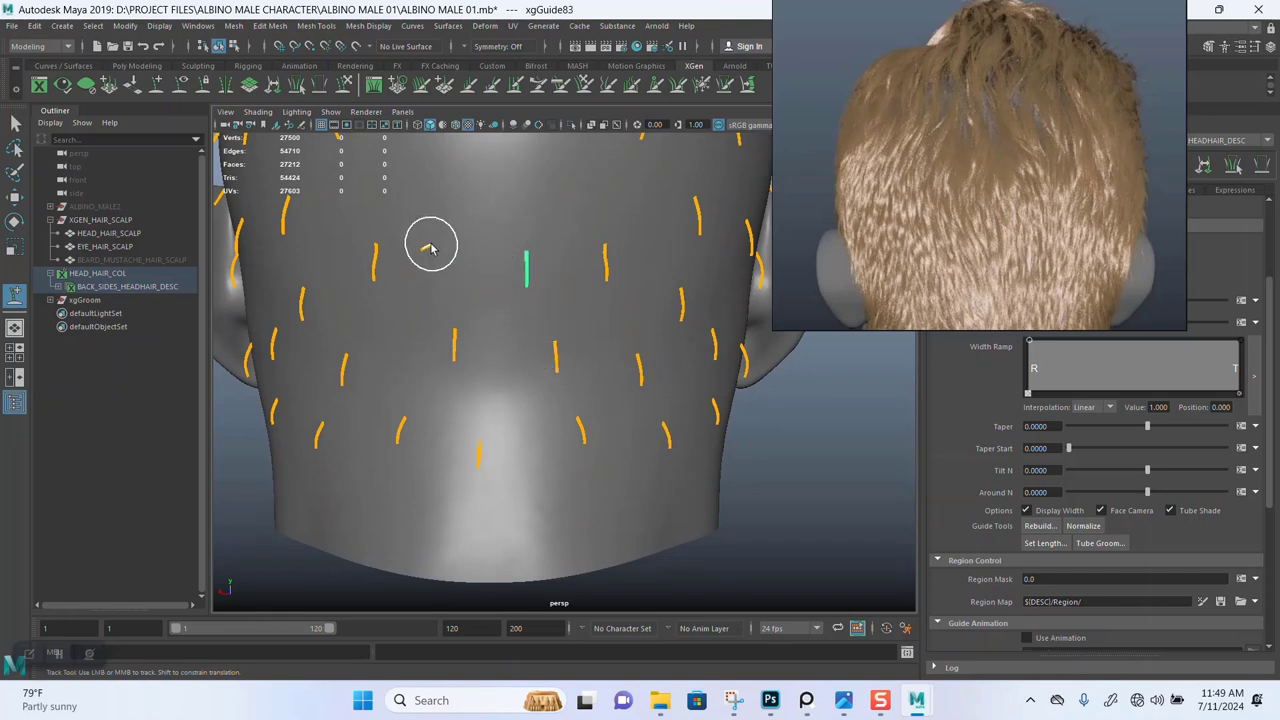
# Continue the centre strip up the back of the head with a pair of guides and a three-guide row above it.
pyautogui.click(430, 248)
pyautogui.keyDown('alt'); pyautogui.moveTo(430, 248); pyautogui.dragTo(506, 365, button='middle'); pyautogui.keyUp('alt')
pyautogui.click(426, 247)
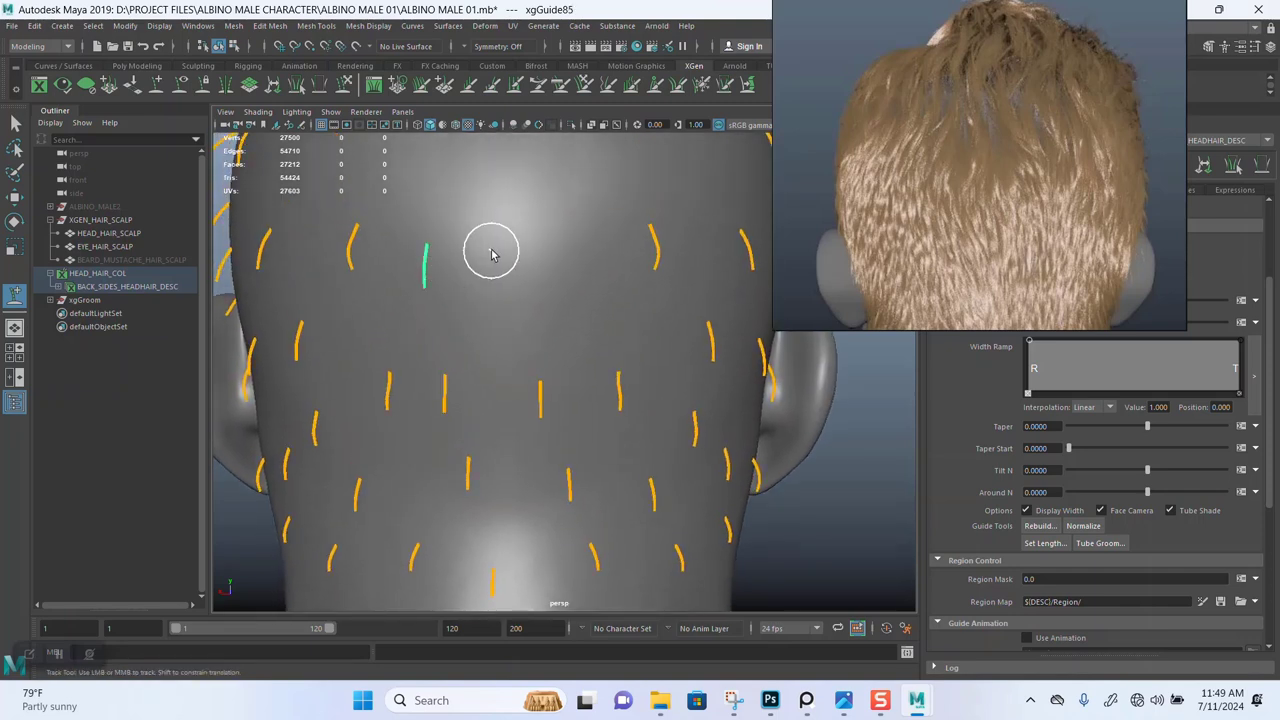
pyautogui.click(574, 247)
pyautogui.click(494, 269)
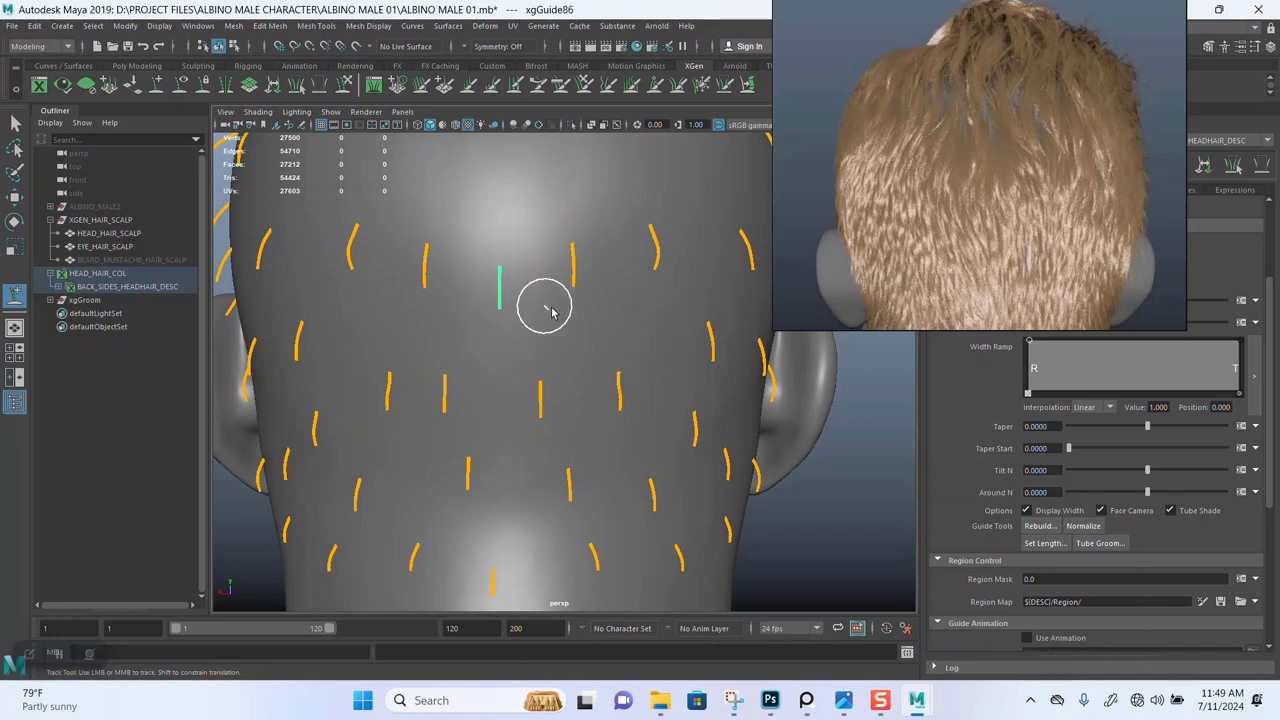
# Place a row of three guides across the centre gap of the upper back of the head.
pyautogui.keyDown('alt'); pyautogui.moveTo(543, 303); pyautogui.dragTo(474, 333, button='middle'); pyautogui.keyUp('alt')
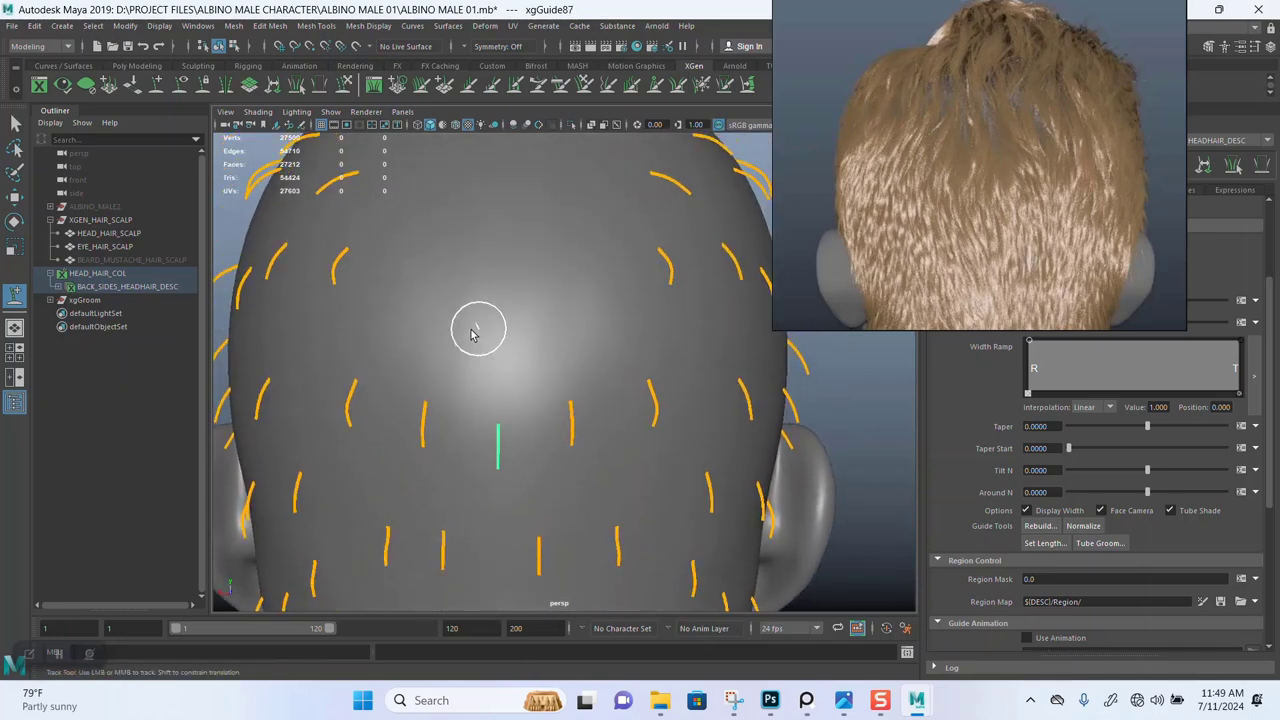
pyautogui.click(413, 303)
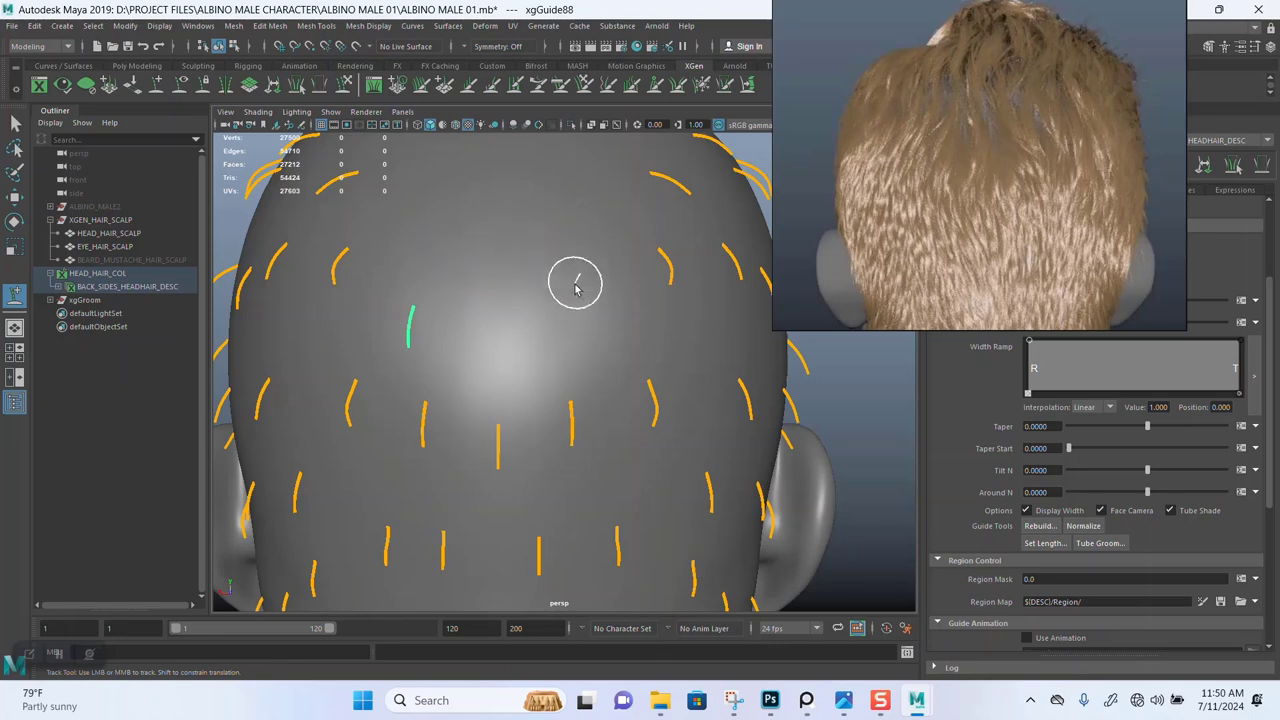
pyautogui.click(600, 318)
pyautogui.click(502, 316)
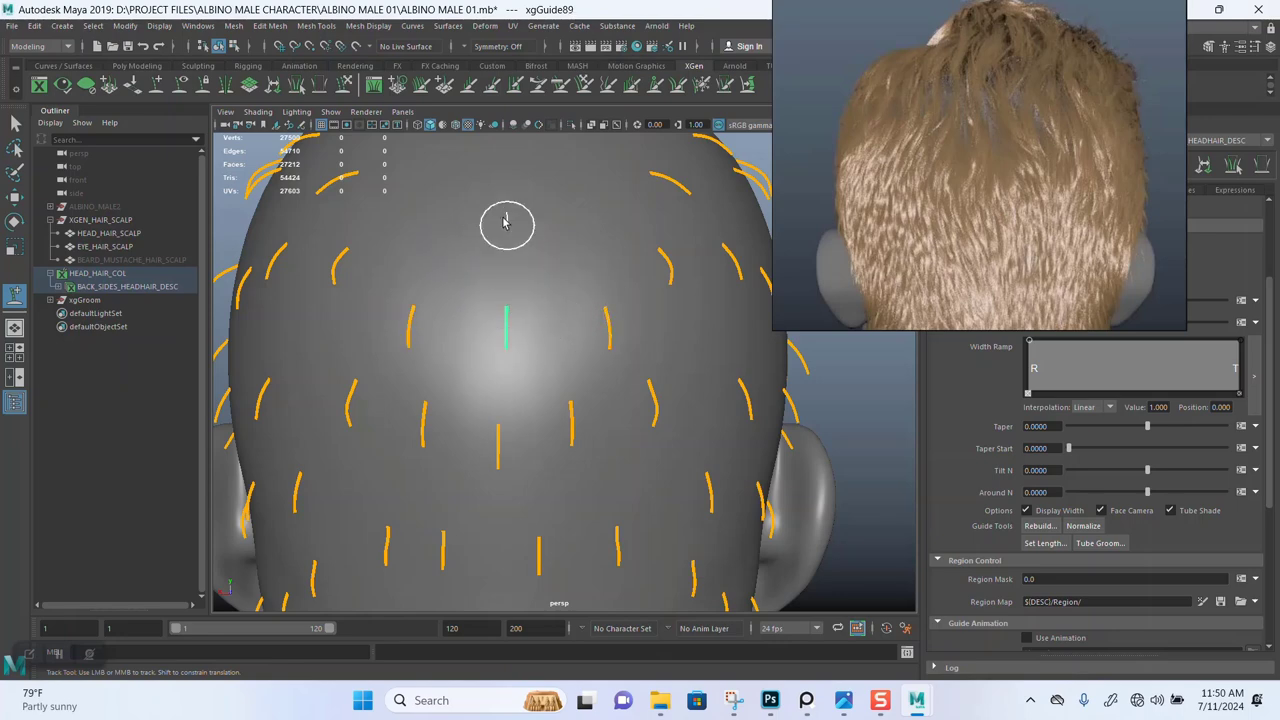
# Fill the gap below the crown with guides, placing two more rows between the mirrored halves.
pyautogui.keyDown('alt'); pyautogui.moveTo(508, 220); pyautogui.dragTo(485, 427); pyautogui.keyUp('alt')
pyautogui.click(478, 410)
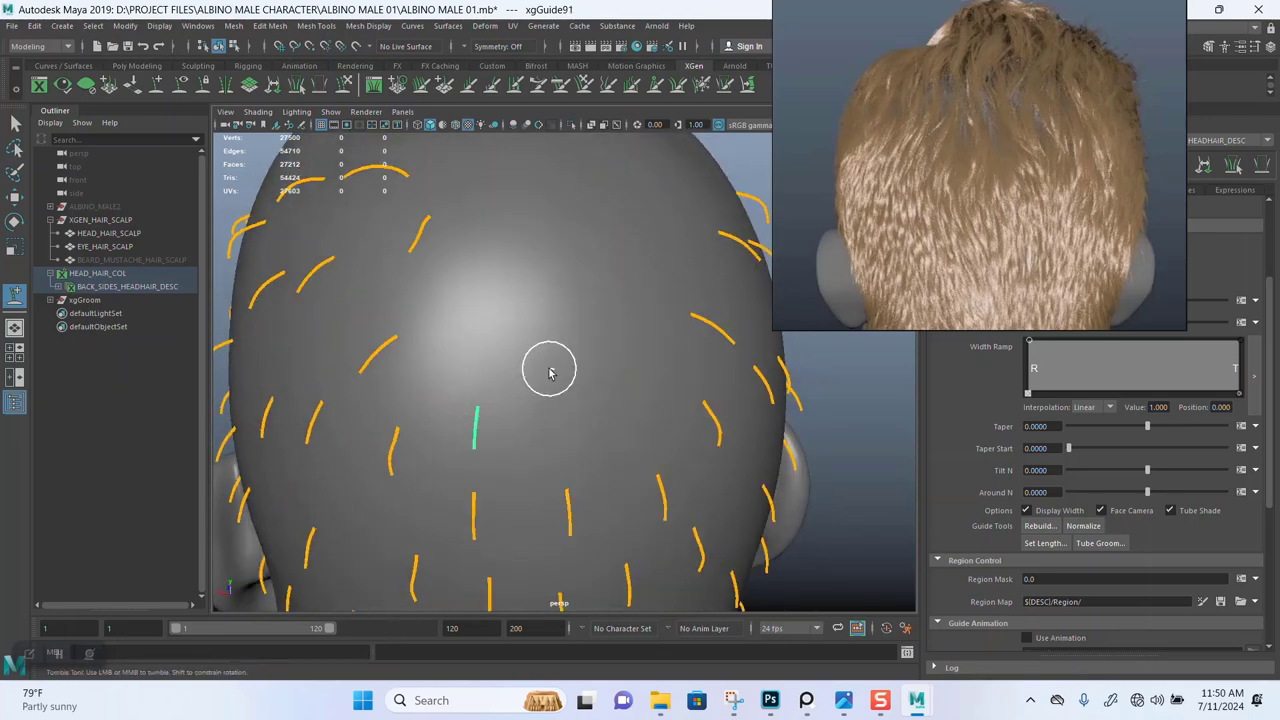
pyautogui.click(643, 389)
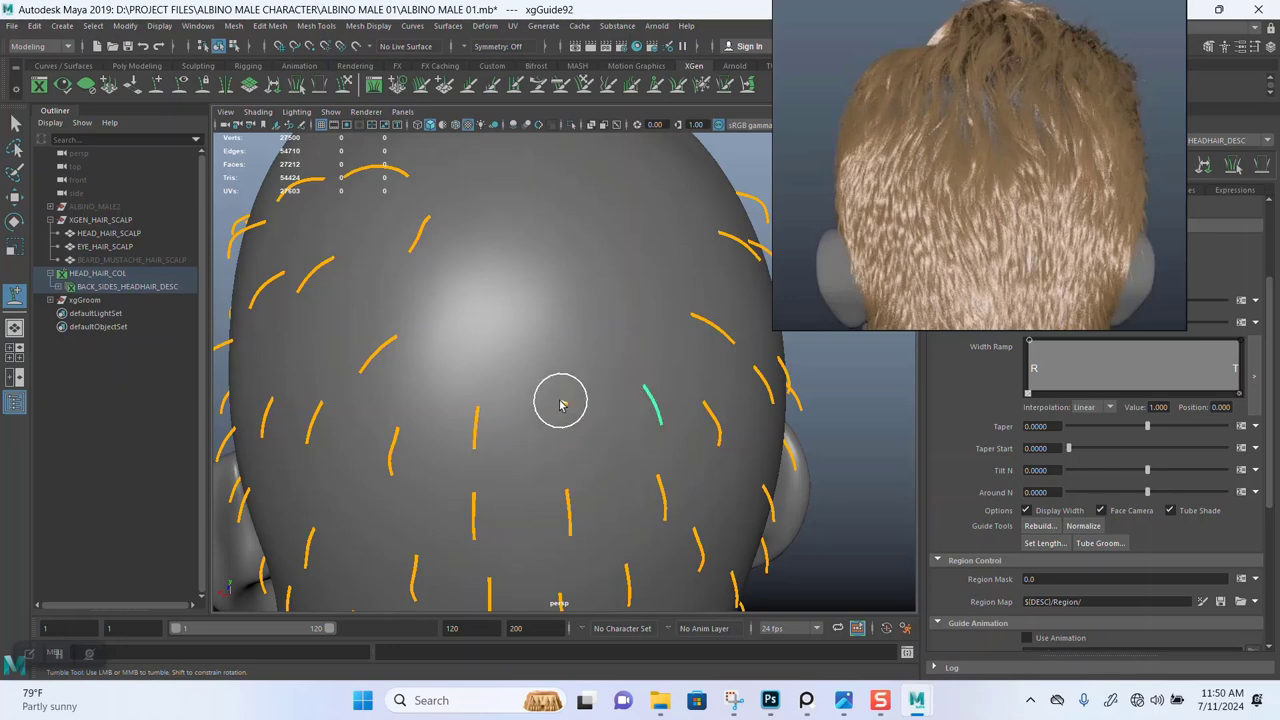
pyautogui.click(562, 404)
pyautogui.keyDown('alt'); pyautogui.moveTo(563, 308); pyautogui.dragTo(508, 250); pyautogui.keyUp('alt')
pyautogui.keyDown('alt'); pyautogui.moveTo(508, 250); pyautogui.dragTo(485, 283, button='middle'); pyautogui.keyUp('alt')
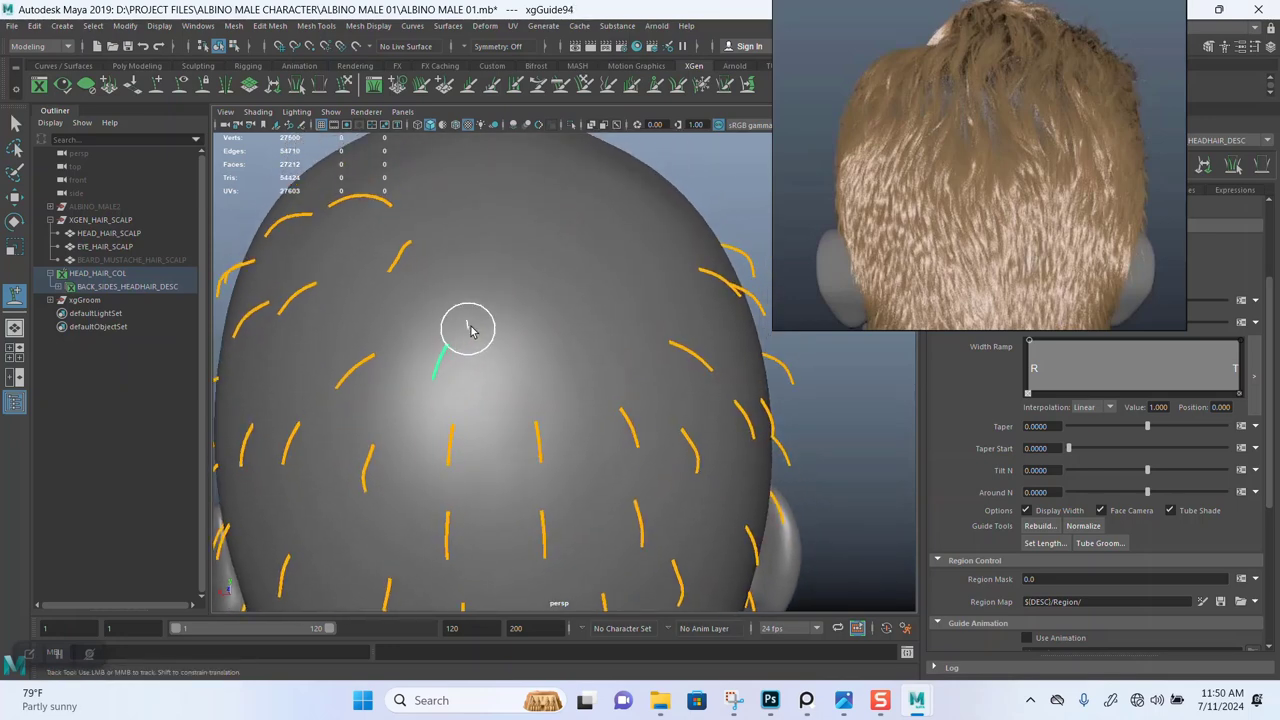
pyautogui.click(518, 320)
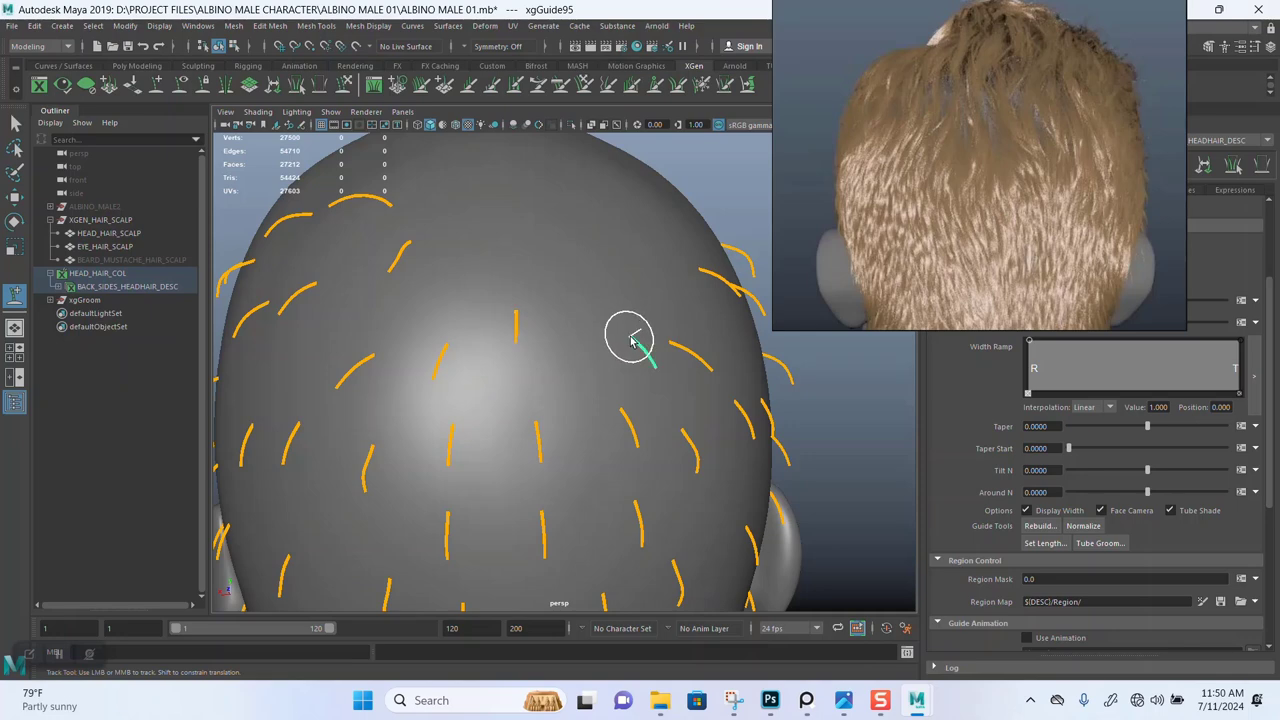
# Place the last guides across the top of the crown to close the centre strip.
pyautogui.keyDown('alt'); pyautogui.moveTo(632, 342); pyautogui.dragTo(545, 370); pyautogui.keyUp('alt')
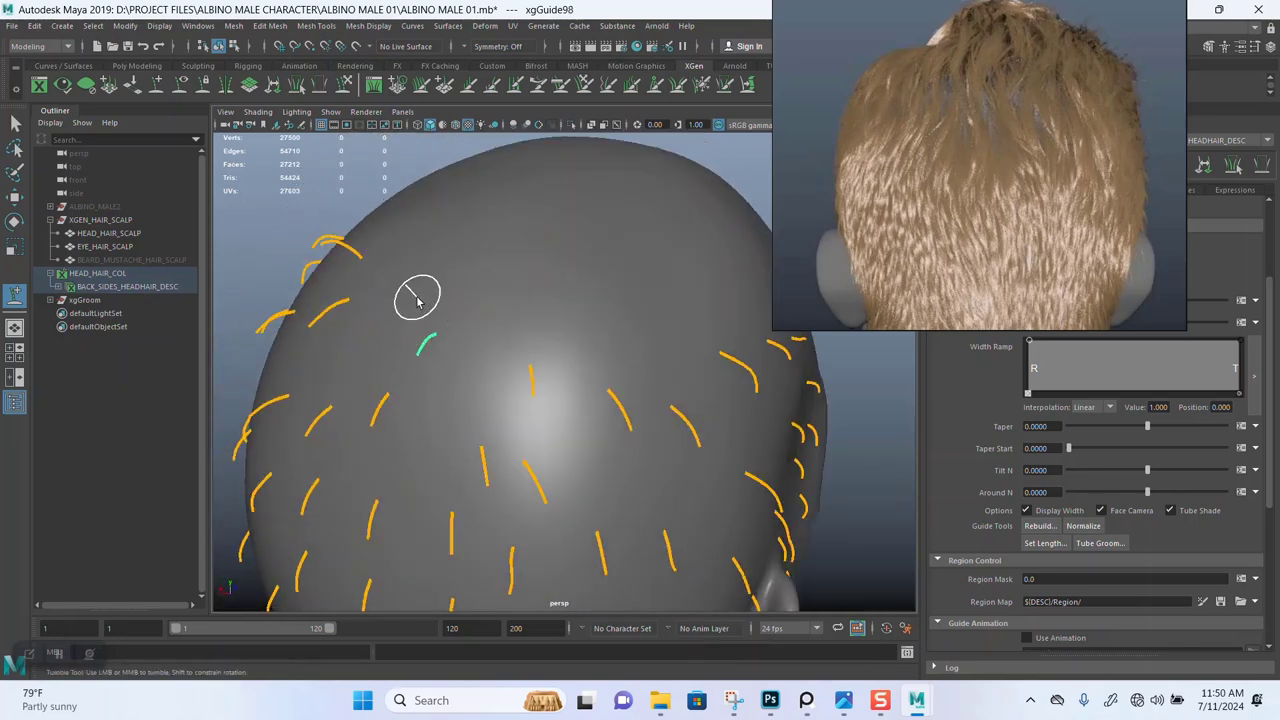
pyautogui.click(505, 287)
pyautogui.scroll(-10, 540, 285)
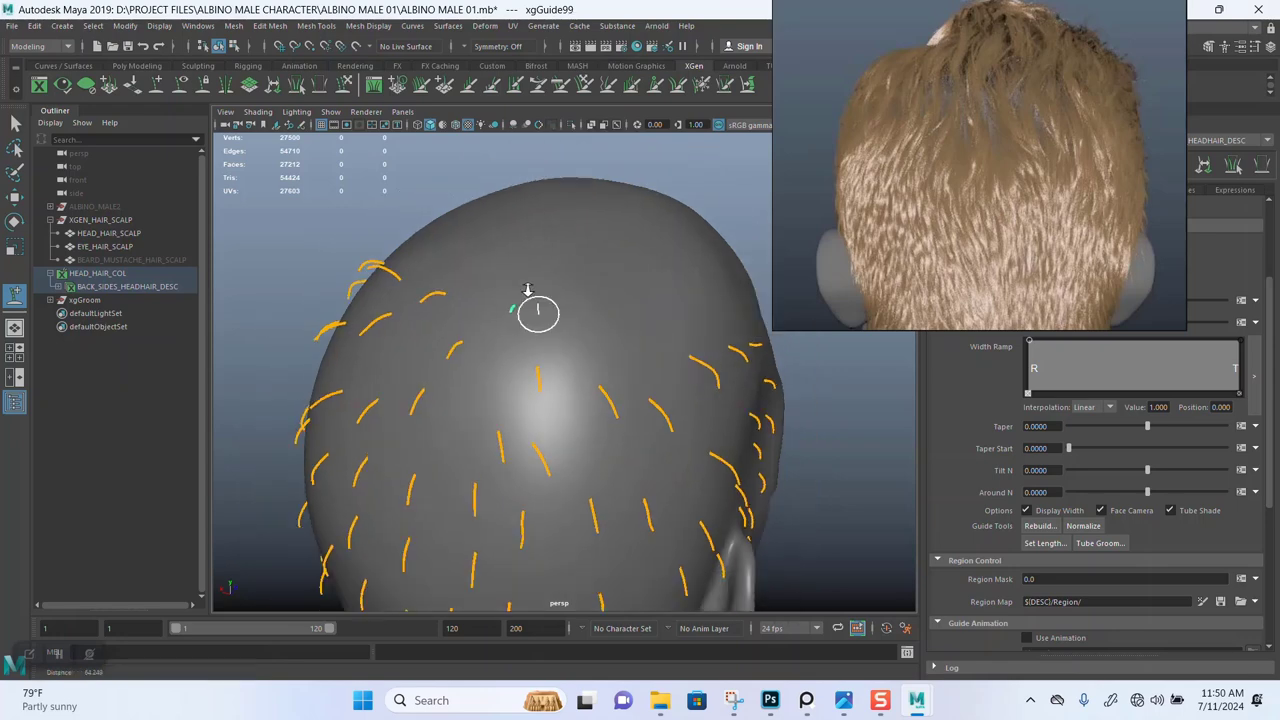
pyautogui.keyDown('alt'); pyautogui.moveTo(594, 275); pyautogui.dragTo(543, 260); pyautogui.keyUp('alt')
pyautogui.moveTo(536, 318)
pyautogui.keyDown('alt'); pyautogui.mouseDown()
pyautogui.moveTo(600, 366)
pyautogui.moveTo(590, 330)
pyautogui.moveTo(594, 349)
pyautogui.mouseUp(); pyautogui.keyUp('alt')
# Sculpt the newest crown guide so it bends backward along the scalp, and scale it up to match its neighbours.
pyautogui.press('w')
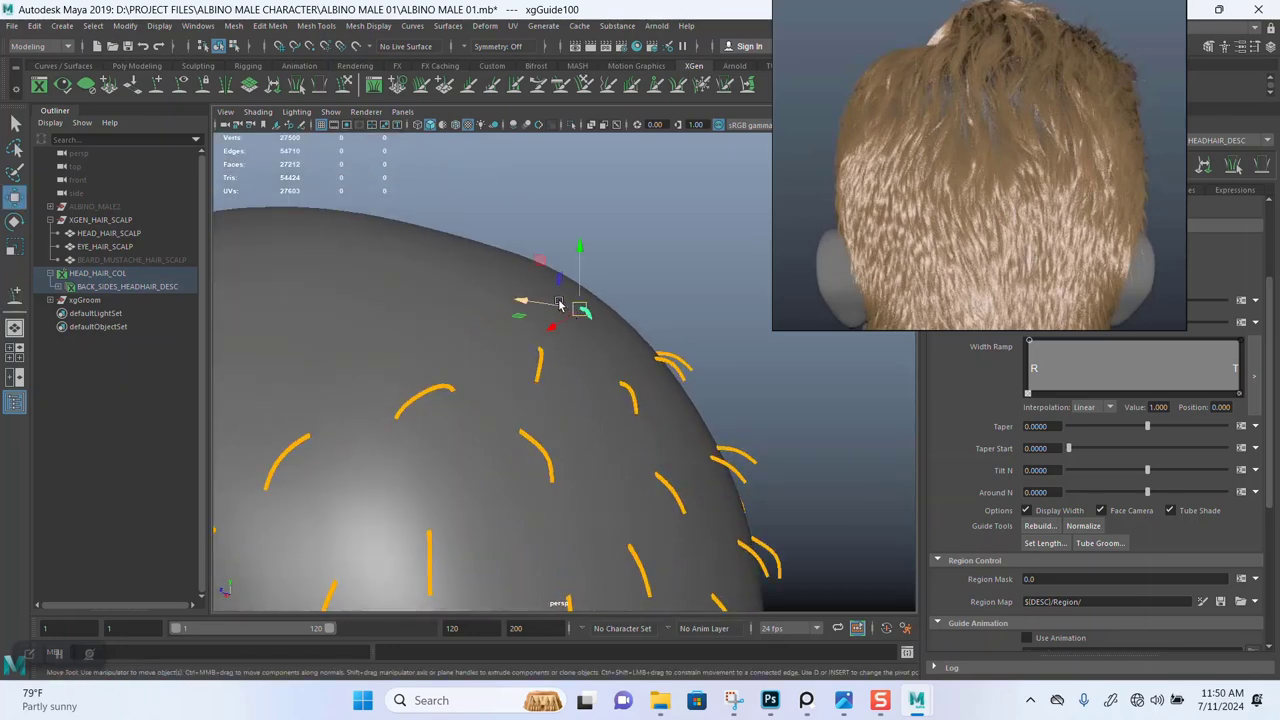
pyautogui.click(347, 85)
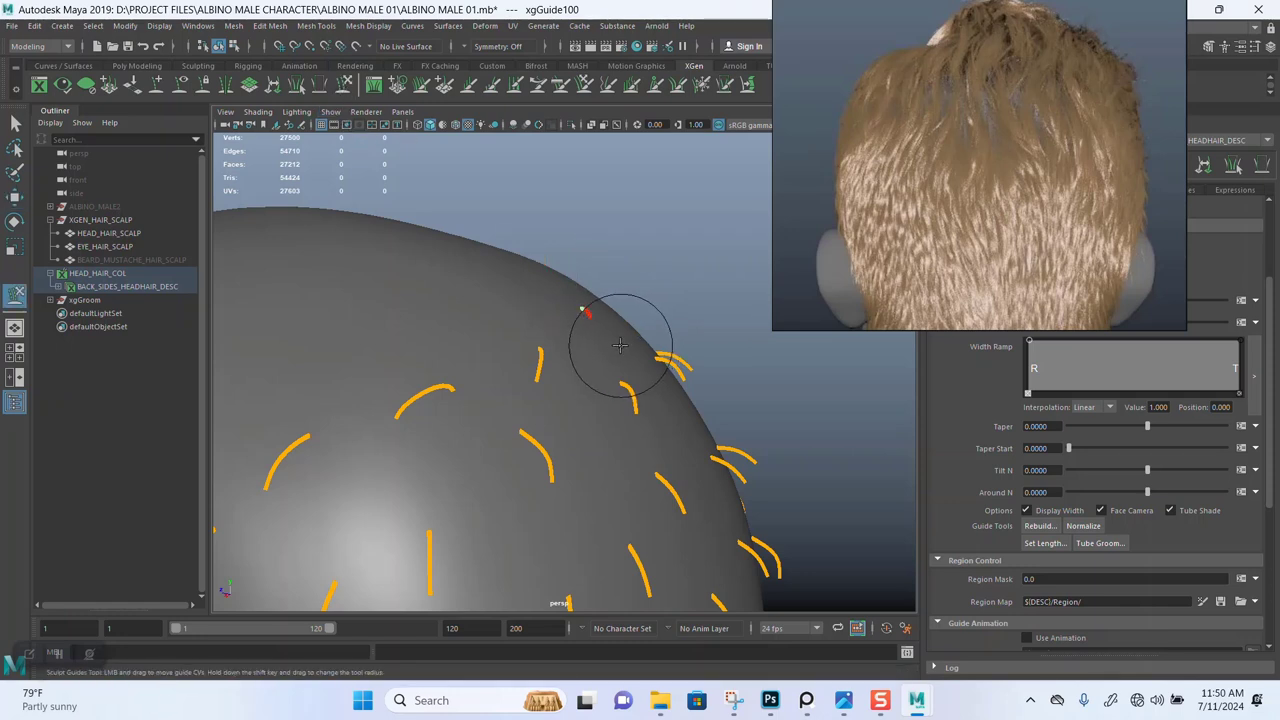
pyautogui.moveTo(620, 345); pyautogui.dragTo(663, 329)
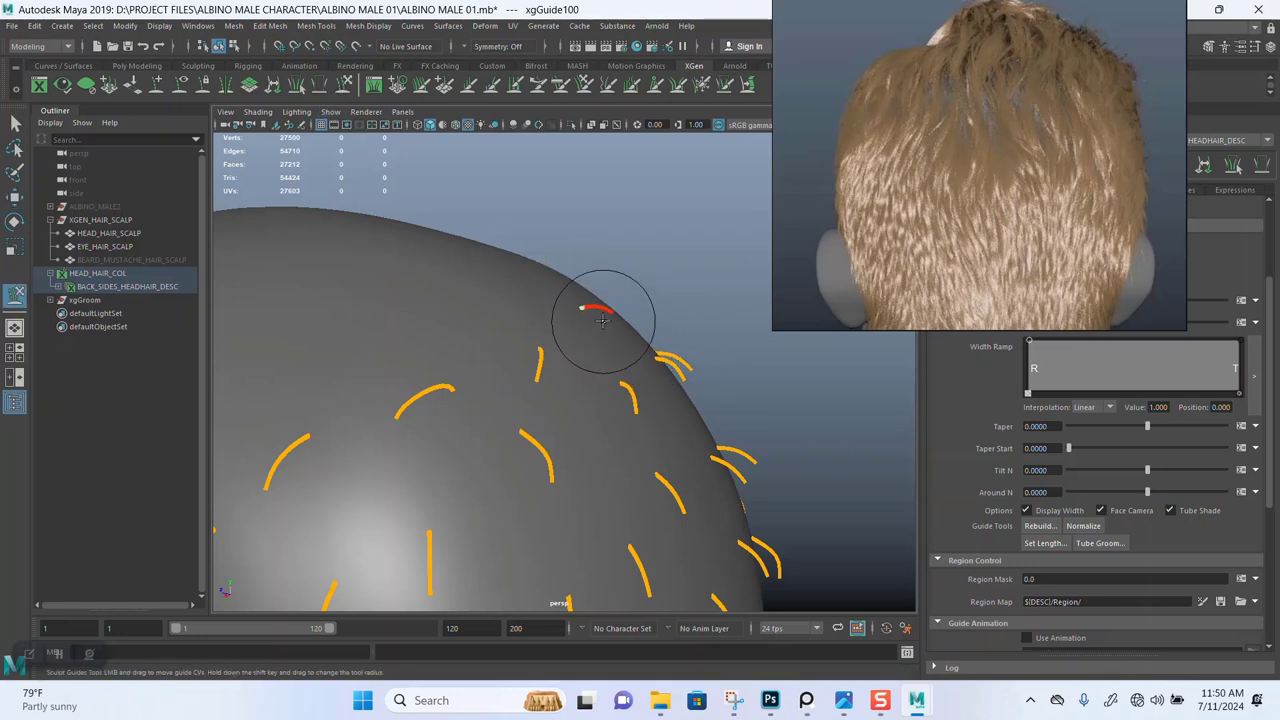
pyautogui.press('r')
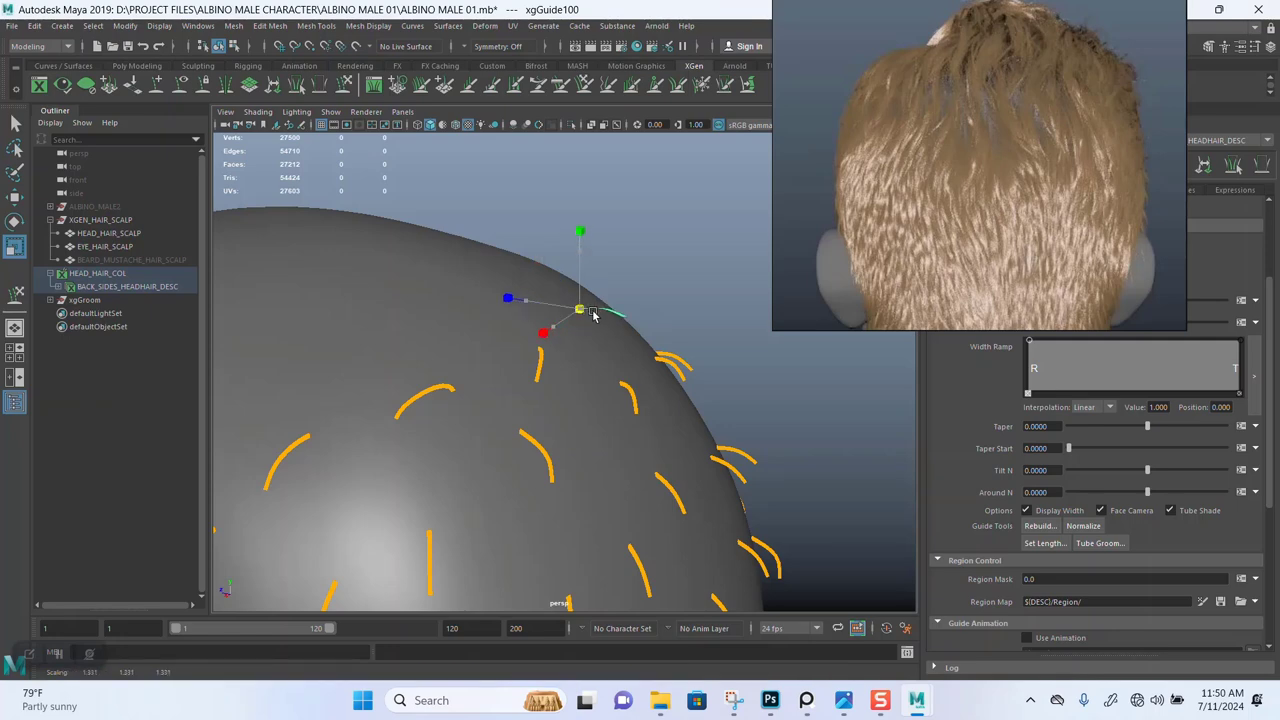
pyautogui.scroll(-3, 586, 306)
pyautogui.click(13, 120)
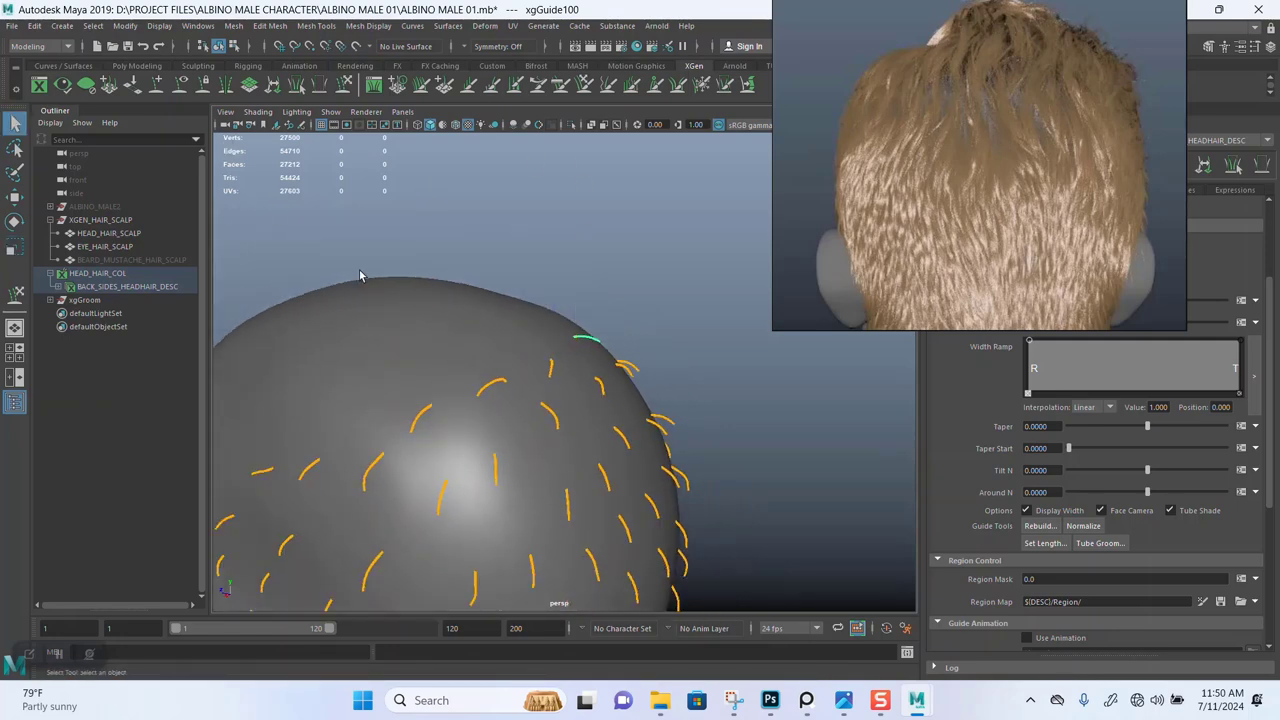
# Check the full guide layout around the head, save the scene, and generate the XGen hair preview.
pyautogui.keyDown('alt'); pyautogui.moveTo(360, 277); pyautogui.dragTo(603, 217); pyautogui.keyUp('alt')
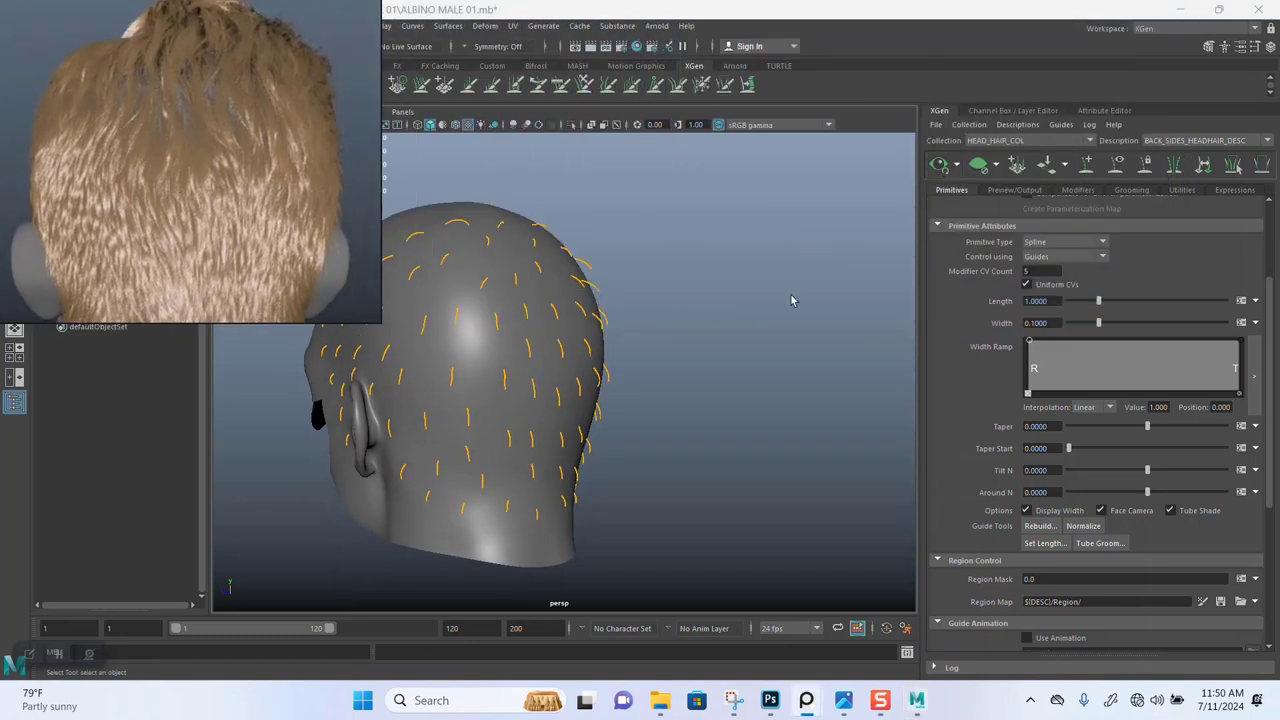
pyautogui.keyDown('alt'); pyautogui.moveTo(791, 300); pyautogui.dragTo(717, 334); pyautogui.keyUp('alt')
pyautogui.hotkey('ctrl', 's')
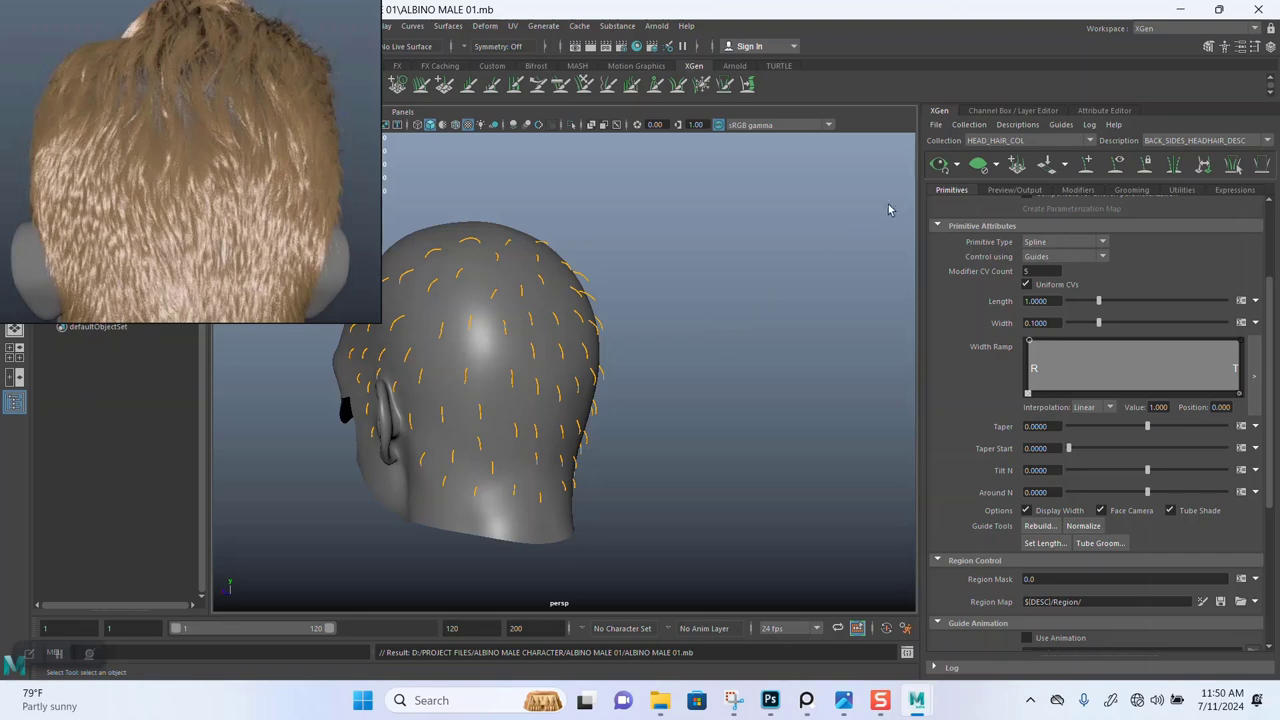
pyautogui.click(938, 165)
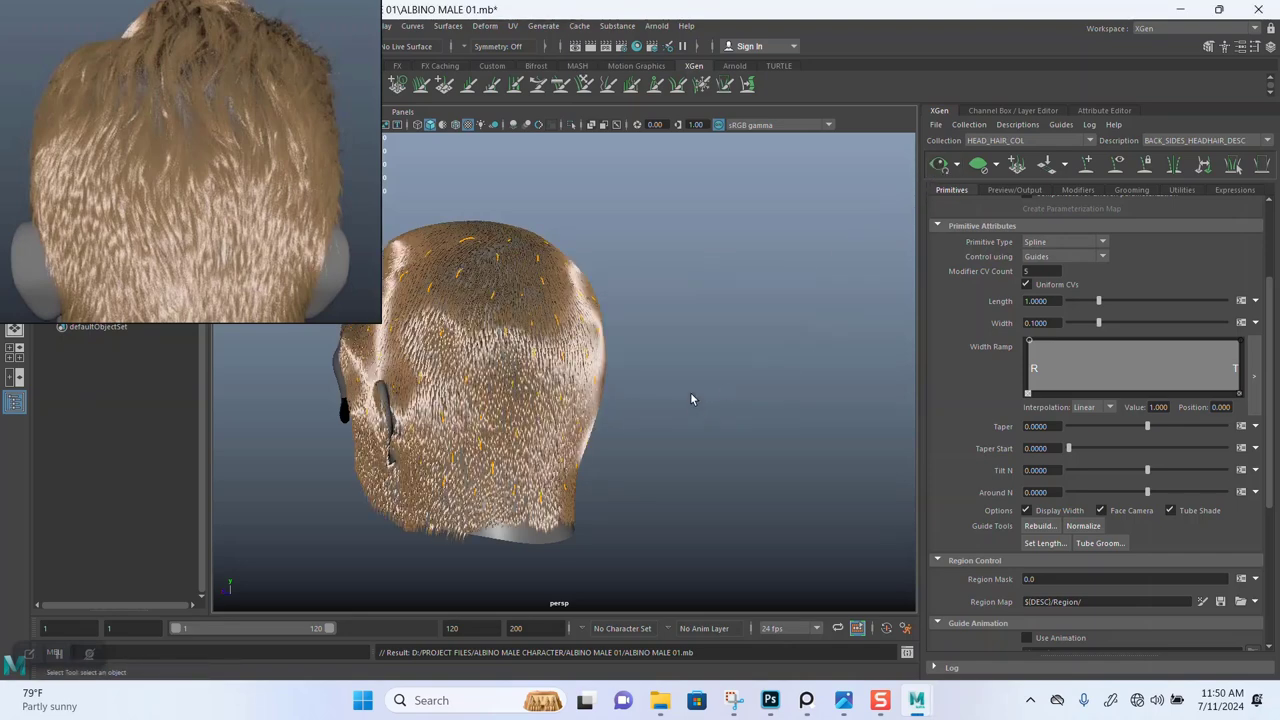
# Examine the previewed hair flow around the ear, side, crown and back of the head against the reference image.
pyautogui.keyDown('alt'); pyautogui.moveTo(685, 426); pyautogui.dragTo(723, 354); pyautogui.keyUp('alt')
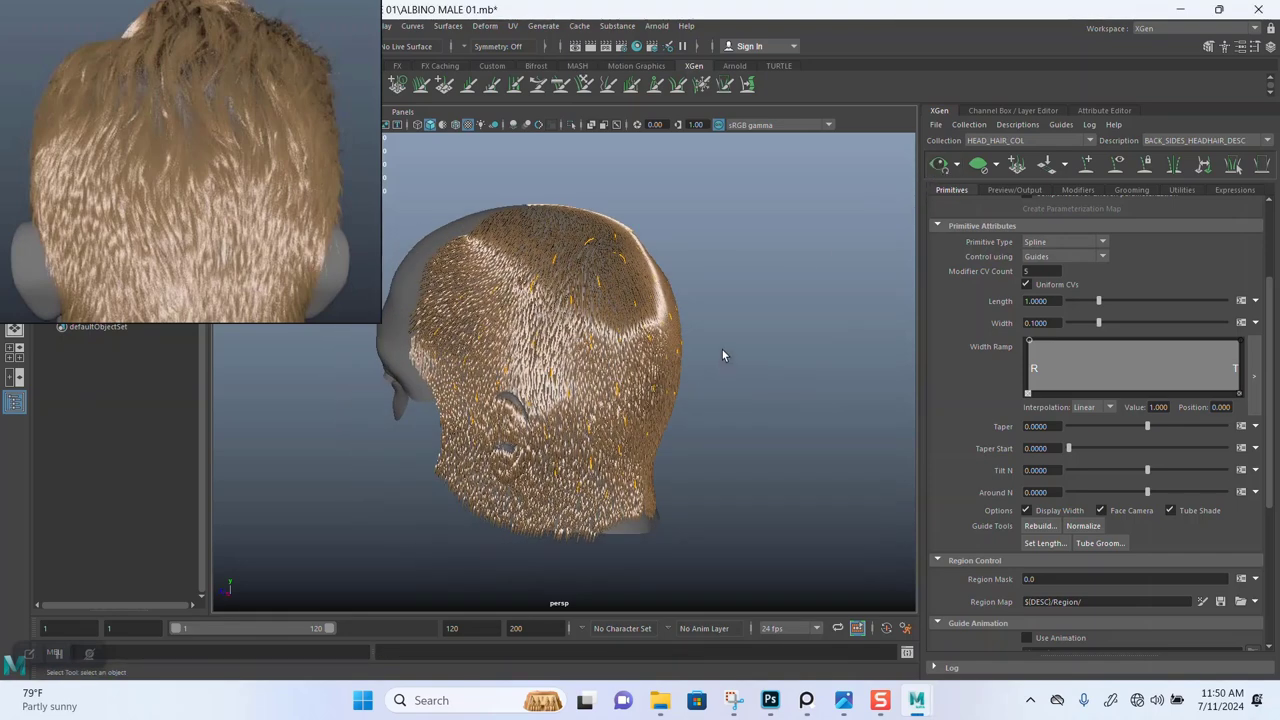
pyautogui.keyDown('alt'); pyautogui.moveTo(723, 354); pyautogui.dragTo(733, 475, button='right'); pyautogui.keyUp('alt')
pyautogui.keyDown('alt'); pyautogui.moveTo(732, 468); pyautogui.dragTo(736, 404); pyautogui.keyUp('alt')
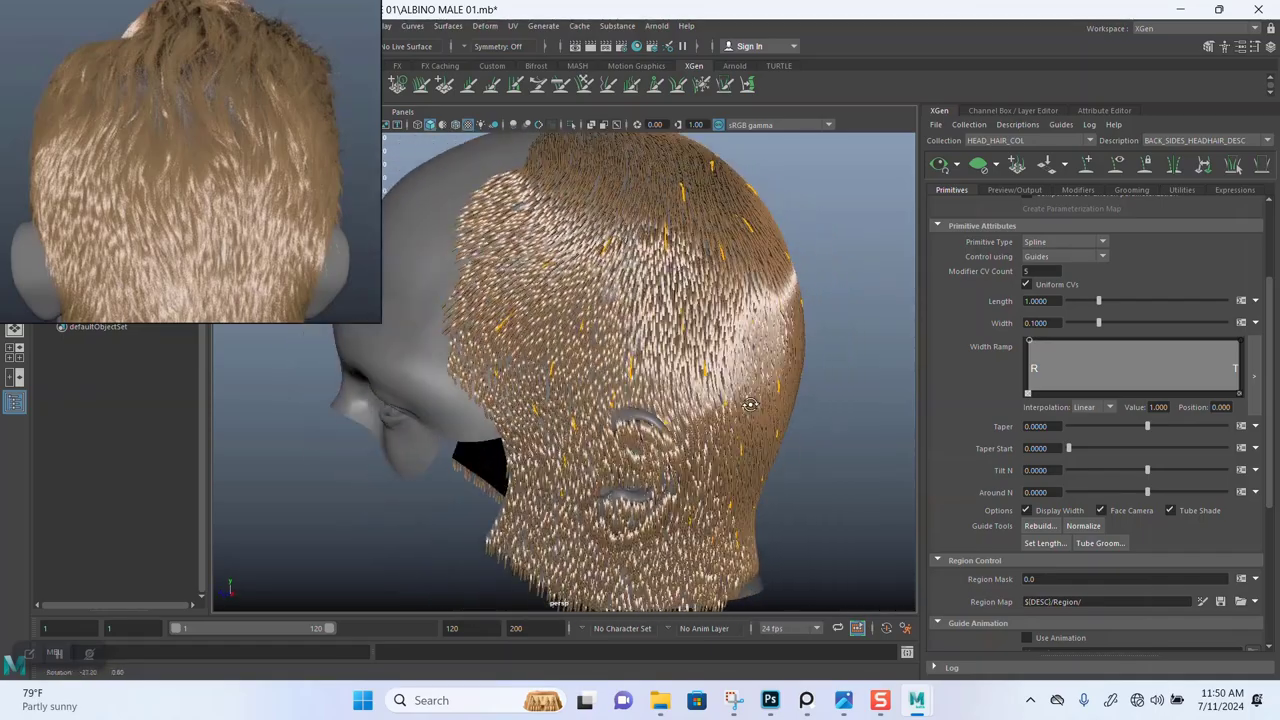
pyautogui.keyDown('alt'); pyautogui.moveTo(736, 404); pyautogui.dragTo(701, 406, button='middle'); pyautogui.keyUp('alt')
pyautogui.keyDown('alt'); pyautogui.moveTo(701, 405); pyautogui.dragTo(795, 408); pyautogui.keyUp('alt')
pyautogui.keyDown('alt'); pyautogui.moveTo(728, 382); pyautogui.dragTo(736, 394, button='middle'); pyautogui.keyUp('alt')
pyautogui.keyDown('alt'); pyautogui.moveTo(735, 393); pyautogui.dragTo(666, 314); pyautogui.keyUp('alt')
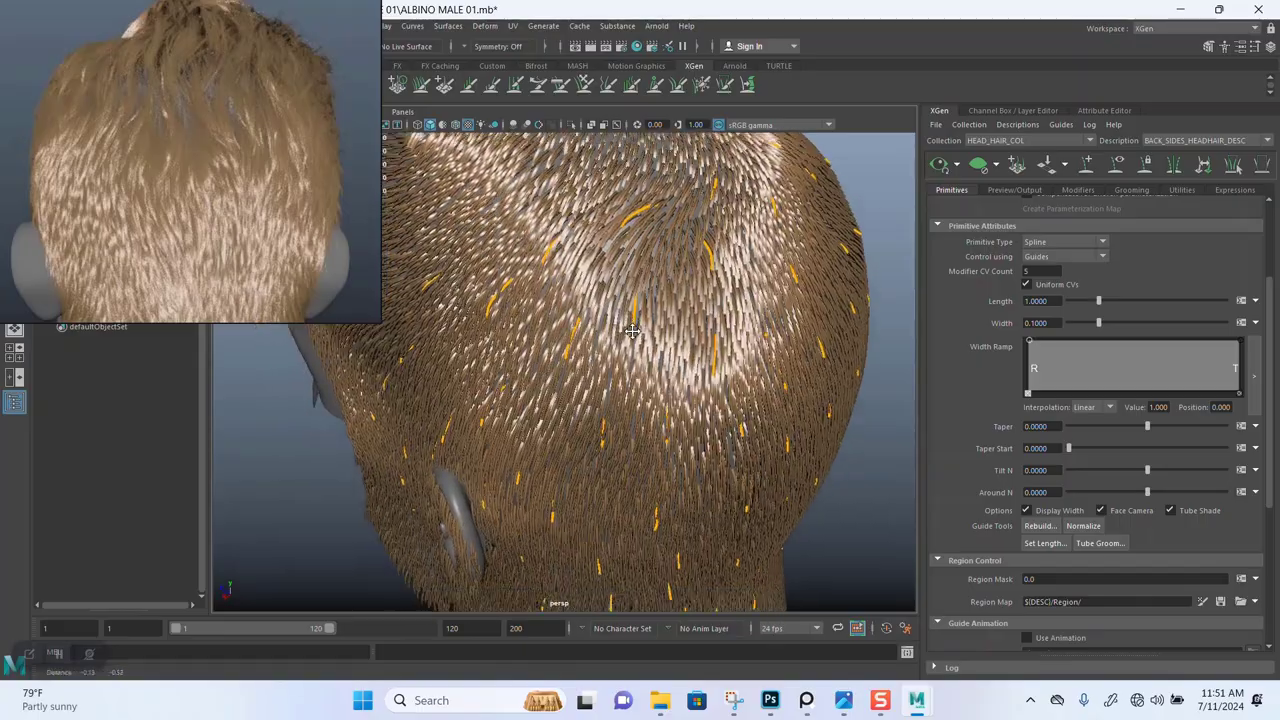
pyautogui.keyDown('alt'); pyautogui.moveTo(666, 314); pyautogui.dragTo(656, 288, button='middle'); pyautogui.keyUp('alt')
pyautogui.keyDown('alt'); pyautogui.moveTo(656, 288); pyautogui.dragTo(640, 310); pyautogui.keyUp('alt')
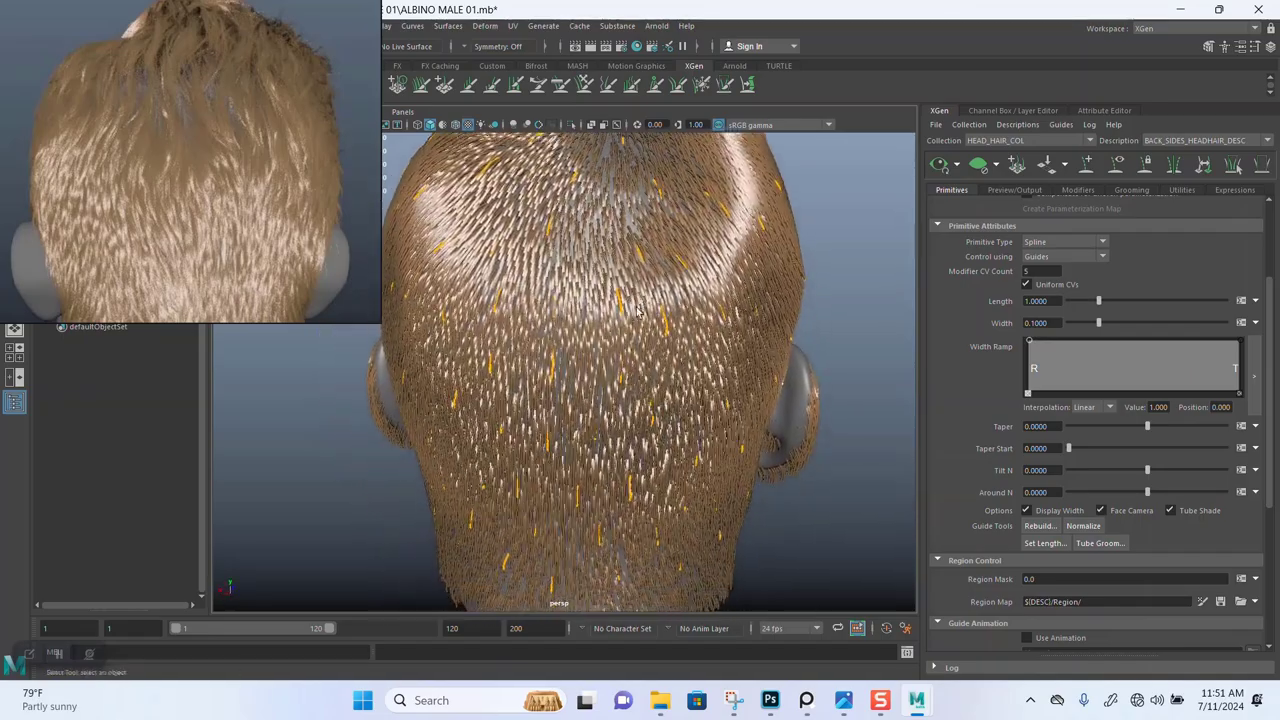
pyautogui.scroll(-3, 613, 373)
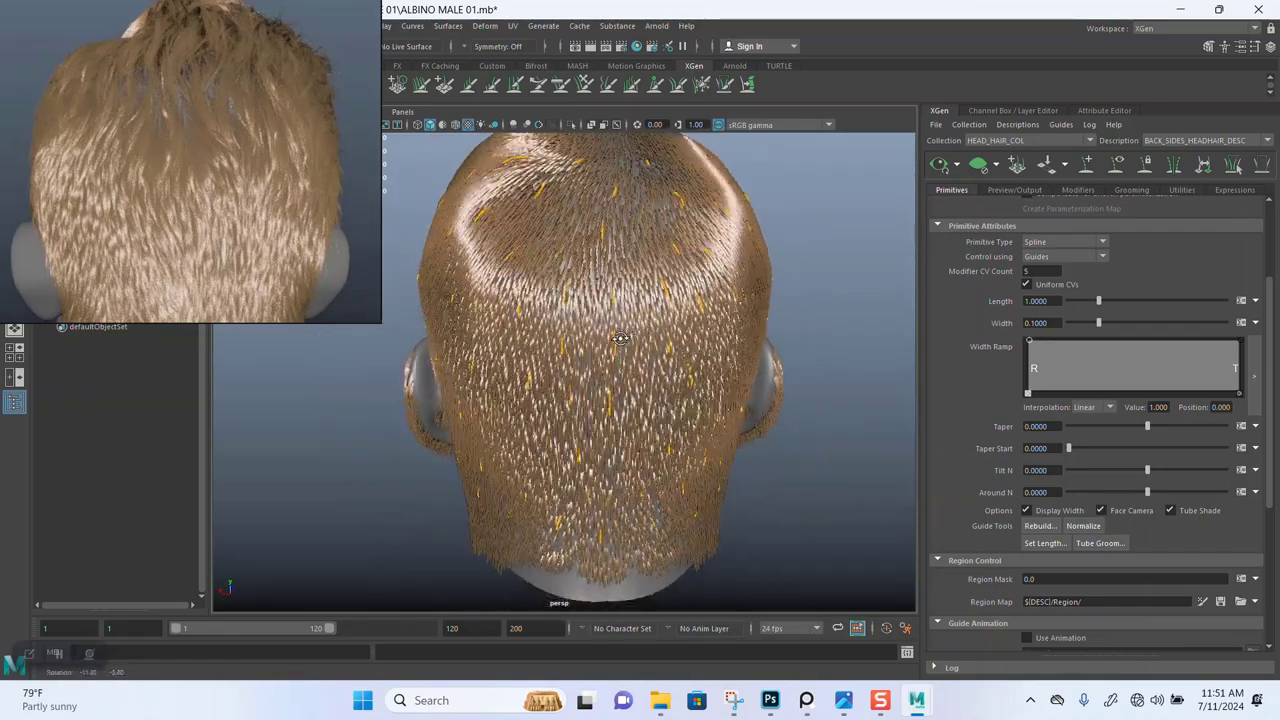
pyautogui.keyDown('alt'); pyautogui.moveTo(690, 333); pyautogui.dragTo(670, 356); pyautogui.keyUp('alt')
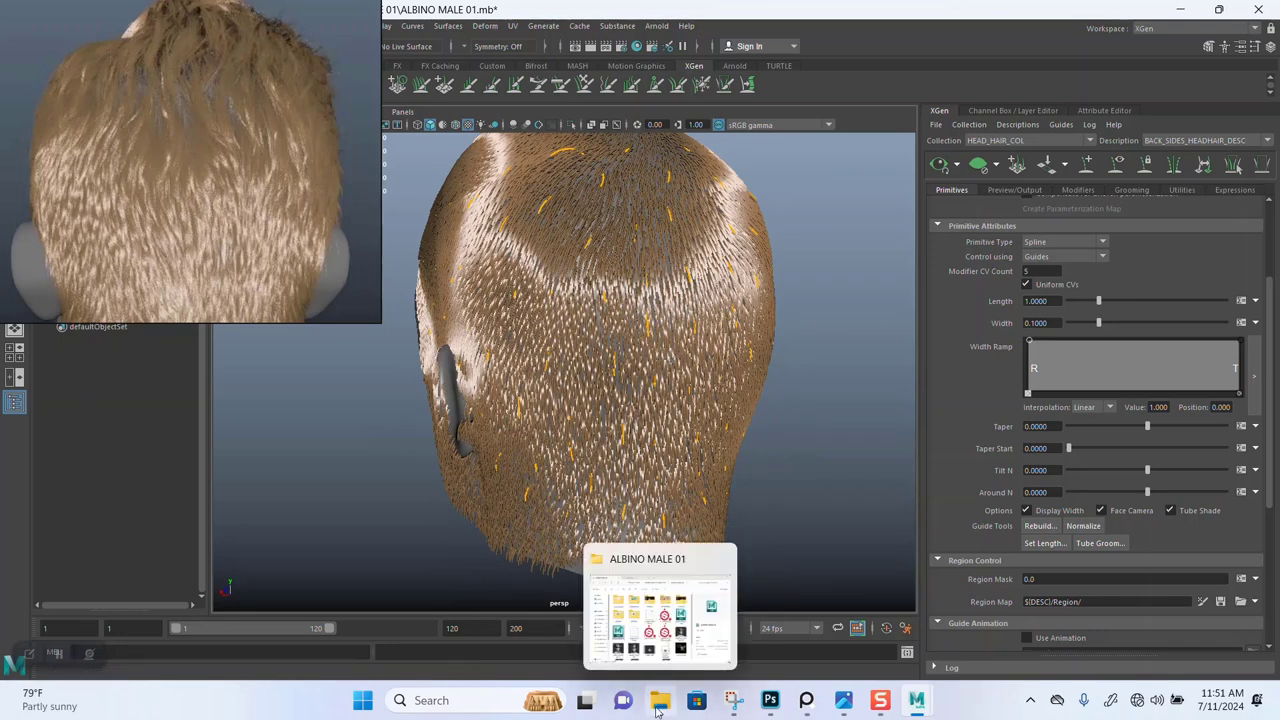
# Switch to File Explorer, open wecht.txt from the Desktop folder in a new tab, and find the XGen settings notes.
pyautogui.click(657, 710)
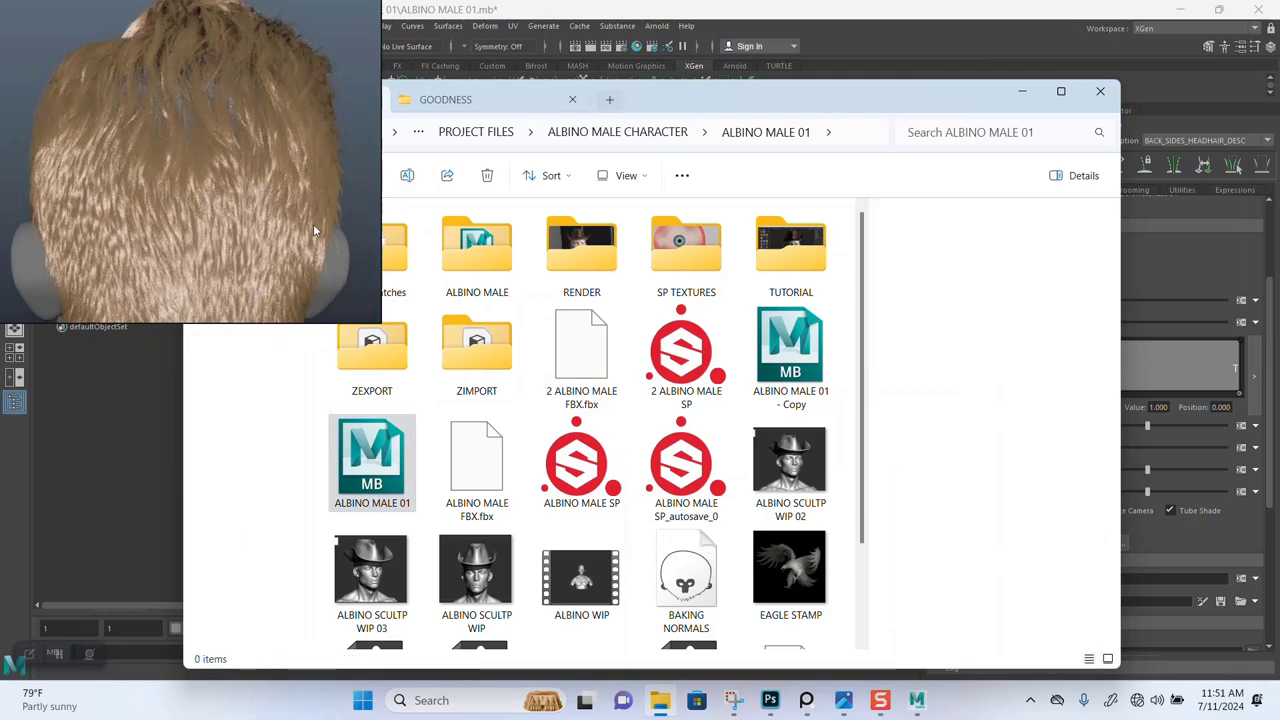
pyautogui.hotkey('ctrl', 't')
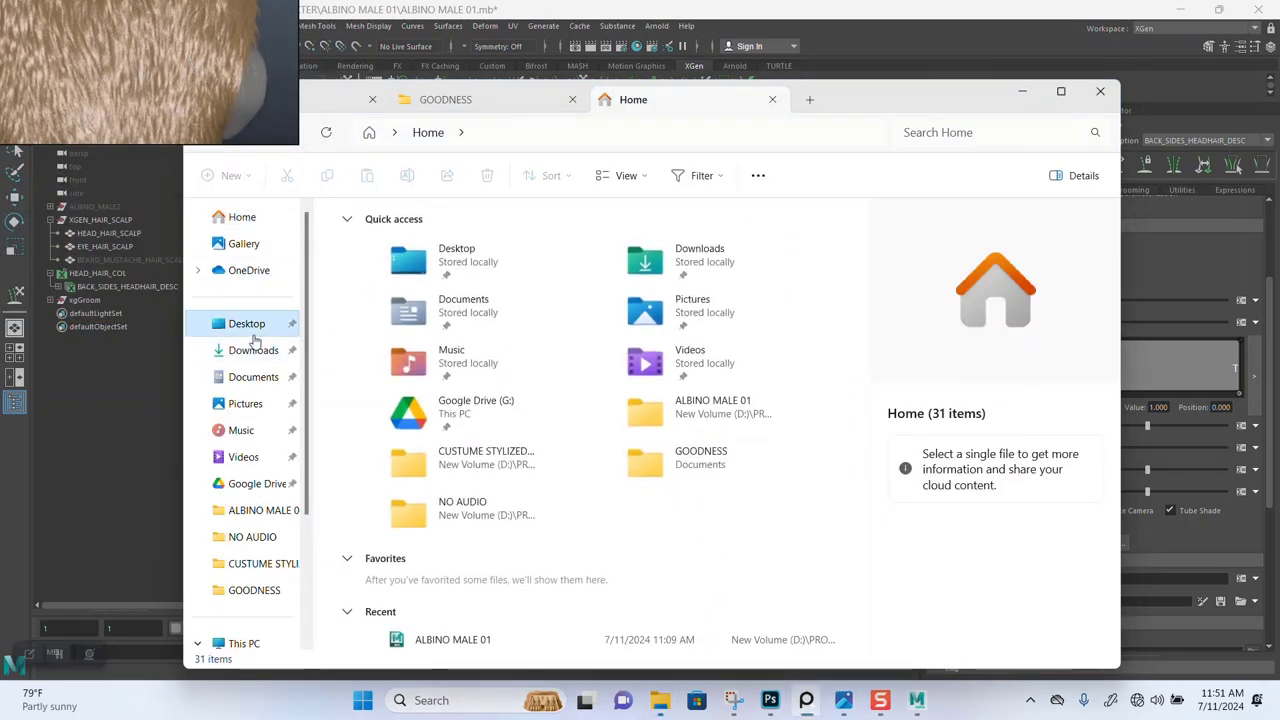
pyautogui.click(250, 330)
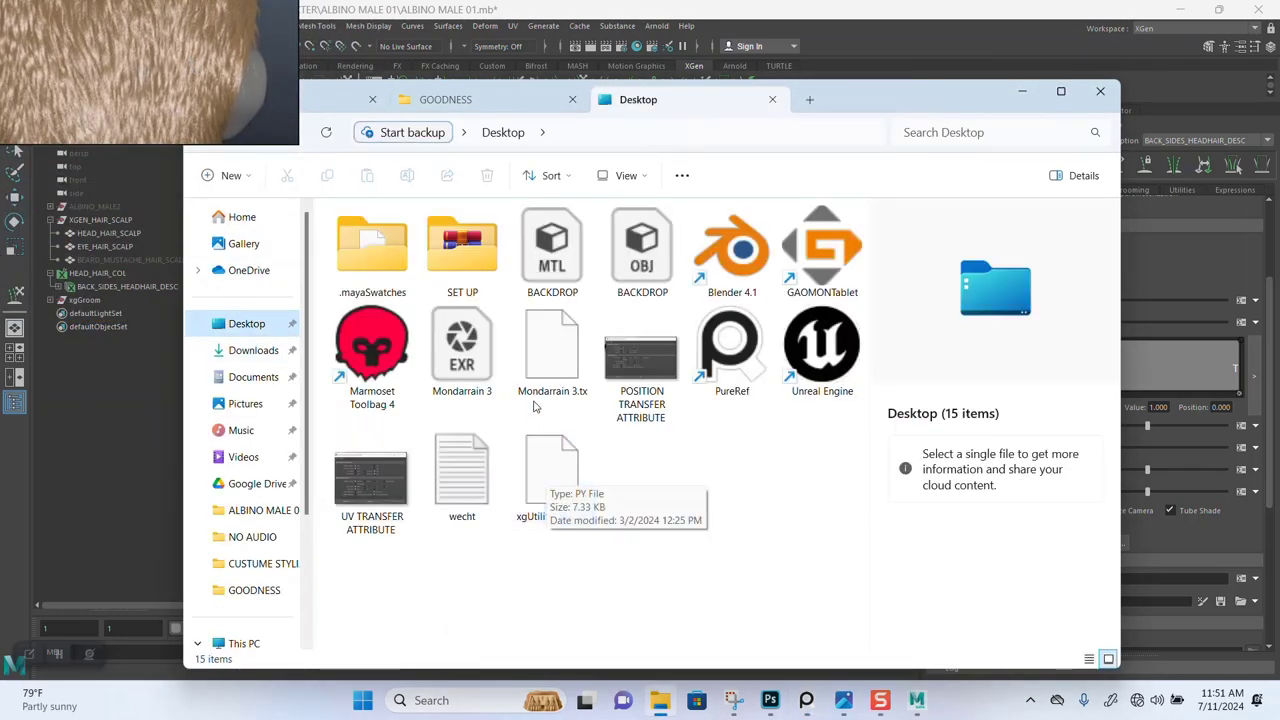
pyautogui.doubleClick(472, 495)
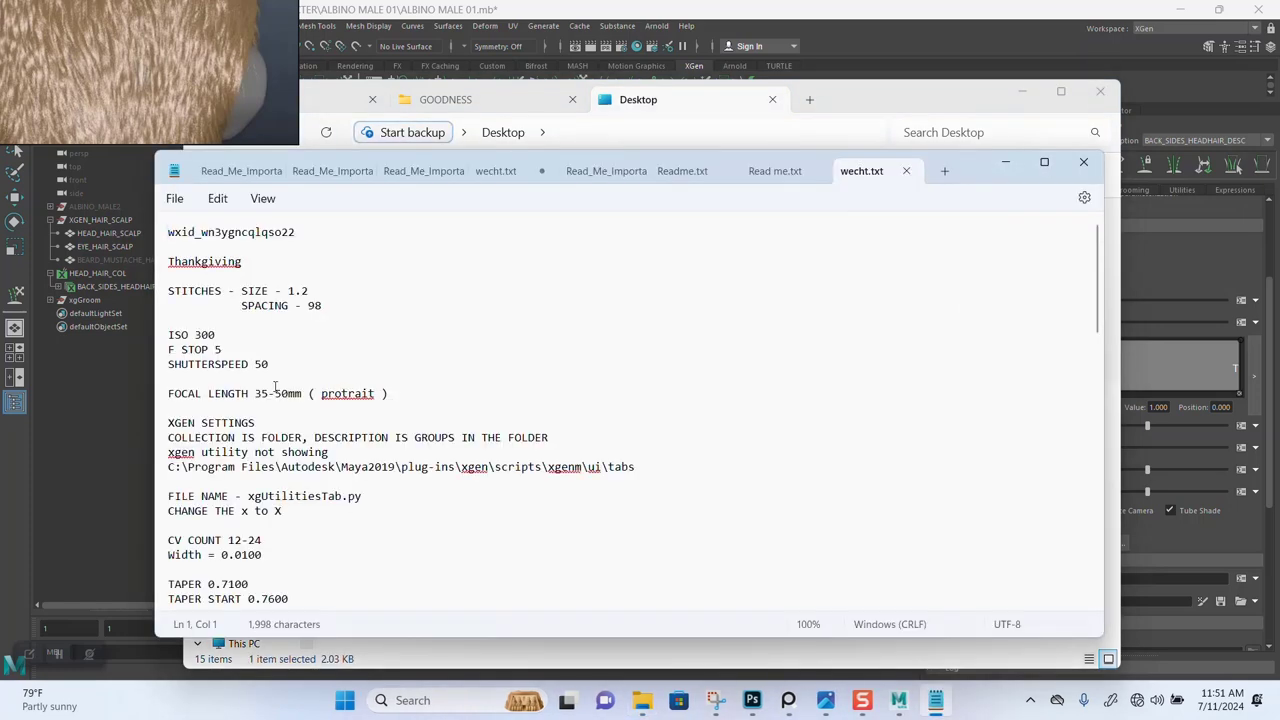
pyautogui.scroll(-4, 275, 390)
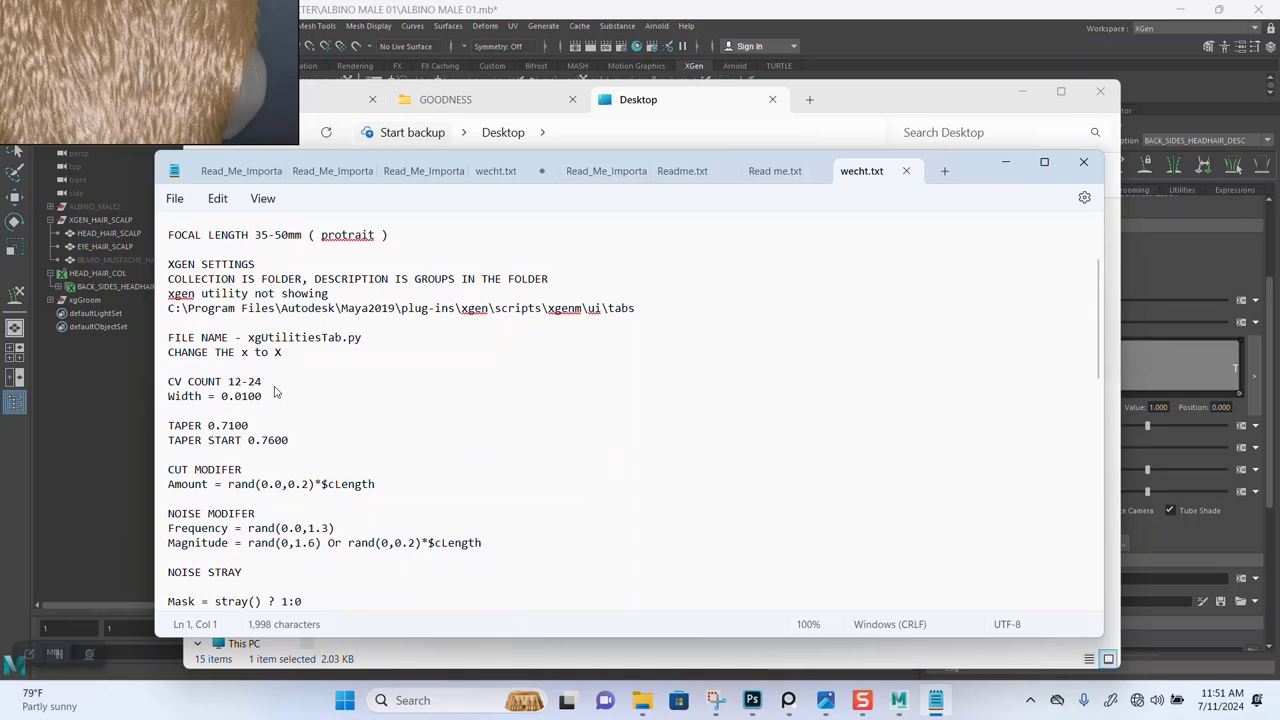
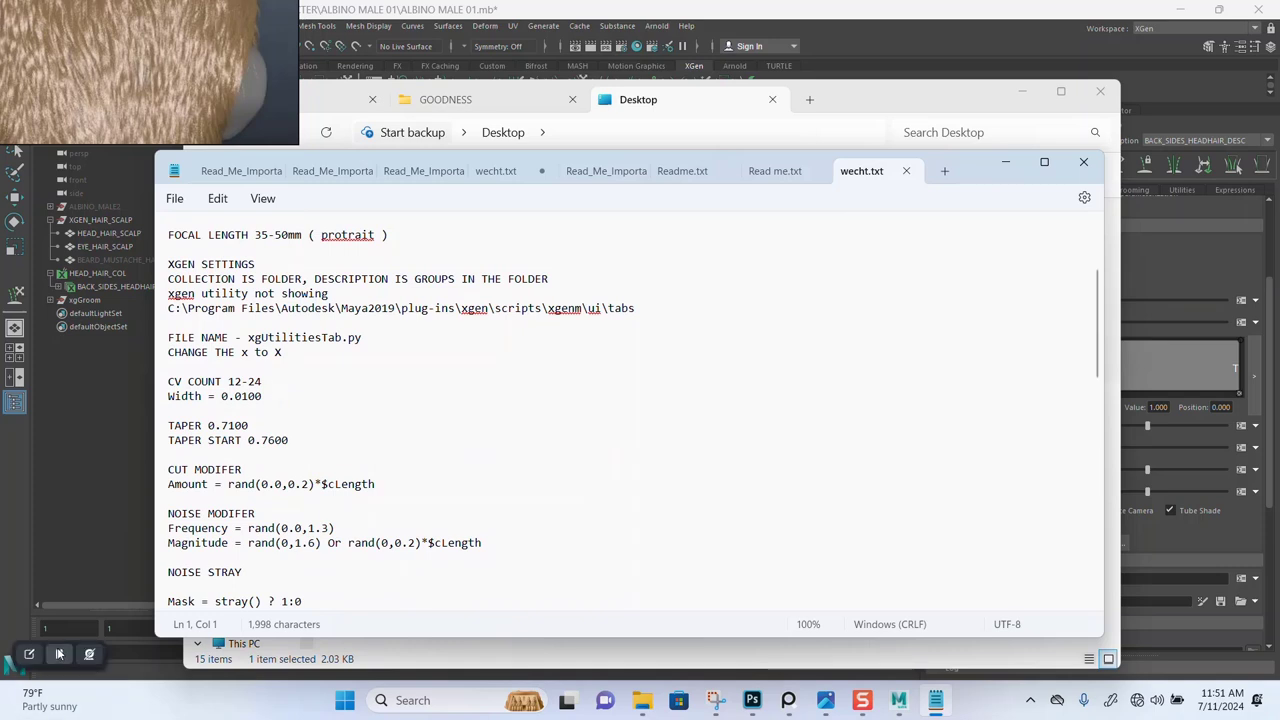
# Read the XGen settings notes in wecht.txt and minimize the File Explorer window.
pyautogui.click(58, 653)
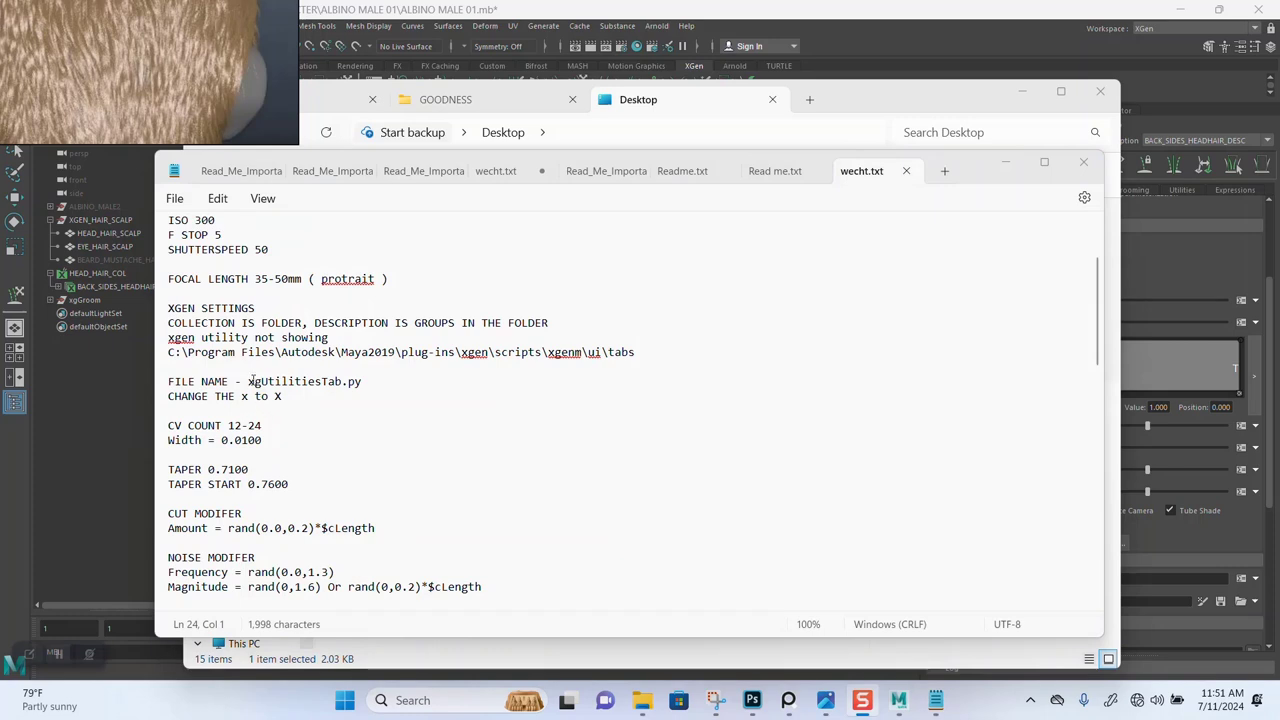
pyautogui.scroll(-2, 250, 381)
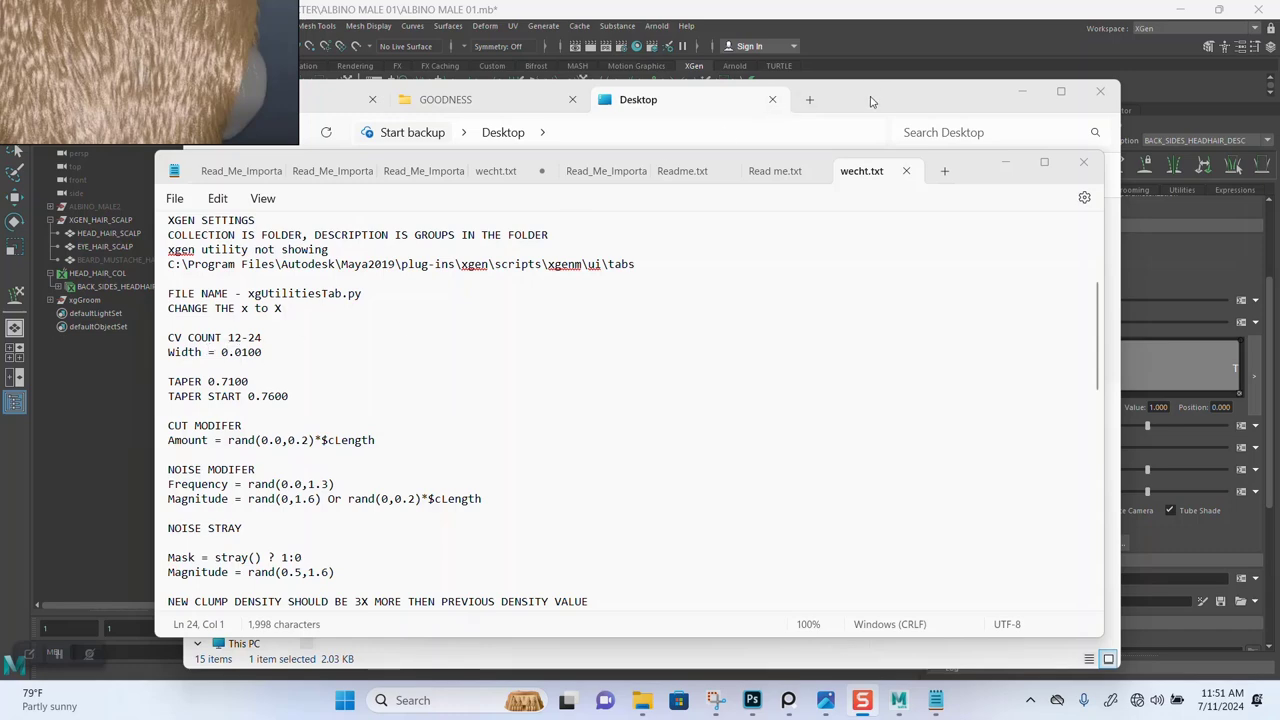
pyautogui.moveTo(871, 101); pyautogui.dragTo(722, 101)
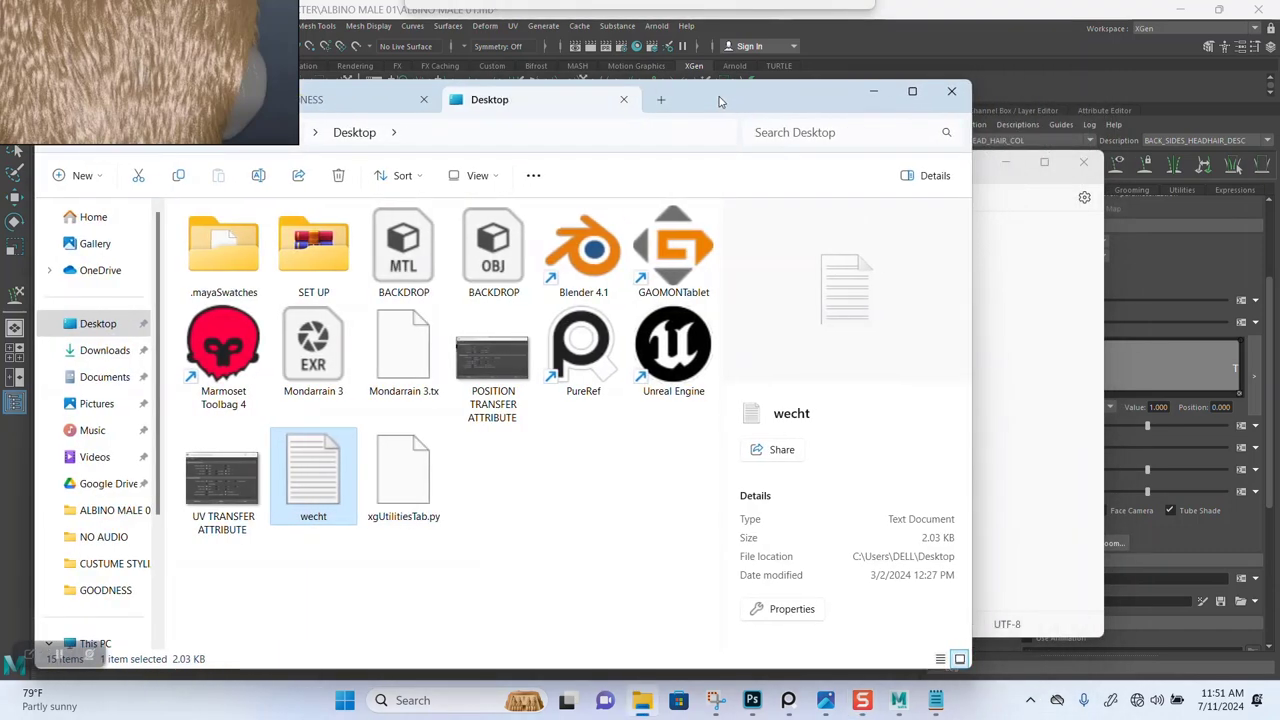
pyautogui.click(872, 92)
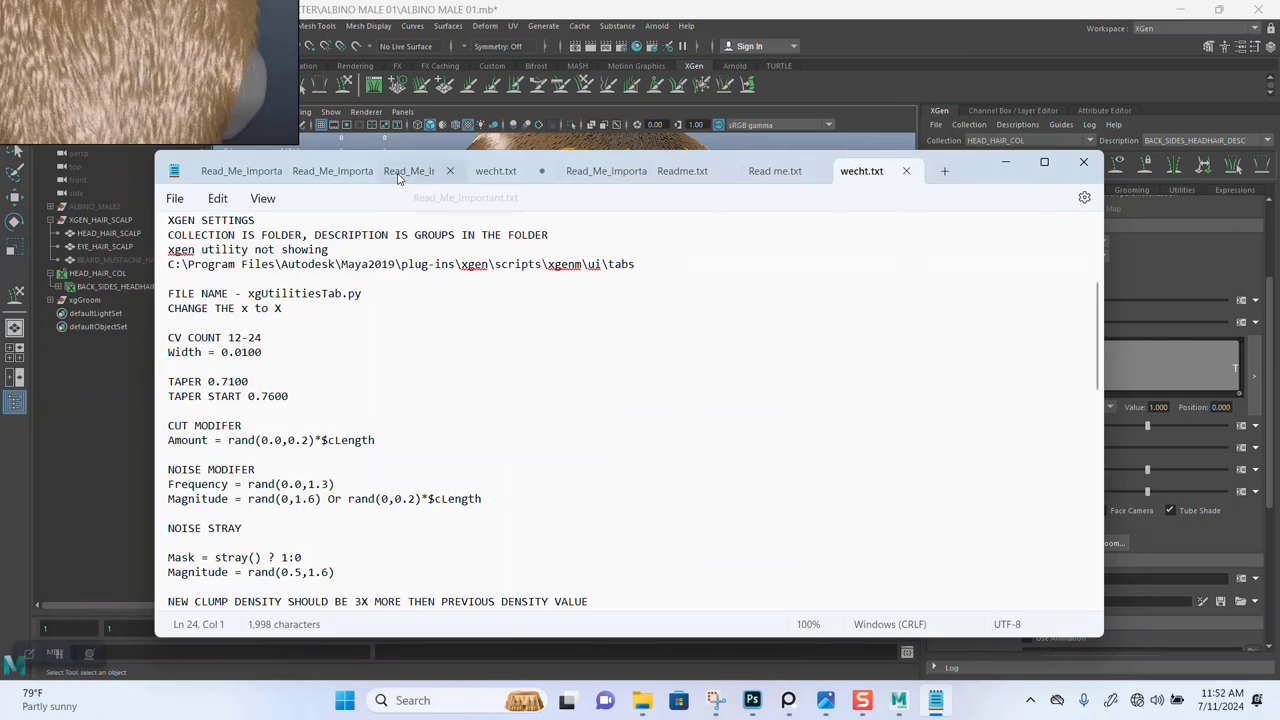
# Reopen wecht.txt from the Desktop folder and close the other open text files without saving, leaving only the notes open.
pyautogui.click(450, 172)
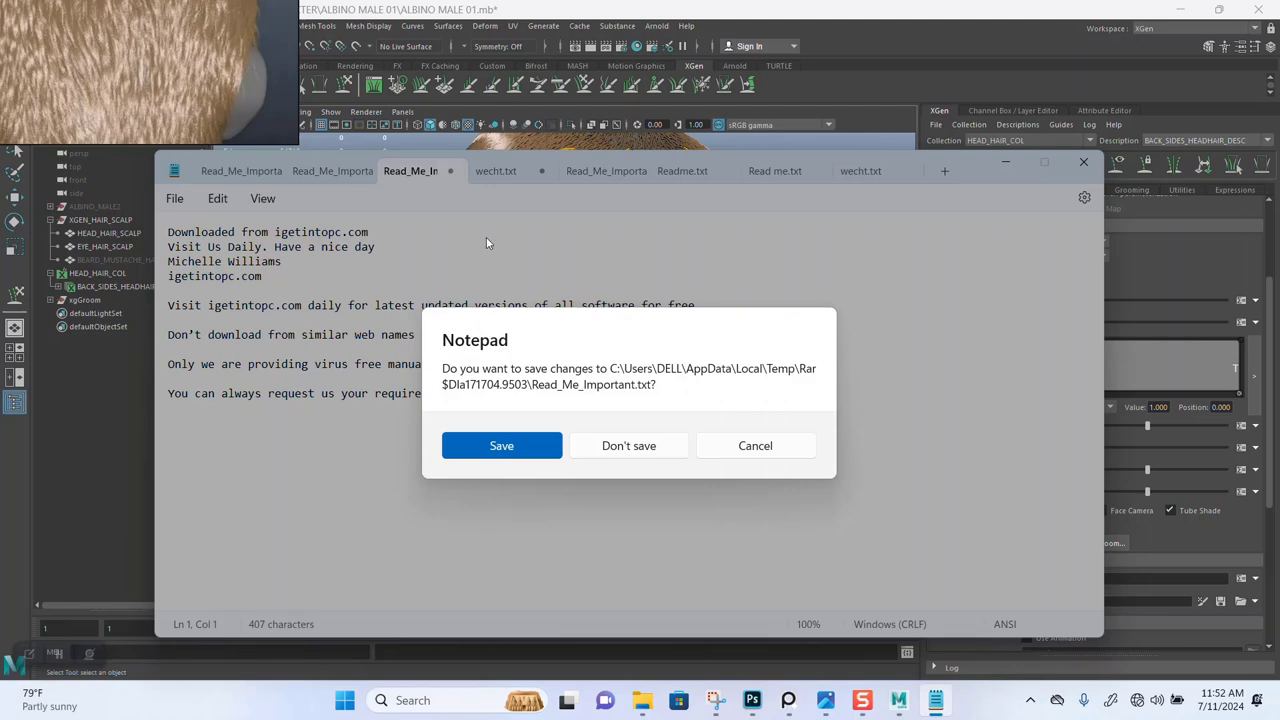
pyautogui.click(742, 455)
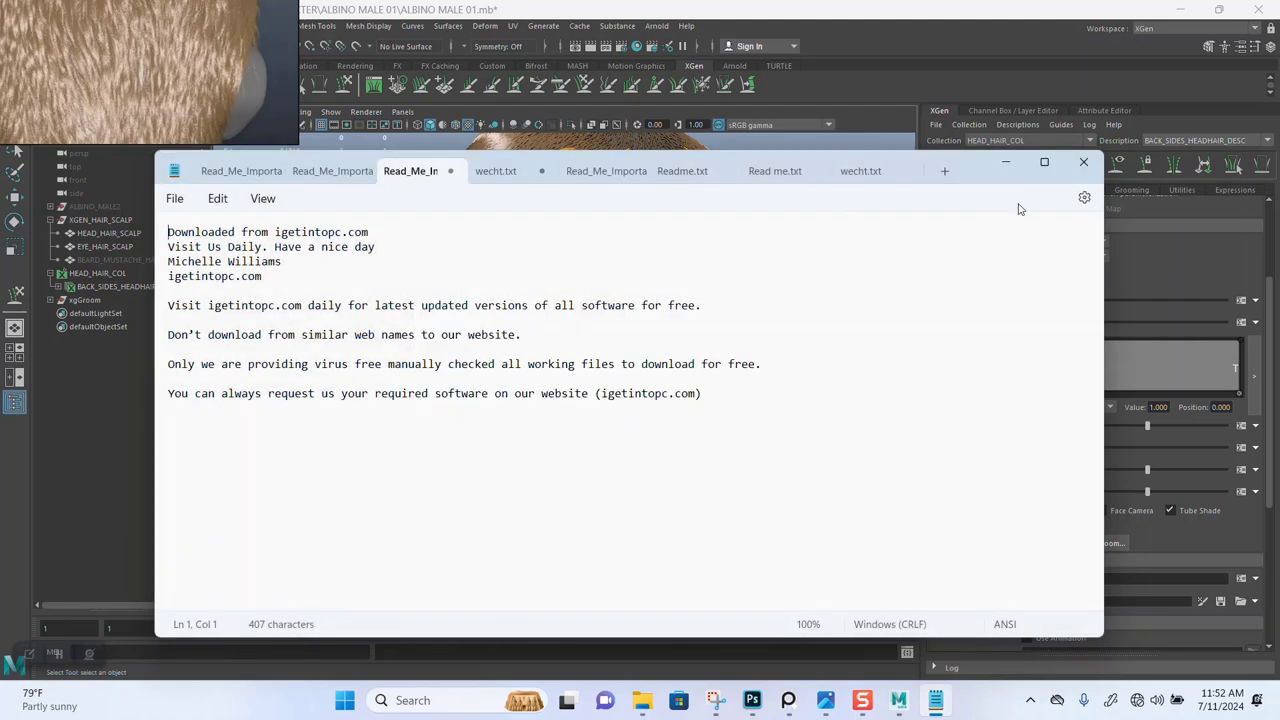
pyautogui.click(1083, 161)
pyautogui.click(660, 700)
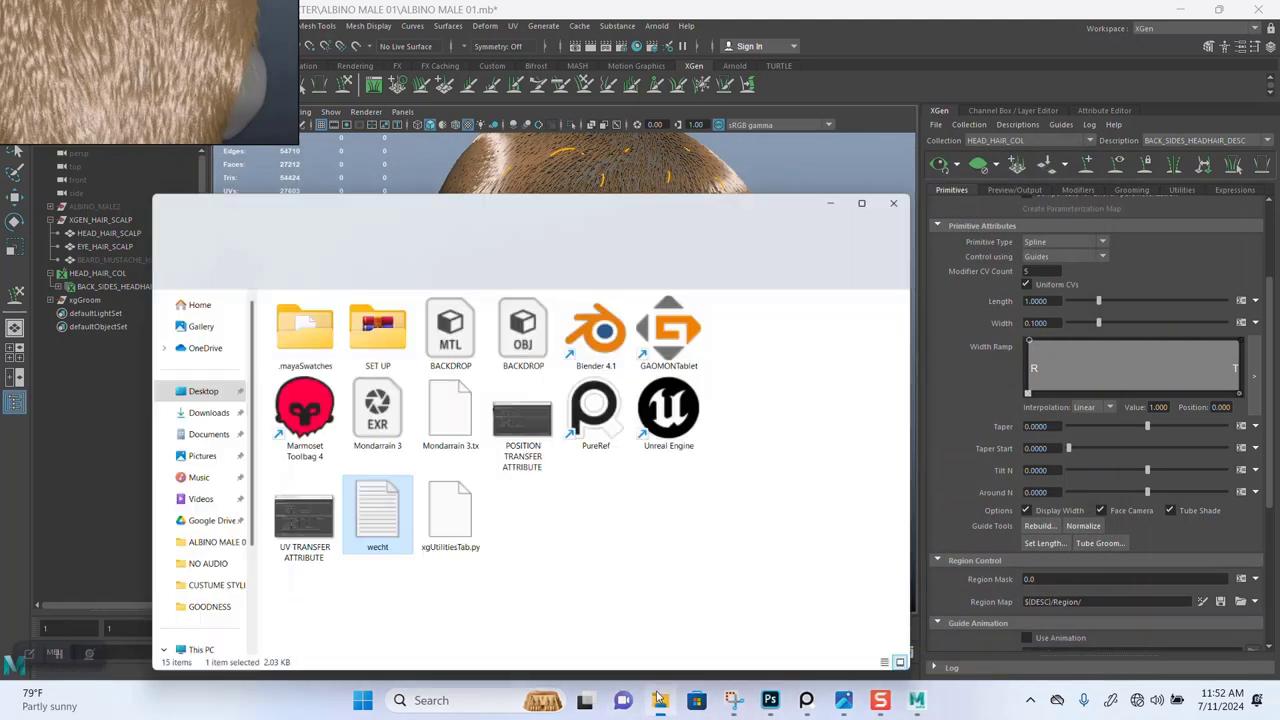
pyautogui.doubleClick(326, 480)
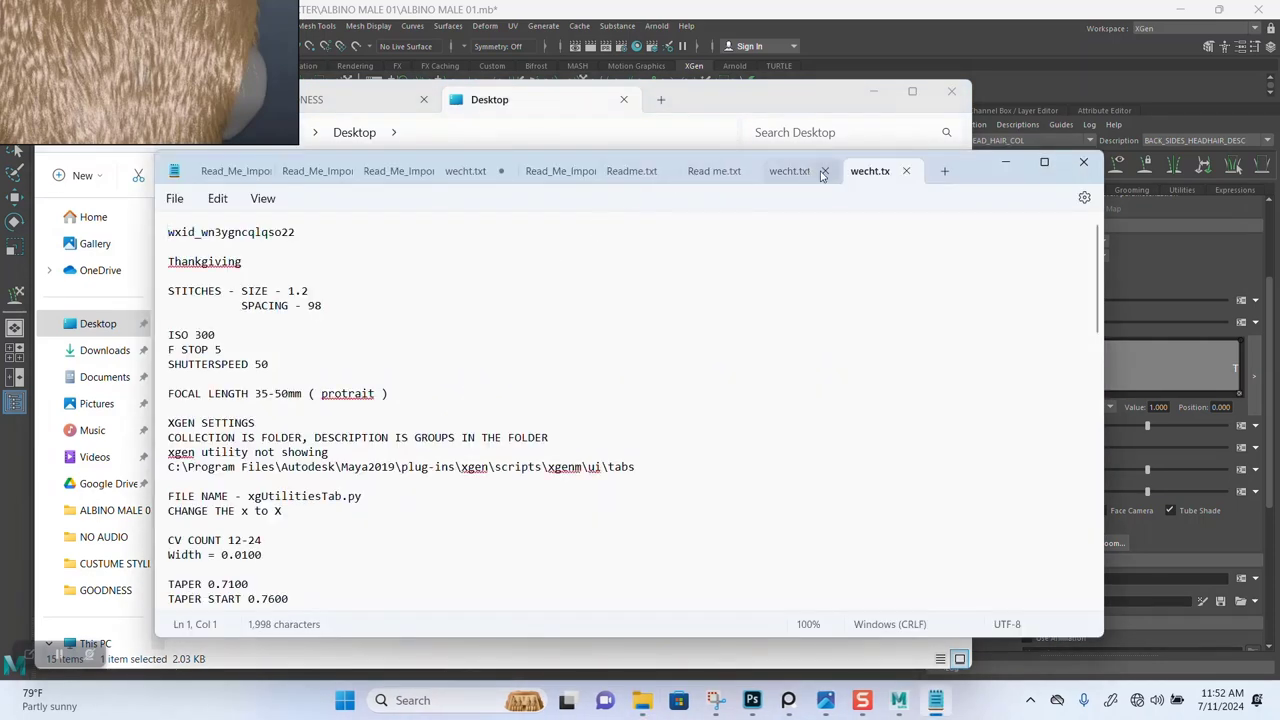
pyautogui.click(824, 171)
pyautogui.click(806, 173)
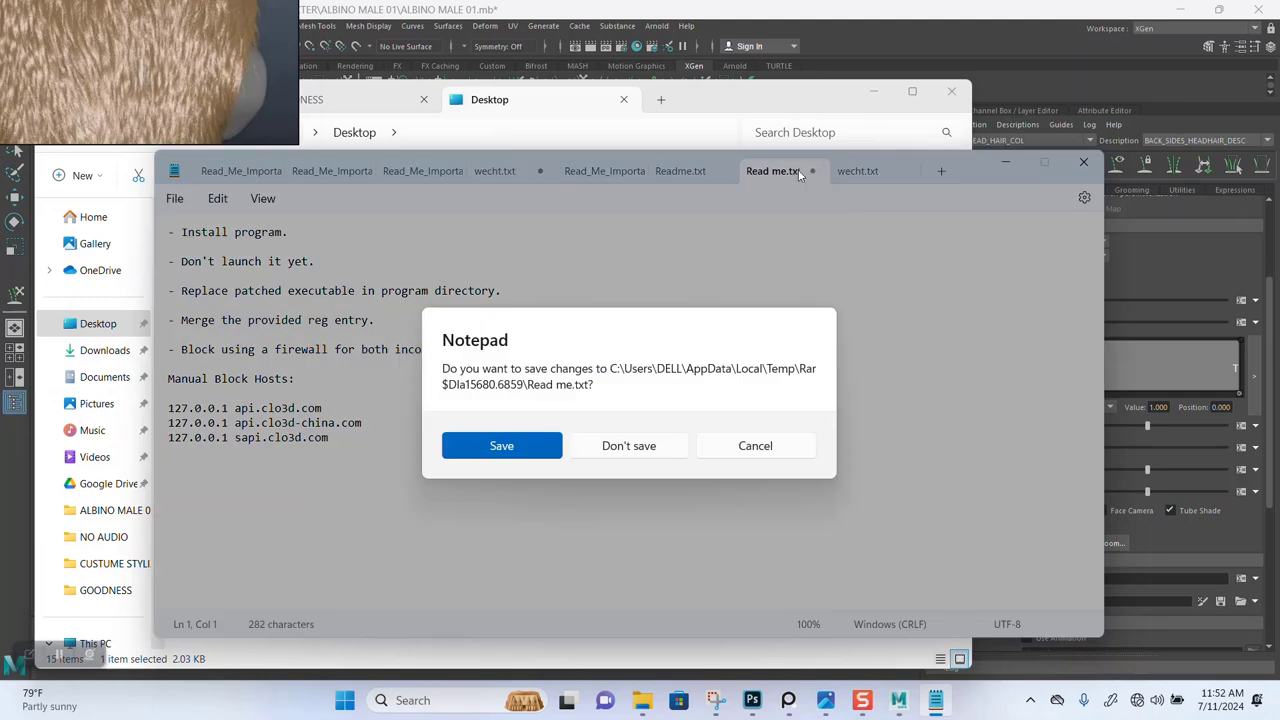
pyautogui.click(627, 446)
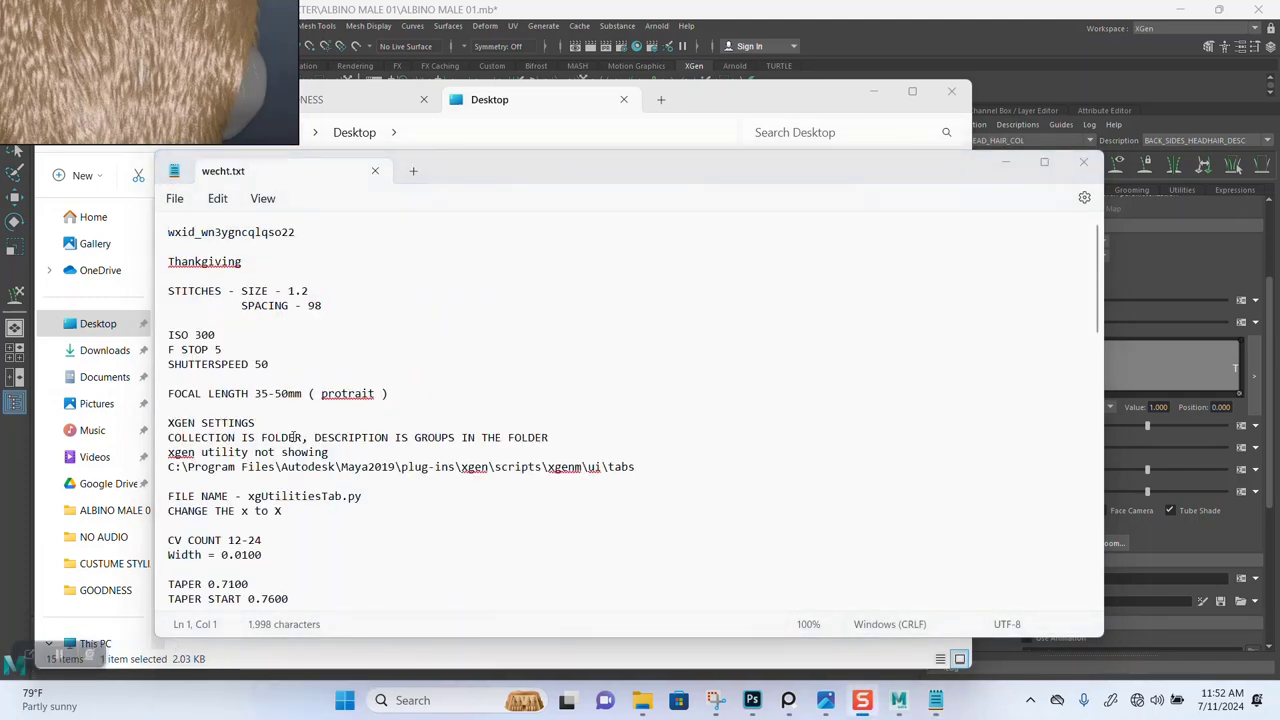
# Check the recommended CV count in the notes and set the hair description's Modifier CV Count to 20.
pyautogui.scroll(-3, 307, 420)
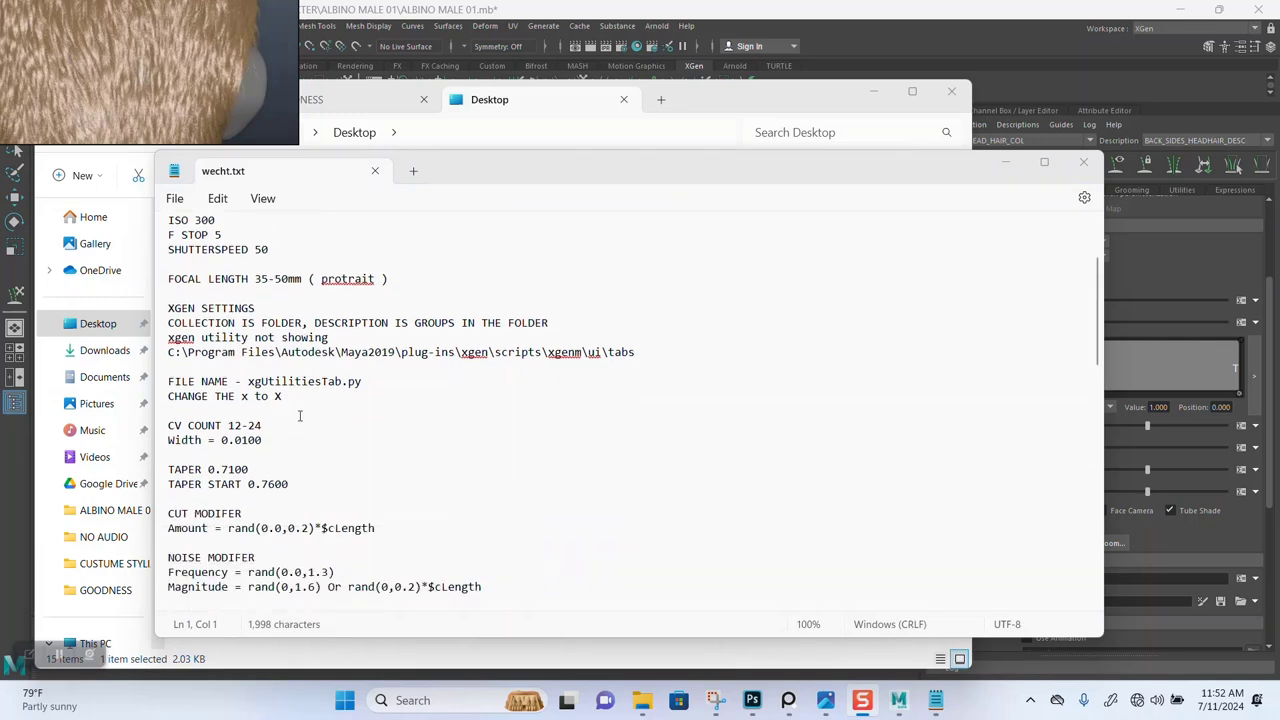
pyautogui.scroll(-2, 298, 420)
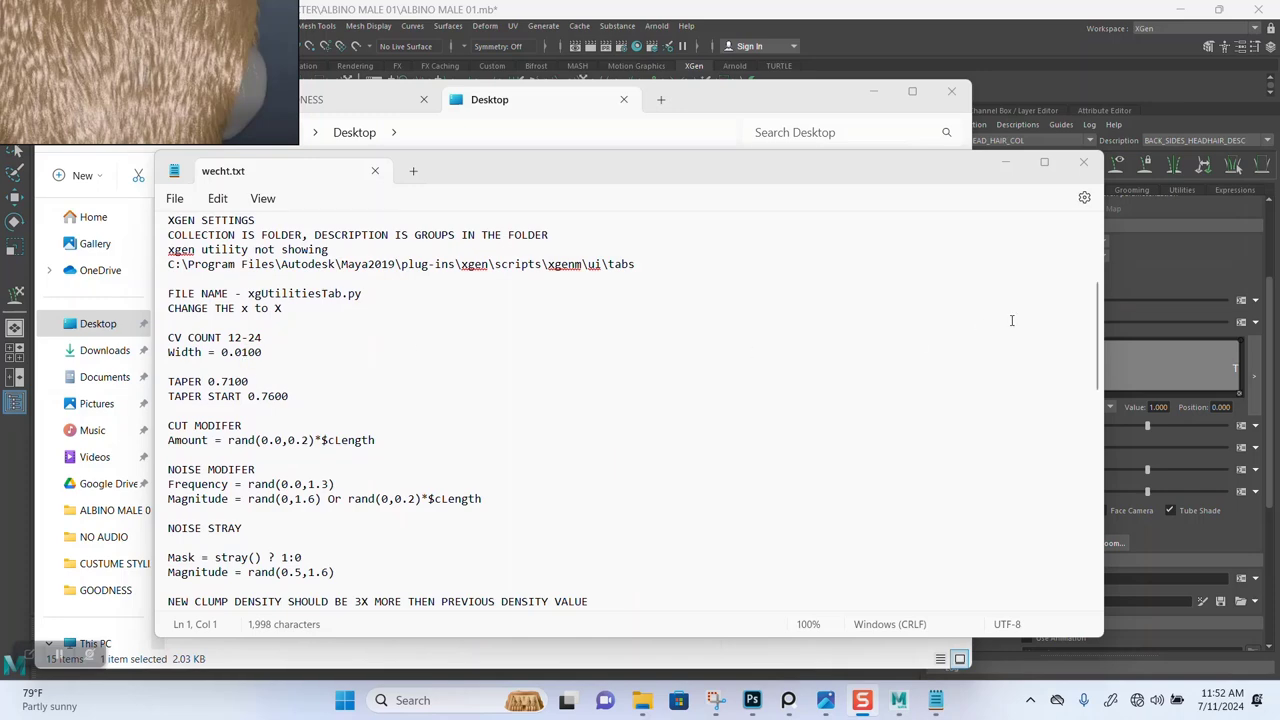
pyautogui.click(1128, 268)
pyautogui.doubleClick(1044, 270)
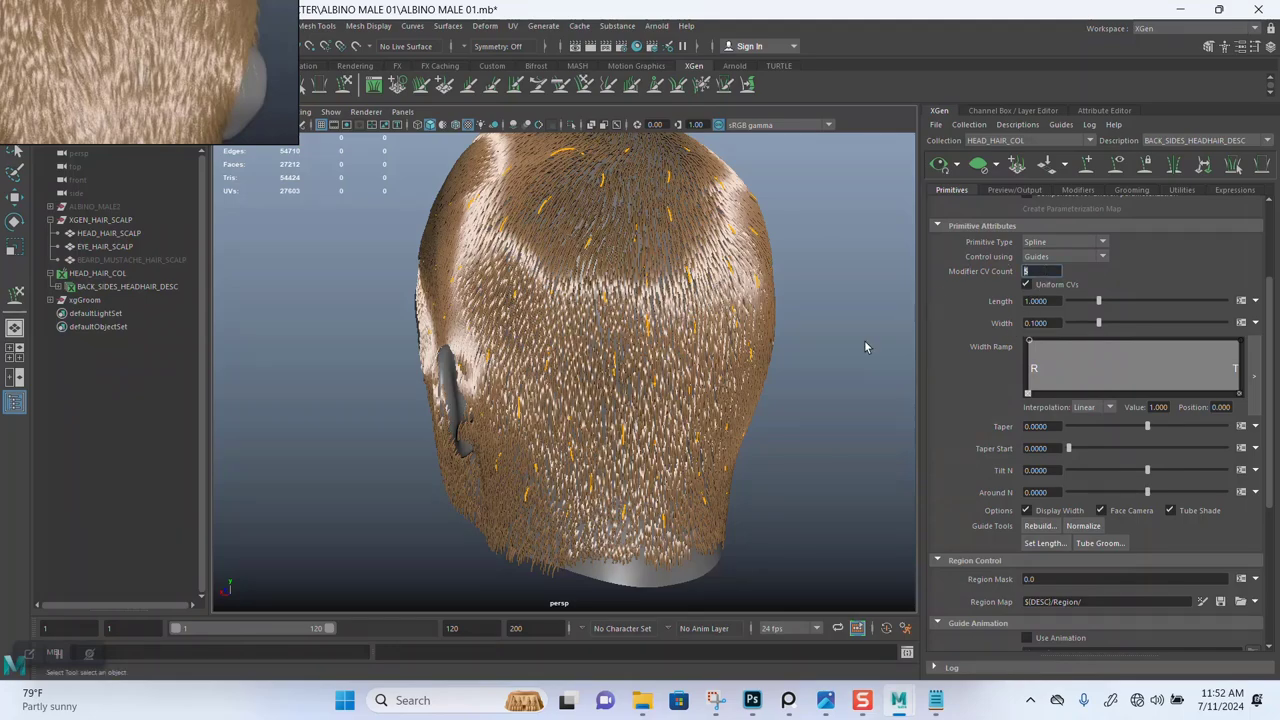
pyautogui.scroll(10, 620, 368)
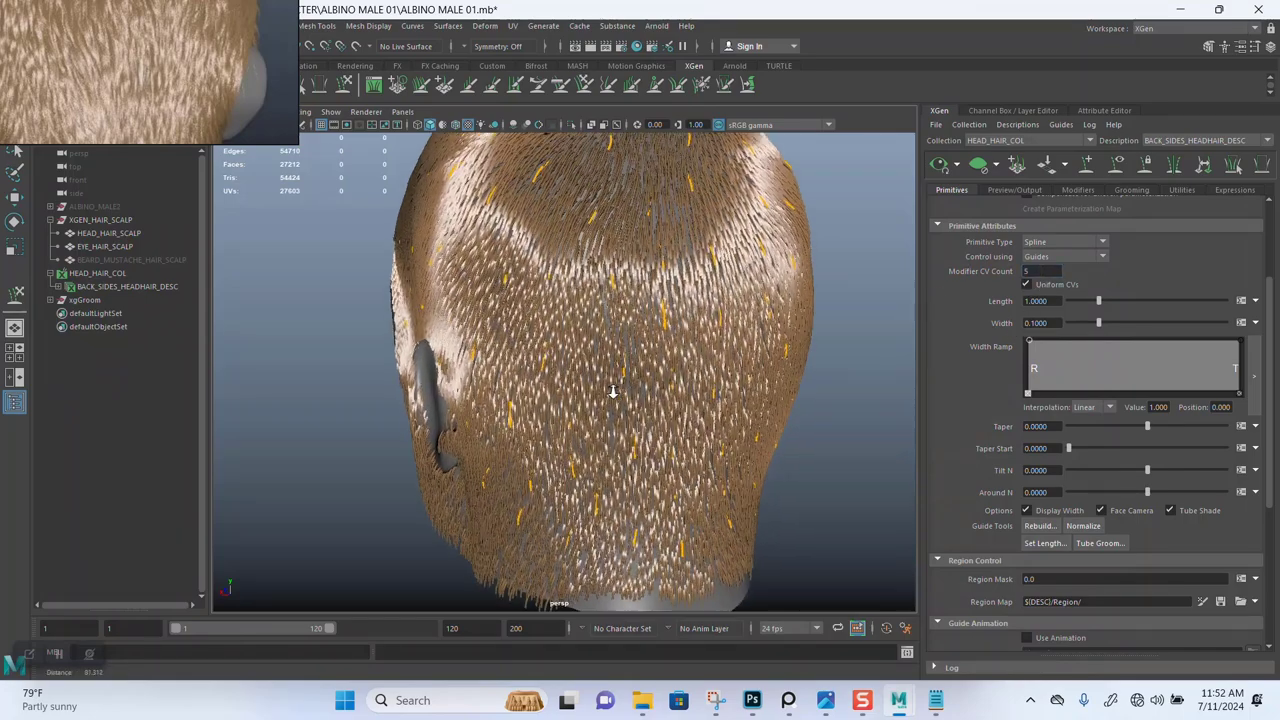
pyautogui.scroll(3, 680, 362)
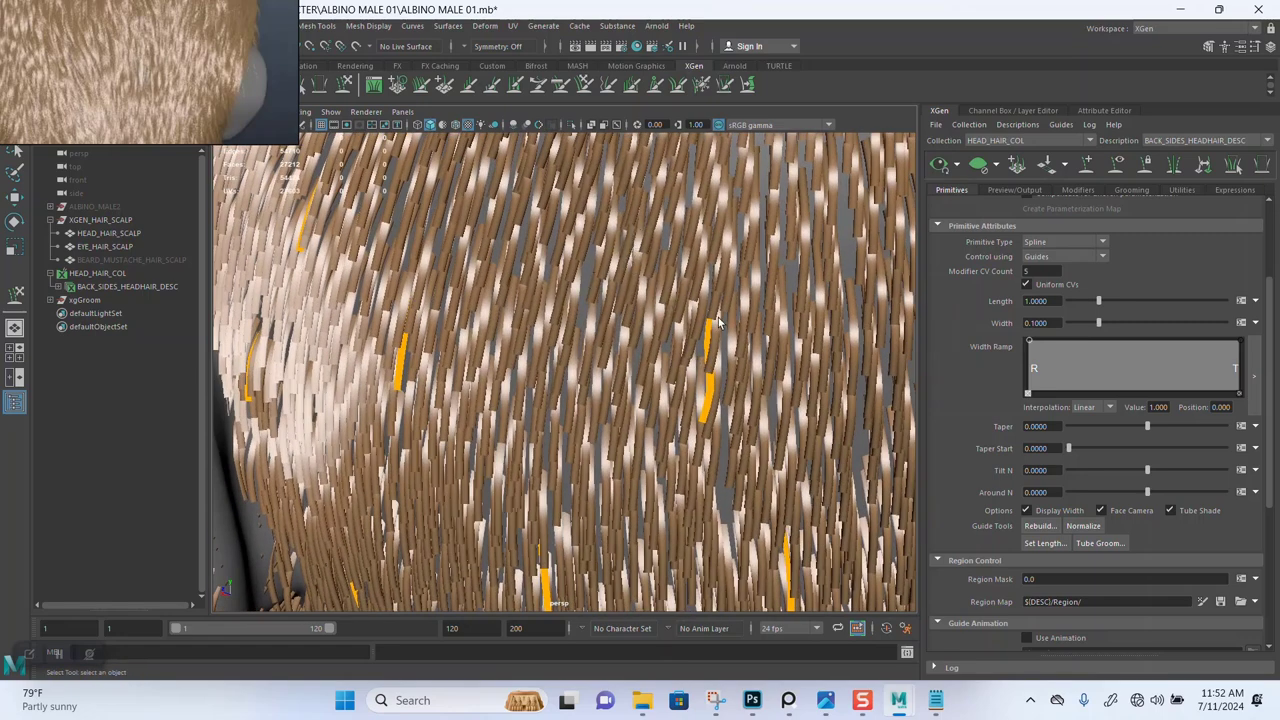
pyautogui.scroll(-2, 890, 338)
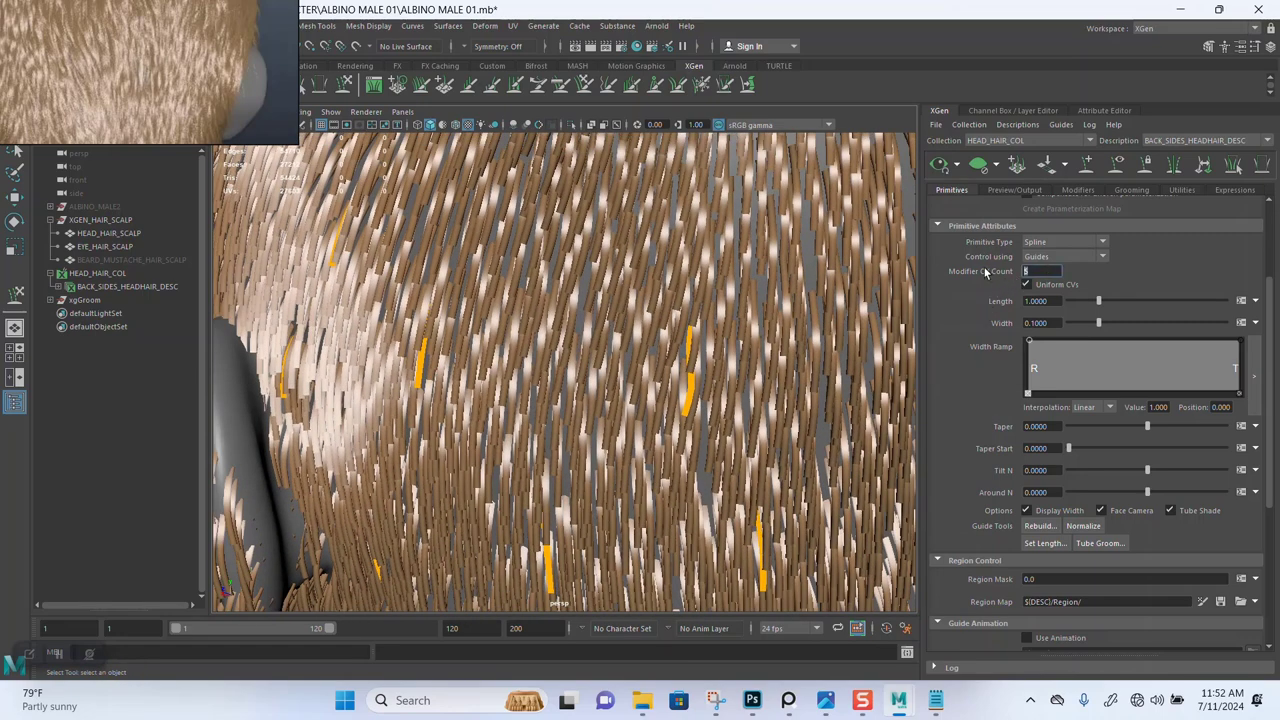
pyautogui.press('Return')
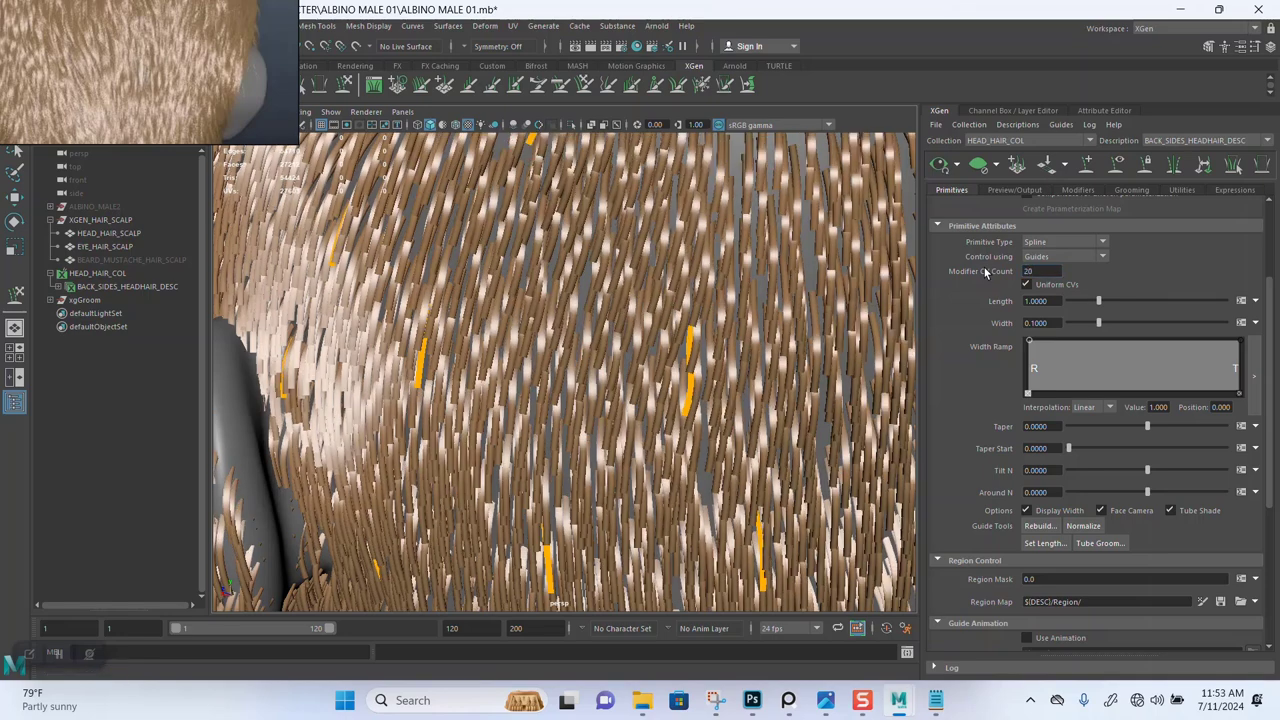
pyautogui.scroll(-2, 688, 378)
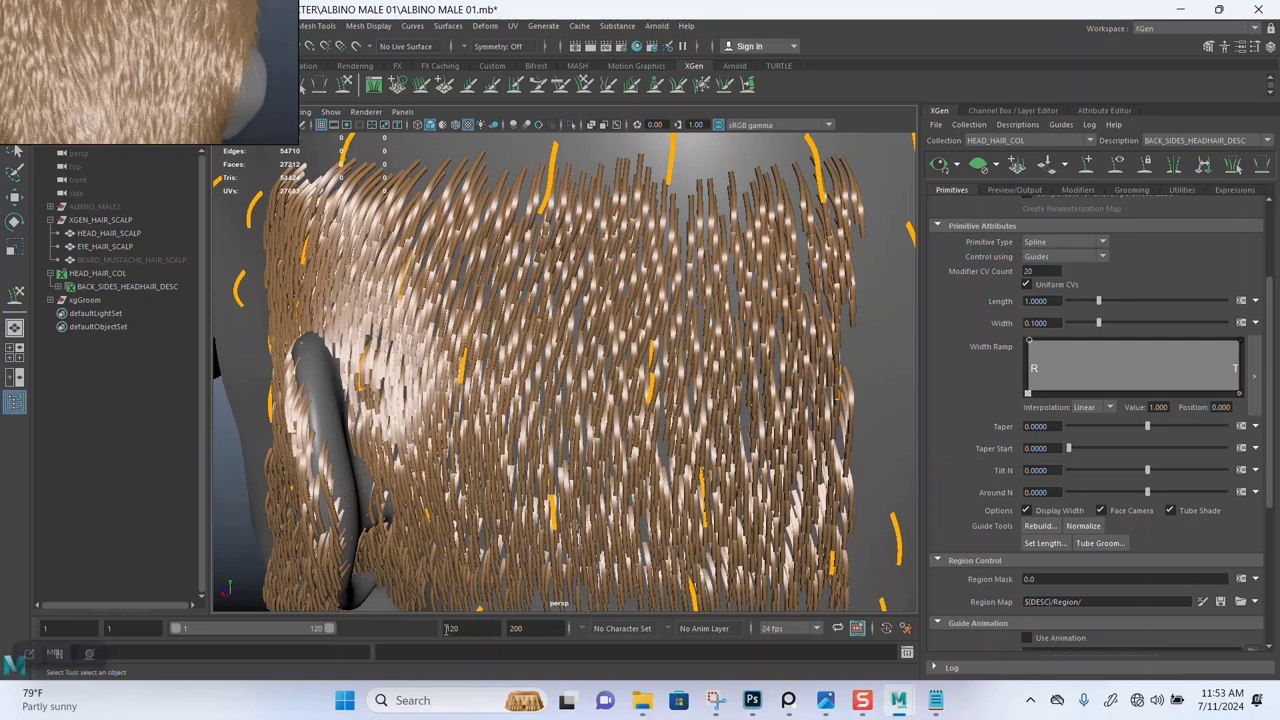
# Copy the width value from the notes, shift the reference image aside, and set the hair Width to 0.0100.
pyautogui.click(935, 700)
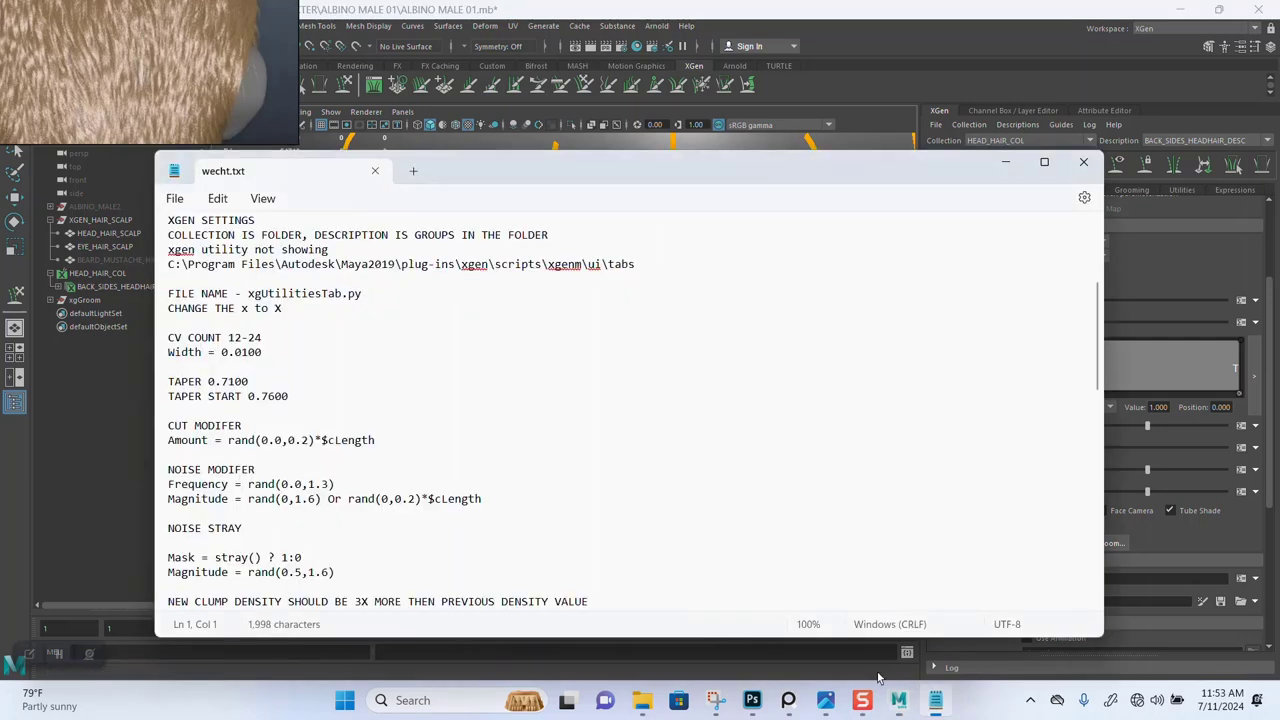
pyautogui.moveTo(265, 352); pyautogui.dragTo(235, 354)
pyautogui.rightClick(254, 351)
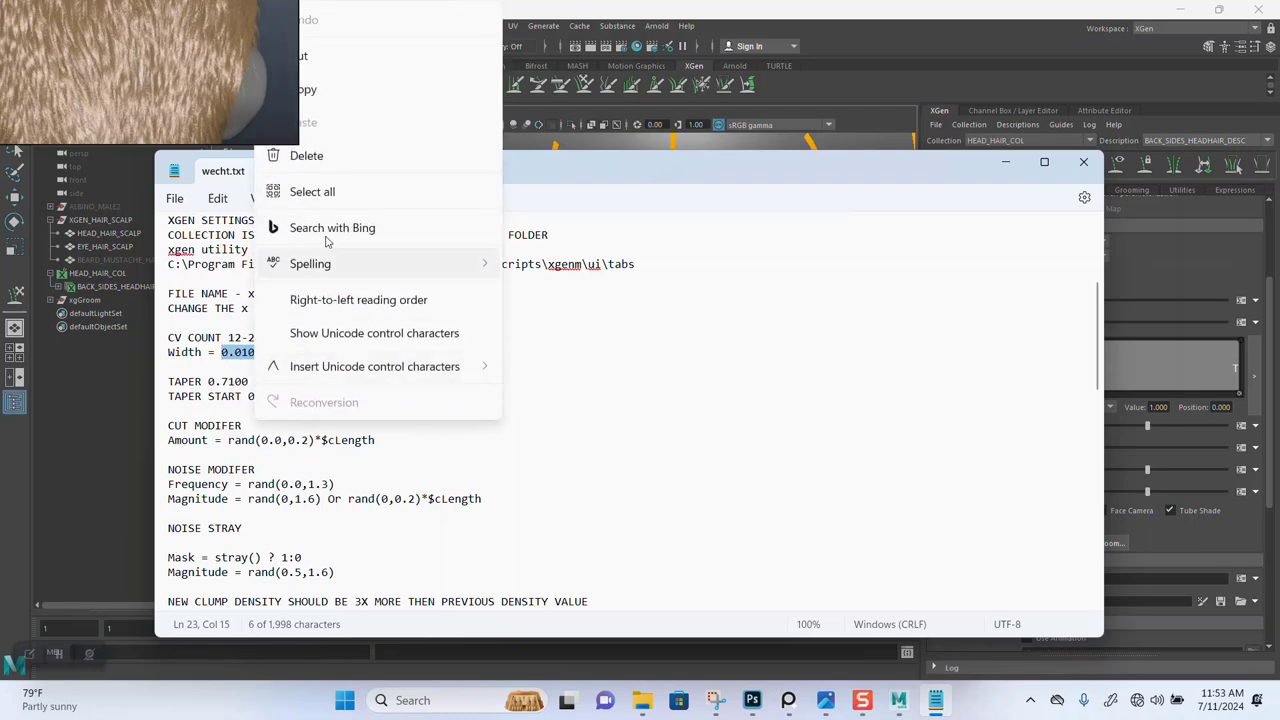
pyautogui.moveTo(216, 106); pyautogui.dragTo(109, 95, button='right')
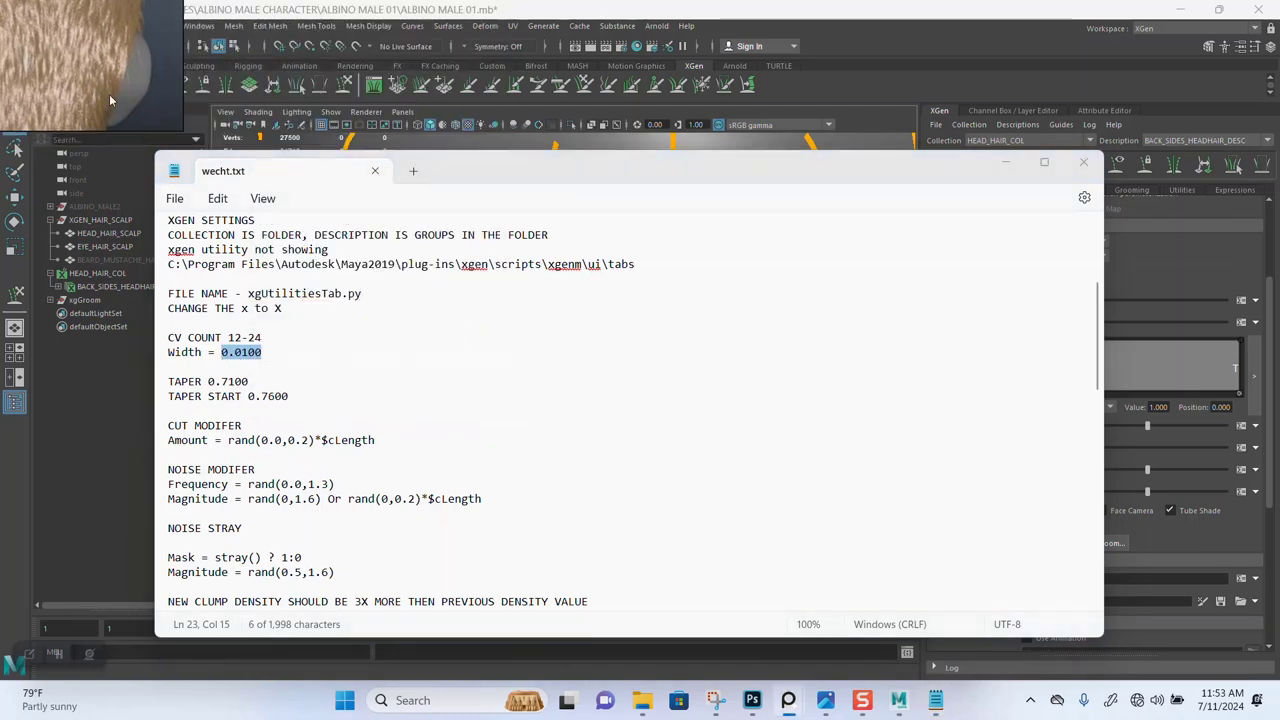
pyautogui.rightClick(257, 362)
pyautogui.click(310, 92)
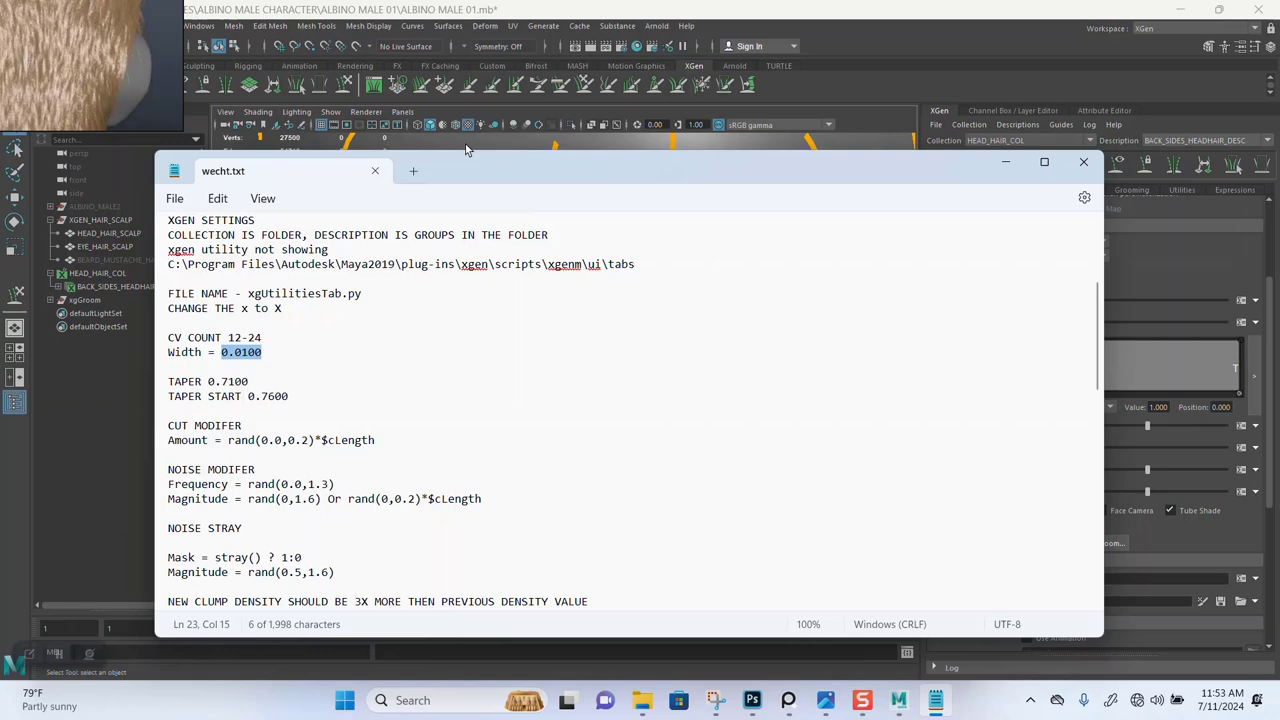
pyautogui.click(998, 110)
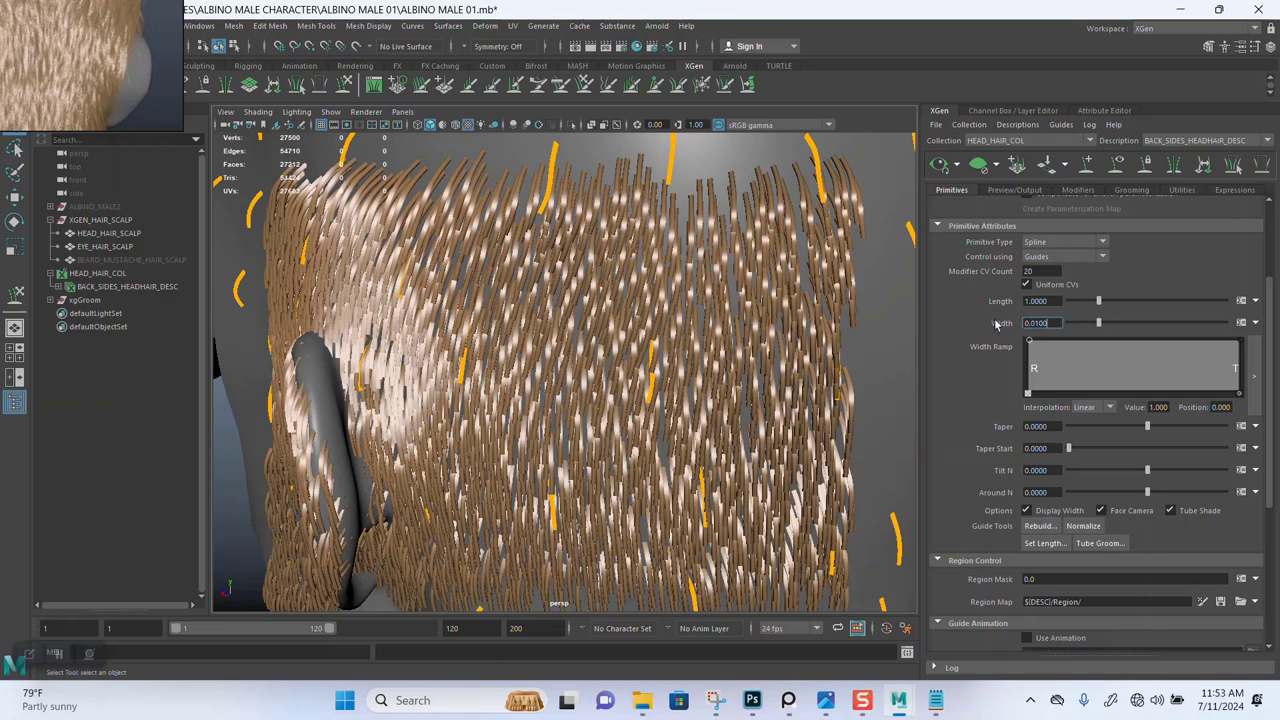
pyautogui.press('Return')
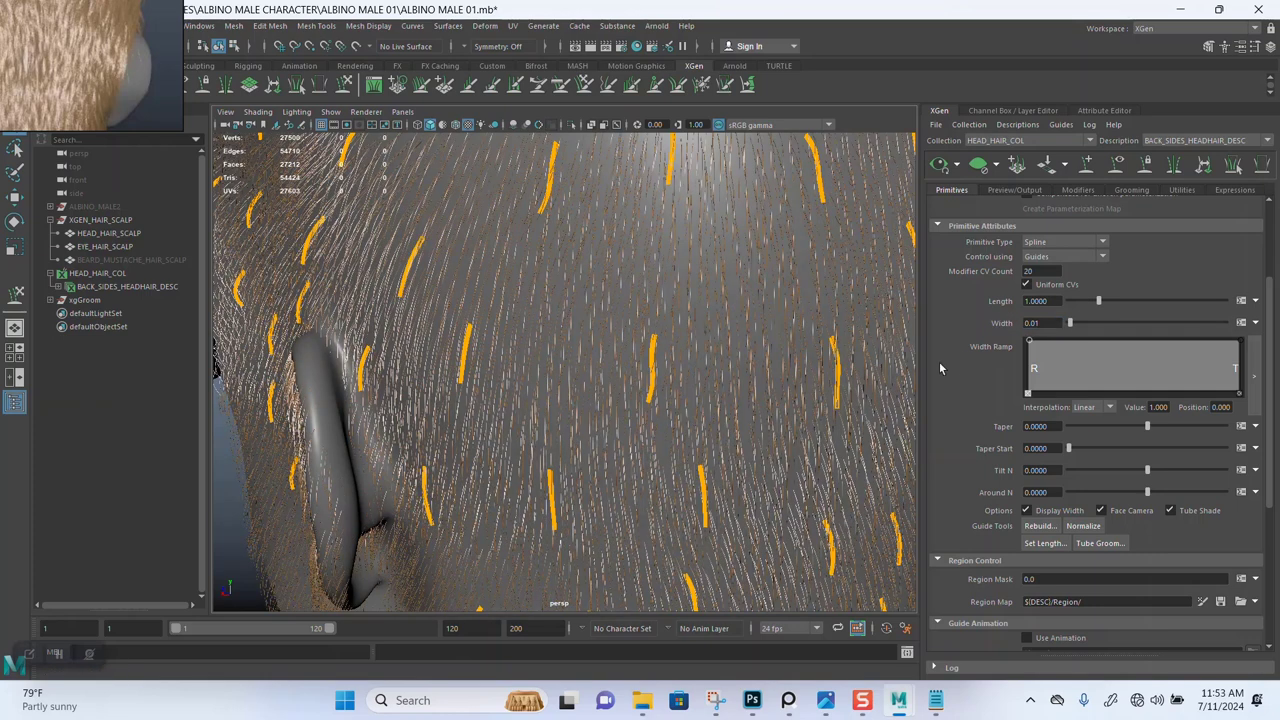
# Copy the taper value from the notes and set the hair's Taper to 0.7100.
pyautogui.click(935, 700)
pyautogui.doubleClick(220, 381)
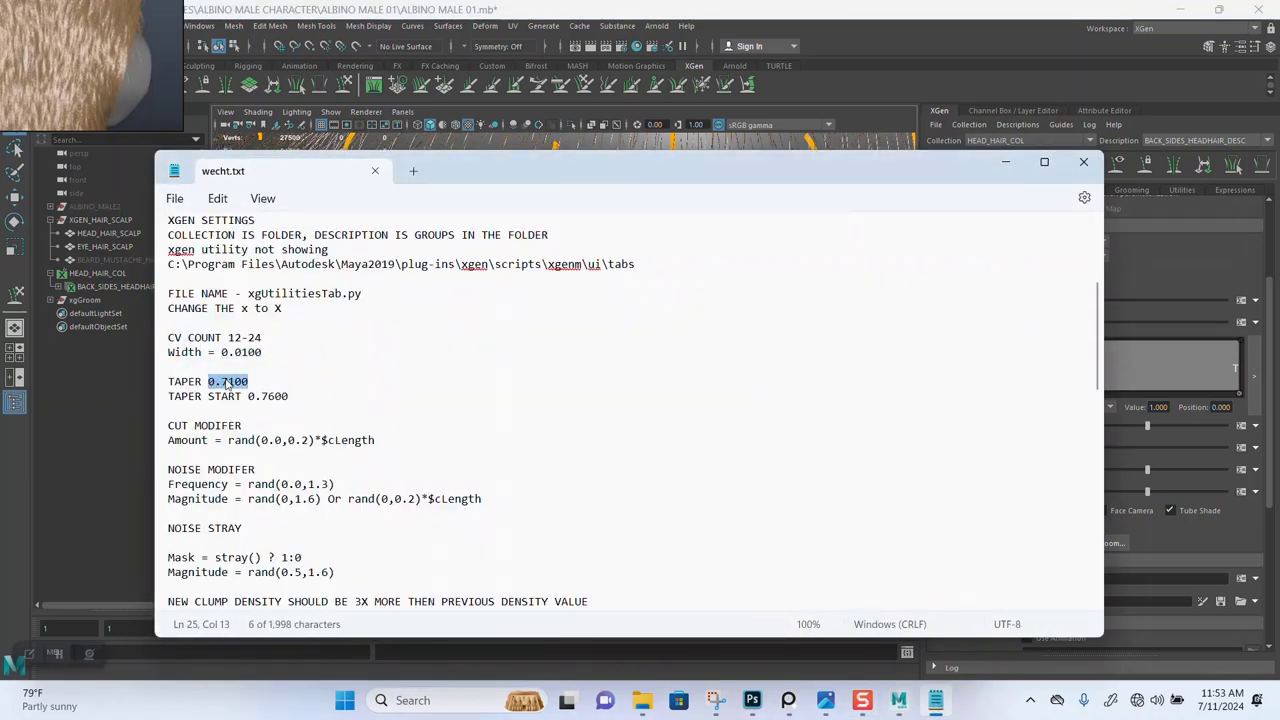
pyautogui.rightClick(228, 384)
pyautogui.click(276, 89)
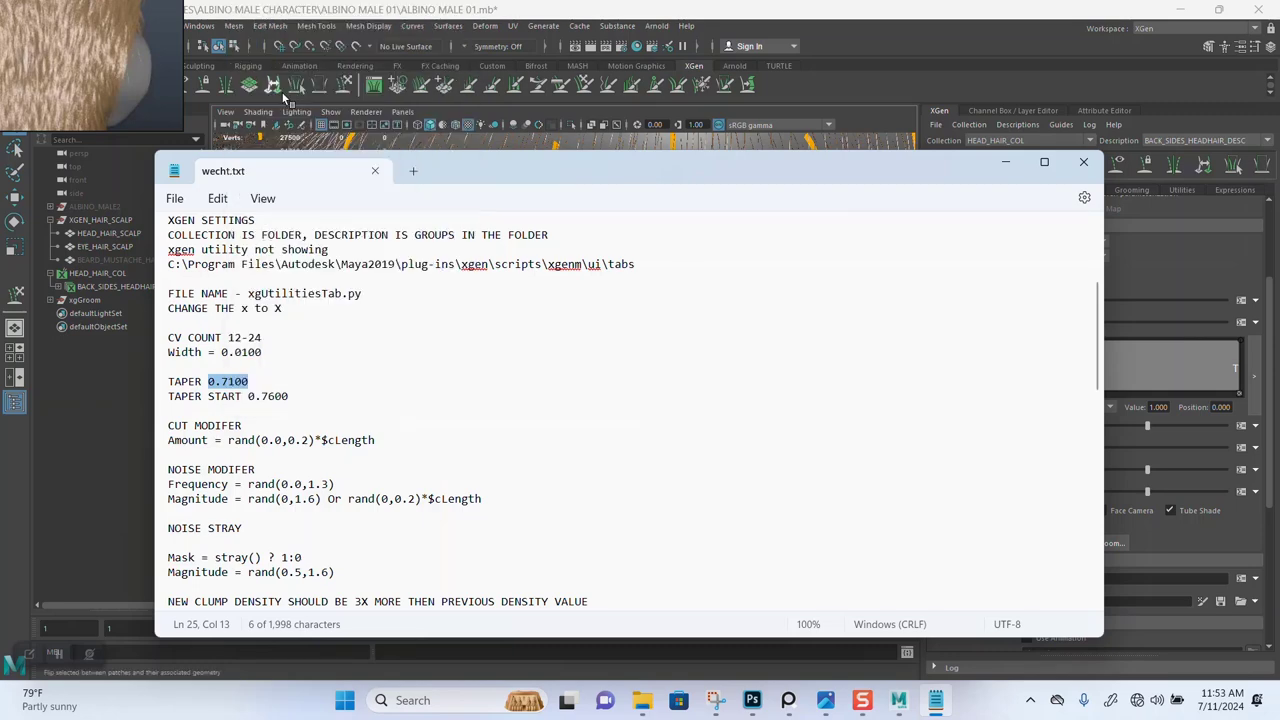
pyautogui.click(916, 76)
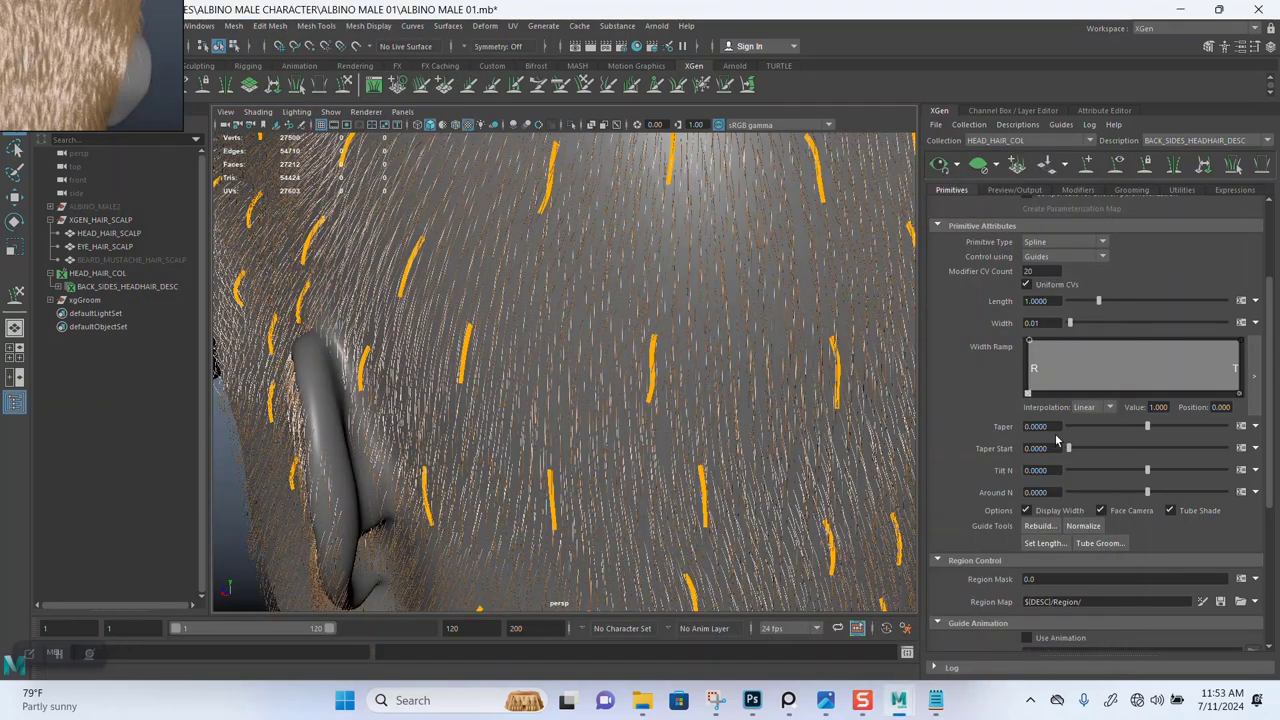
pyautogui.hotkey('ctrl', 'v')
pyautogui.press('Return')
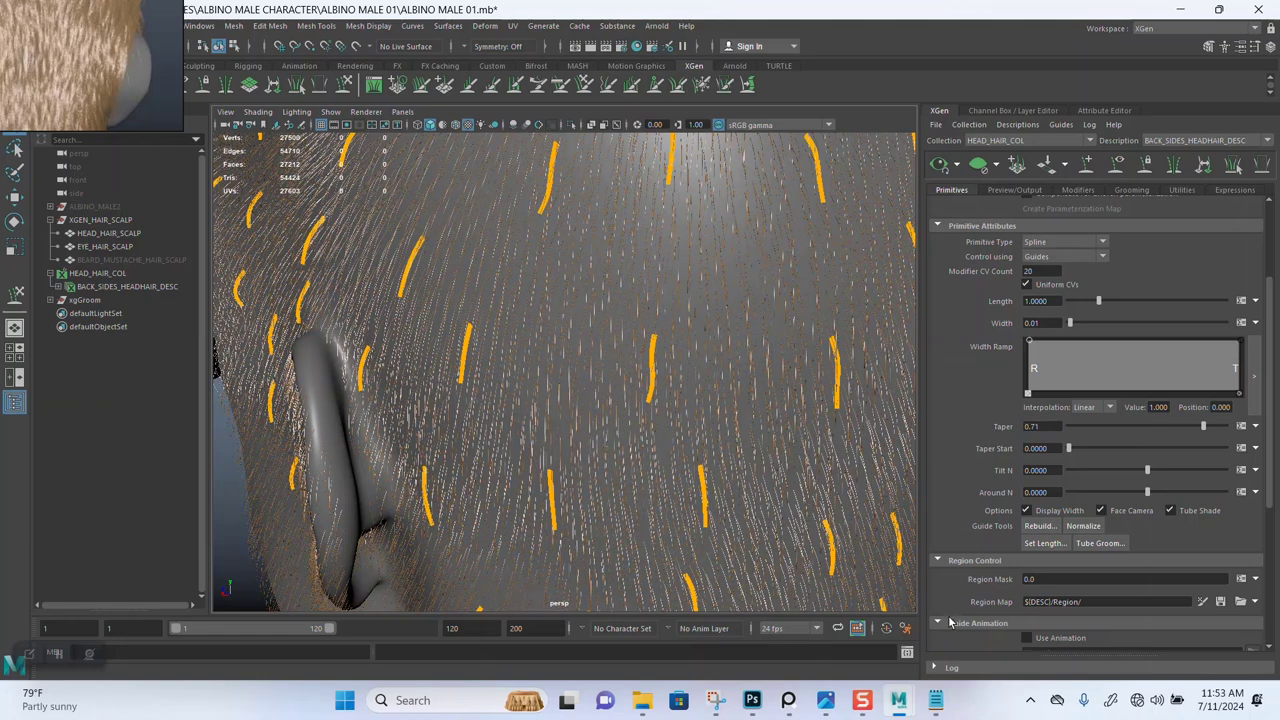
# Copy the taper start value from the notes and set the hair's Taper Start to 0.7600.
pyautogui.click(943, 708)
pyautogui.moveTo(291, 396); pyautogui.dragTo(255, 400)
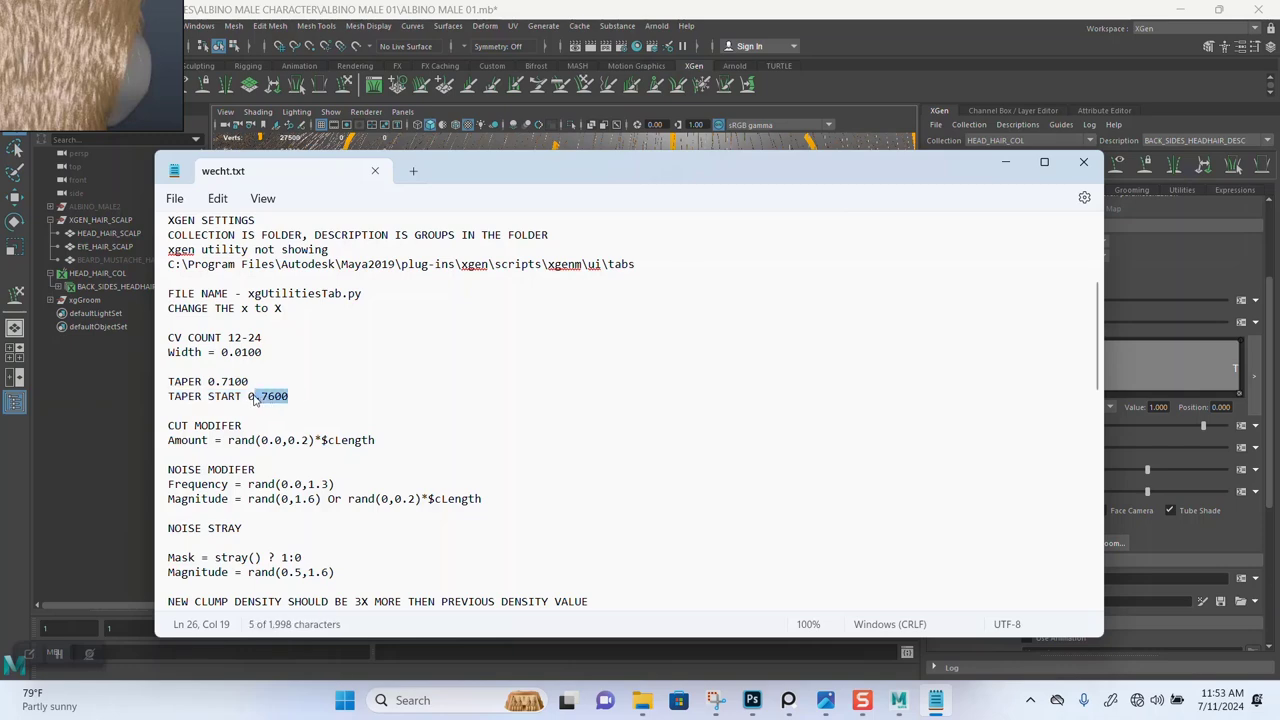
pyautogui.rightClick(262, 399)
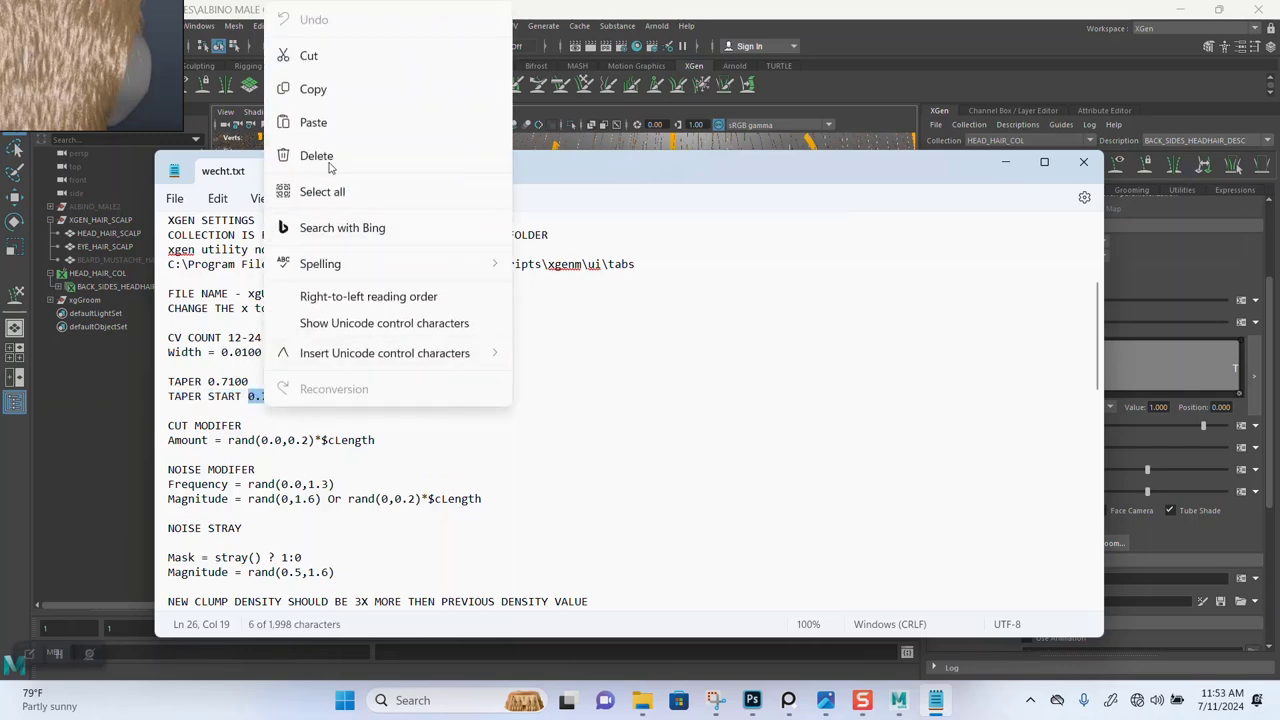
pyautogui.click(308, 87)
pyautogui.click(875, 120)
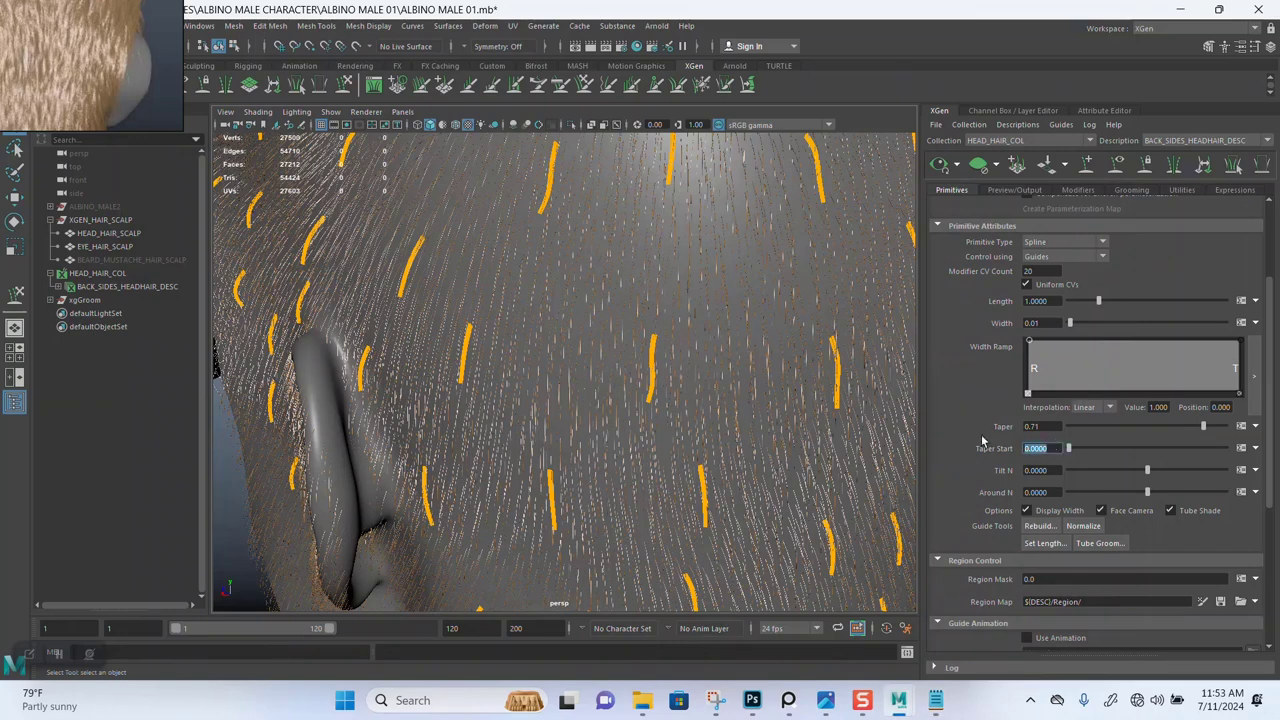
pyautogui.press('Return')
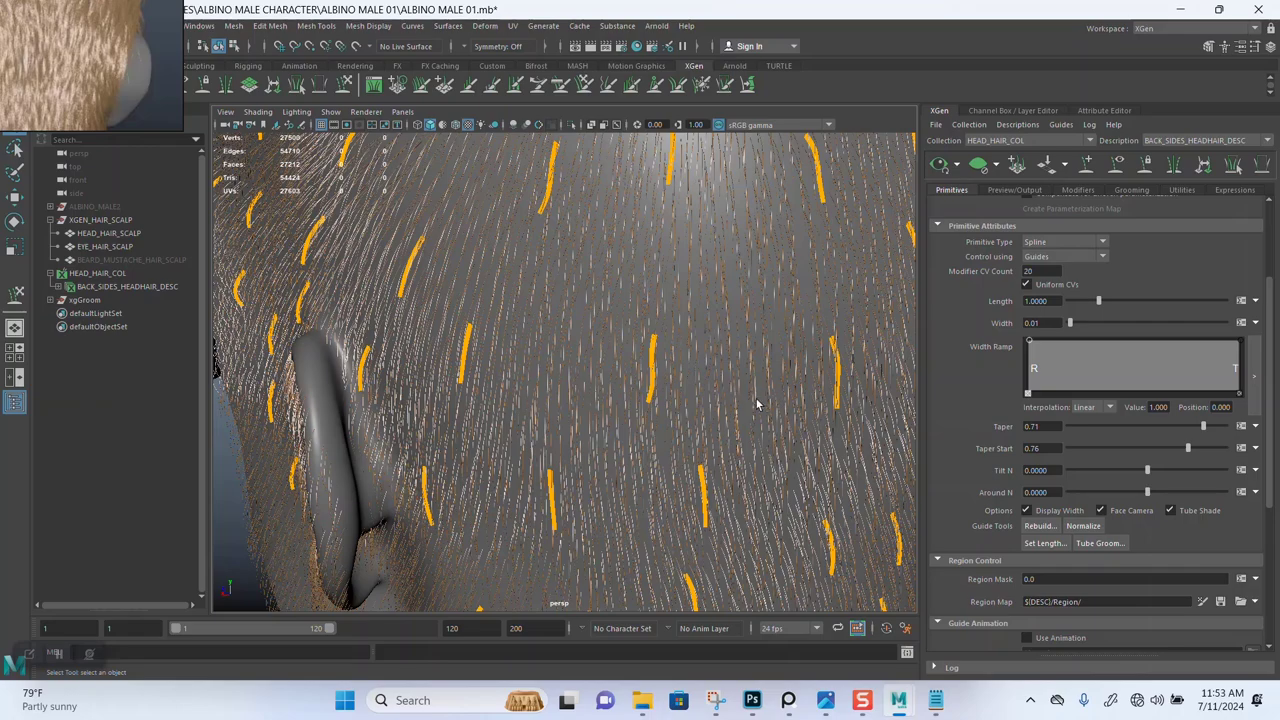
# Update the XGen preview and examine the hair strands around the ear and back of the head.
pyautogui.keyDown('alt'); pyautogui.moveTo(757, 404); pyautogui.dragTo(617, 288, button='right'); pyautogui.keyUp('alt')
pyautogui.moveTo(612, 310)
pyautogui.keyDown('alt'); pyautogui.mouseDown()
pyautogui.moveTo(617, 331)
pyautogui.moveTo(628, 318)
pyautogui.mouseUp(); pyautogui.keyUp('alt')
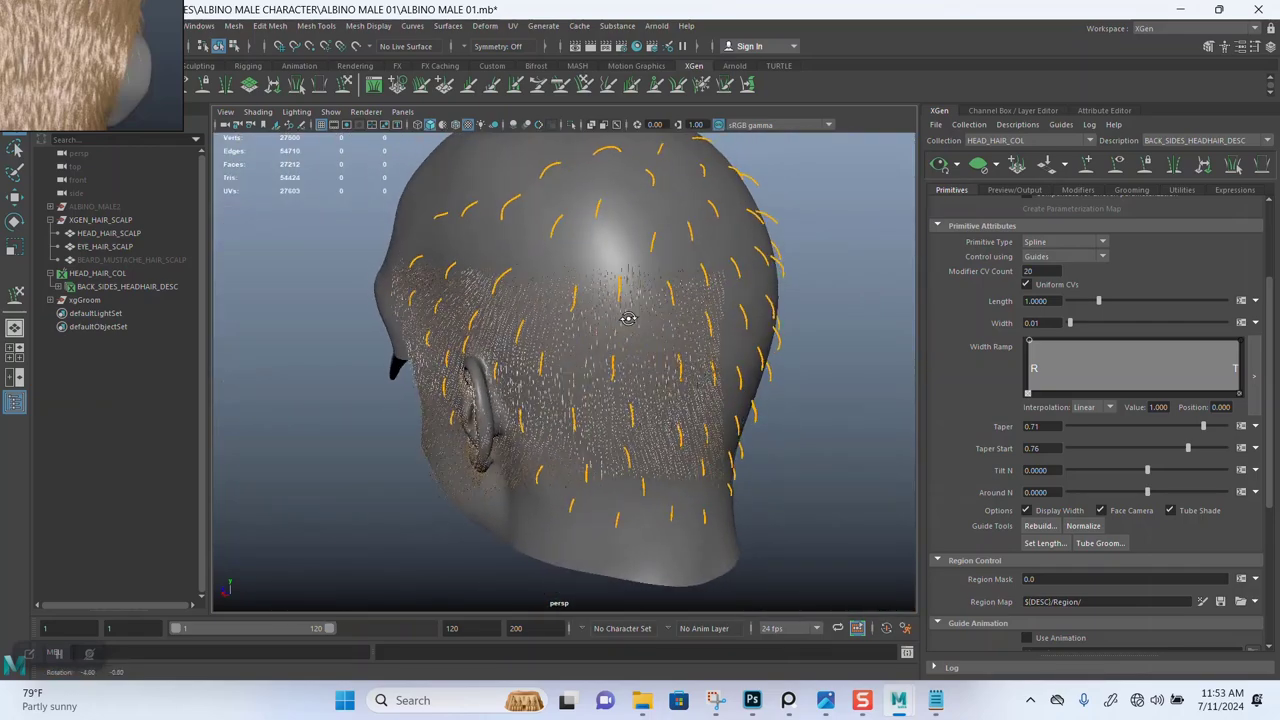
pyautogui.keyDown('alt'); pyautogui.moveTo(600, 325); pyautogui.dragTo(731, 443, button='right'); pyautogui.keyUp('alt')
pyautogui.click(940, 165)
pyautogui.keyDown('alt'); pyautogui.moveTo(731, 443); pyautogui.dragTo(703, 434, button='middle'); pyautogui.keyUp('alt')
pyautogui.keyDown('alt'); pyautogui.moveTo(703, 434); pyautogui.dragTo(760, 400, button='right'); pyautogui.keyUp('alt')
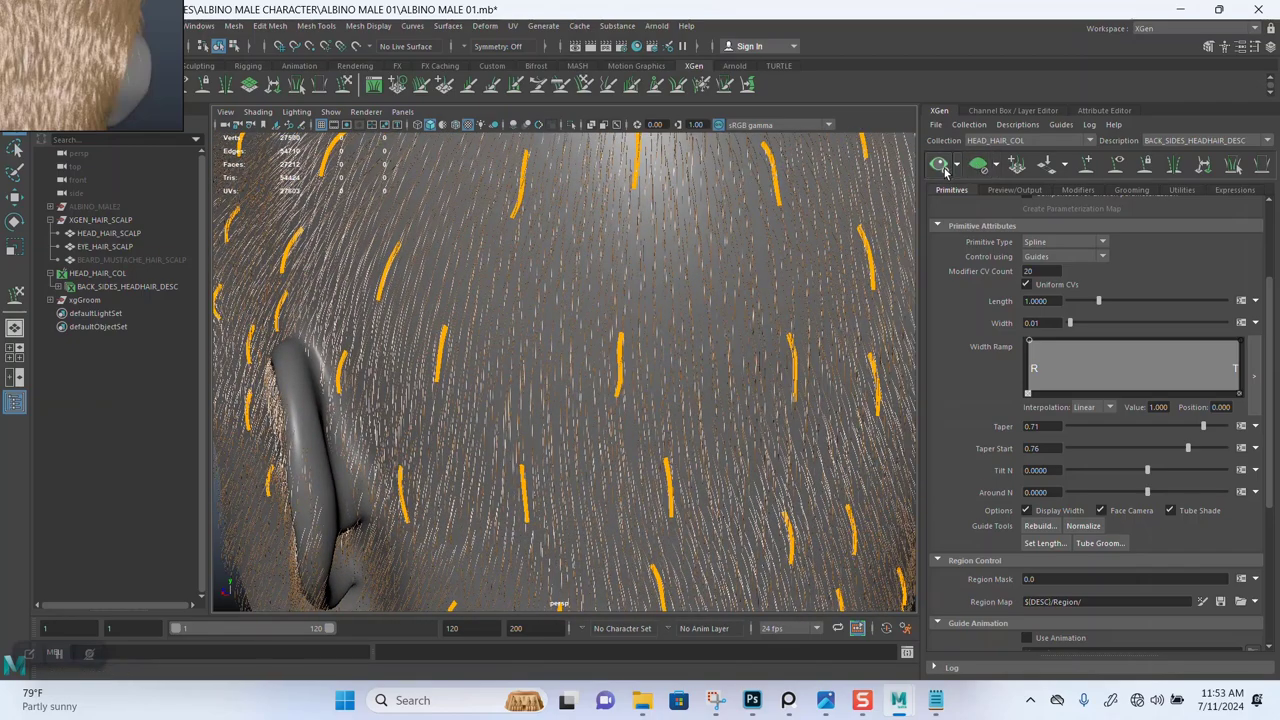
pyautogui.keyDown('alt'); pyautogui.moveTo(787, 368); pyautogui.dragTo(654, 277, button='right'); pyautogui.keyUp('alt')
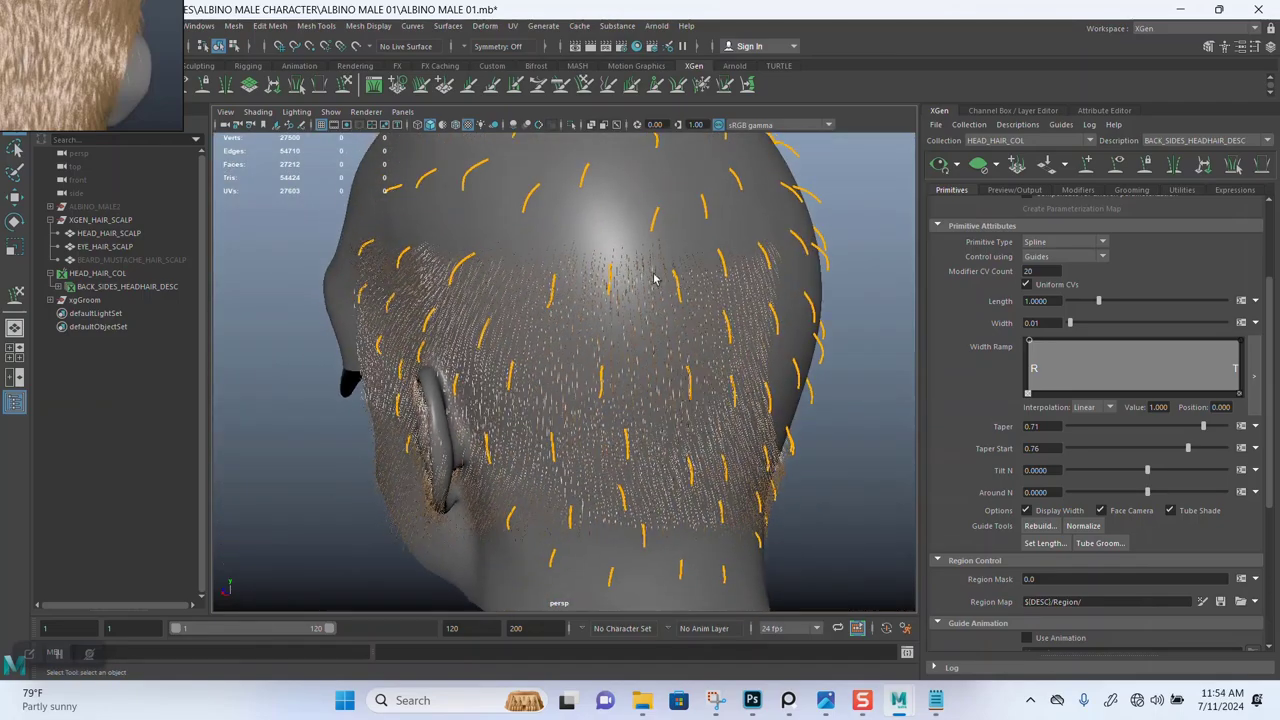
# Turn off the preview option that shows only primitives in the view, and return to the primitive settings.
pyautogui.keyDown('alt'); pyautogui.moveTo(654, 277); pyautogui.dragTo(720, 330); pyautogui.keyUp('alt')
pyautogui.click(1011, 190)
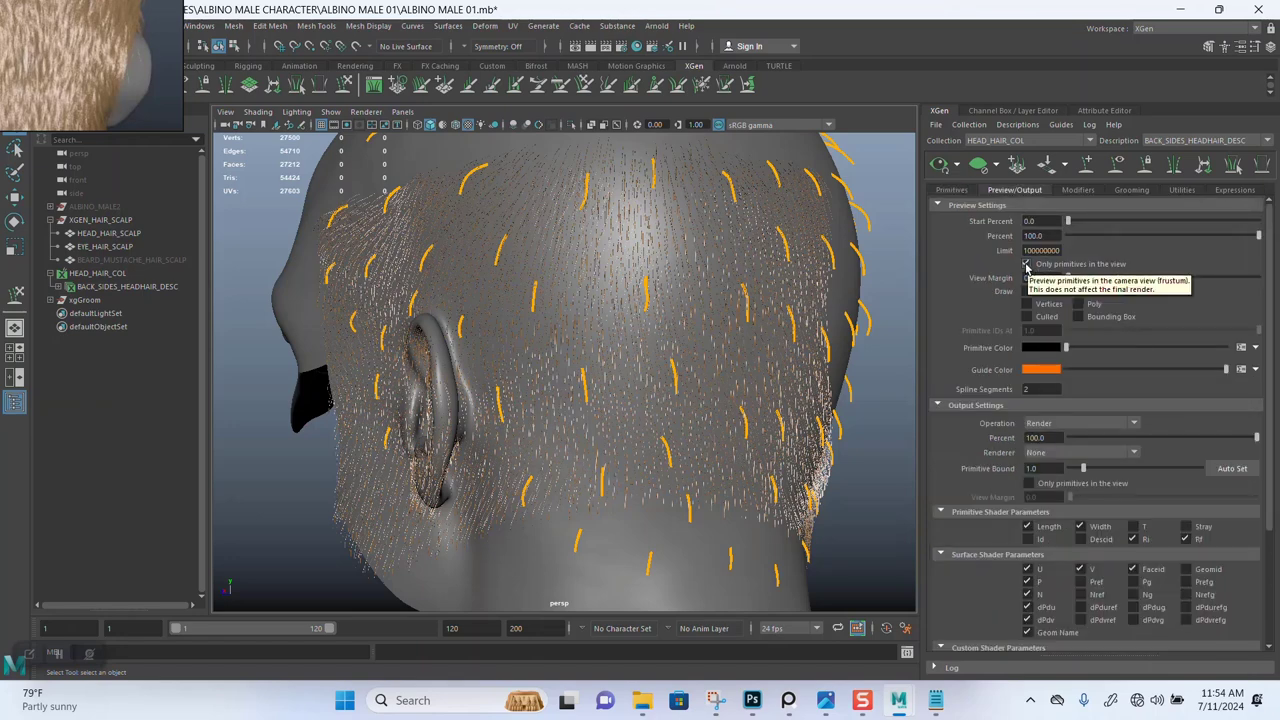
pyautogui.click(1026, 264)
pyautogui.click(952, 191)
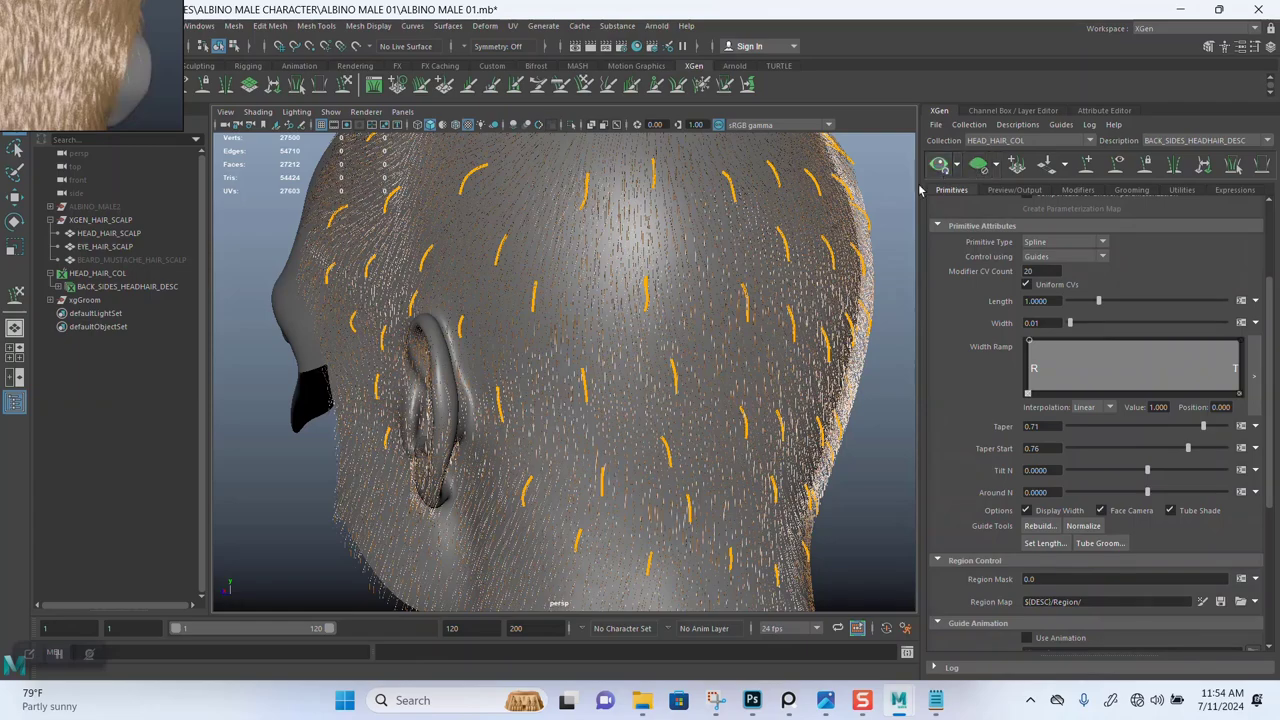
# Set the Density of the BACK_SIDES_HEADHAIR_DESC hair to 50.
pyautogui.keyDown('alt'); pyautogui.moveTo(778, 372); pyautogui.dragTo(668, 352); pyautogui.keyUp('alt')
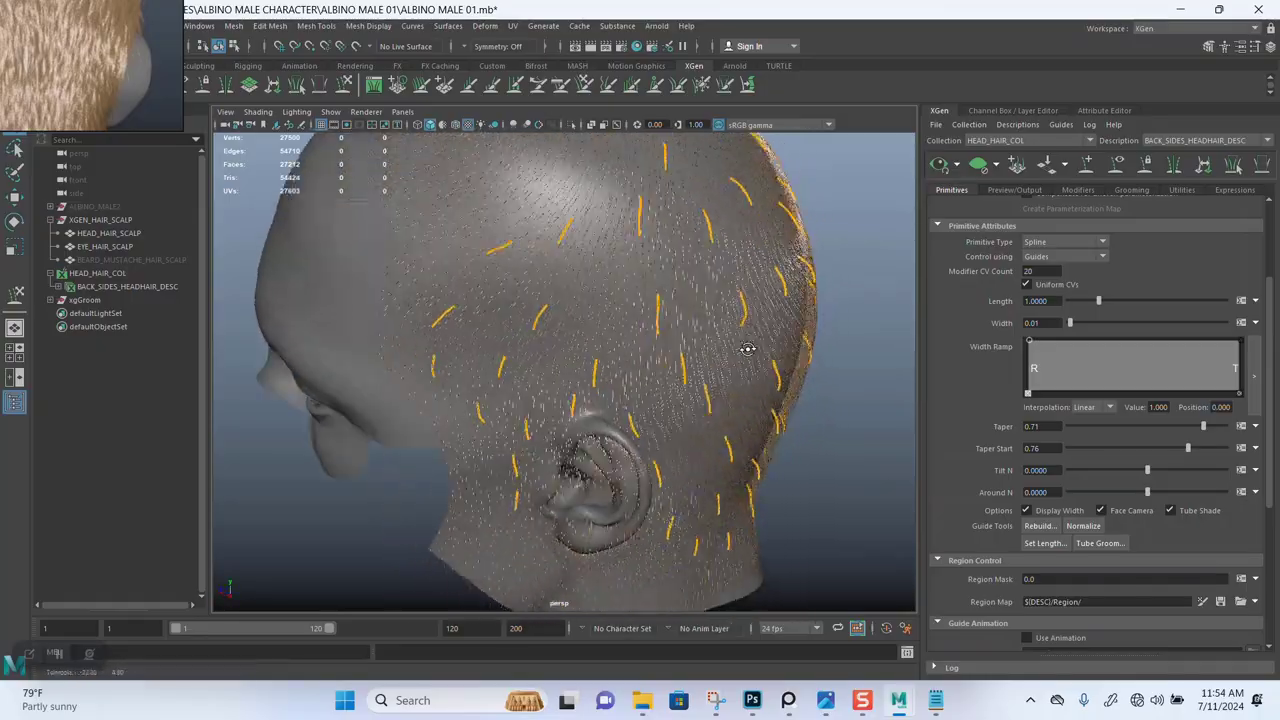
pyautogui.keyDown('alt'); pyautogui.moveTo(748, 349); pyautogui.dragTo(690, 381); pyautogui.keyUp('alt')
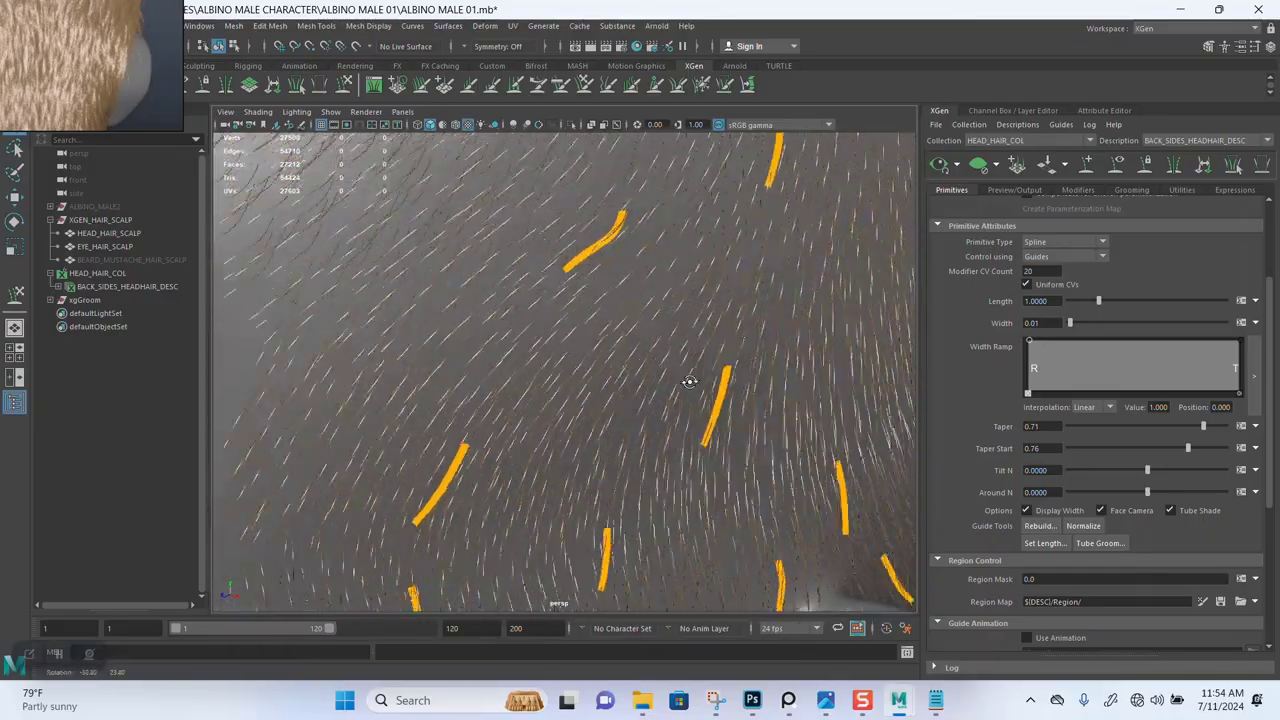
pyautogui.keyDown('alt'); pyautogui.moveTo(690, 381); pyautogui.dragTo(627, 330, button='right'); pyautogui.keyUp('alt')
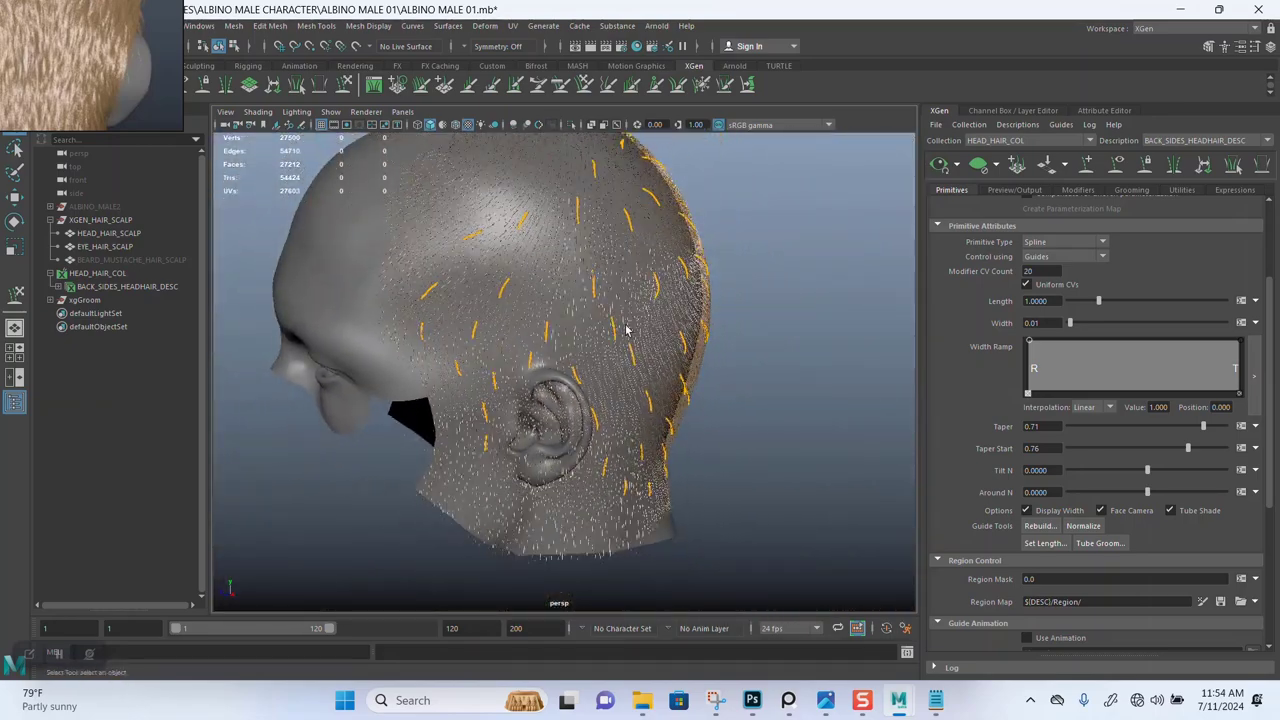
pyautogui.keyDown('alt'); pyautogui.moveTo(627, 330); pyautogui.dragTo(775, 342); pyautogui.keyUp('alt')
pyautogui.scroll(4, 955, 304)
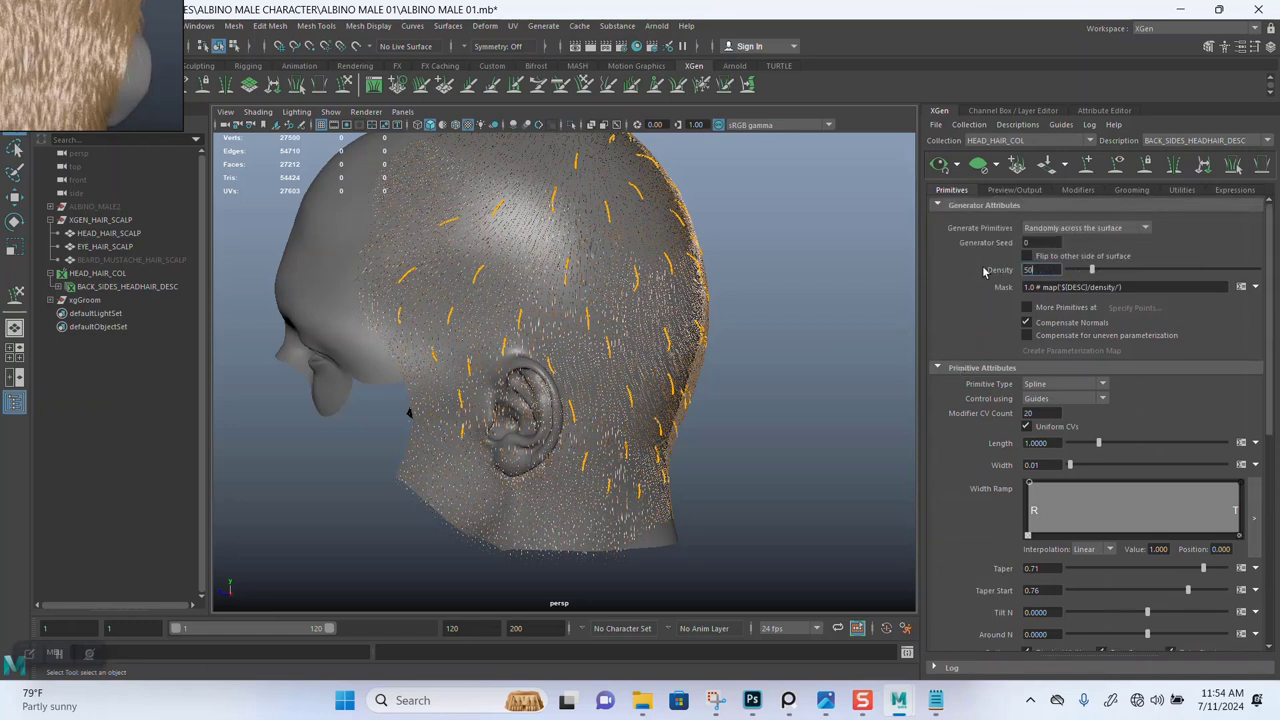
pyautogui.scroll(8, 703, 322)
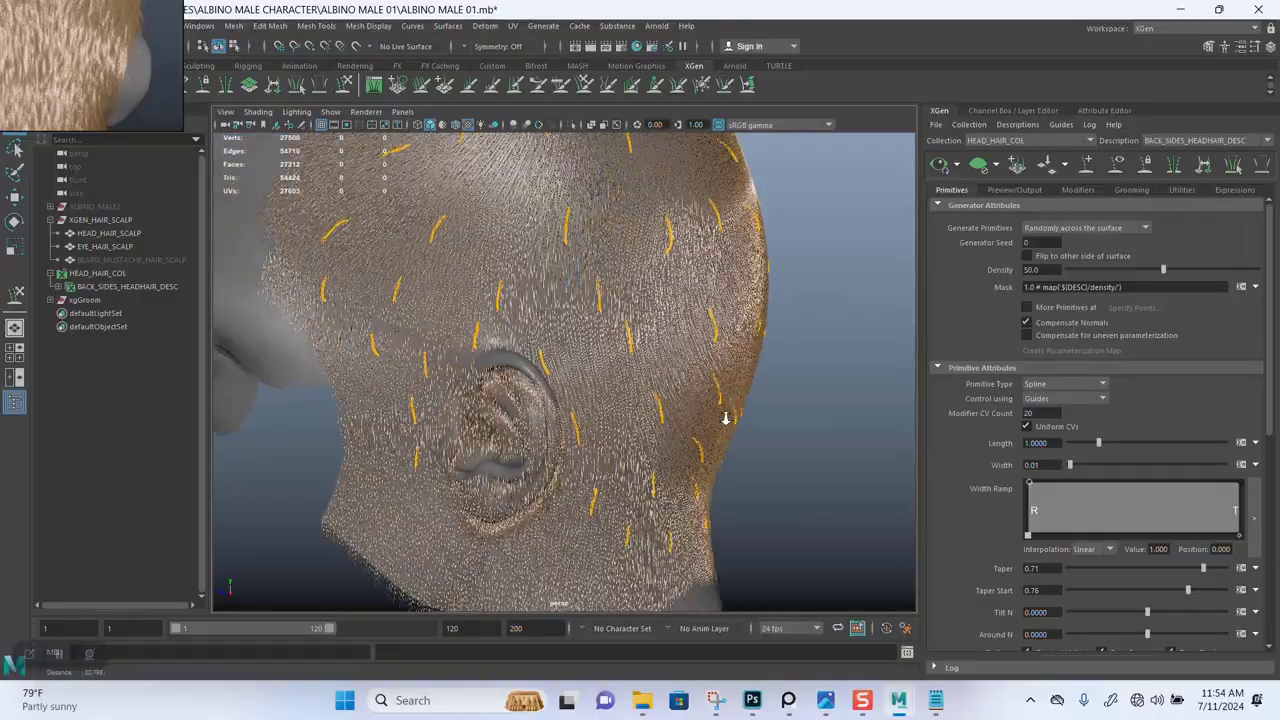
# Examine the hair coverage and strand direction around the ear, temple, sides and back of the head.
pyautogui.keyDown('alt'); pyautogui.moveTo(675, 400); pyautogui.dragTo(714, 443); pyautogui.keyUp('alt')
pyautogui.keyDown('alt'); pyautogui.moveTo(714, 443); pyautogui.dragTo(670, 389, button='right'); pyautogui.keyUp('alt')
pyautogui.keyDown('alt'); pyautogui.moveTo(669, 389); pyautogui.dragTo(718, 391); pyautogui.keyUp('alt')
pyautogui.keyDown('alt'); pyautogui.moveTo(640, 380); pyautogui.dragTo(700, 387); pyautogui.keyUp('alt')
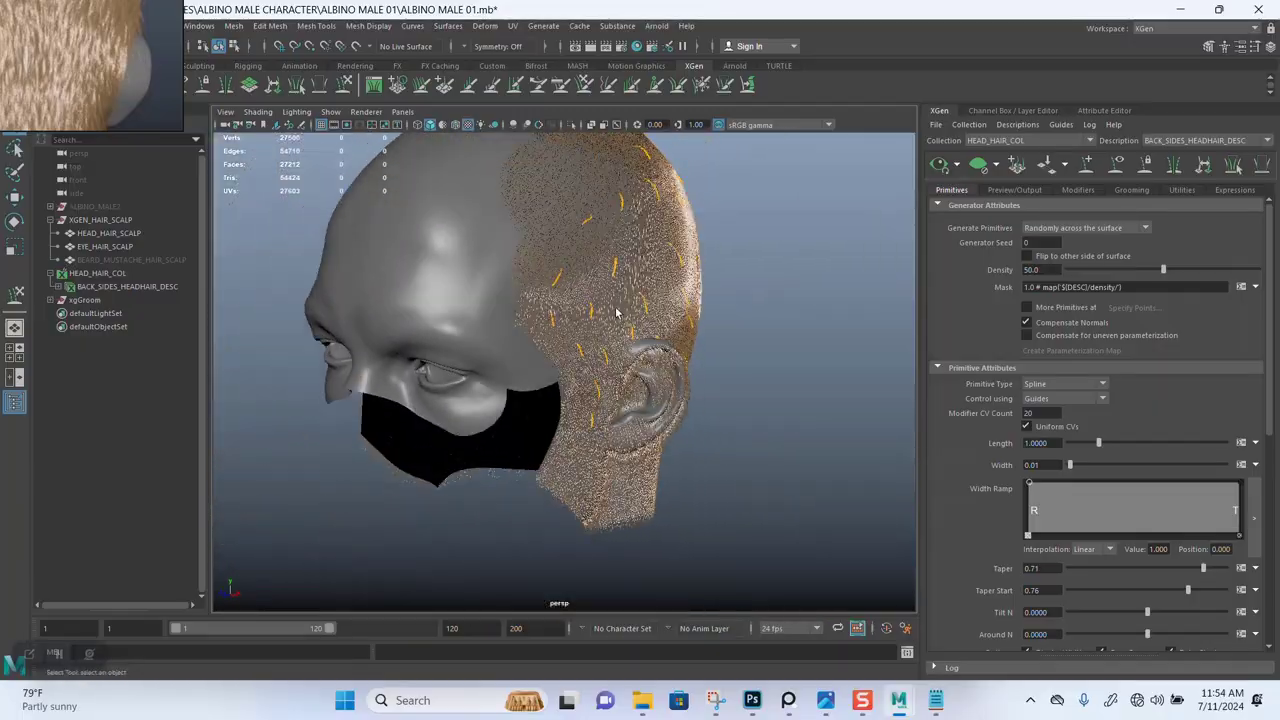
pyautogui.keyDown('alt'); pyautogui.moveTo(590, 336); pyautogui.dragTo(532, 440); pyautogui.keyUp('alt')
pyautogui.scroll(3, 532, 440)
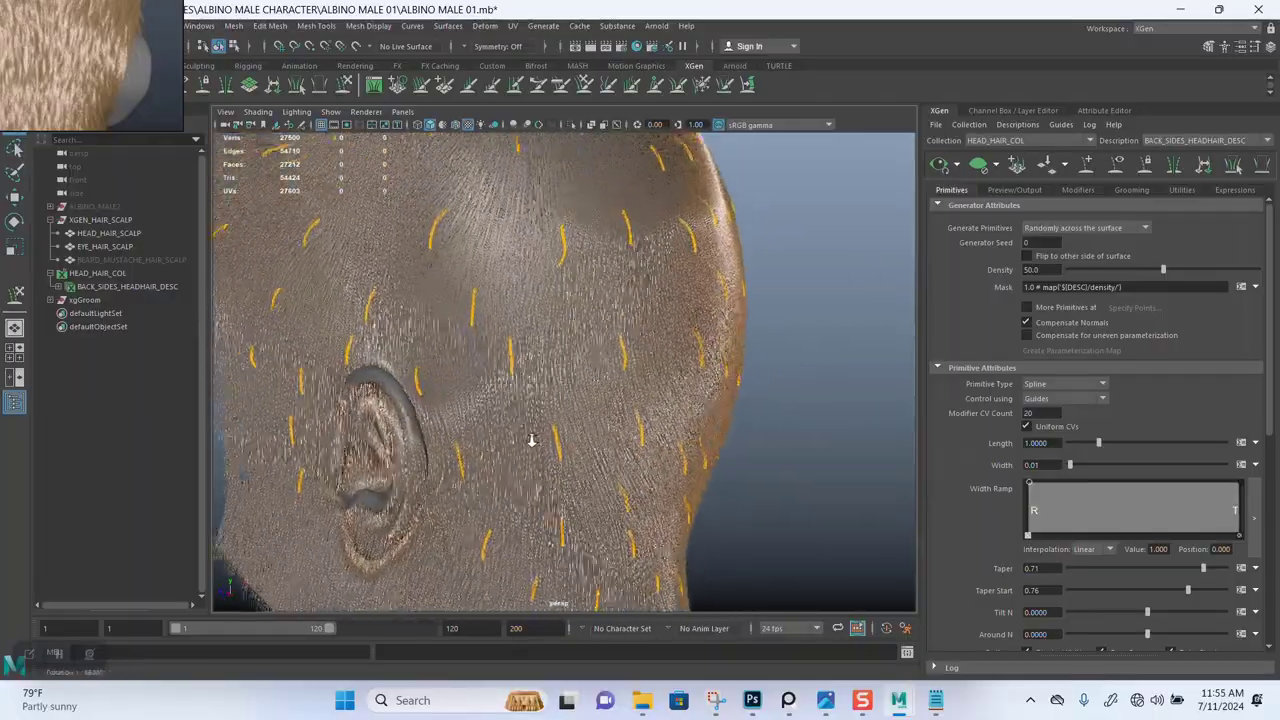
pyautogui.keyDown('alt'); pyautogui.moveTo(531, 440); pyautogui.dragTo(543, 410, button='right'); pyautogui.keyUp('alt')
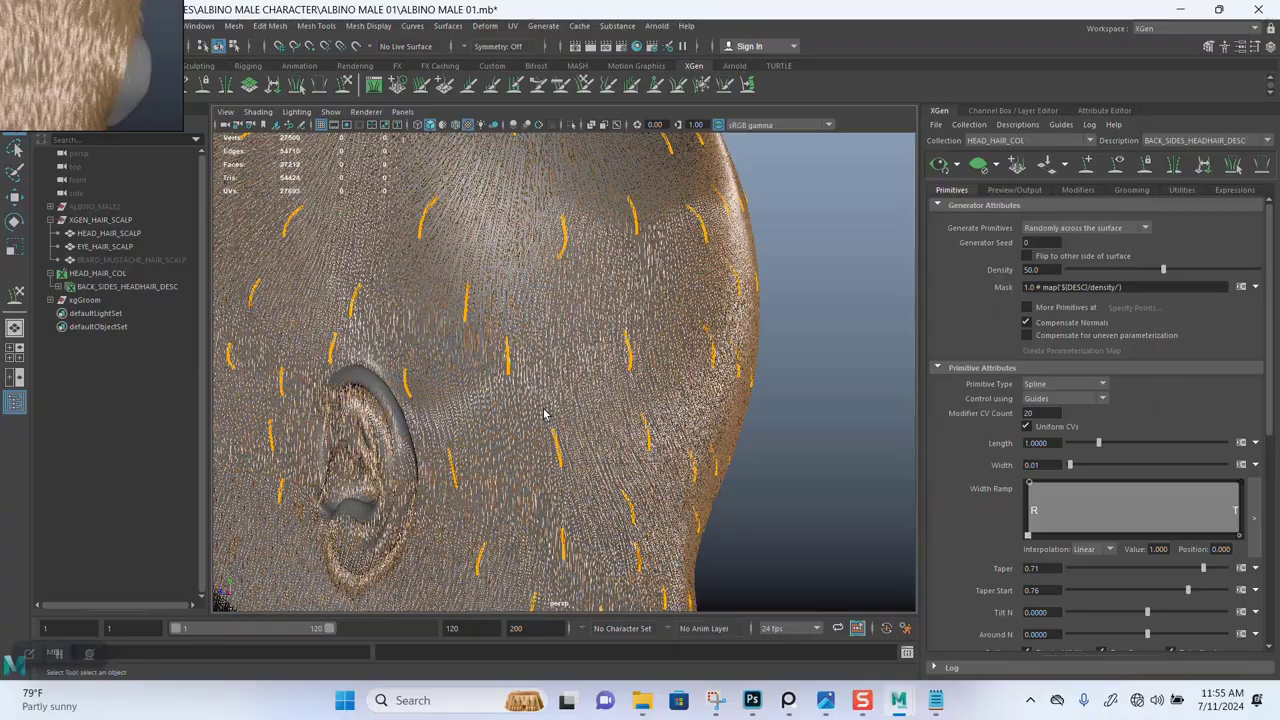
pyautogui.keyDown('alt'); pyautogui.moveTo(576, 435); pyautogui.dragTo(603, 437, button='middle'); pyautogui.keyUp('alt')
pyautogui.keyDown('alt'); pyautogui.moveTo(603, 437); pyautogui.dragTo(543, 394, button='right'); pyautogui.keyUp('alt')
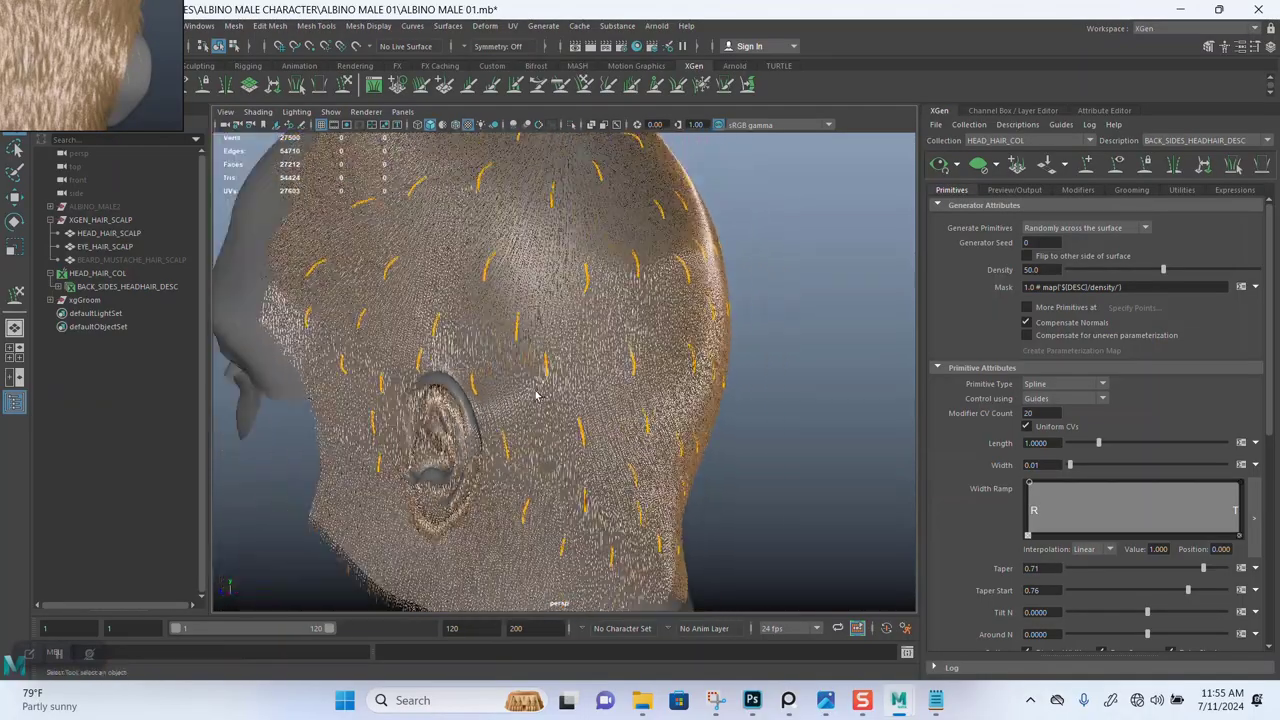
pyautogui.keyDown('alt'); pyautogui.moveTo(543, 394); pyautogui.dragTo(619, 404); pyautogui.keyUp('alt')
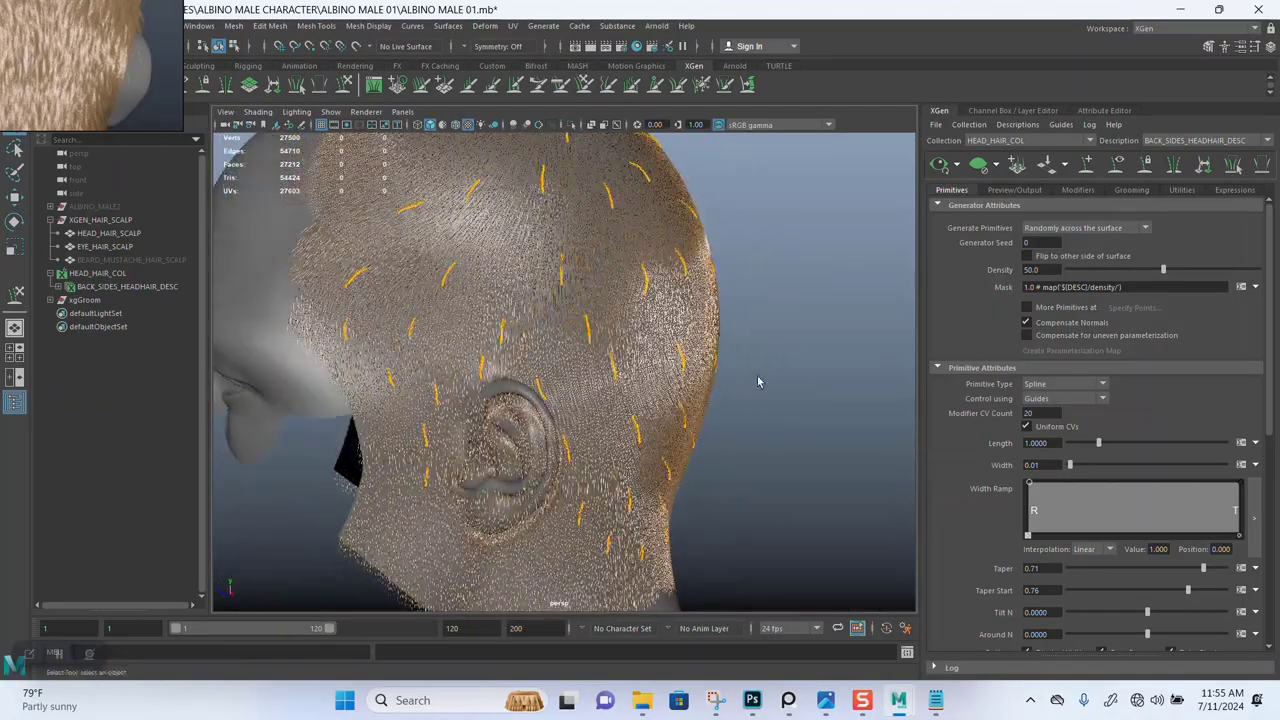
pyautogui.keyDown('alt'); pyautogui.moveTo(757, 382); pyautogui.dragTo(603, 348); pyautogui.keyUp('alt')
pyautogui.keyDown('alt'); pyautogui.moveTo(610, 343); pyautogui.dragTo(757, 325, button='right'); pyautogui.keyUp('alt')
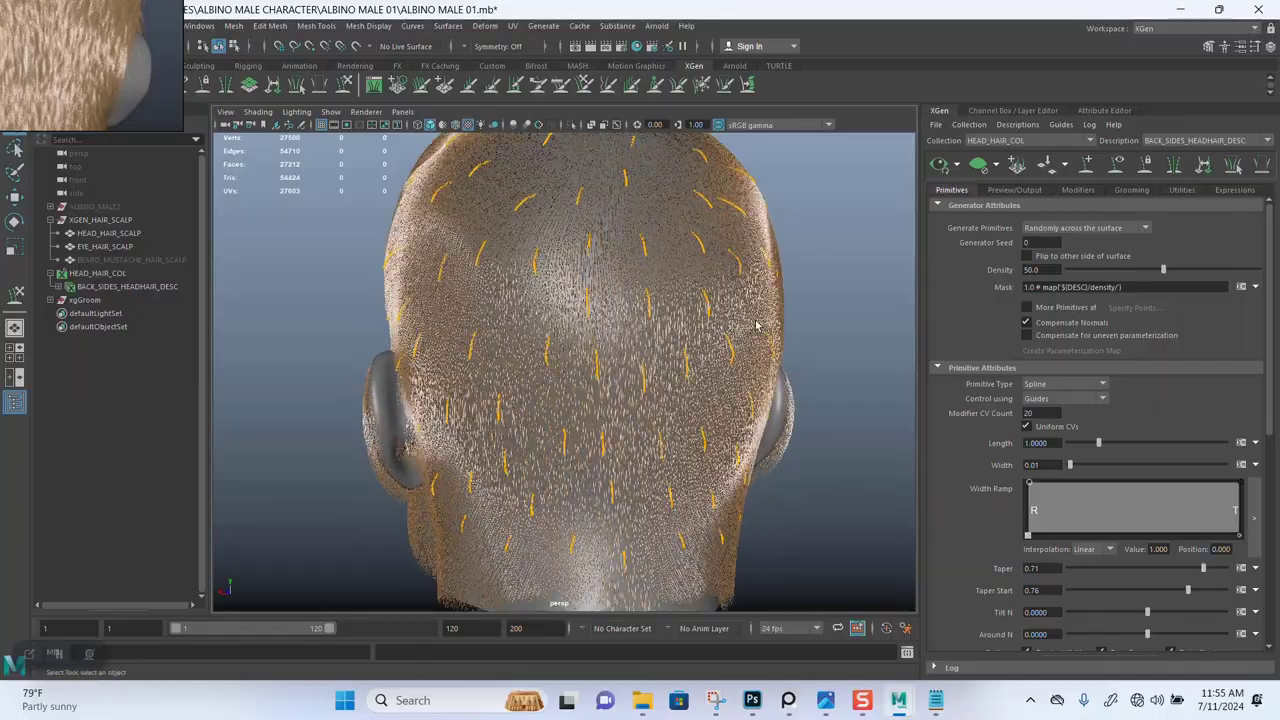
pyautogui.keyDown('alt'); pyautogui.moveTo(586, 323); pyautogui.dragTo(577, 378, button='right'); pyautogui.keyUp('alt')
pyautogui.keyDown('alt'); pyautogui.moveTo(577, 378); pyautogui.dragTo(650, 357); pyautogui.keyUp('alt')
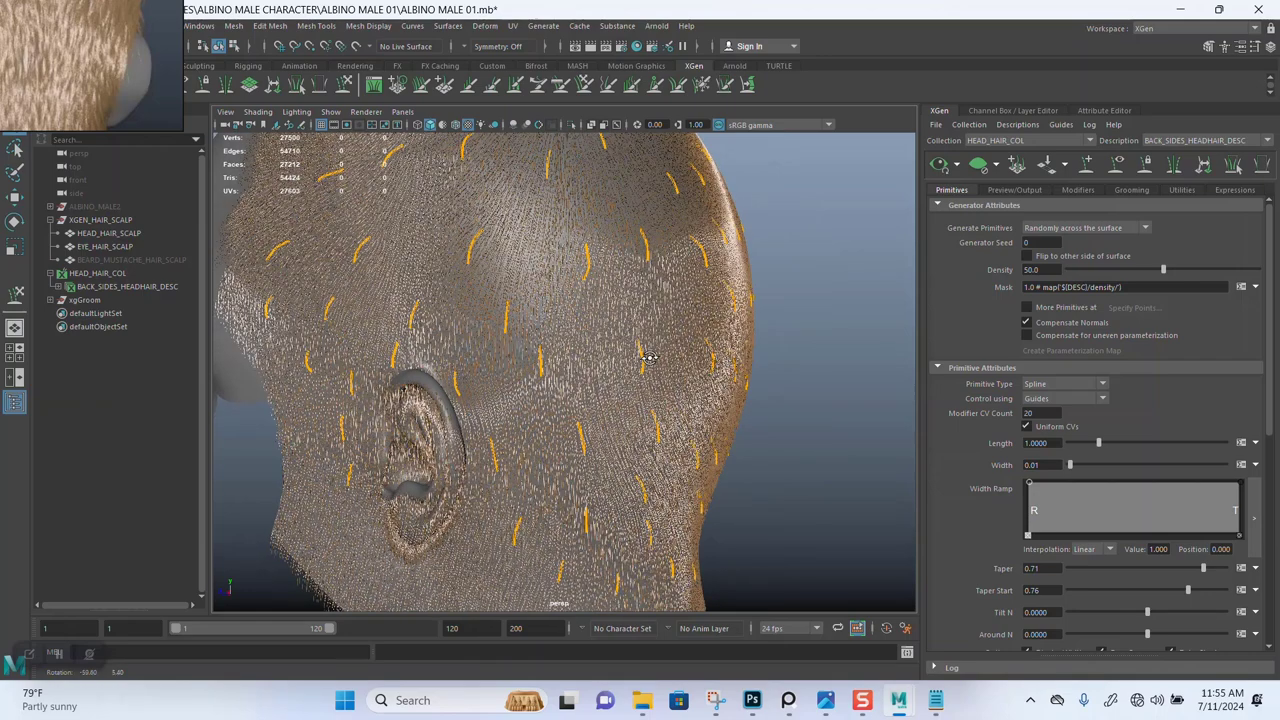
# Turn on Object X symmetry and clear the XGen hair preview so only the guides show.
pyautogui.click(466, 46)
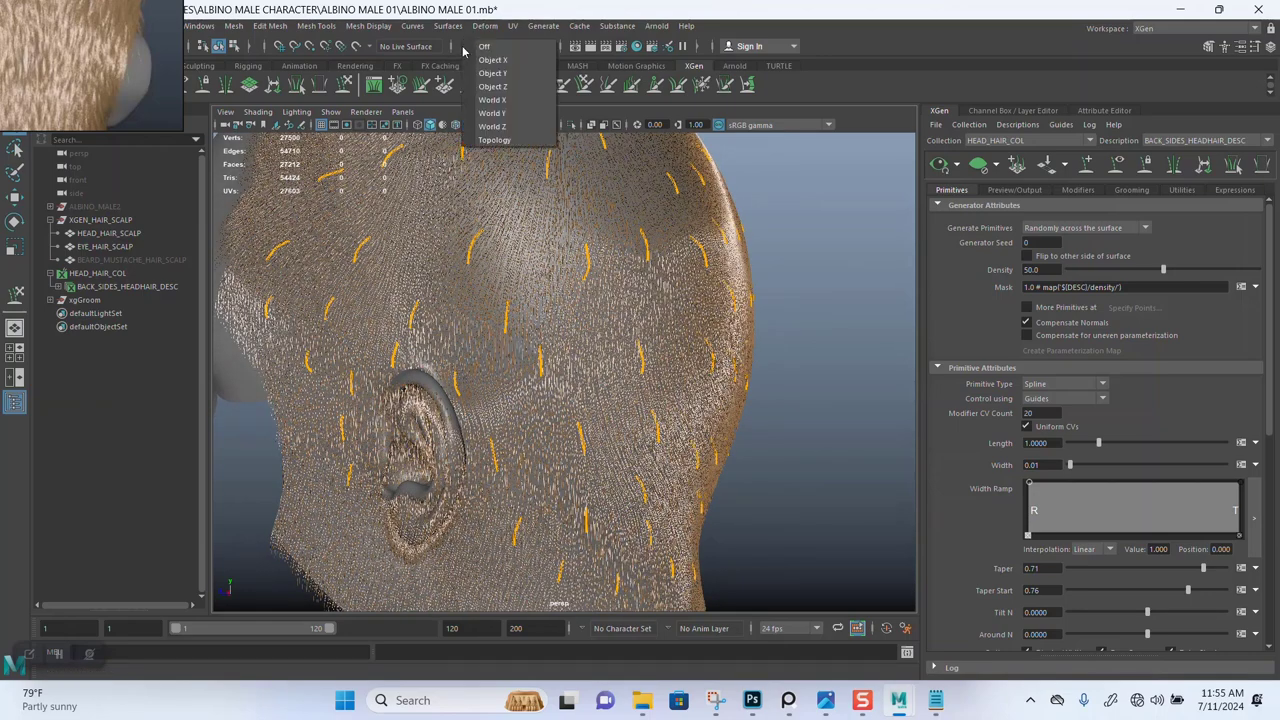
pyautogui.click(491, 60)
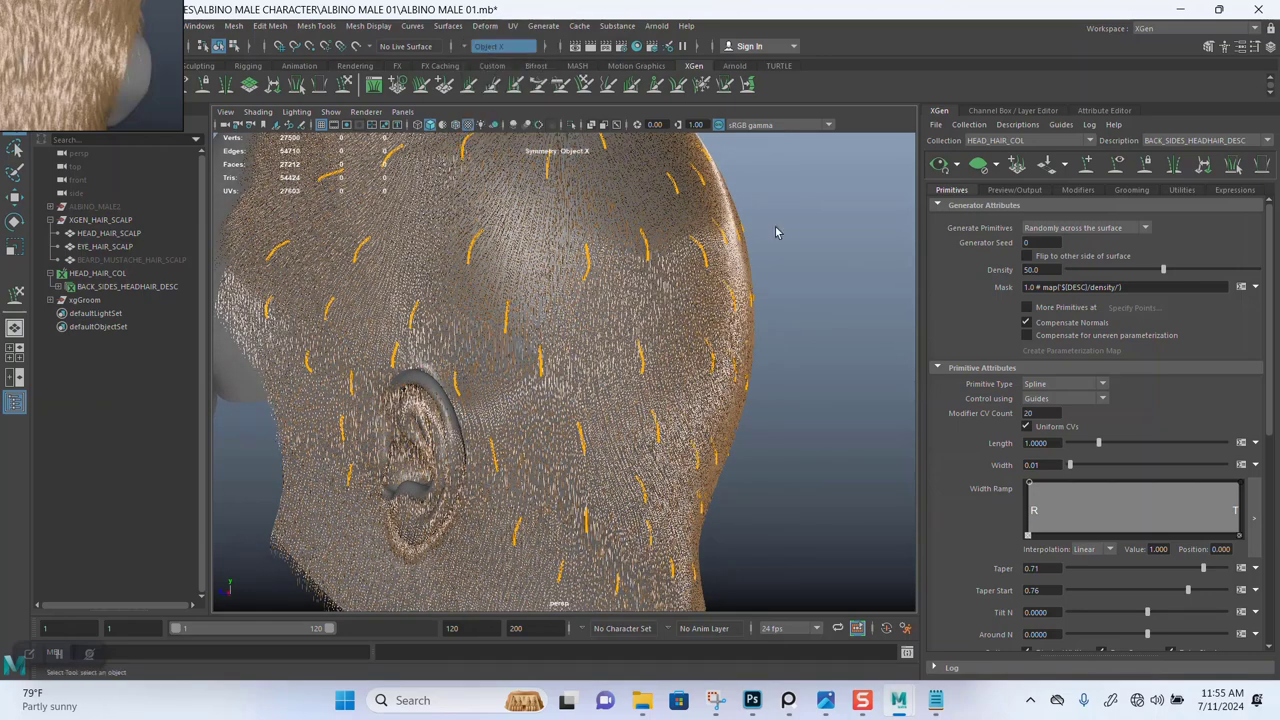
pyautogui.click(978, 166)
pyautogui.scroll(-3, 523, 277)
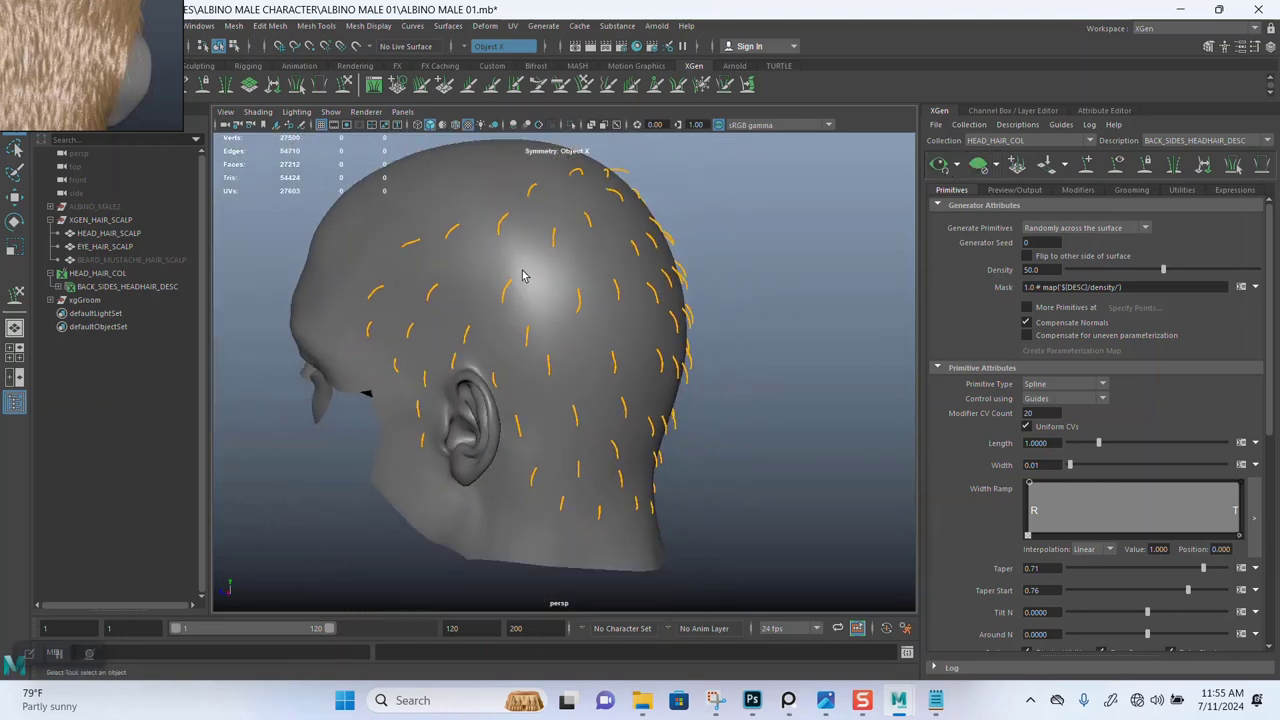
pyautogui.scroll(2, 534, 383)
pyautogui.keyDown('alt'); pyautogui.moveTo(523, 277); pyautogui.dragTo(518, 335); pyautogui.keyUp('alt')
# Select the head scalp mesh and a hair guide at the temple to check the symmetry, and set symmetry to Off.
pyautogui.click(462, 320)
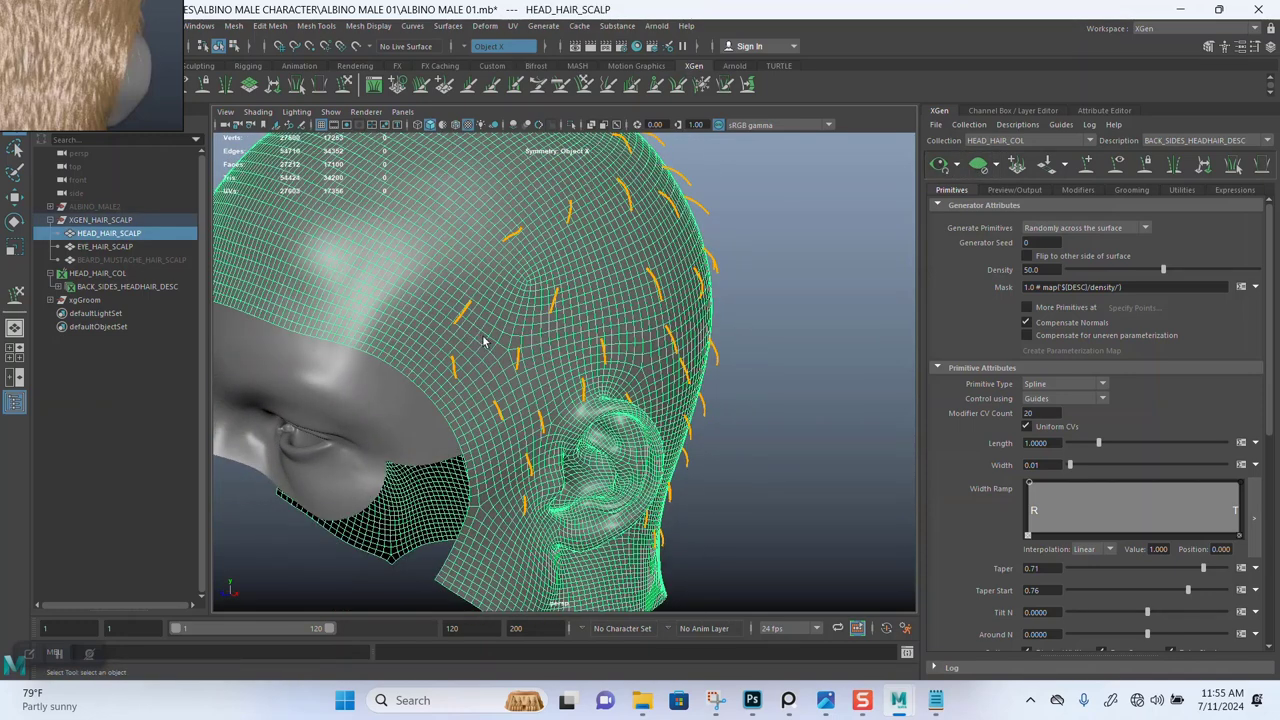
pyautogui.click(804, 379)
pyautogui.keyDown('alt'); pyautogui.moveTo(510, 275); pyautogui.dragTo(619, 350); pyautogui.keyUp('alt')
pyautogui.click(642, 374)
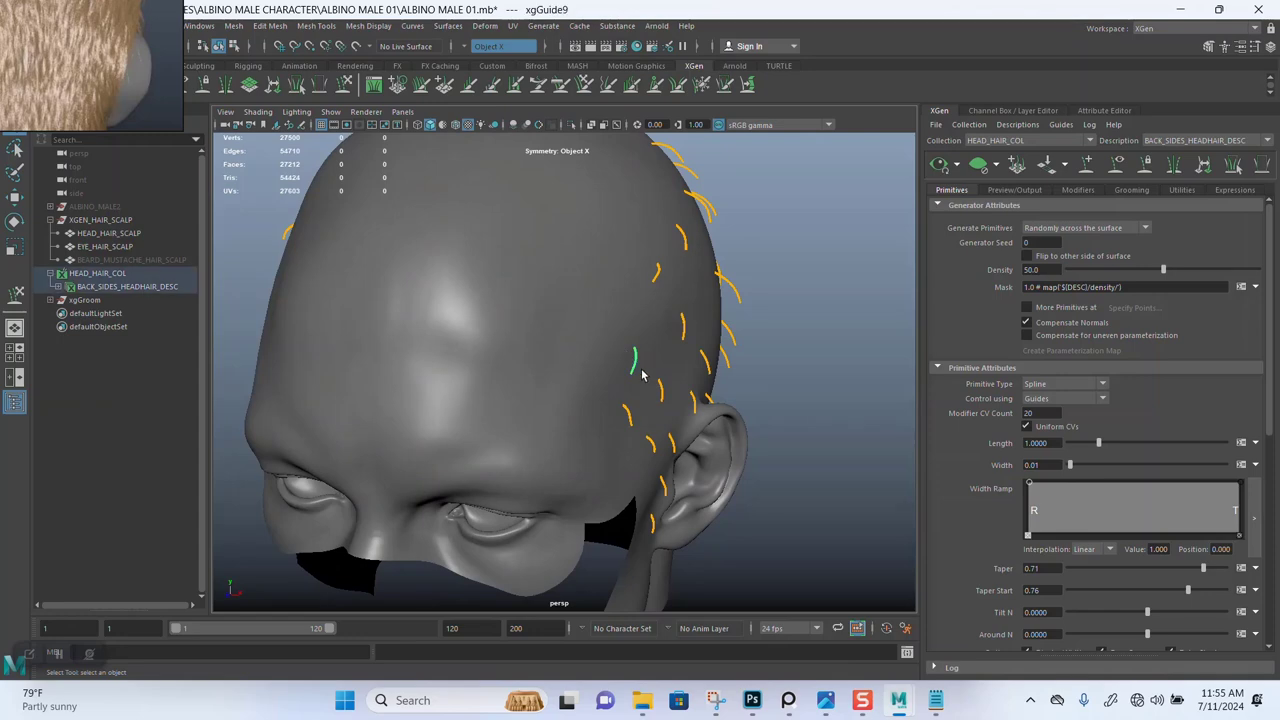
pyautogui.moveTo(472, 345)
pyautogui.keyDown('alt'); pyautogui.mouseDown()
pyautogui.moveTo(583, 331)
pyautogui.moveTo(475, 328)
pyautogui.mouseUp(); pyautogui.keyUp('alt')
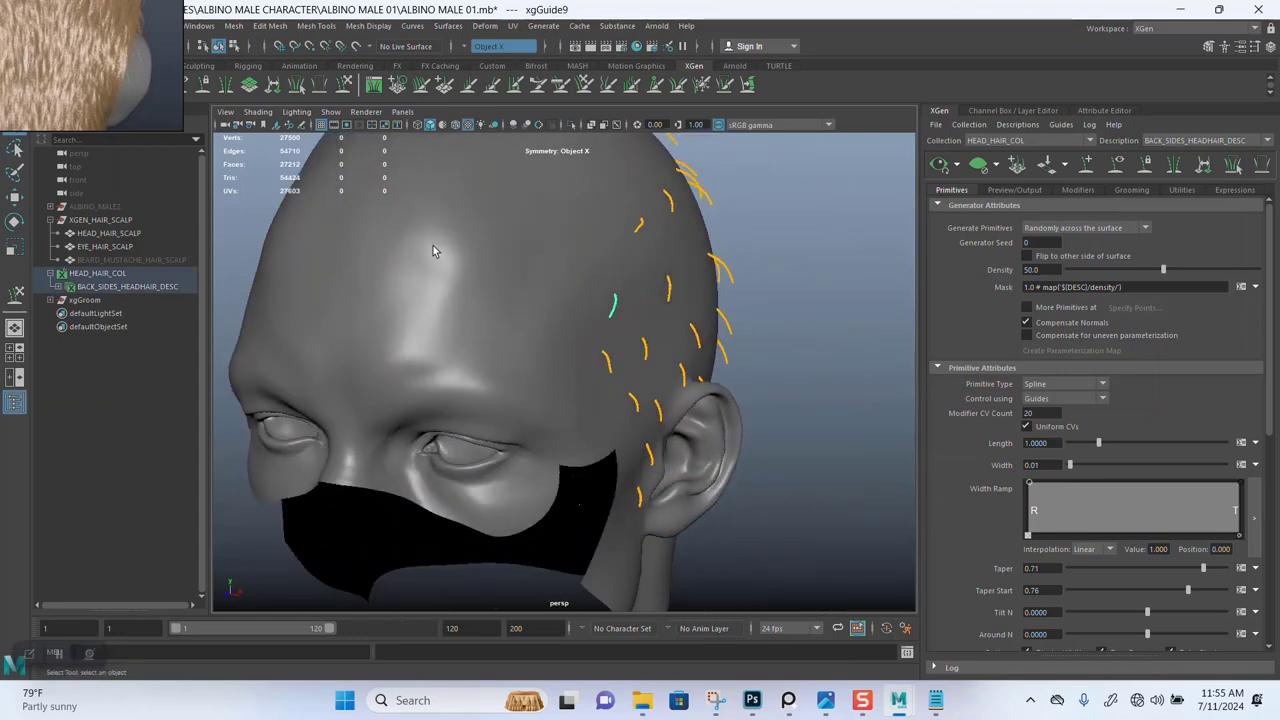
pyautogui.click(490, 46)
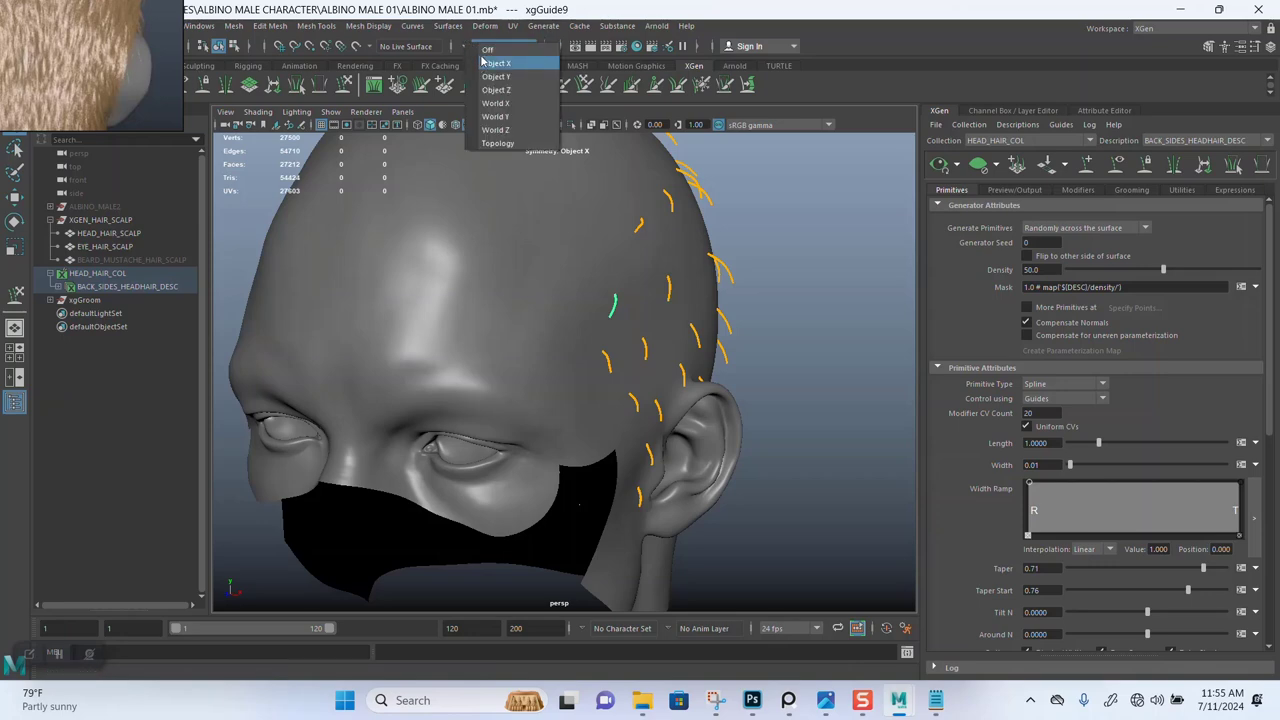
pyautogui.click(487, 50)
# Save the scene while checking the hair guides on the back and side of the head.
pyautogui.keyDown('alt'); pyautogui.moveTo(813, 268); pyautogui.dragTo(572, 330); pyautogui.keyUp('alt')
pyautogui.hotkey('ctrl', 's')
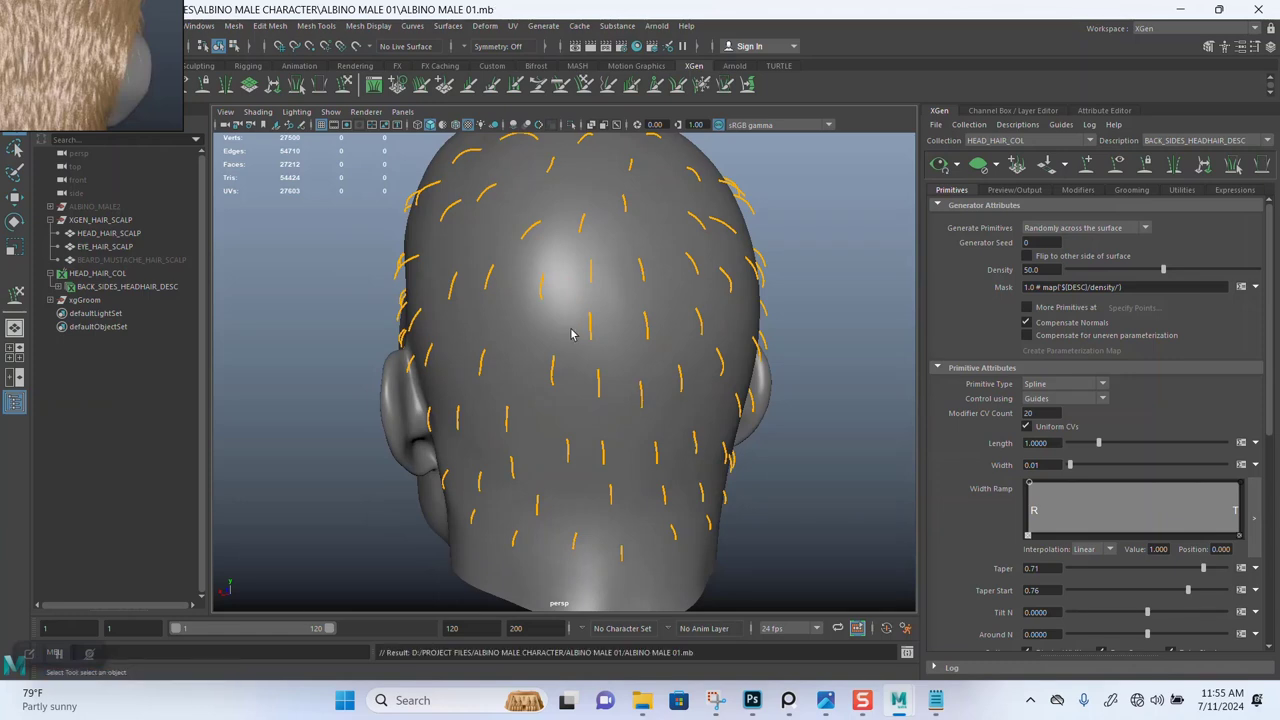
pyautogui.keyDown('alt'); pyautogui.moveTo(643, 371); pyautogui.dragTo(598, 362); pyautogui.keyUp('alt')
pyautogui.keyDown('alt'); pyautogui.moveTo(598, 362); pyautogui.dragTo(617, 386, button='right'); pyautogui.keyUp('alt')
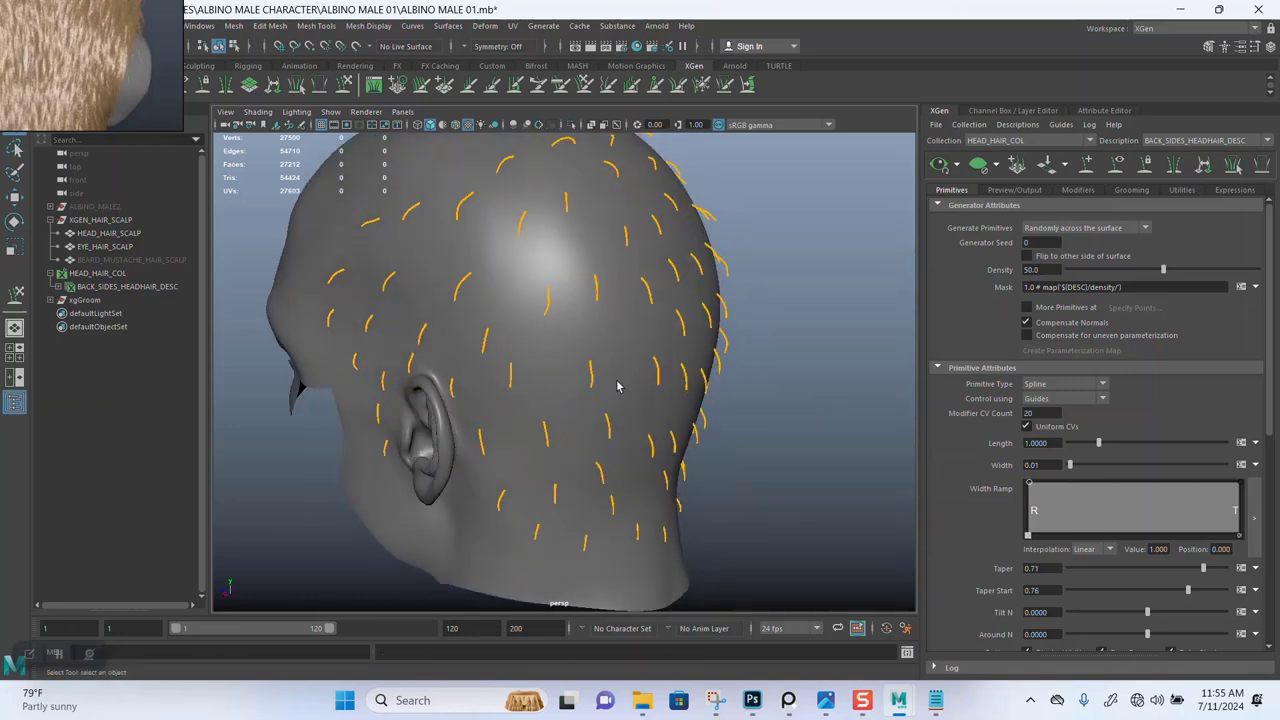
pyautogui.hotkey('ctrl', 's')
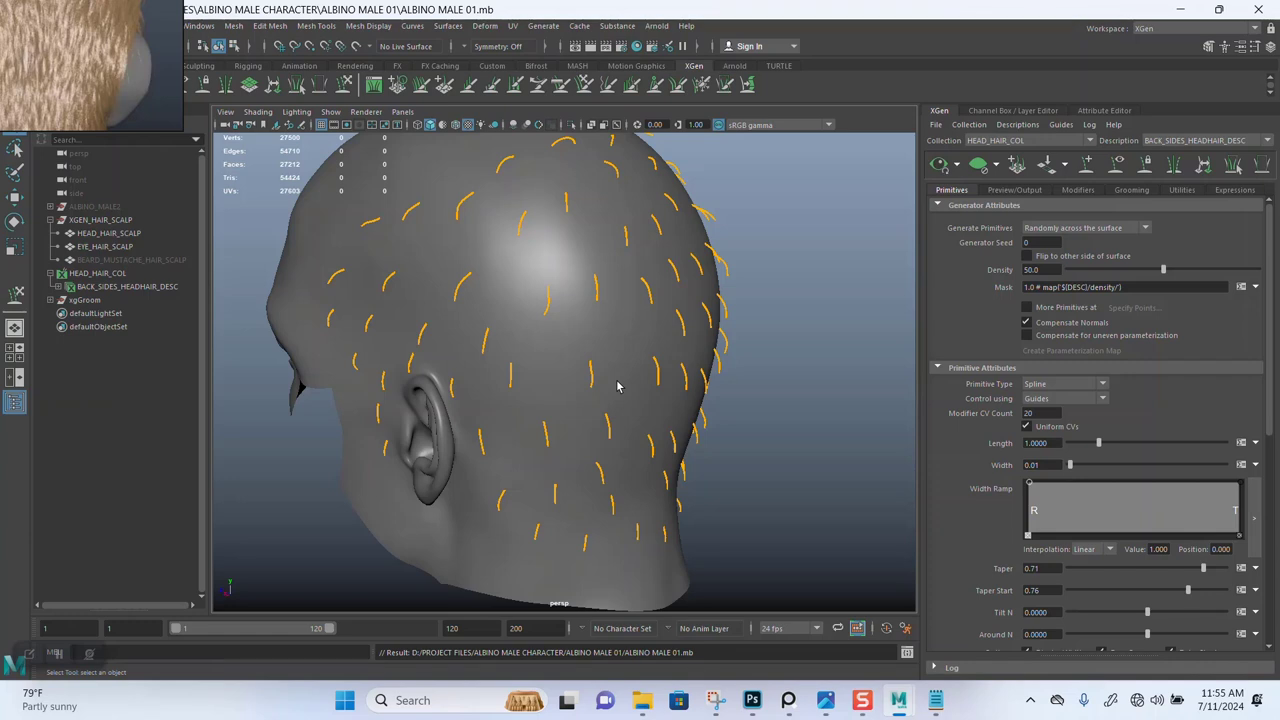
# Switch to File Explorer, check the HEAD_HAIR_COL folder in ALBINO MALE's xgen collections, and return to Maya.
pyautogui.keyDown('alt'); pyautogui.moveTo(605, 392); pyautogui.dragTo(620, 384); pyautogui.keyUp('alt')
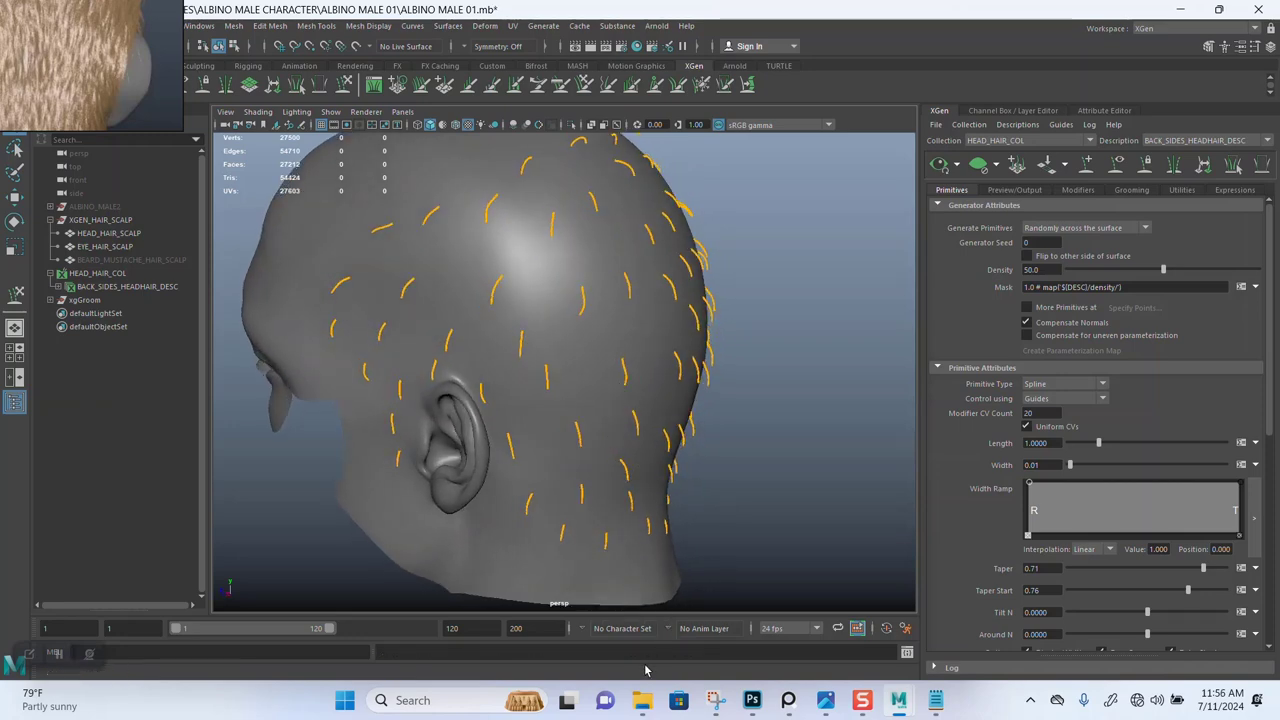
pyautogui.click(643, 706)
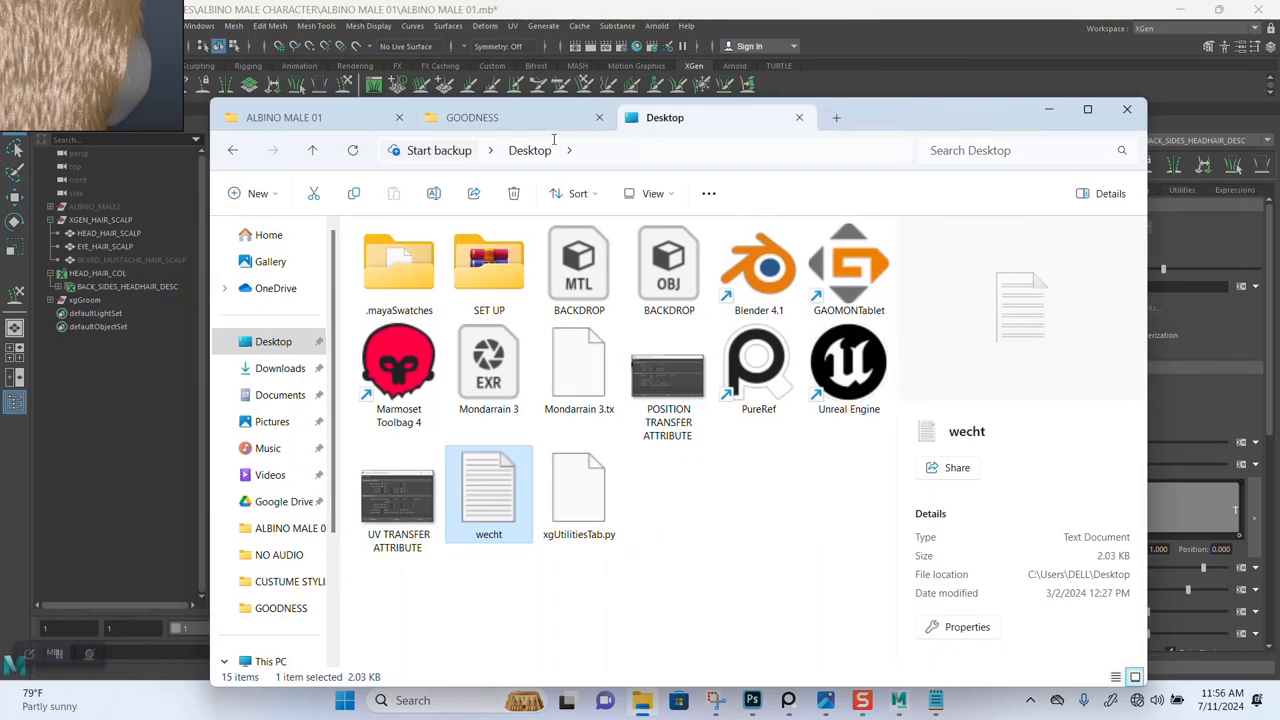
pyautogui.click(326, 119)
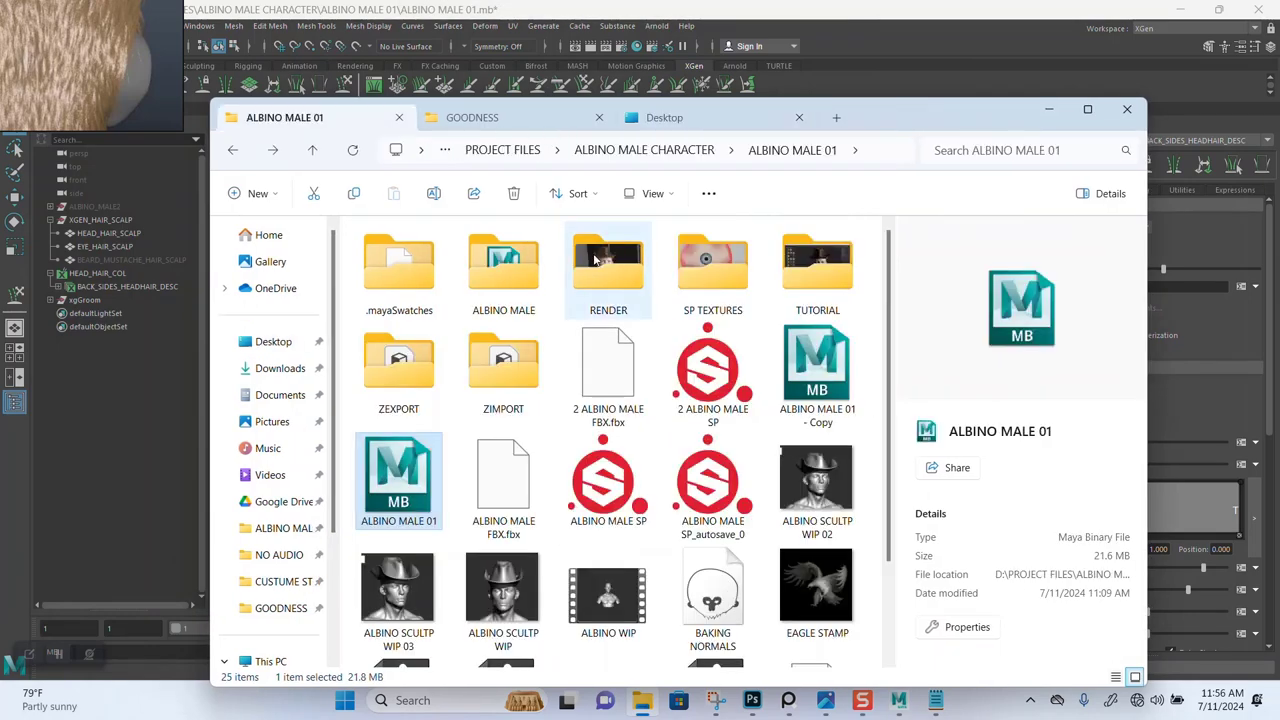
pyautogui.doubleClick(500, 275)
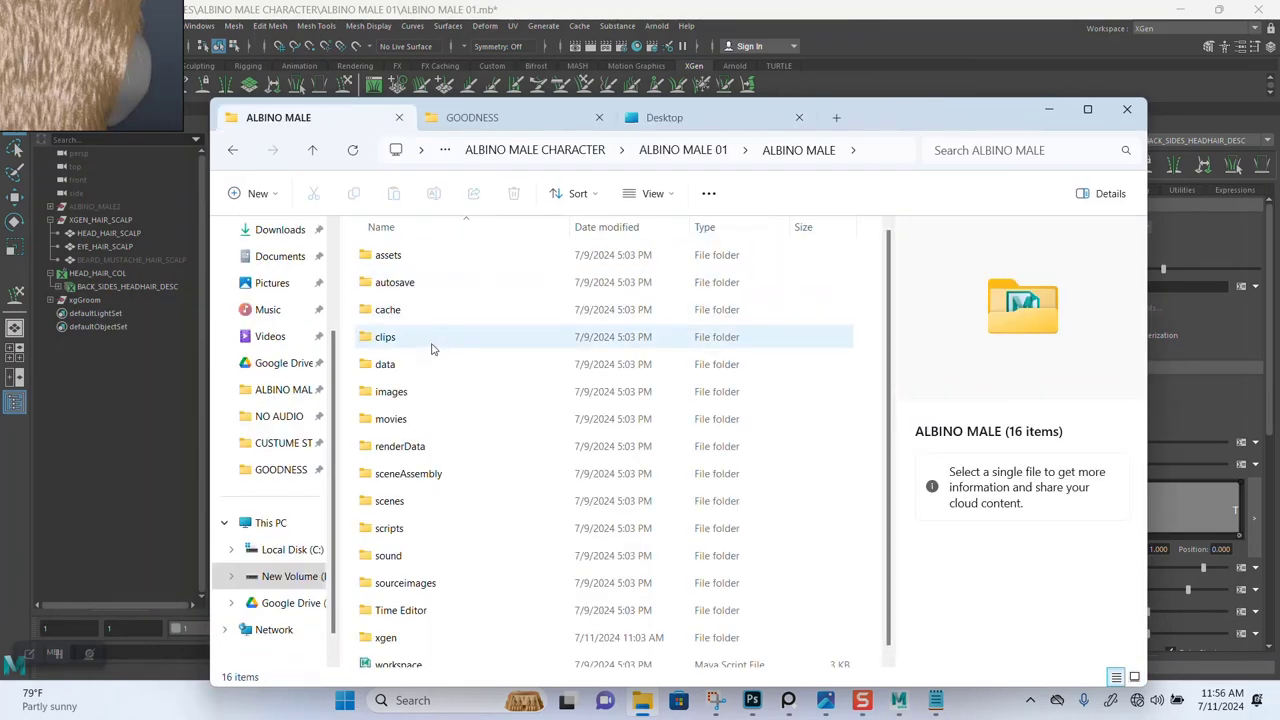
pyautogui.doubleClick(400, 638)
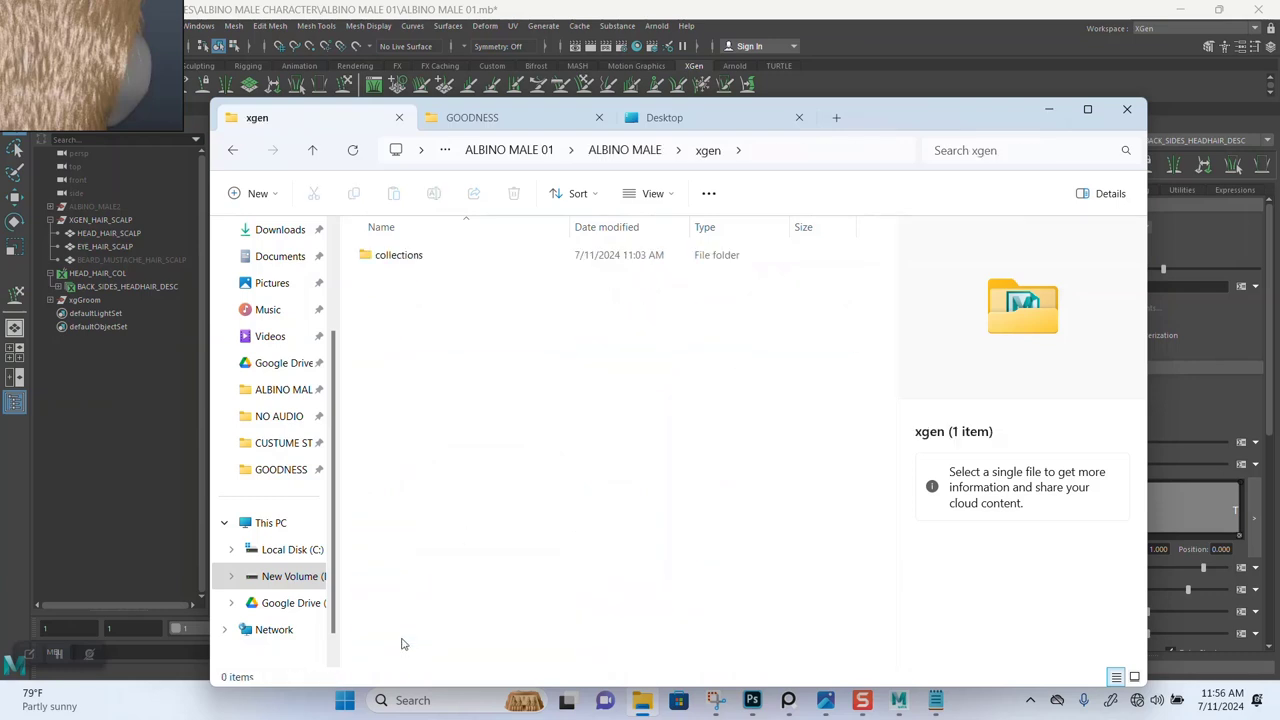
pyautogui.doubleClick(428, 257)
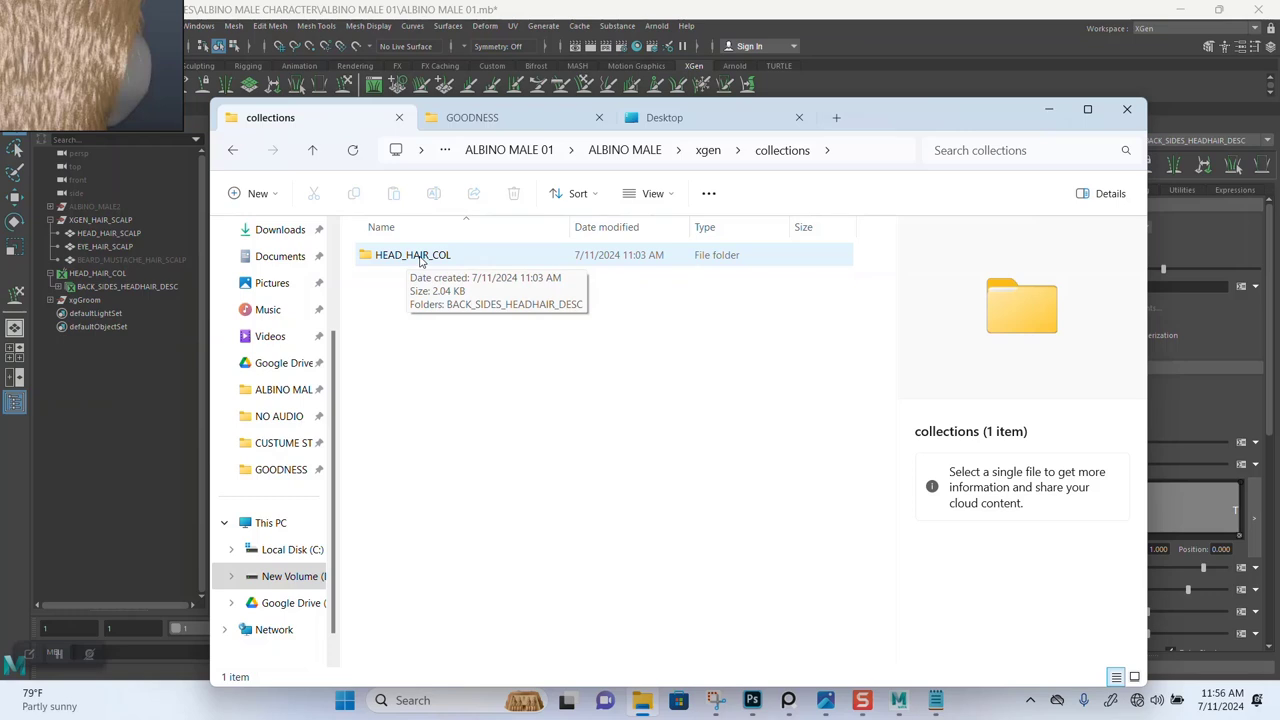
pyautogui.click(471, 258)
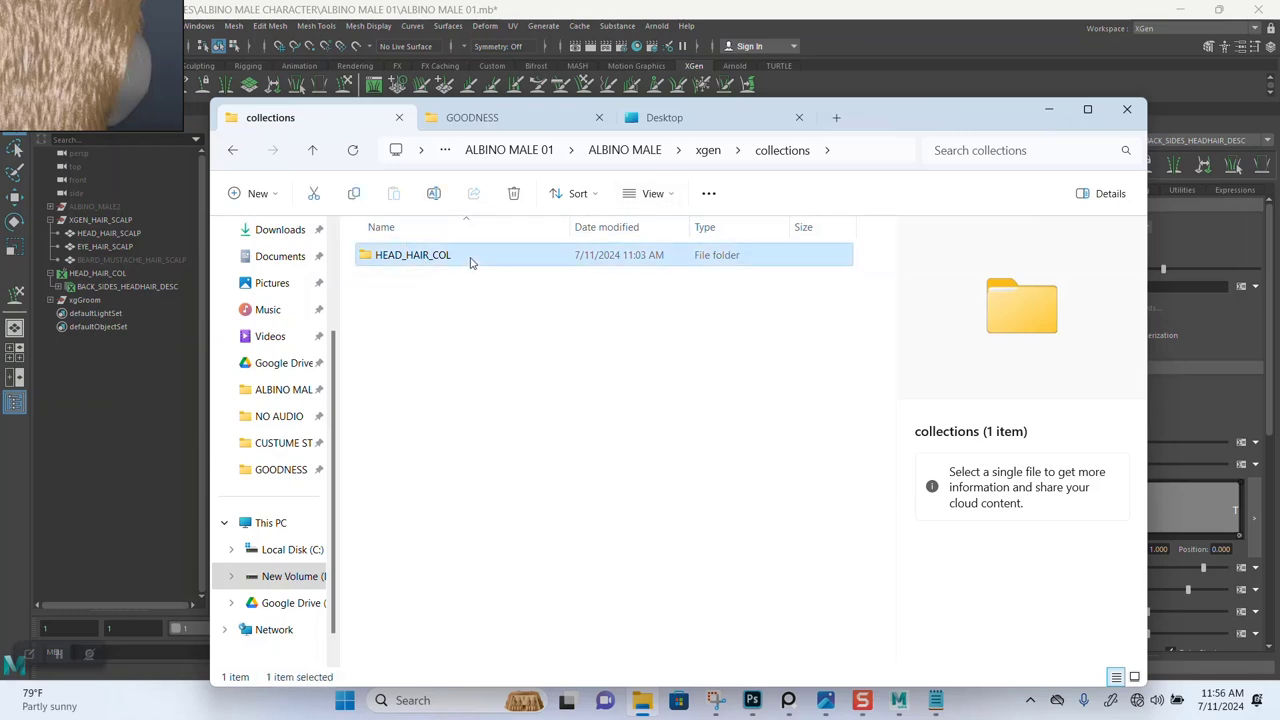
pyautogui.click(1045, 112)
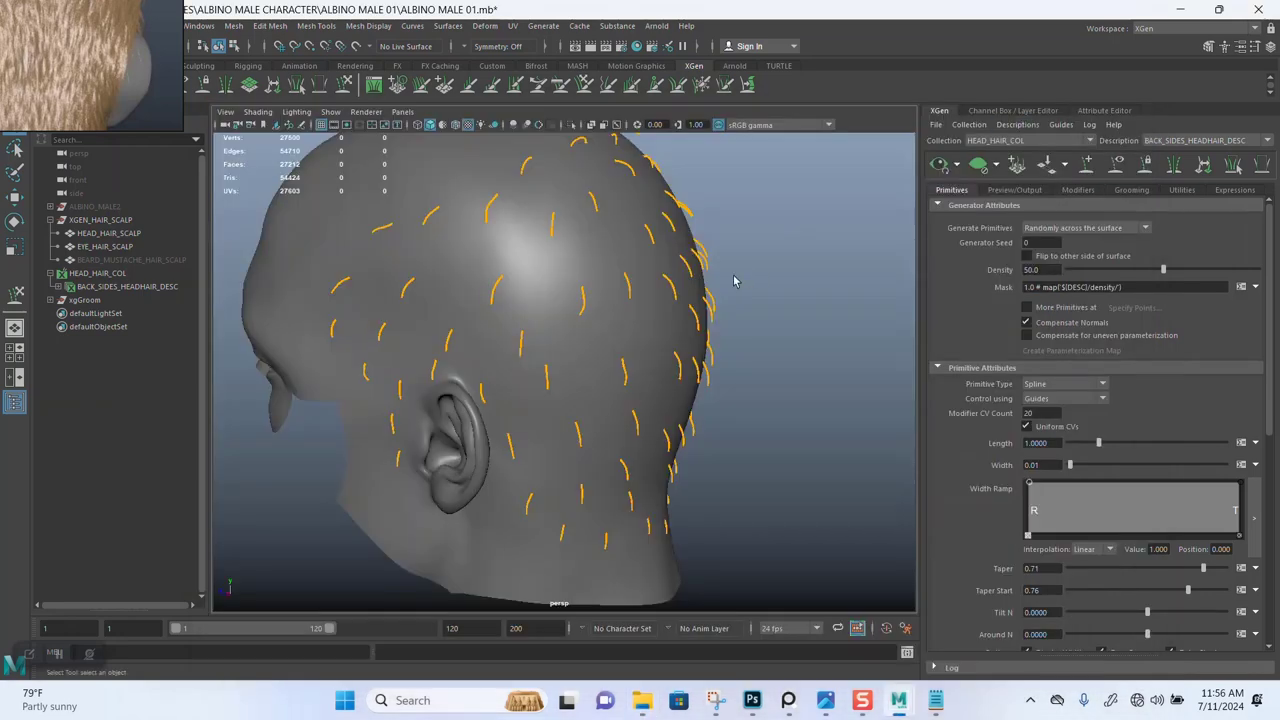
pyautogui.keyDown('alt'); pyautogui.moveTo(593, 308); pyautogui.dragTo(629, 318); pyautogui.keyUp('alt')
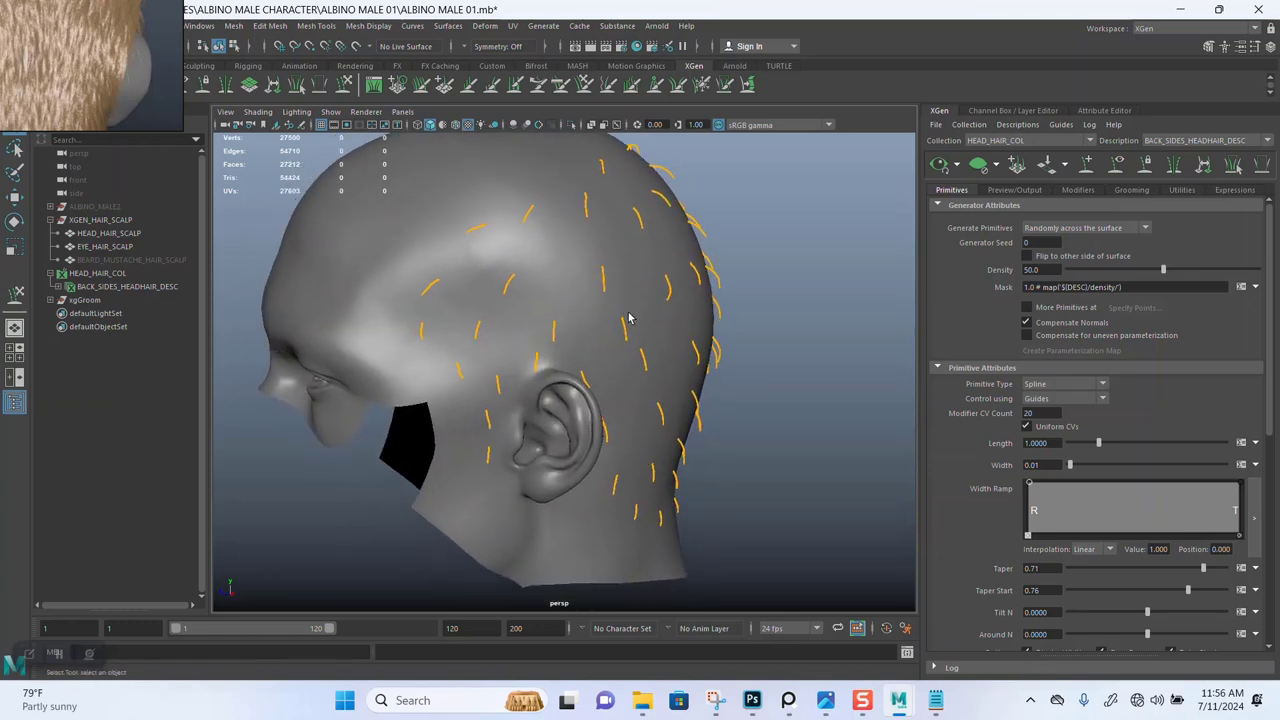